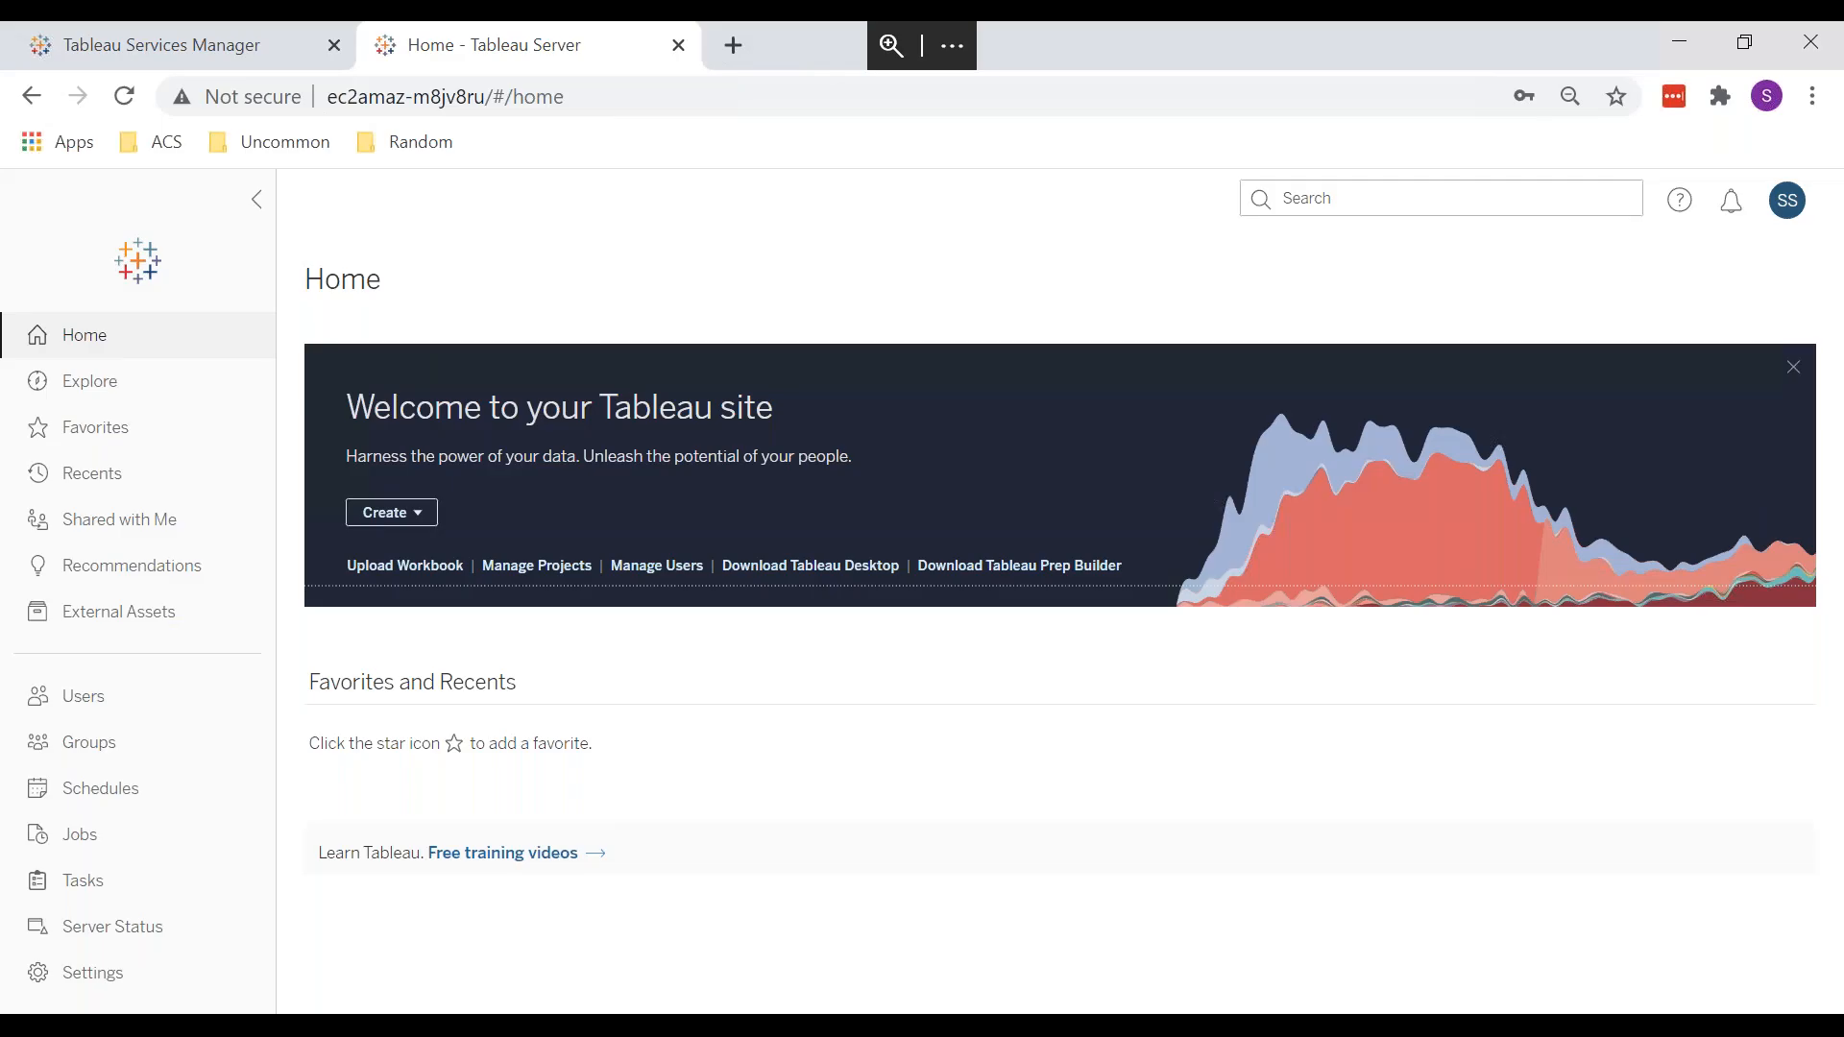
Step: Switch to Tableau Services Manager and review the server process status list
left_click(115, 46)
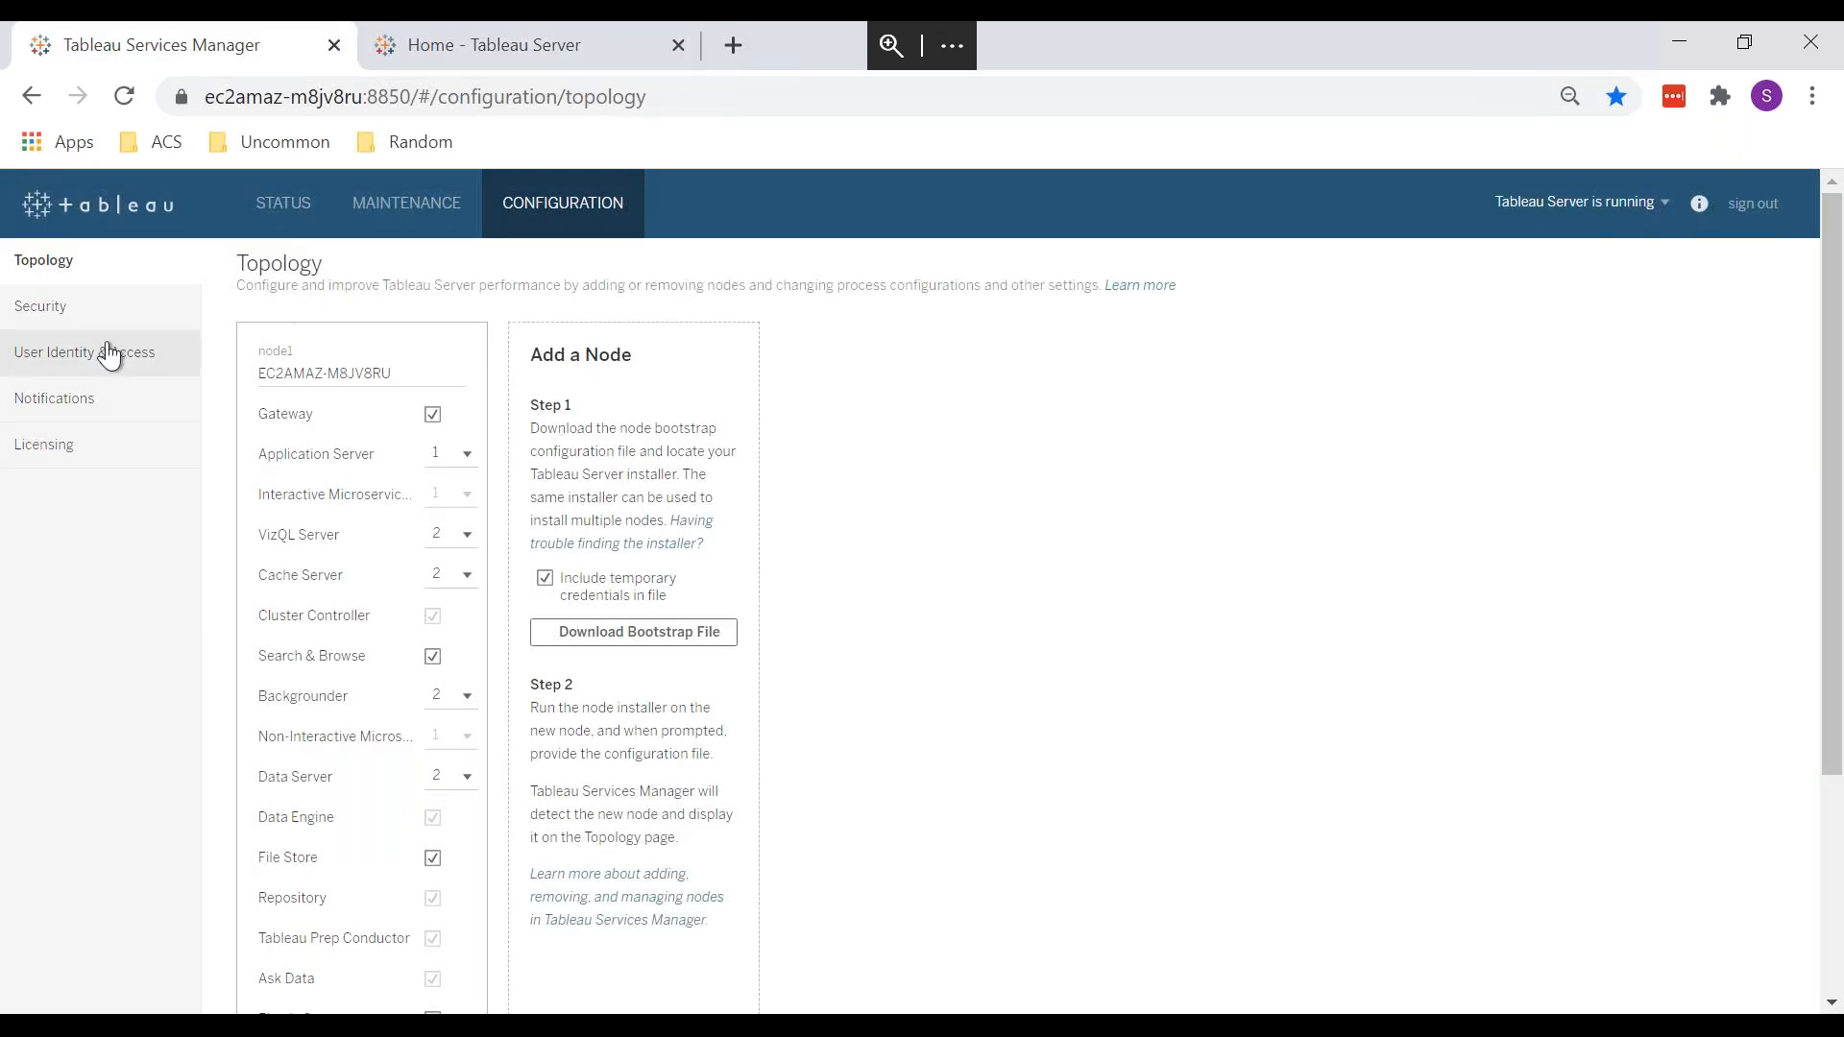
left_click(280, 203)
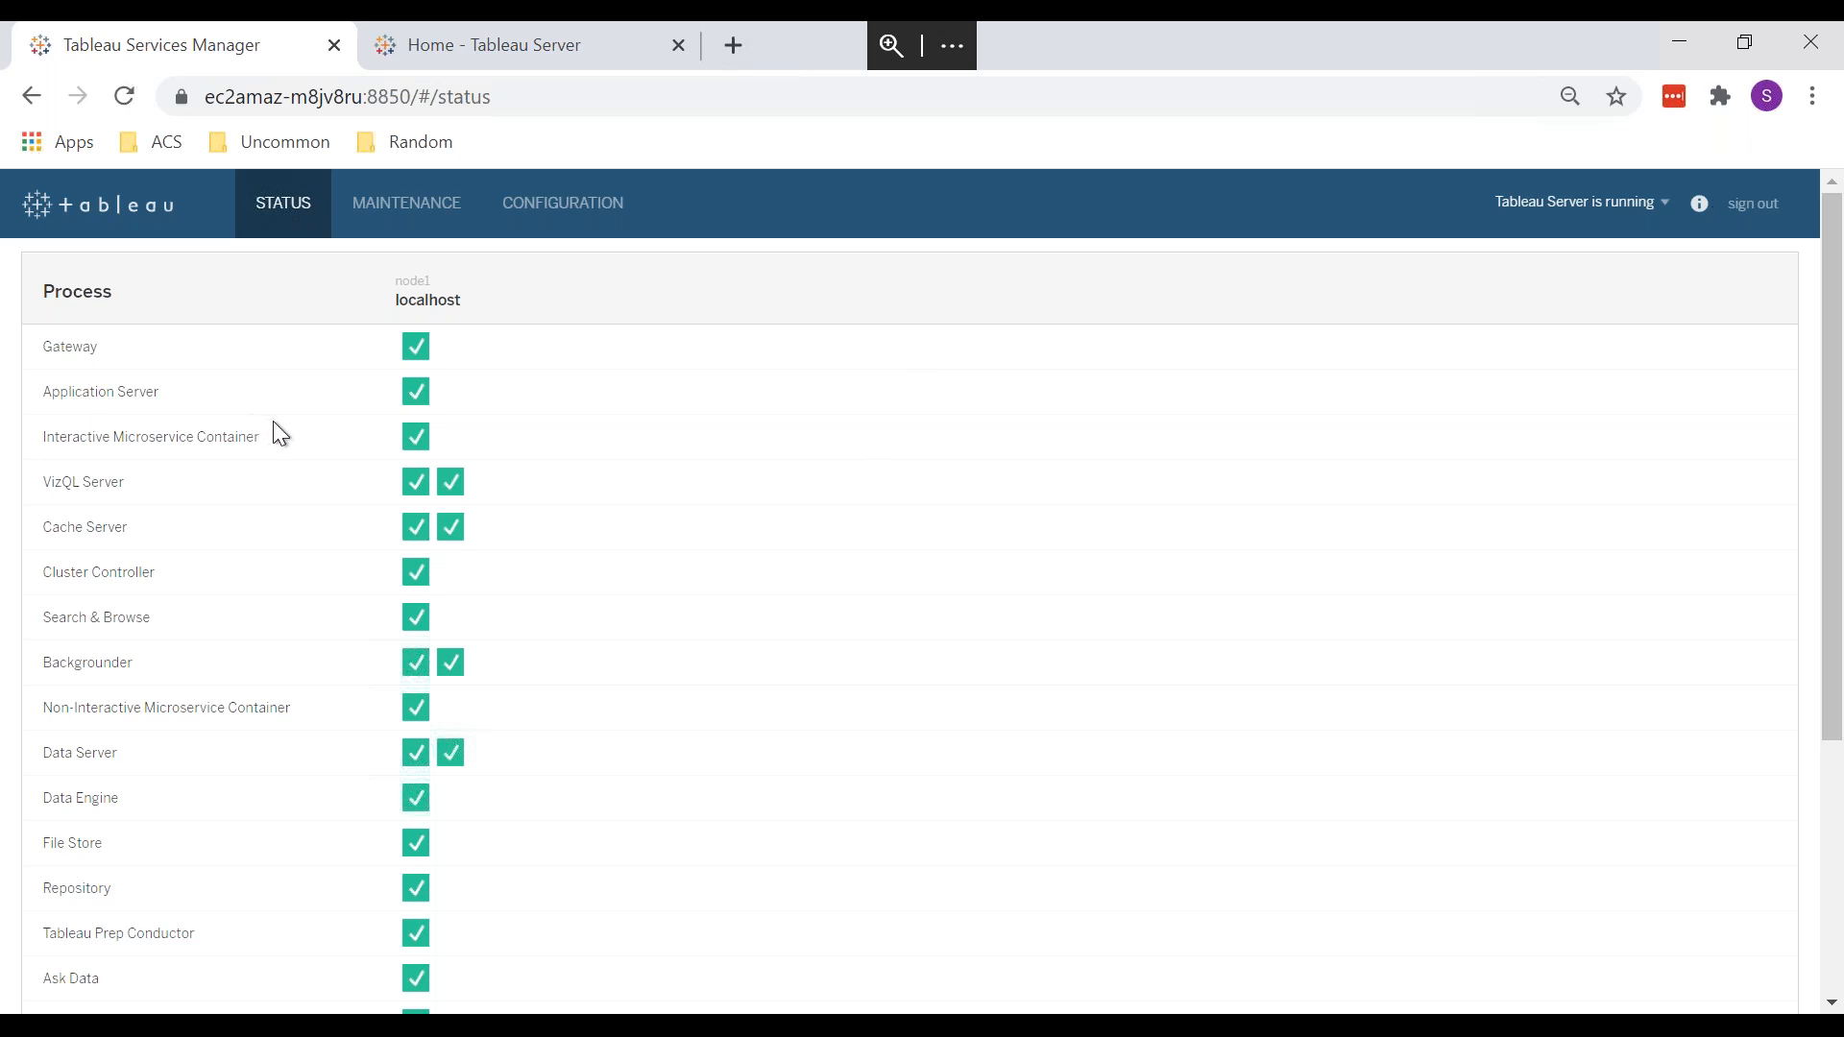
scroll(273, 423, "down", 2)
scroll(274, 423, "up", 2)
scroll(265, 447, "down", 1)
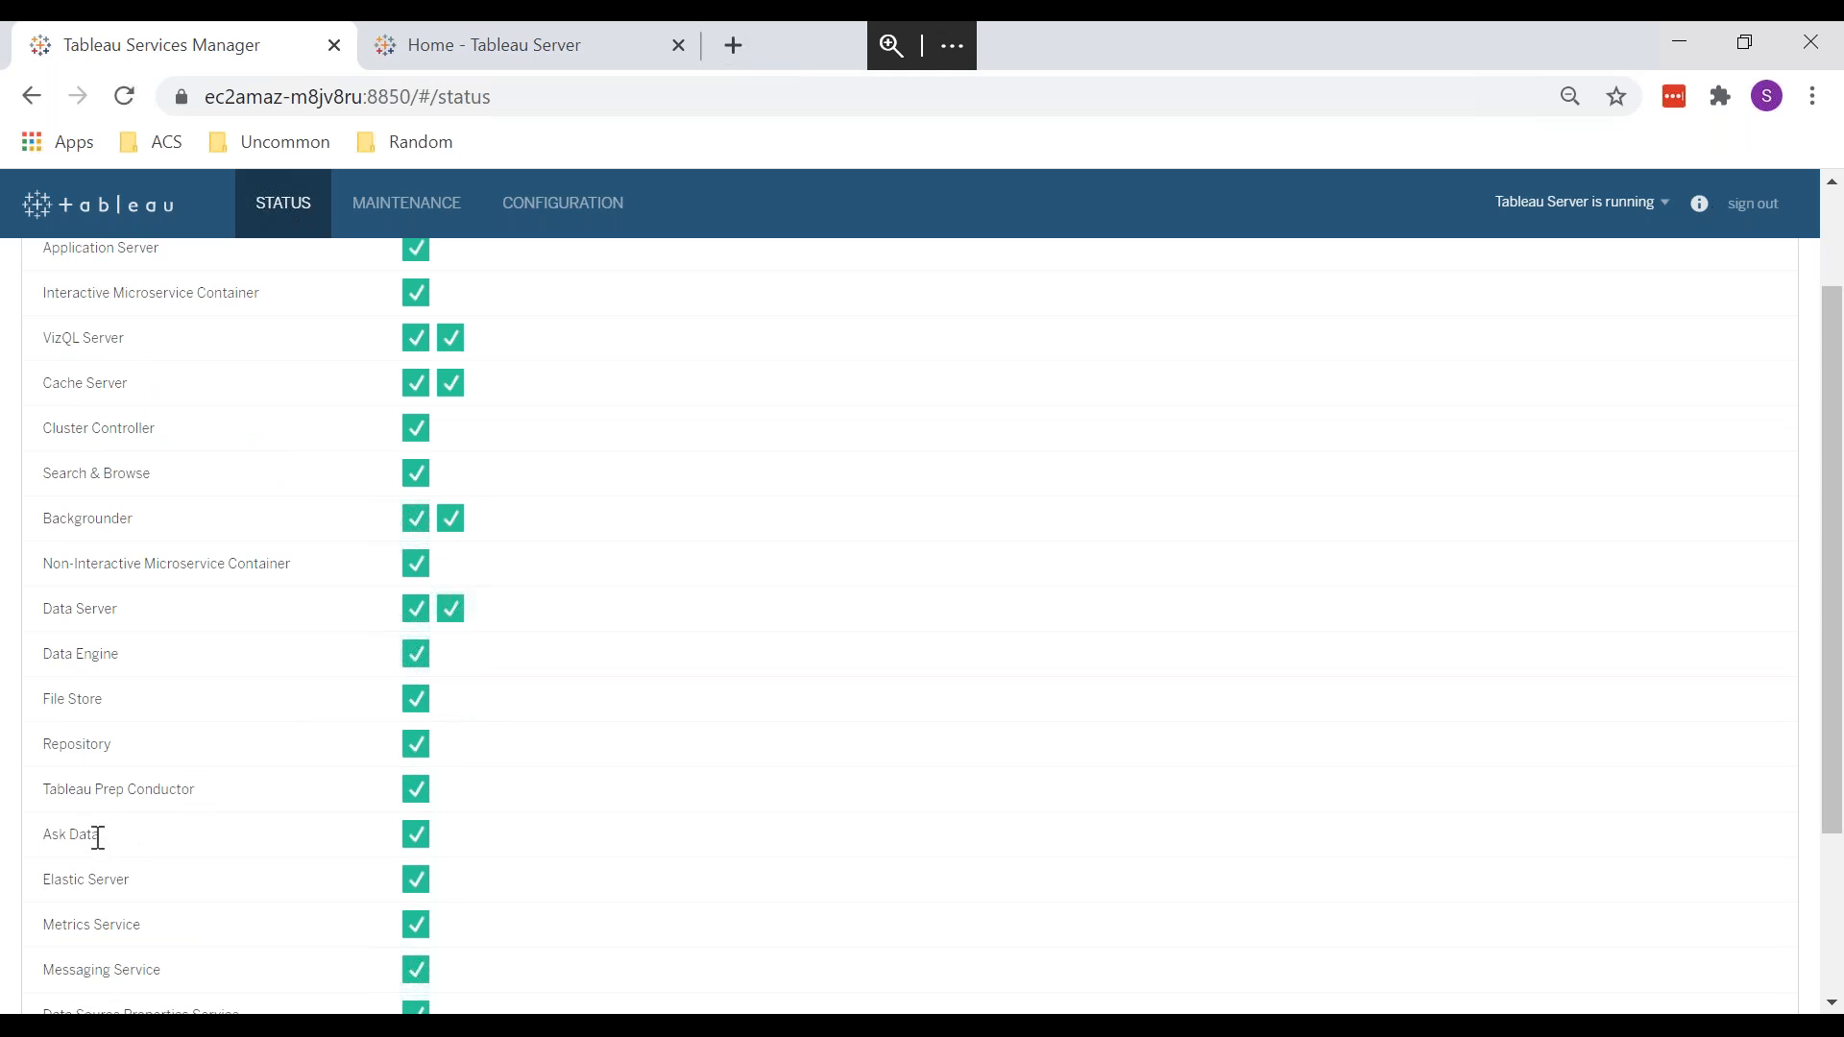
Step: Point out the Ask Data process status, then go to the topology configuration
left_click(418, 834)
scroll(240, 865, "down", 3)
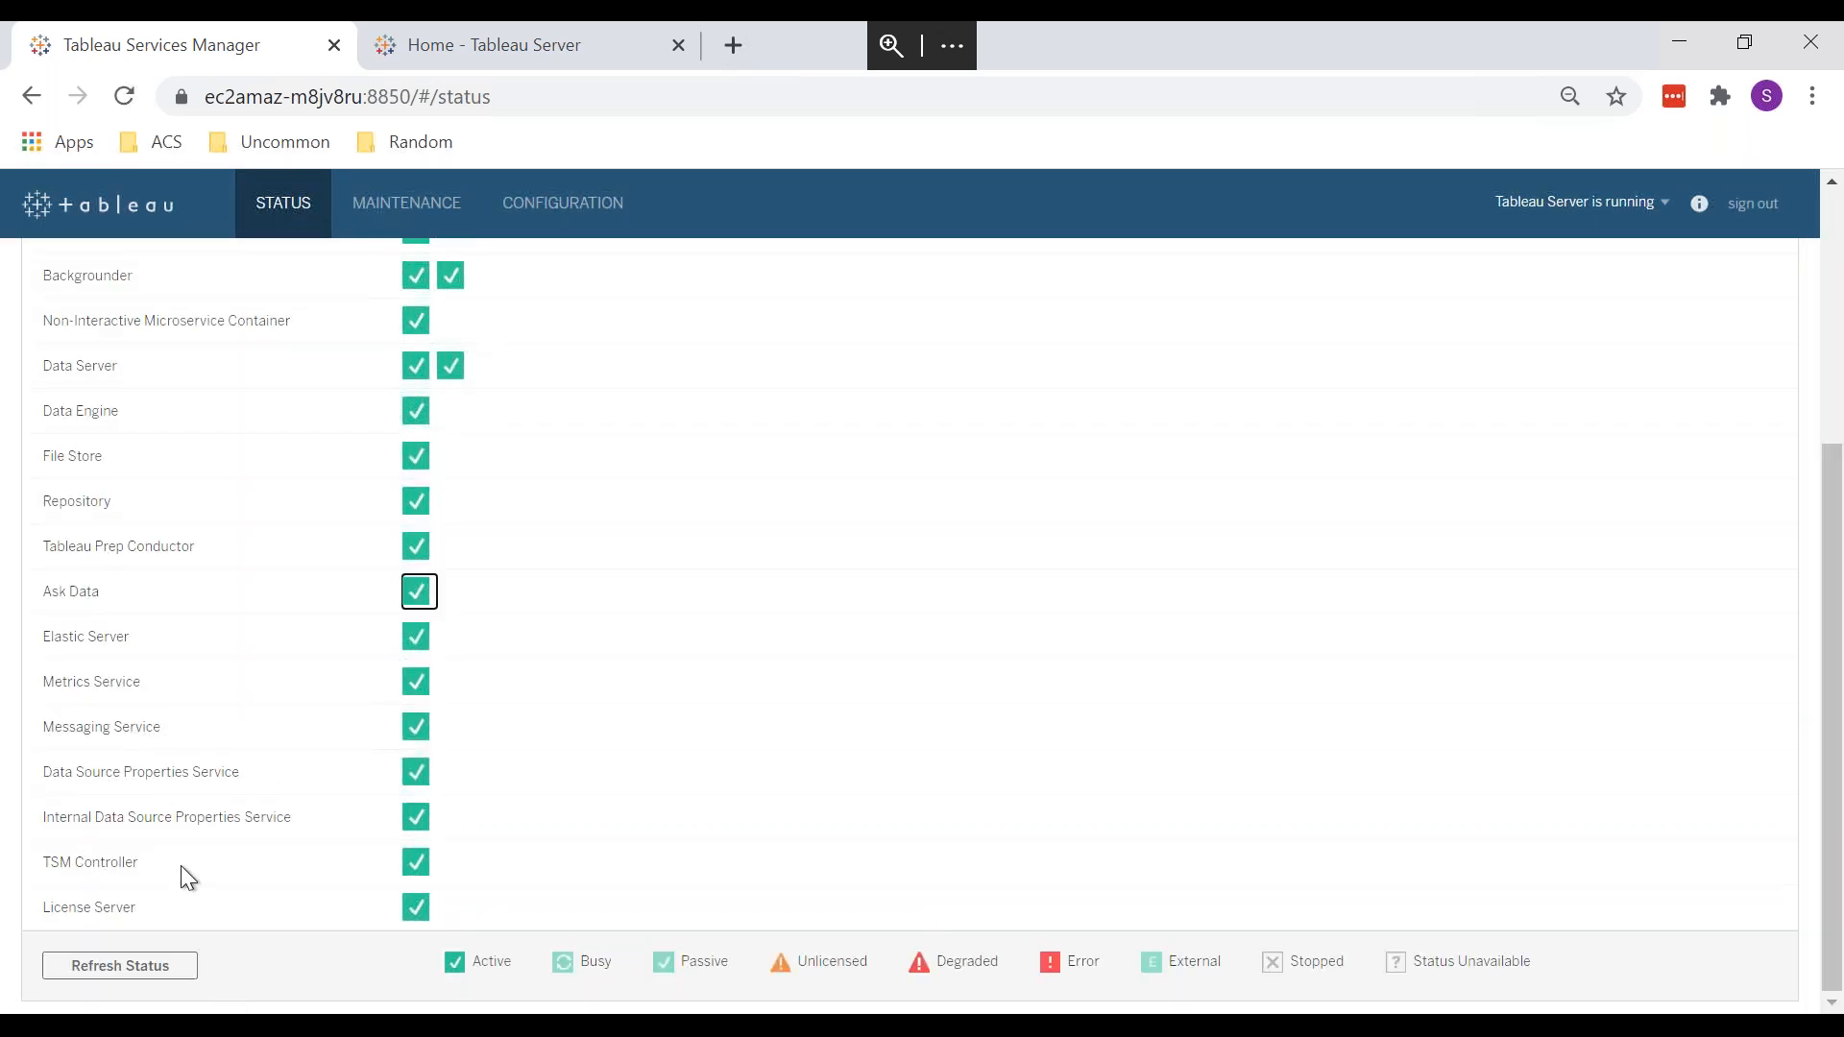
scroll(180, 866, "up", 5)
scroll(173, 593, "down", 4)
left_click_drag(93, 592, 56, 594)
left_click_drag(108, 591, 33, 589)
mouse_move(408, 597)
left_click(579, 209)
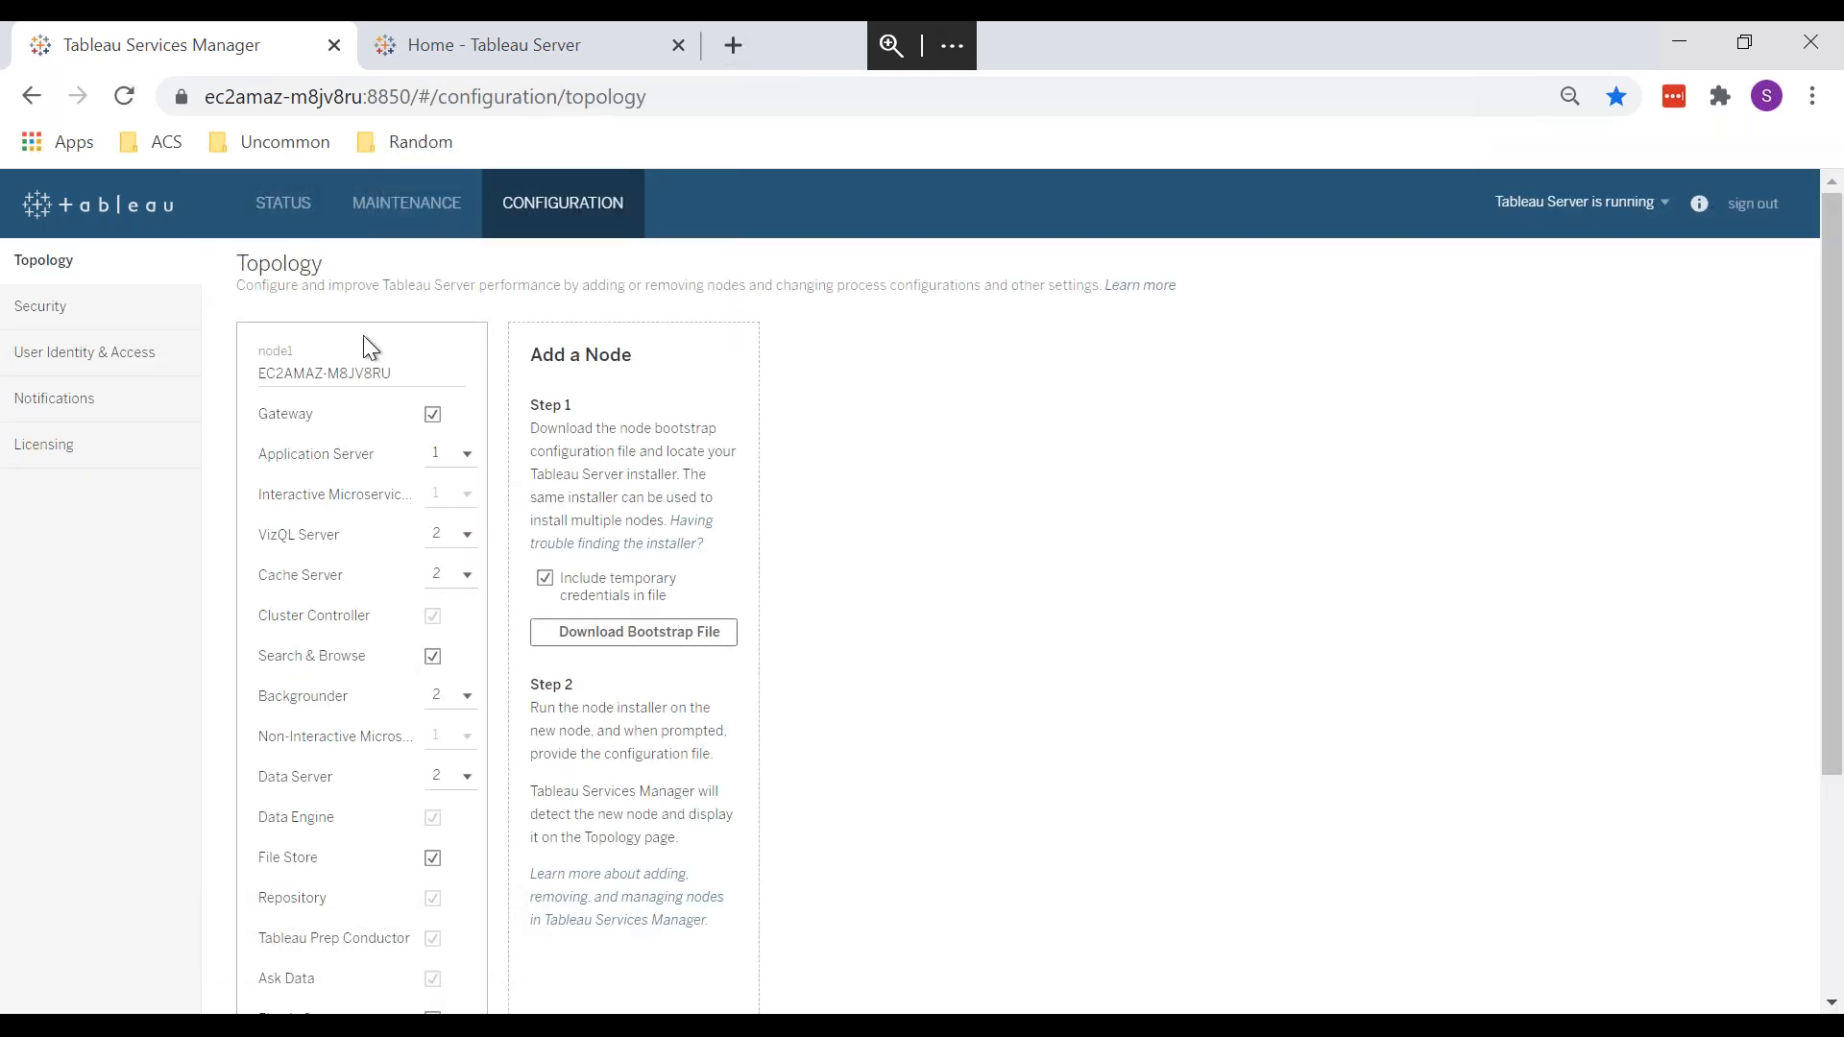
Step: Look over the server's restart and stop options on the Topology page
scroll(300, 876, "down", 1)
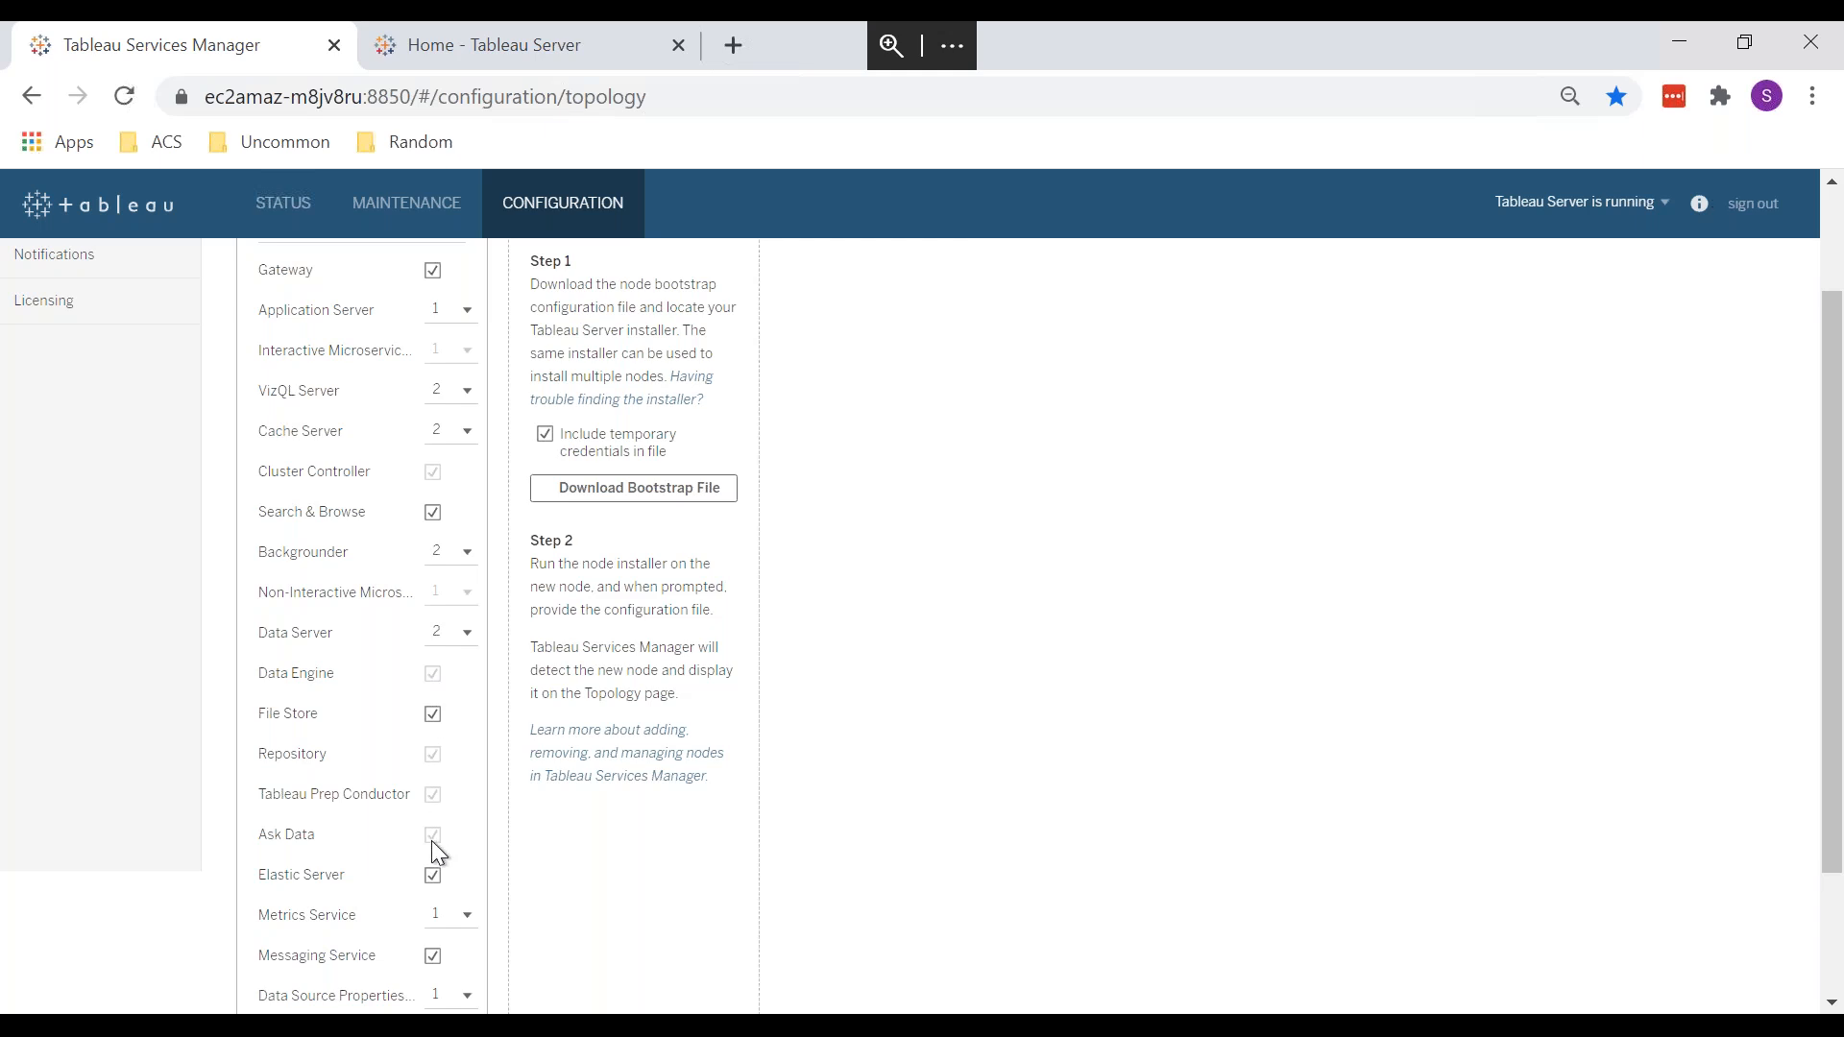
left_click(1610, 217)
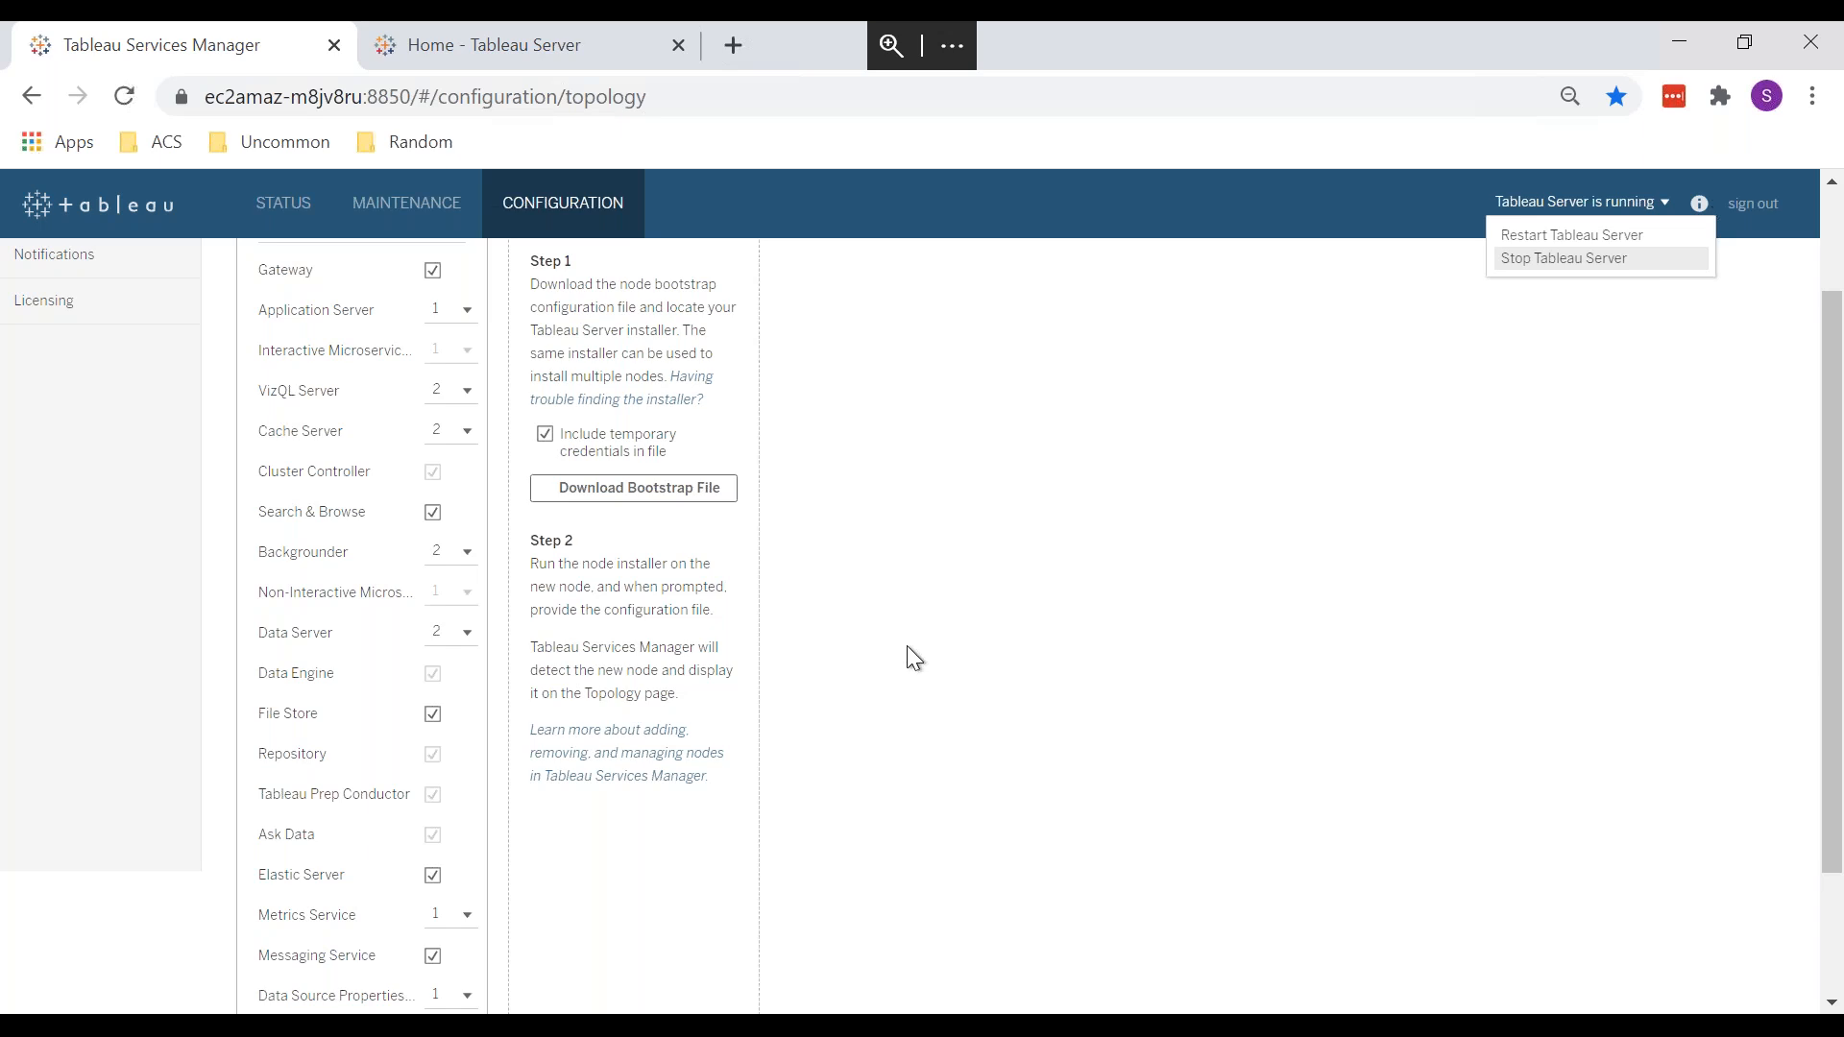
key("Escape")
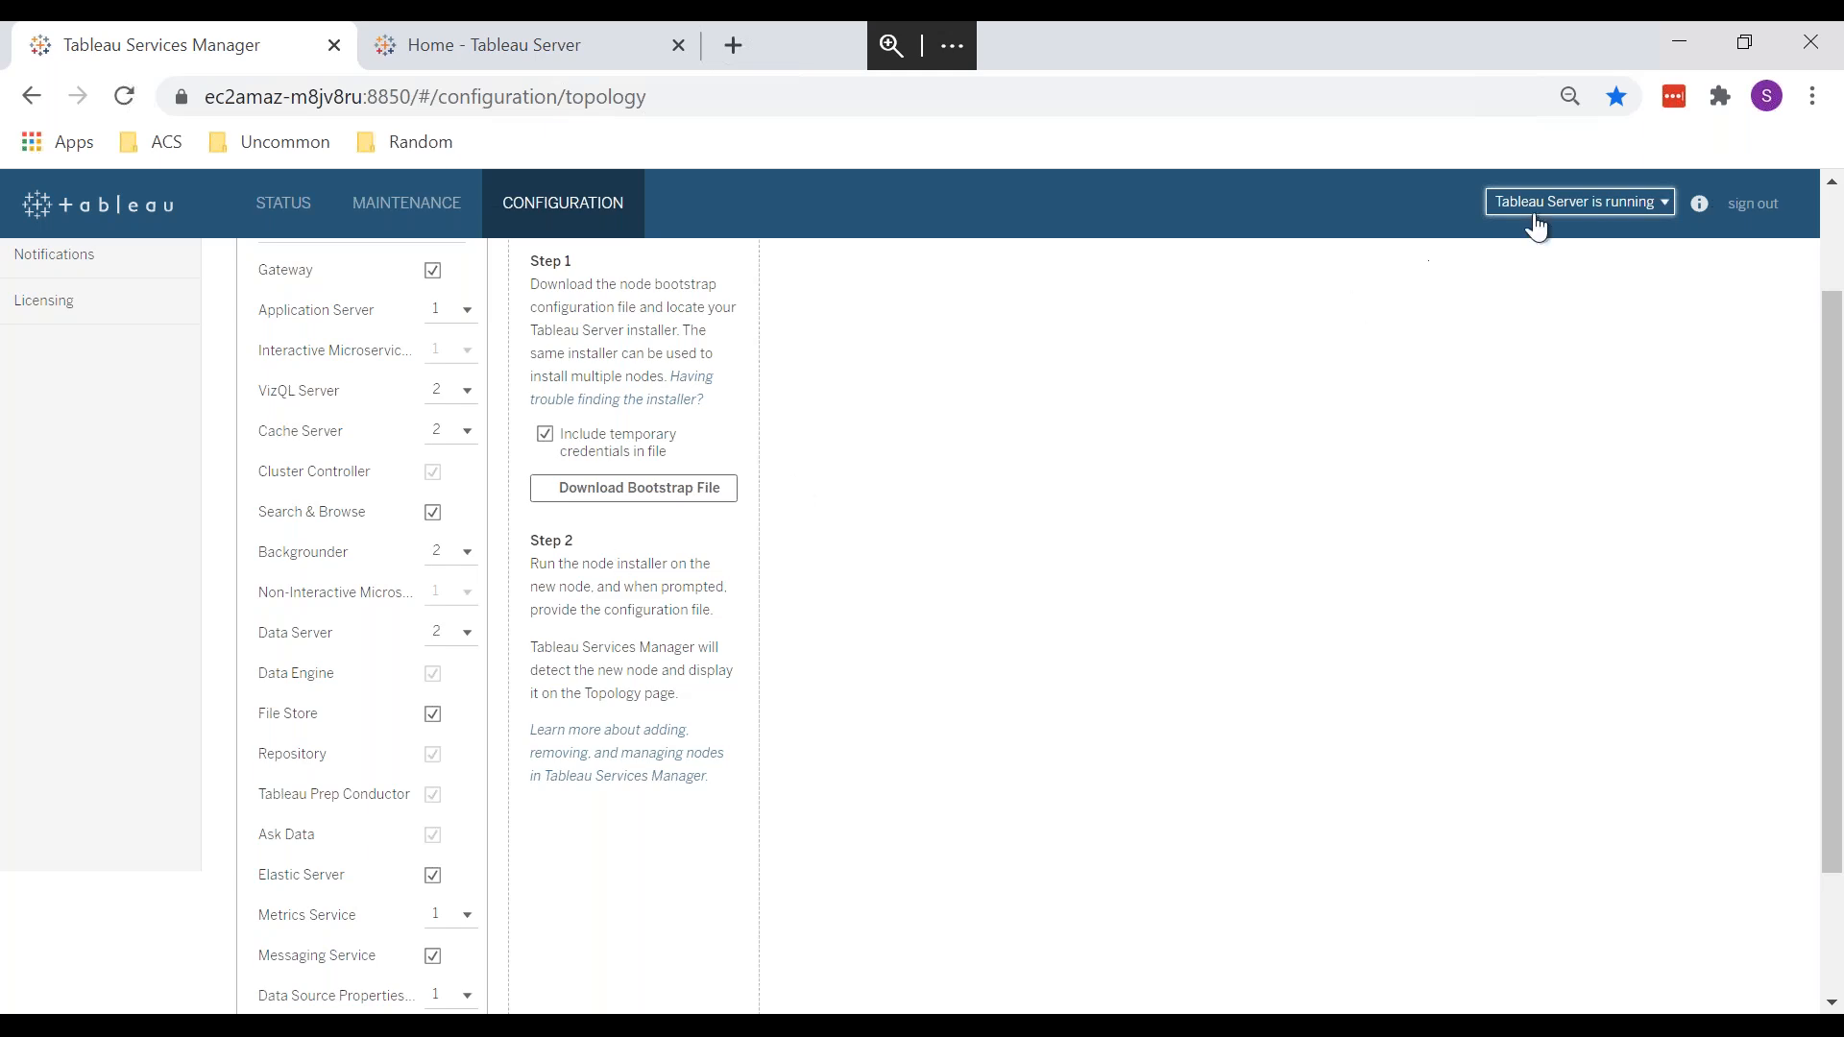
left_click(1563, 204)
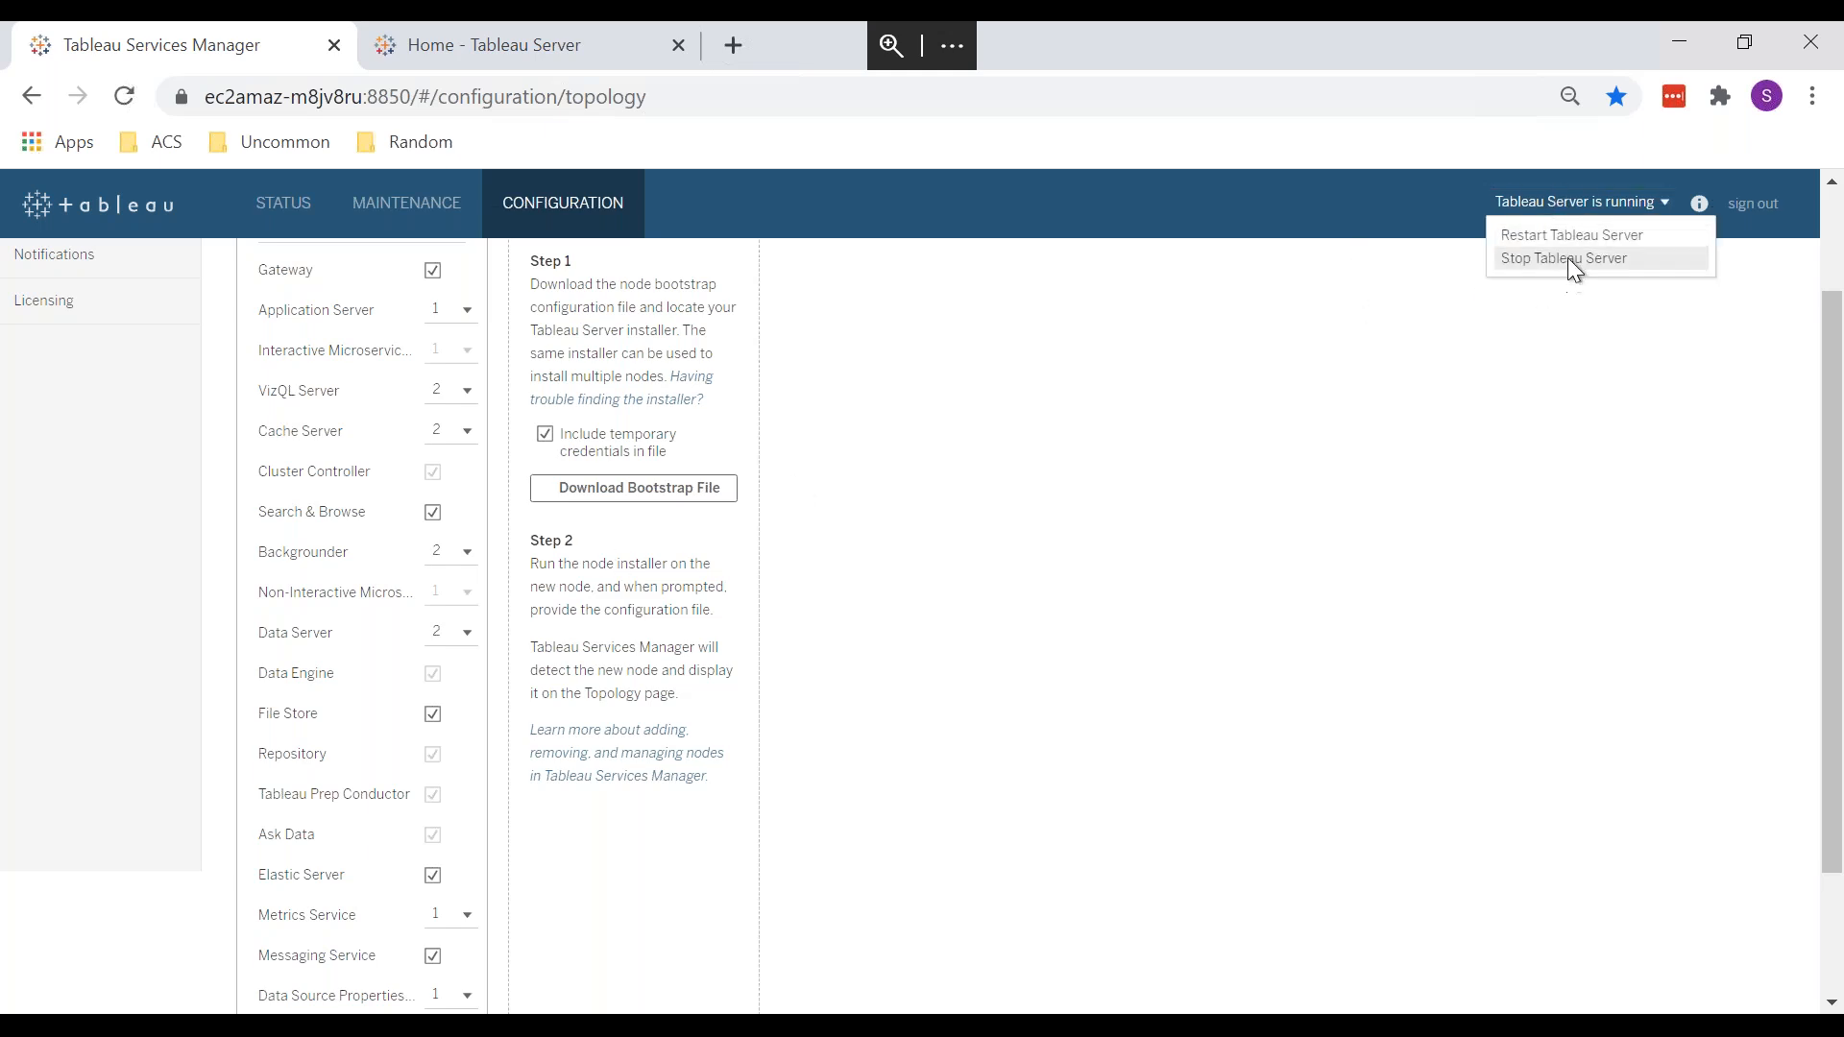
key("Escape")
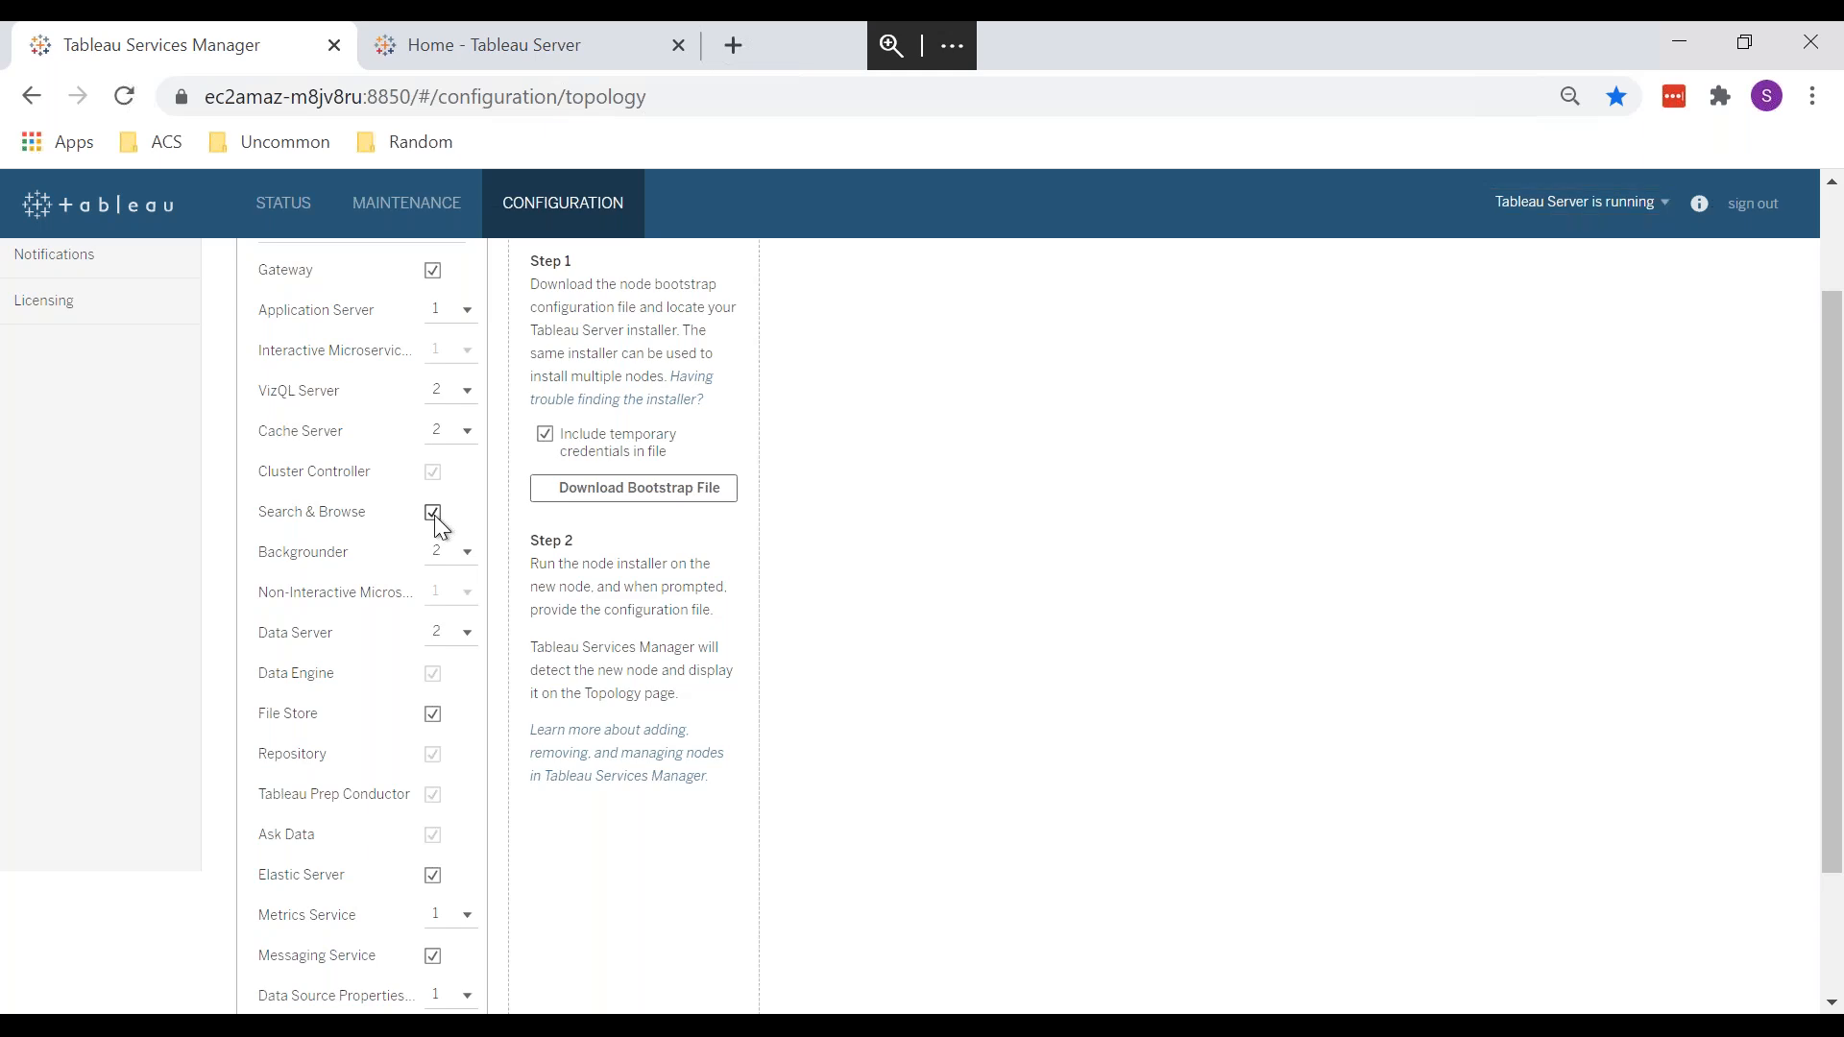
Step: Uncheck Search & Browse on node1, leaving it as a pending change
left_click(434, 516)
left_click(433, 514)
key("space")
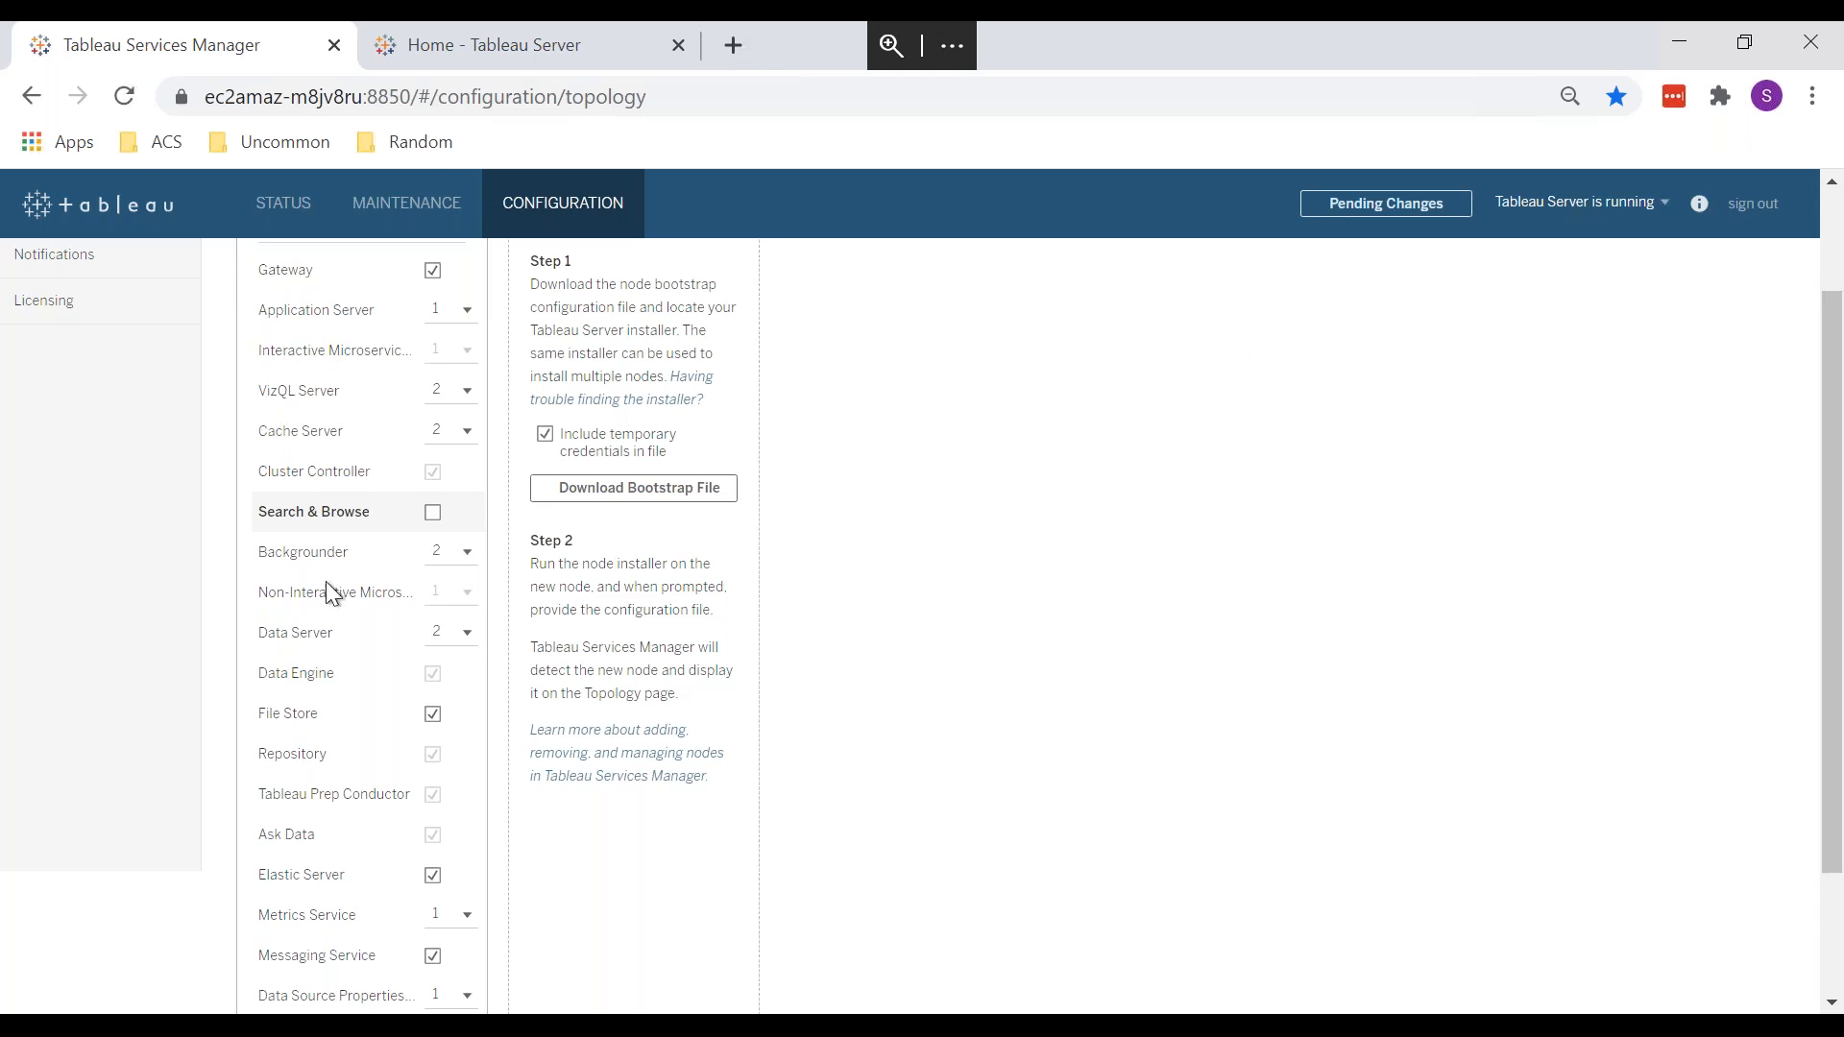
scroll(330, 589, "down", 3)
Step: Read the pending-changes error about missing Search & Browse, then re-check it on node1
left_click(1347, 196)
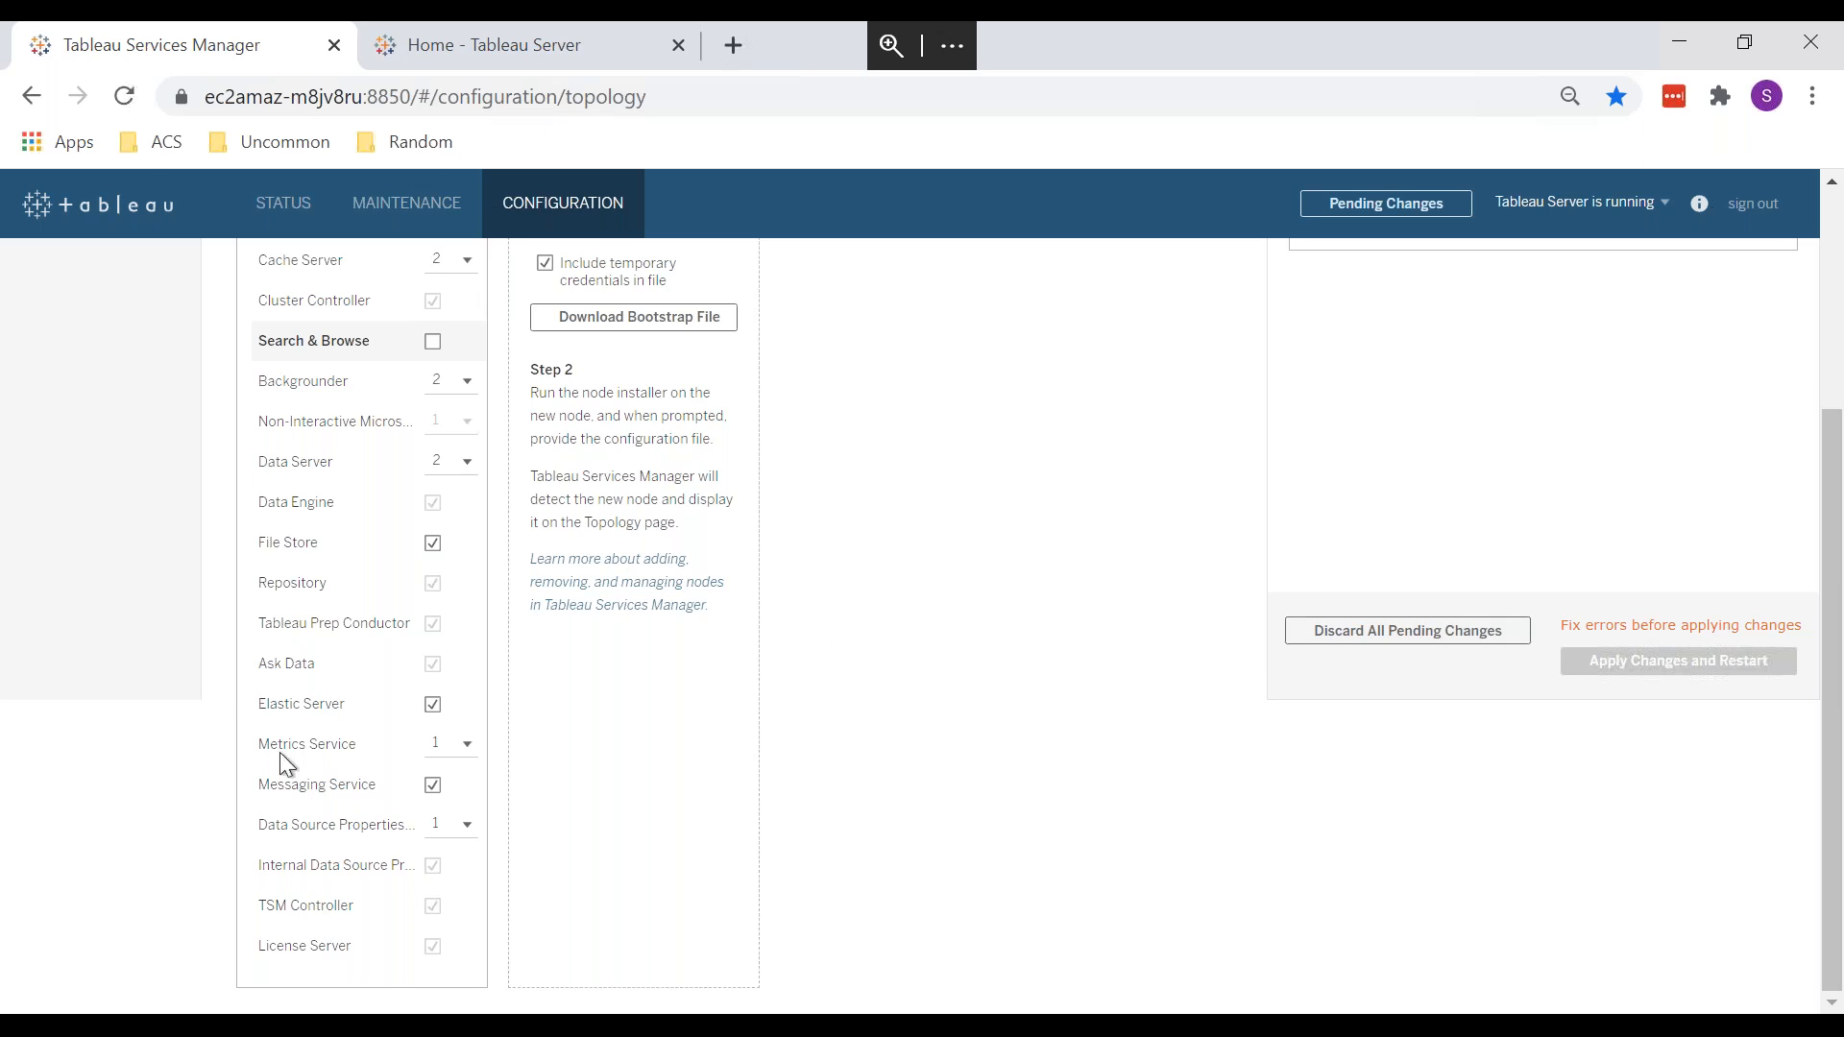
scroll(280, 754, "up", 3)
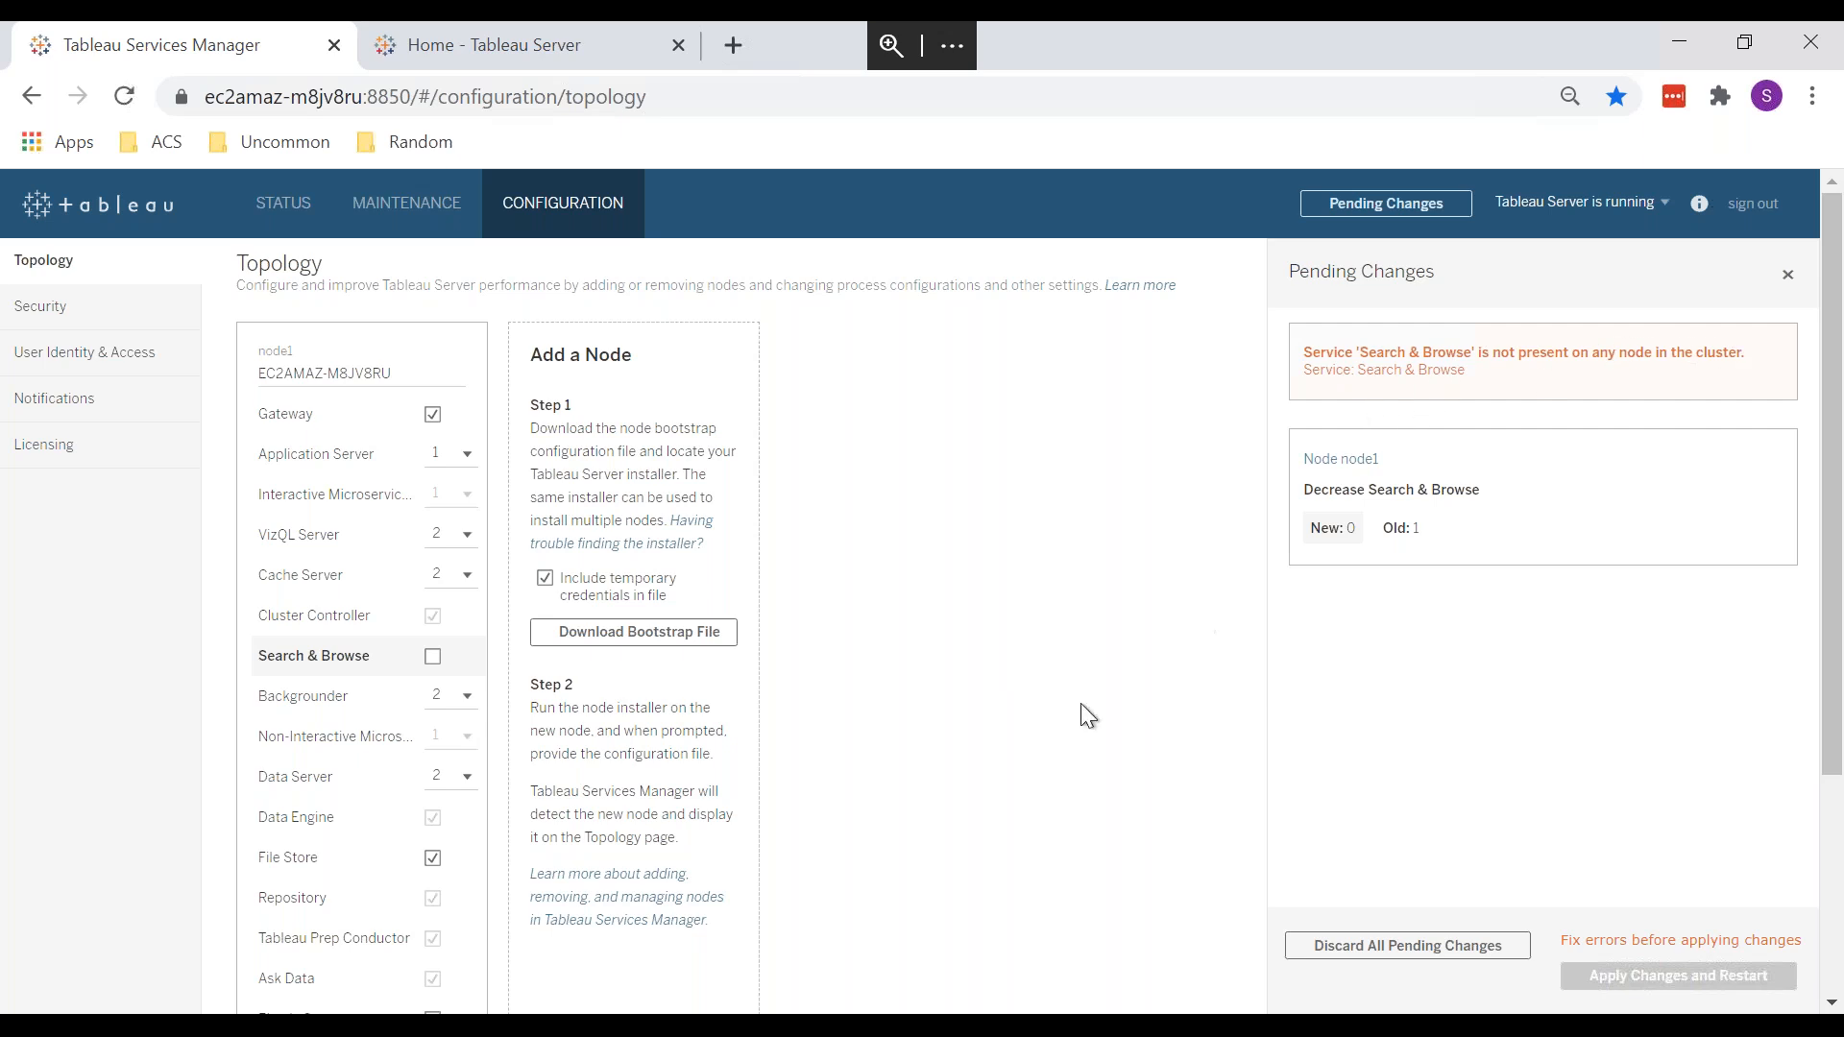
left_click(1792, 279)
scroll(1045, 572, "down", 3)
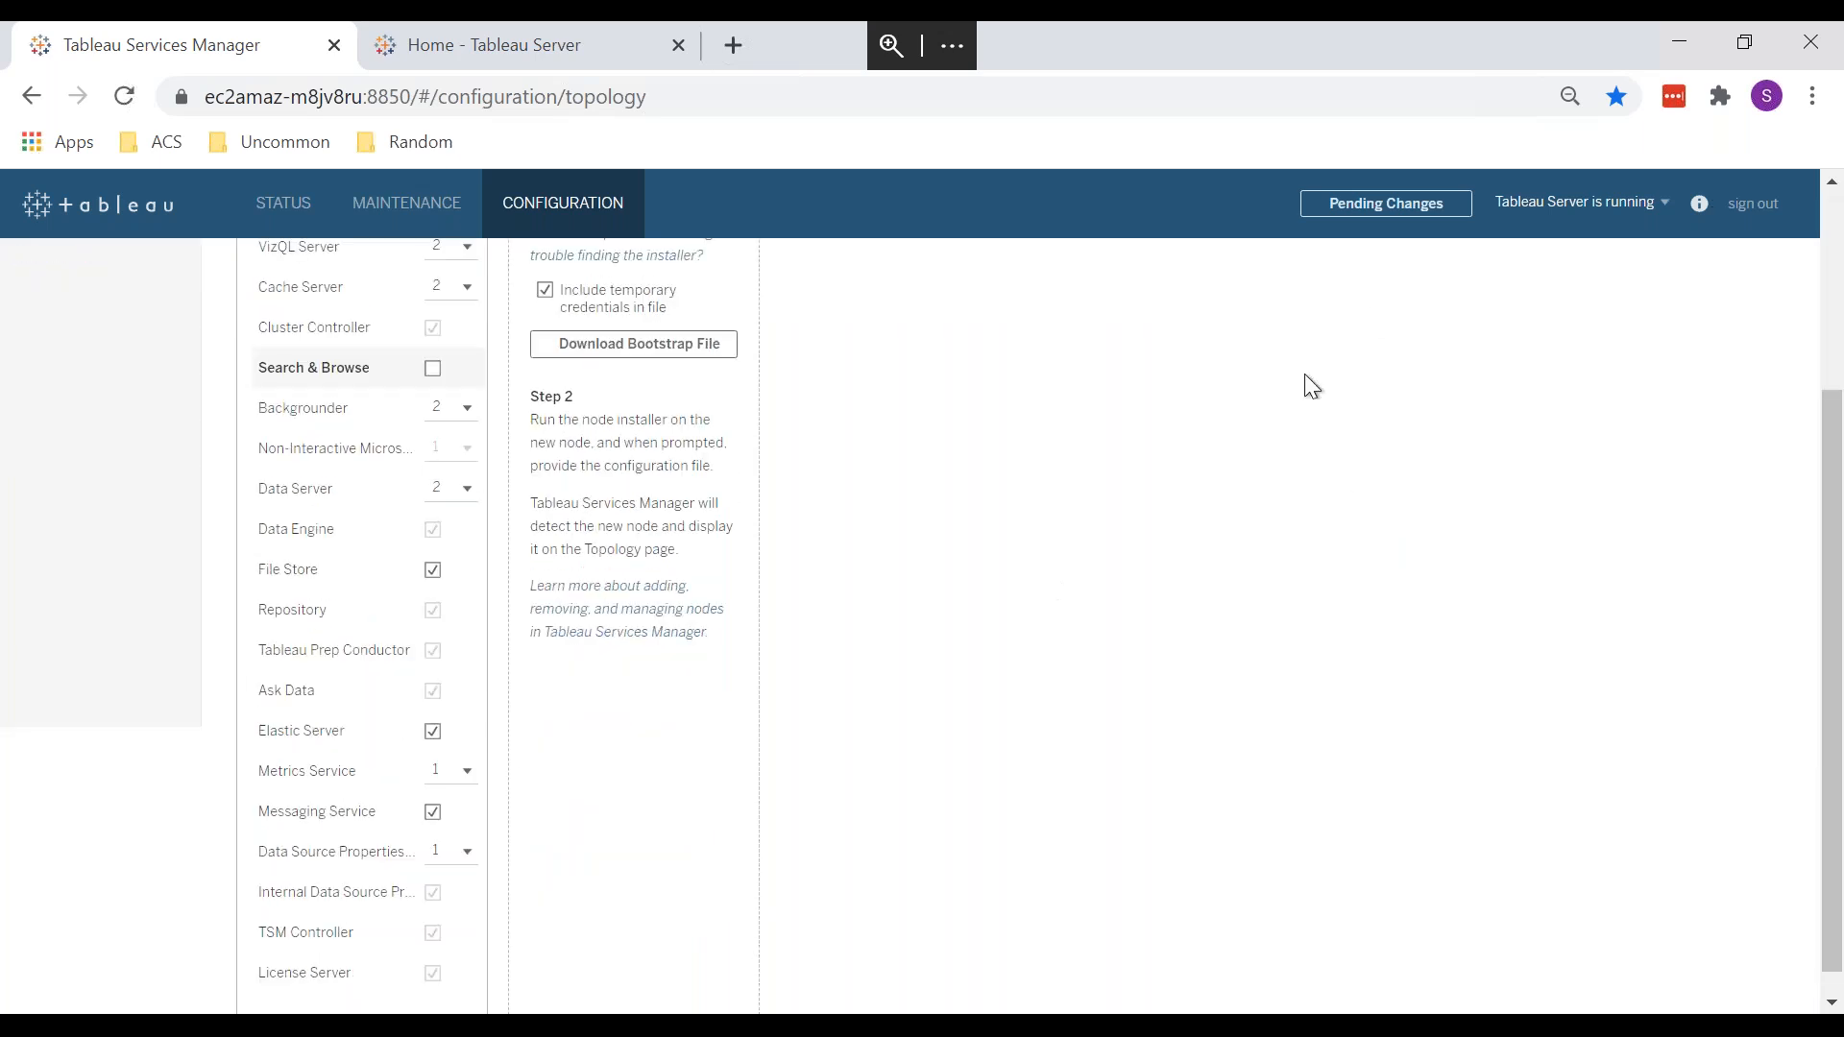
left_click(432, 369)
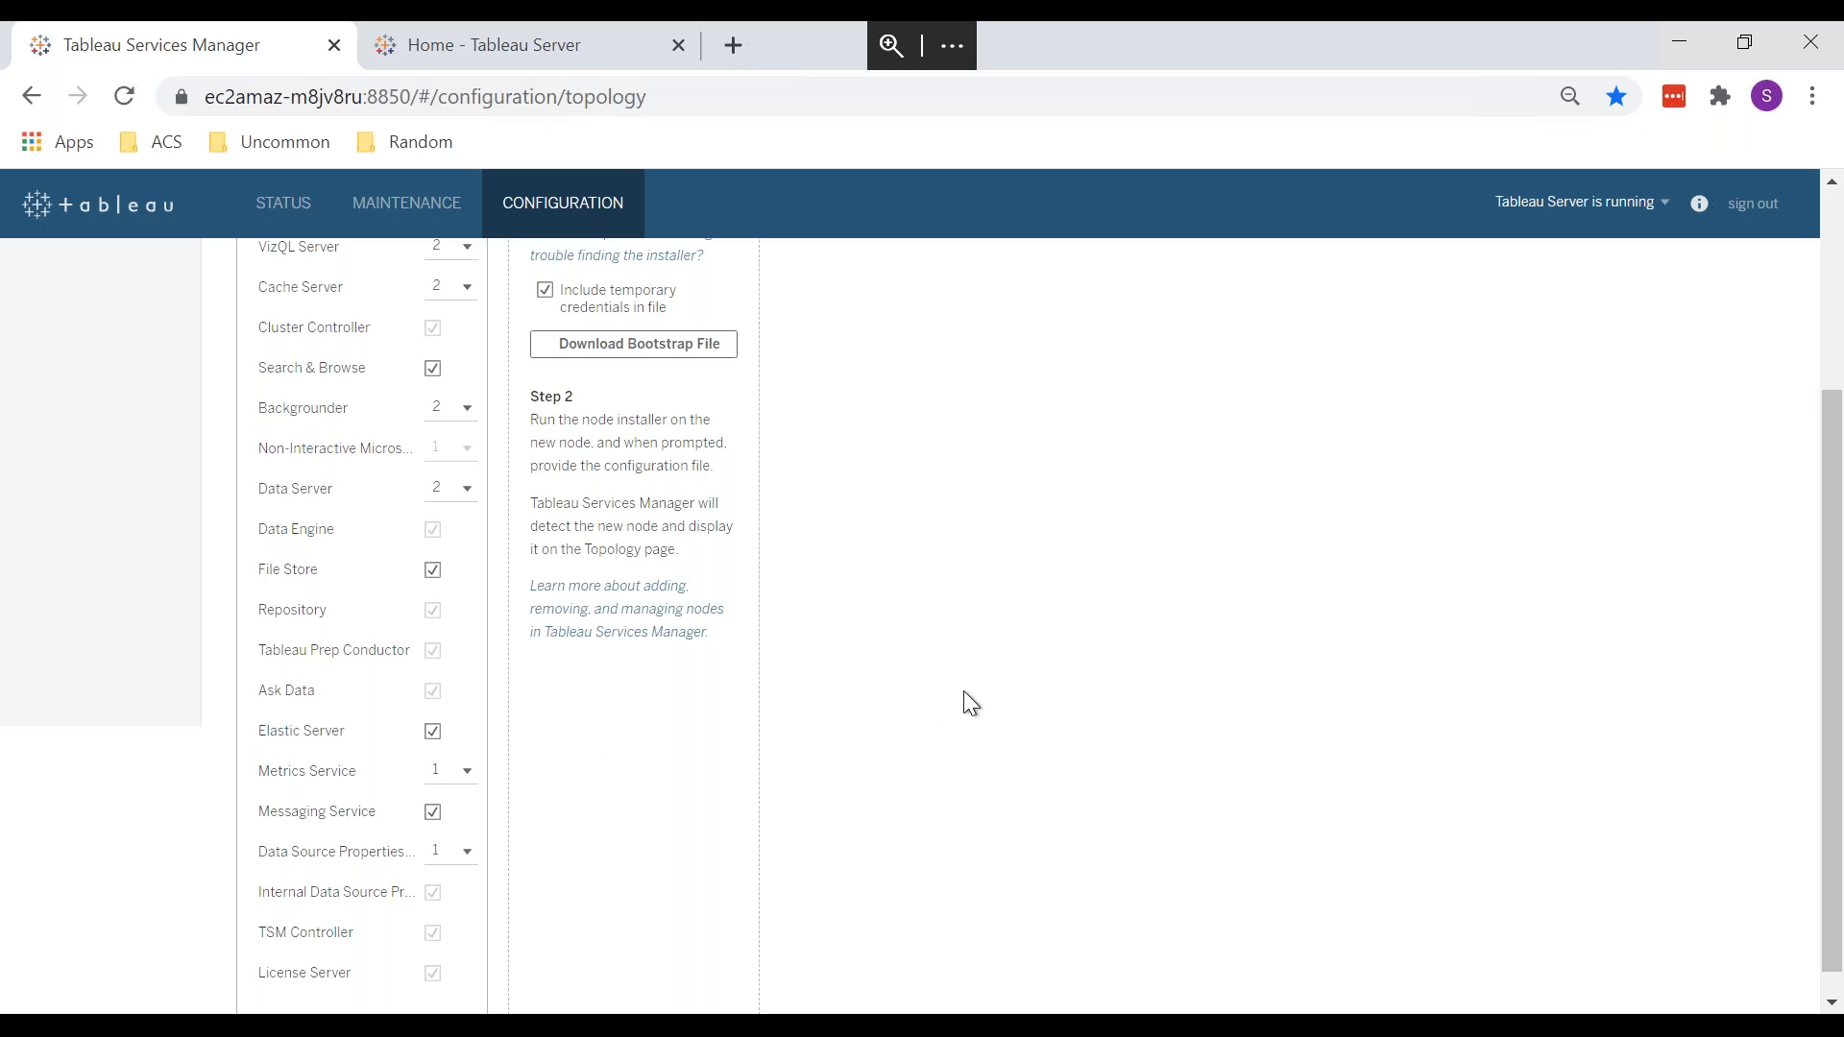
Step: Check the Maintenance and Status pages, then minimise Remote Desktop to show the course PDF
scroll(970, 693, "up", 3)
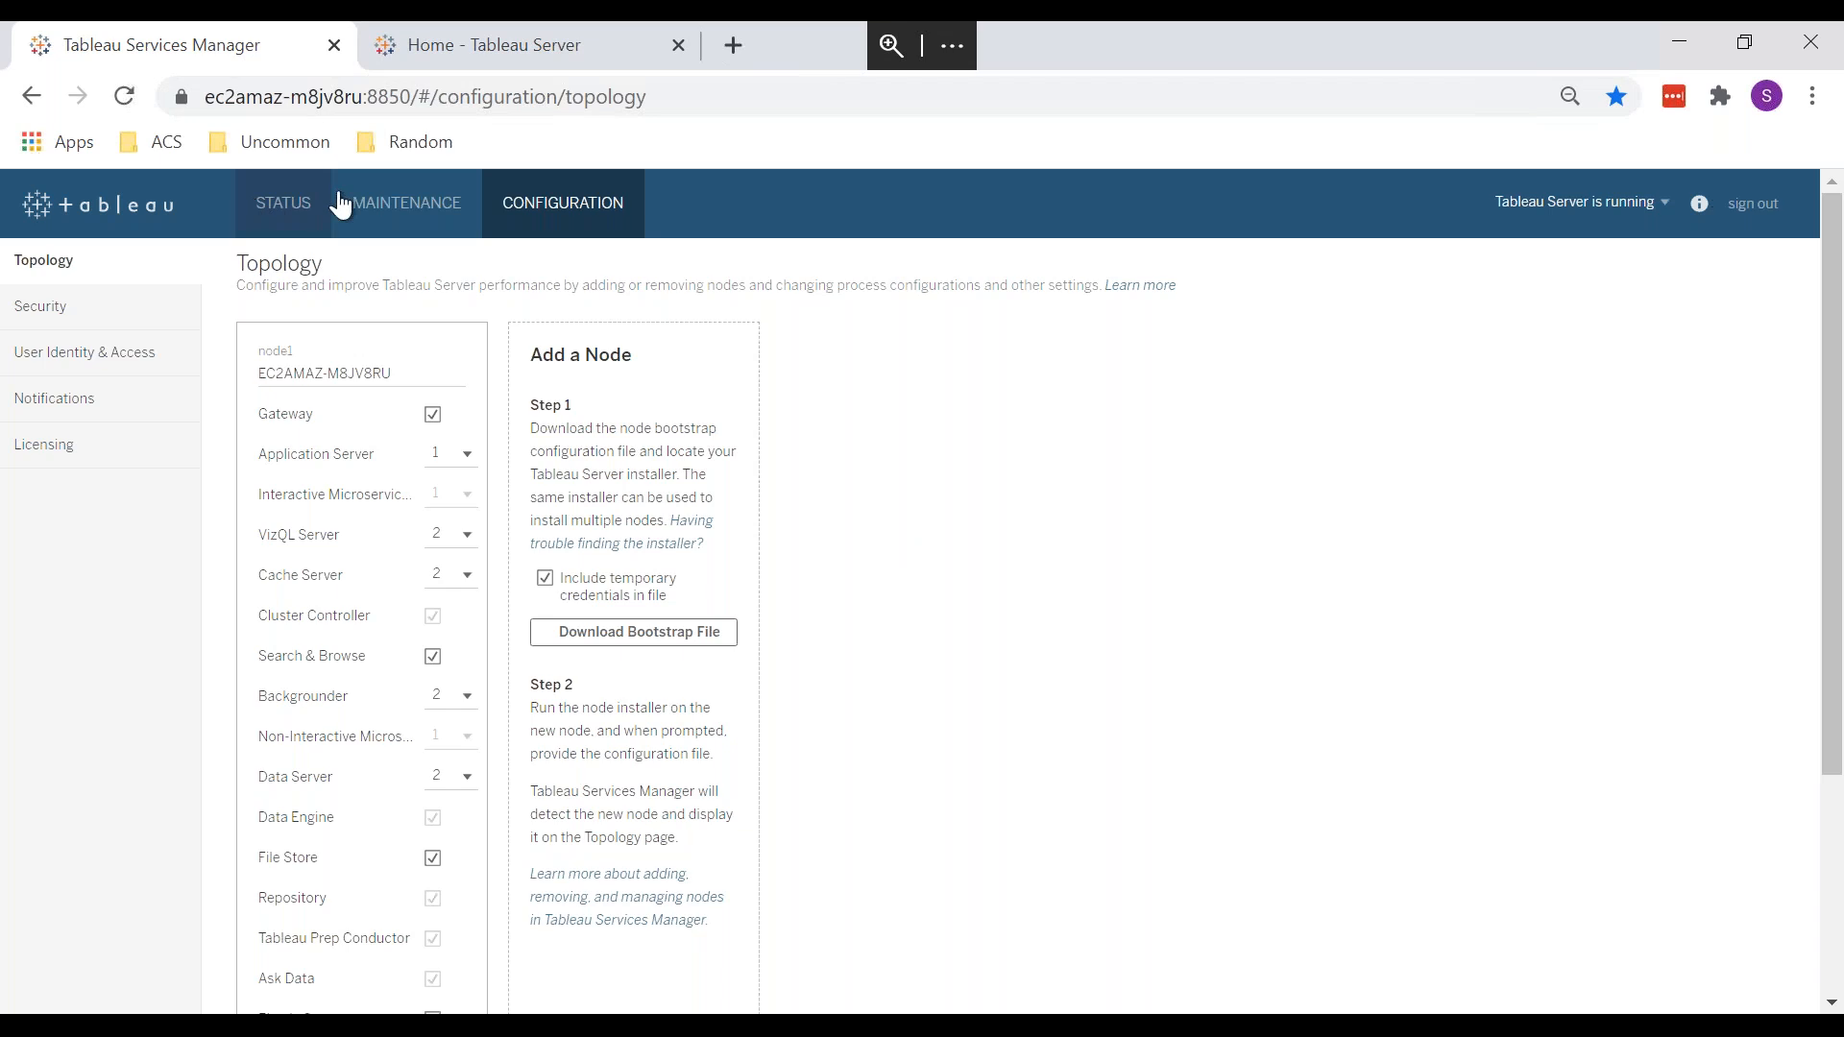
left_click(393, 201)
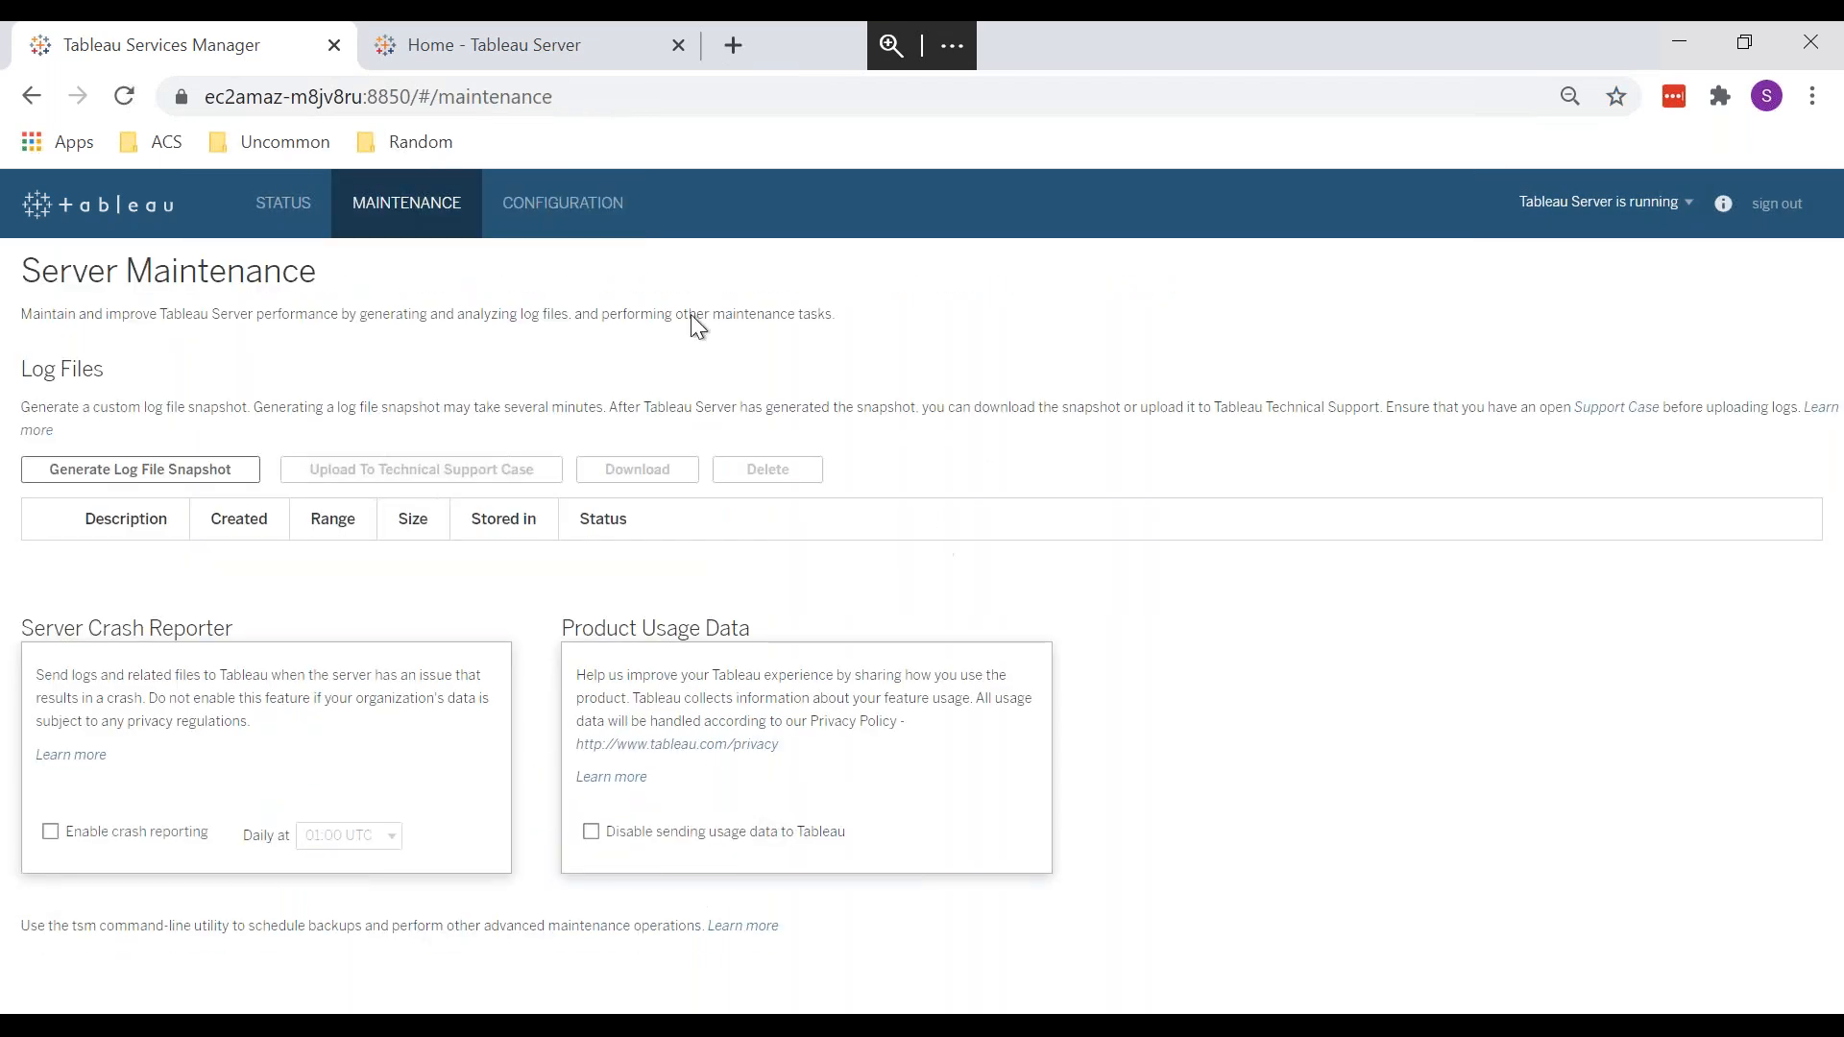
left_click(256, 197)
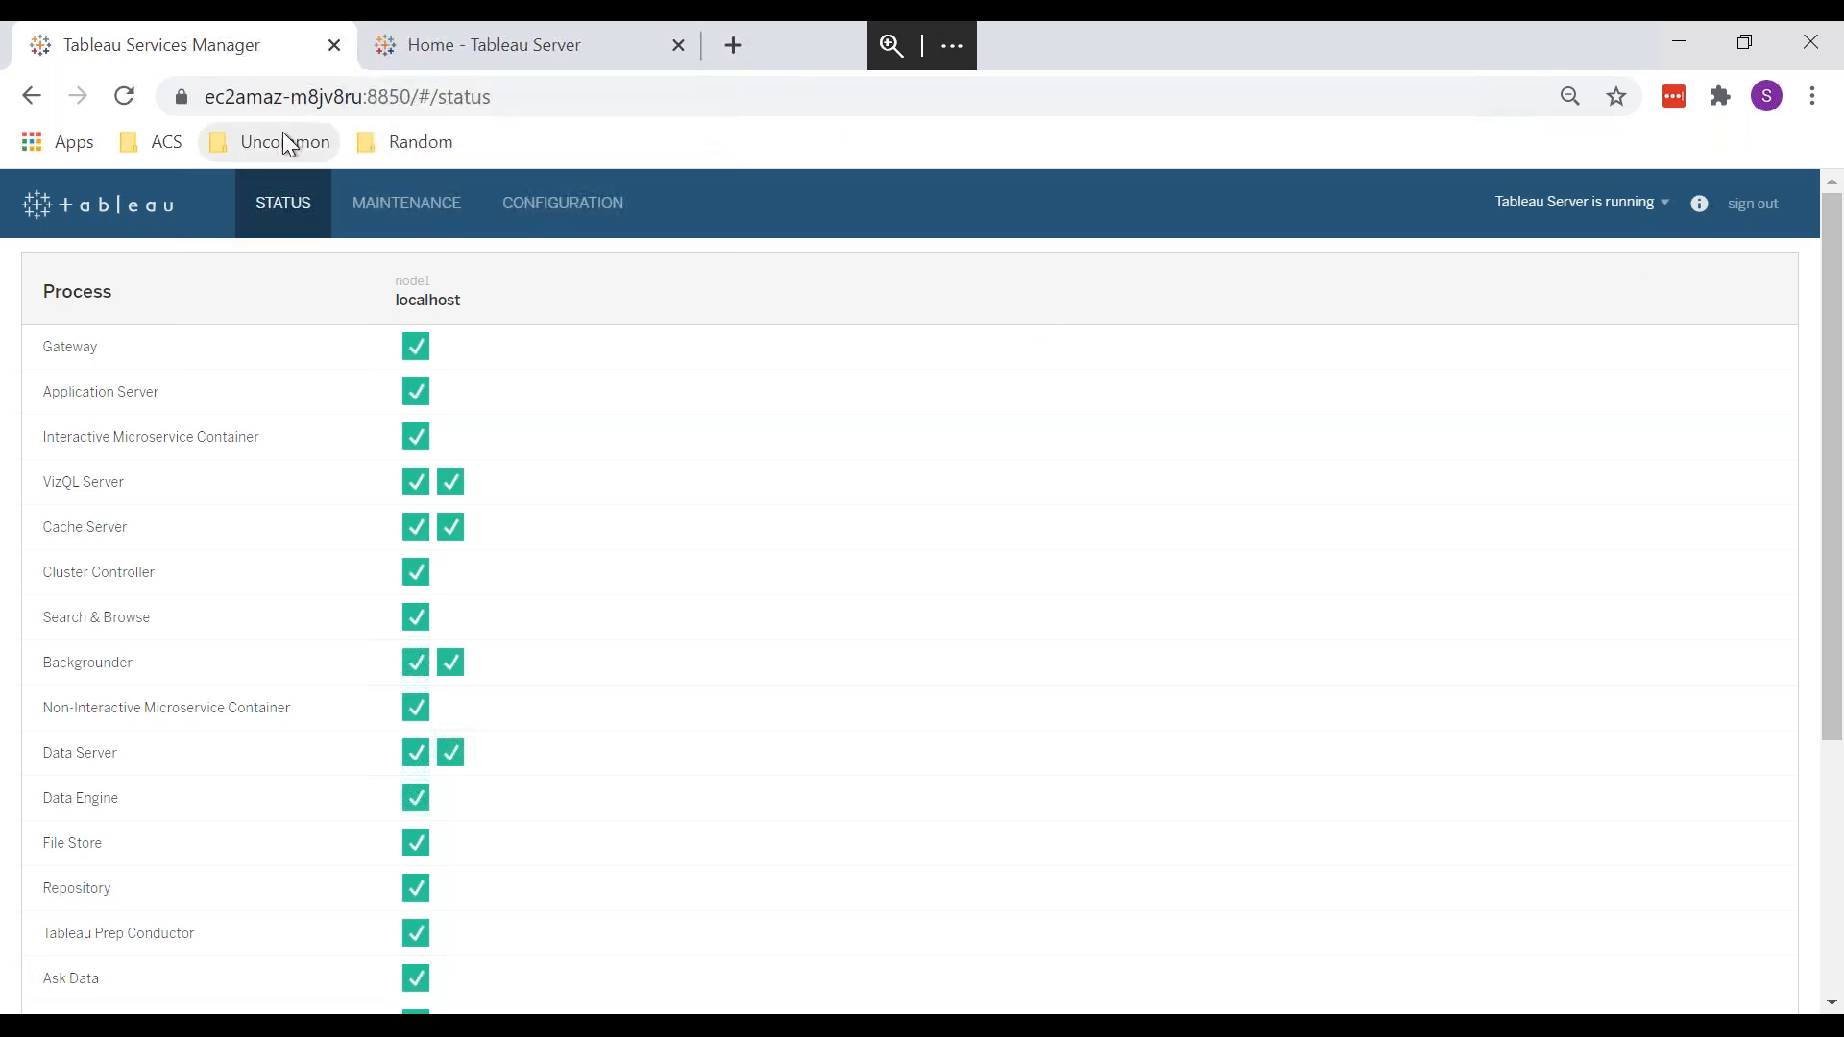
left_click(476, 39)
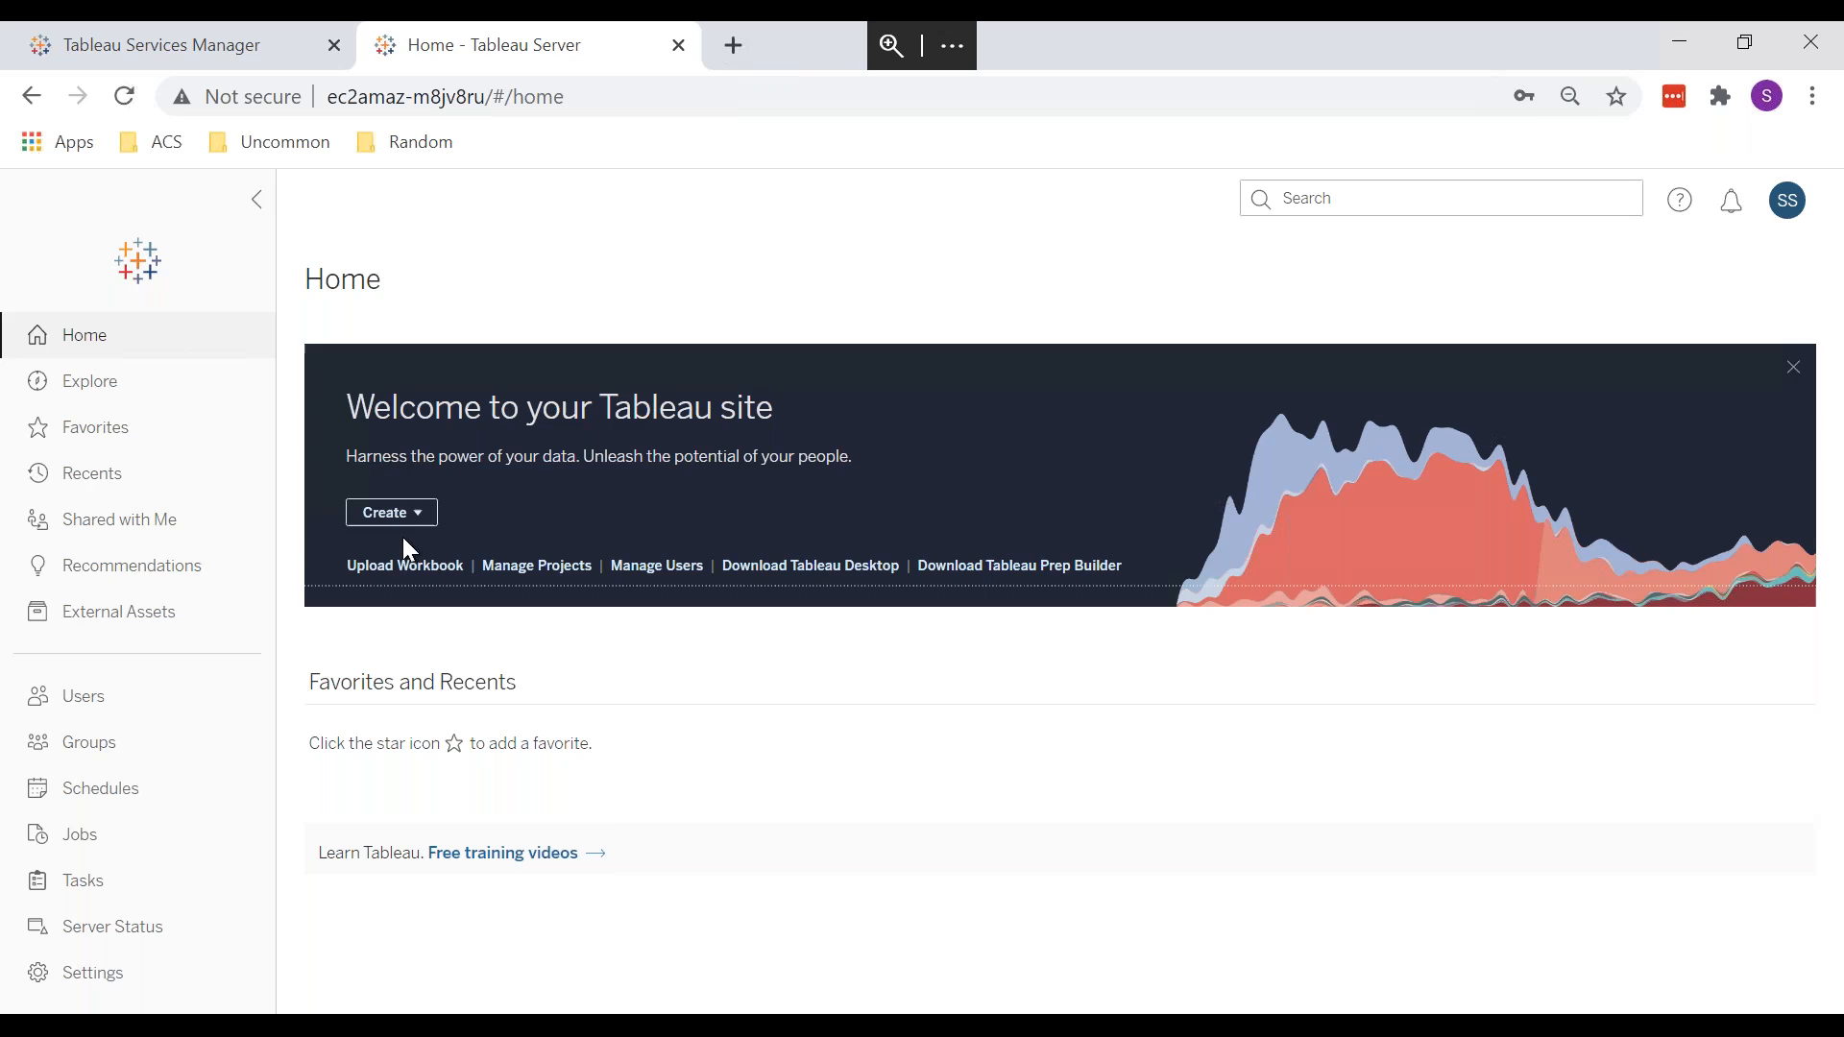
mouse_move(1545, 23)
left_click(1676, 40)
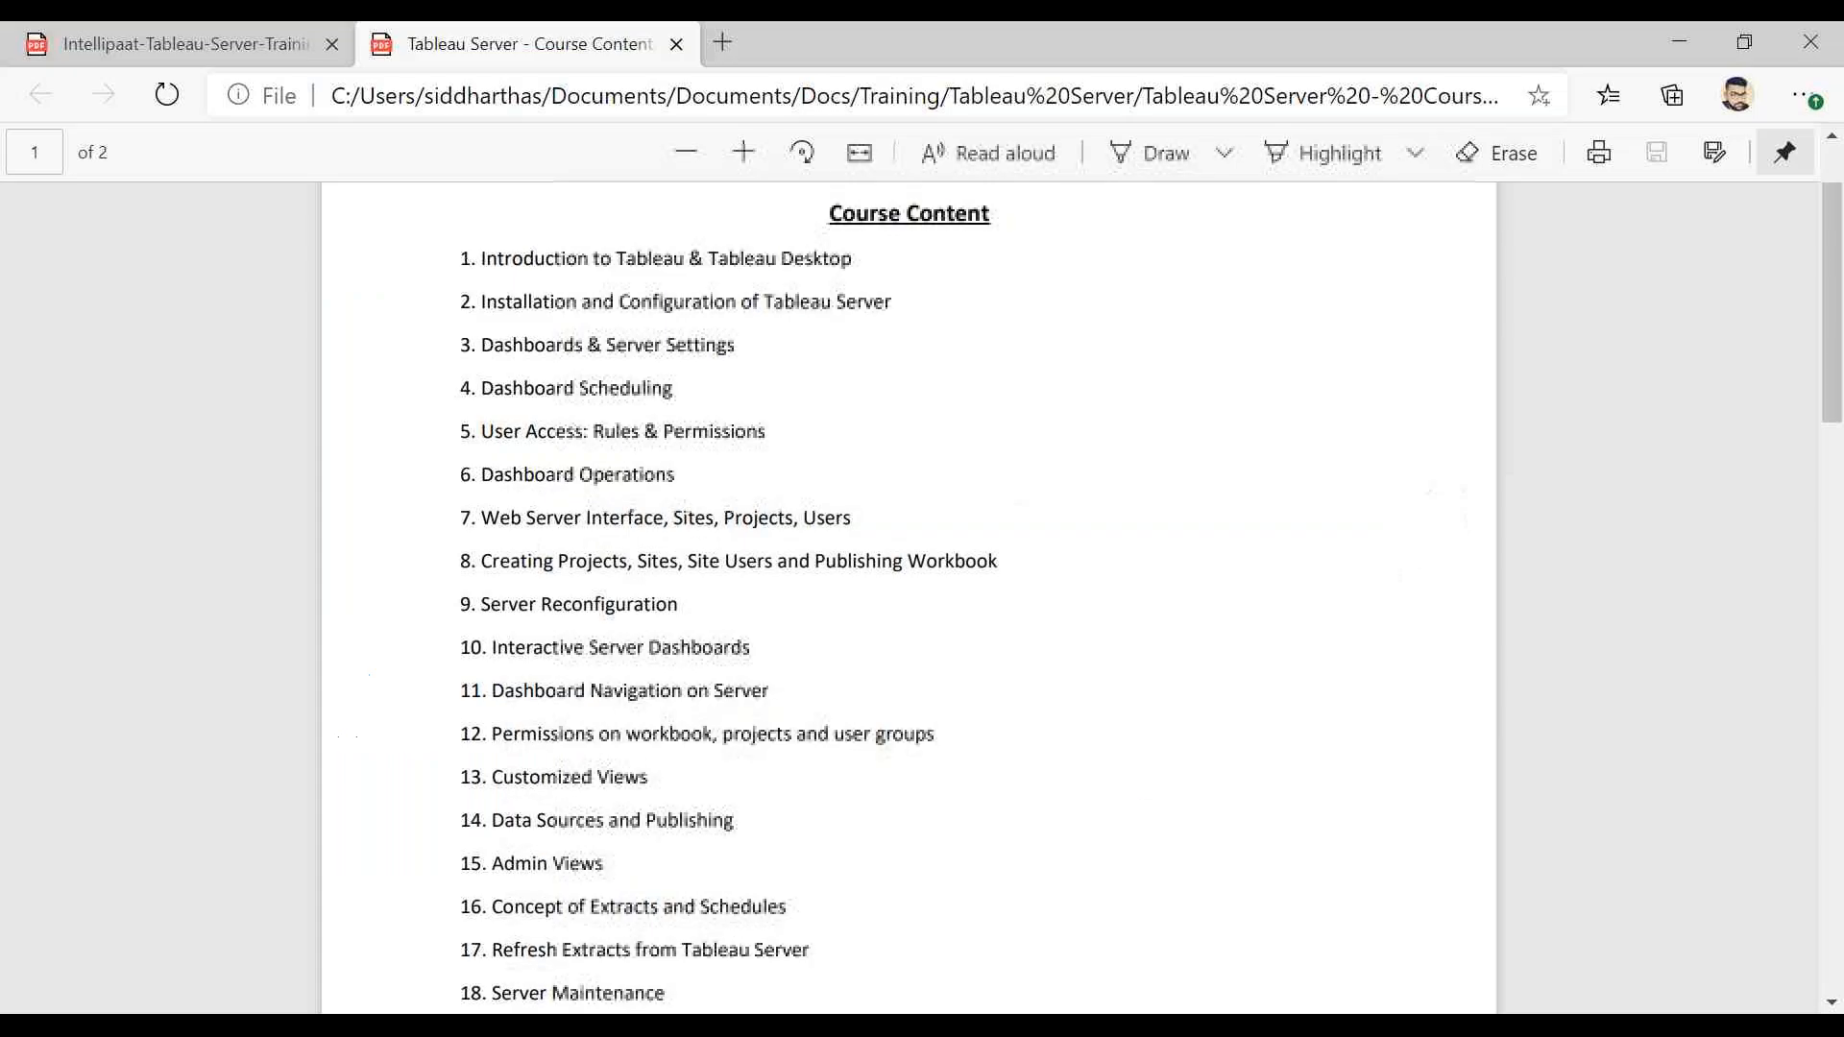
Step: Highlight course topics 1 through 8 in the PDF, then return to Tableau Server
left_click_drag(483, 346, 732, 345)
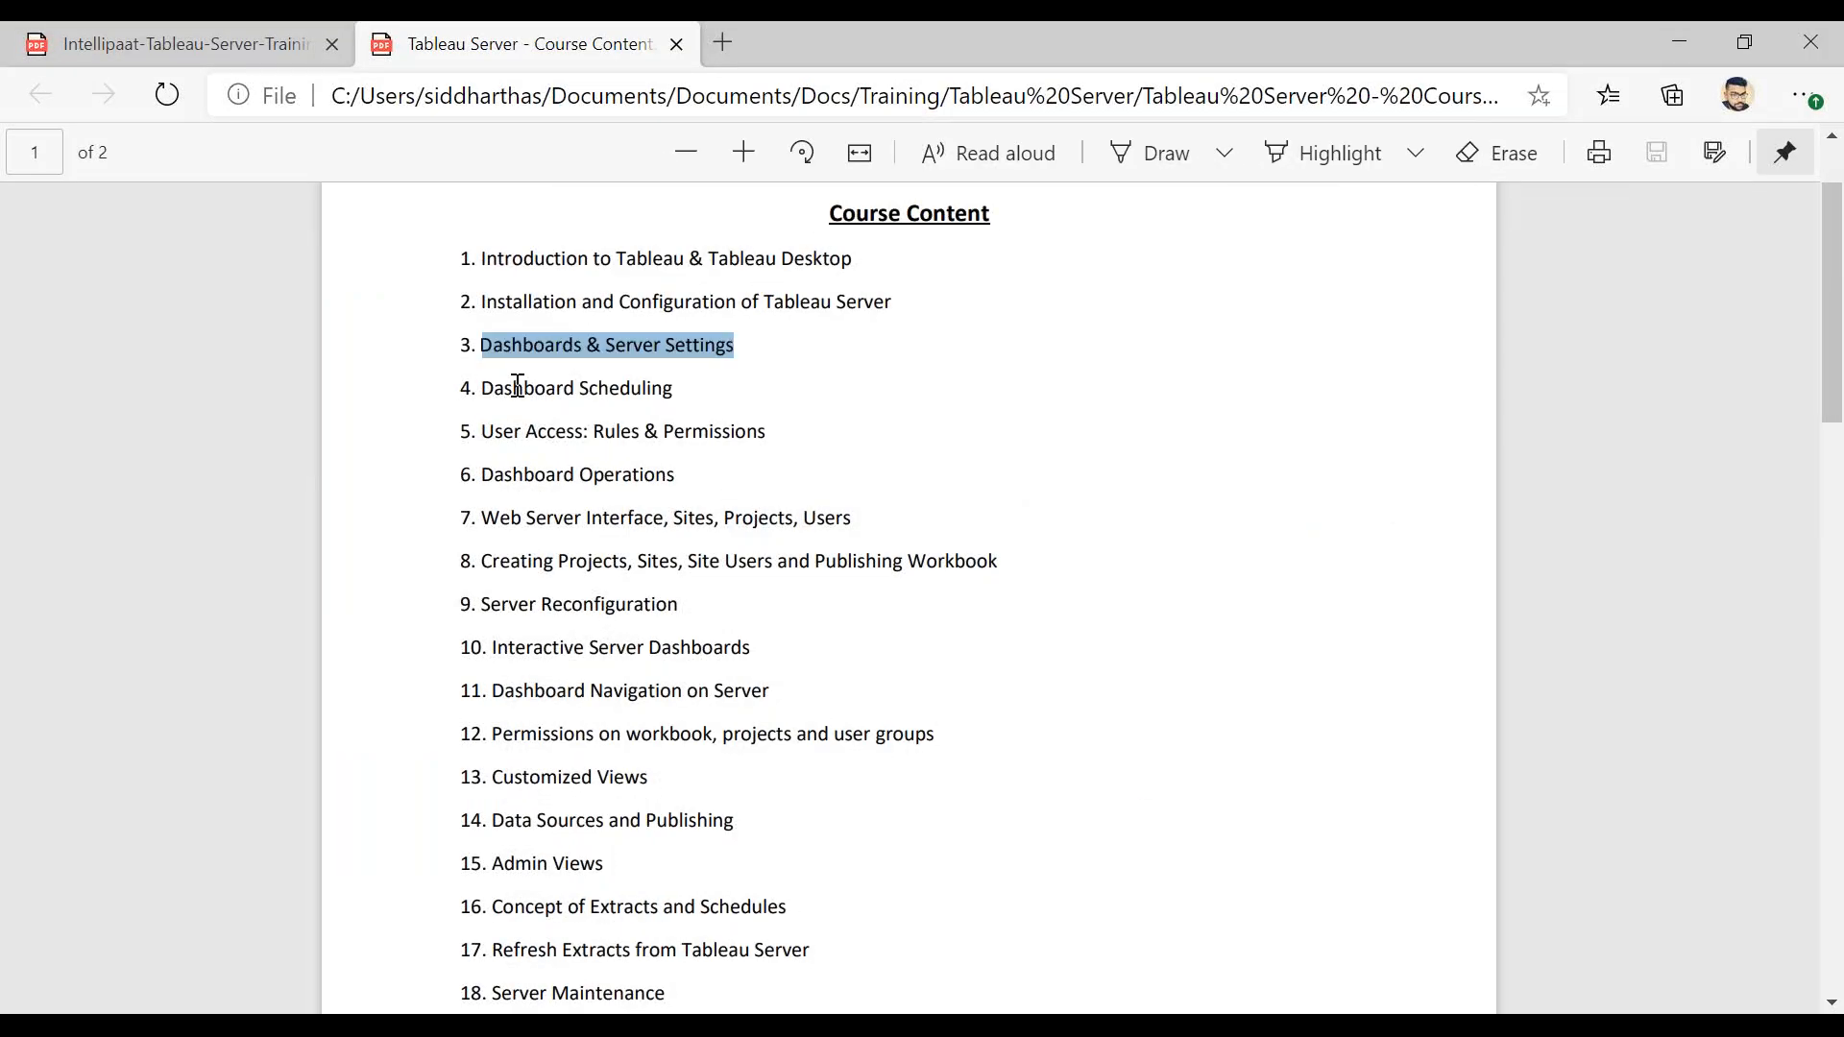
left_click_drag(495, 388, 672, 388)
left_click_drag(501, 432, 798, 436)
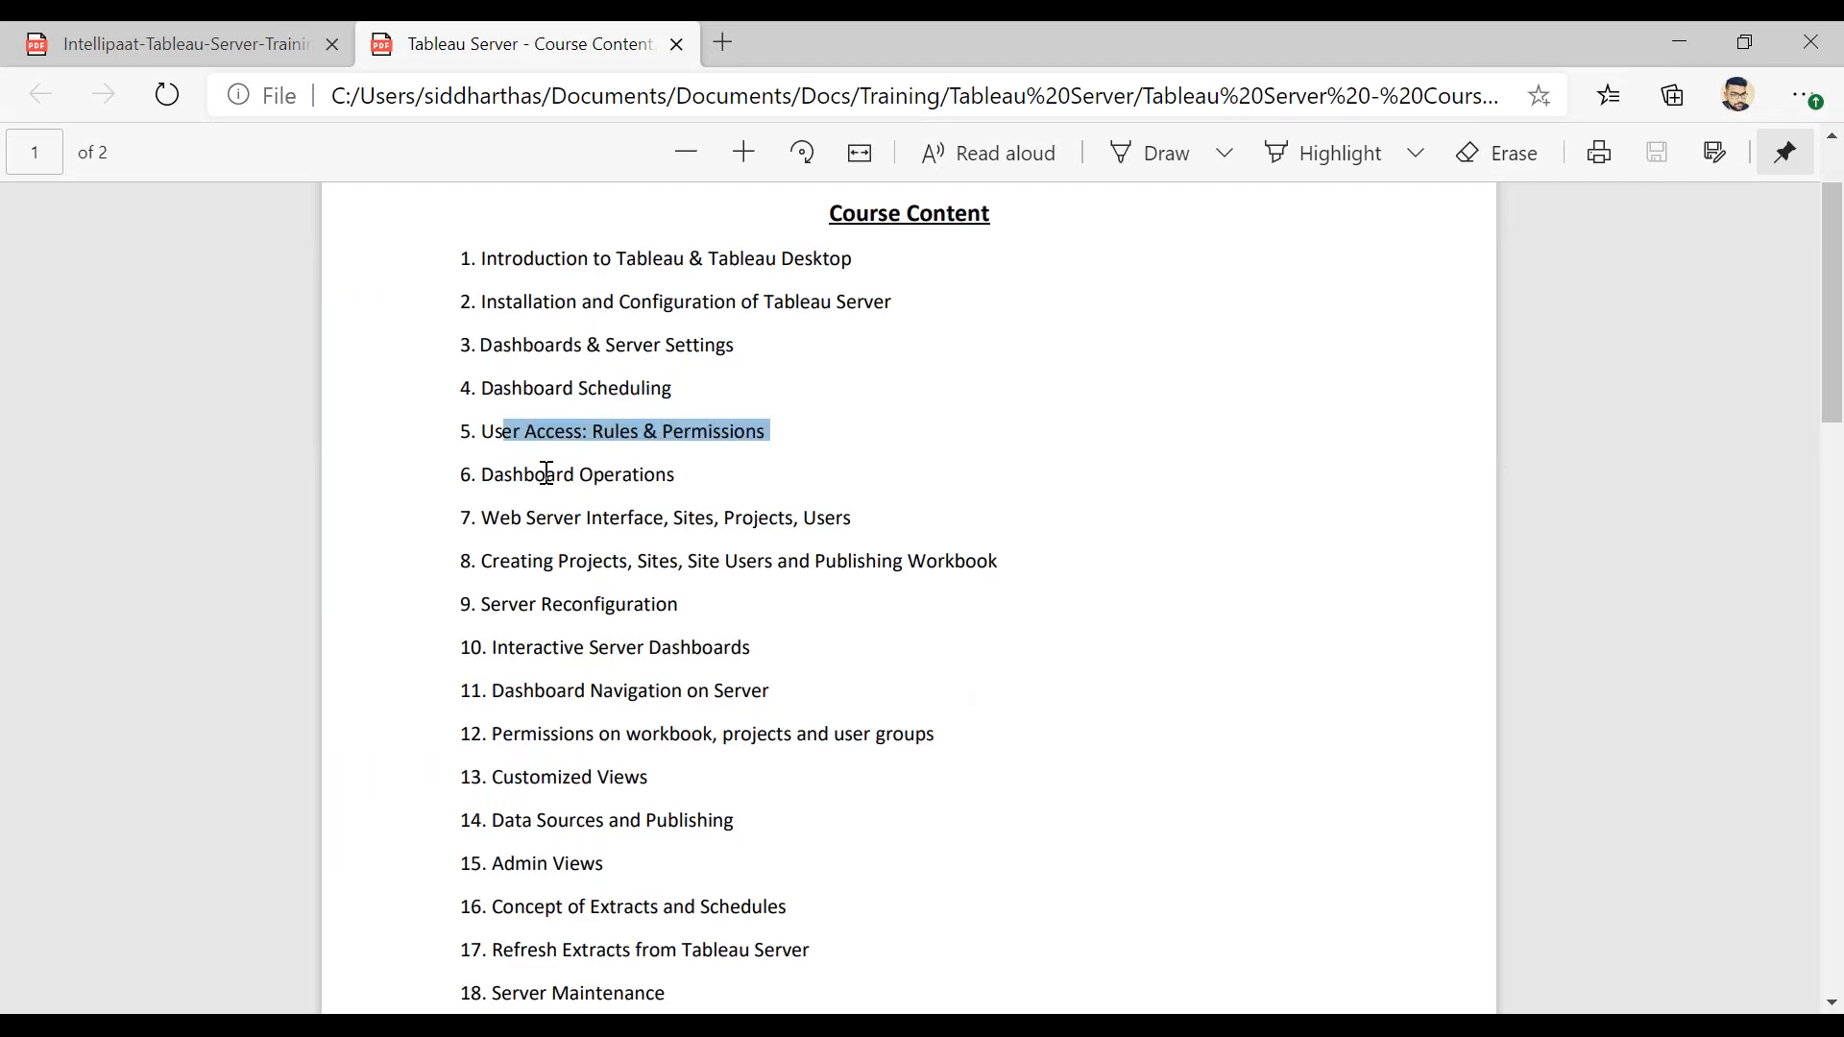
left_click_drag(536, 475, 673, 474)
left_click_drag(483, 518, 1480, 518)
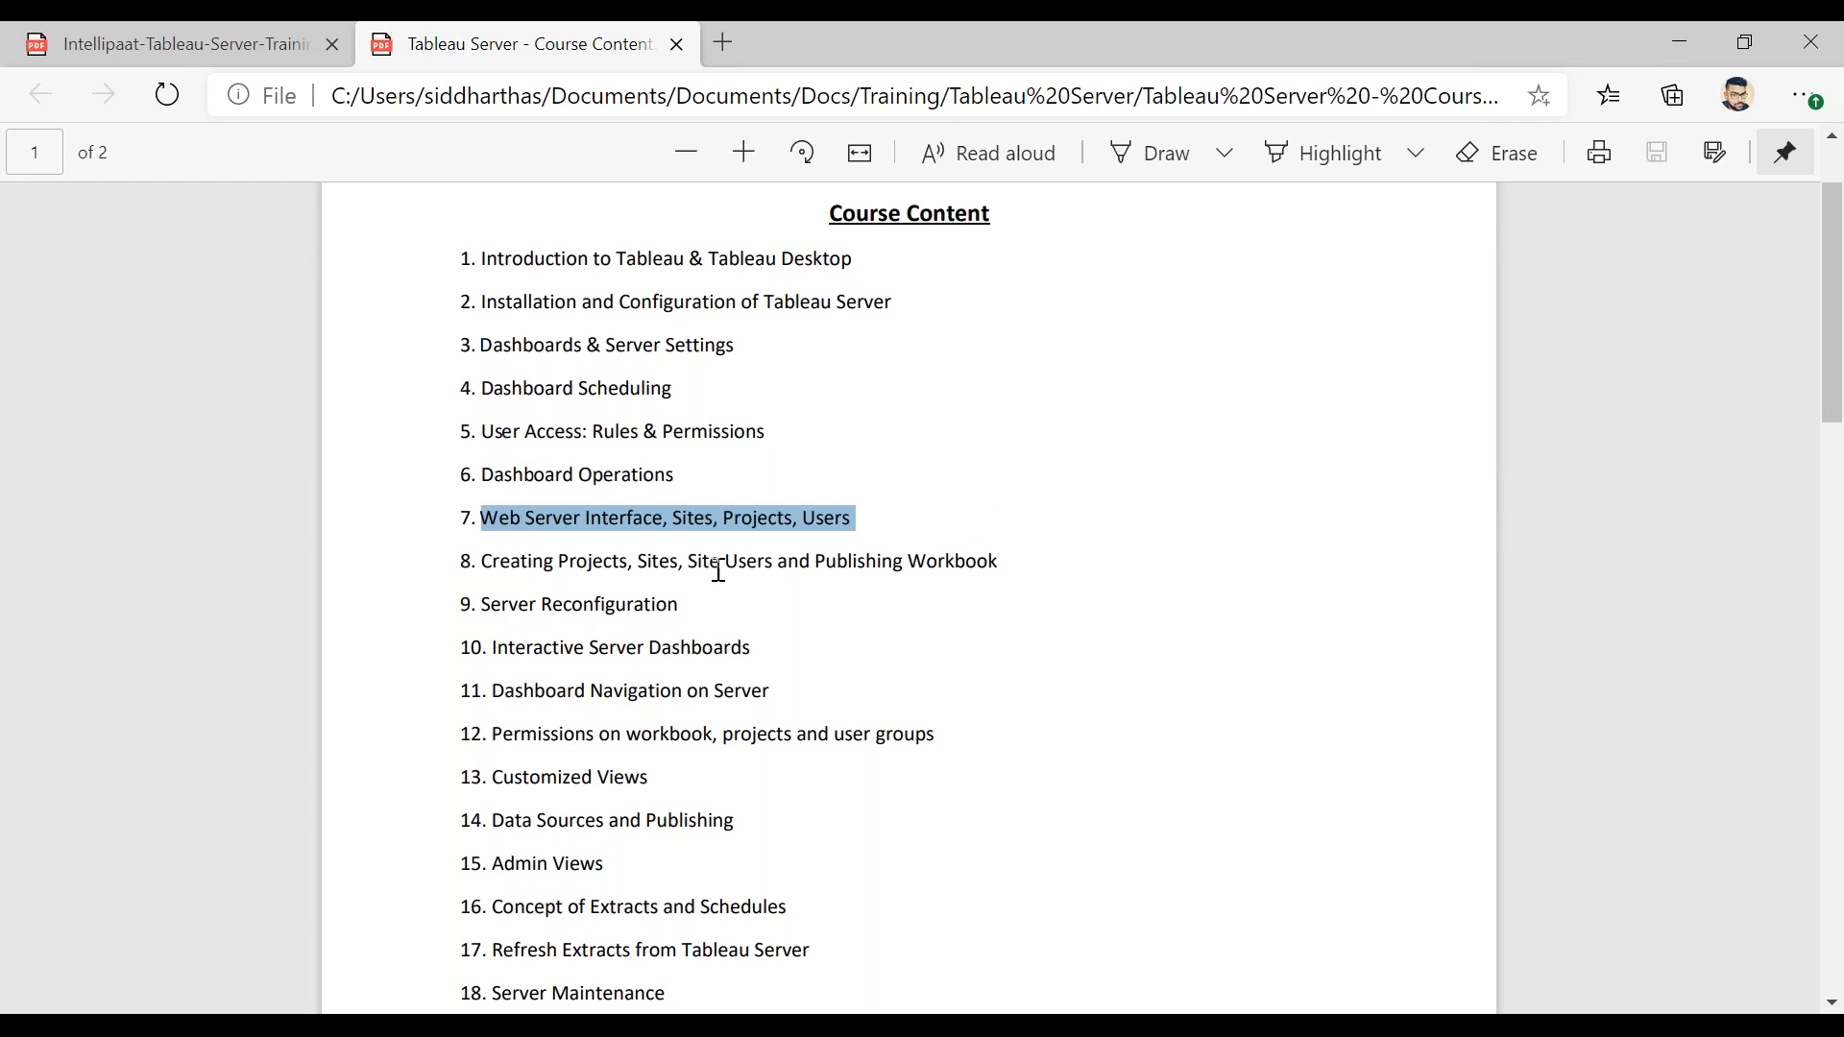
left_click_drag(1000, 561, 452, 252)
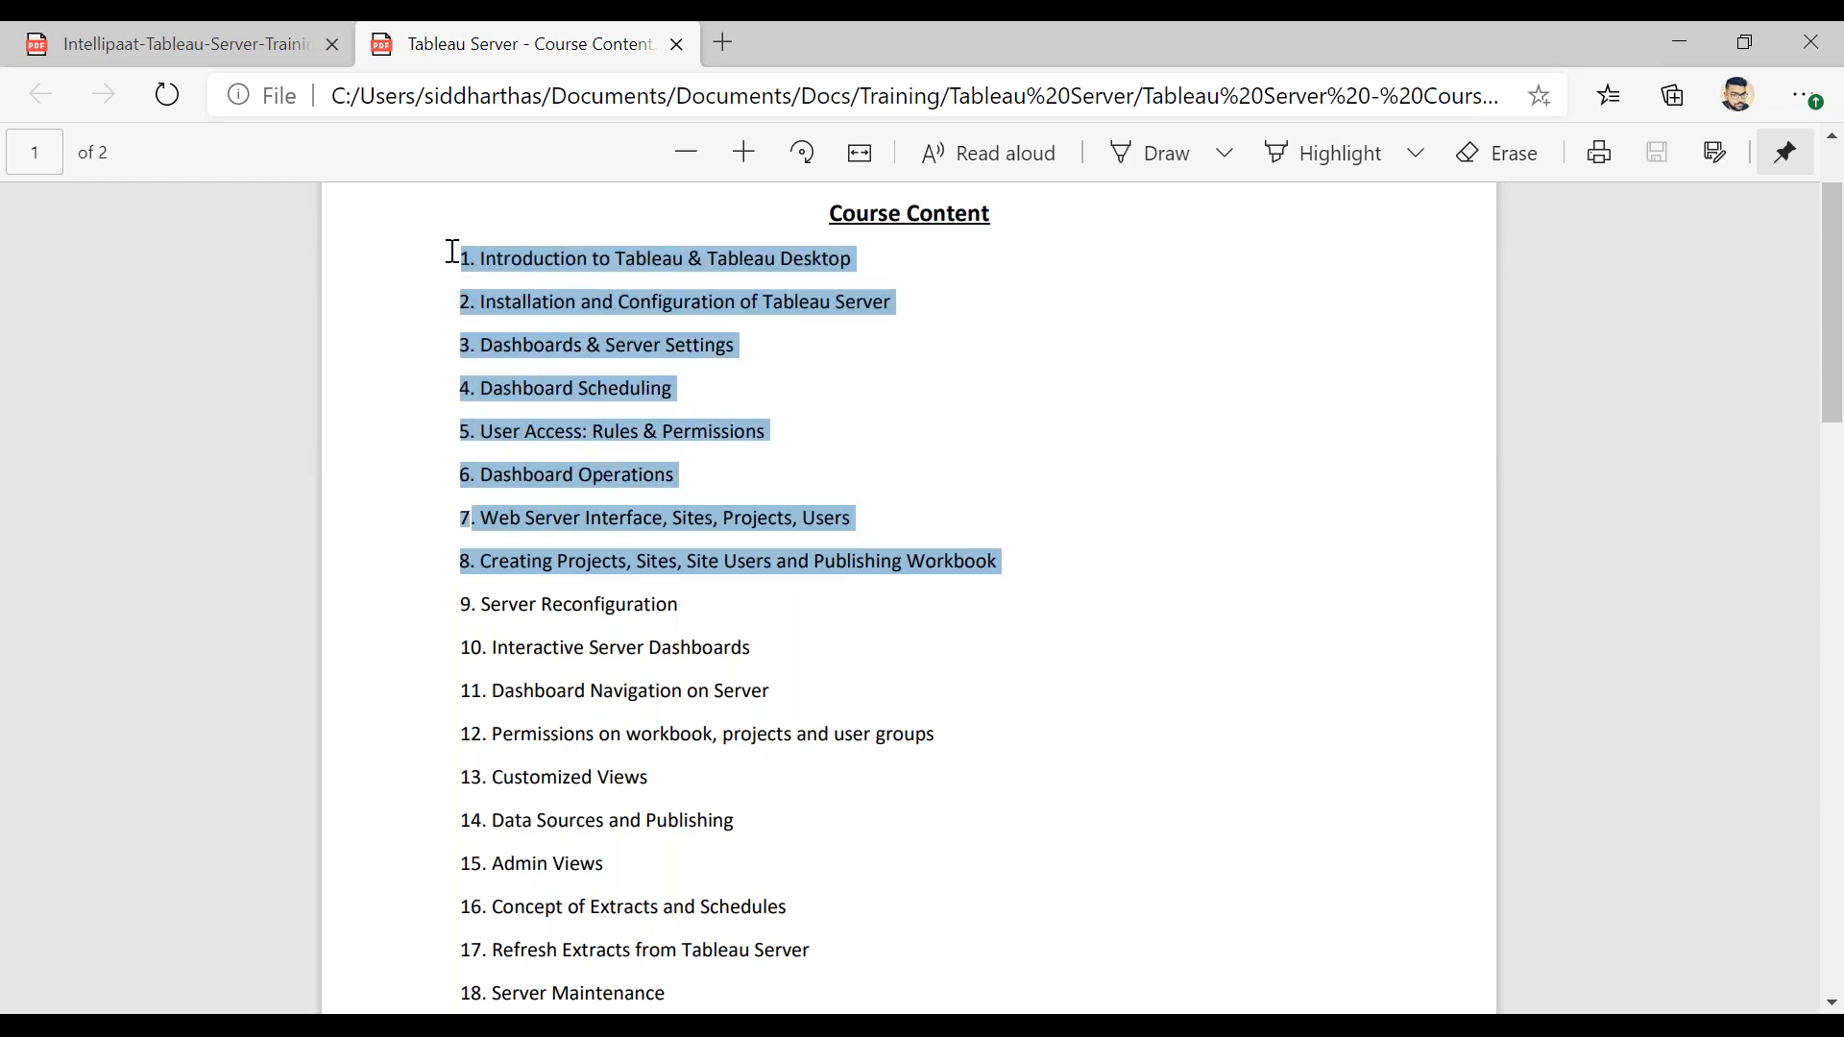
left_click(1044, 535)
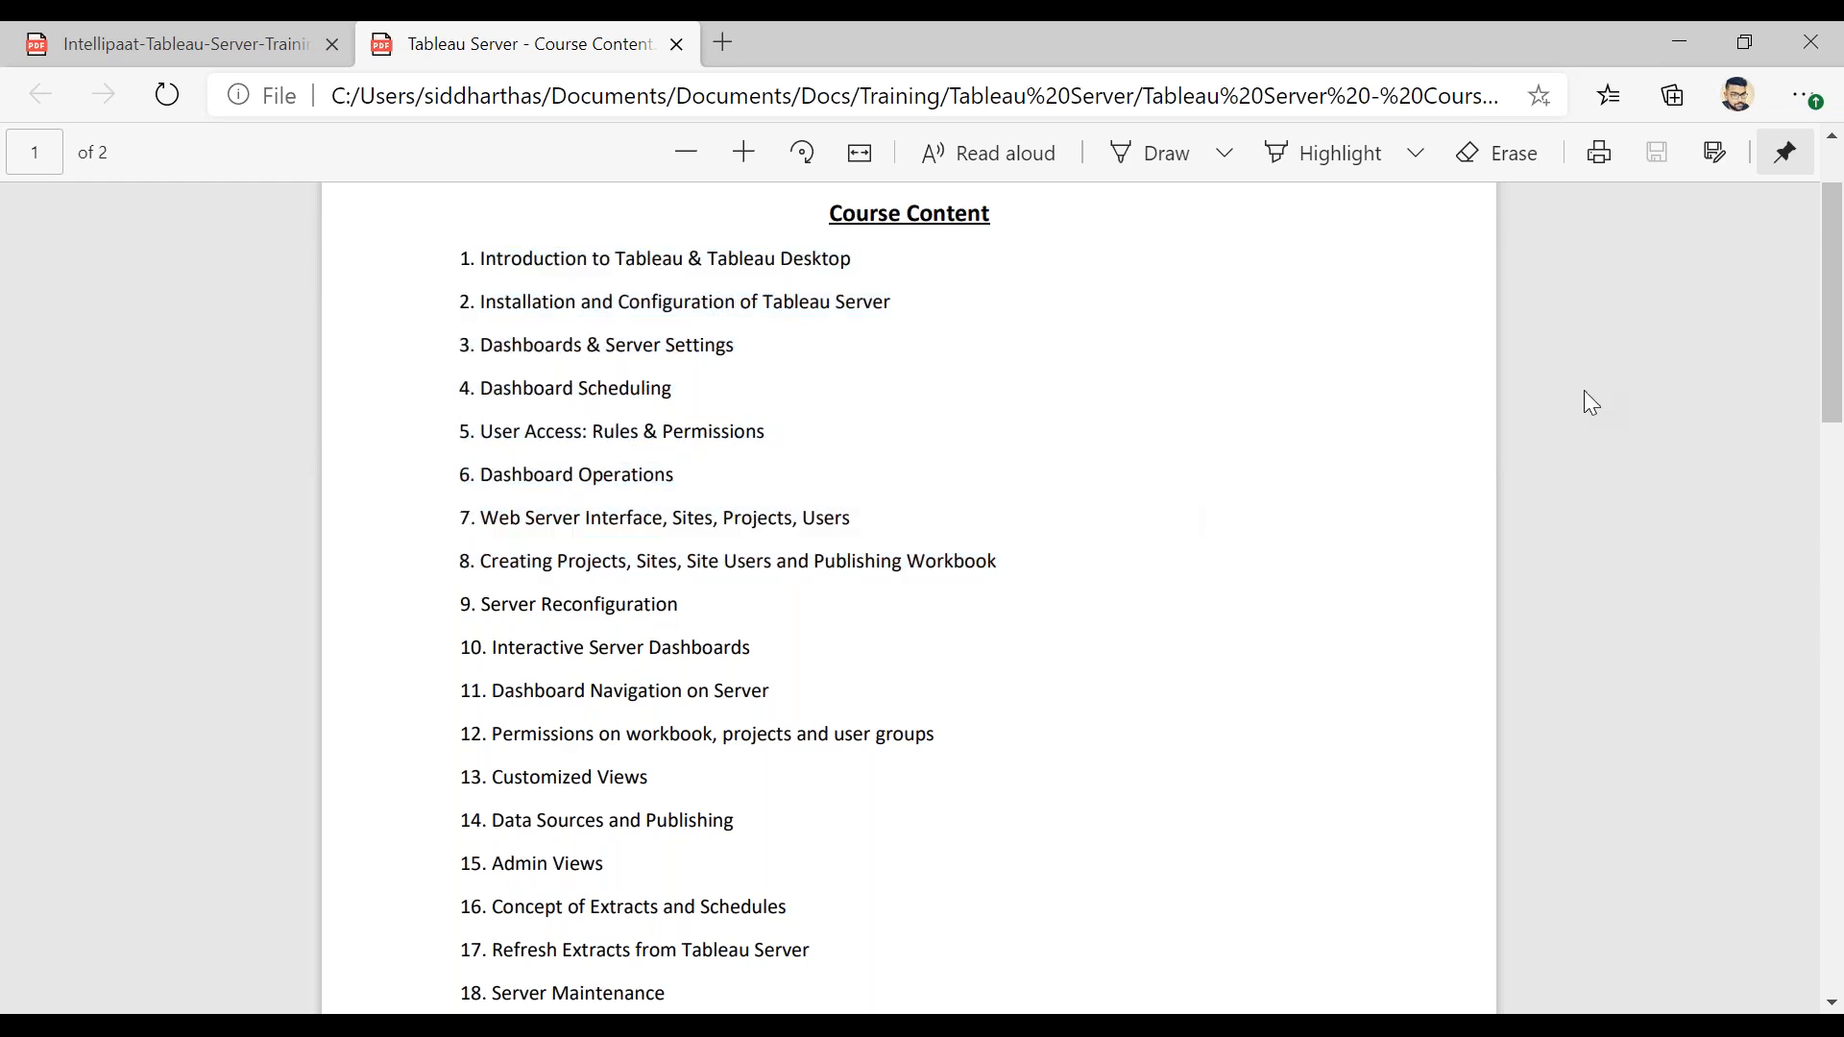
key("alt+Tab")
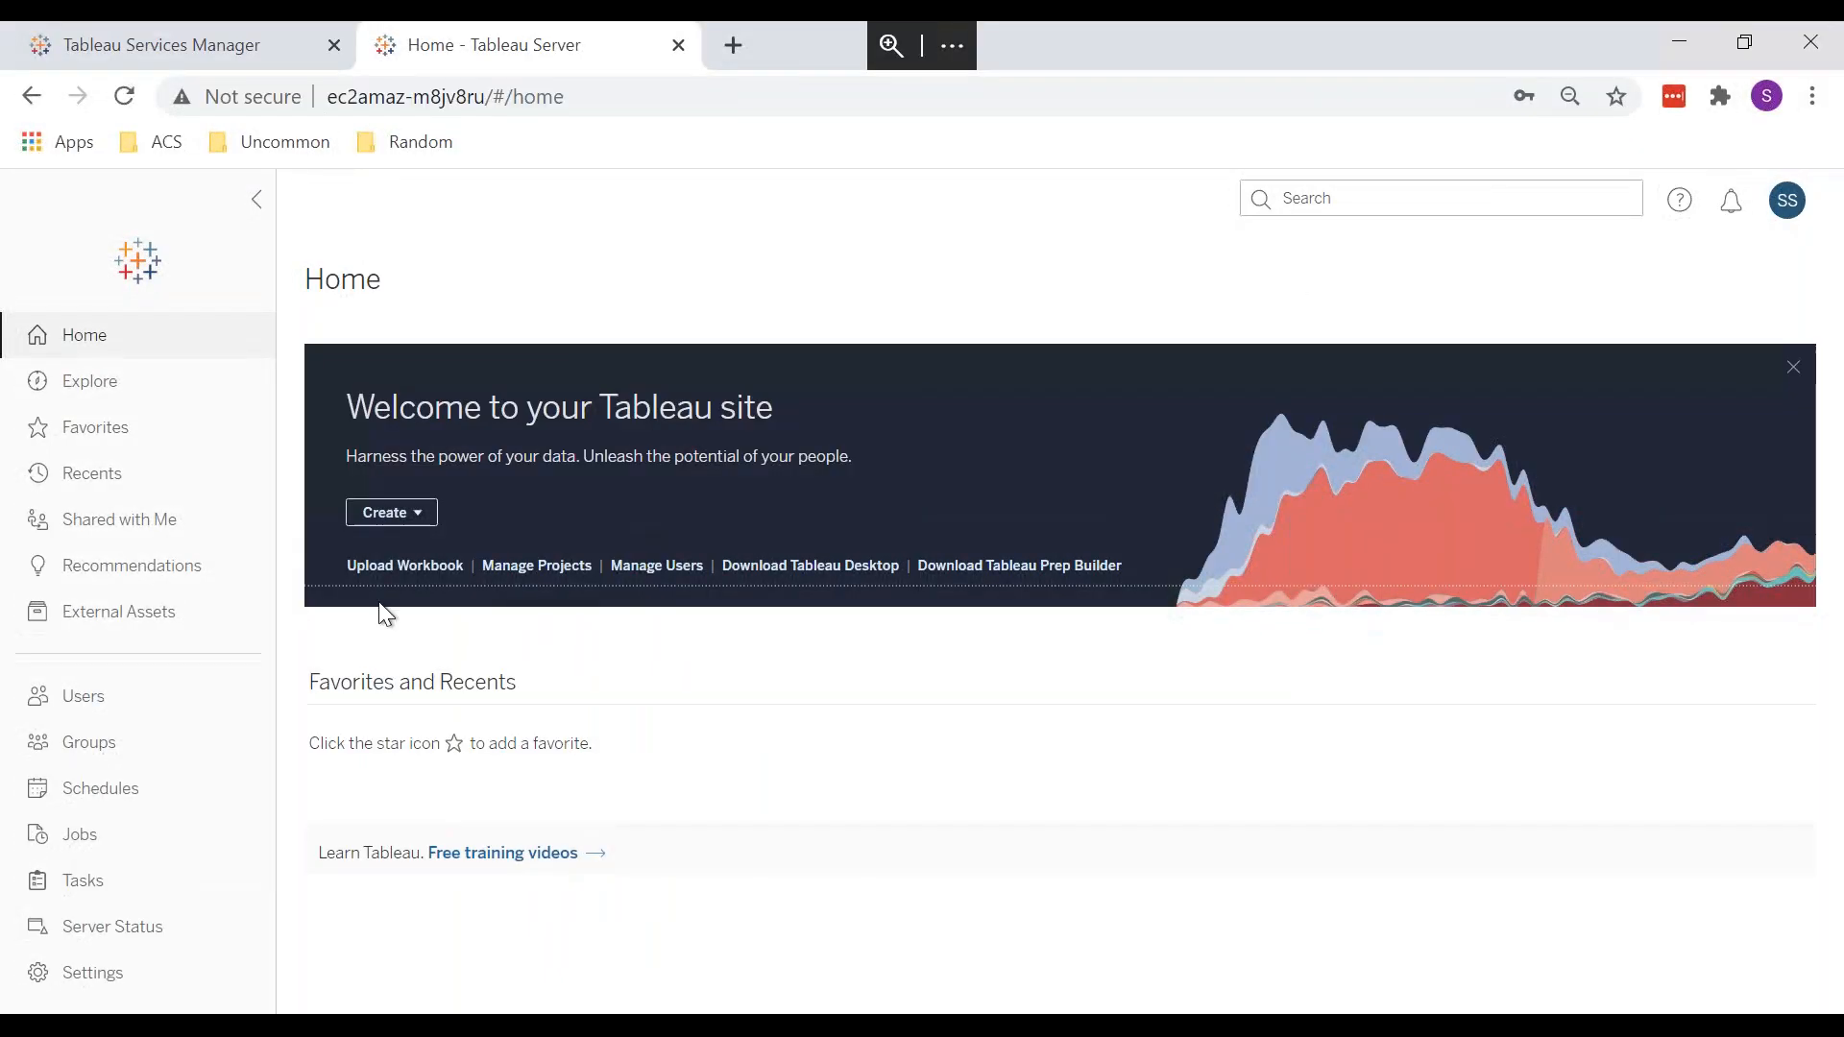
Step: Open the Training project, return to the top-level list and preview the New options
left_click(39, 380)
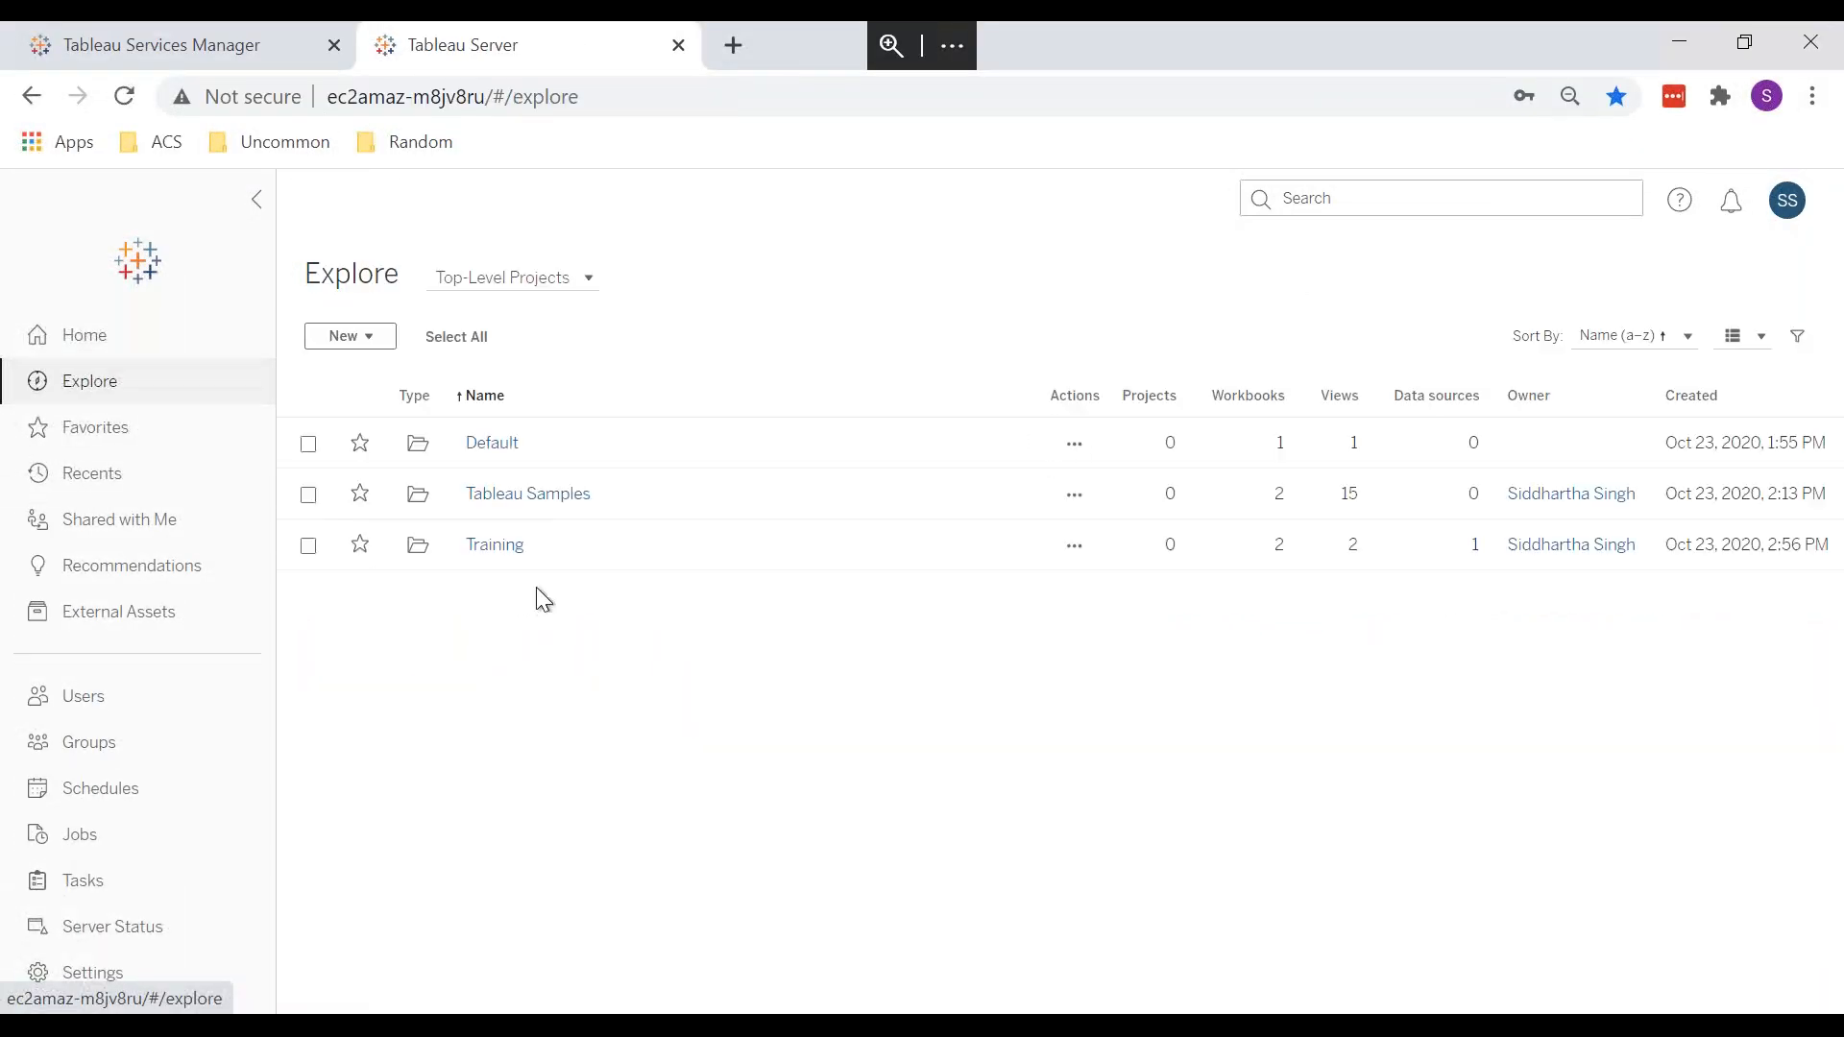
left_click(508, 557)
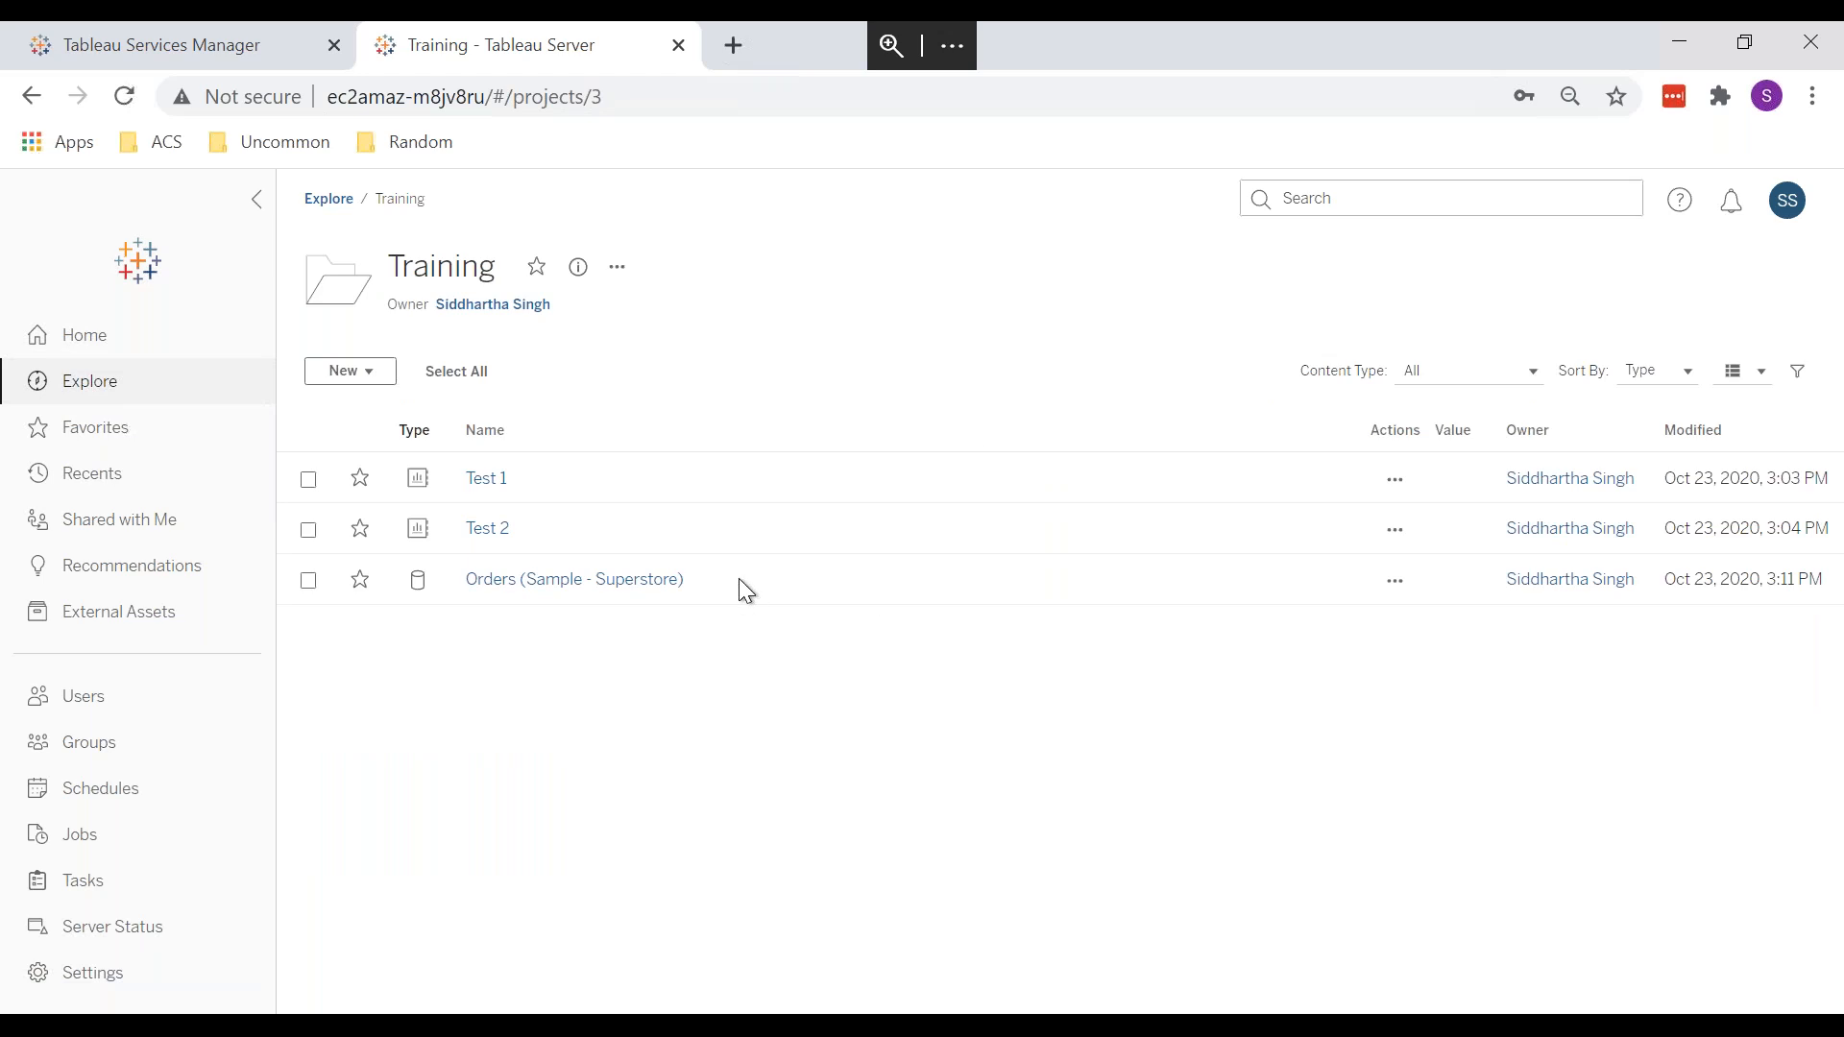
left_click(332, 202)
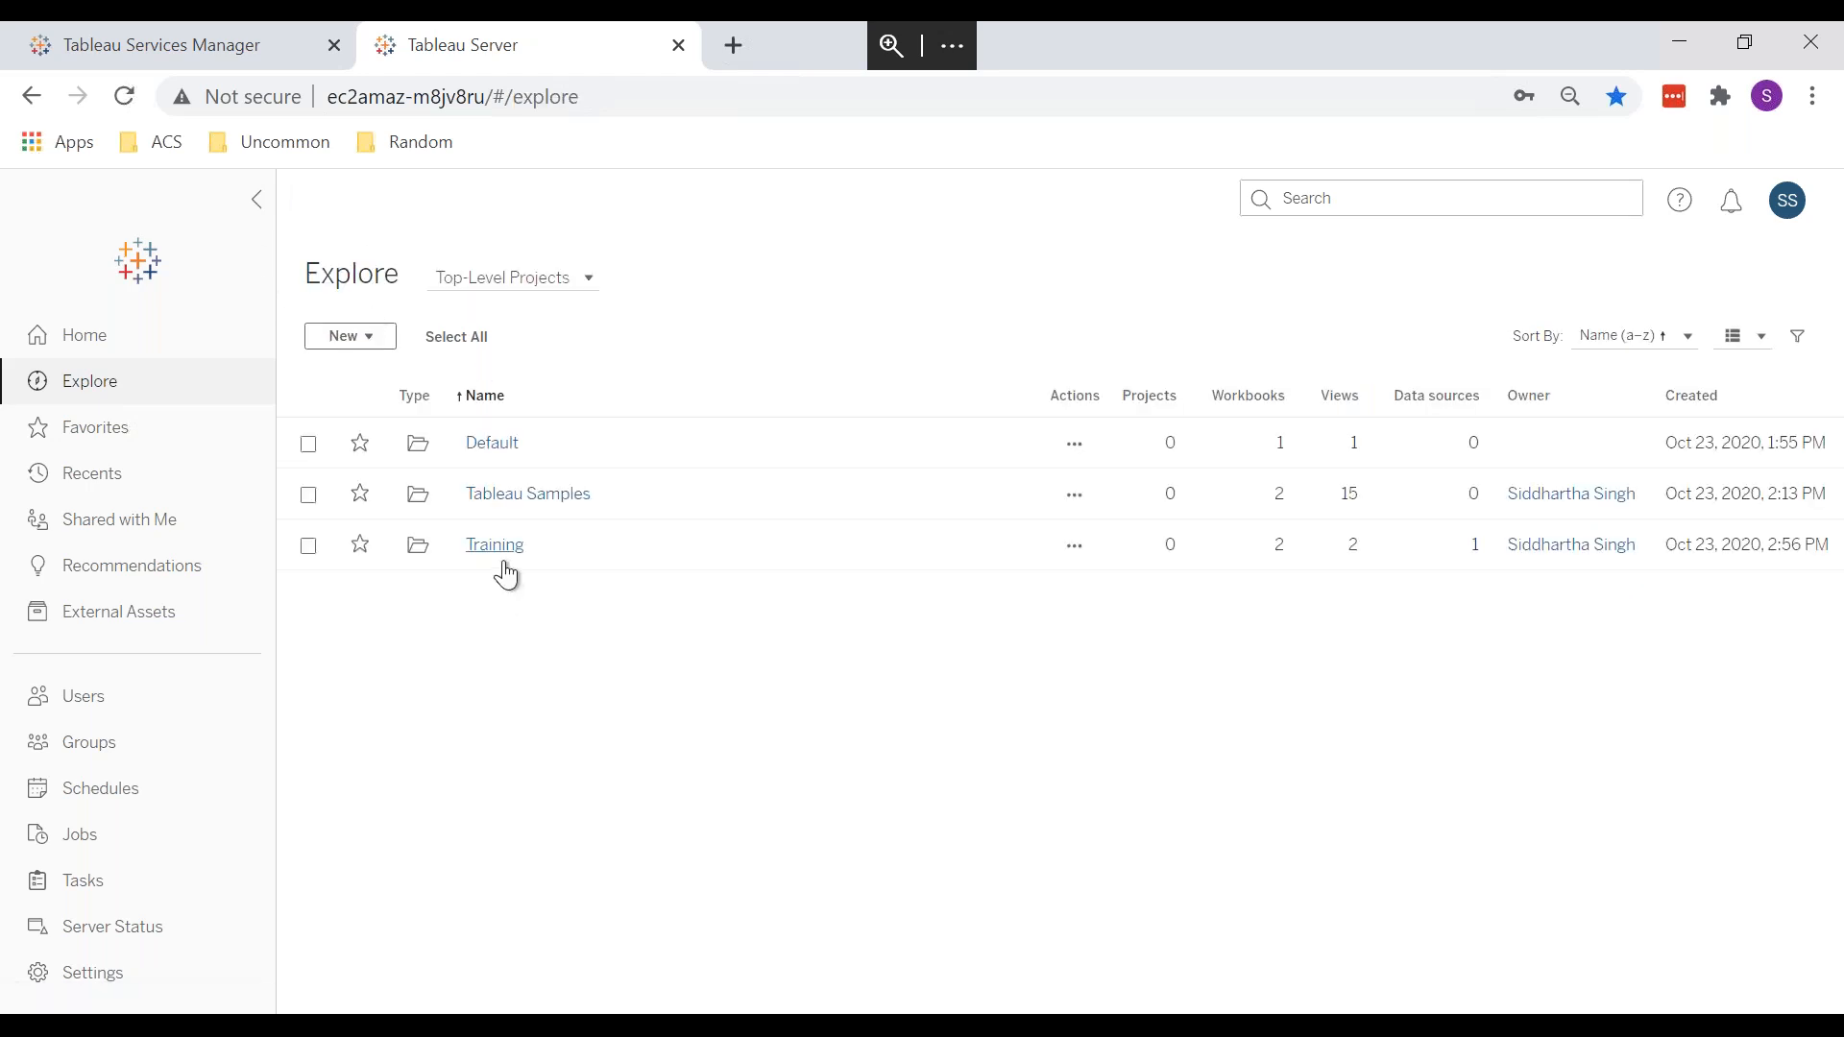
left_click(355, 336)
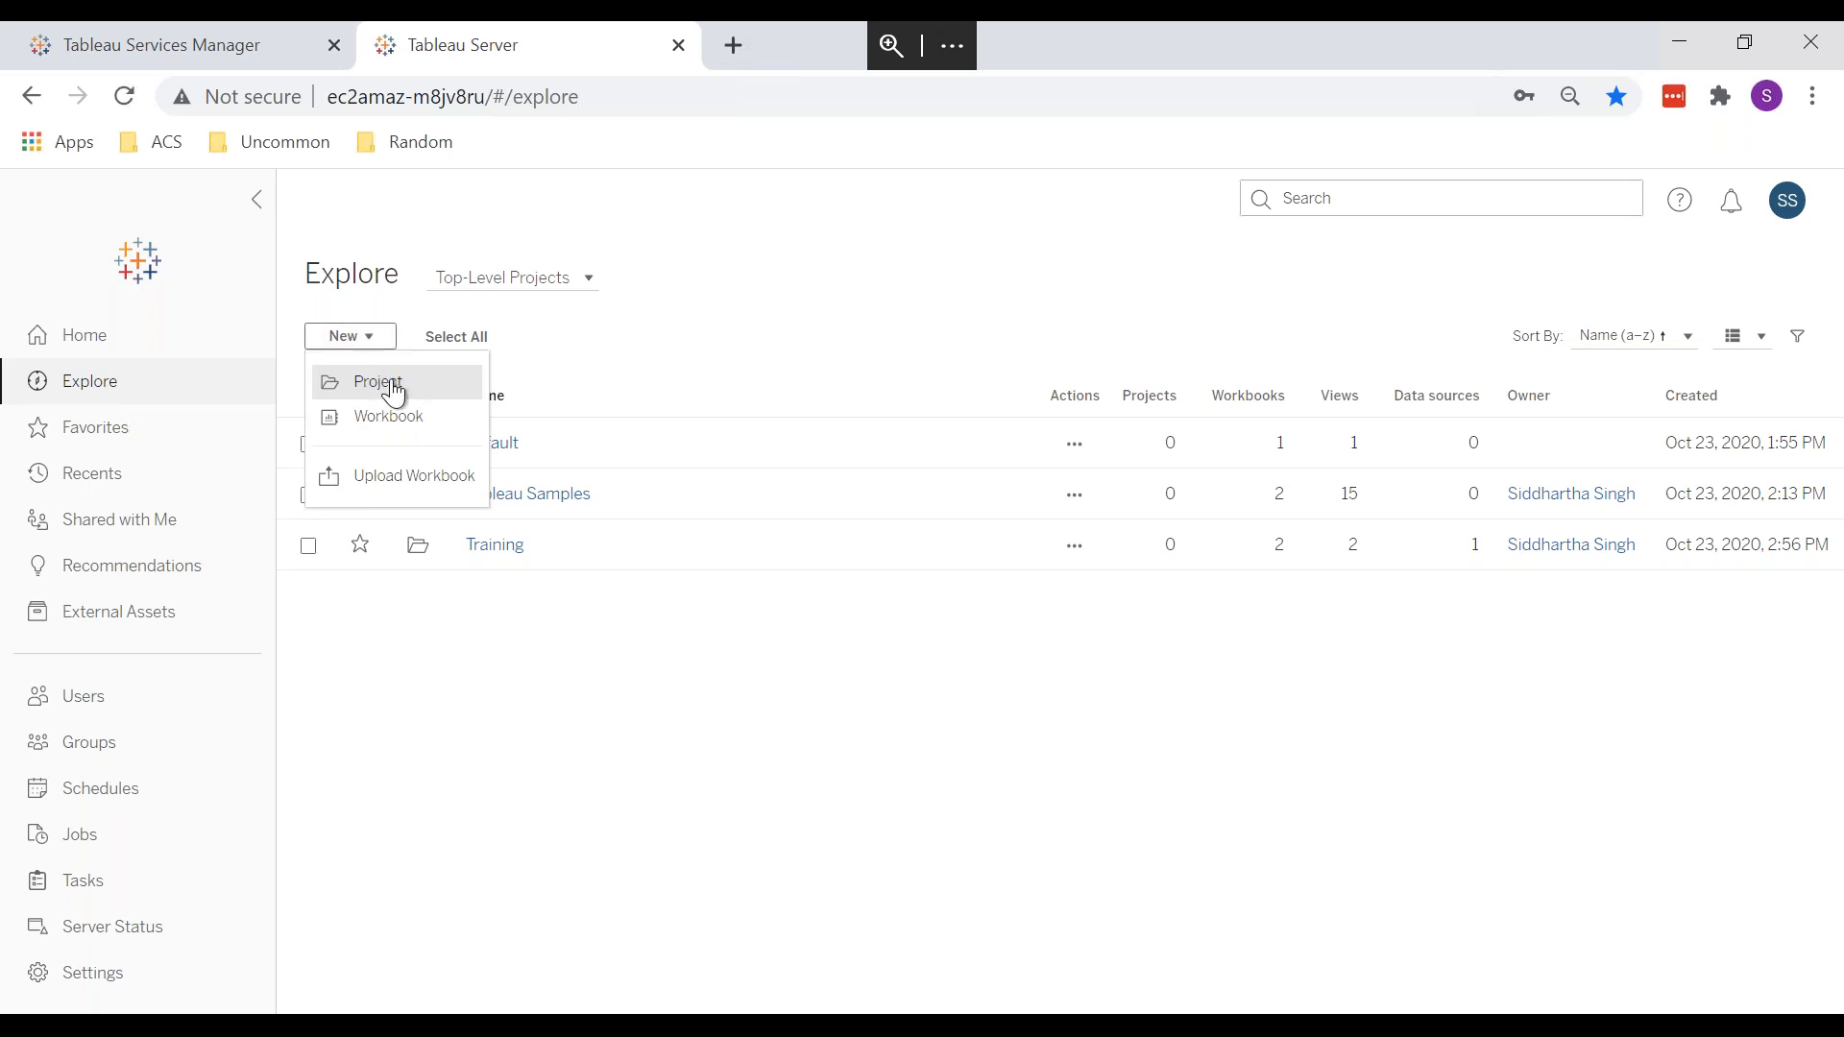
left_click(828, 723)
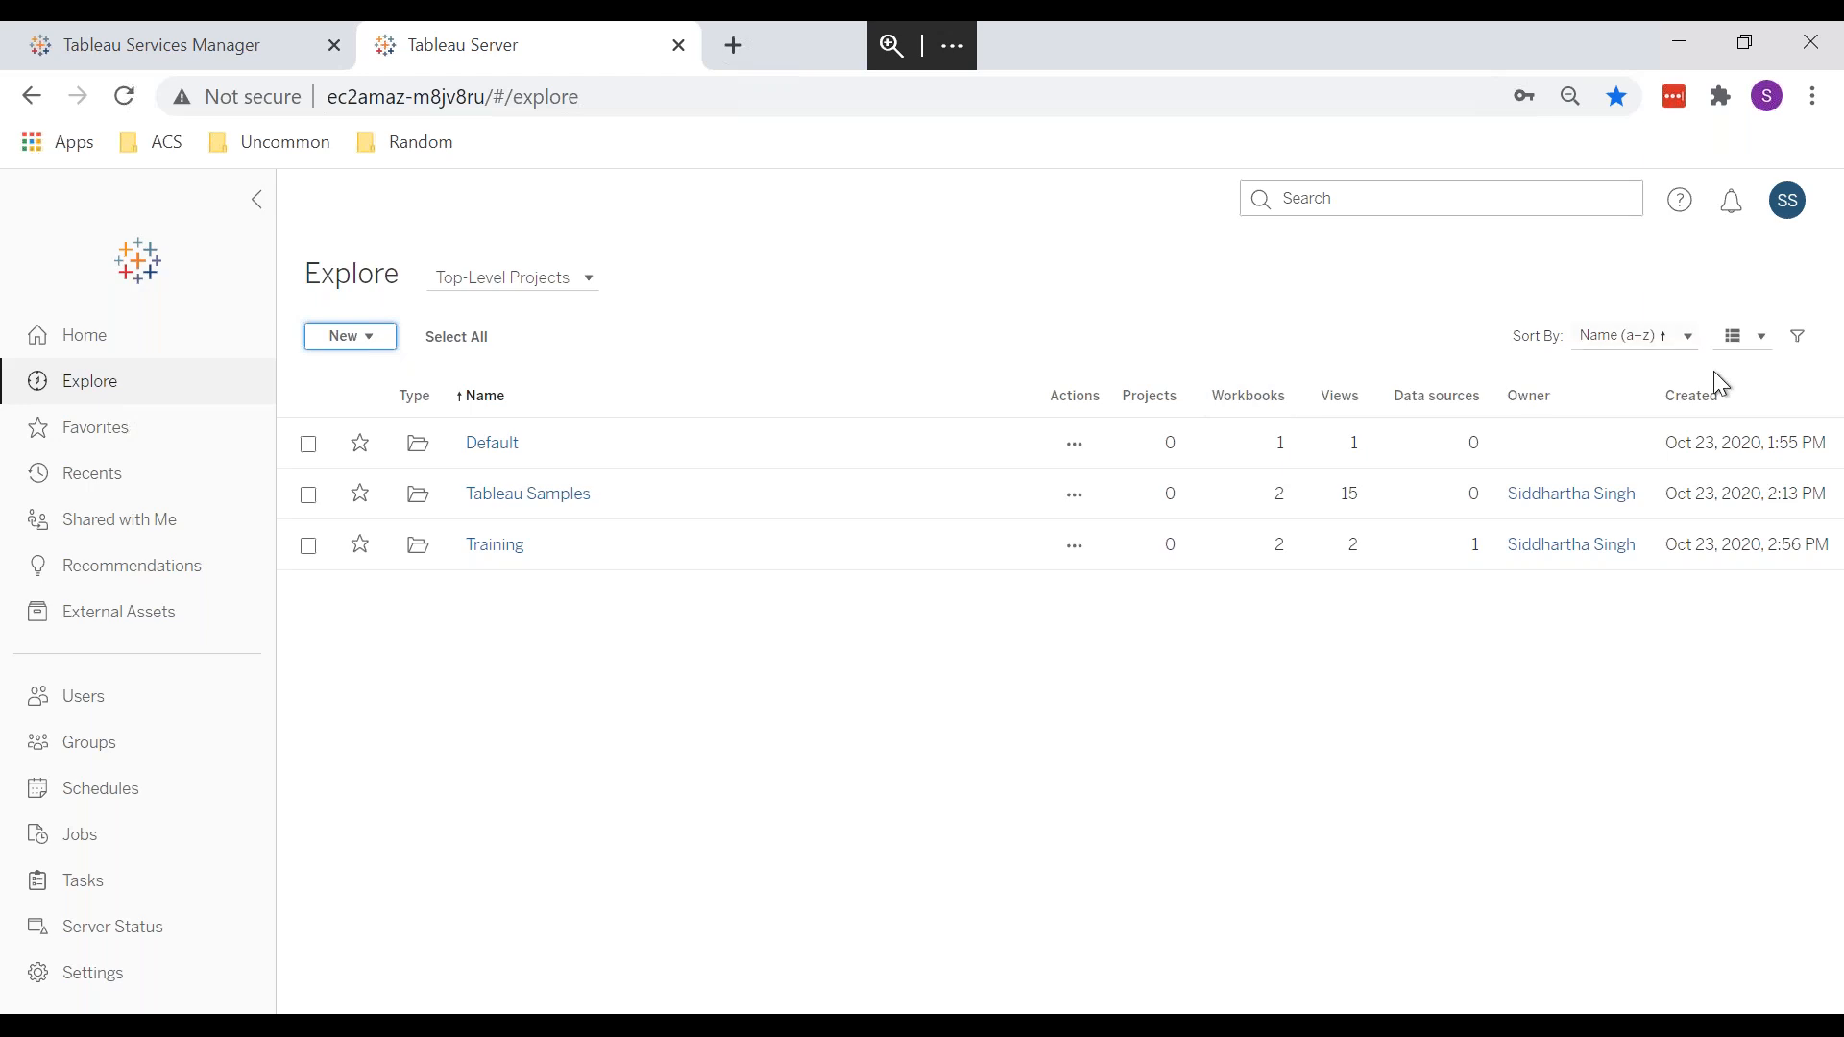
Step: Try Grid View sorted by subprojects, workbook count and name A–Z, then return to List View
left_click(1739, 330)
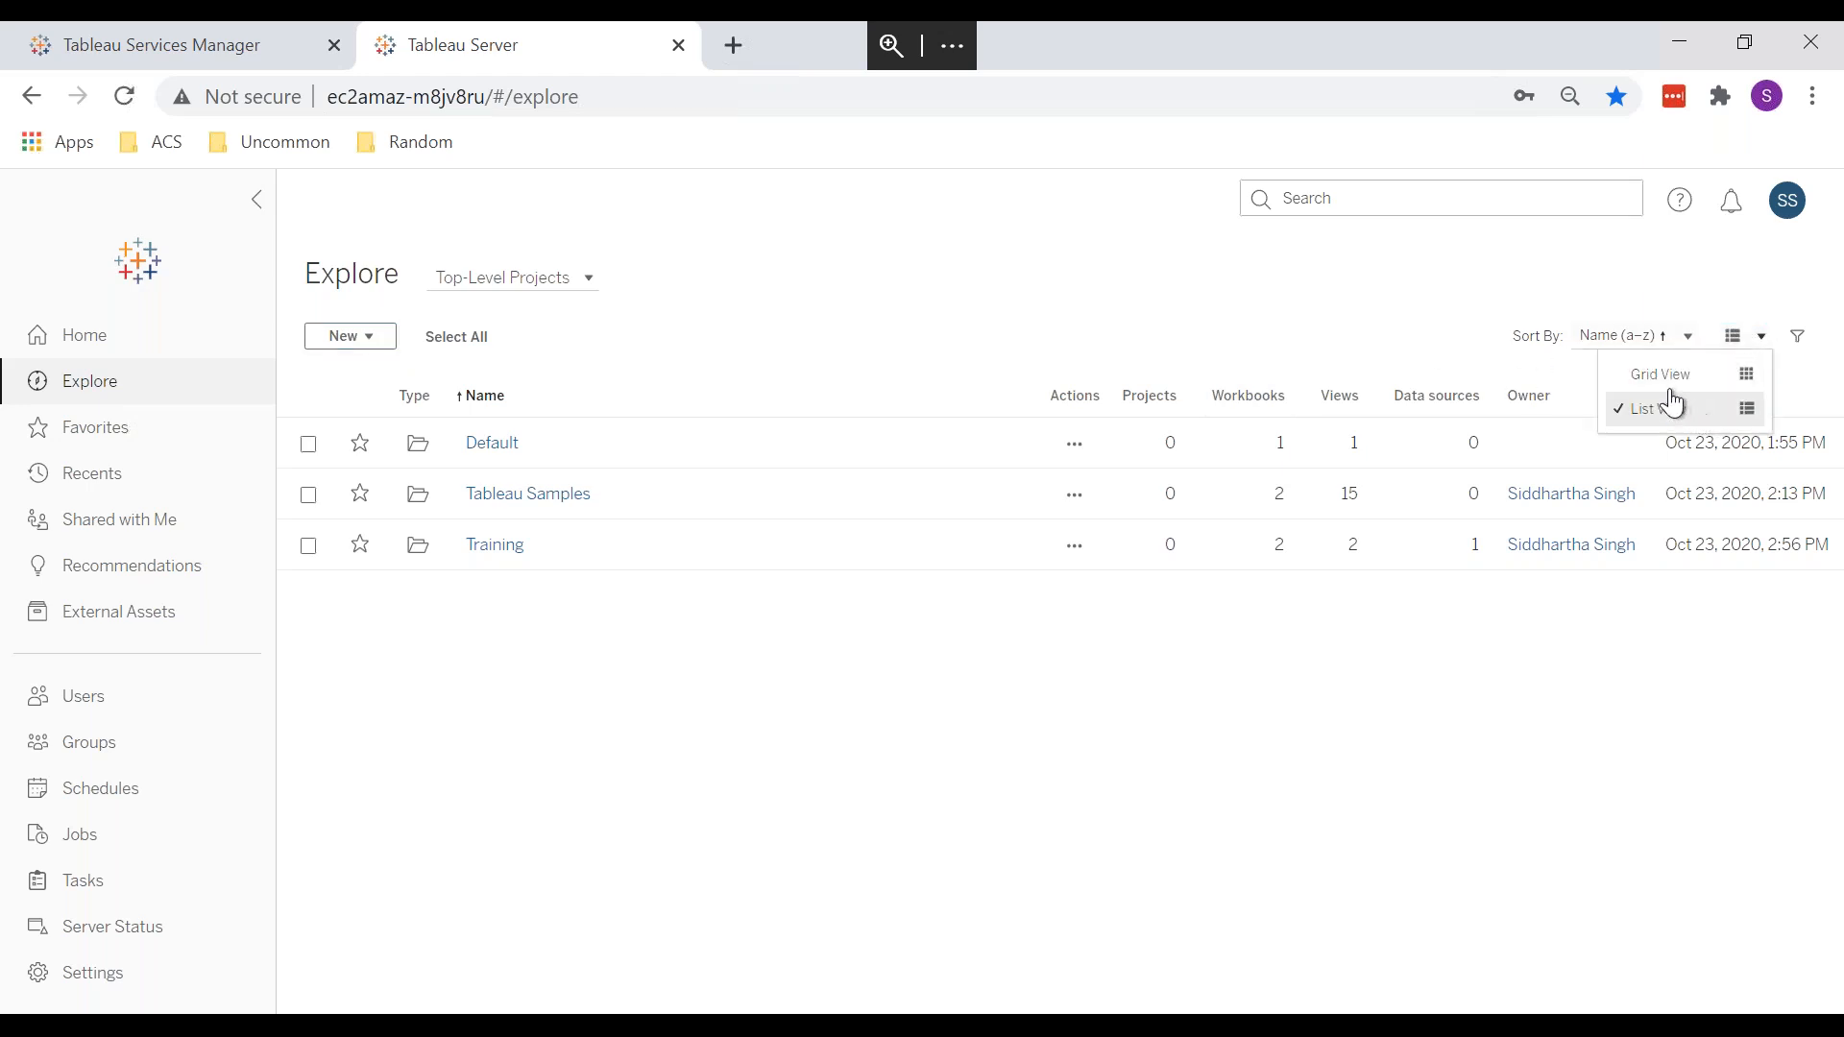
left_click(1662, 384)
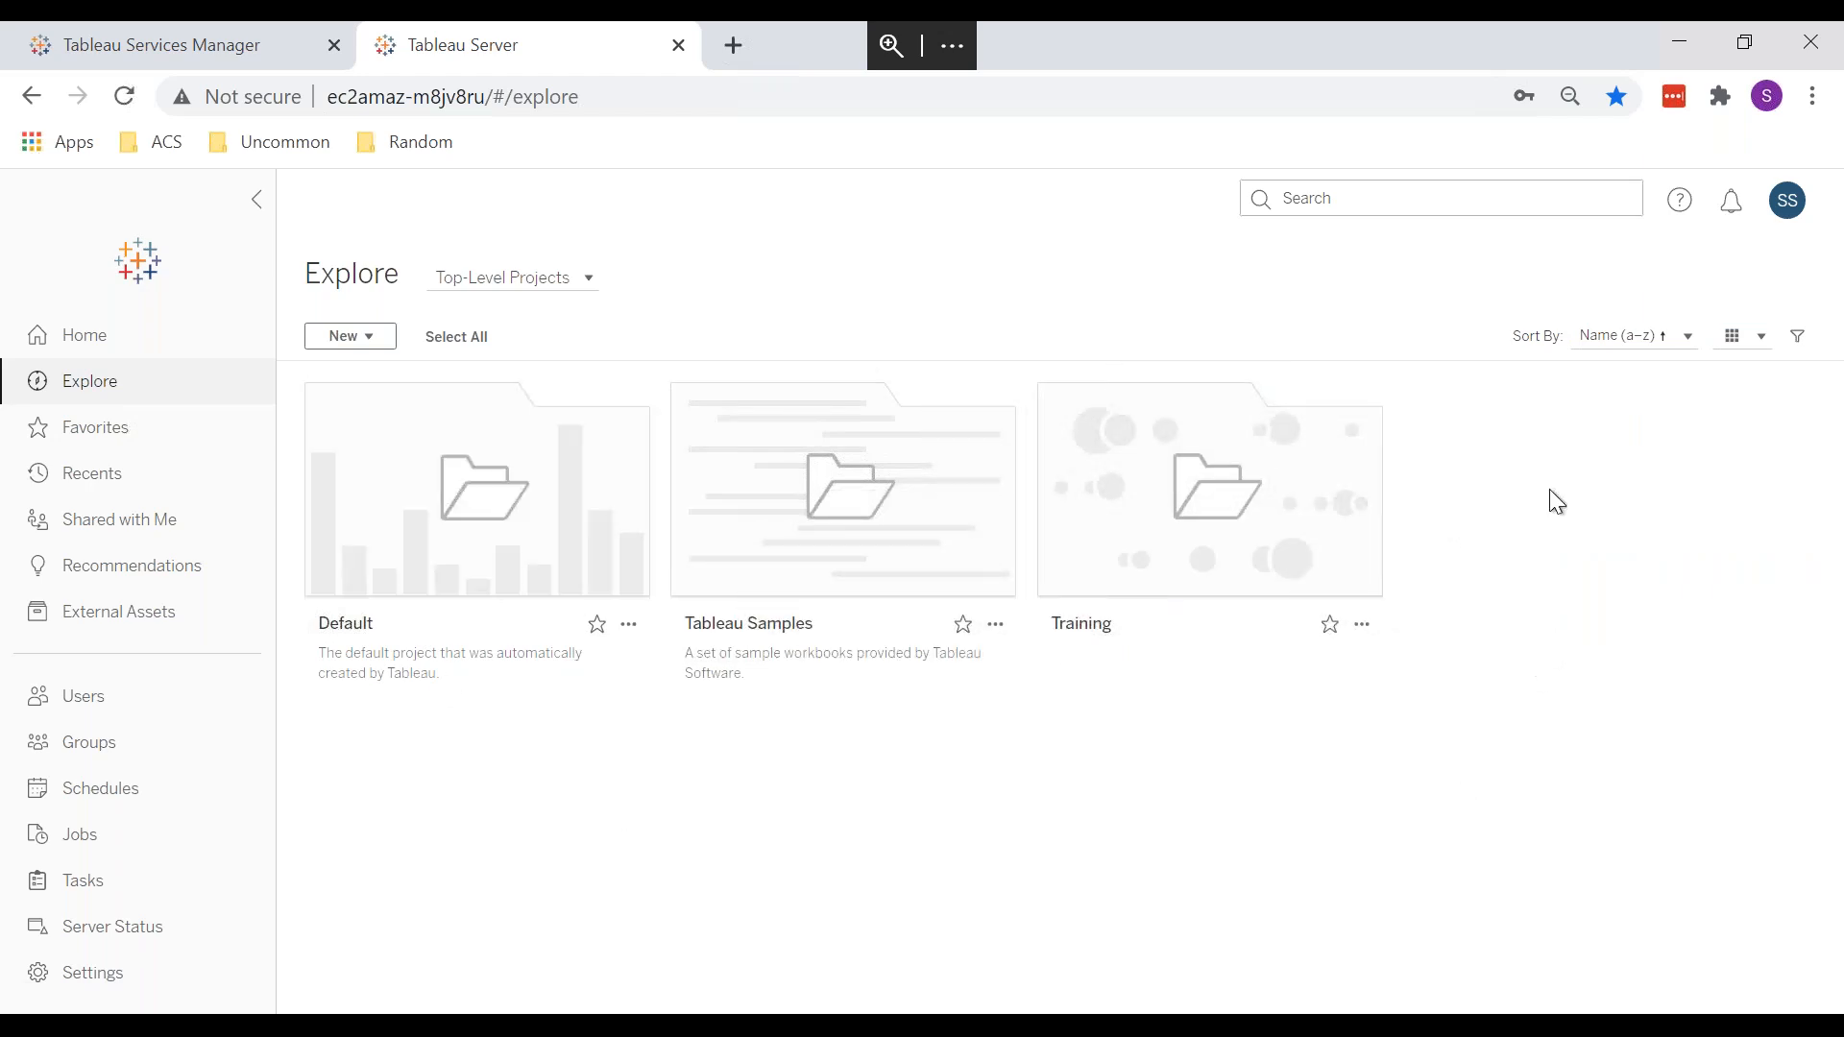
left_click(1636, 348)
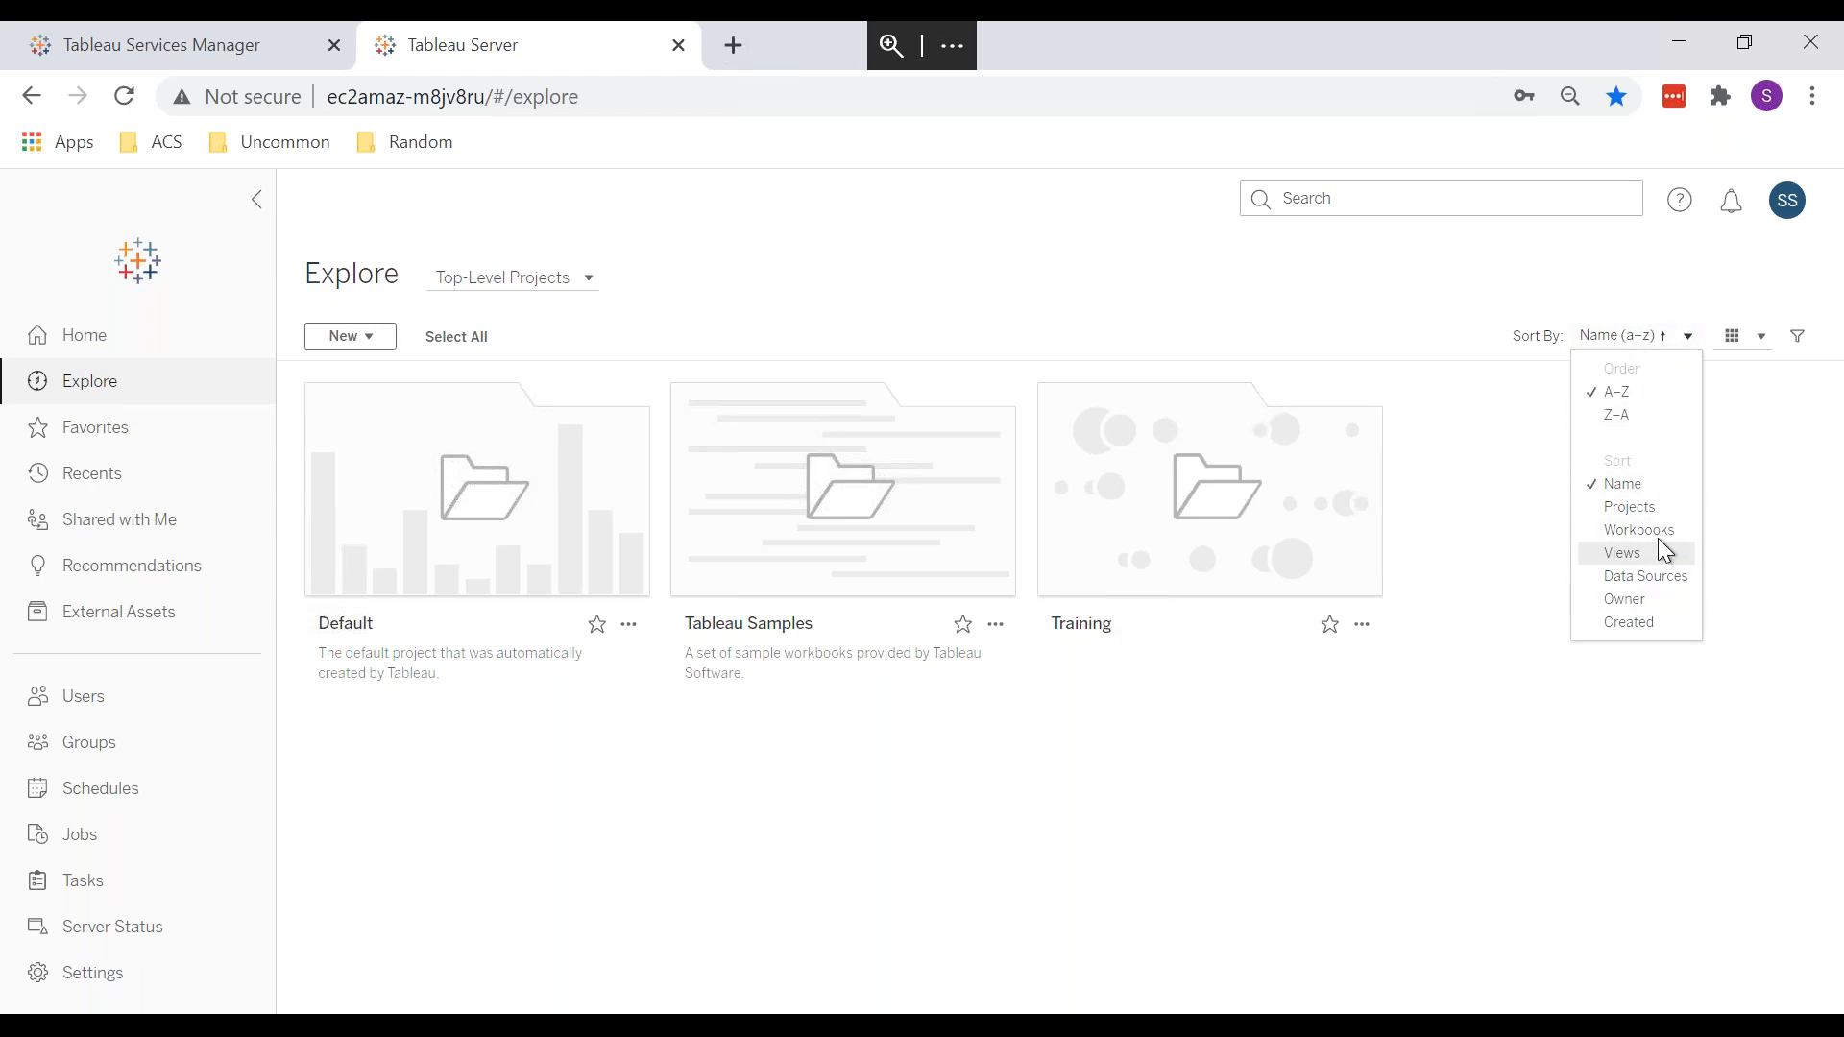
left_click(1652, 509)
left_click(1645, 348)
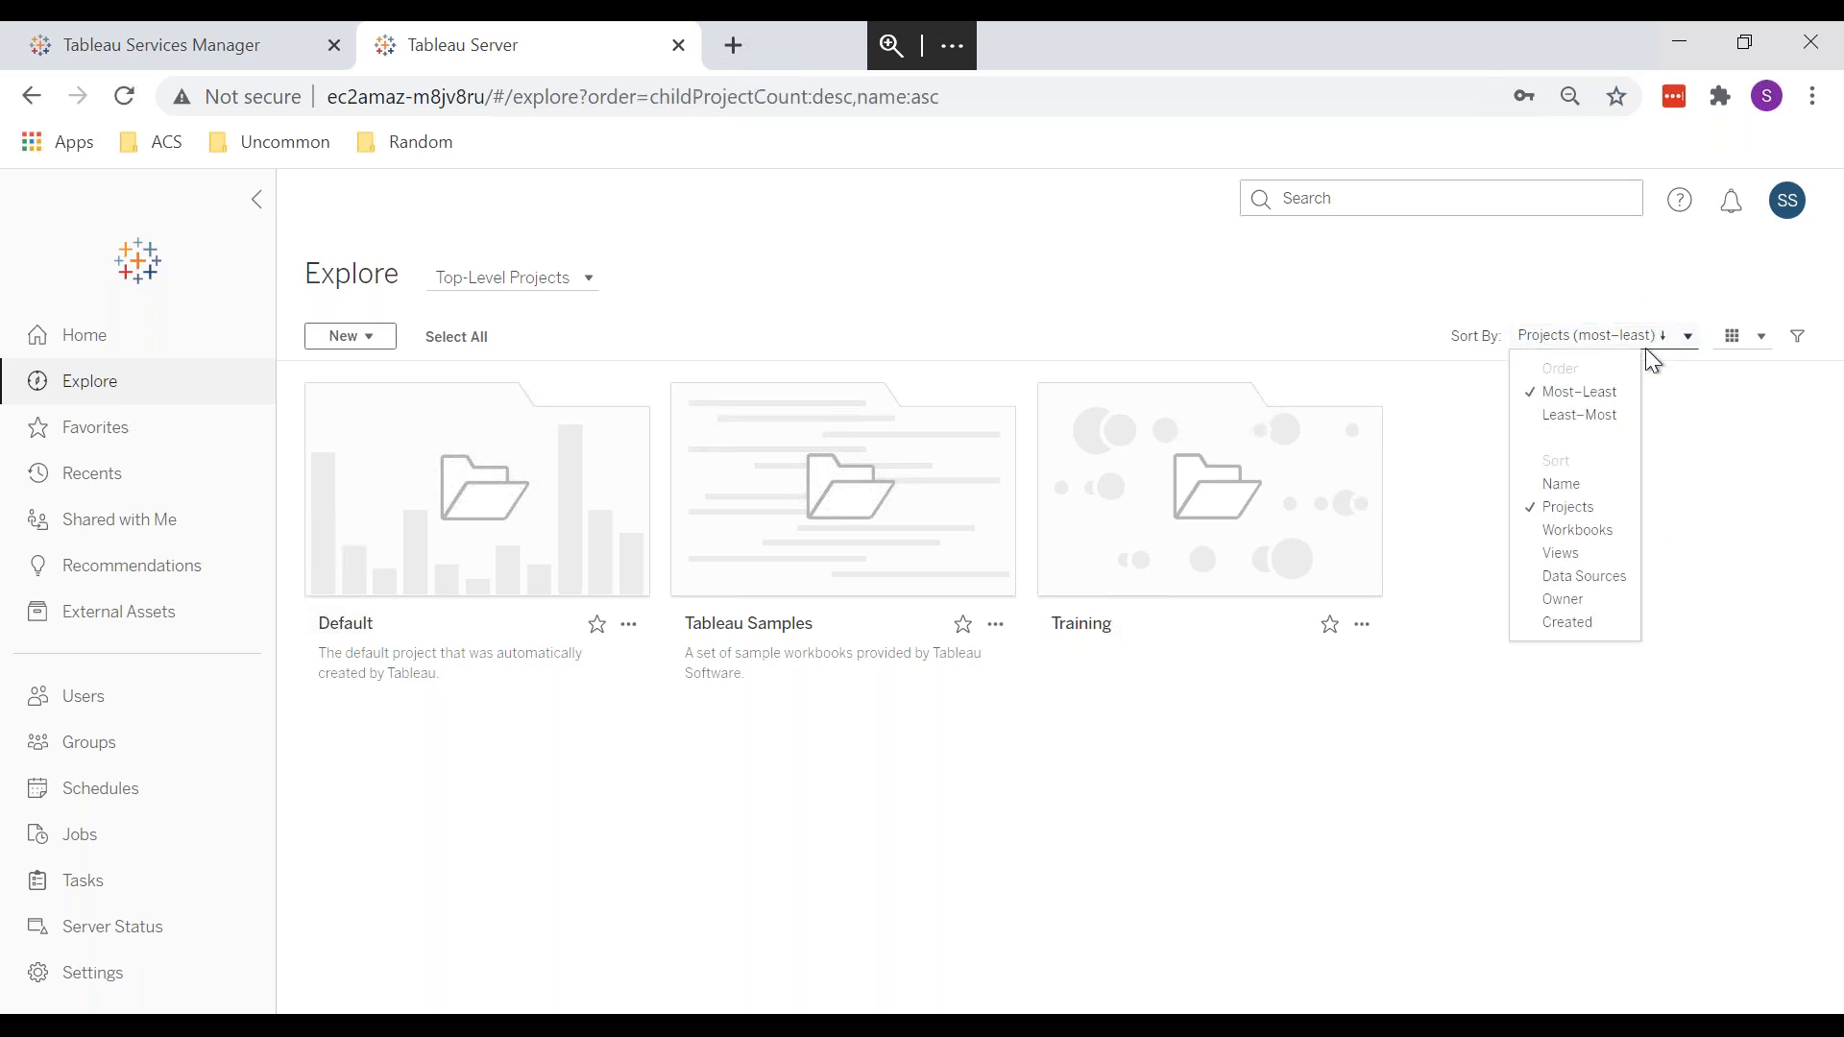
left_click(1600, 540)
left_click(1599, 333)
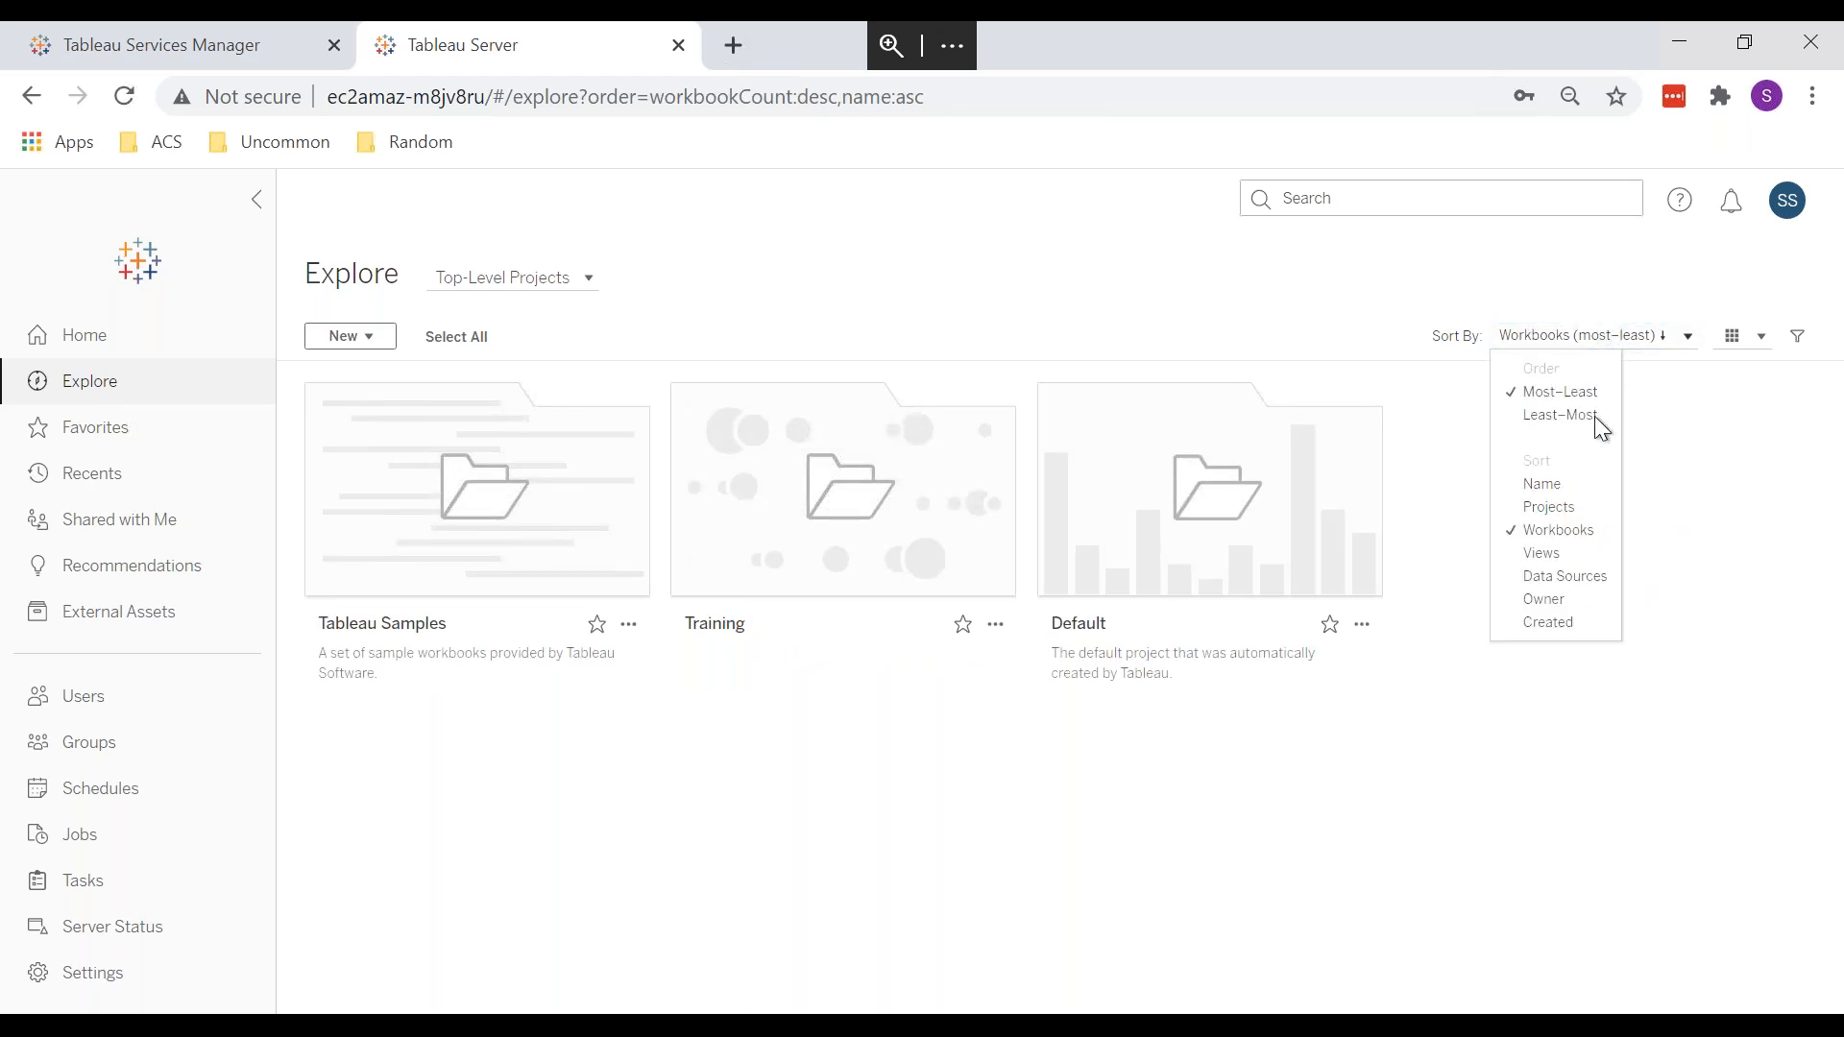
left_click(1567, 486)
left_click(1743, 342)
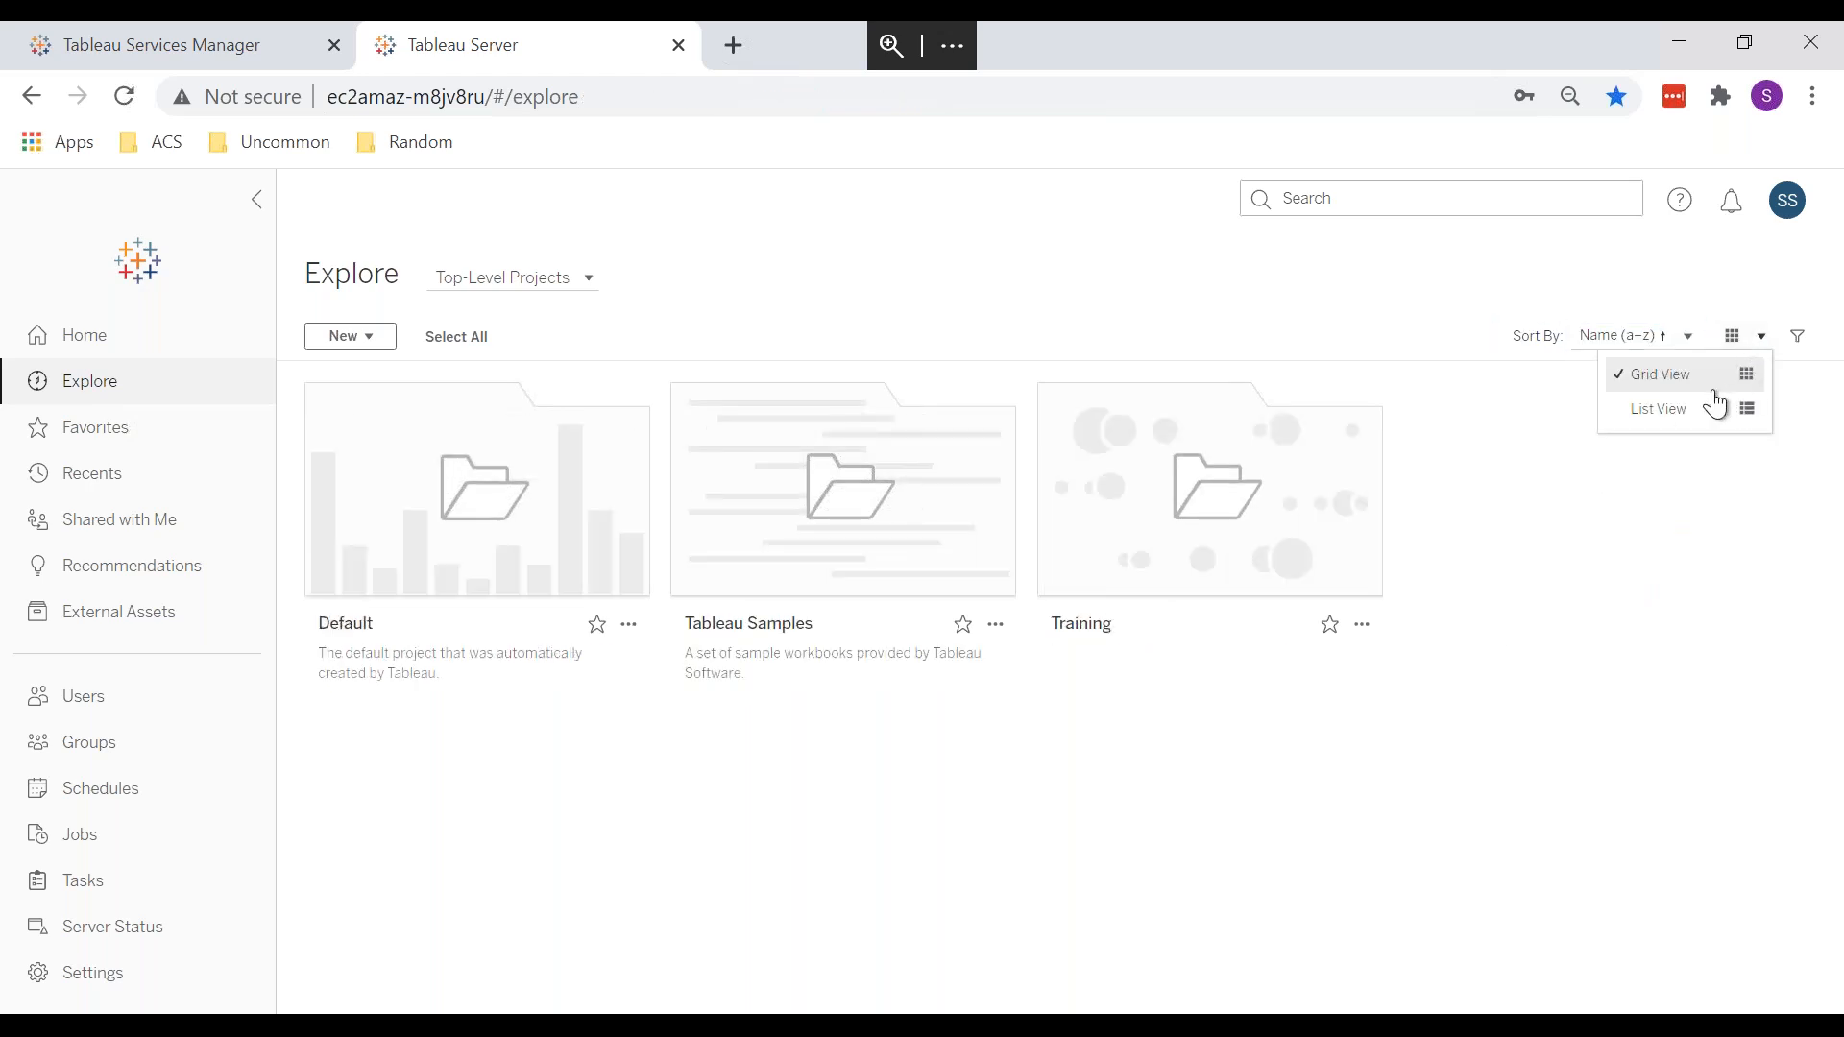
left_click(1690, 411)
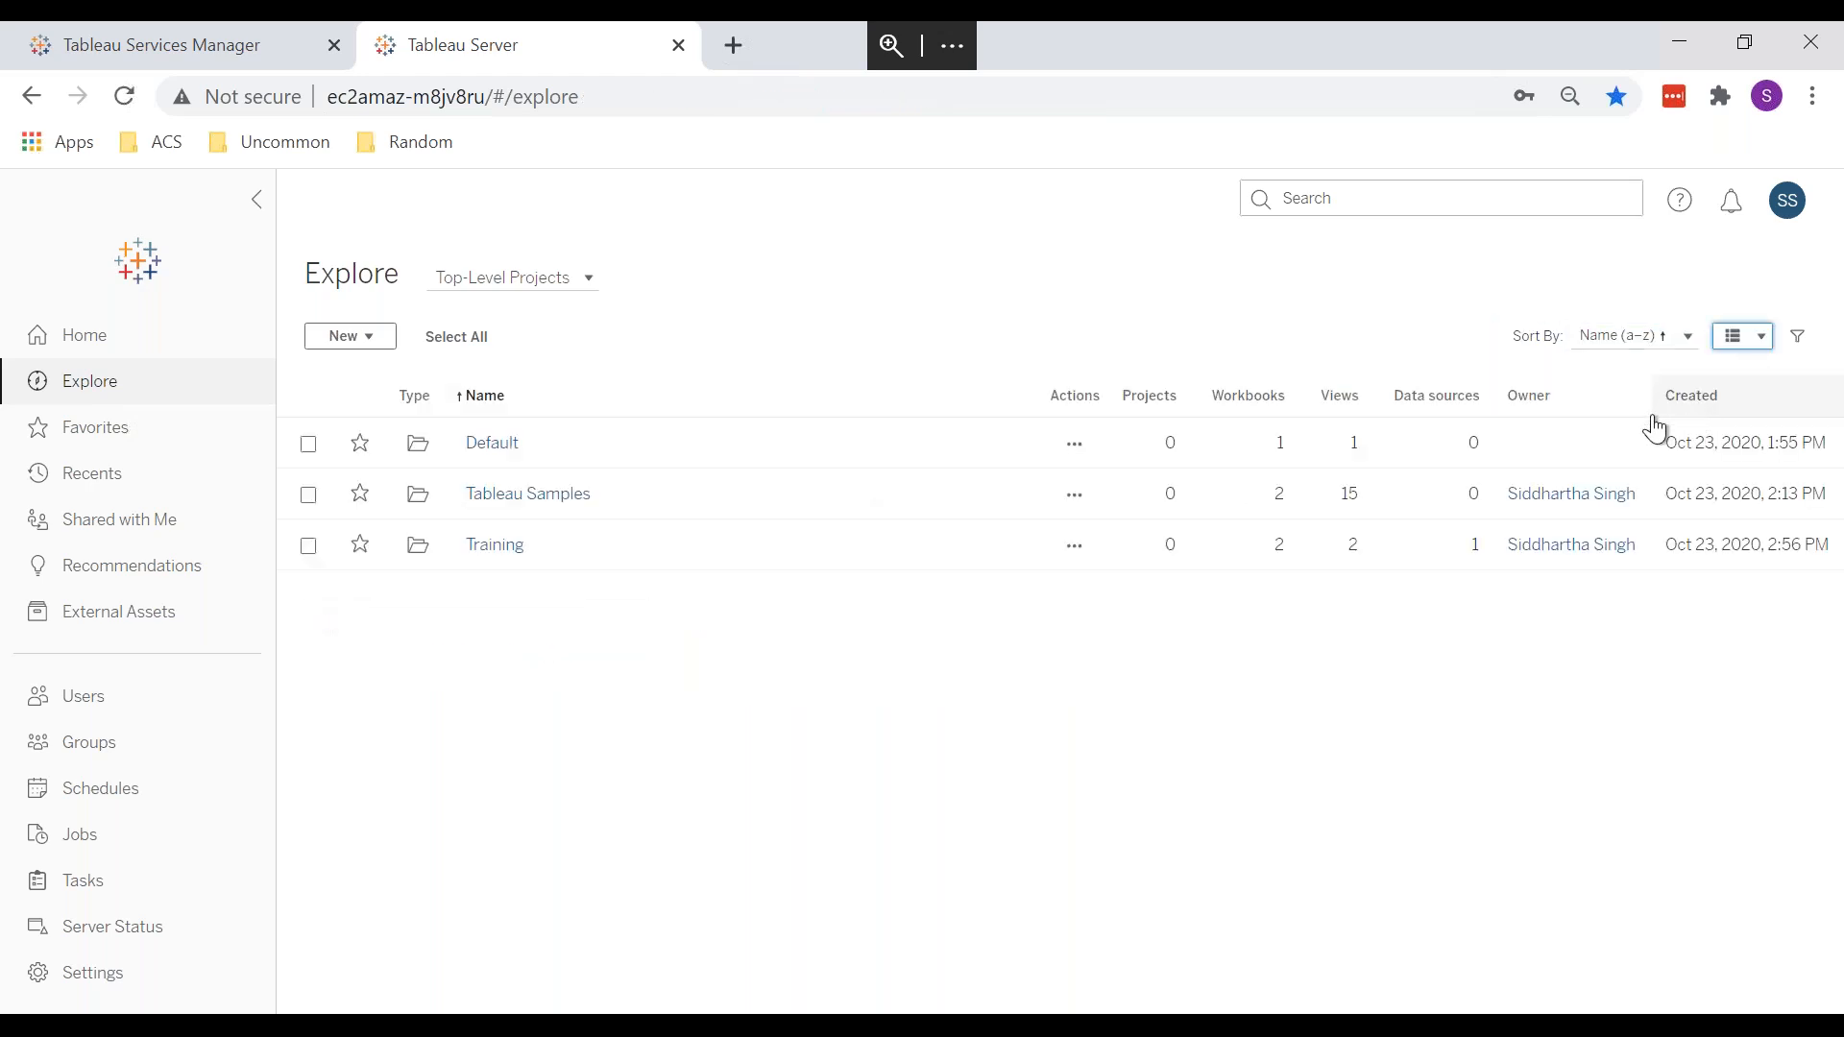
Step: Sort the project list by views, then settle on Name (Z–A)
left_click(488, 407)
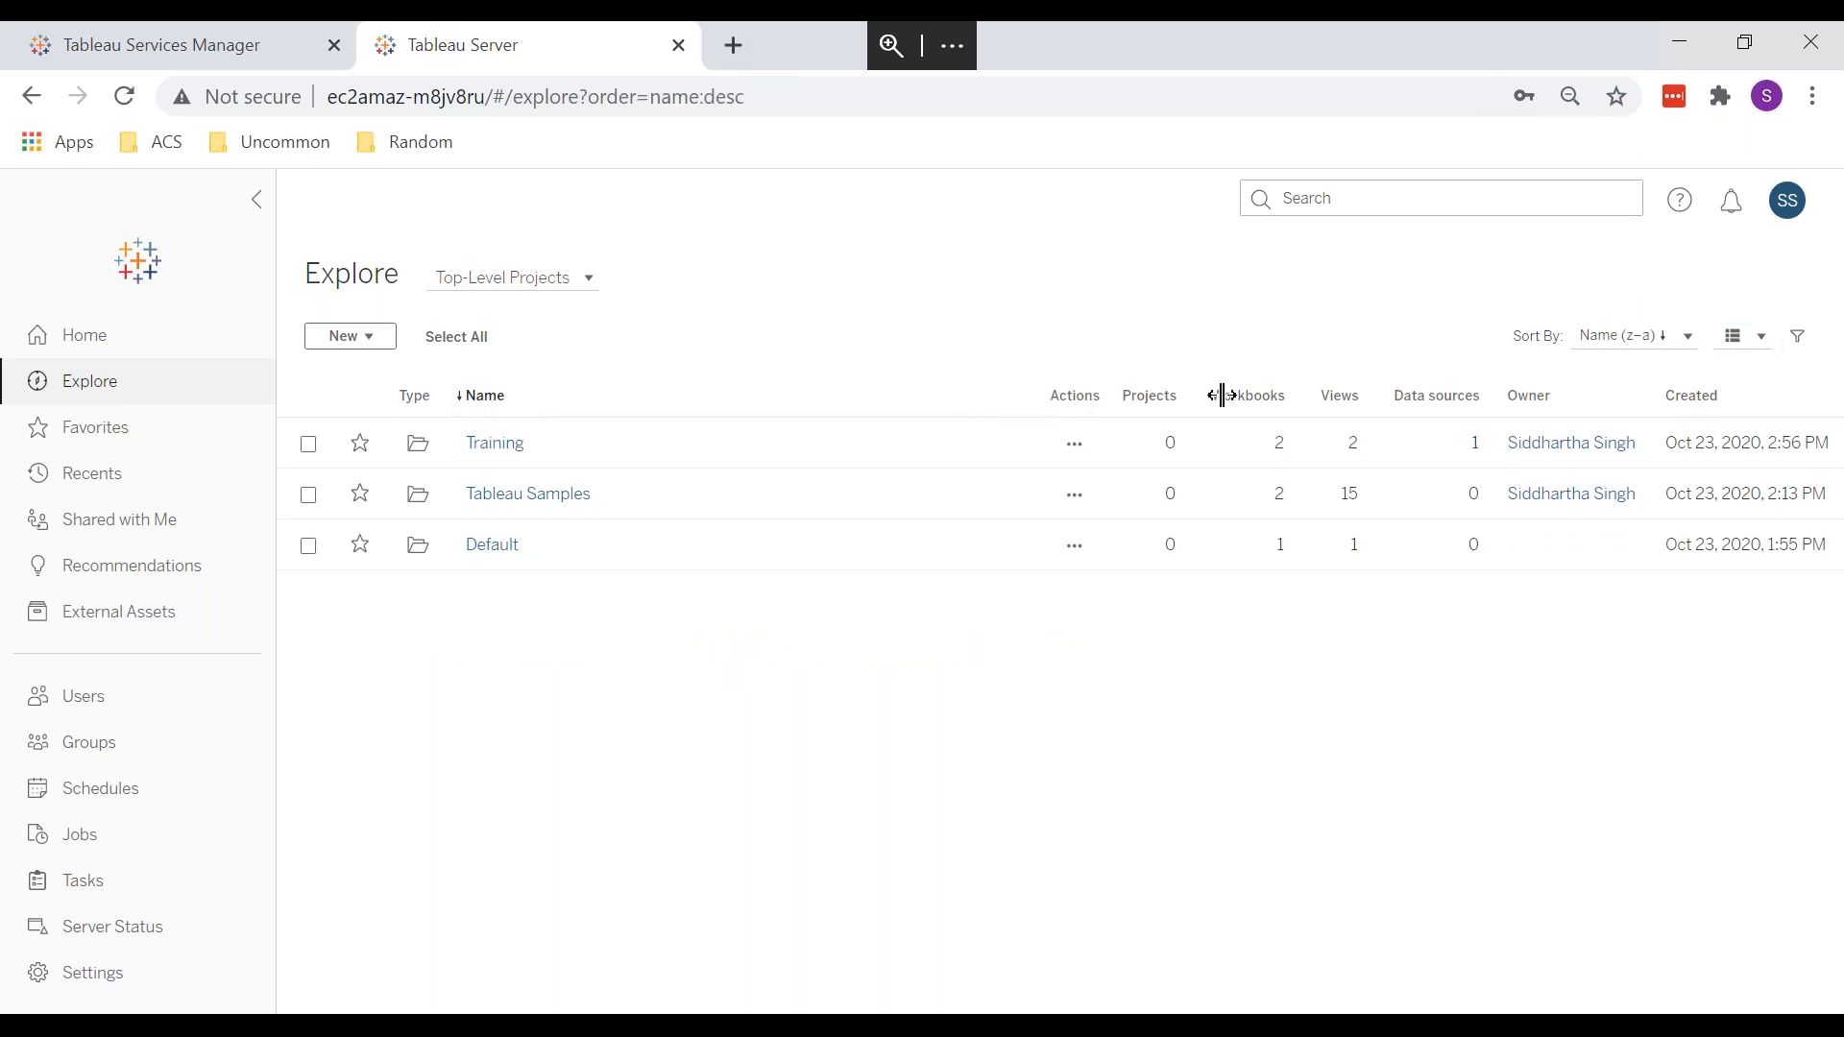
left_click(1343, 399)
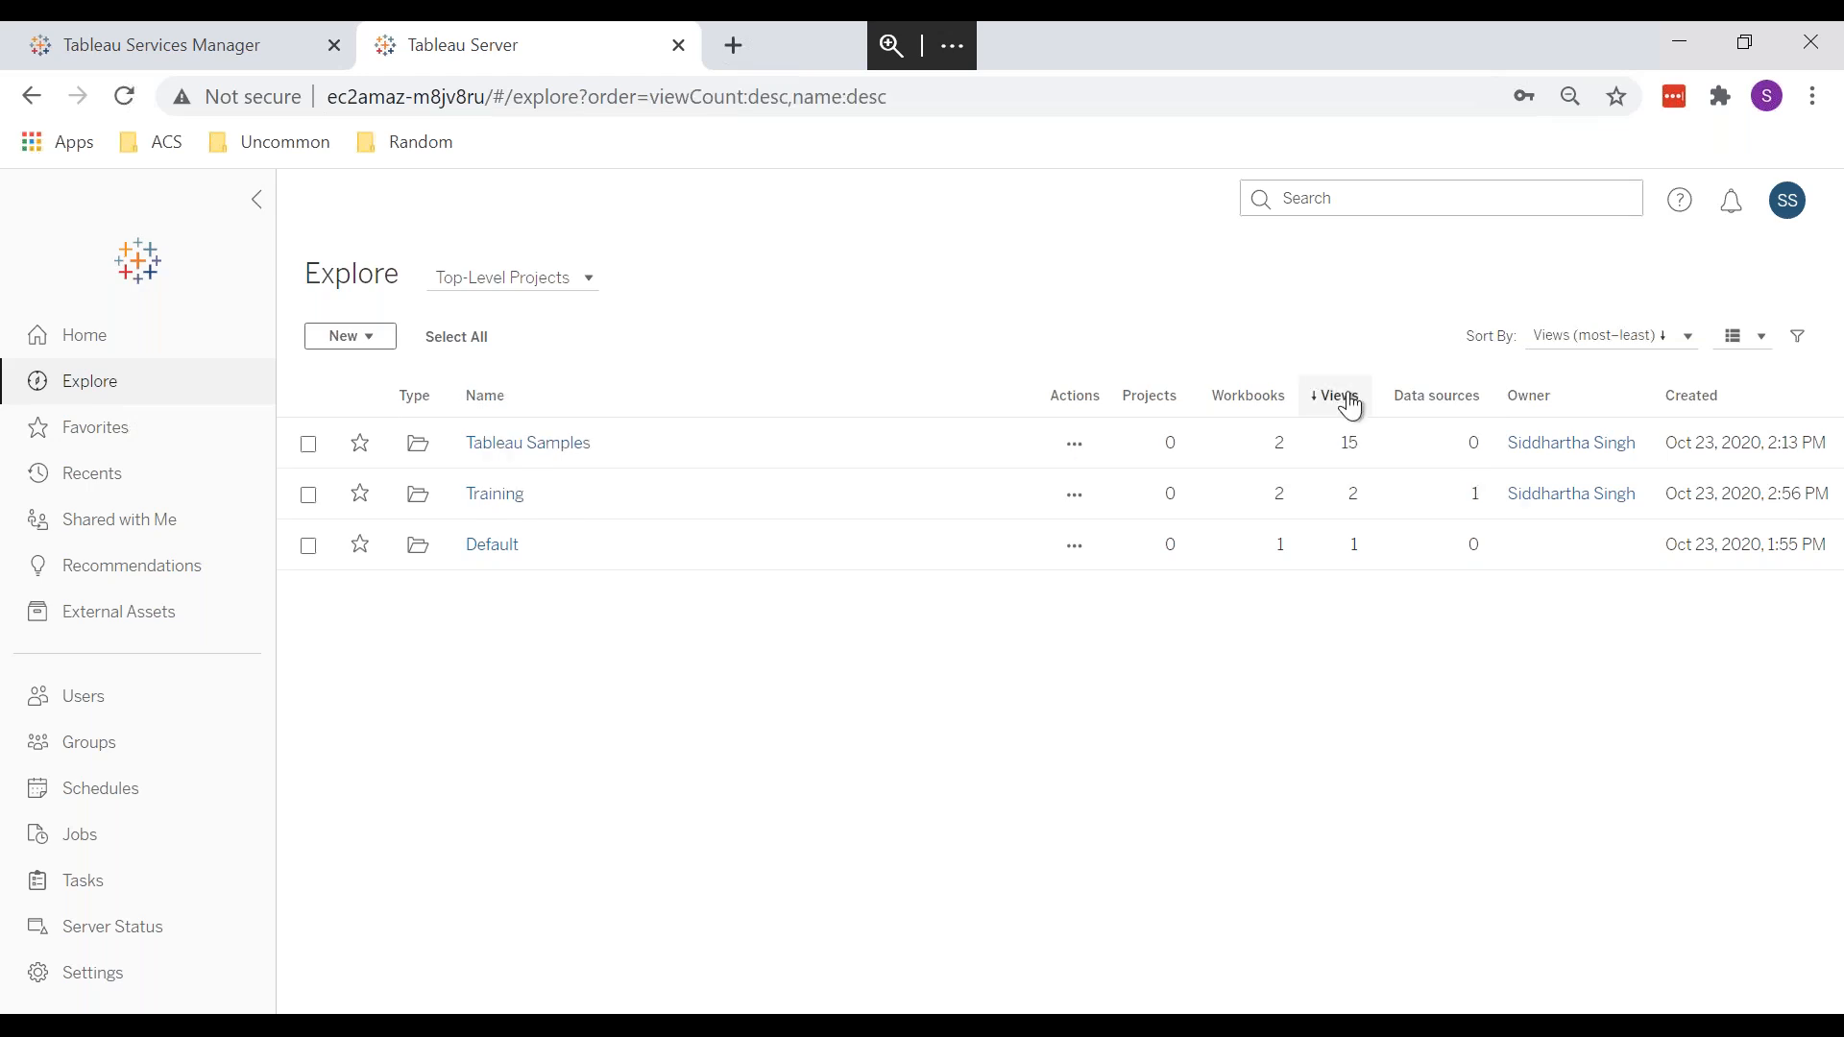
left_click(1351, 408)
left_click(1349, 408)
left_click(1598, 338)
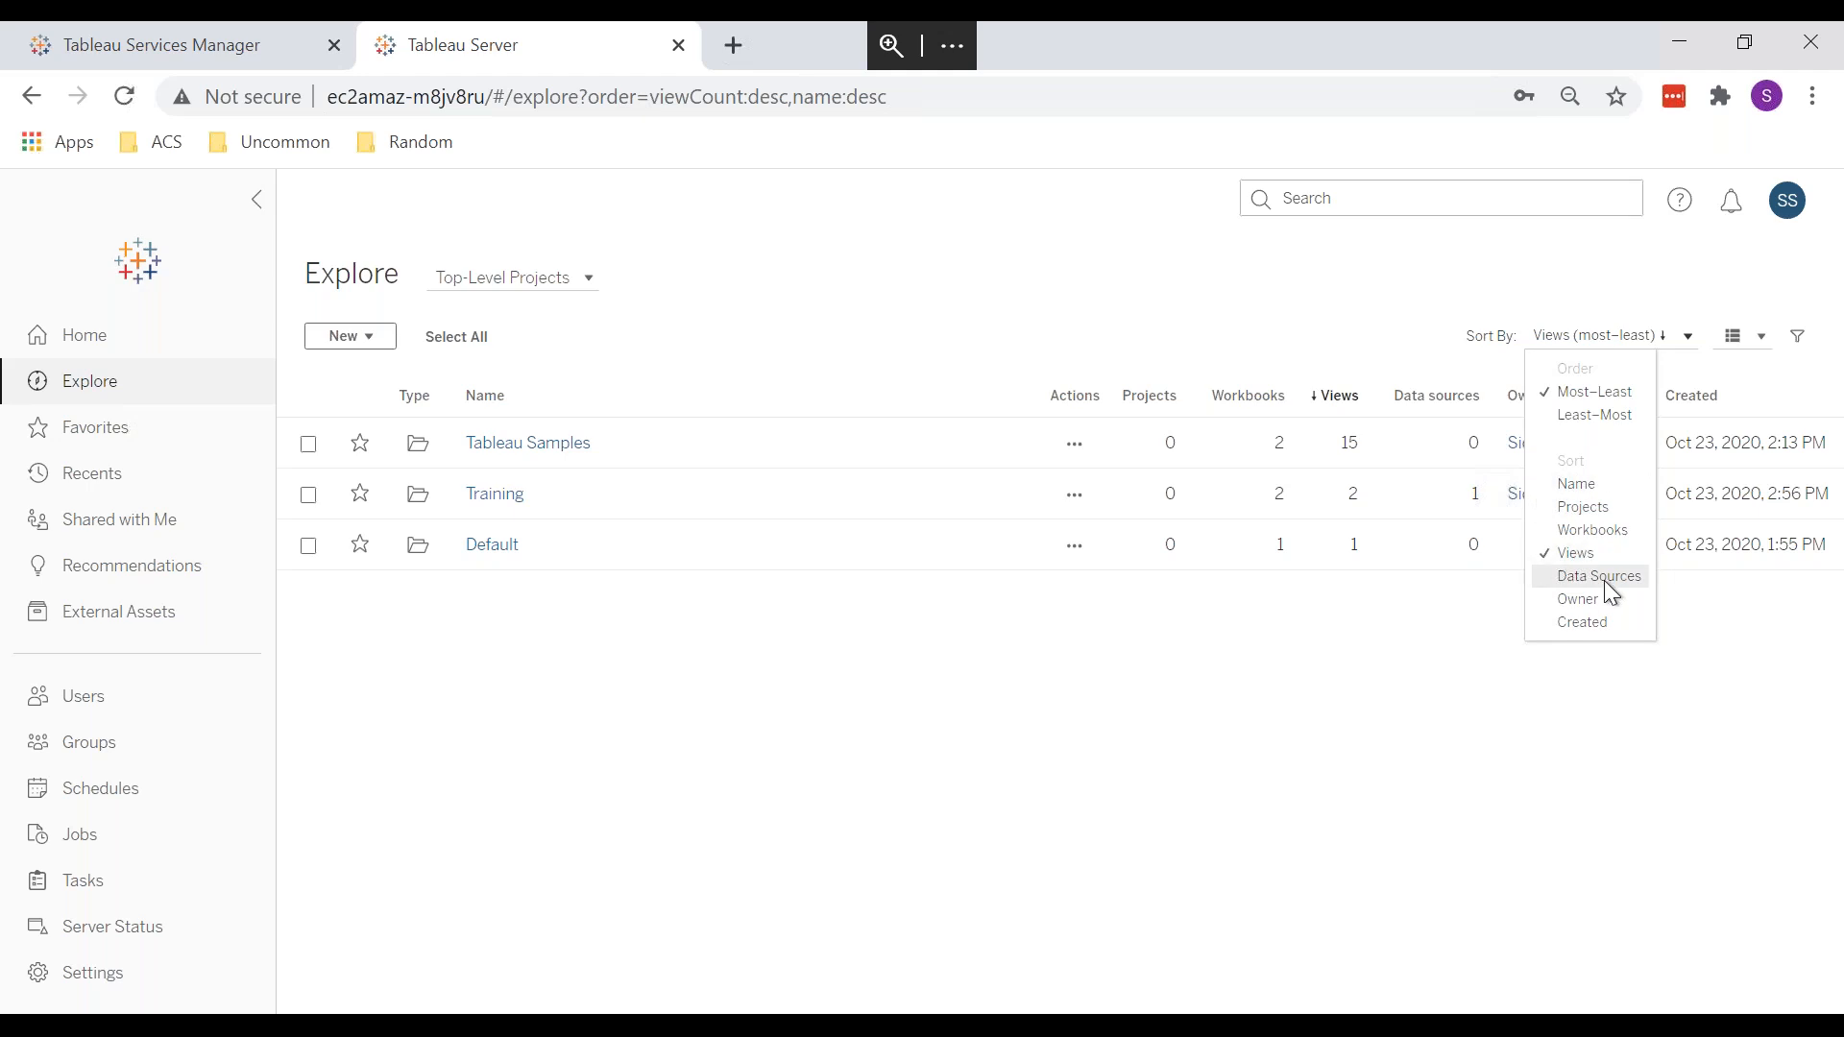
left_click(488, 396)
left_click(567, 278)
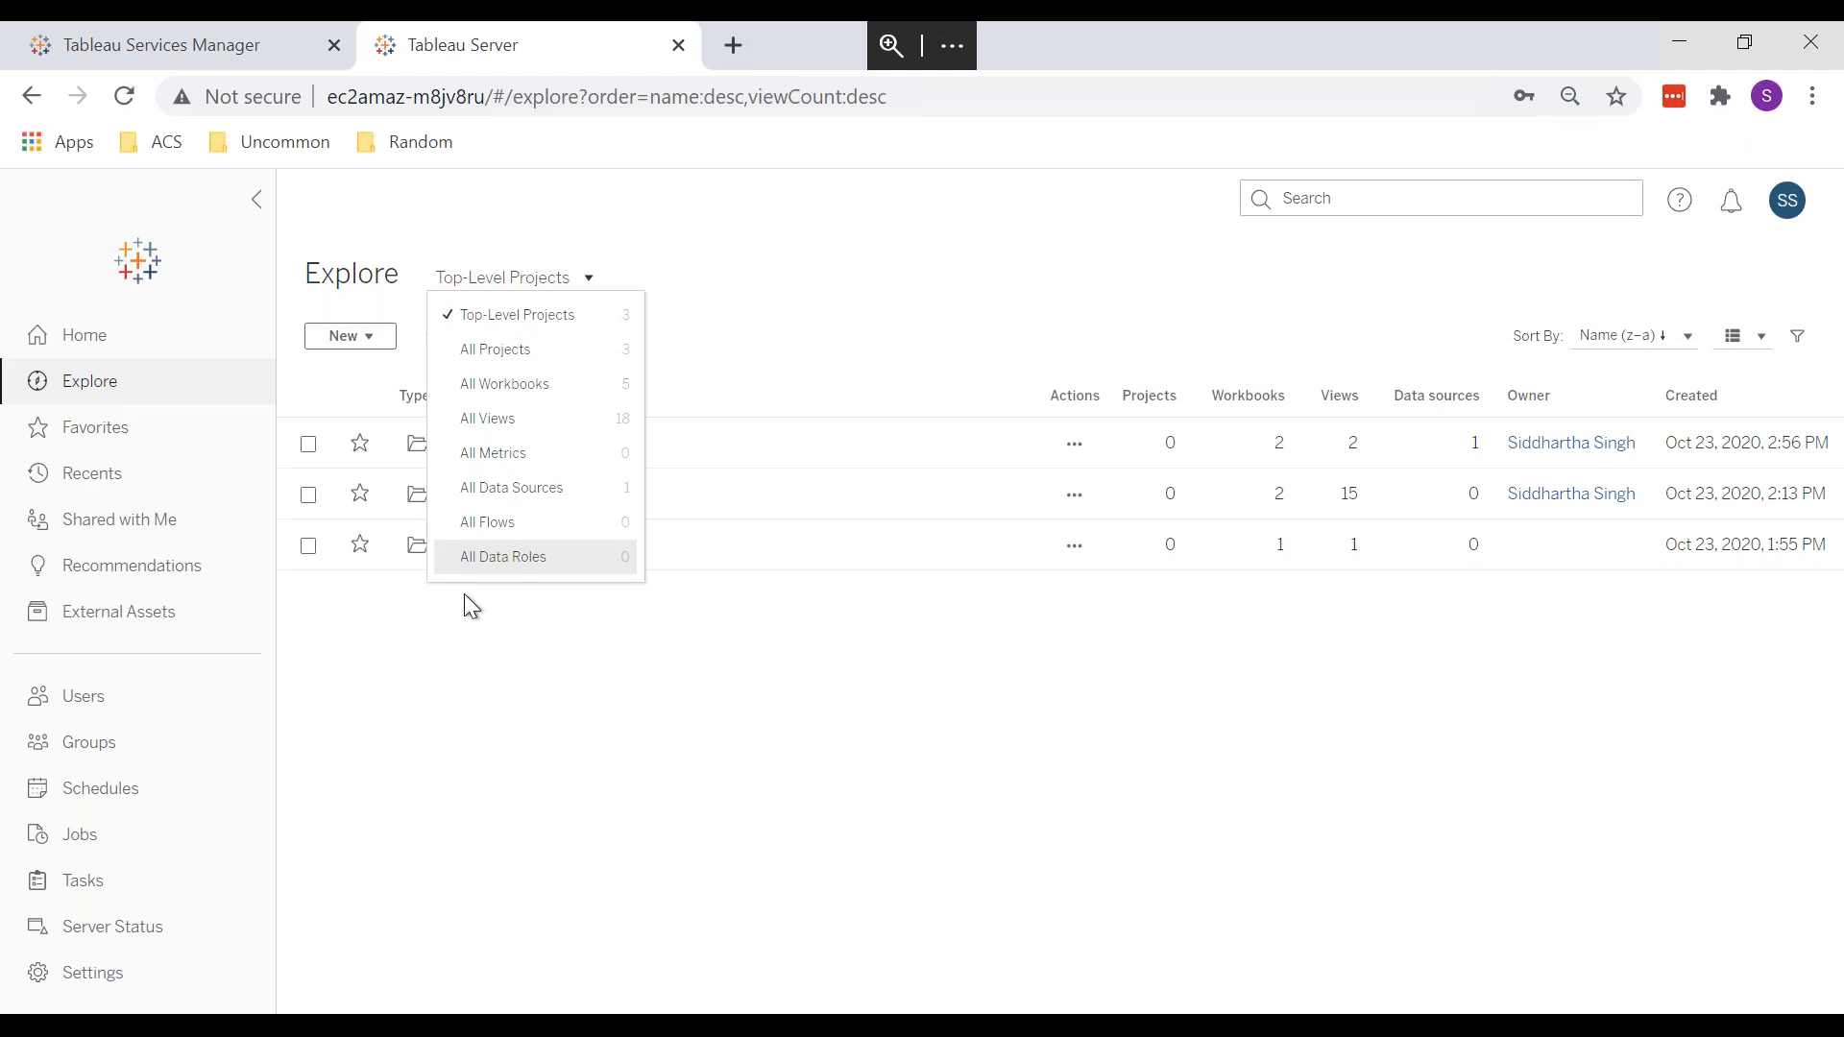
left_click(511, 637)
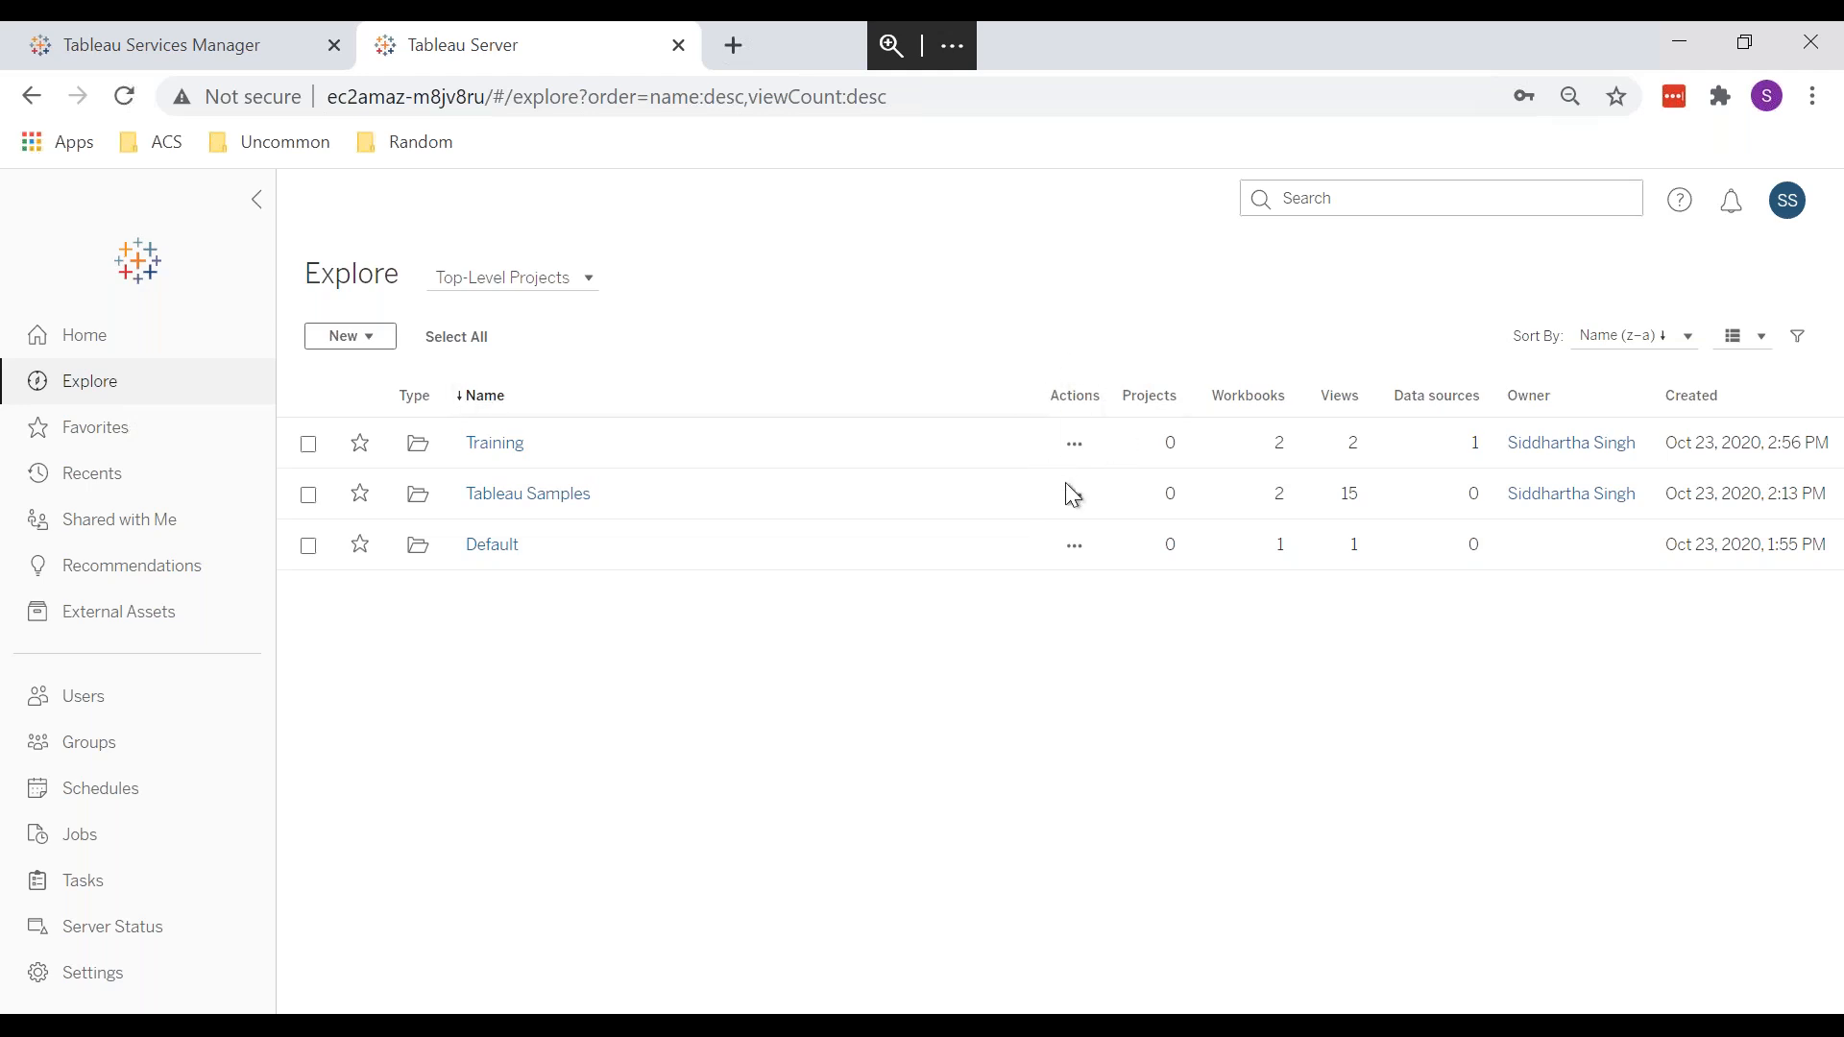
Step: Move the Training project into Default and open the Default project
left_click(1076, 444)
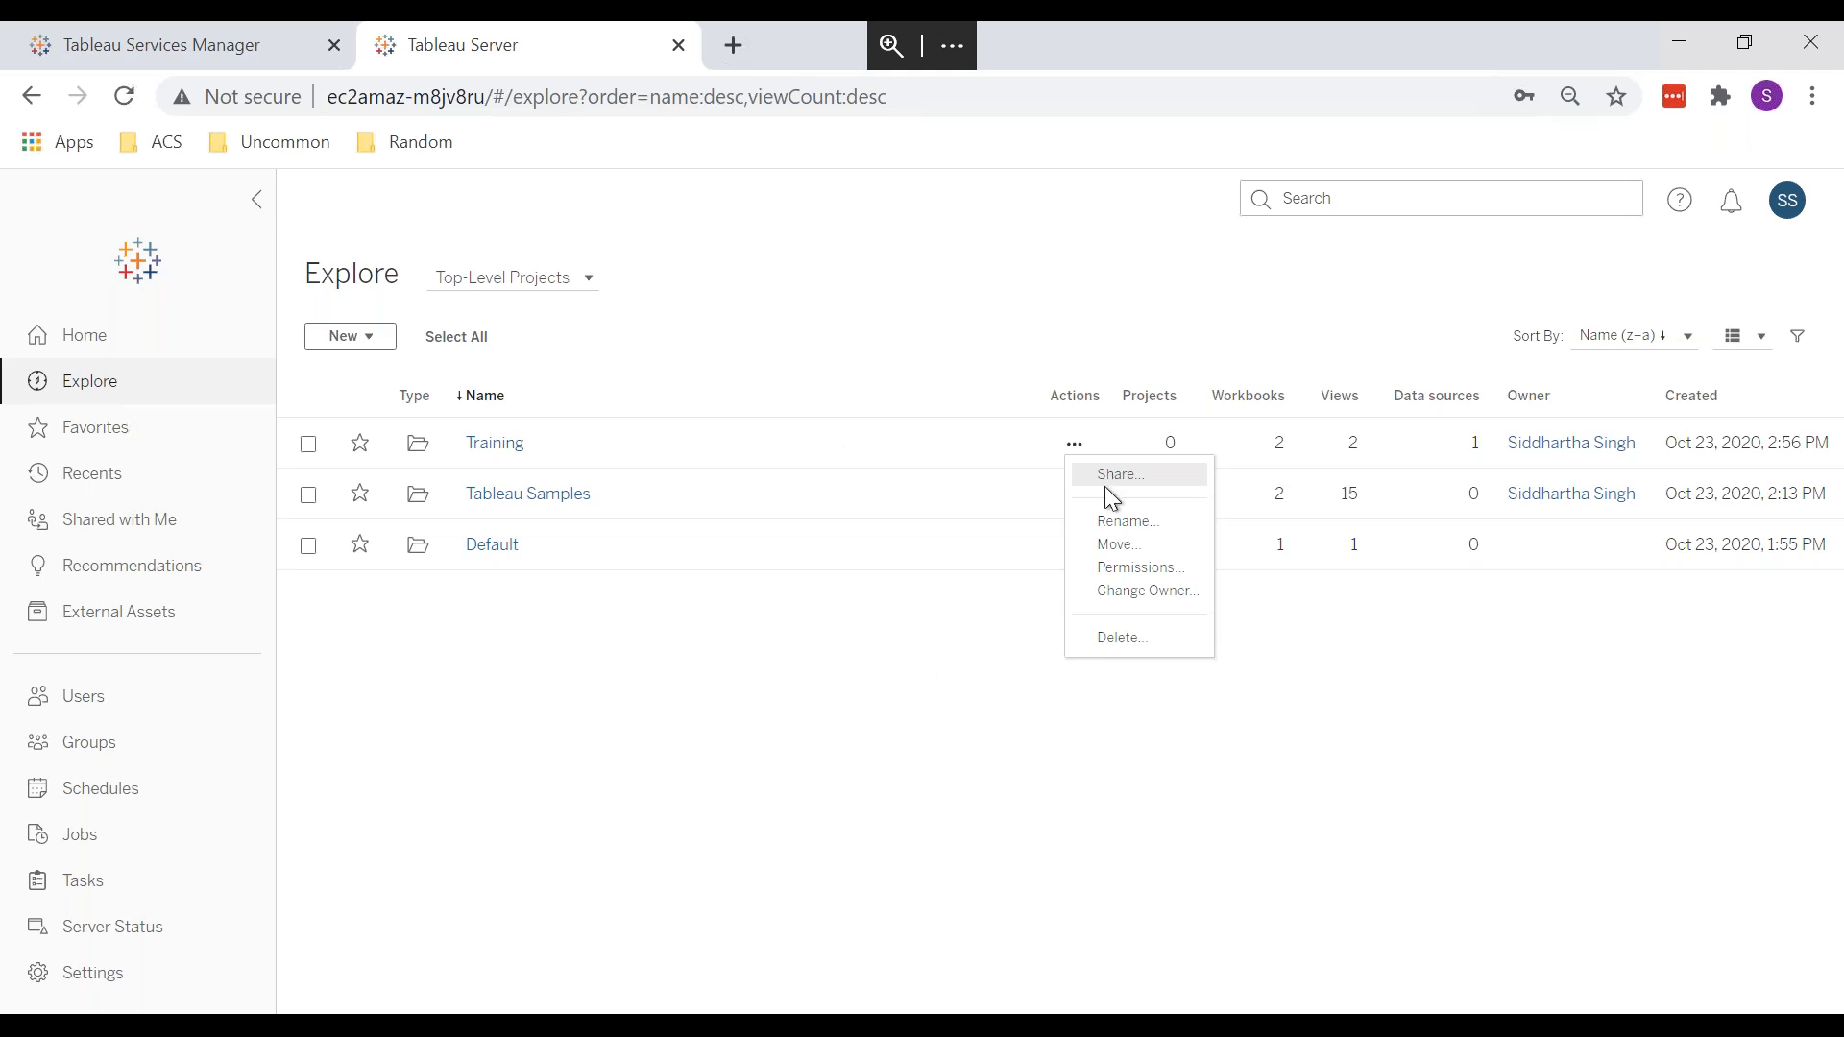
left_click(1120, 548)
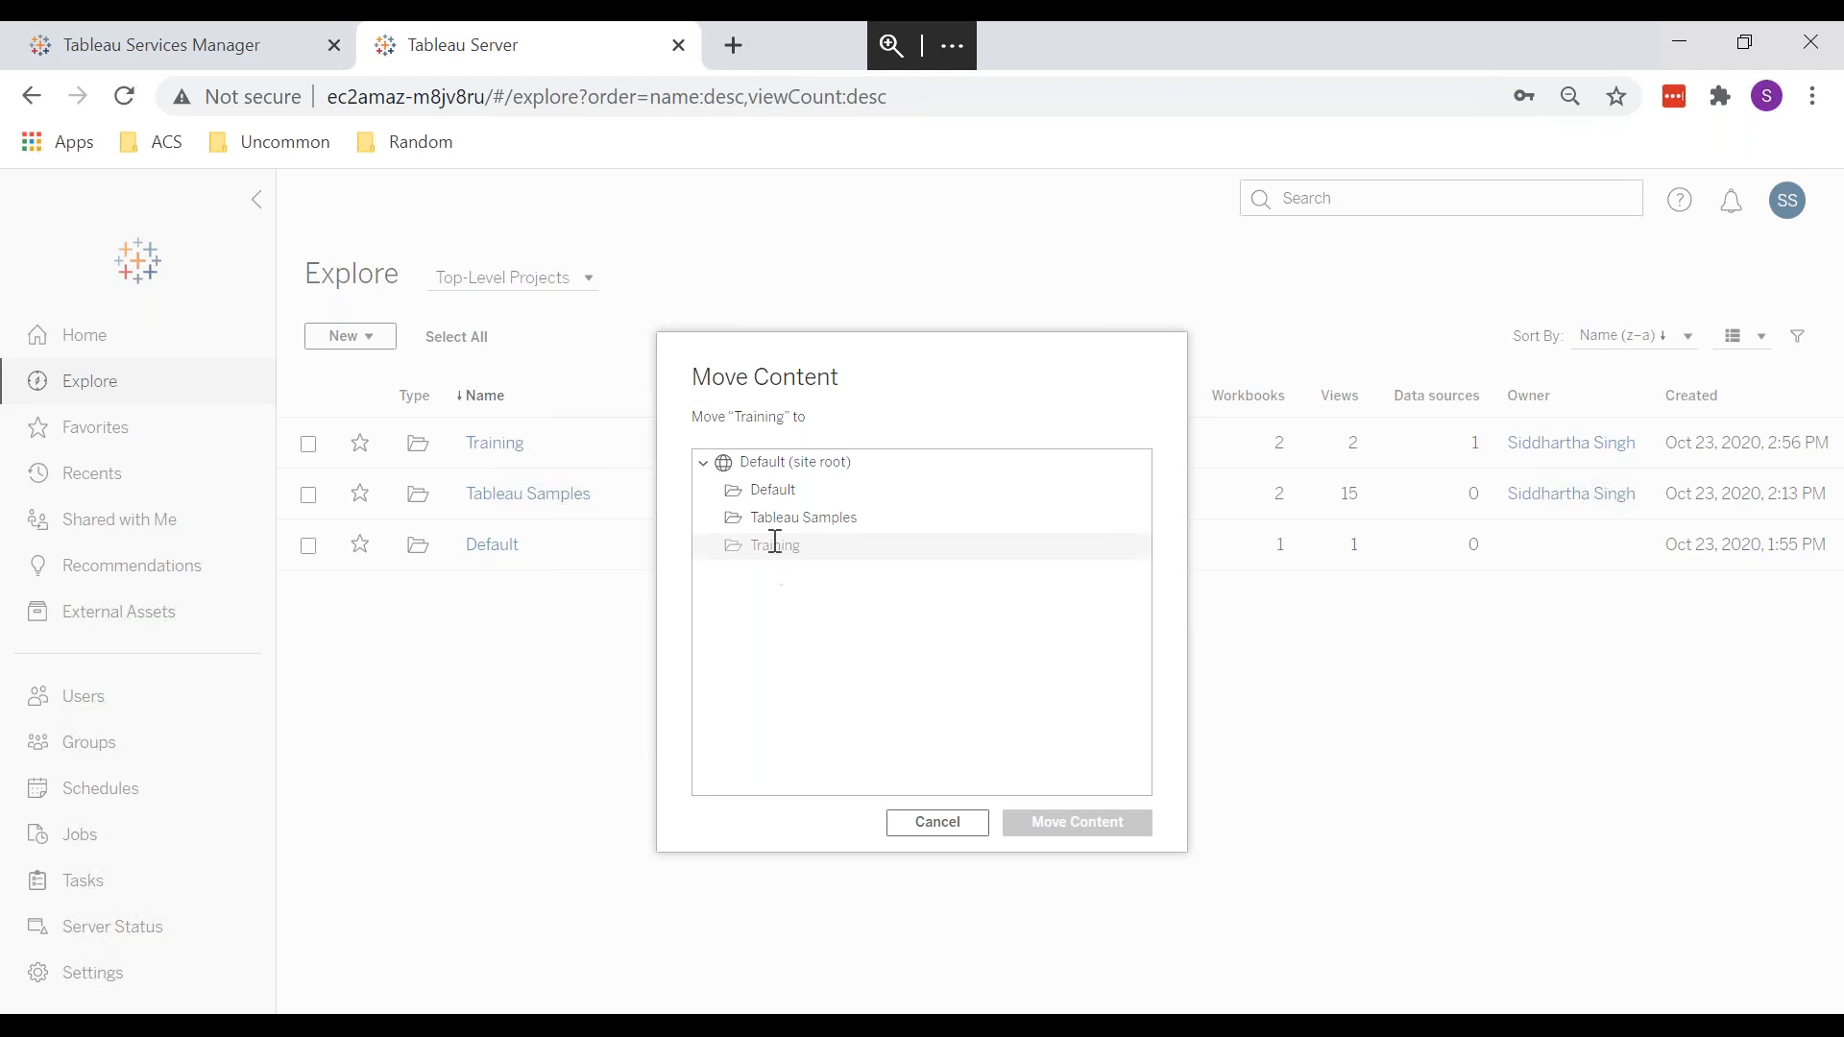
left_click(778, 487)
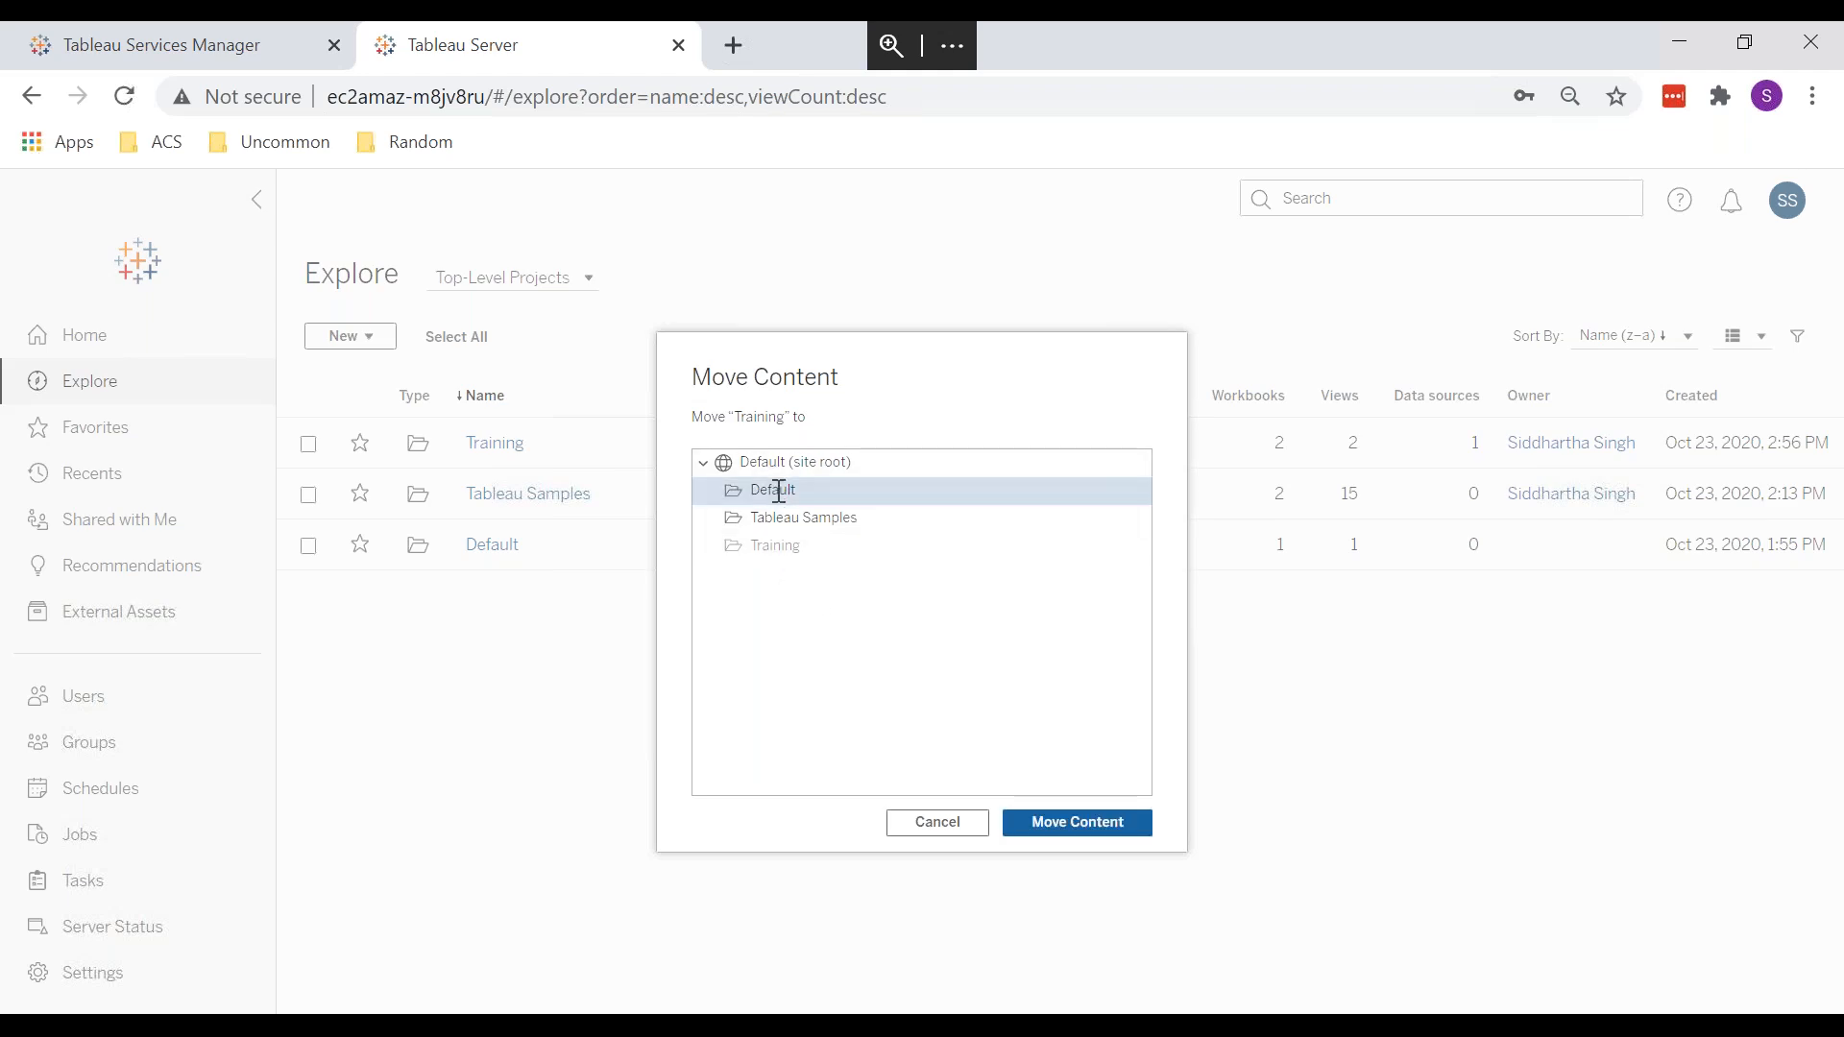
left_click(1076, 824)
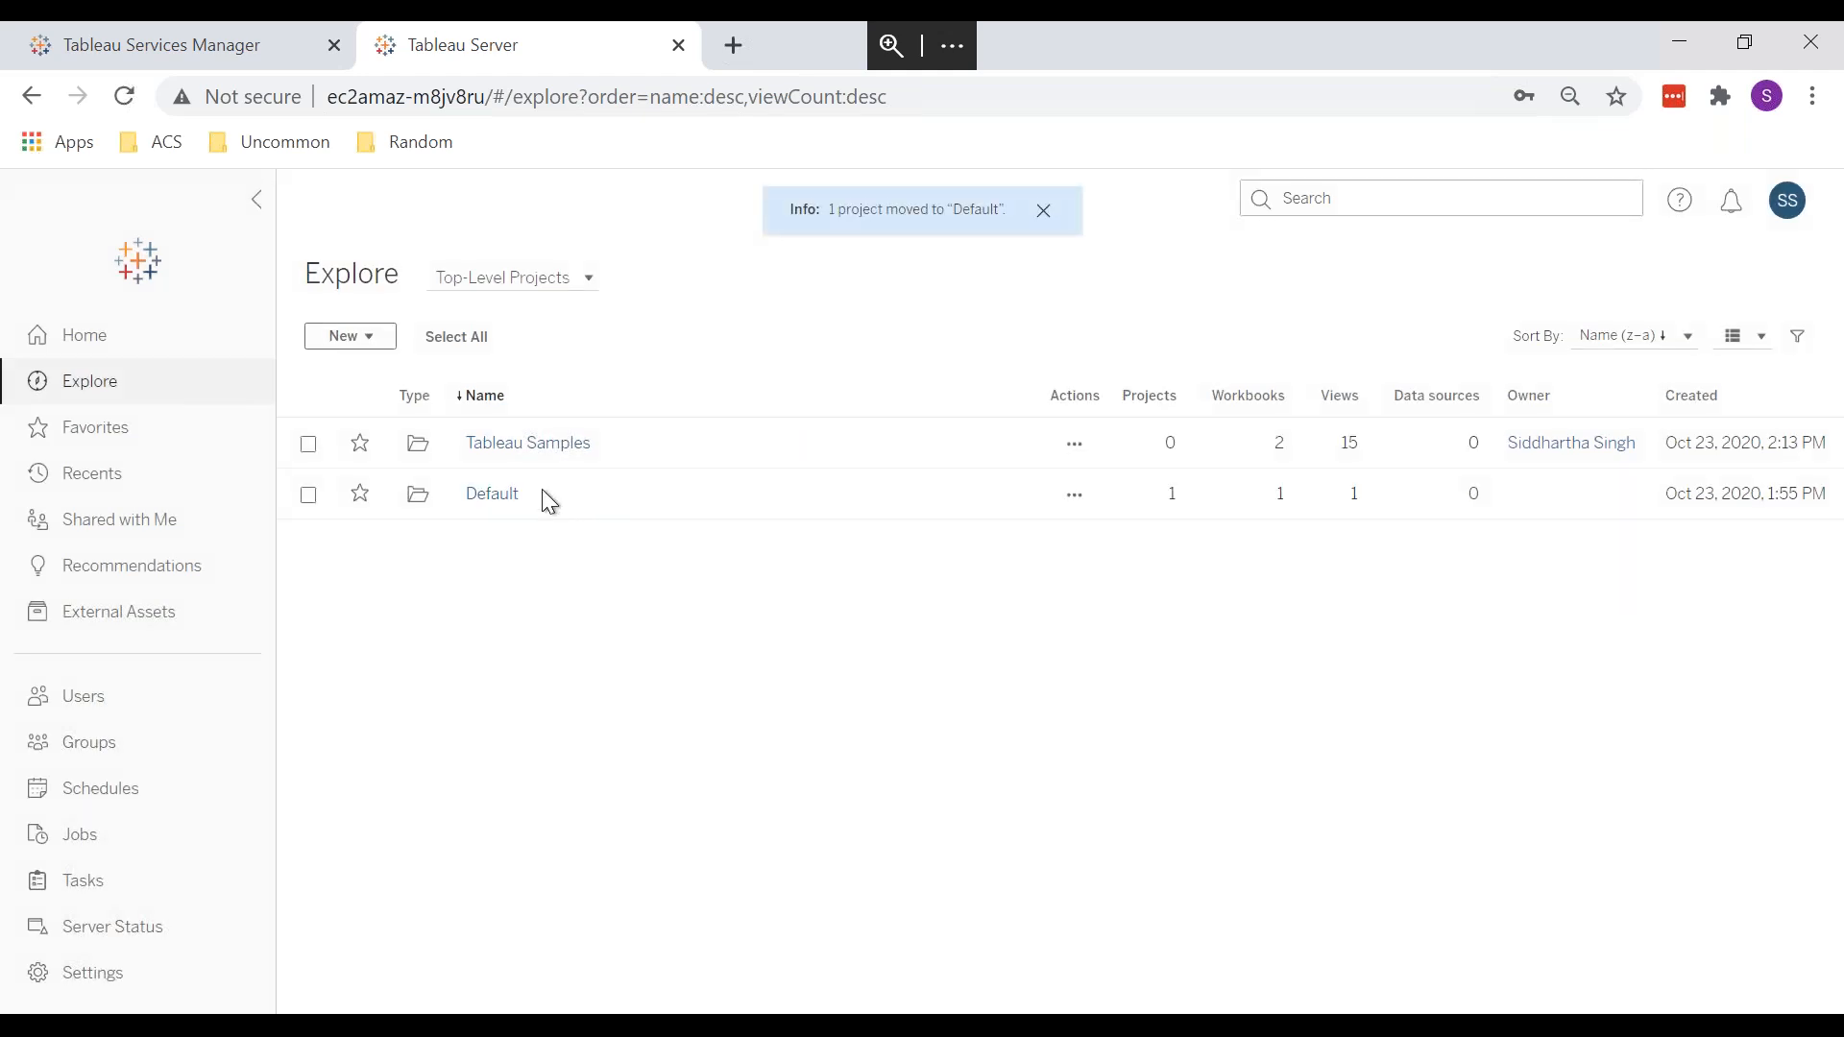
left_click(481, 496)
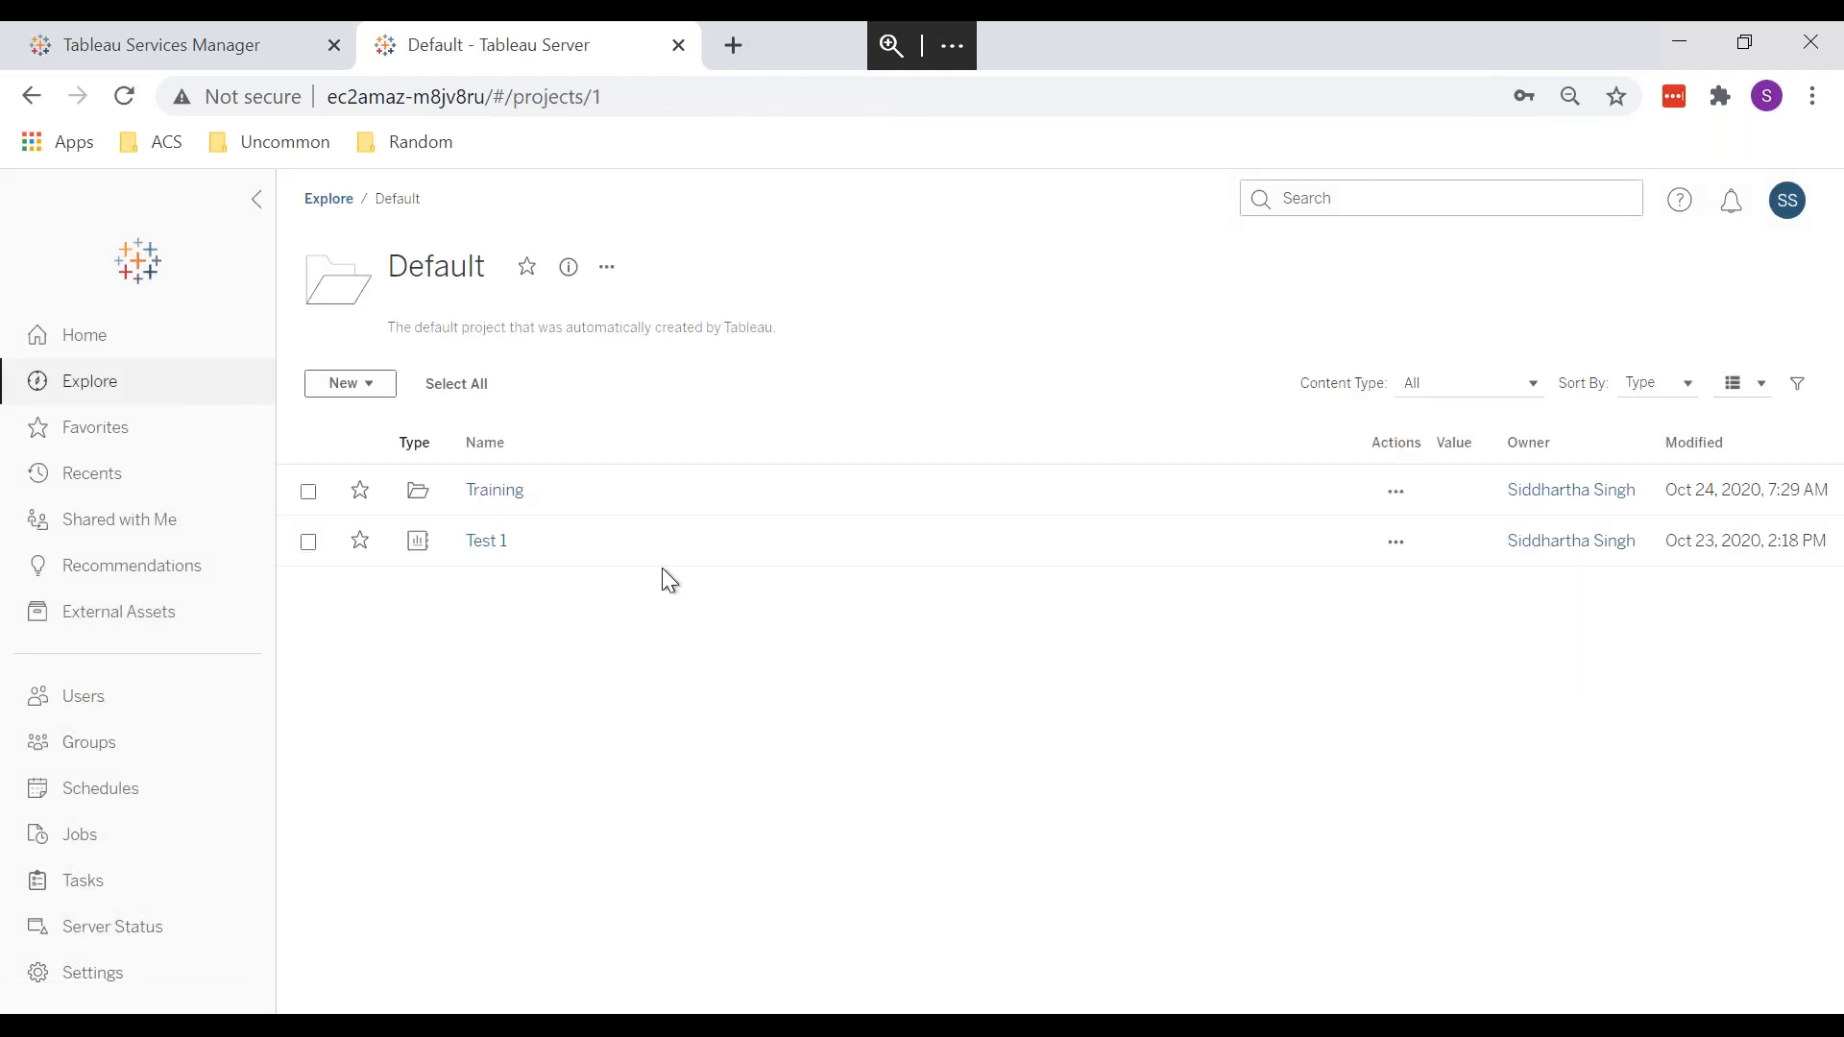
Step: Move Training from Default back to the site root and return to Explore
left_click(374, 381)
left_click(731, 418)
left_click(1398, 492)
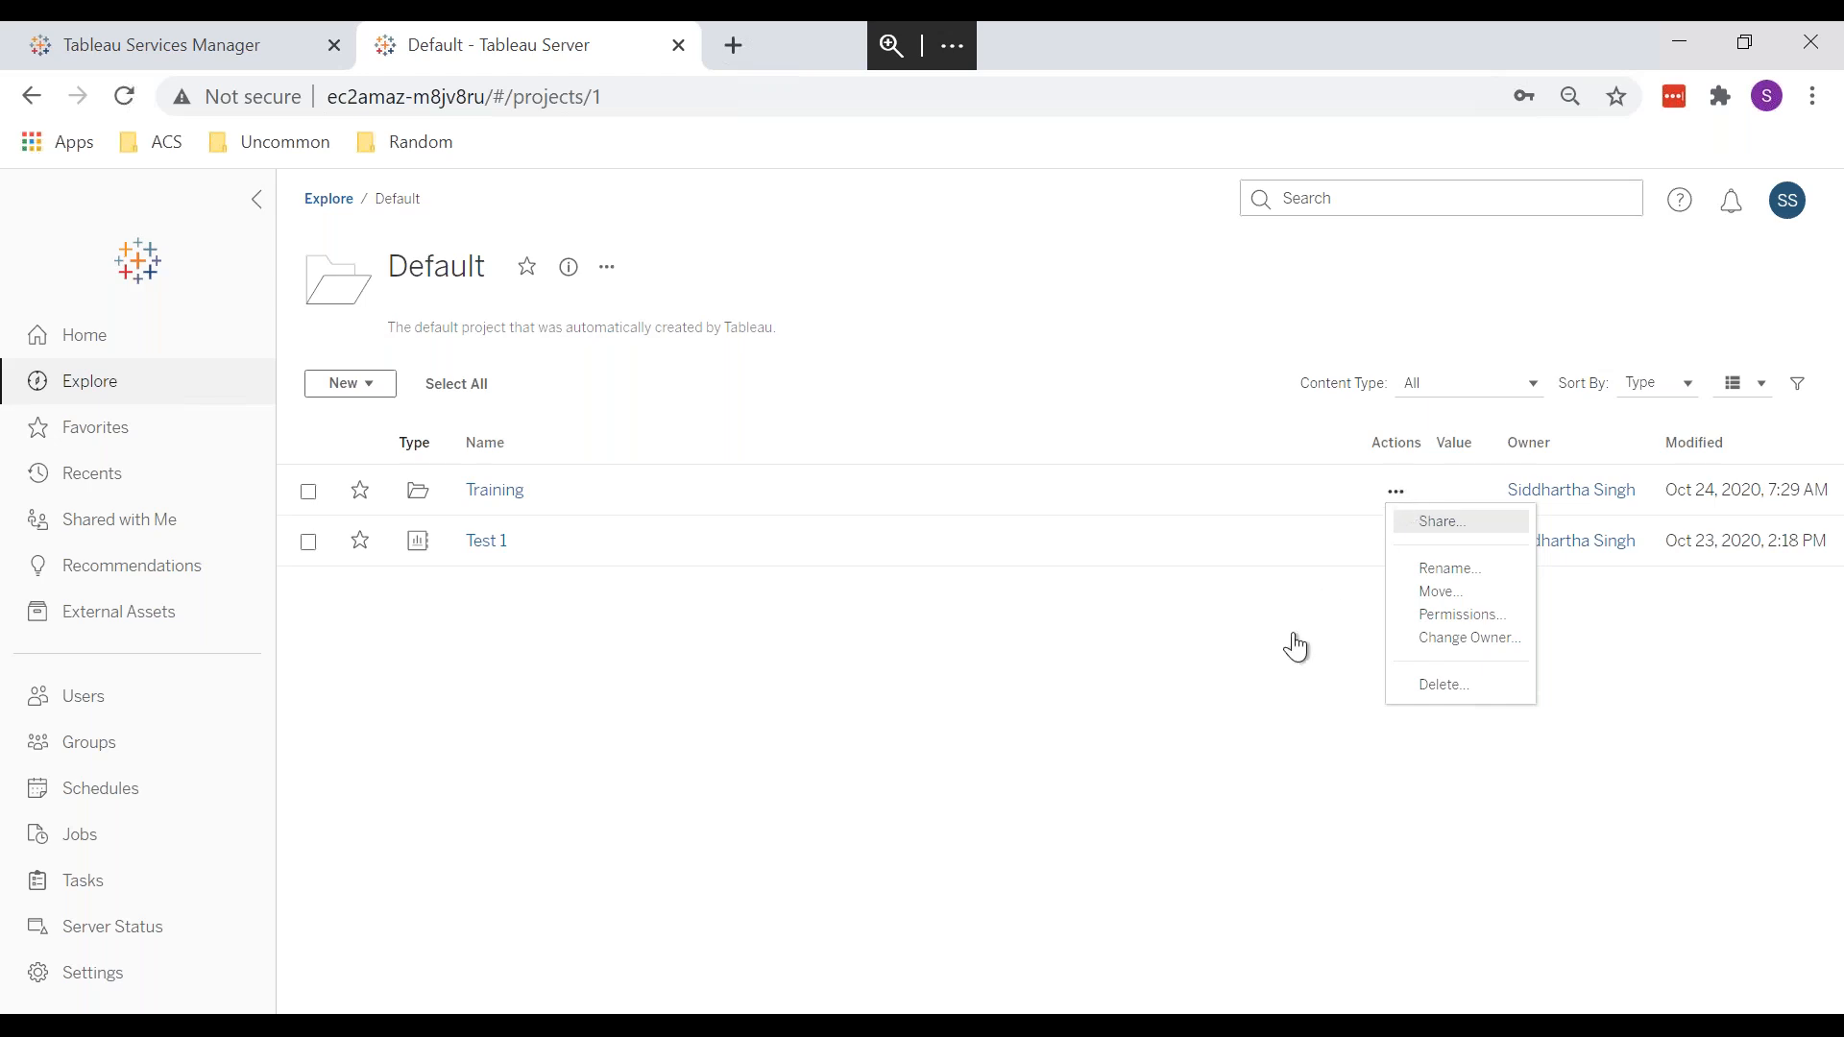
left_click(915, 845)
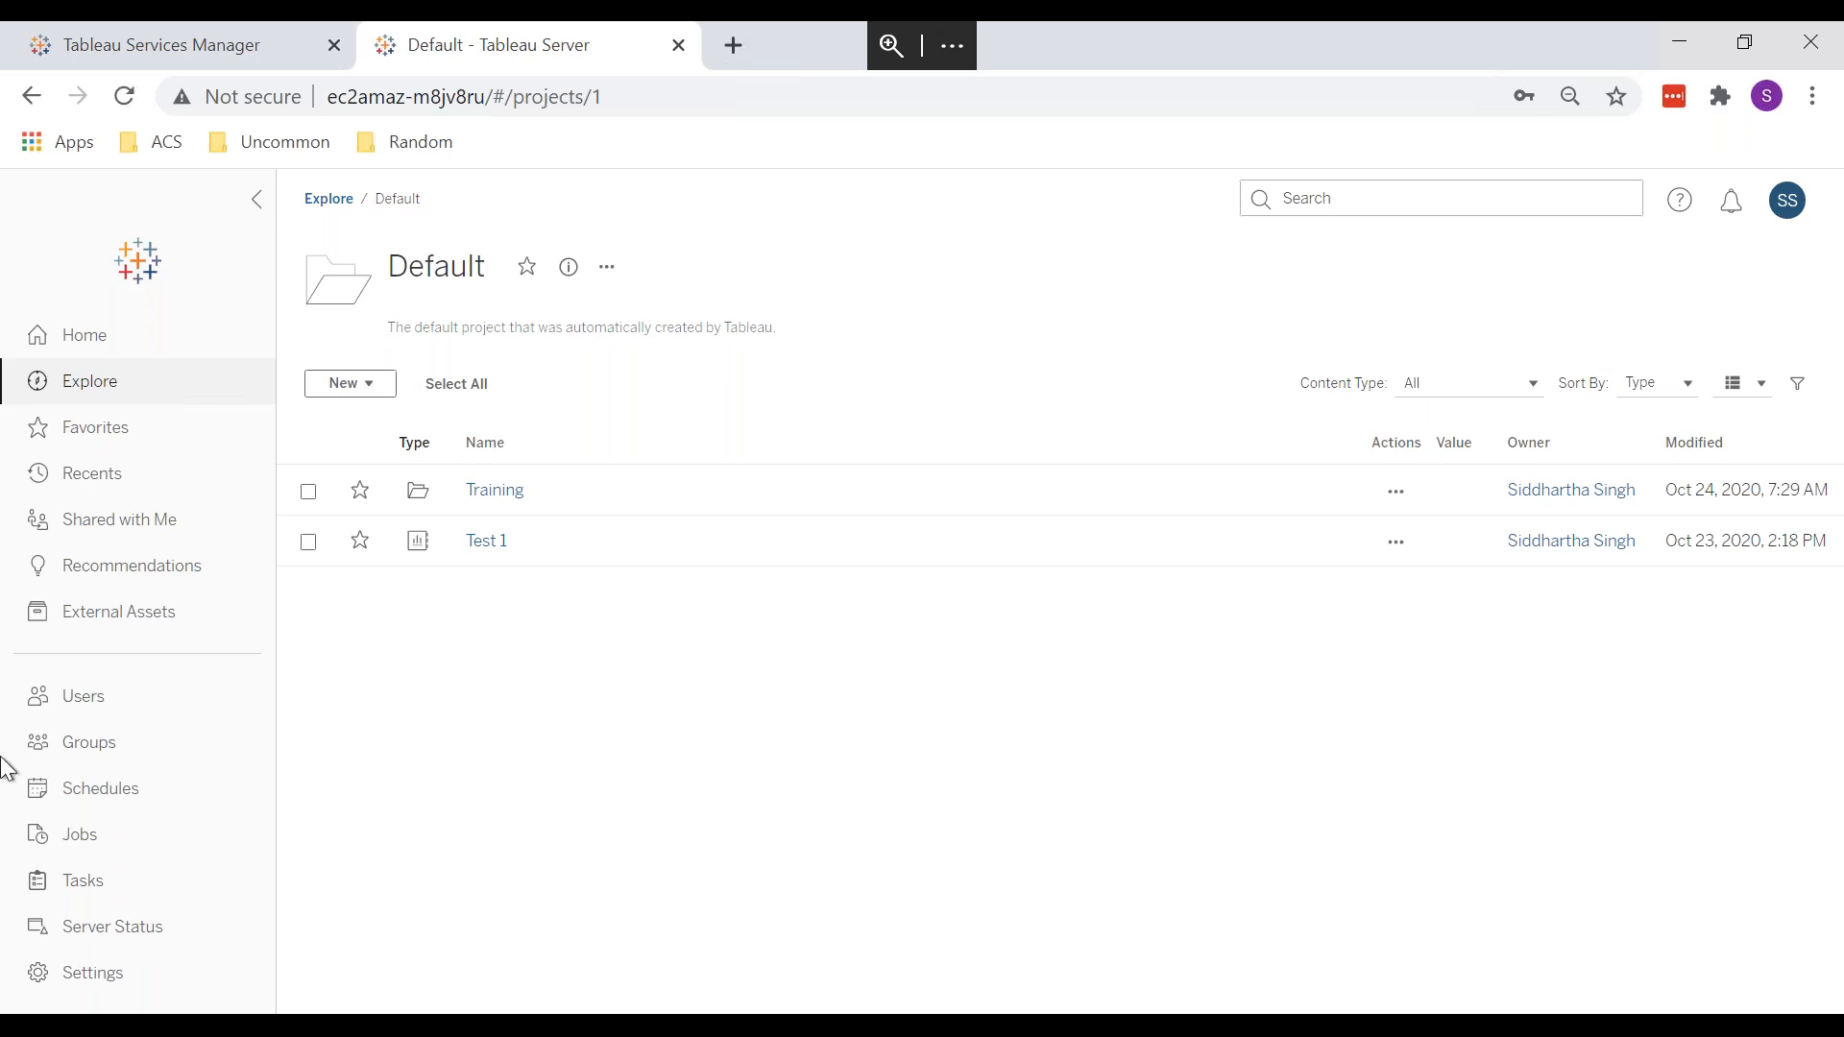
left_click(1413, 492)
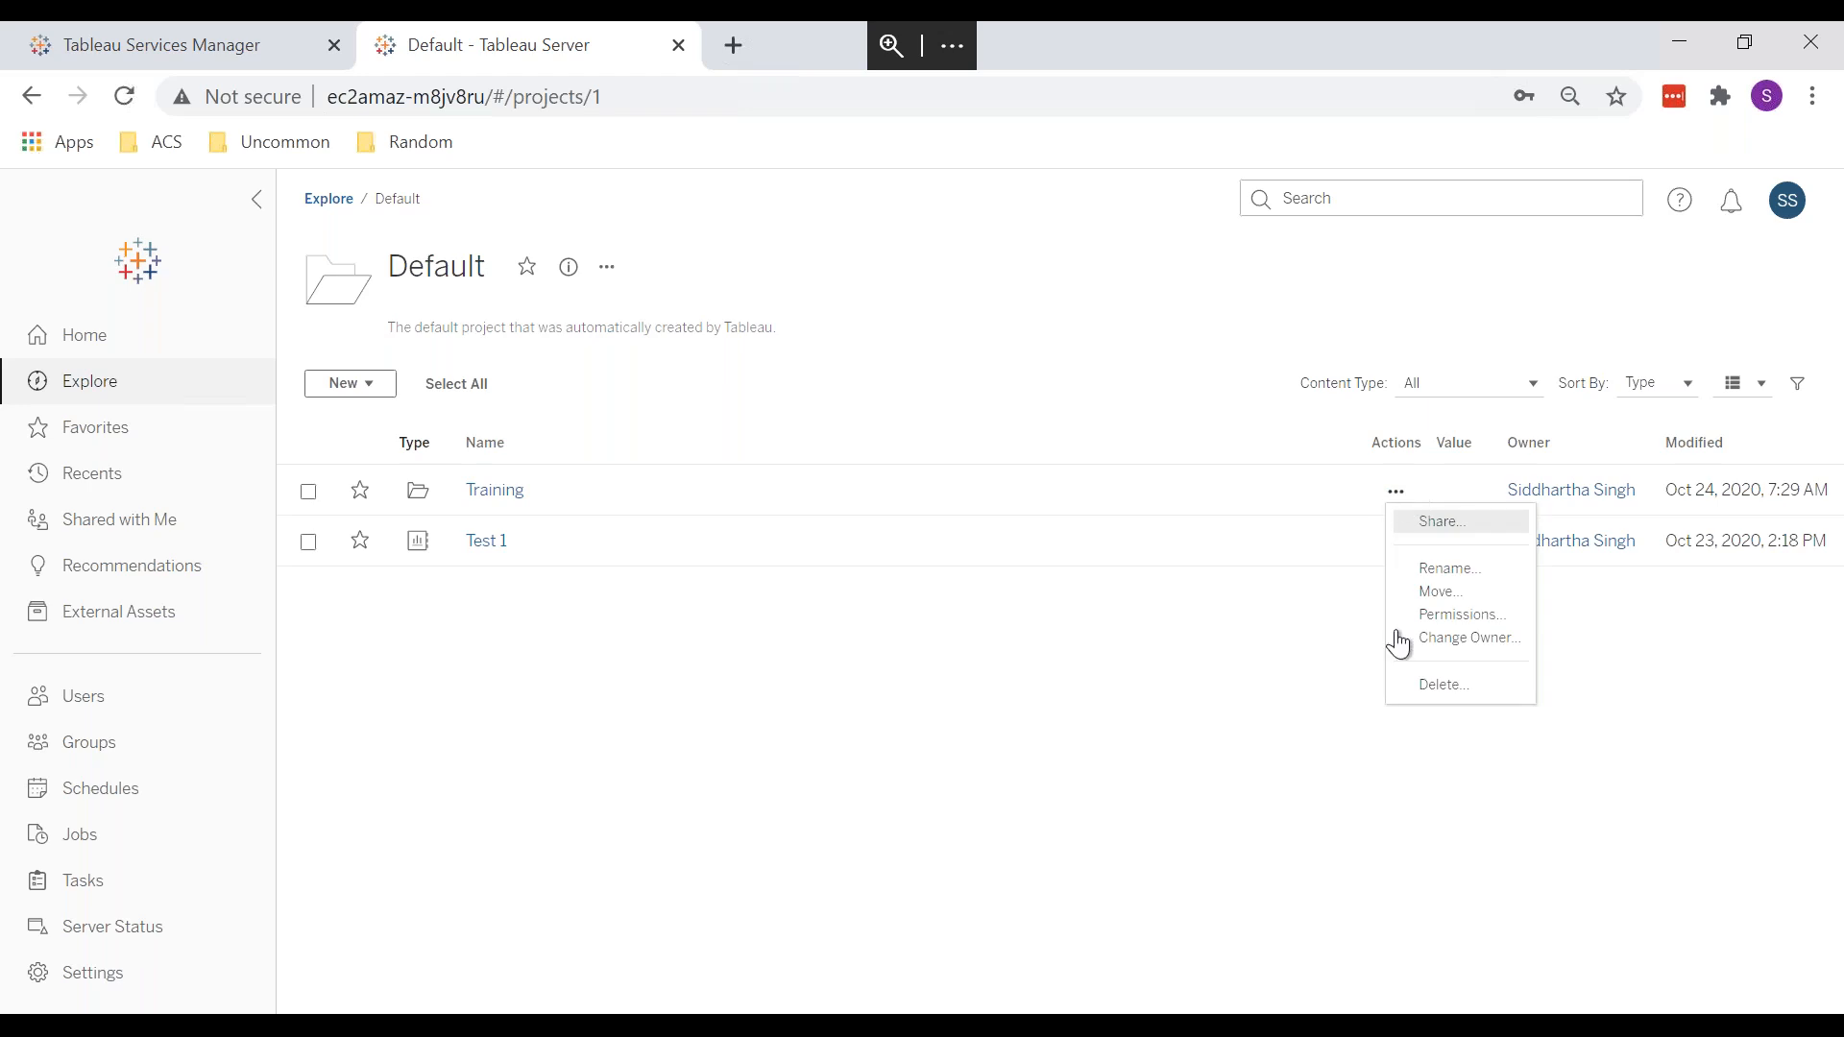
left_click(1427, 592)
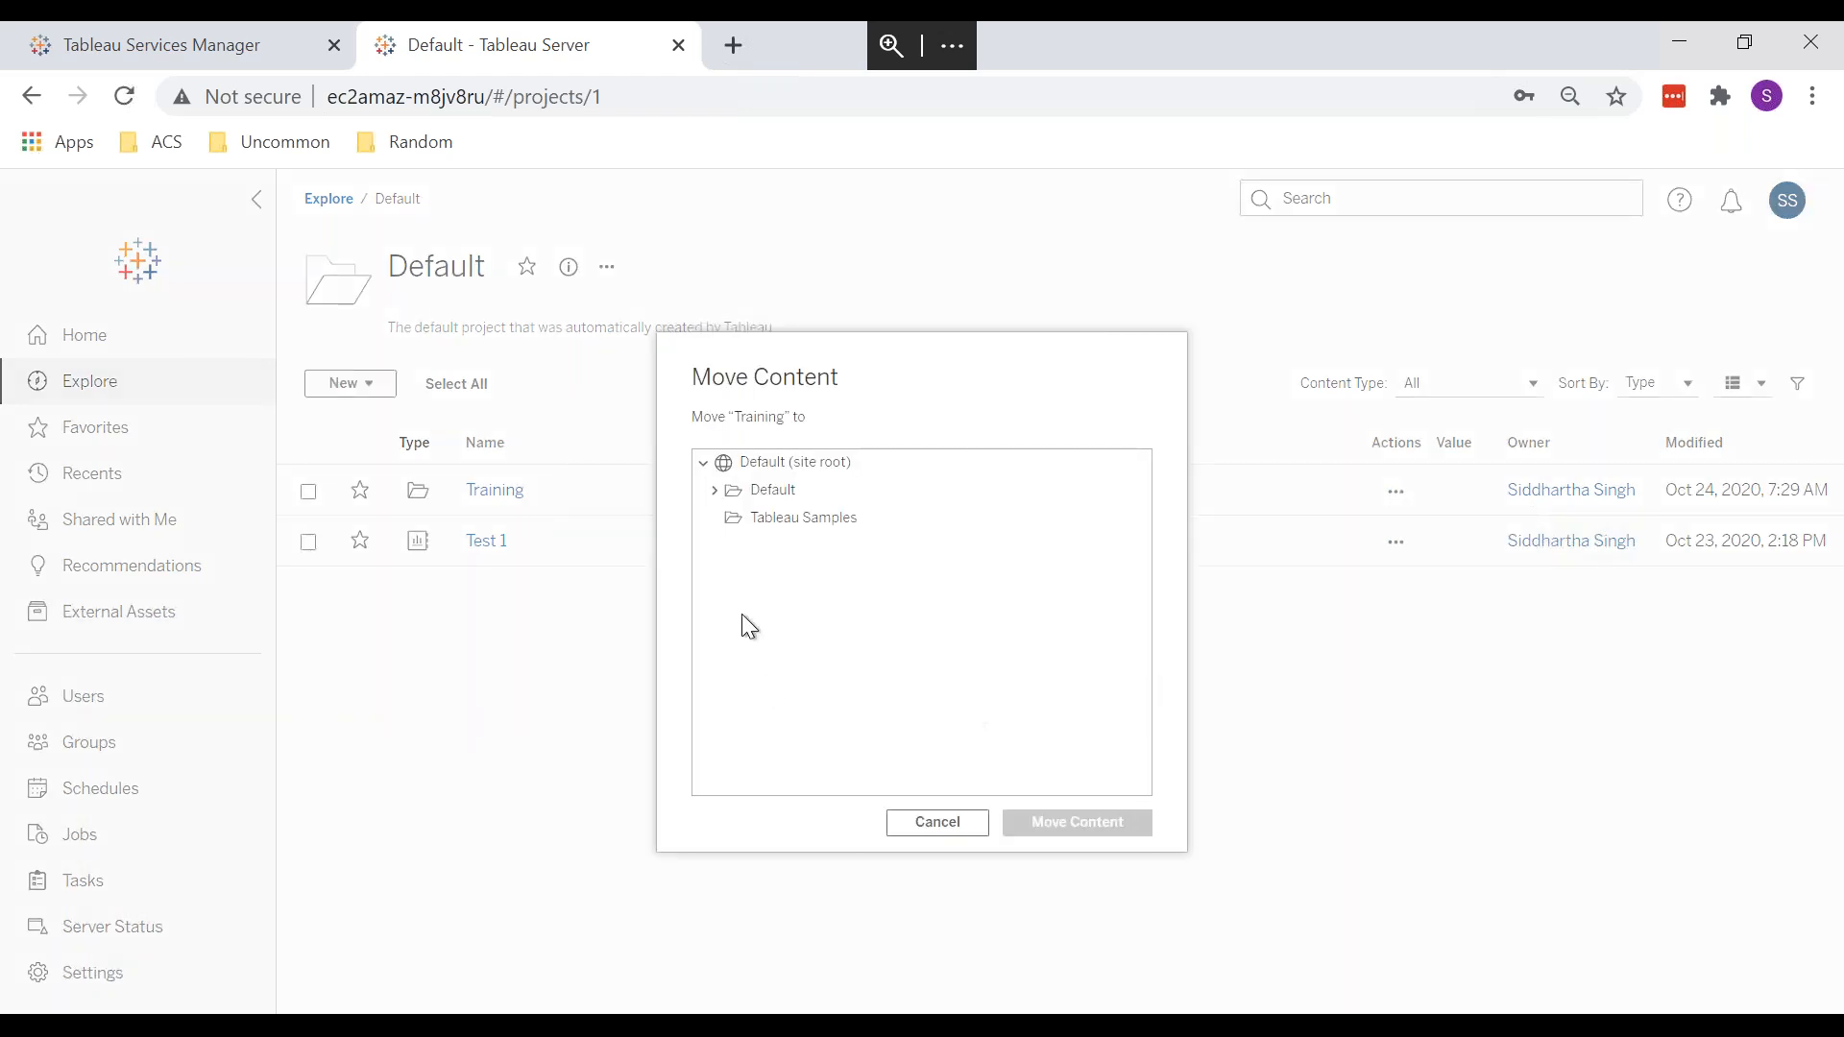
left_click(786, 468)
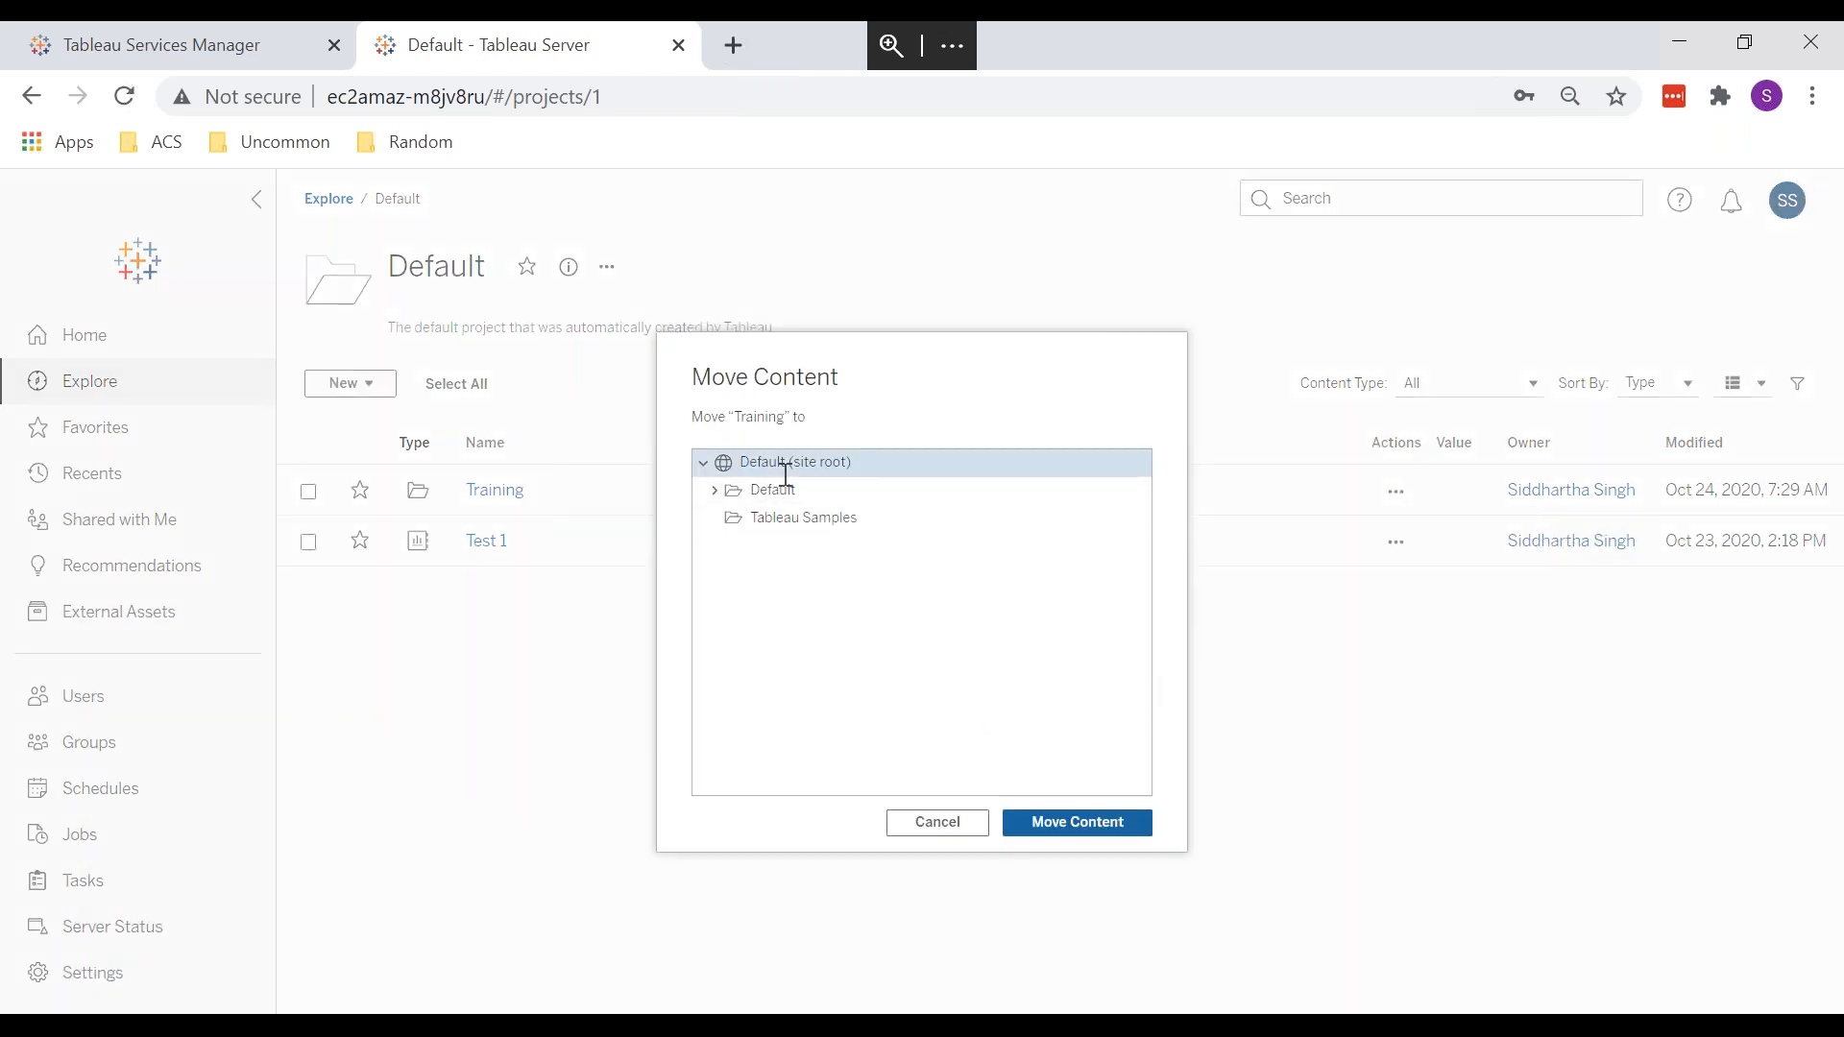
left_click(1056, 823)
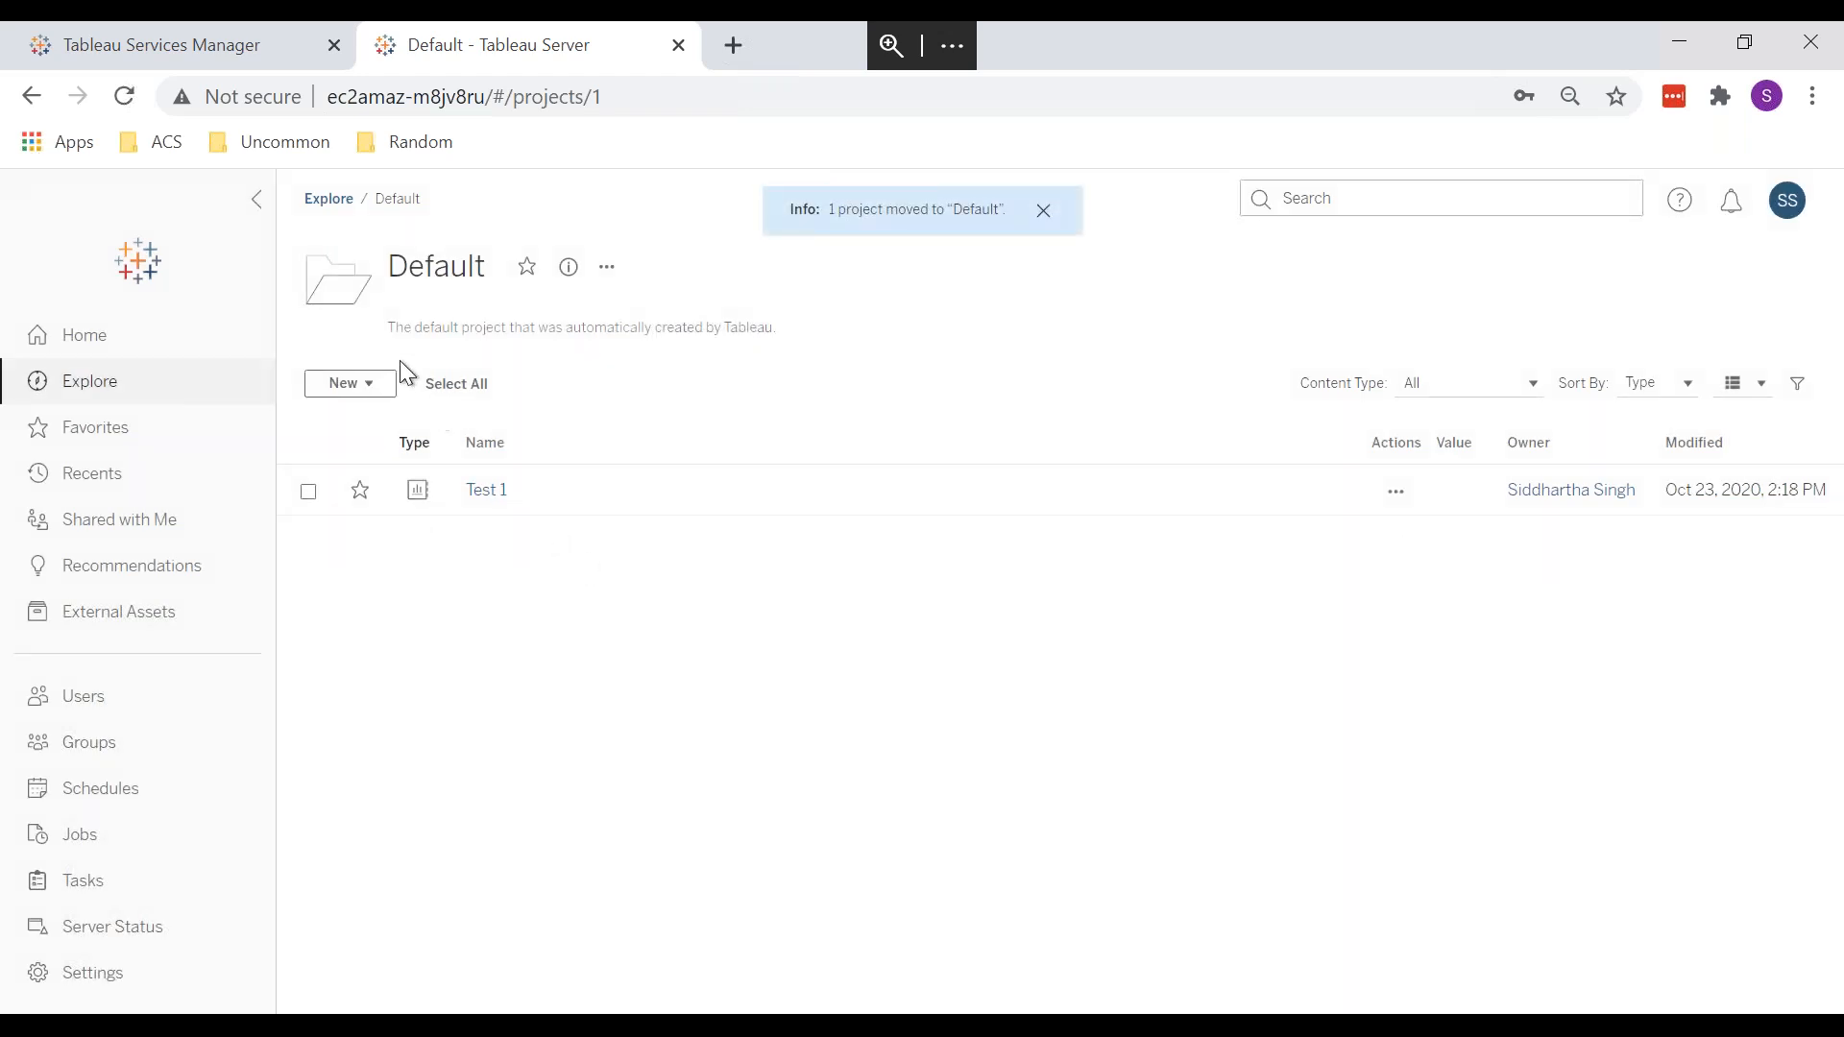
left_click(327, 199)
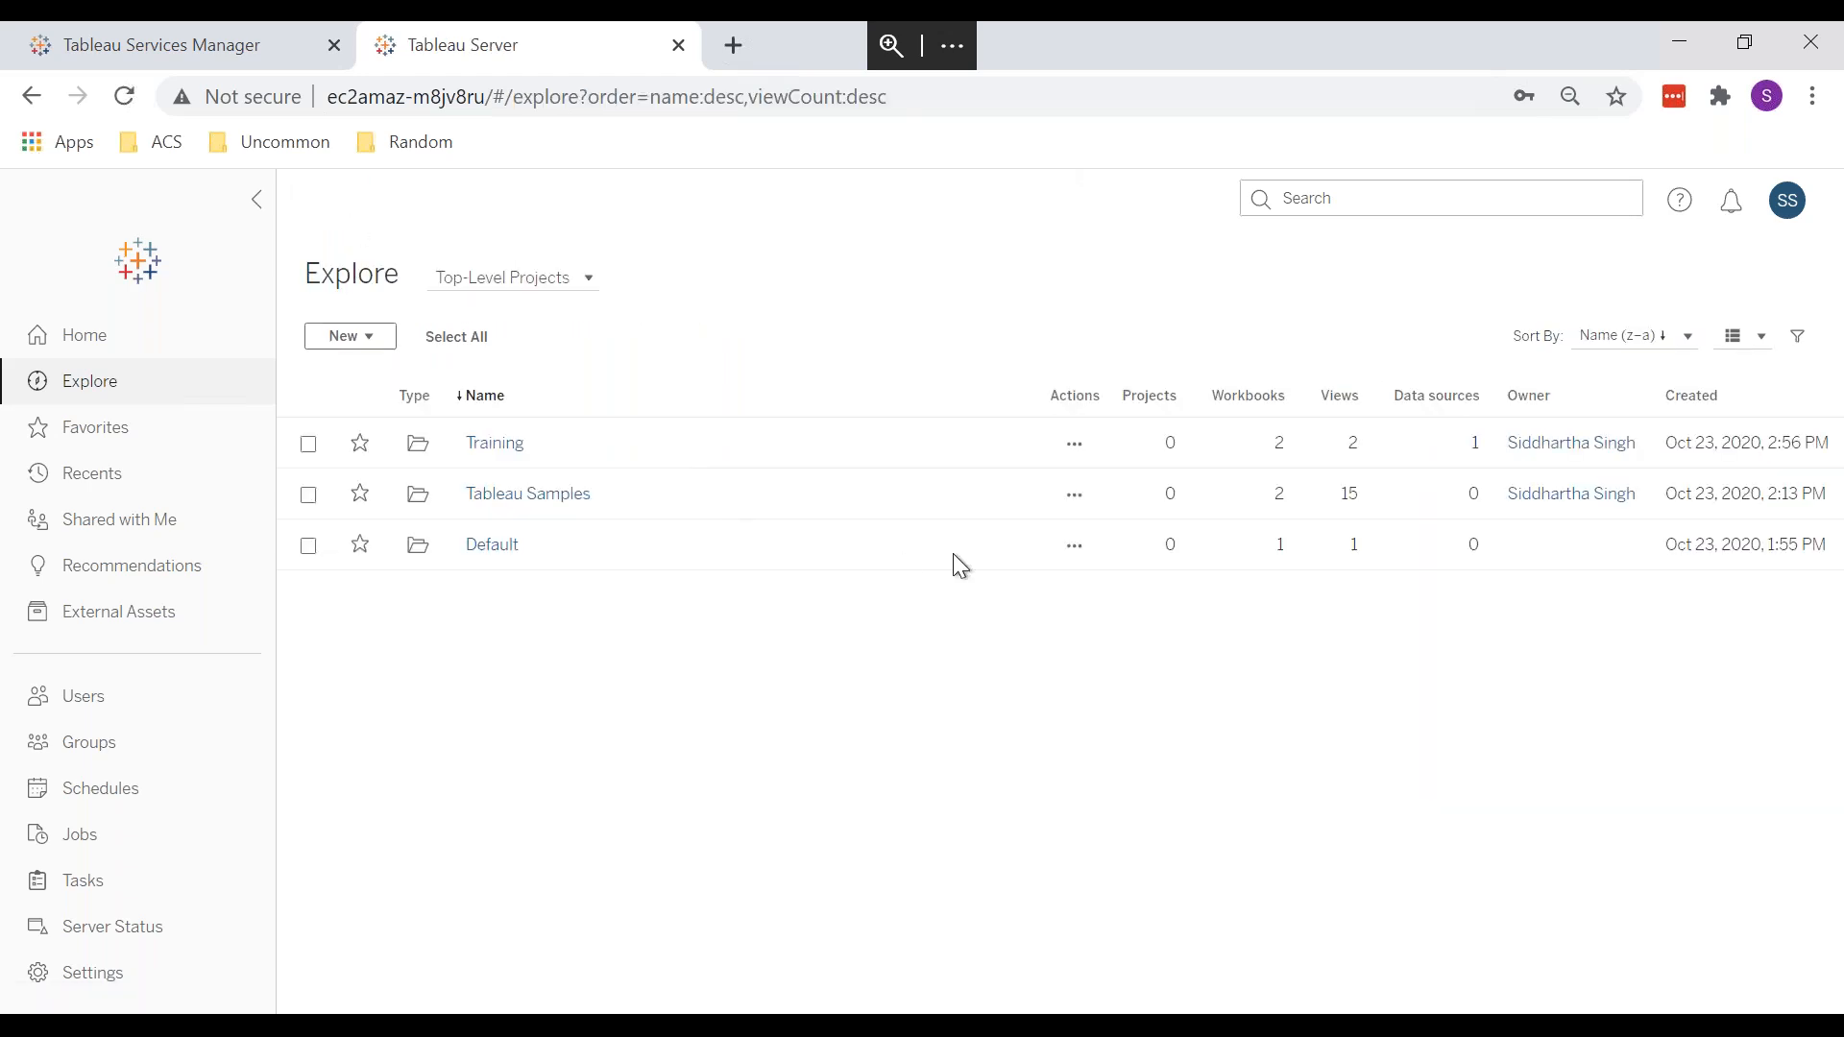
Step: Open the Share Project dialog for Training, type a test entry, then close it
left_click(1075, 443)
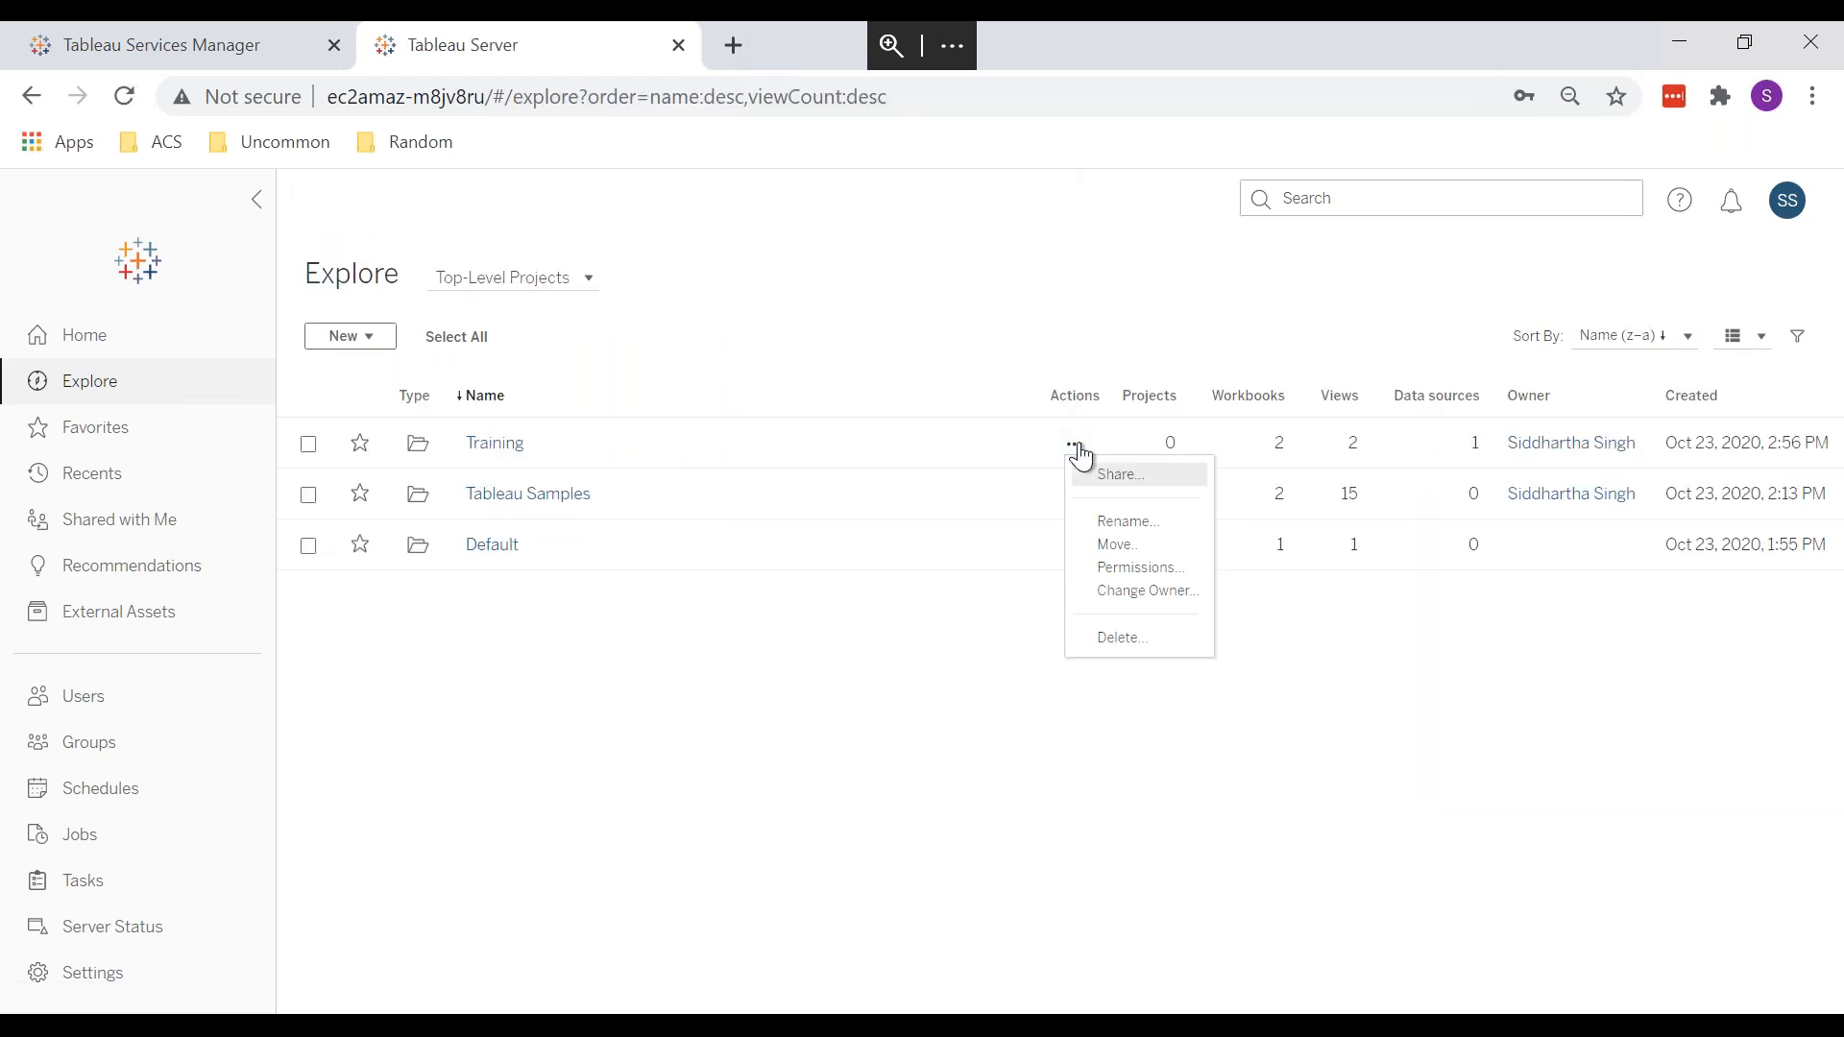
left_click(1117, 474)
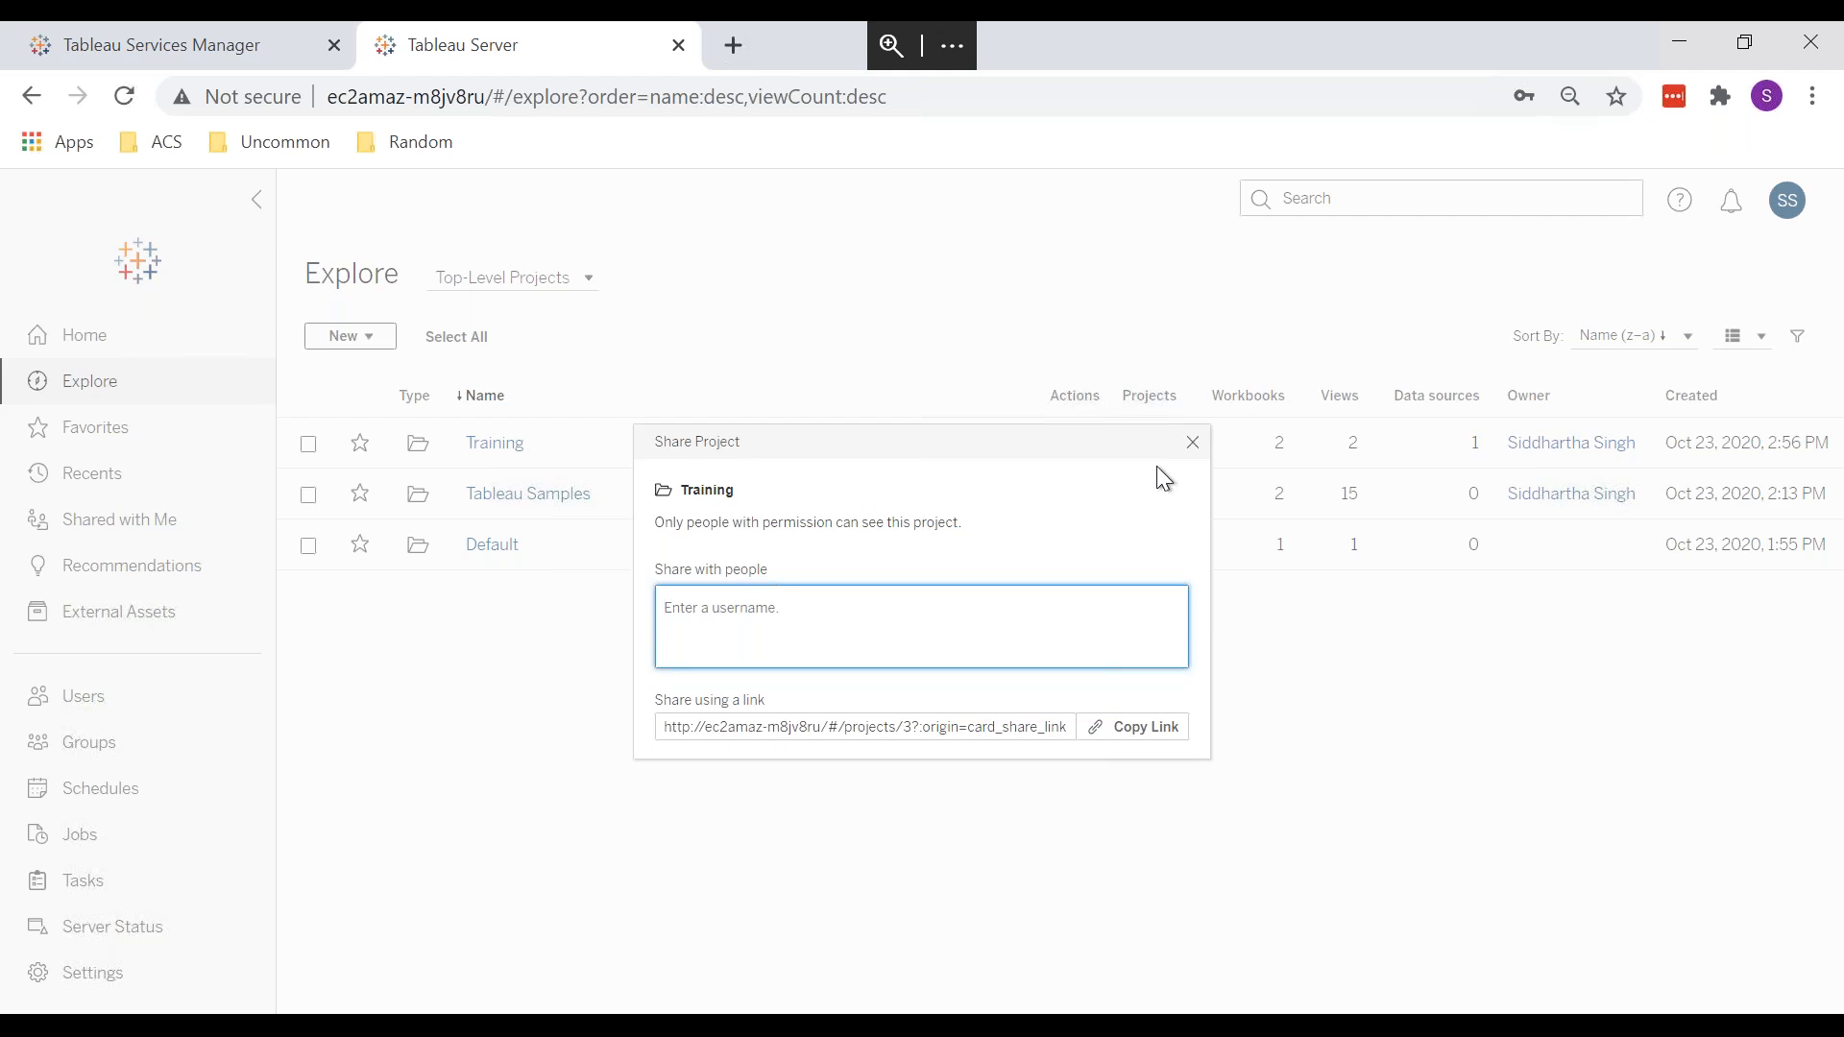
type("sdsddfsf")
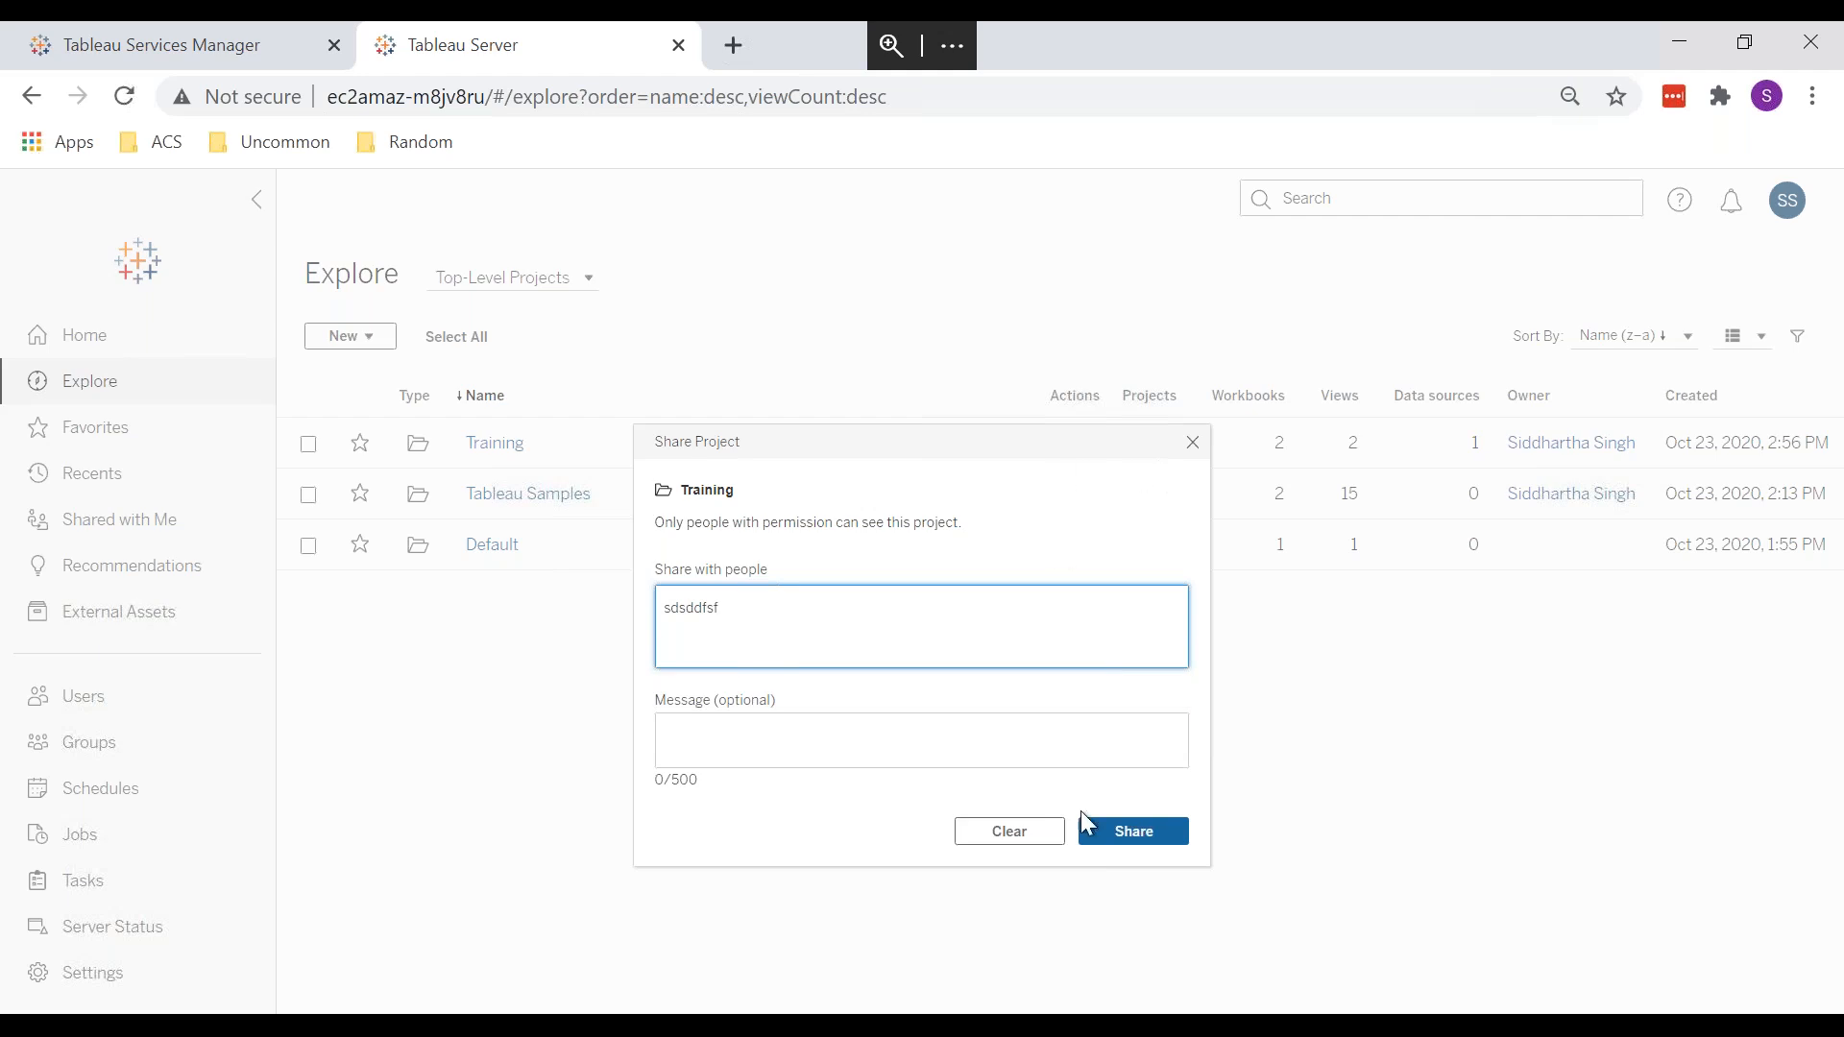
left_click(1192, 442)
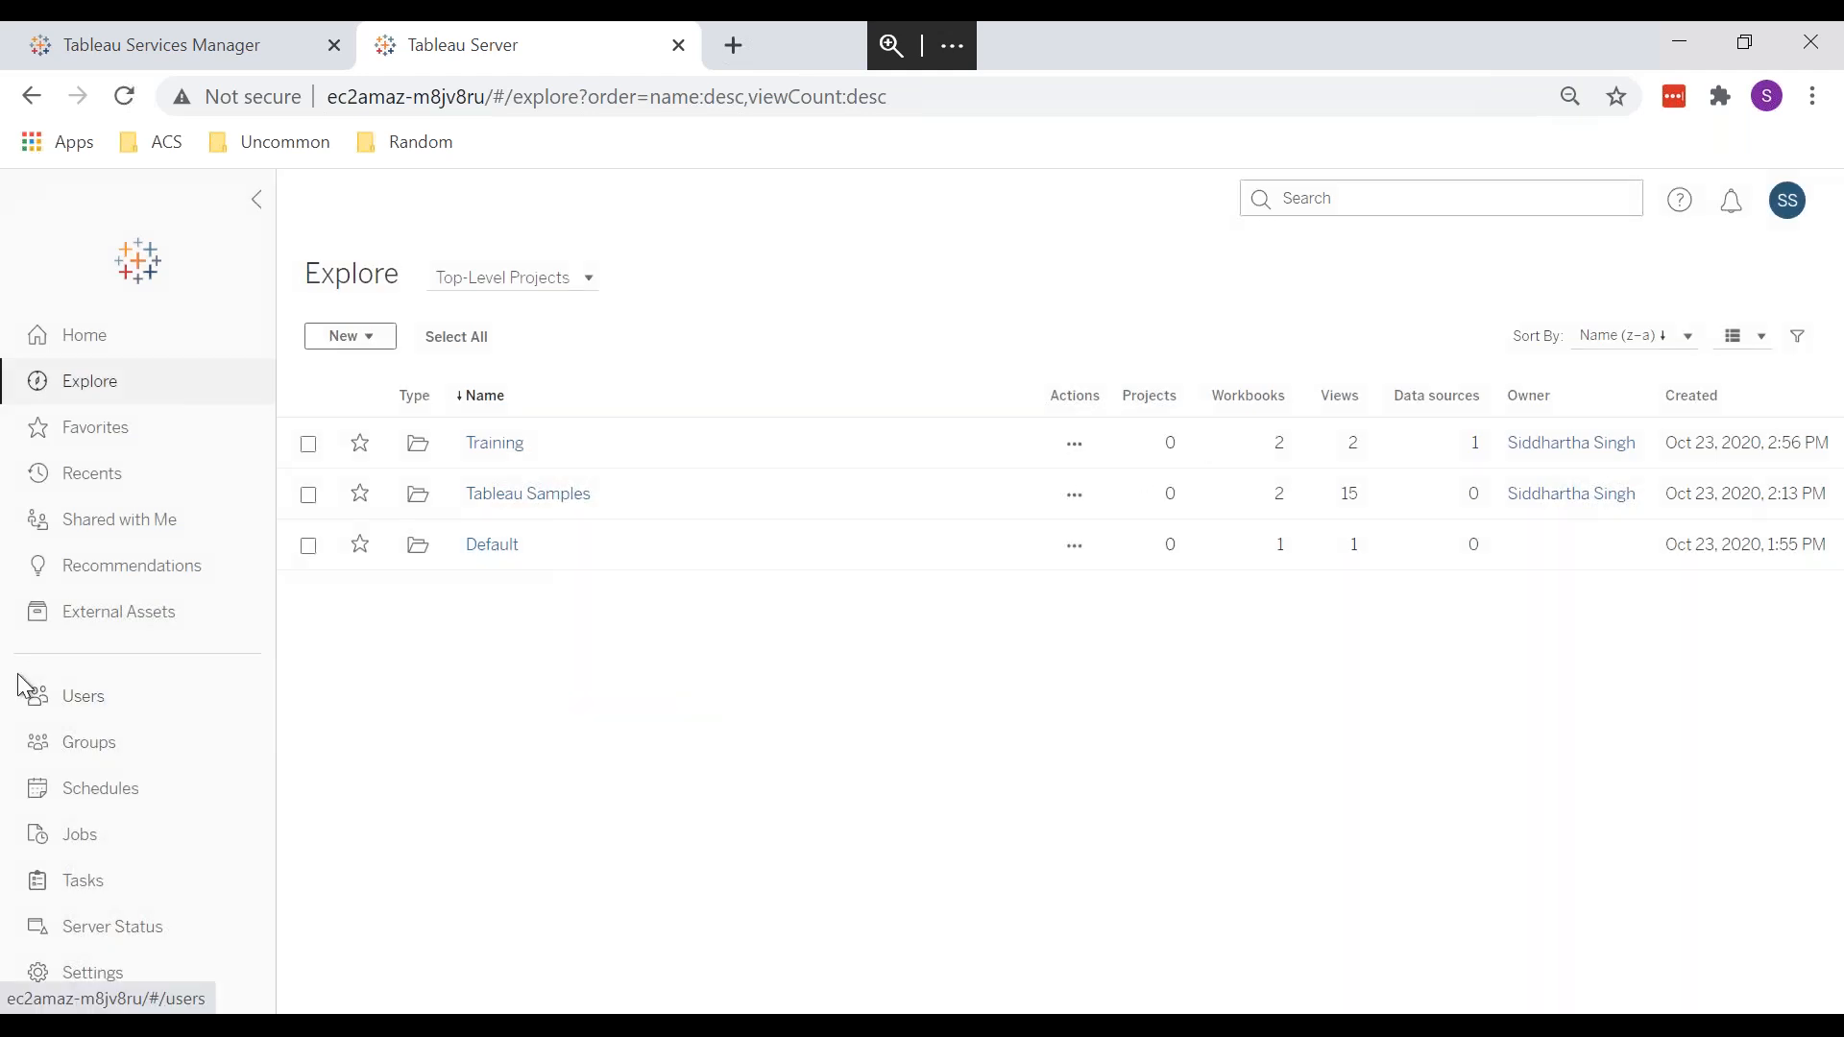
Step: Start a new user from Users > Add Users, entering the username and matching passwords
left_click(63, 696)
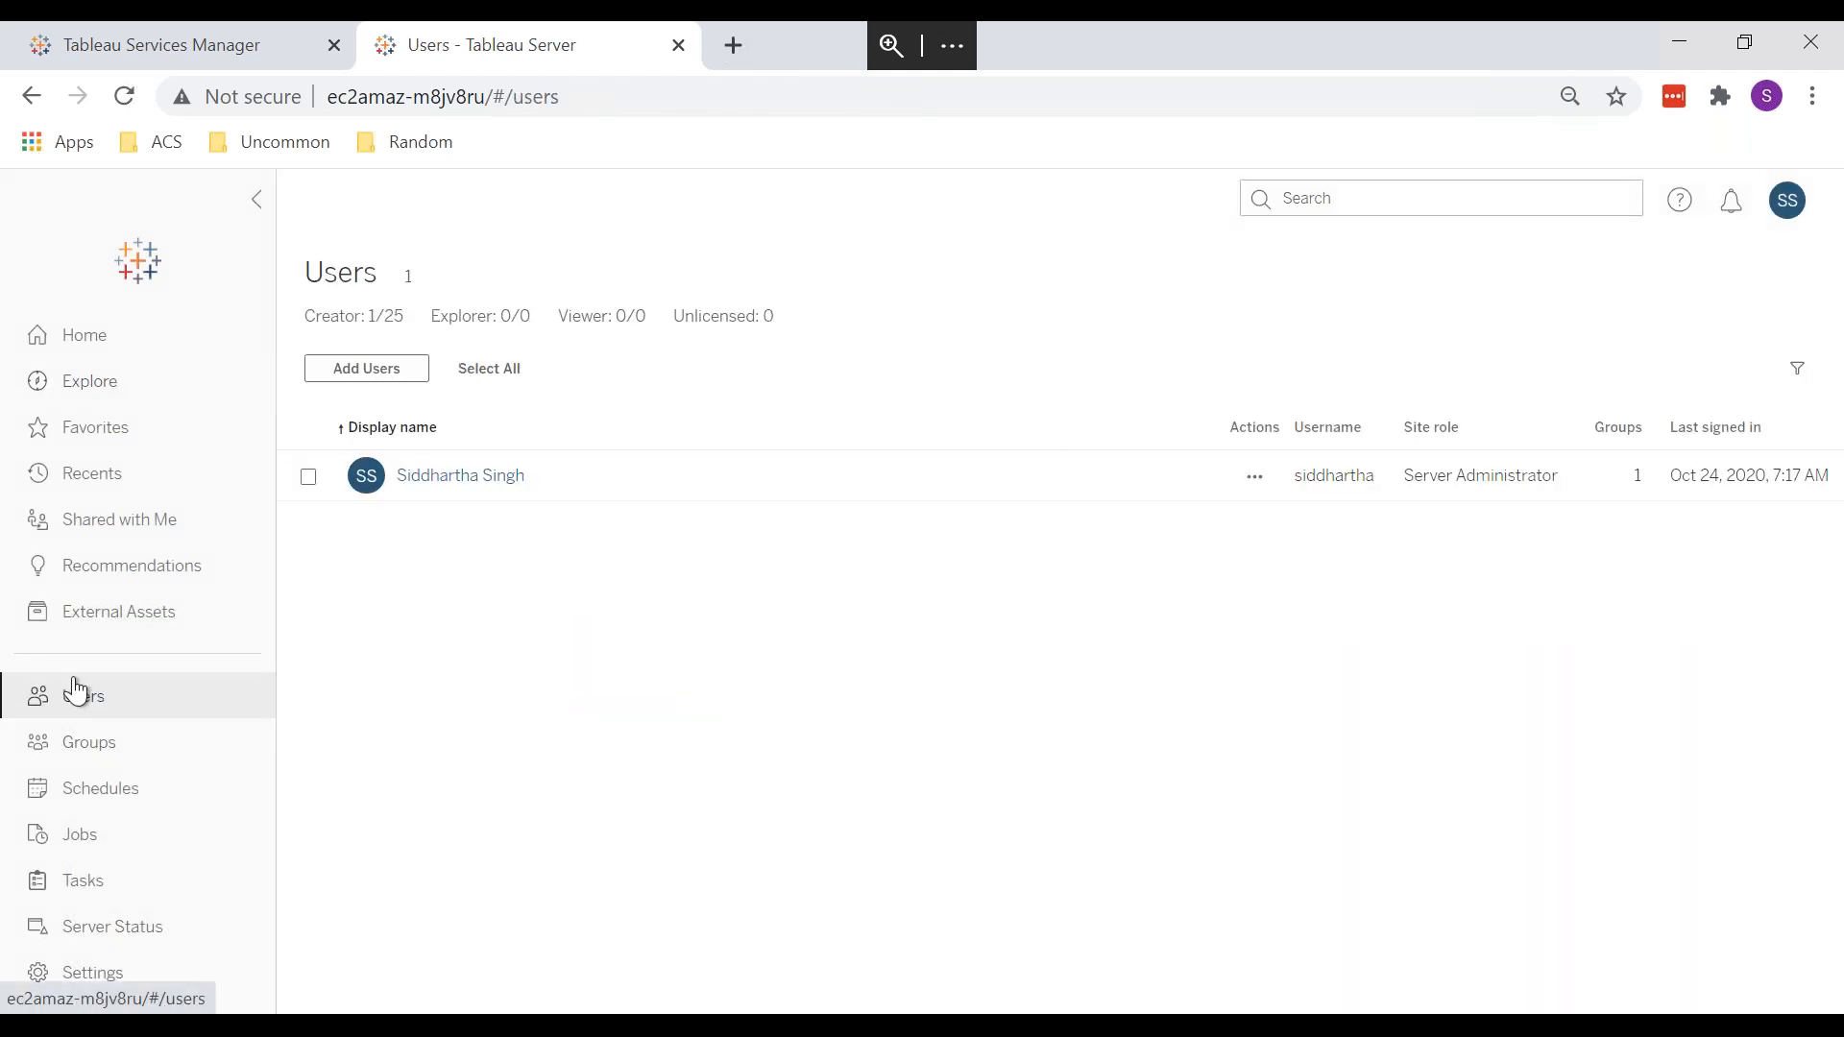
left_click(365, 375)
left_click(725, 600)
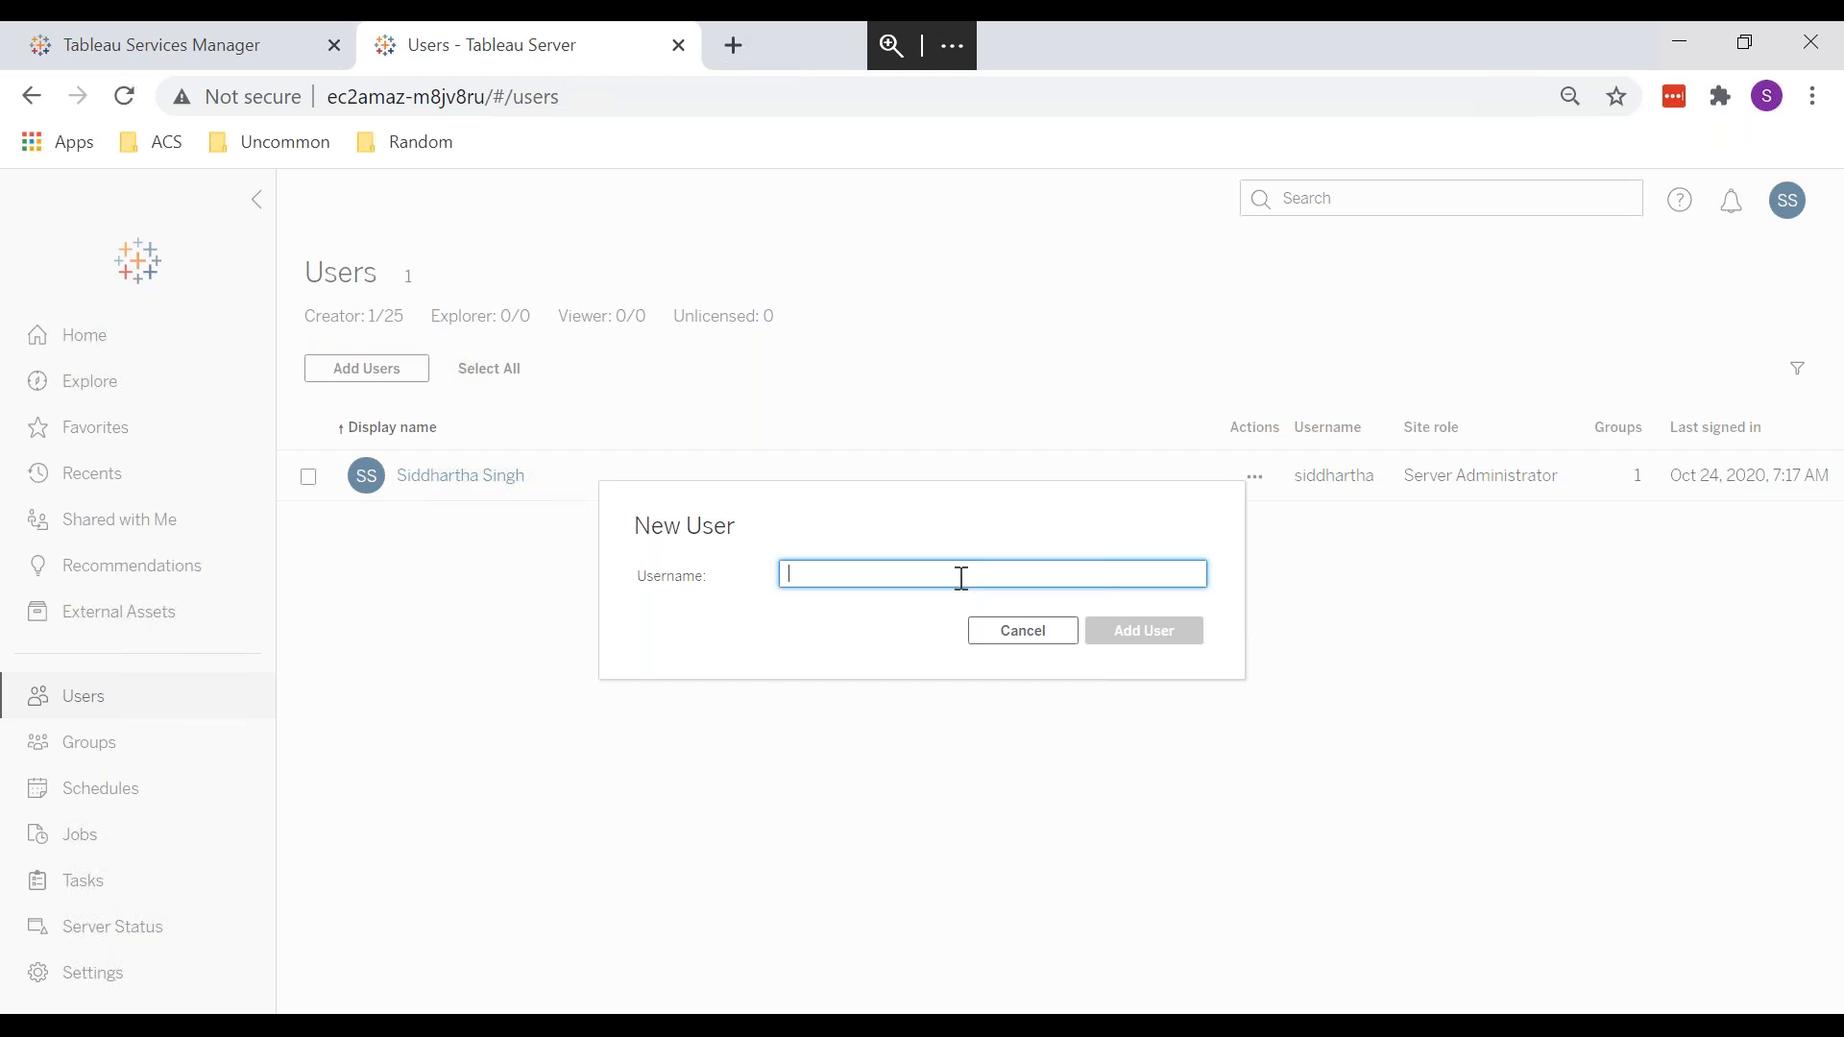
type("Sid 2")
key("Tab")
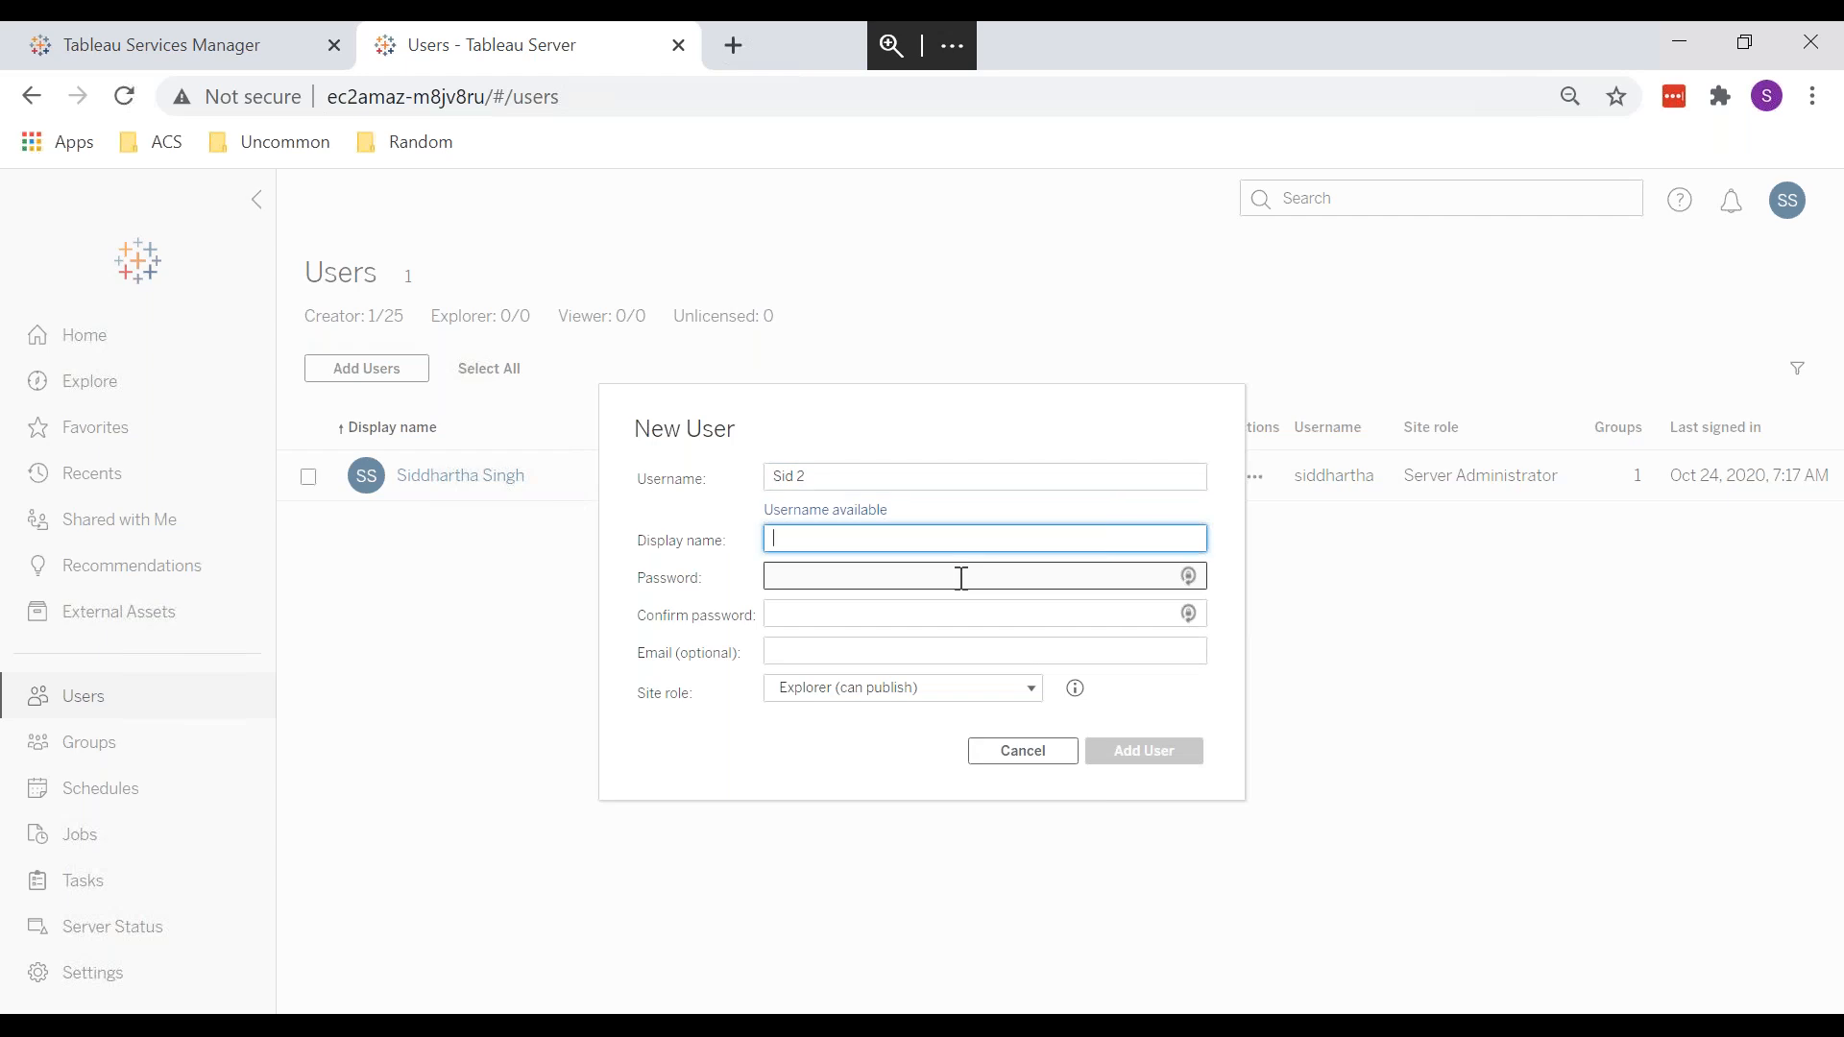
type("Sid 2")
left_click(961, 578)
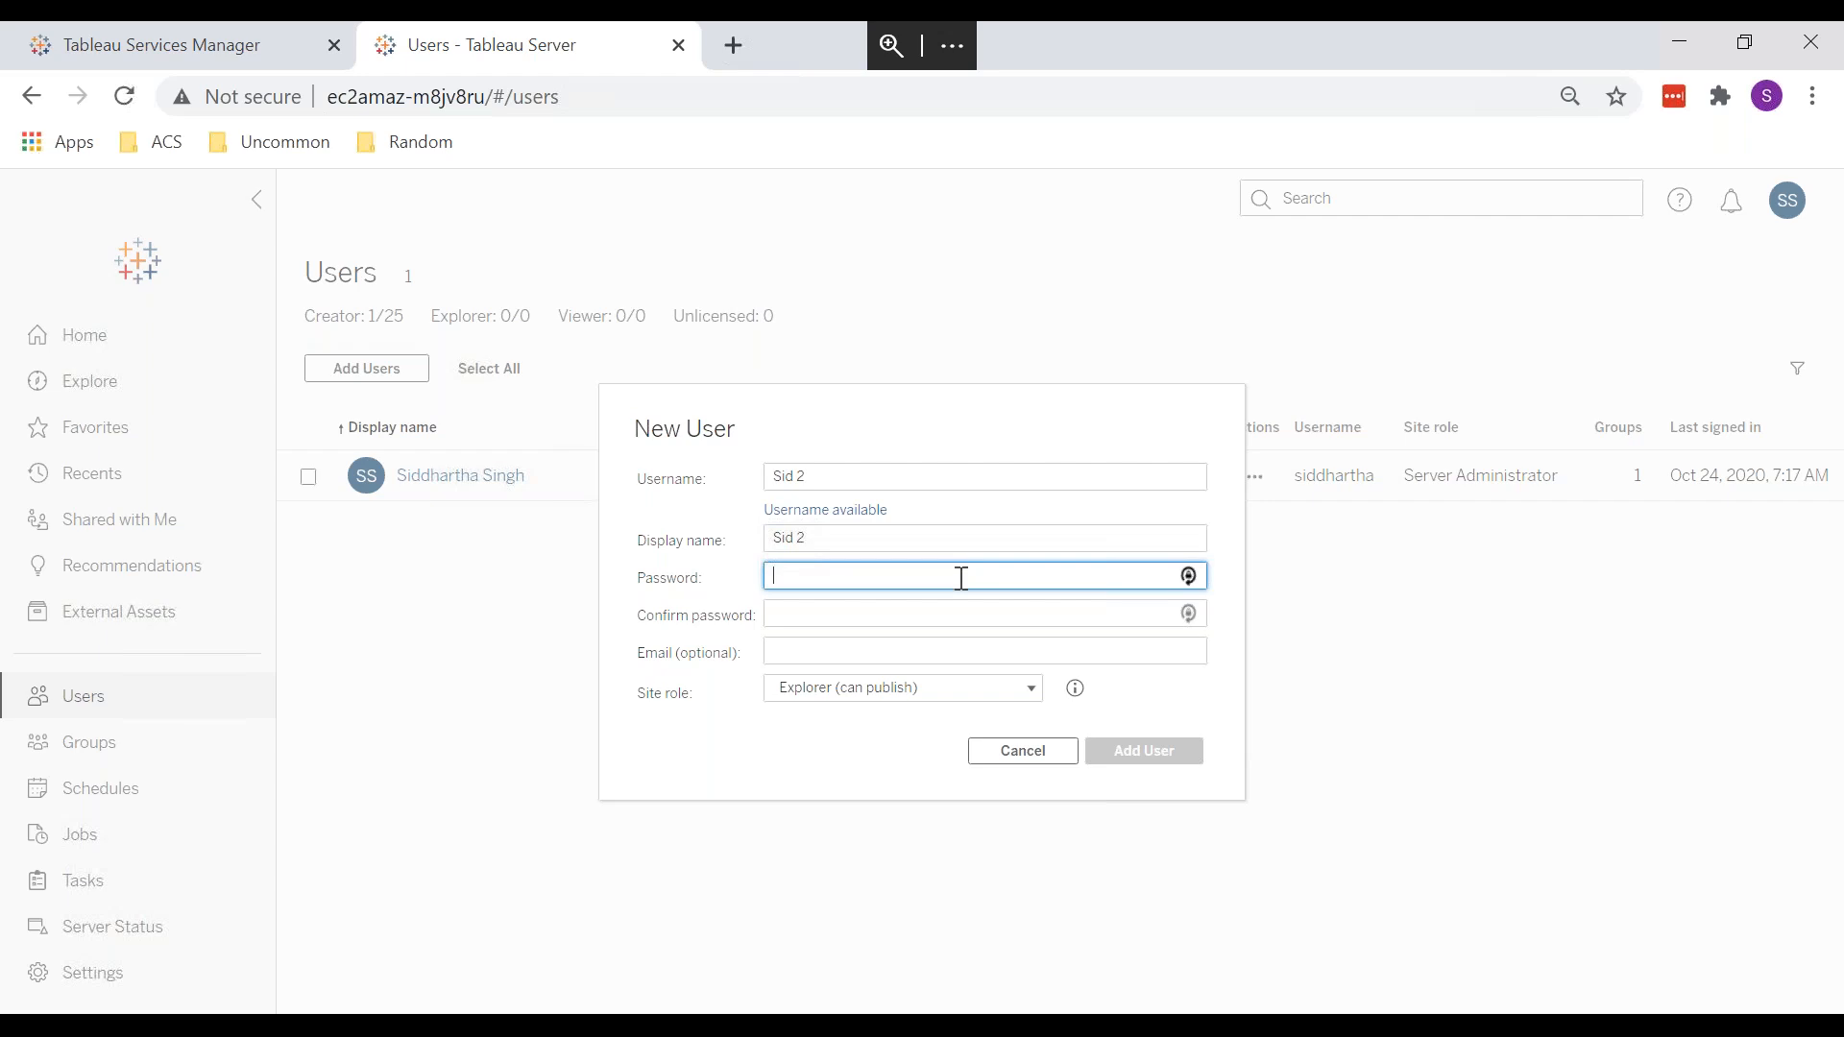
type("••••••••")
key("Tab")
type("••••••")
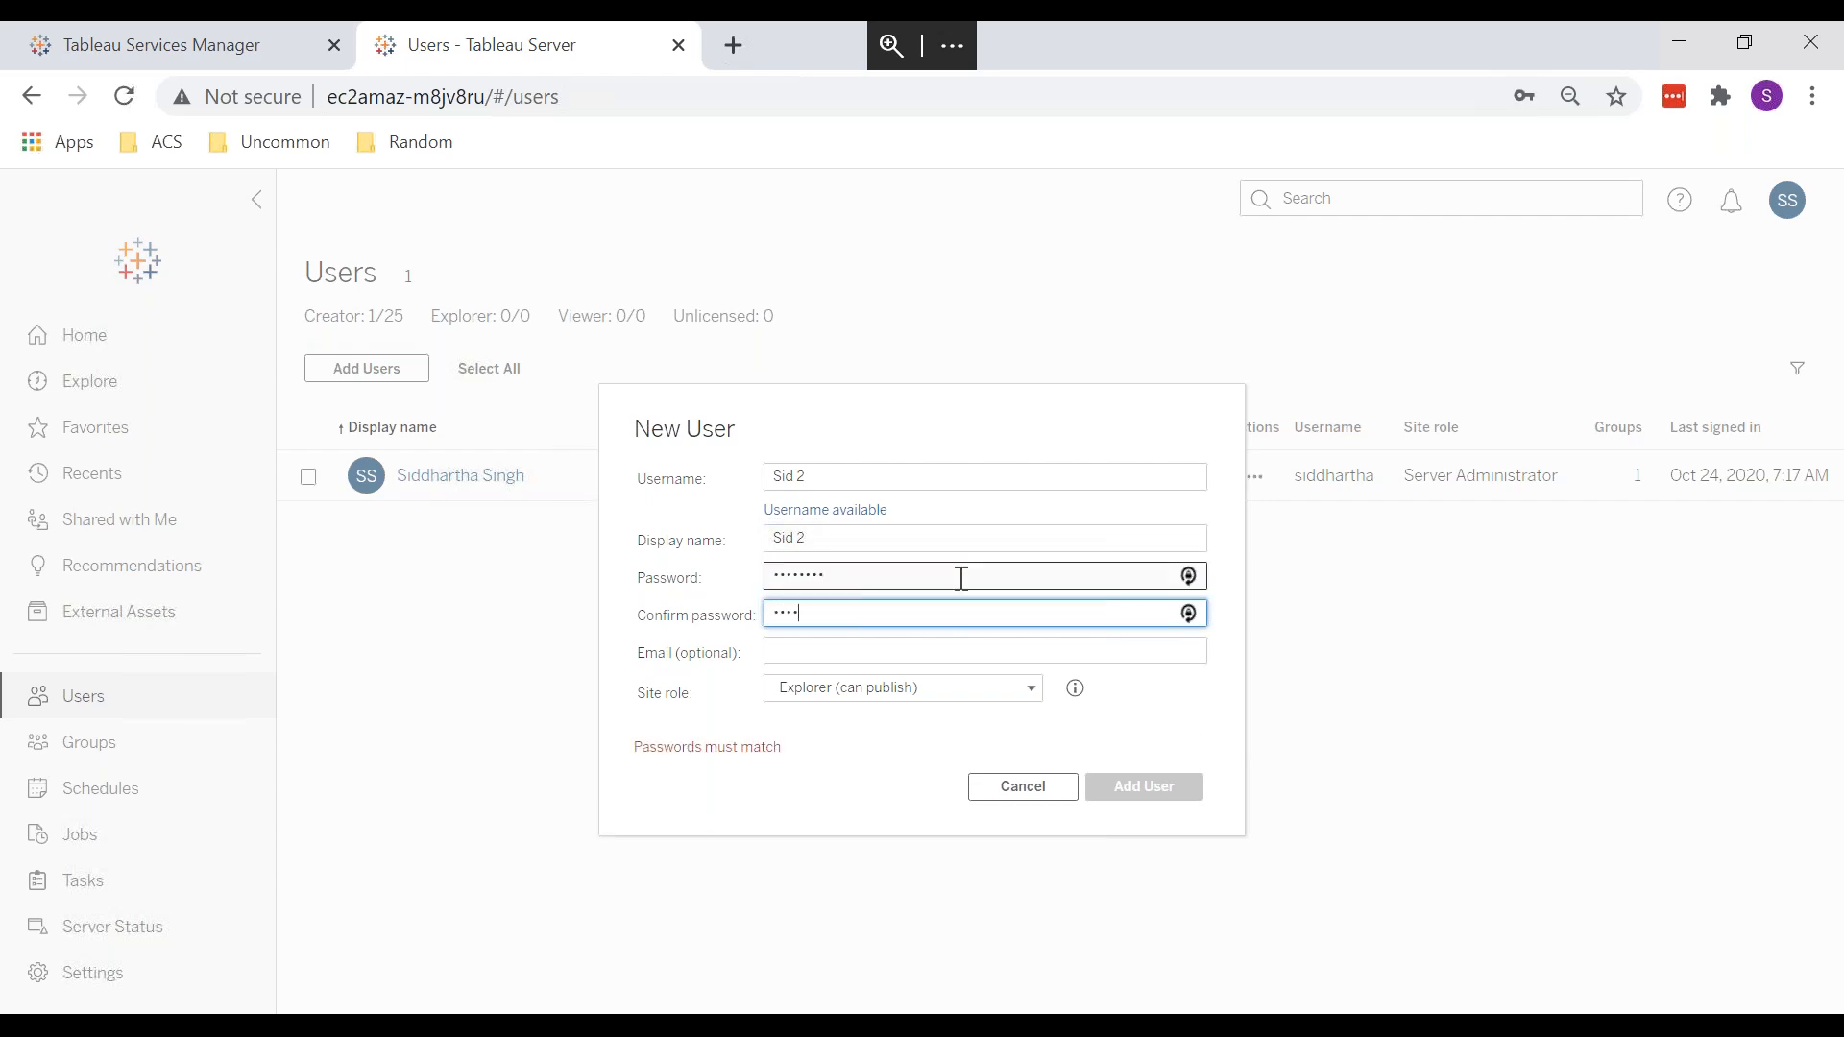
type("•")
key("BackSpace")
key("BackSpace")
key("BackSpace")
key("BackSpace")
type("••••••••")
Step: Keep the Explorer (can publish) role, clear the email field and add the user
key("Tab")
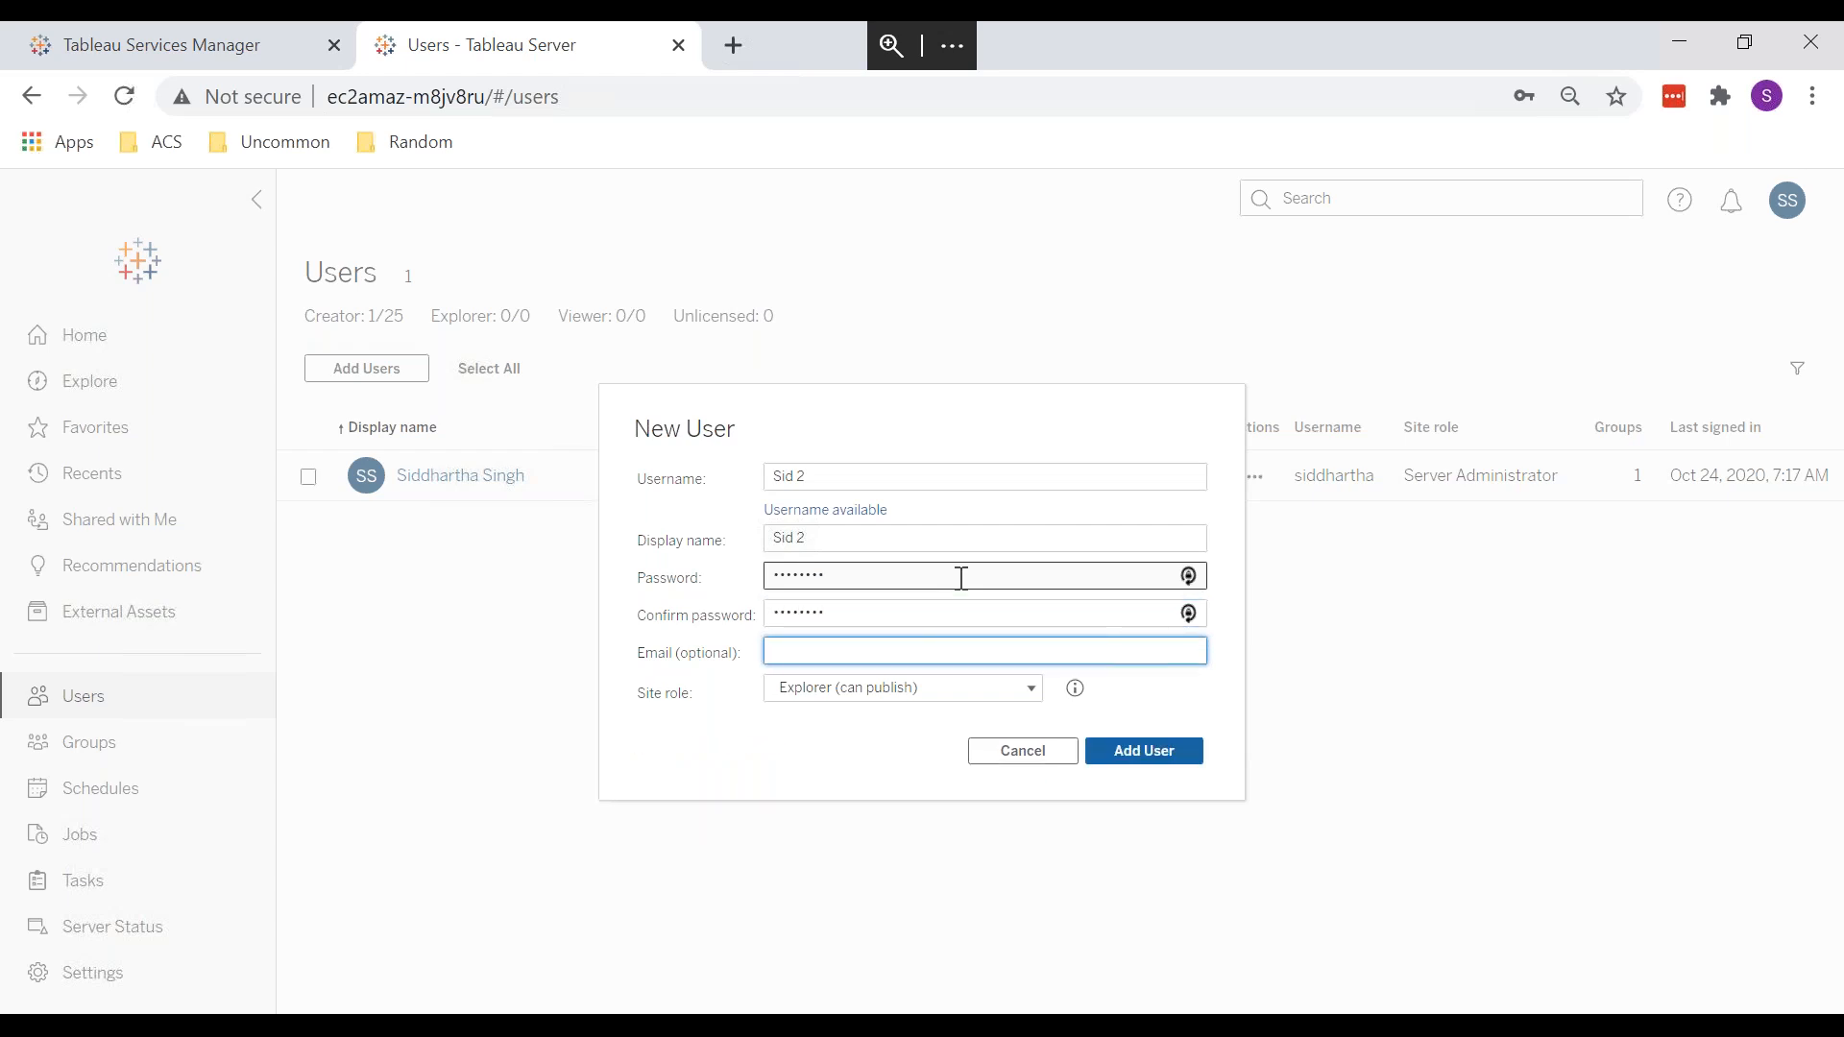
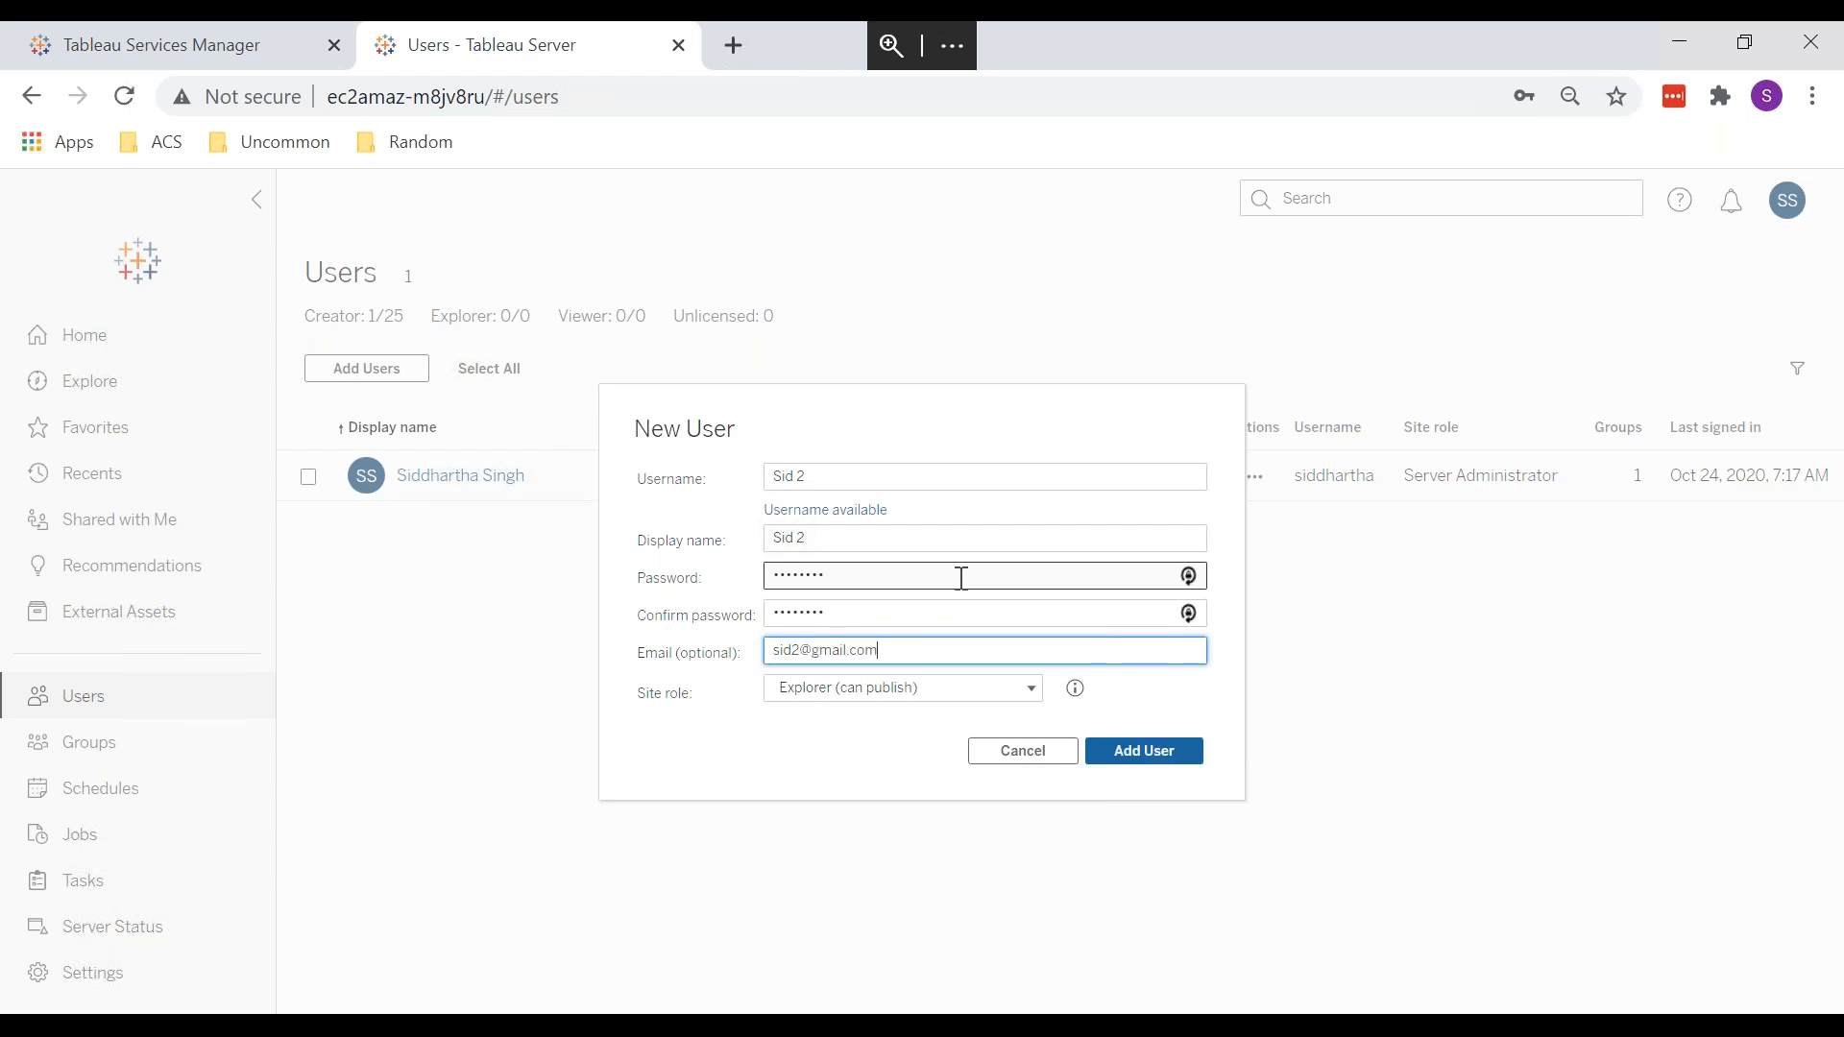
key("Tab")
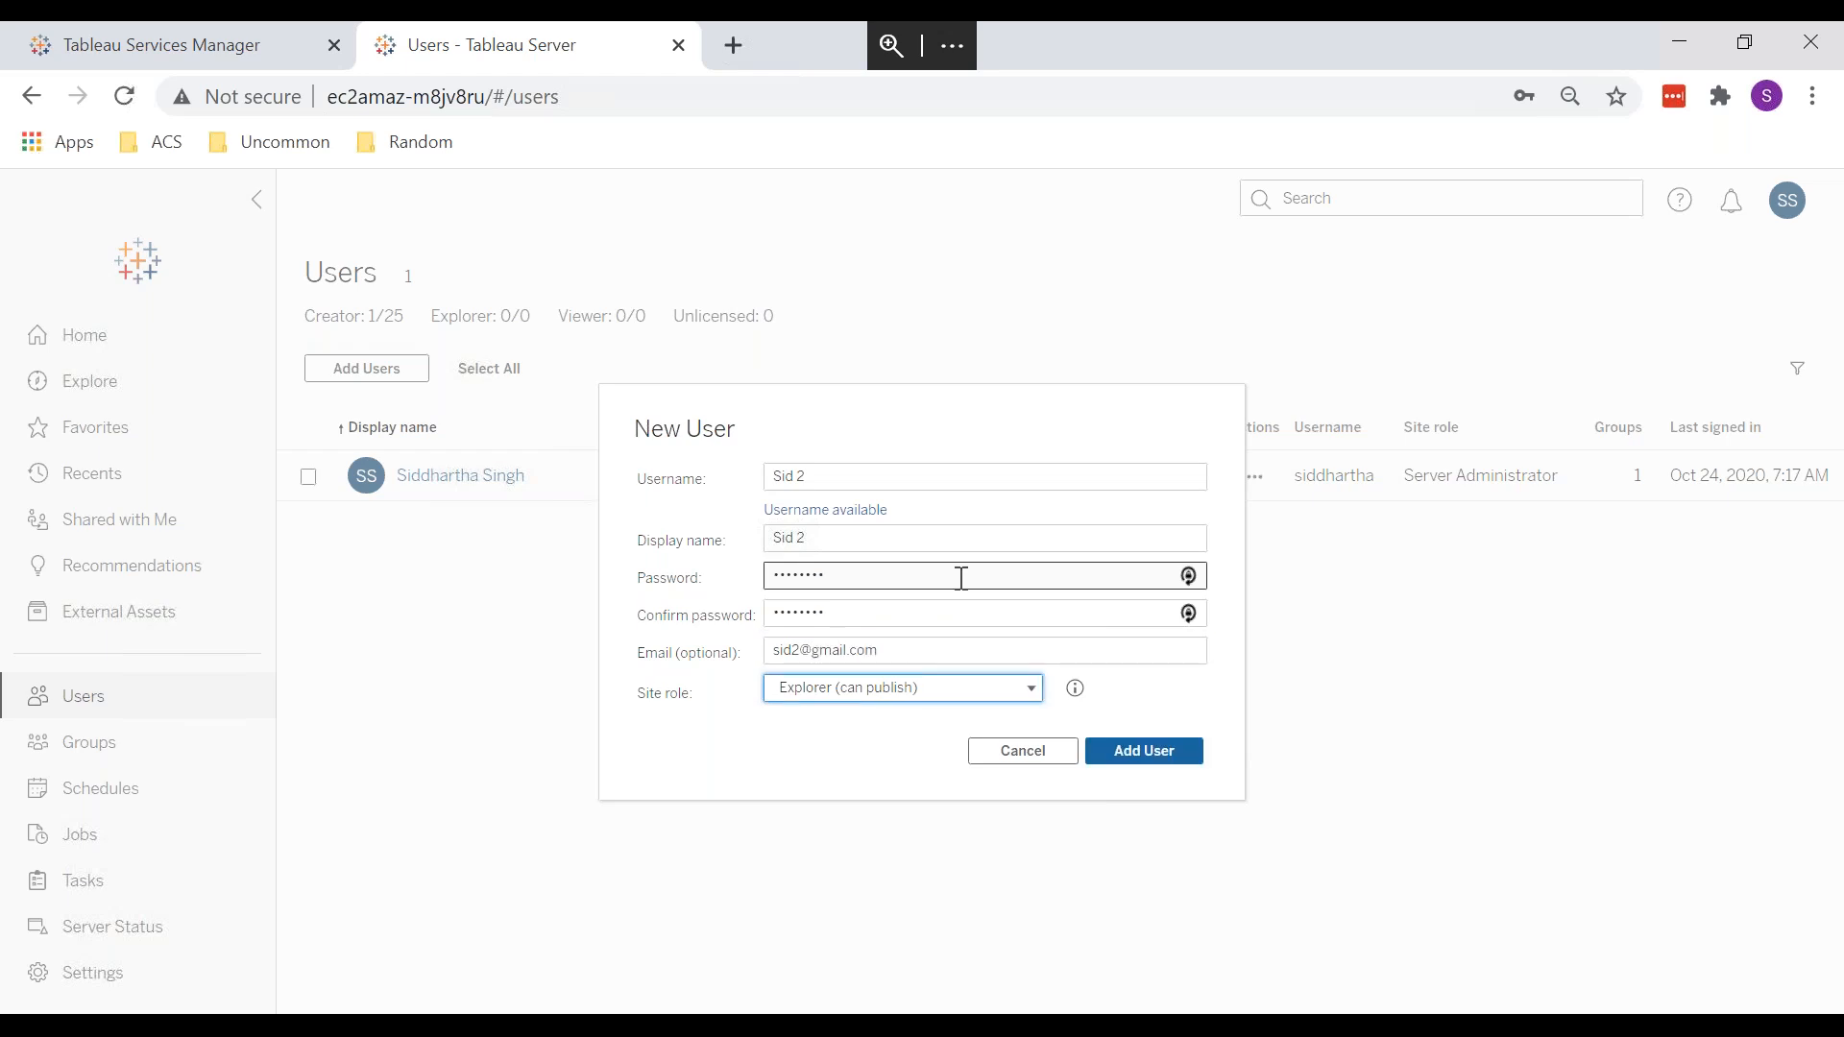
left_click(984, 694)
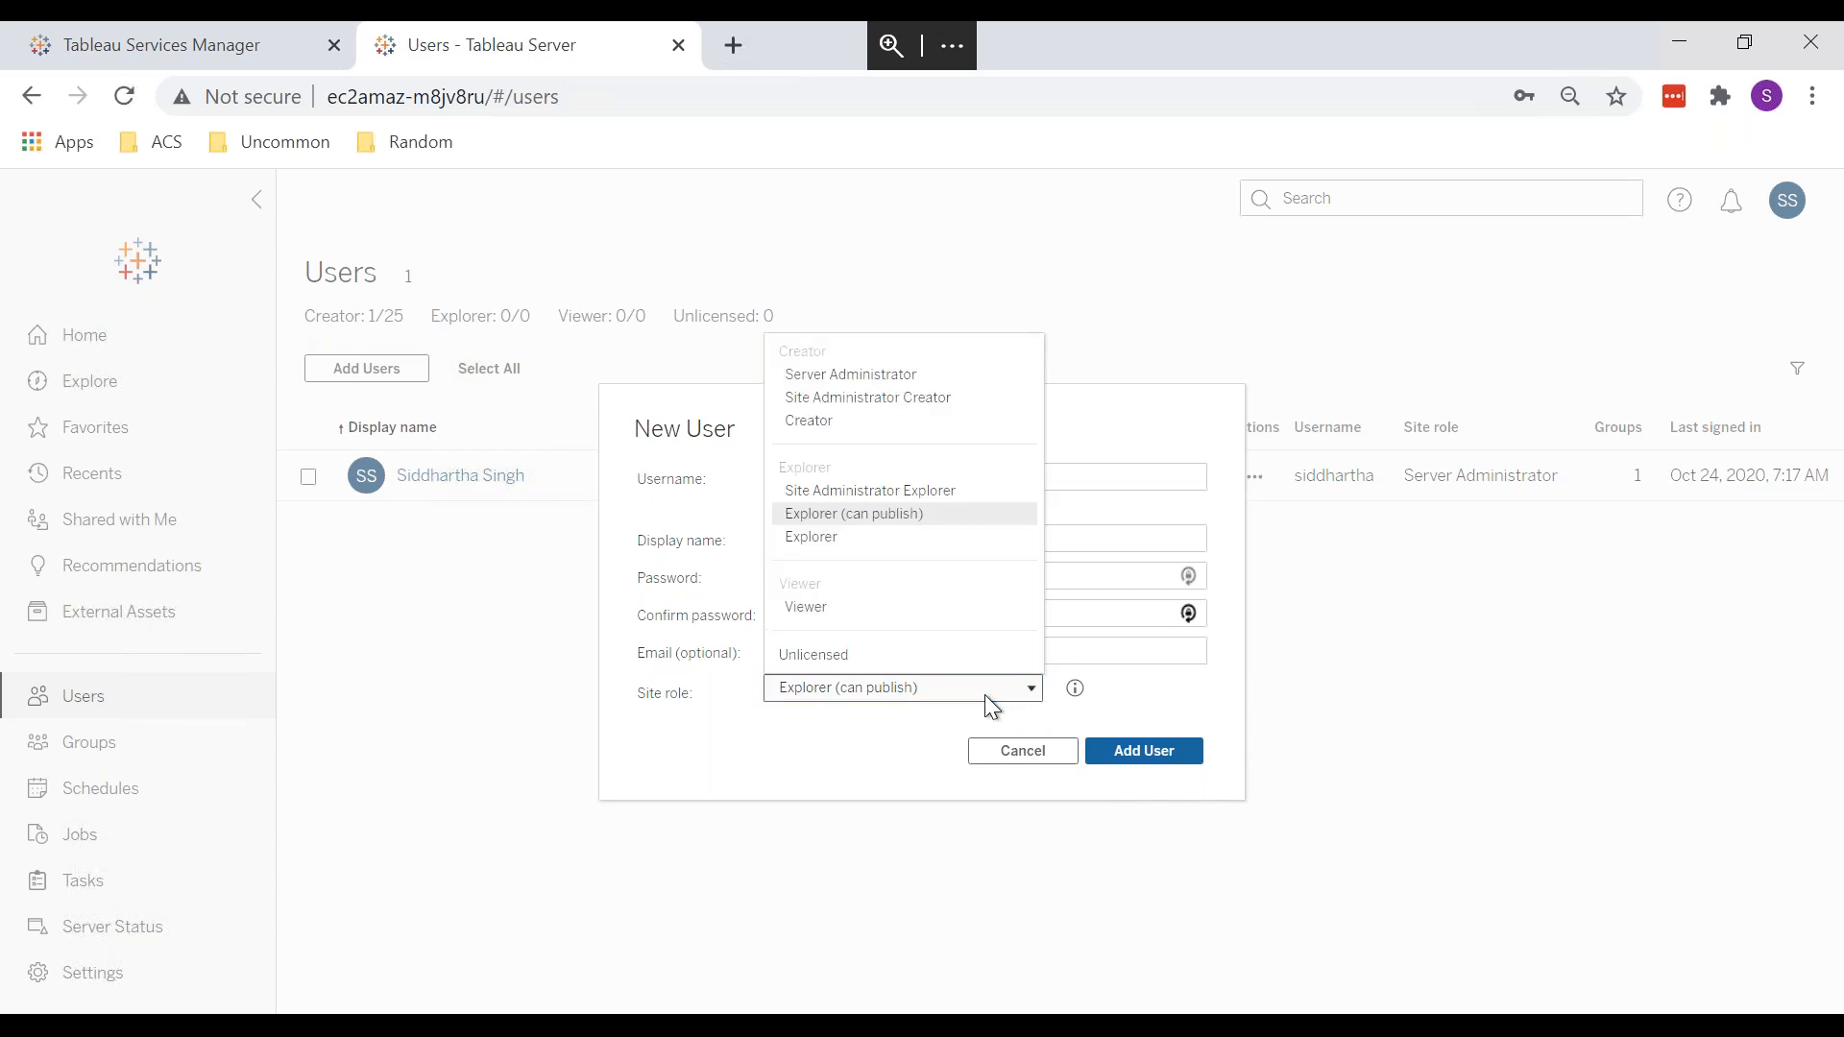
left_click(954, 686)
left_click_drag(882, 647, 562, 624)
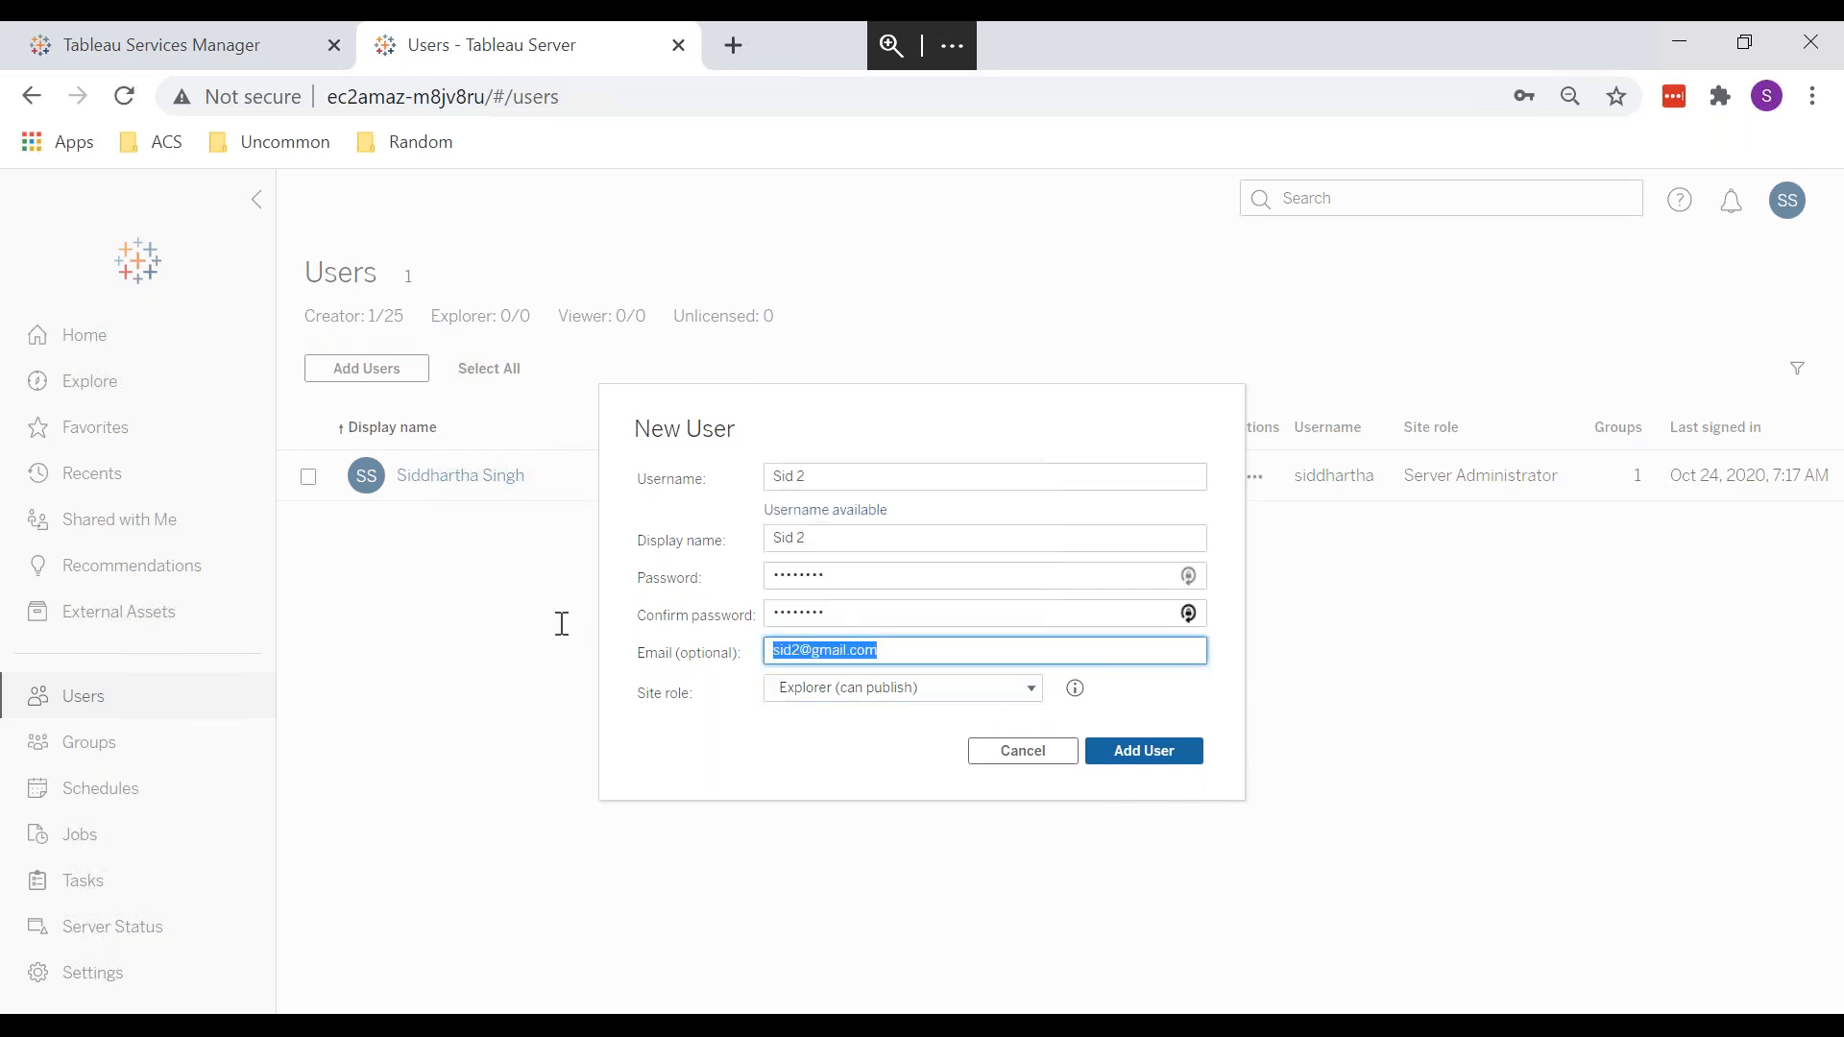
key("BackSpace")
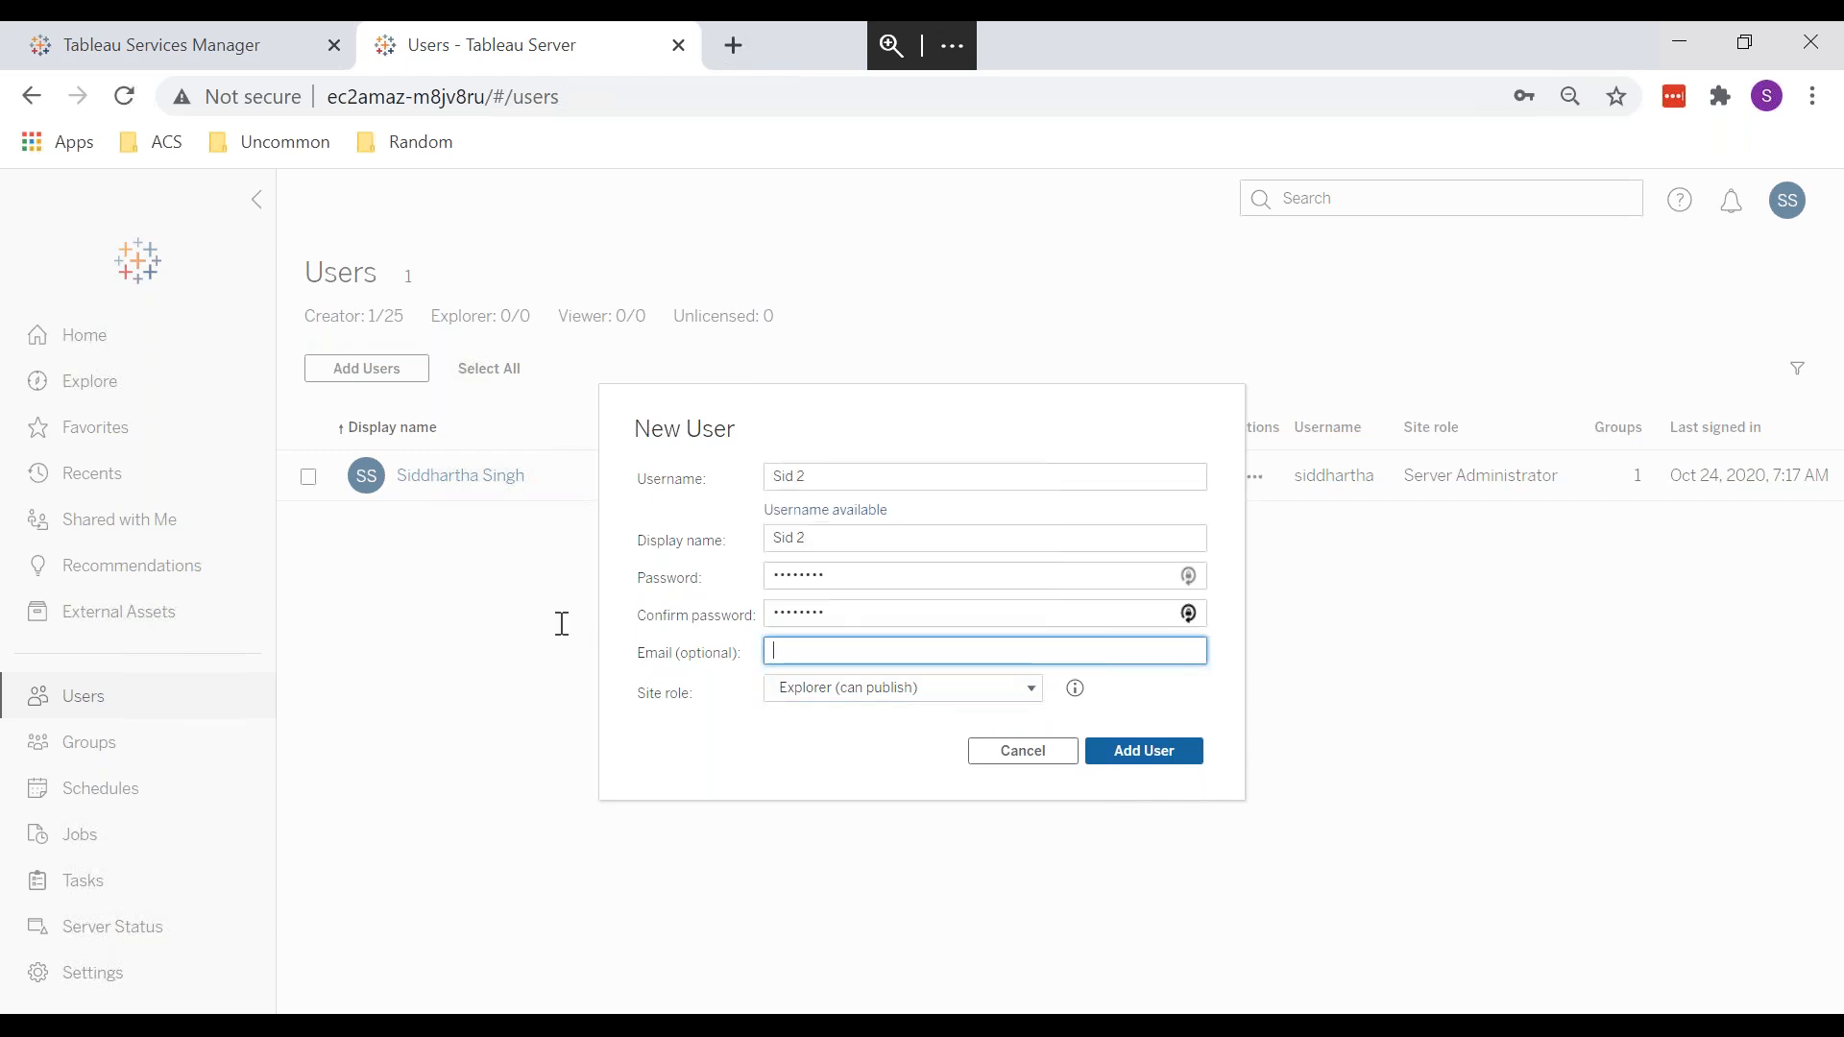
left_click(1126, 763)
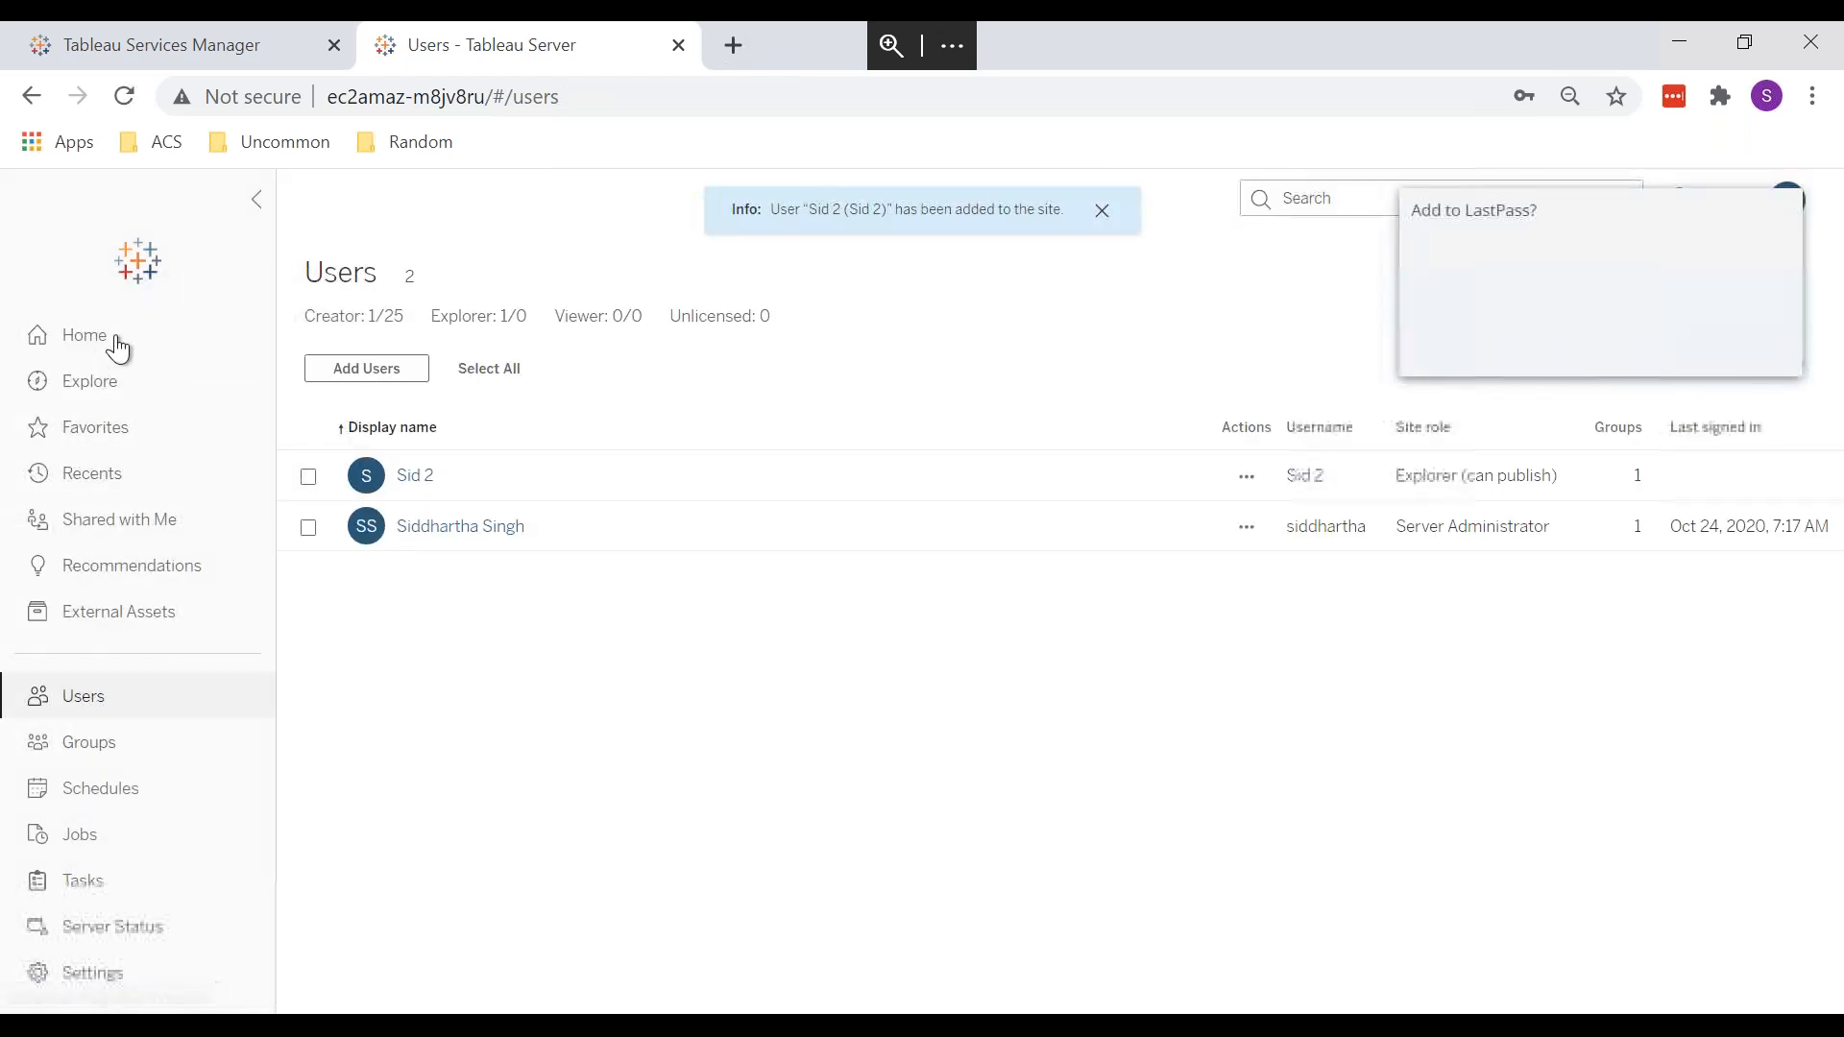
Step: From Explore, open Share for the Training project and add the newly created user as recipient
left_click(115, 386)
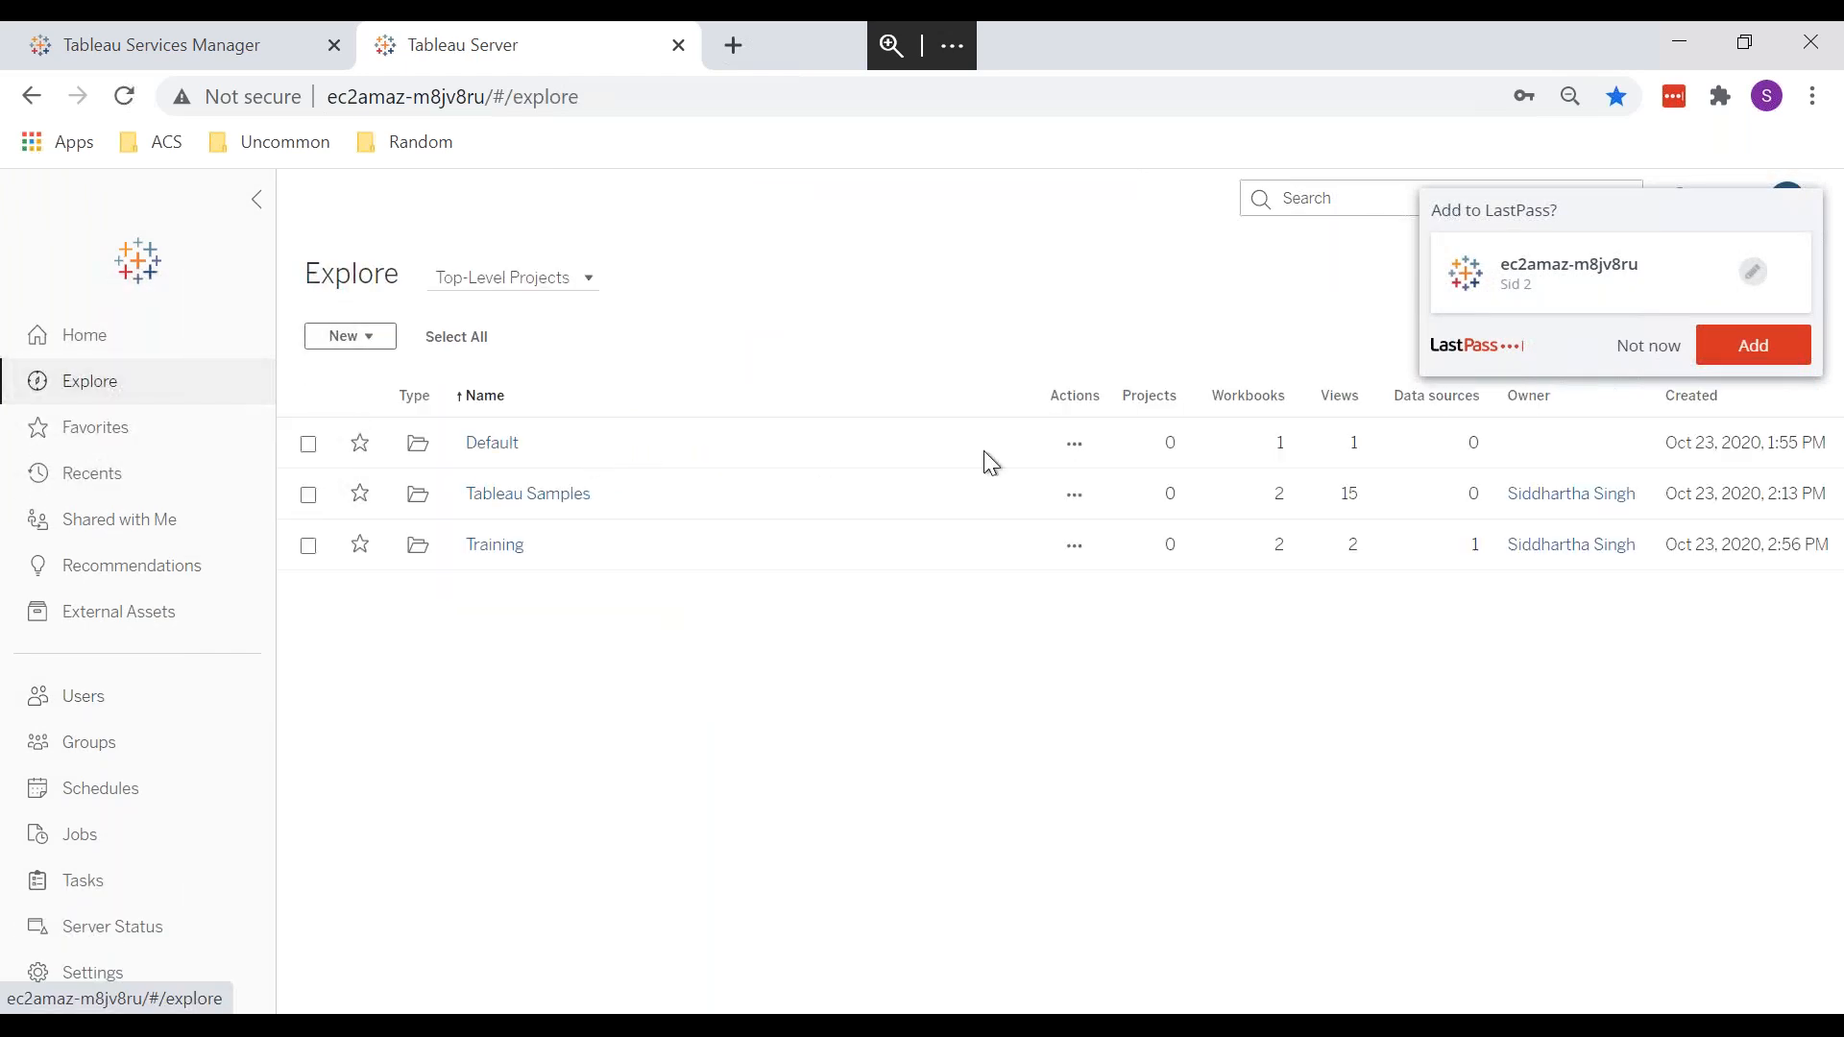
left_click(1079, 546)
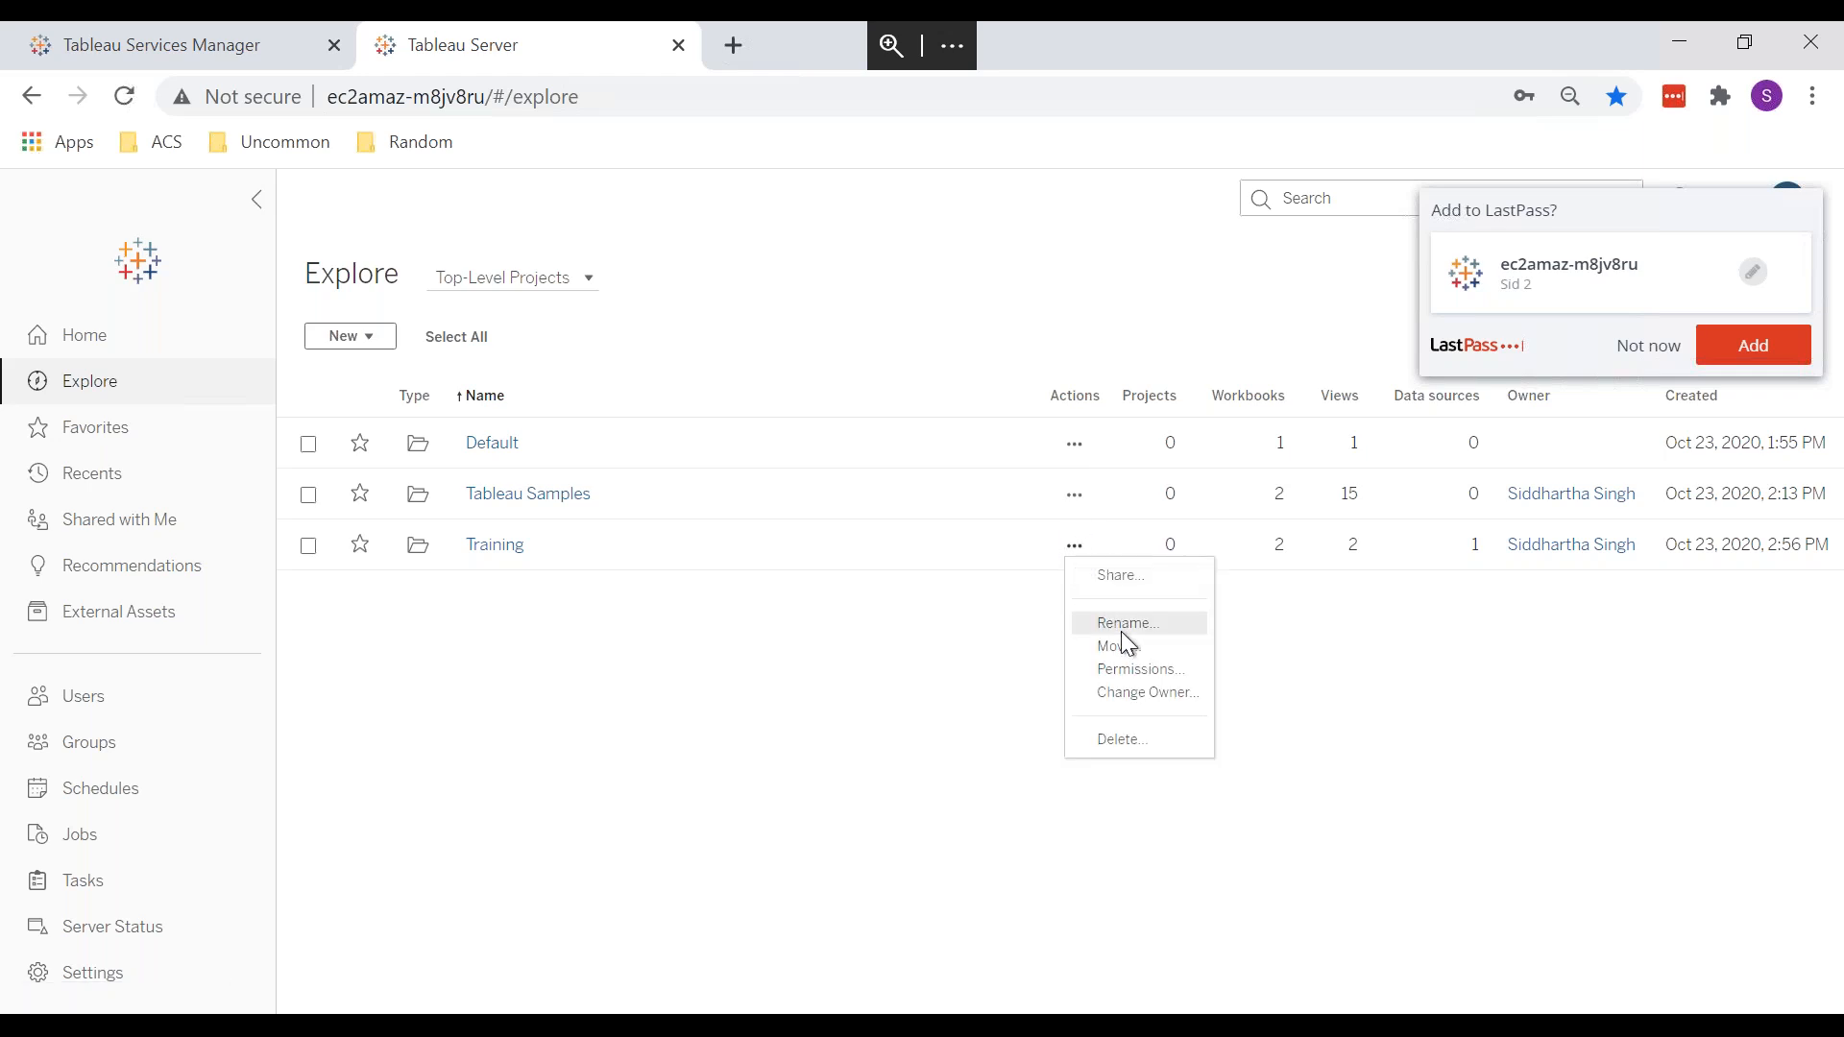
left_click(1121, 577)
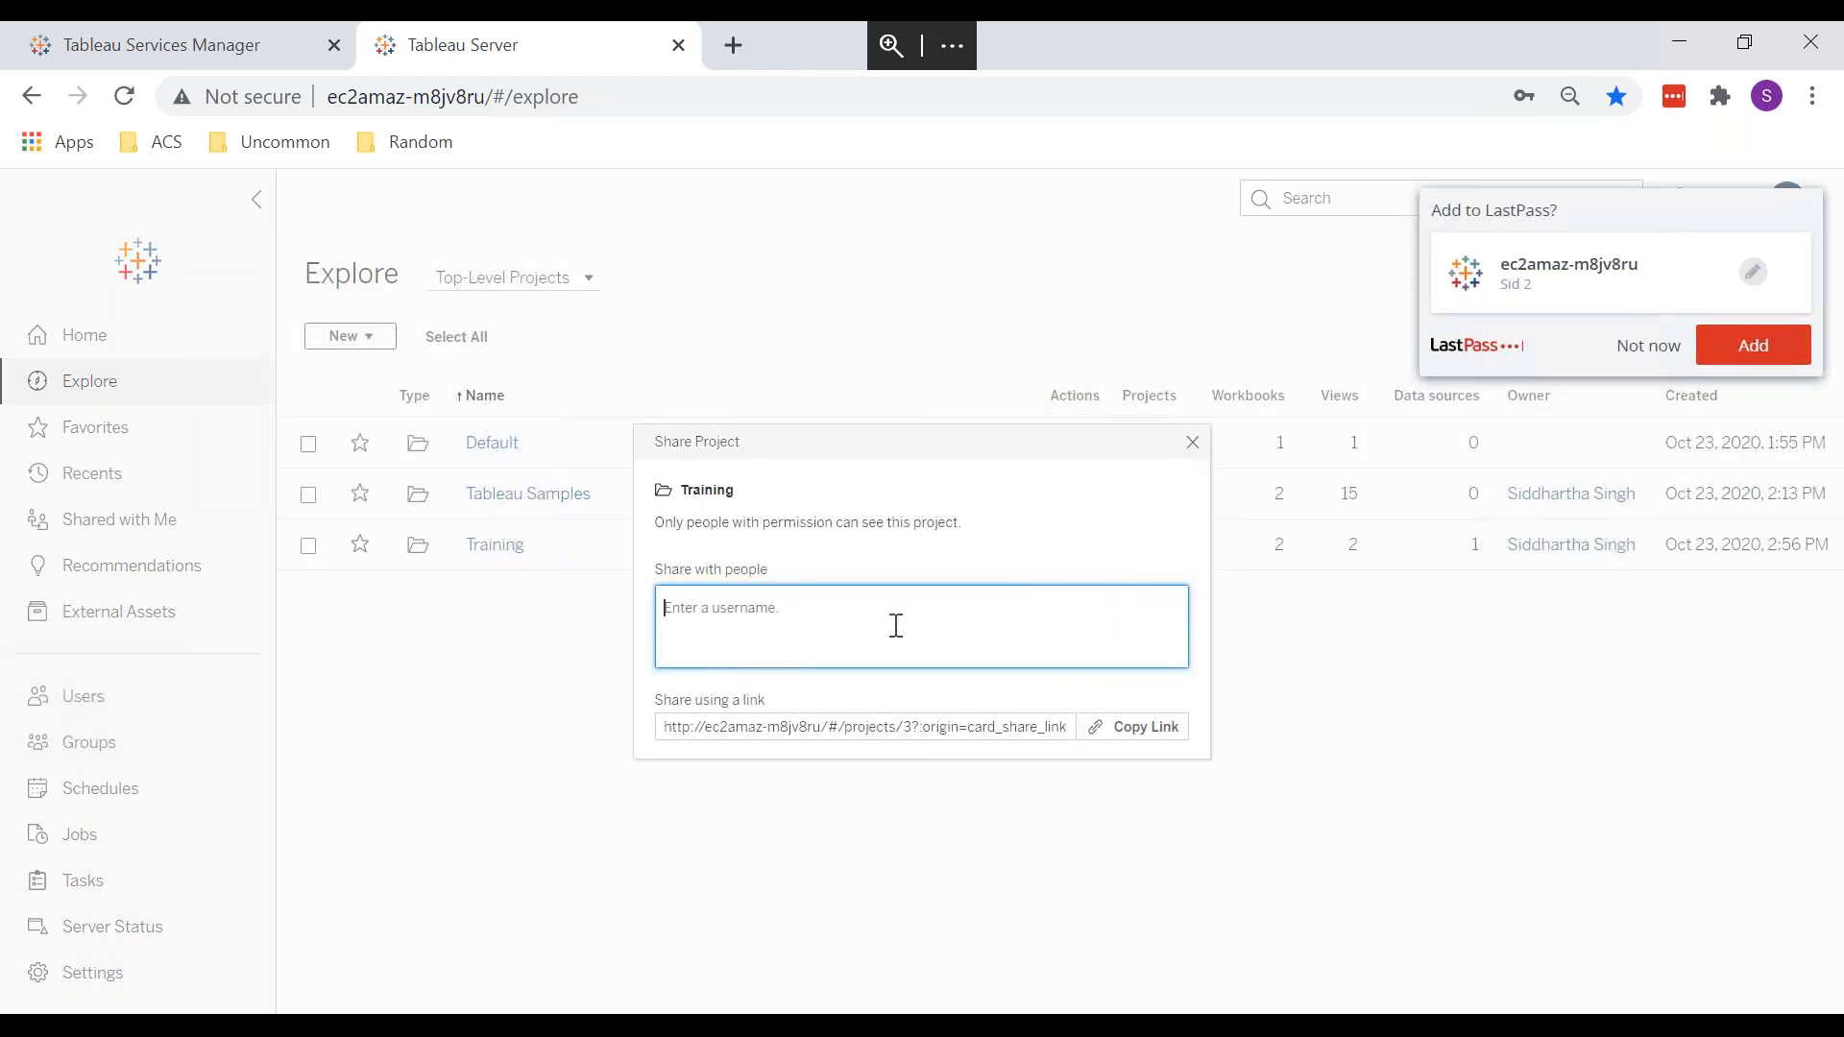
type("sid")
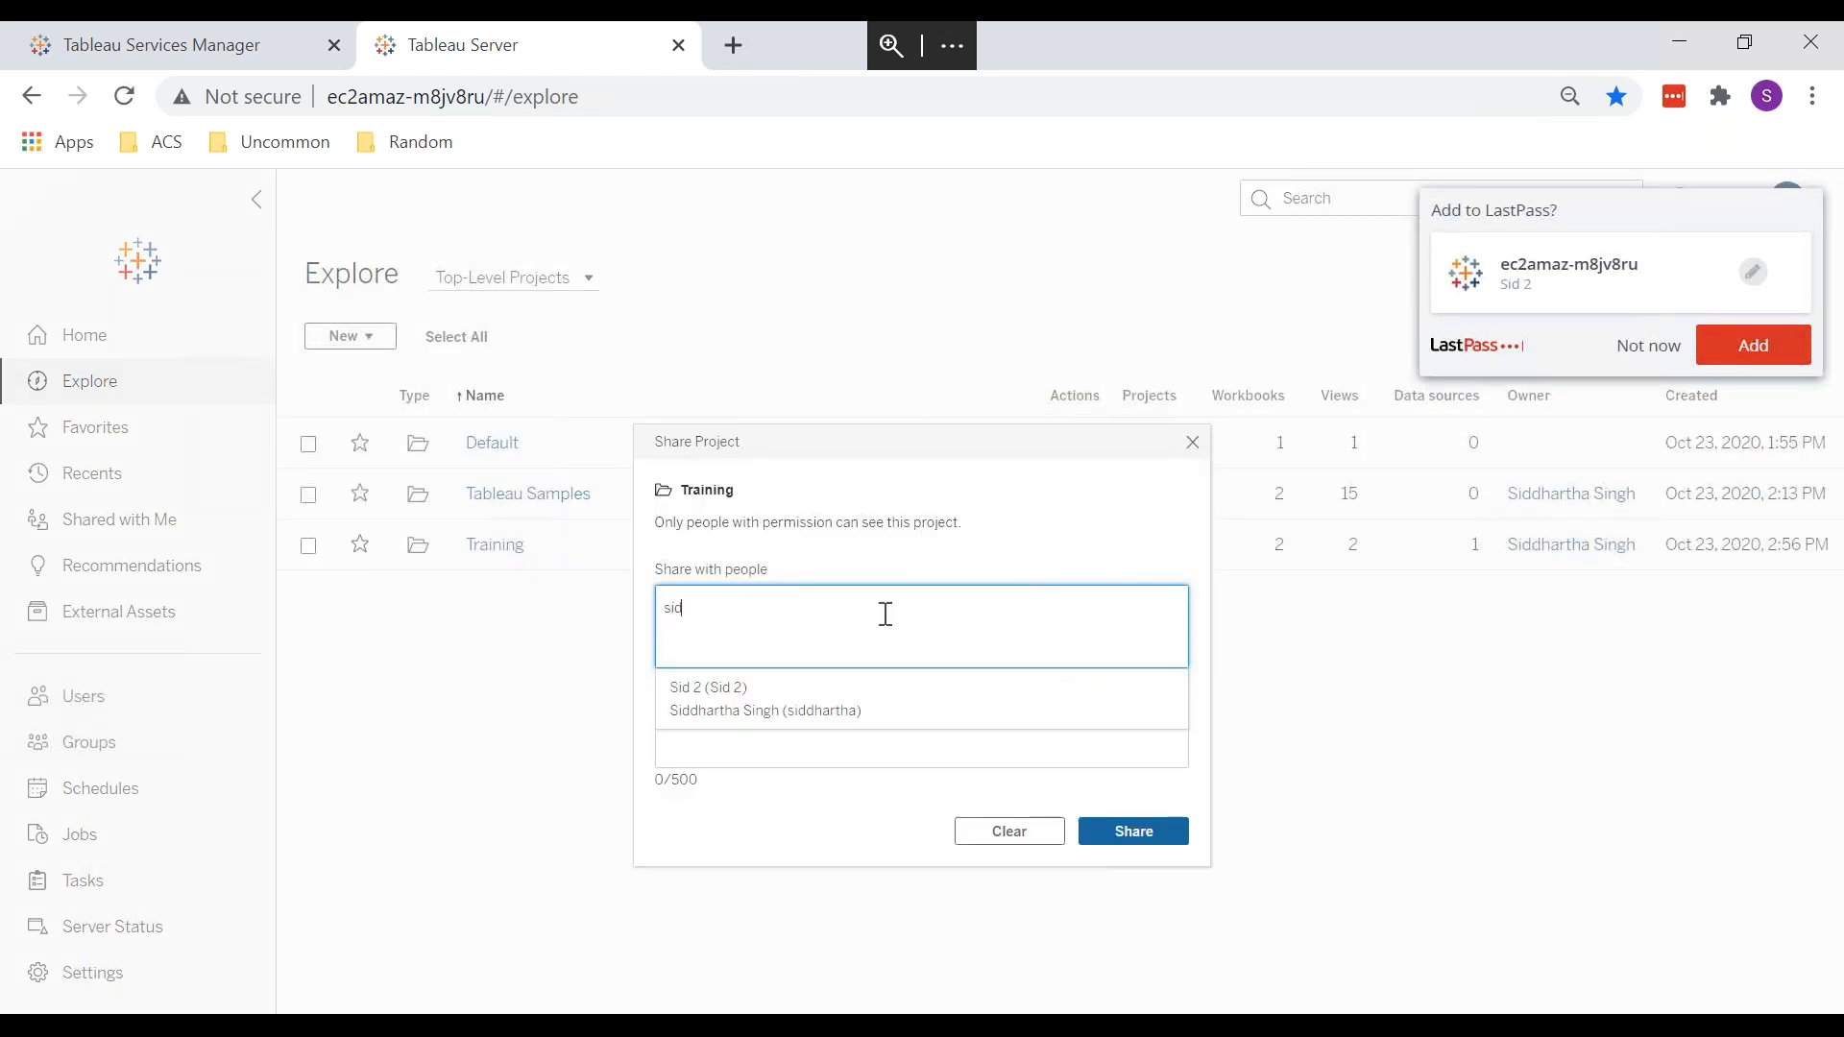
left_click(833, 683)
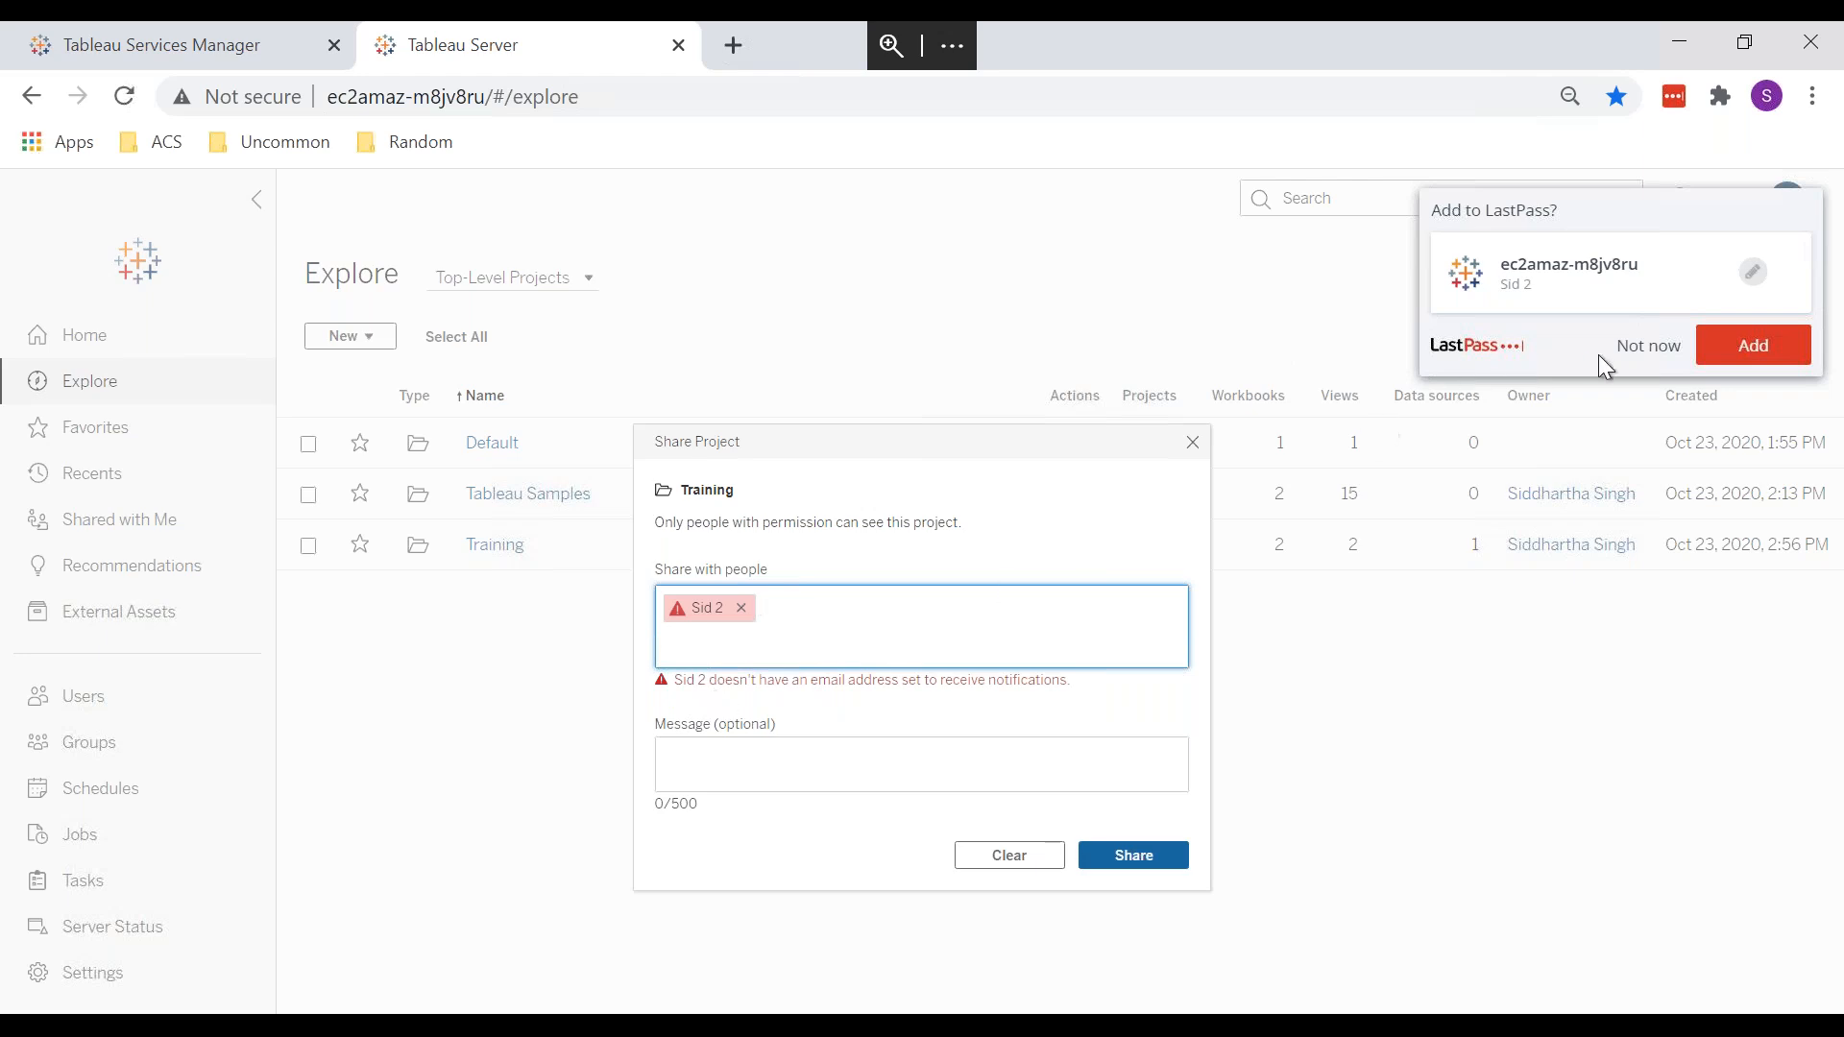
left_click(1646, 354)
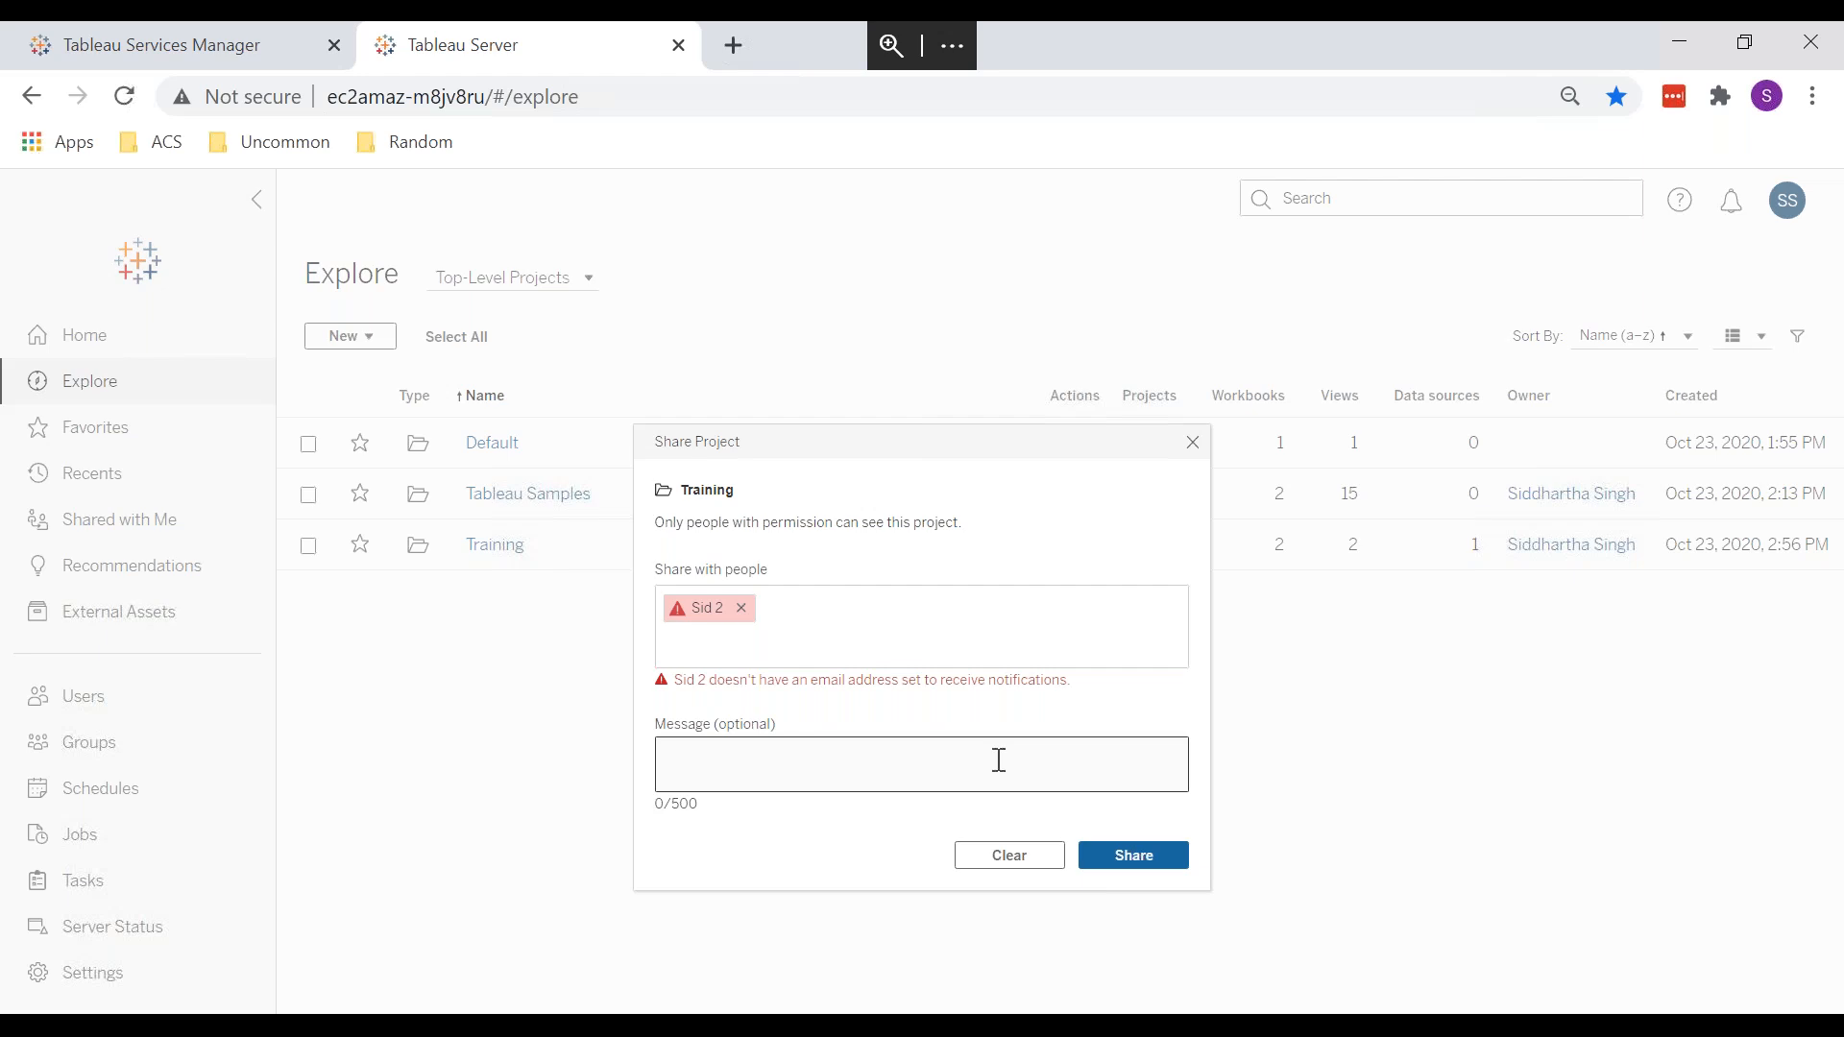
Step: Close the share dialog without sharing and open the Training project's permissions
left_click(1192, 443)
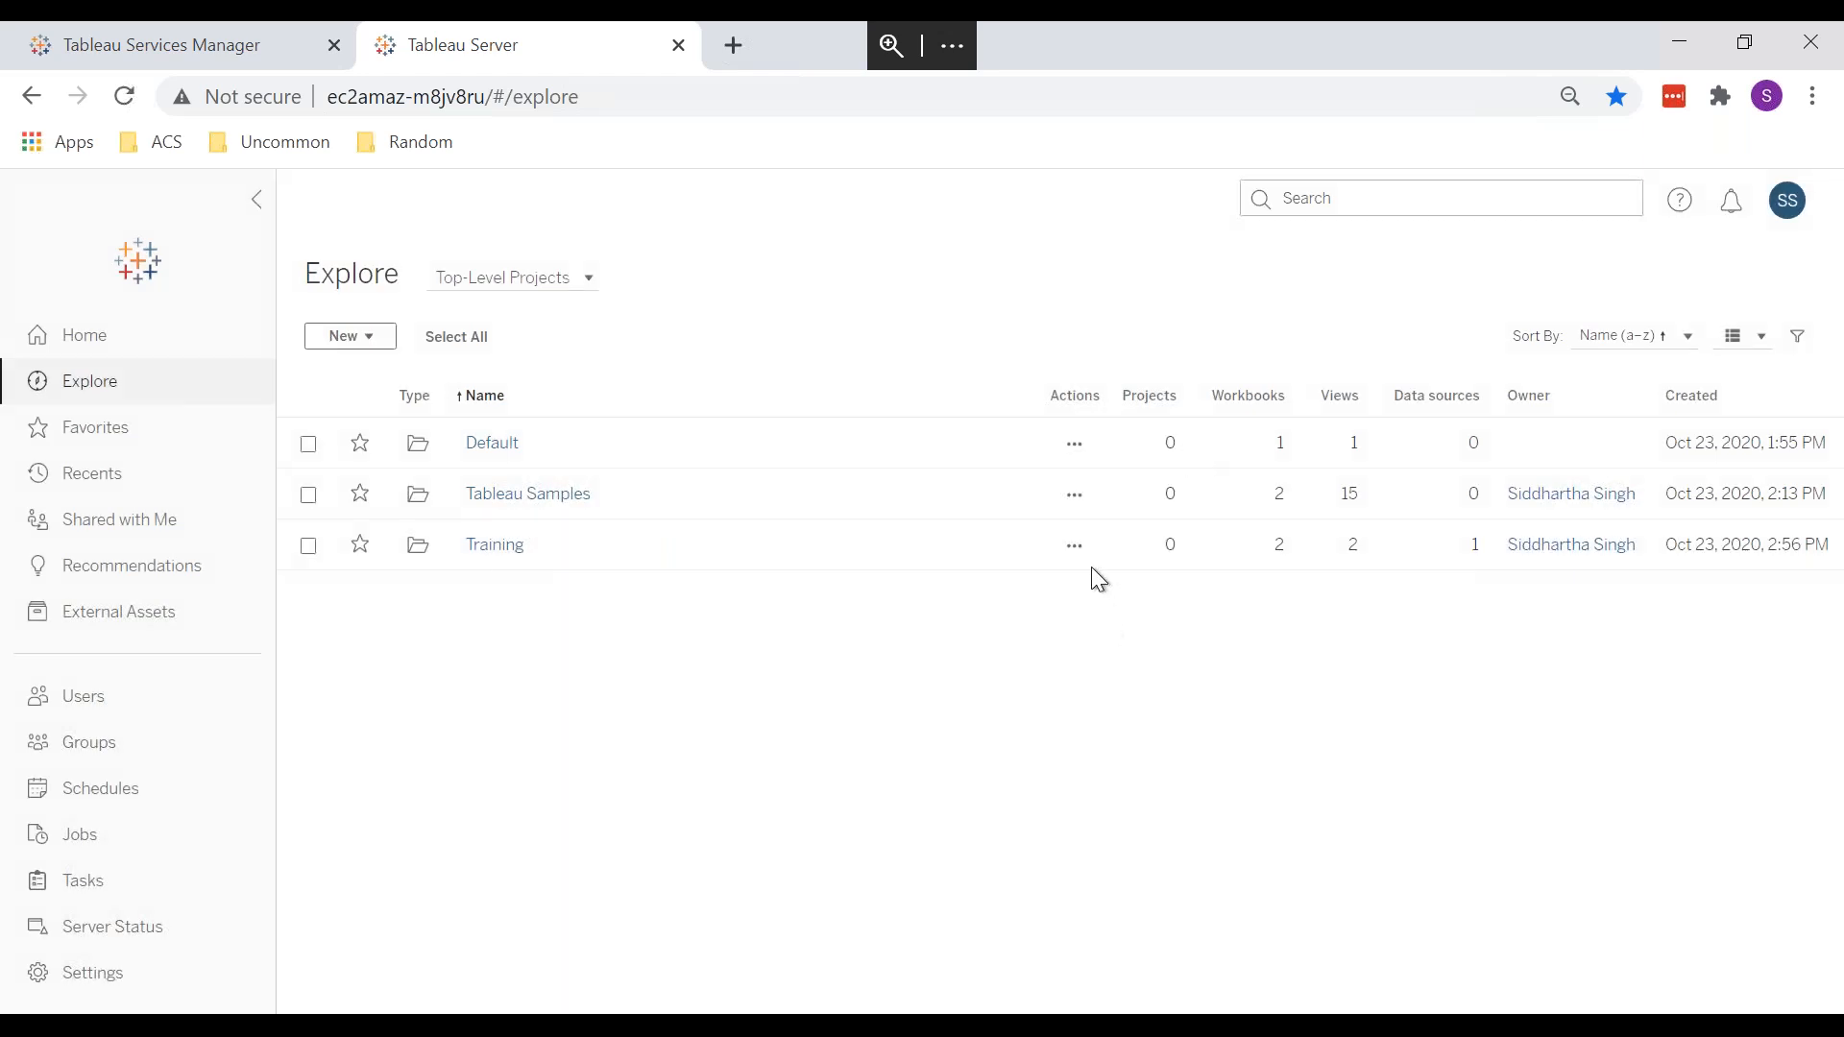
left_click(1075, 546)
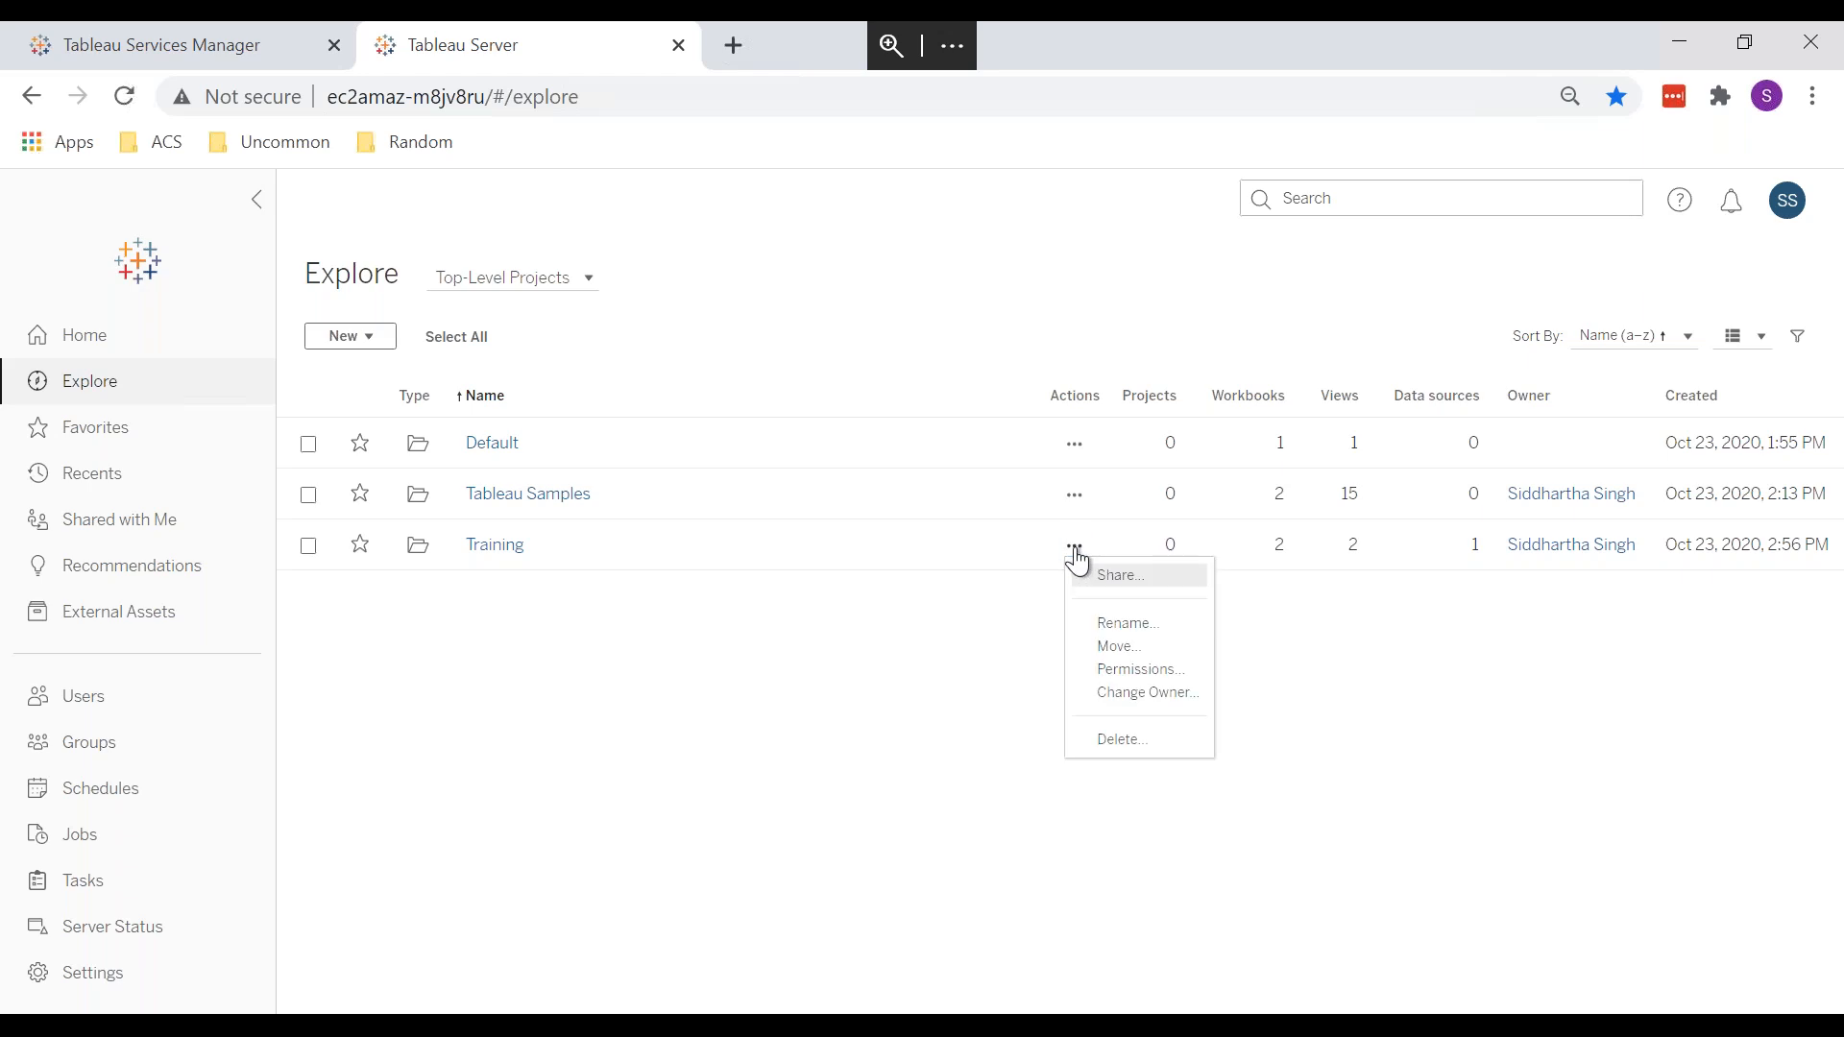
left_click(1137, 672)
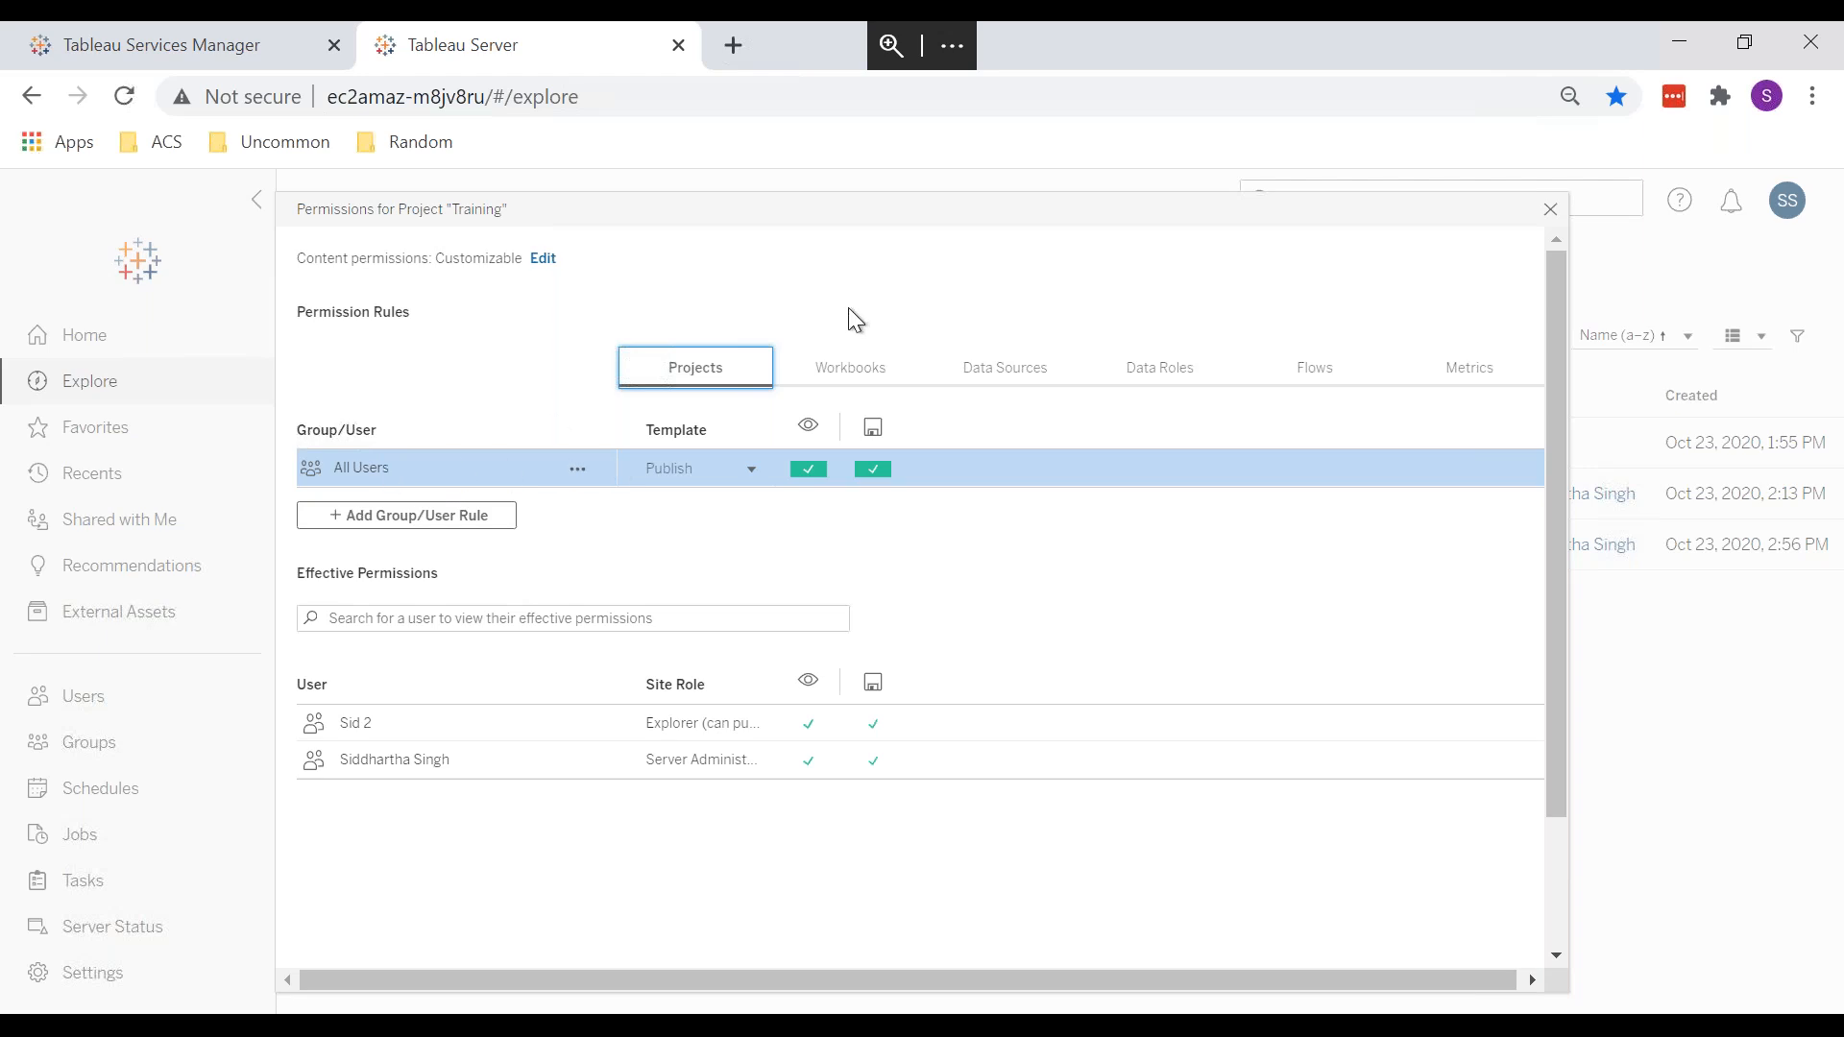
Step: Clear the All Users rule's View and Save capabilities, leaving template None, and save
left_click(711, 207)
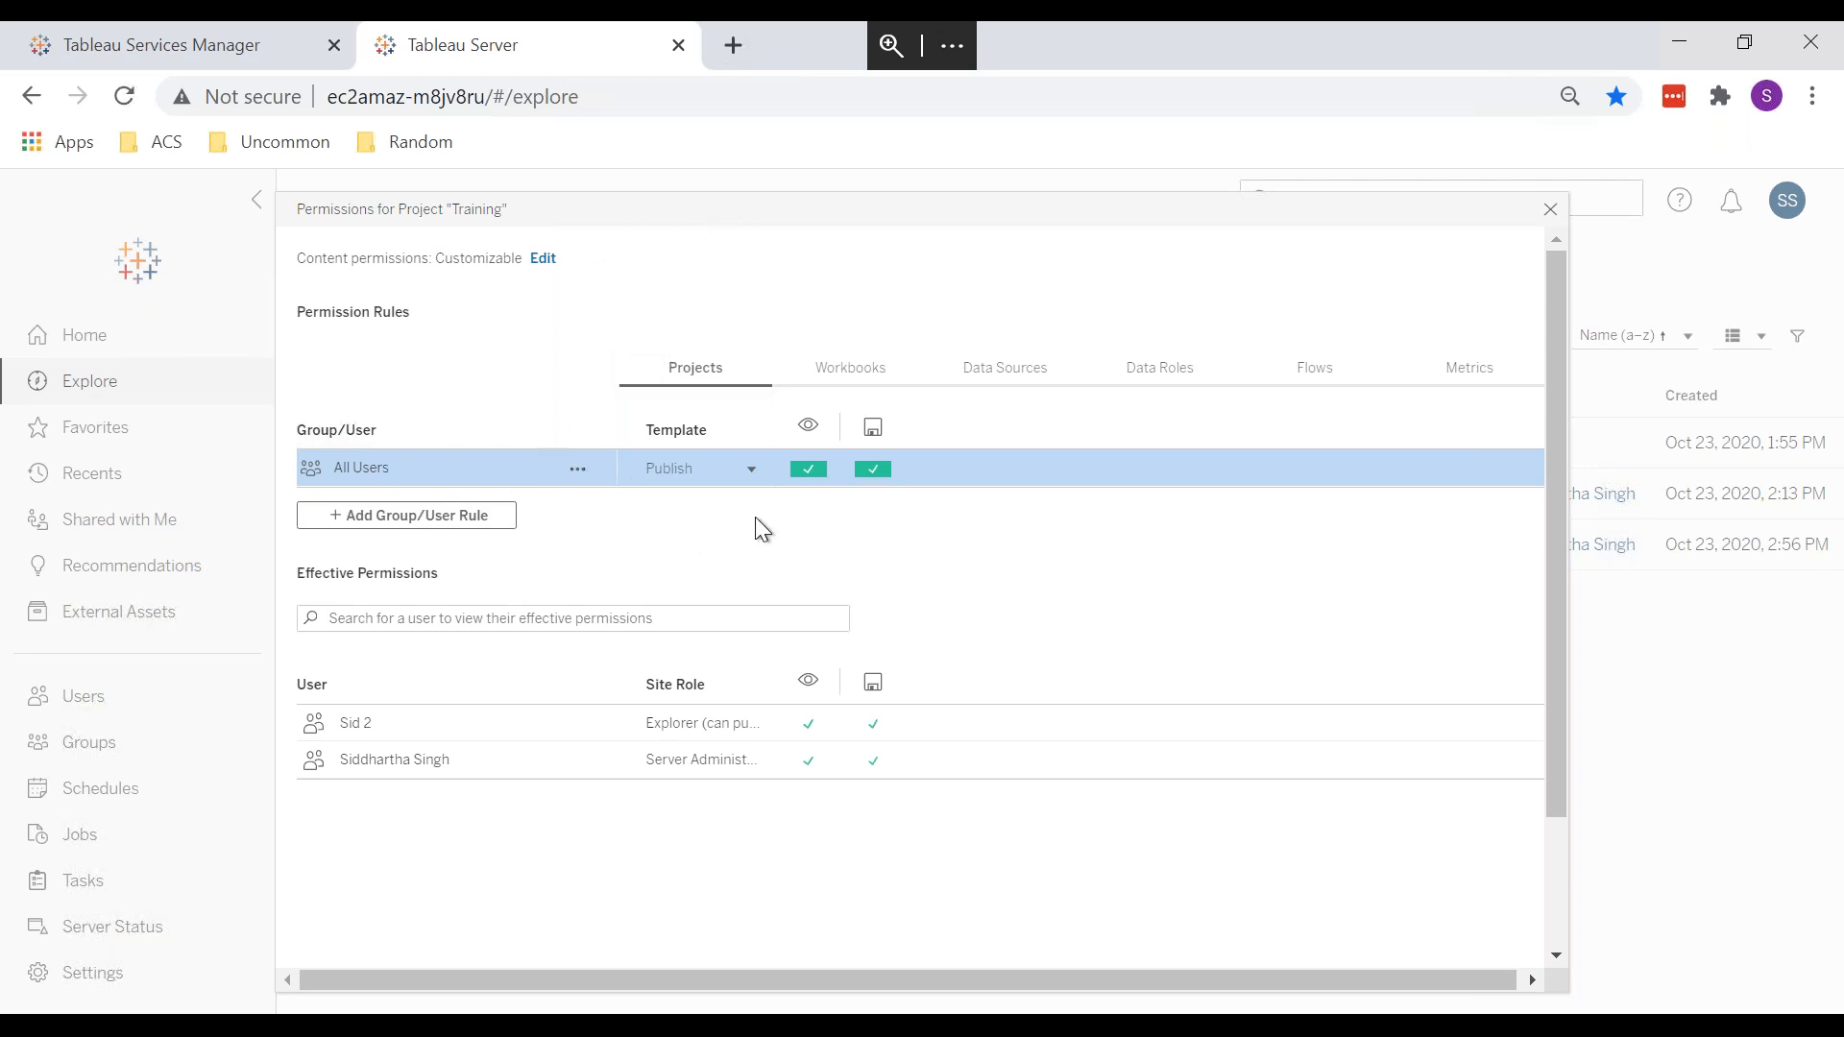
left_click(808, 474)
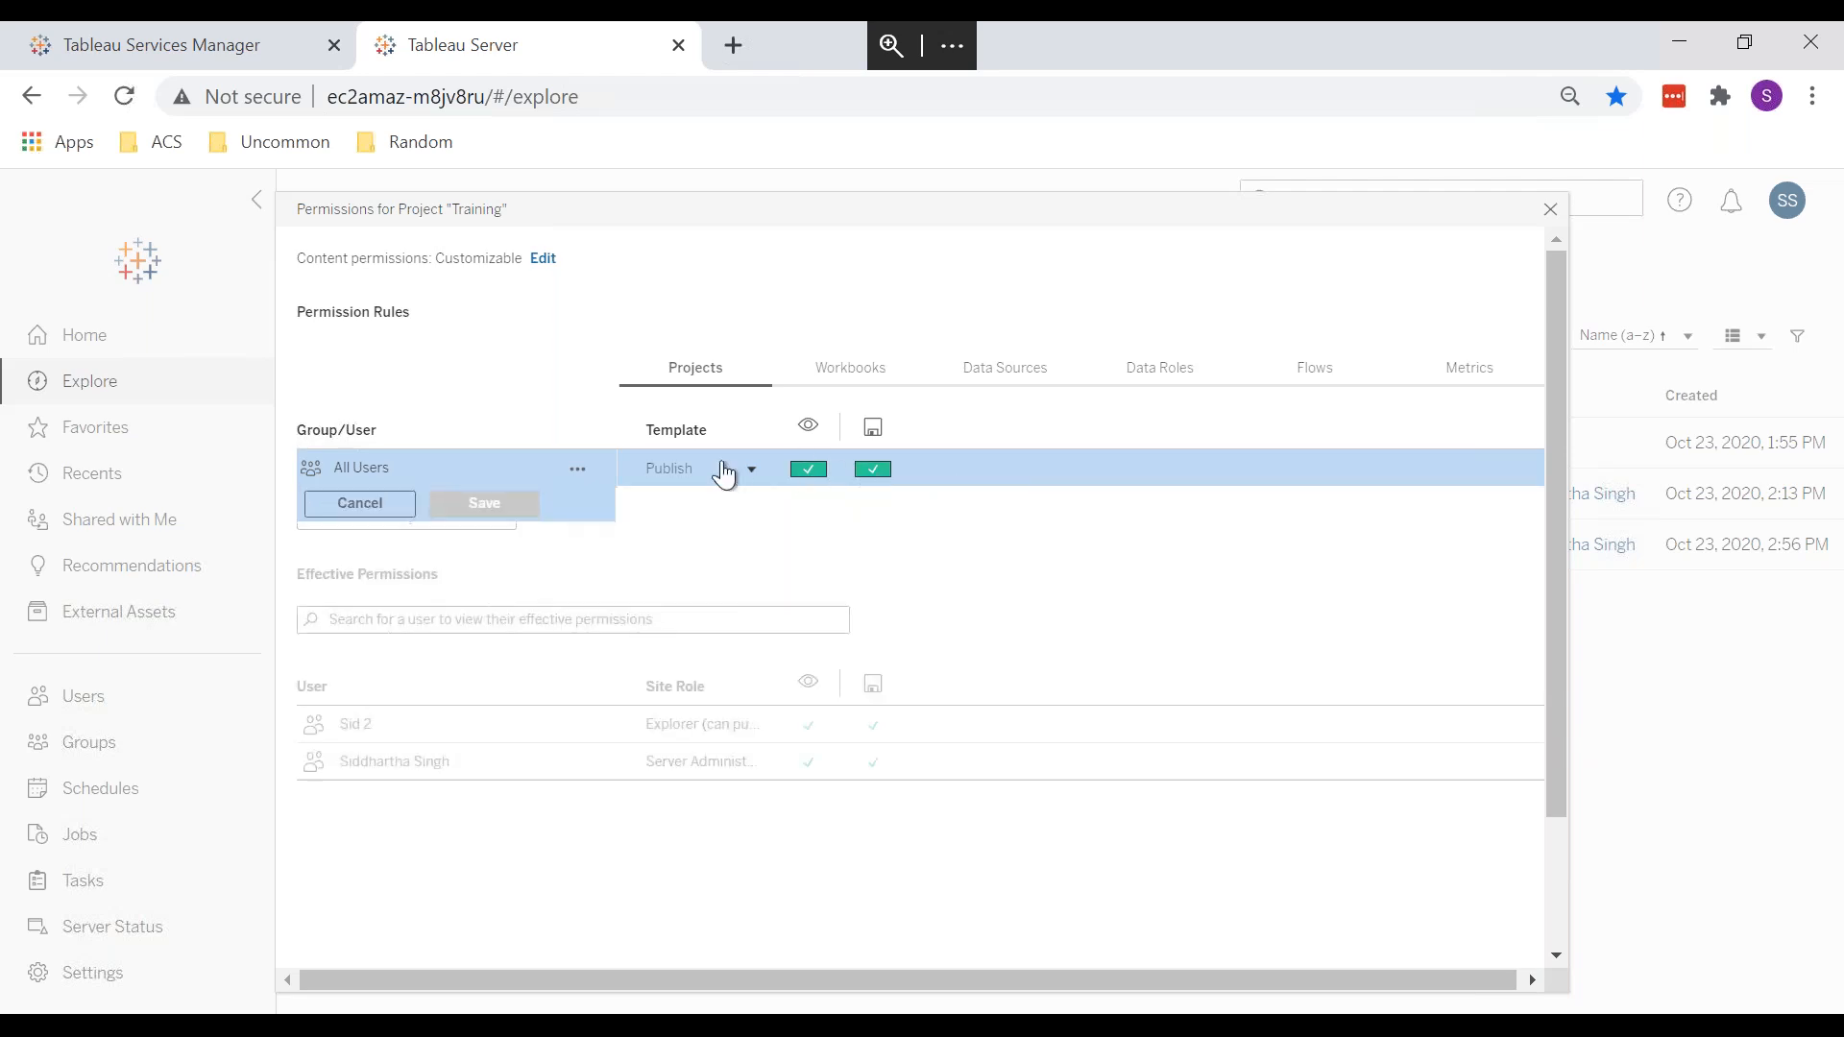
left_click(810, 472)
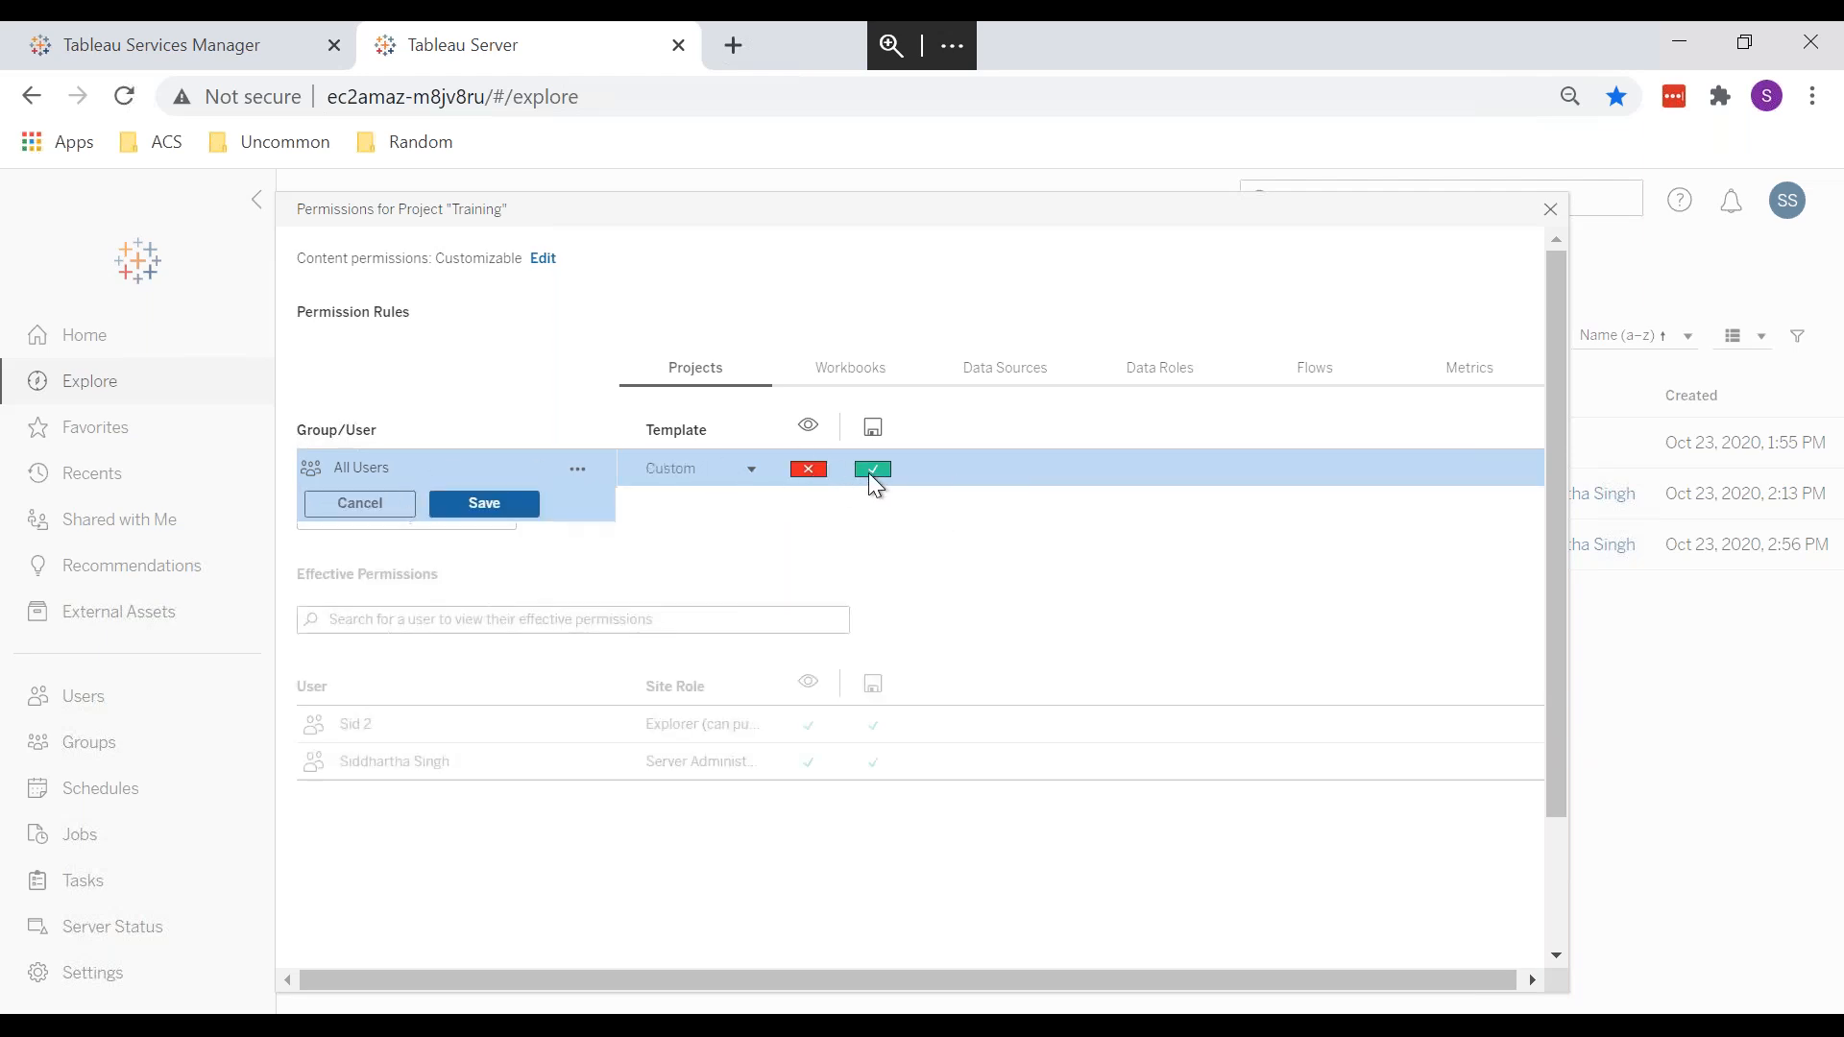
left_click(874, 471)
left_click(809, 470)
left_click(499, 509)
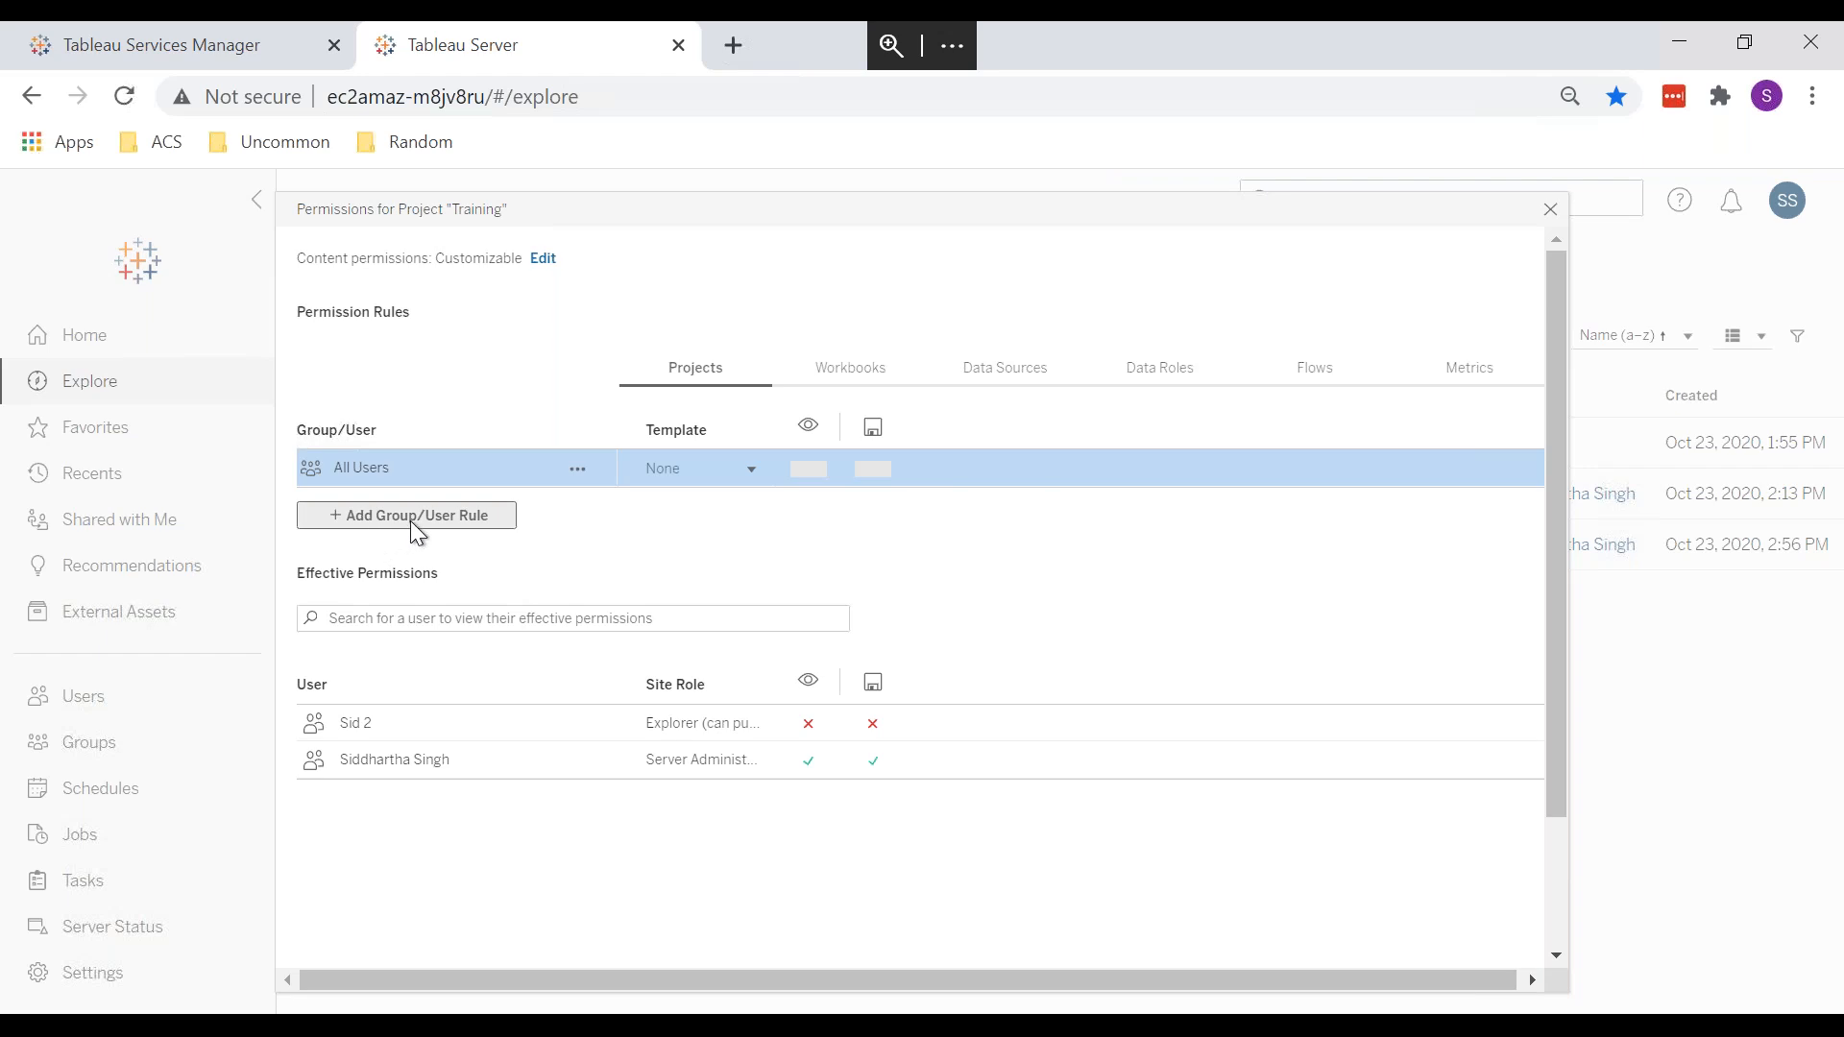
Step: Add a Training permission rule for the new Explorer user with the Publish template and save it
left_click(411, 521)
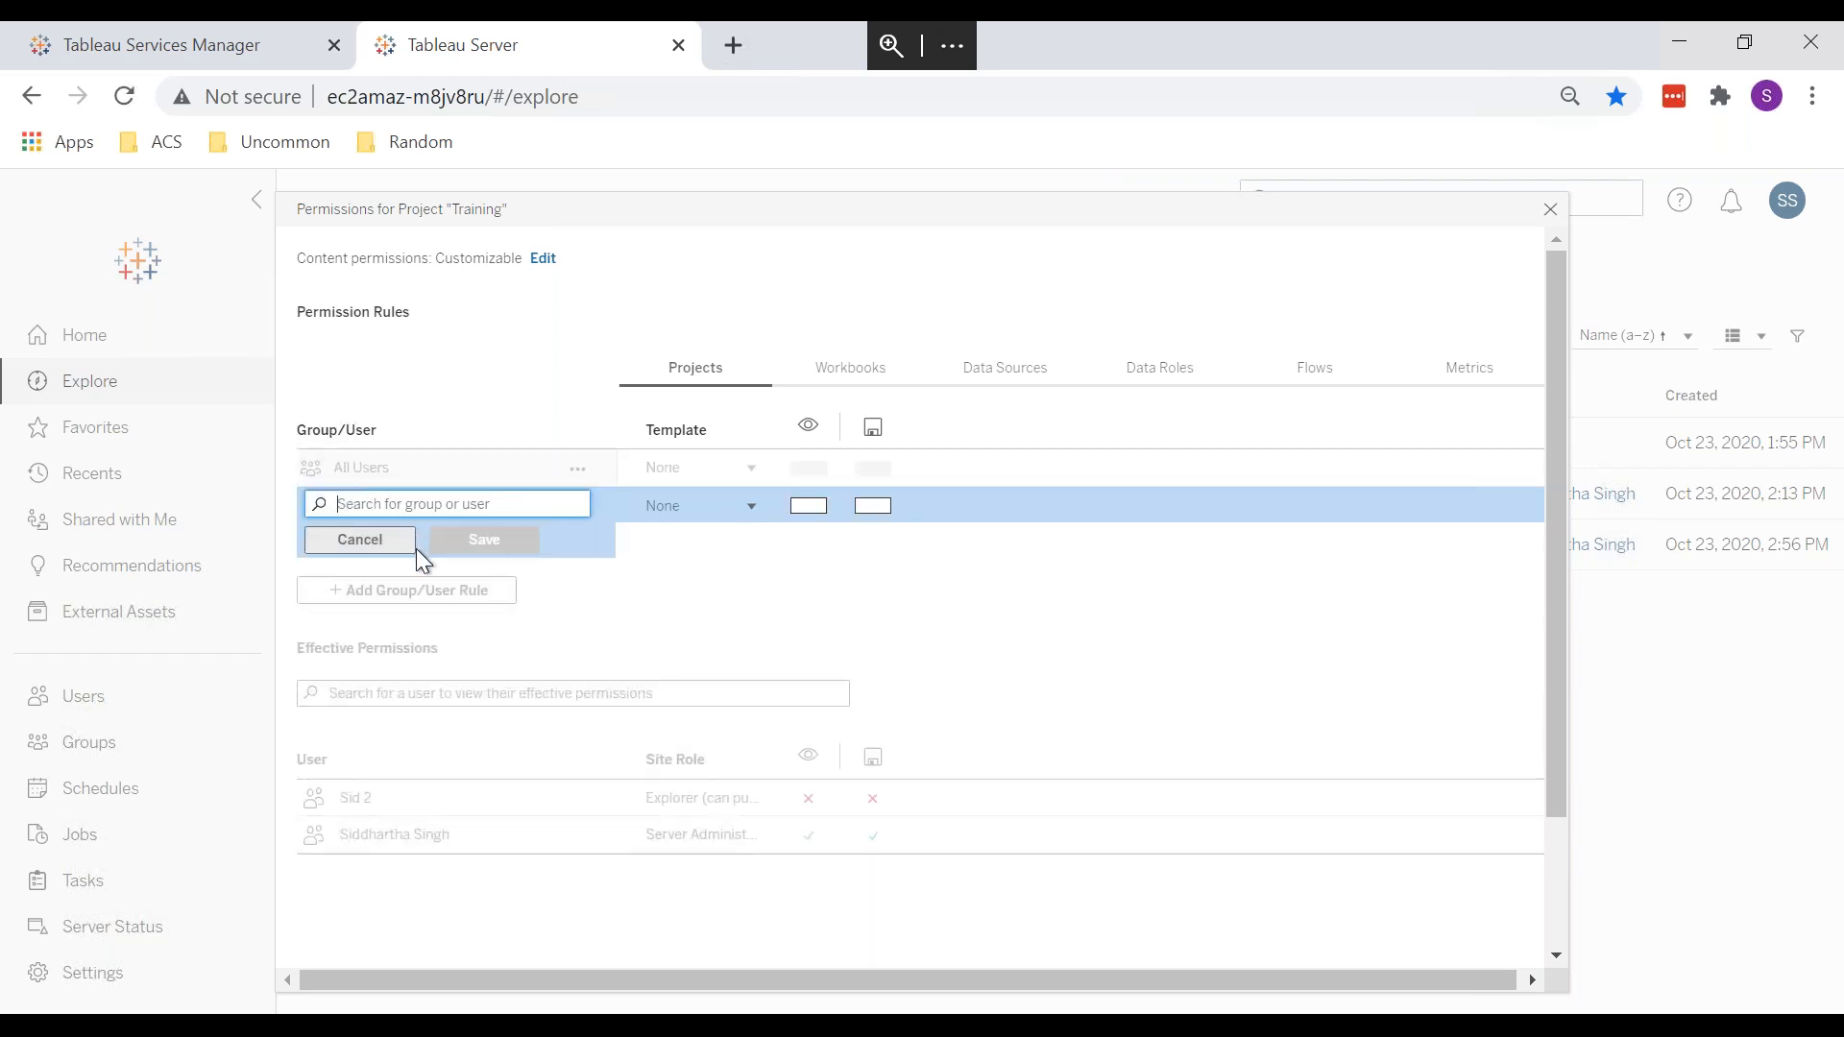
type("sid")
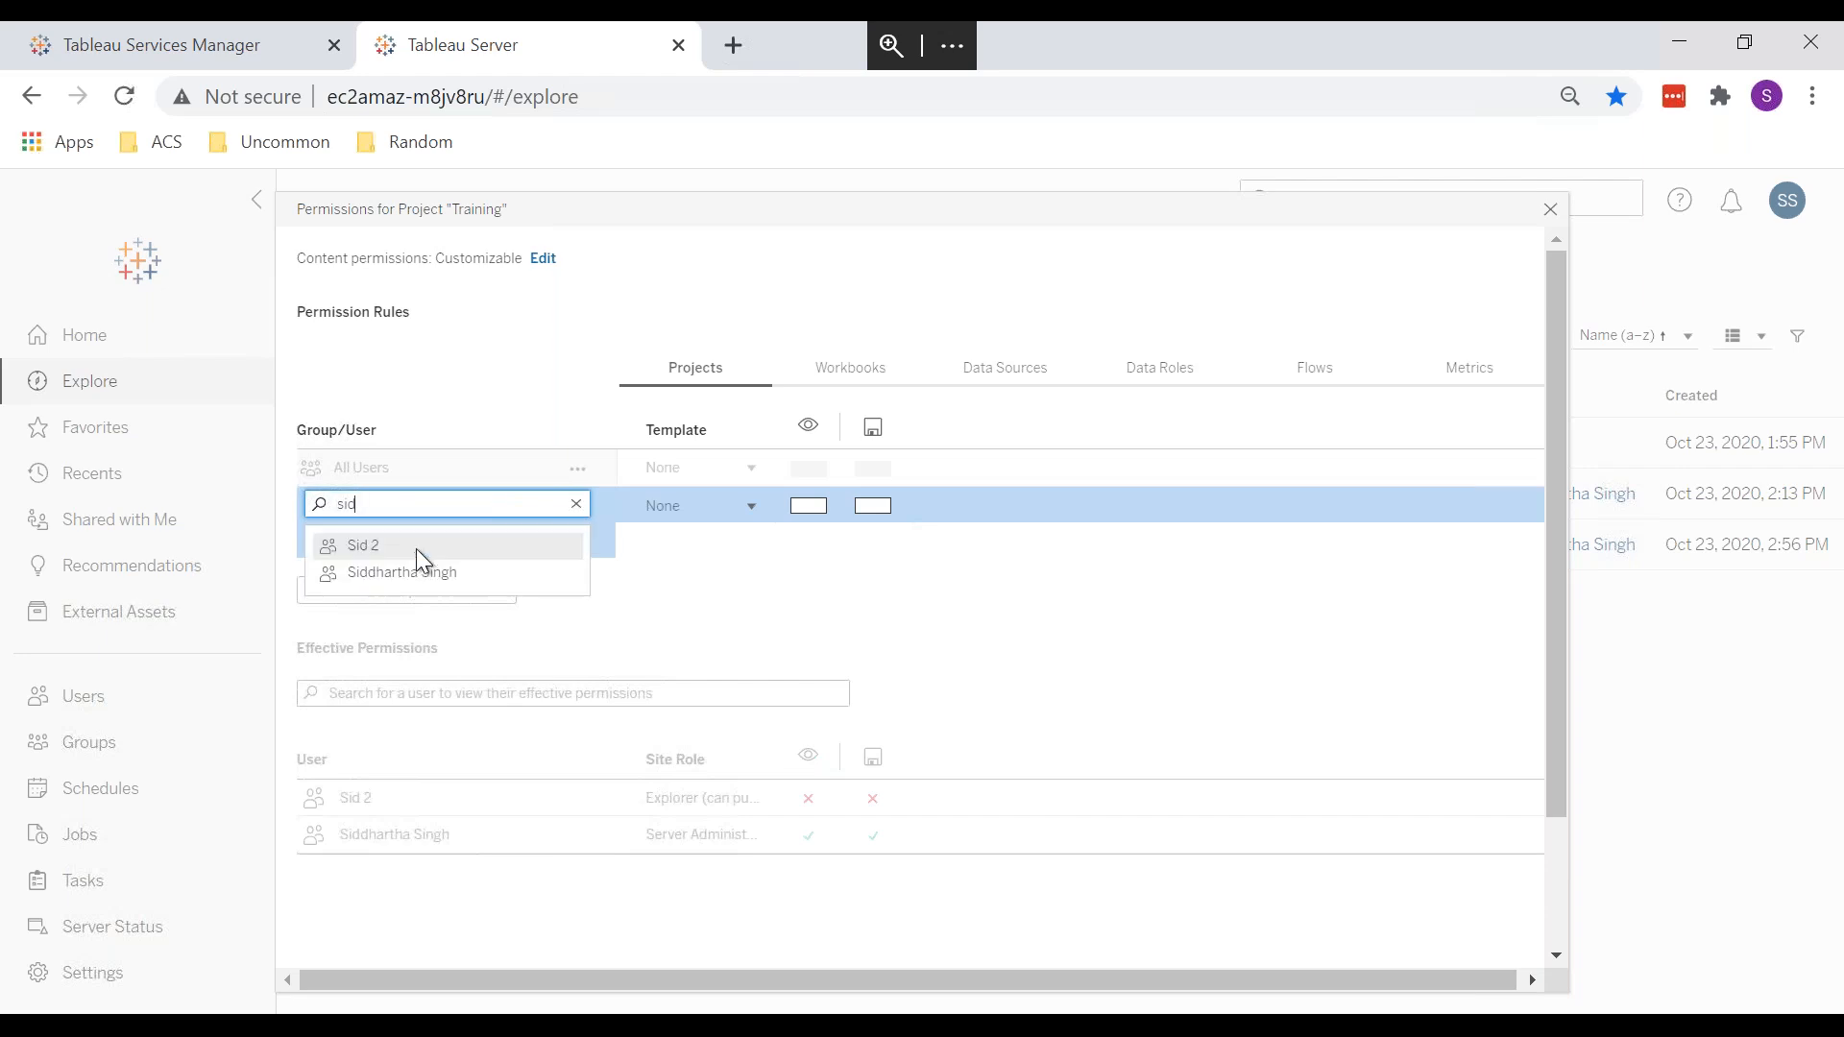
left_click(367, 548)
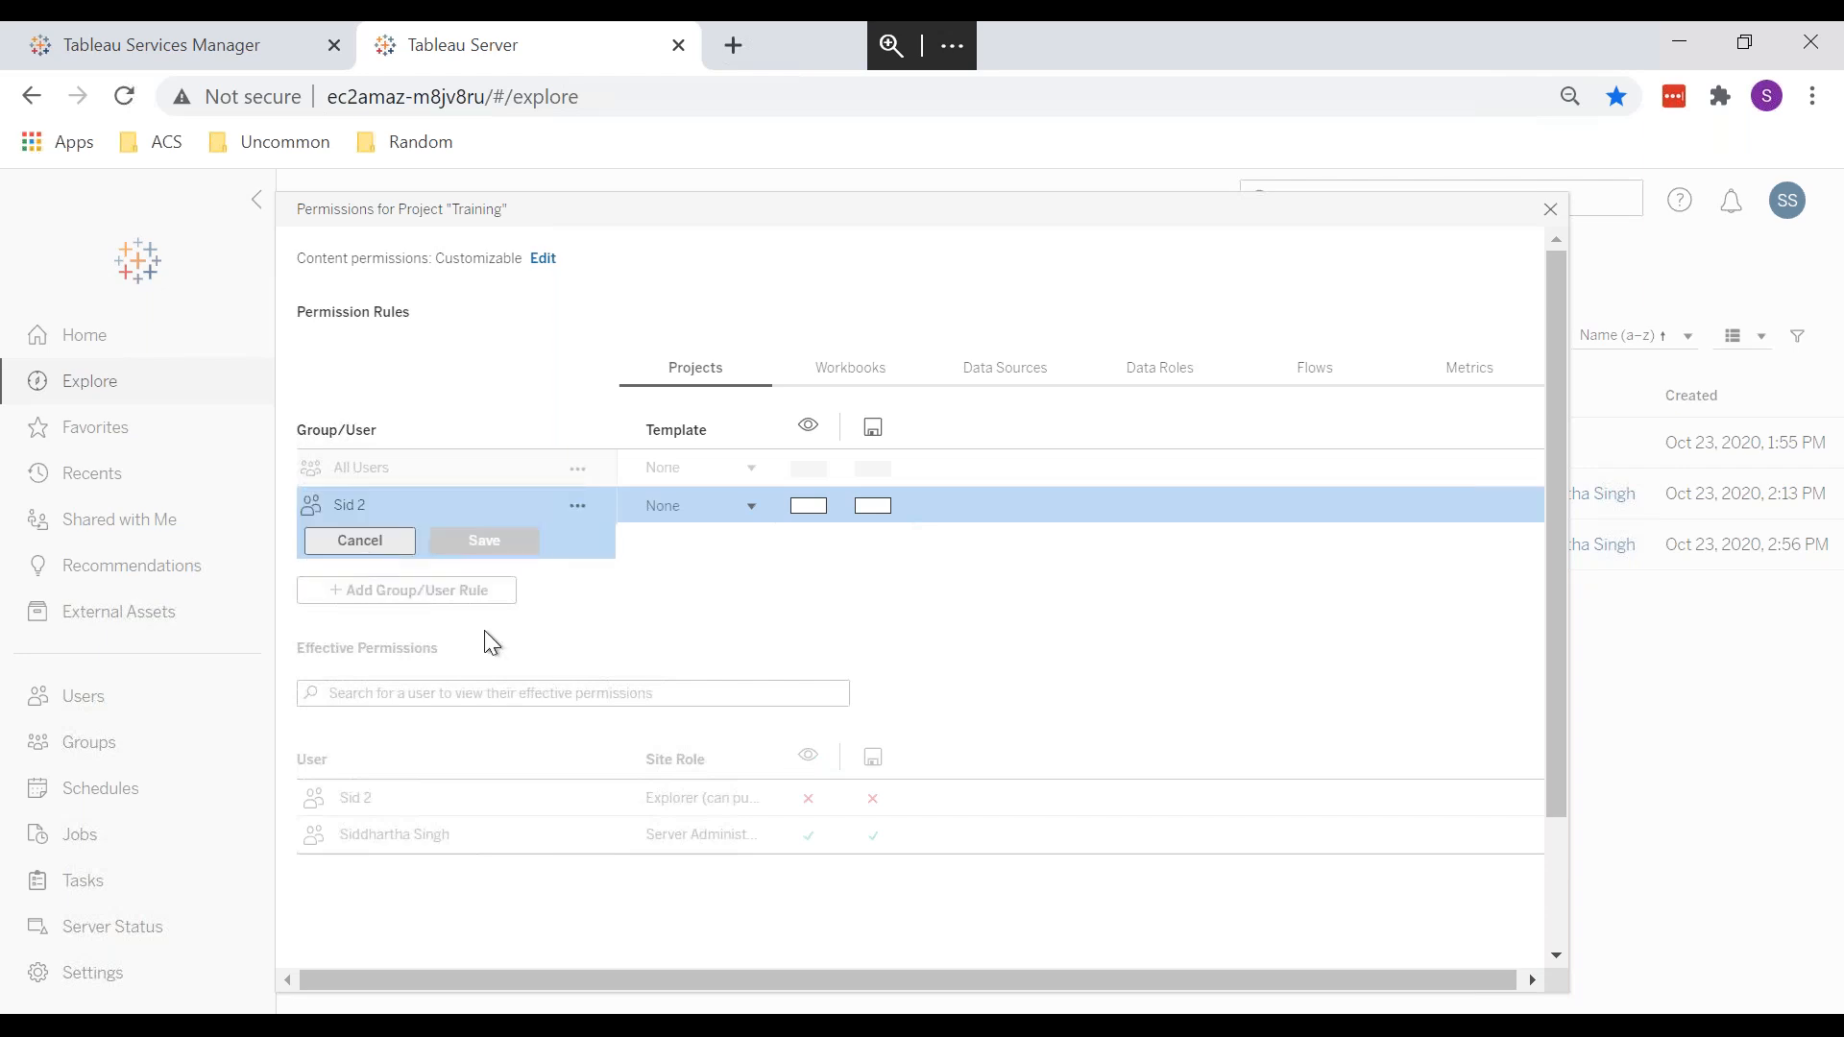
left_click(744, 519)
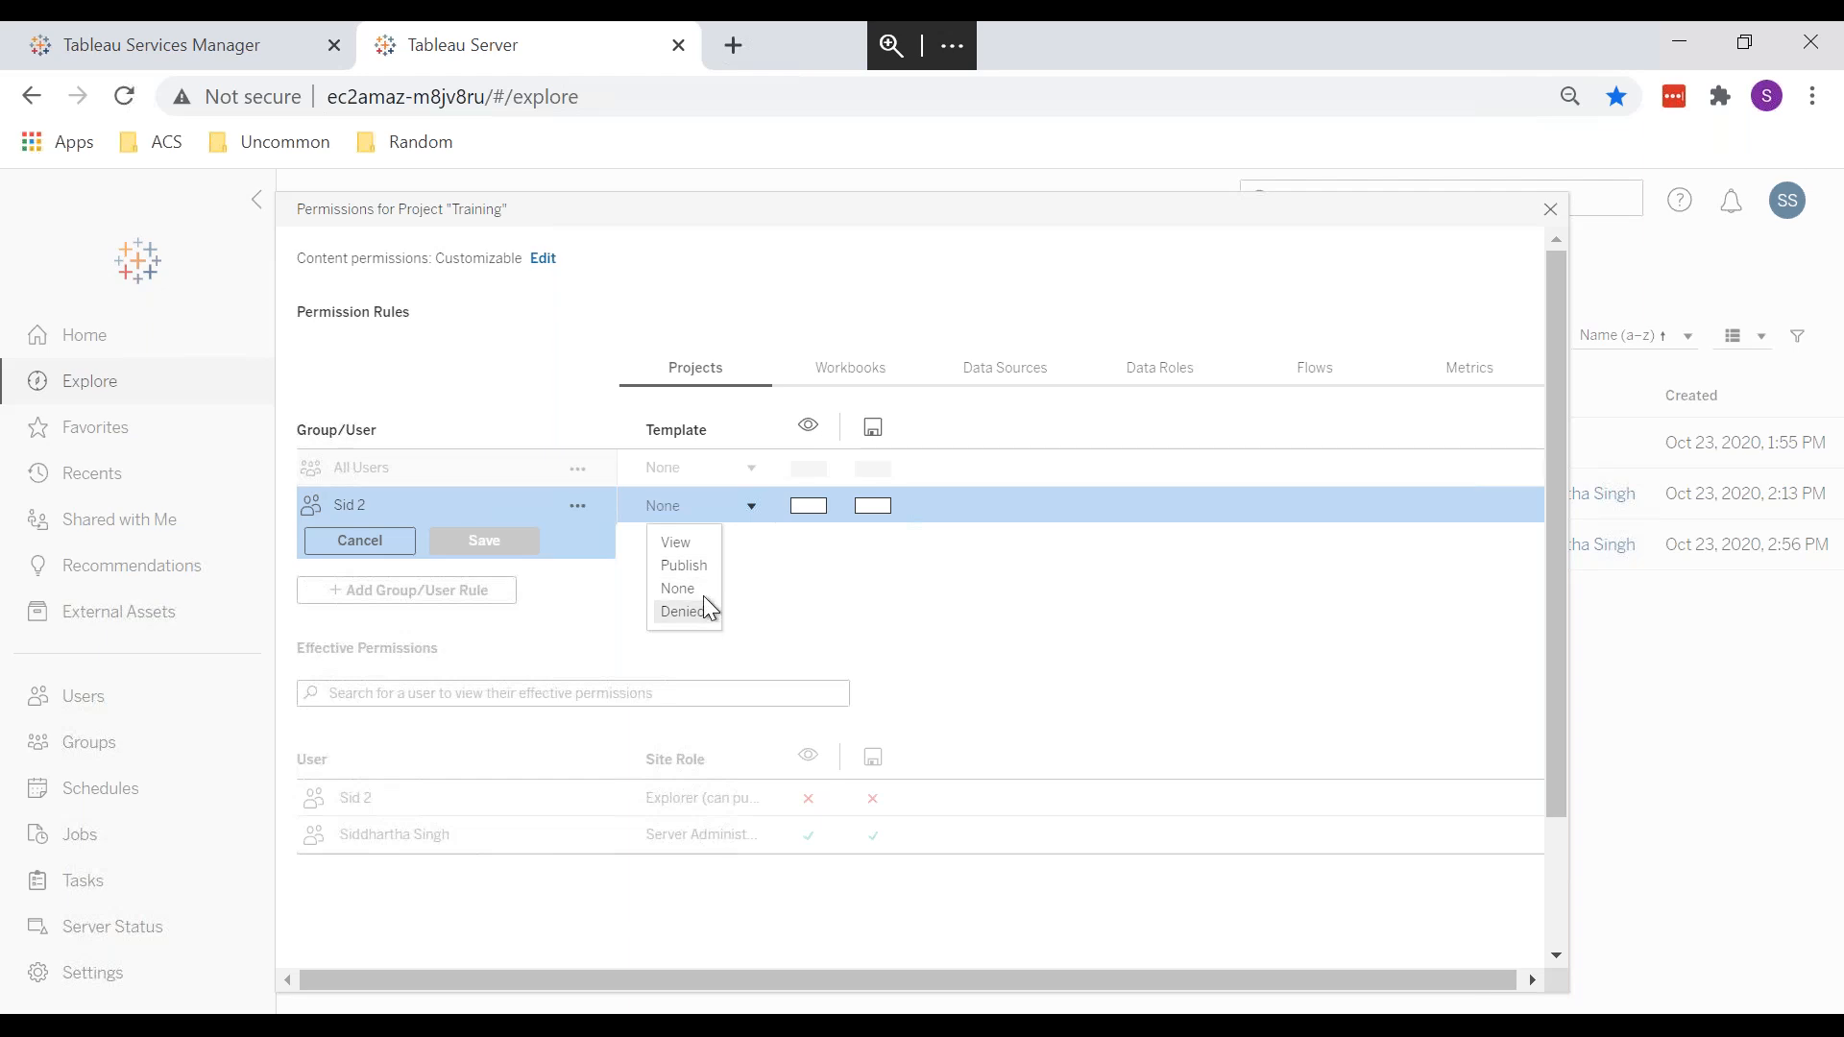
left_click(700, 569)
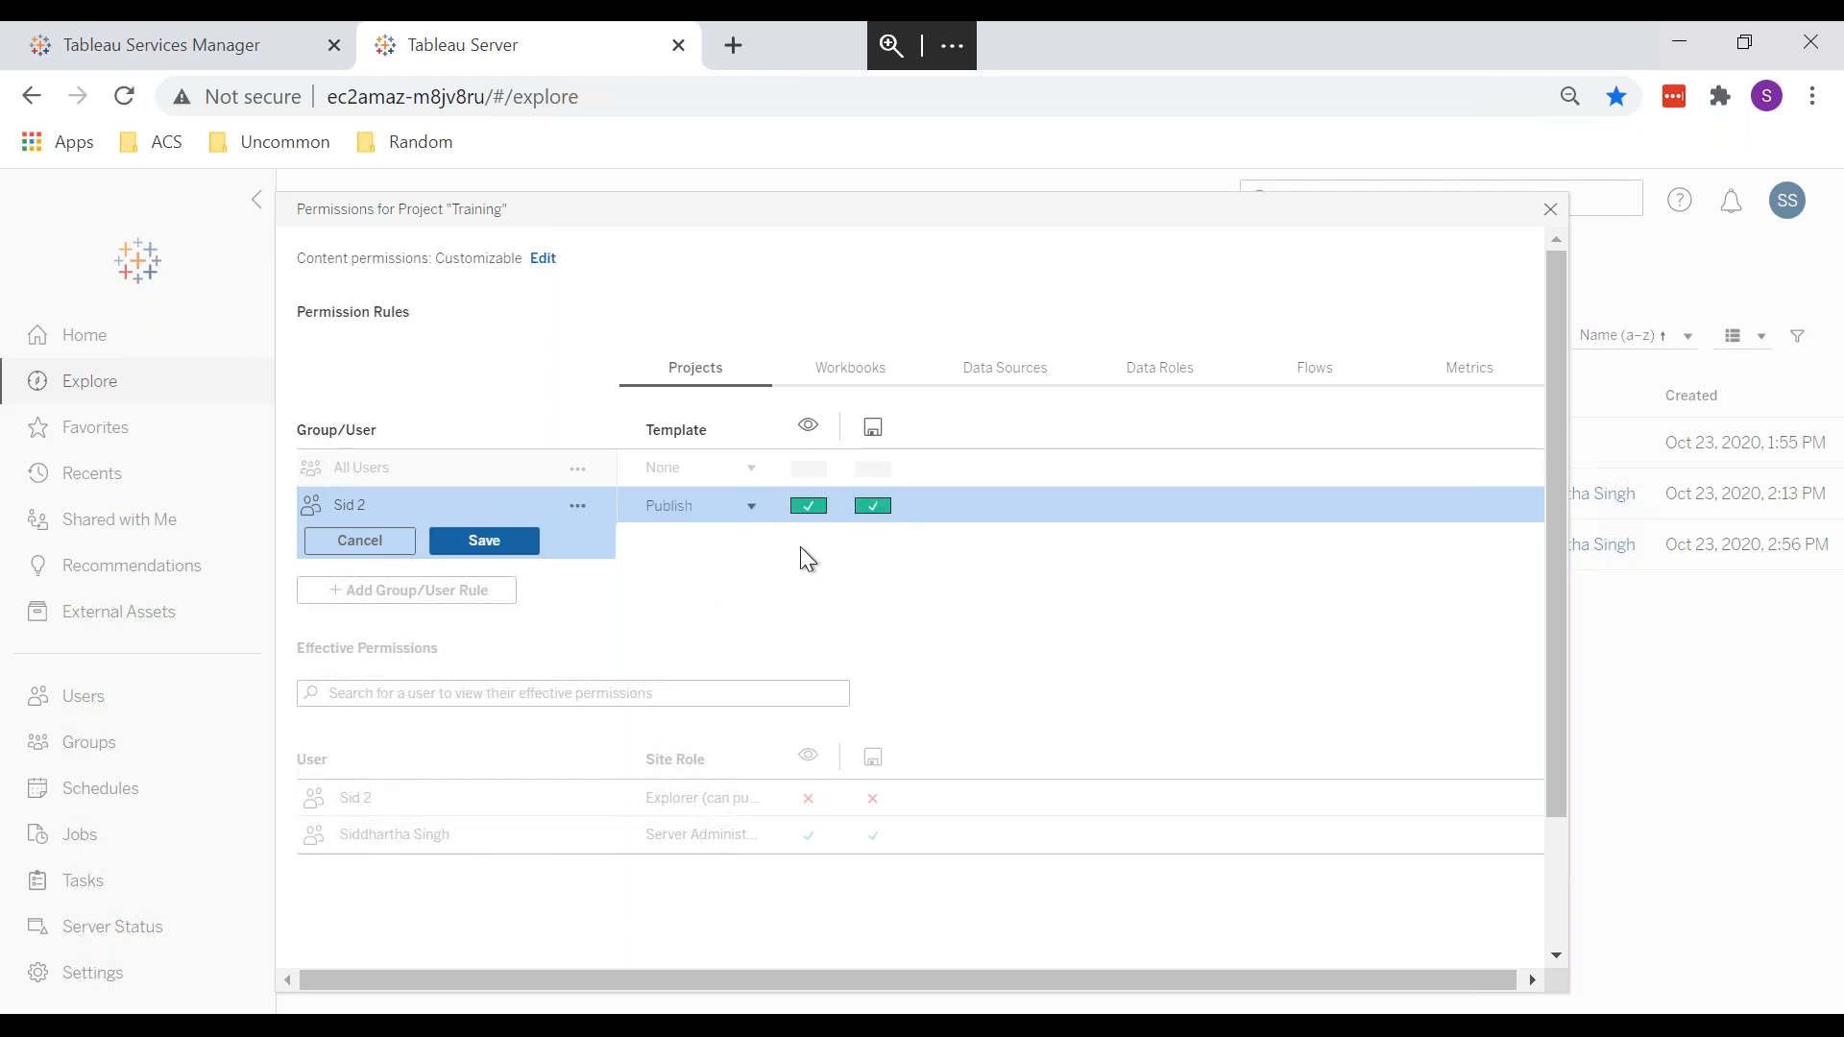
left_click(510, 547)
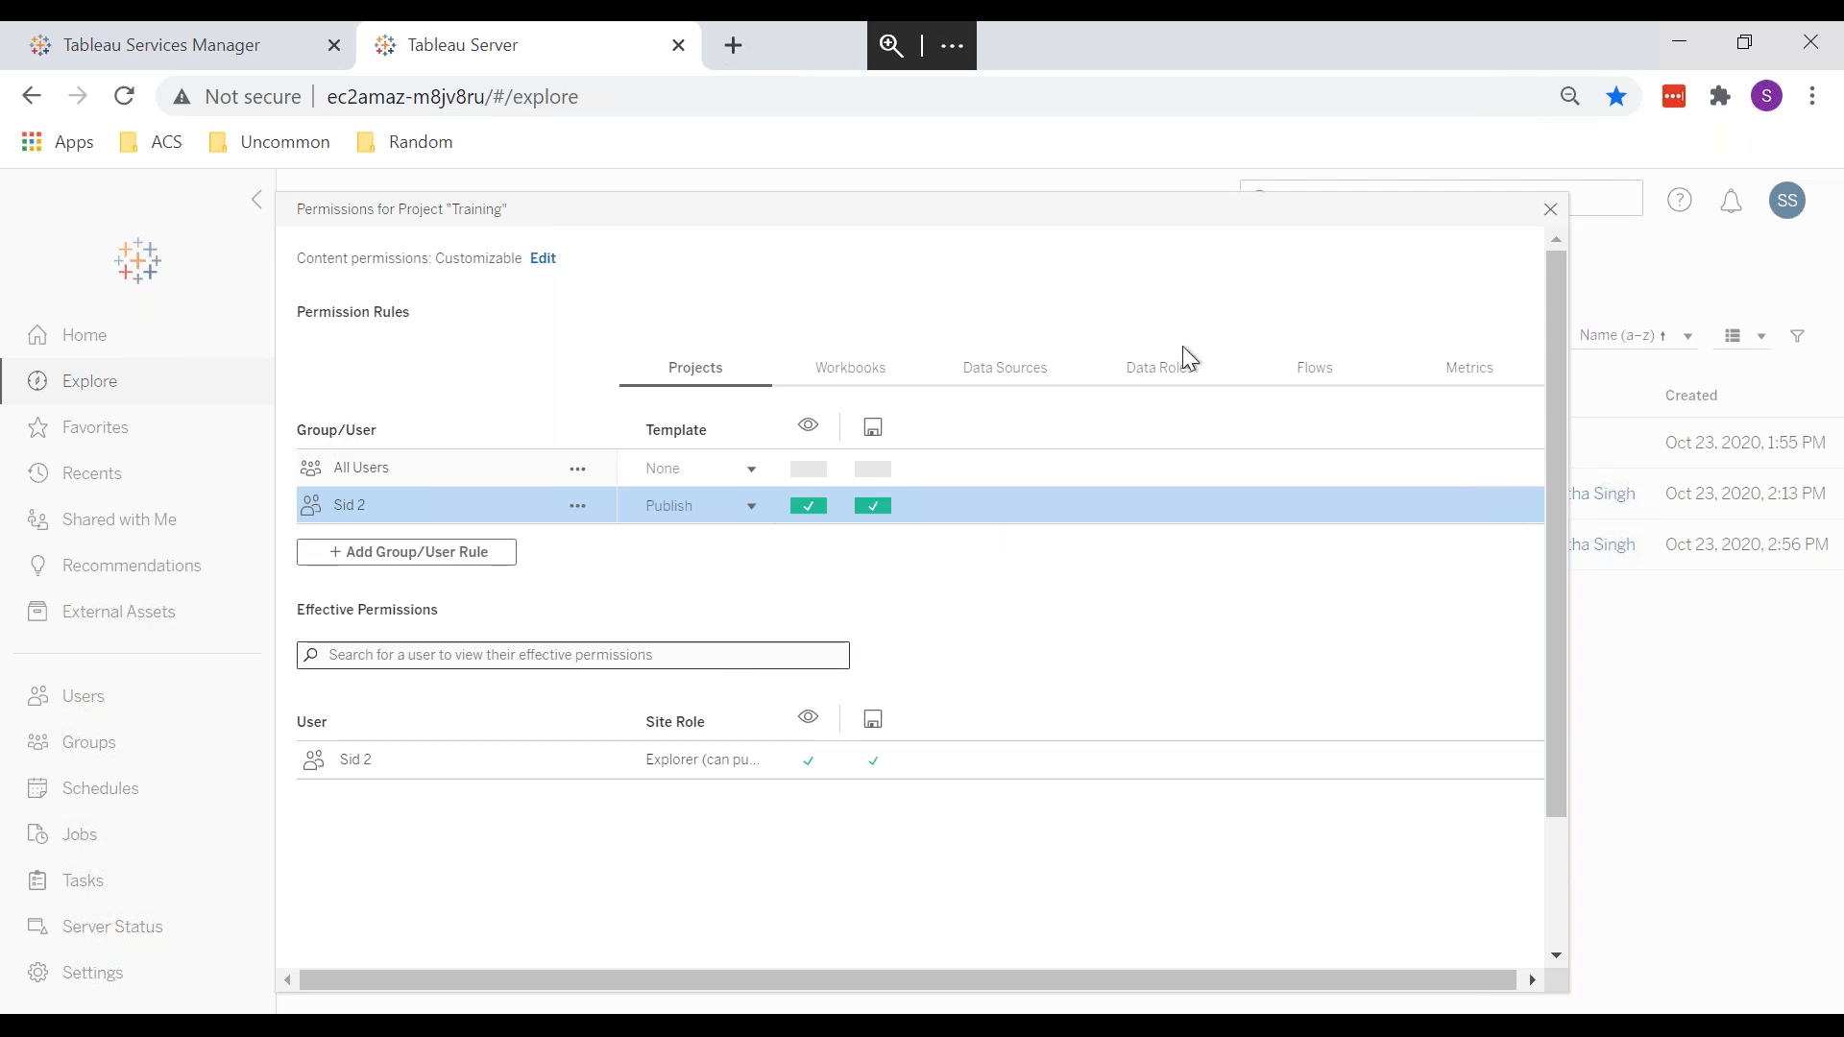
Step: Close Training's permissions, reopen its Share dialog, and type then partly erase the new user's name
left_click(1551, 209)
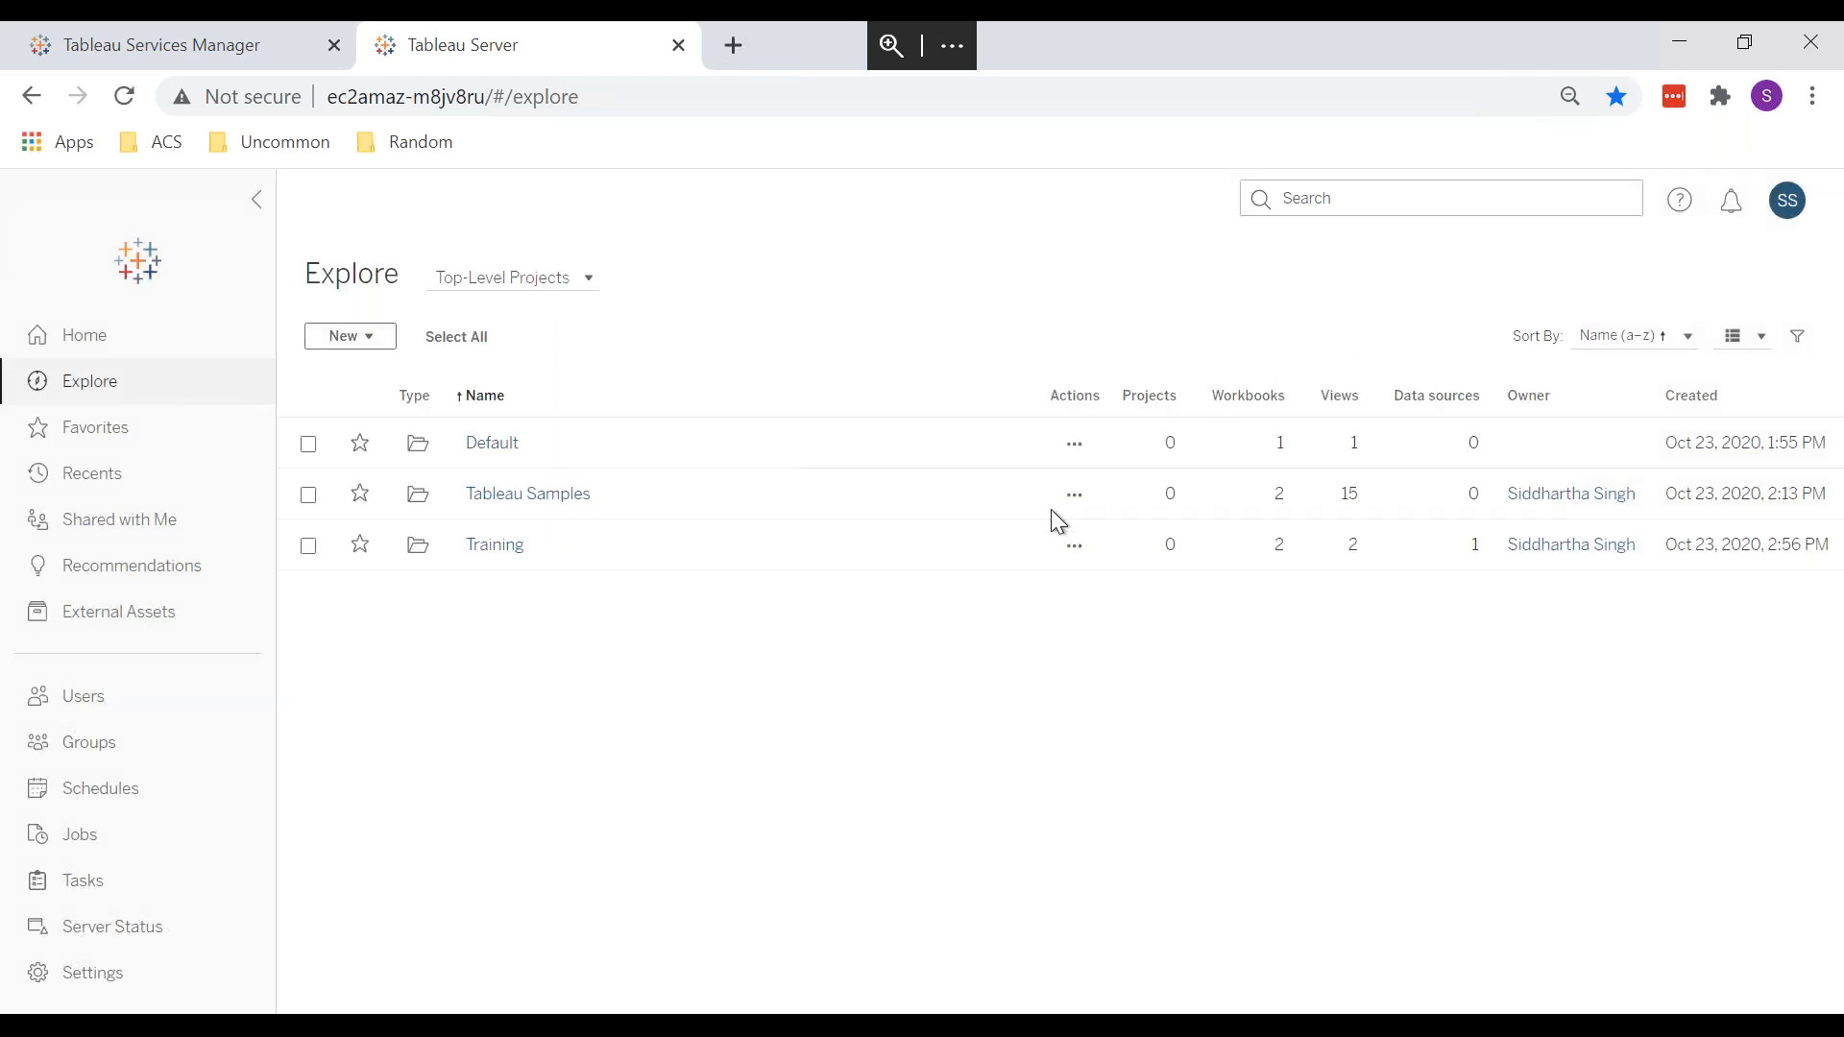
left_click(1076, 547)
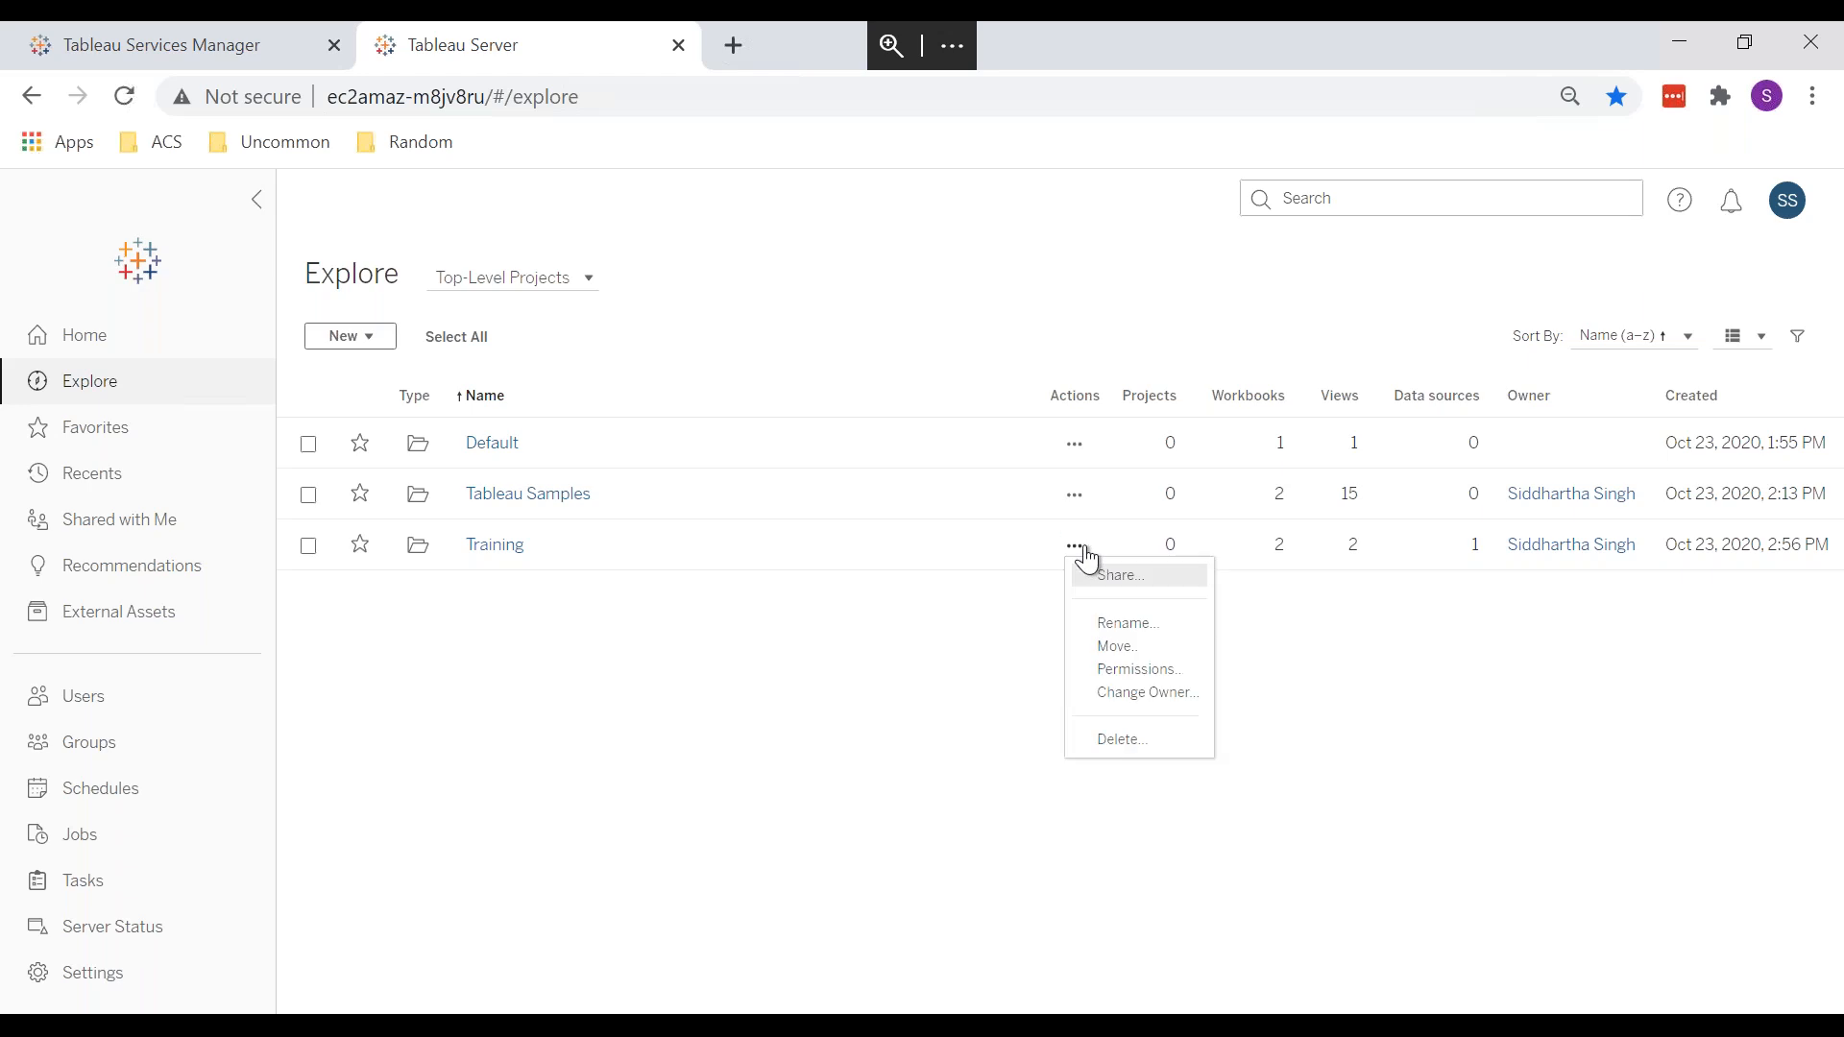
left_click(1132, 584)
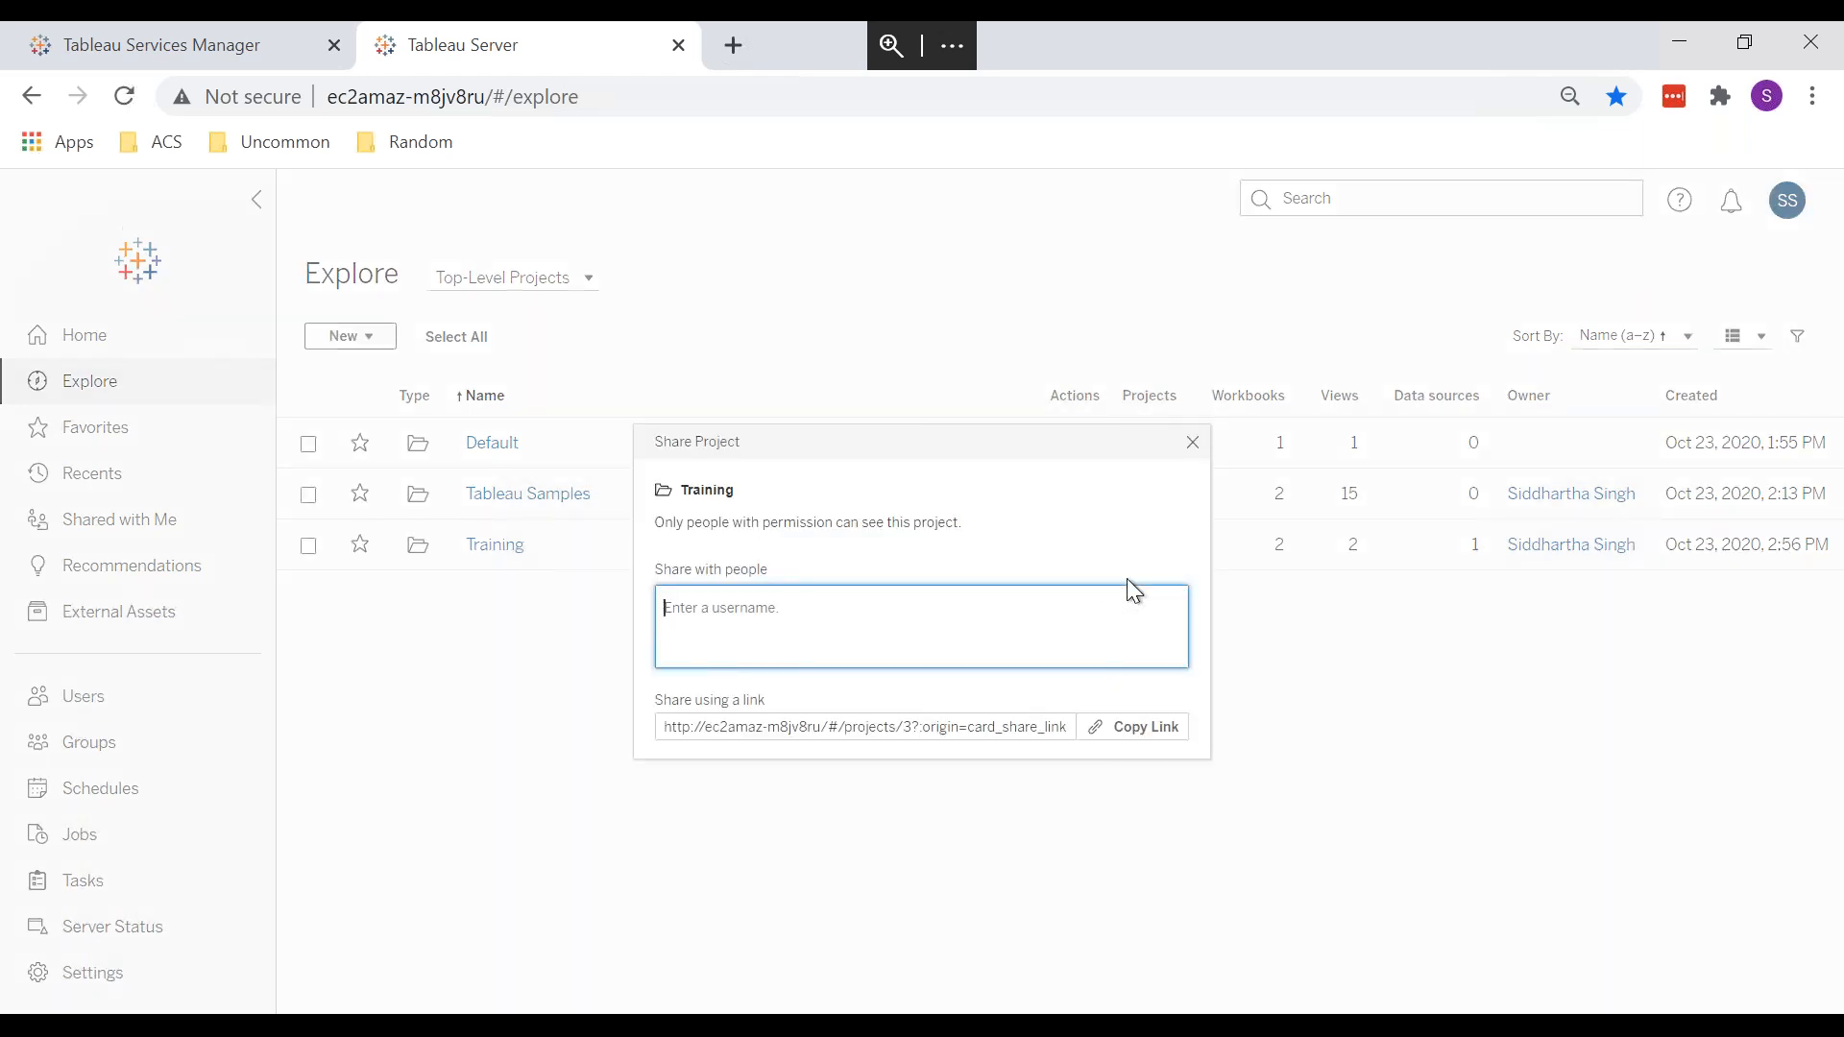
type("sid")
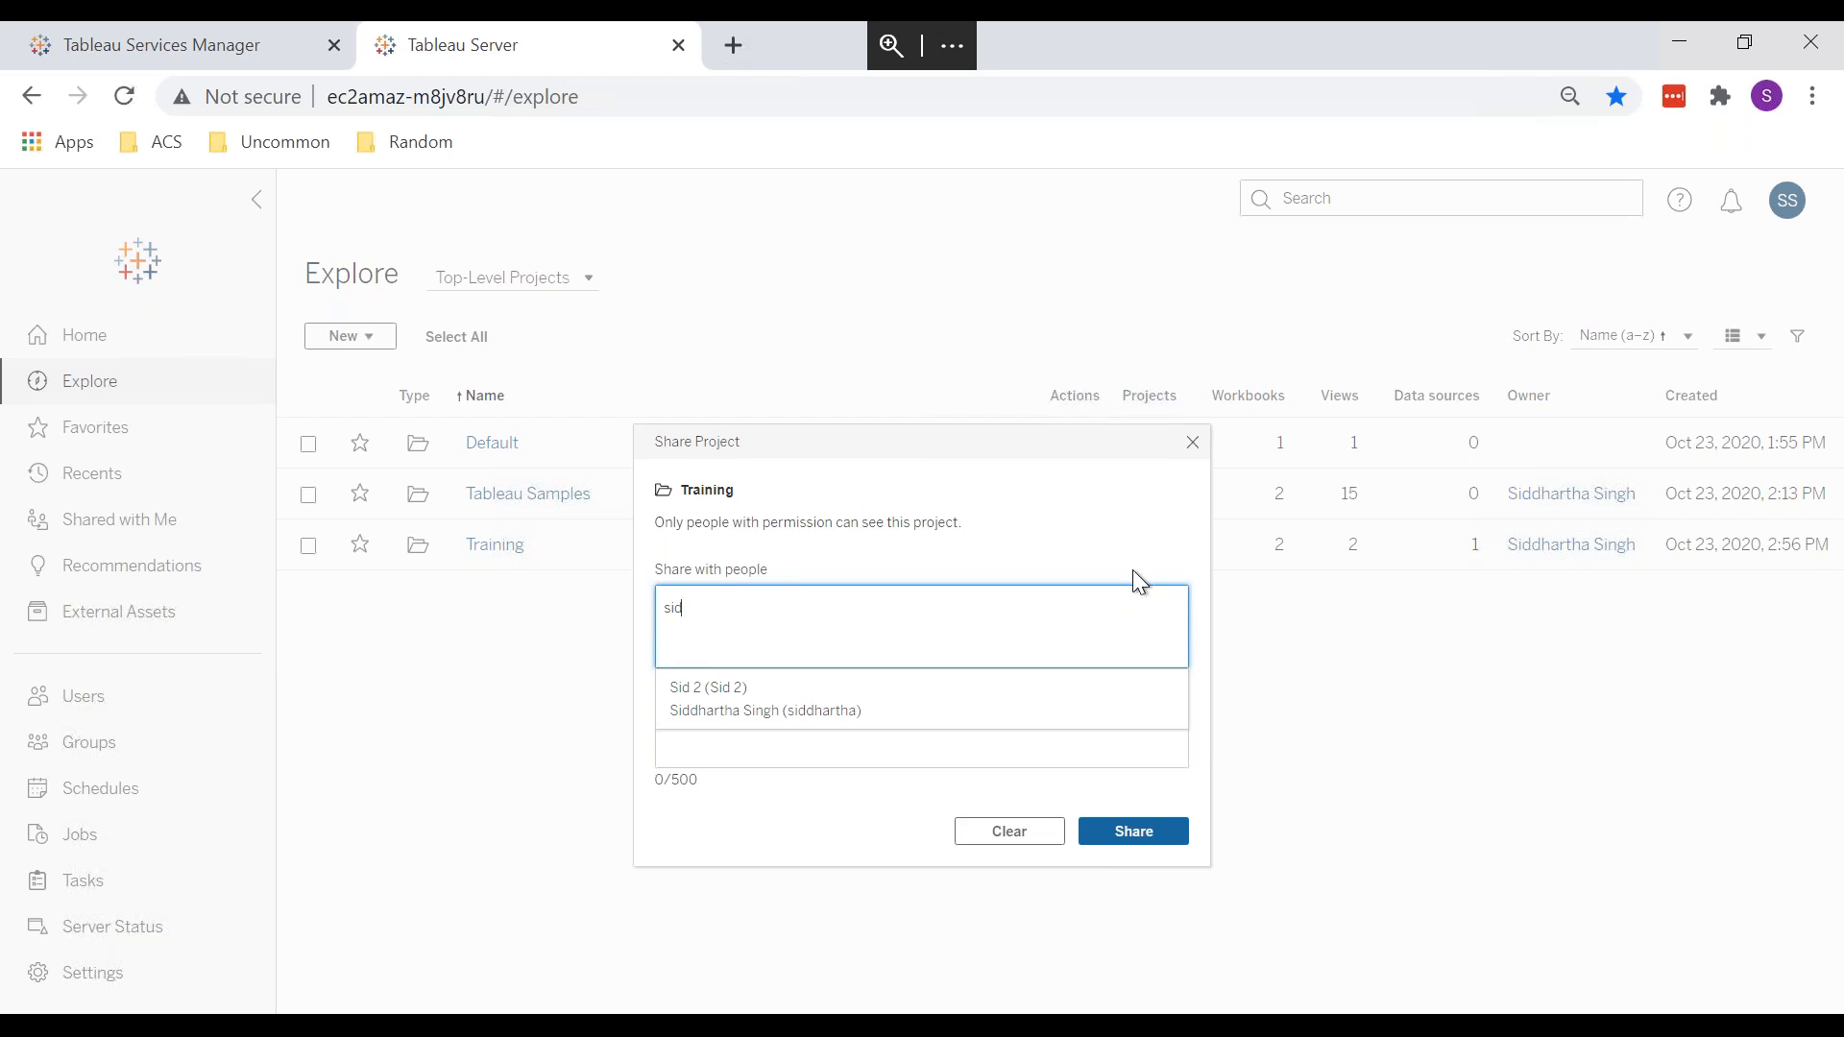
left_click(1017, 458)
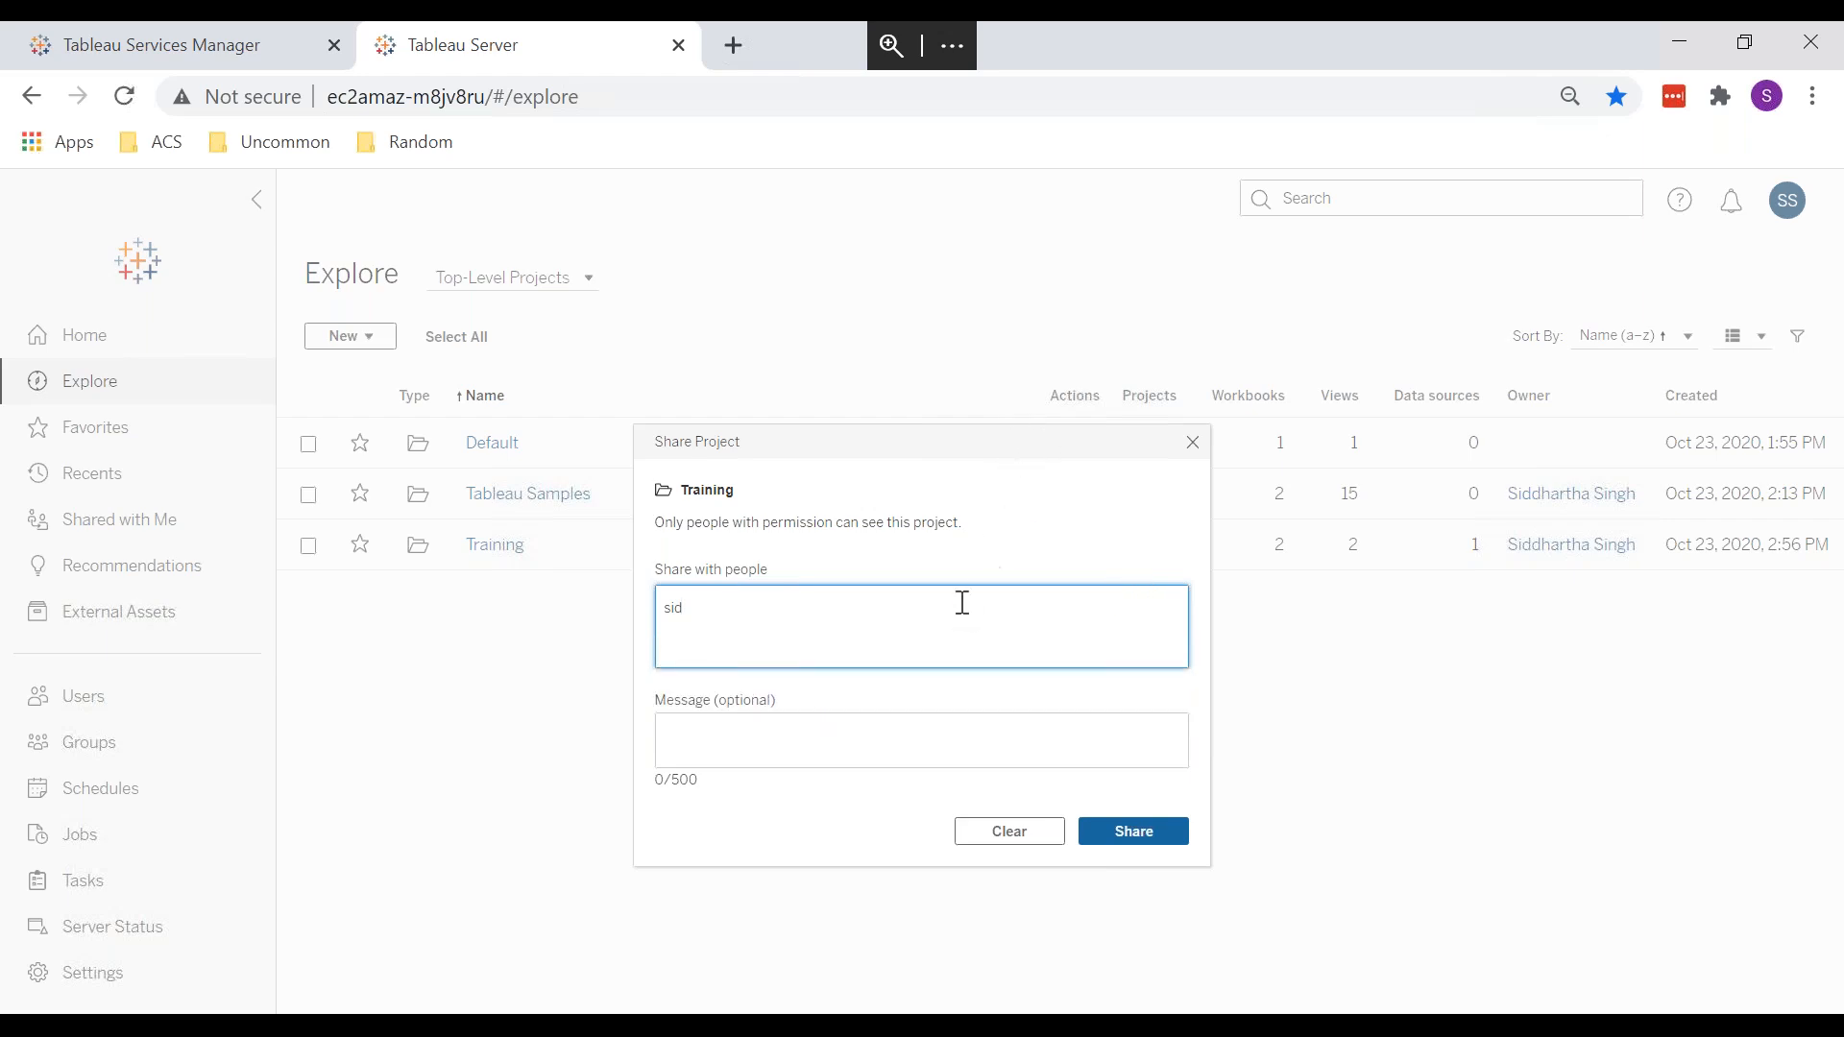
key("BackSpace")
key("BackSpace")
key("BackSpace")
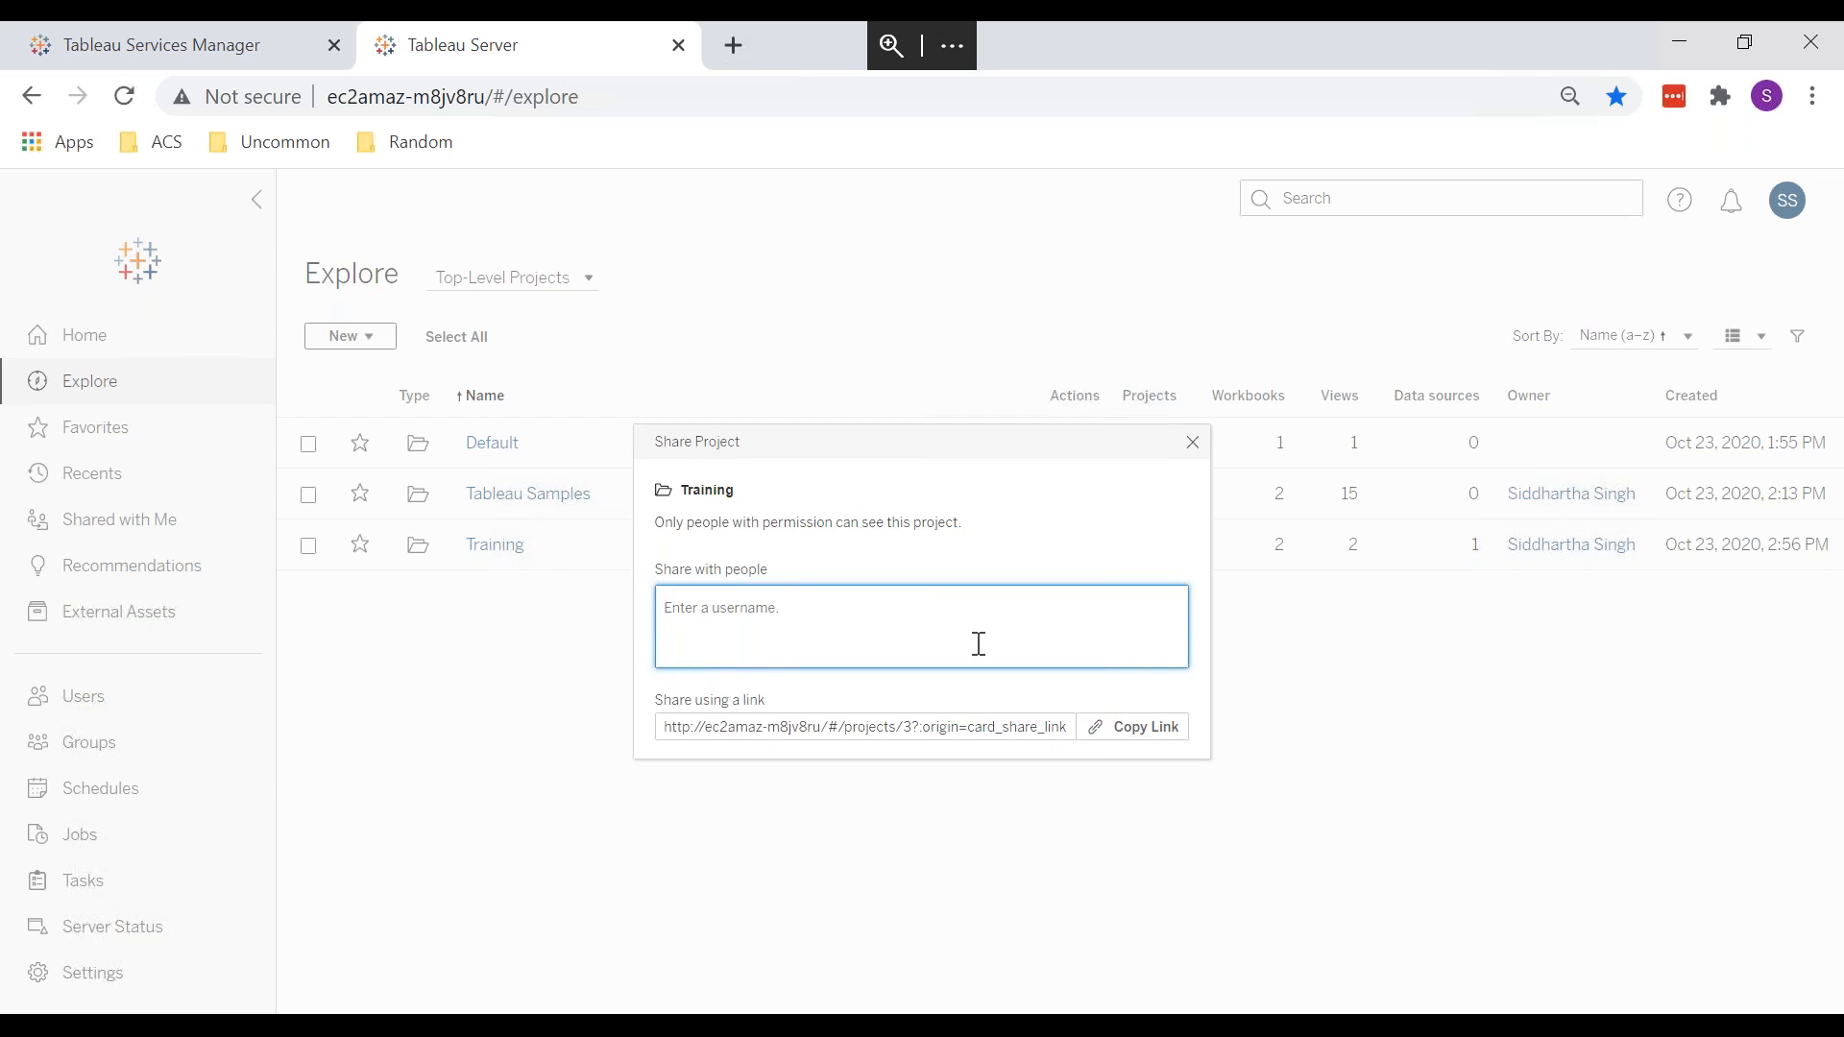
Step: Close the share dialog, go to the site's Users page, and glance at the Add Users options
left_click(1197, 446)
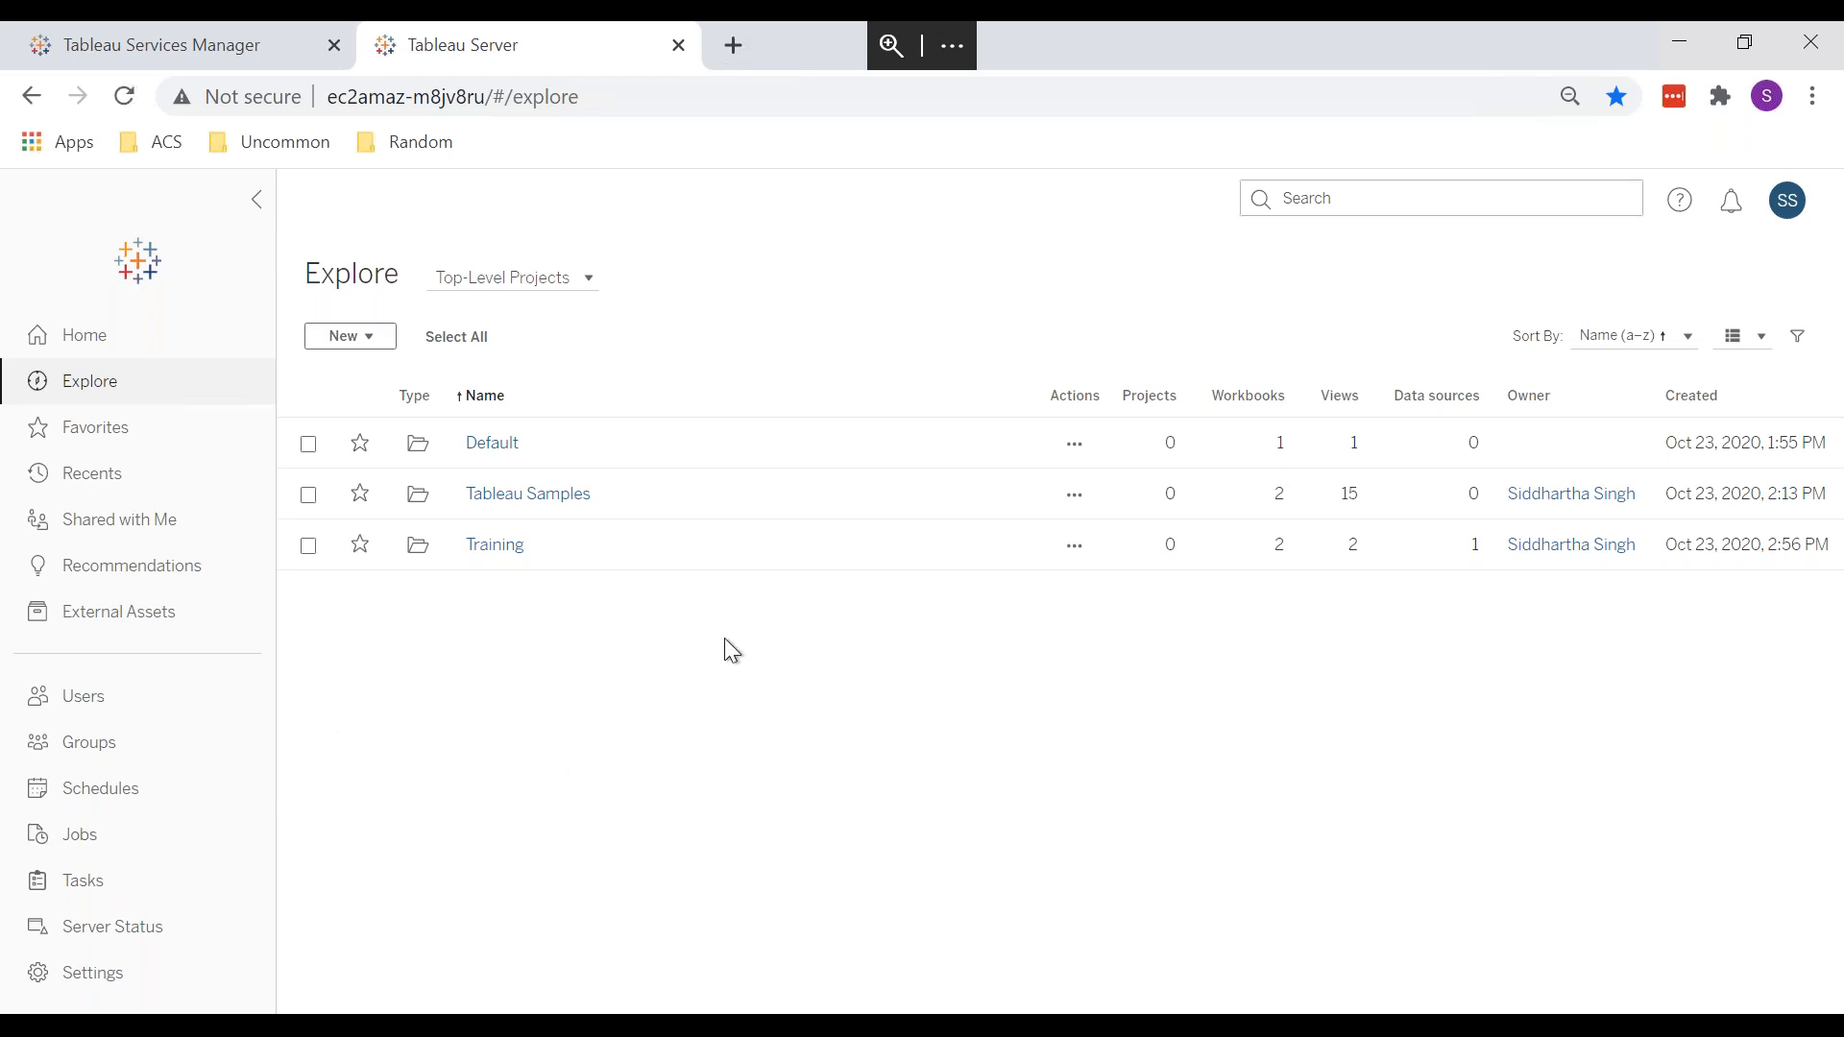
left_click(121, 721)
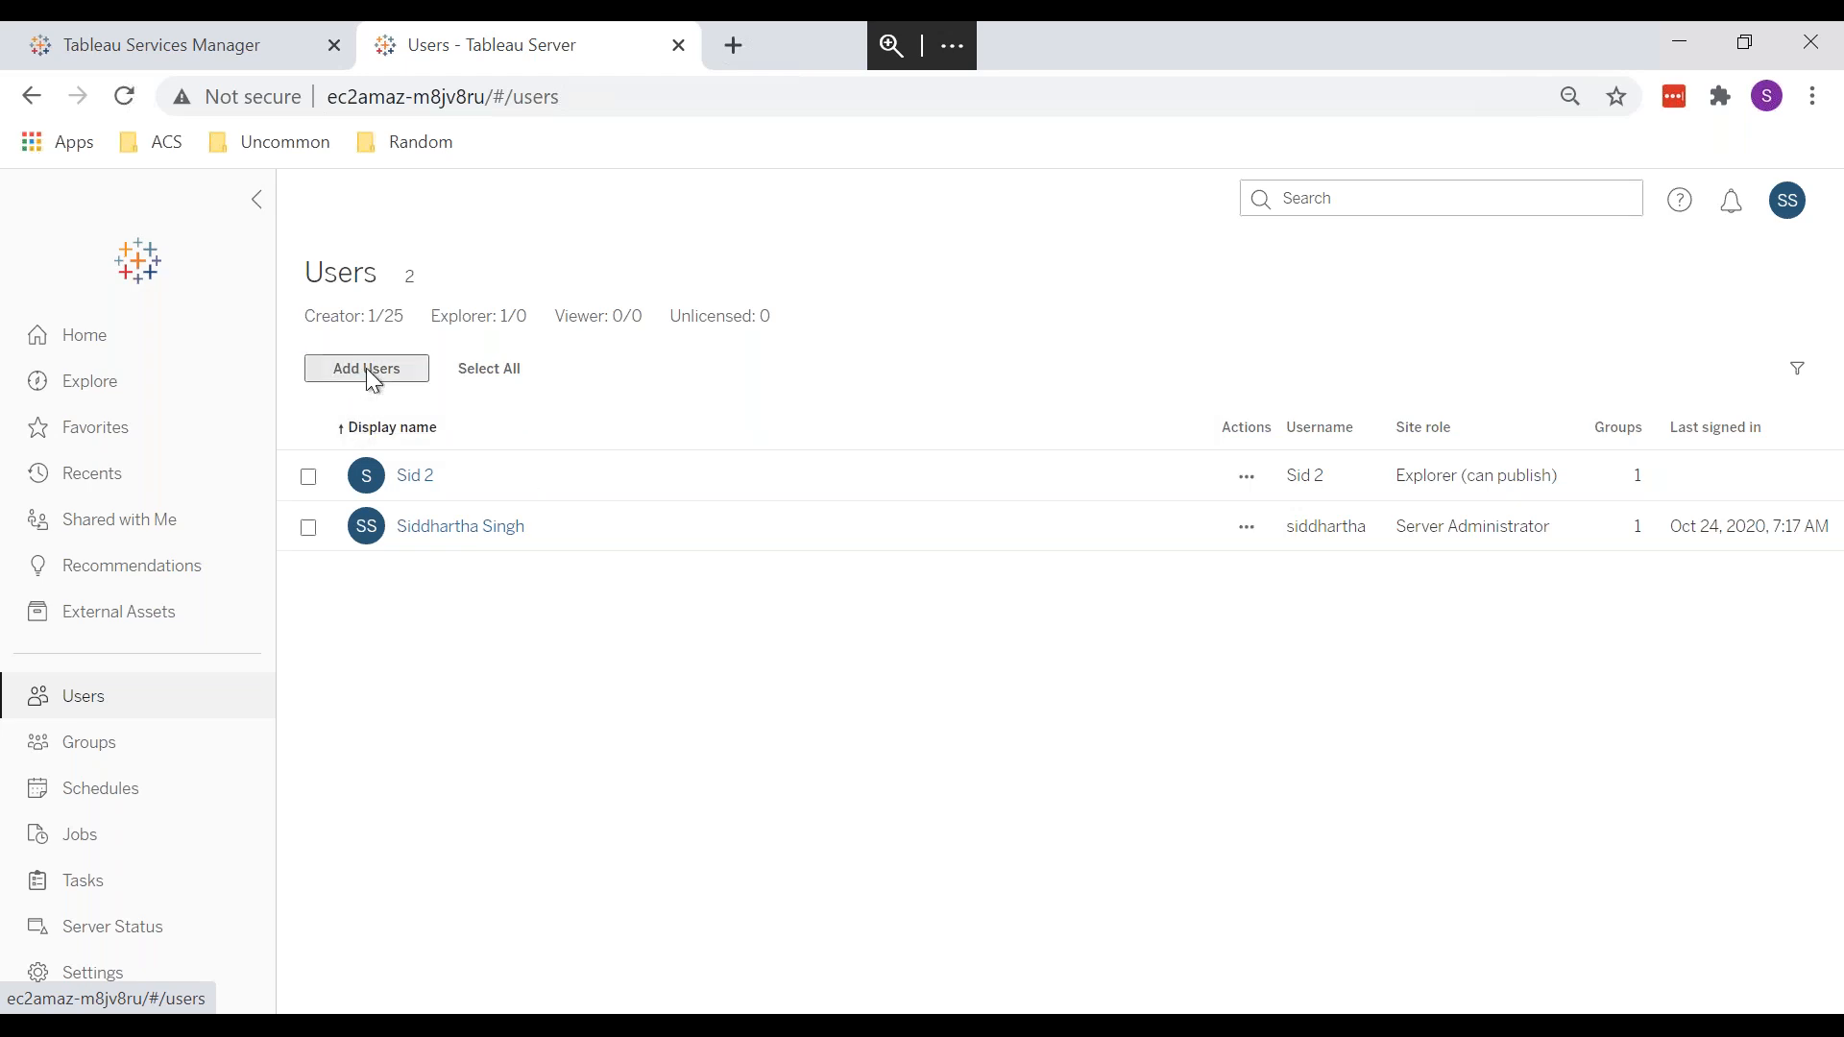
left_click(366, 369)
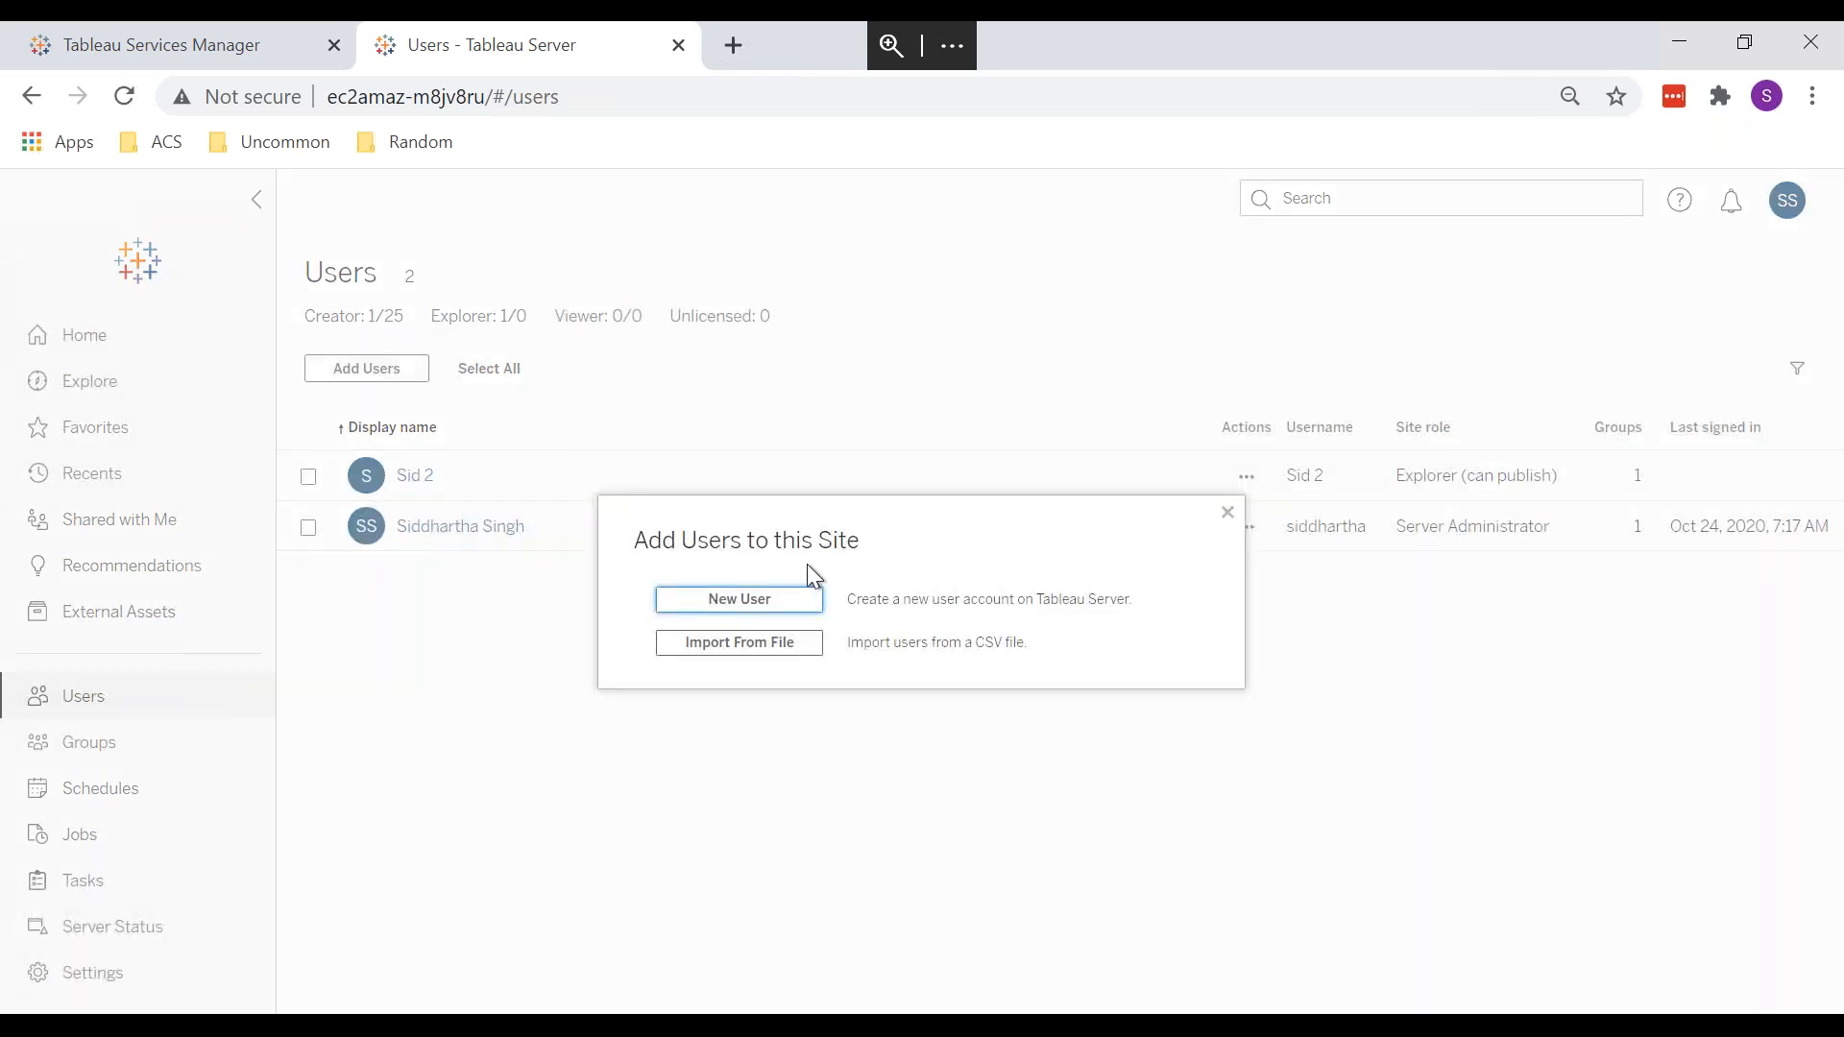
key("Escape")
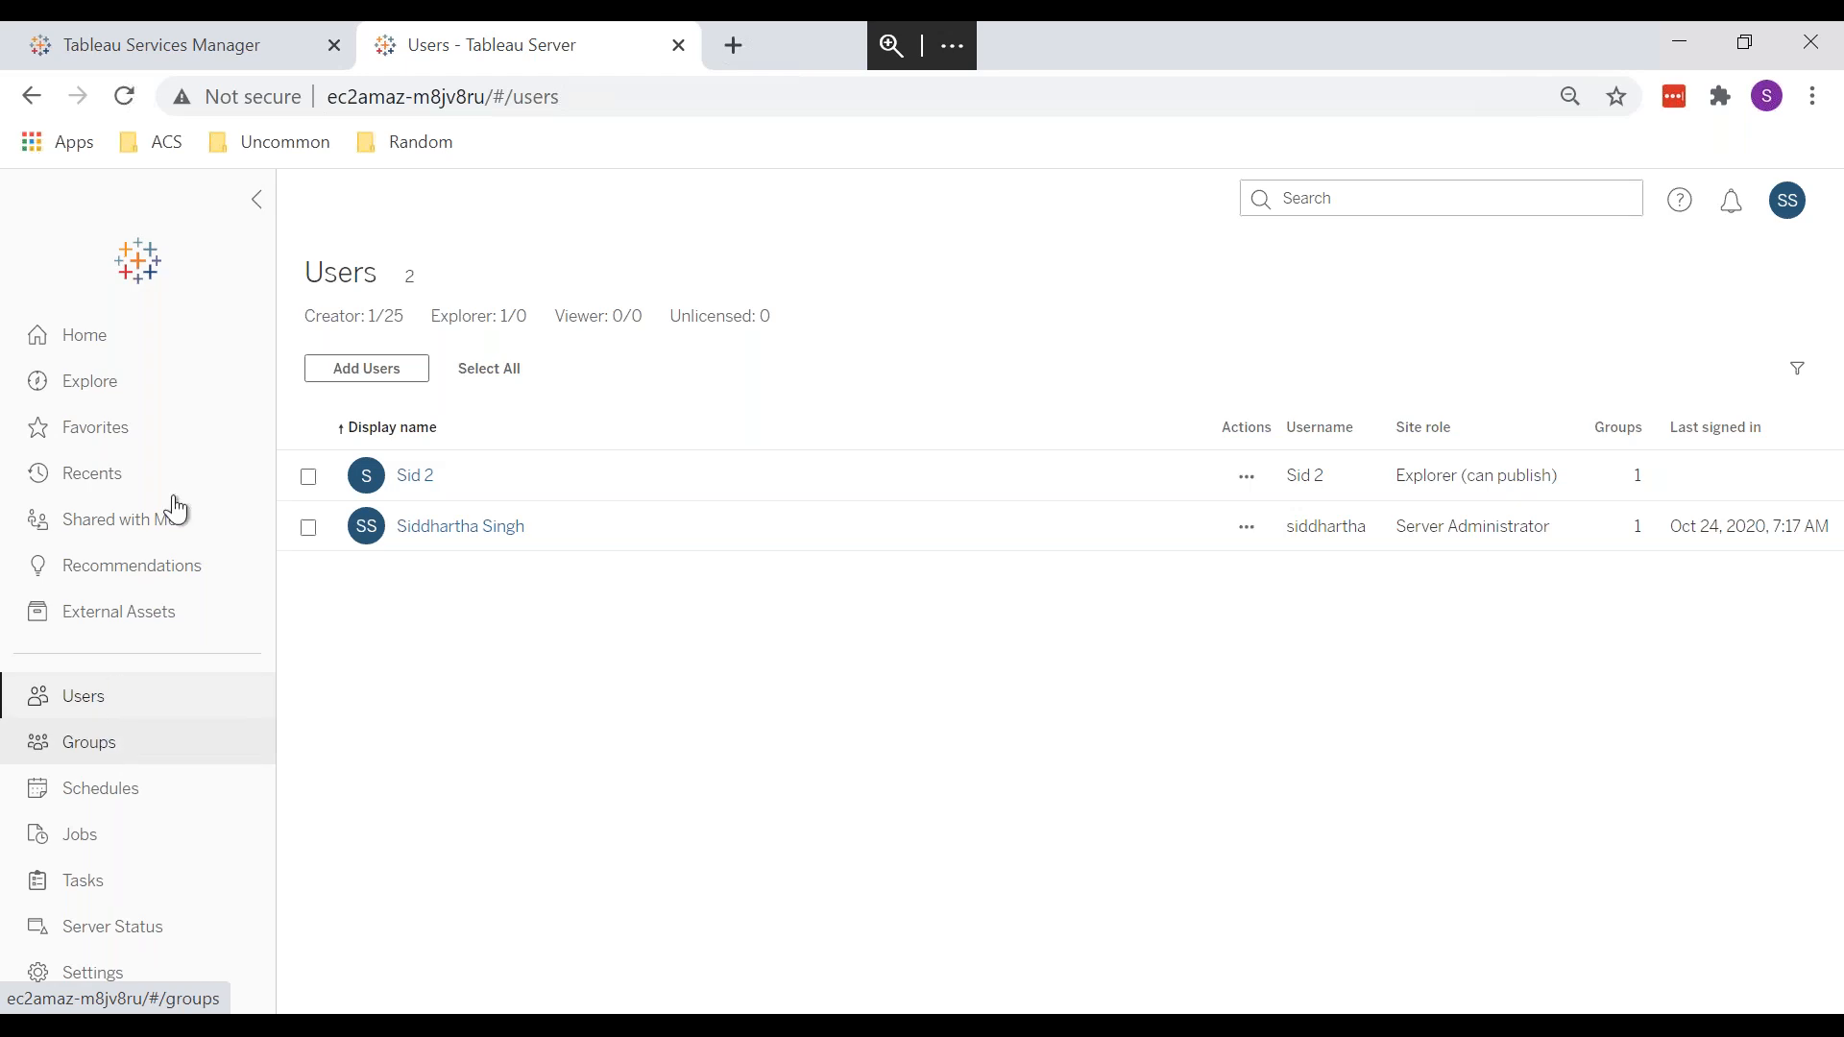
Step: Reopen the Training project's permissions from Explore and list the new user's template options
left_click(131, 404)
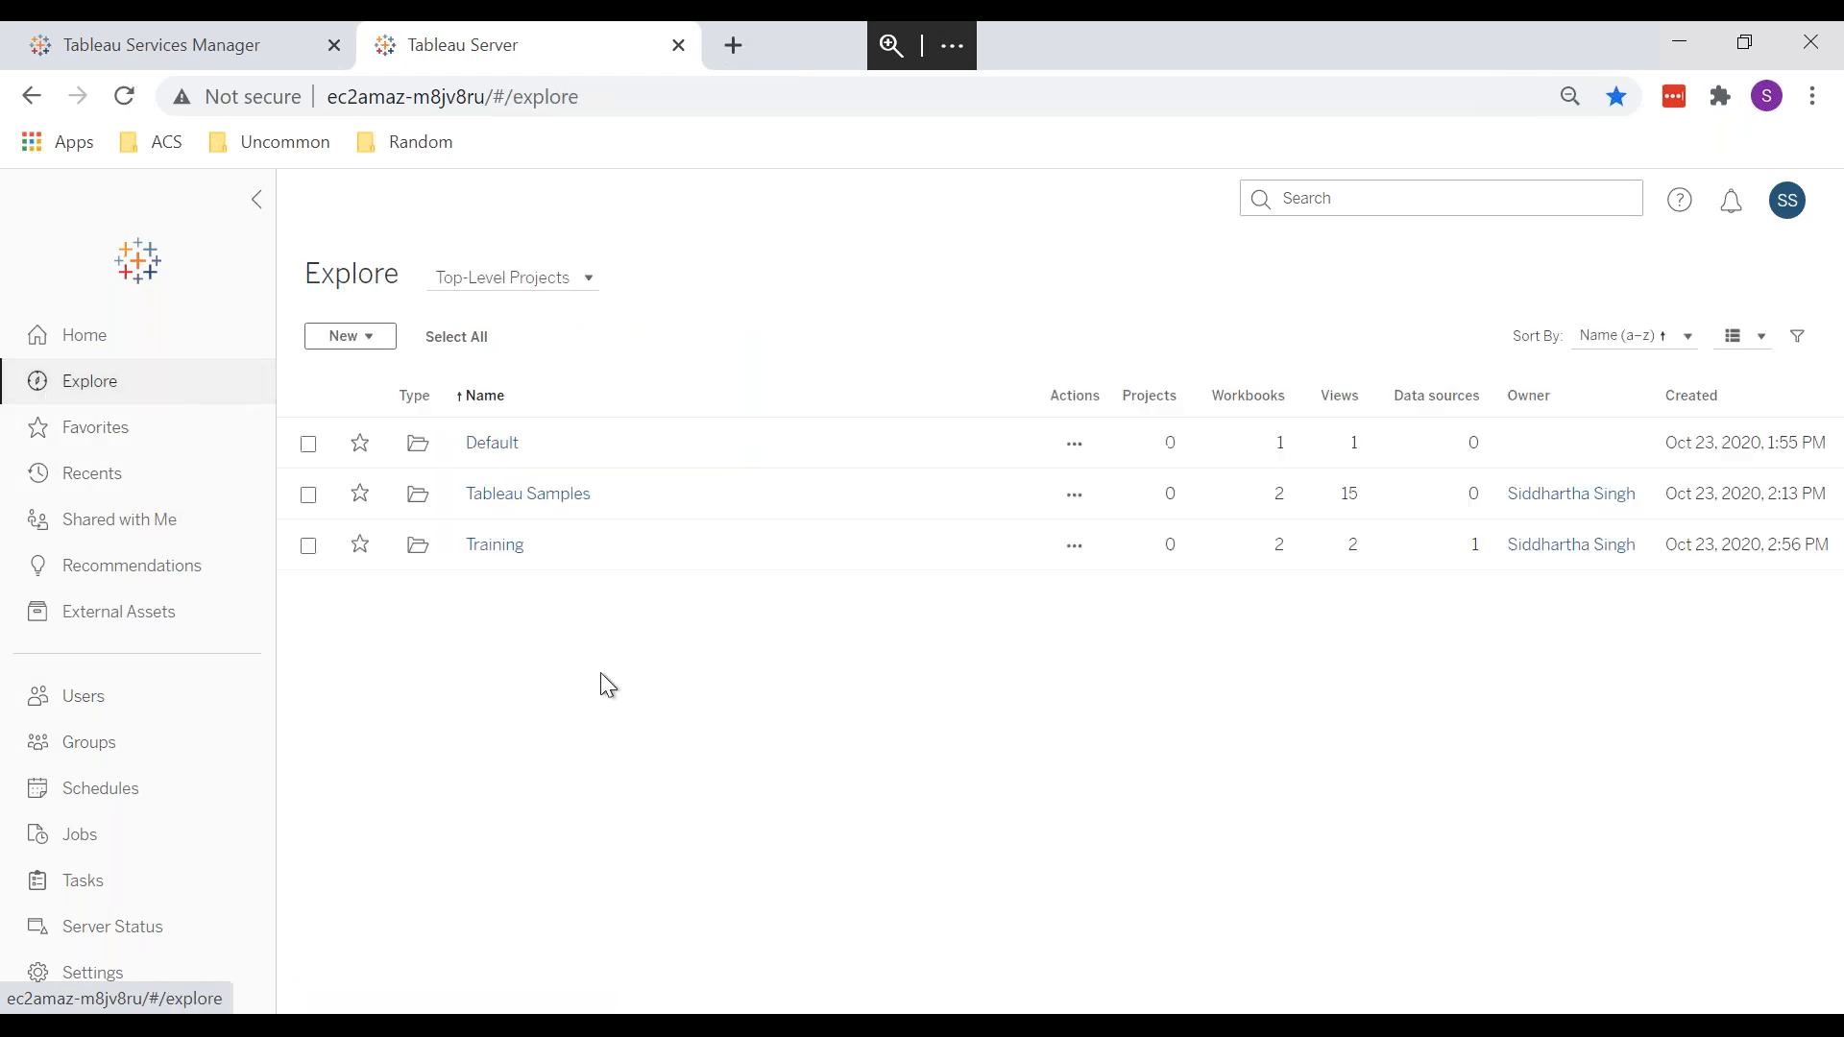
left_click(1076, 549)
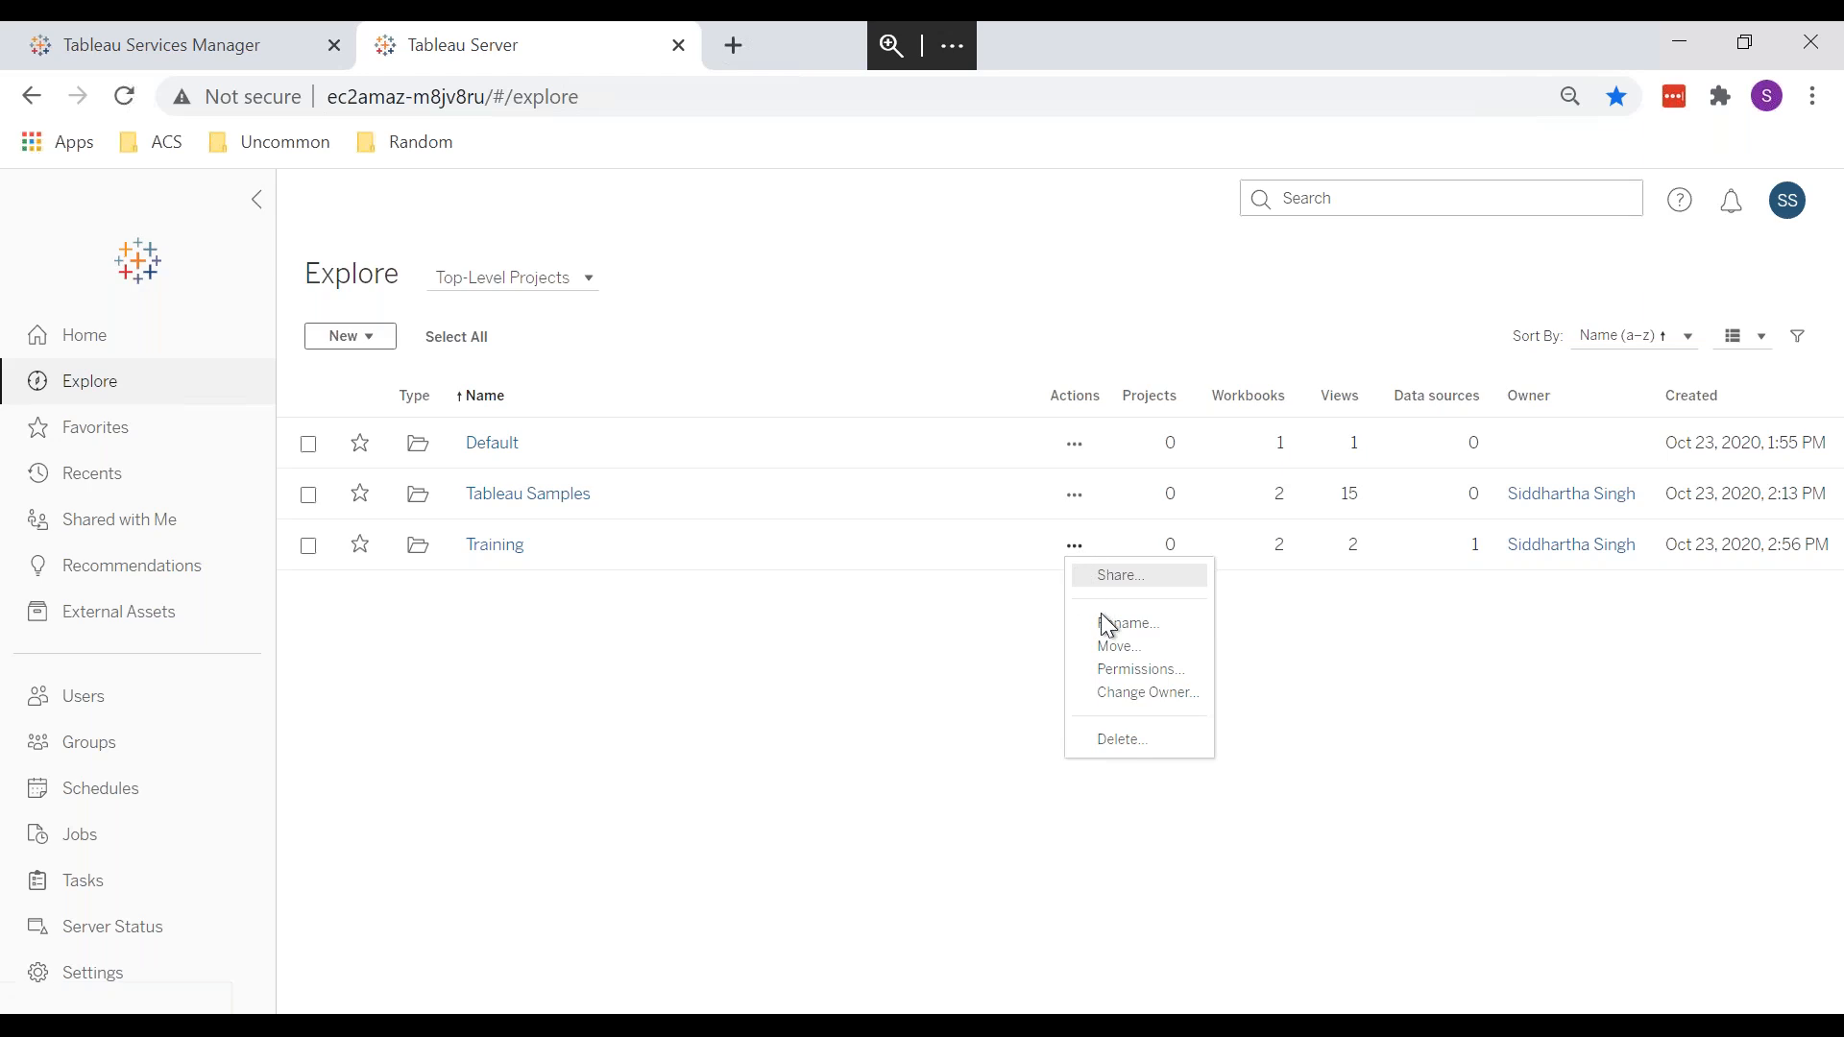
left_click(1139, 667)
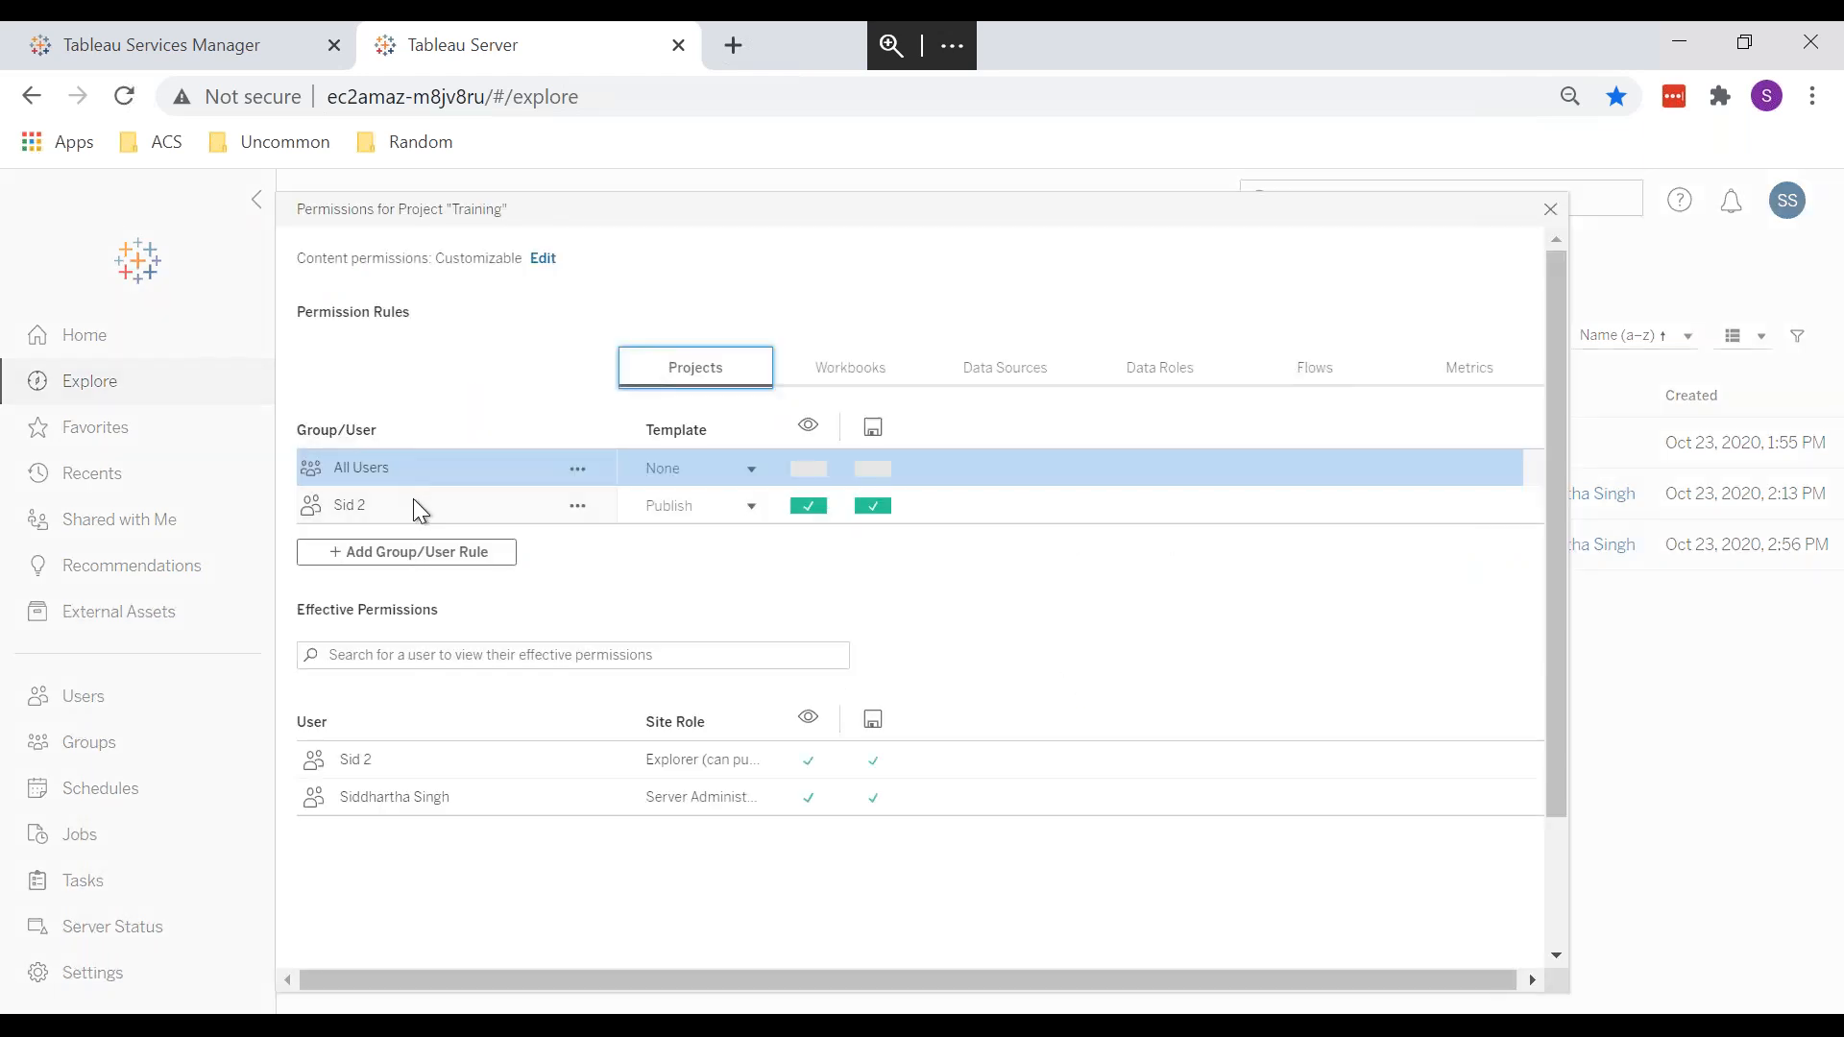
left_click(707, 508)
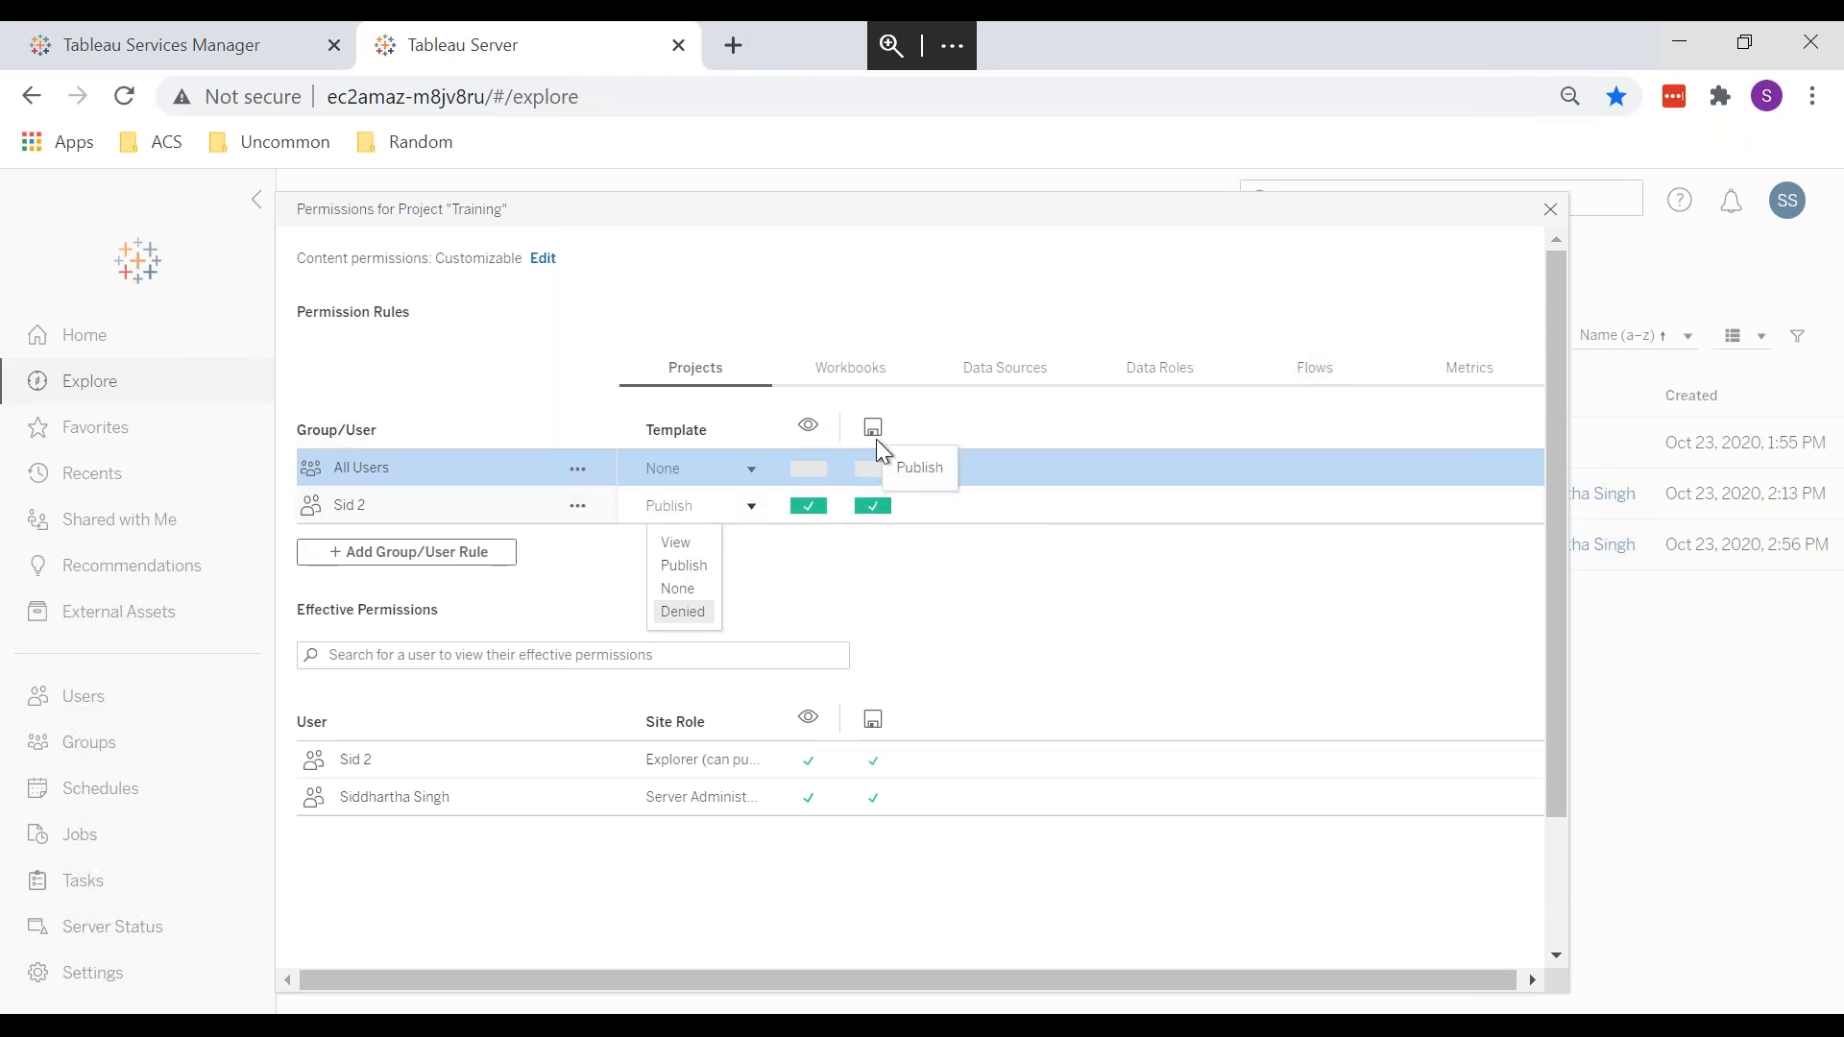
Step: Switch the new user's Training template to None, then to Denied
left_click(700, 590)
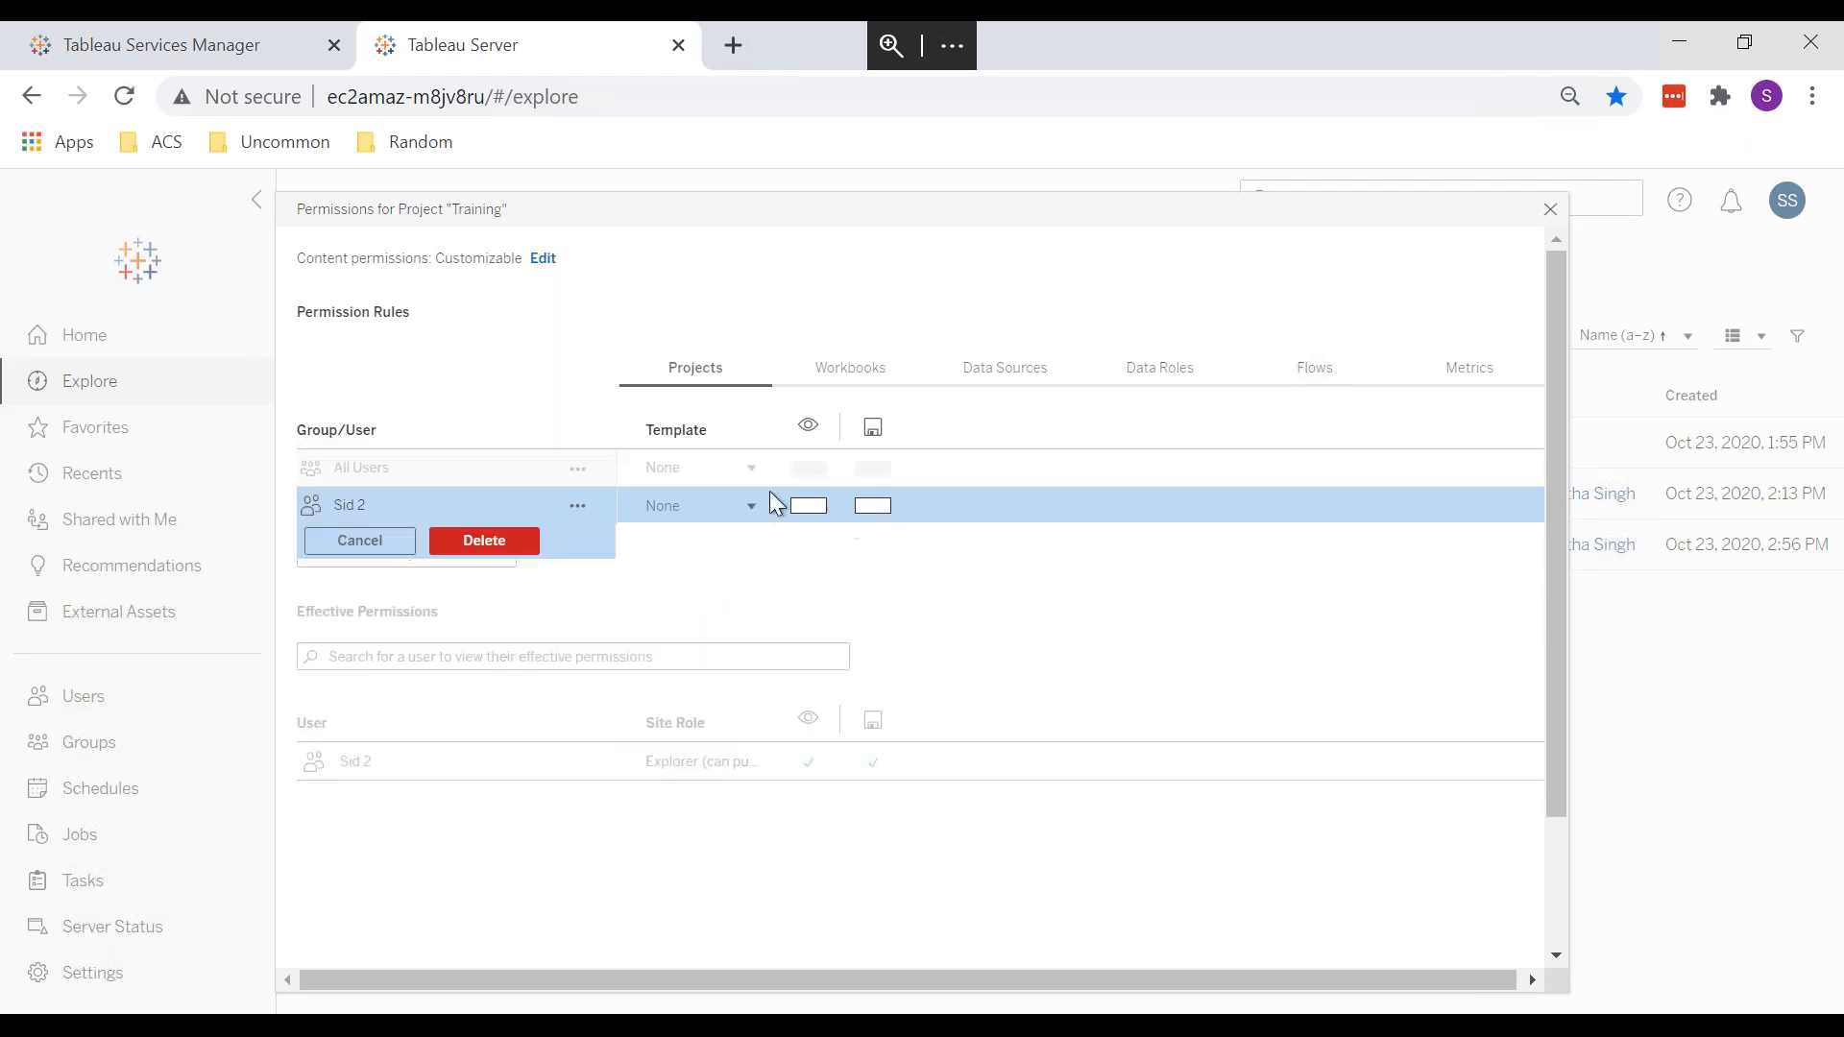
left_click(704, 511)
left_click(683, 612)
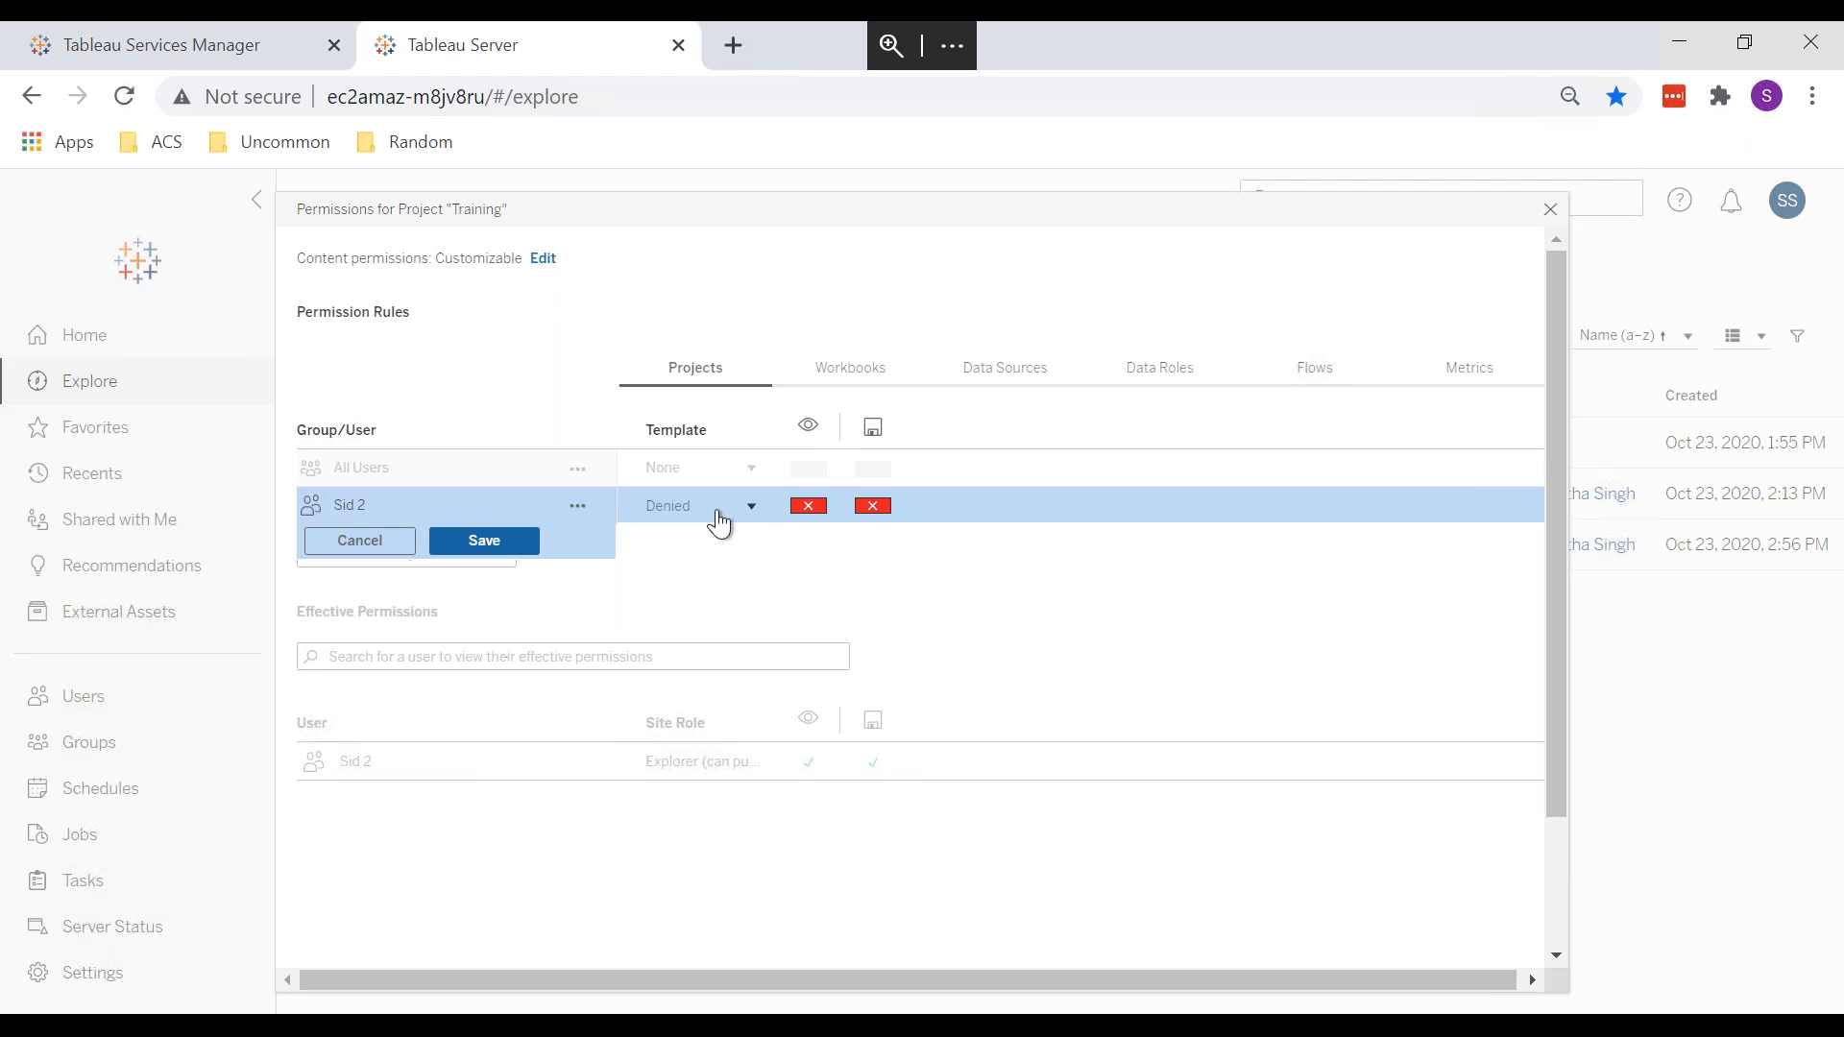
Step: Toggle the user's view and publish capabilities between allowed, denied and cleared, then cancel the changes
left_click(817, 506)
left_click(816, 505)
left_click(878, 506)
left_click(874, 509)
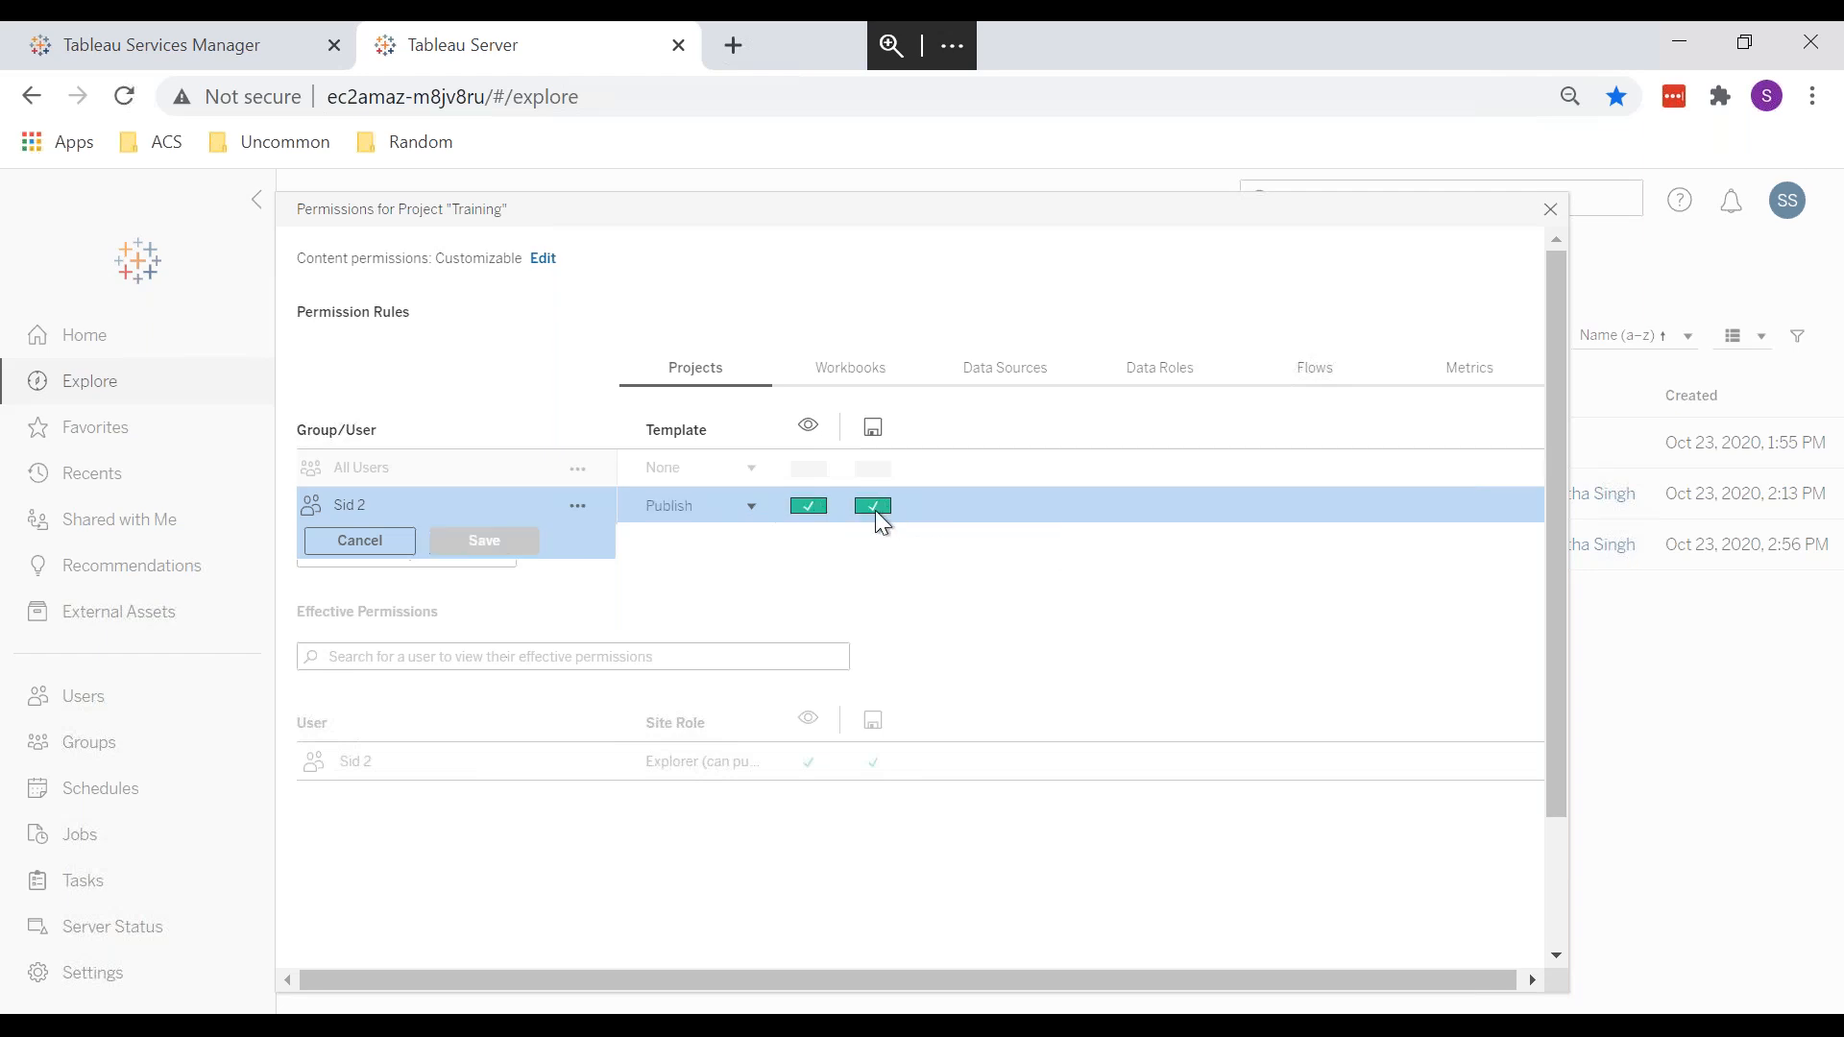
left_click(816, 505)
left_click(816, 506)
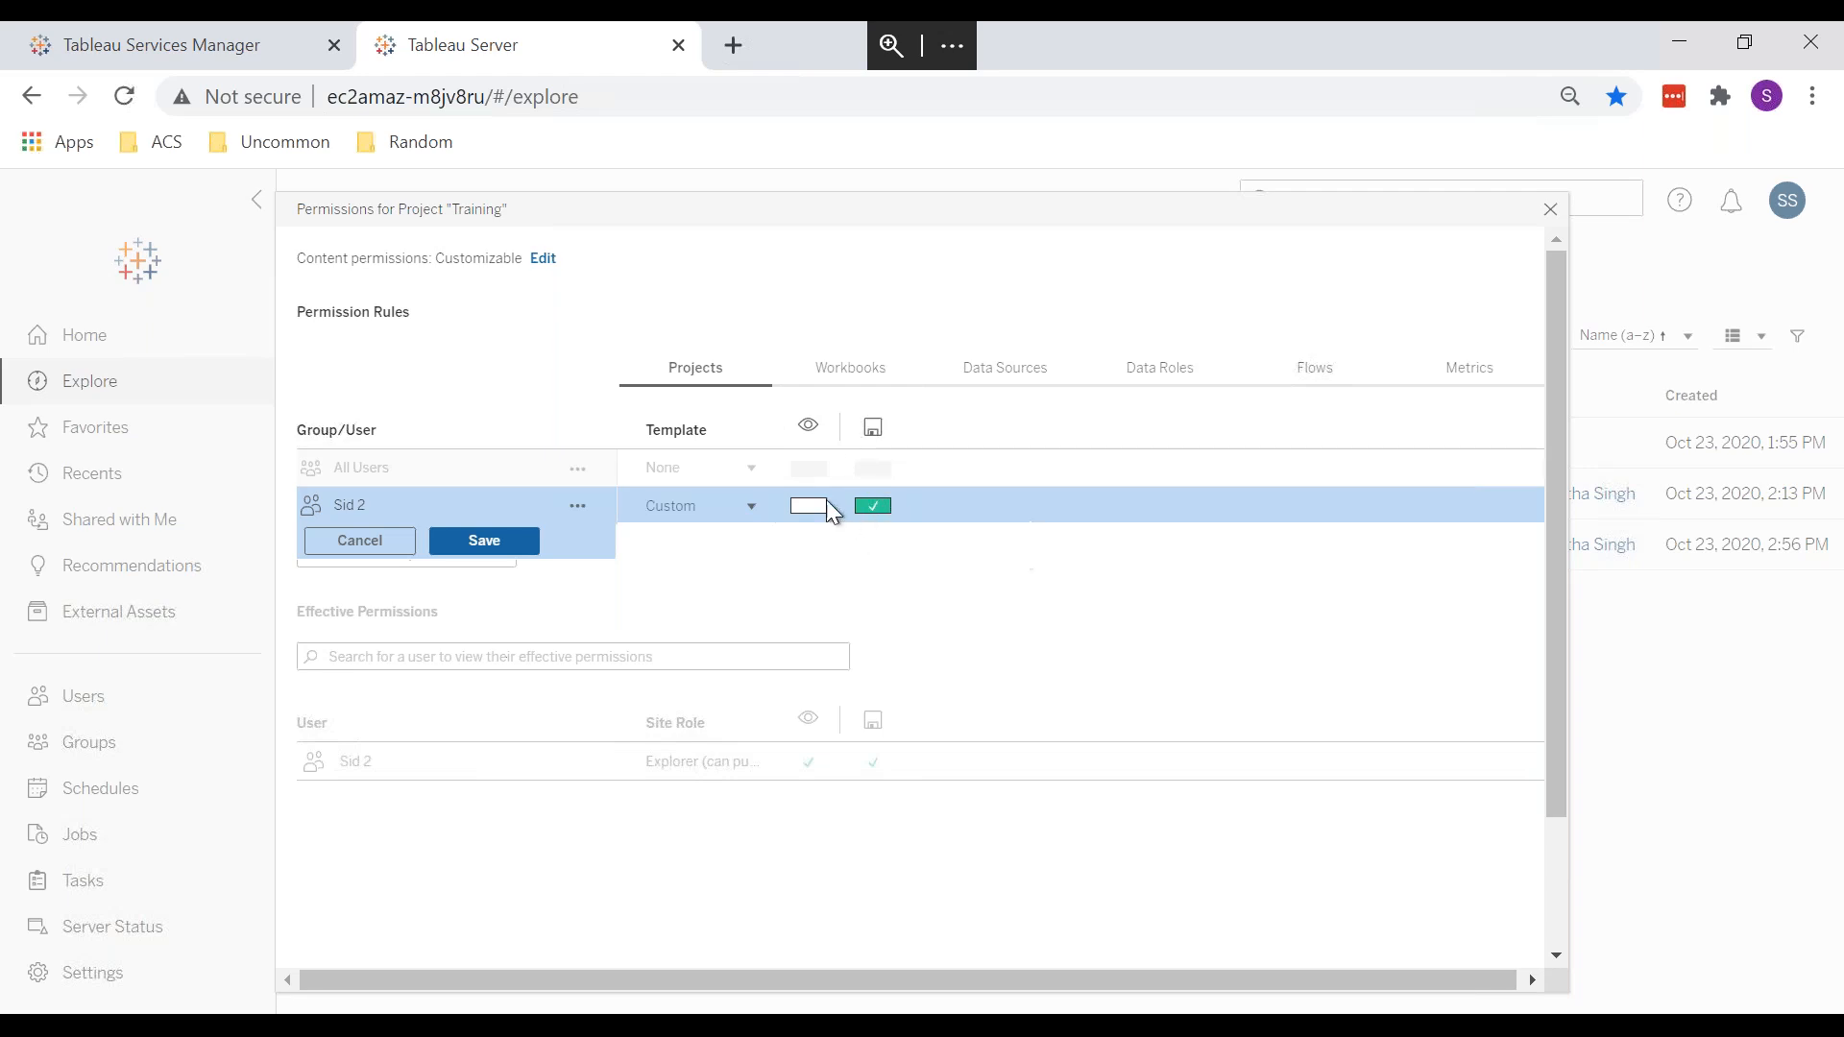
left_click(798, 509)
left_click(798, 509)
left_click(800, 511)
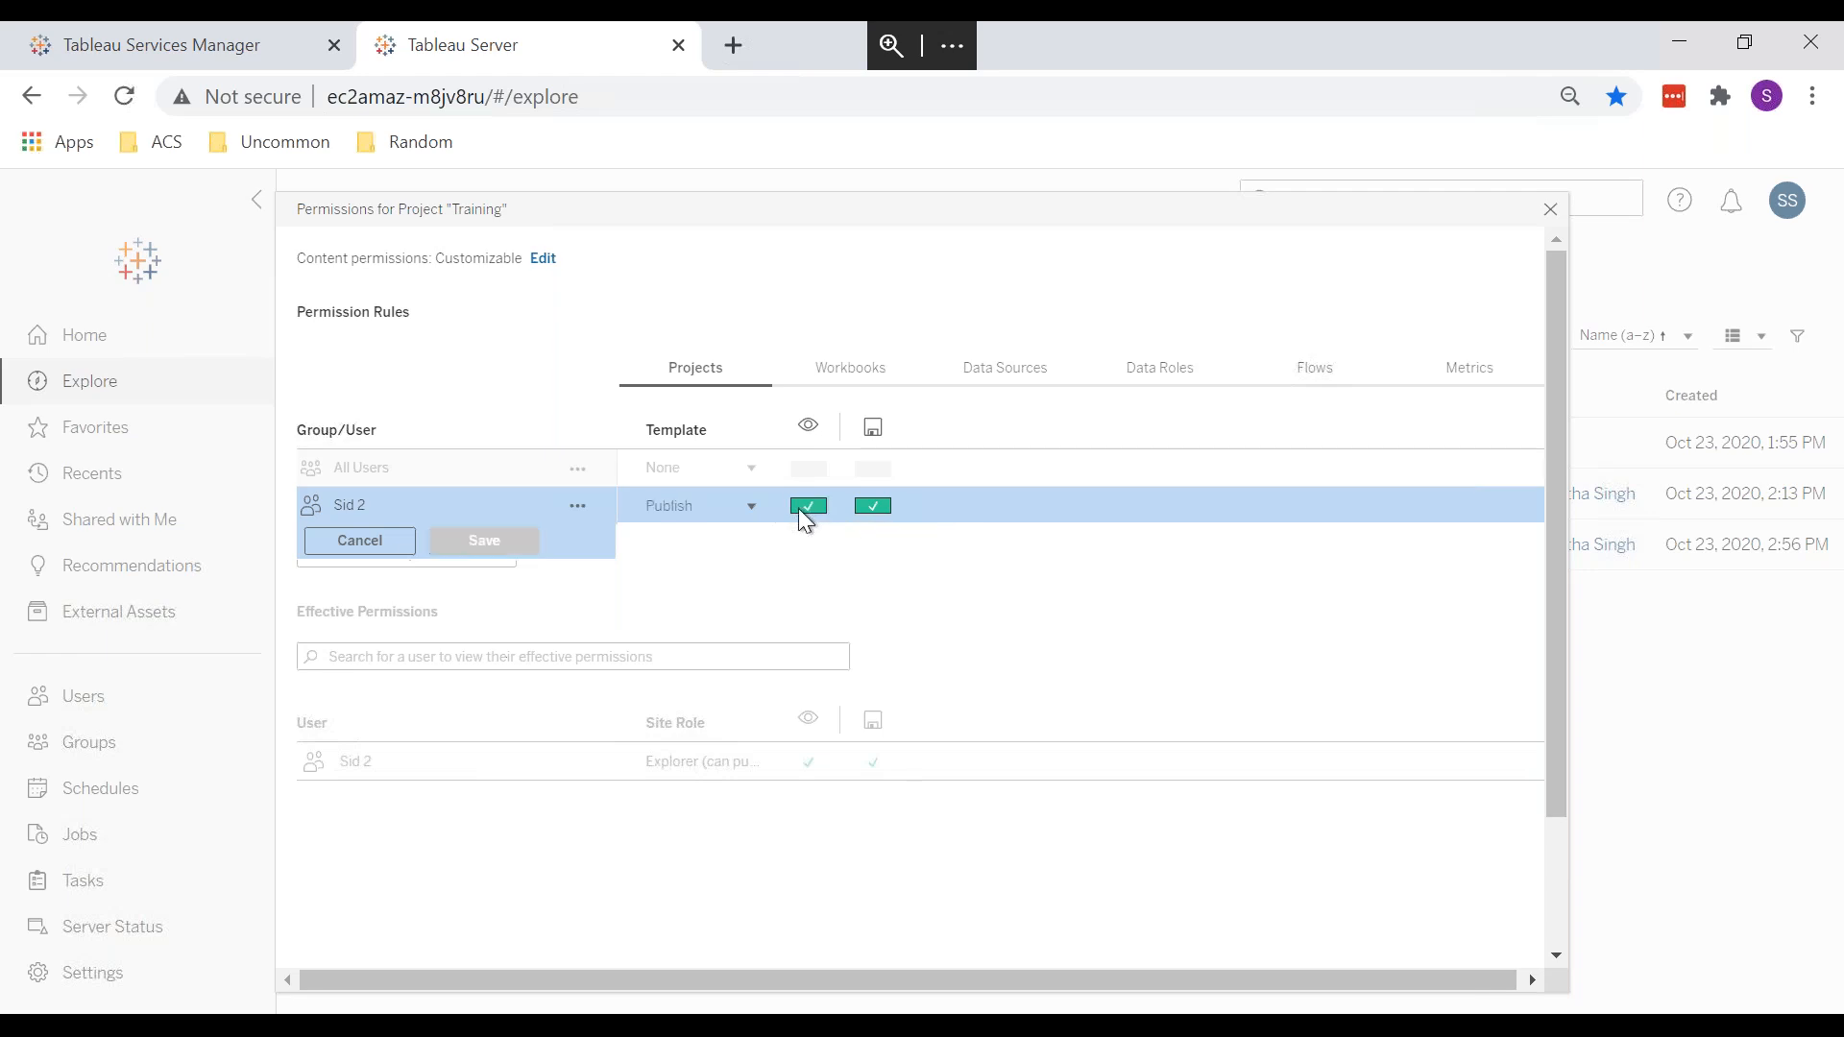
left_click(800, 511)
left_click(808, 507)
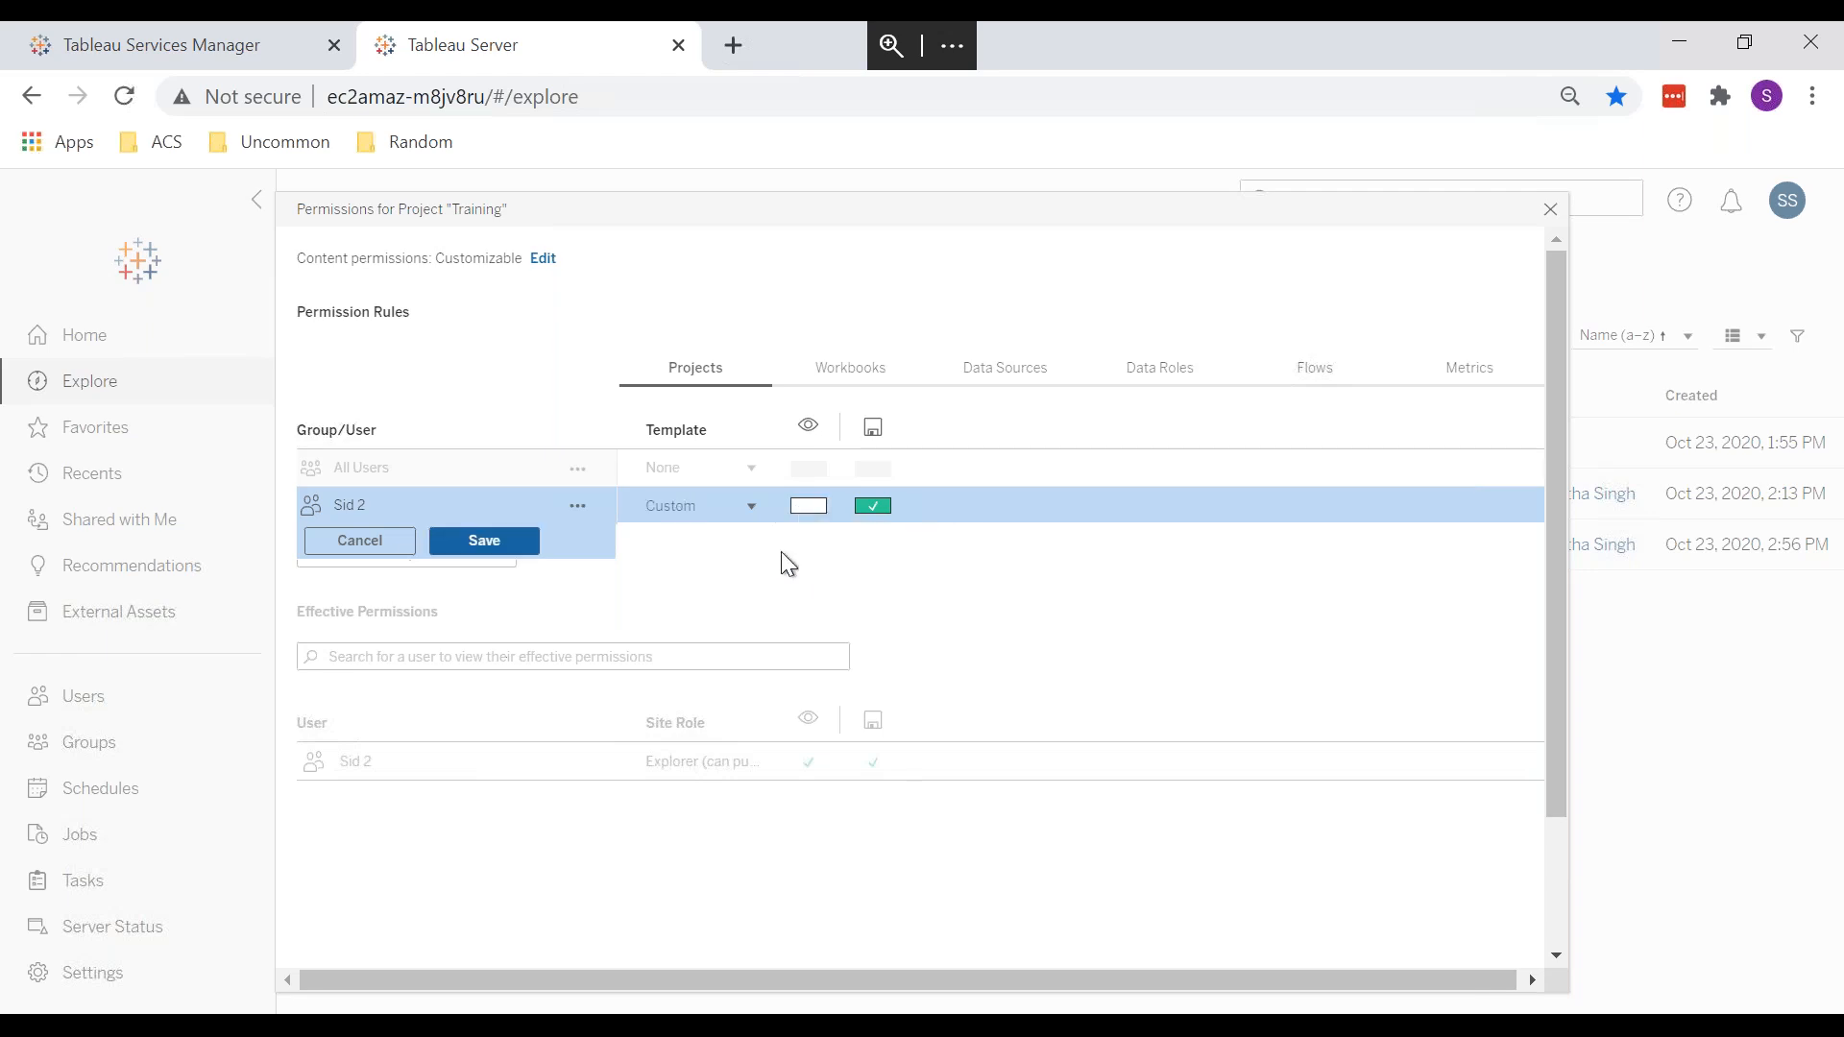
left_click(815, 513)
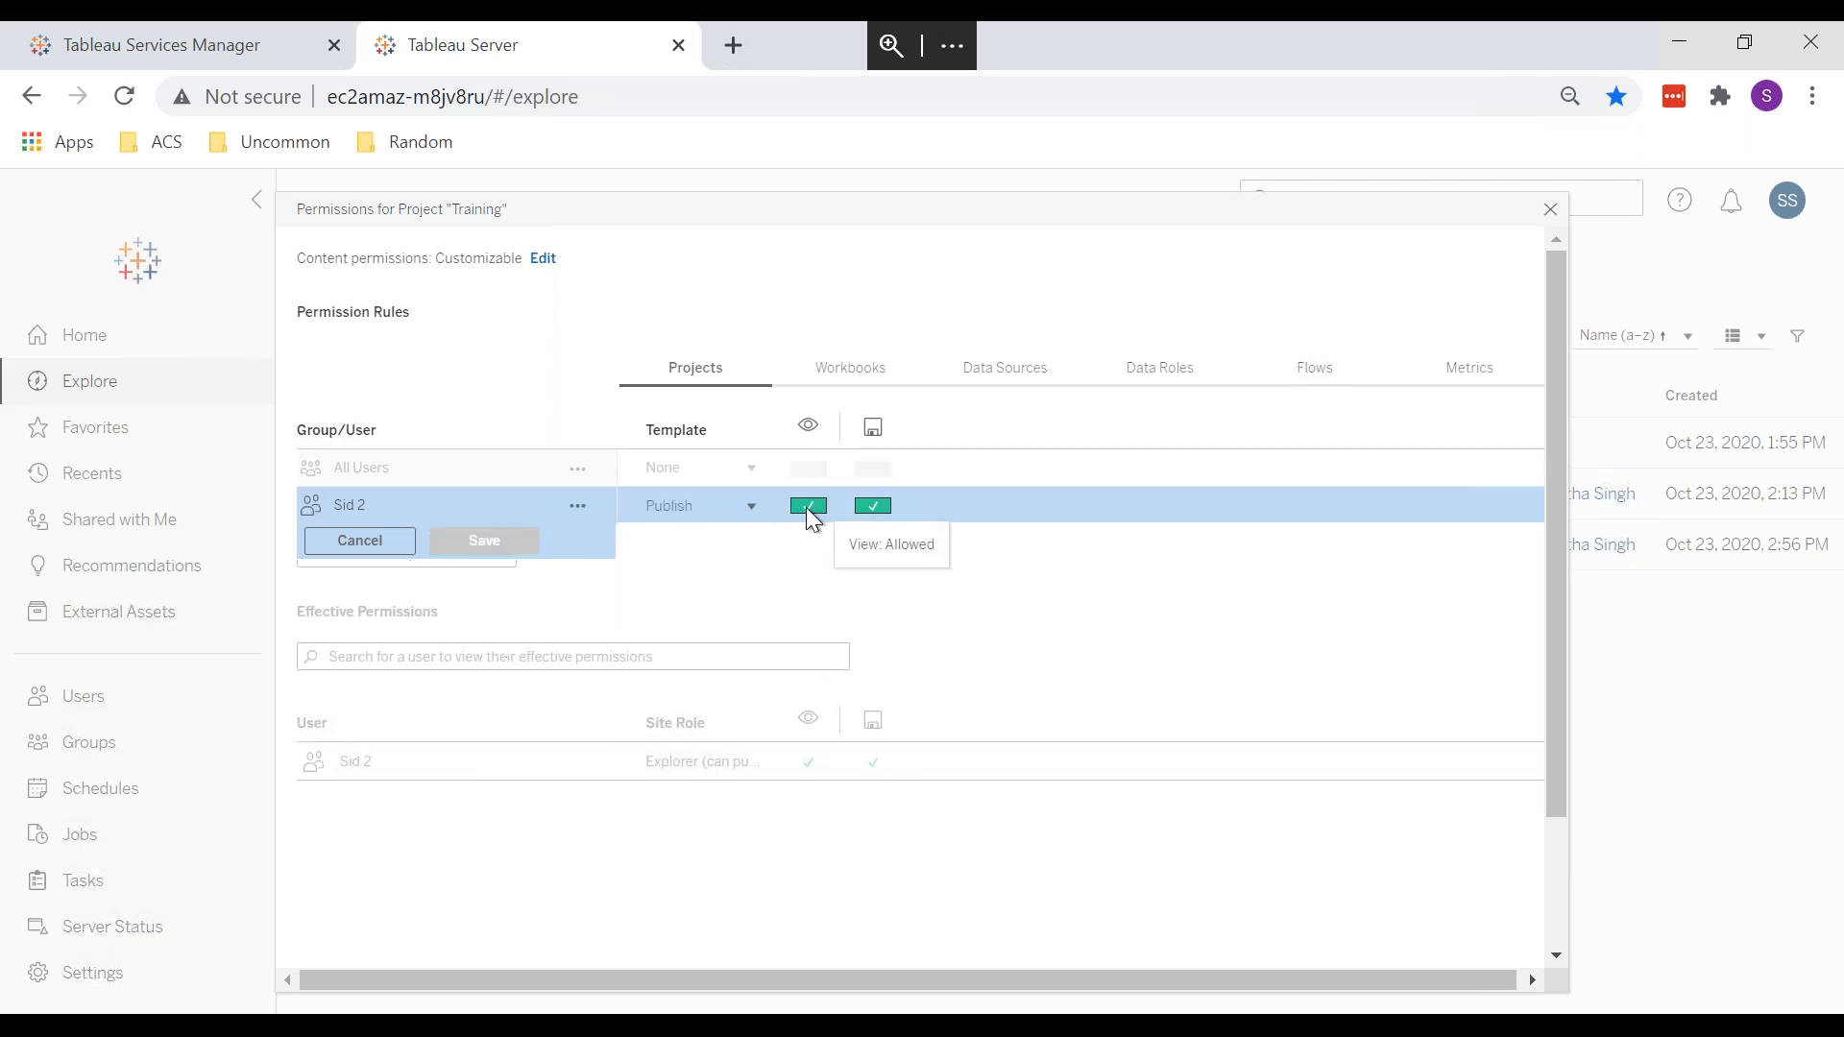
left_click(812, 509)
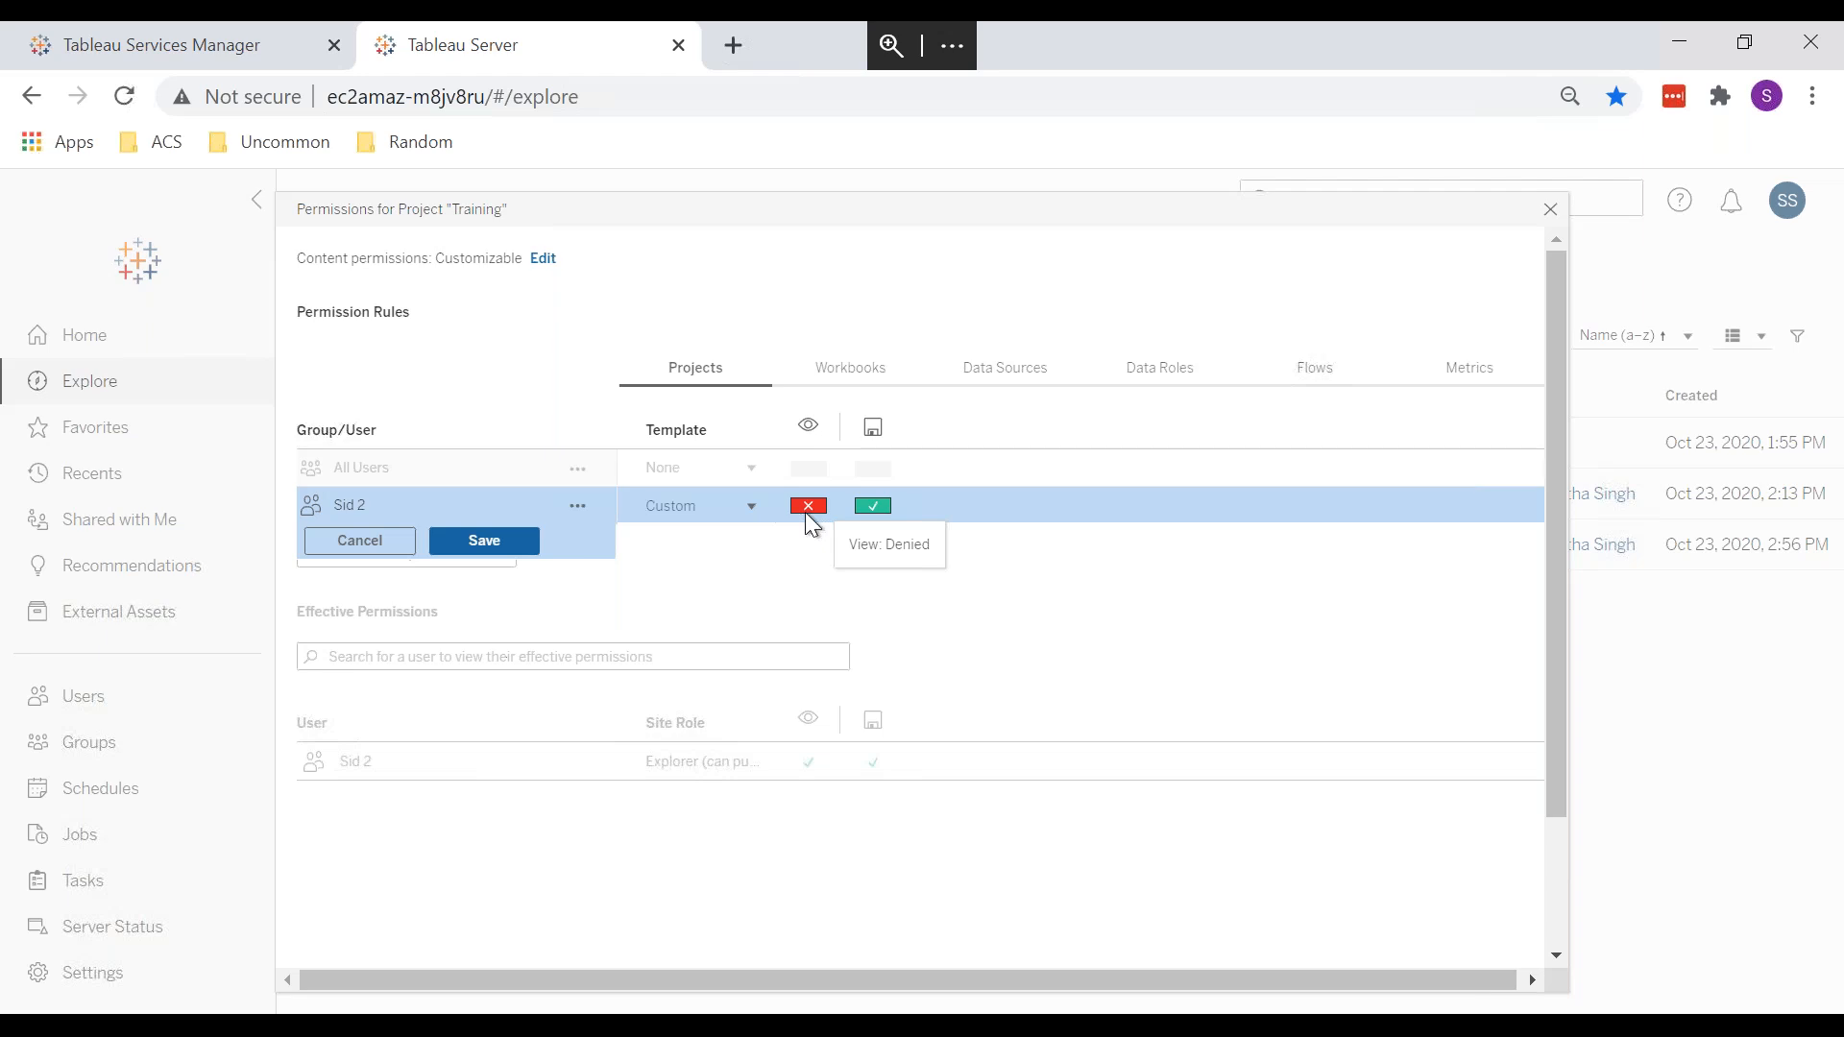
left_click(377, 549)
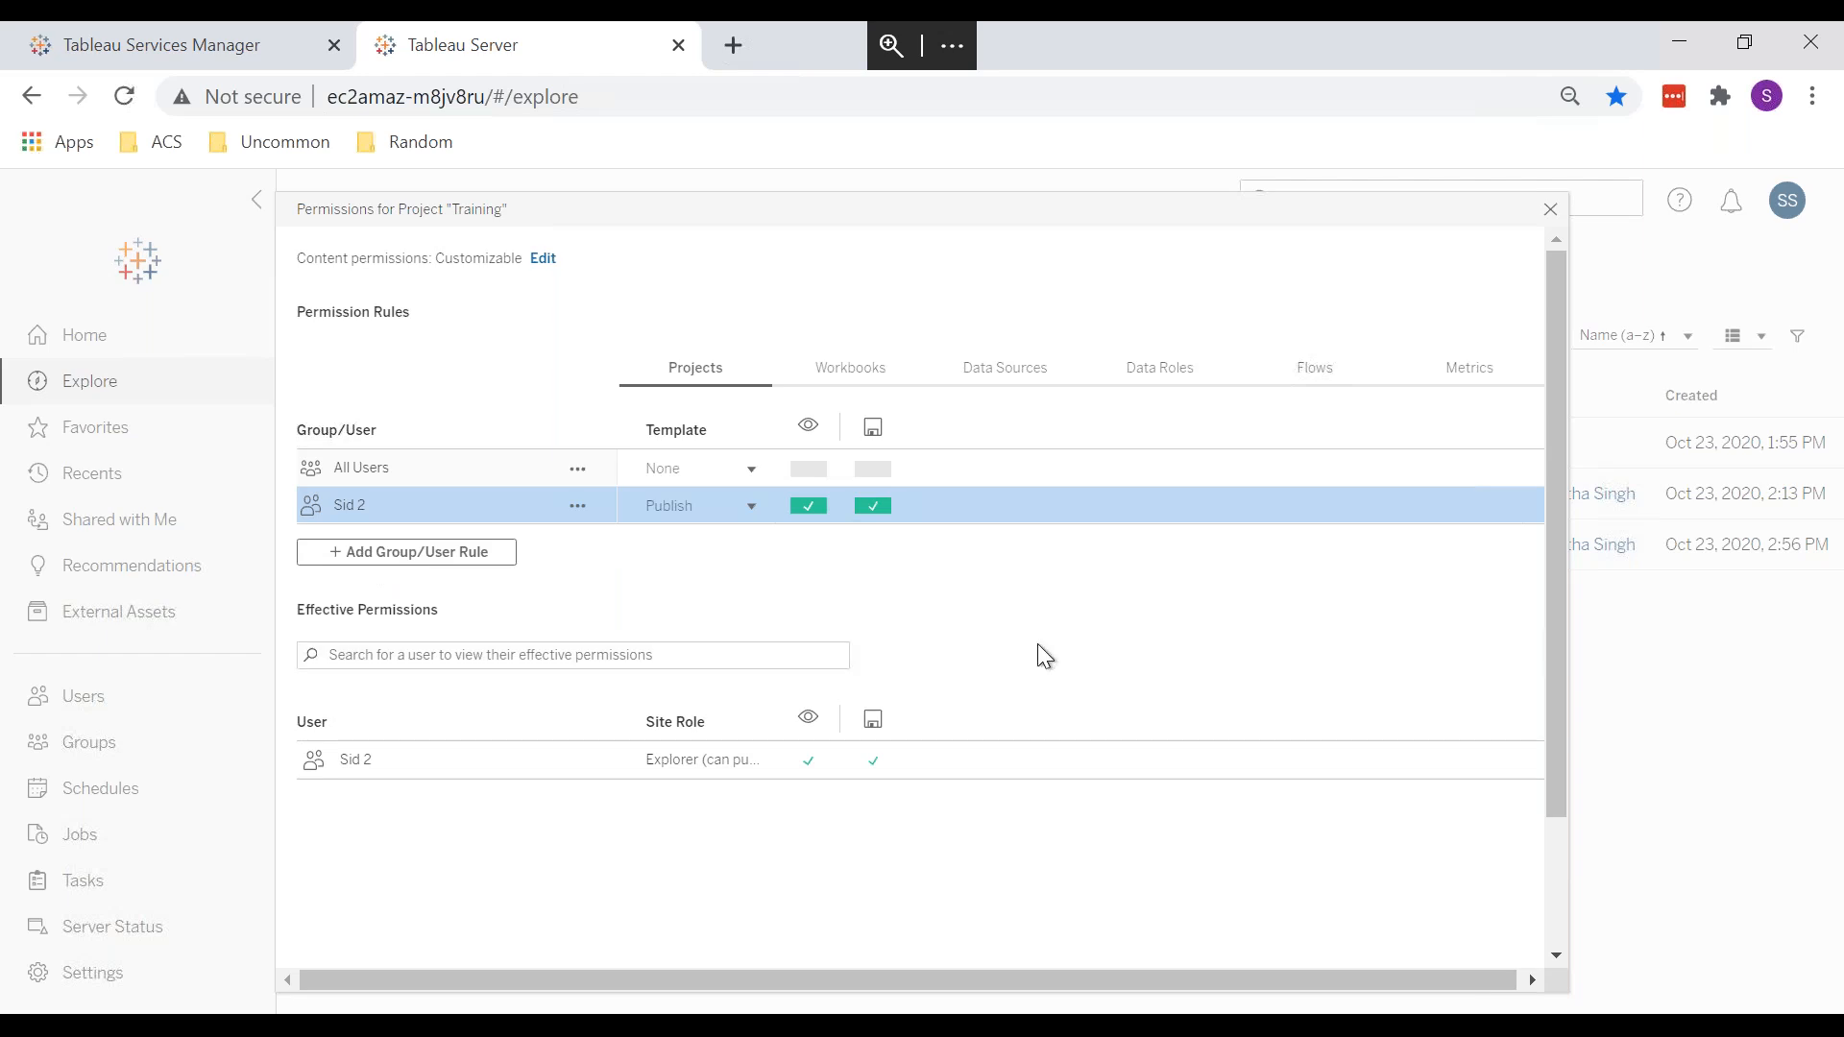
Step: Delete the new user's permission rule from the Training project and confirm
scroll(1037, 643, "down", 2)
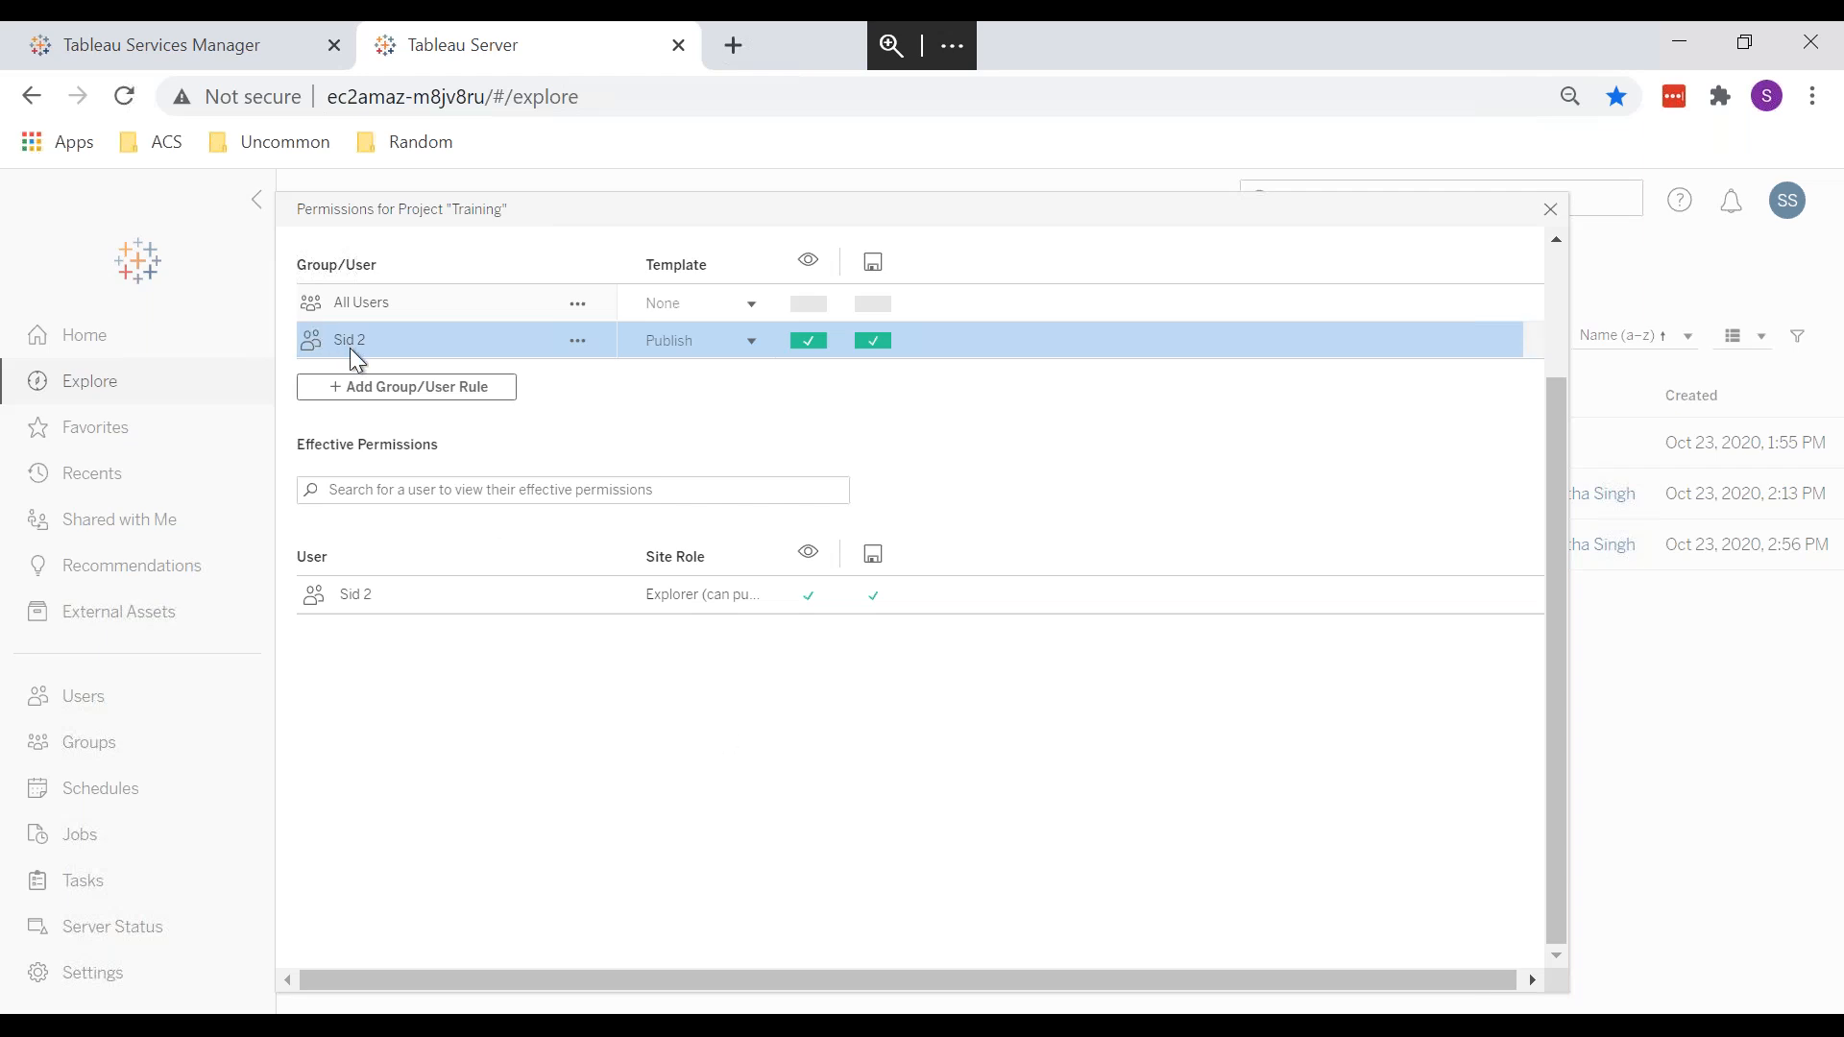
left_click(577, 340)
left_click(597, 469)
left_click(1038, 642)
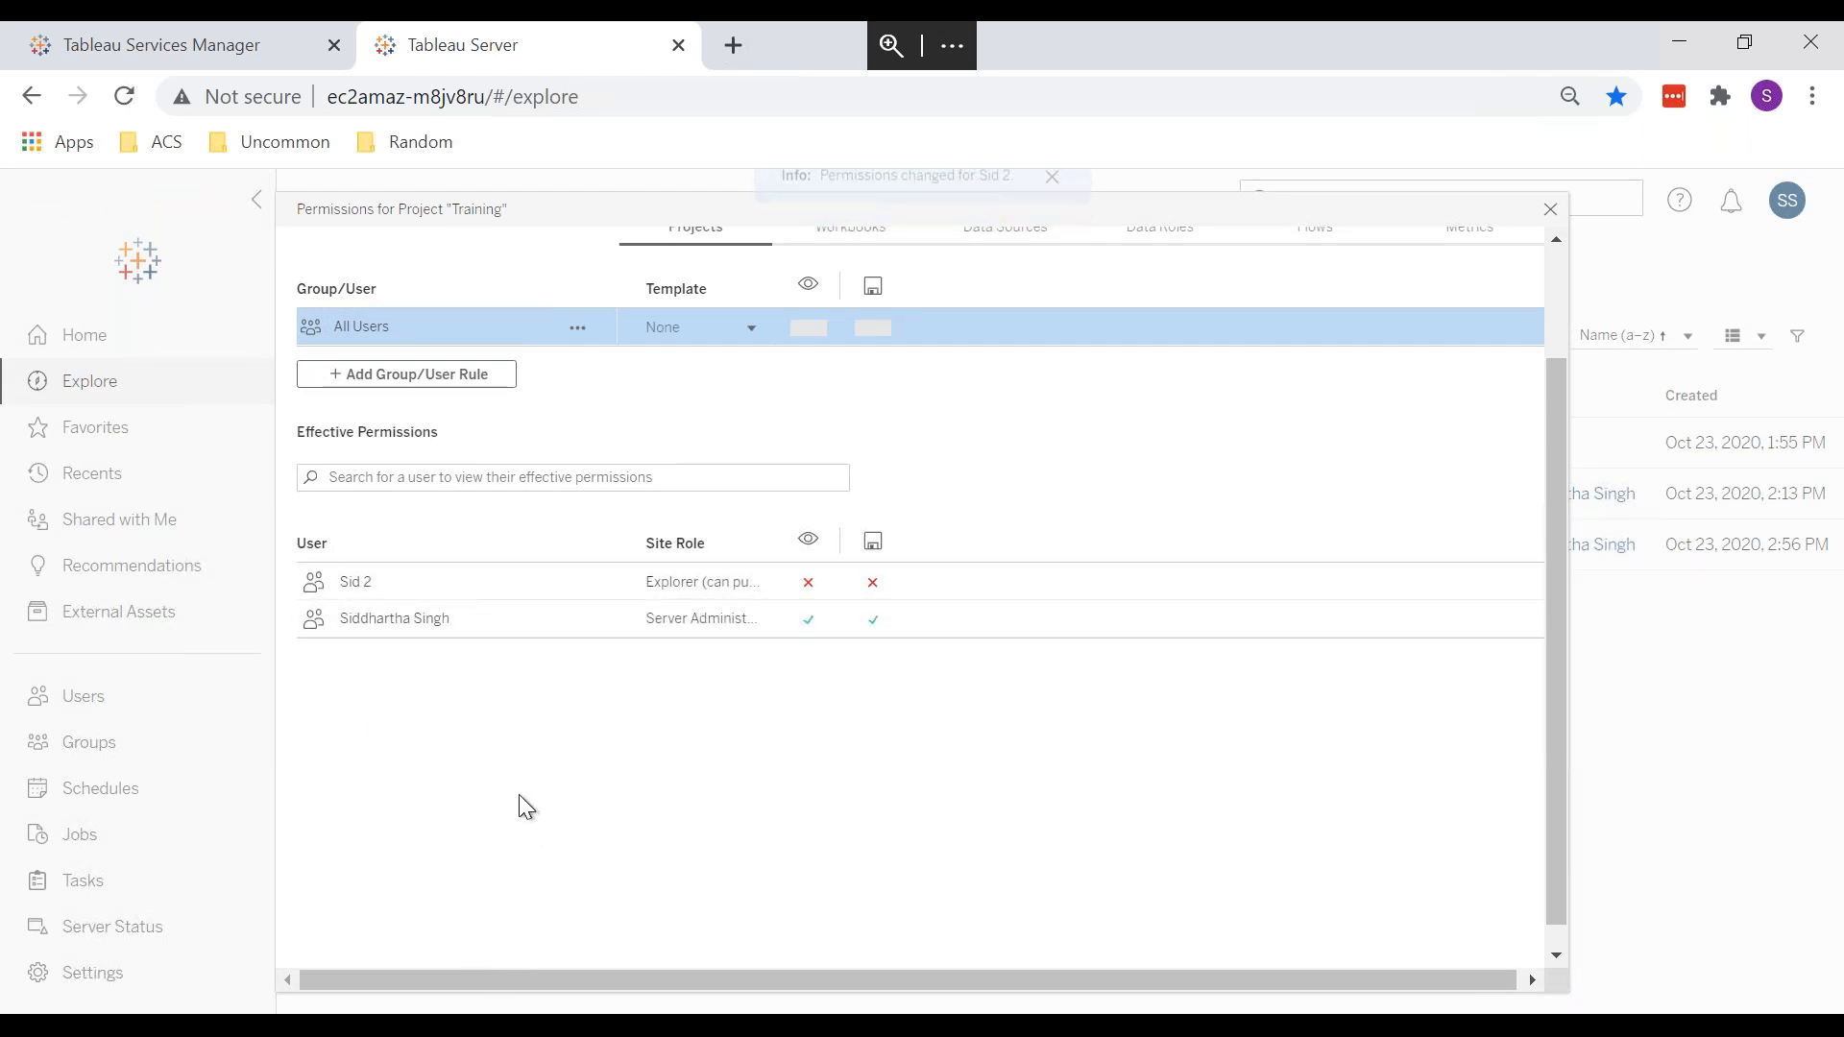
Step: Open a new browser window and load the Tableau Server sign-in page from the Uncommon bookmarks
left_click(1813, 96)
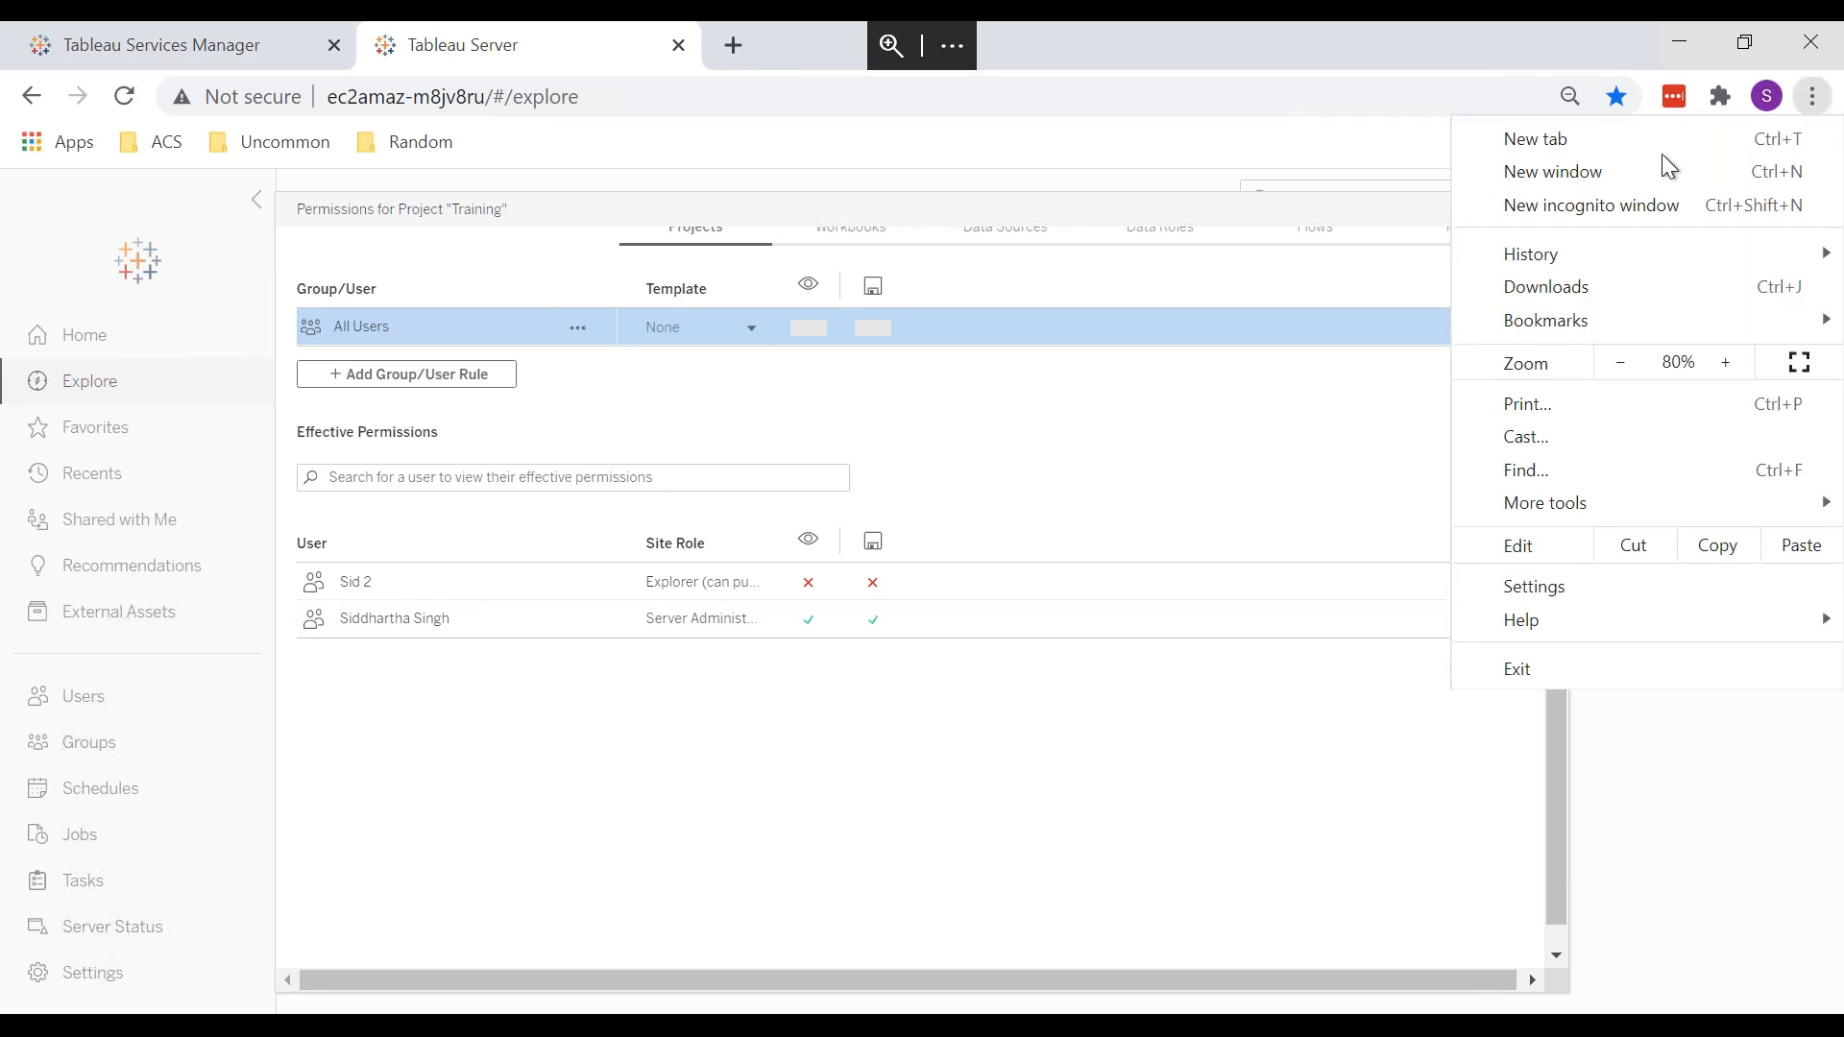
left_click(1598, 171)
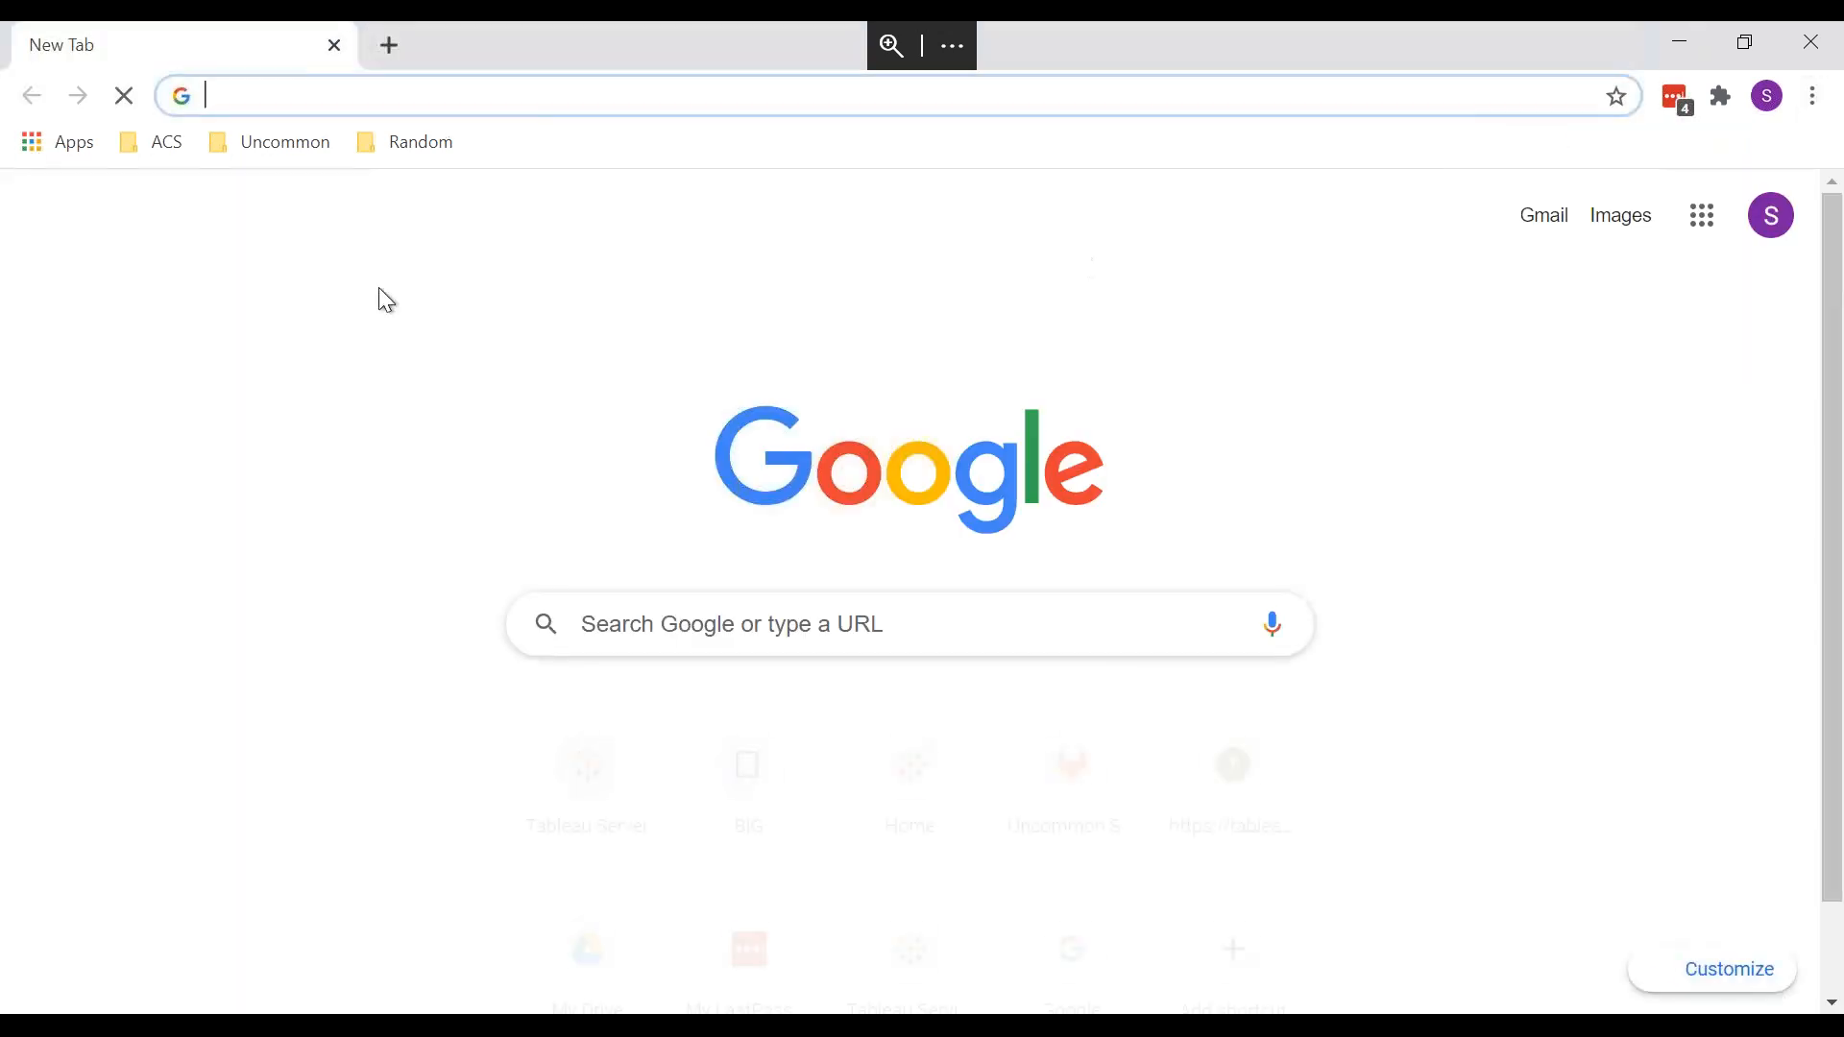
left_click(267, 152)
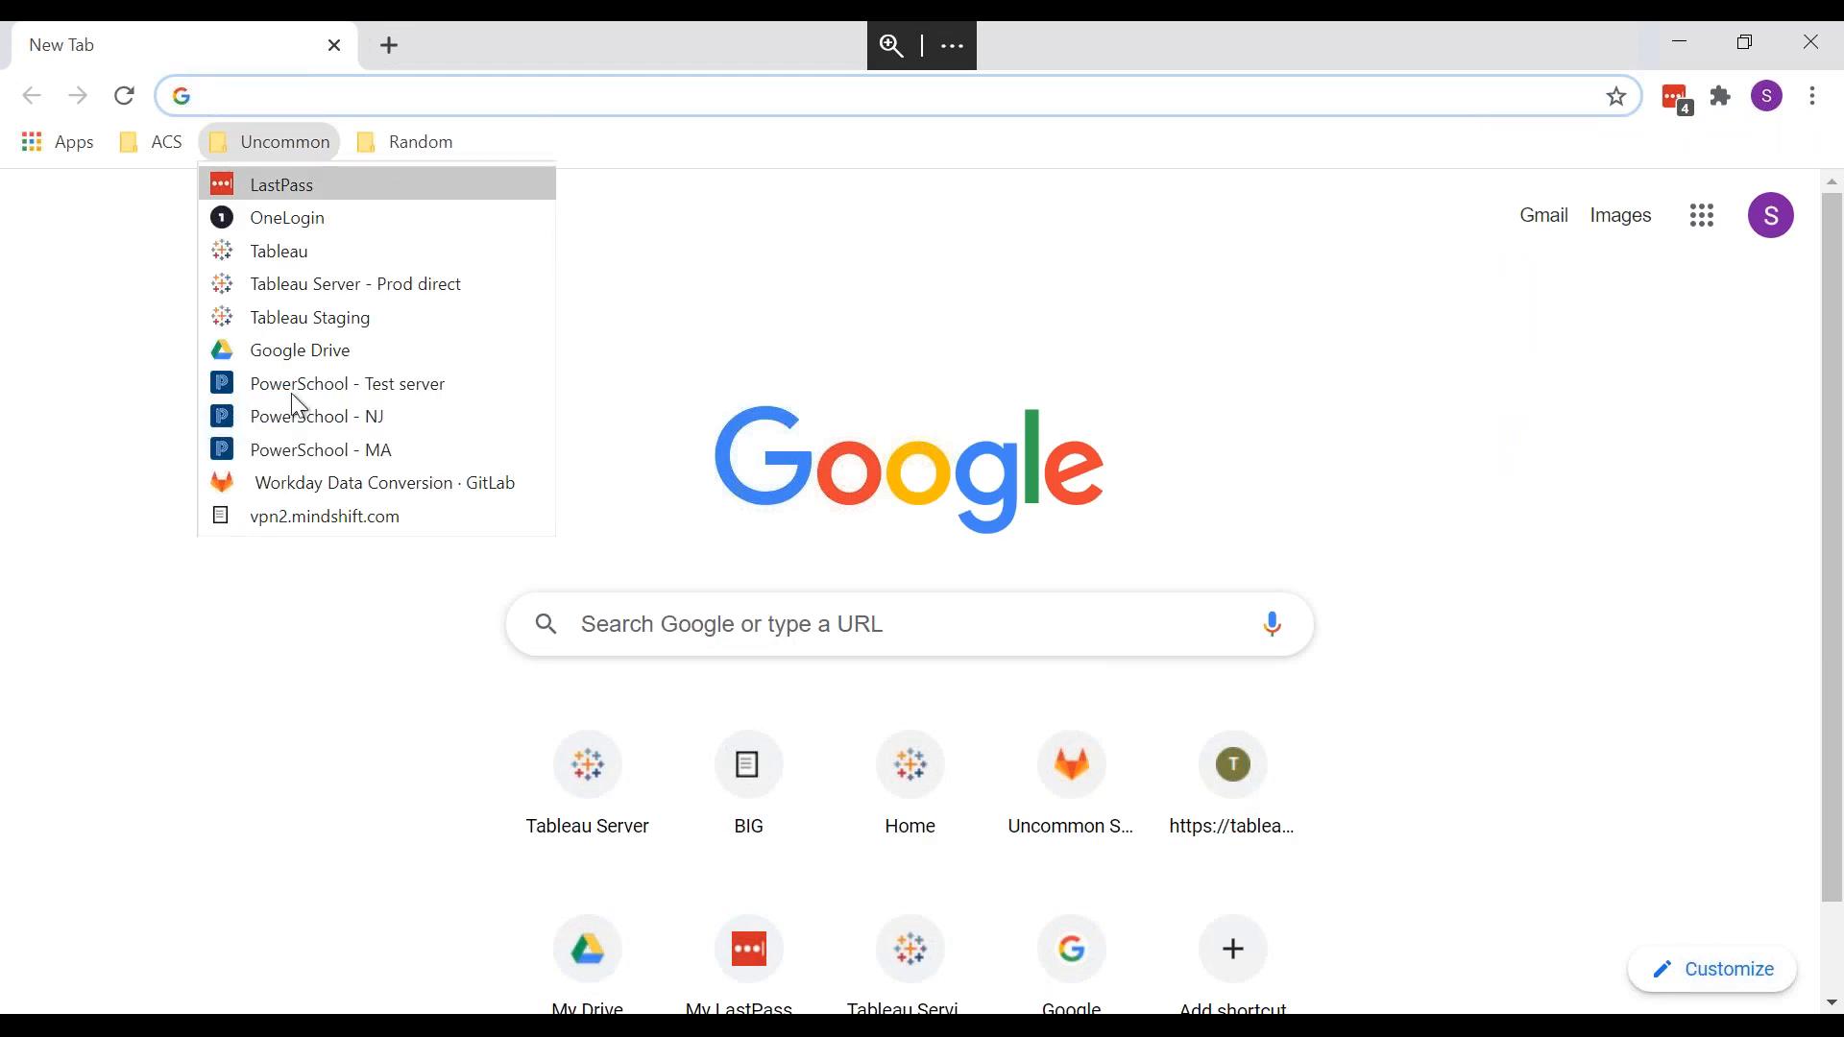
left_click(313, 251)
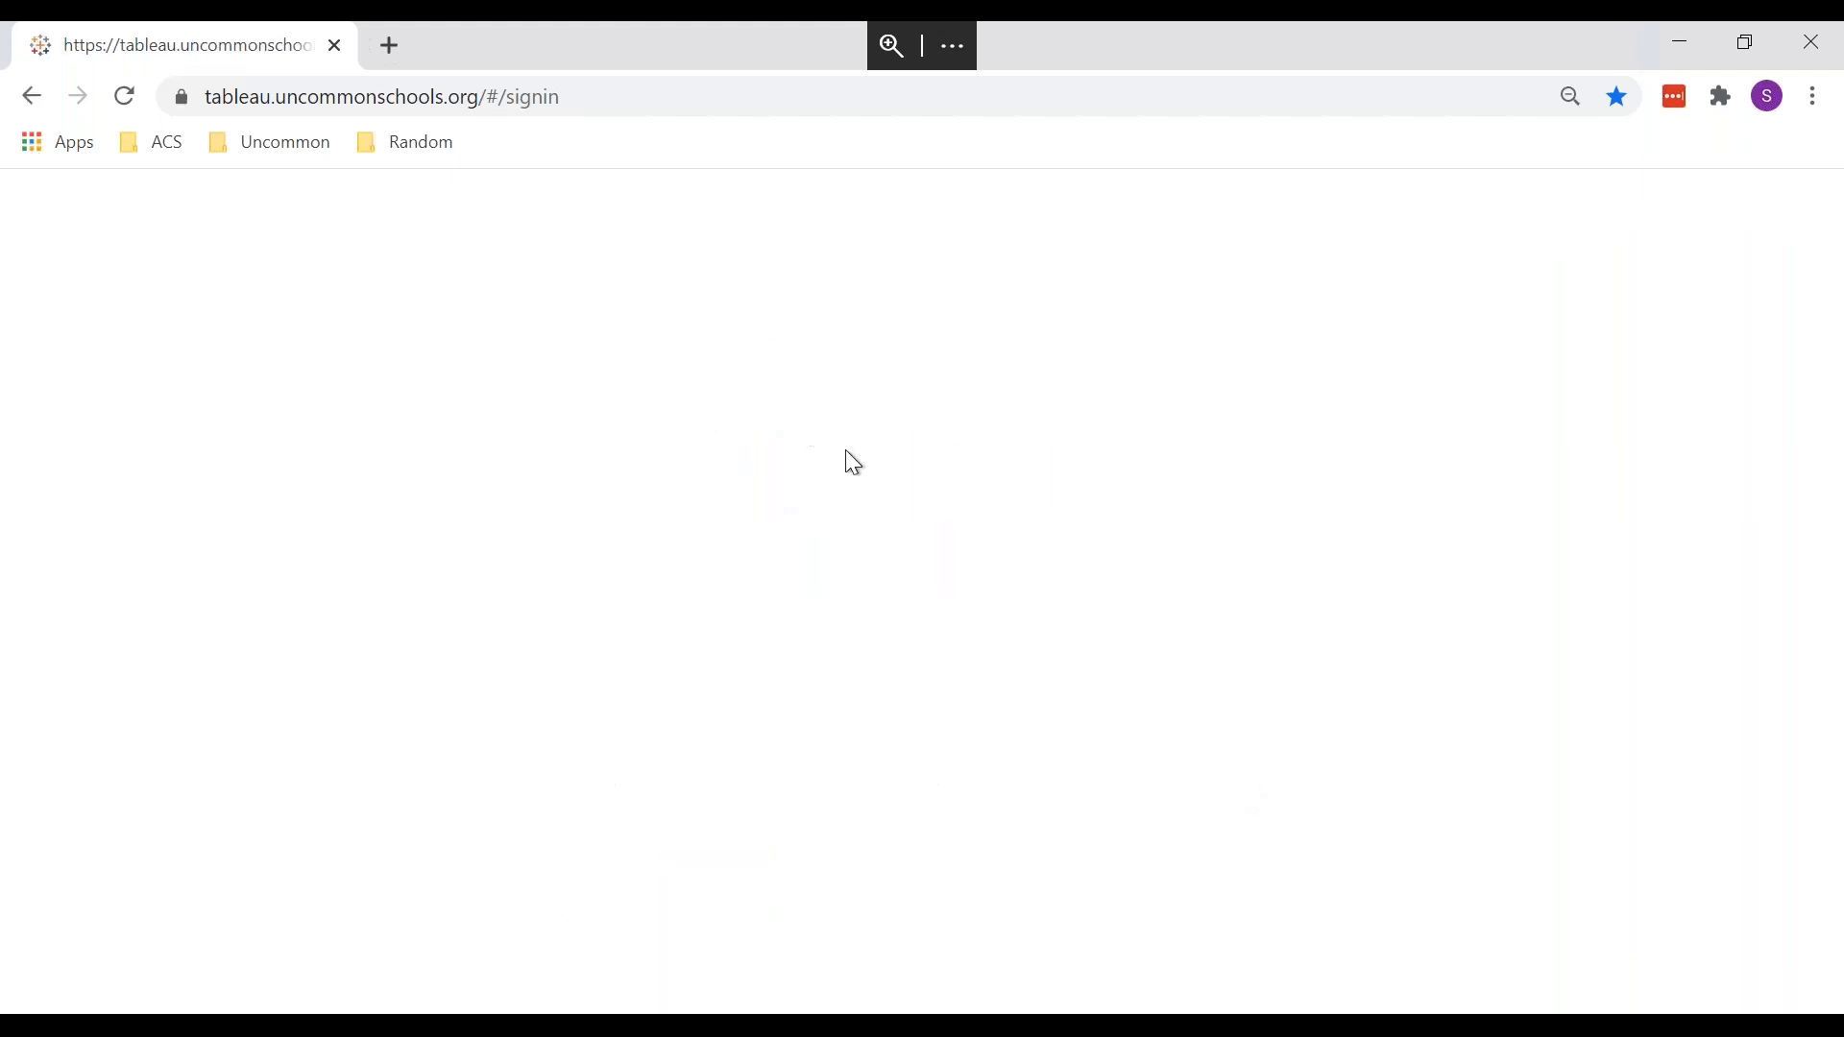
Step: Sign in with the account's username and password, choose the Default site, and open Explore
type("sid")
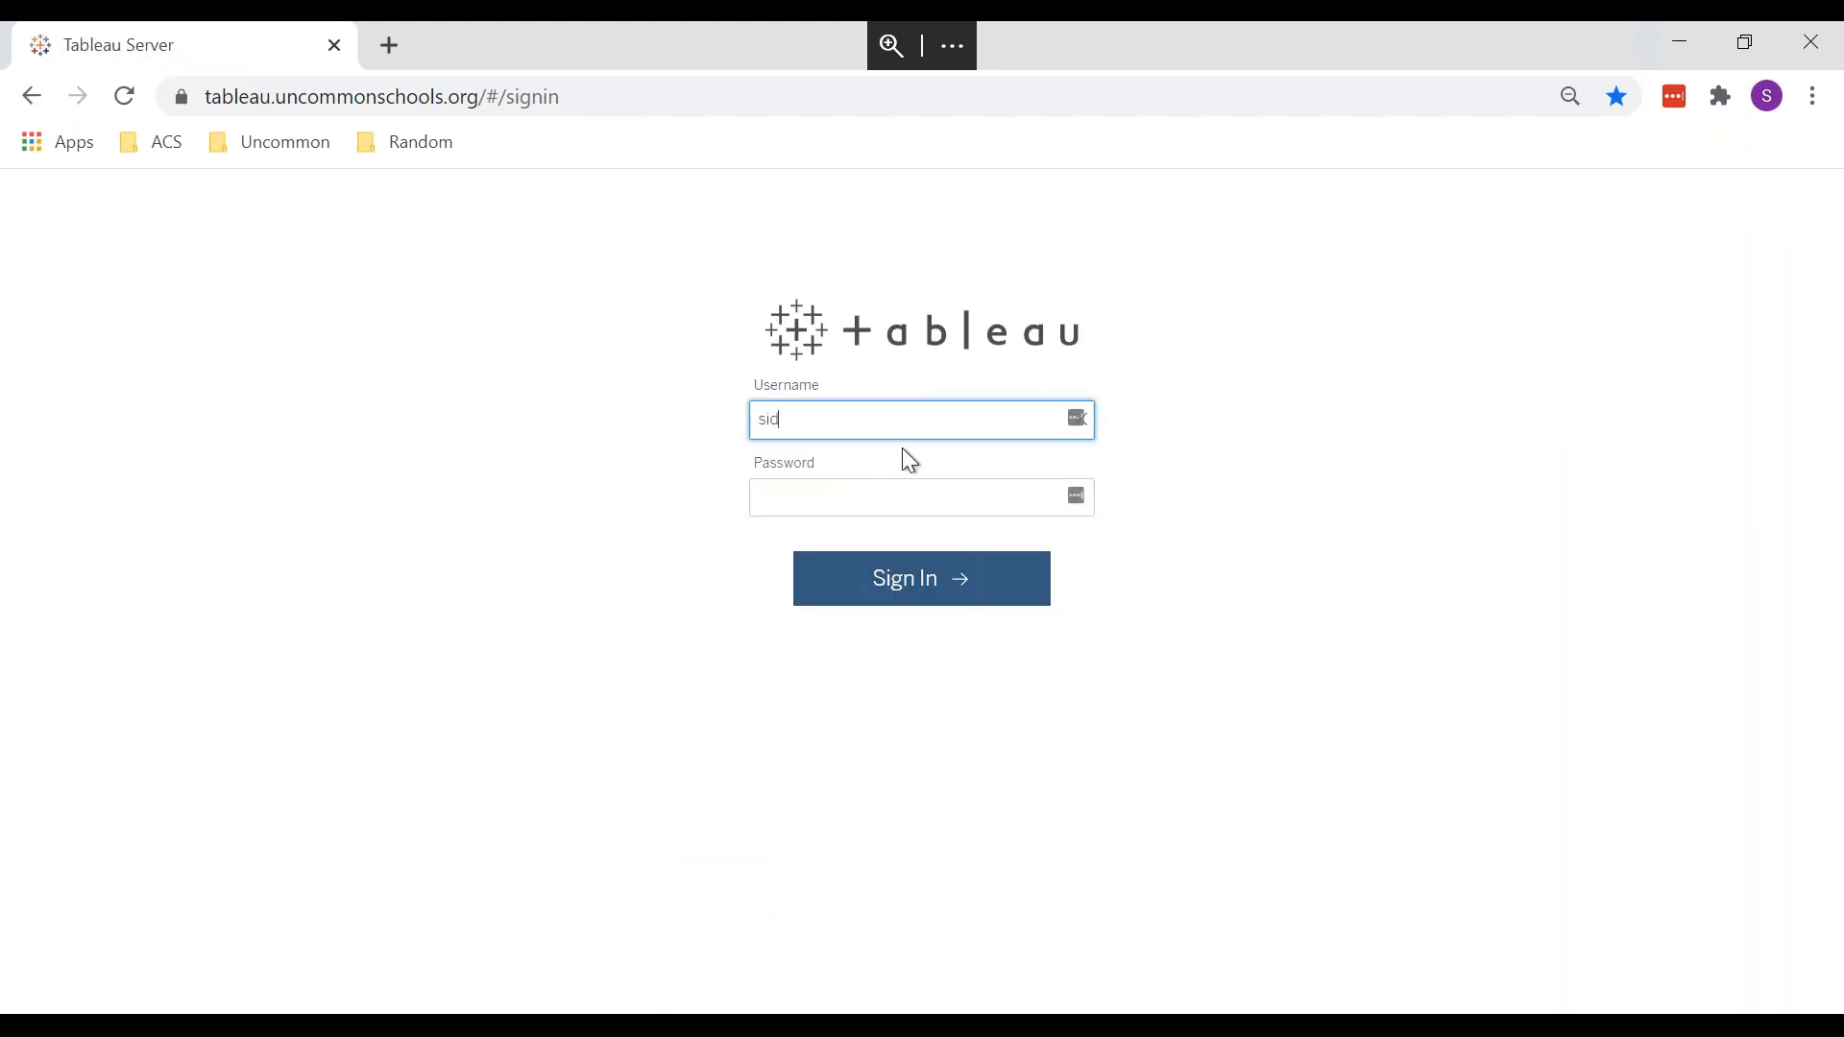
type("dhartha")
key("Tab")
type("••••••••")
key("Return")
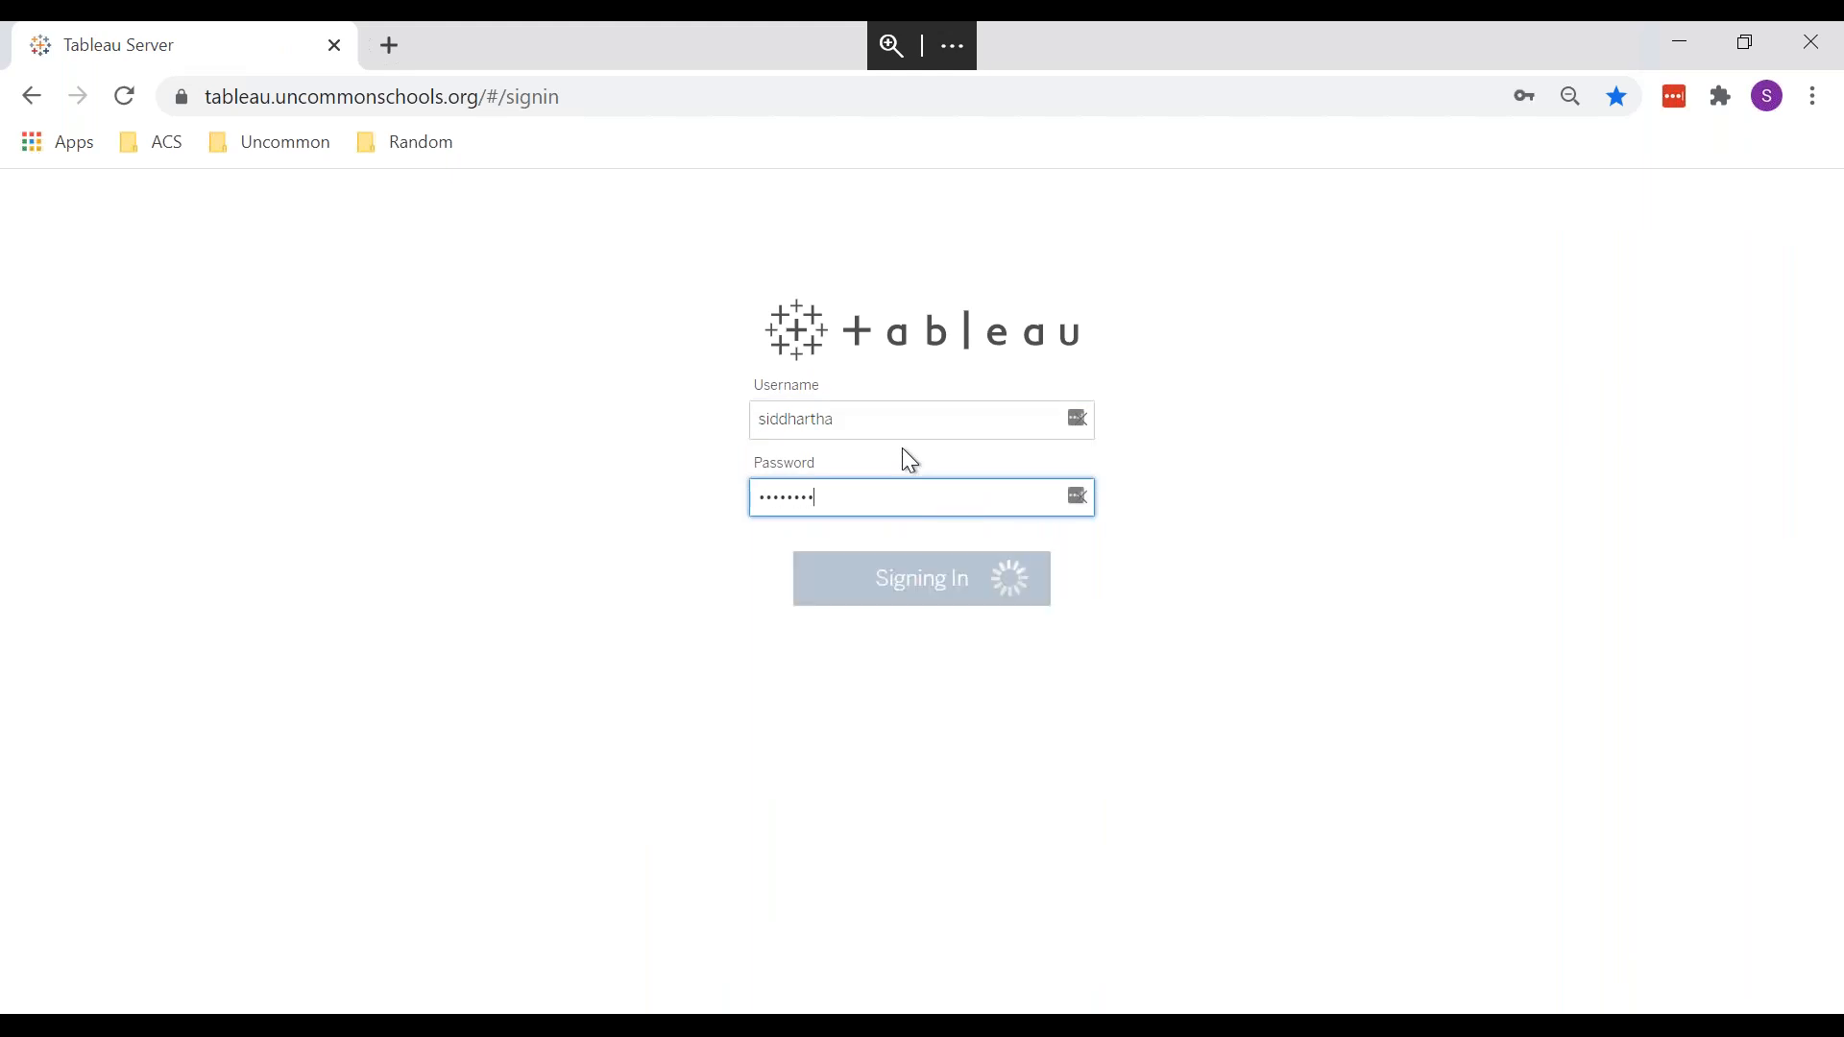
left_click(880, 478)
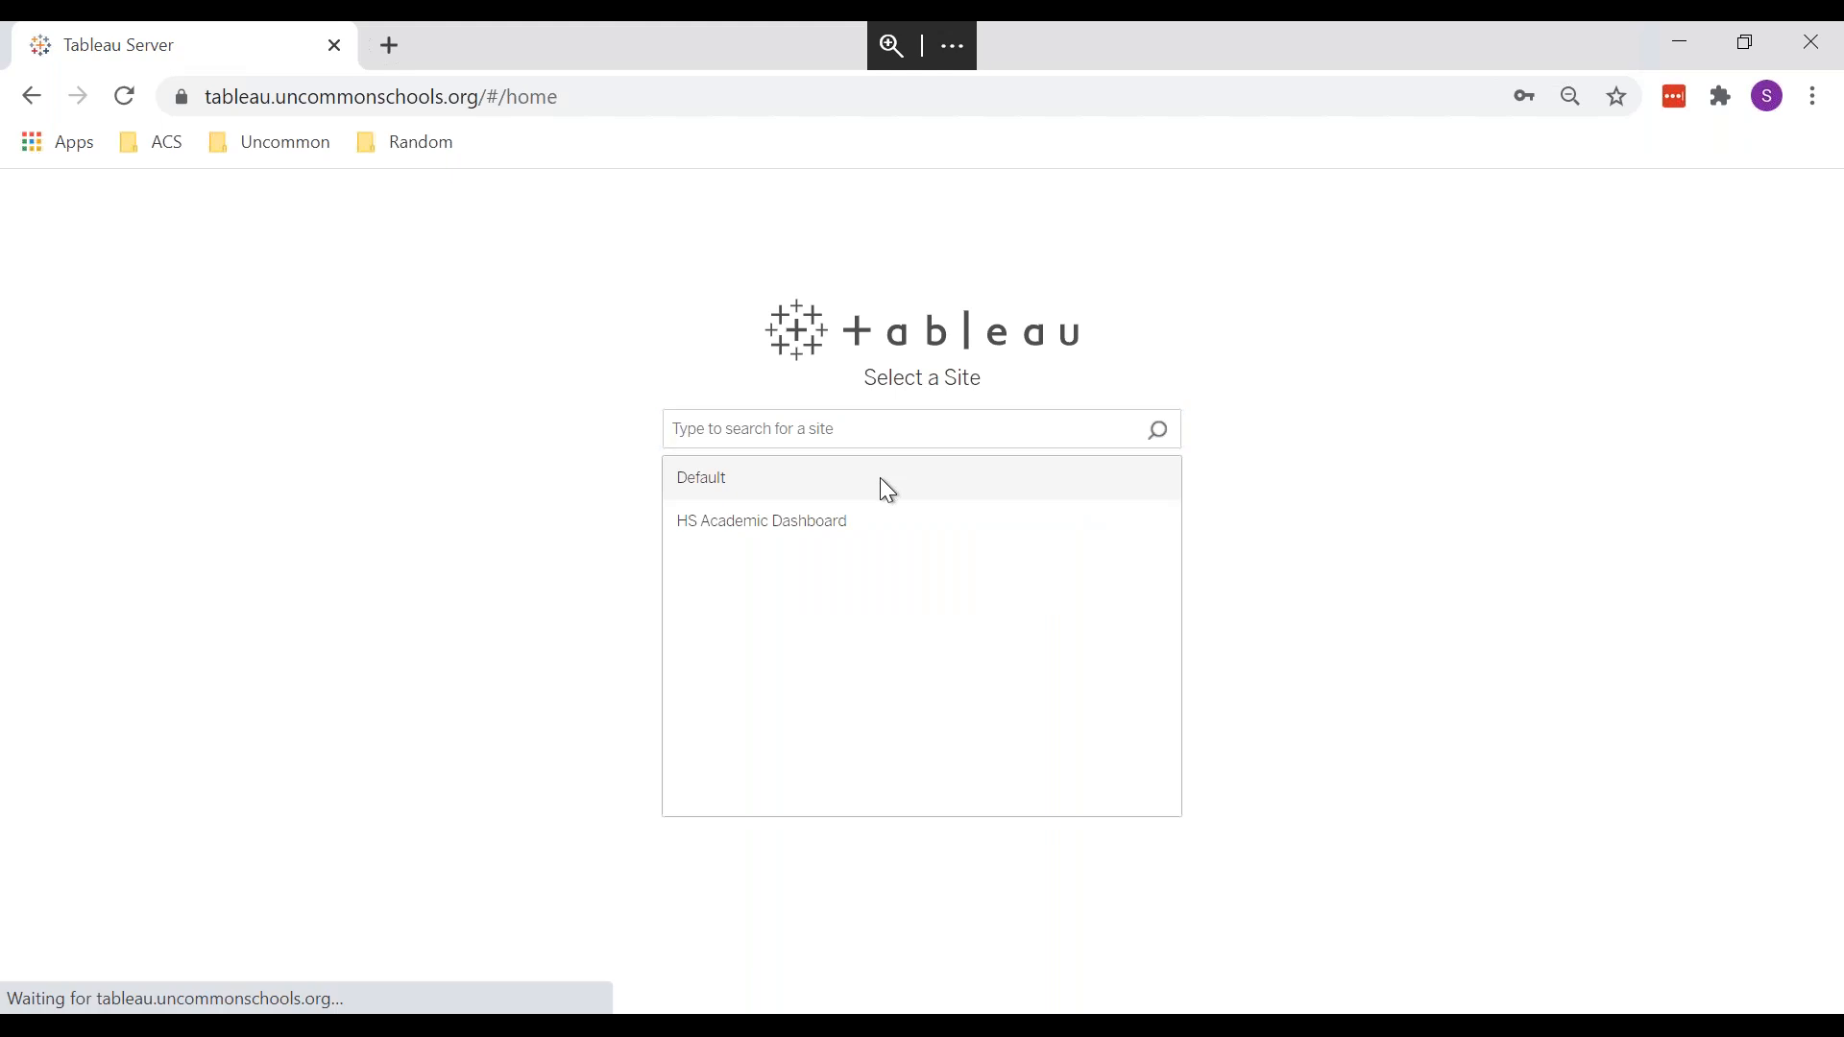
left_click(154, 462)
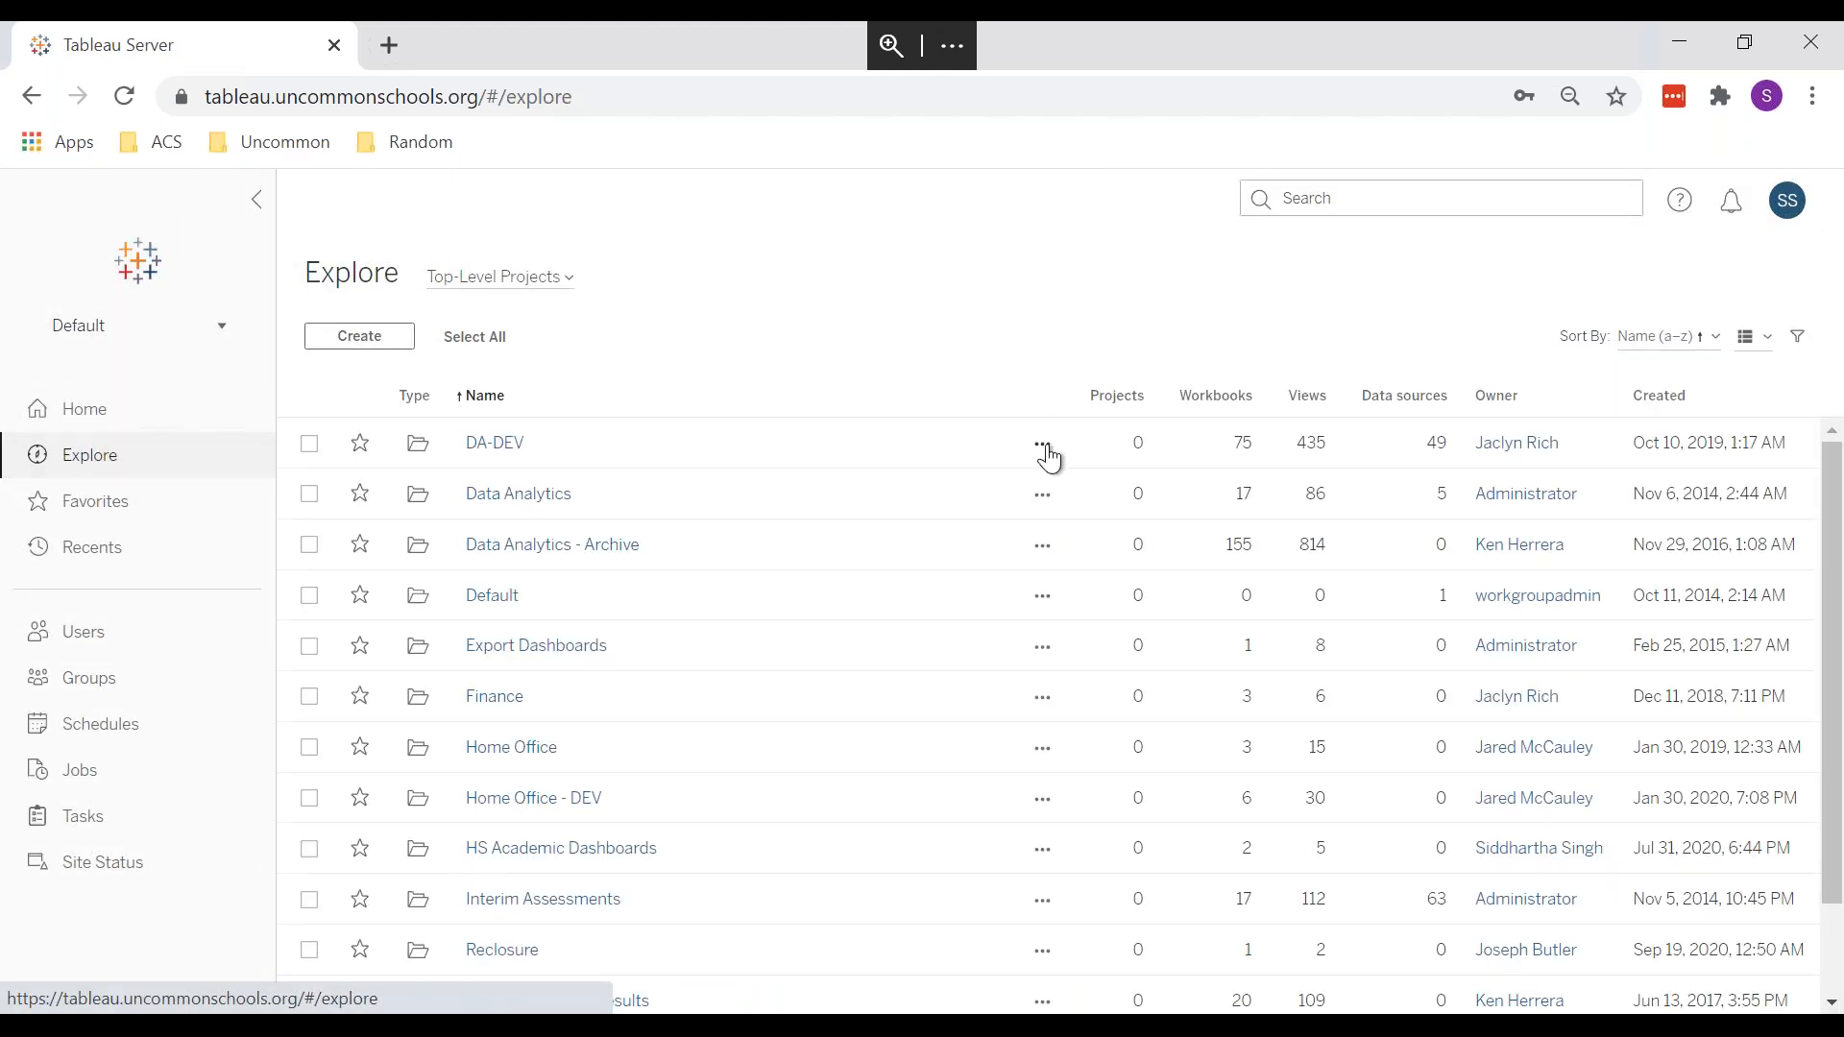
Step: Inspect DA-DEV's rules (All Users None, Data Analytics Publish, Test Account View), then close and reopen its actions
left_click(1044, 444)
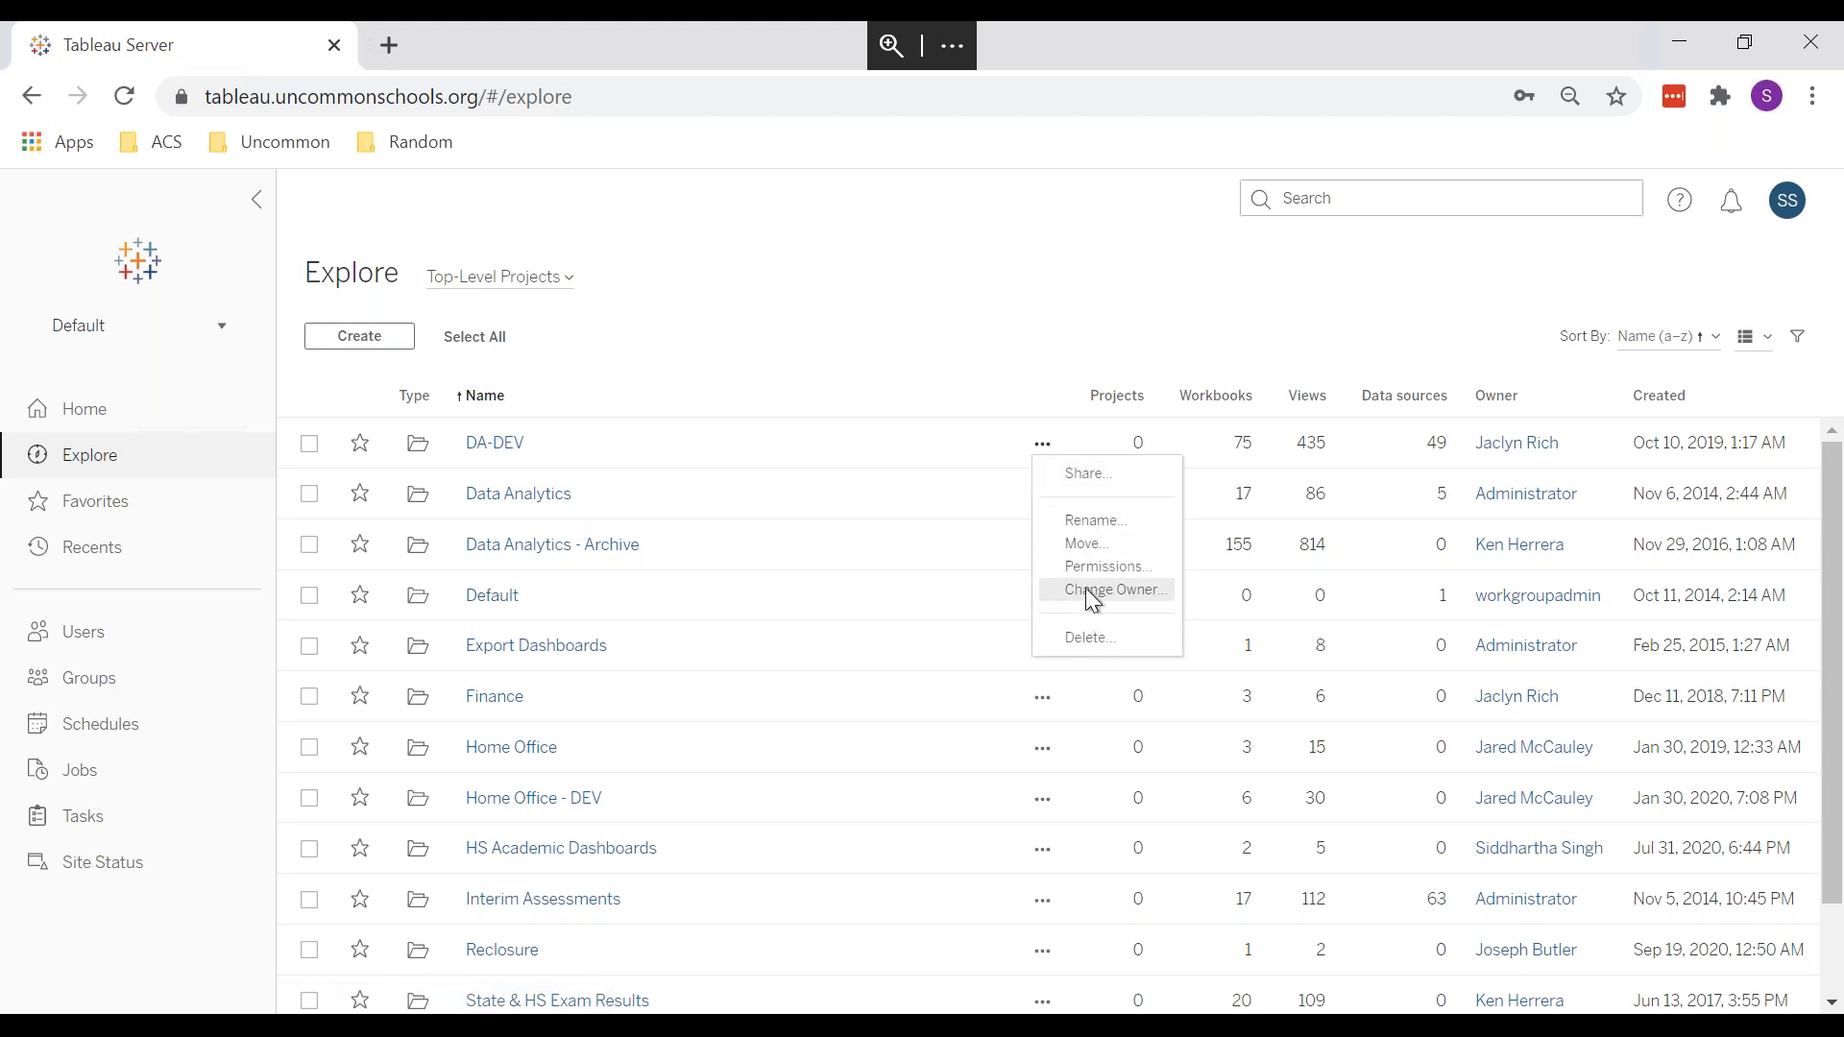
left_click(1105, 569)
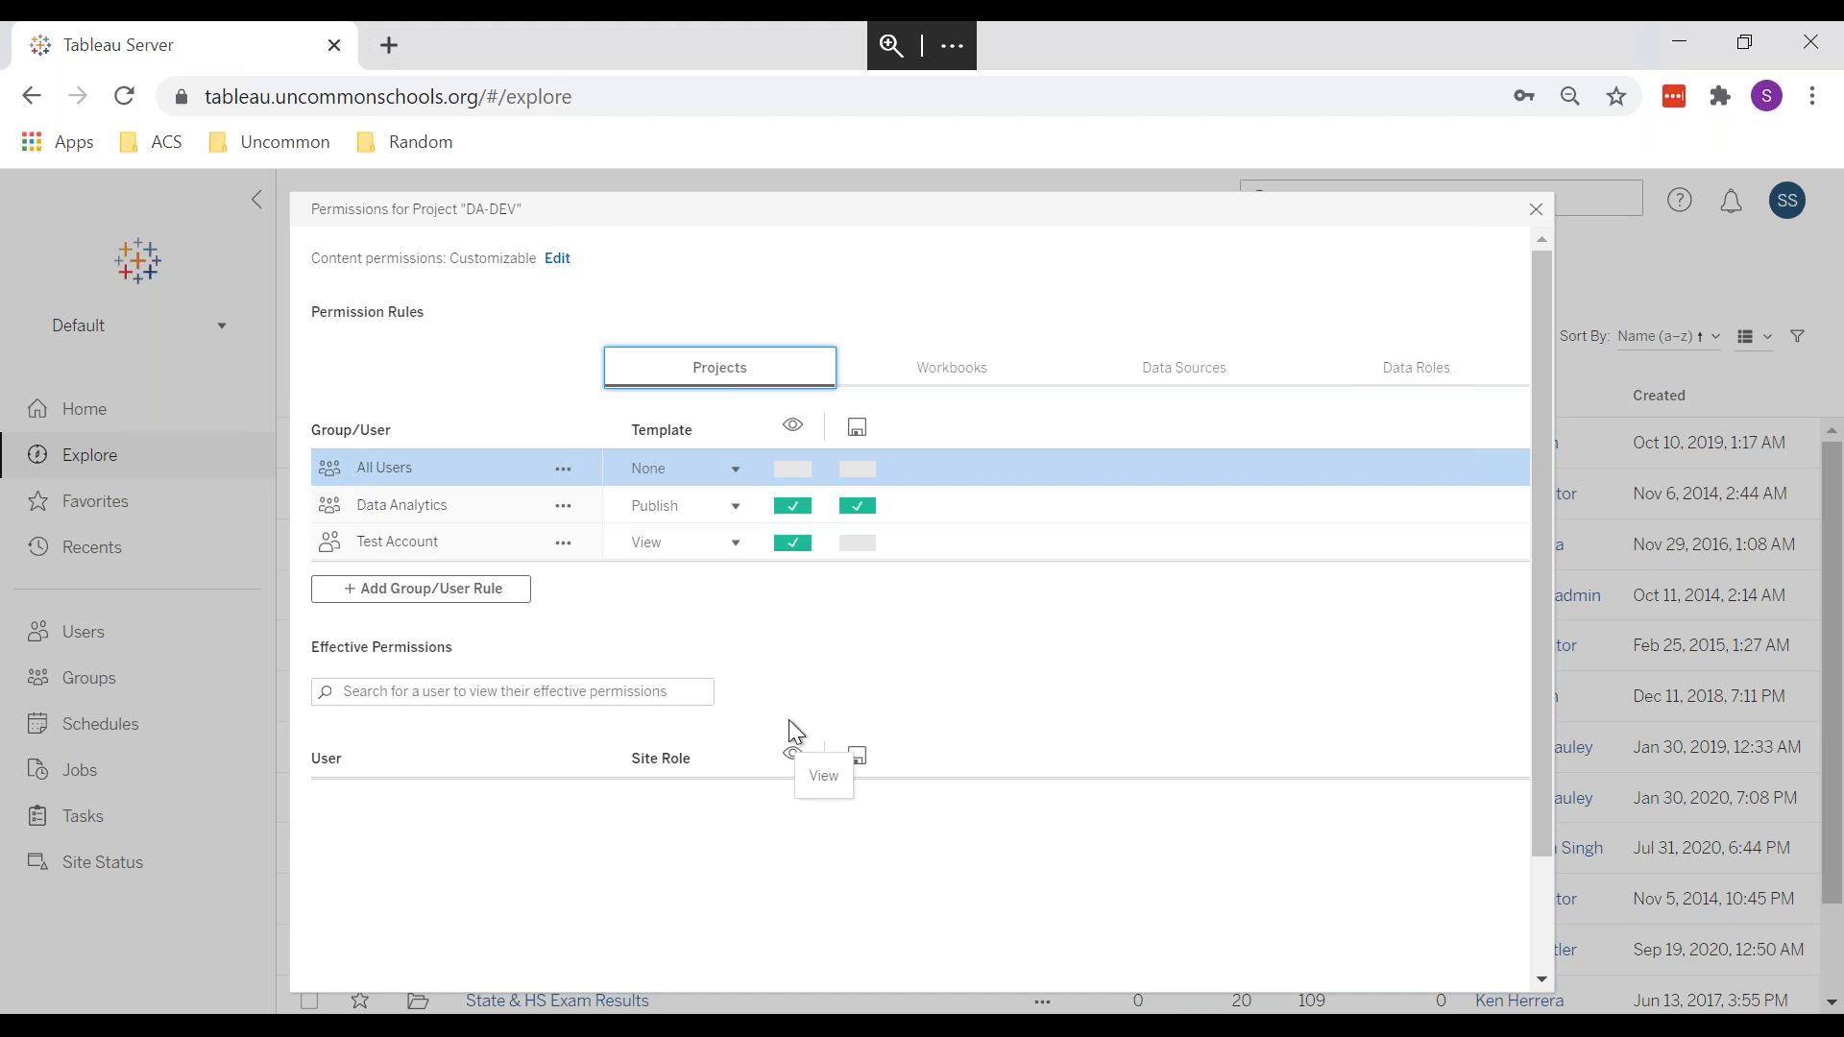
scroll(764, 632, "down", 2)
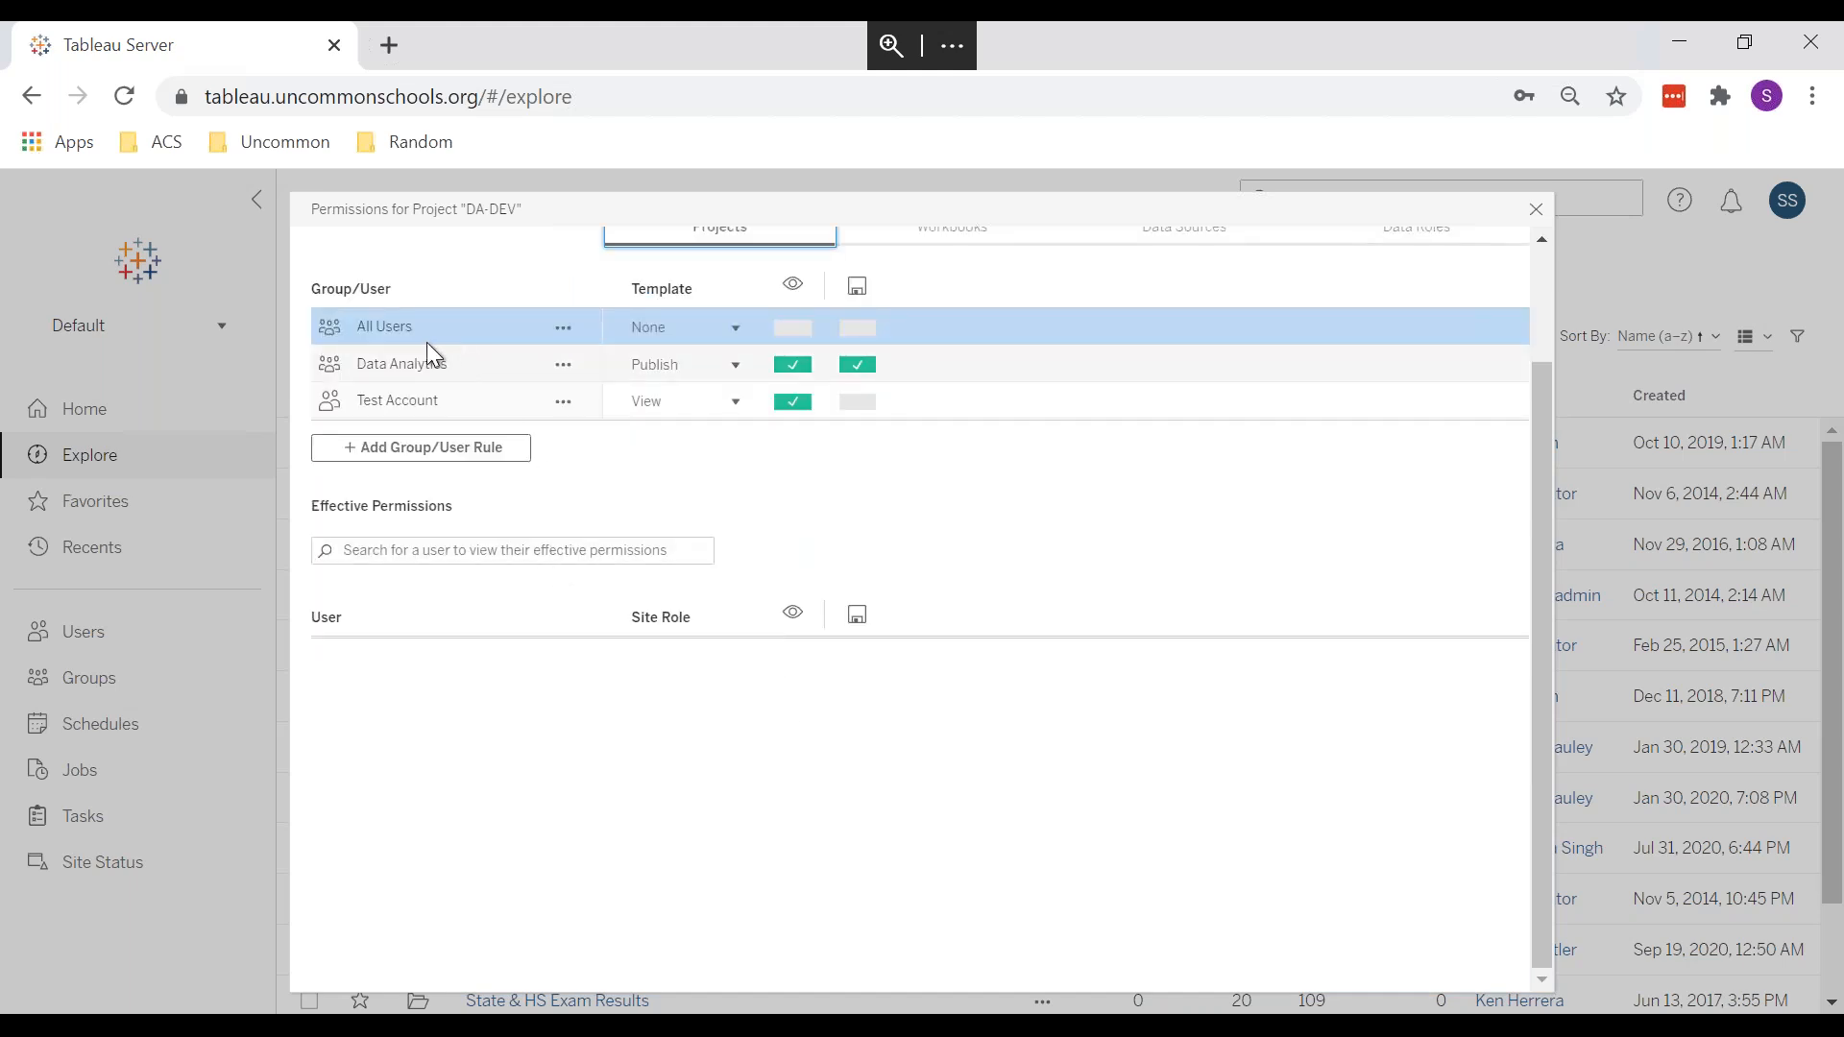
left_click(435, 373)
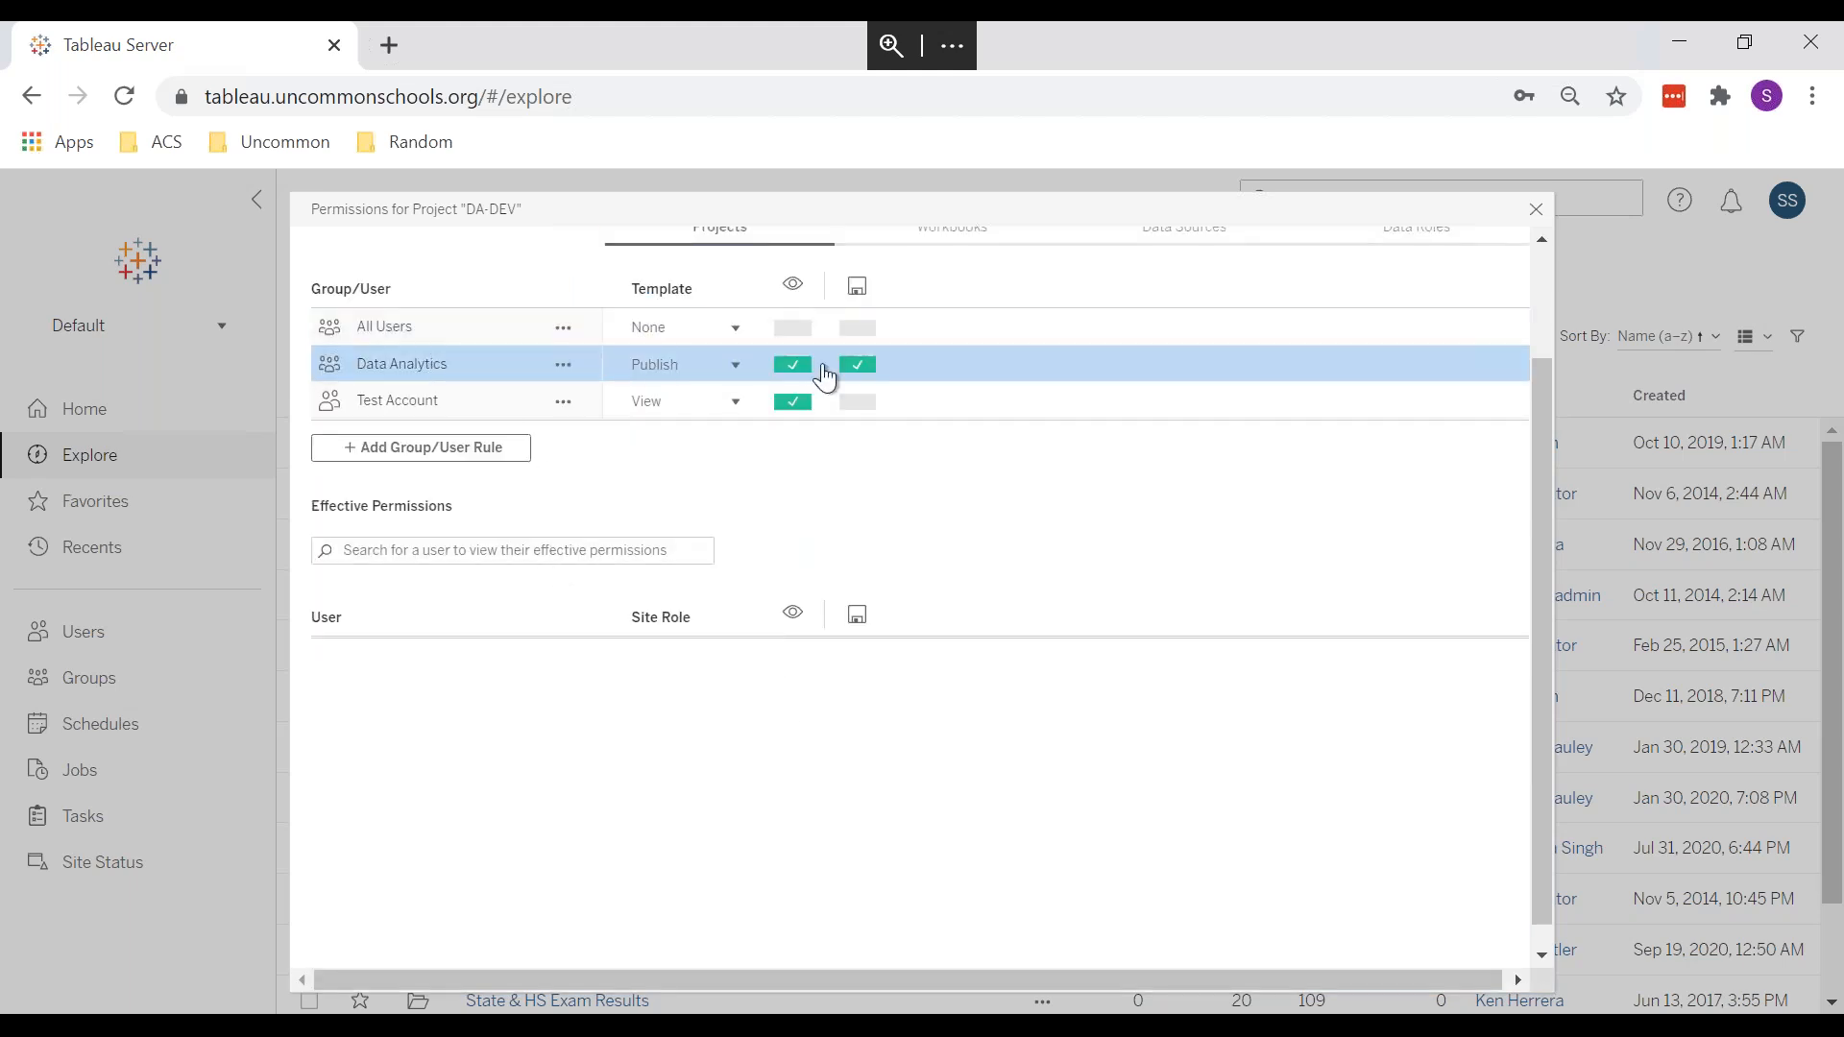
left_click(401, 397)
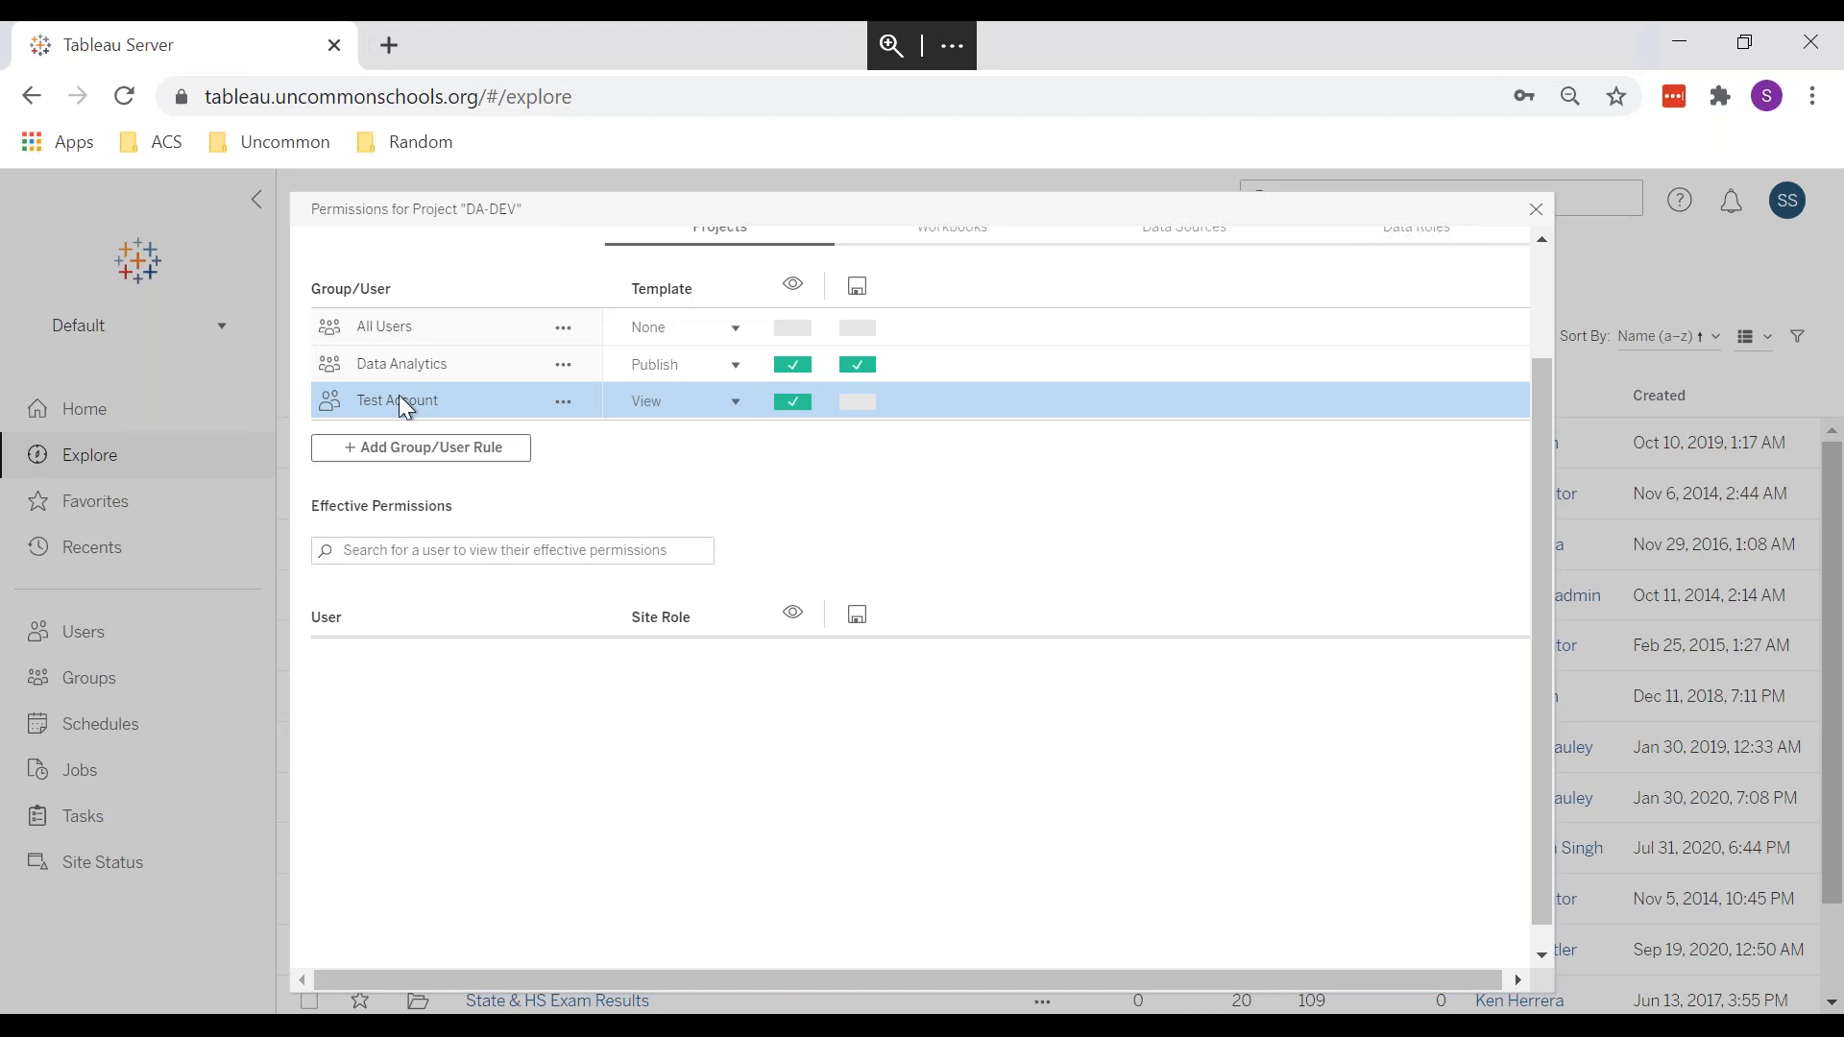
scroll(773, 782, "down", 1)
scroll(769, 770, "up", 2)
scroll(768, 770, "down", 2)
scroll(1554, 232, "up", 1)
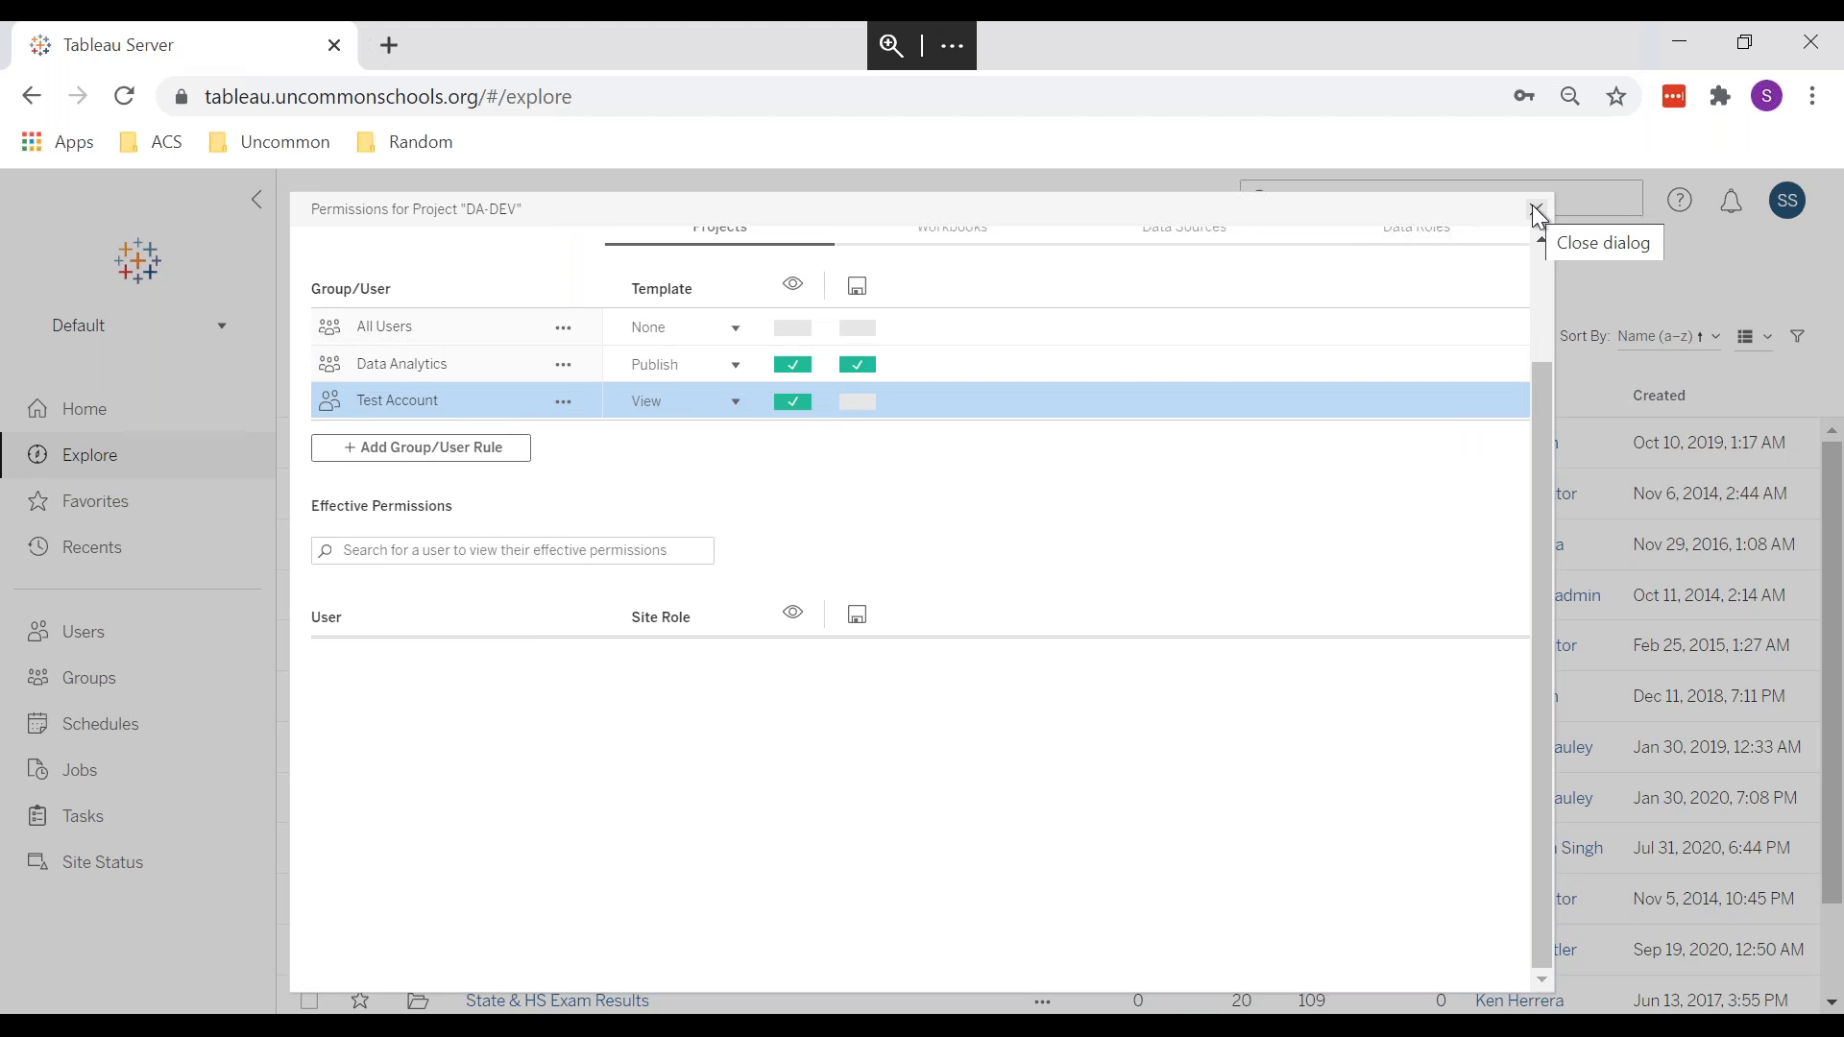
left_click(1538, 211)
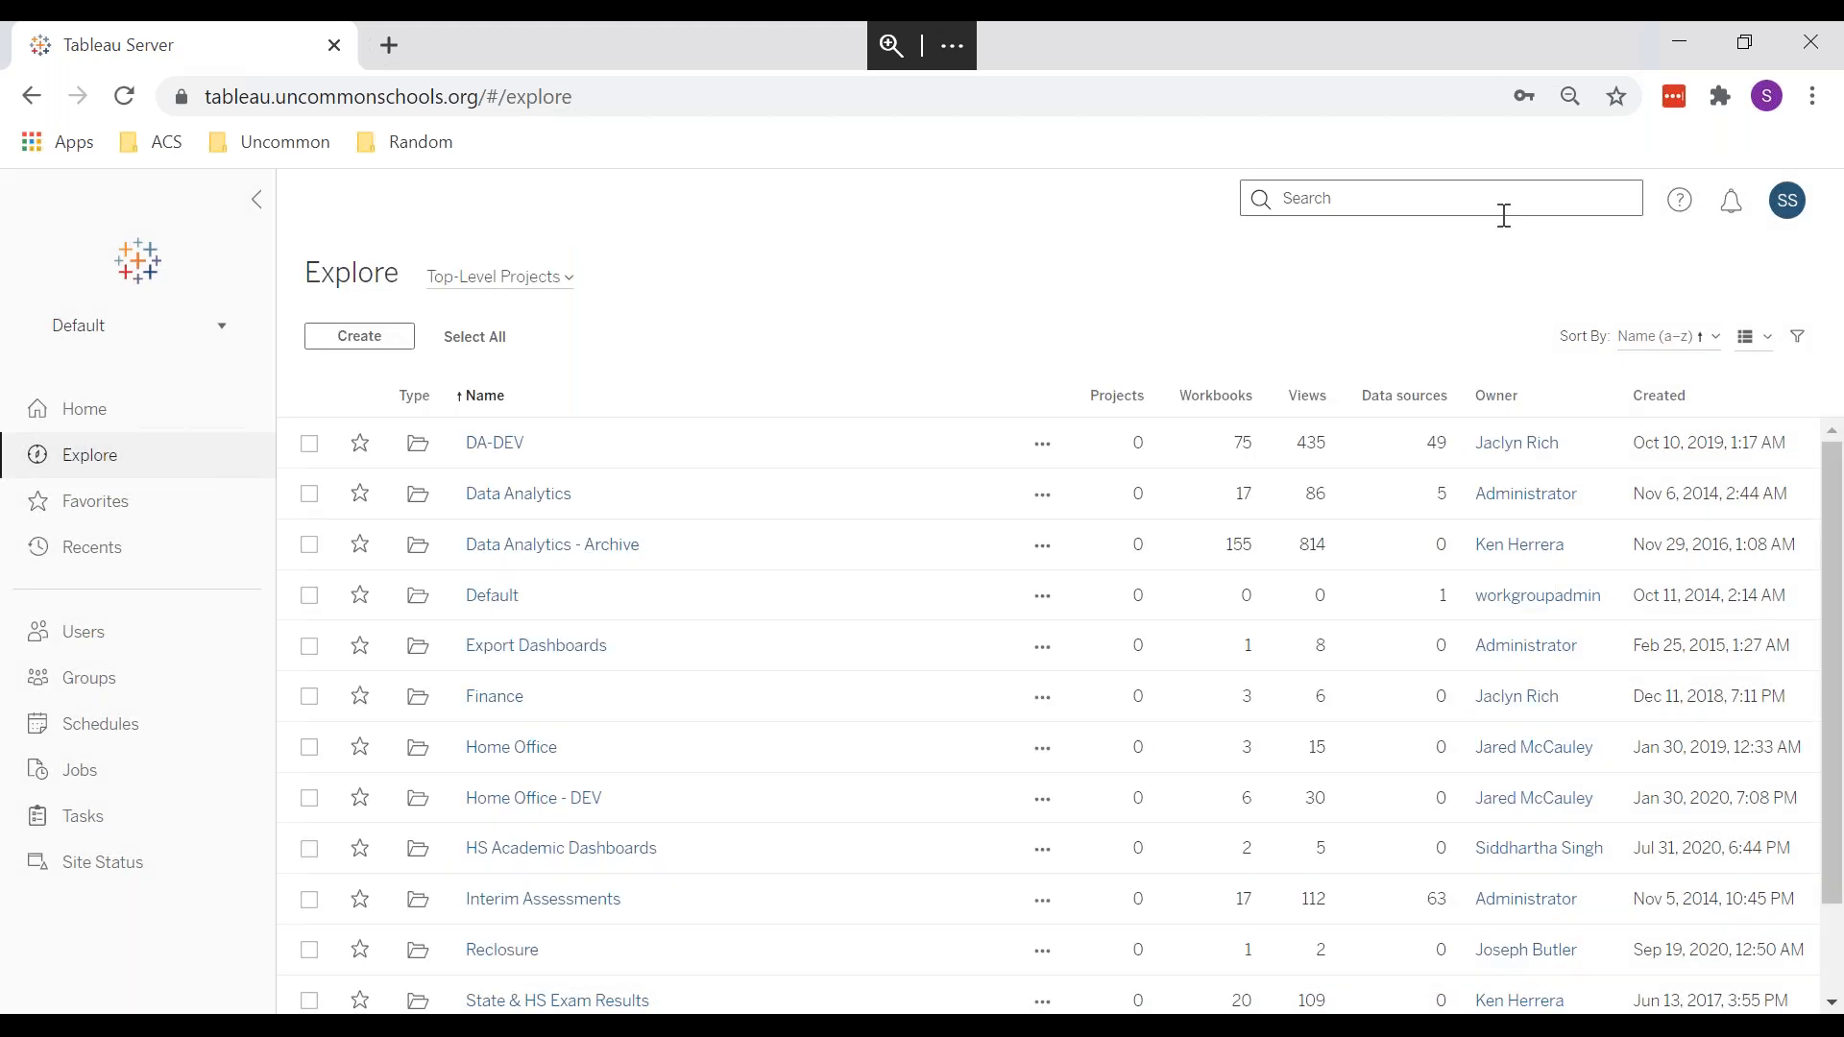
left_click(1043, 444)
Step: Reopen DA-DEV's permissions and scroll All Users' effective permissions, every Explorer user denied view and save
left_click(1117, 569)
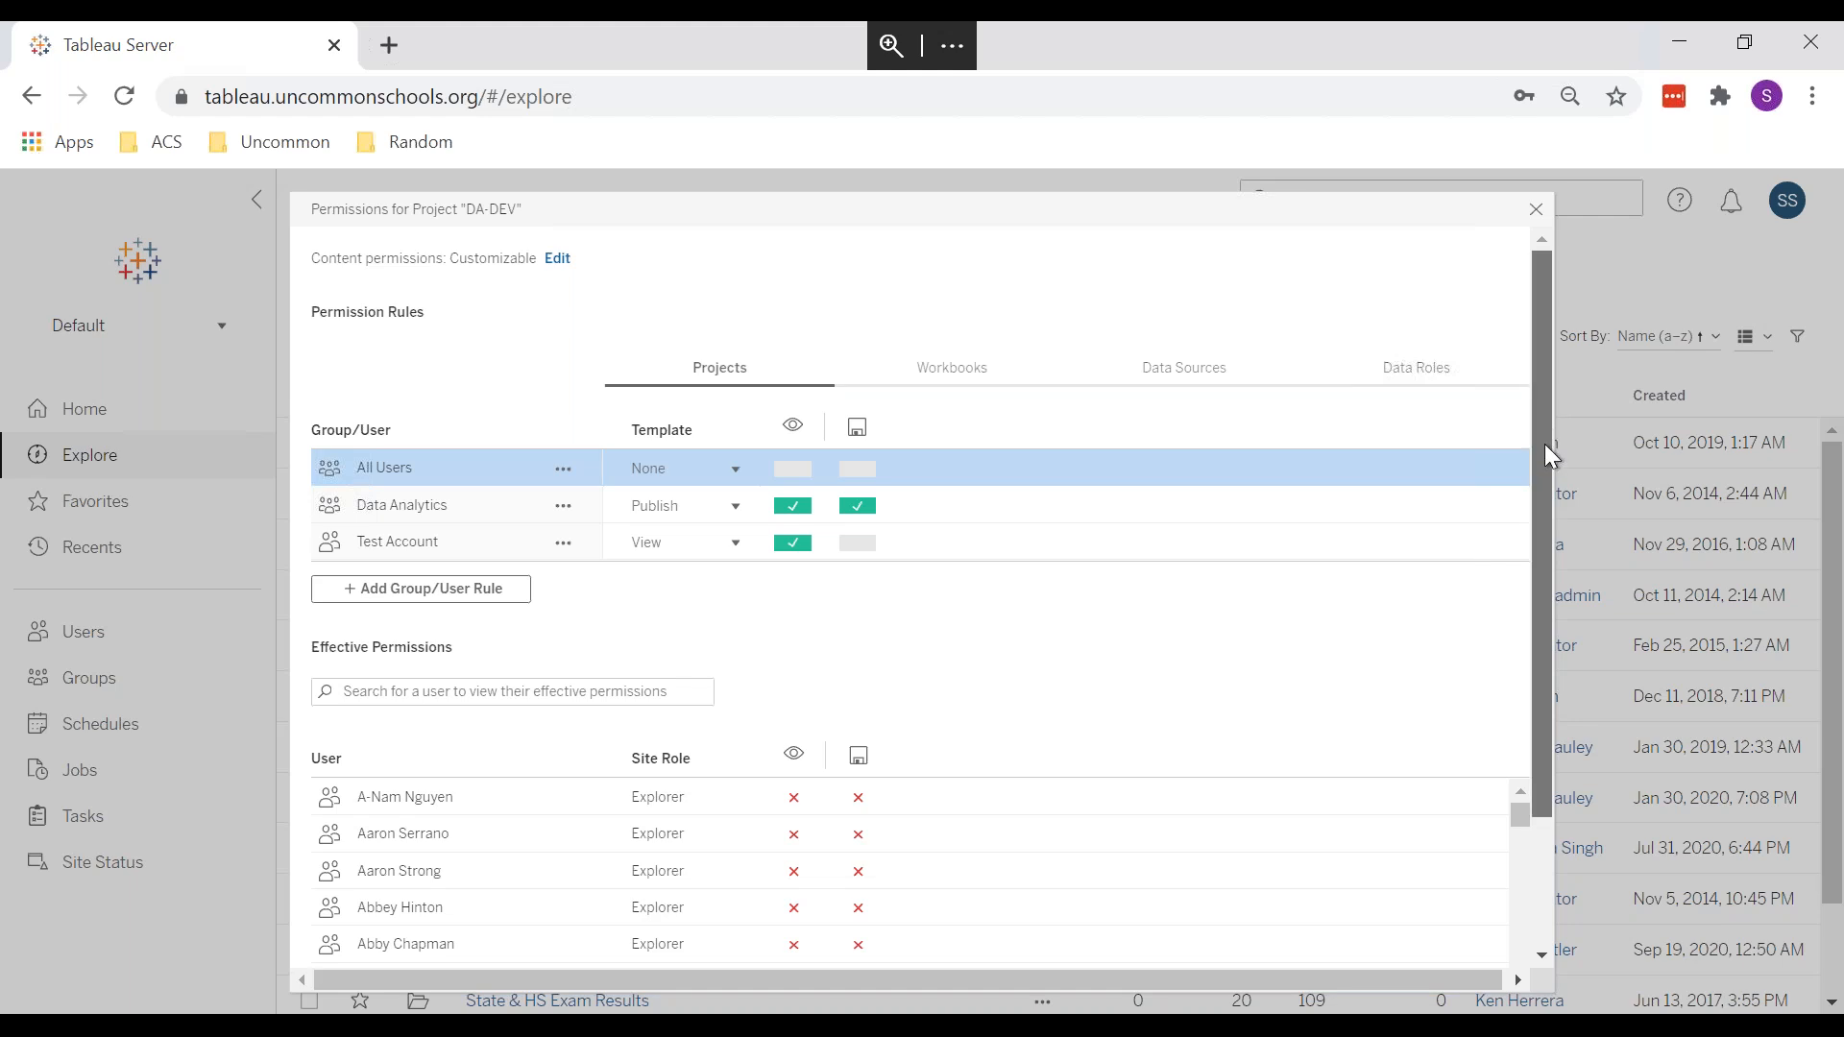
left_click_drag(1544, 444, 1541, 577)
mouse_move(861, 657)
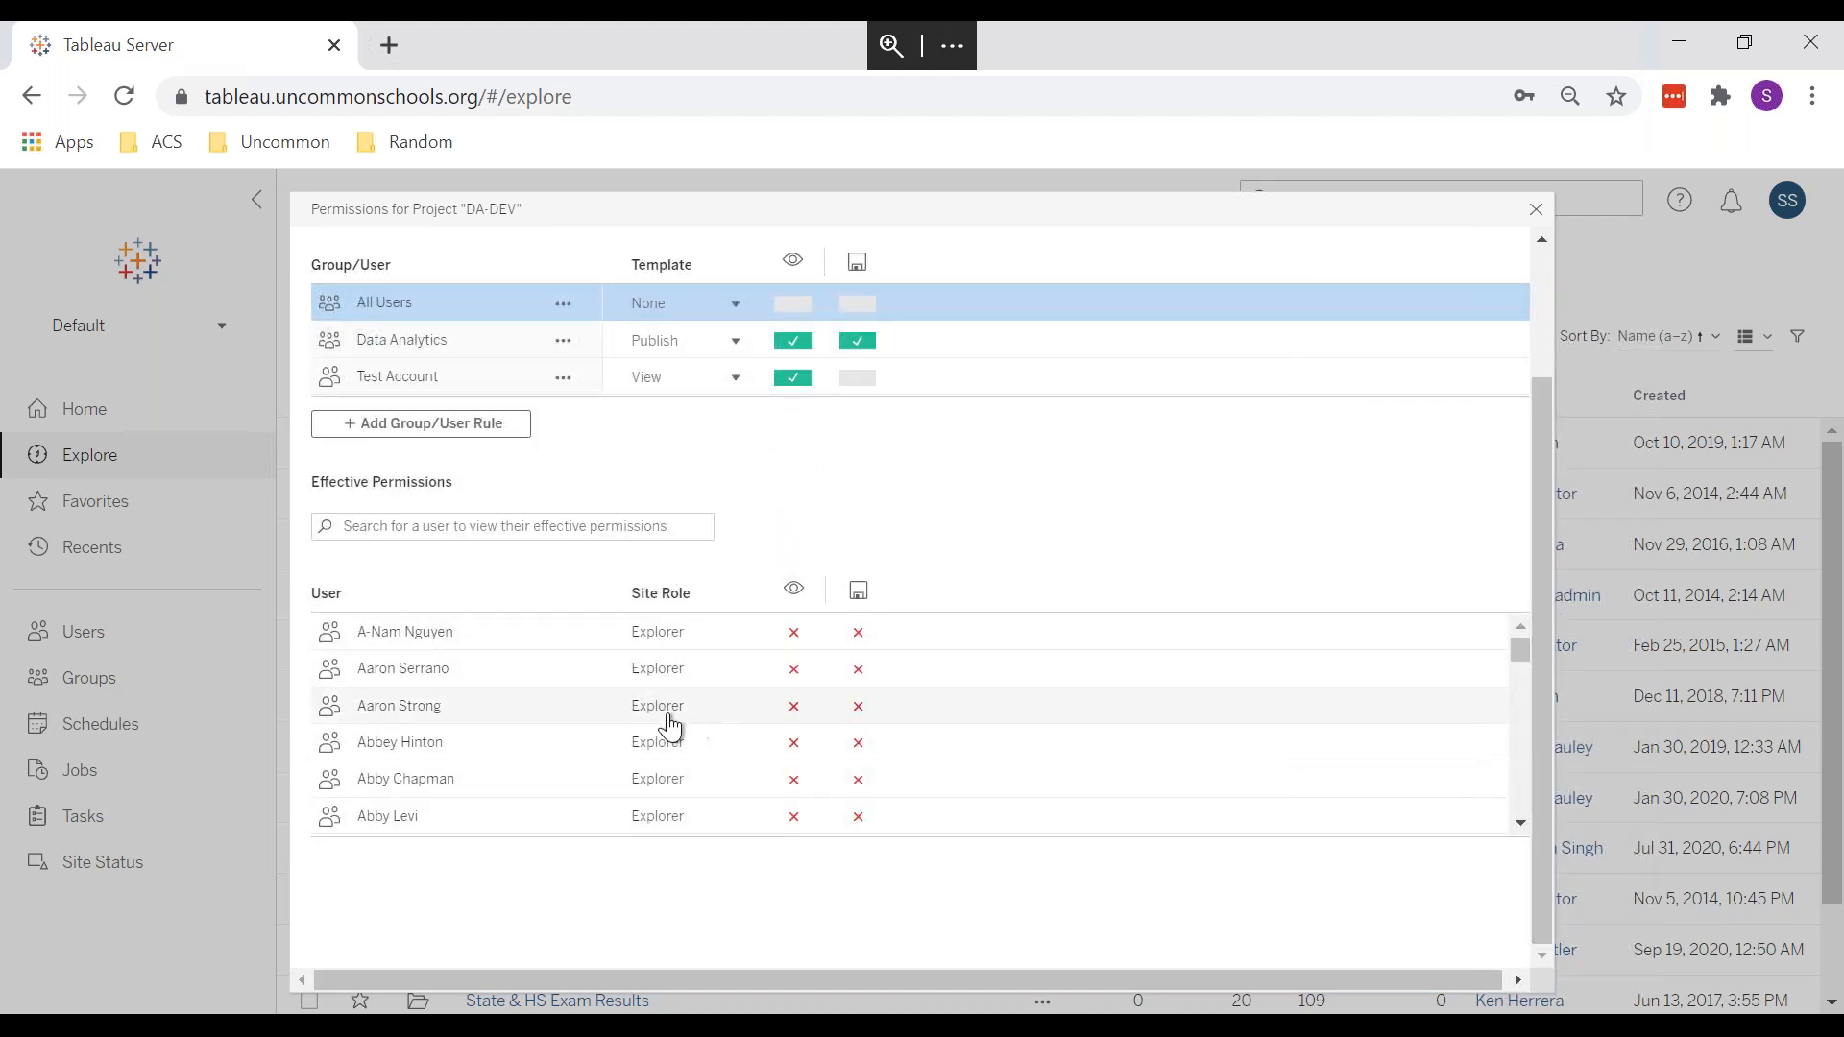
scroll(670, 727, "down", 10)
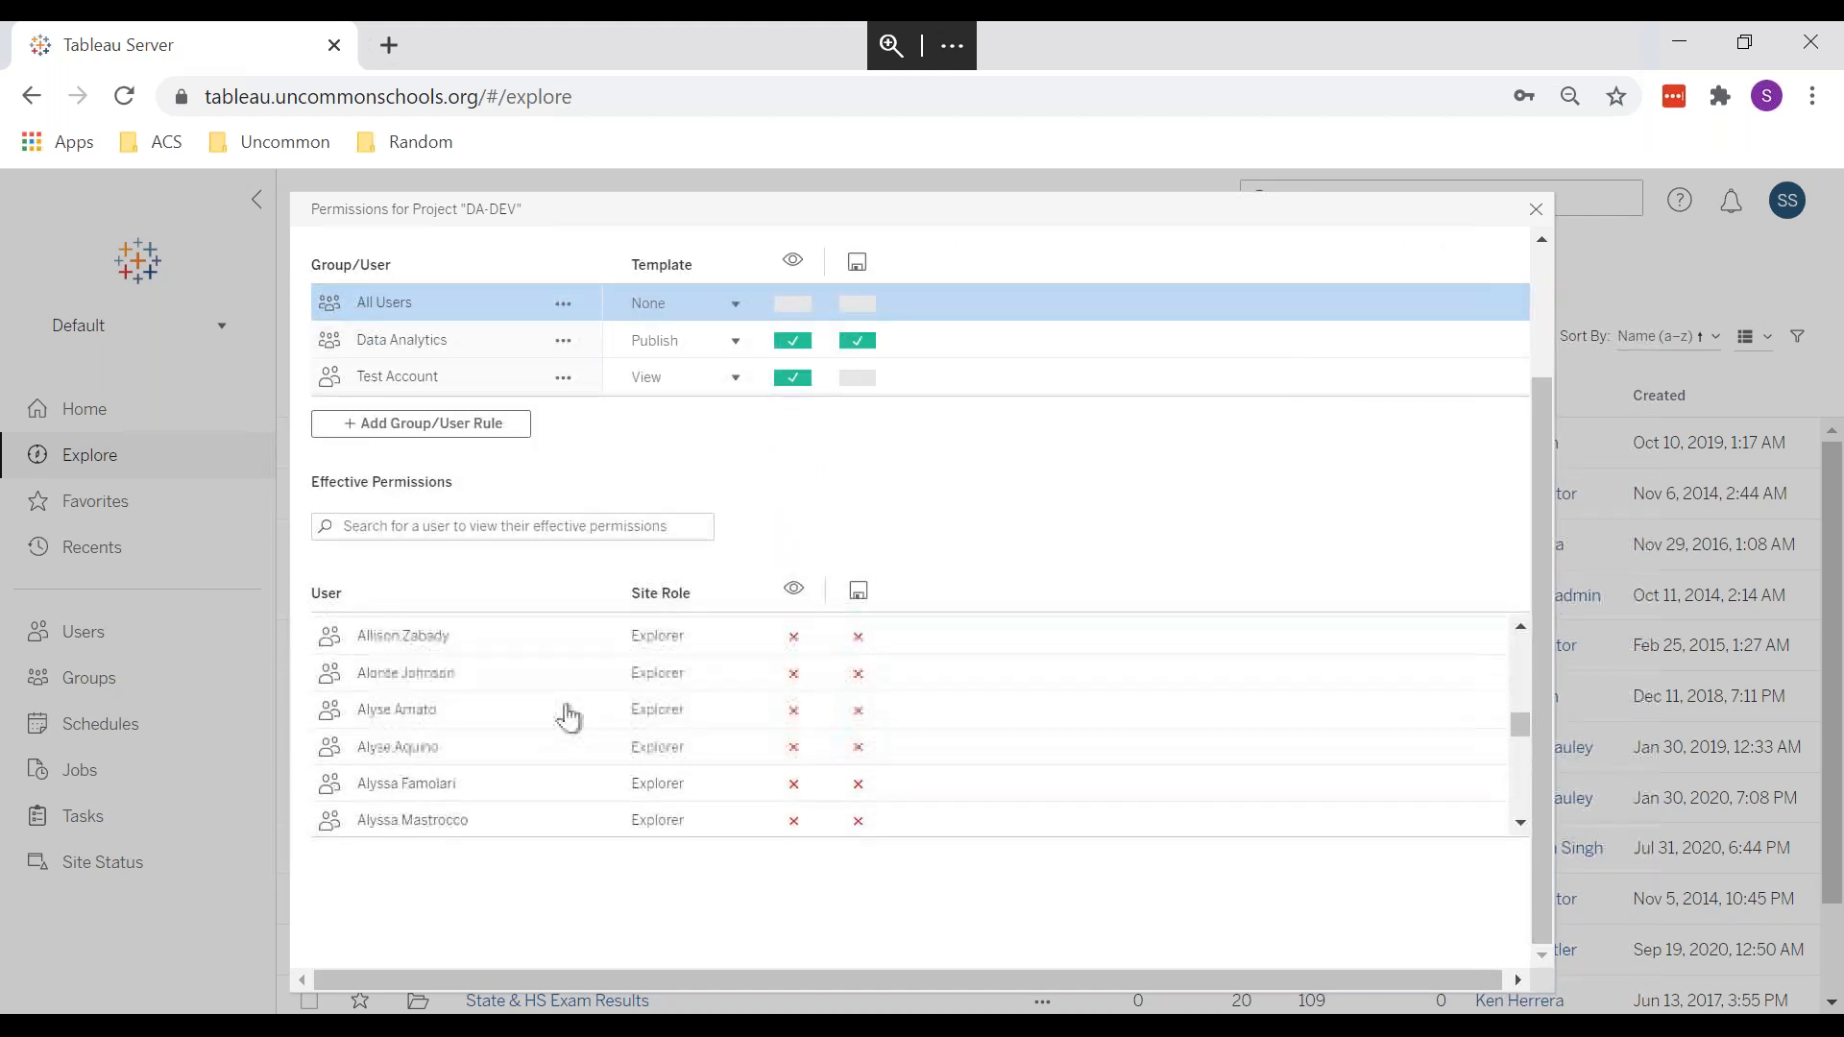
scroll(569, 717, "down", 15)
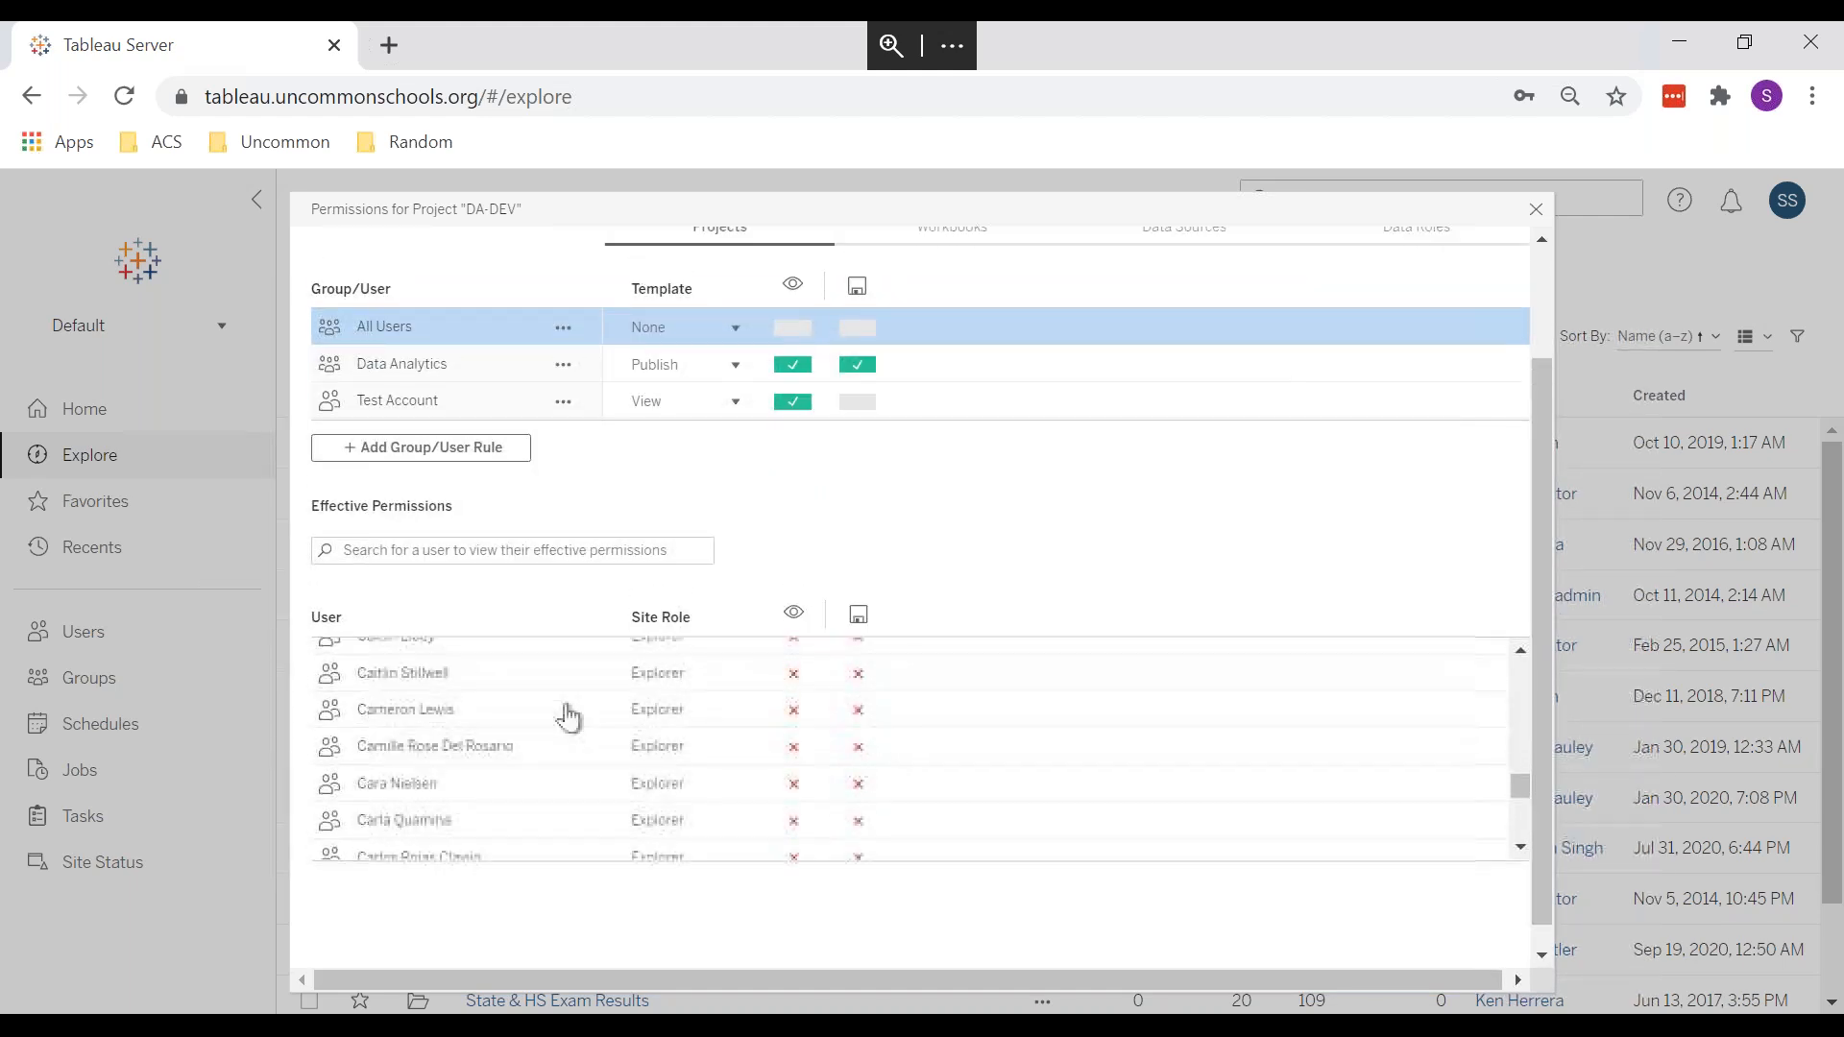
scroll(569, 717, "down", 15)
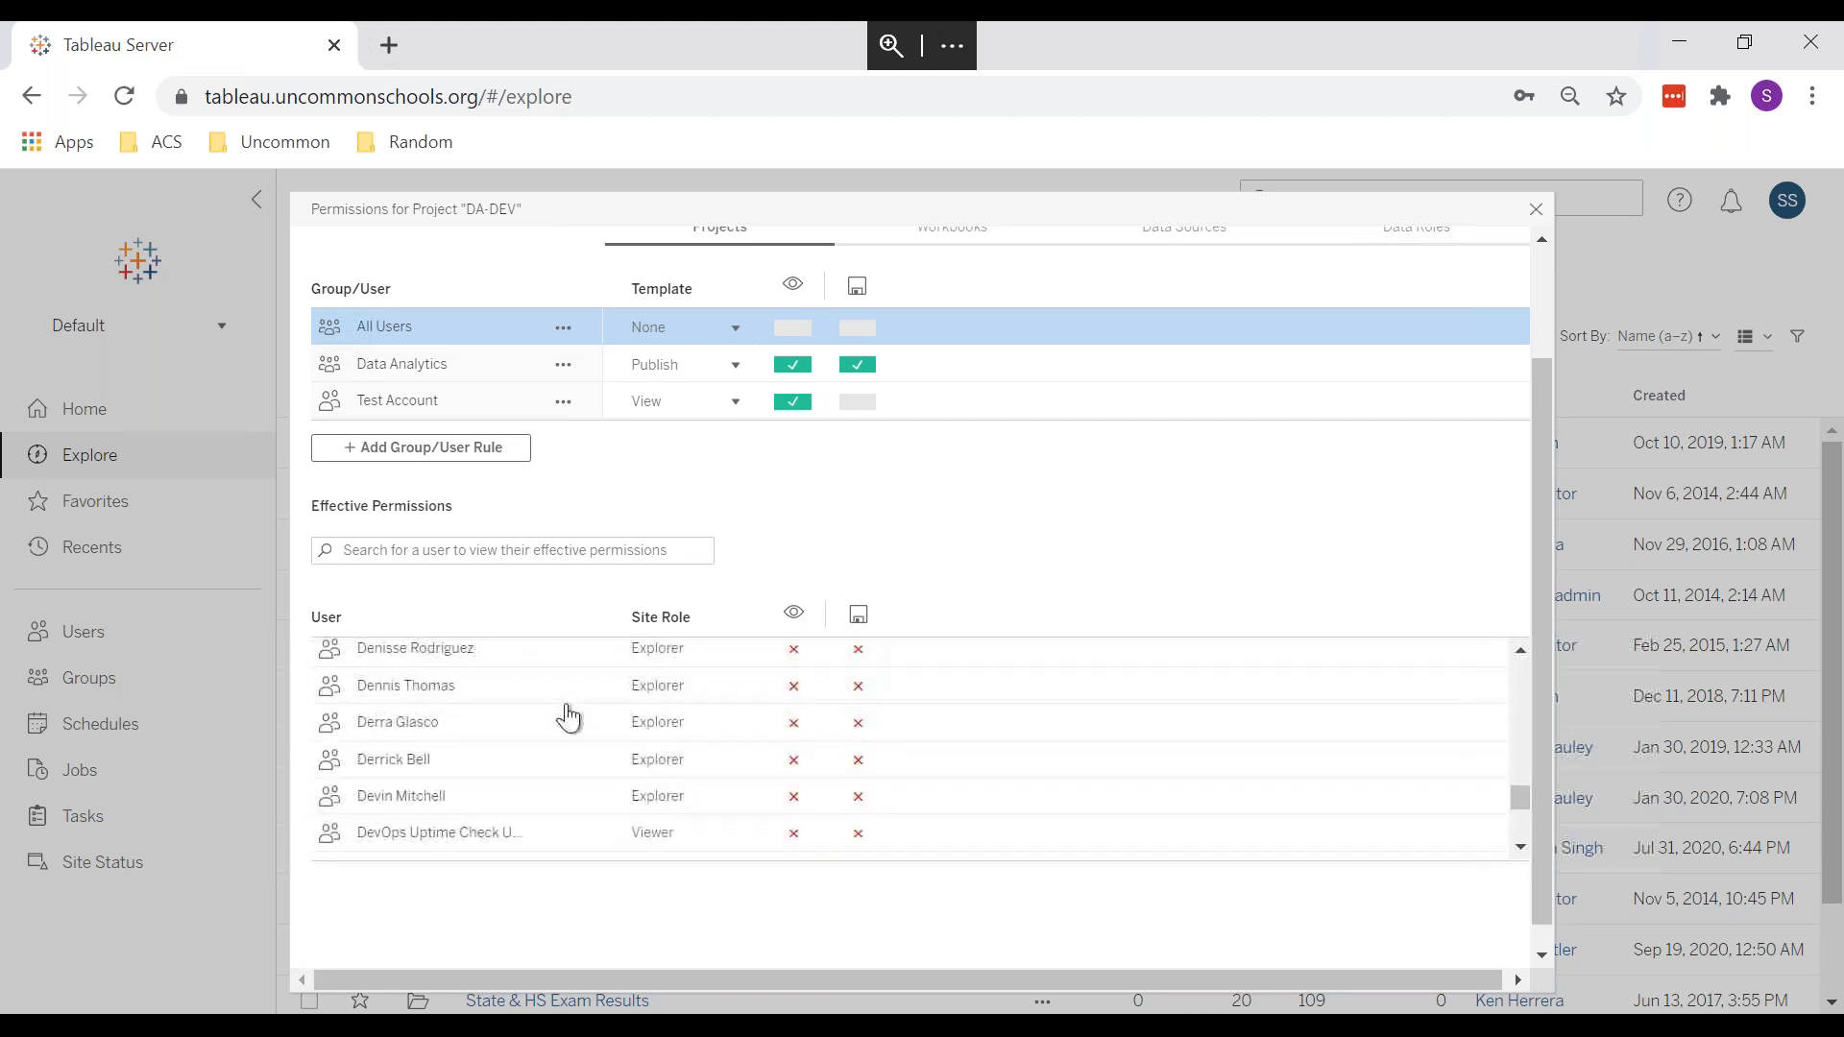
scroll(569, 717, "down", 15)
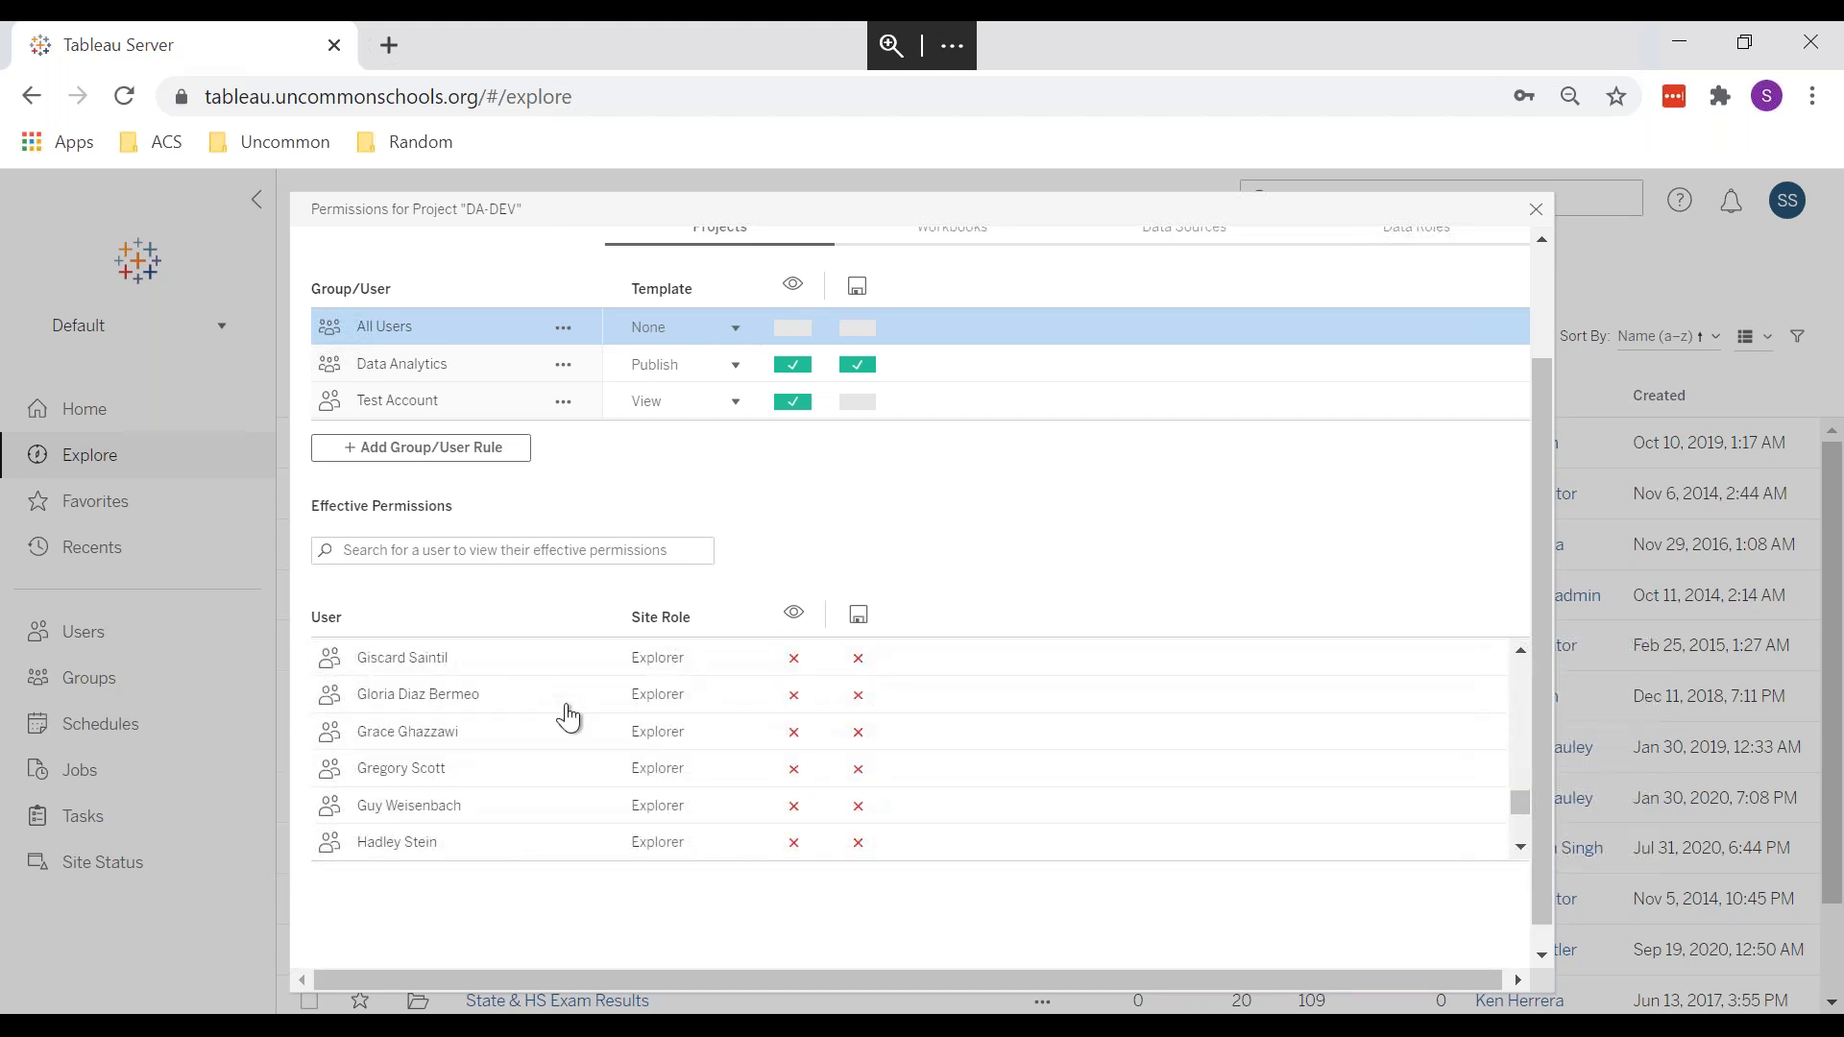
scroll(567, 715, "down", 15)
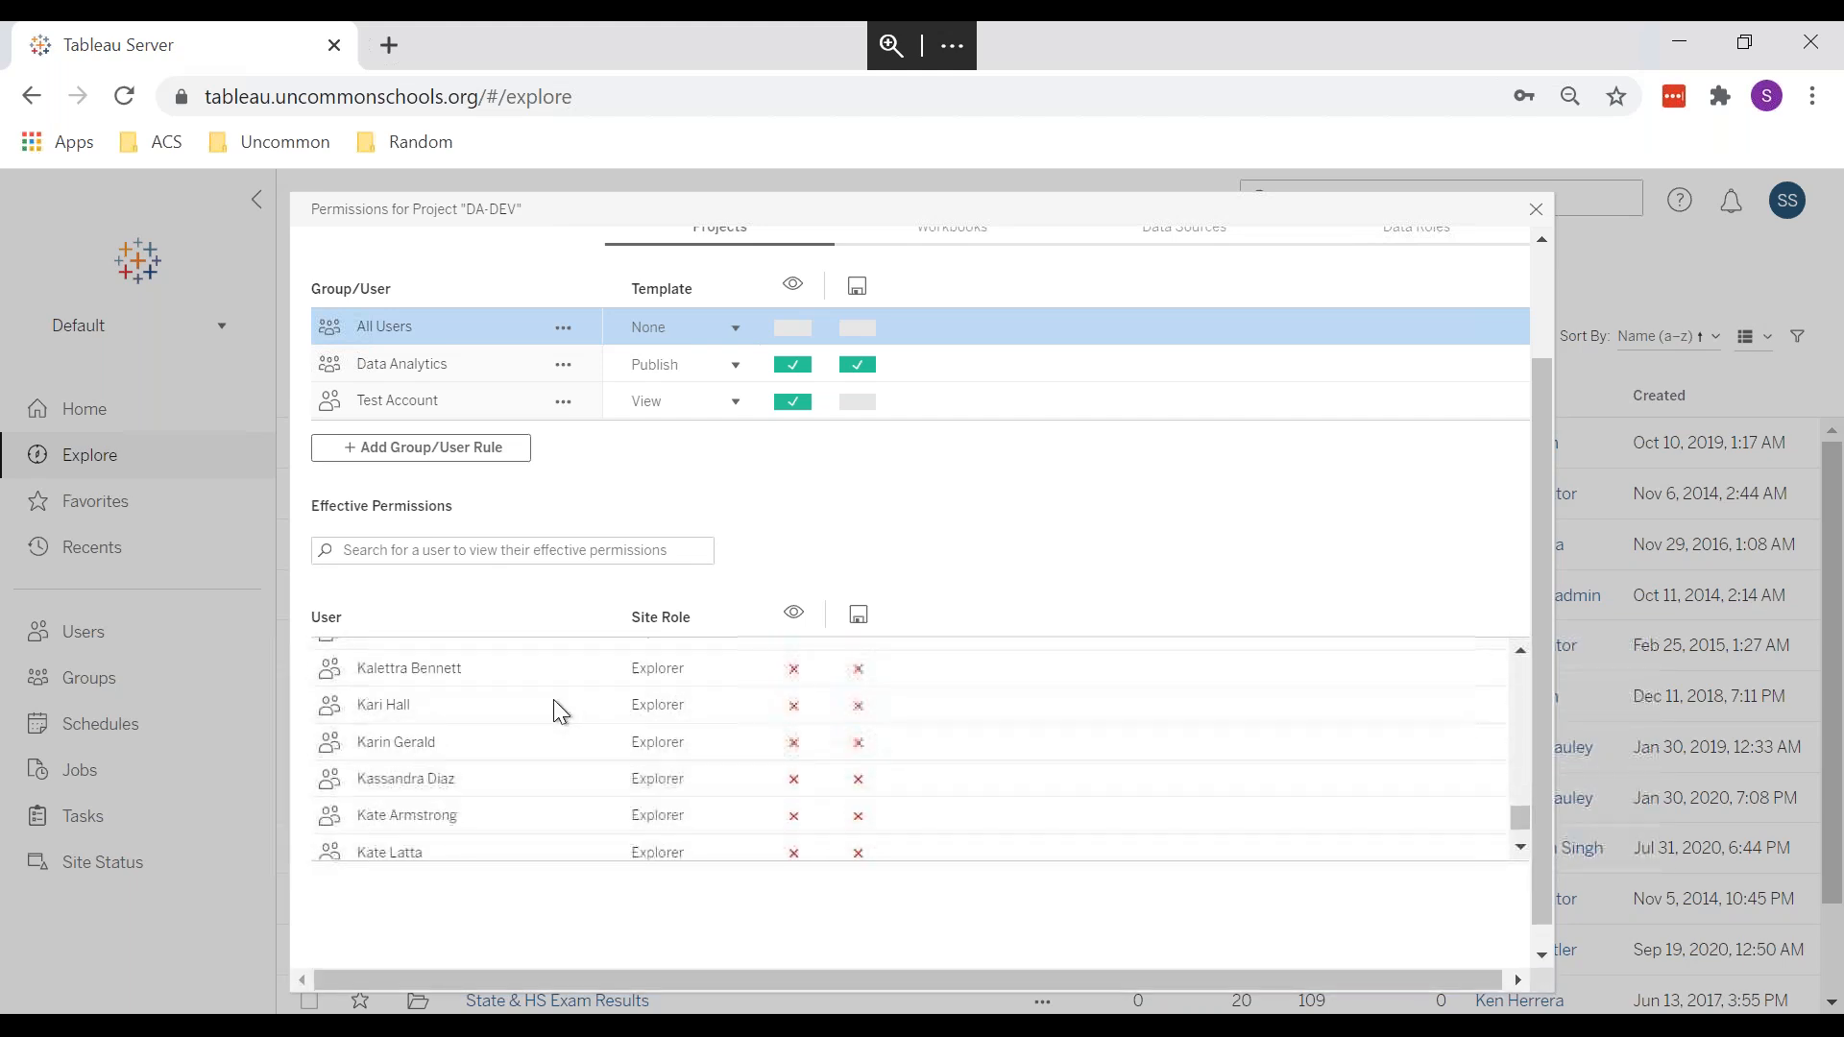
scroll(567, 715, "down", 15)
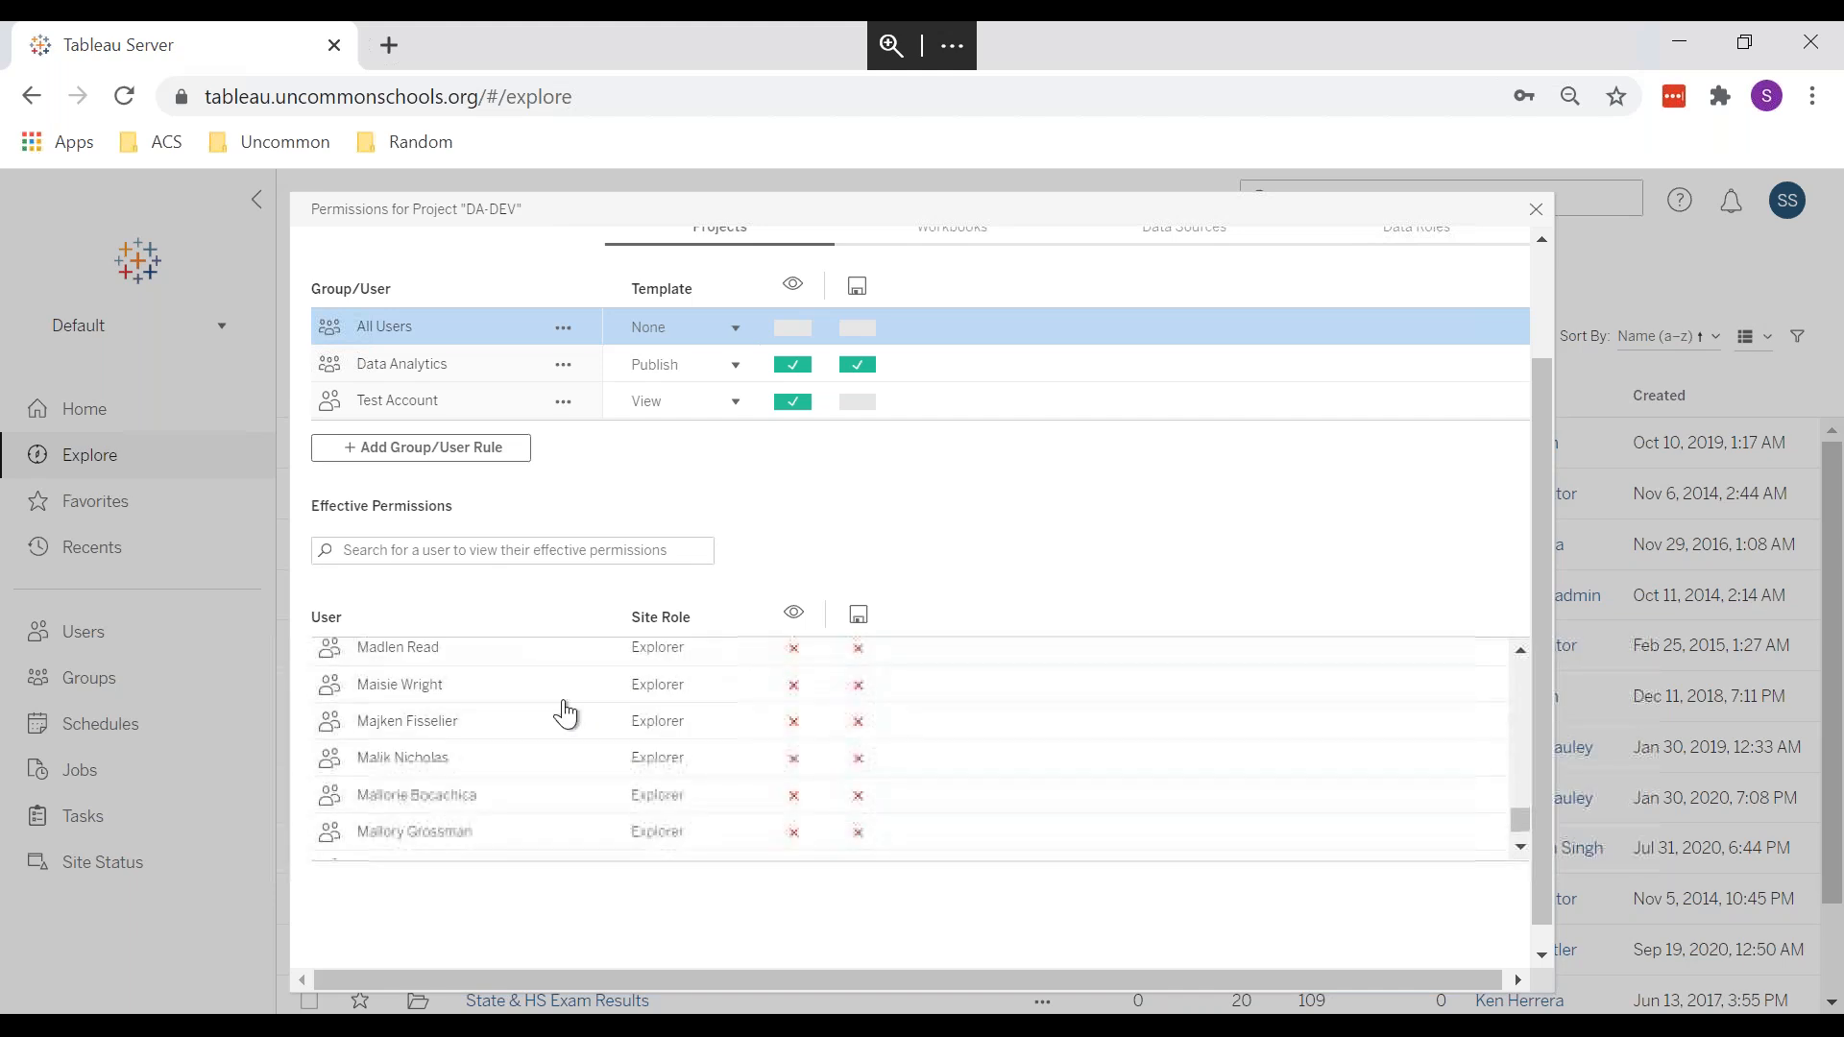
scroll(567, 716, "down", 15)
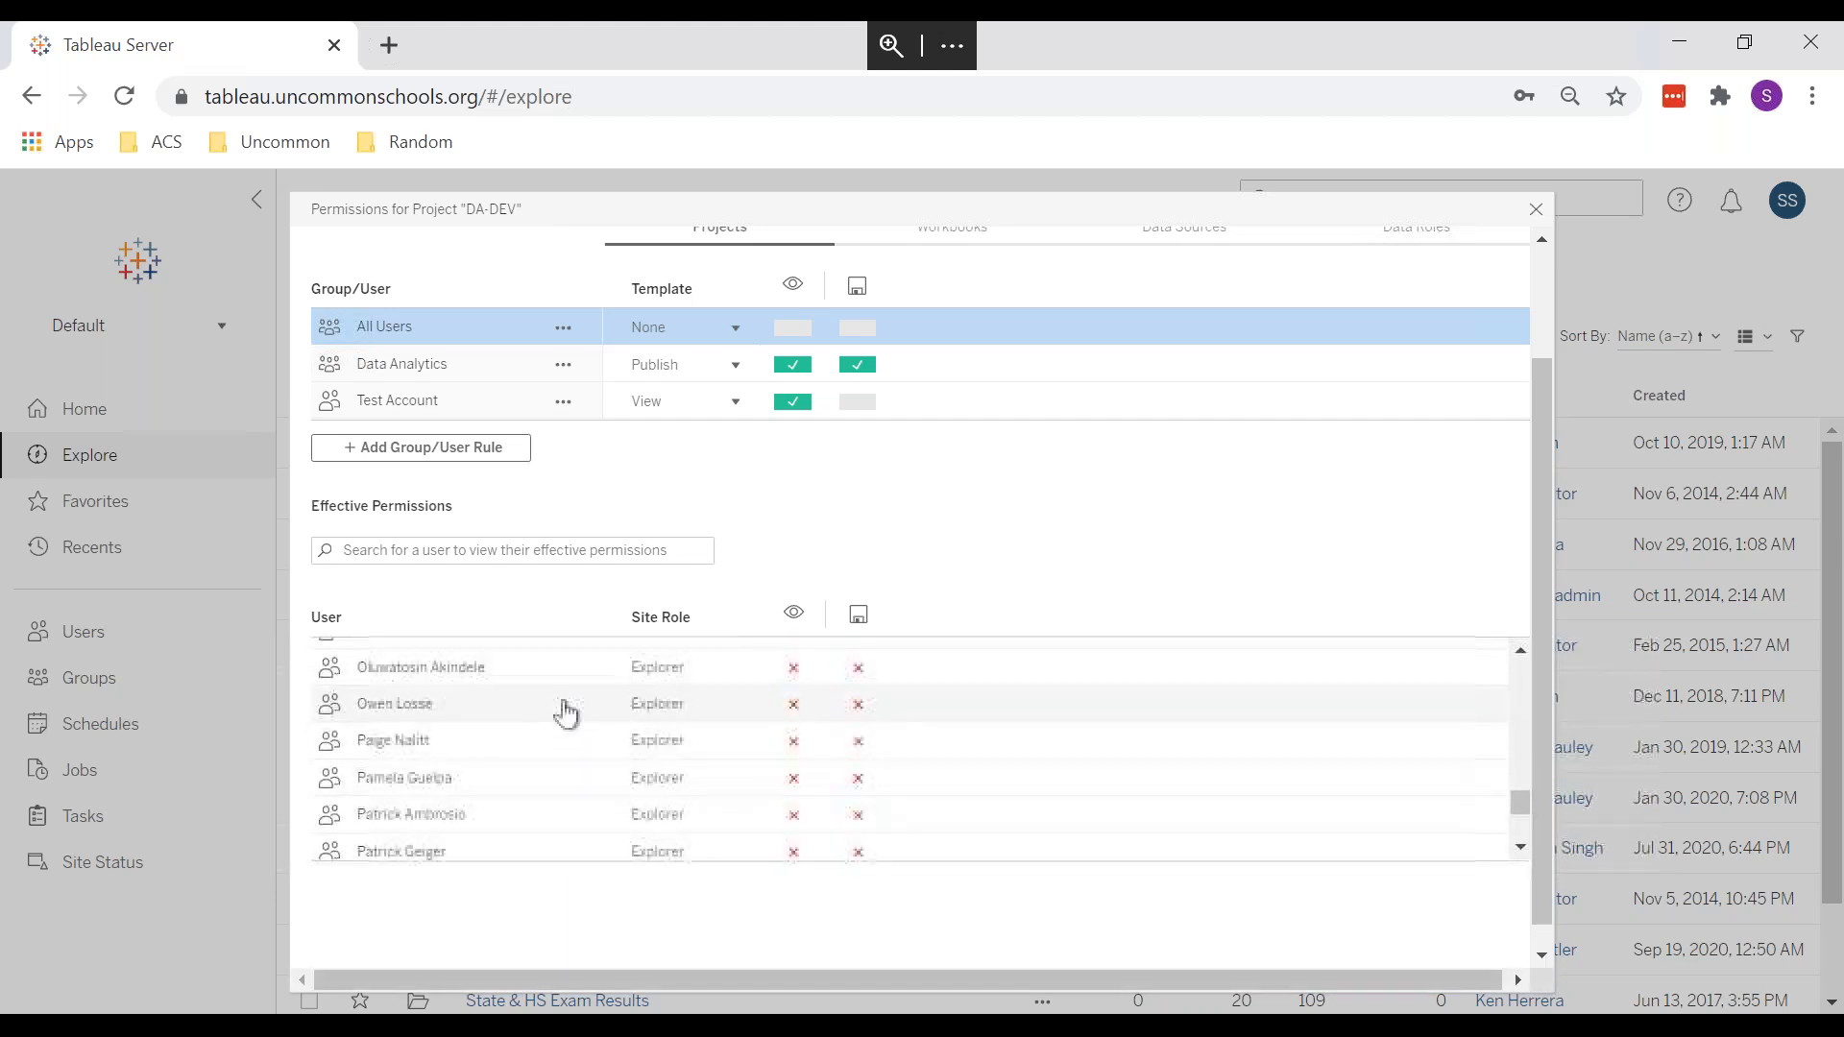
scroll(566, 715, "down", 15)
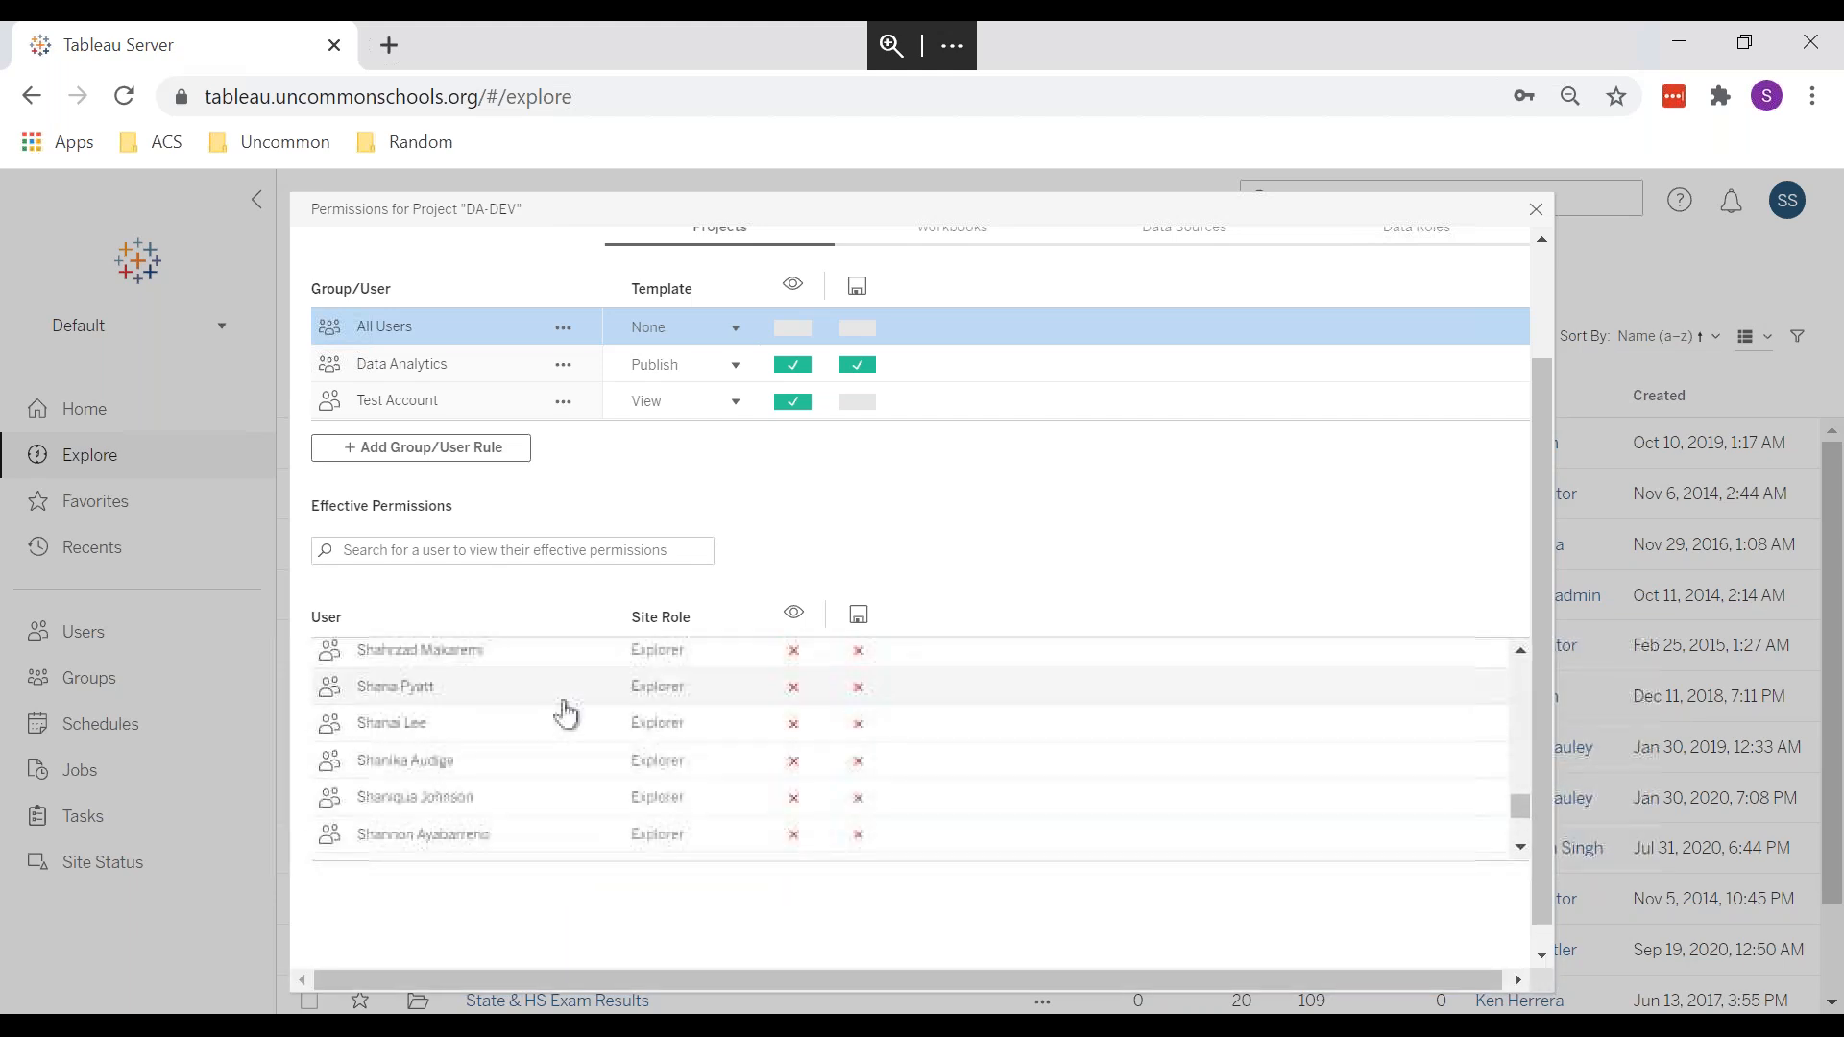
scroll(567, 715, "down", 15)
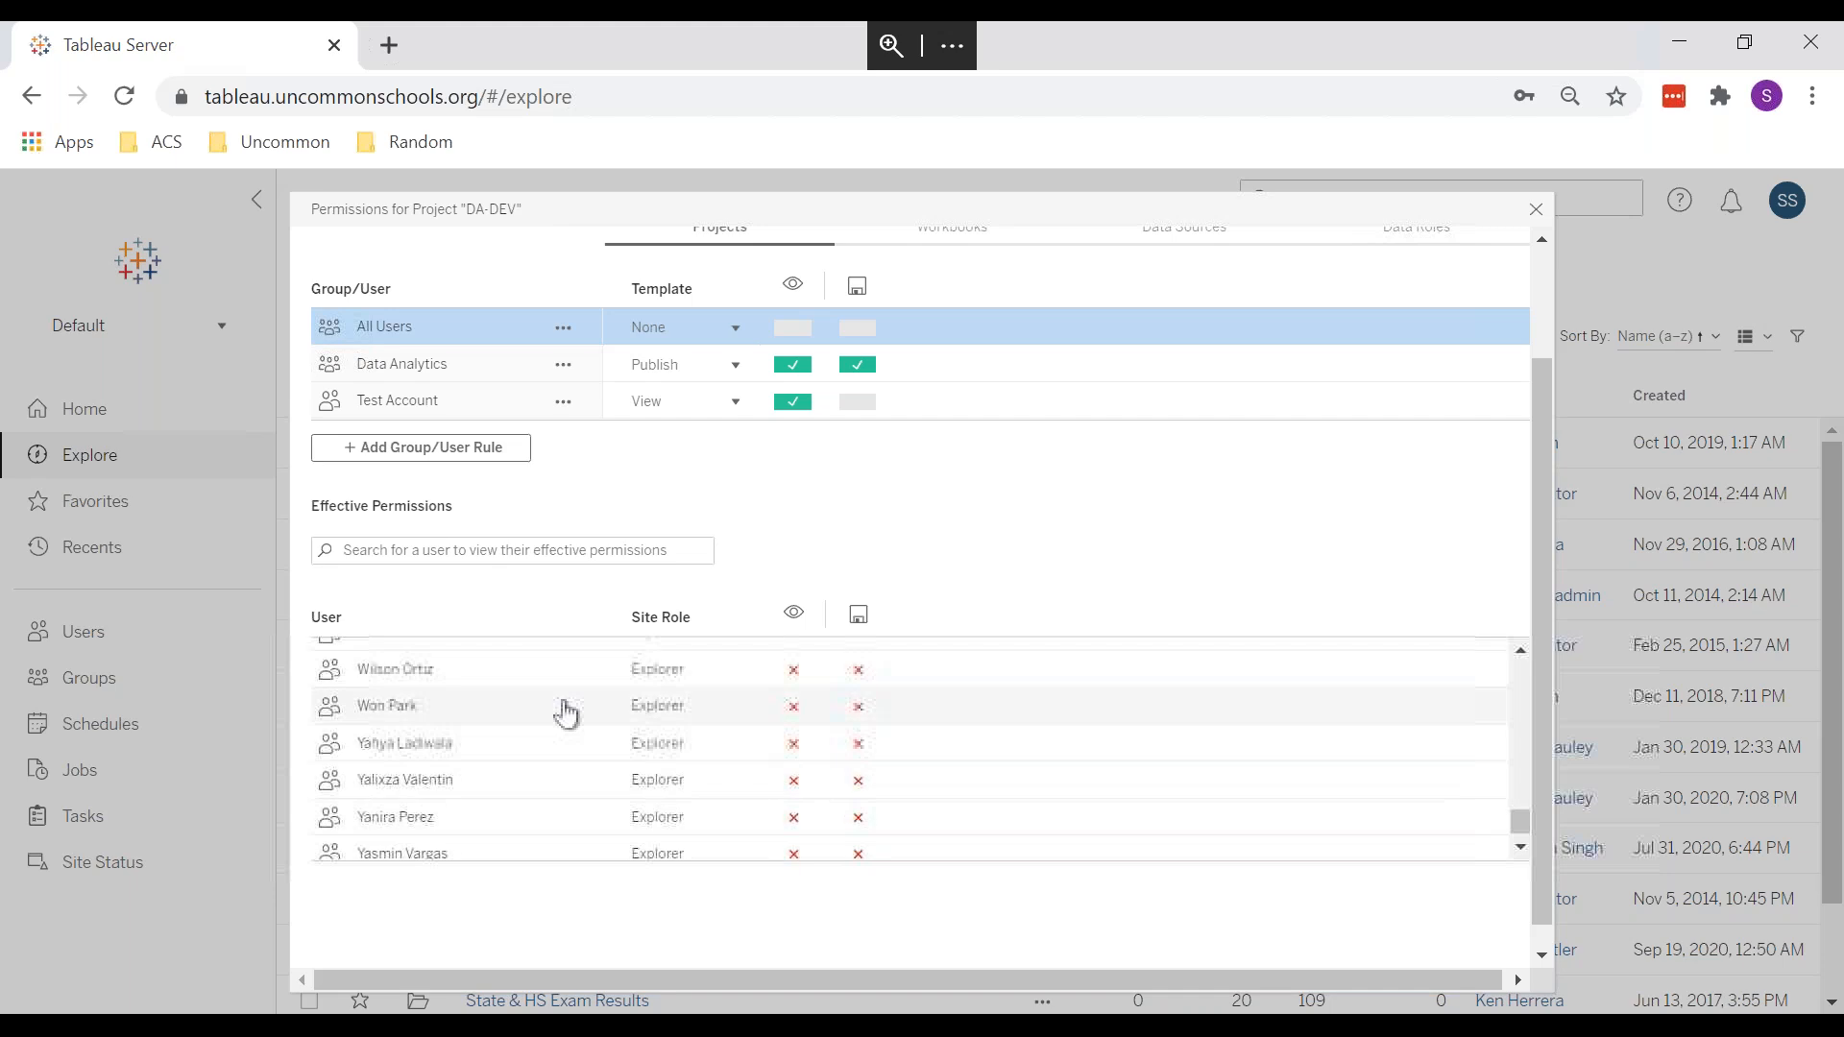
scroll(566, 715, "up", 5)
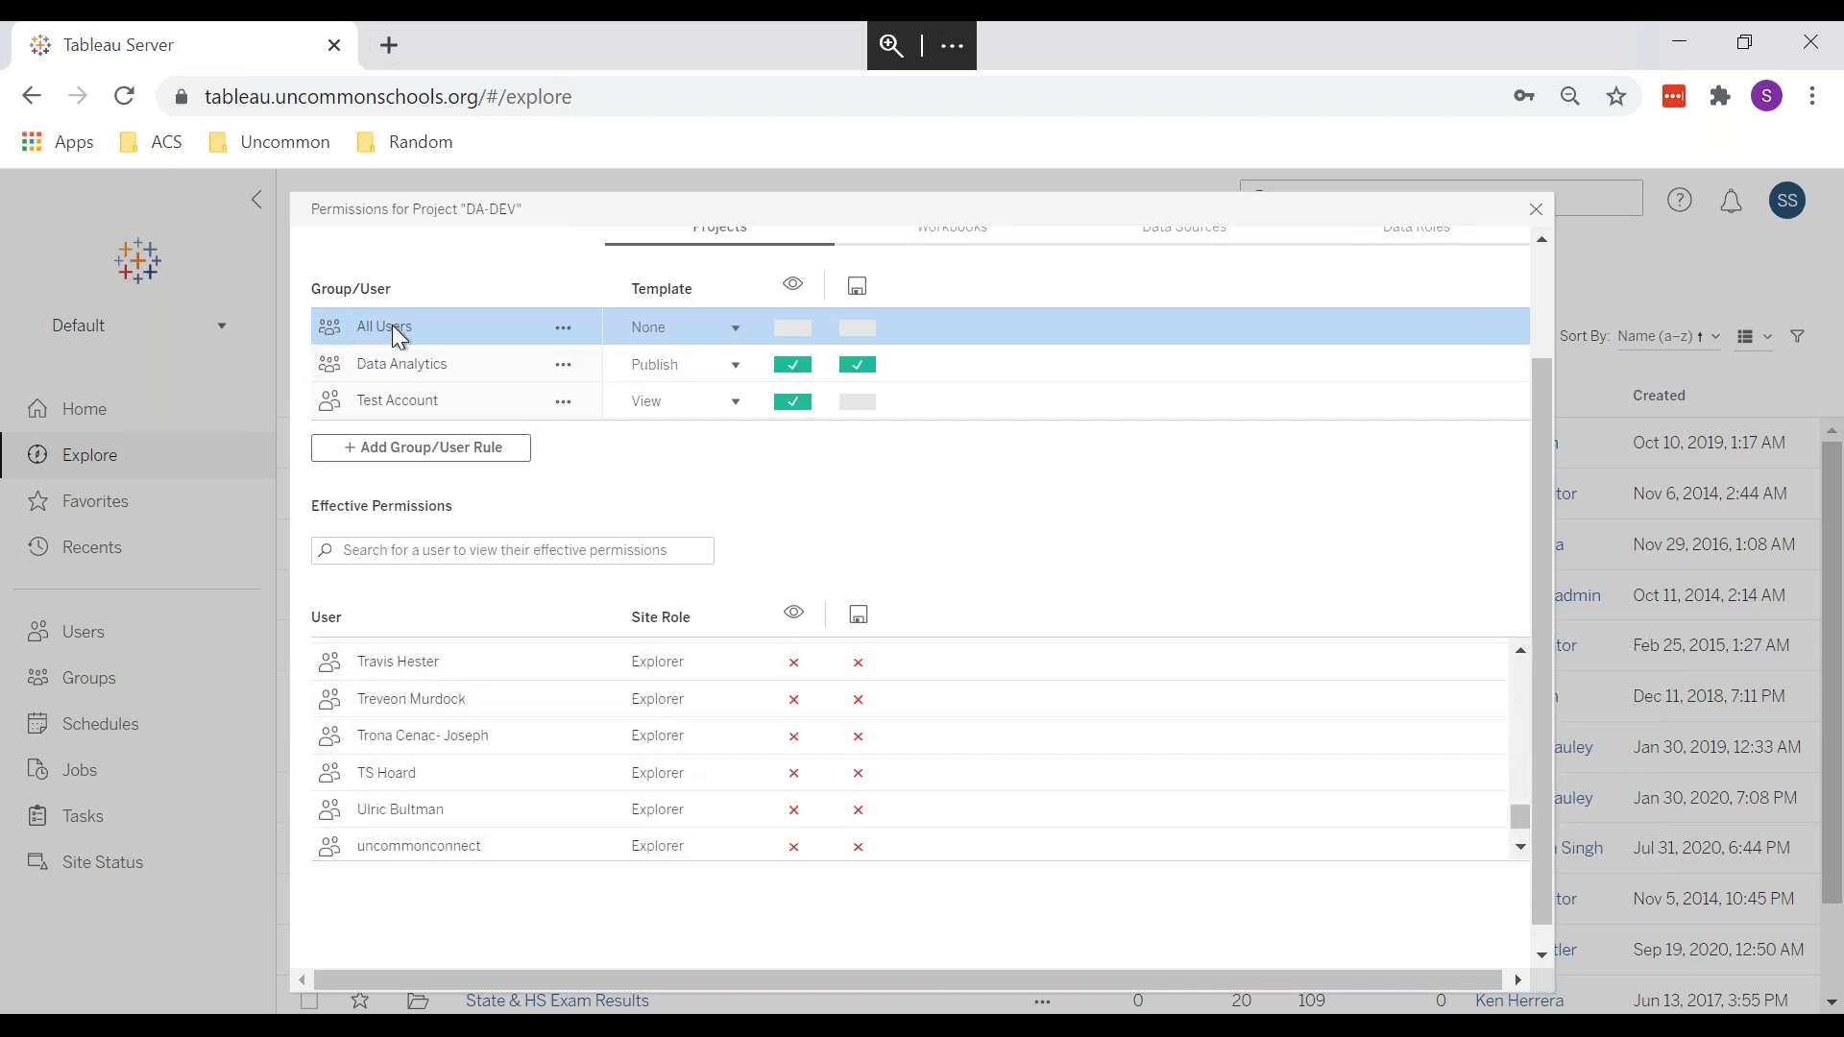
Step: Compare DA-DEV's effective permissions for Data Analytics and Test Account, then close the dialog
left_click(470, 363)
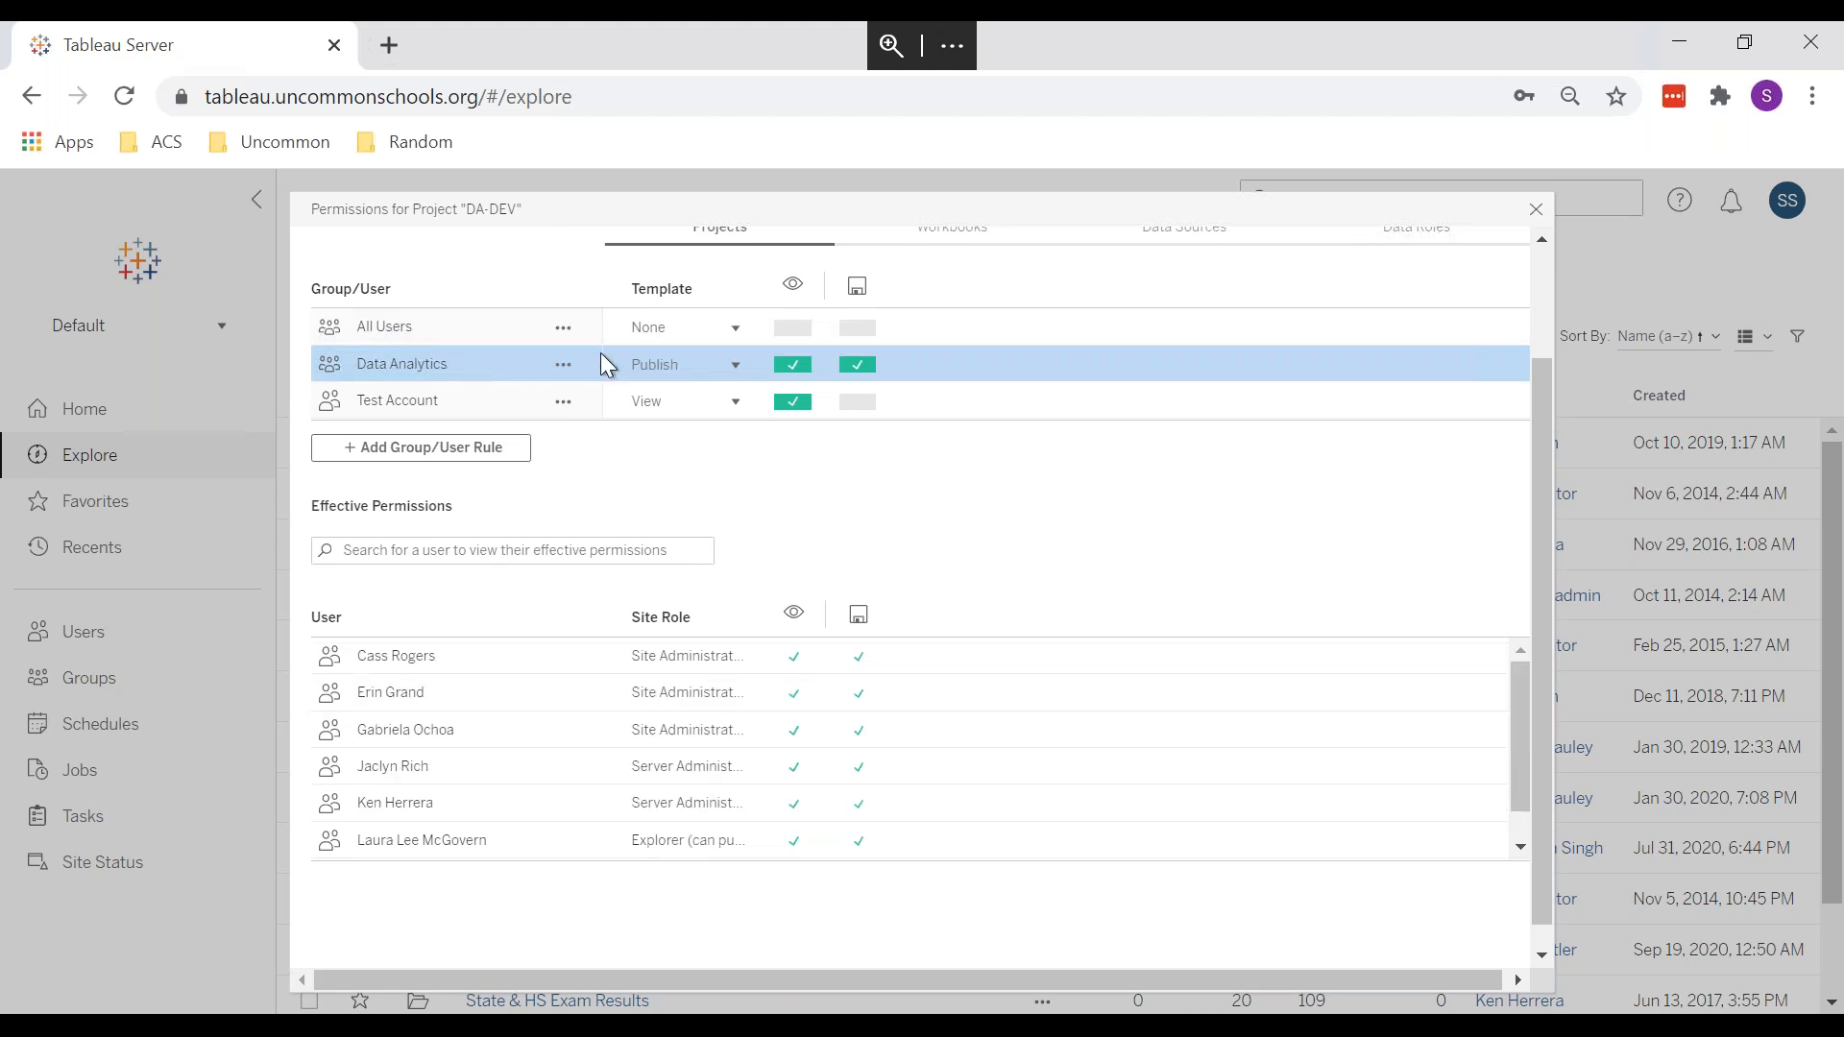
left_click(467, 399)
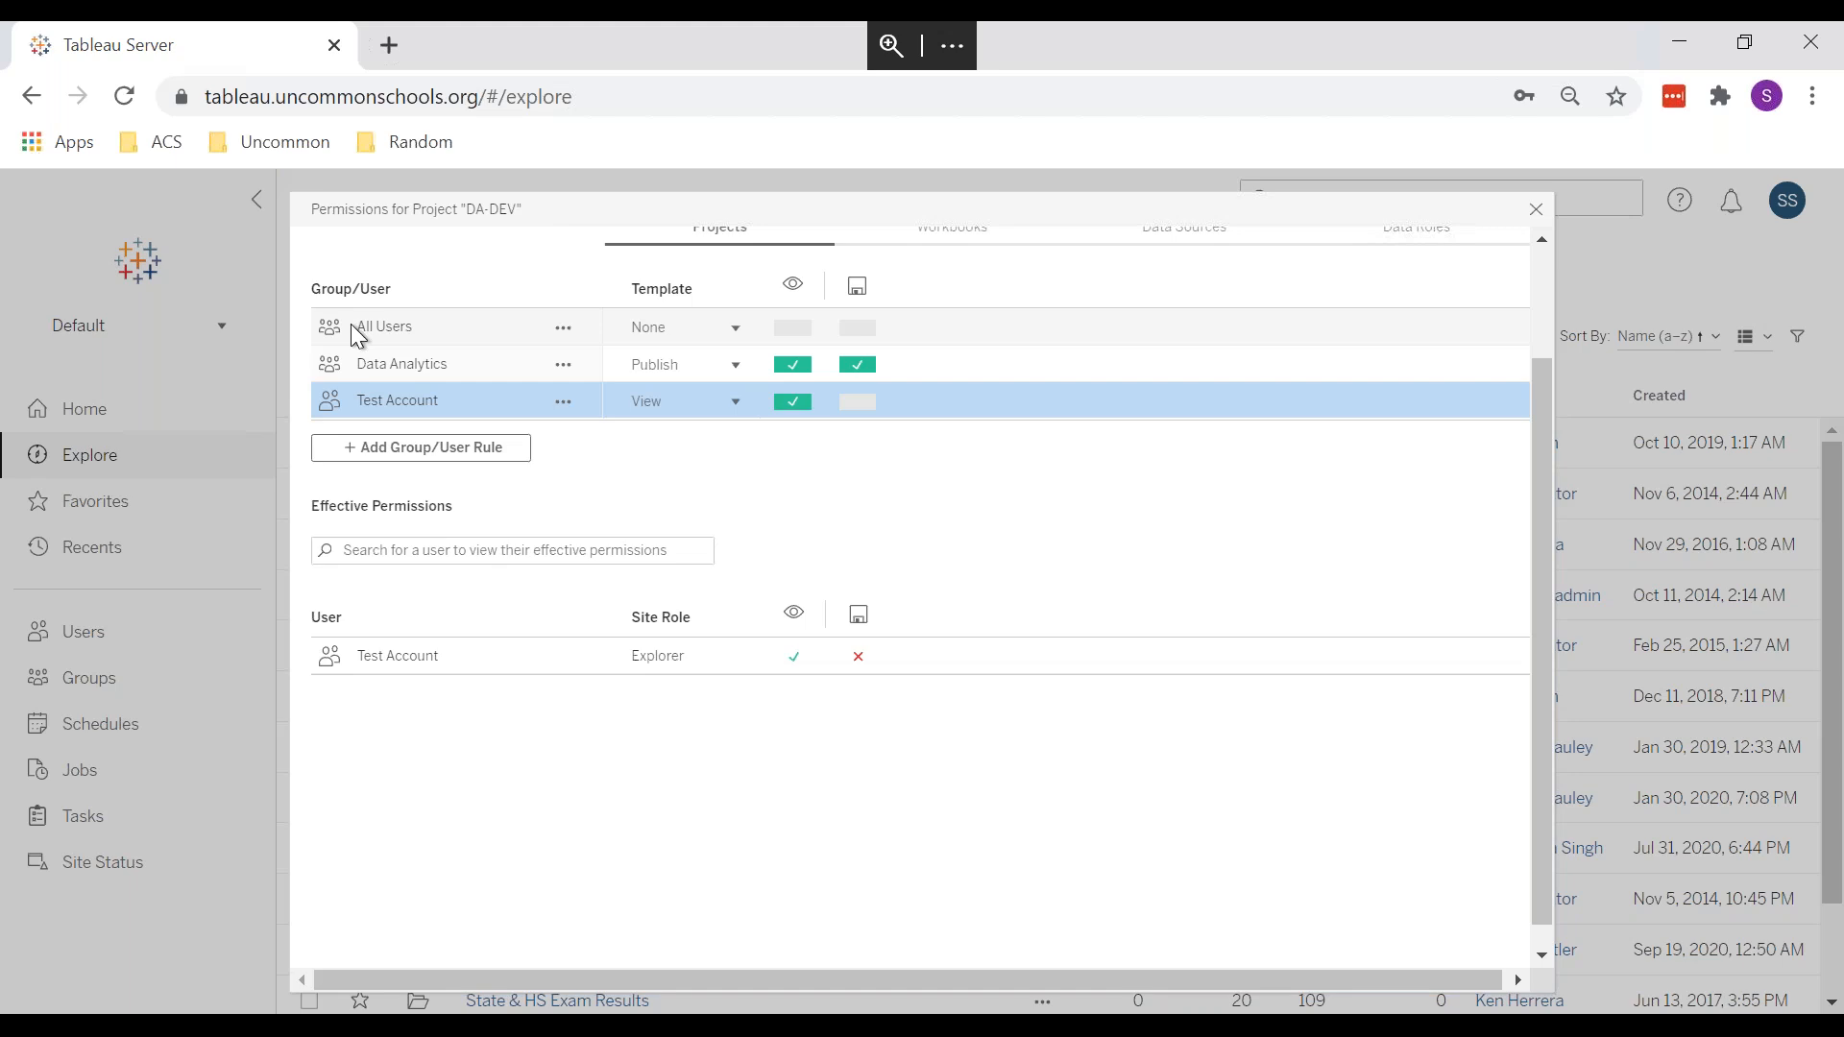
left_click(374, 363)
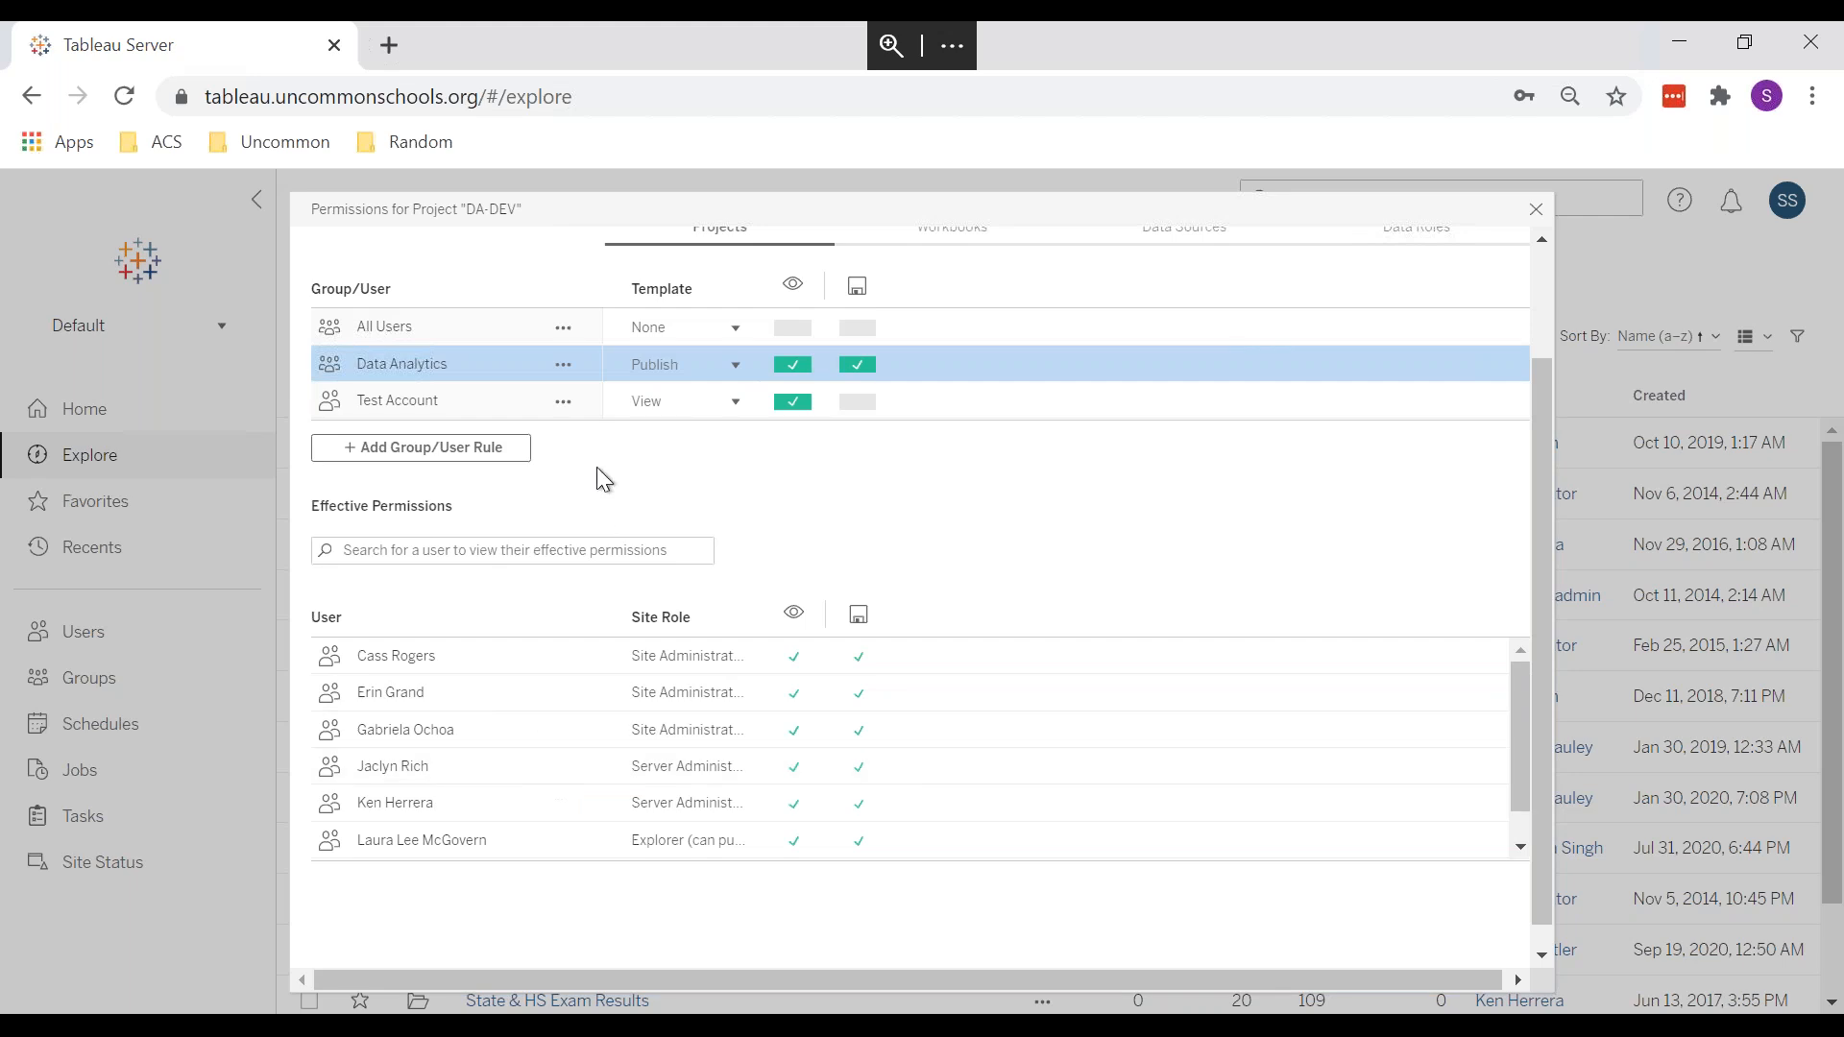
scroll(597, 467, "up", 2)
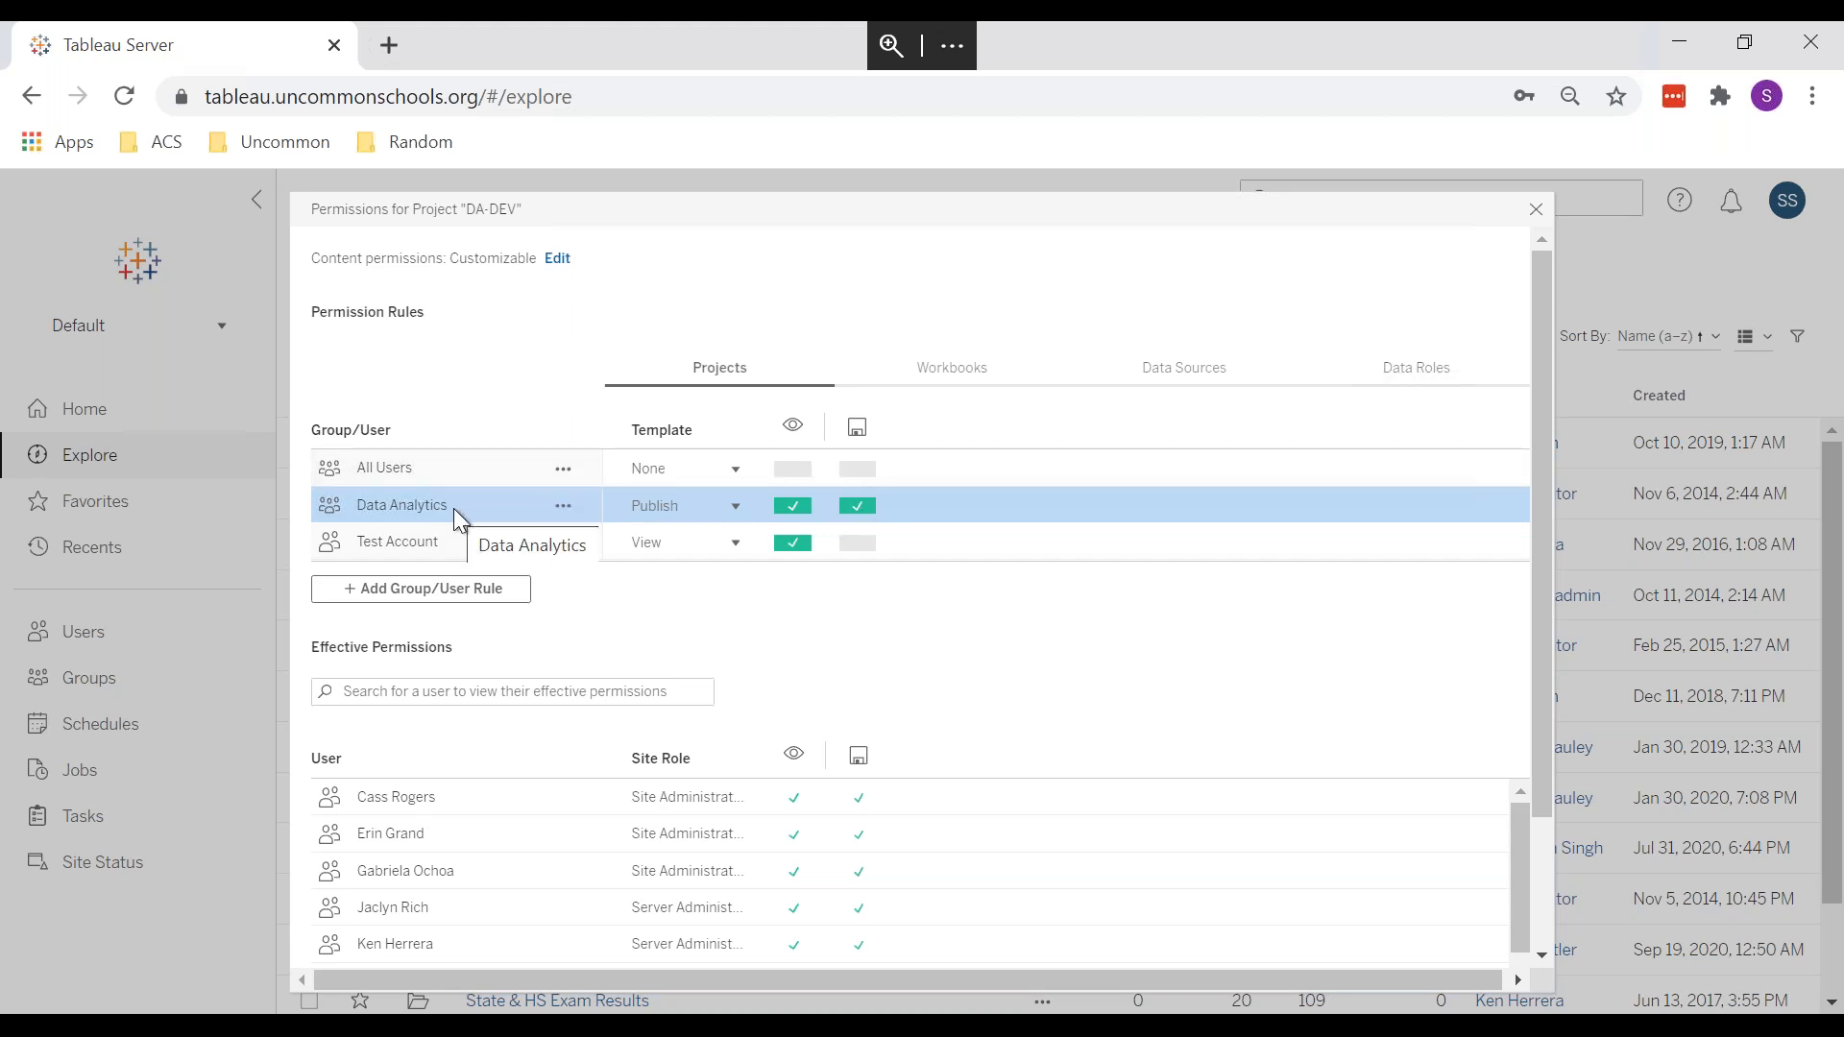
left_click(1536, 209)
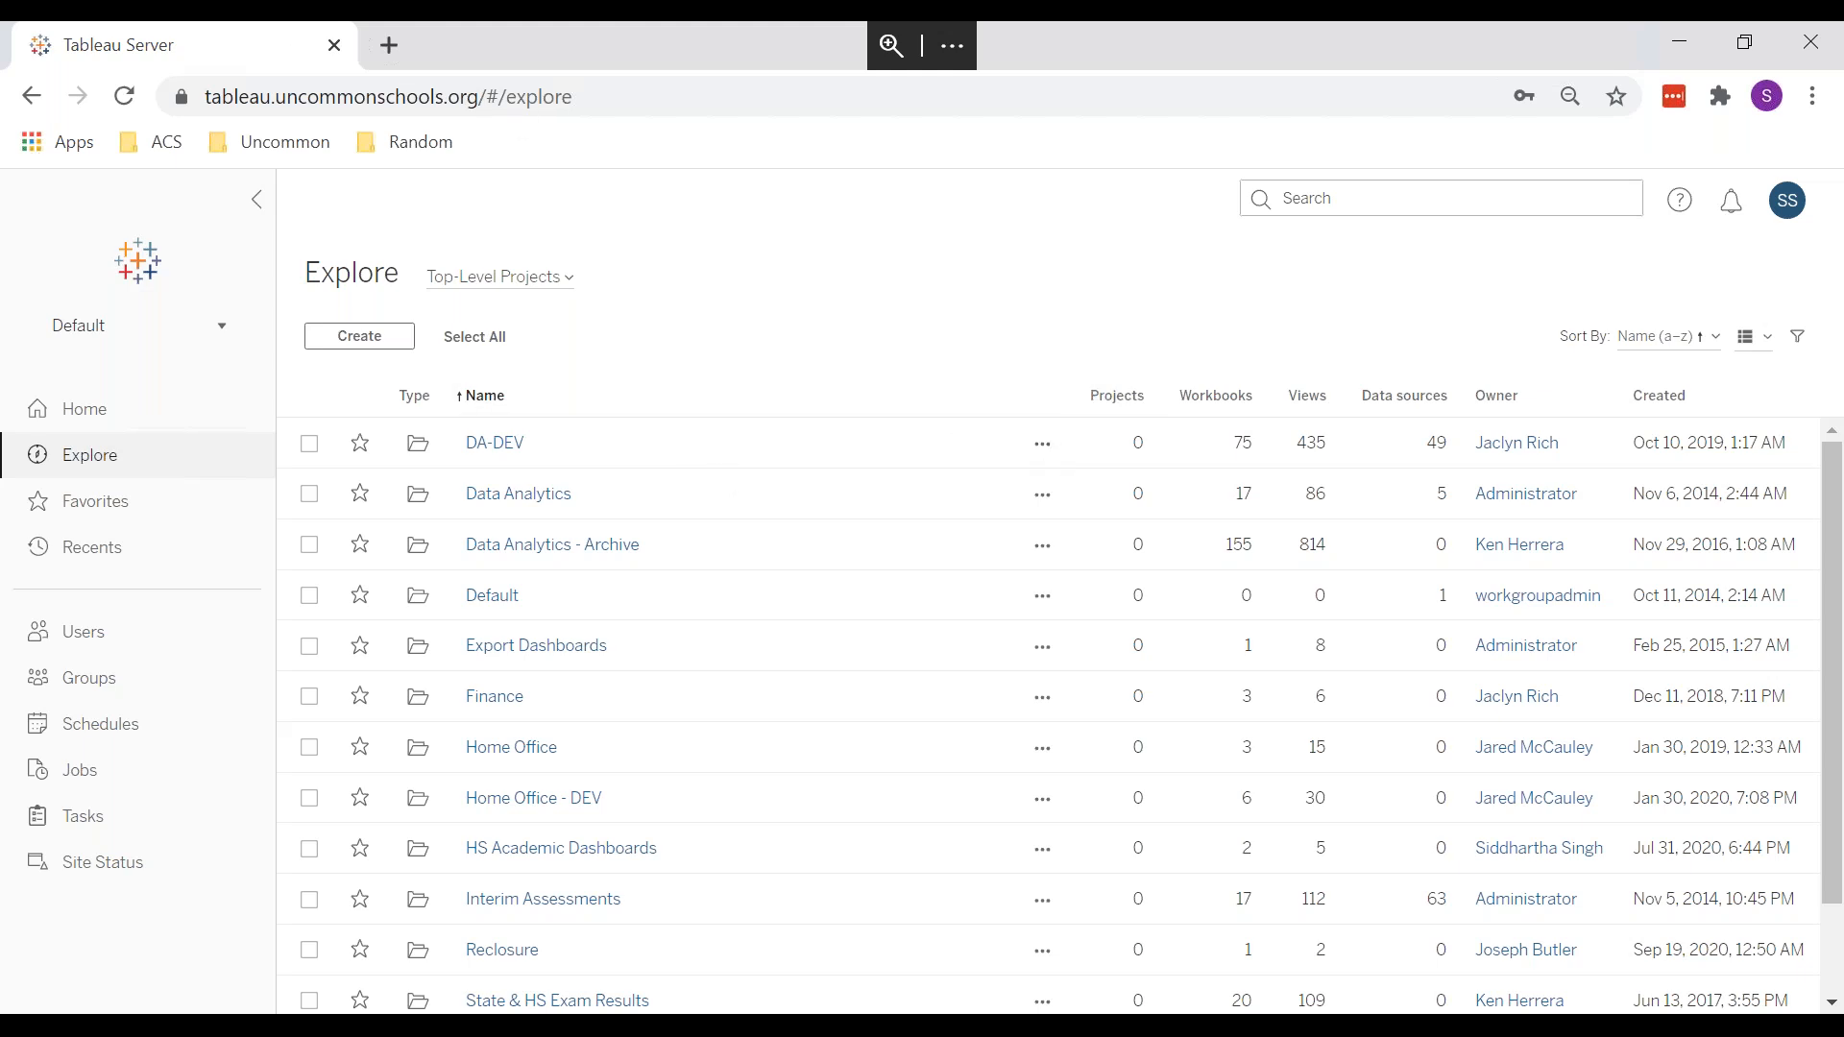
Step: Switch to the other open window with Alt+Tab
key("alt+Tab")
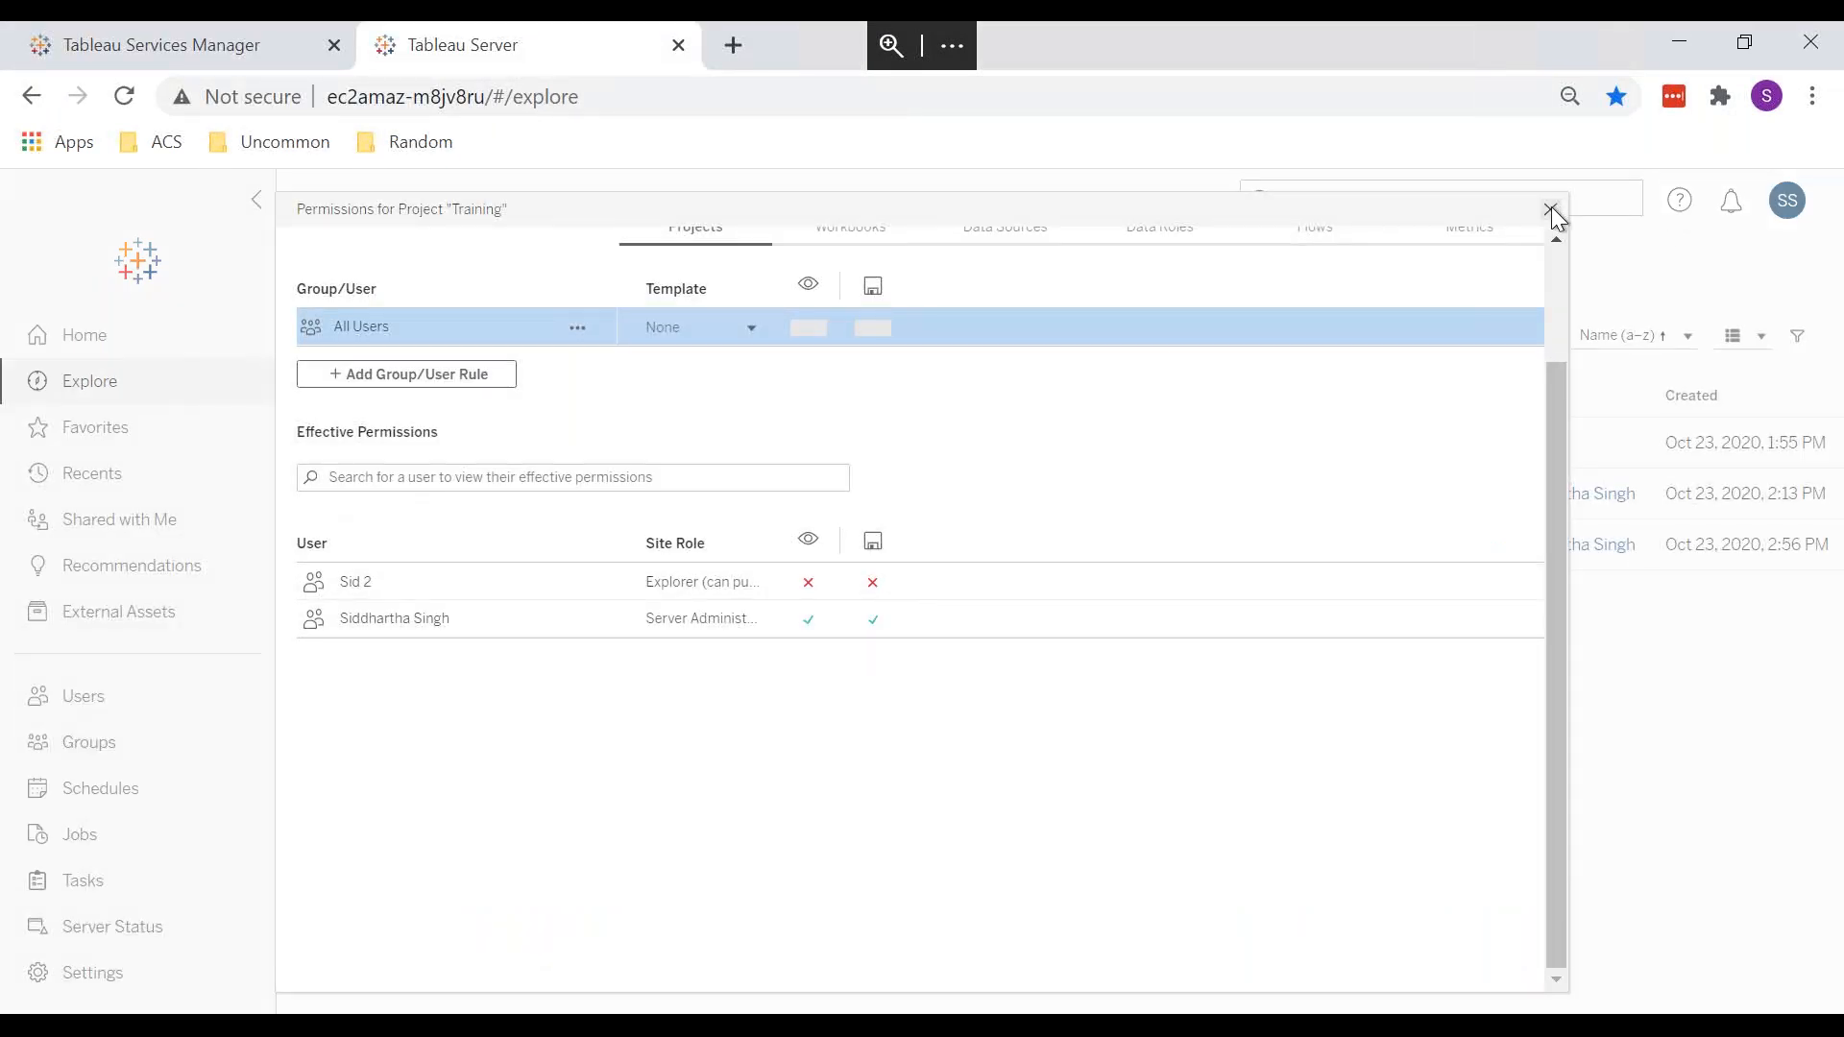
Step: Close Training's permissions and review the Explorer (can publish) user's site-role options without saving
left_click(1550, 210)
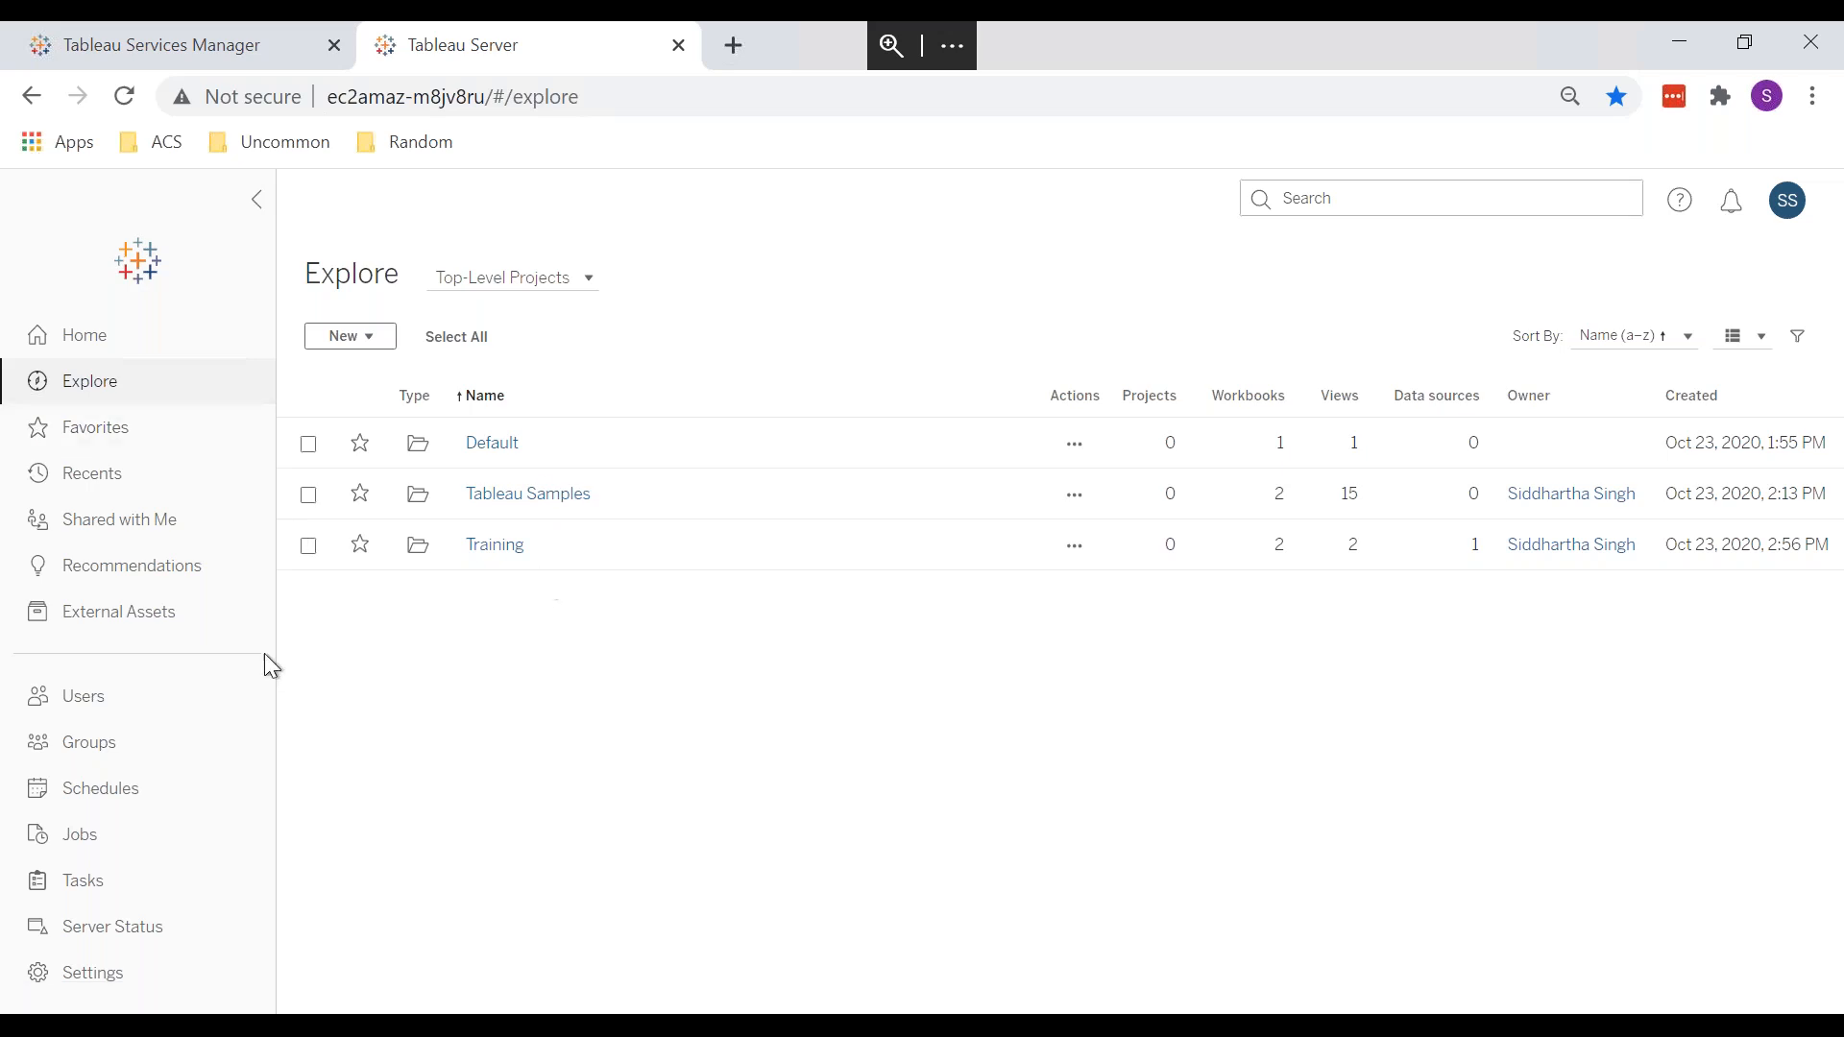
left_click(143, 701)
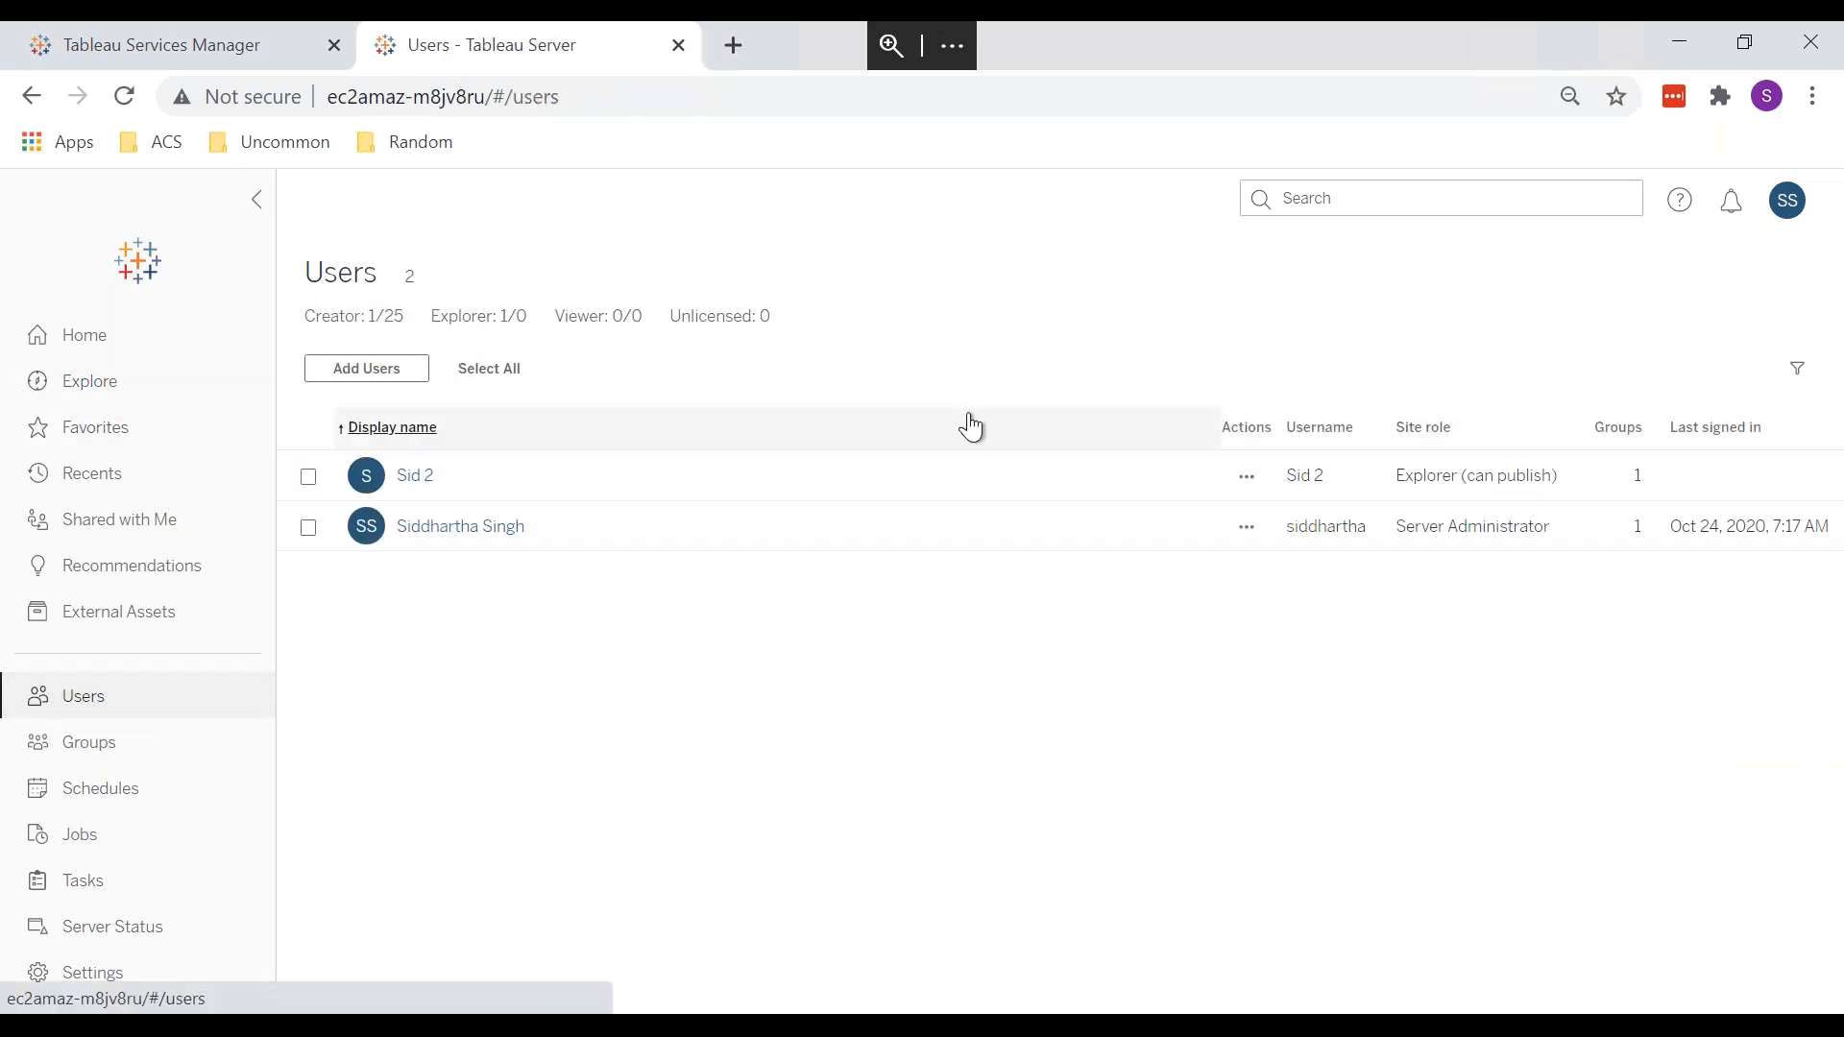
left_click(1247, 477)
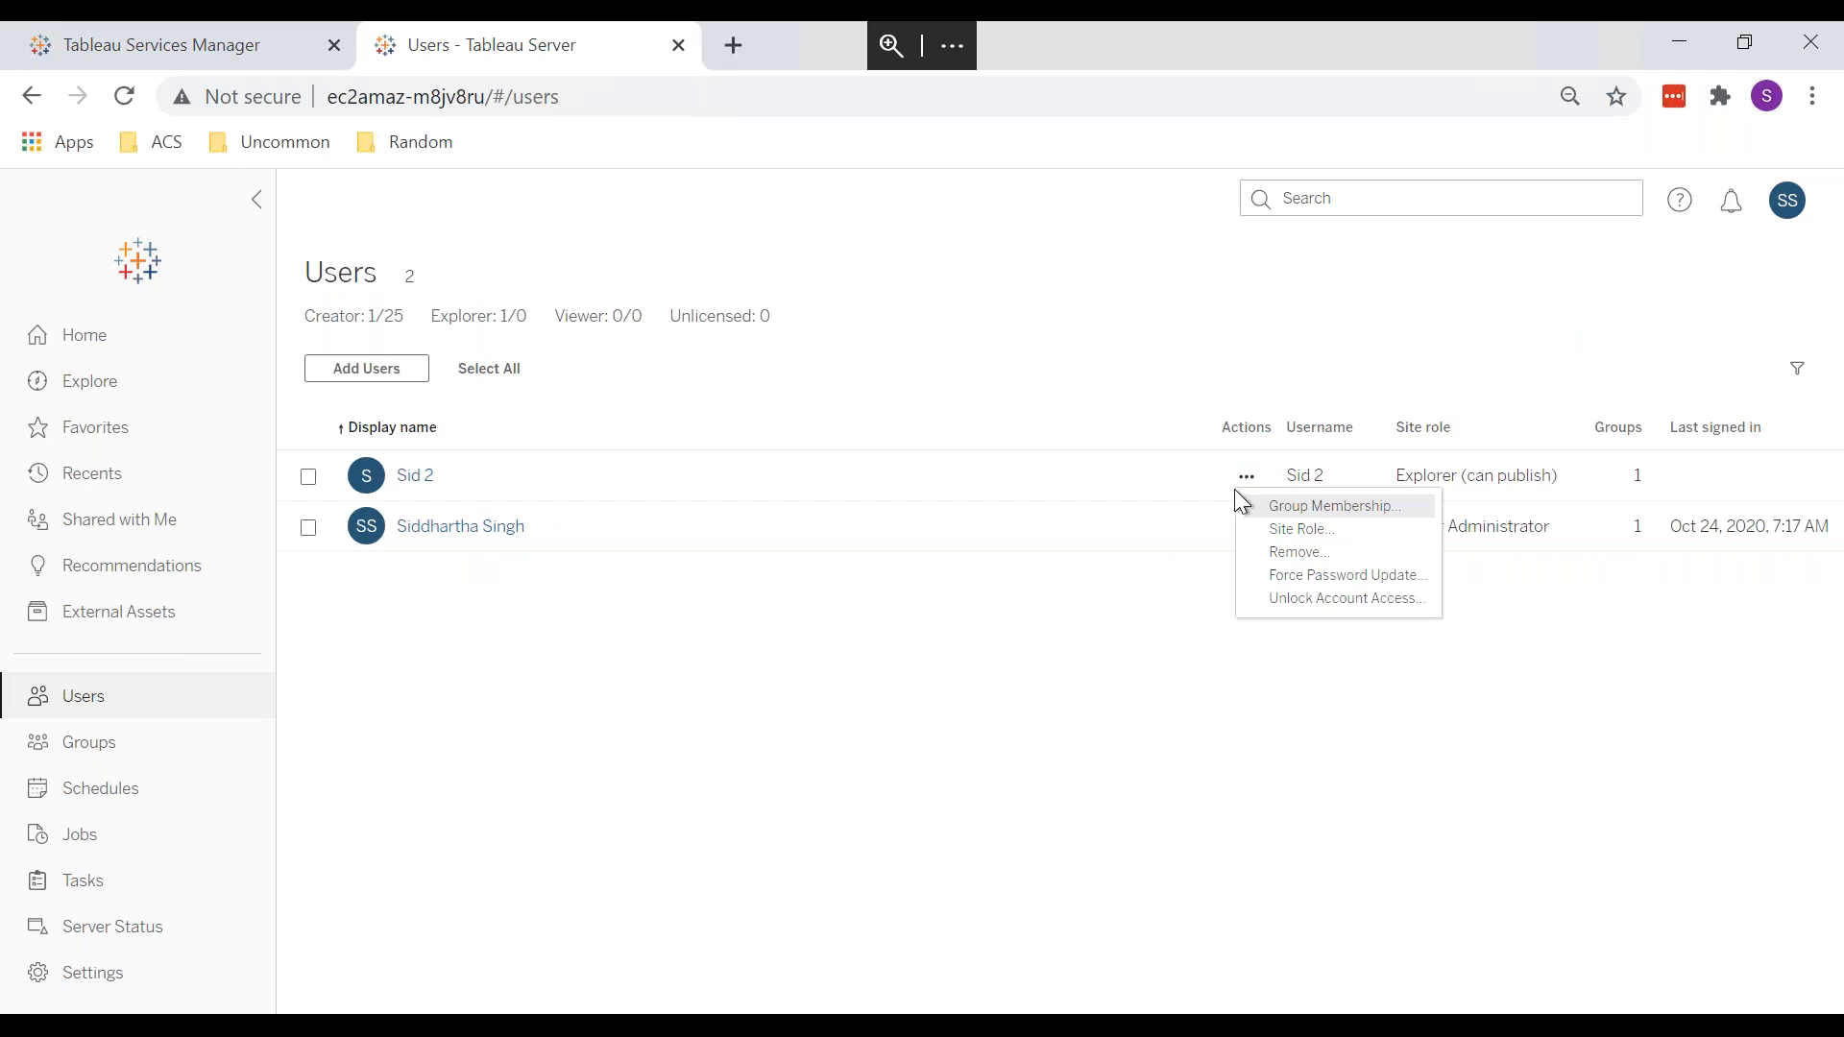
left_click(1282, 530)
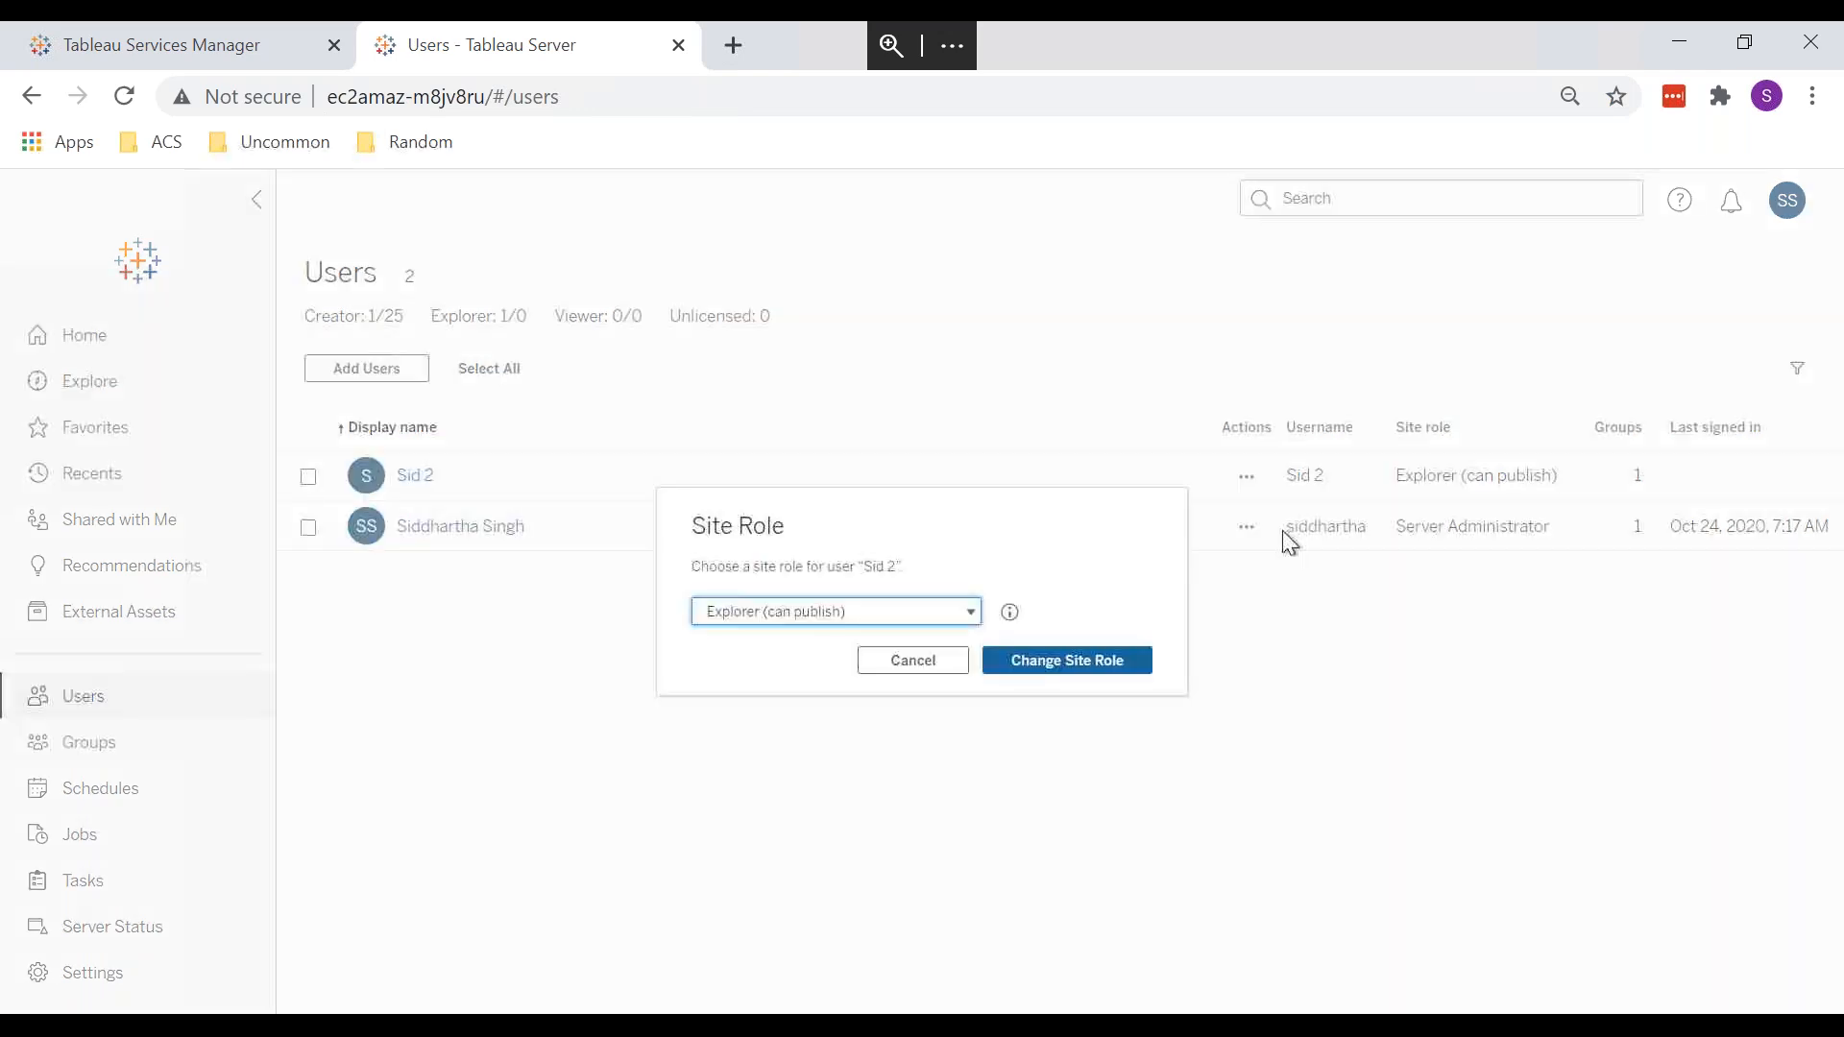
left_click(841, 625)
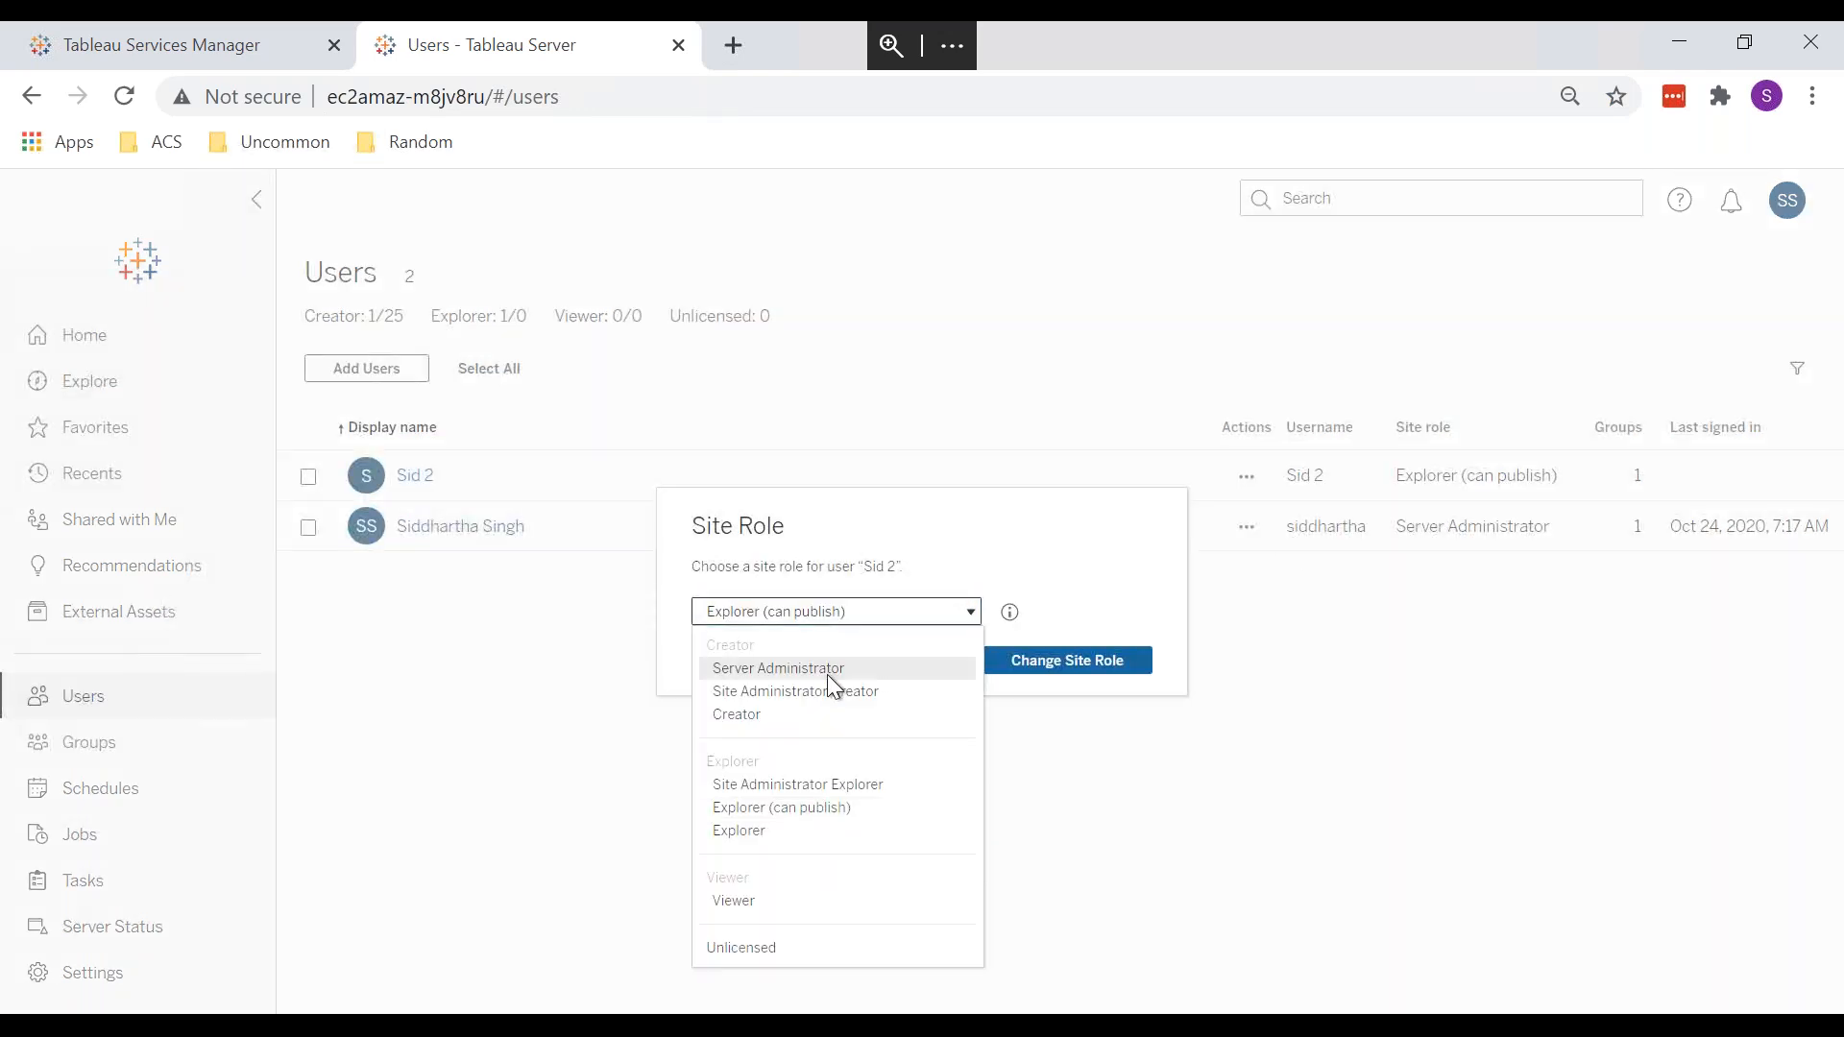
left_click(1407, 824)
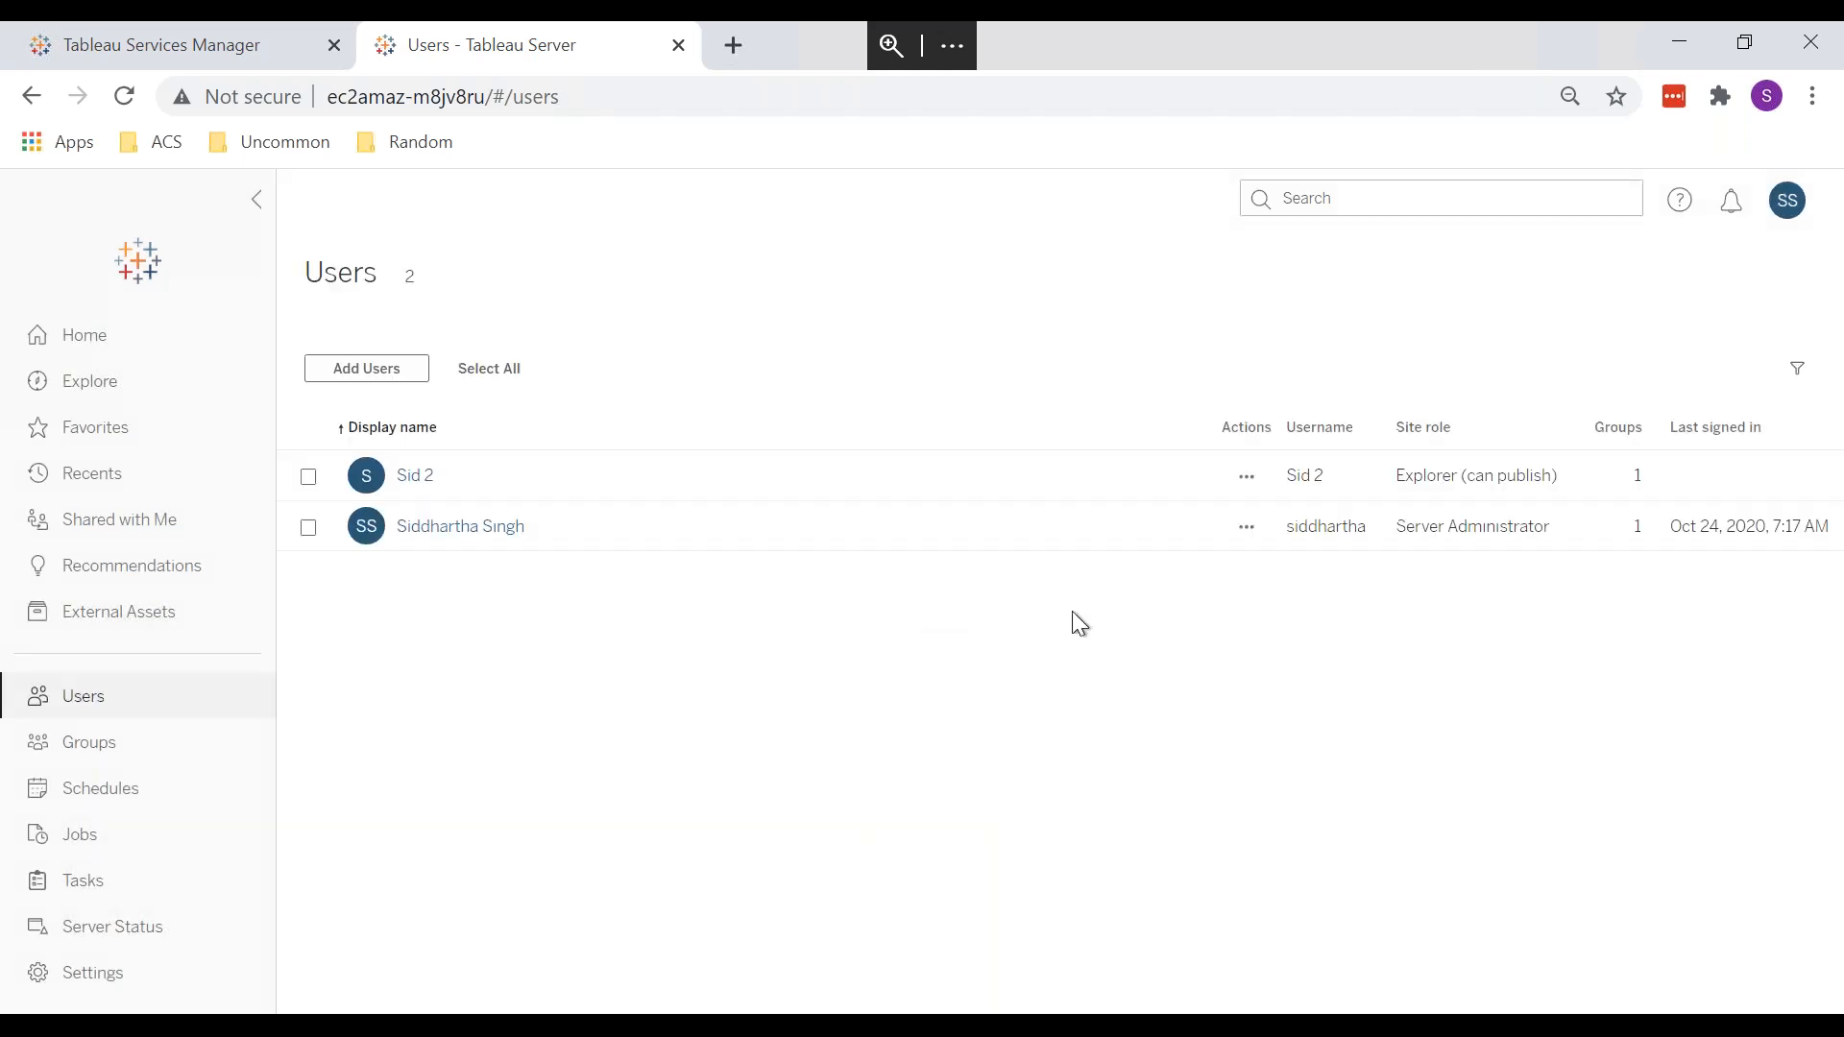
Step: Google 'how many server administrator can be there for one tableau server' in a new tab
left_click(737, 46)
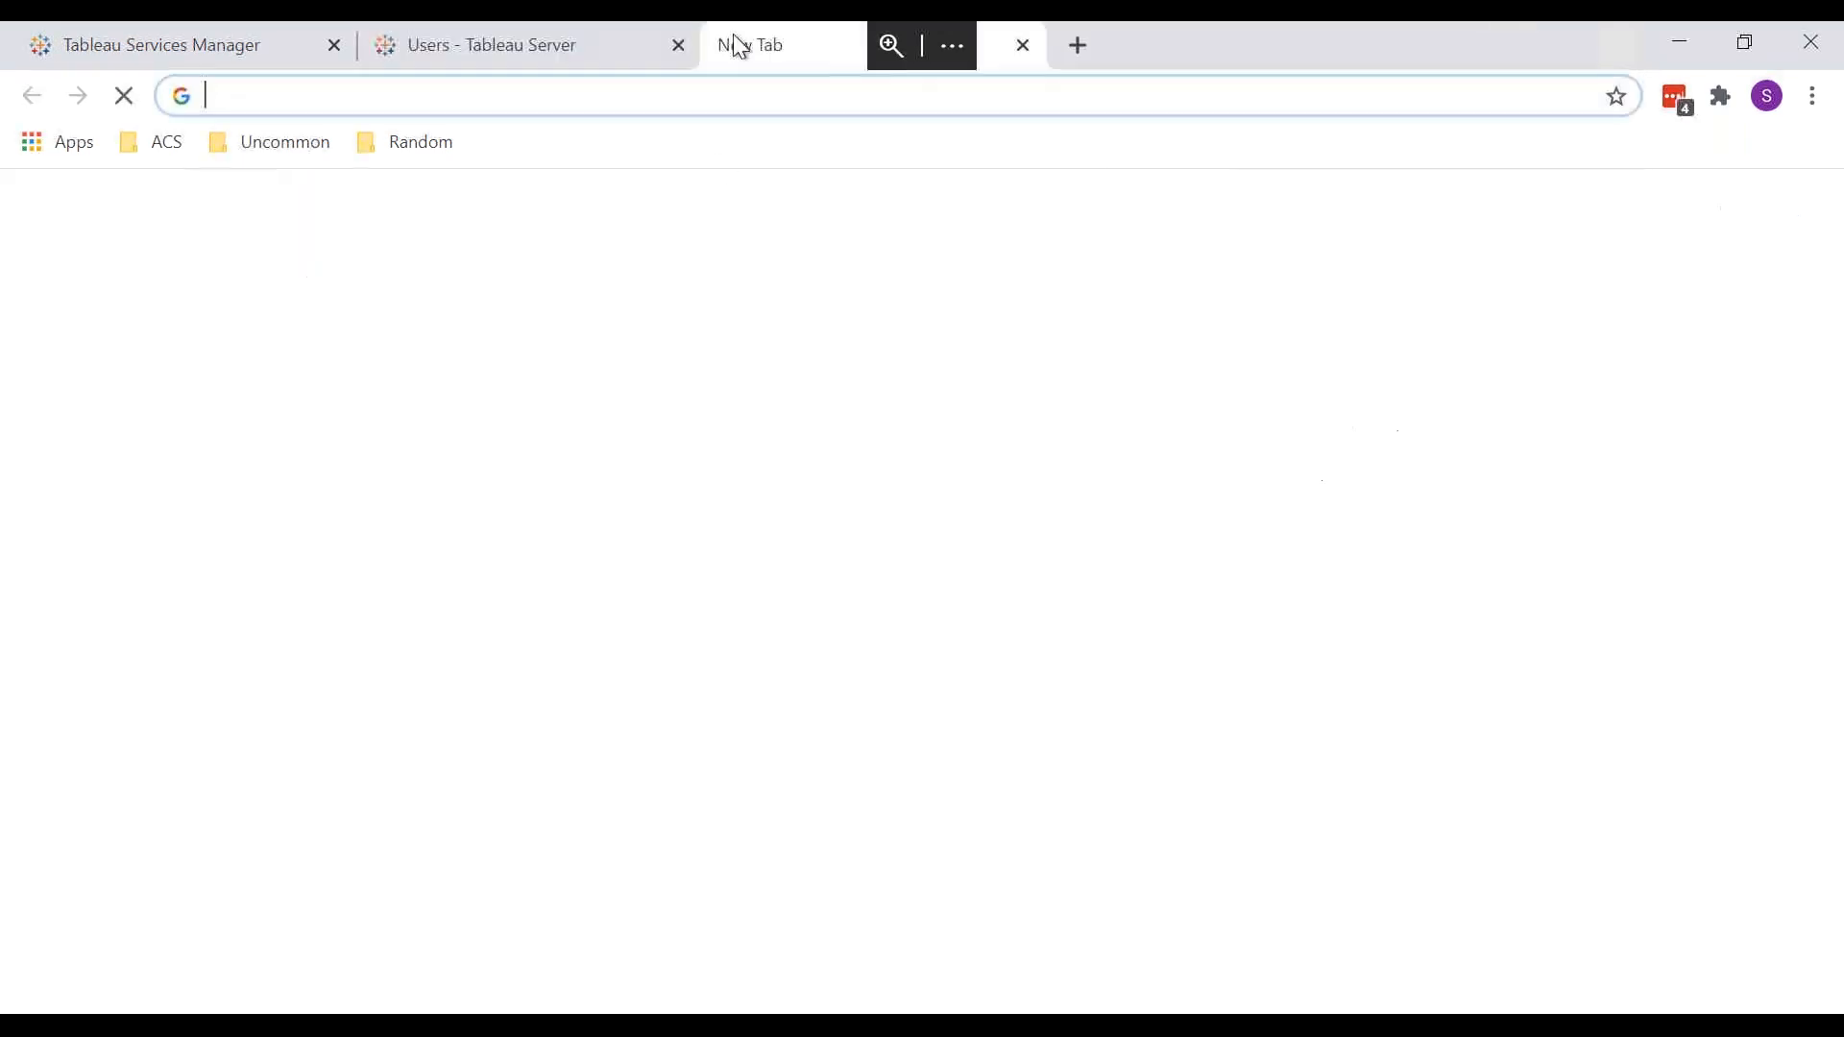
type("how man")
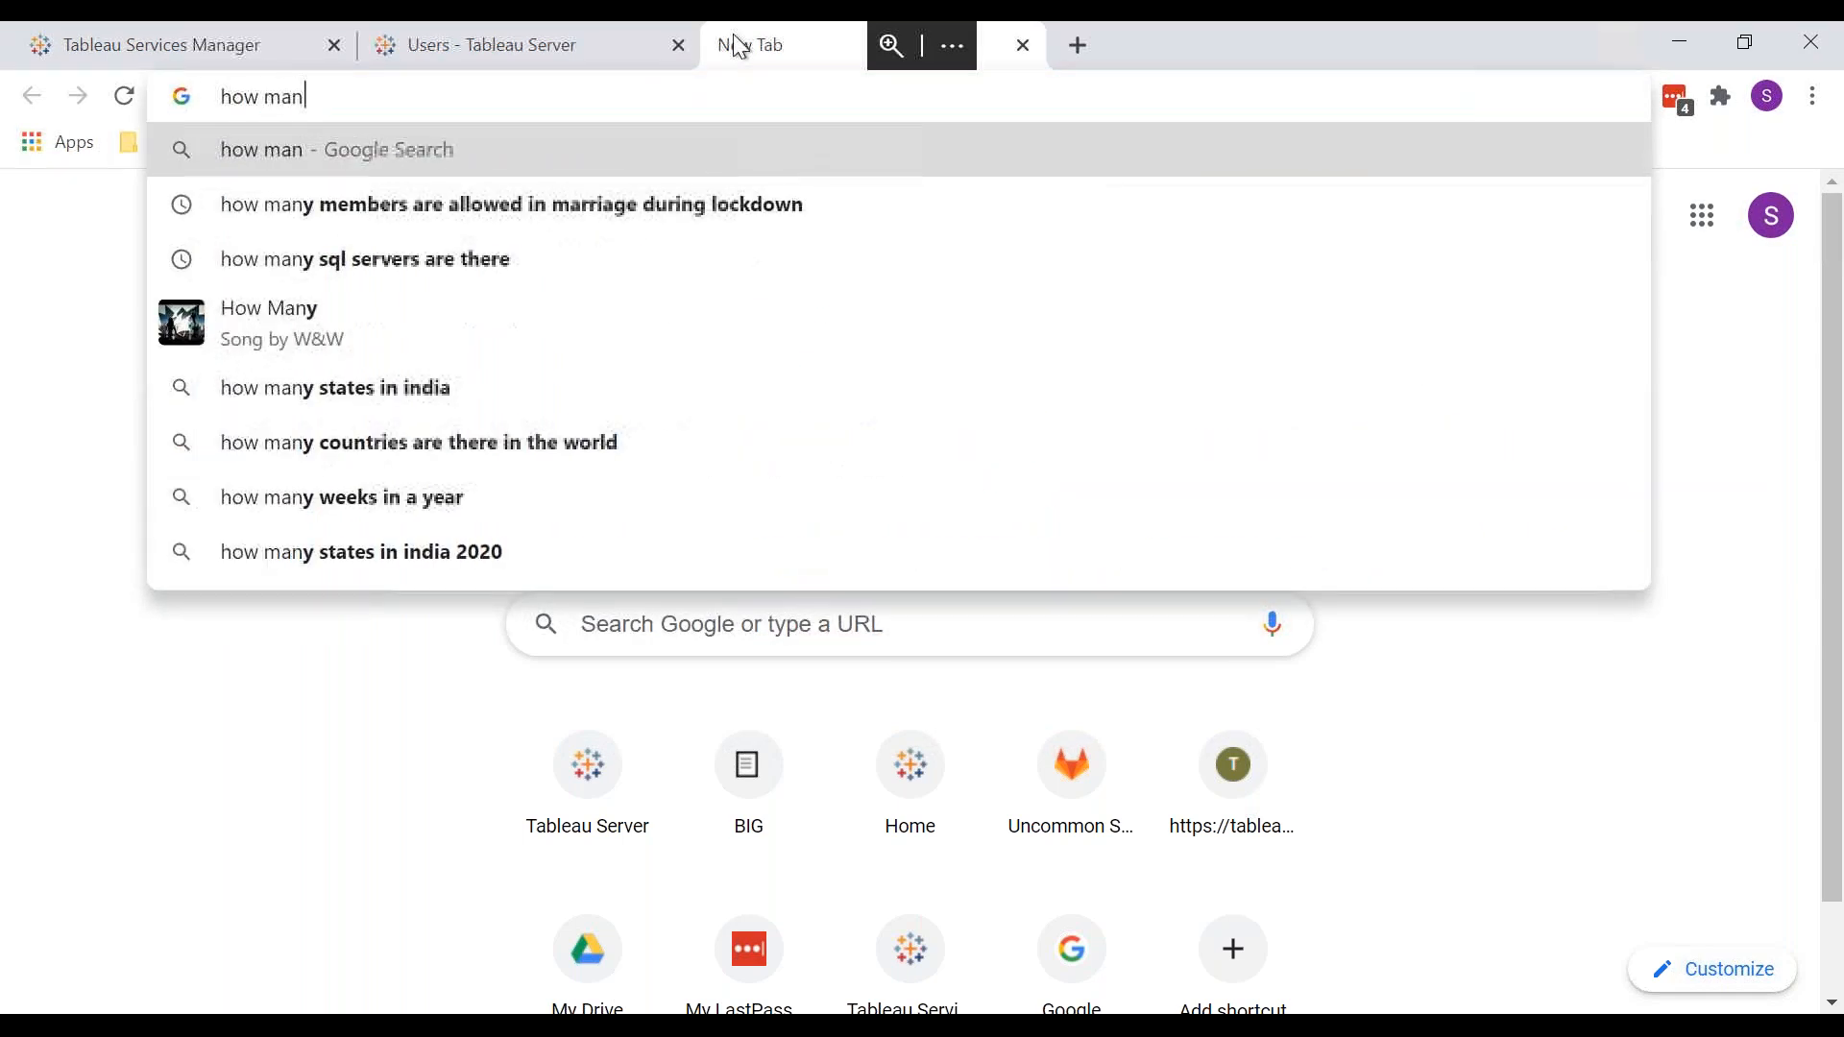
type("y serve")
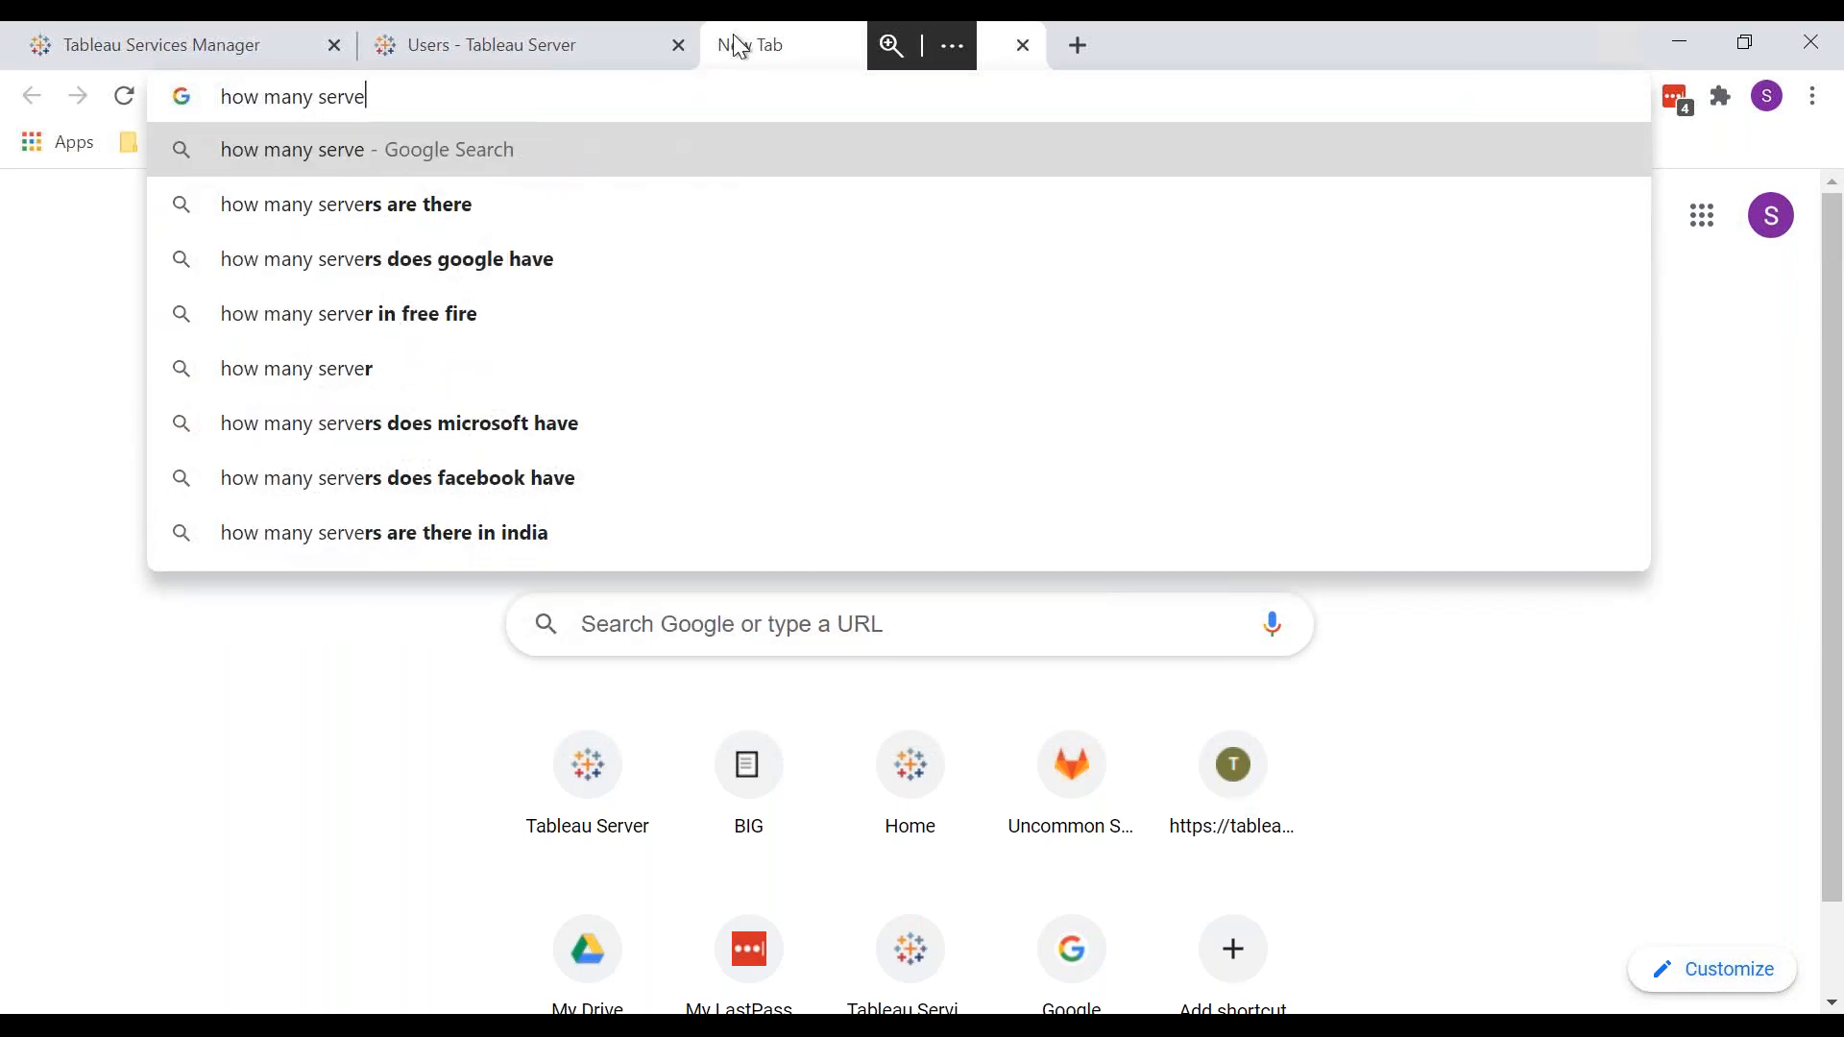
type("r admini")
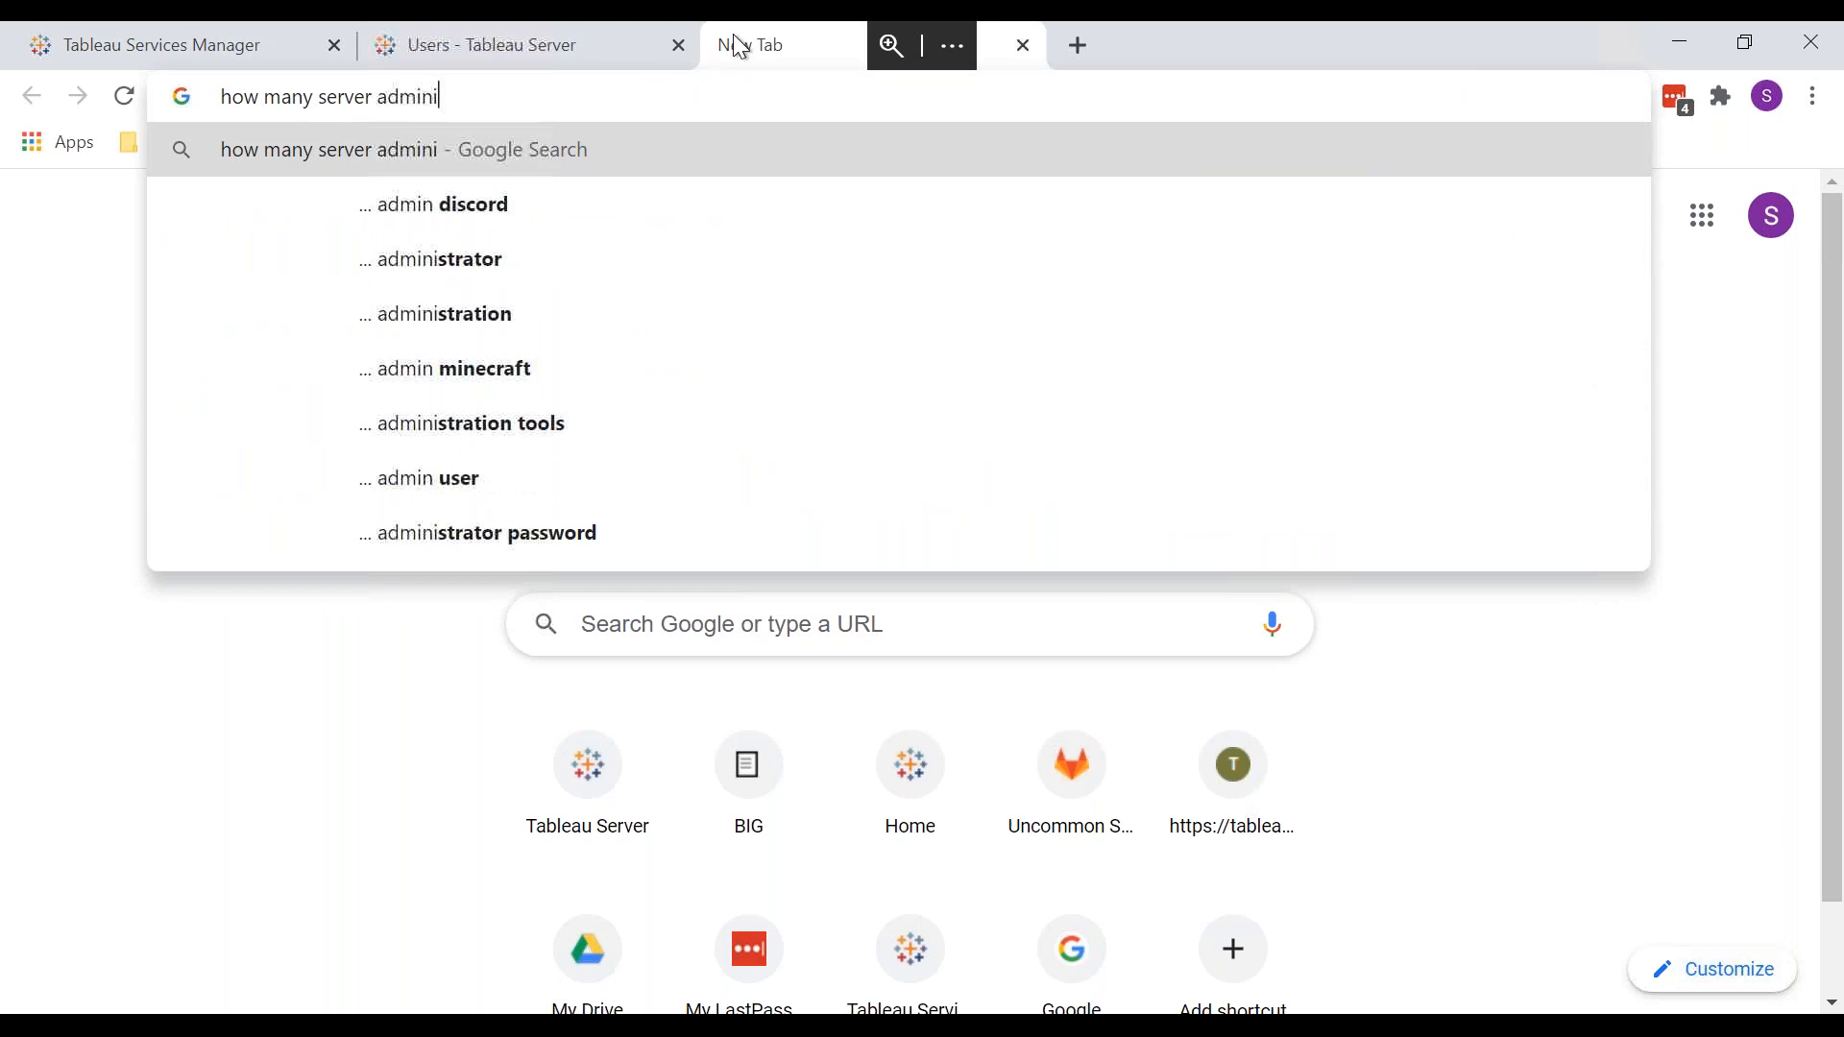
type("strator ")
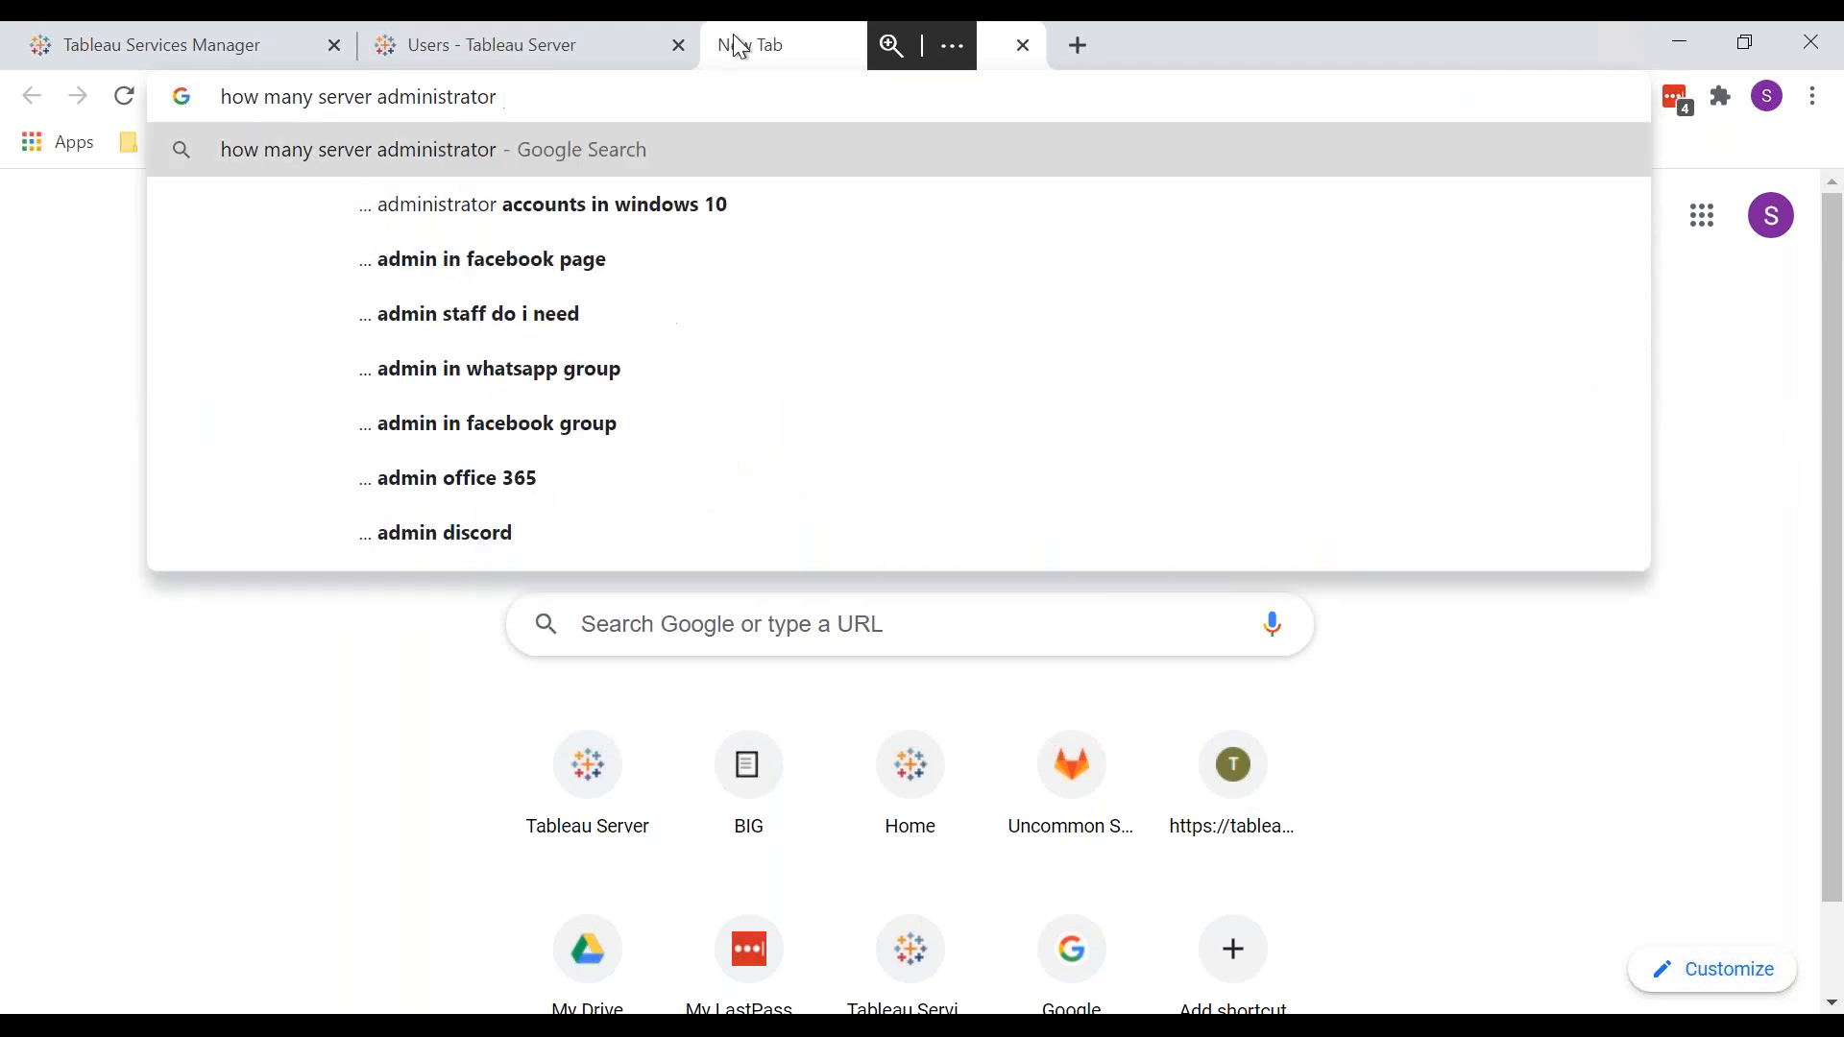
type("can be the")
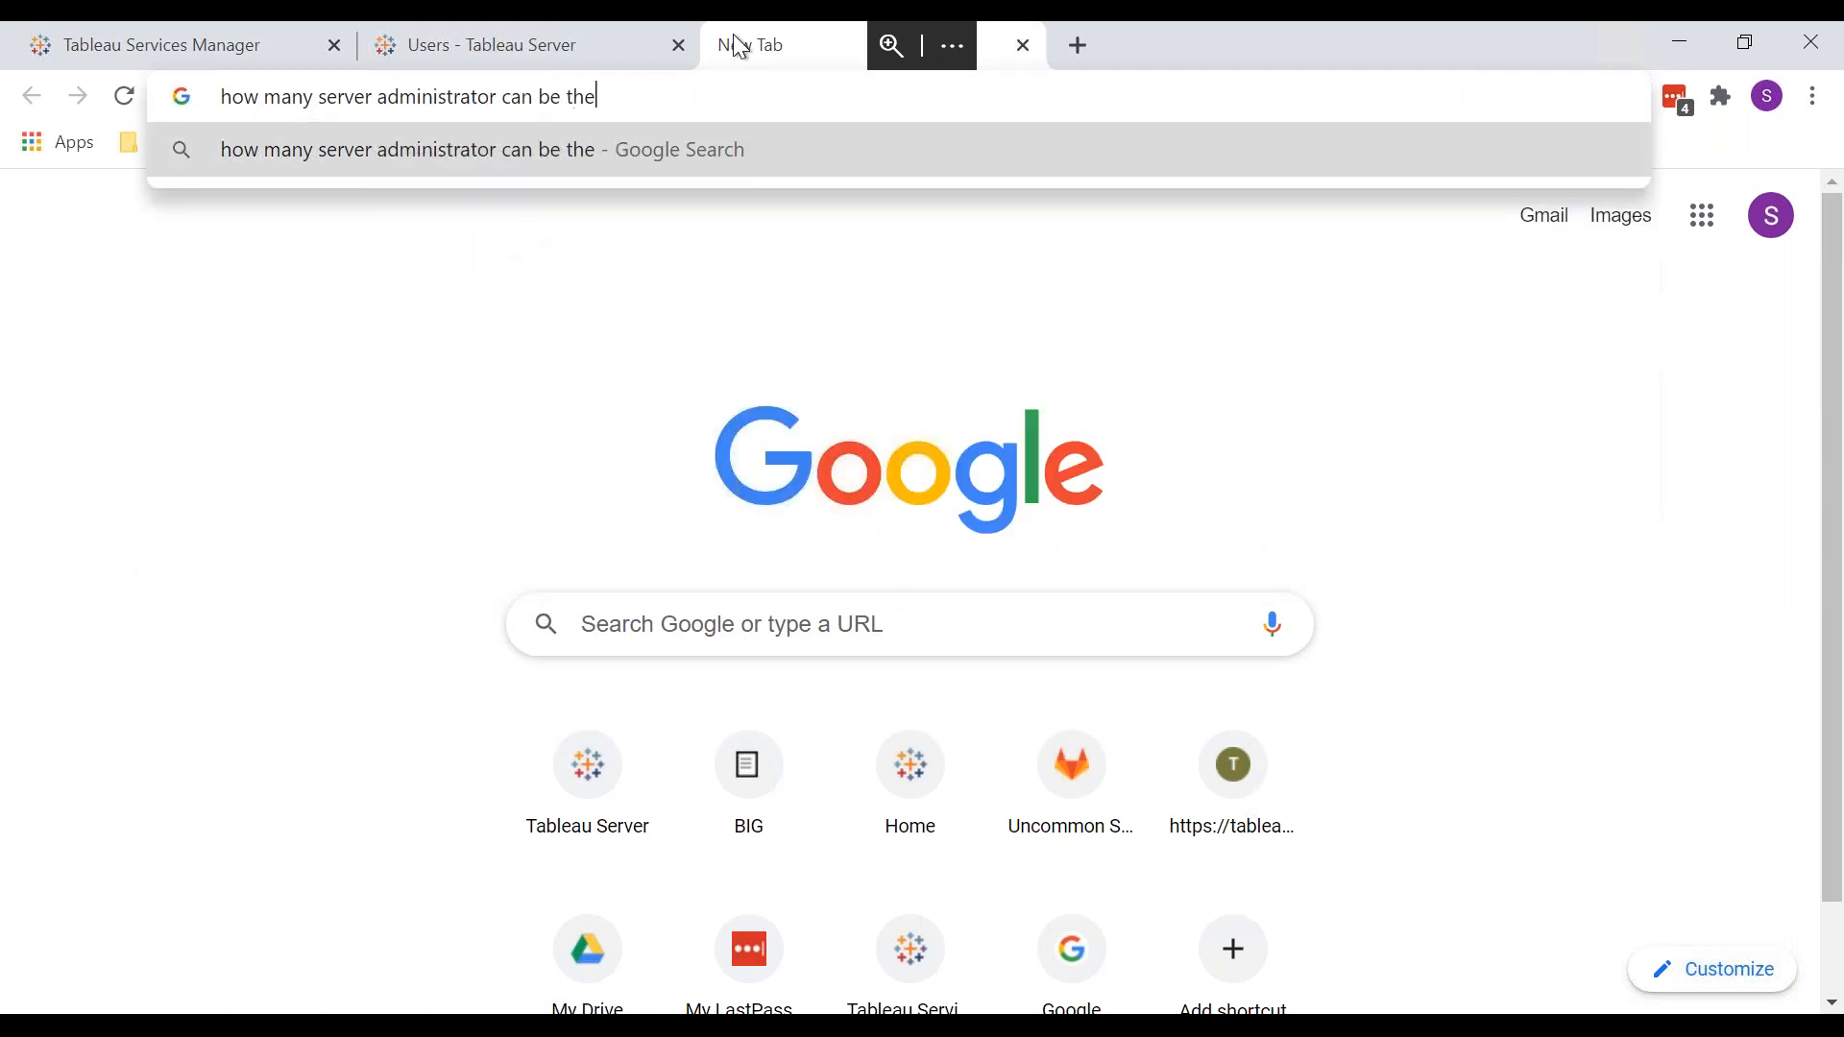
type("re for ")
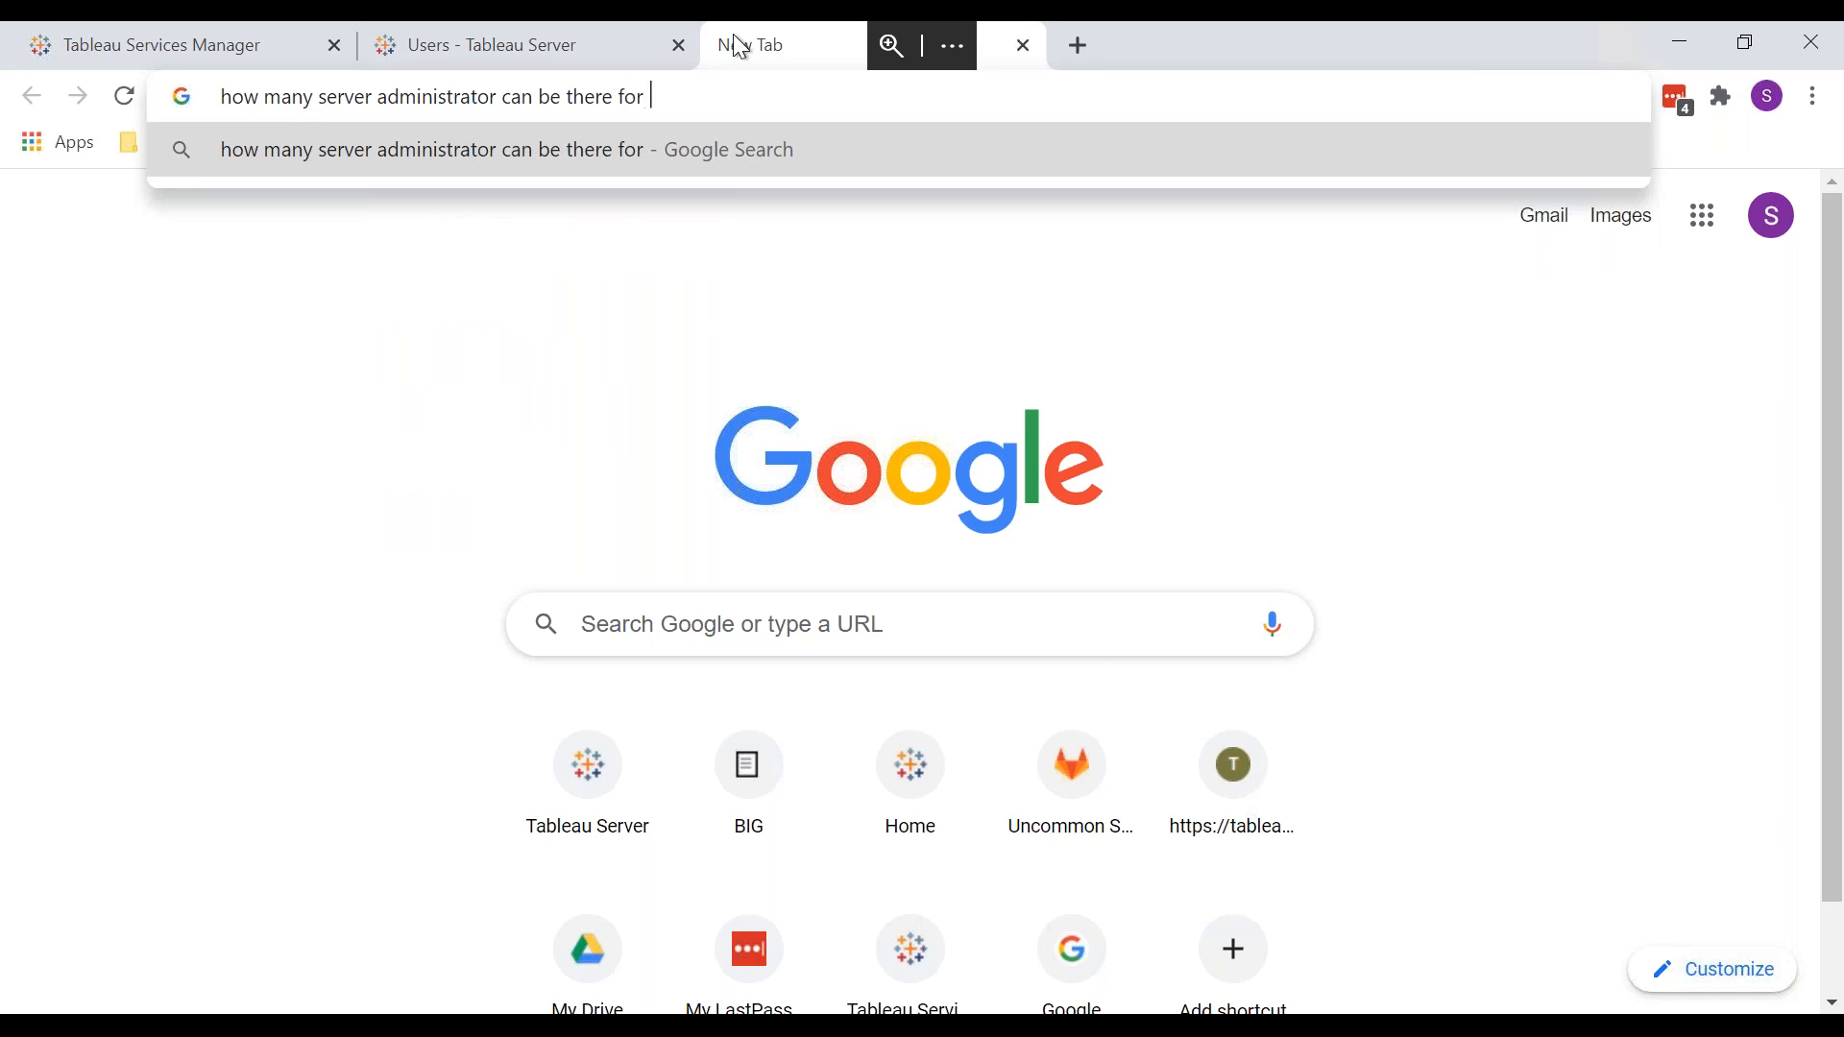
type("one se")
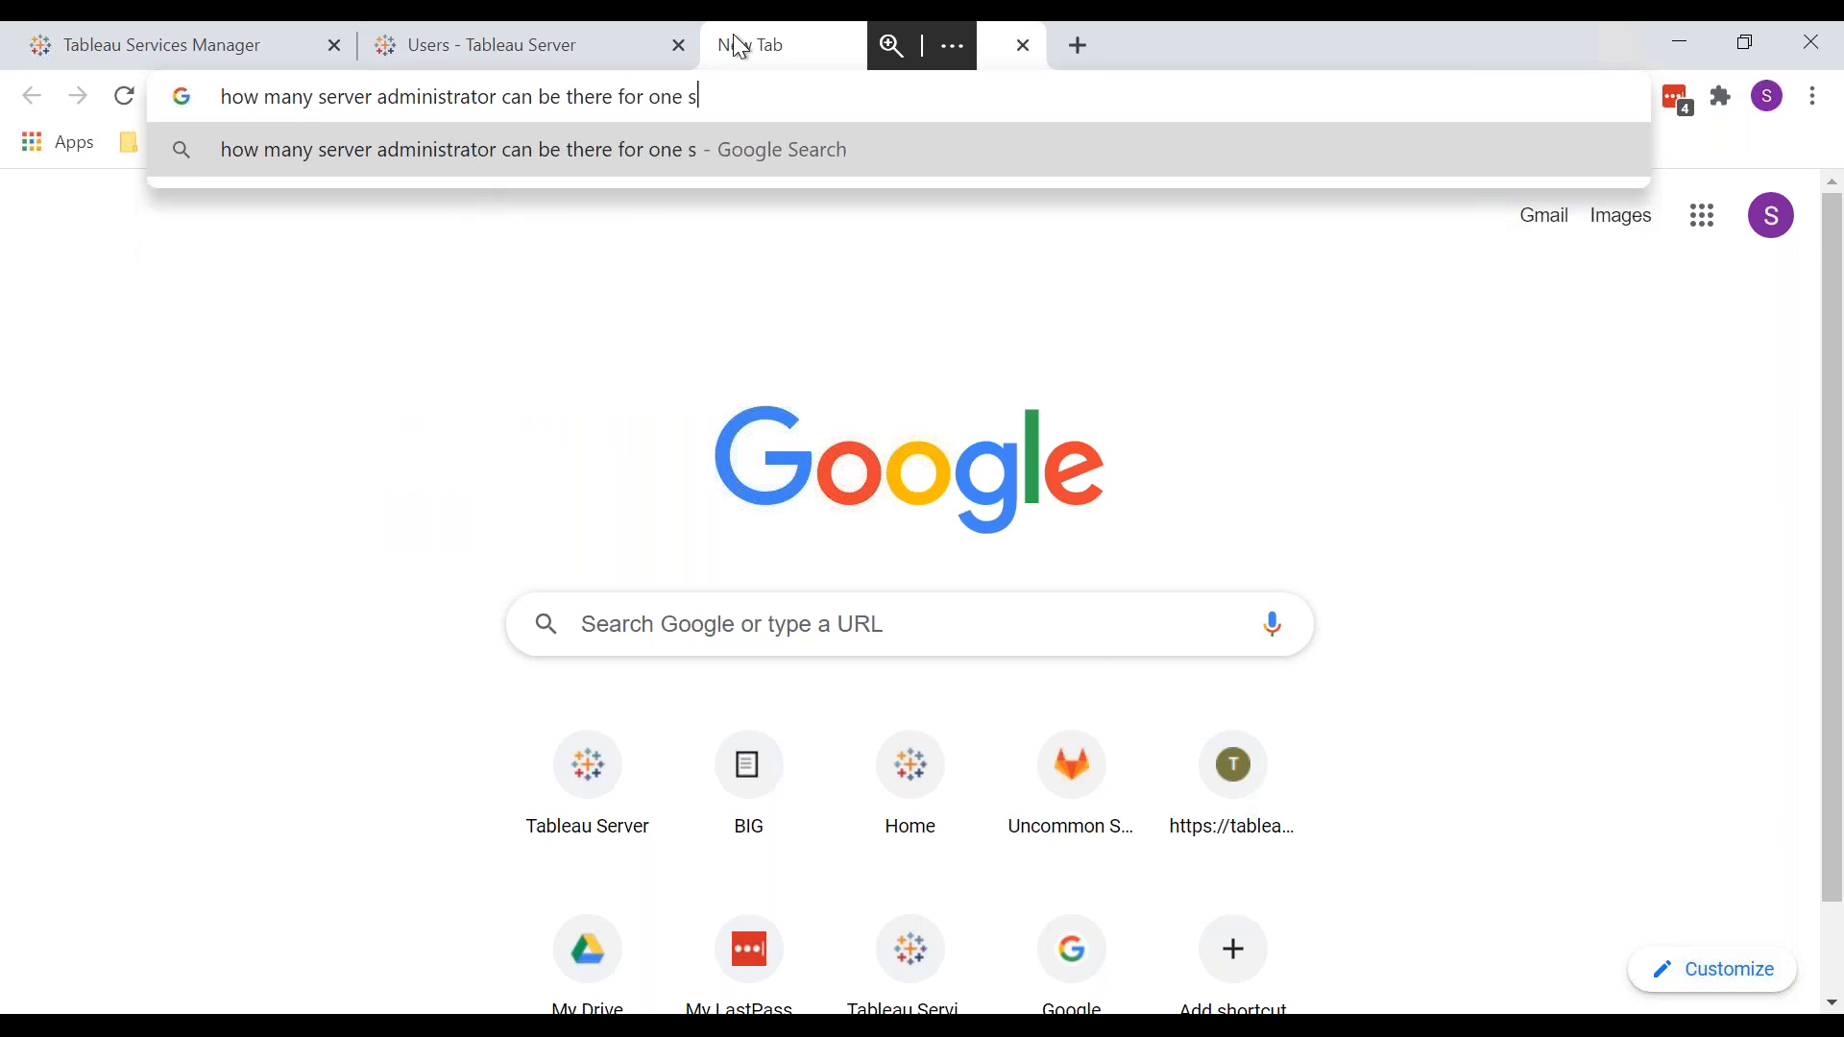
key("BackSpace")
key("BackSpace")
key("BackSpace")
type("tableau server")
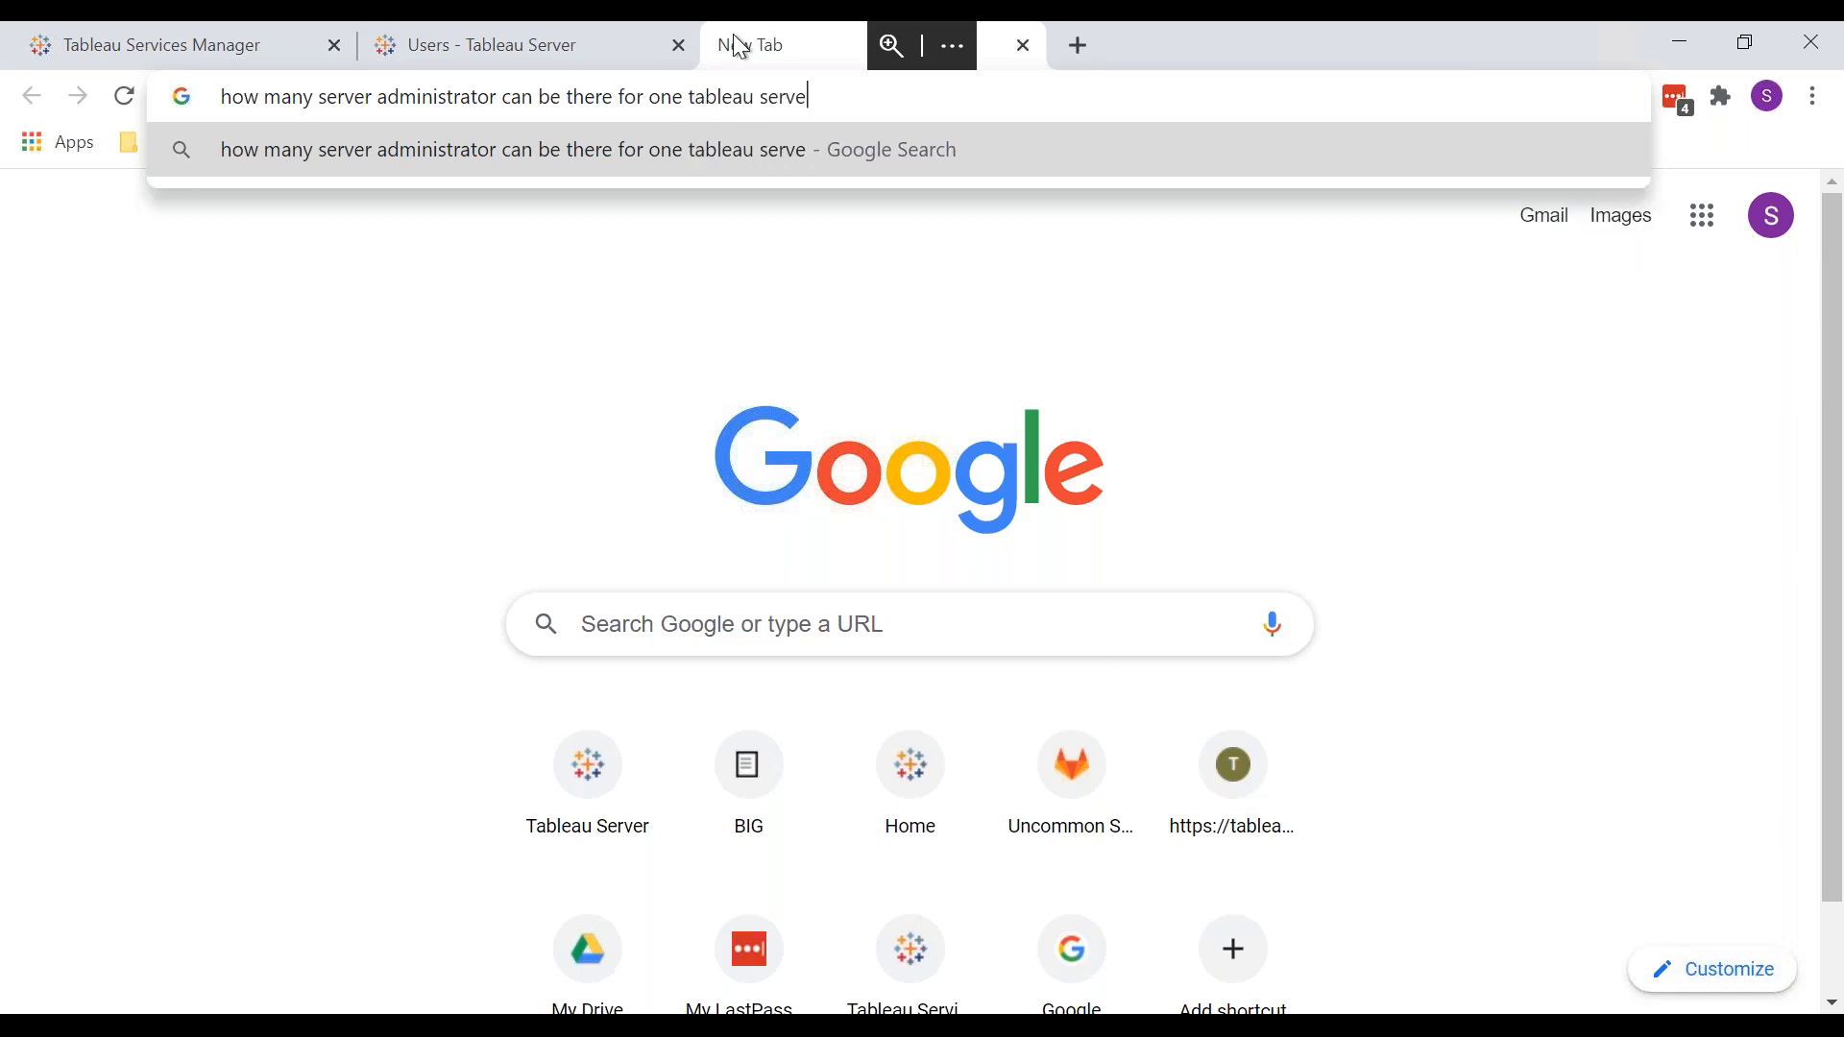
key("Return")
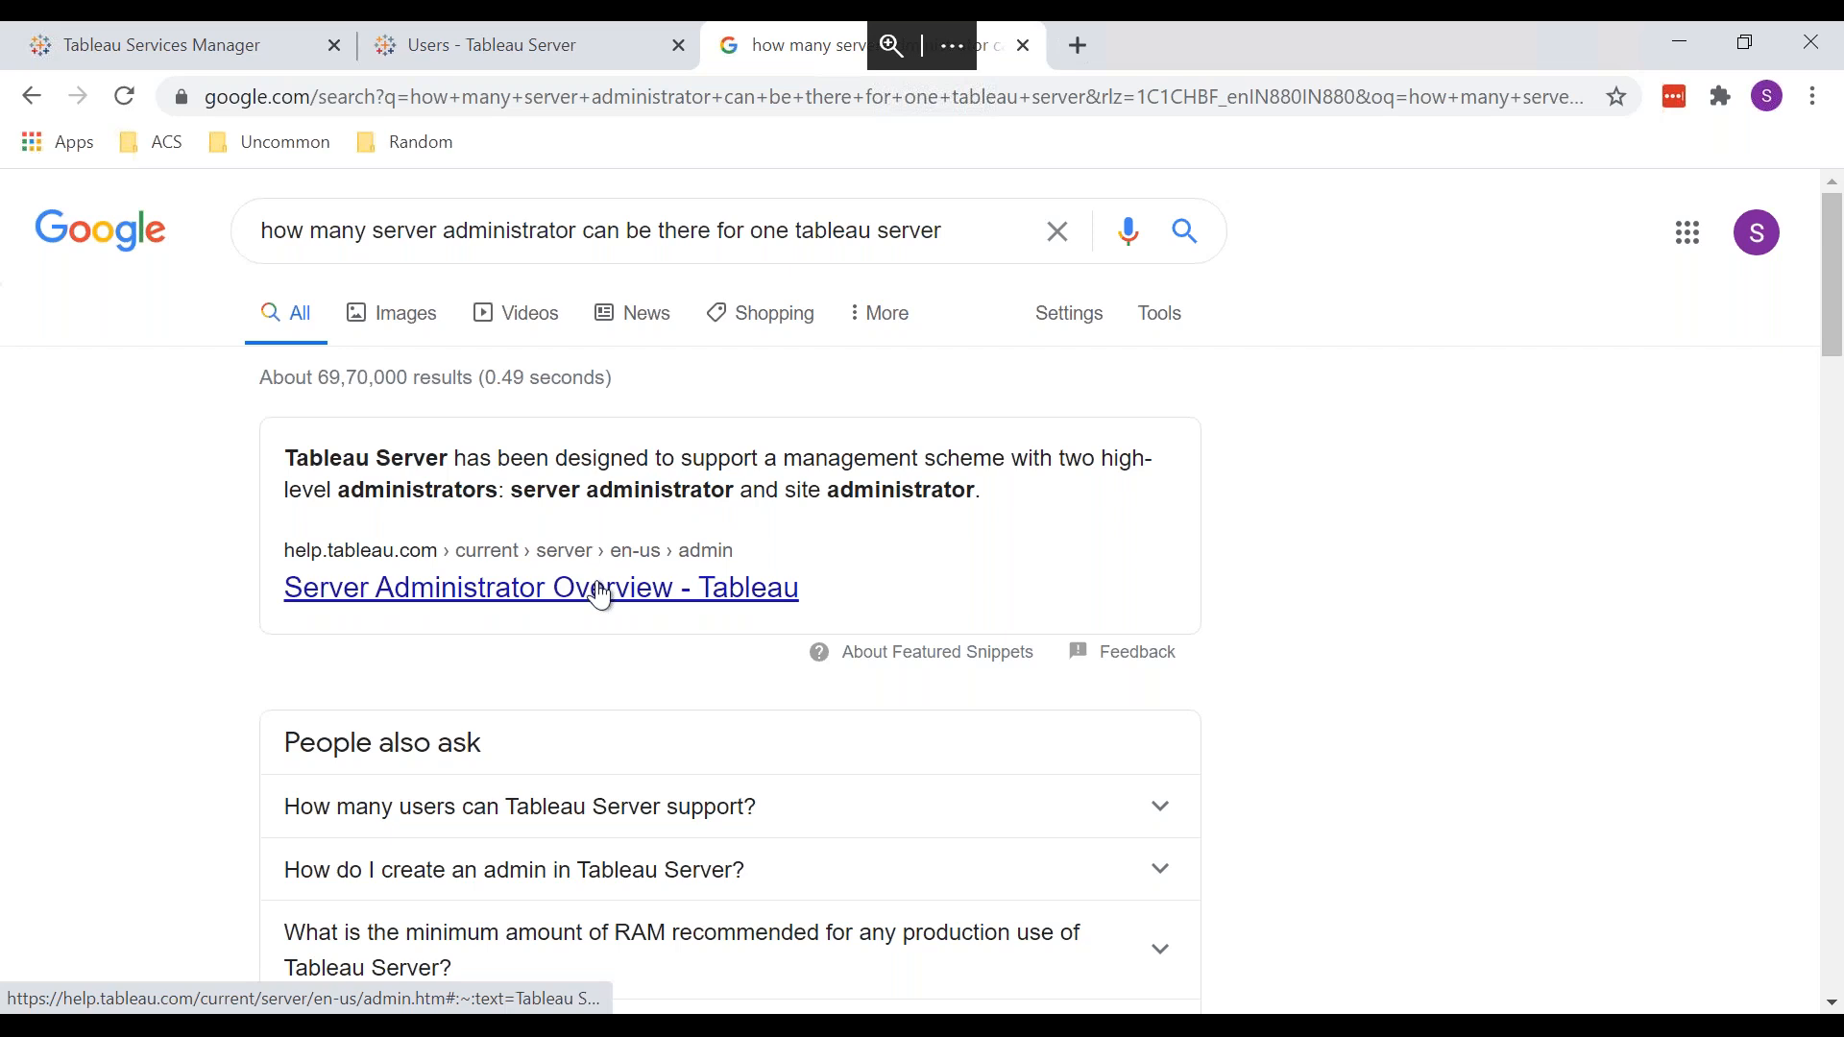
Step: Scroll through the results, briefly expanding the People also ask question on user capacity
scroll(605, 586, "down", 3)
left_click(665, 447)
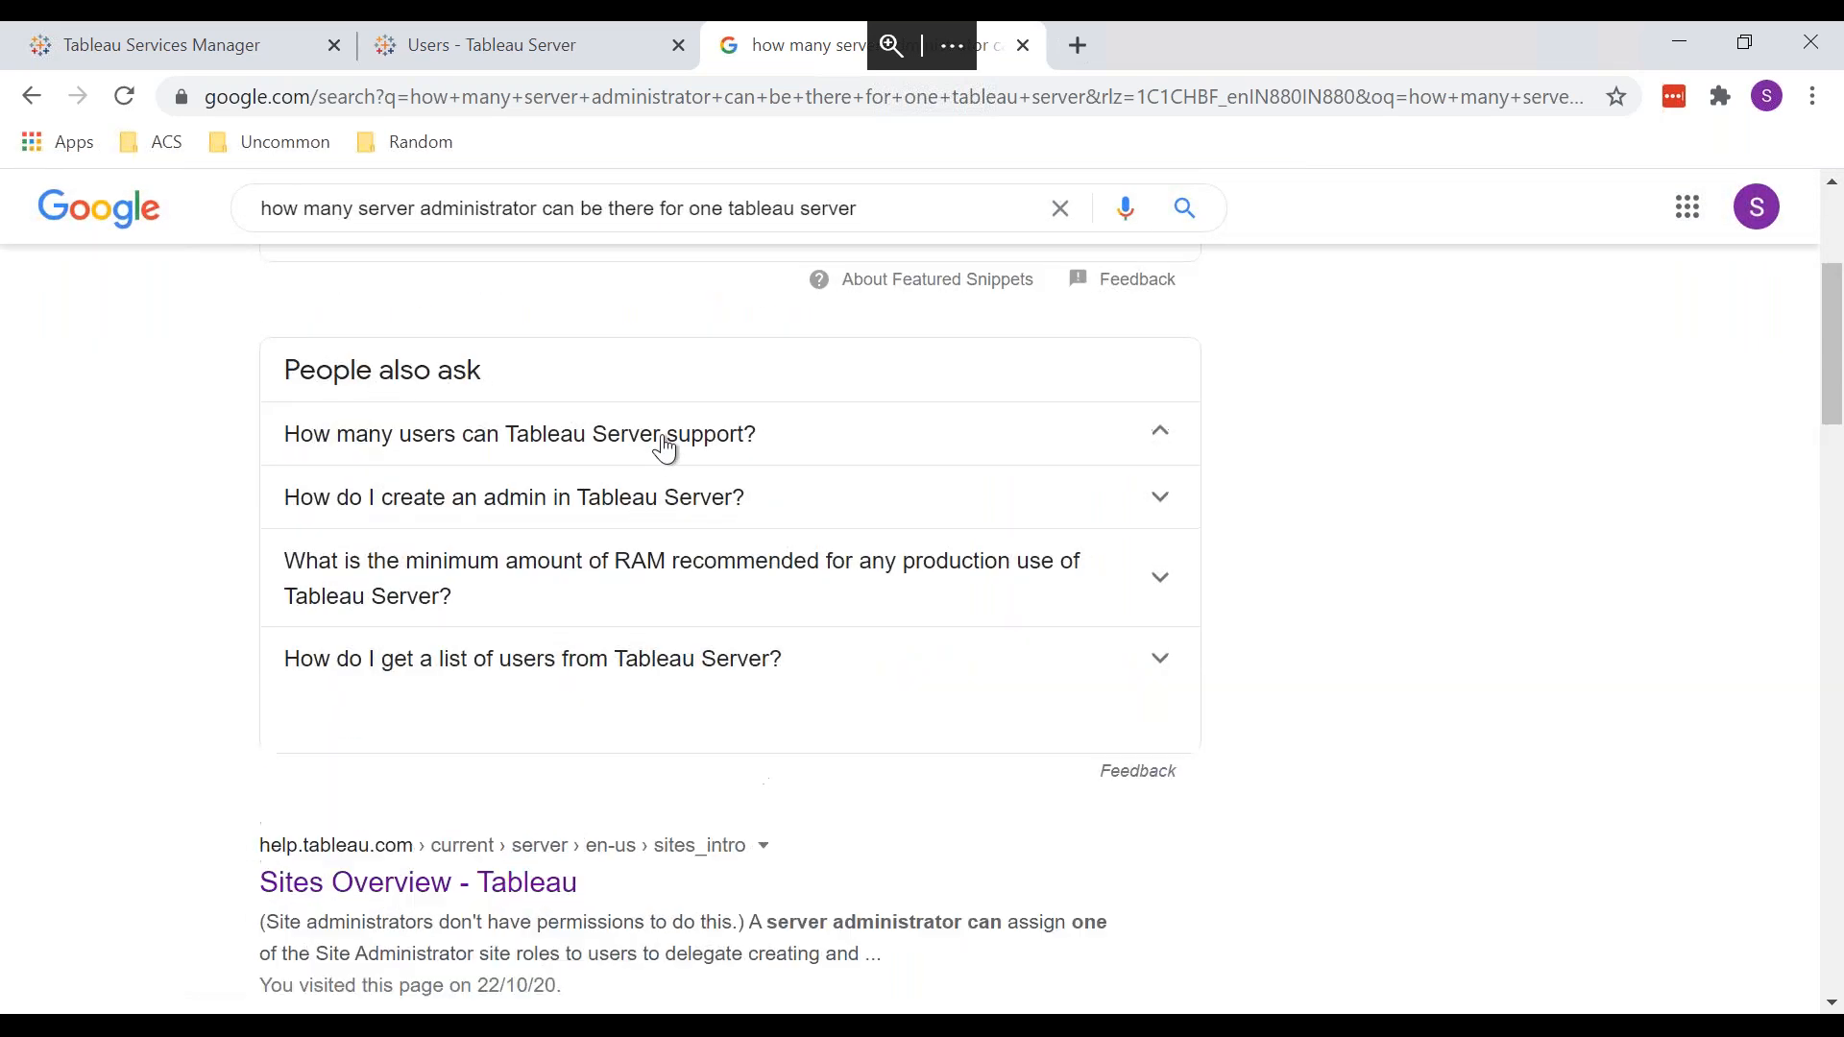
left_click(664, 447)
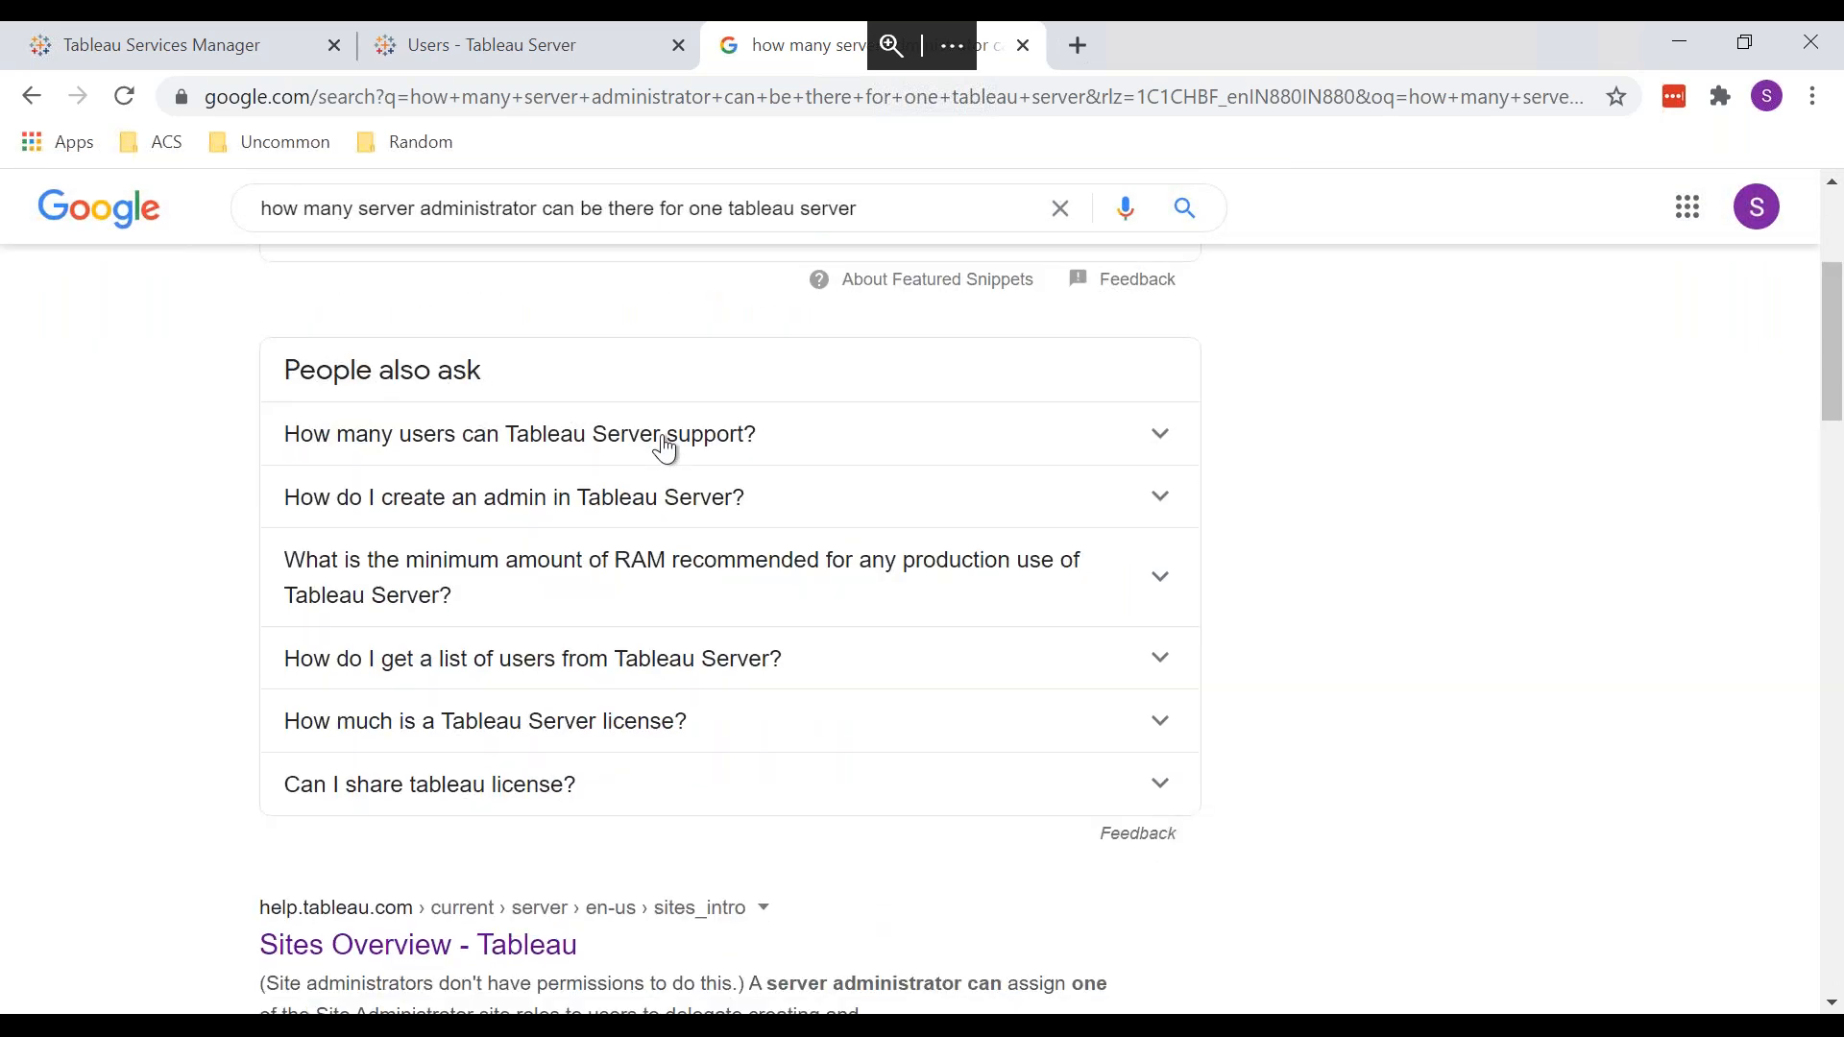
scroll(663, 446, "down", 5)
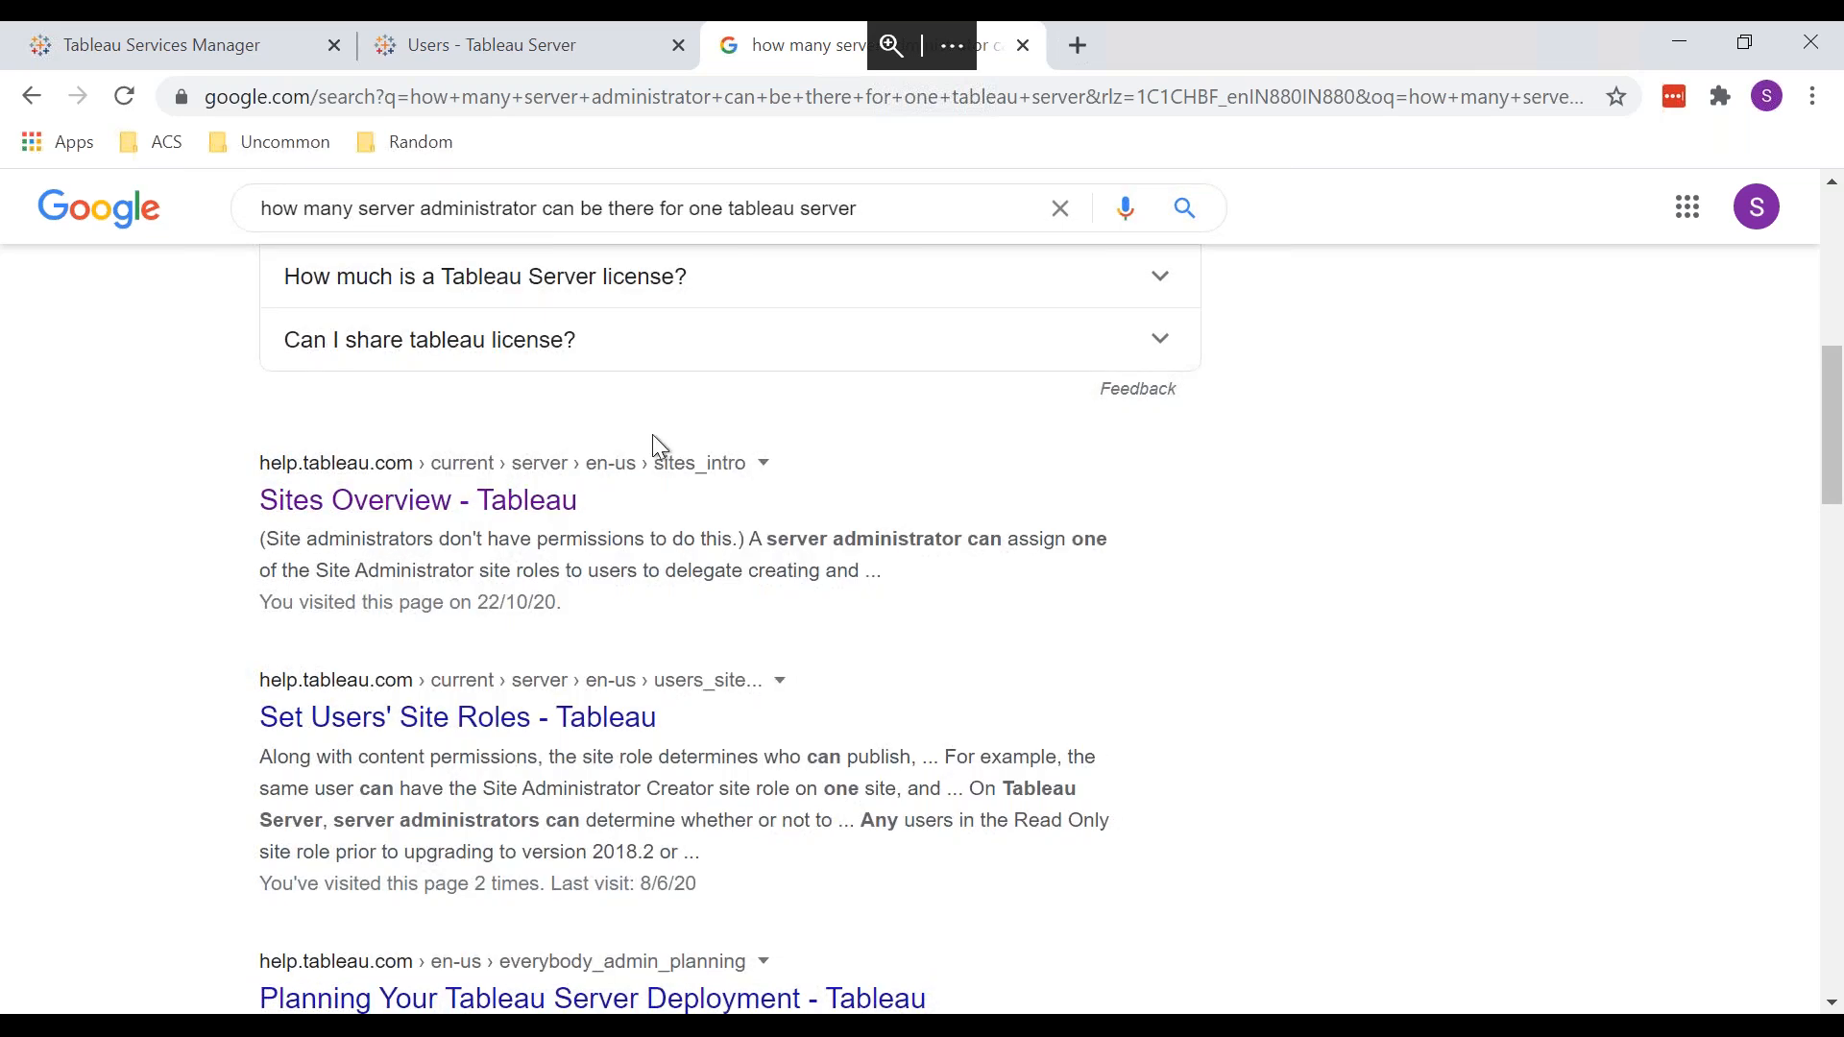
scroll(654, 438, "down", 1)
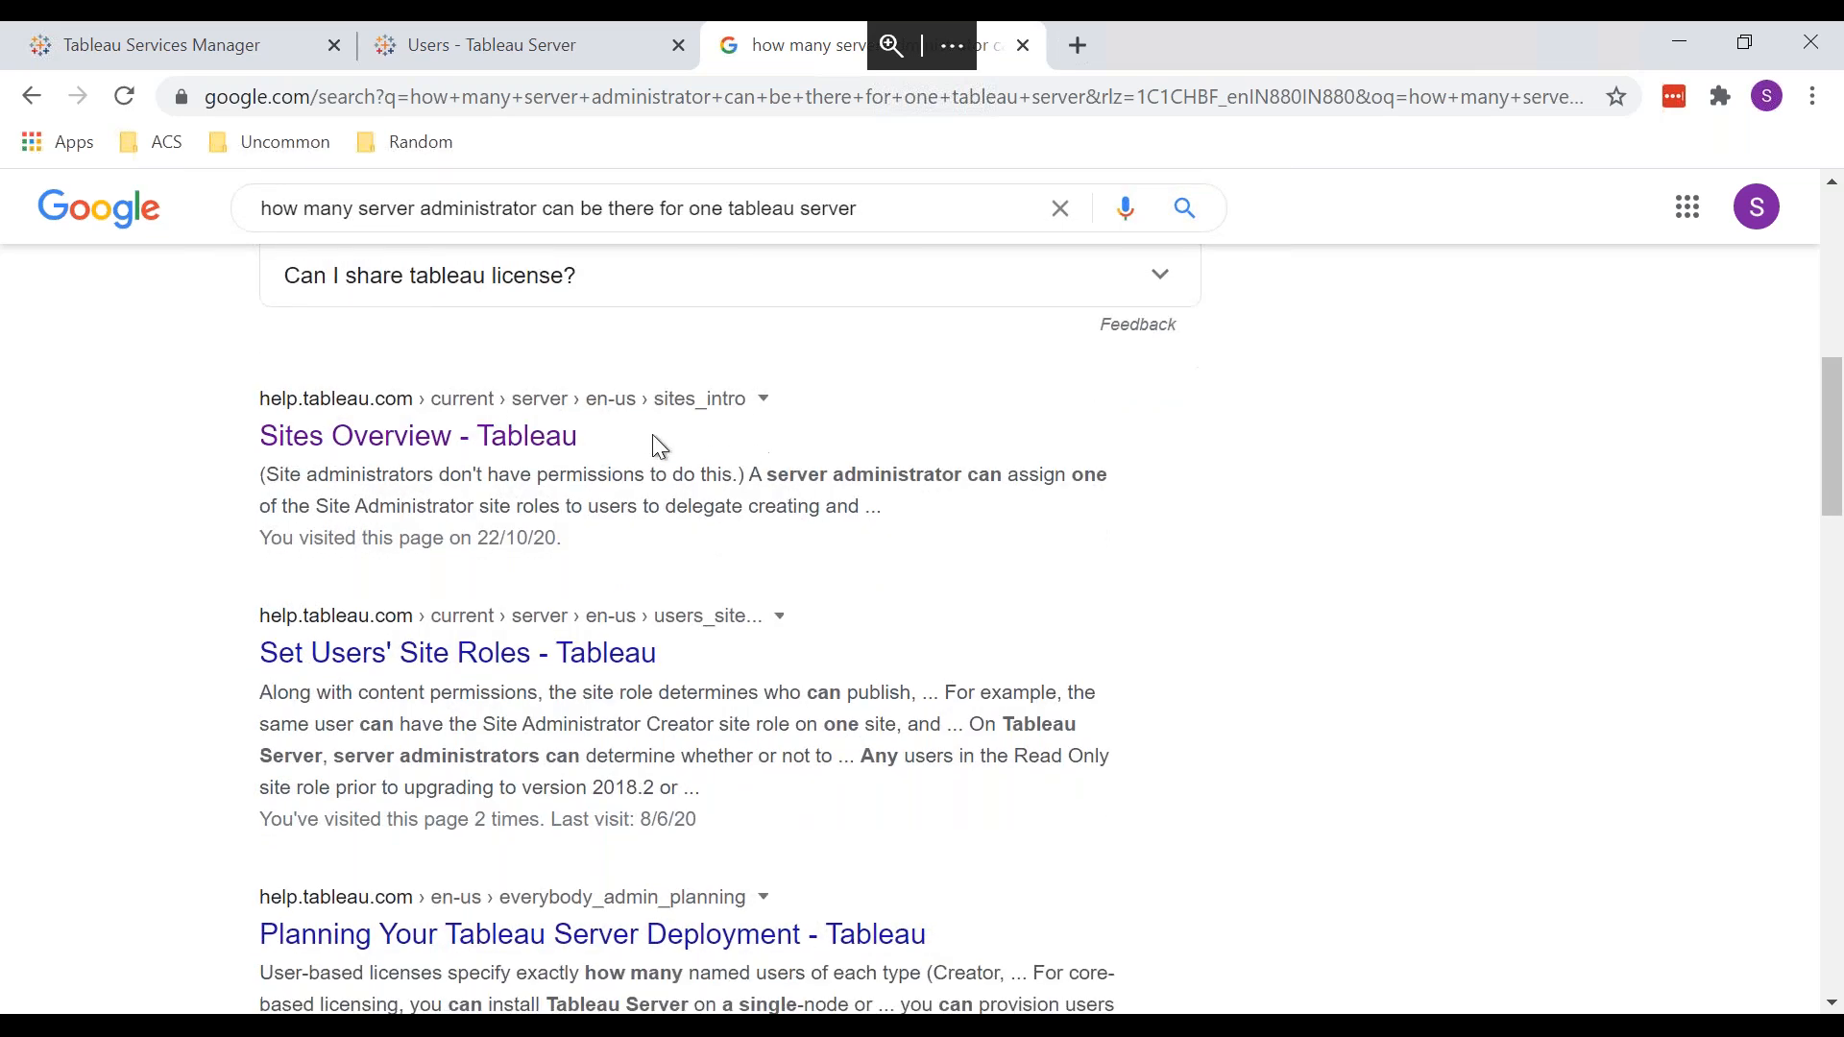
scroll(653, 436, "down", 2)
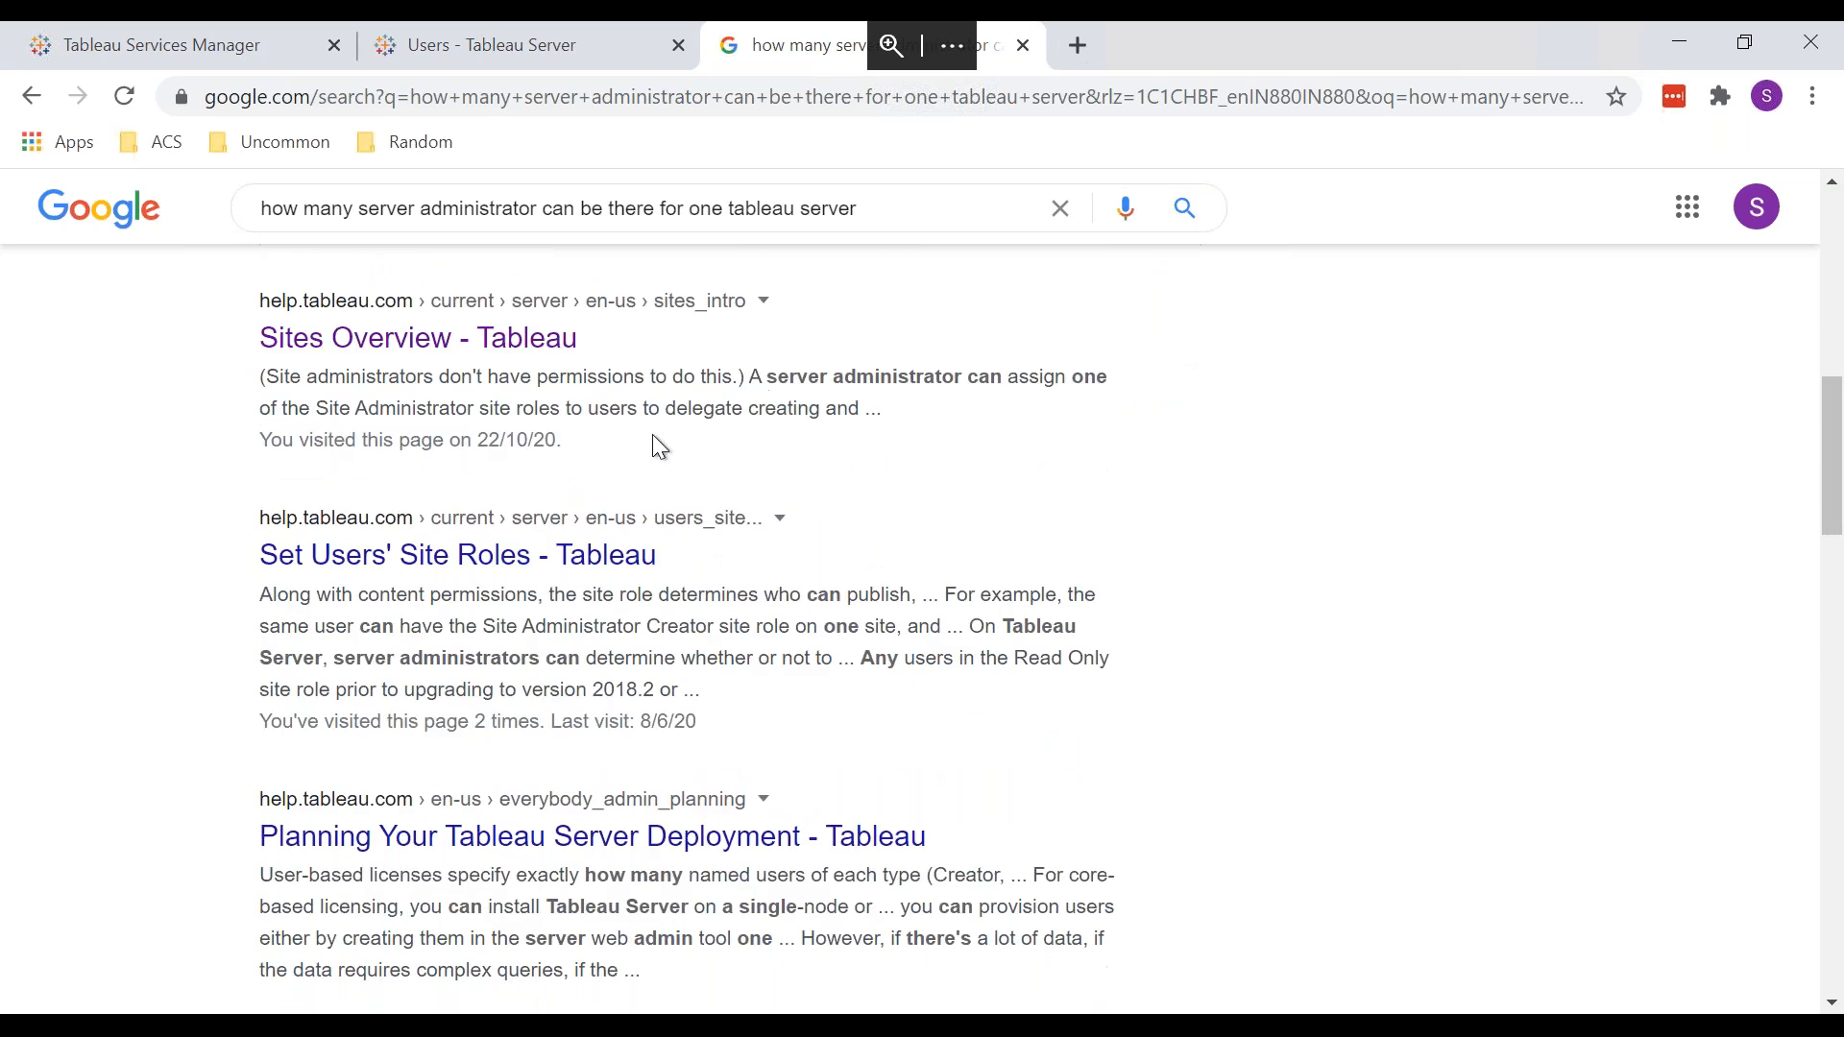
scroll(655, 437, "down", 3)
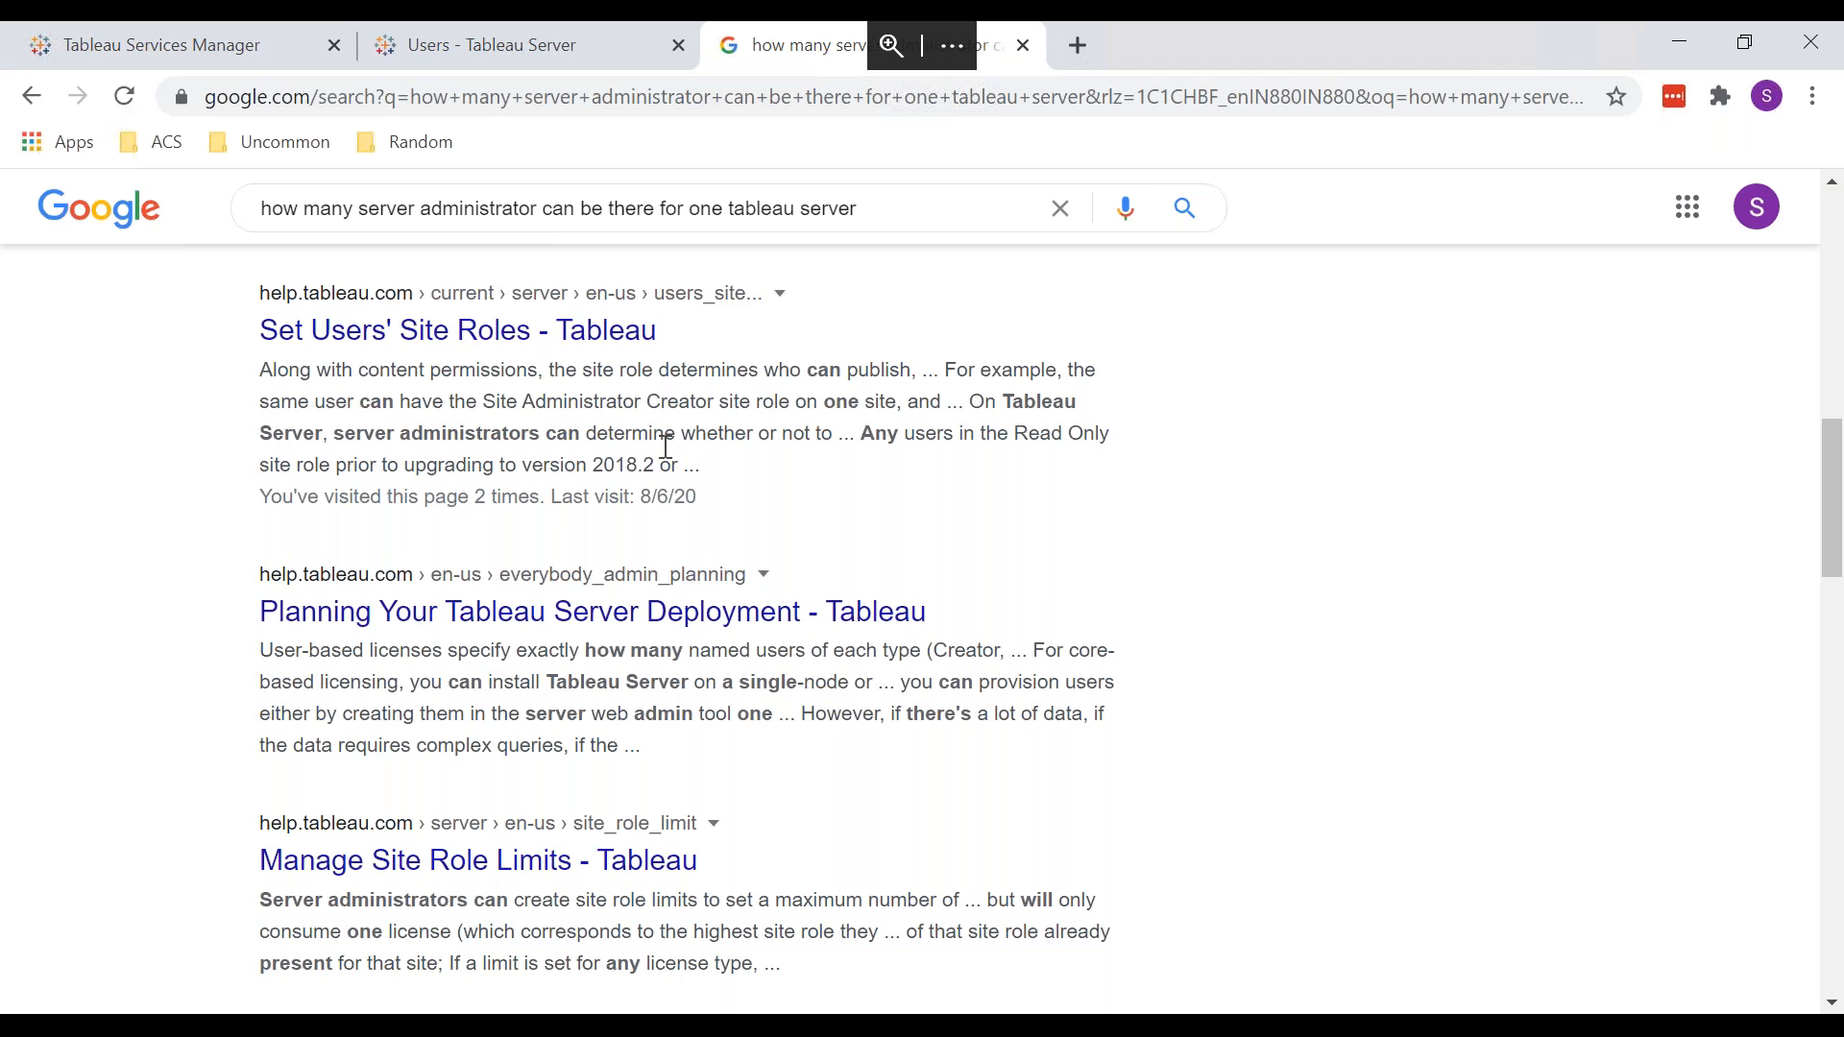
scroll(666, 447, "down", 3)
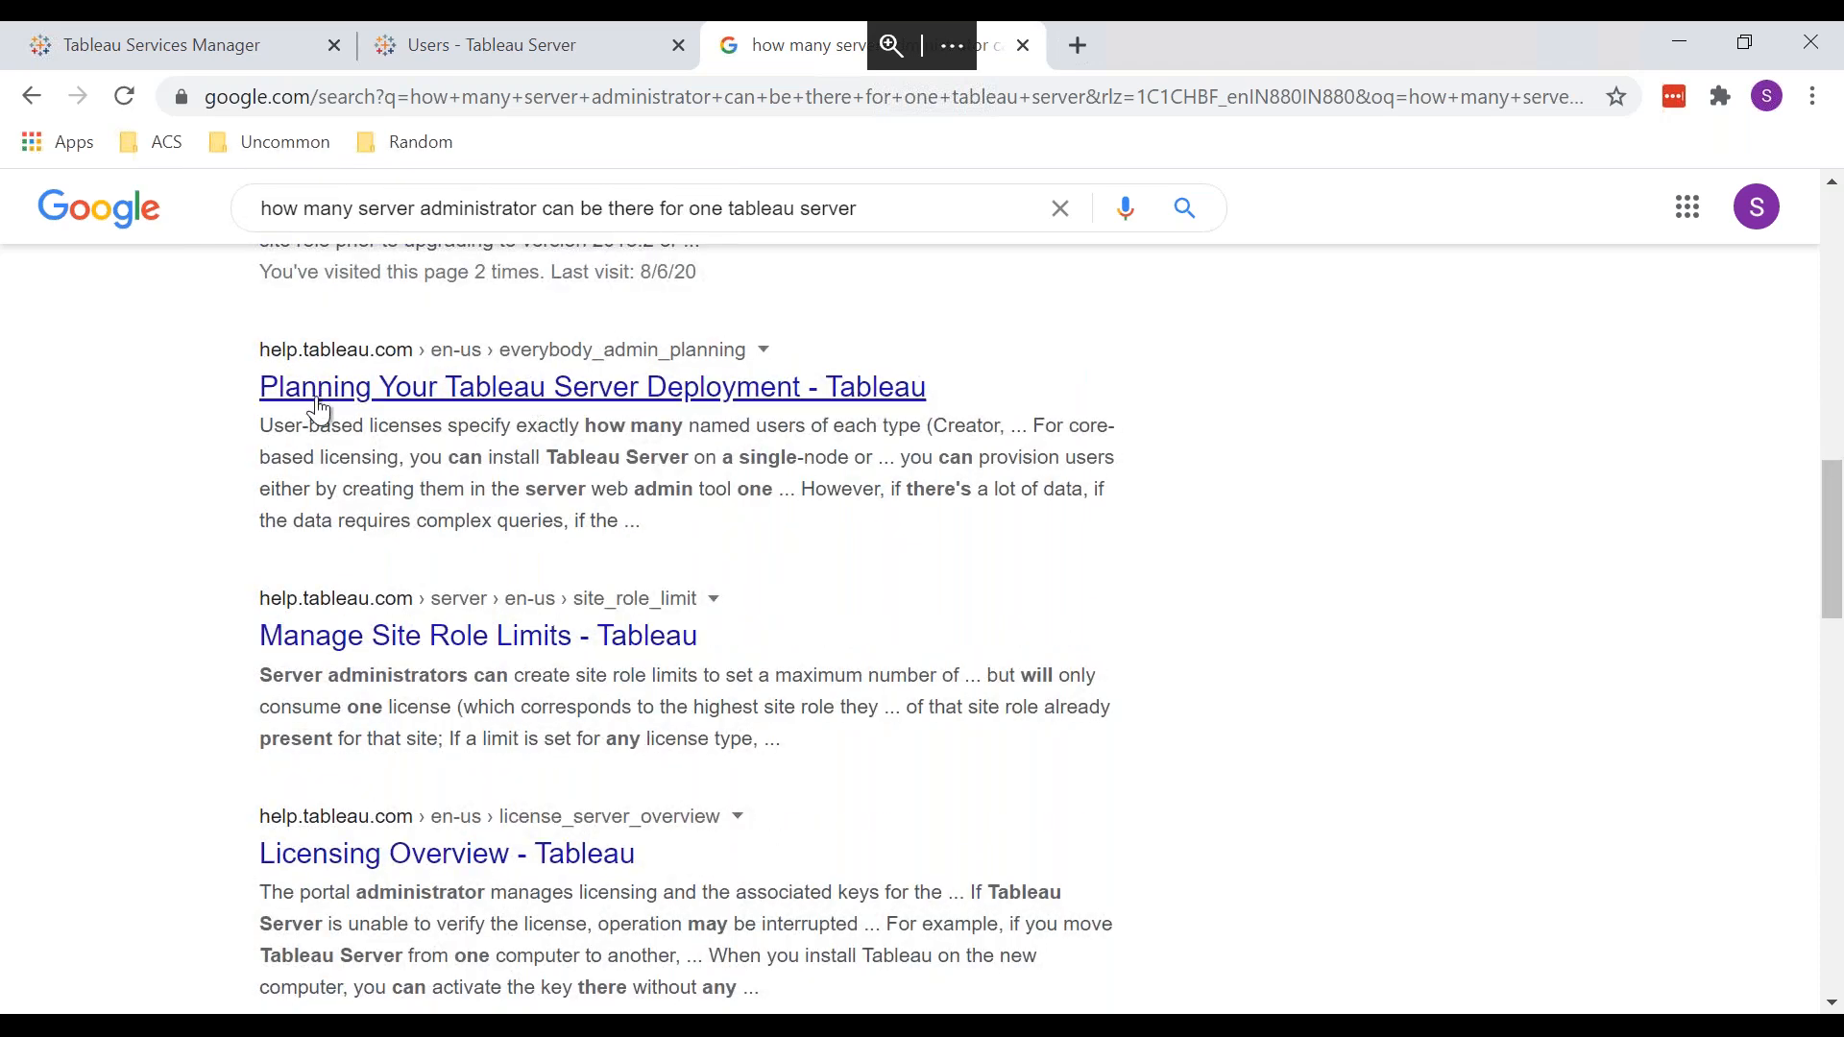
Step: Highlight the licensing snippet, then open the Server Administrator Overview article
left_click_drag(320, 424, 890, 432)
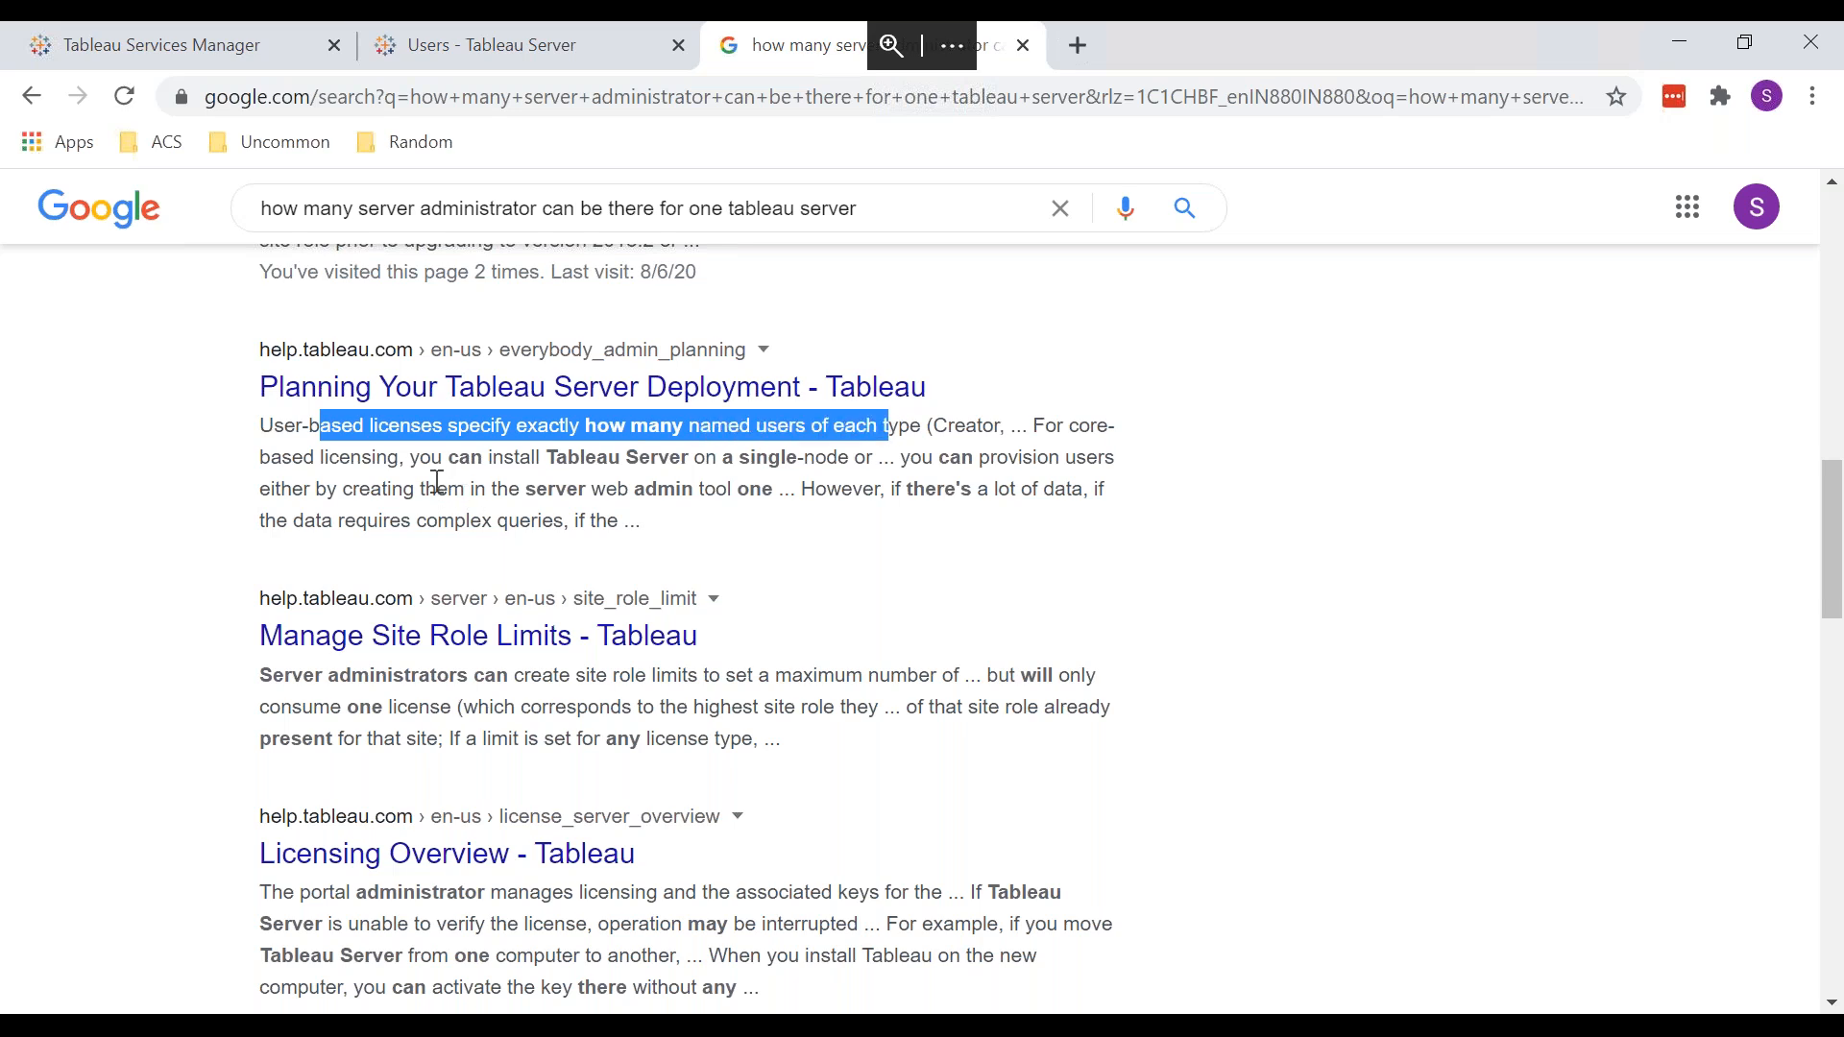
scroll(429, 477, "up", 8)
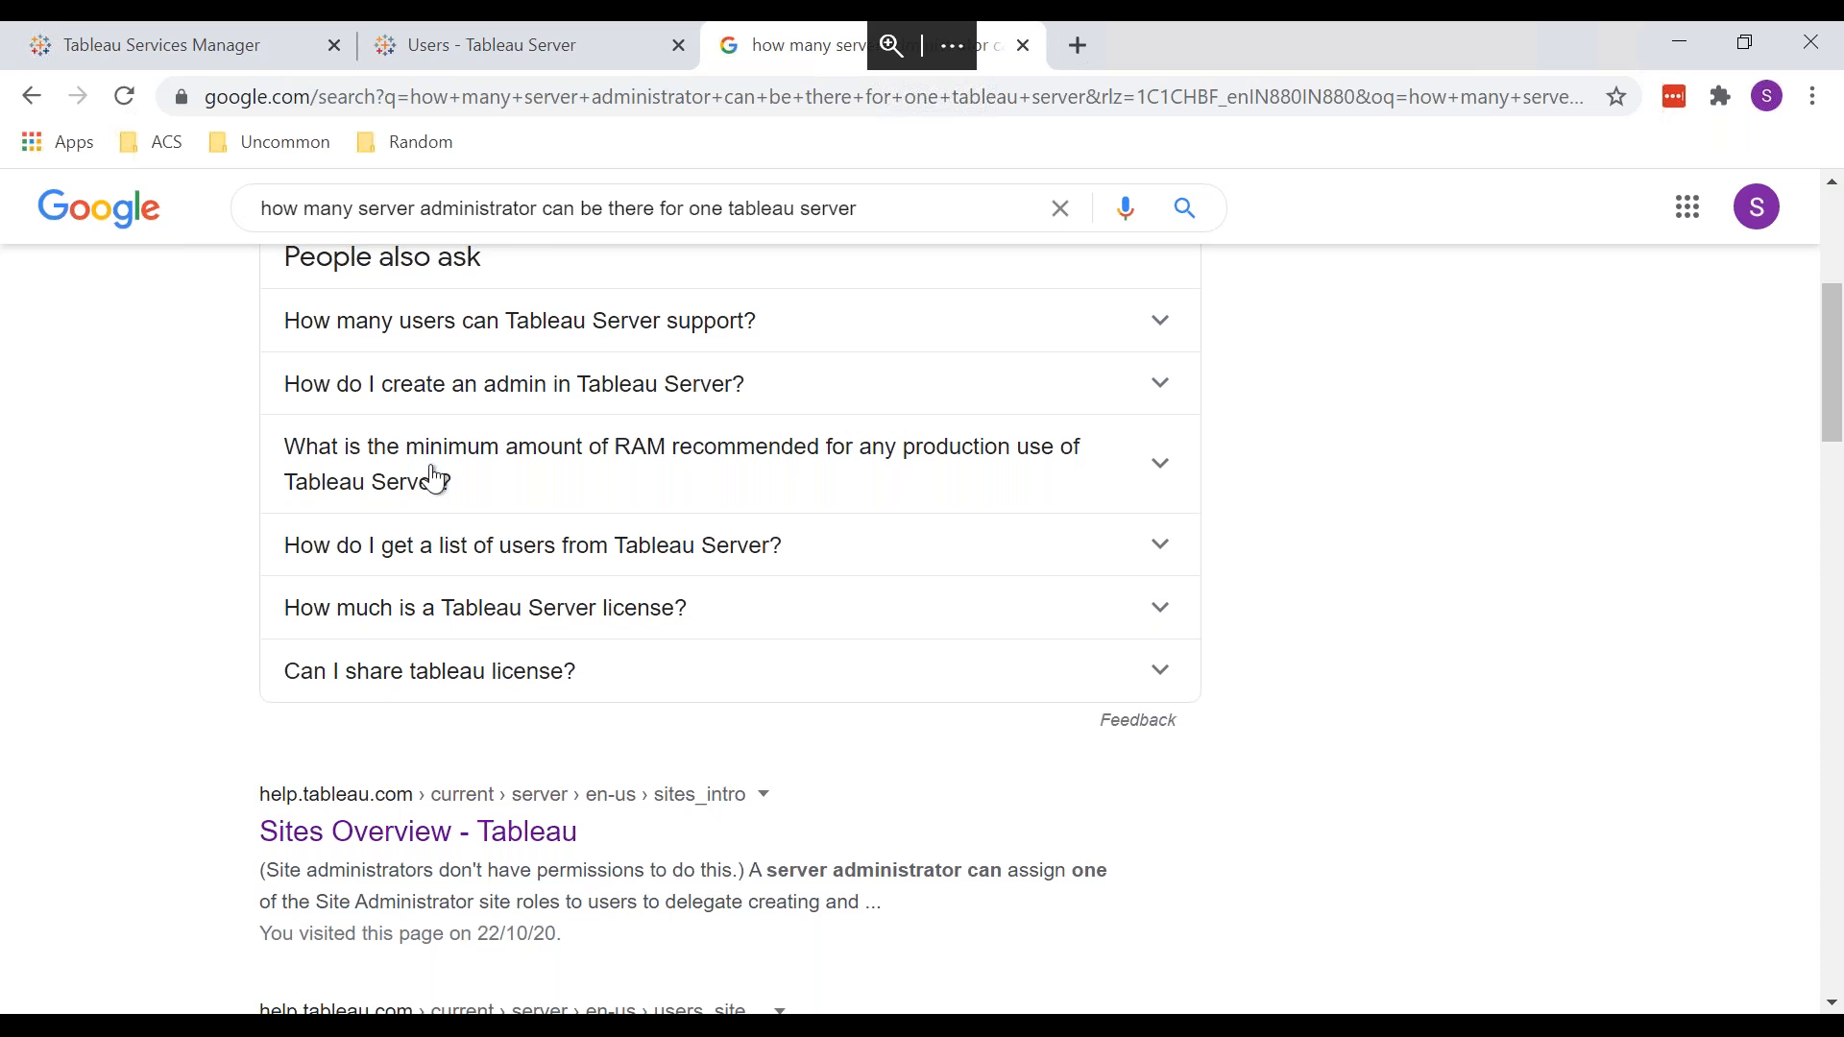
scroll(434, 478, "up", 5)
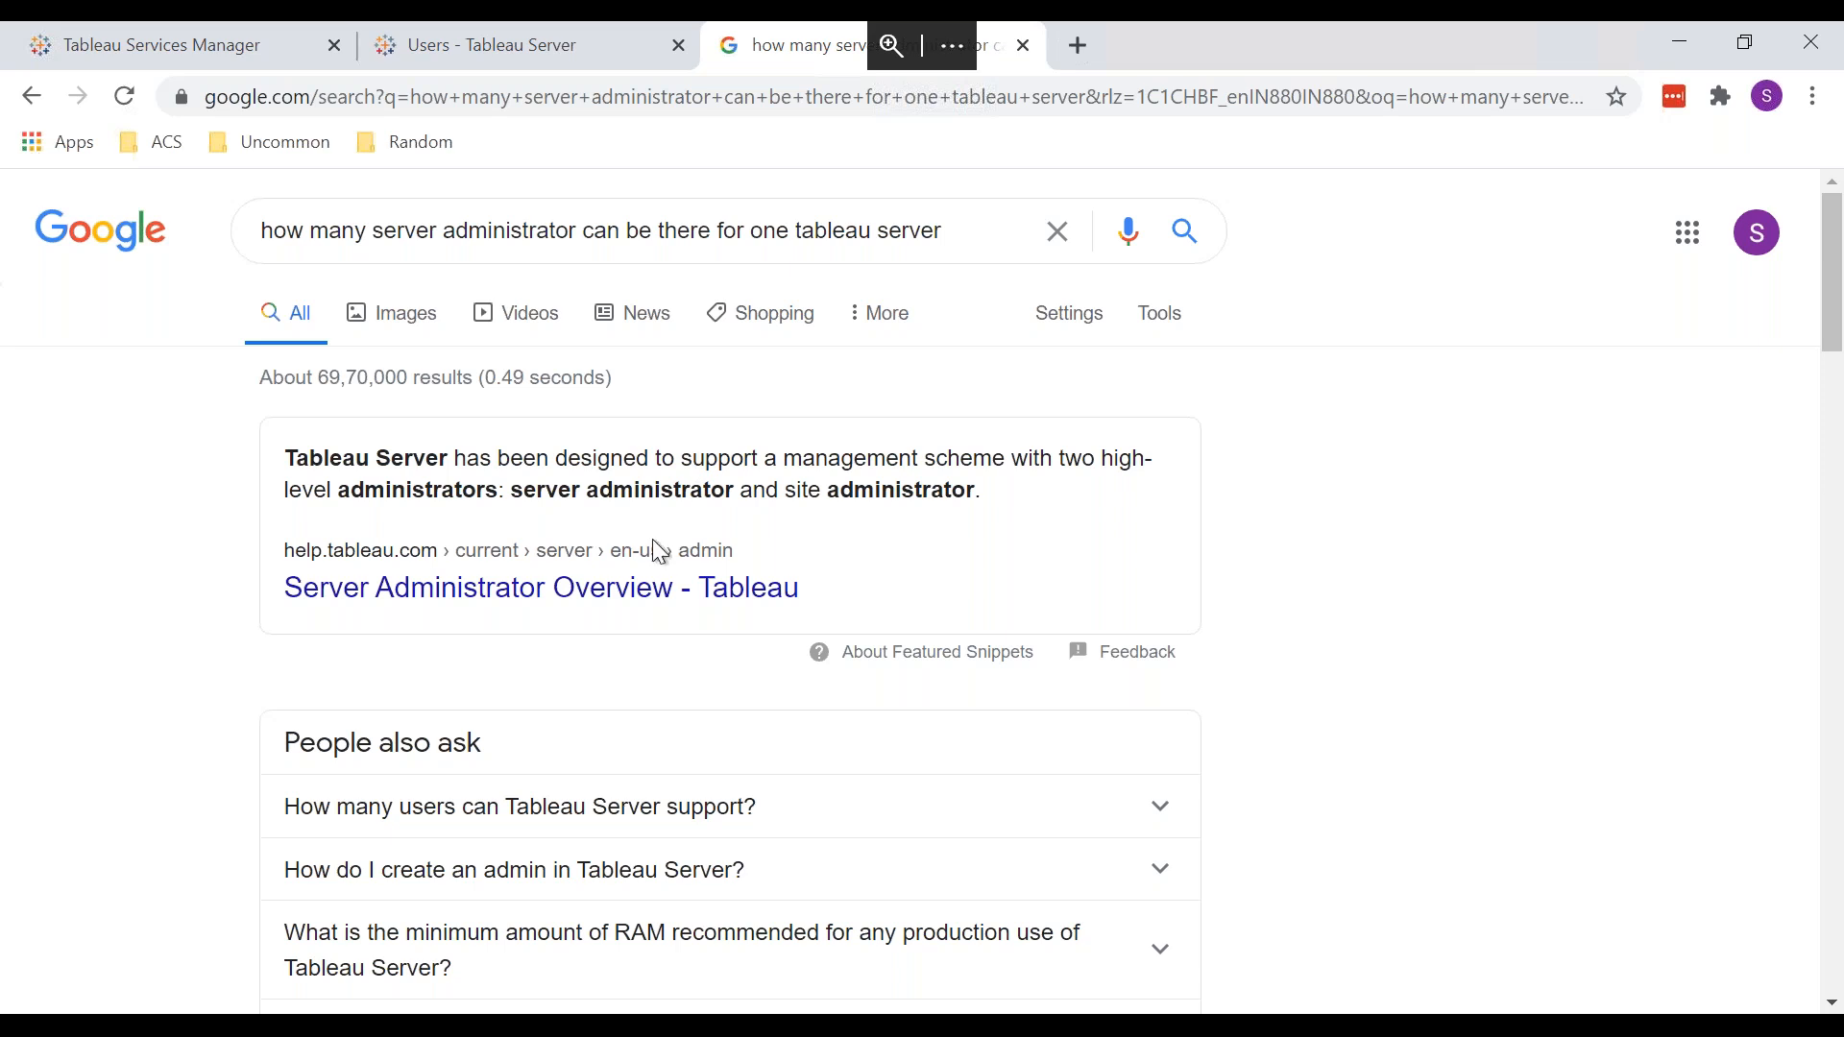
left_click(630, 588)
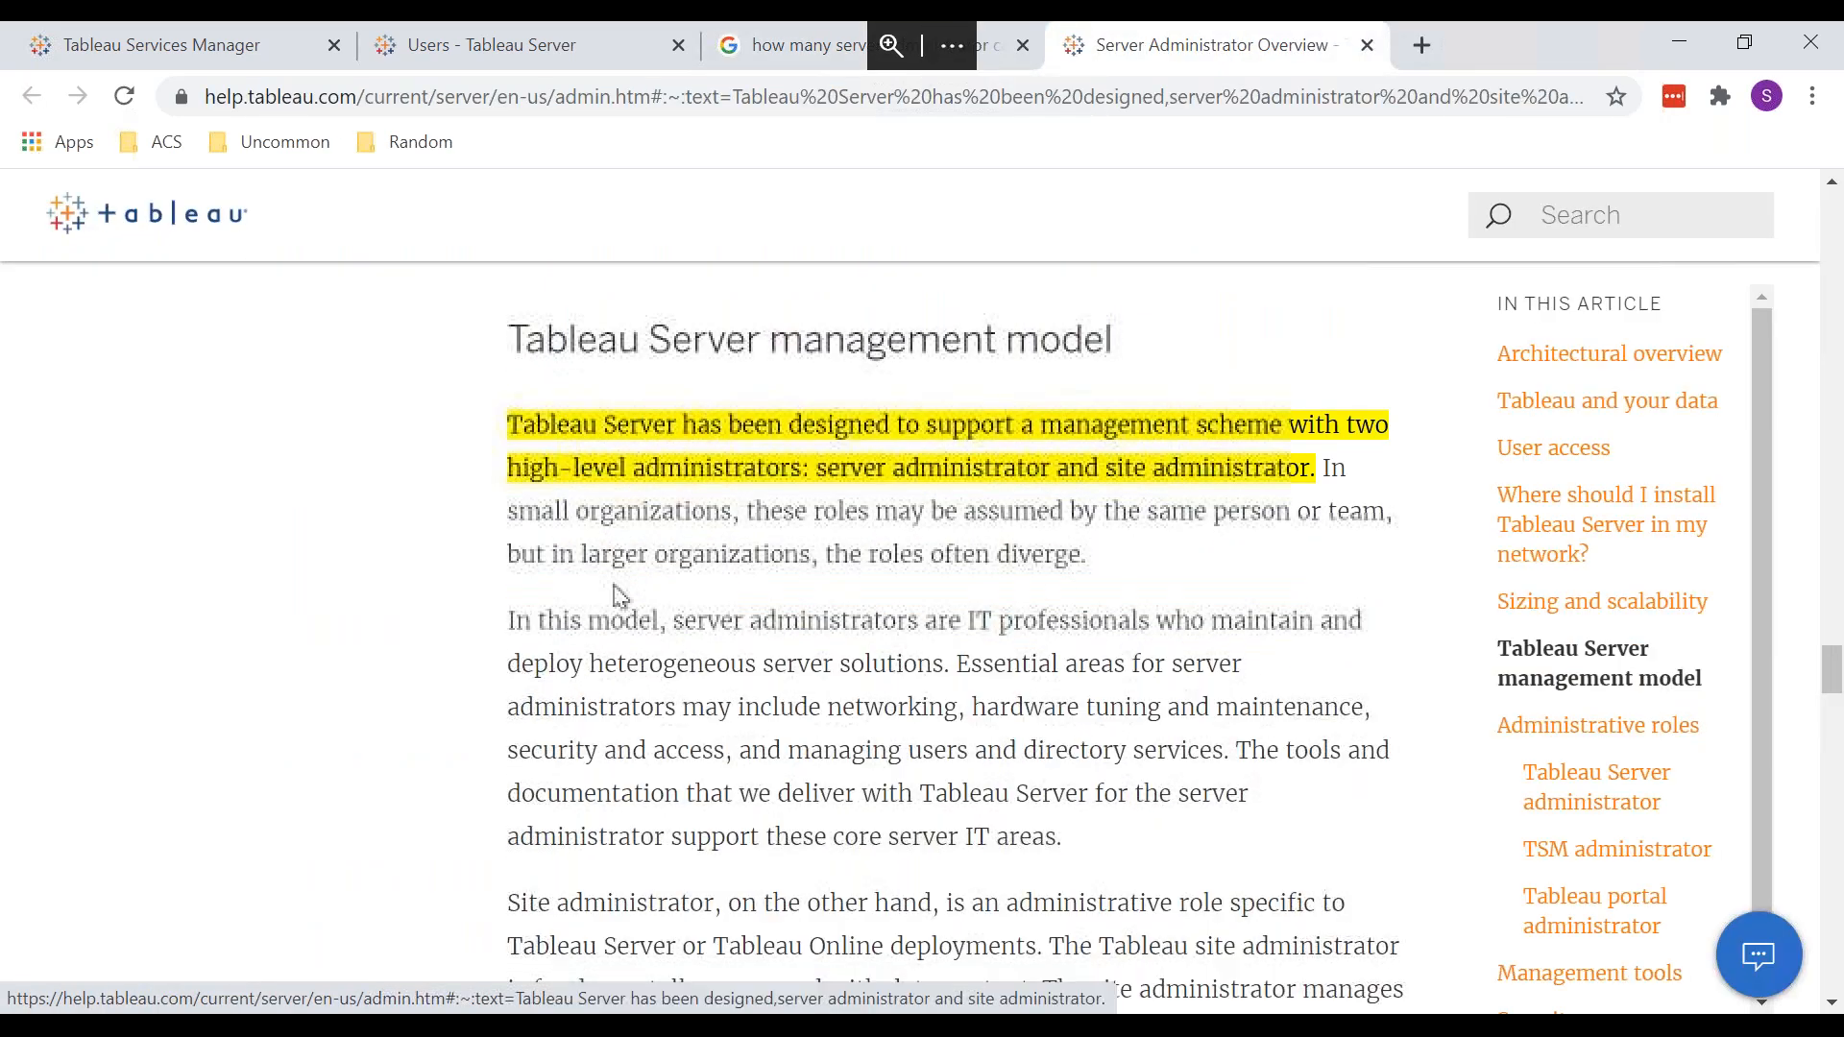
Step: Visit the site's Groups page, then bring the Server Administrator Overview help window forward
key("alt+Tab")
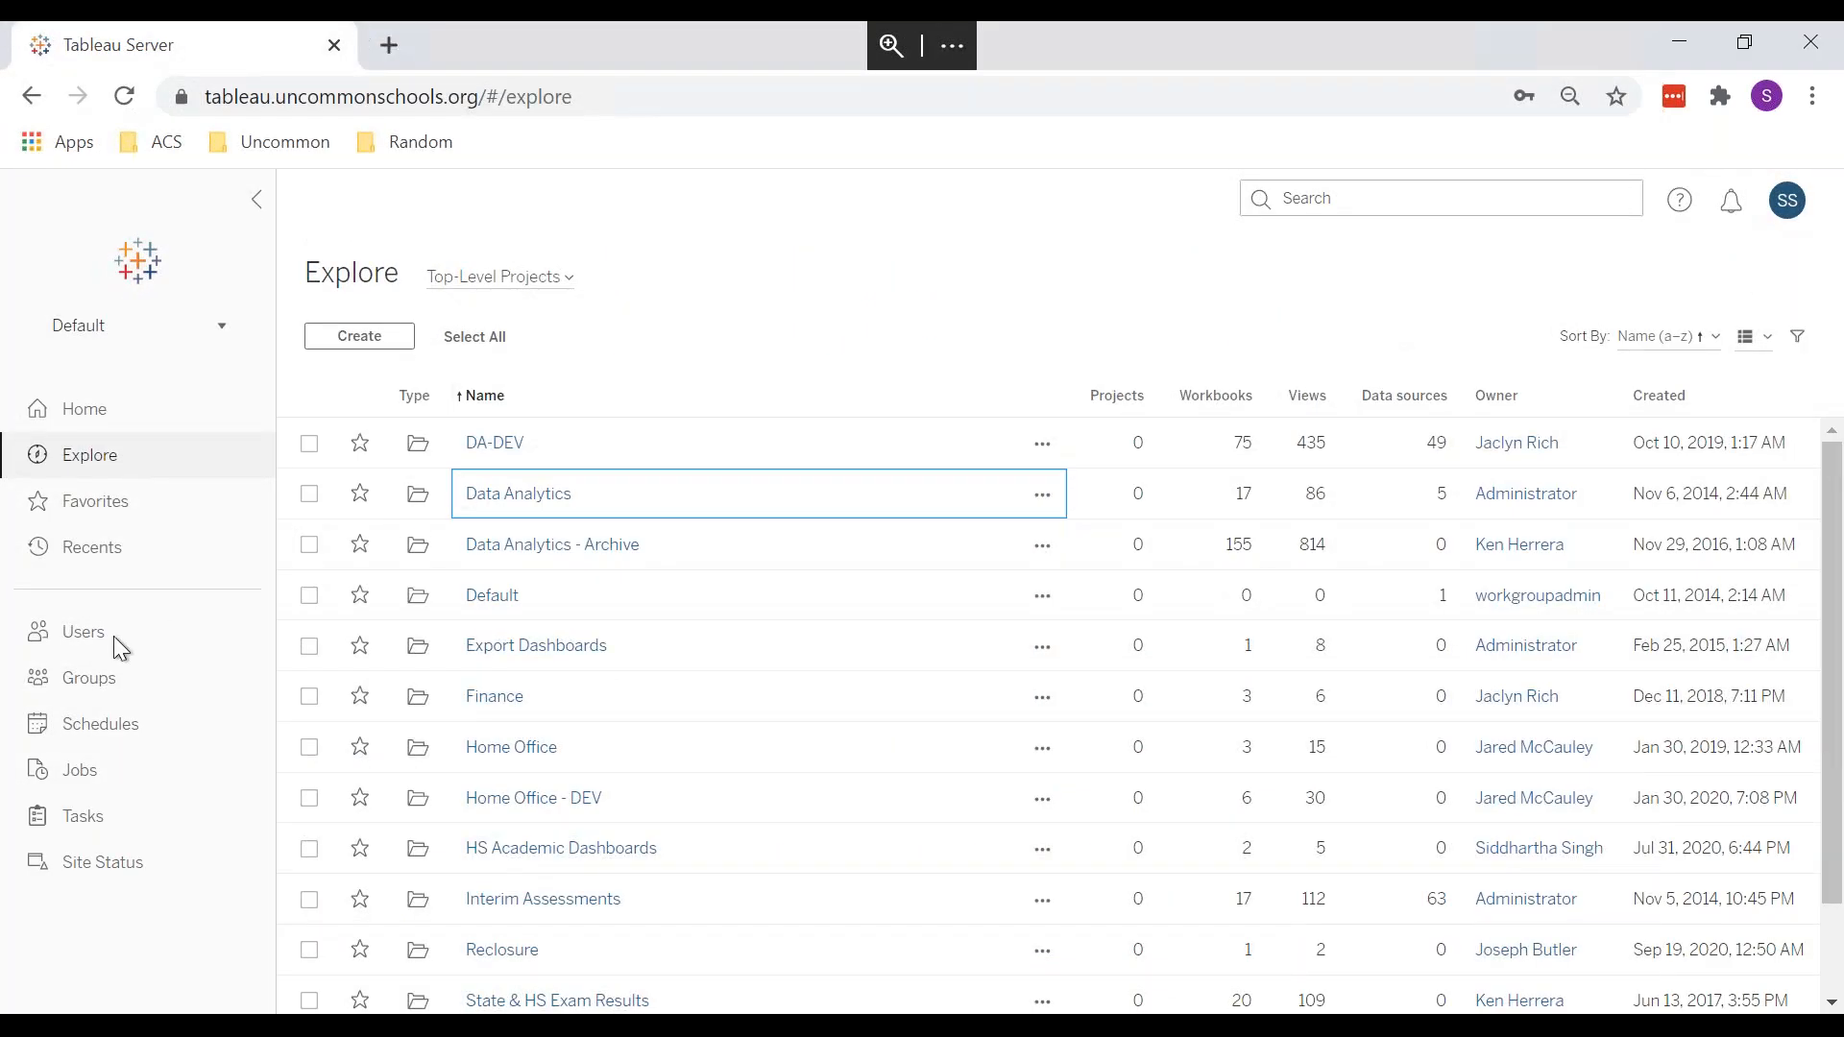
left_click(91, 679)
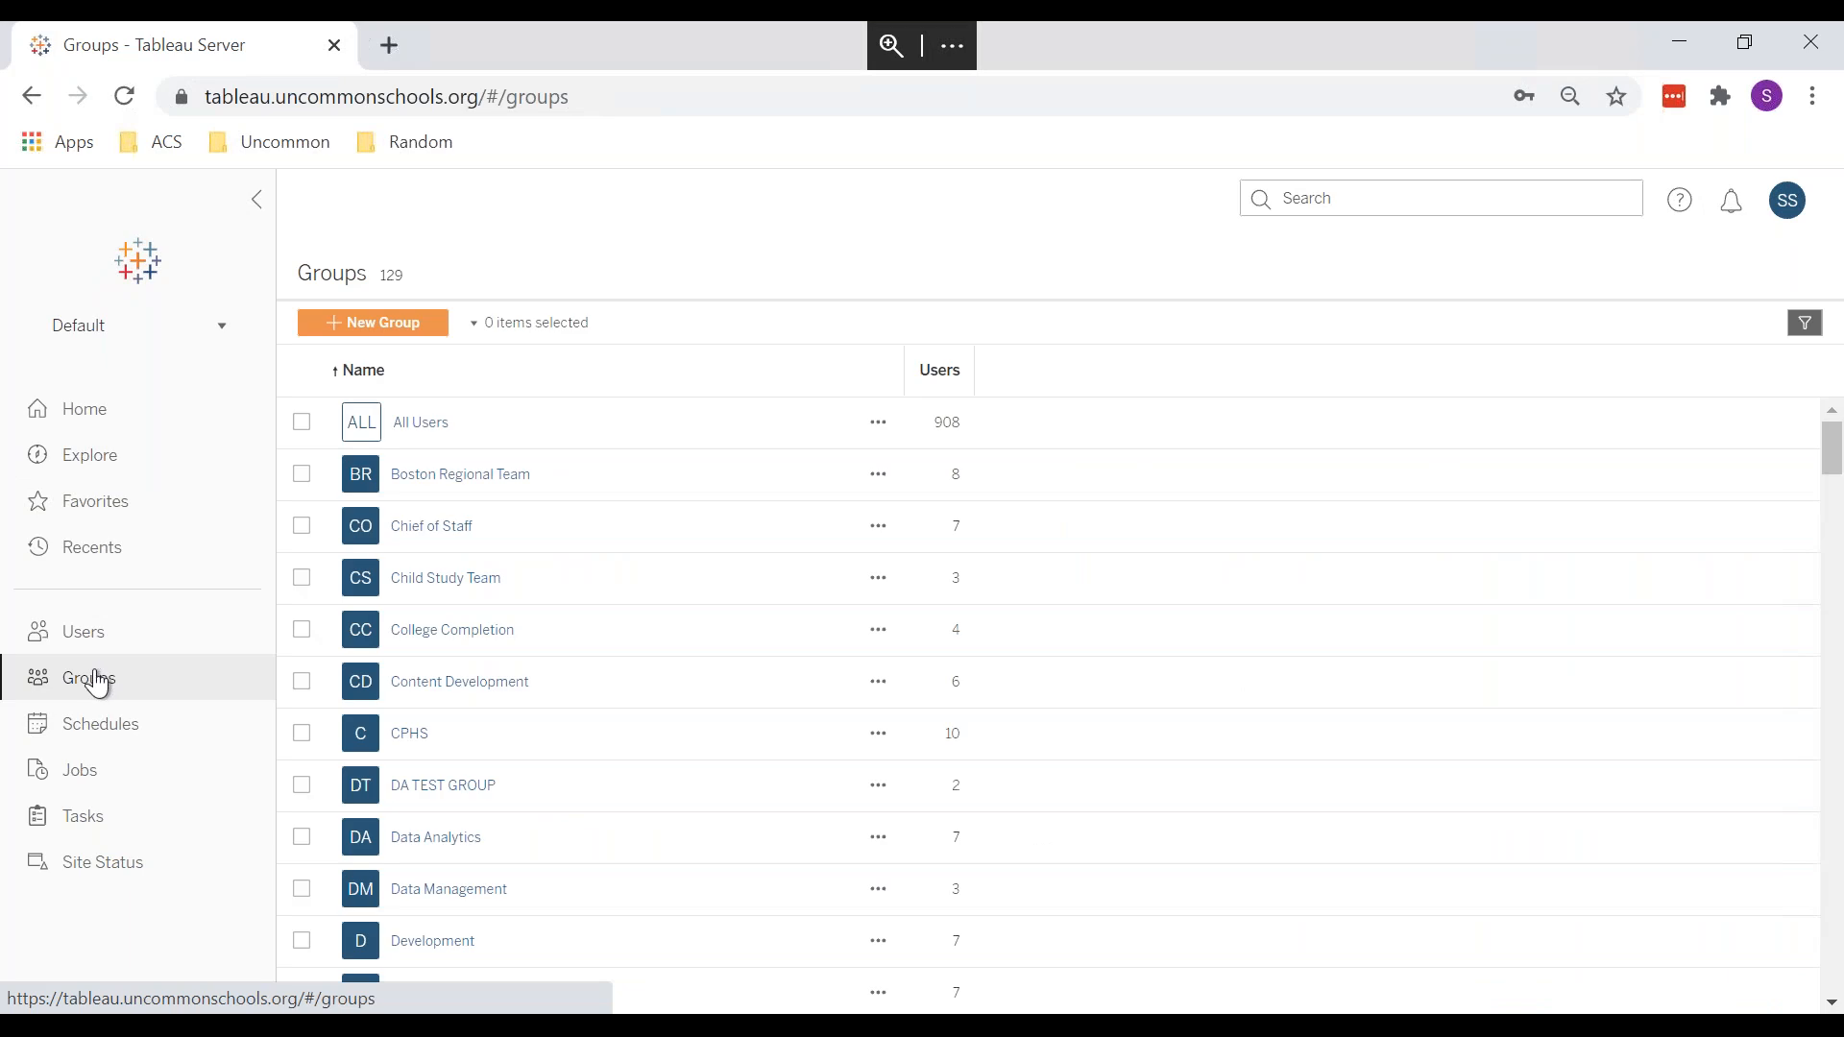
key("alt+Tab")
key("alt+Tab")
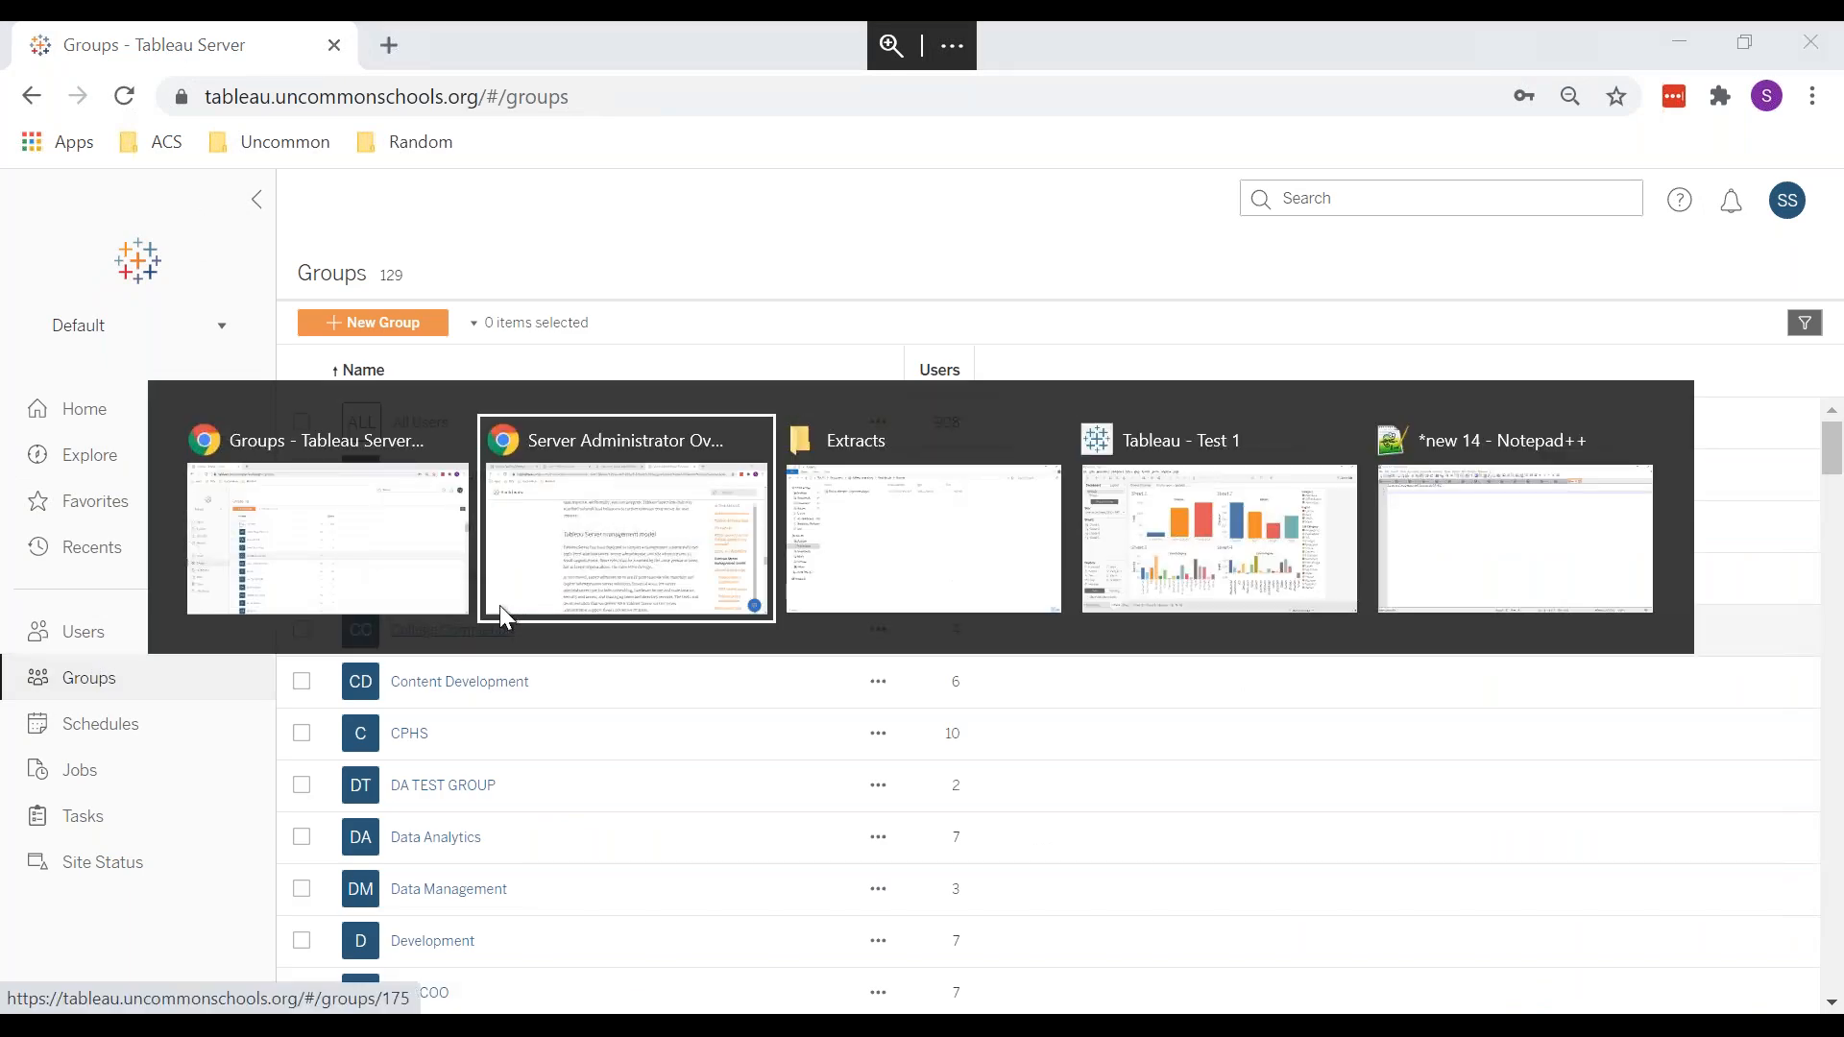
left_click(509, 620)
left_click(219, 50)
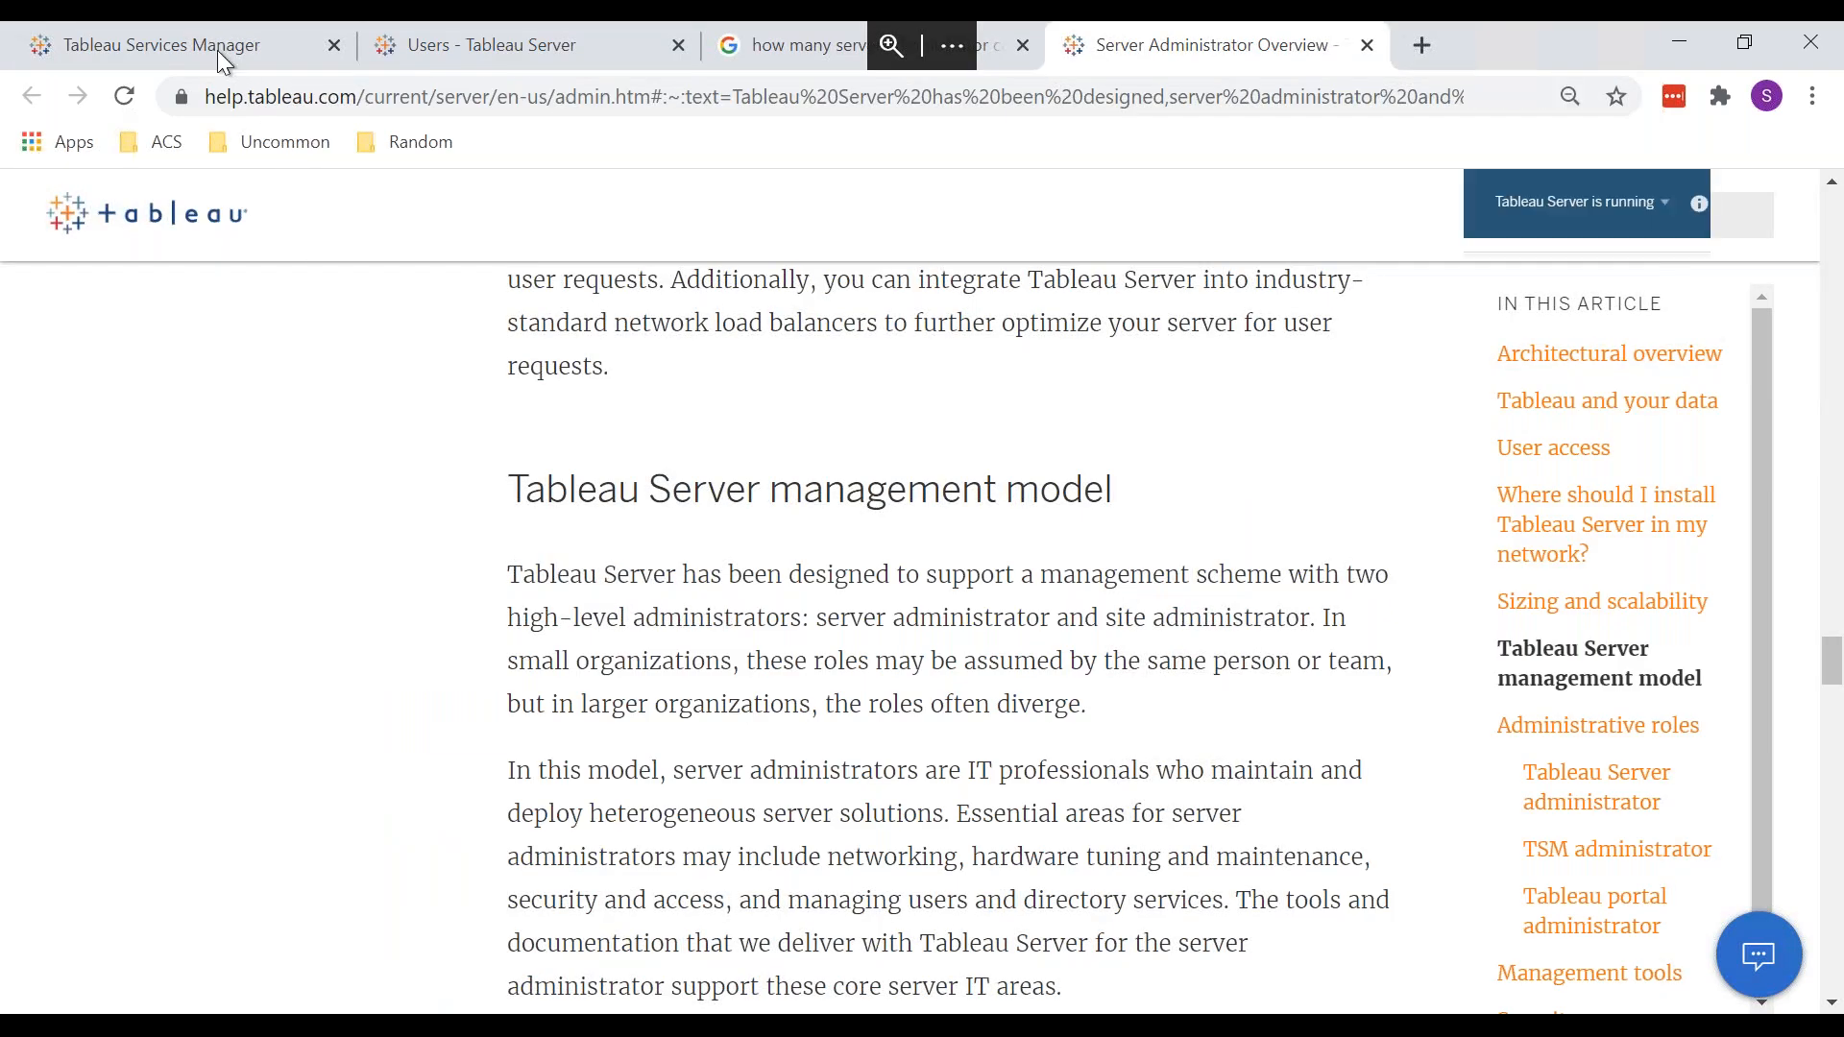
Step: Step through Security, User Identity & Access and Notifications, ending on Licensing's 25-Creator trial key
left_click(518, 205)
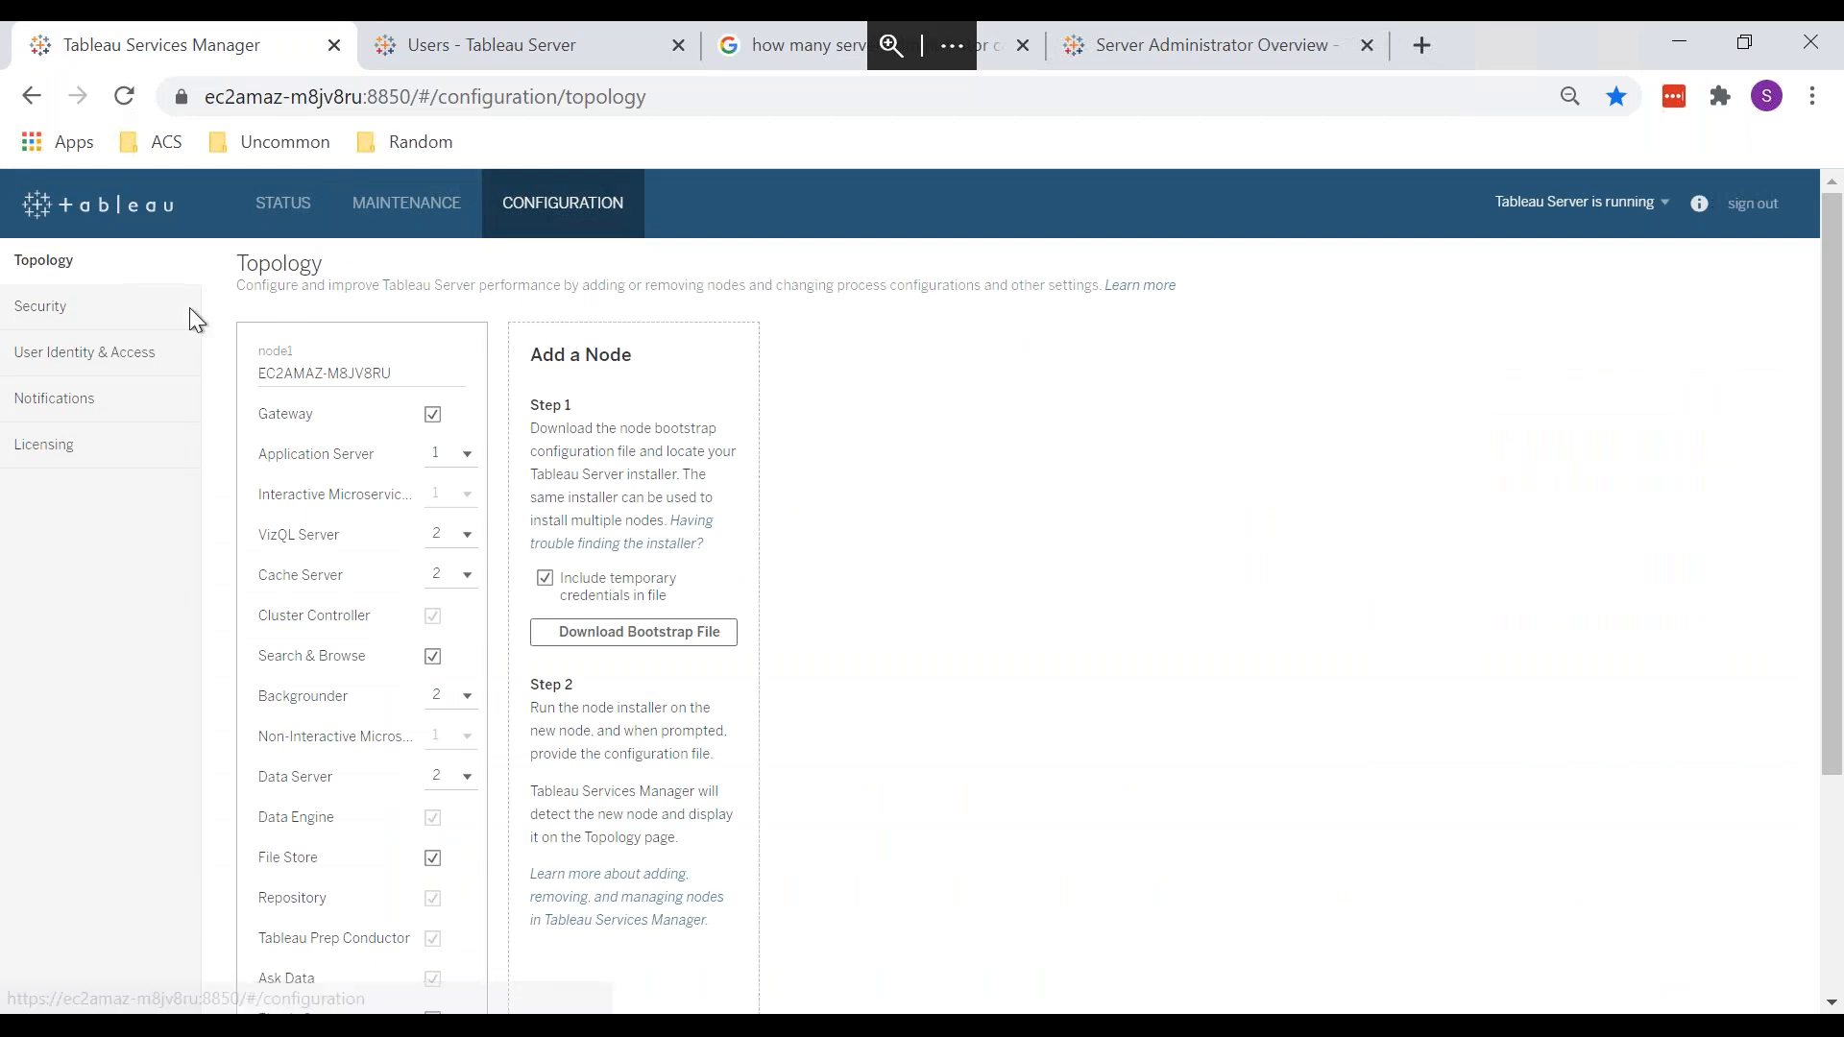
left_click(139, 323)
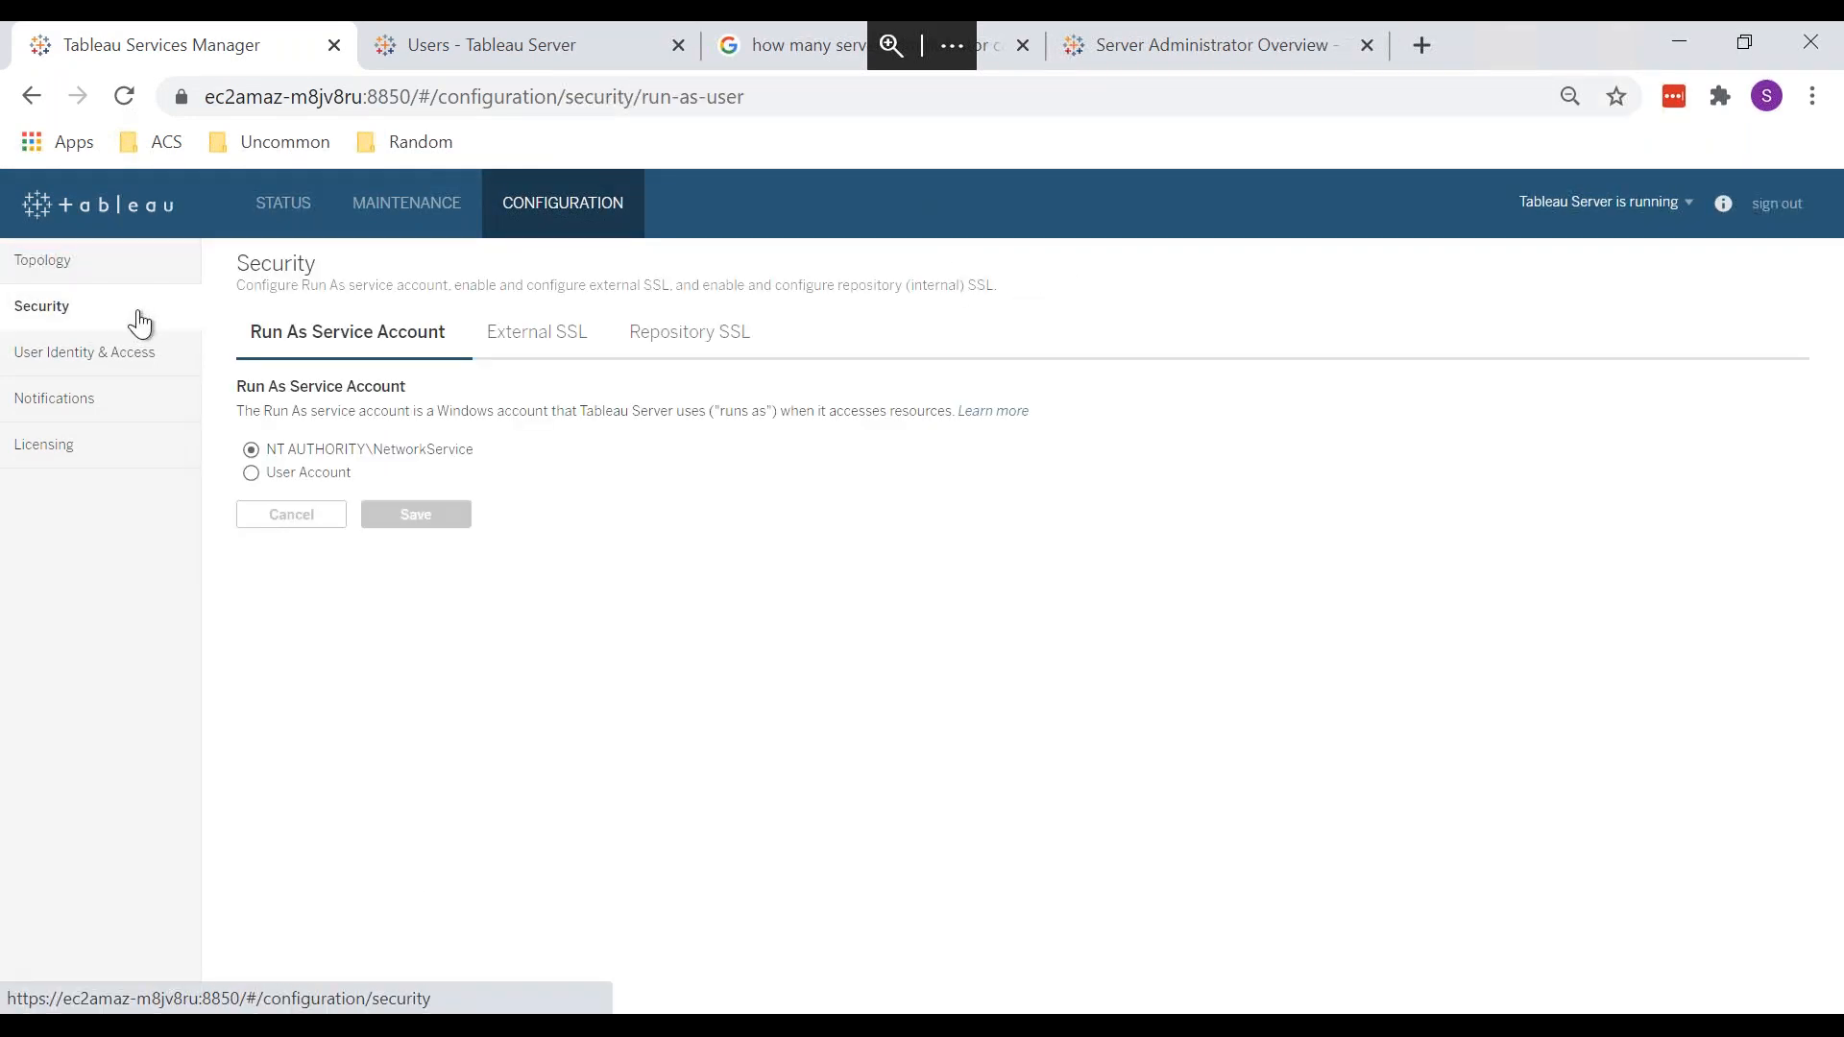
left_click(113, 370)
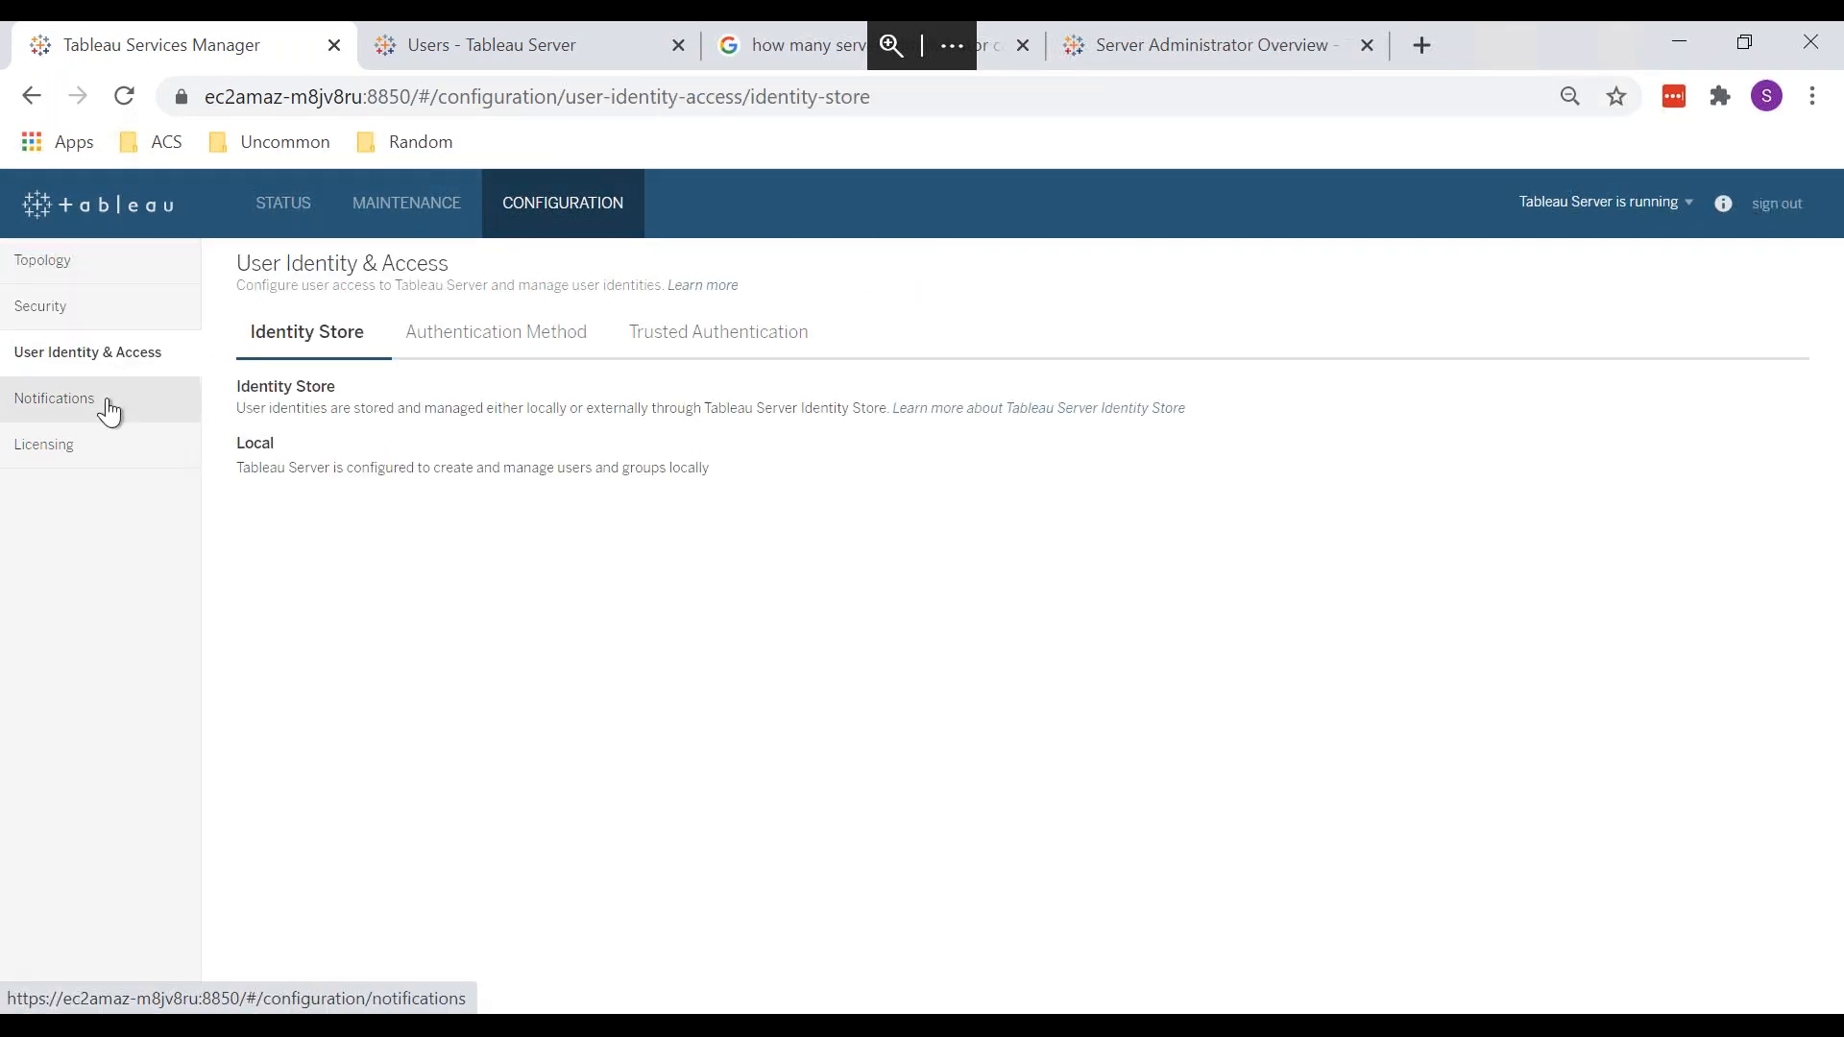
left_click(110, 406)
left_click(109, 448)
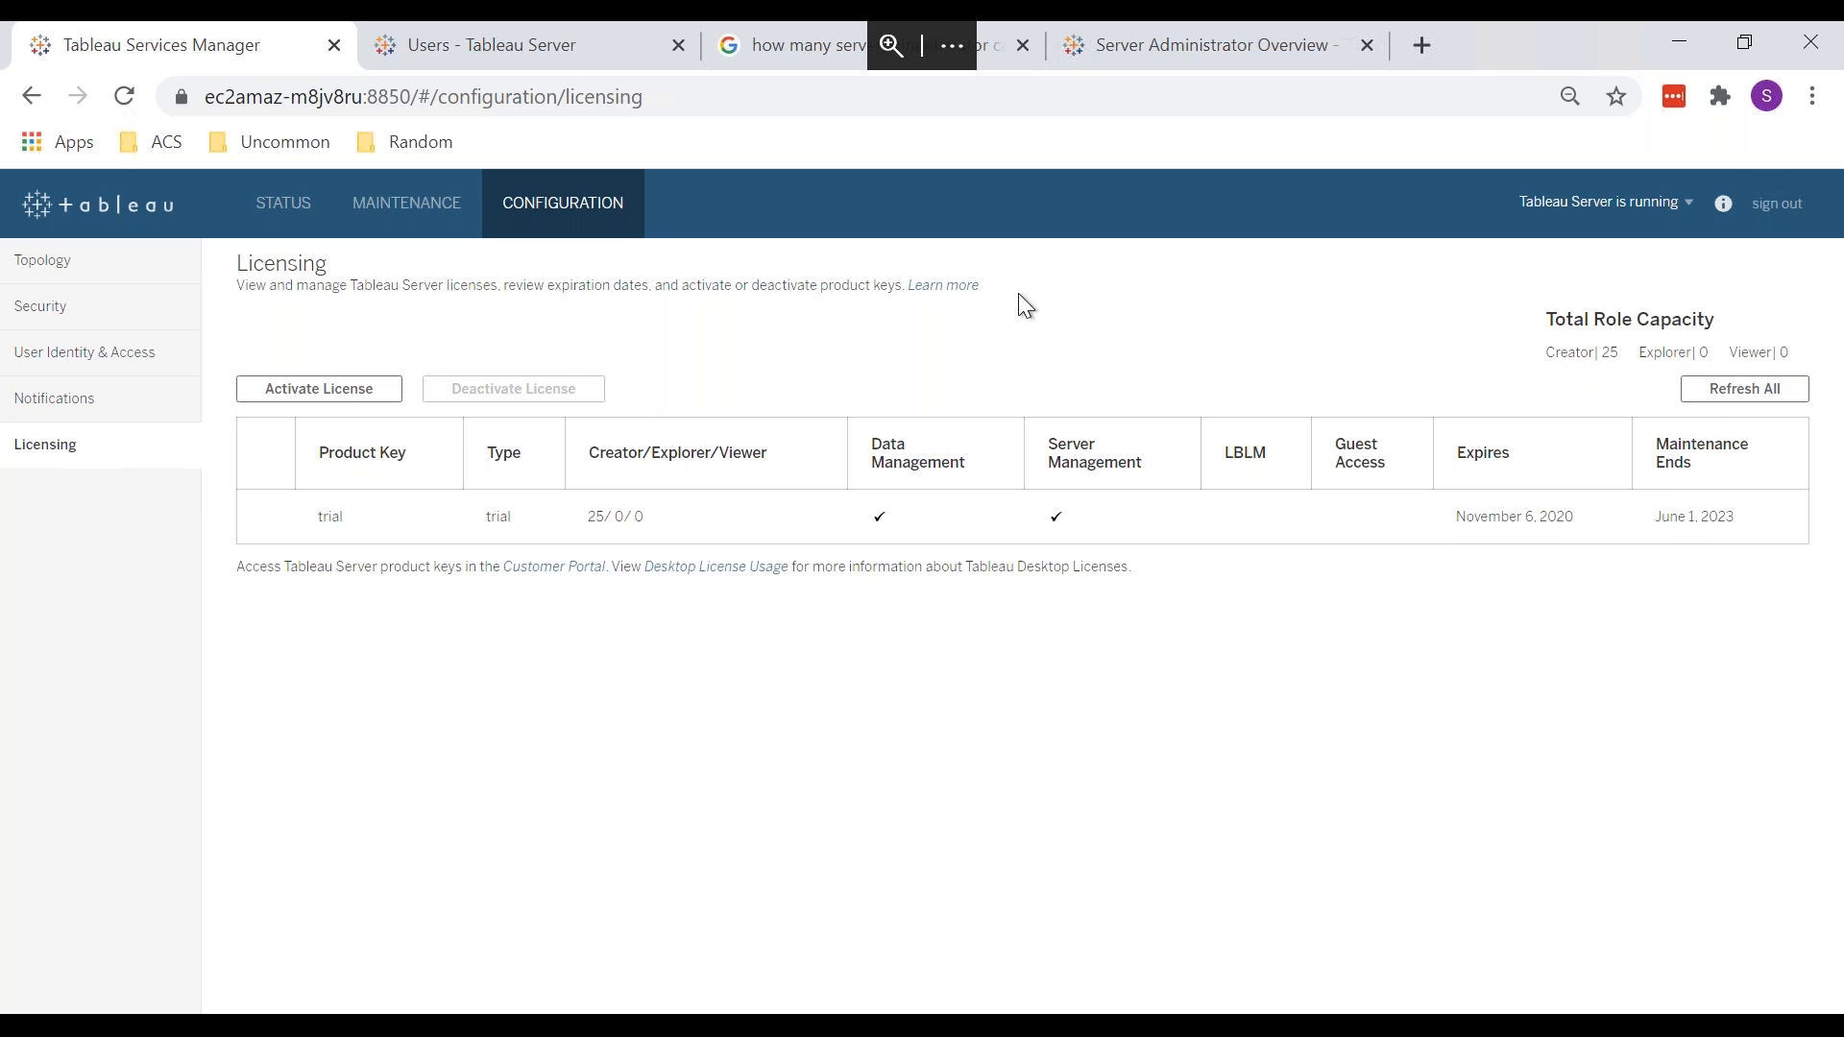
Step: Return to the Server Administrator Overview article and scroll back up through its sections
left_click(461, 43)
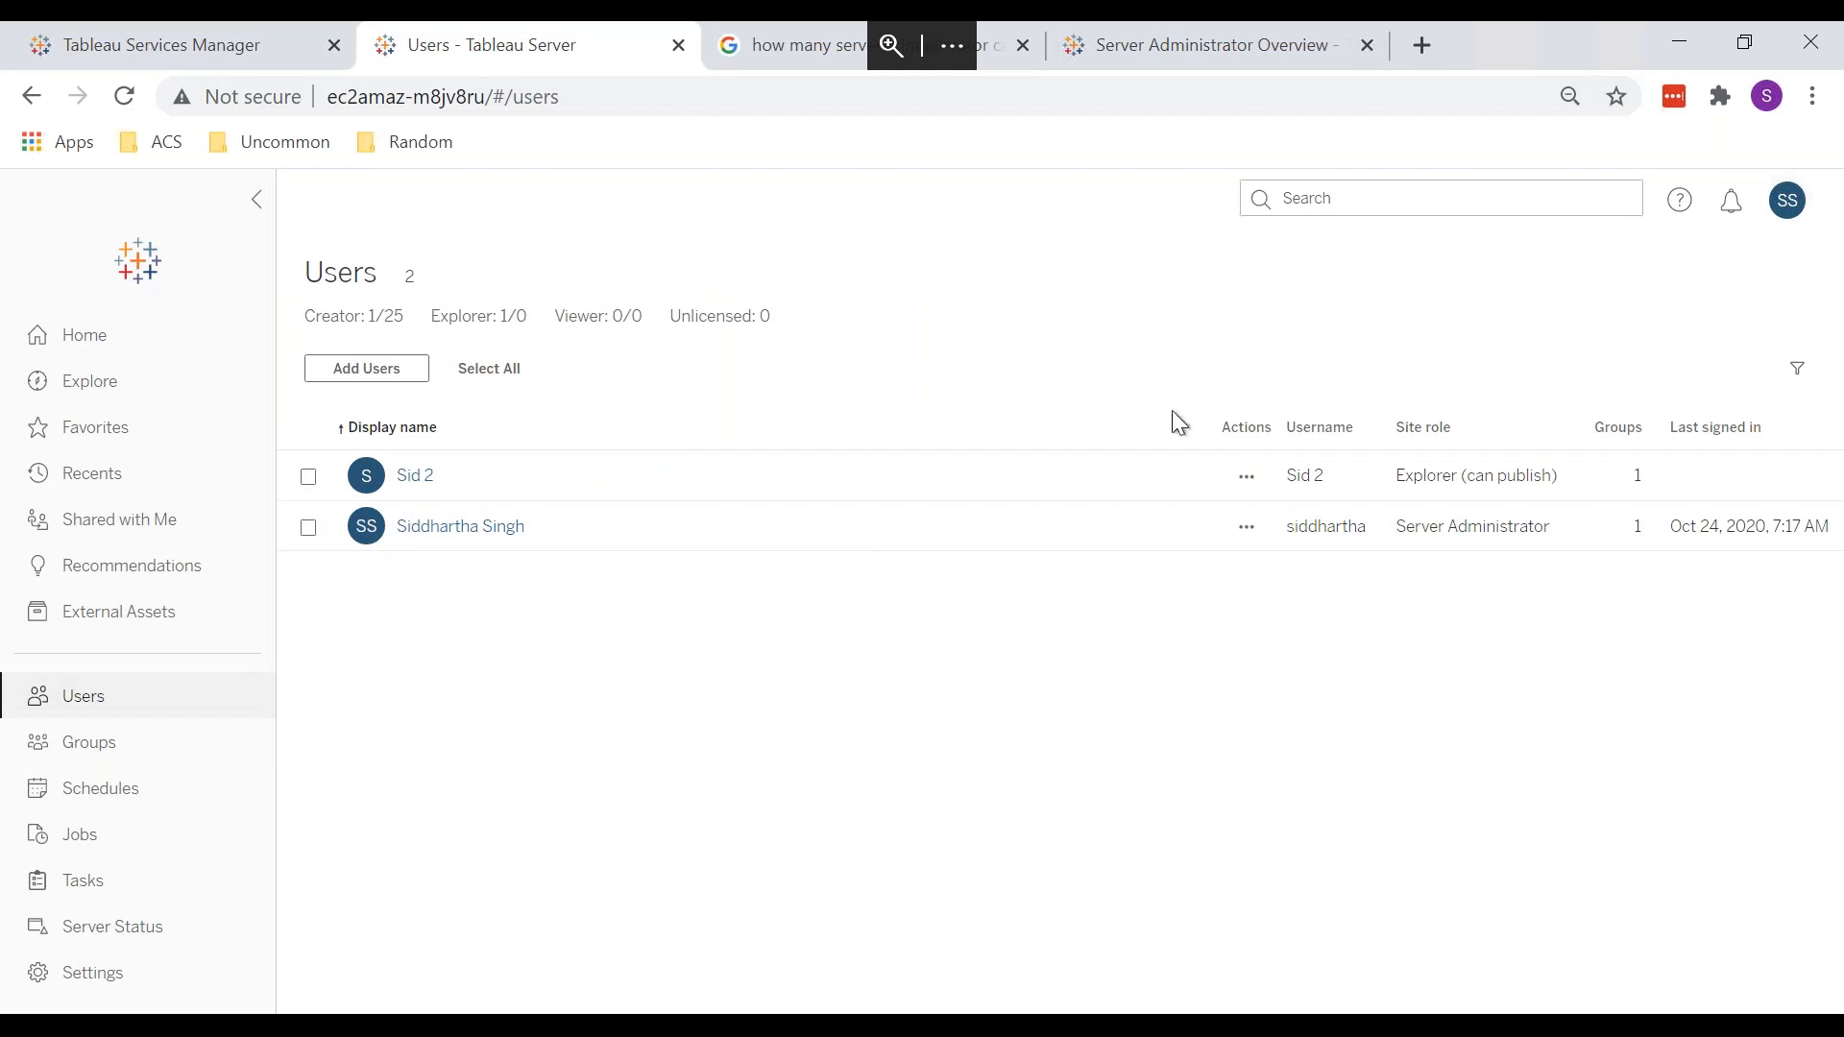
left_click(1180, 57)
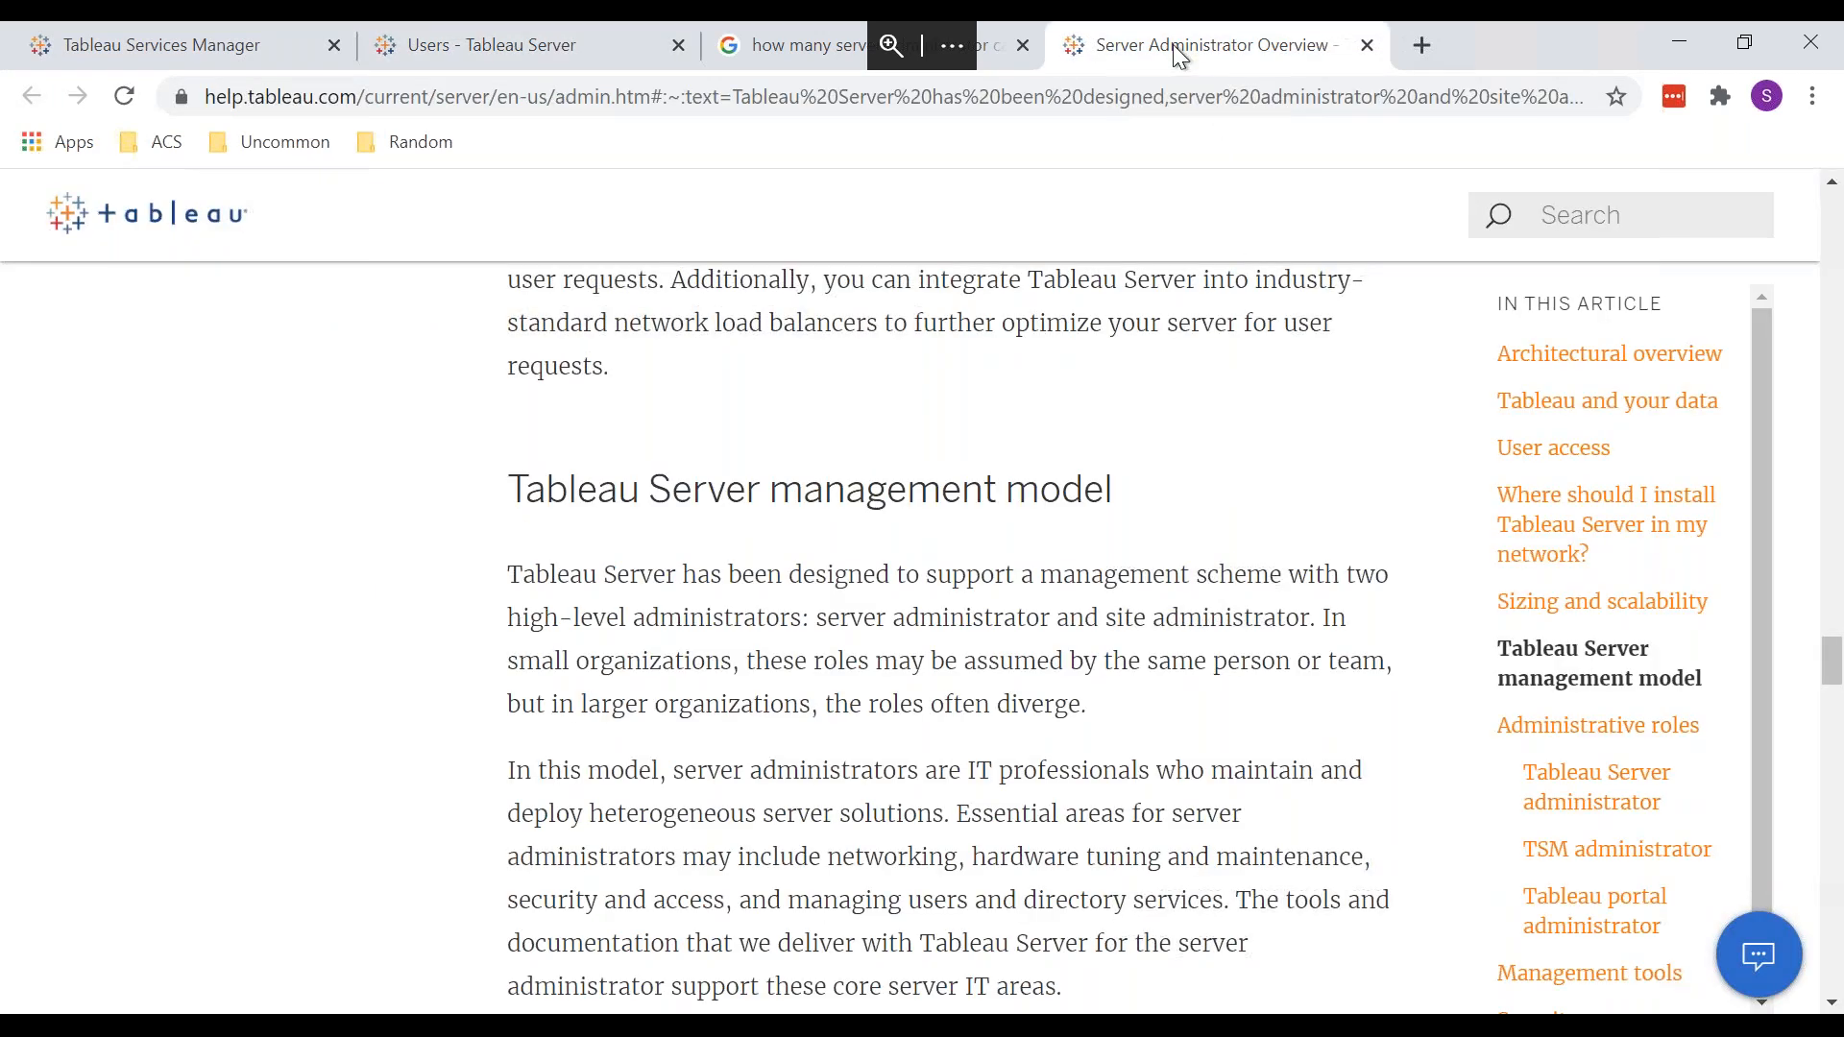
scroll(1135, 437, "down", 10)
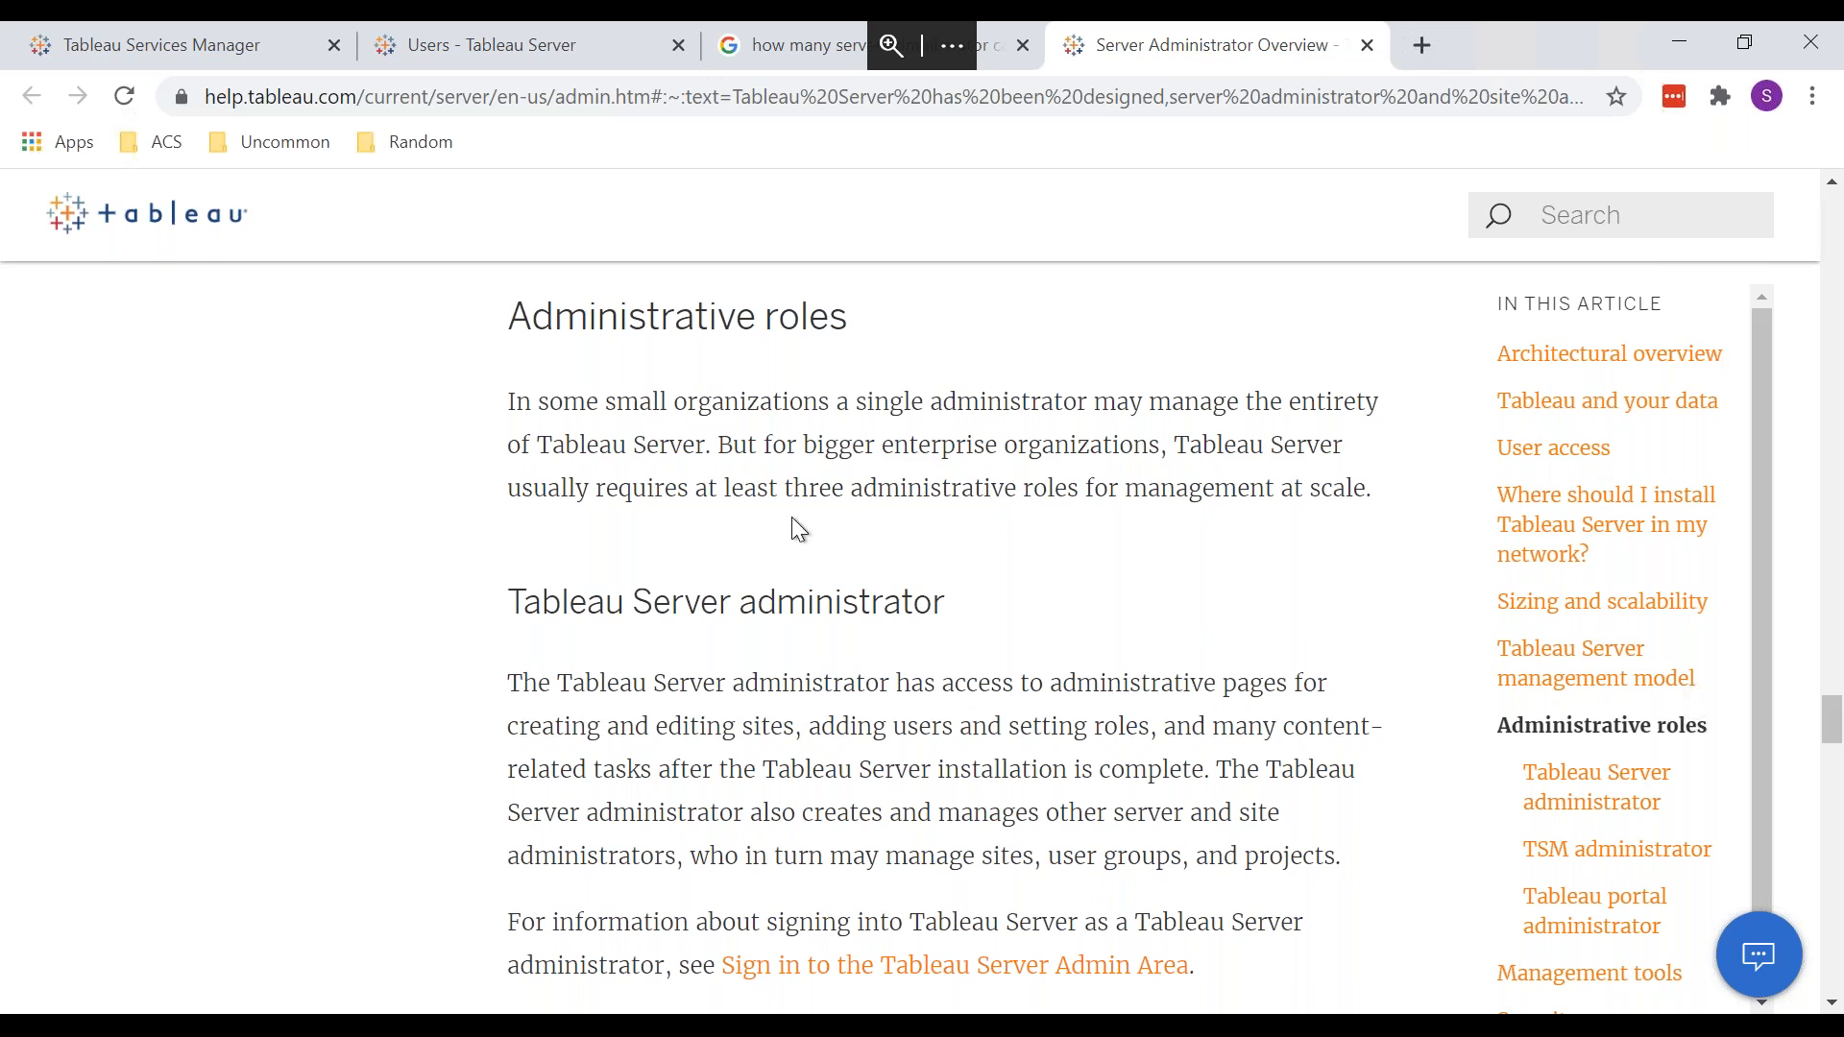
scroll(923, 494, "up", 10)
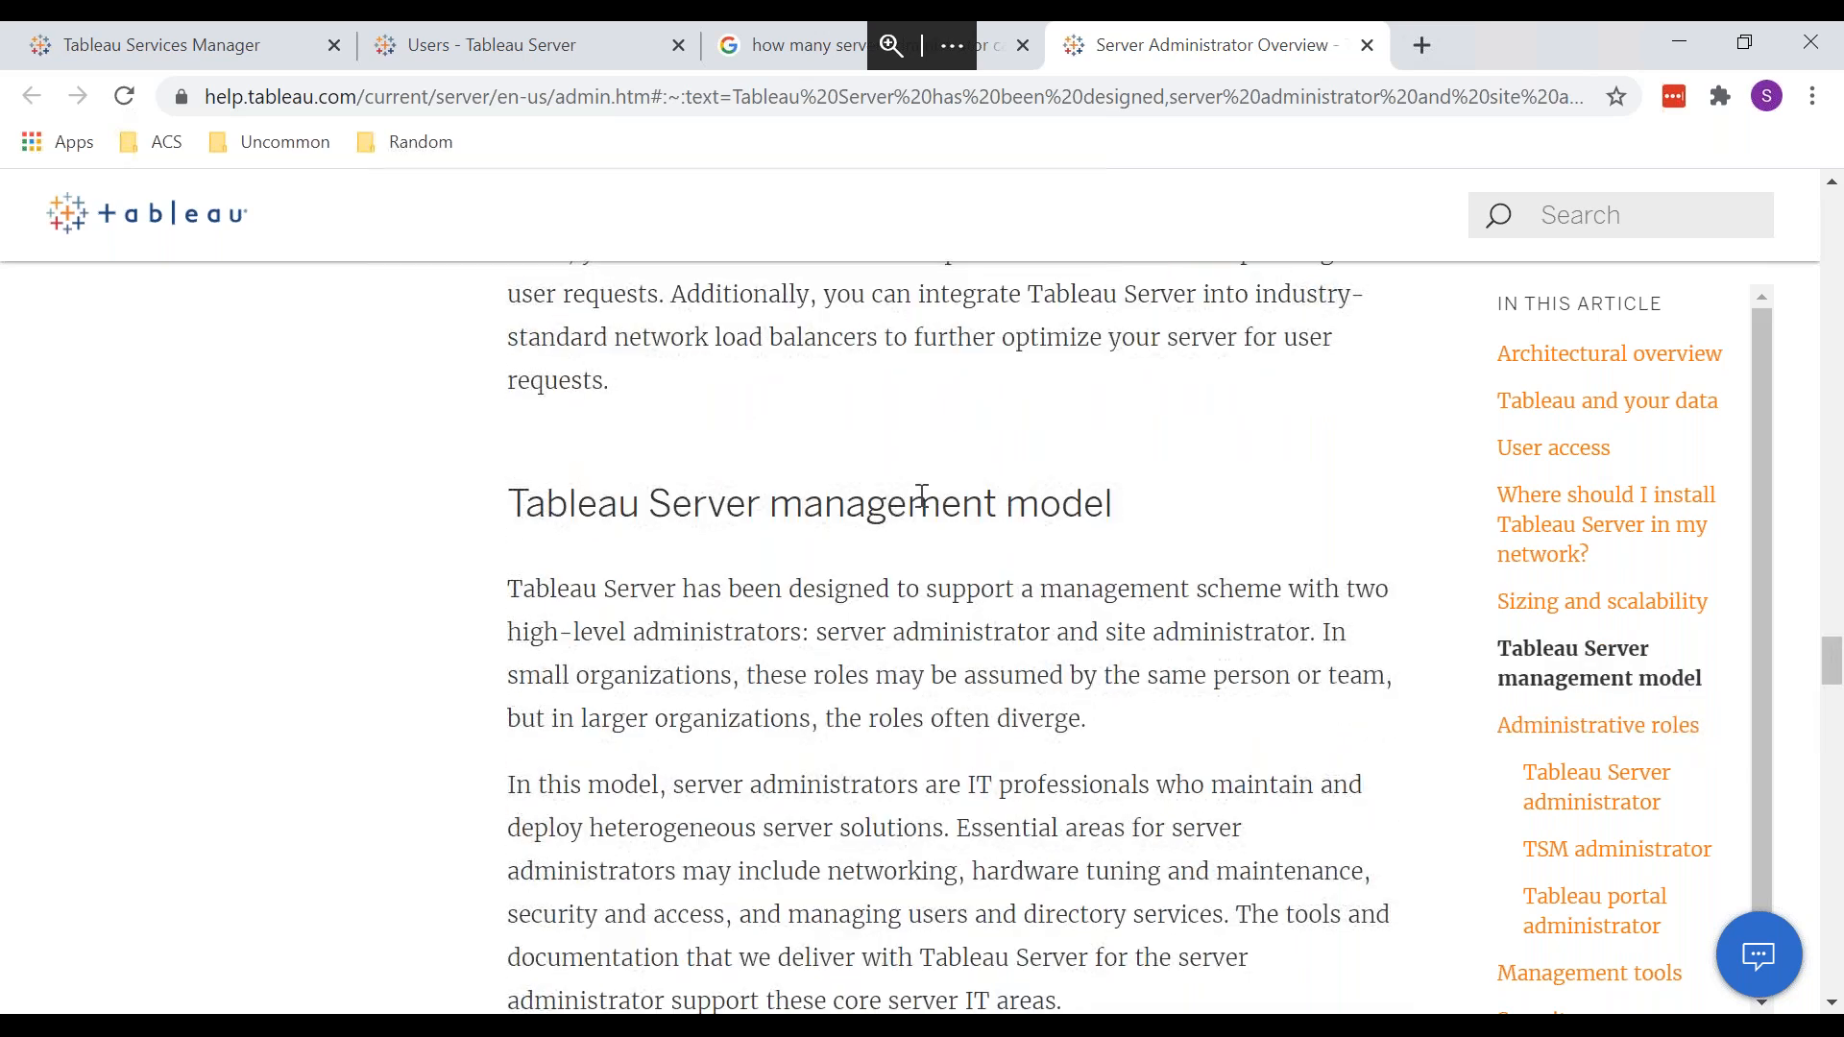
scroll(922, 496, "up", 8)
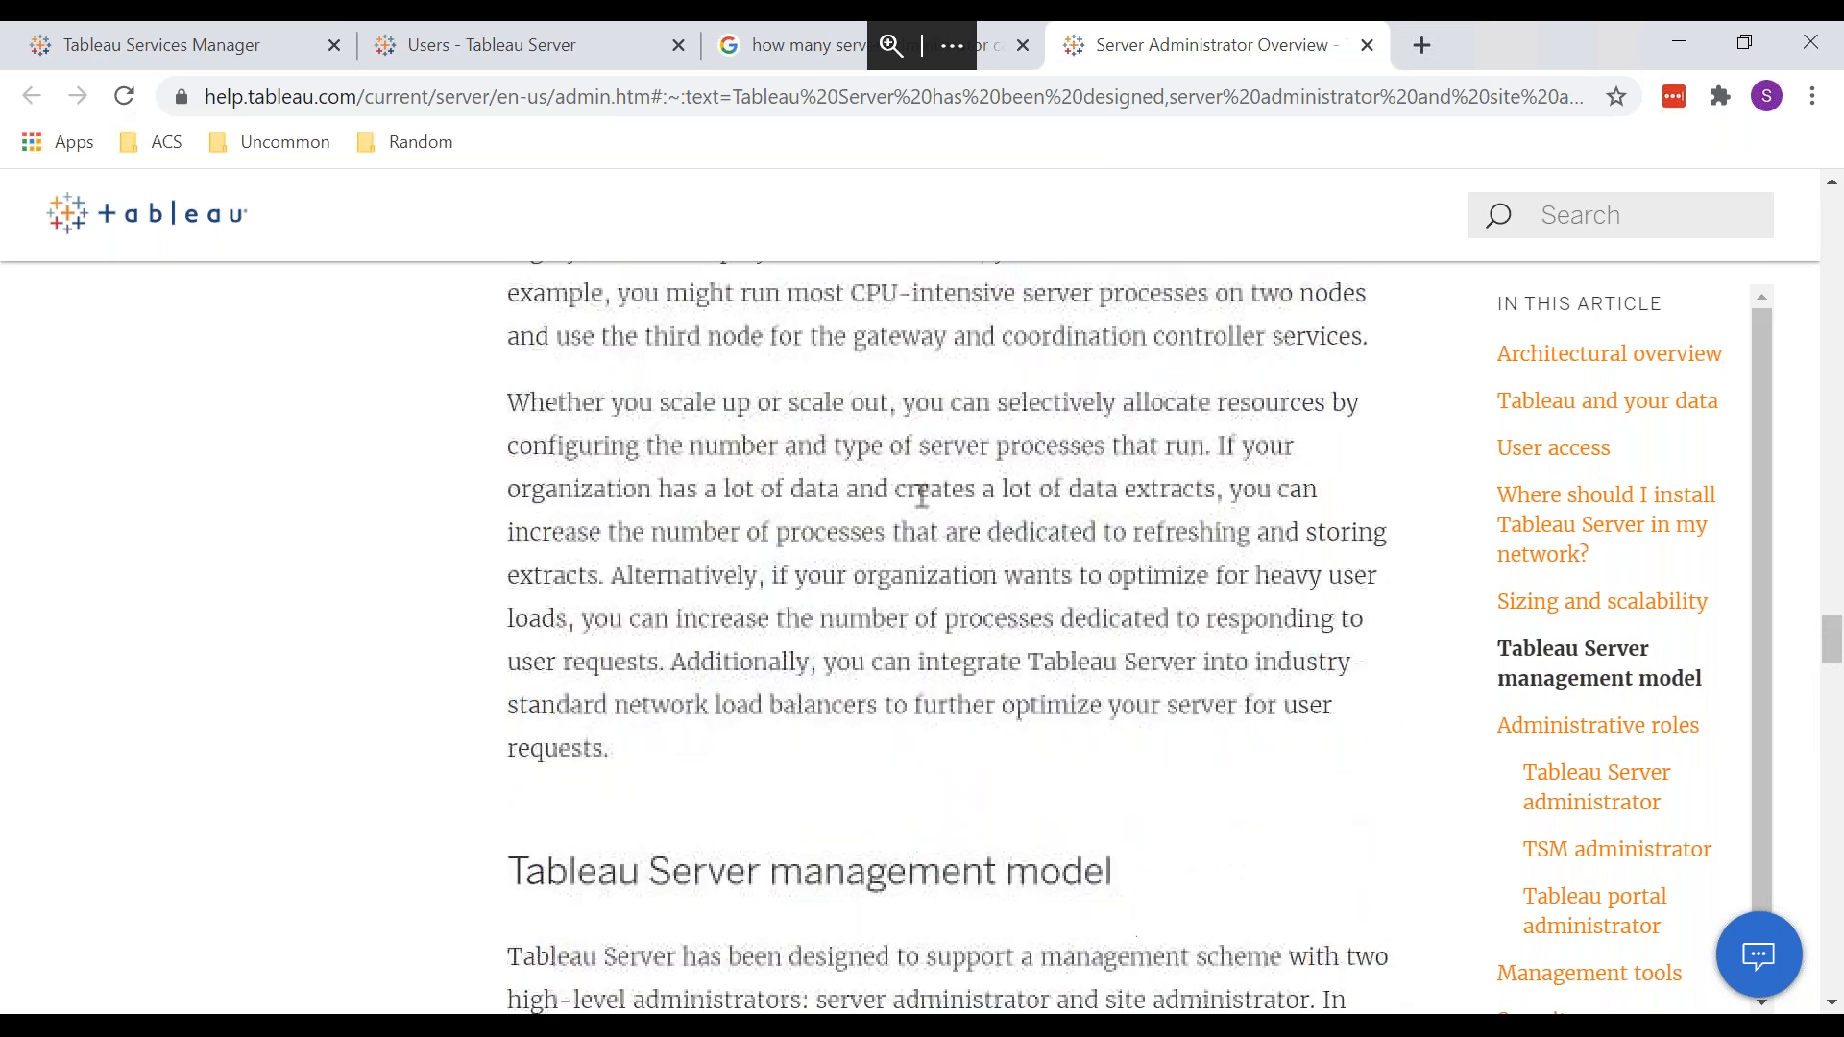
scroll(922, 497, "up", 6)
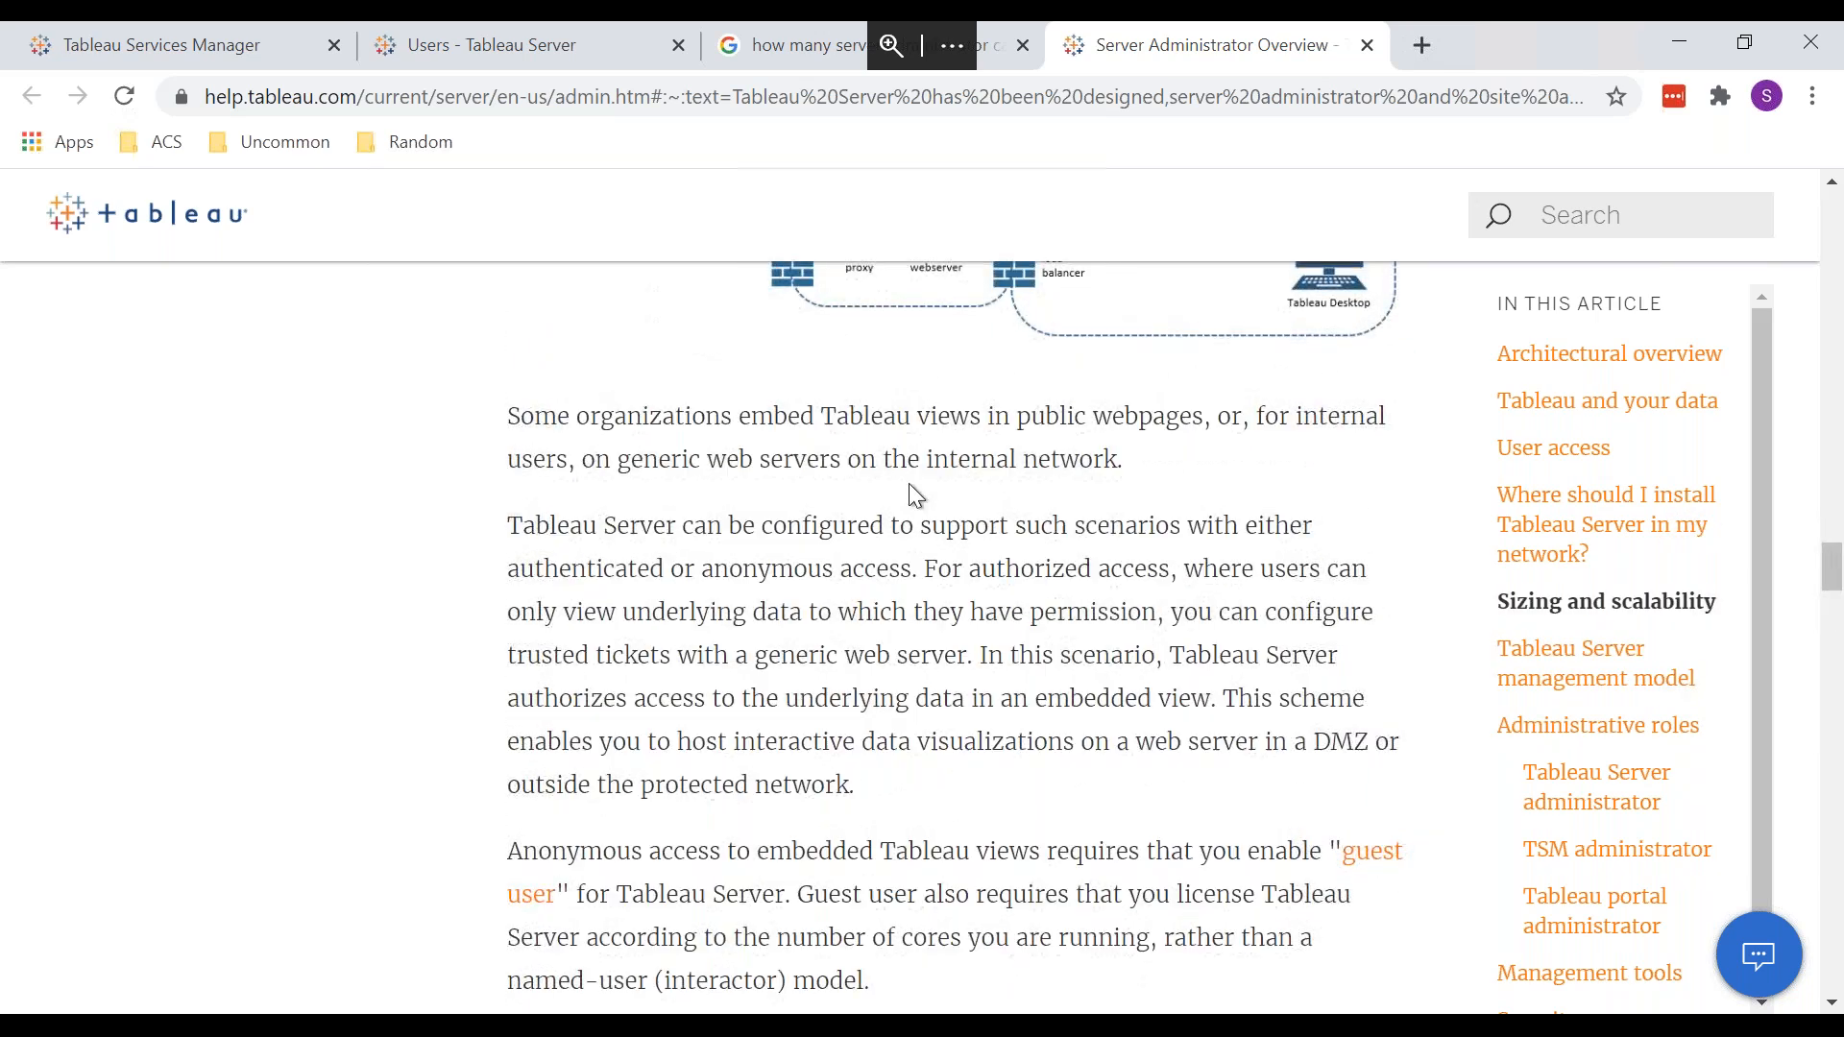
scroll(917, 496, "up", 5)
scroll(912, 494, "up", 8)
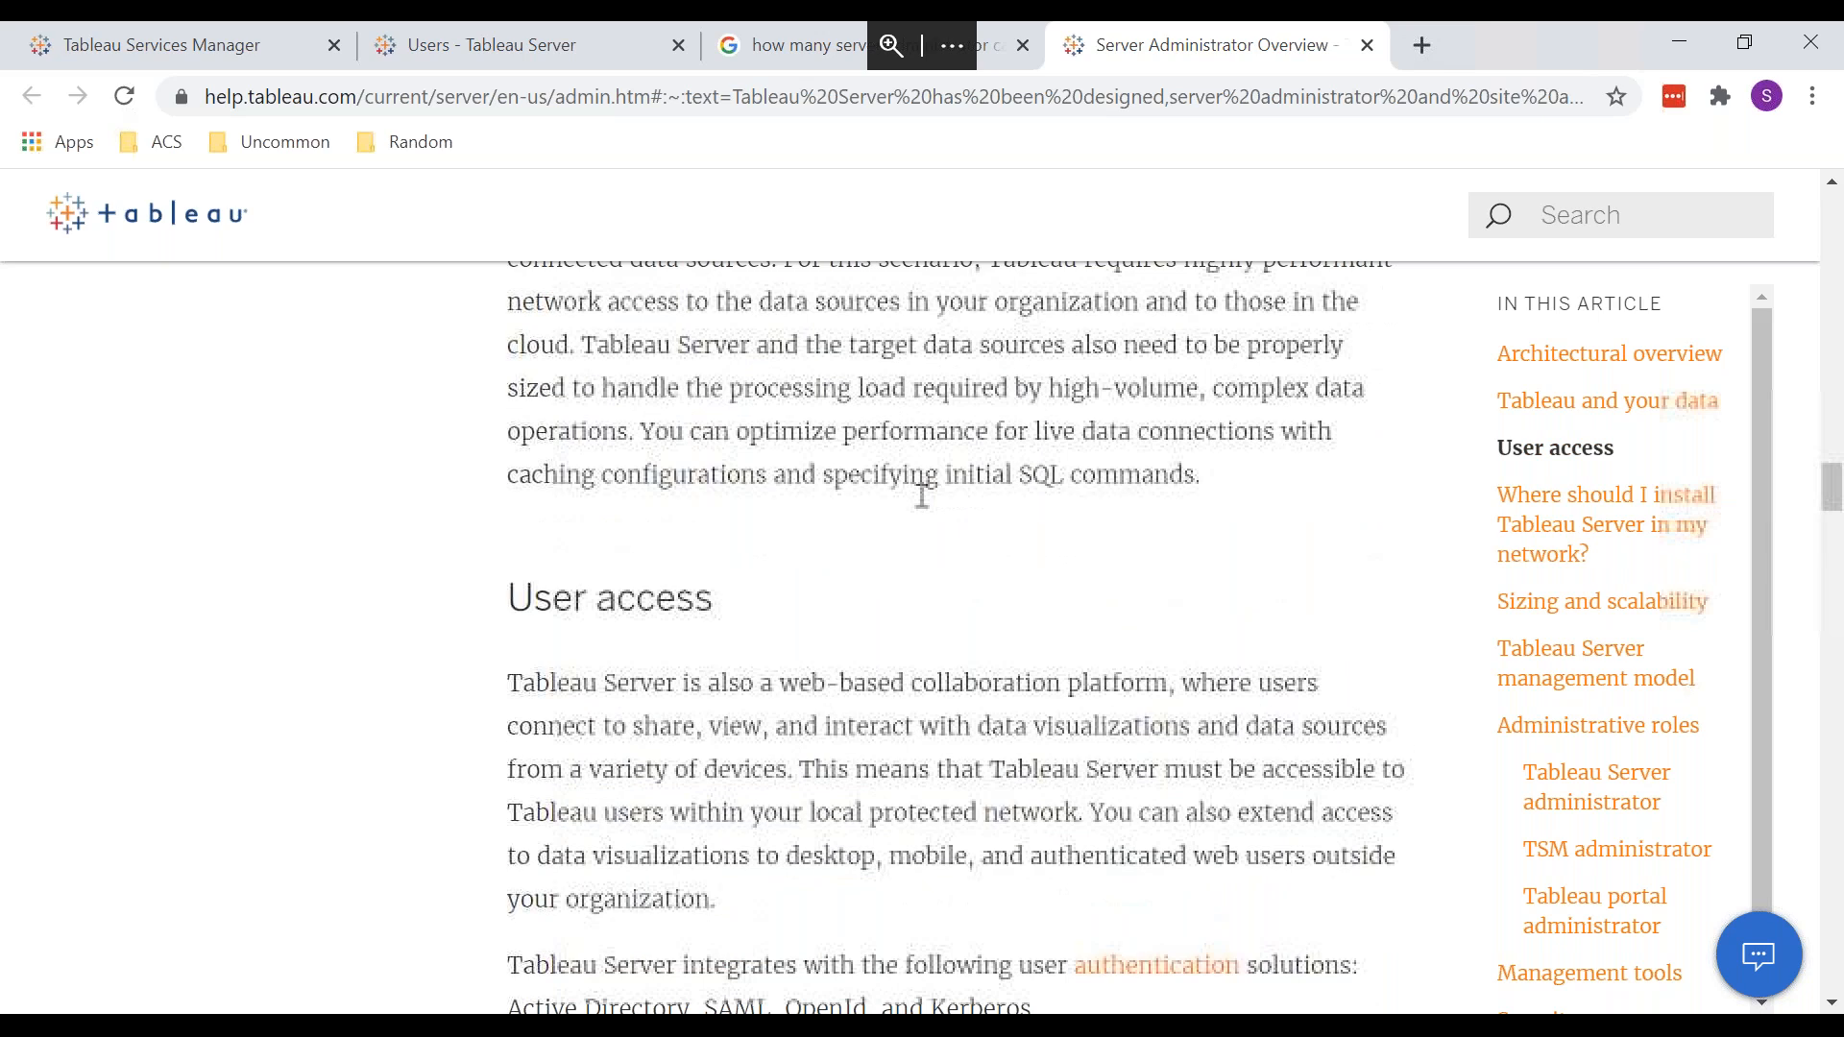
scroll(912, 490, "up", 10)
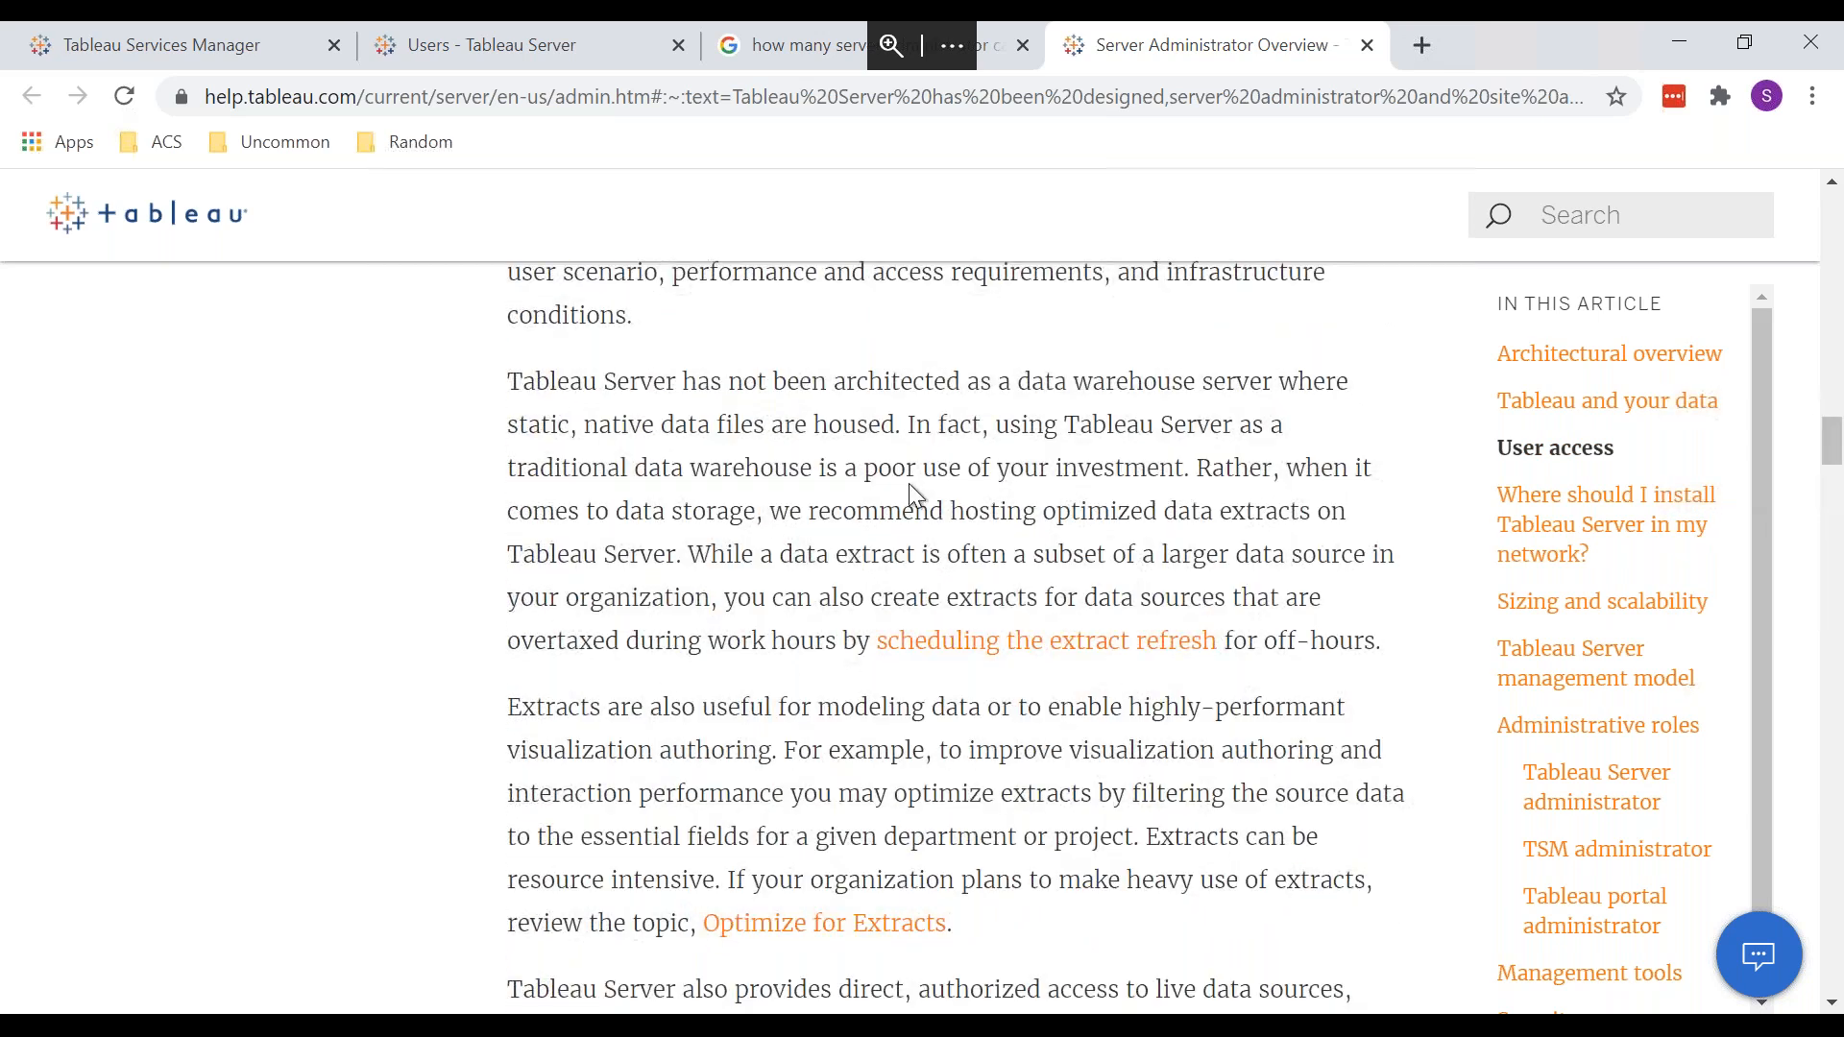
Step: Read down through the article's later sections, then close the help and Google tabs
scroll(913, 492, "down", 10)
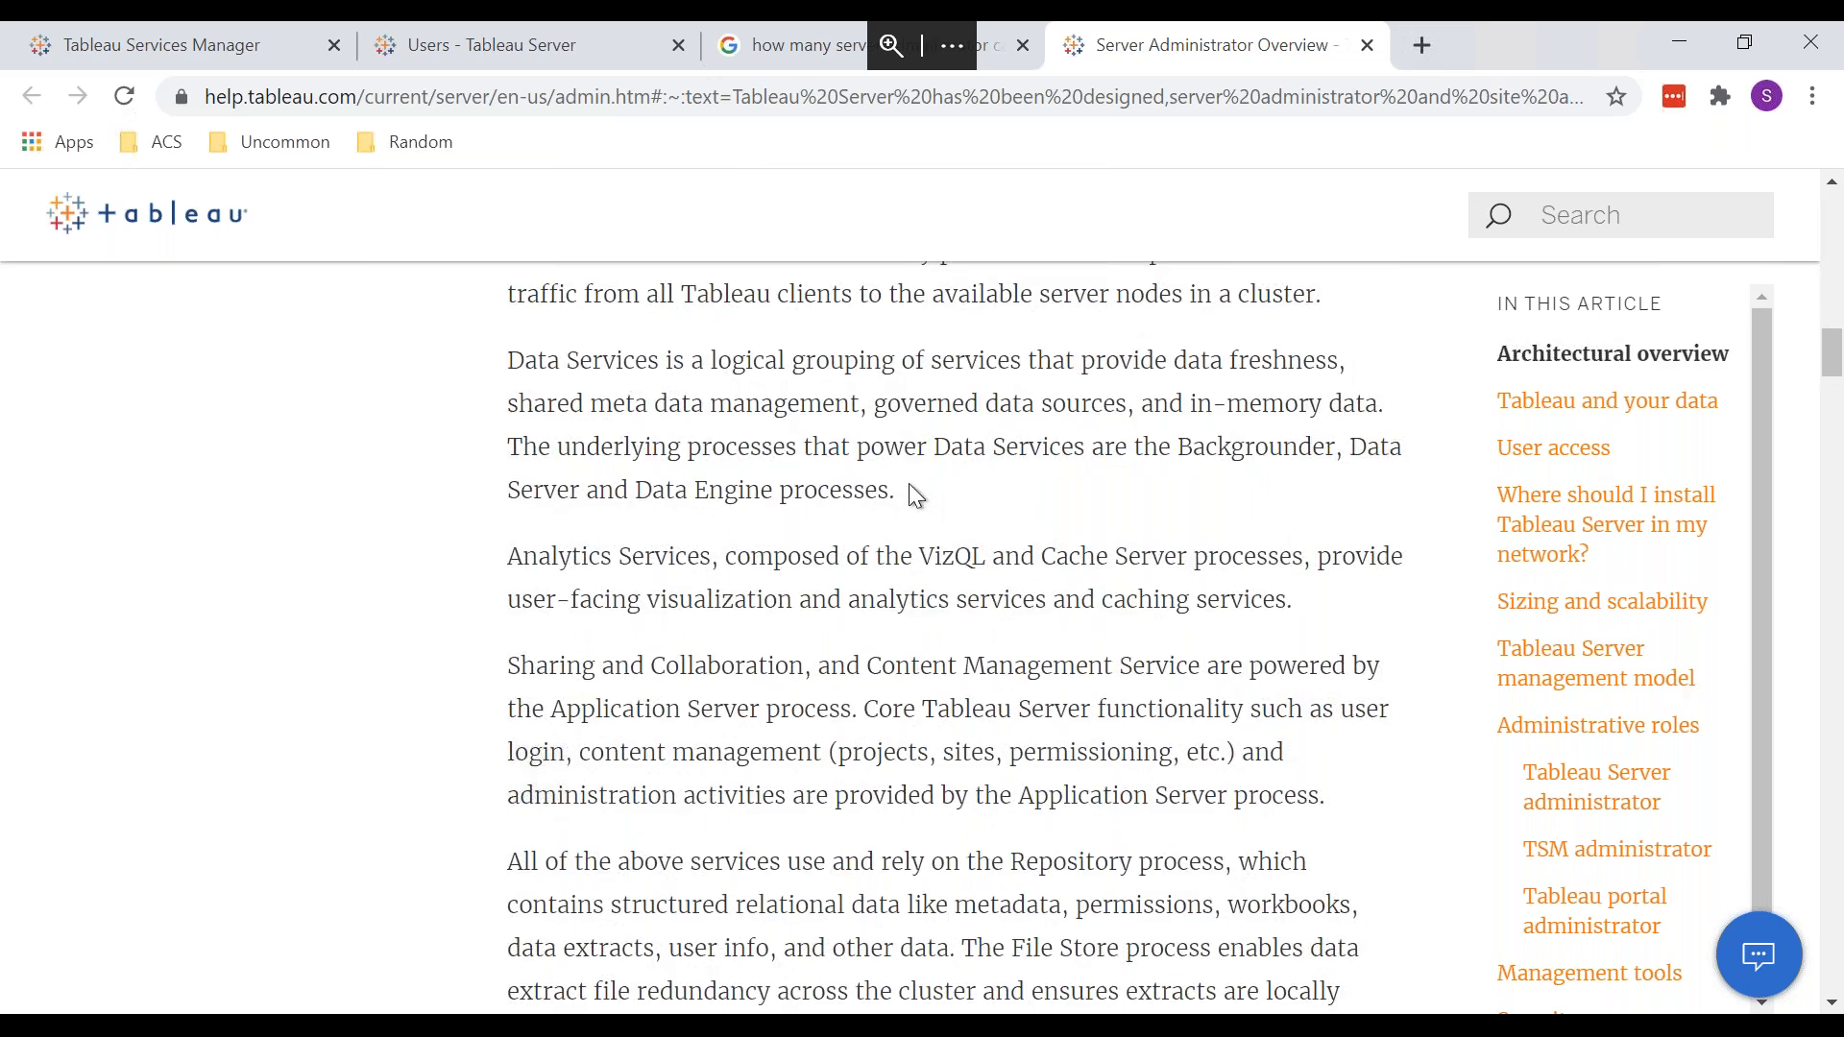
scroll(909, 485, "down", 8)
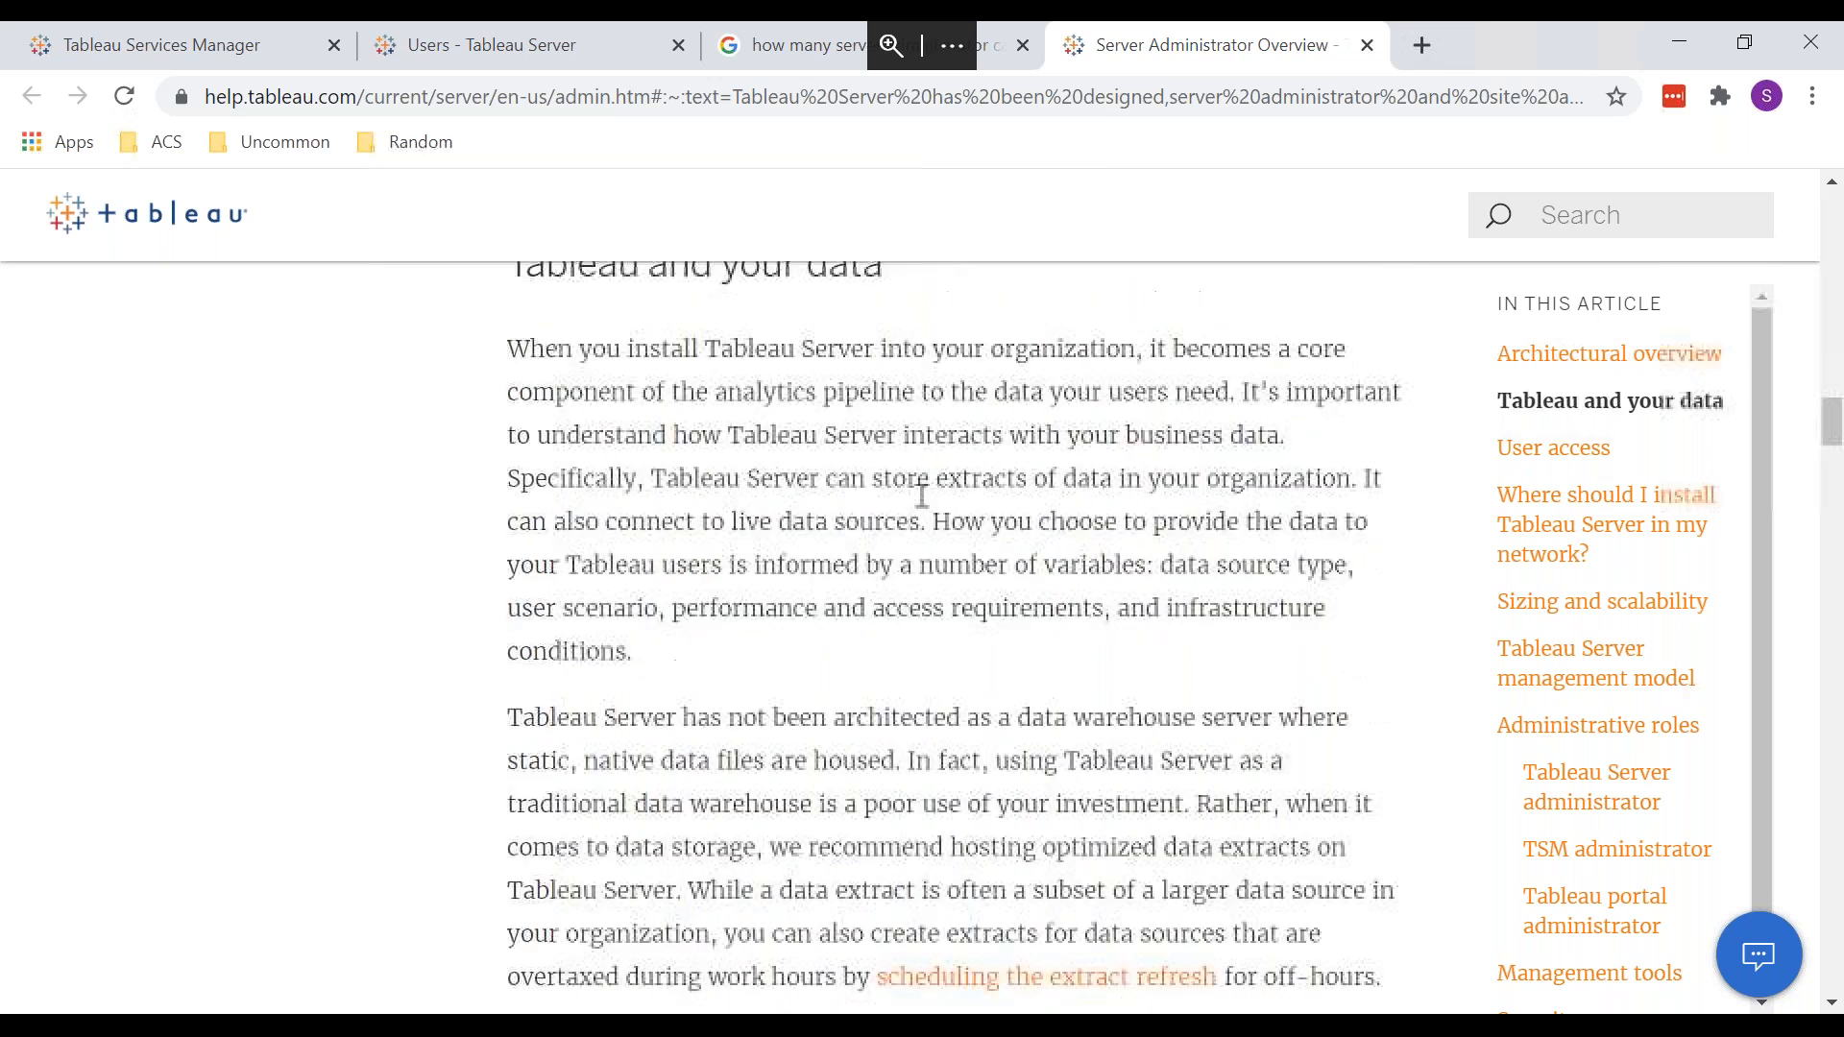
scroll(916, 494, "down", 5)
scroll(922, 496, "down", 5)
scroll(917, 495, "down", 8)
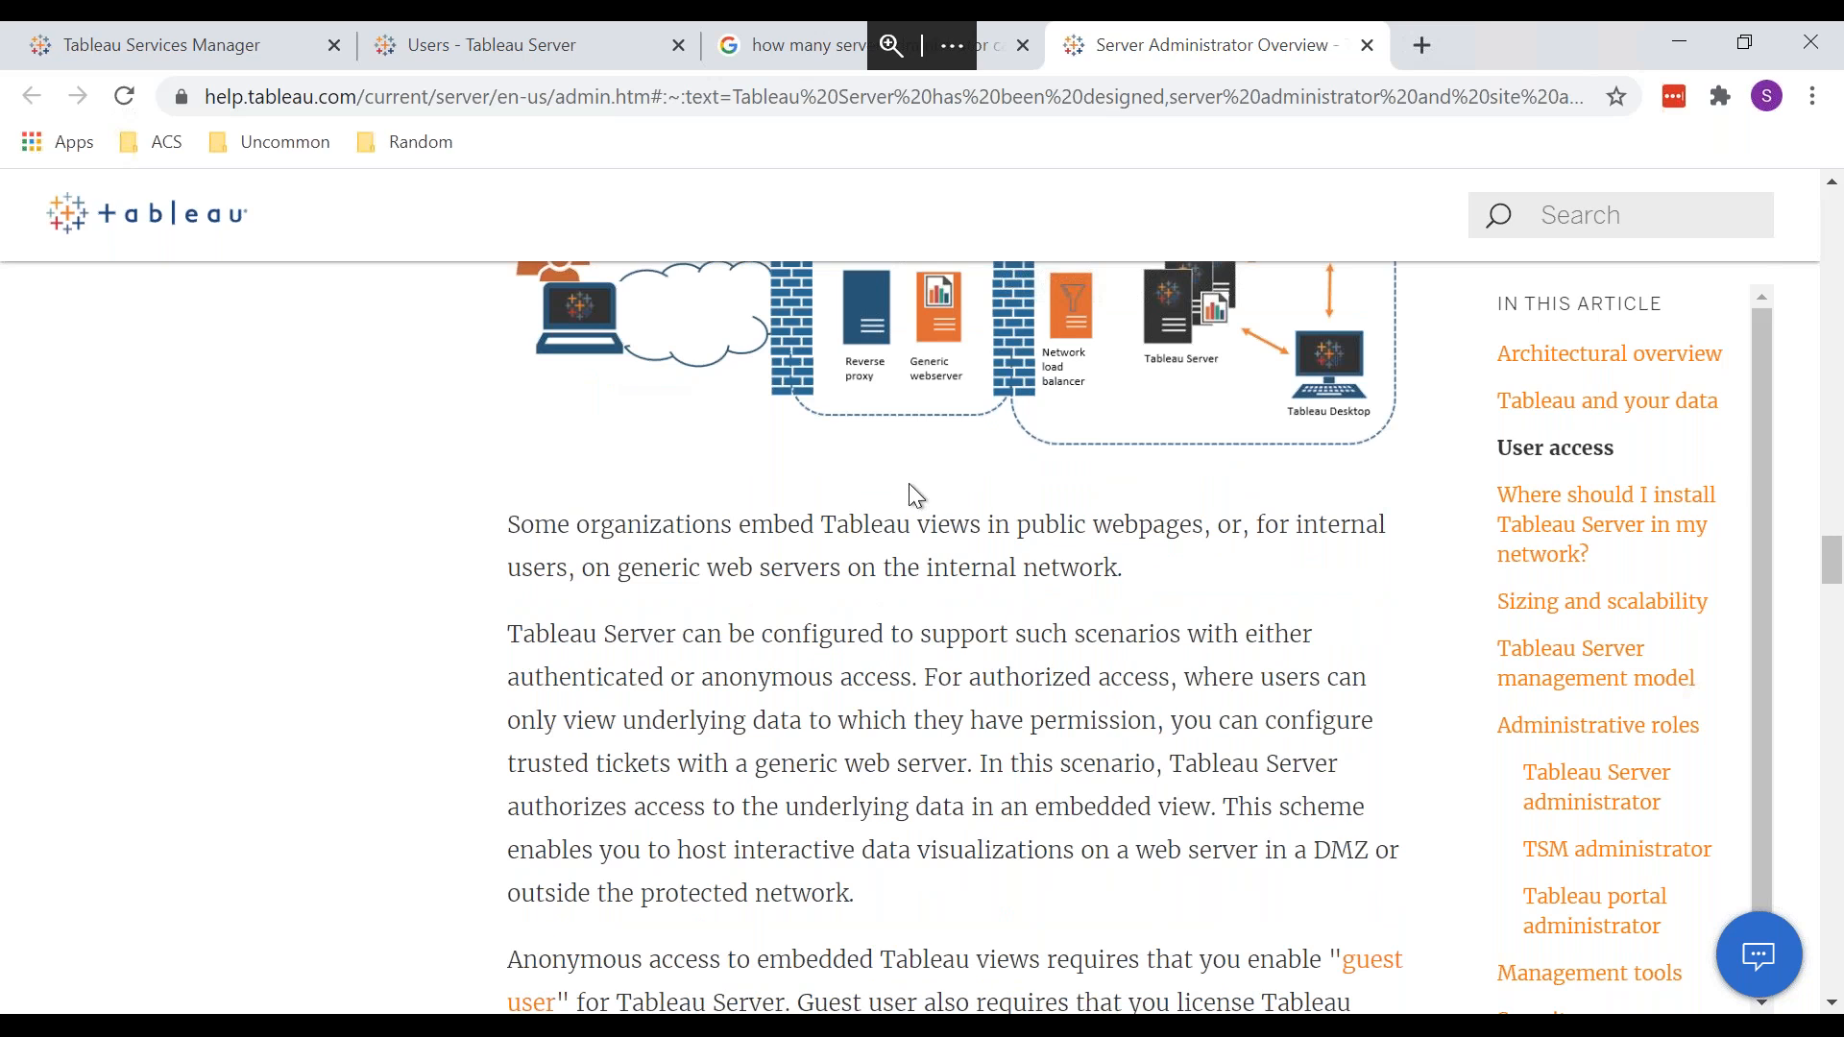
scroll(908, 483, "down", 1)
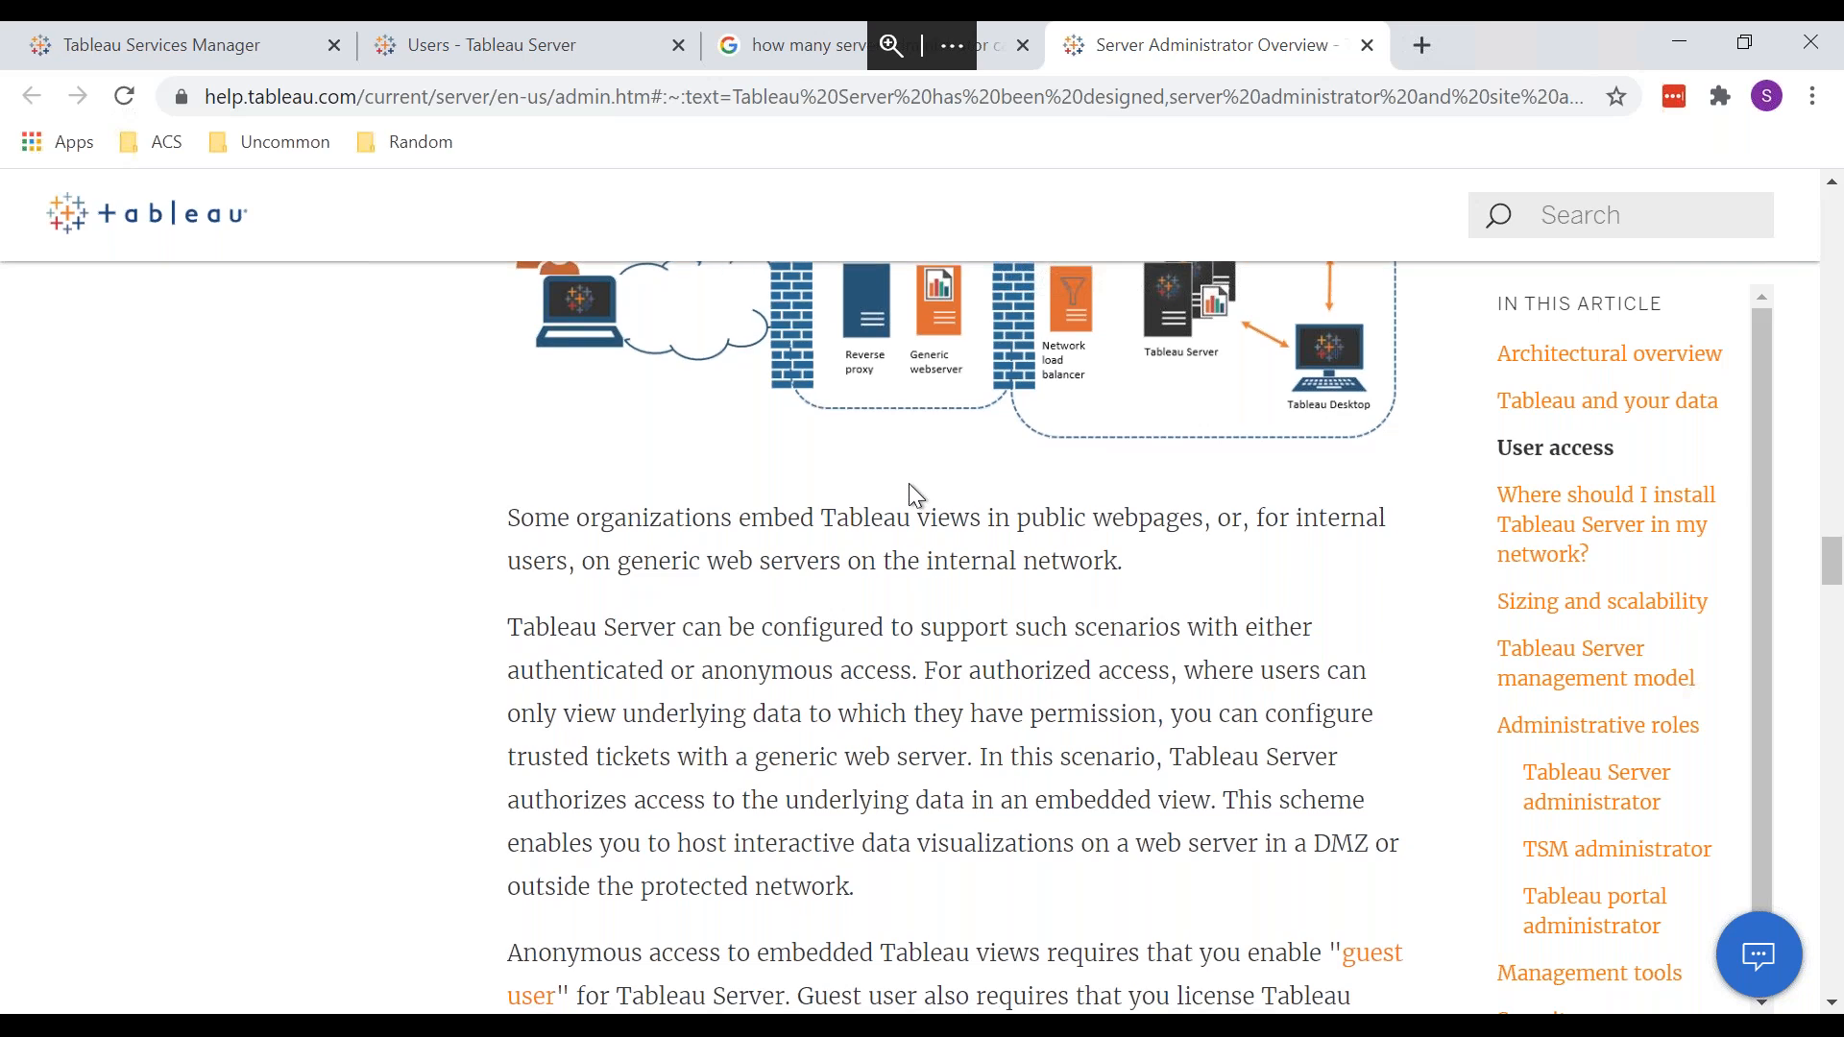
key("ctrl+w")
key("ctrl+w")
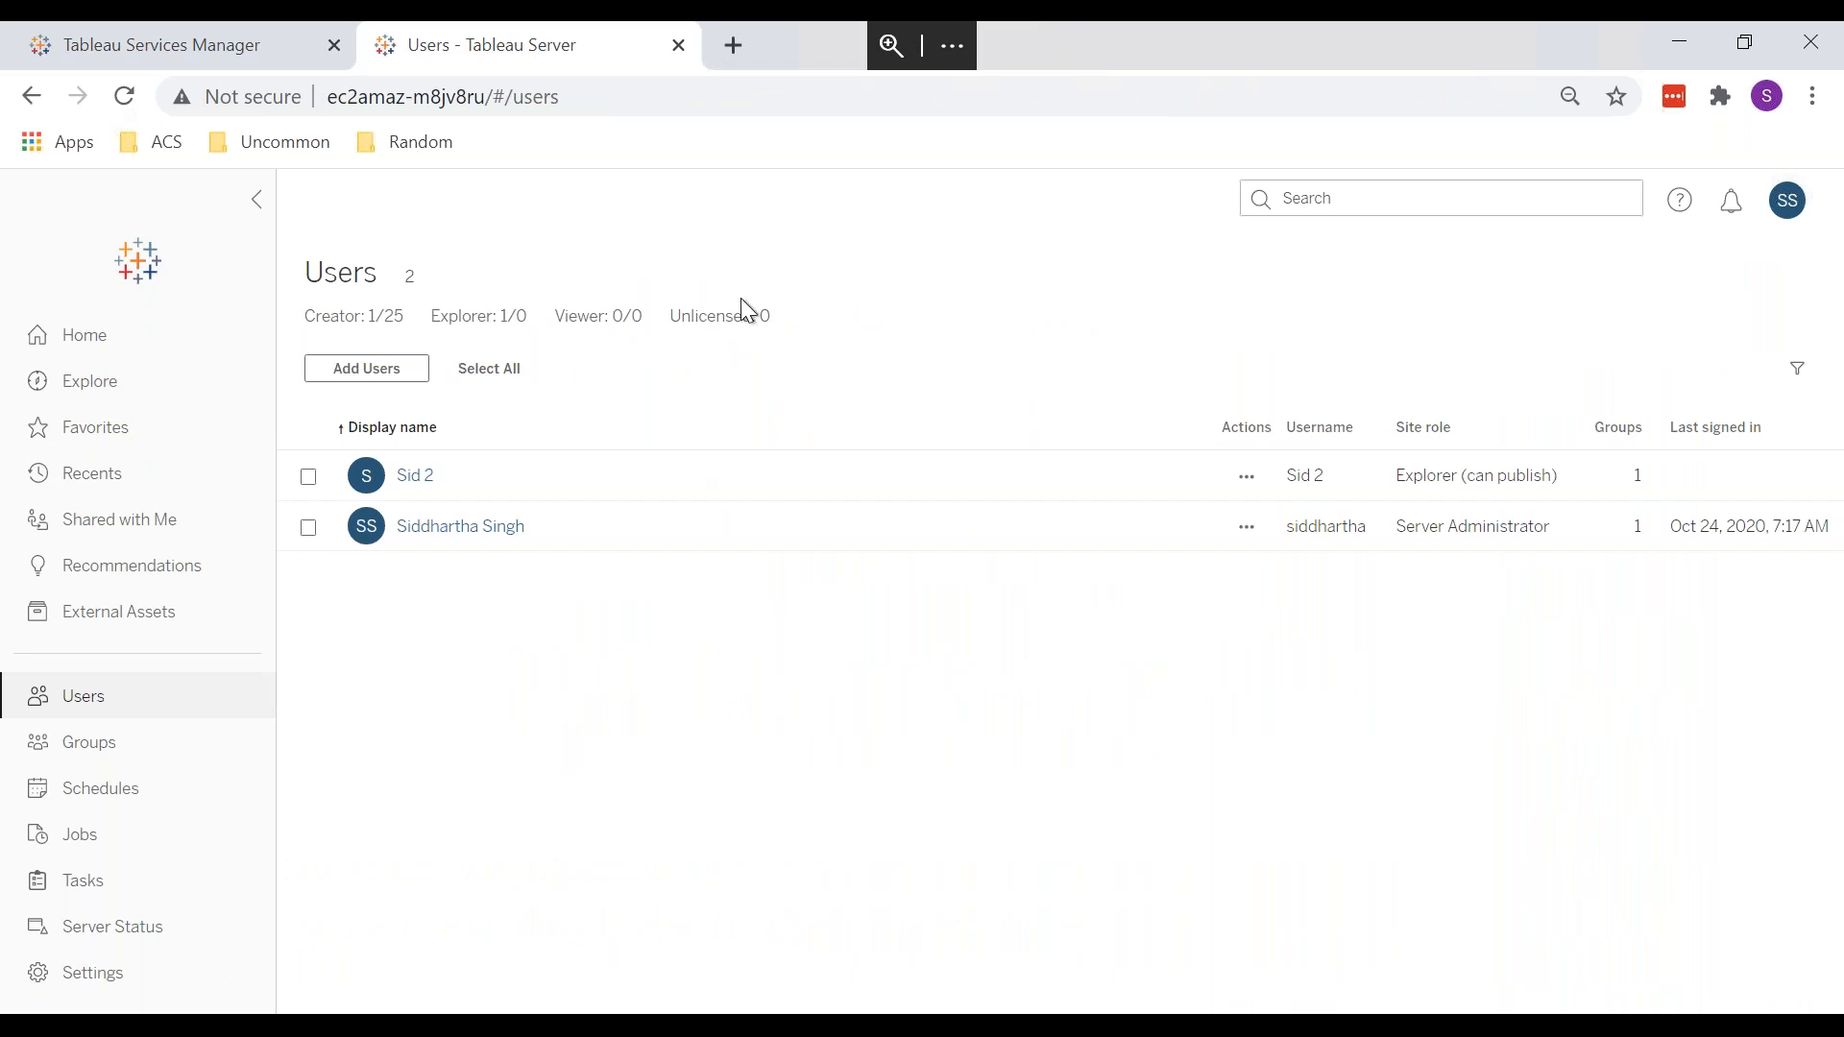
Step: Highlight the Creator, Explorer, Viewer and Unlicensed licence counts, then switch to the other server window
left_click_drag(785, 319, 320, 329)
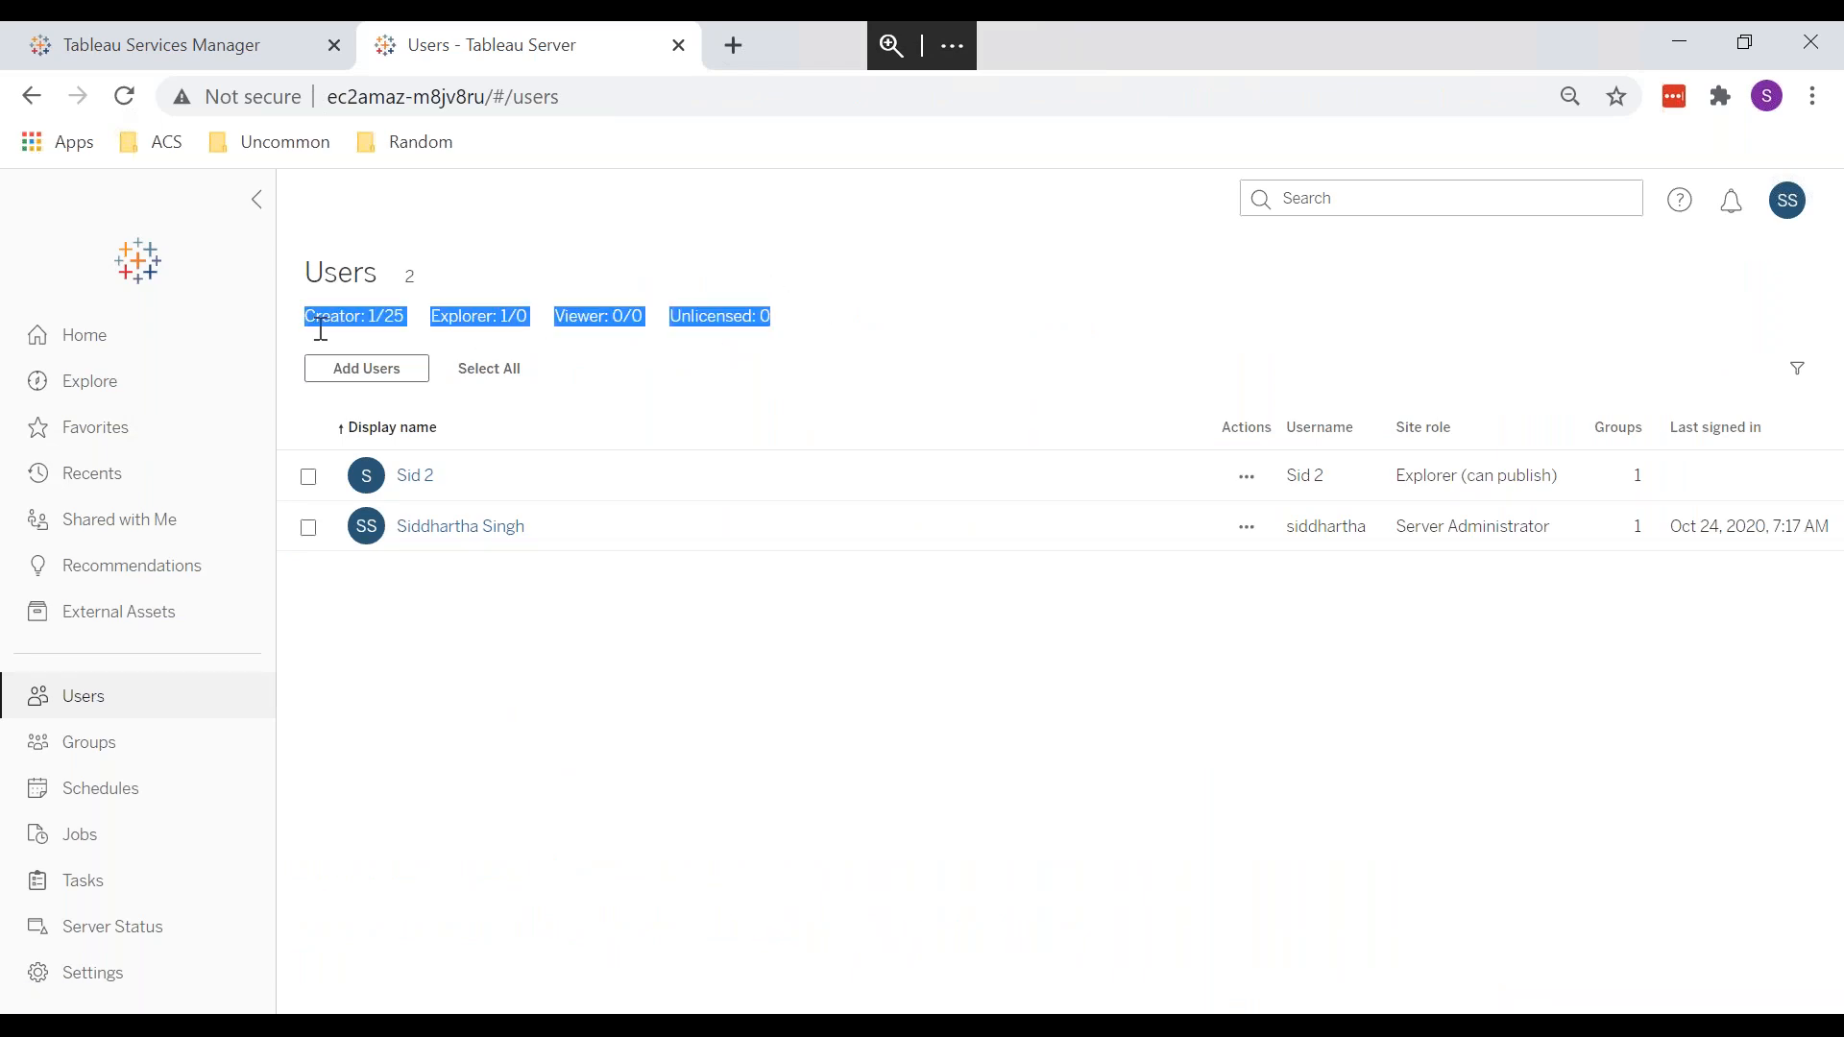
left_click(694, 830)
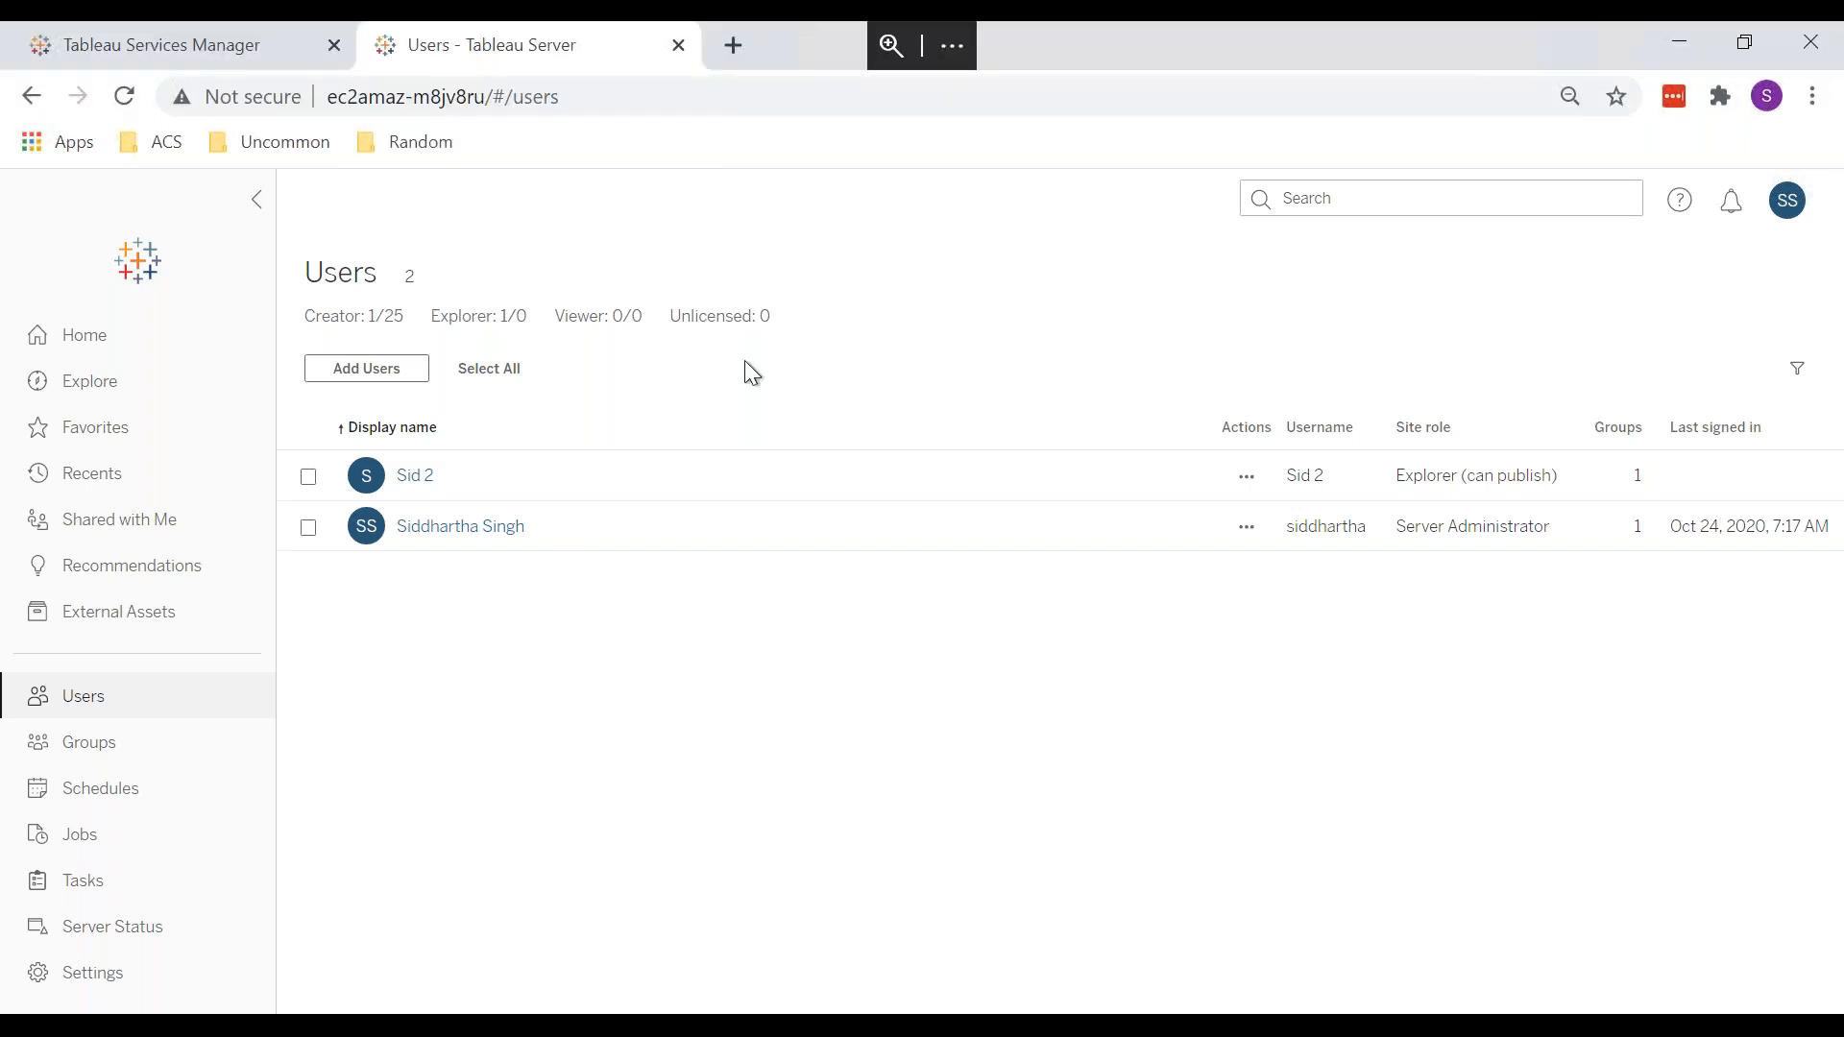
left_click_drag(813, 320, 330, 330)
left_click(768, 755)
left_click_drag(799, 318, 317, 329)
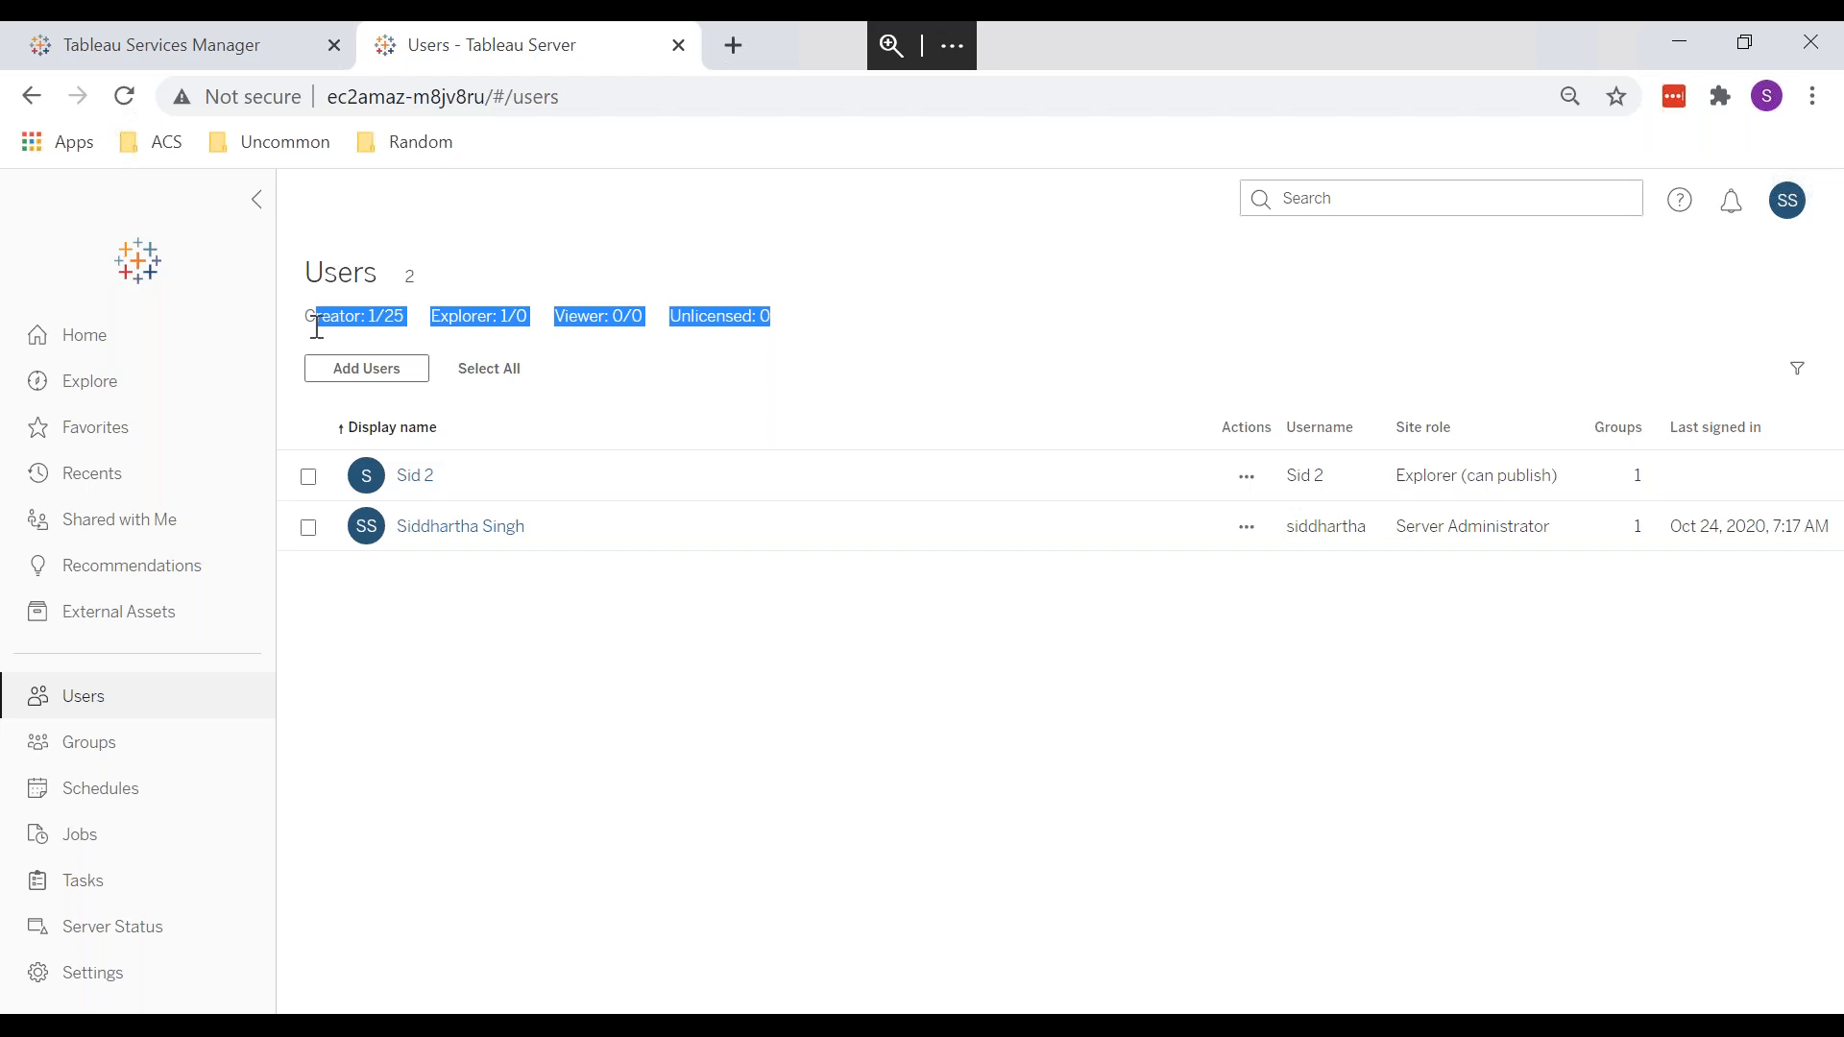
left_click(501, 658)
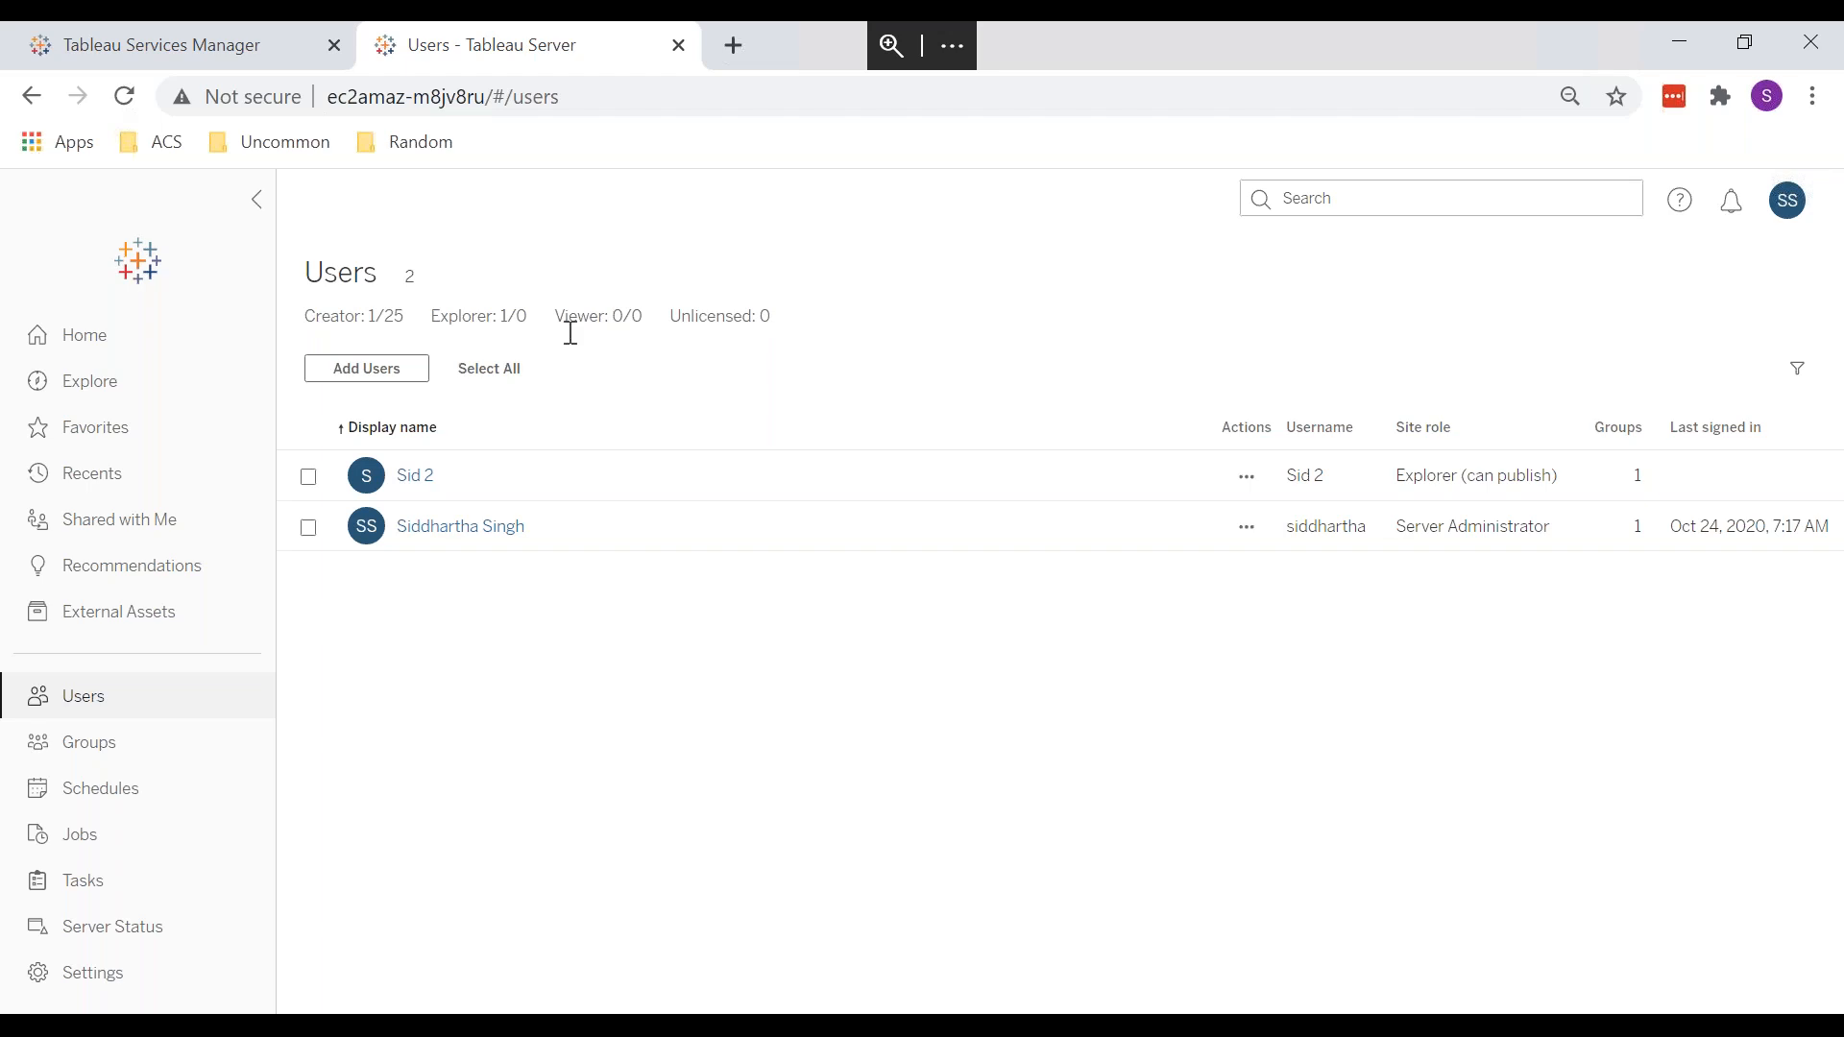
key("alt+Tab")
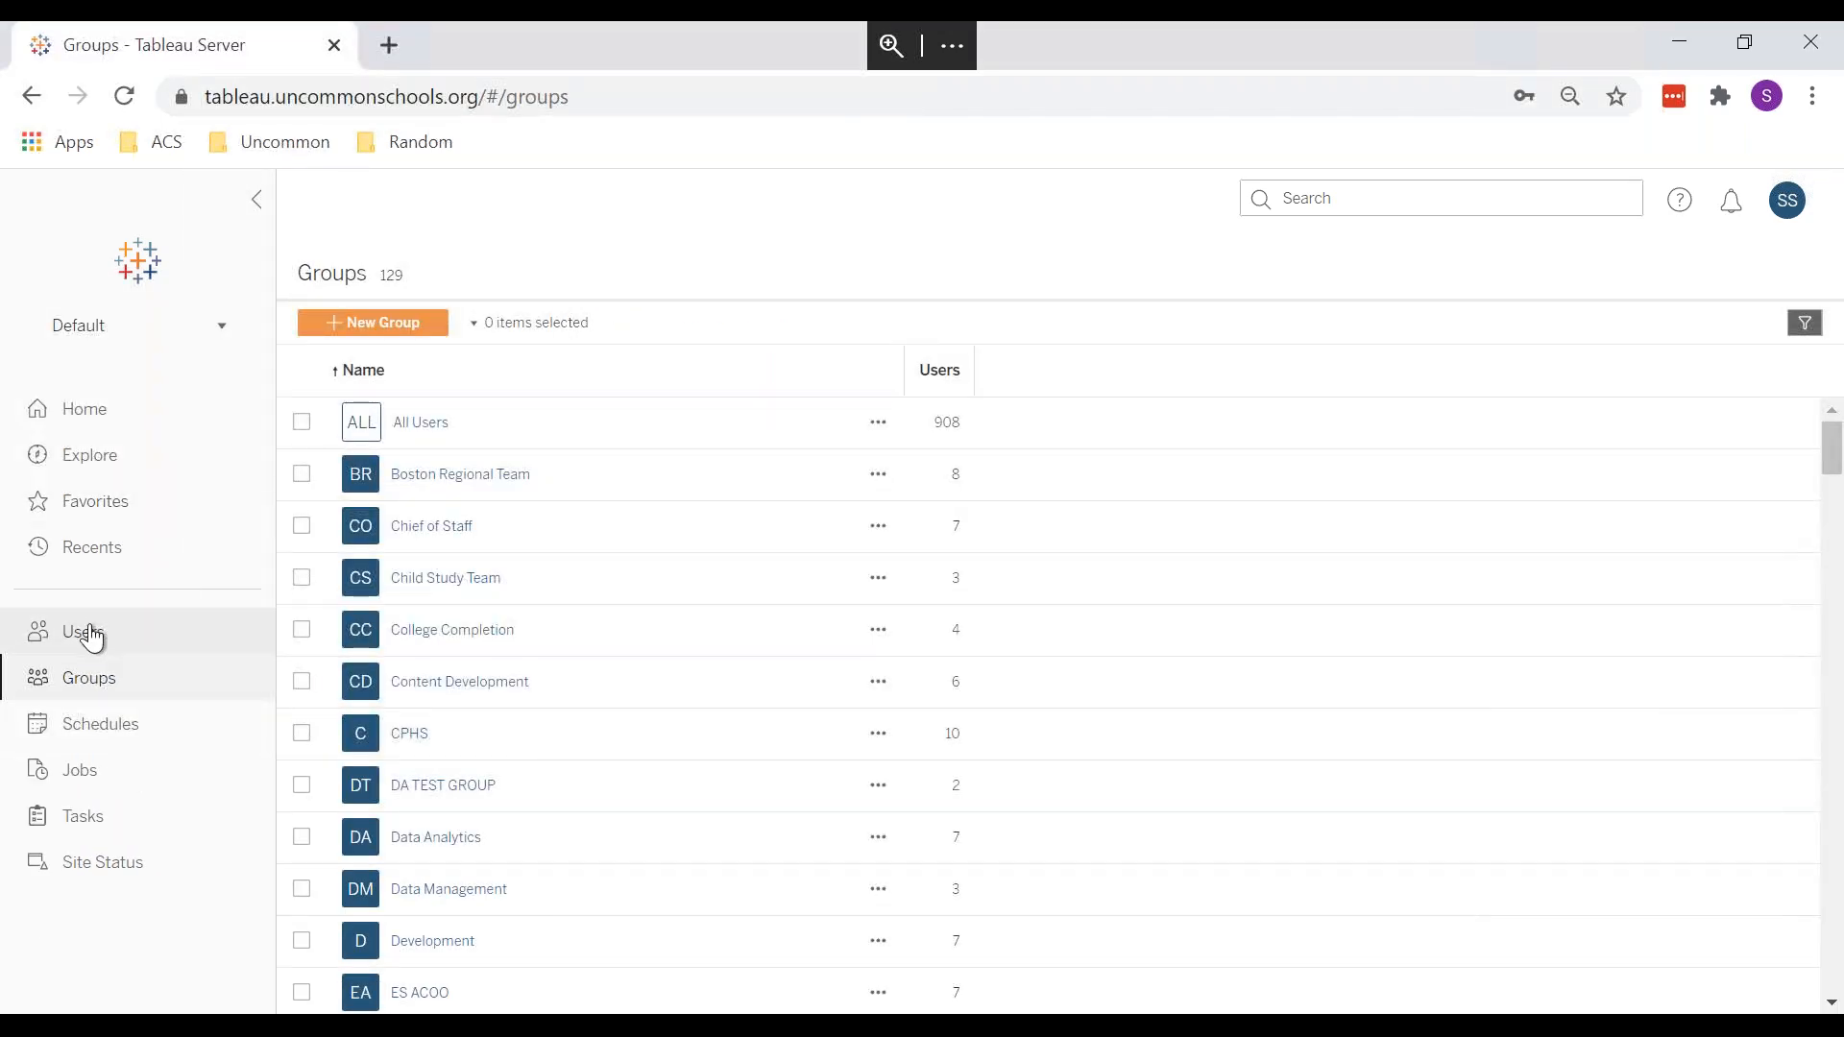
Step: Confirm version 2020.1.4 via About Tableau Server on the Users page, then switch windows back
left_click(81, 634)
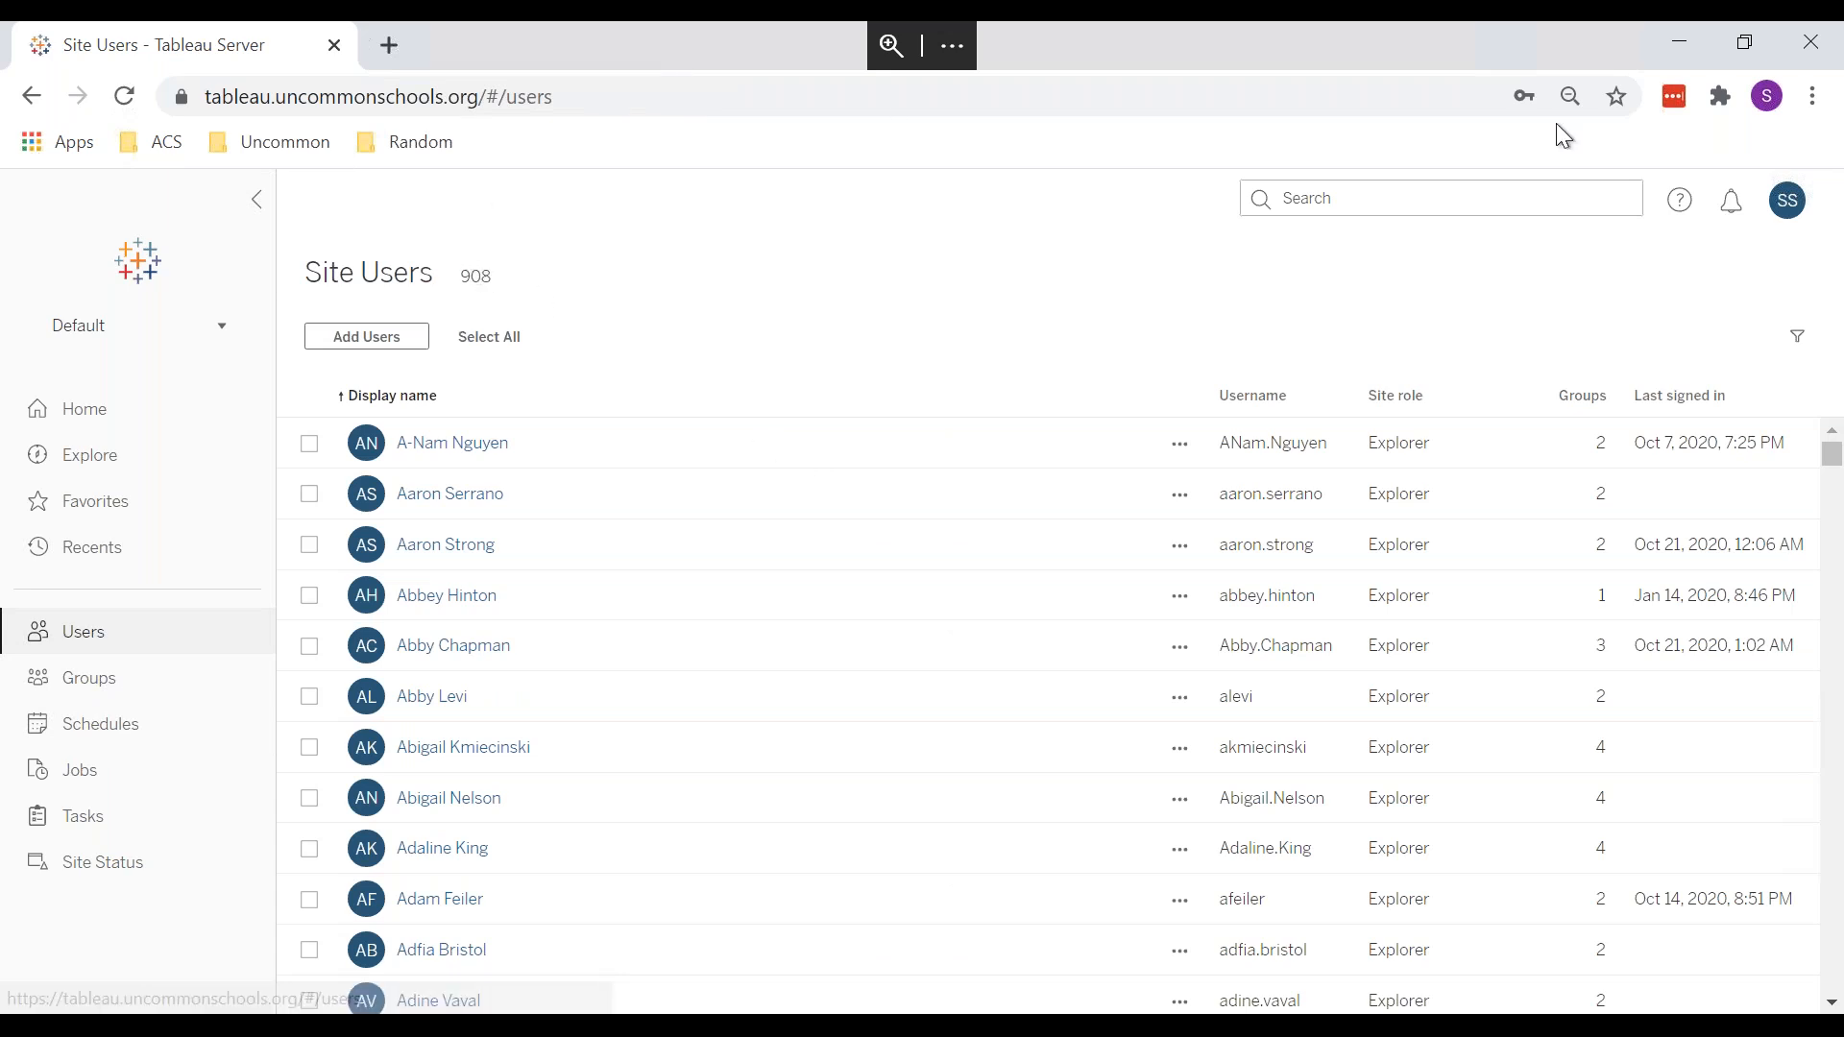
left_click(1680, 214)
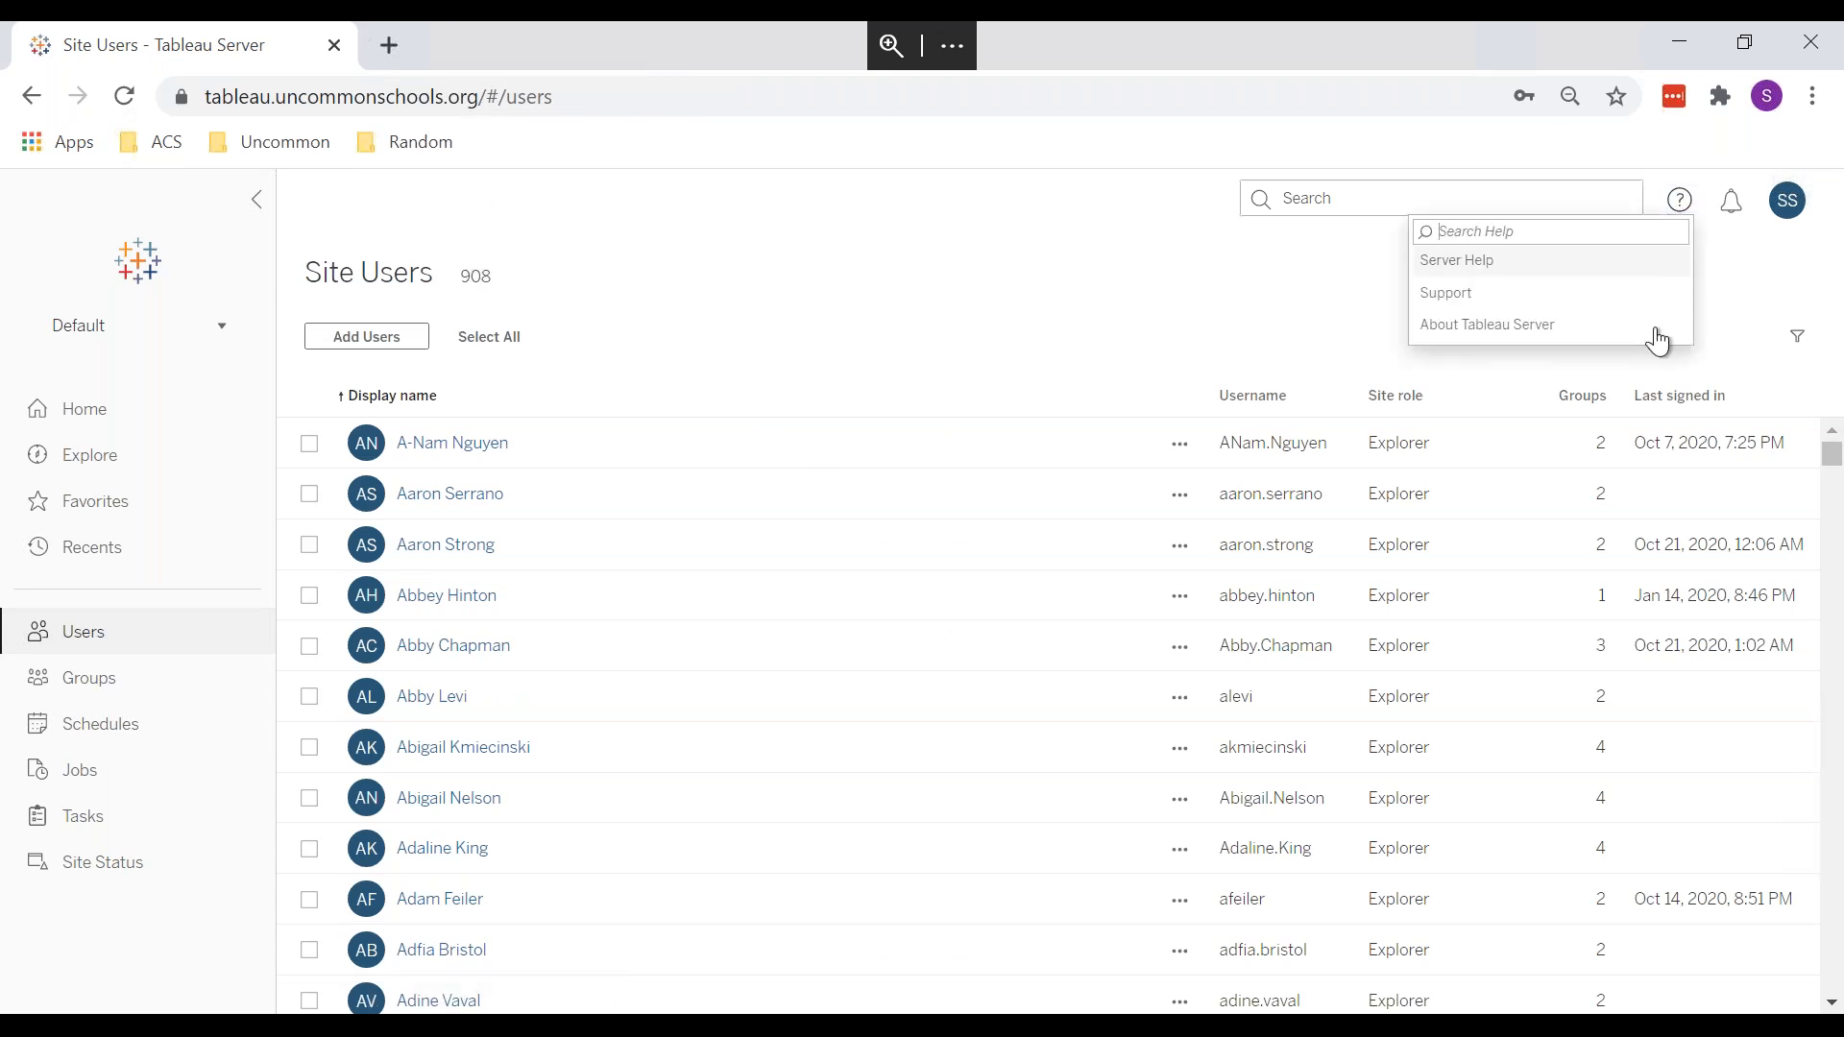
left_click(1550, 337)
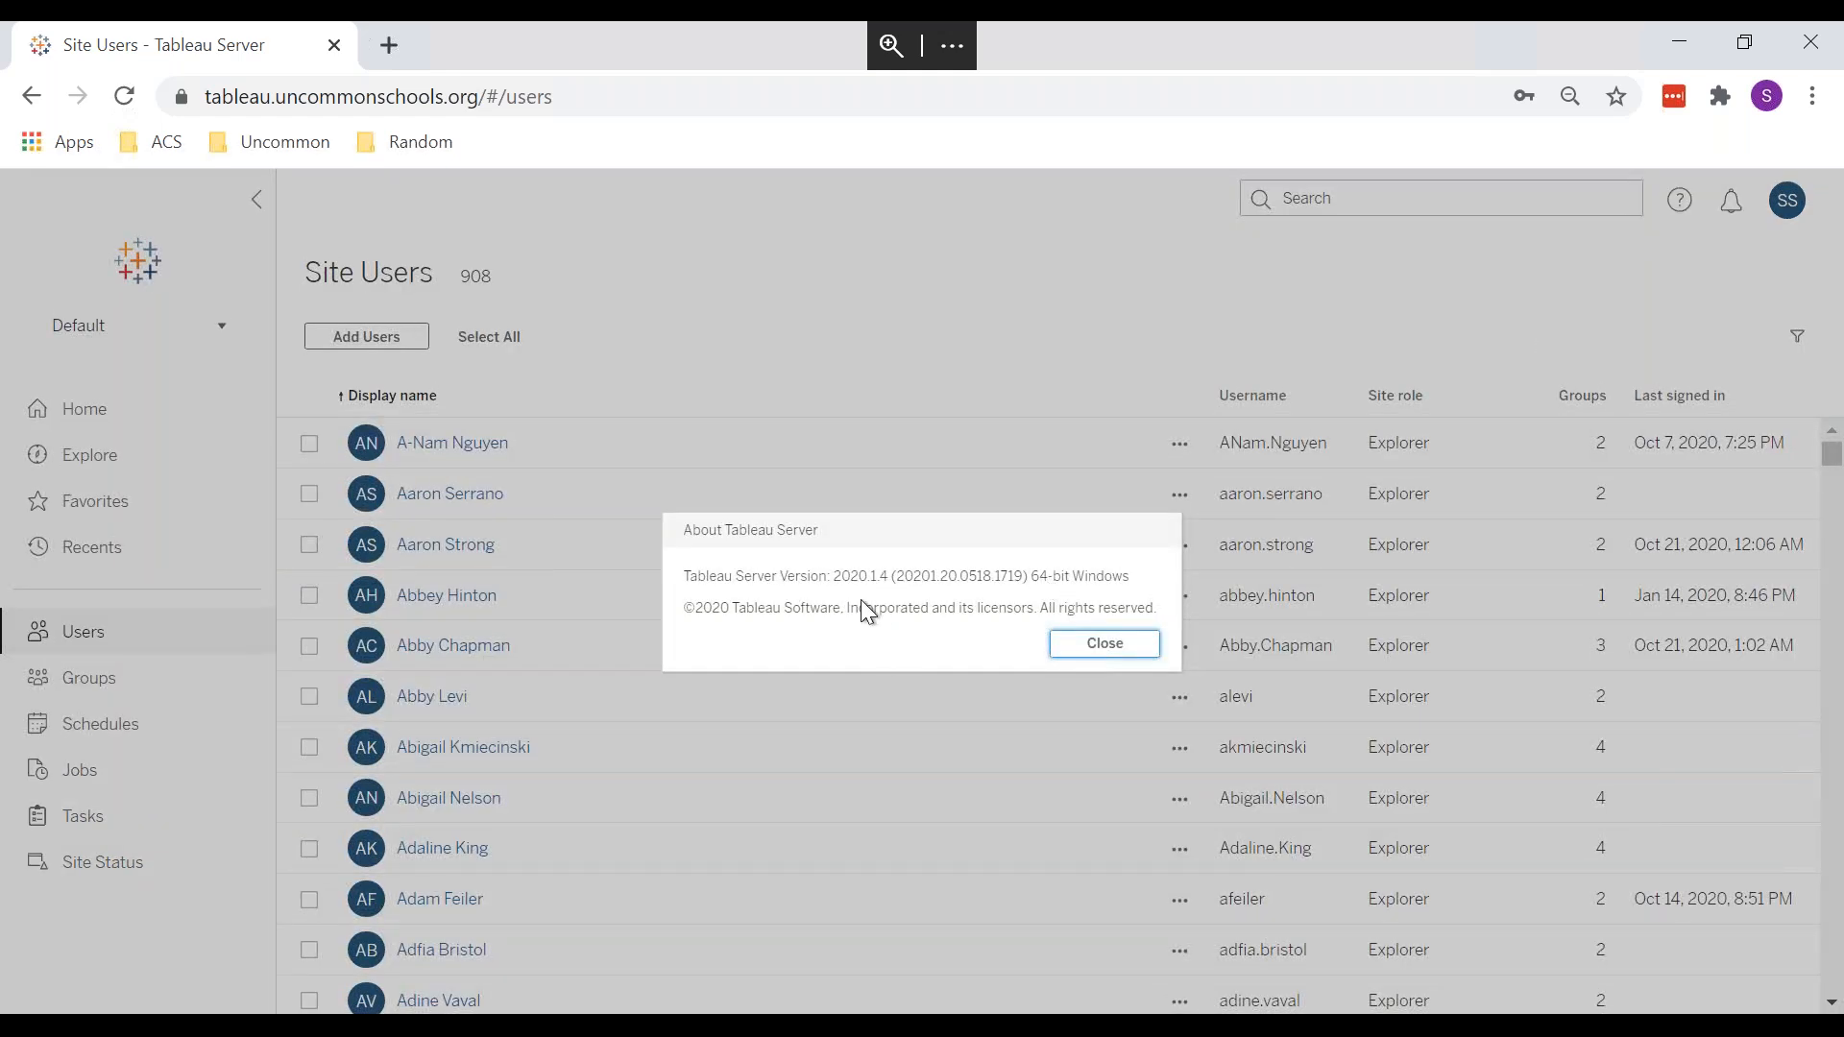
left_click(1070, 643)
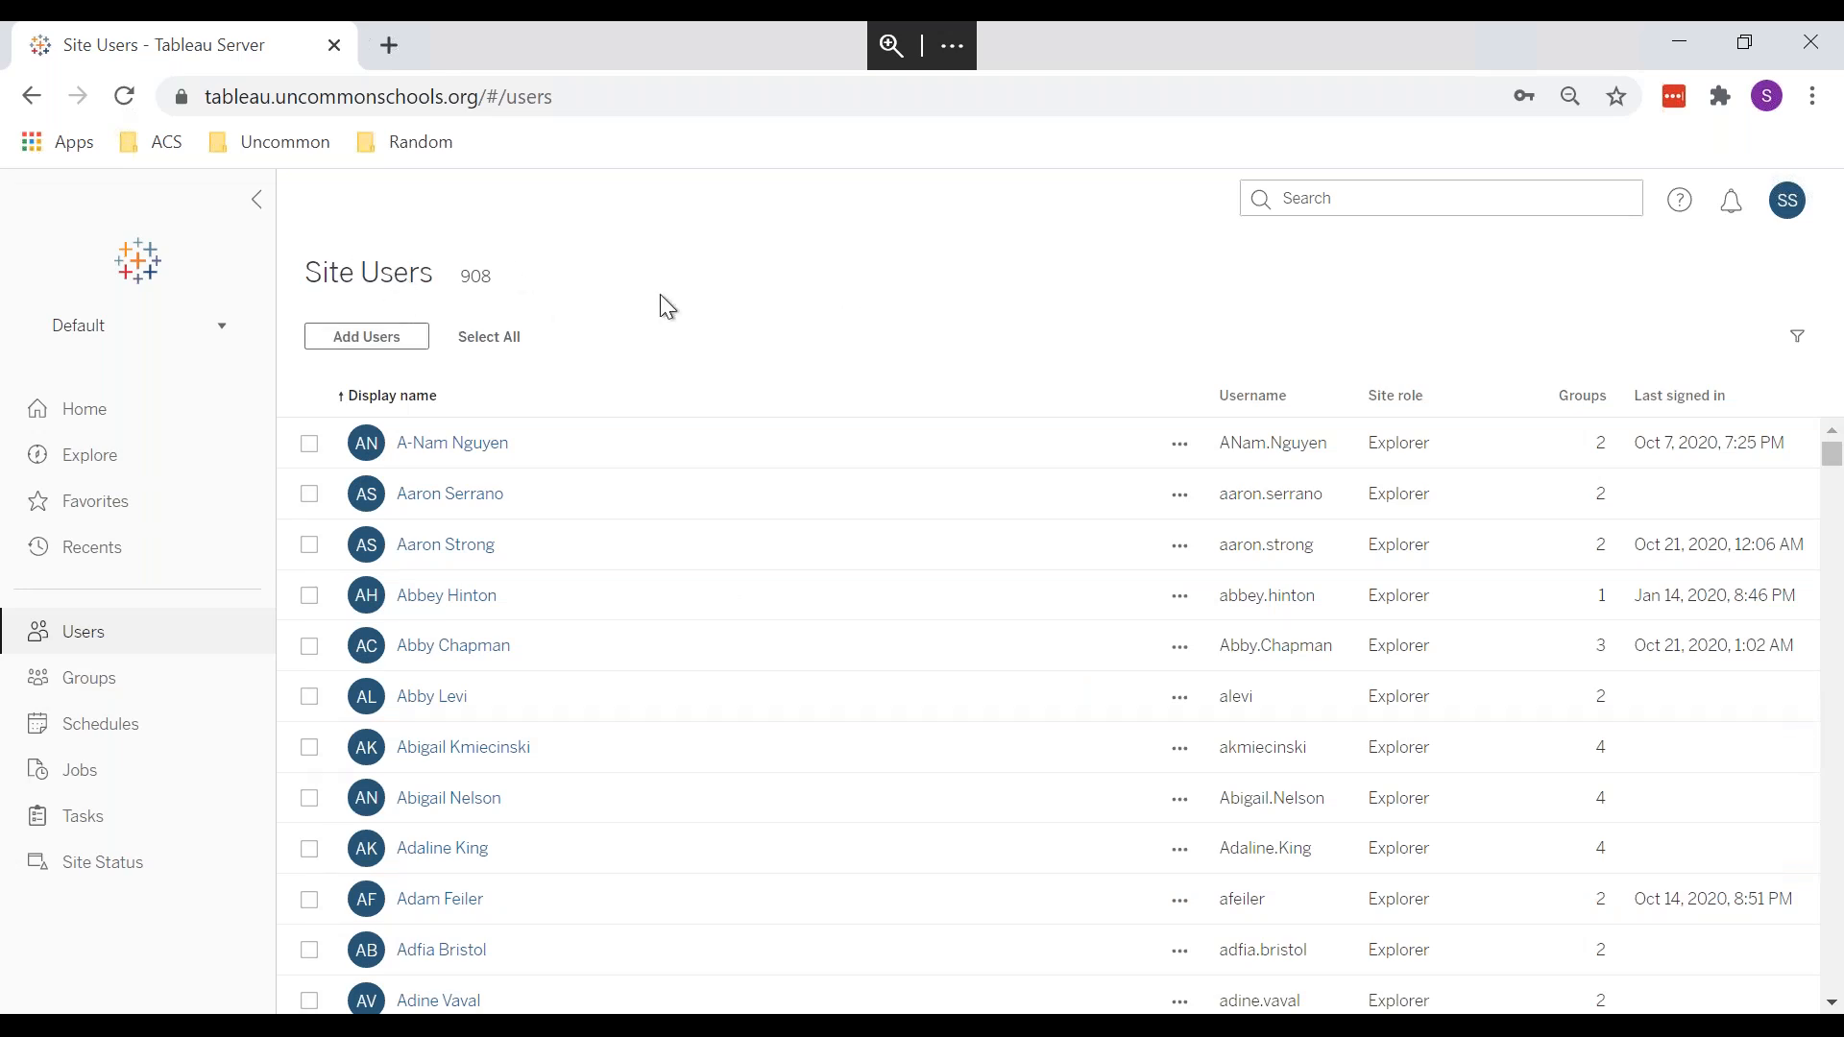
key("alt+Tab")
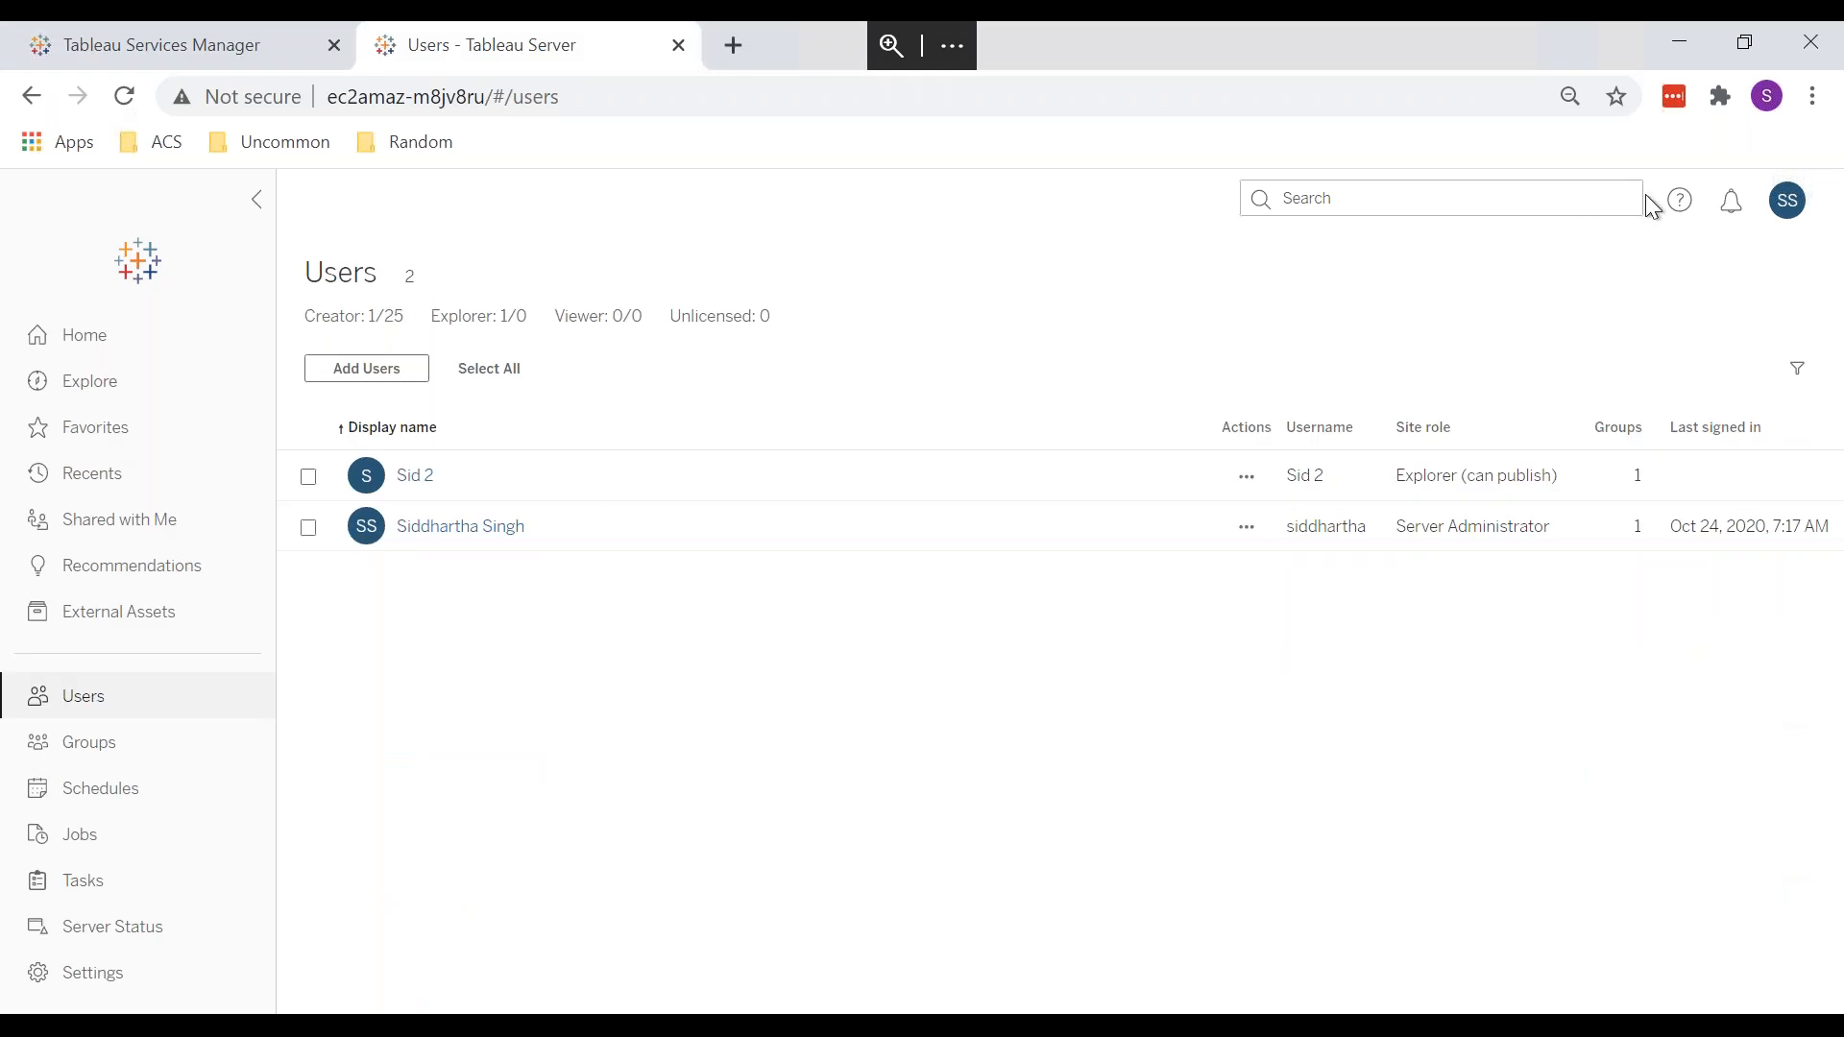
Step: Check the server version under Help, then list the top-level projects: Default, Tableau Samples, Training
left_click(1678, 203)
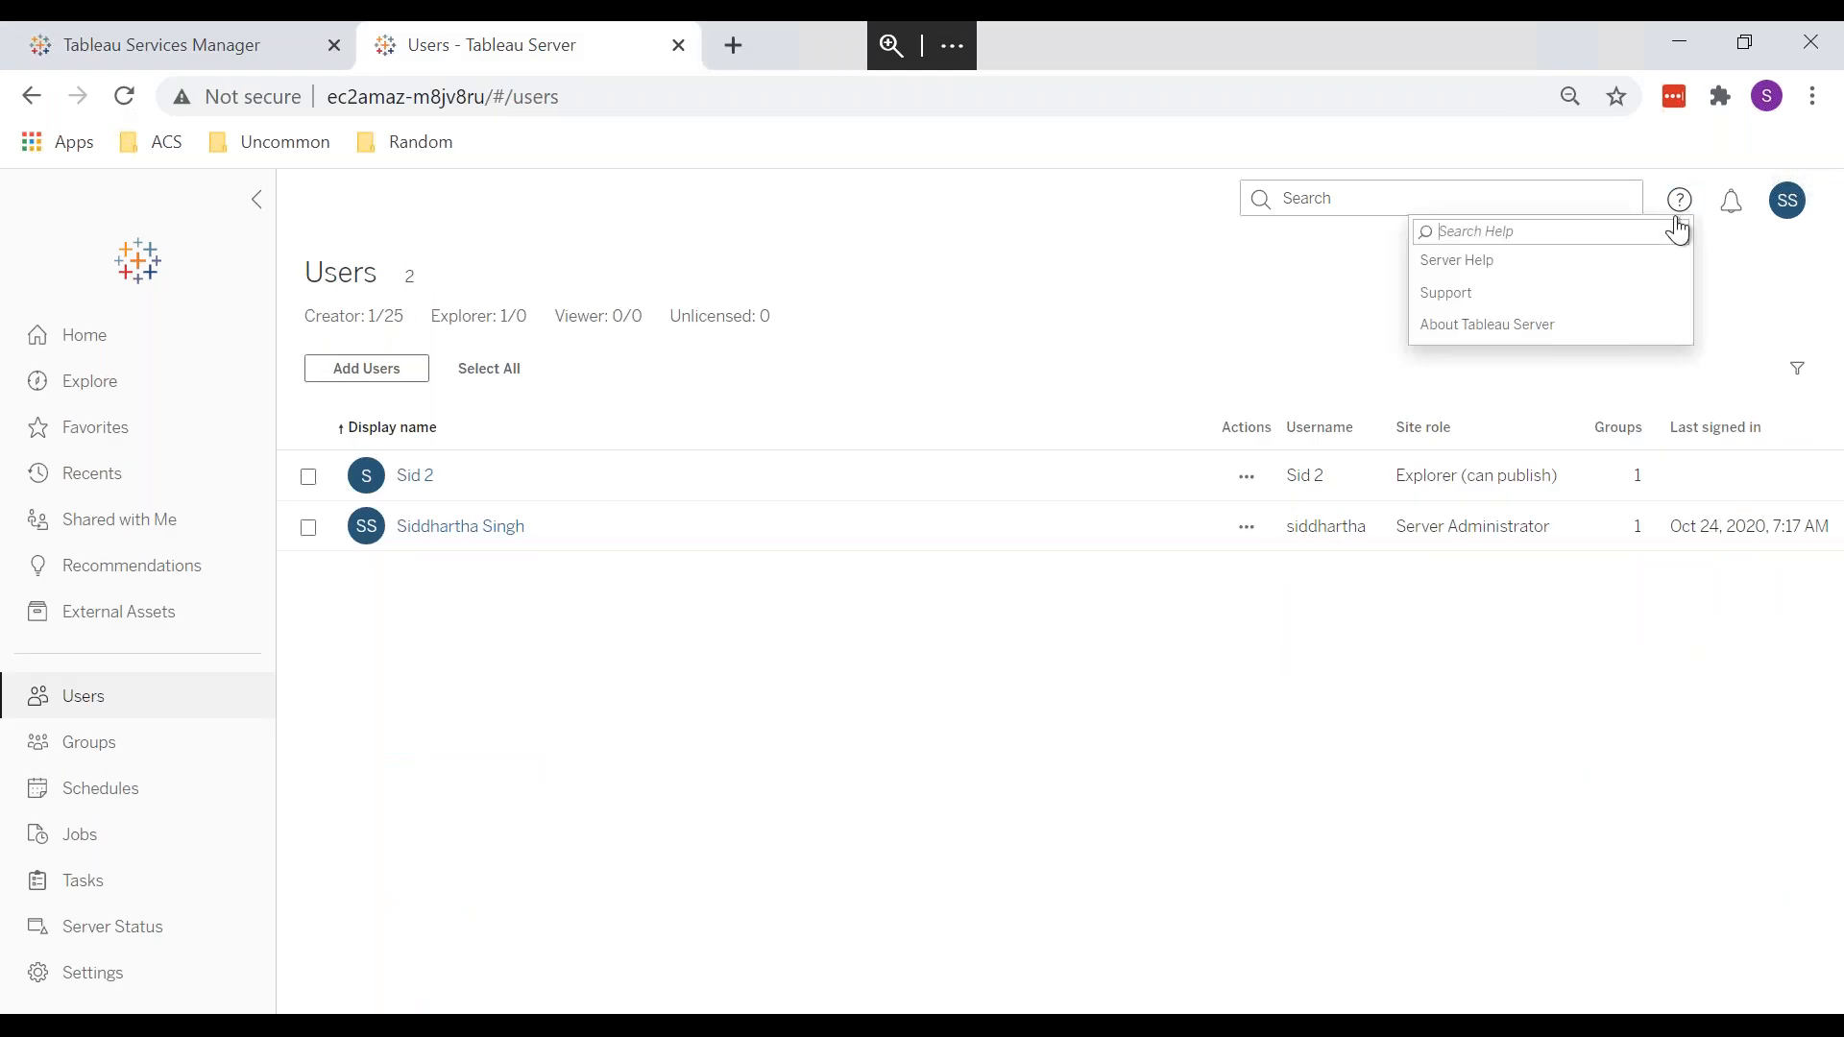
left_click(1613, 327)
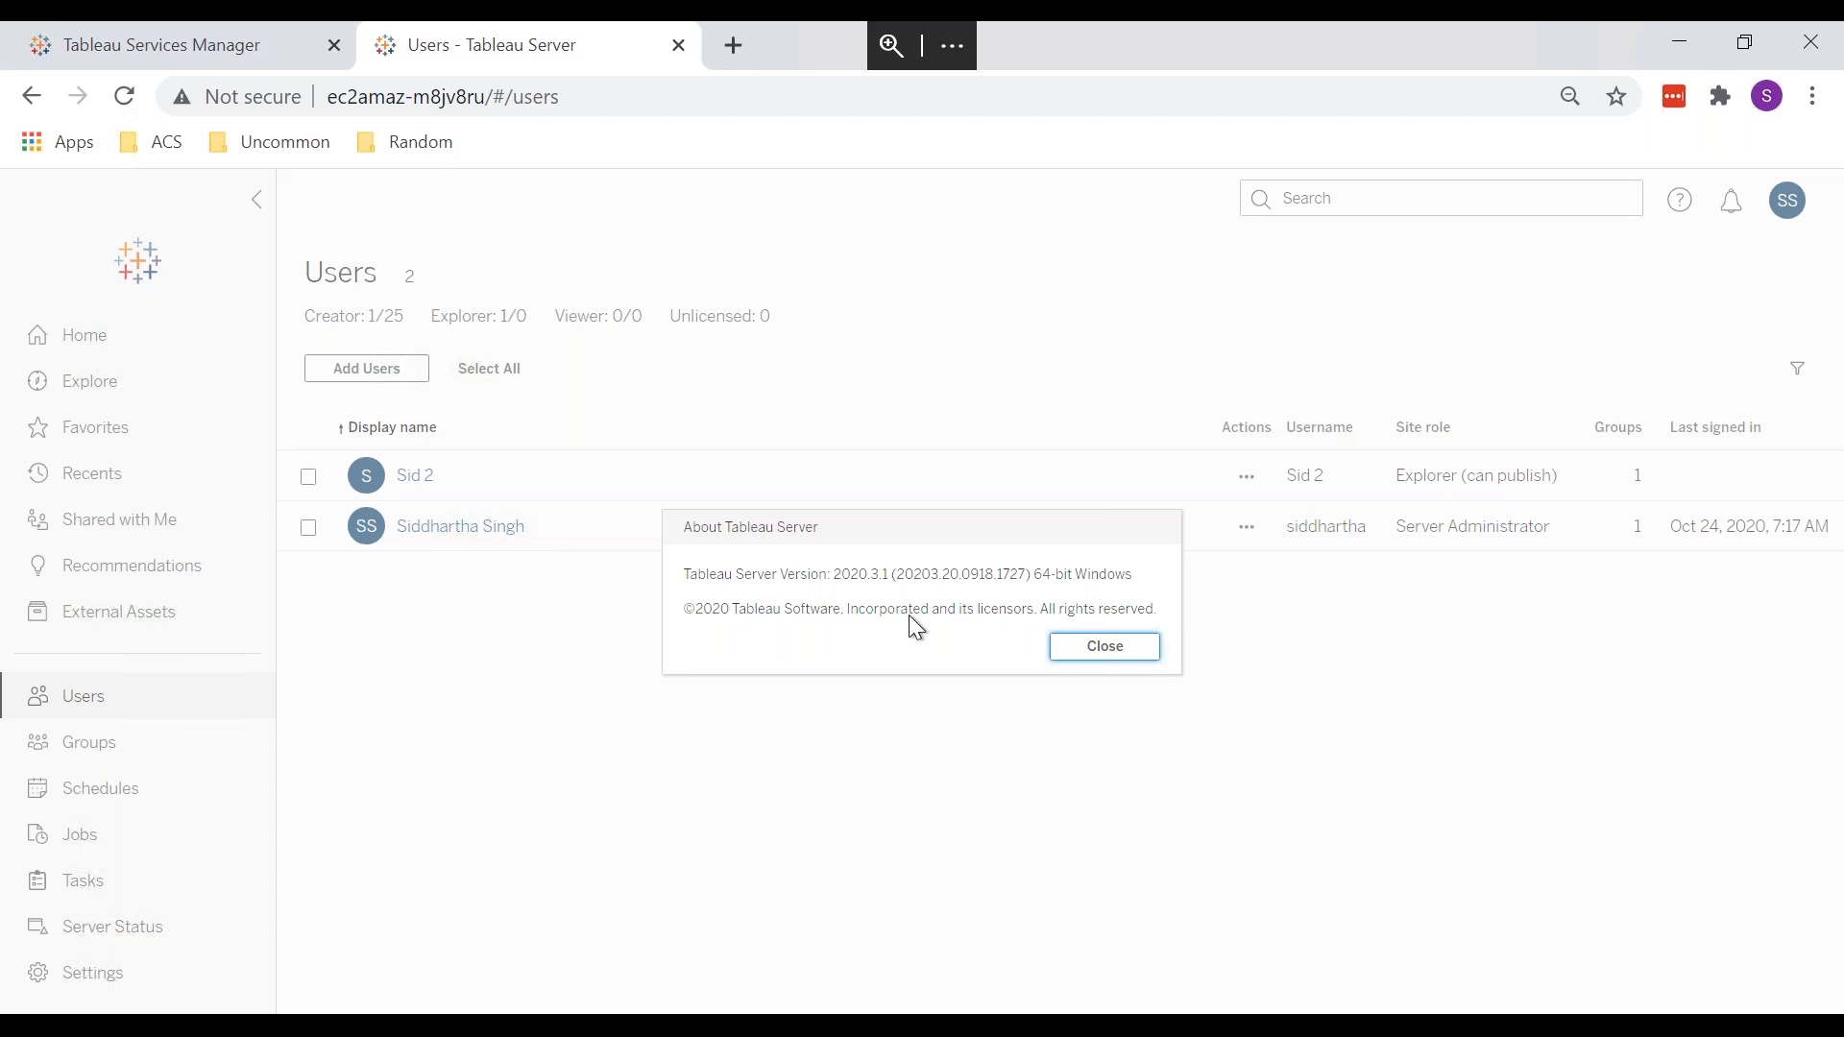
left_click(473, 709)
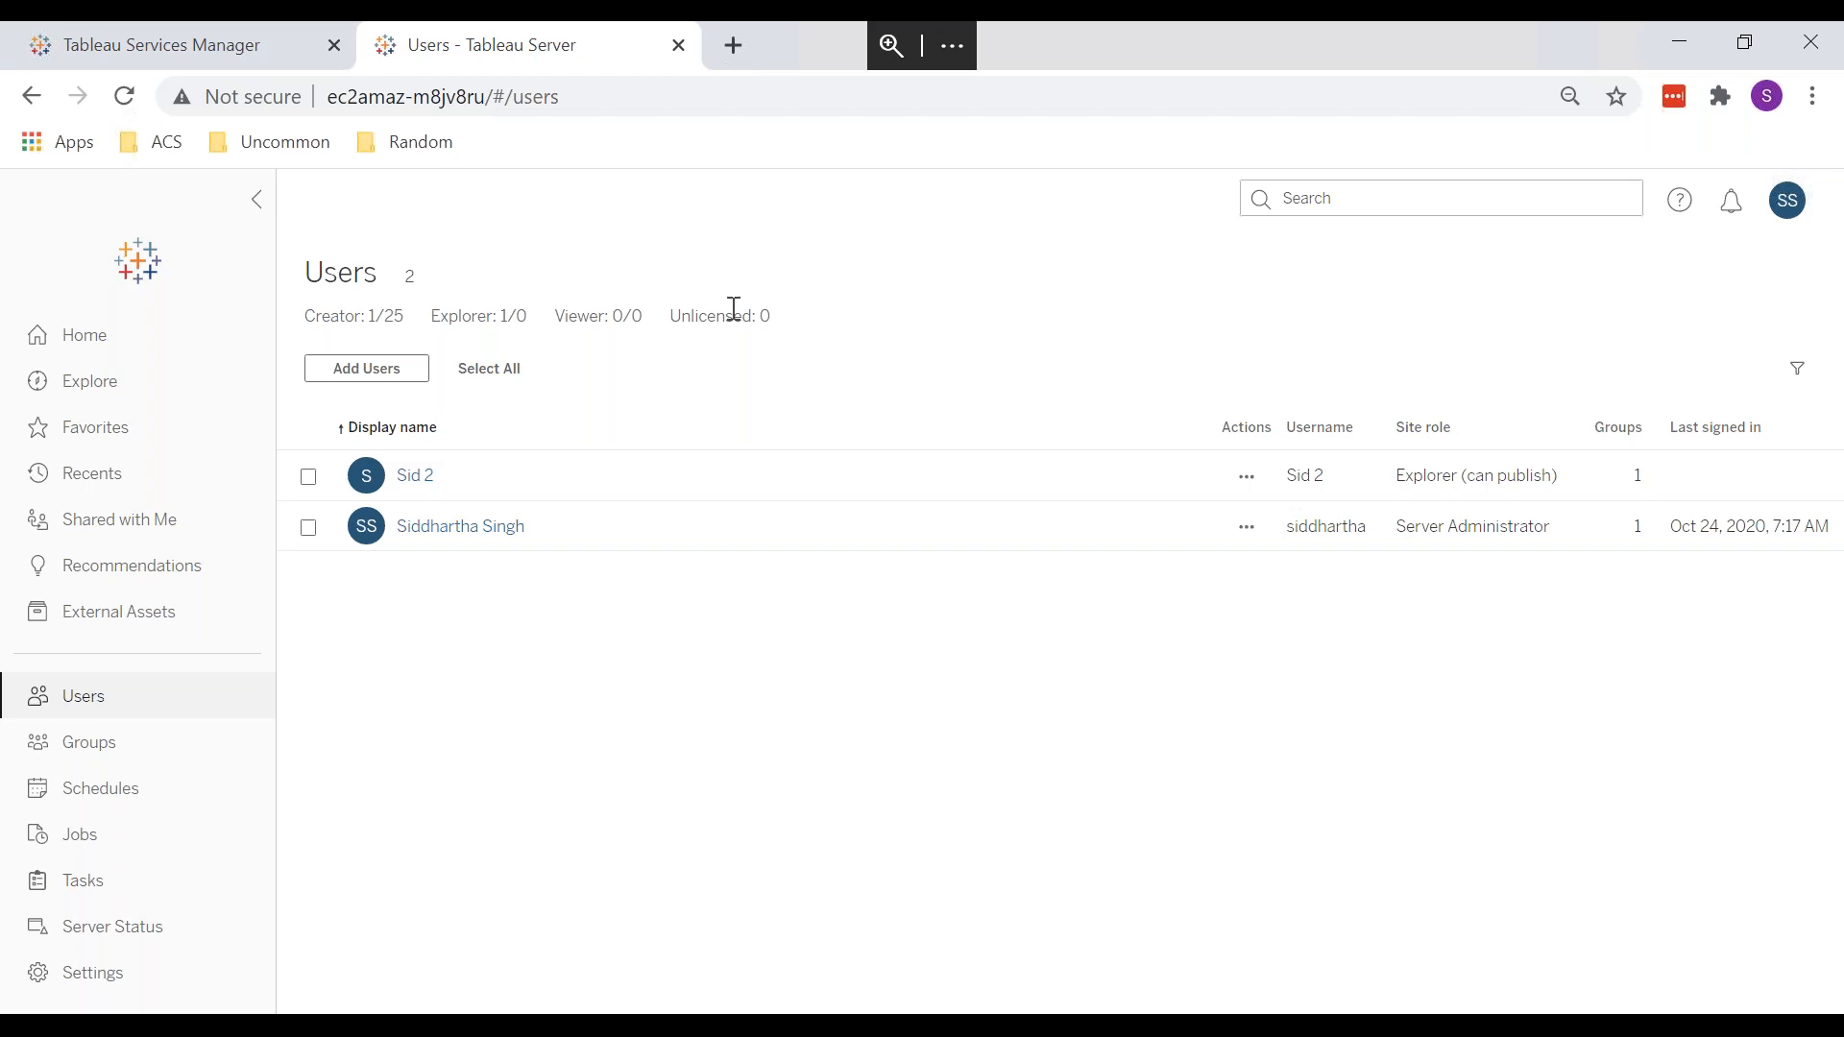
left_click(68, 346)
left_click(80, 386)
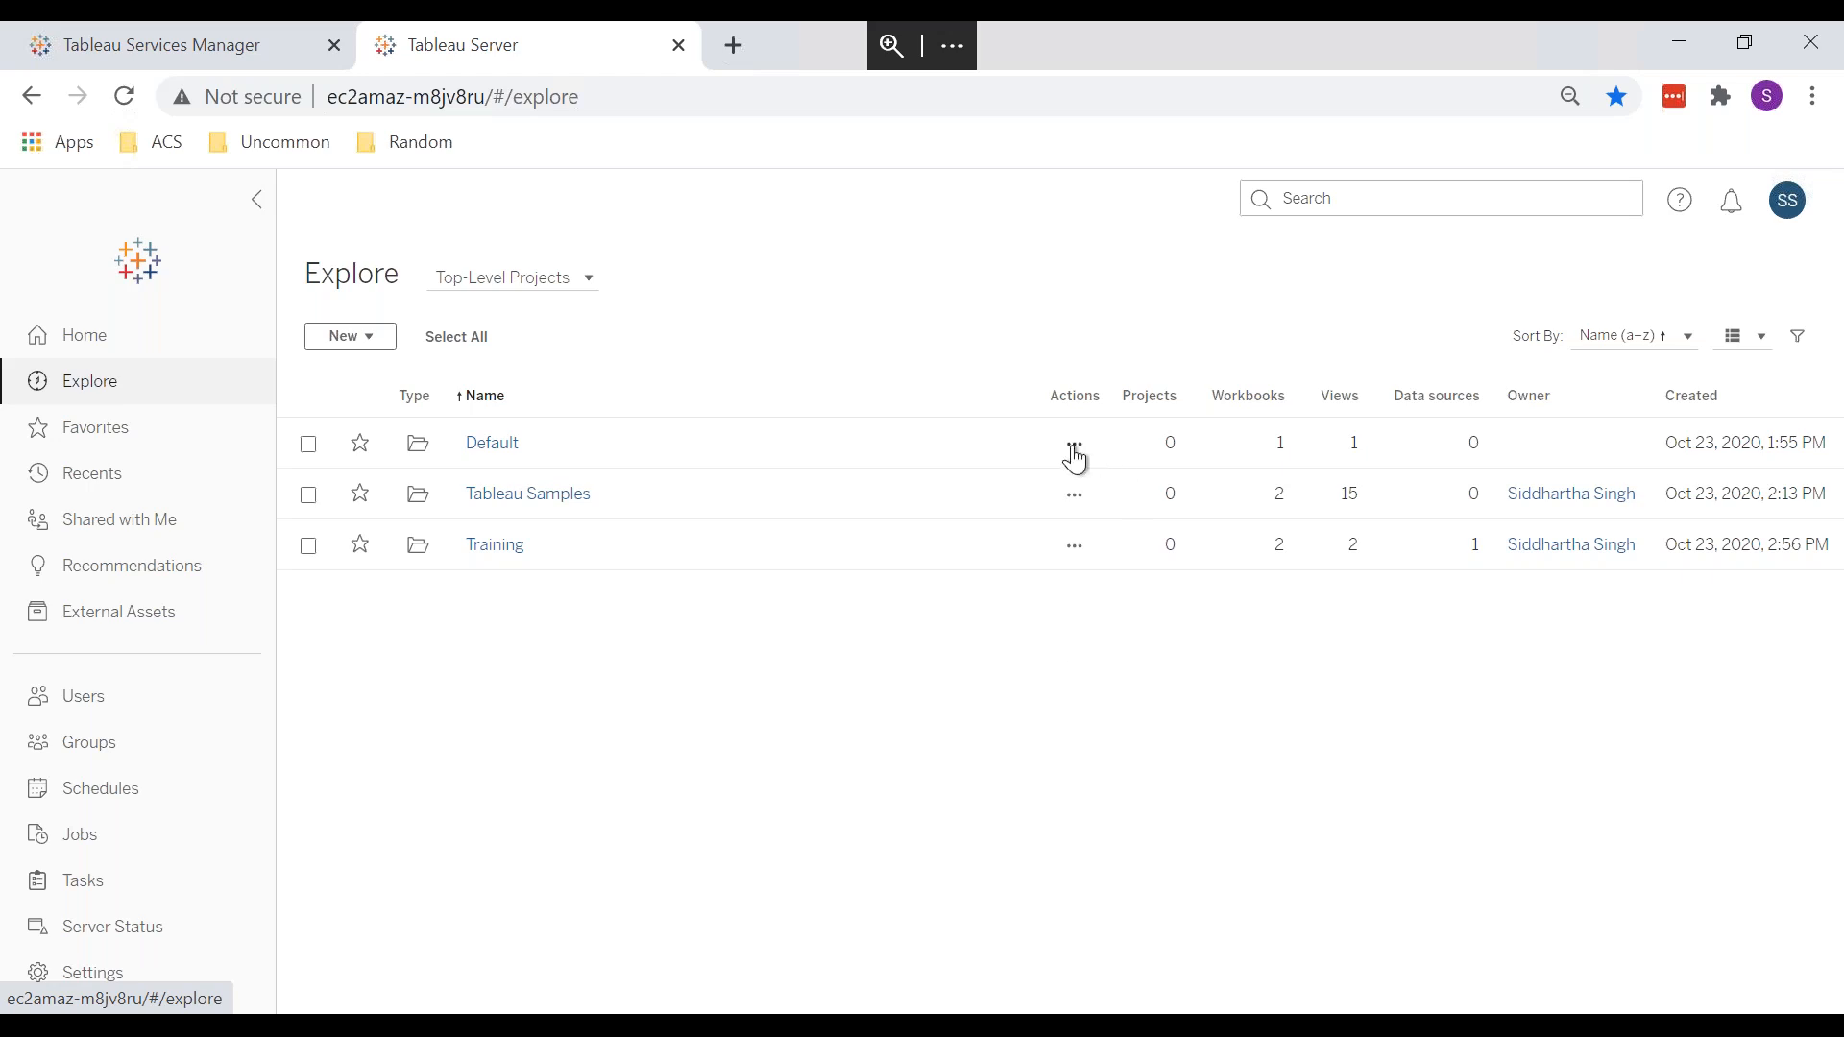
left_click(1075, 443)
left_click(1115, 569)
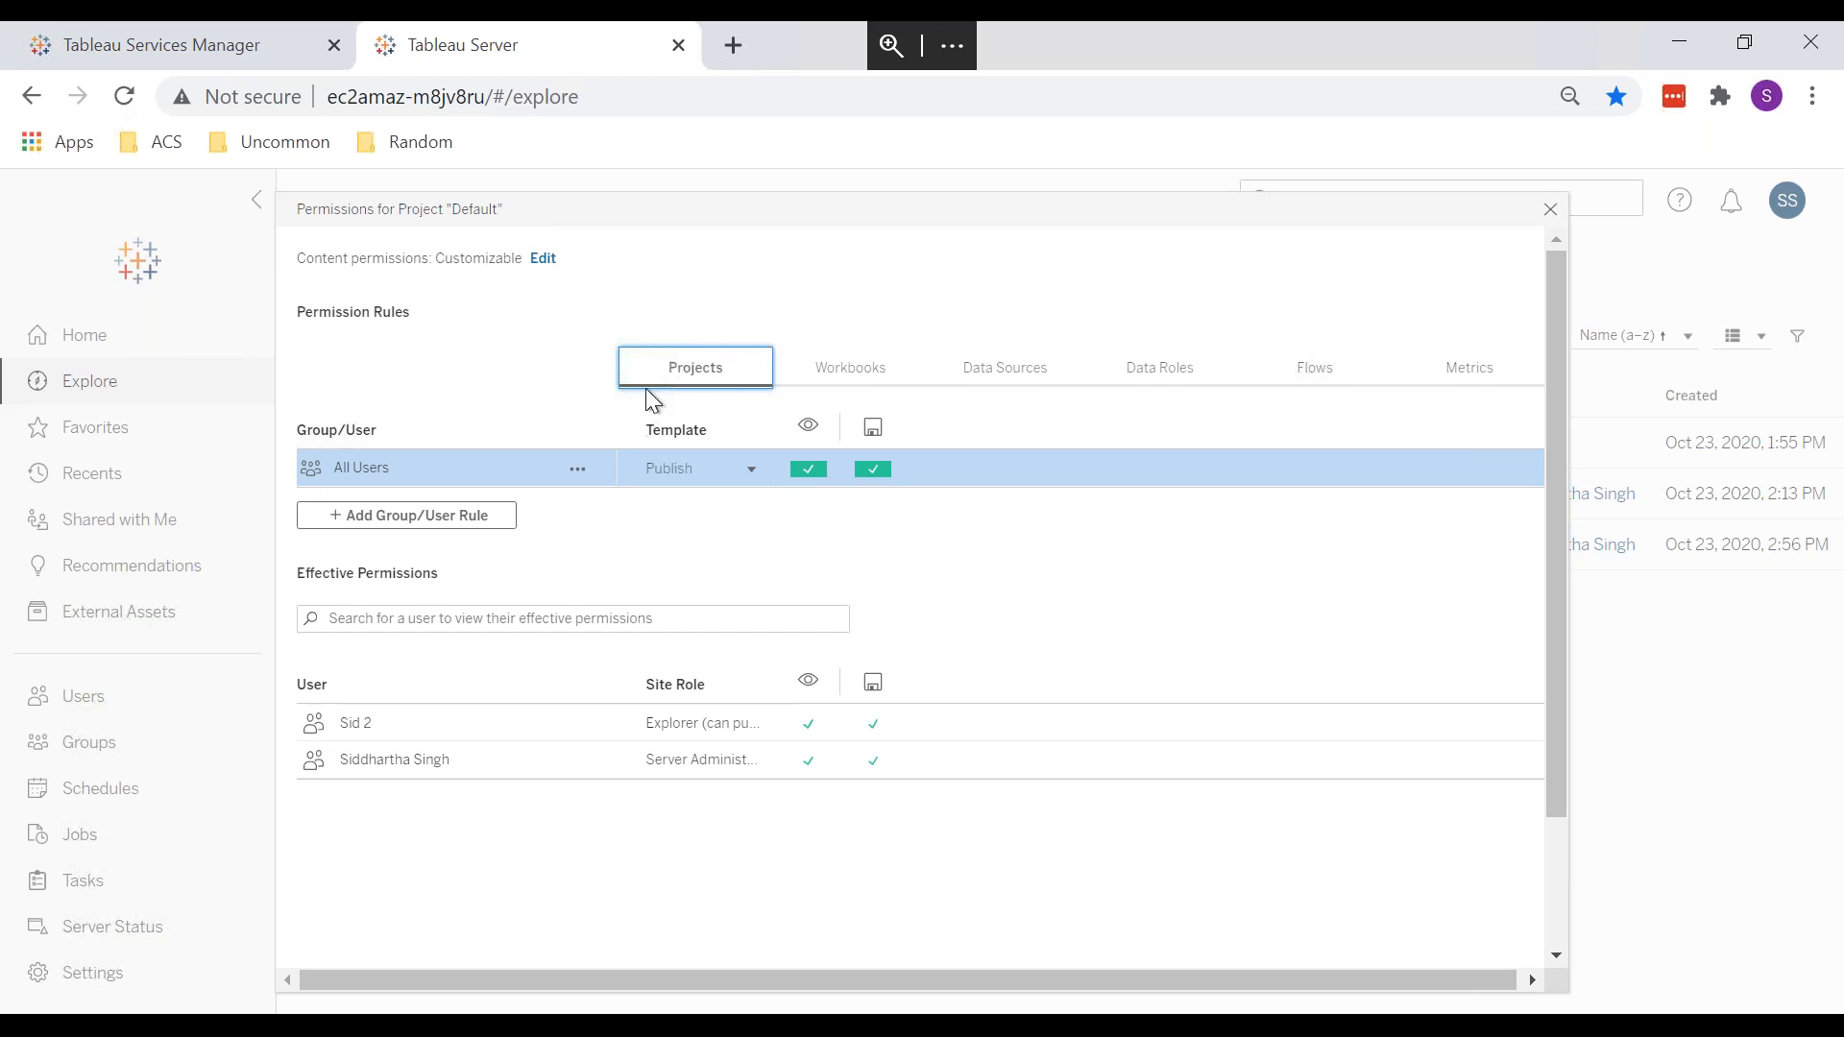
left_click(539, 260)
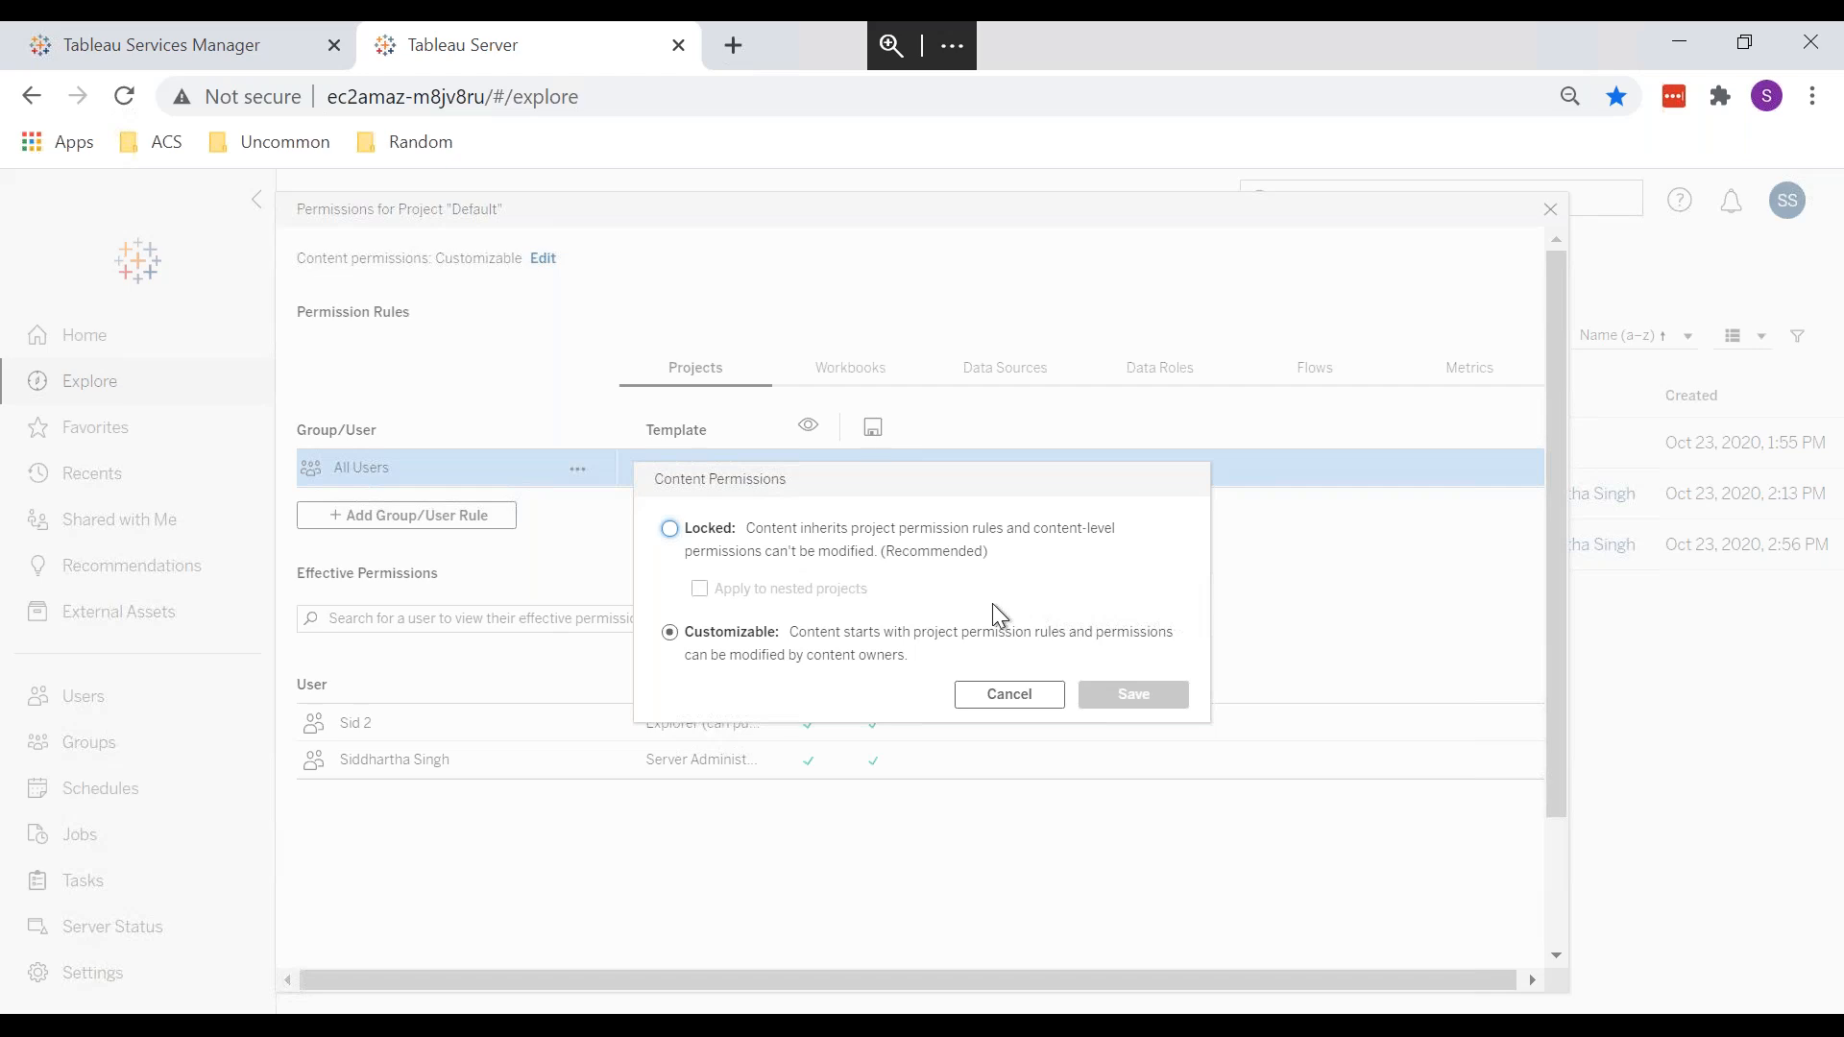
left_click(1016, 695)
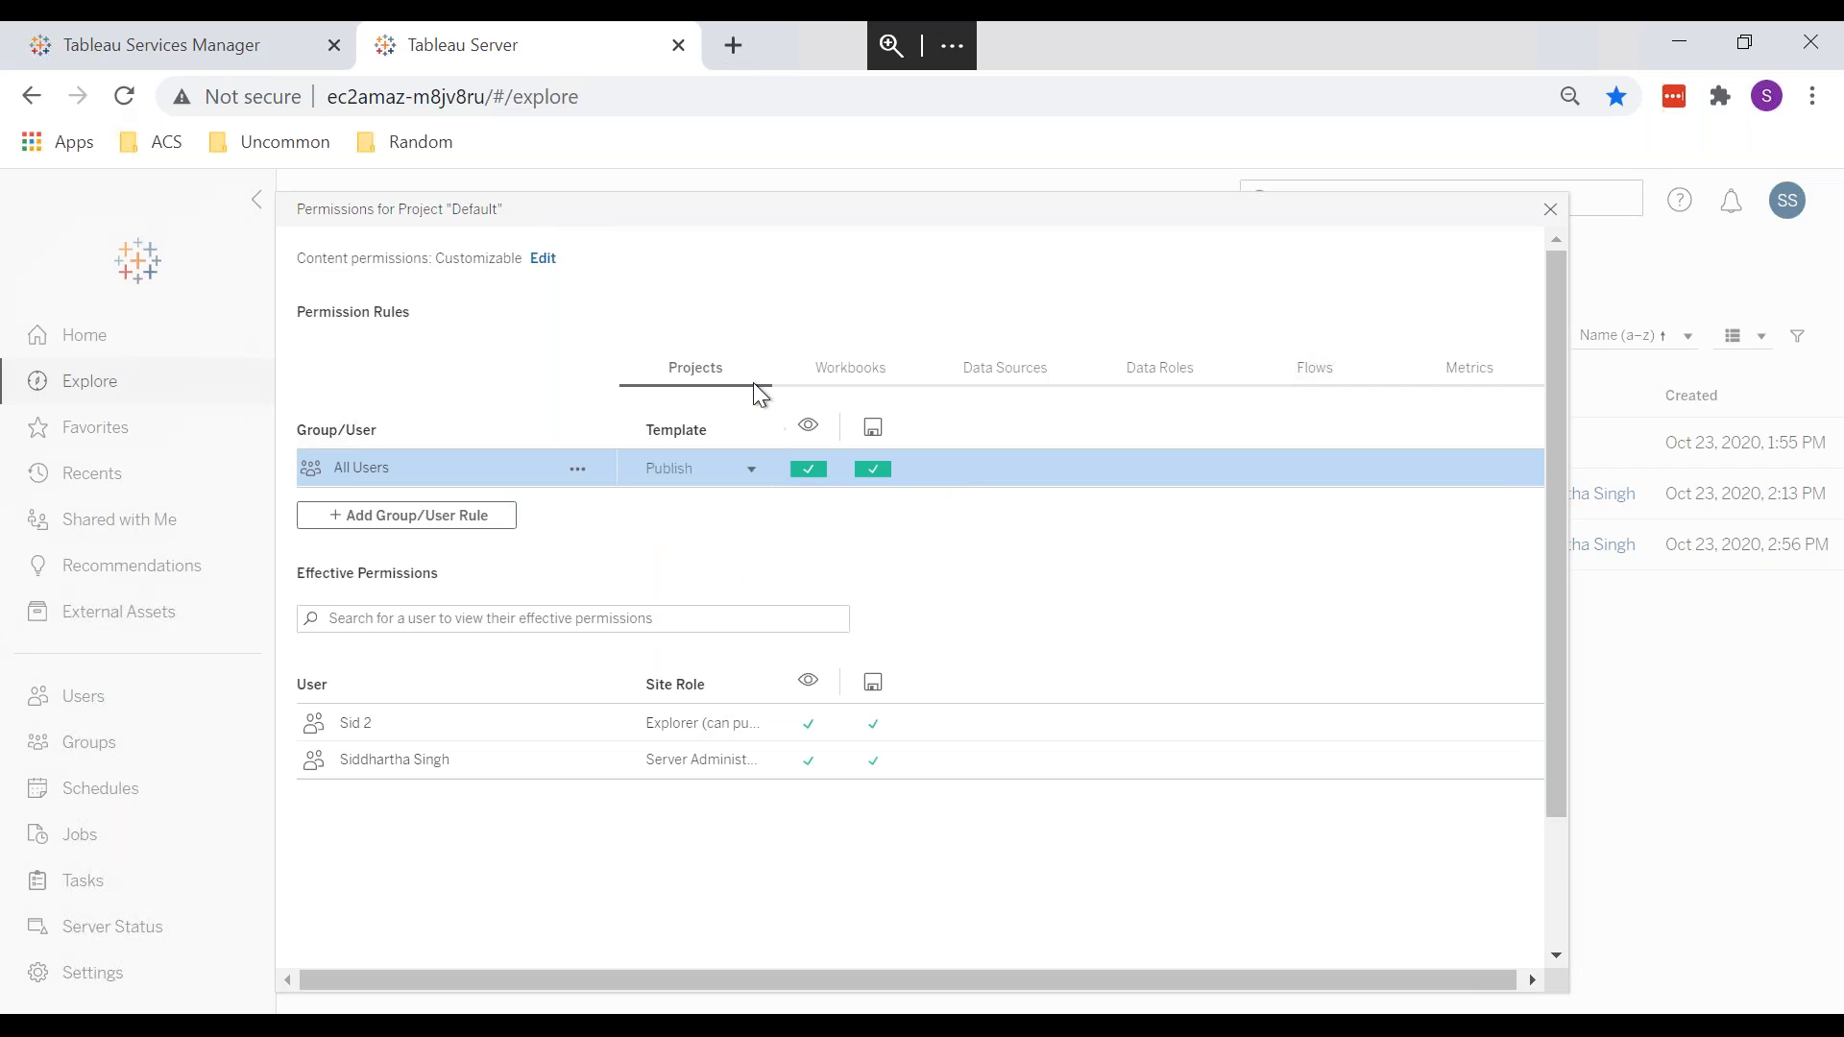
left_click(531, 259)
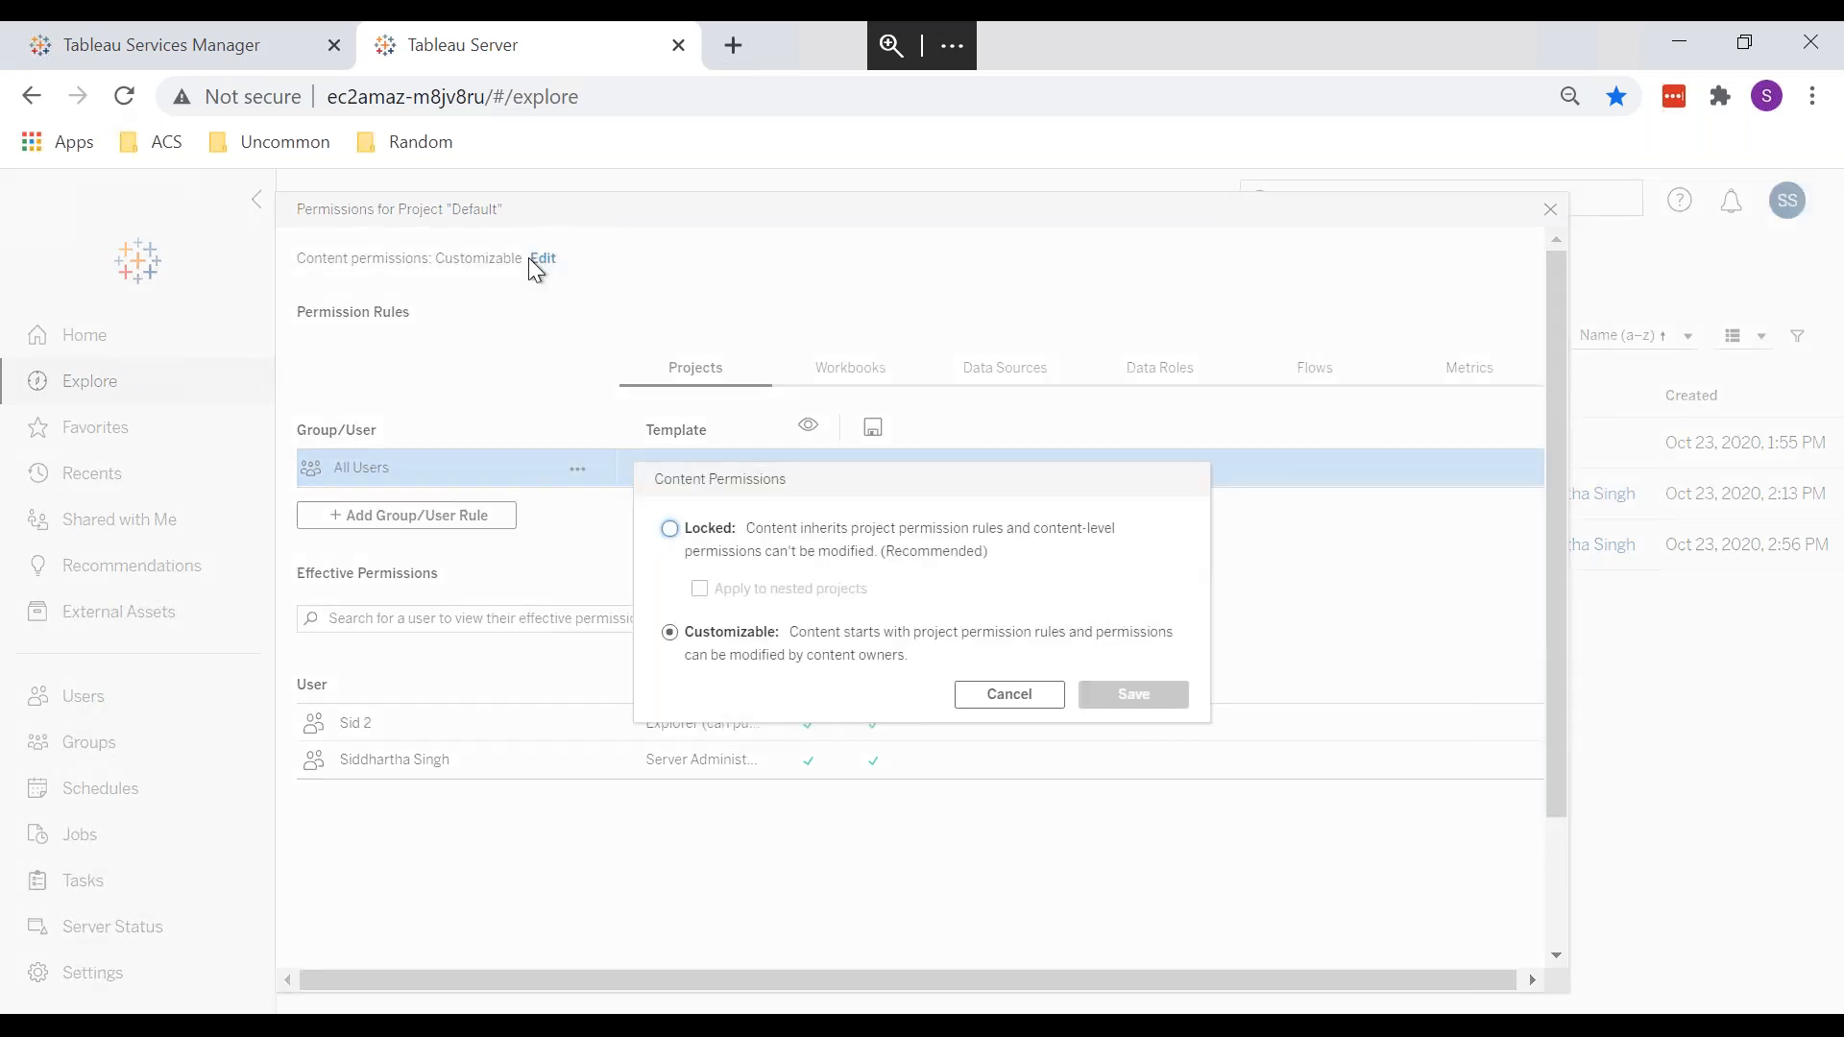
left_click(678, 529)
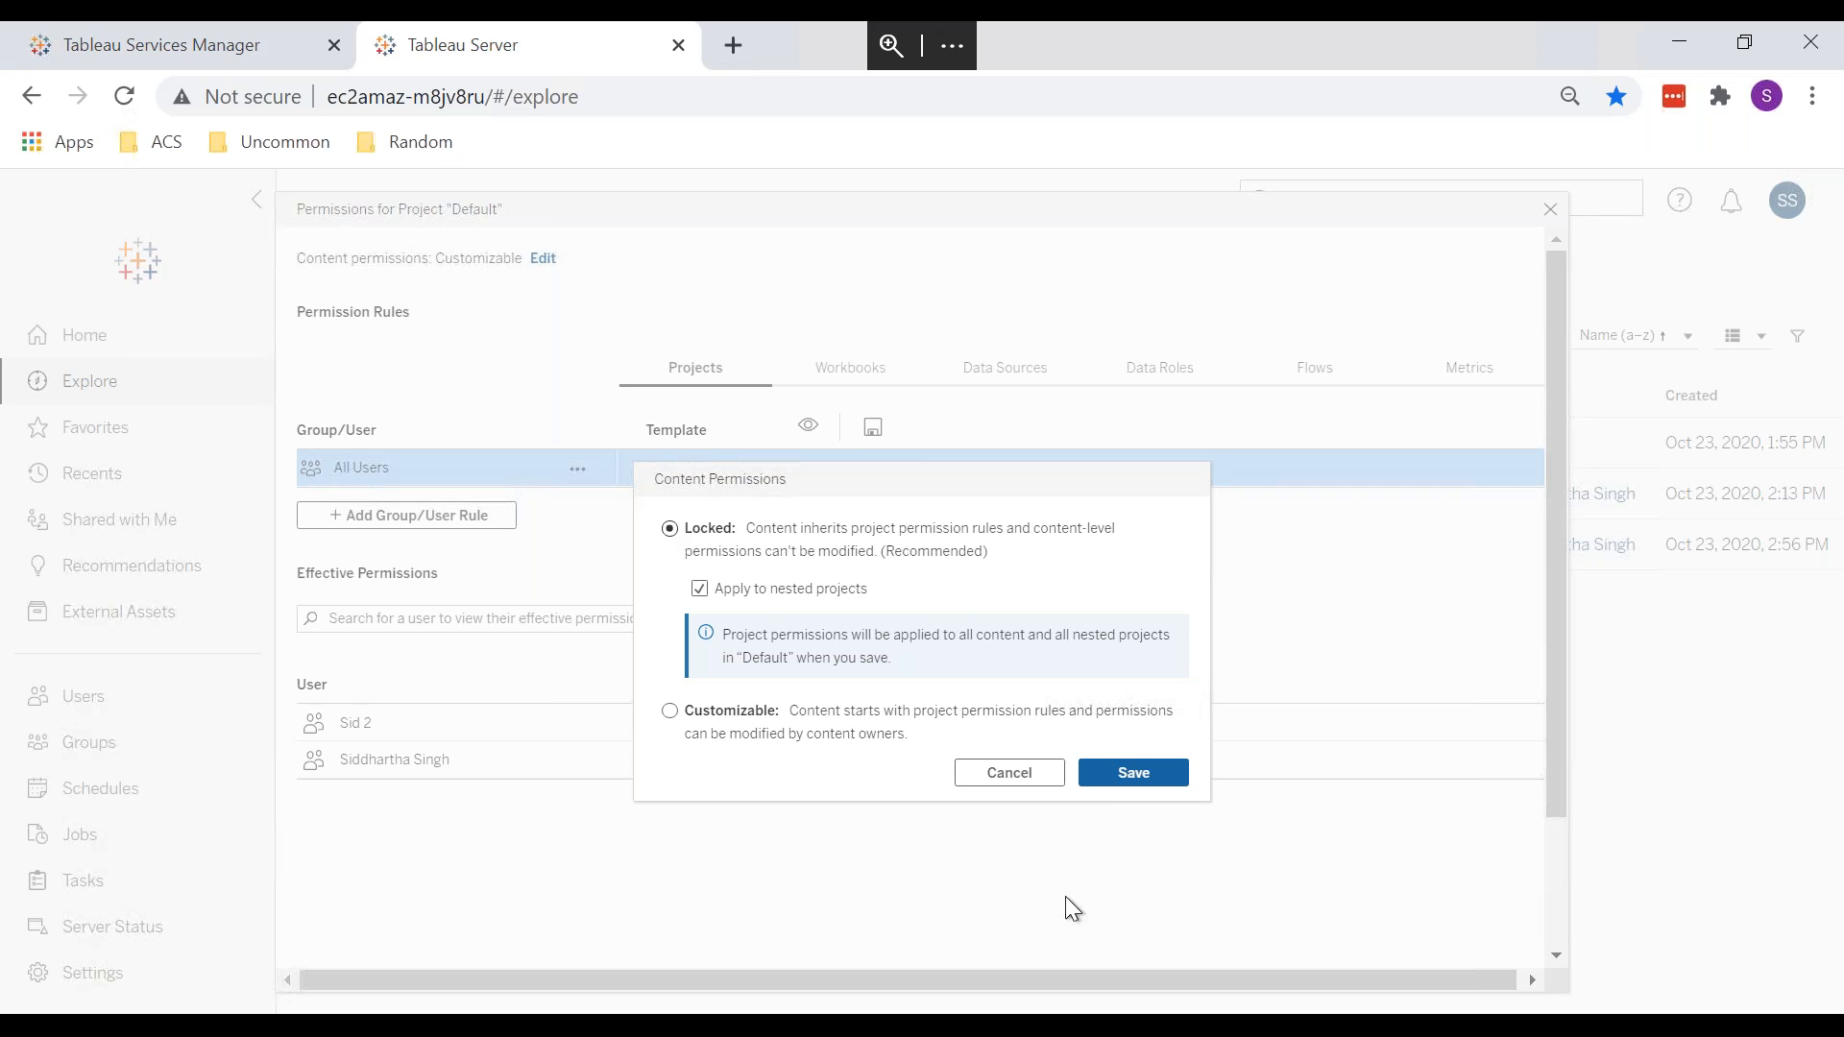
left_click(1016, 768)
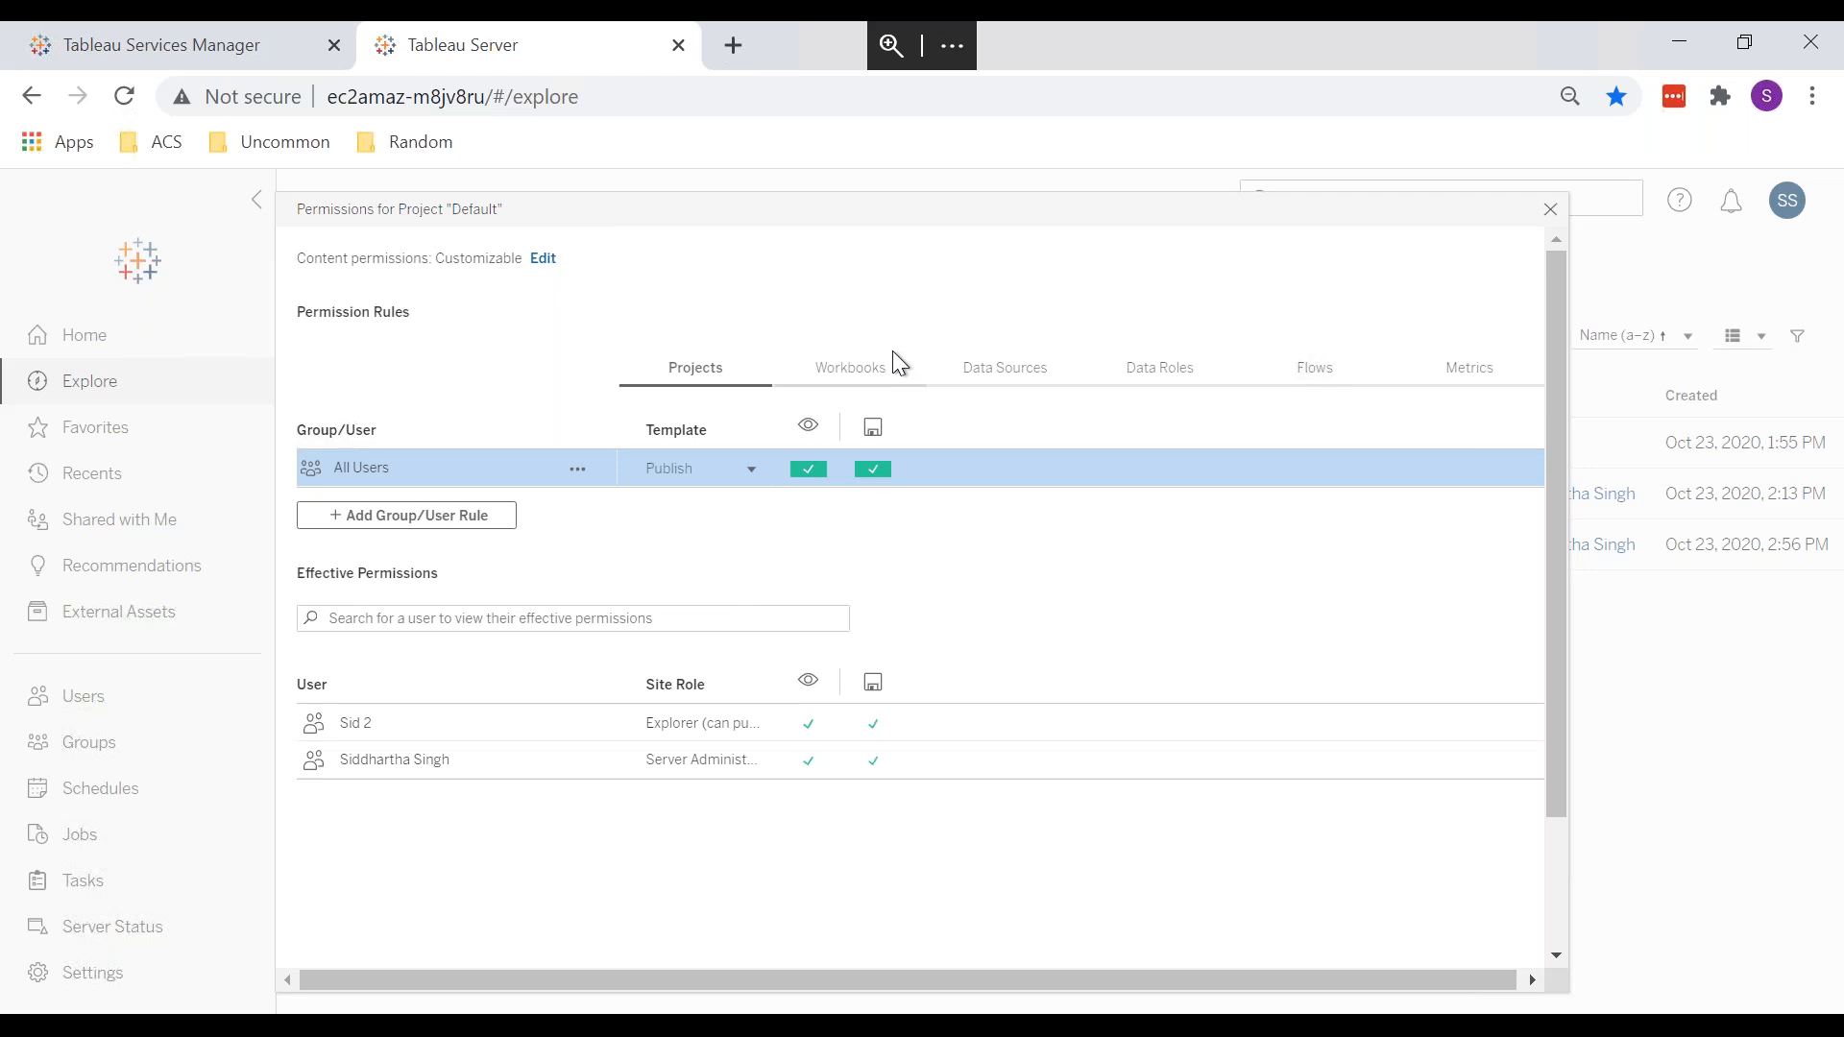
left_click(858, 384)
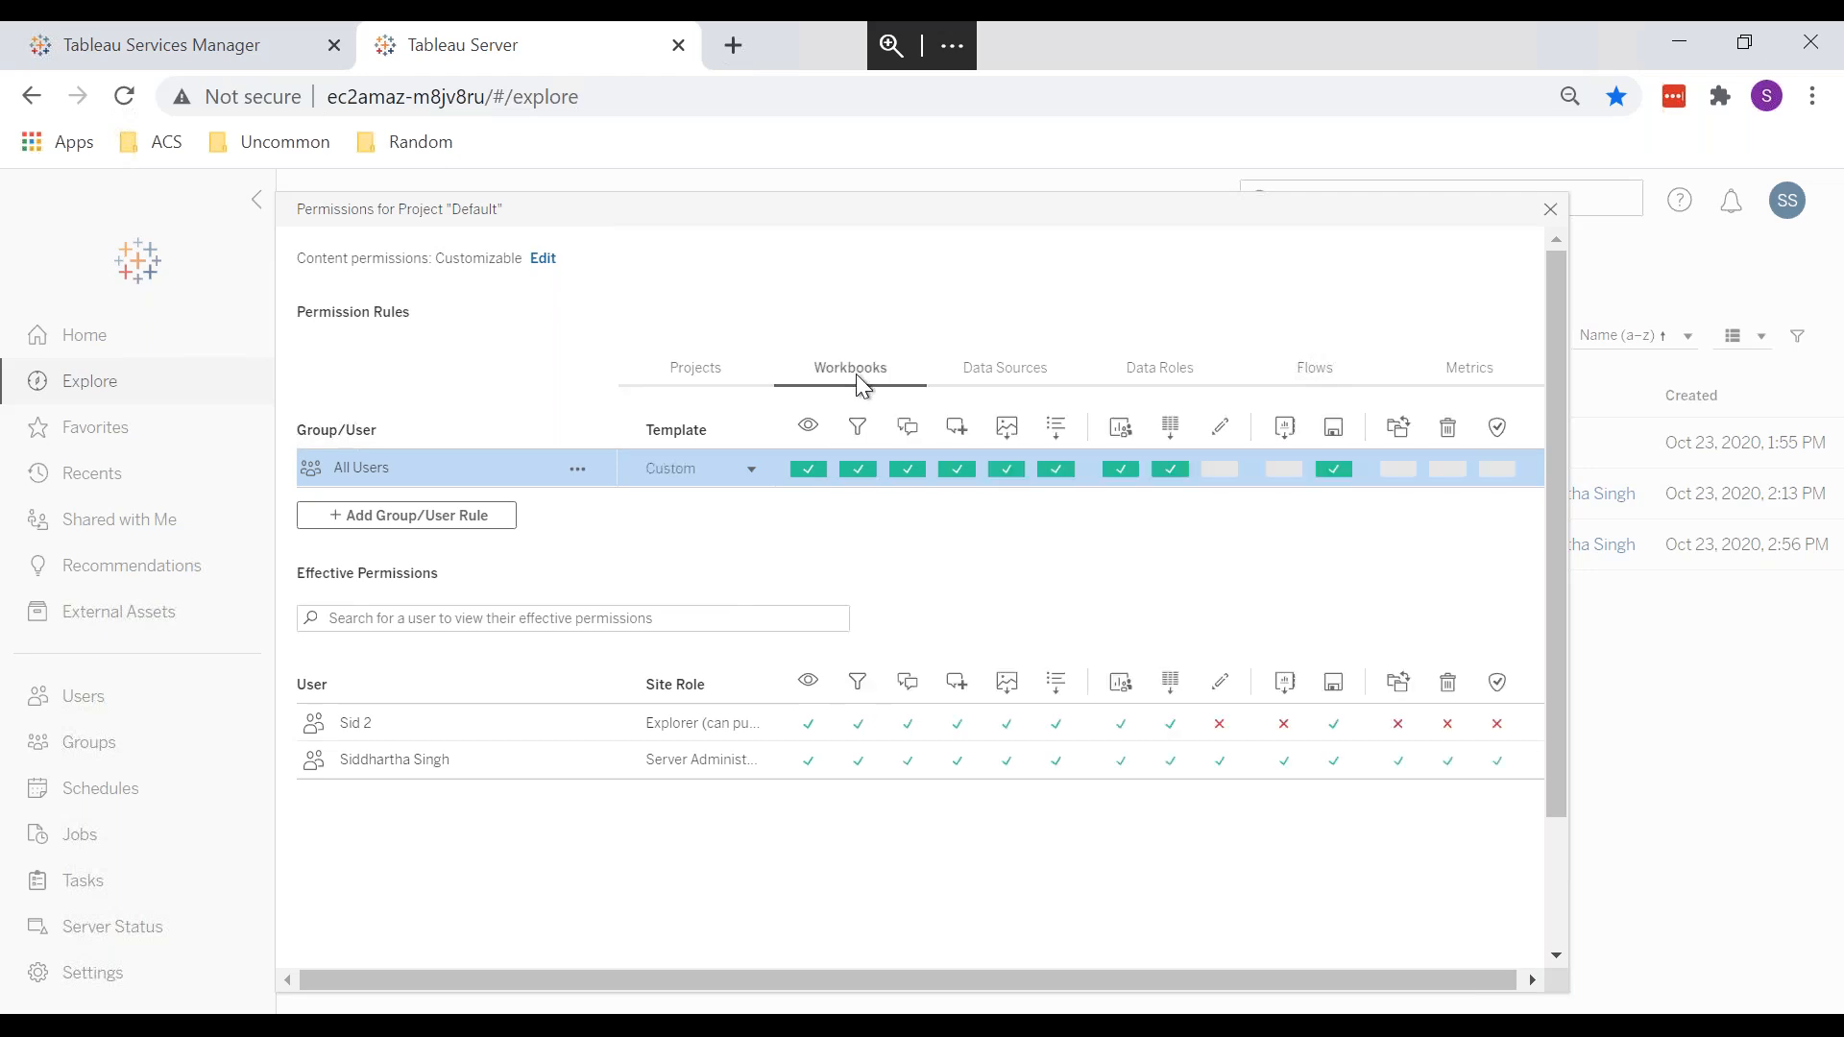
left_click(703, 371)
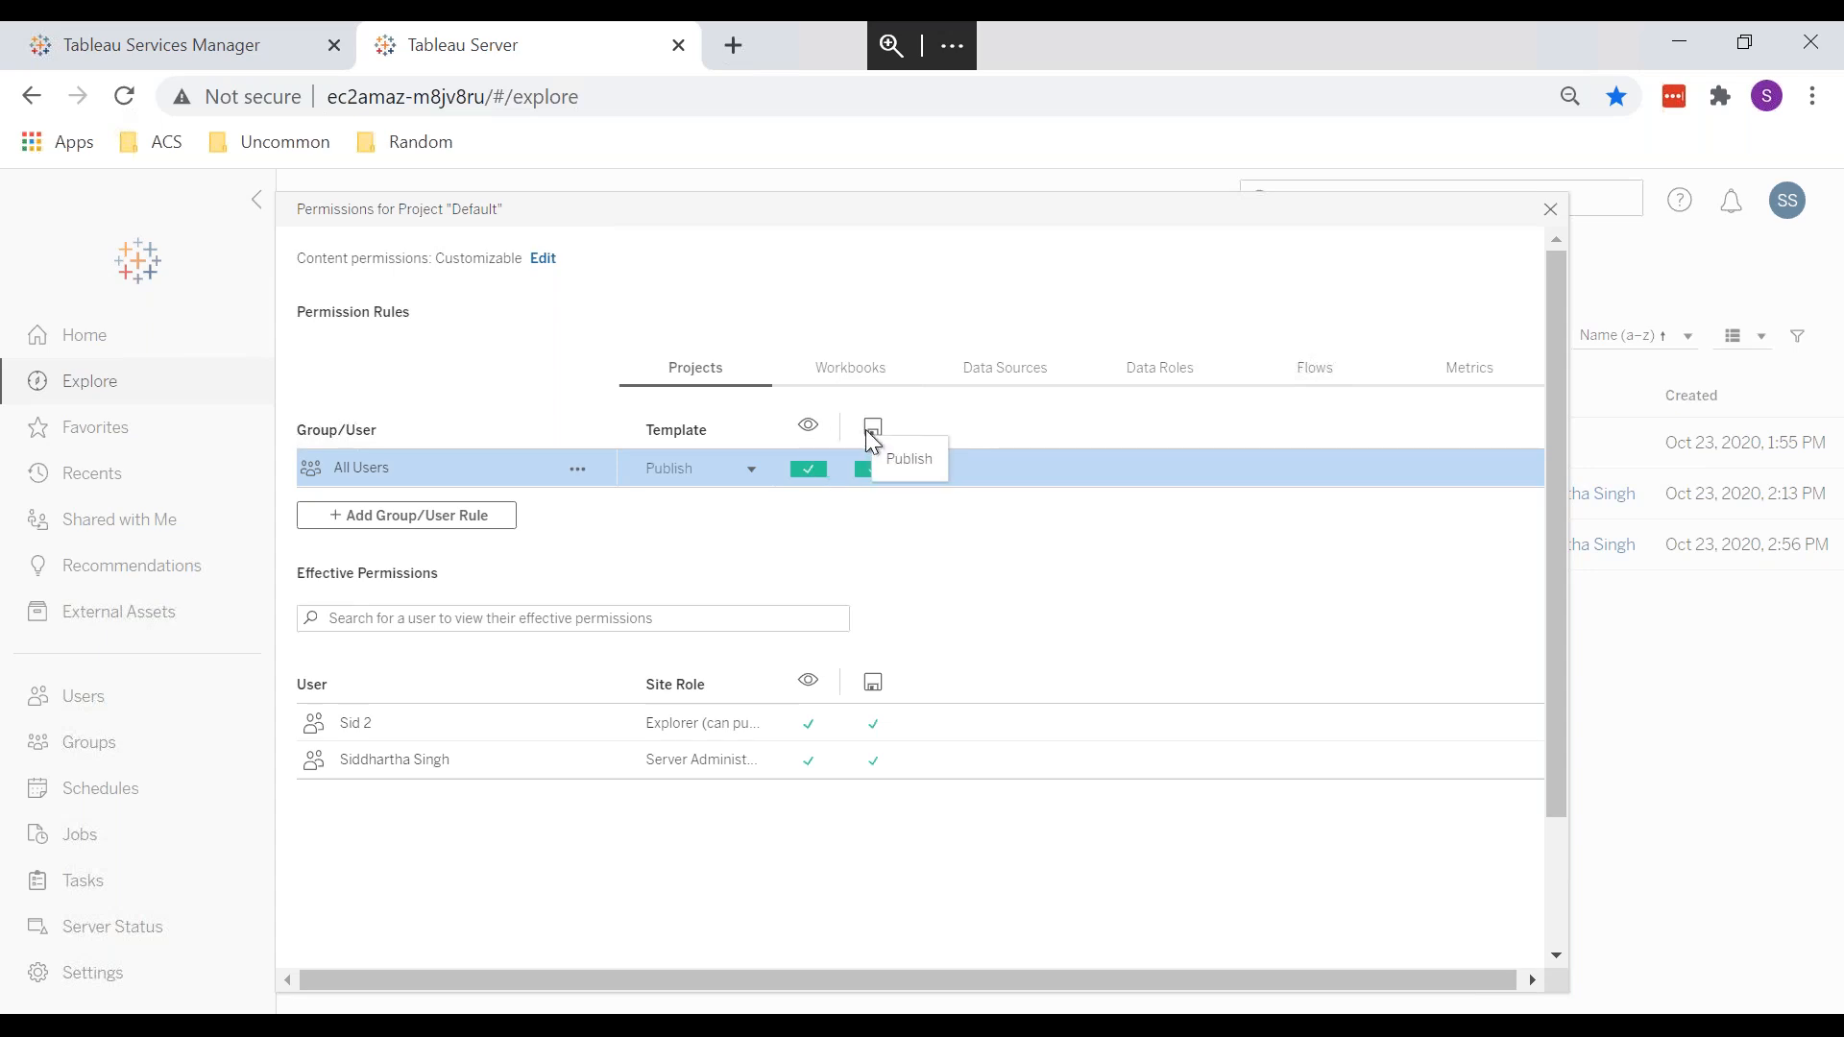
left_click(1550, 210)
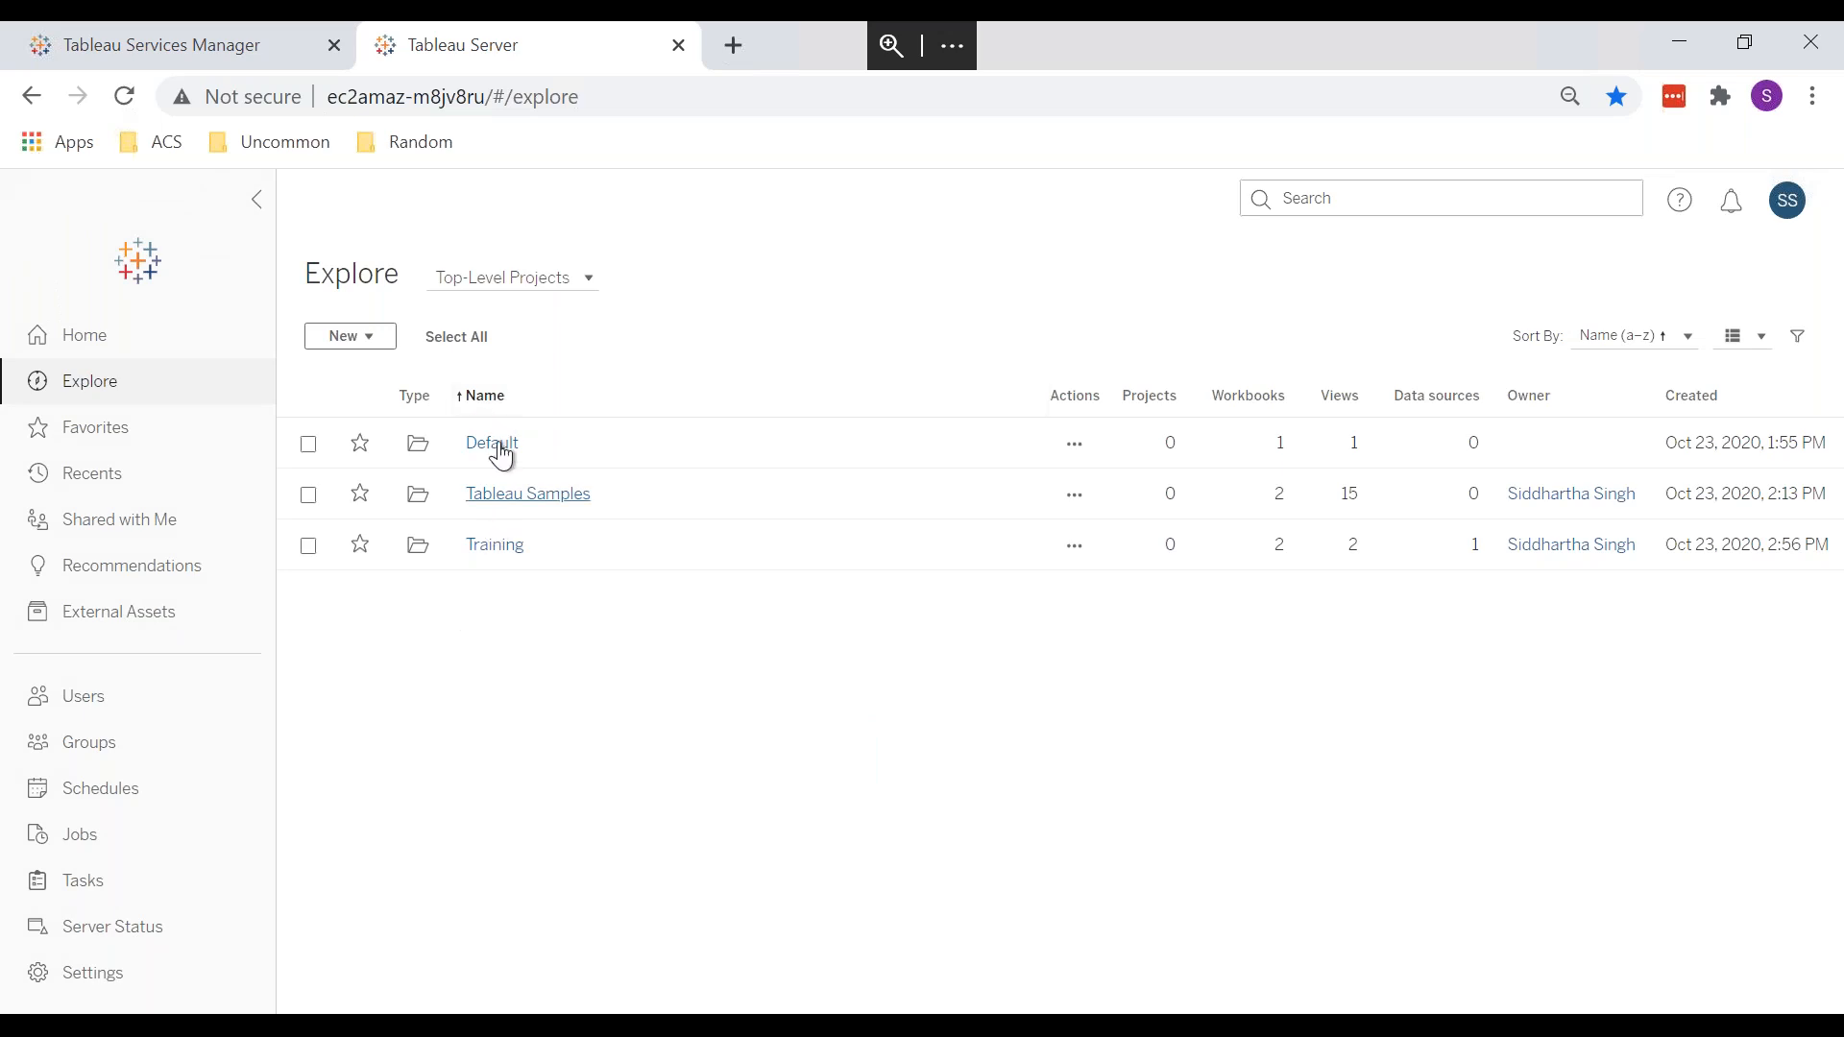
left_click(1075, 444)
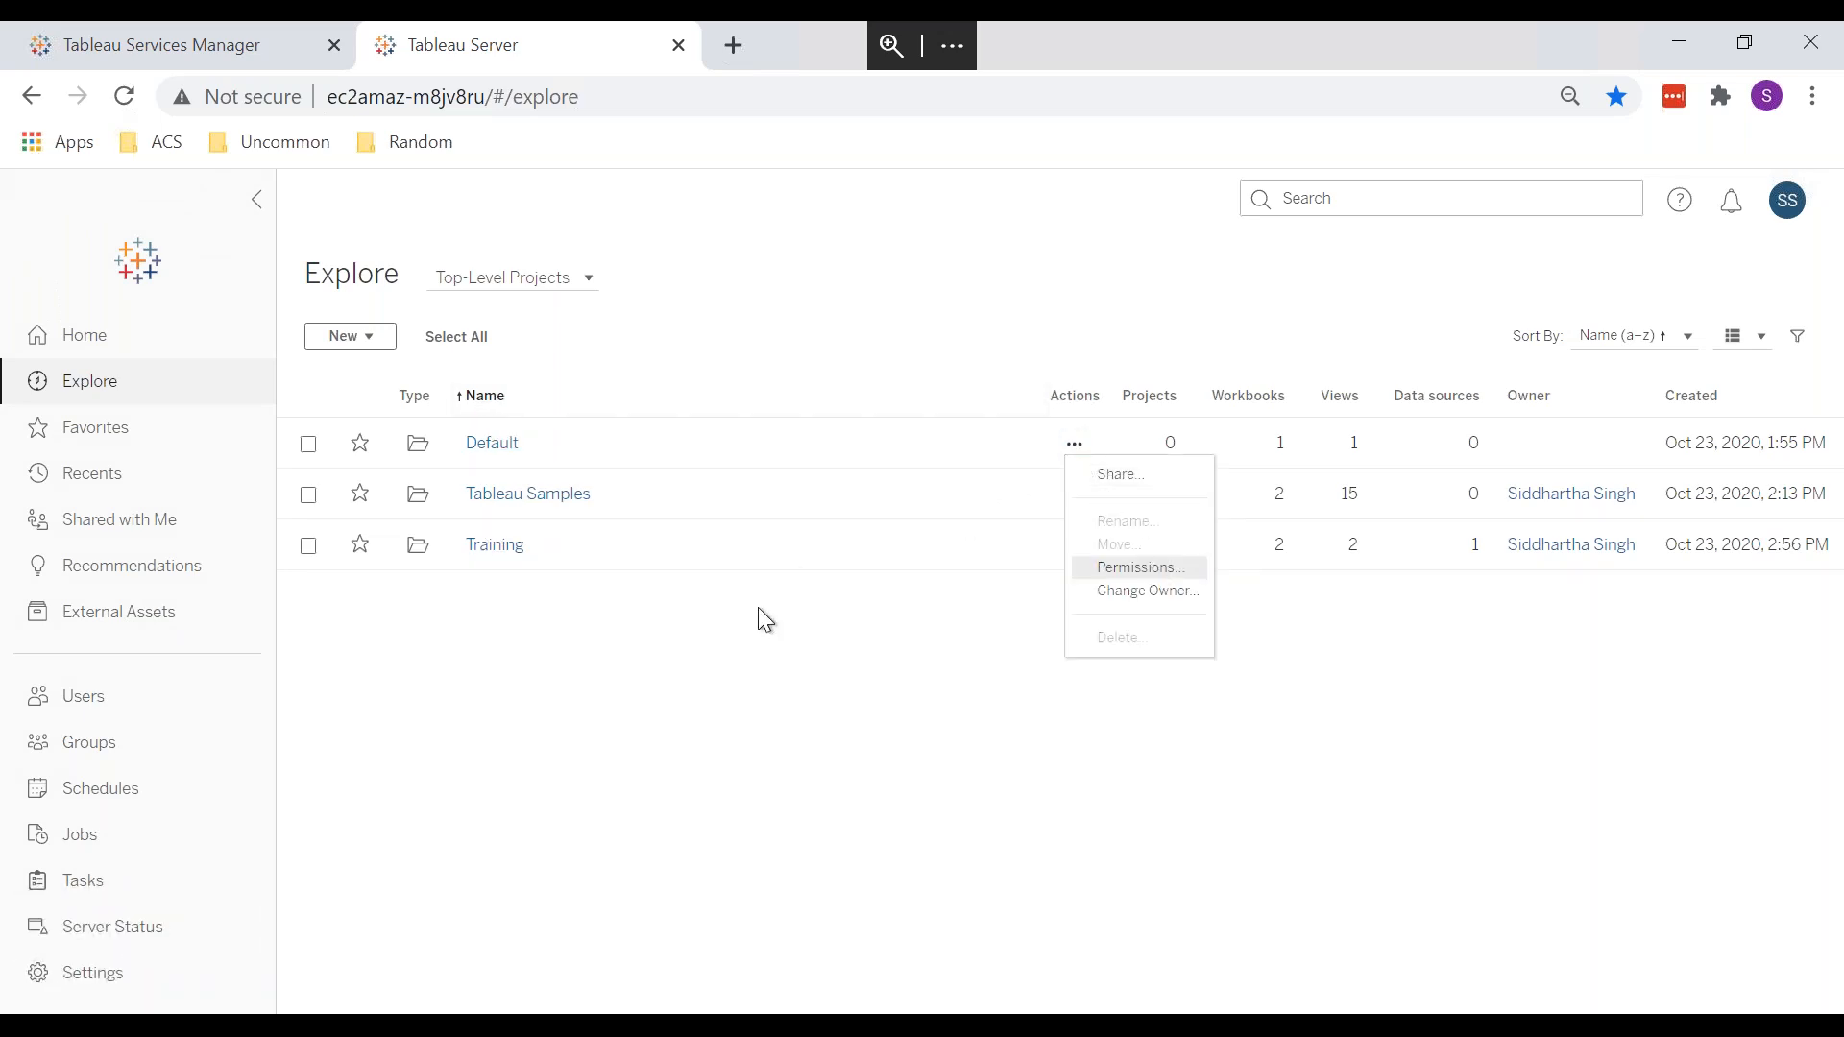
left_click(1141, 569)
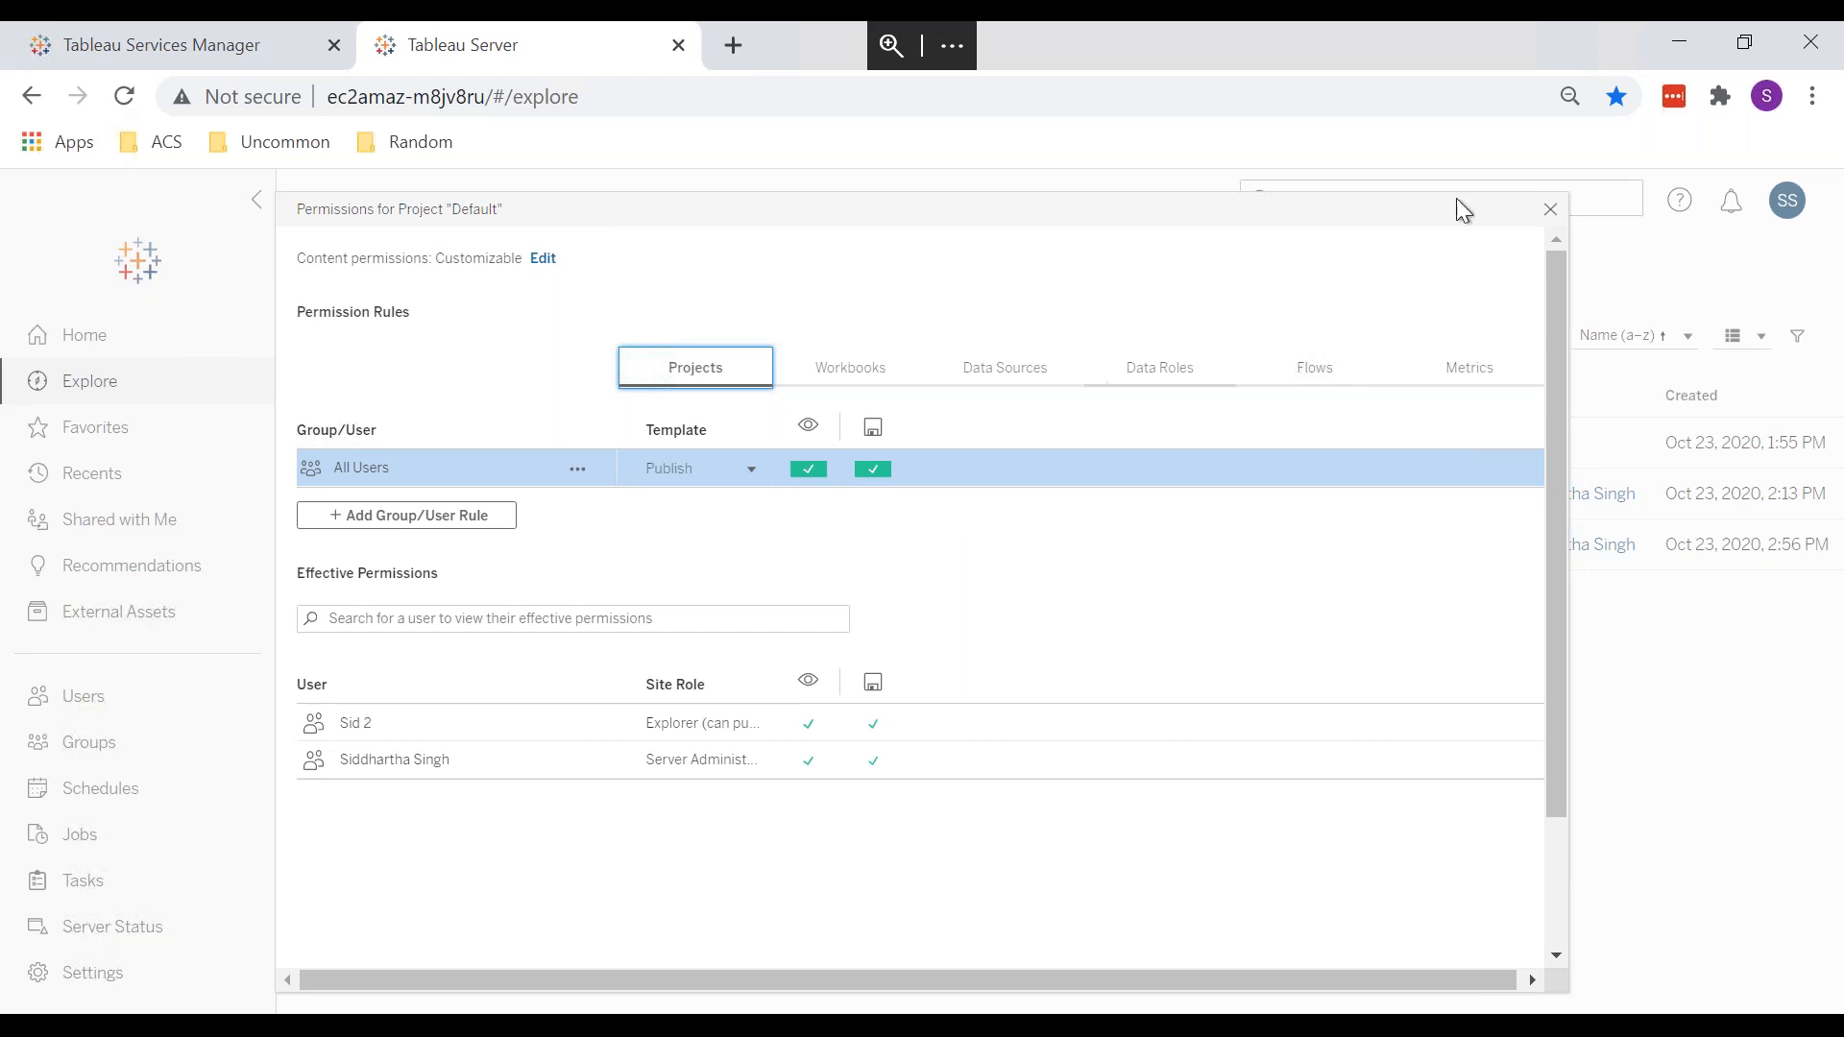
left_click(1549, 211)
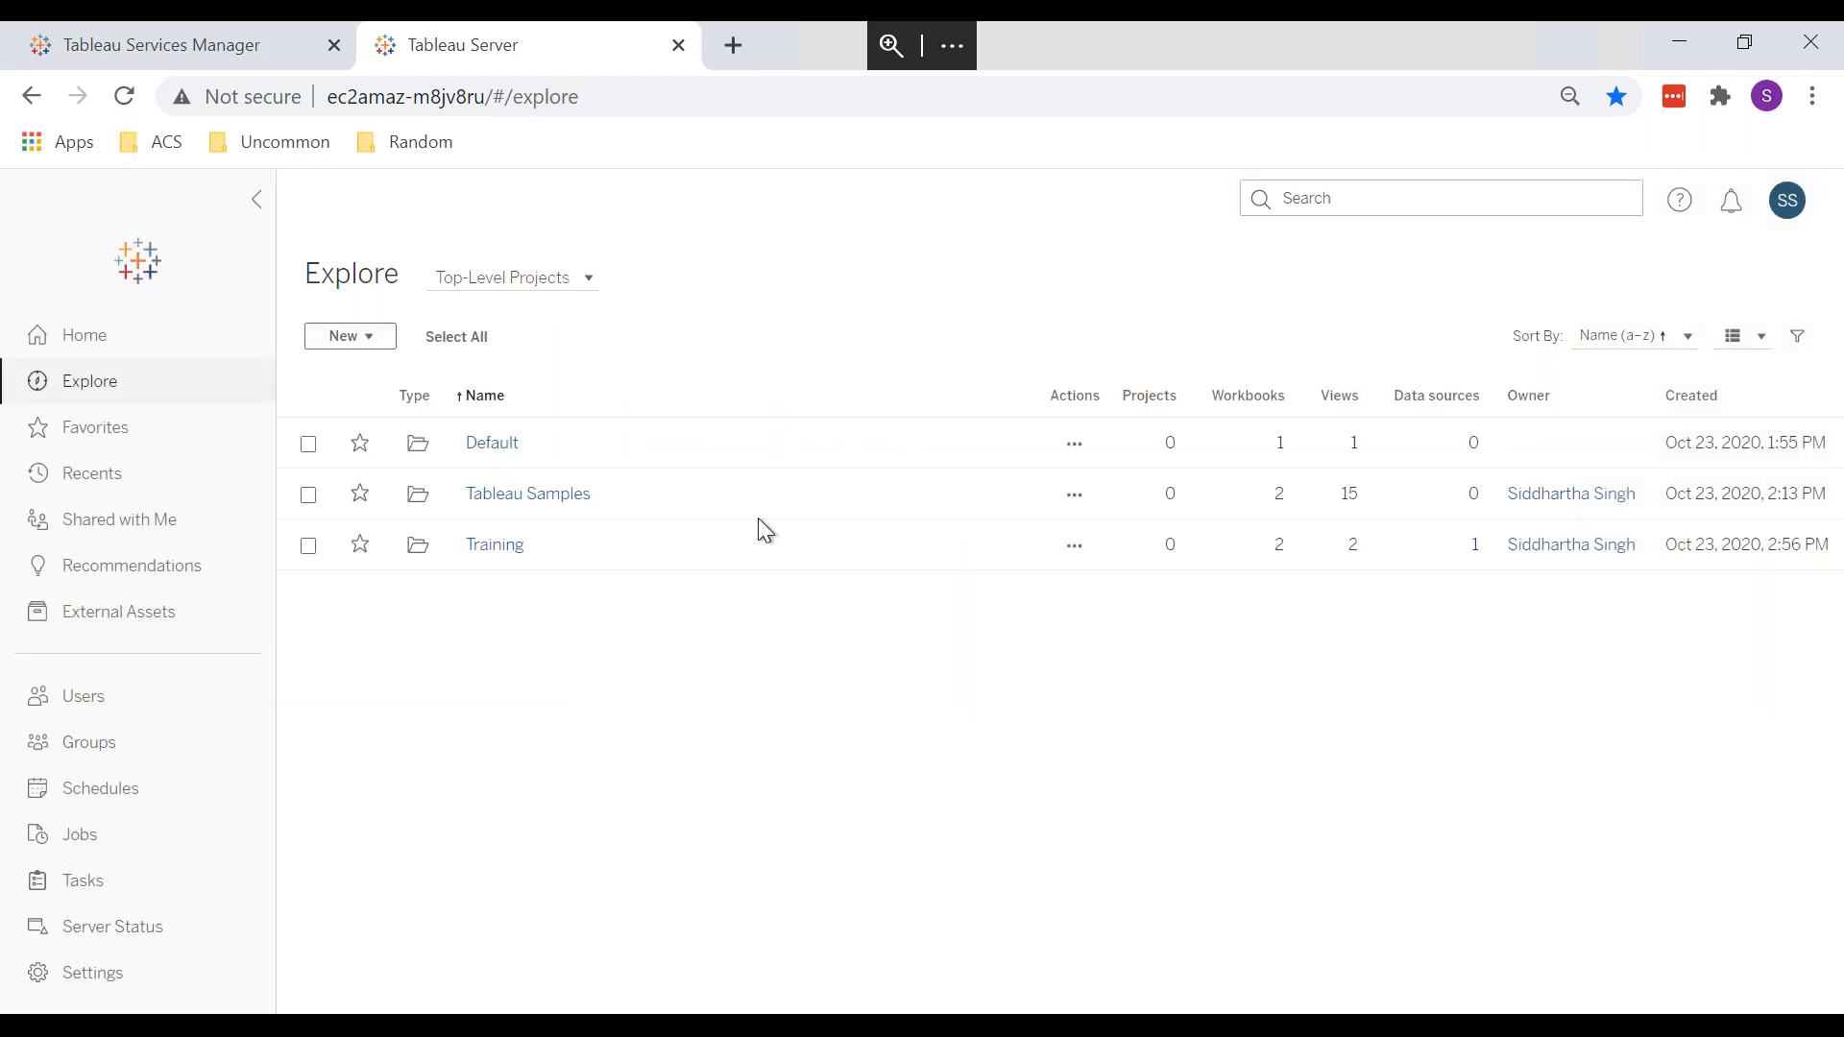
left_click(1075, 444)
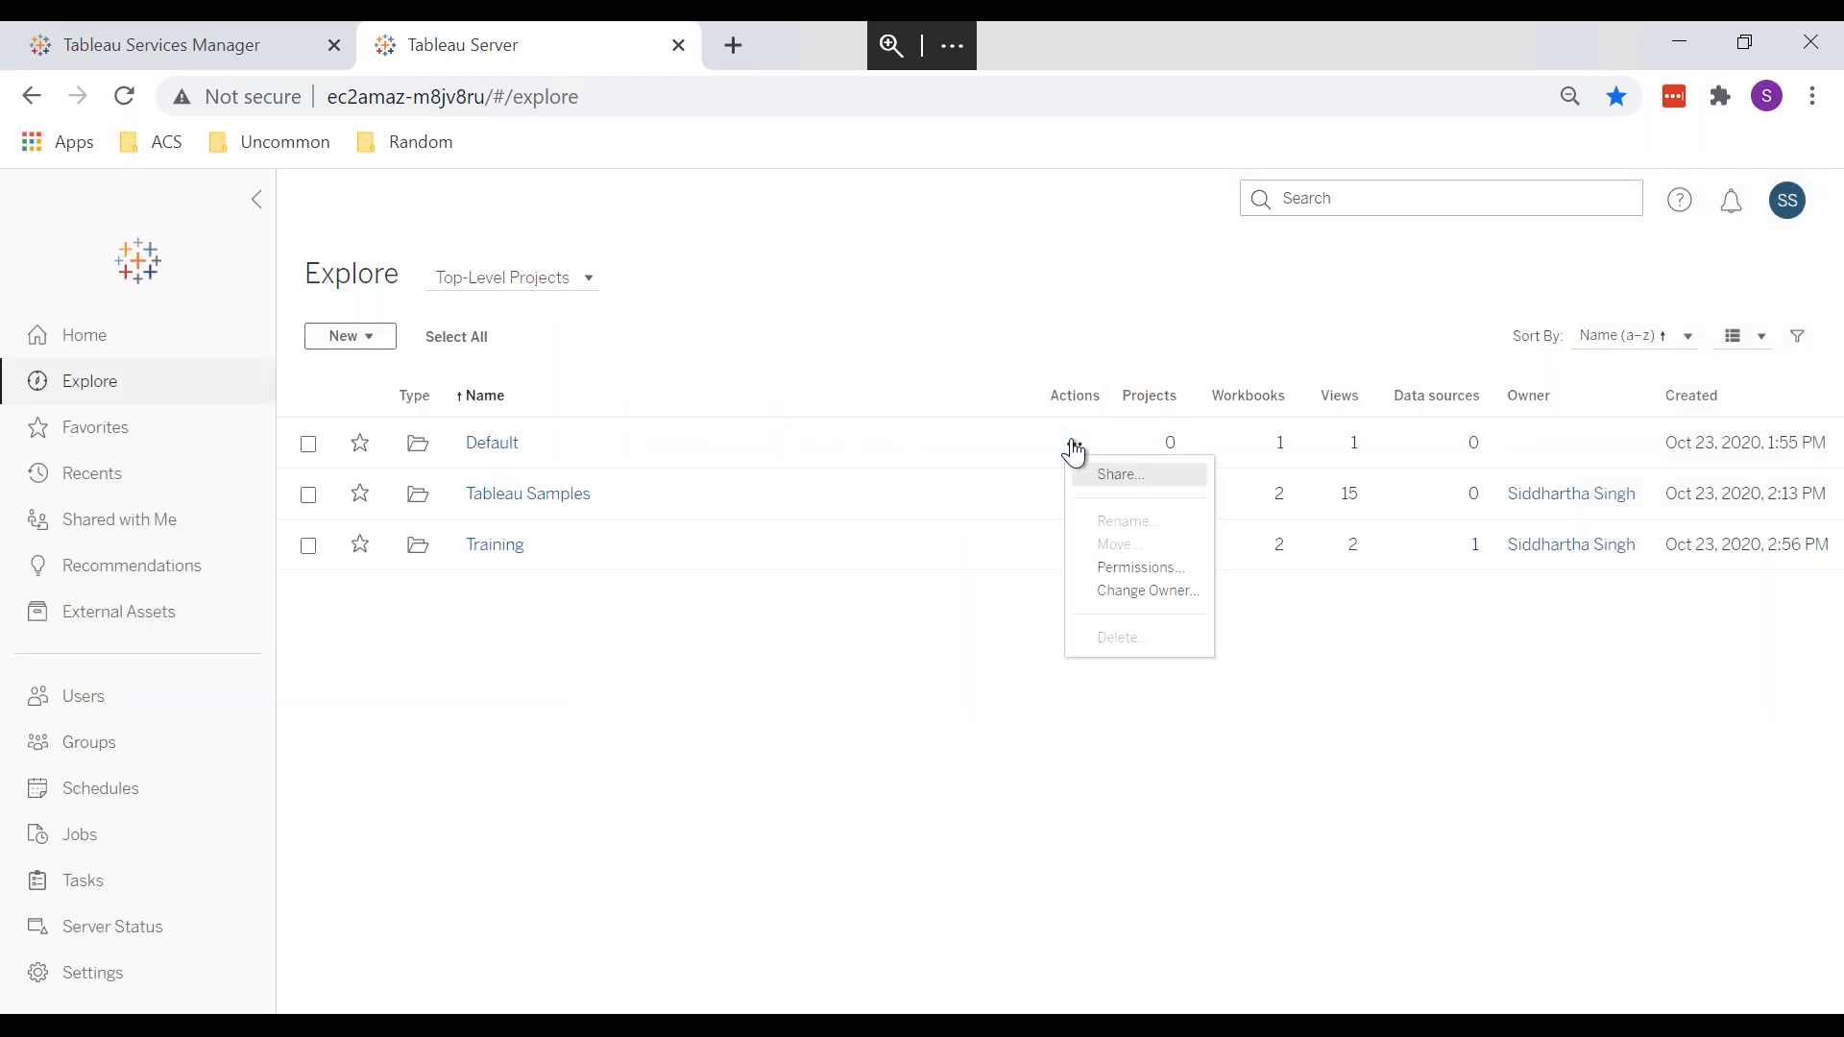
left_click(1125, 474)
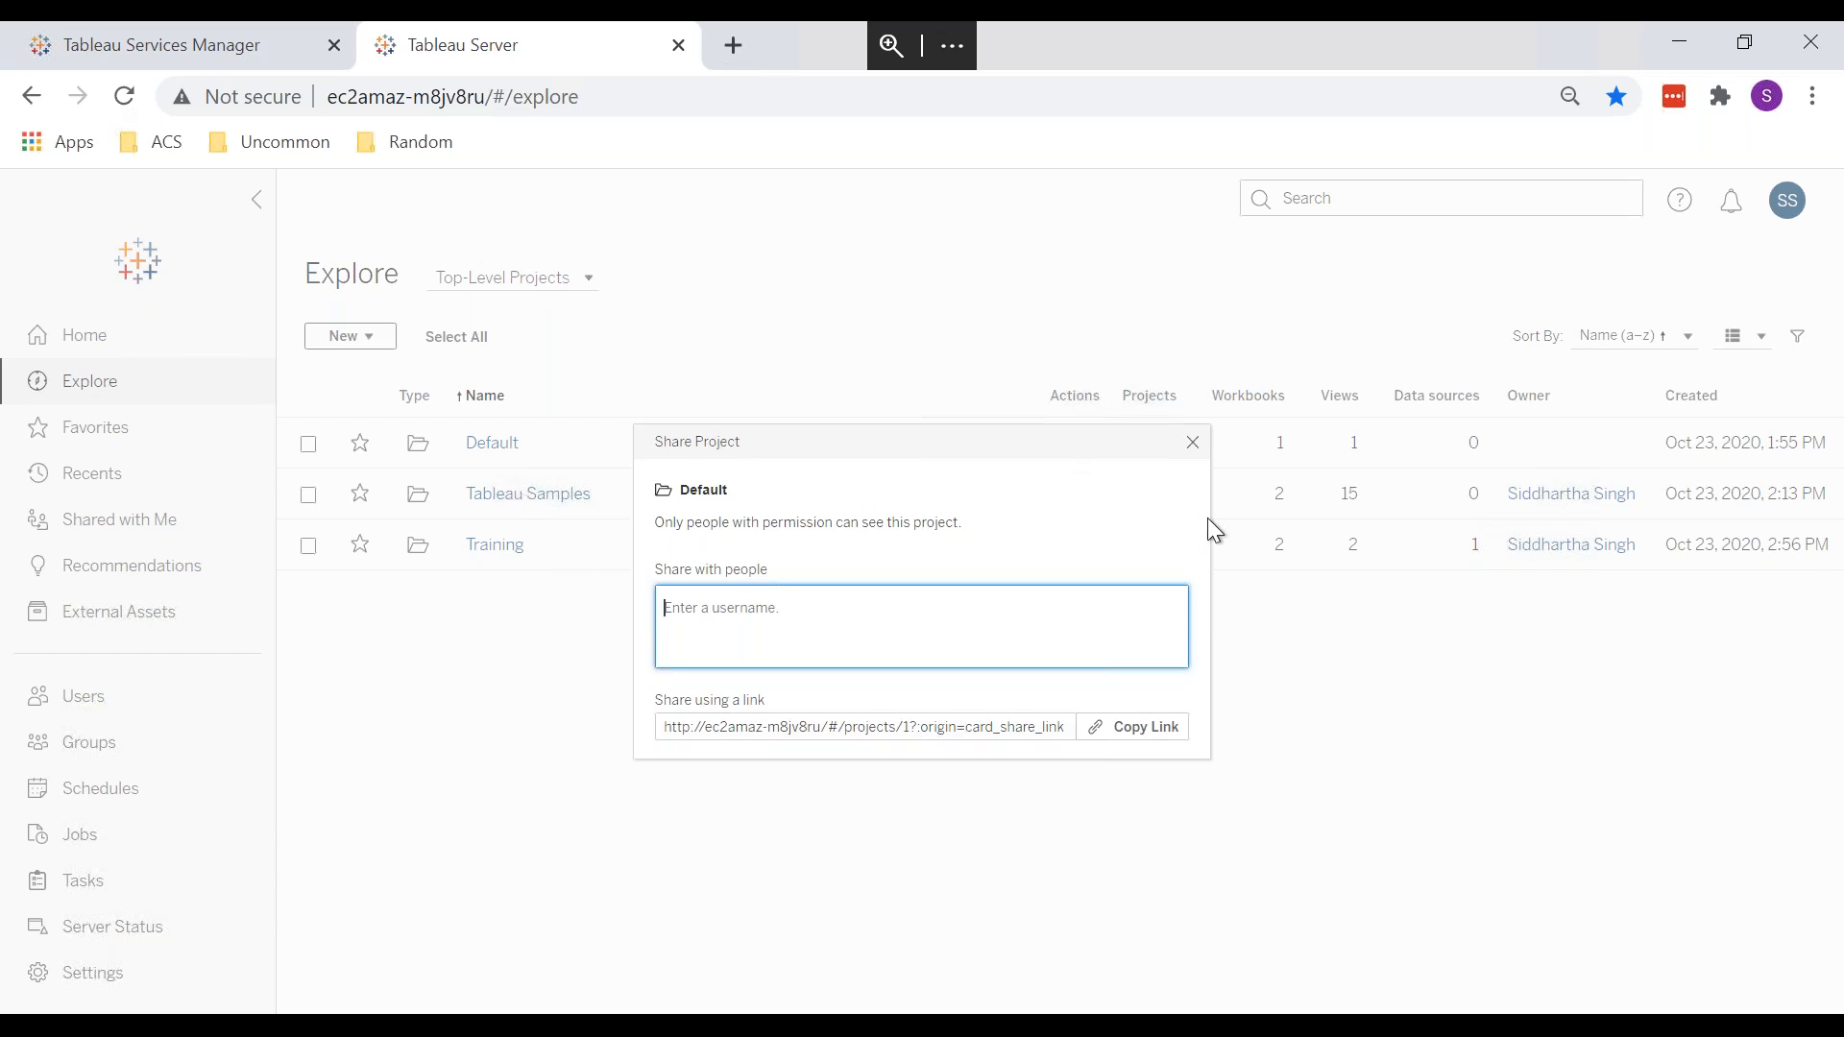
left_click(1193, 444)
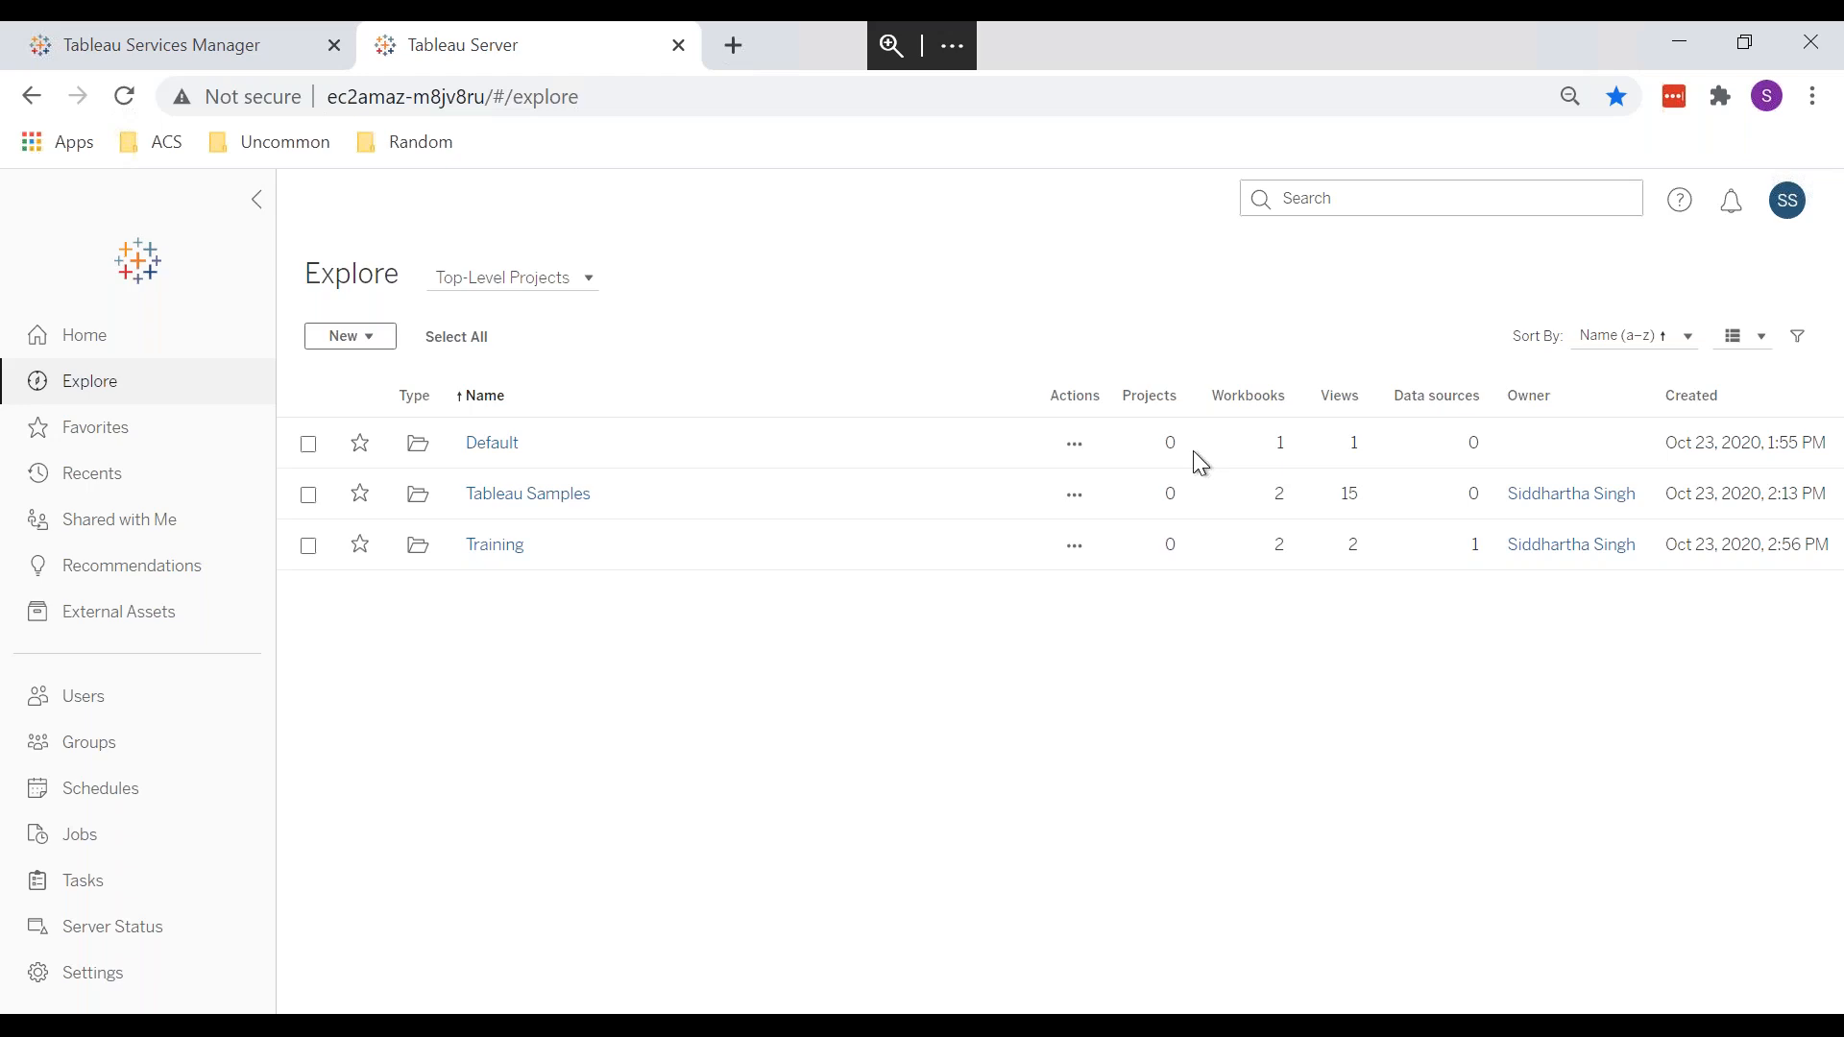
Step: Show the Default project's Workbooks permission rules and review content-permission lock options, keeping Customizable
left_click(1076, 445)
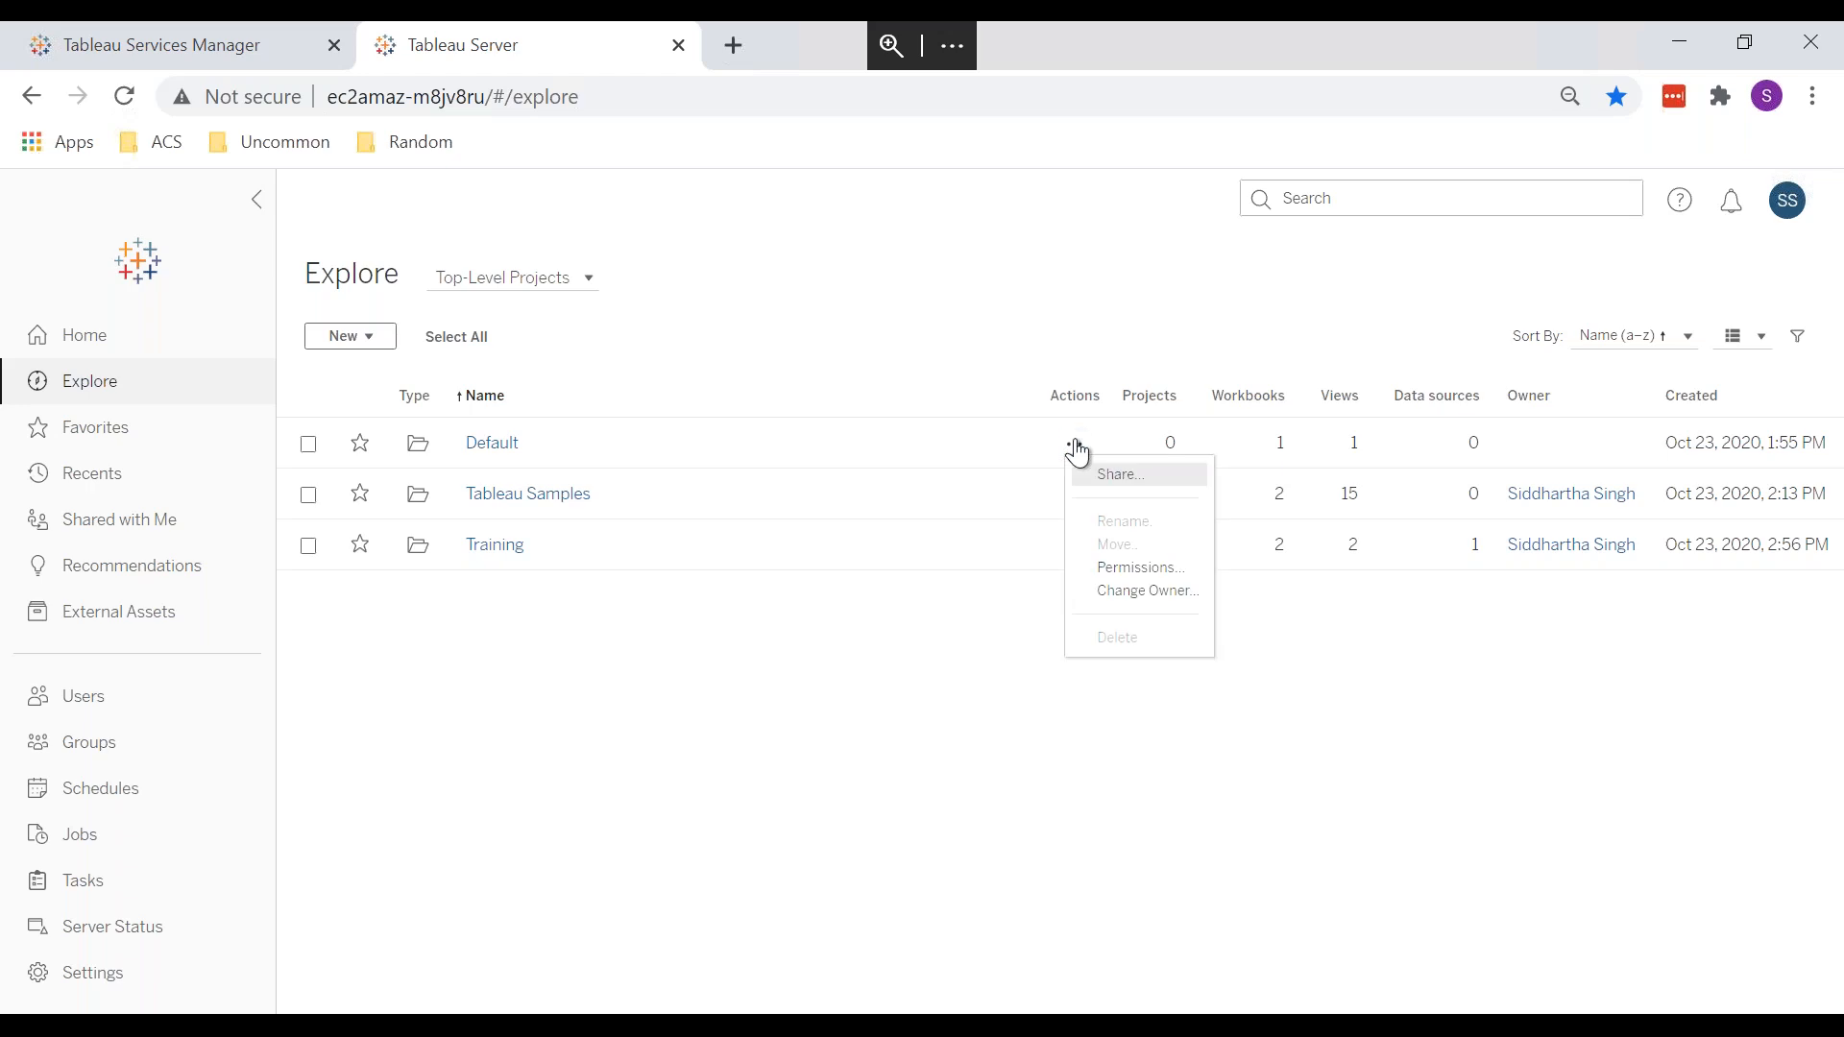
left_click(1143, 570)
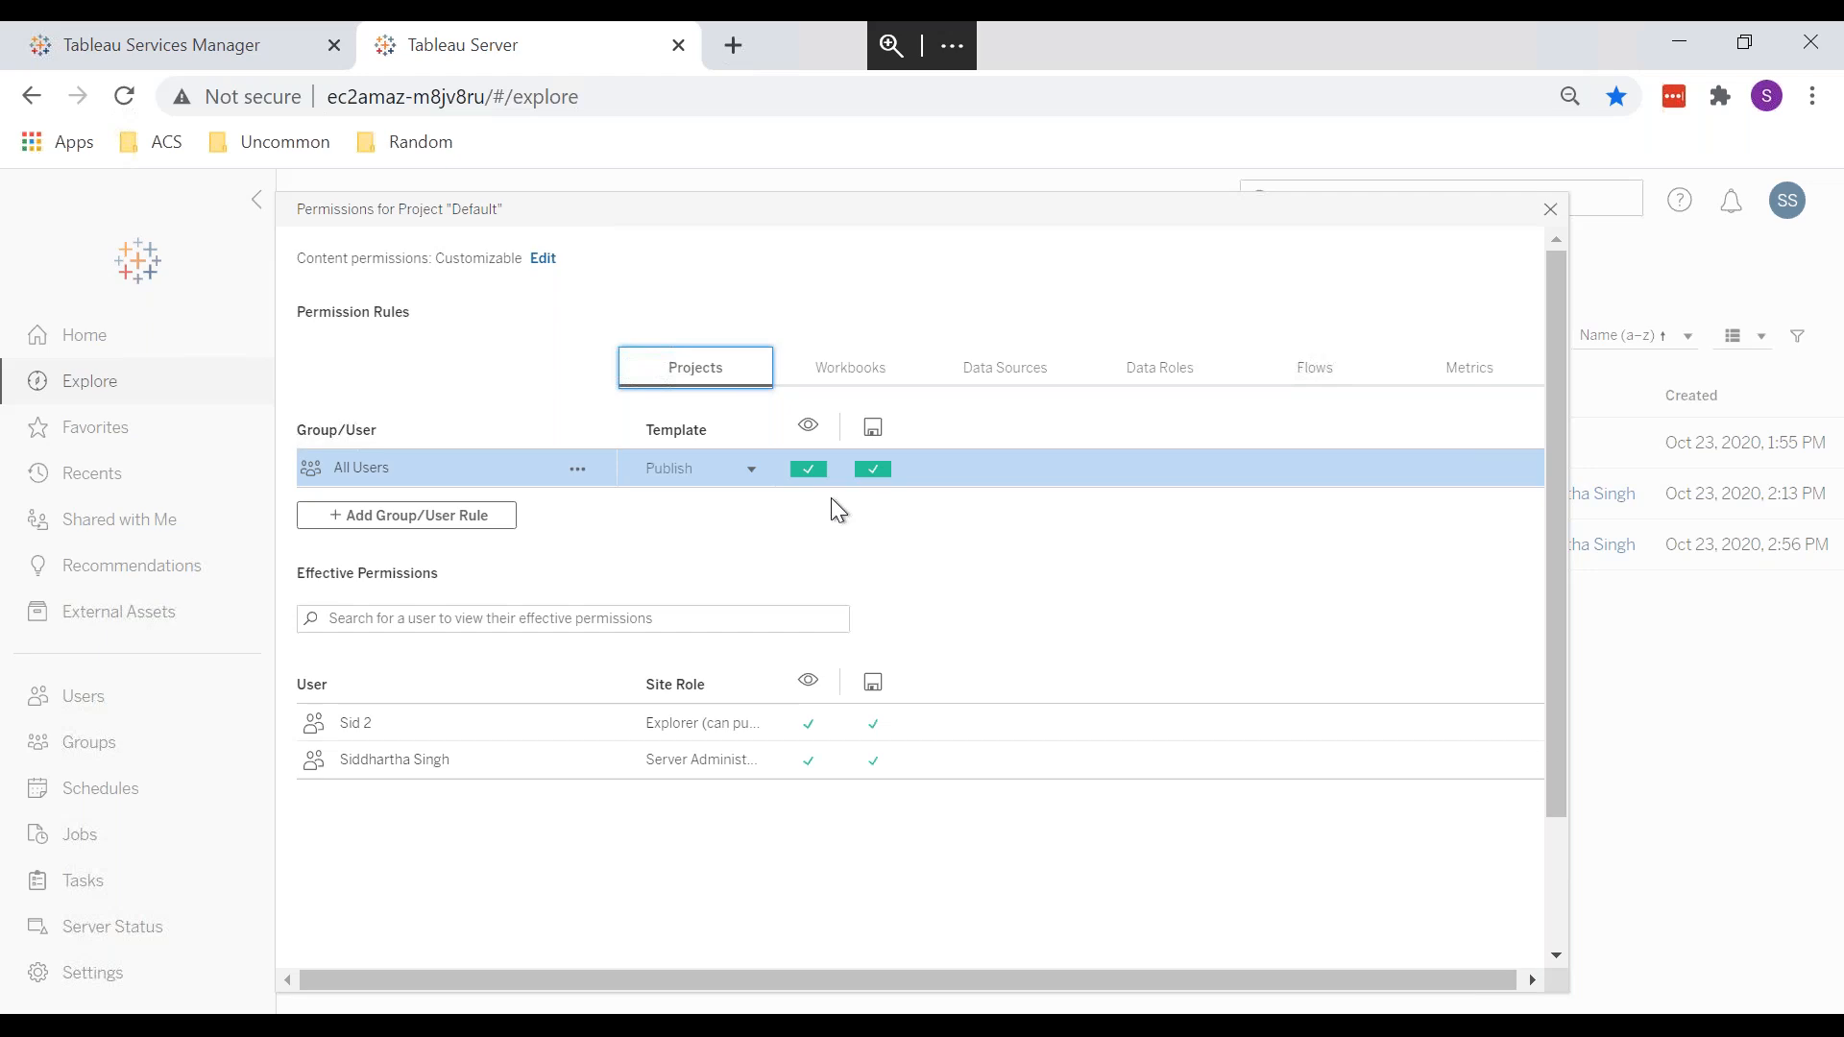
left_click(837, 364)
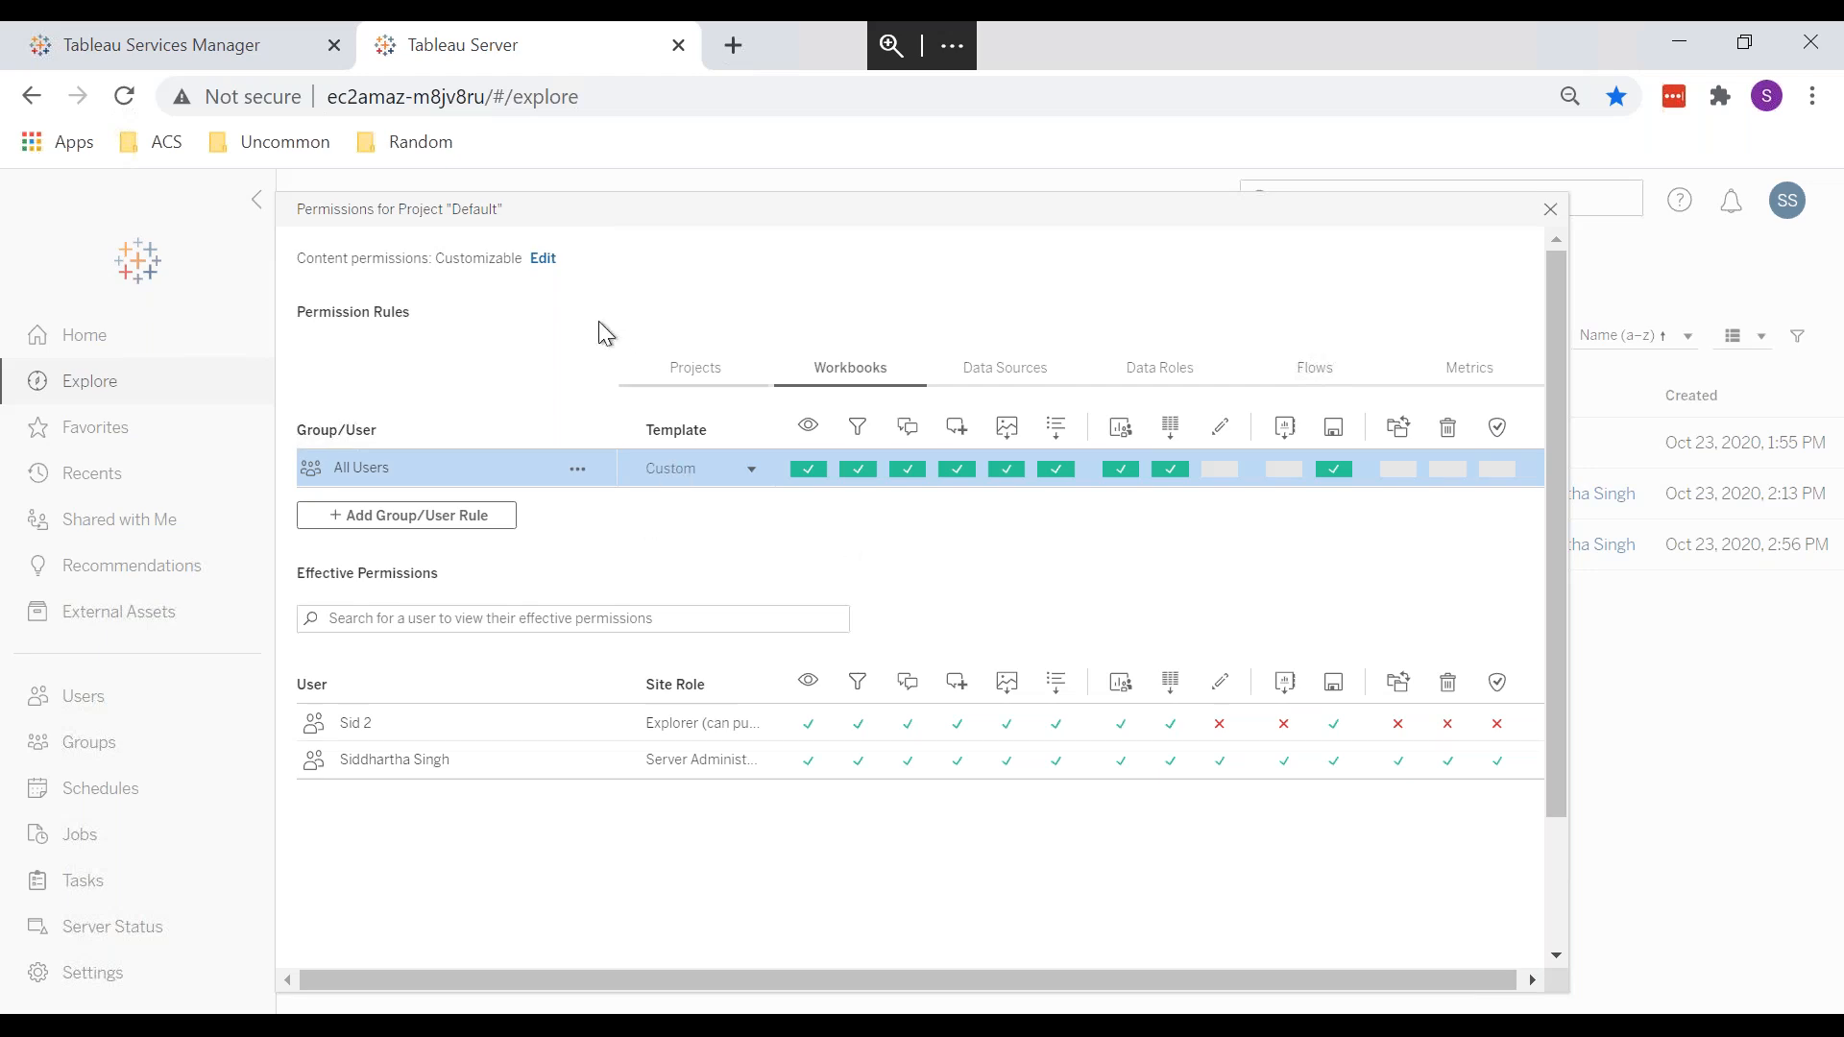
left_click(532, 266)
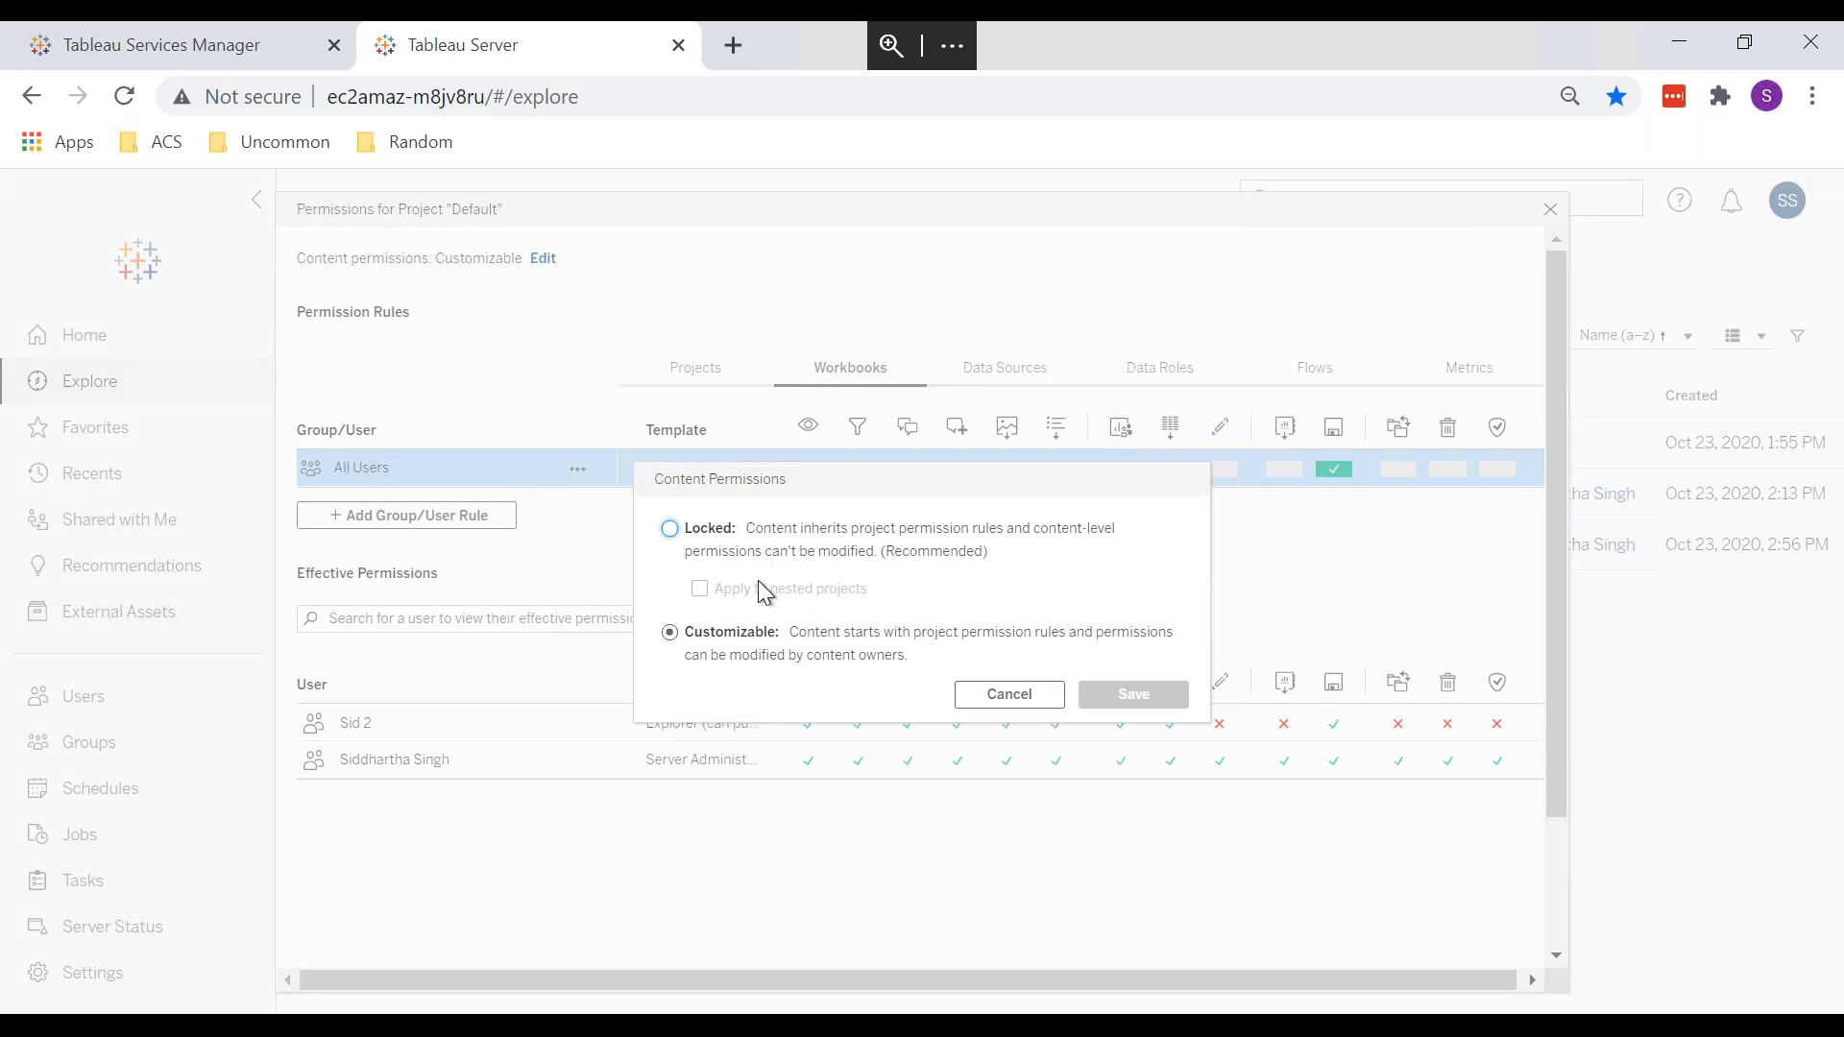
left_click(1021, 701)
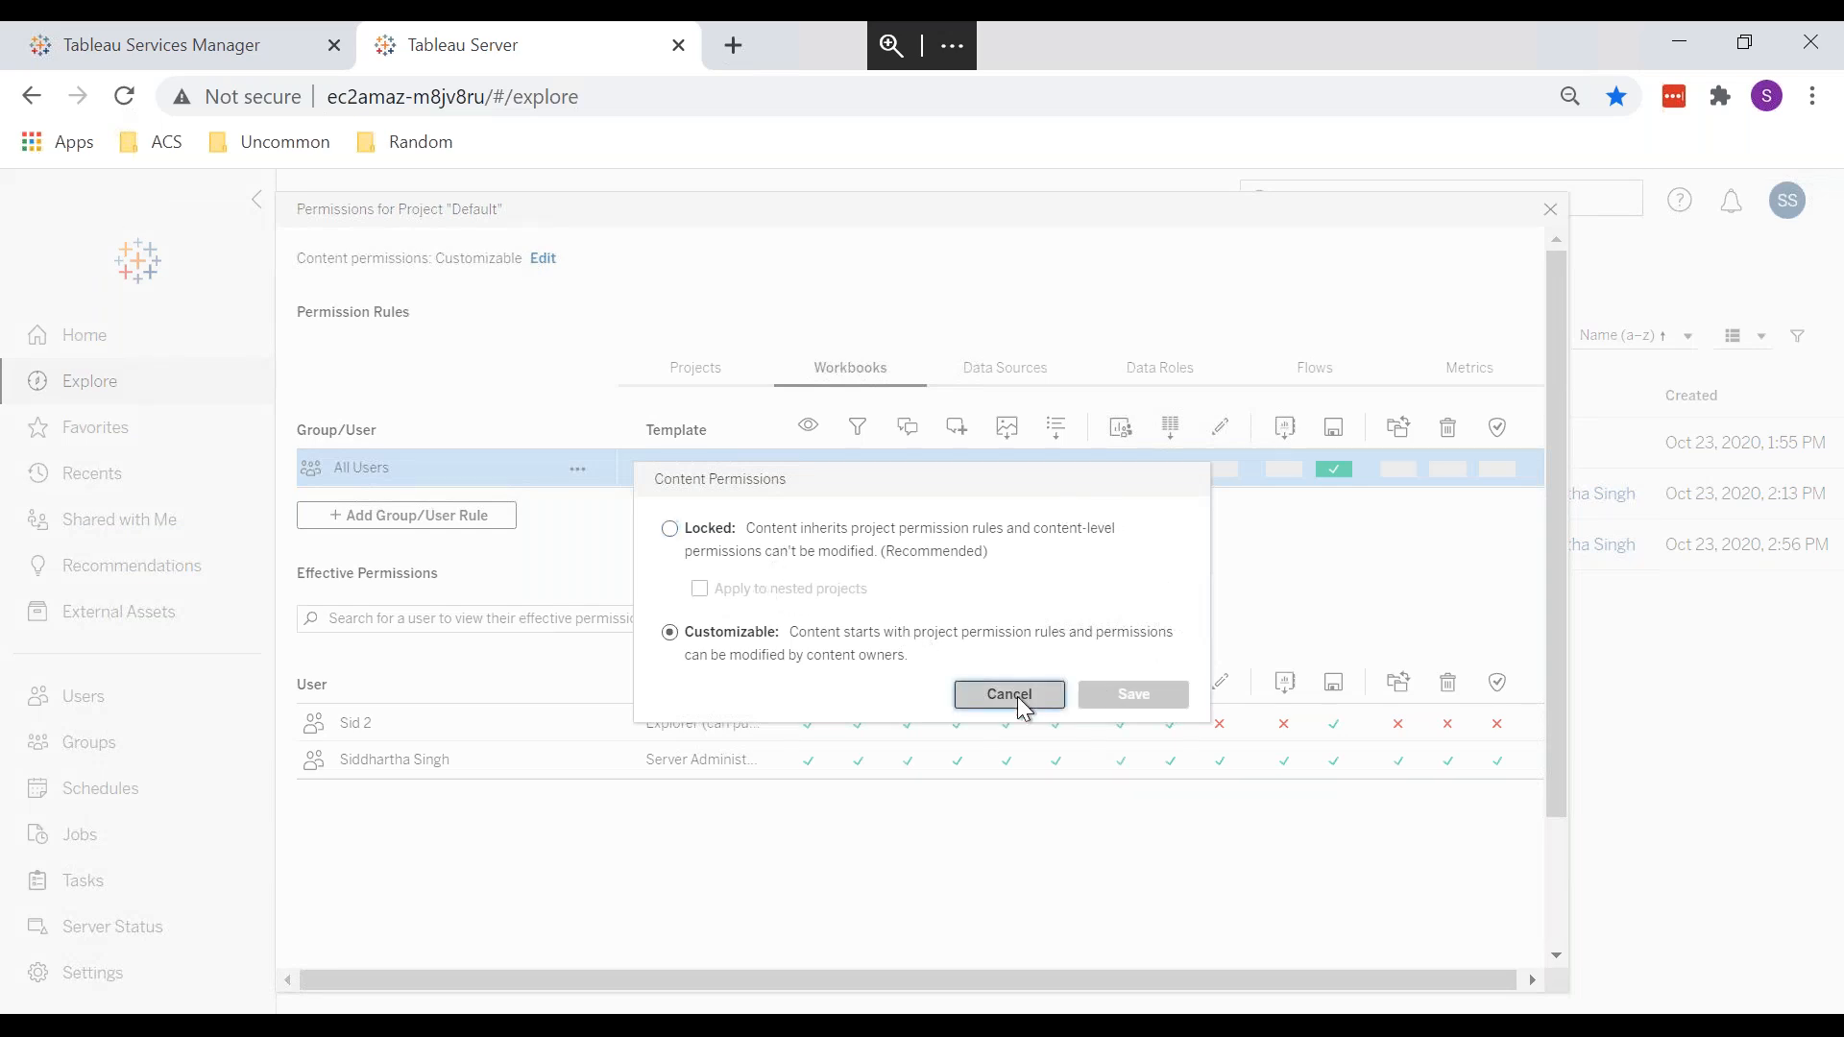
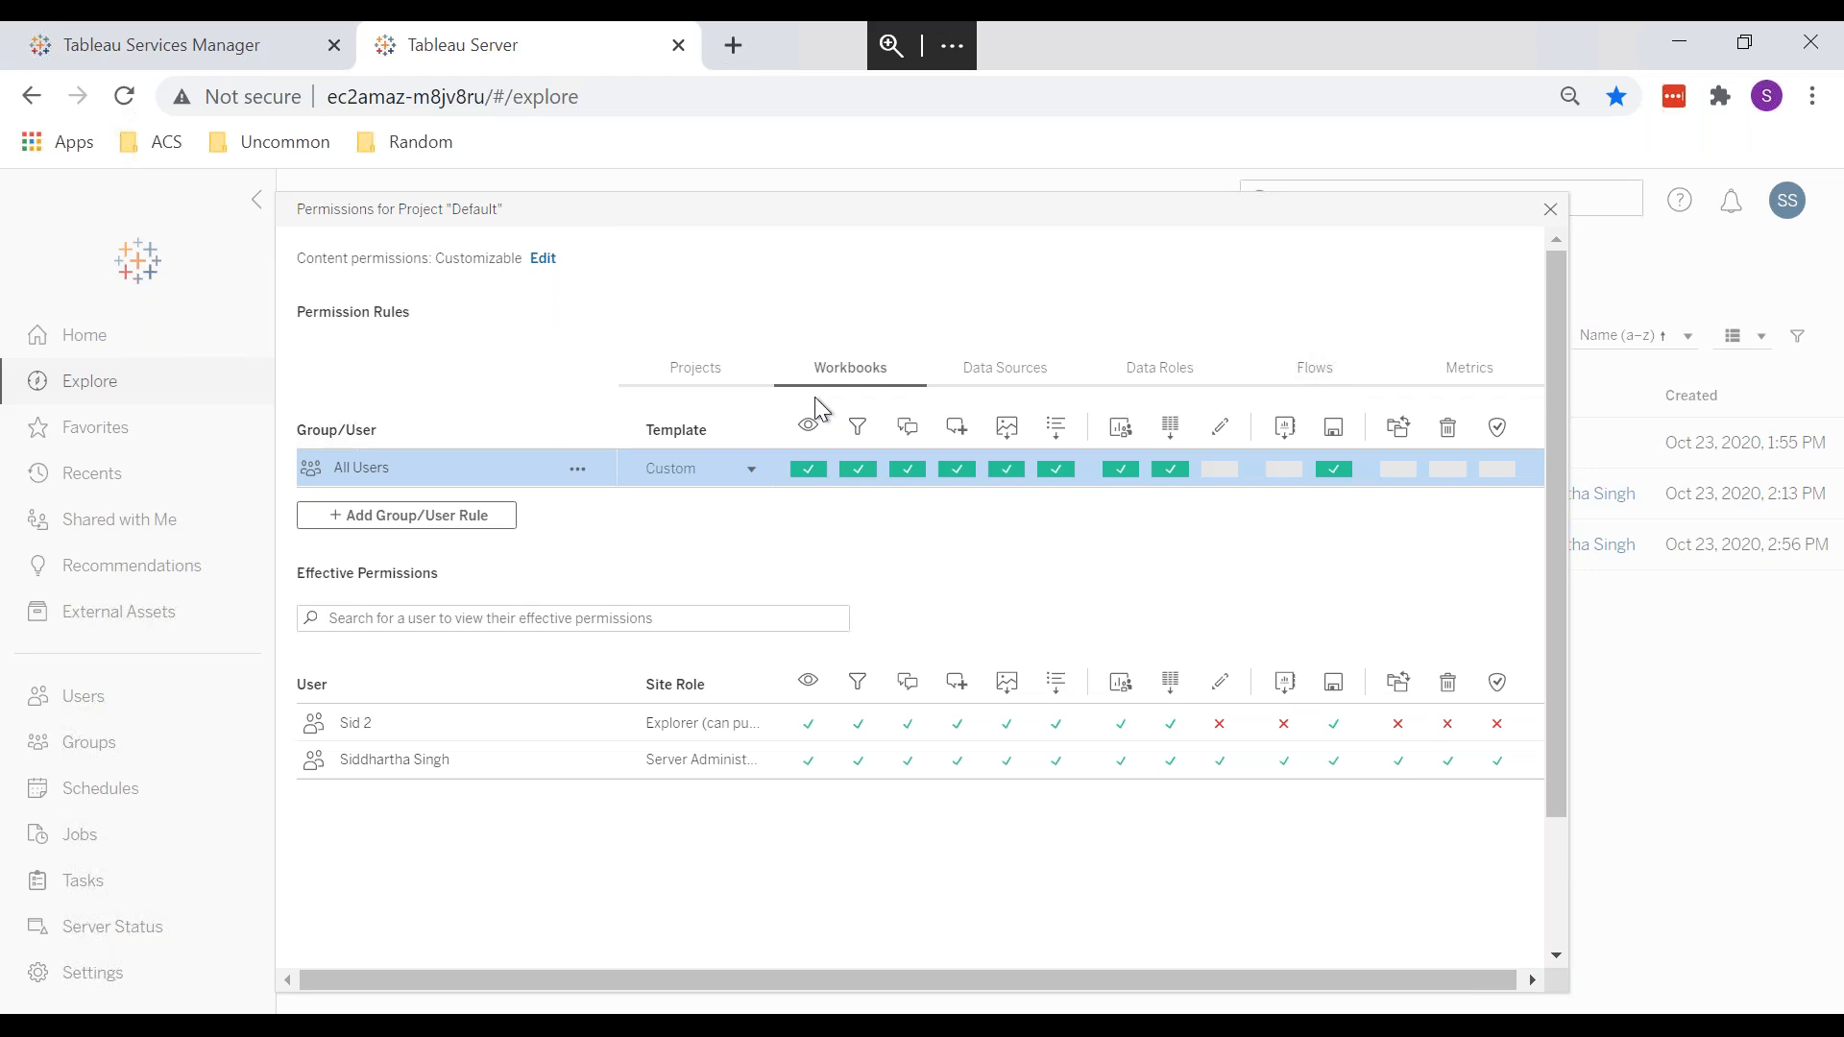
Step: Close the permissions dialog and open the Training project's Test 1 workbook in a new tab
left_click(1551, 210)
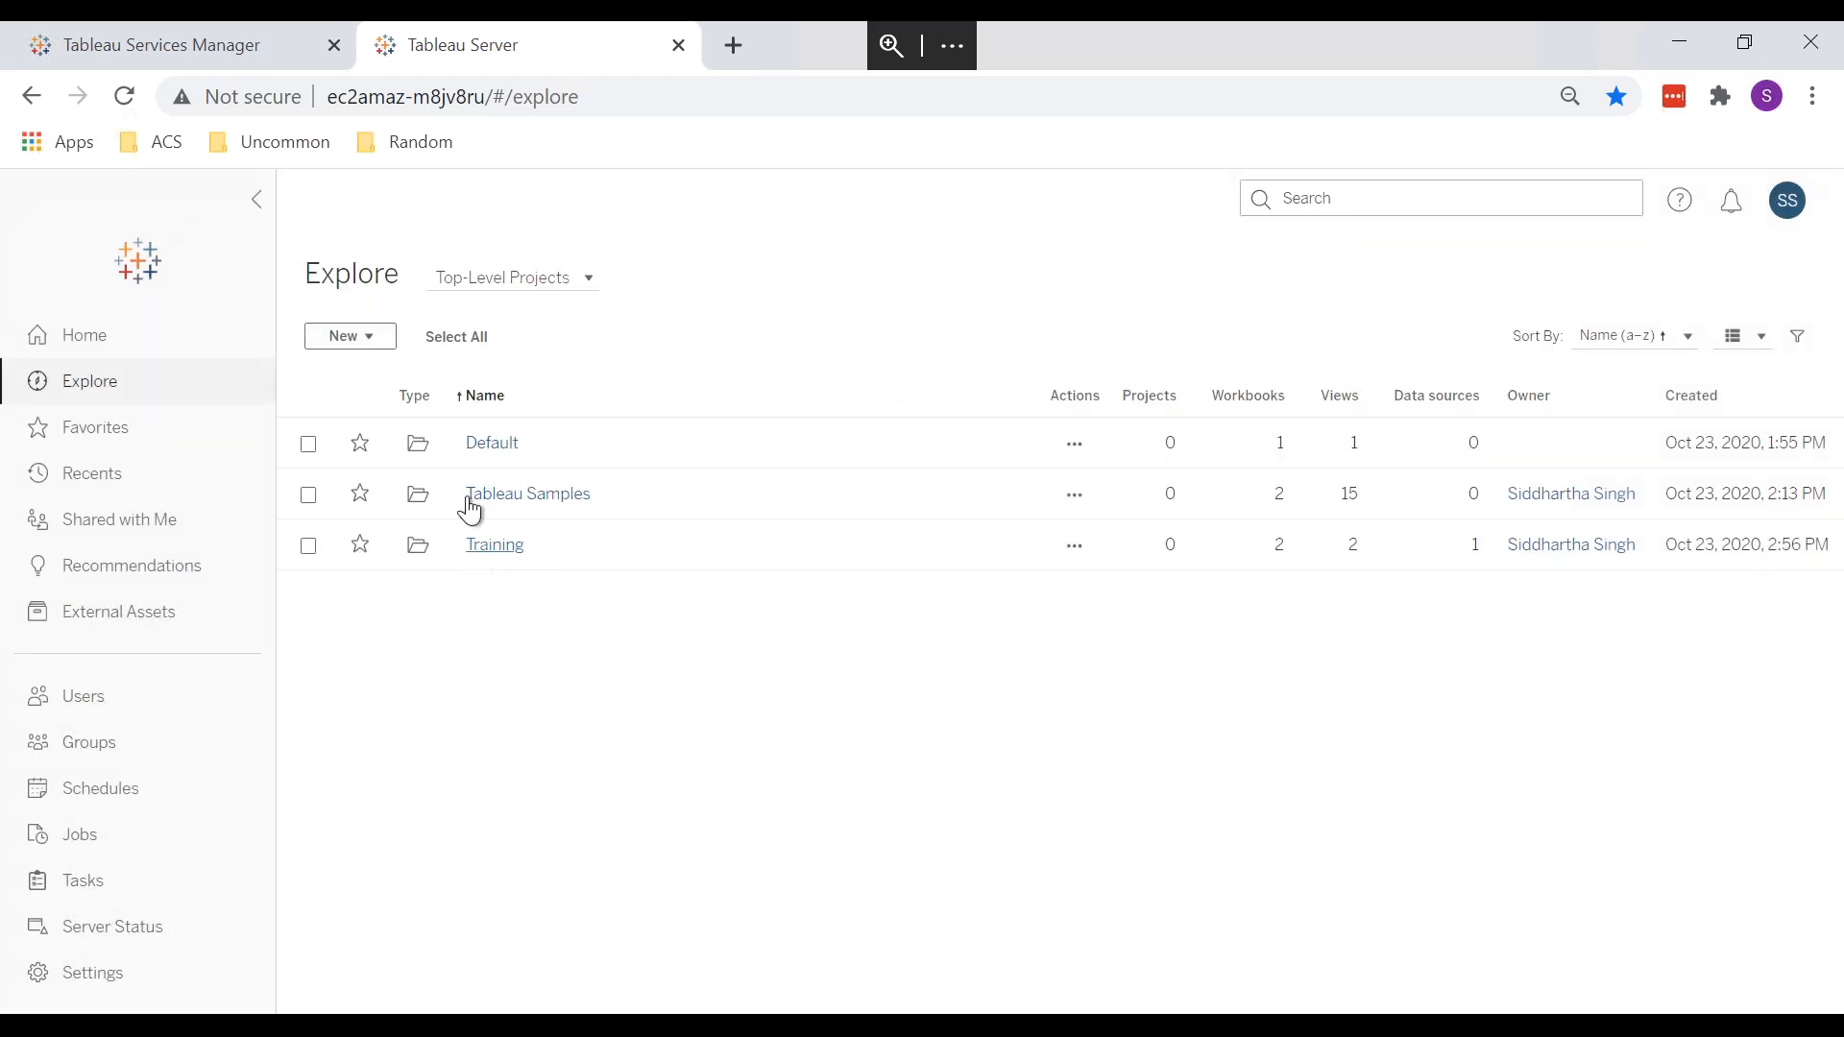
left_click(483, 567)
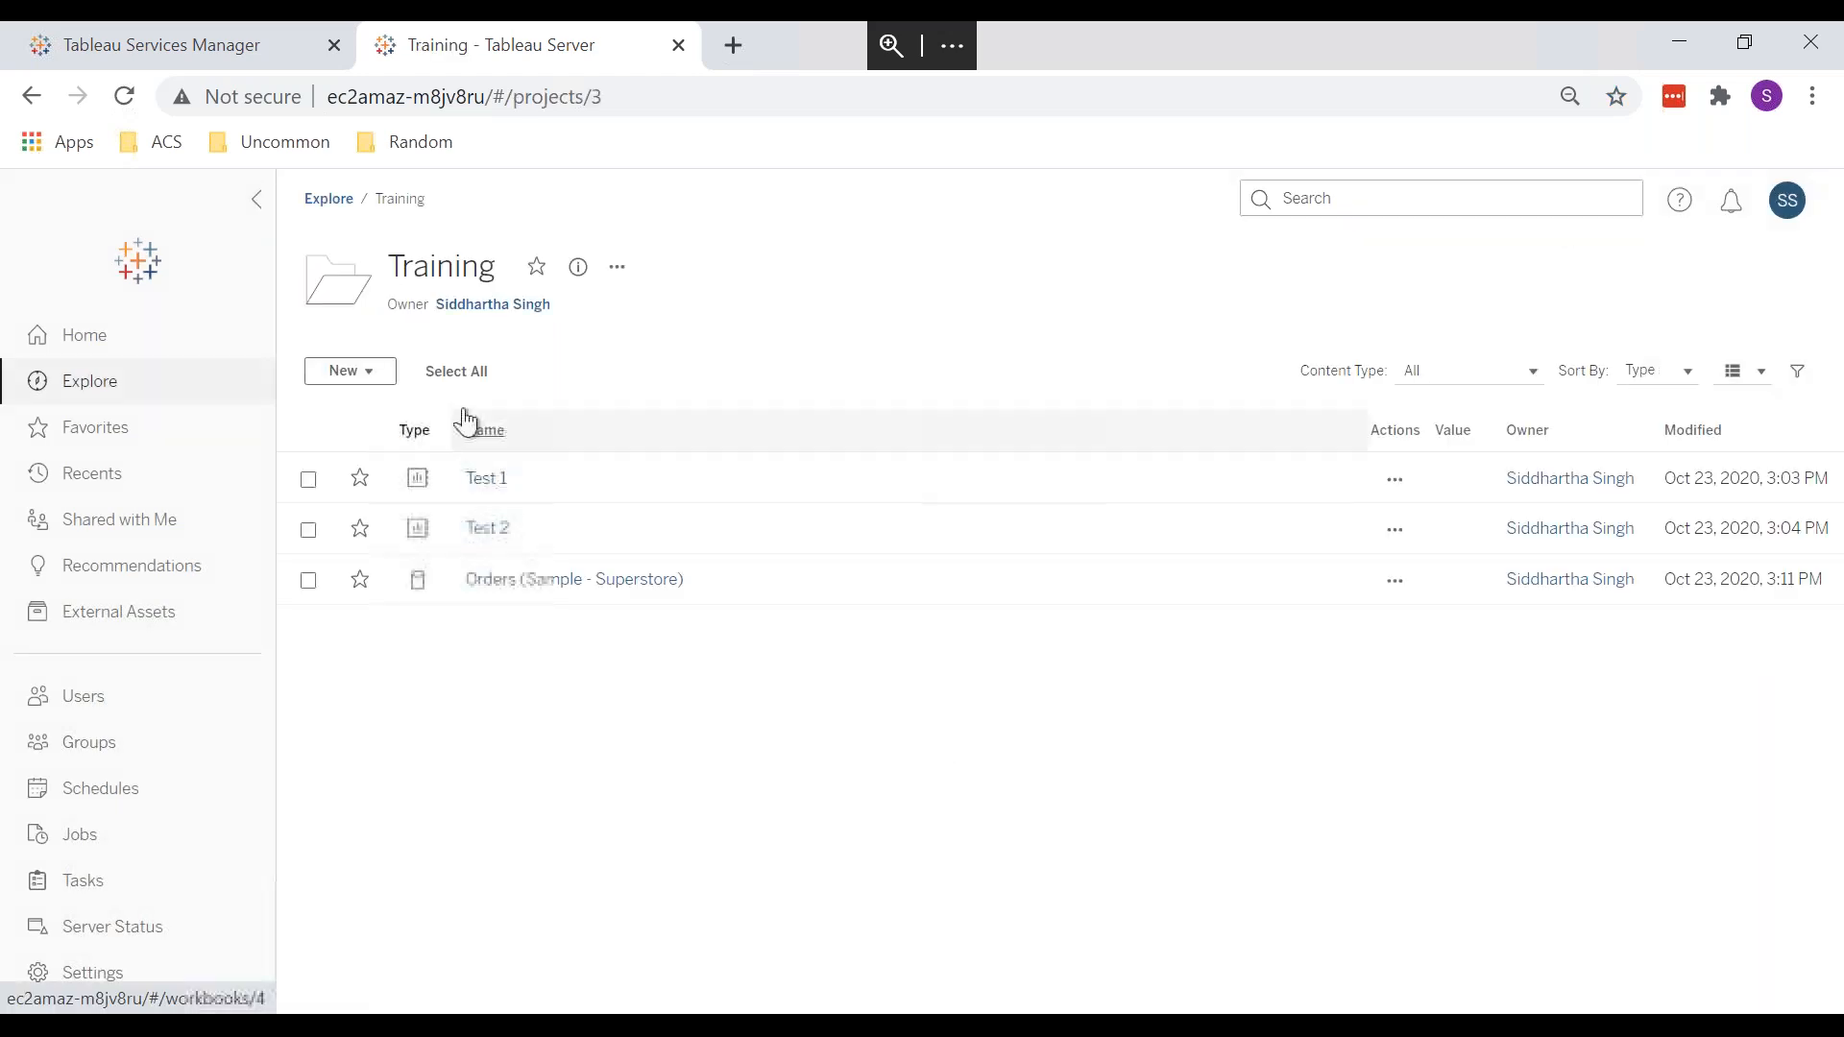
middle_click(477, 488)
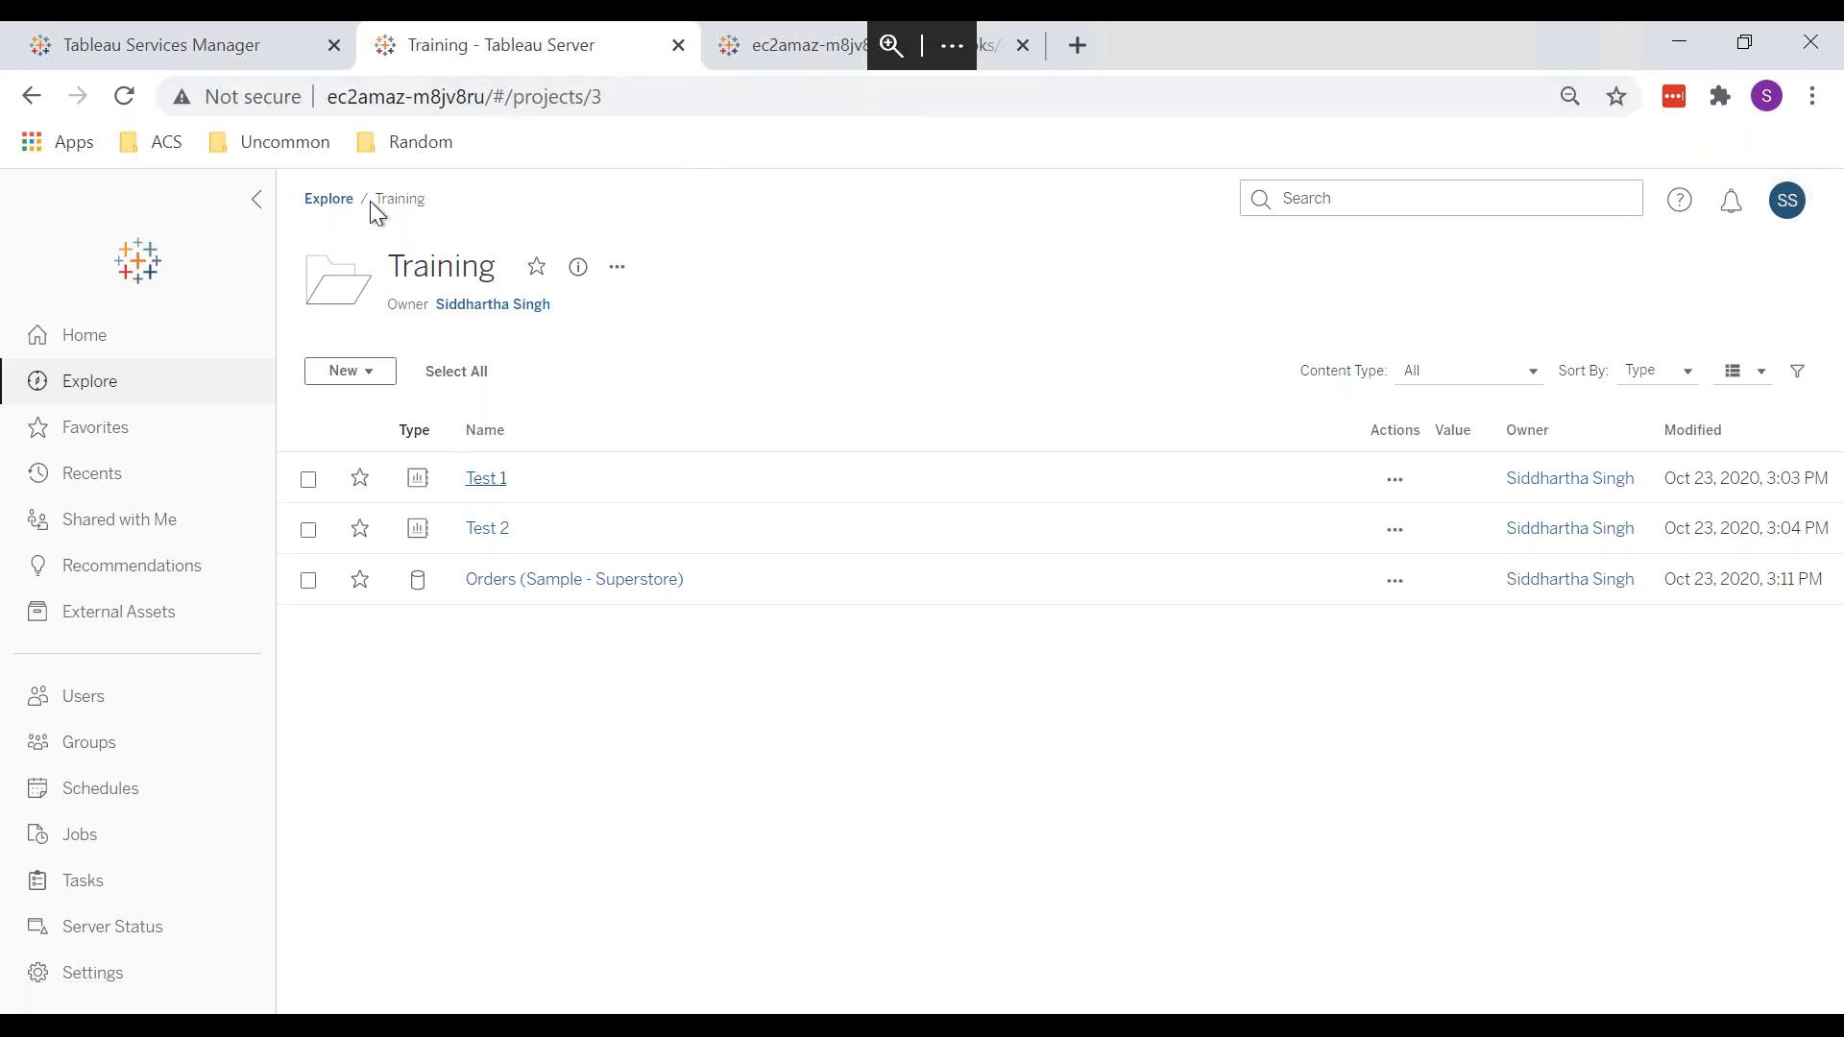
Step: Reopen the Default project's Workbooks permissions in the first tab, then switch to the Test 1 tab
left_click(328, 199)
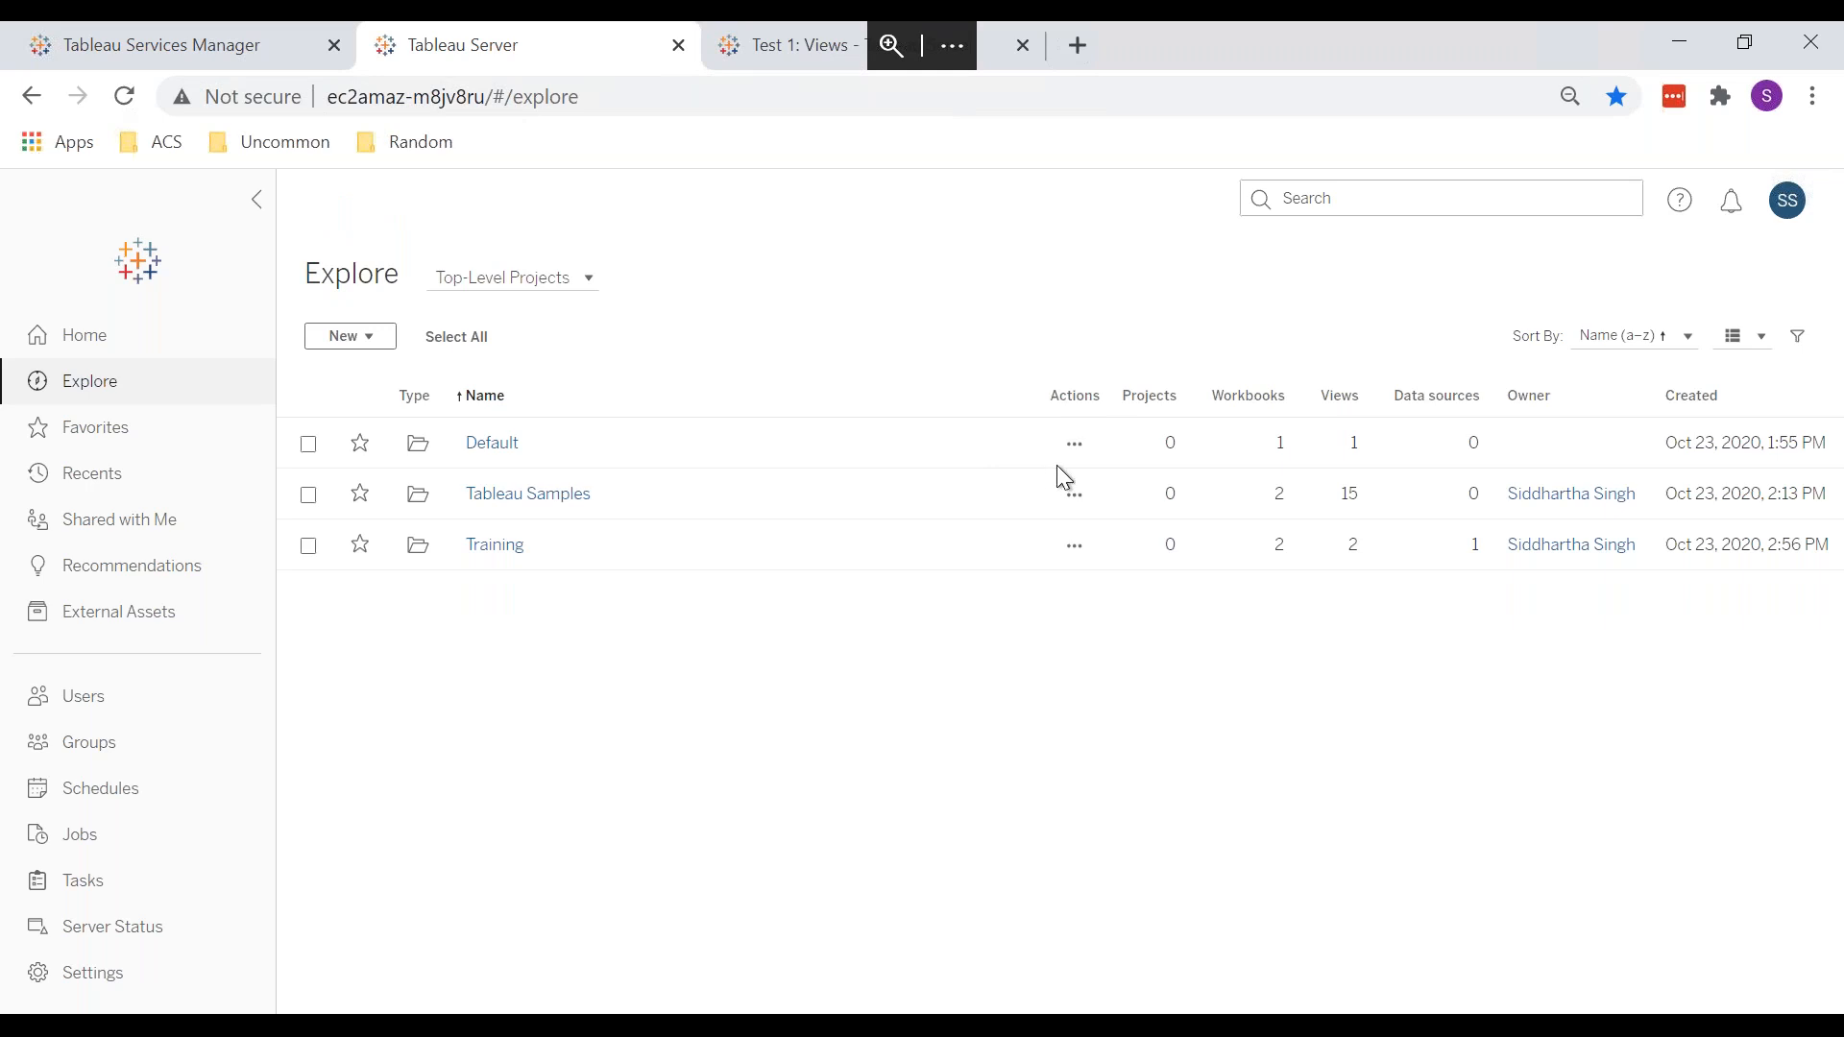
left_click(1073, 459)
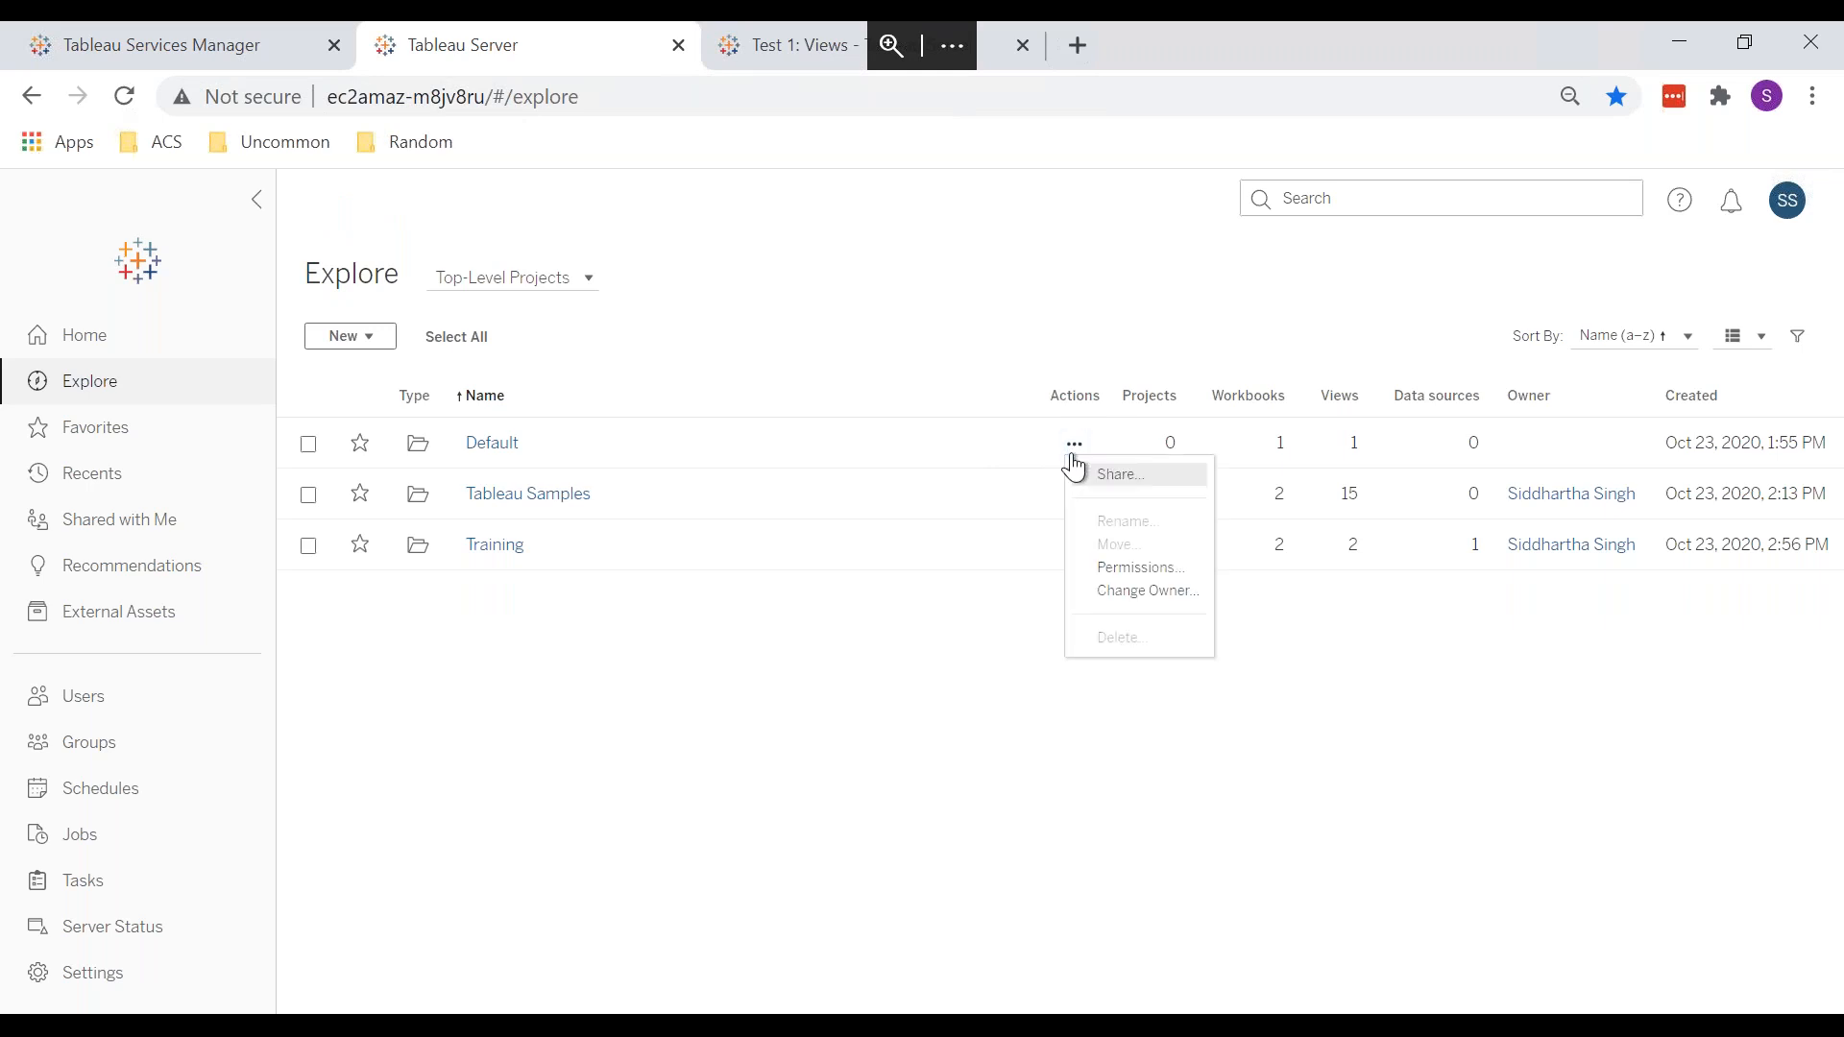
left_click(1119, 569)
left_click(857, 363)
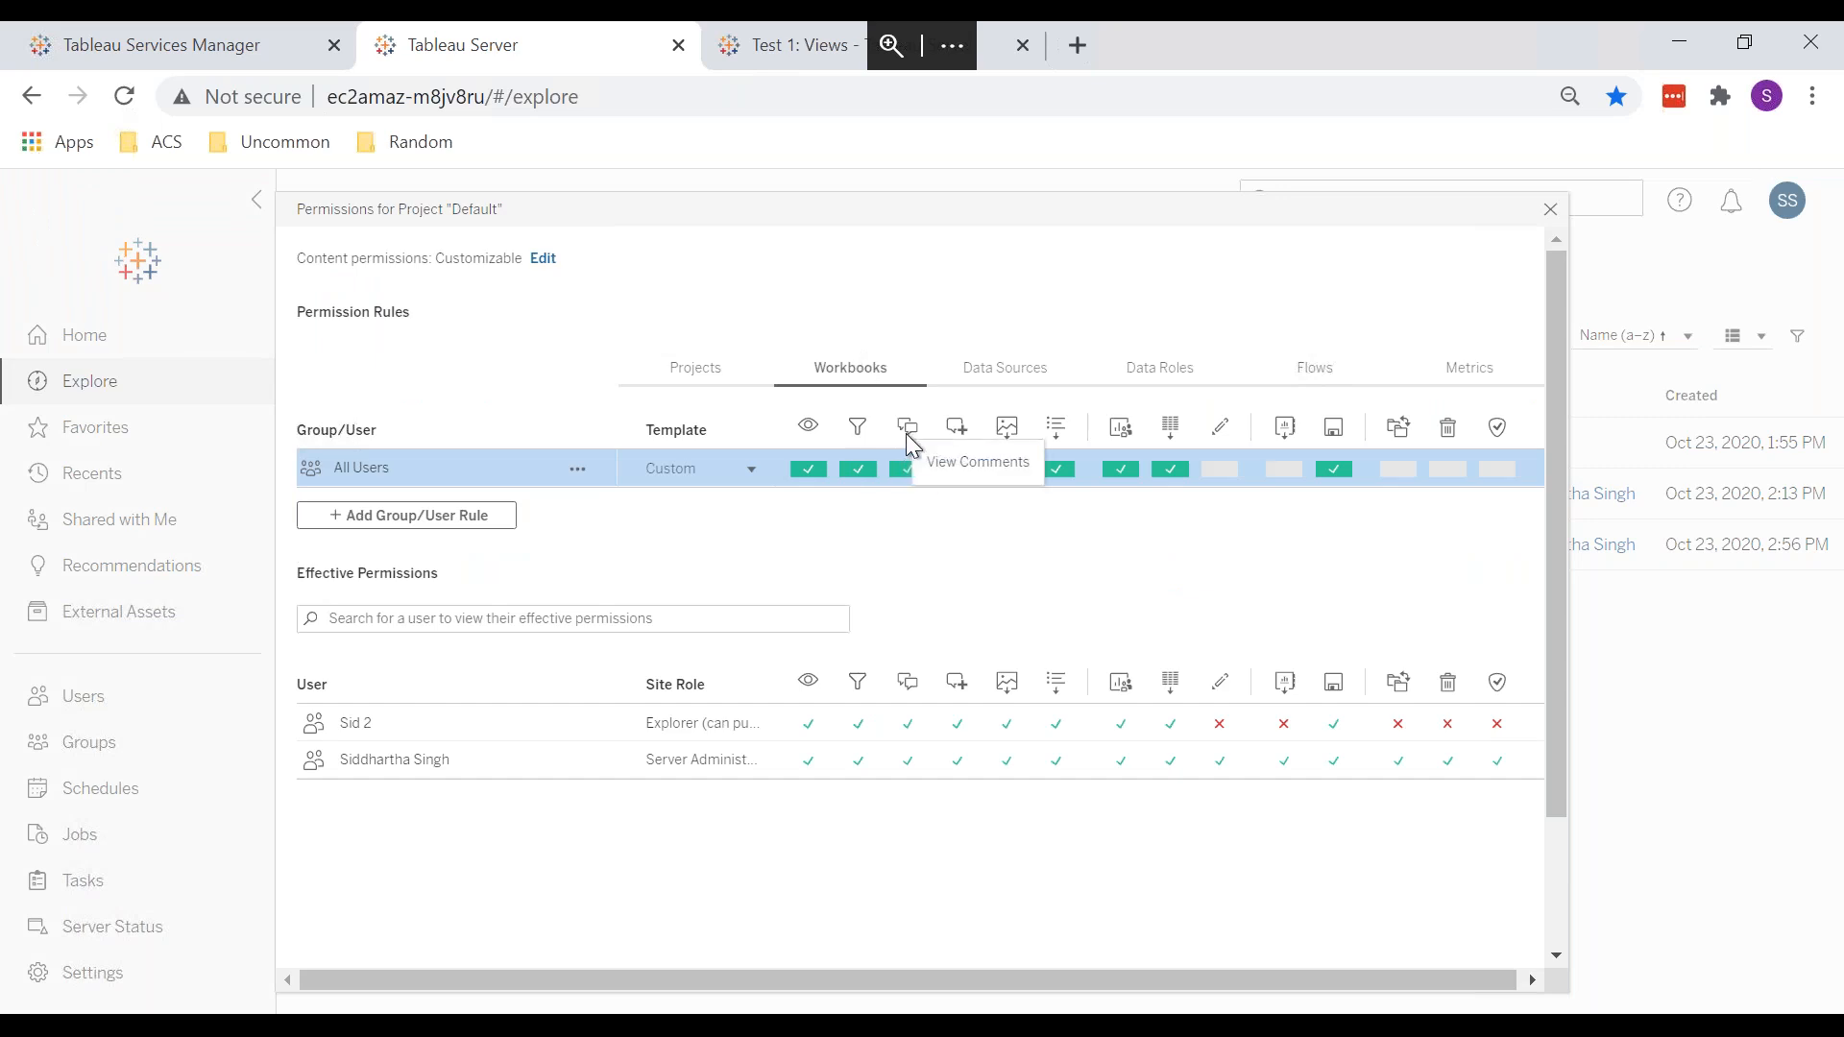
left_click(803, 46)
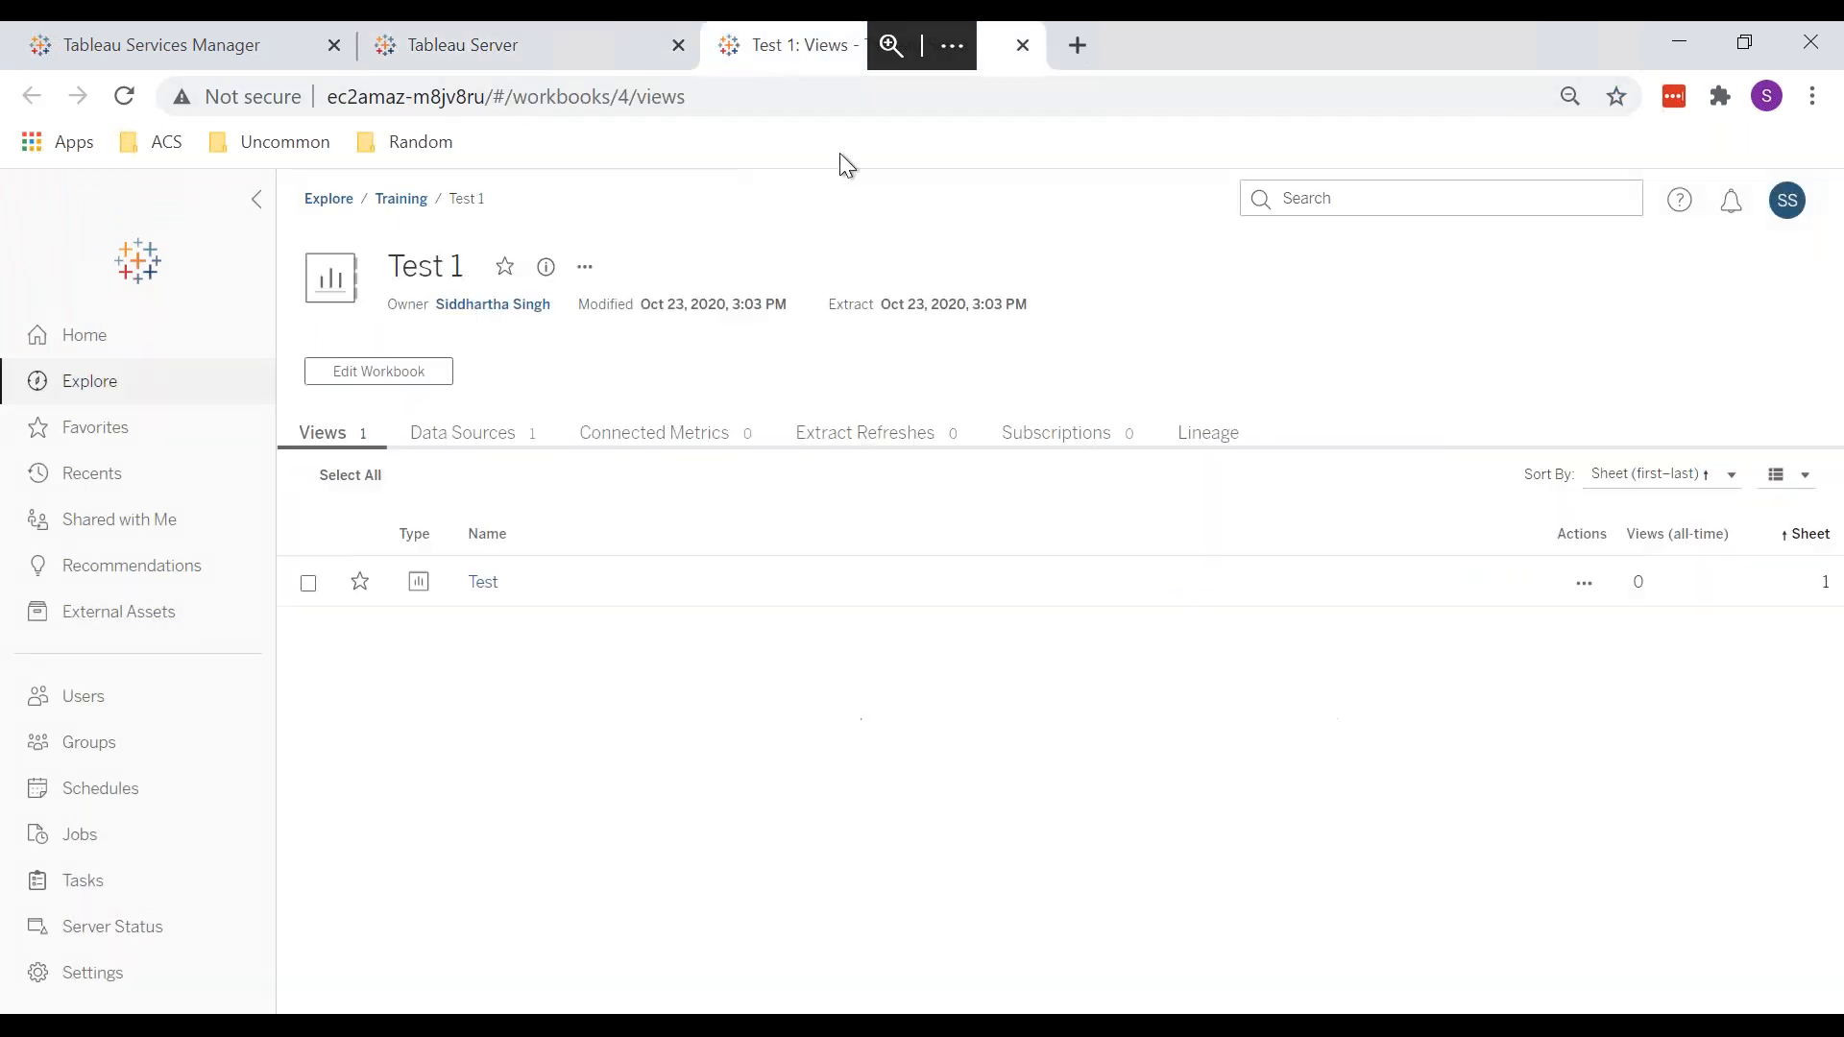
Step: Load the Test view of Test 1, showing its dashboard of four bar-chart sheets
left_click(485, 586)
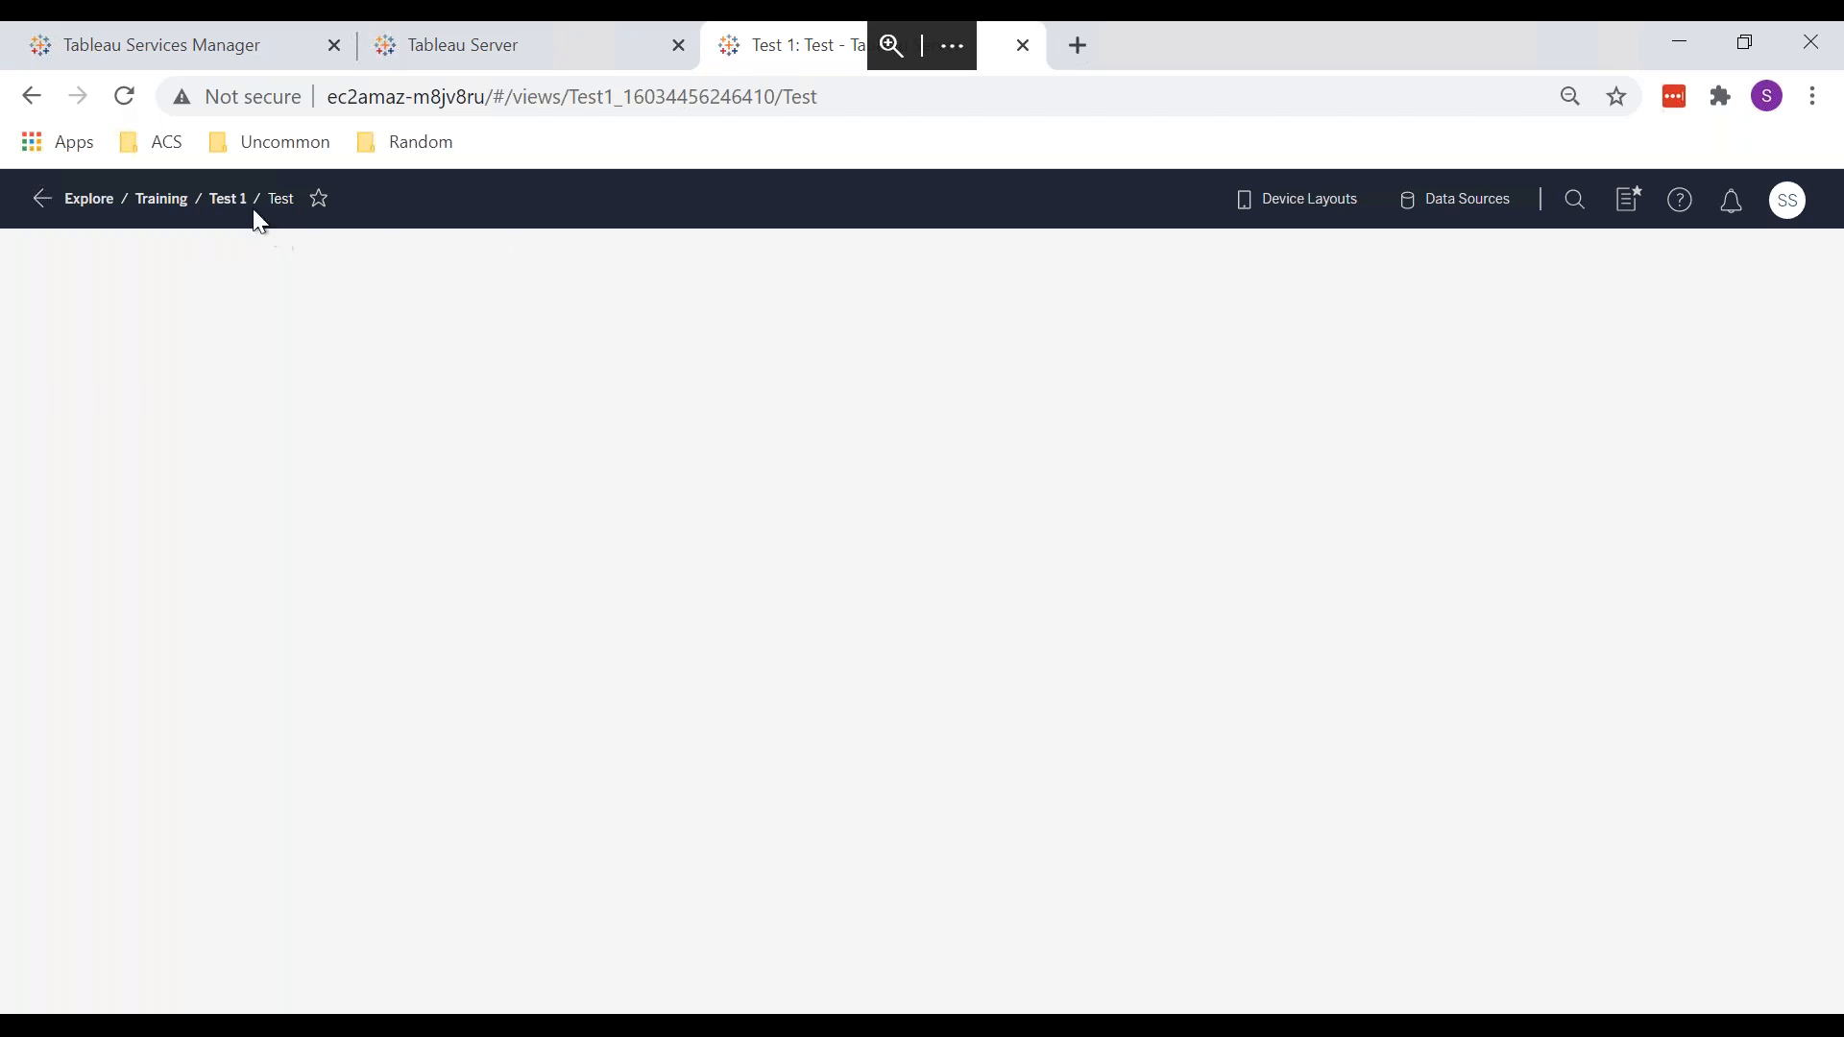
left_click(228, 197)
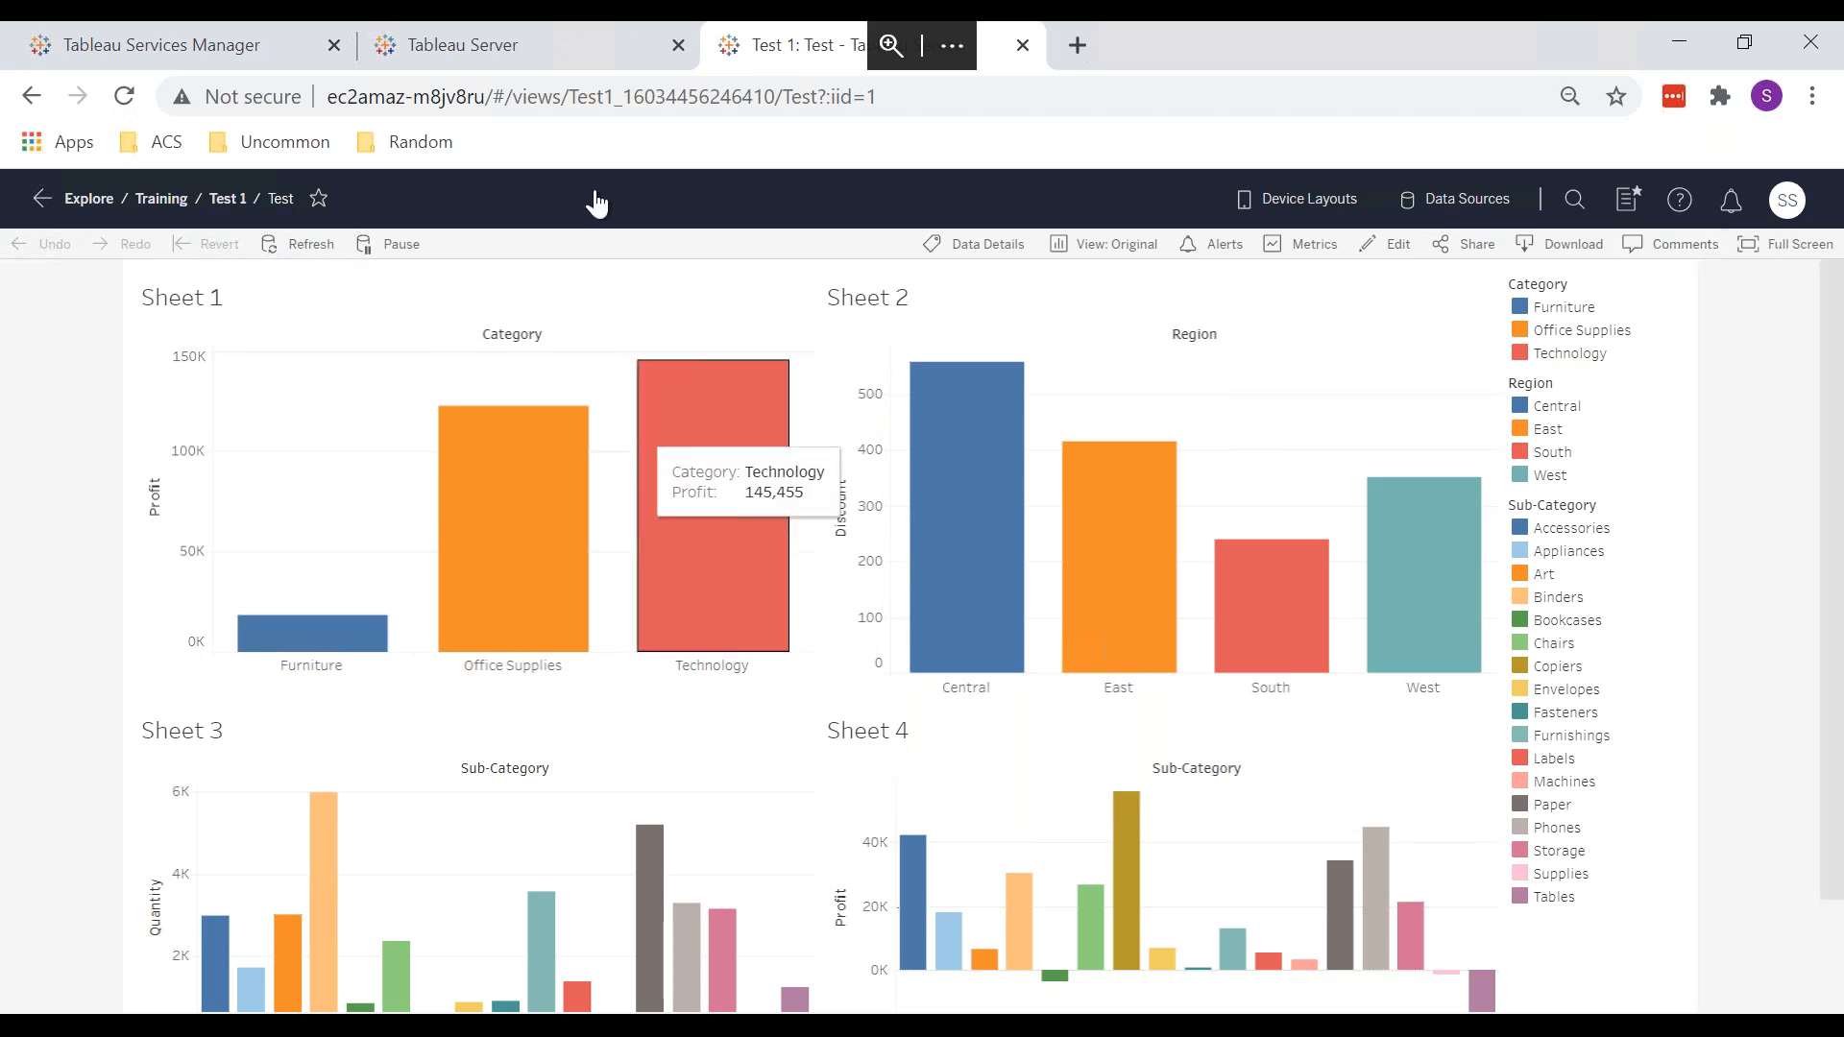
Step: Show the Test view's empty Comments panel and compare it with the Default project's comment permissions
key("ctrl+d")
left_click(526, 42)
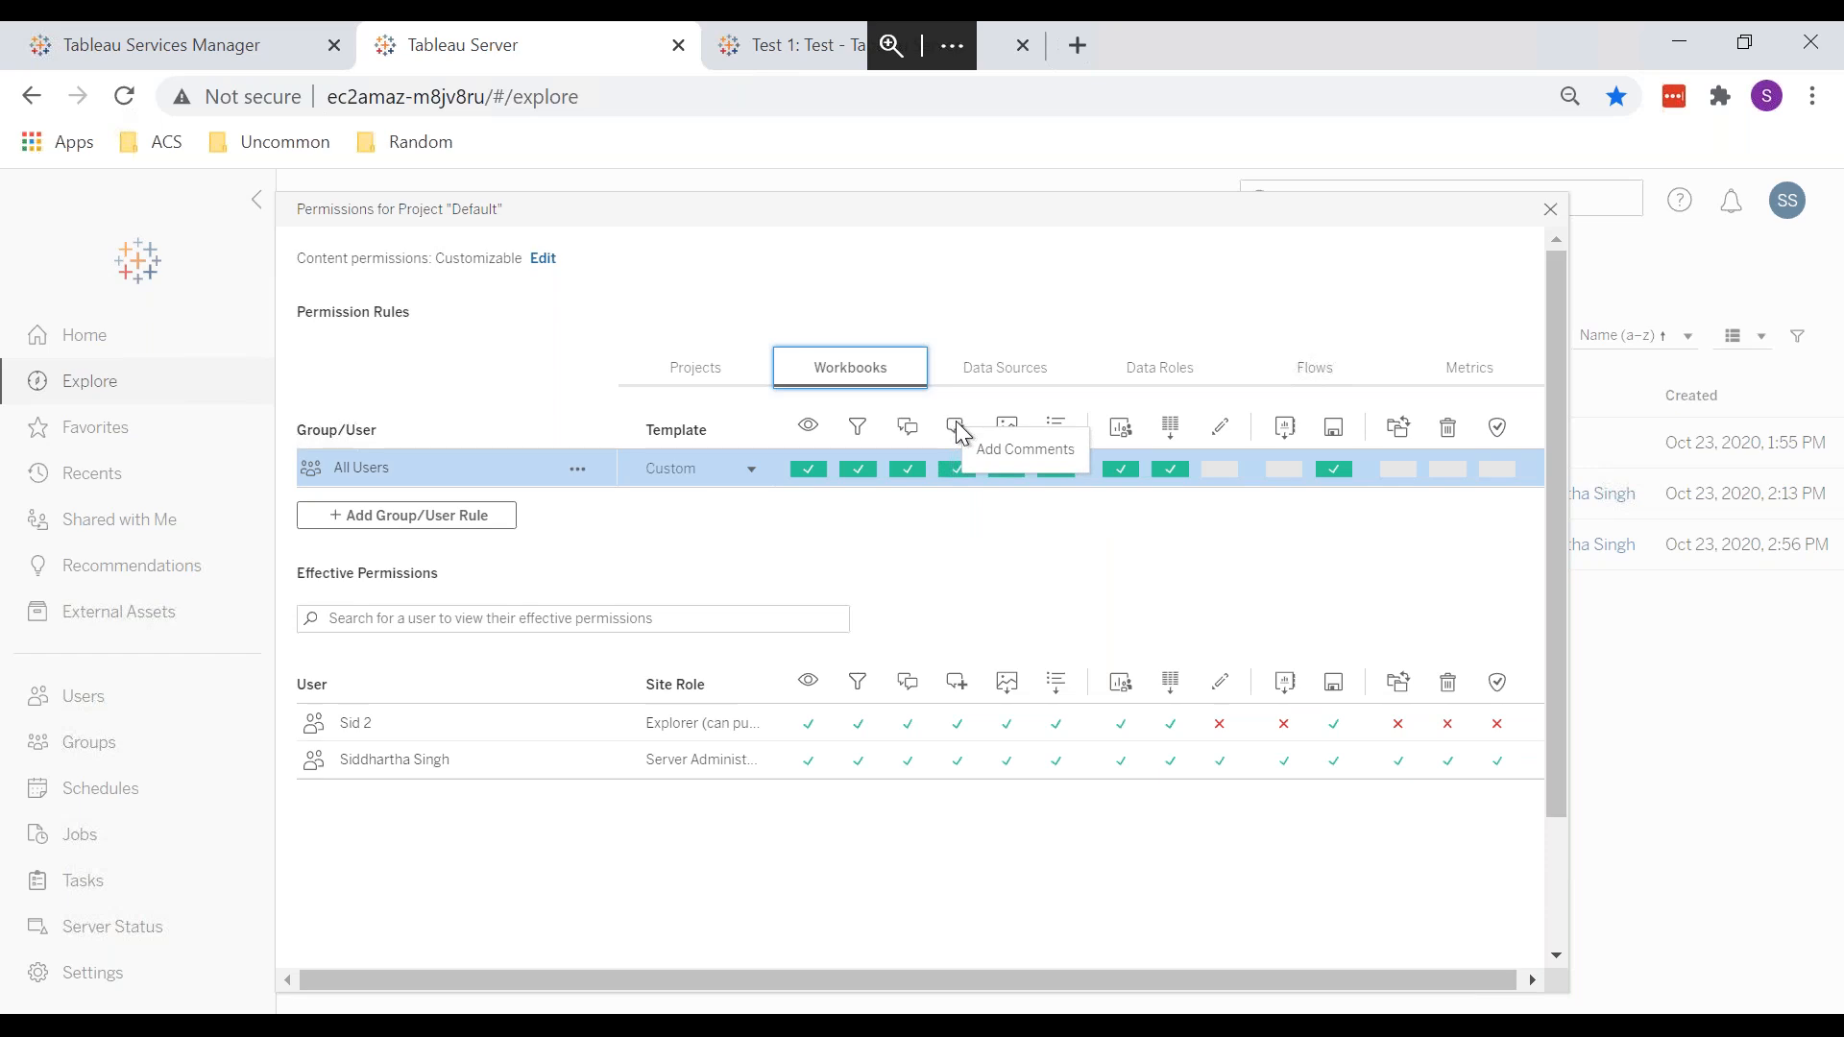
left_click(782, 45)
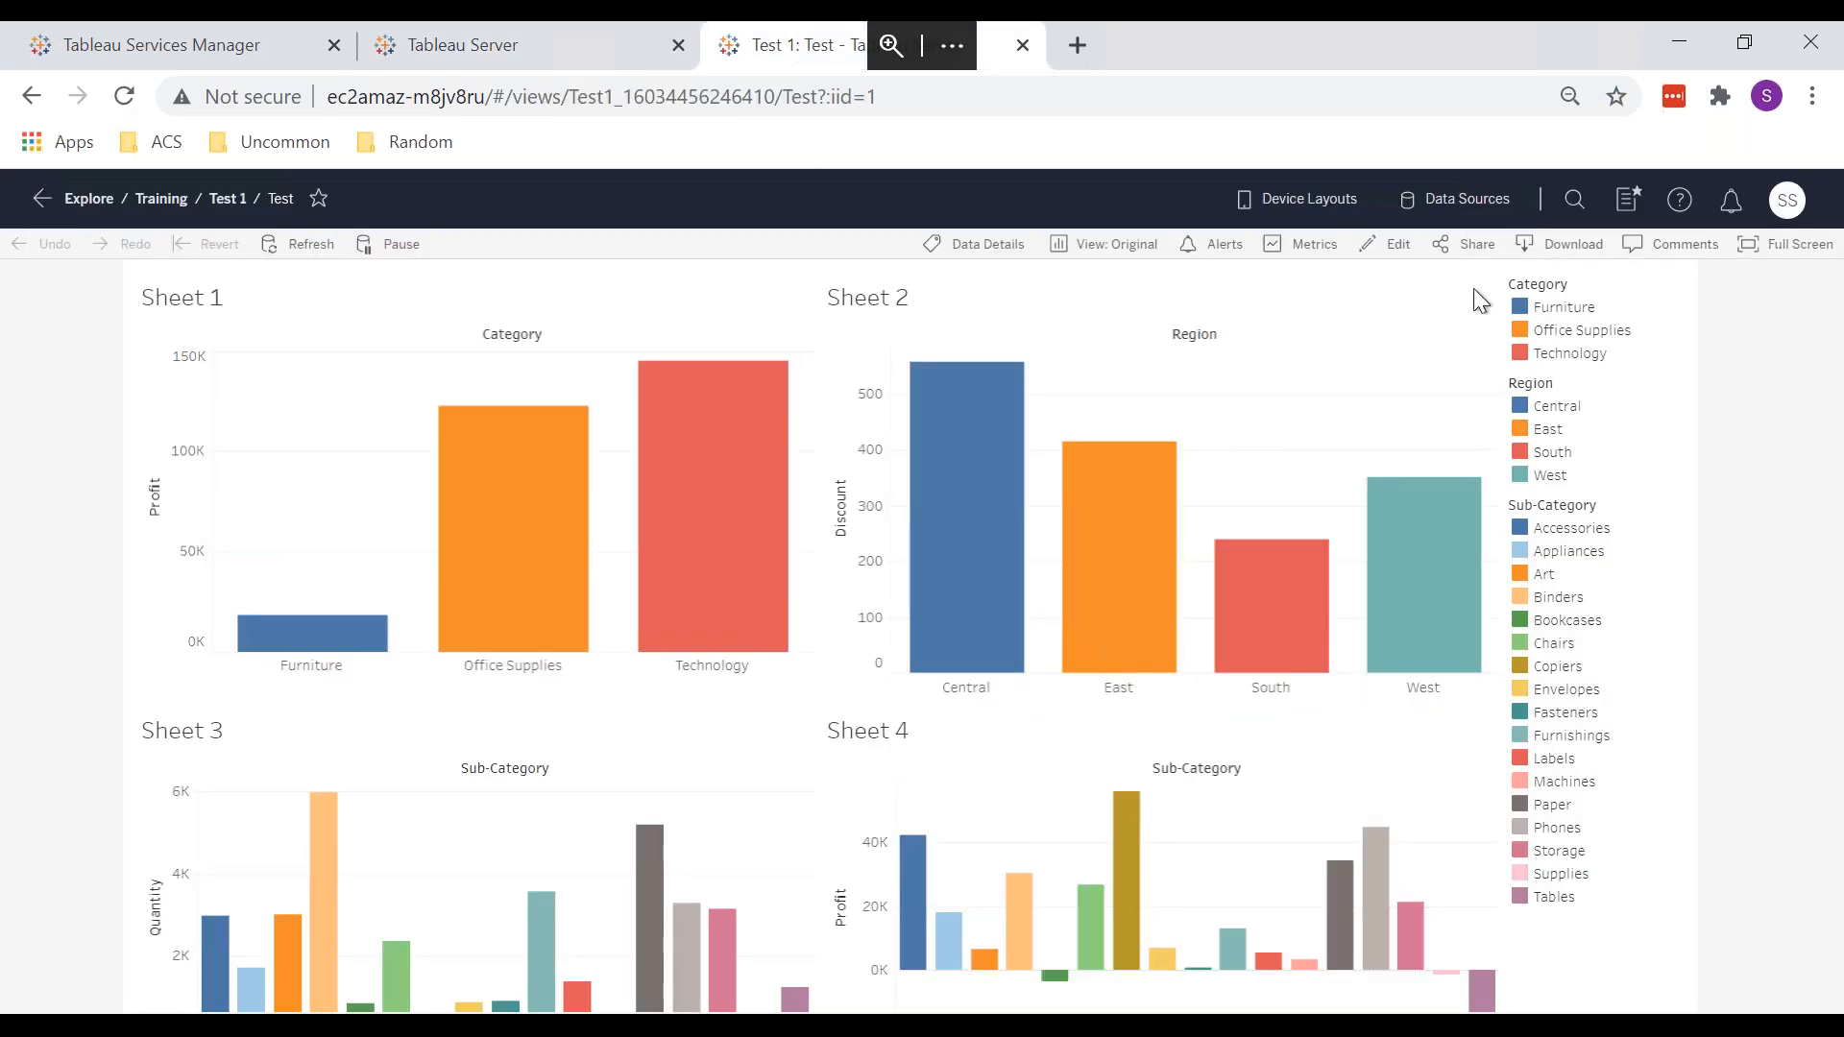
left_click(1688, 246)
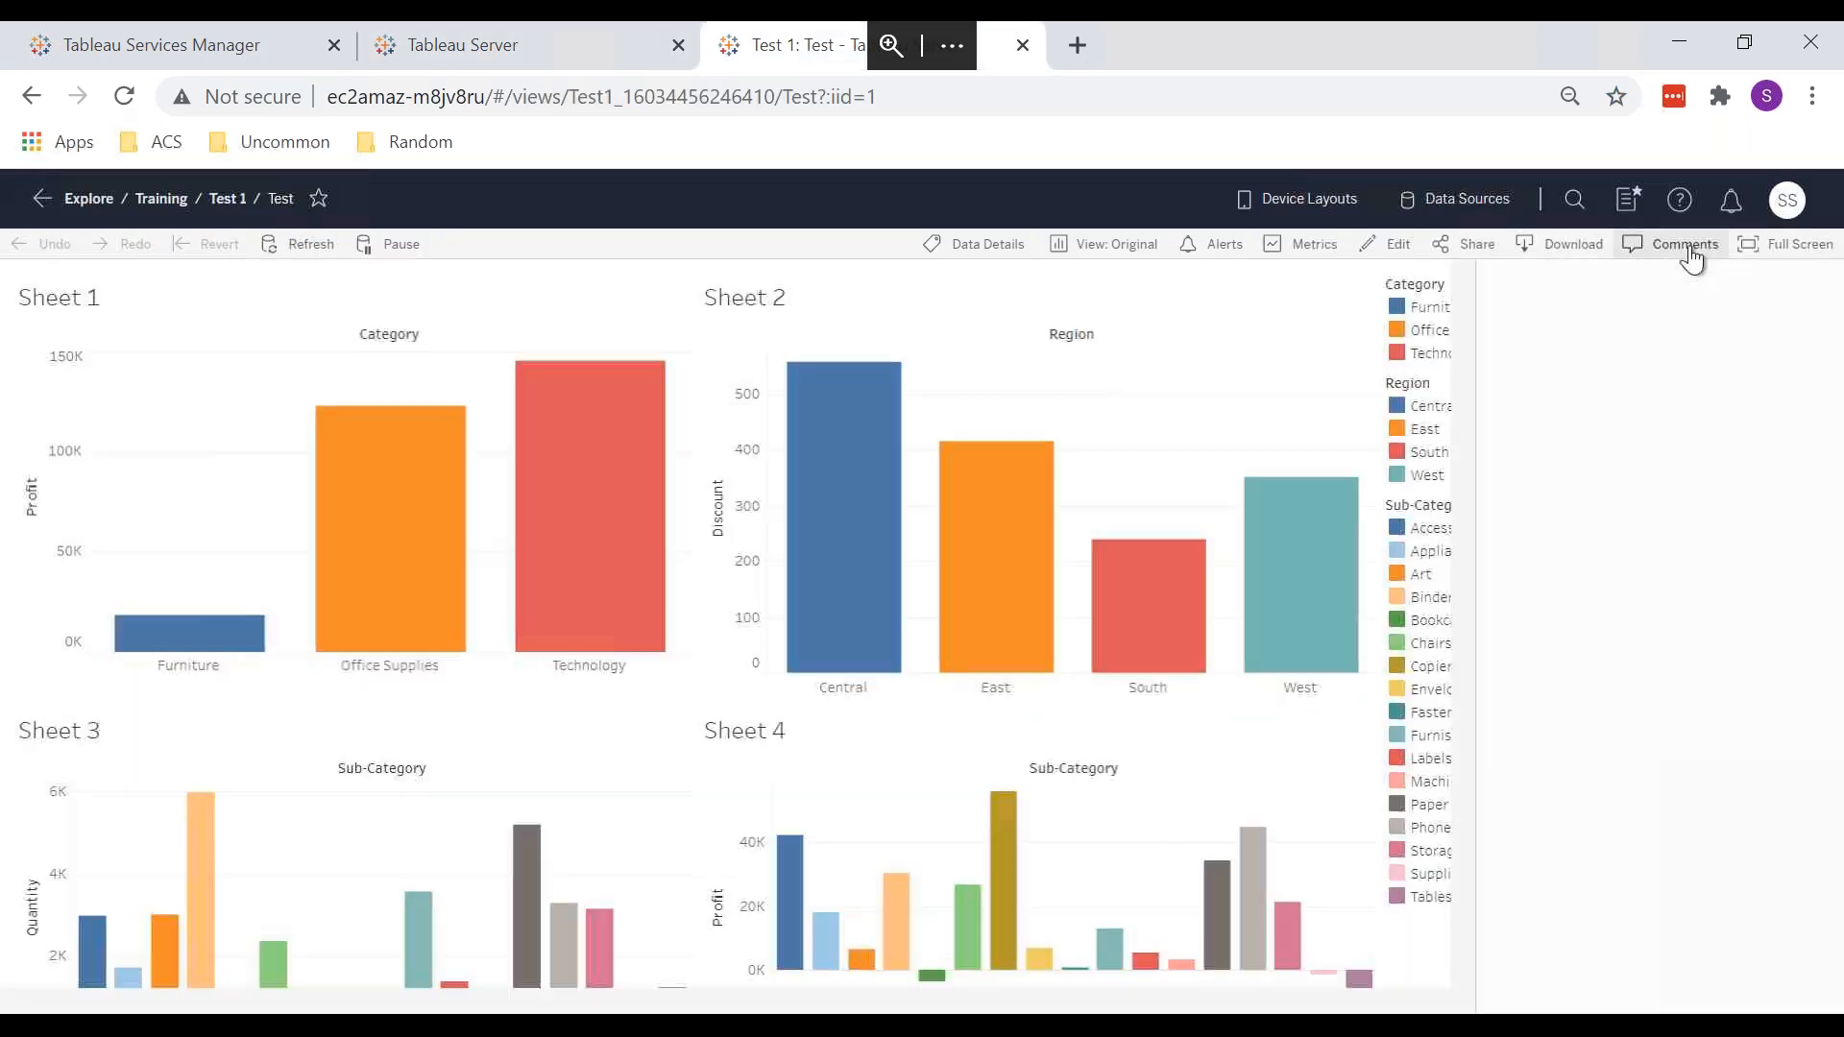
left_click(1556, 922)
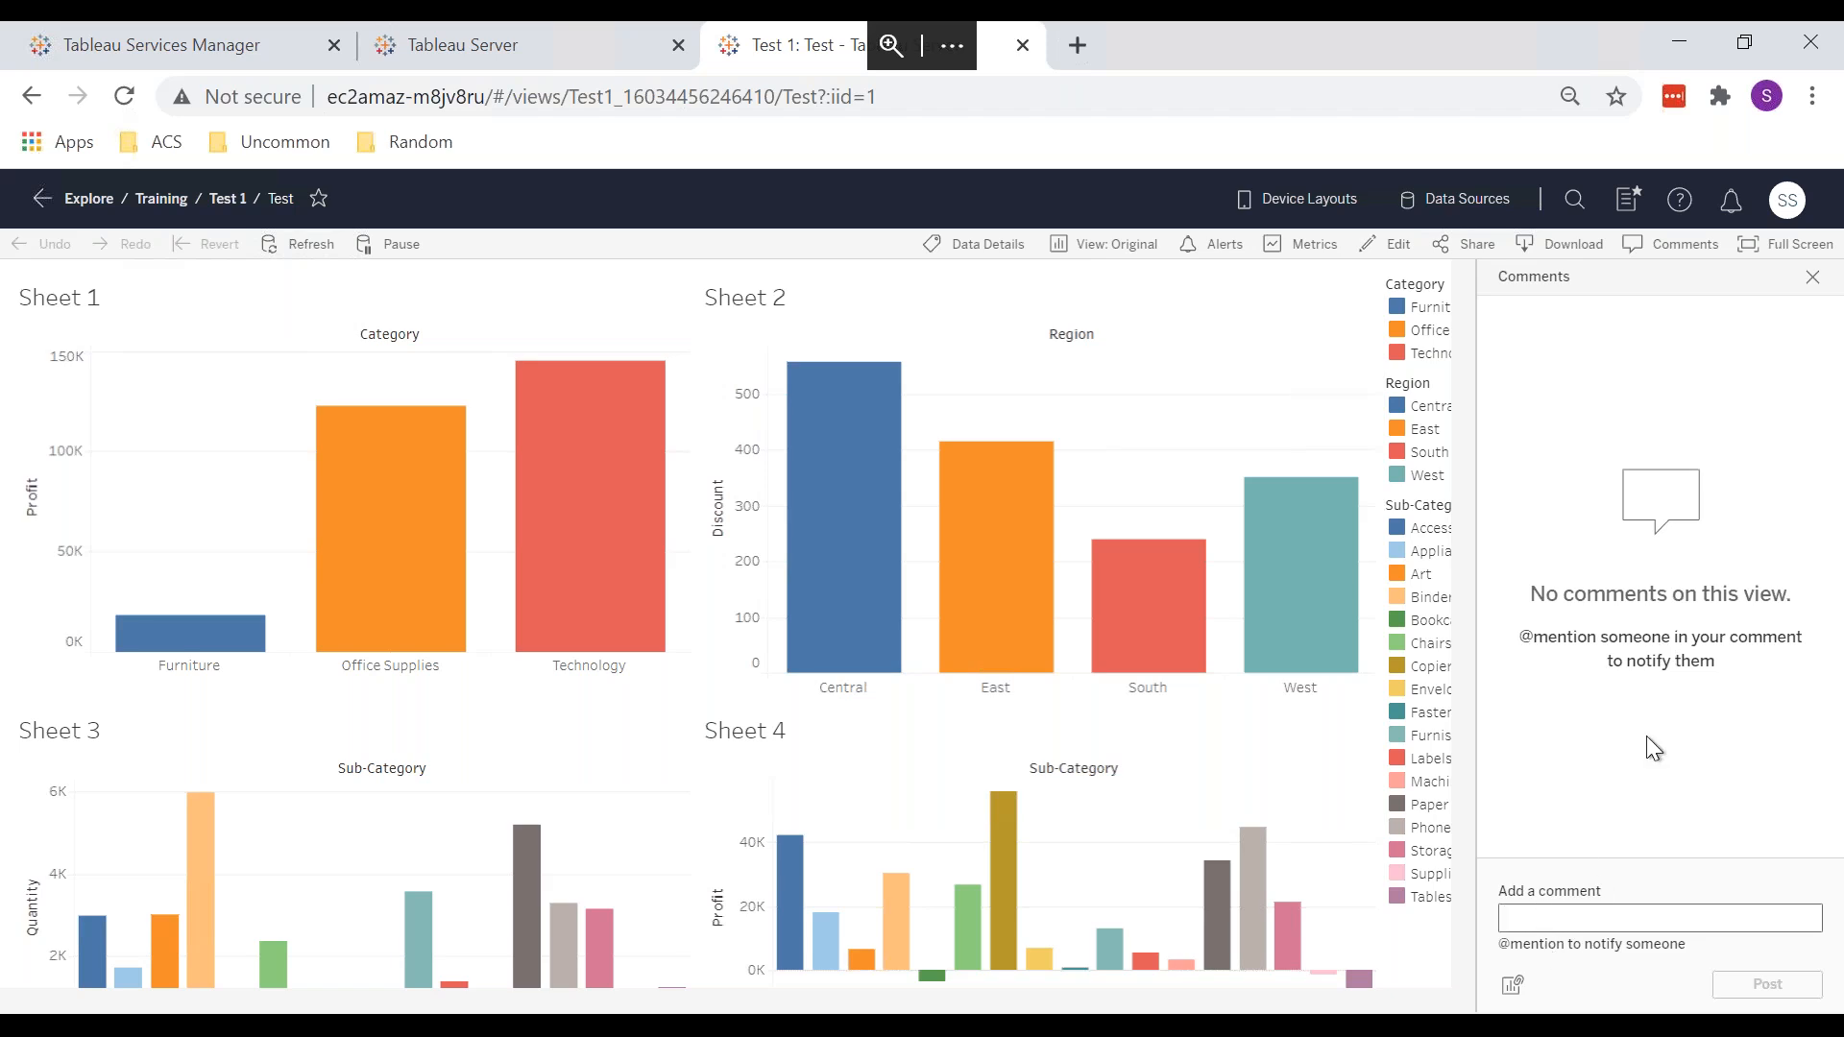
left_click(538, 45)
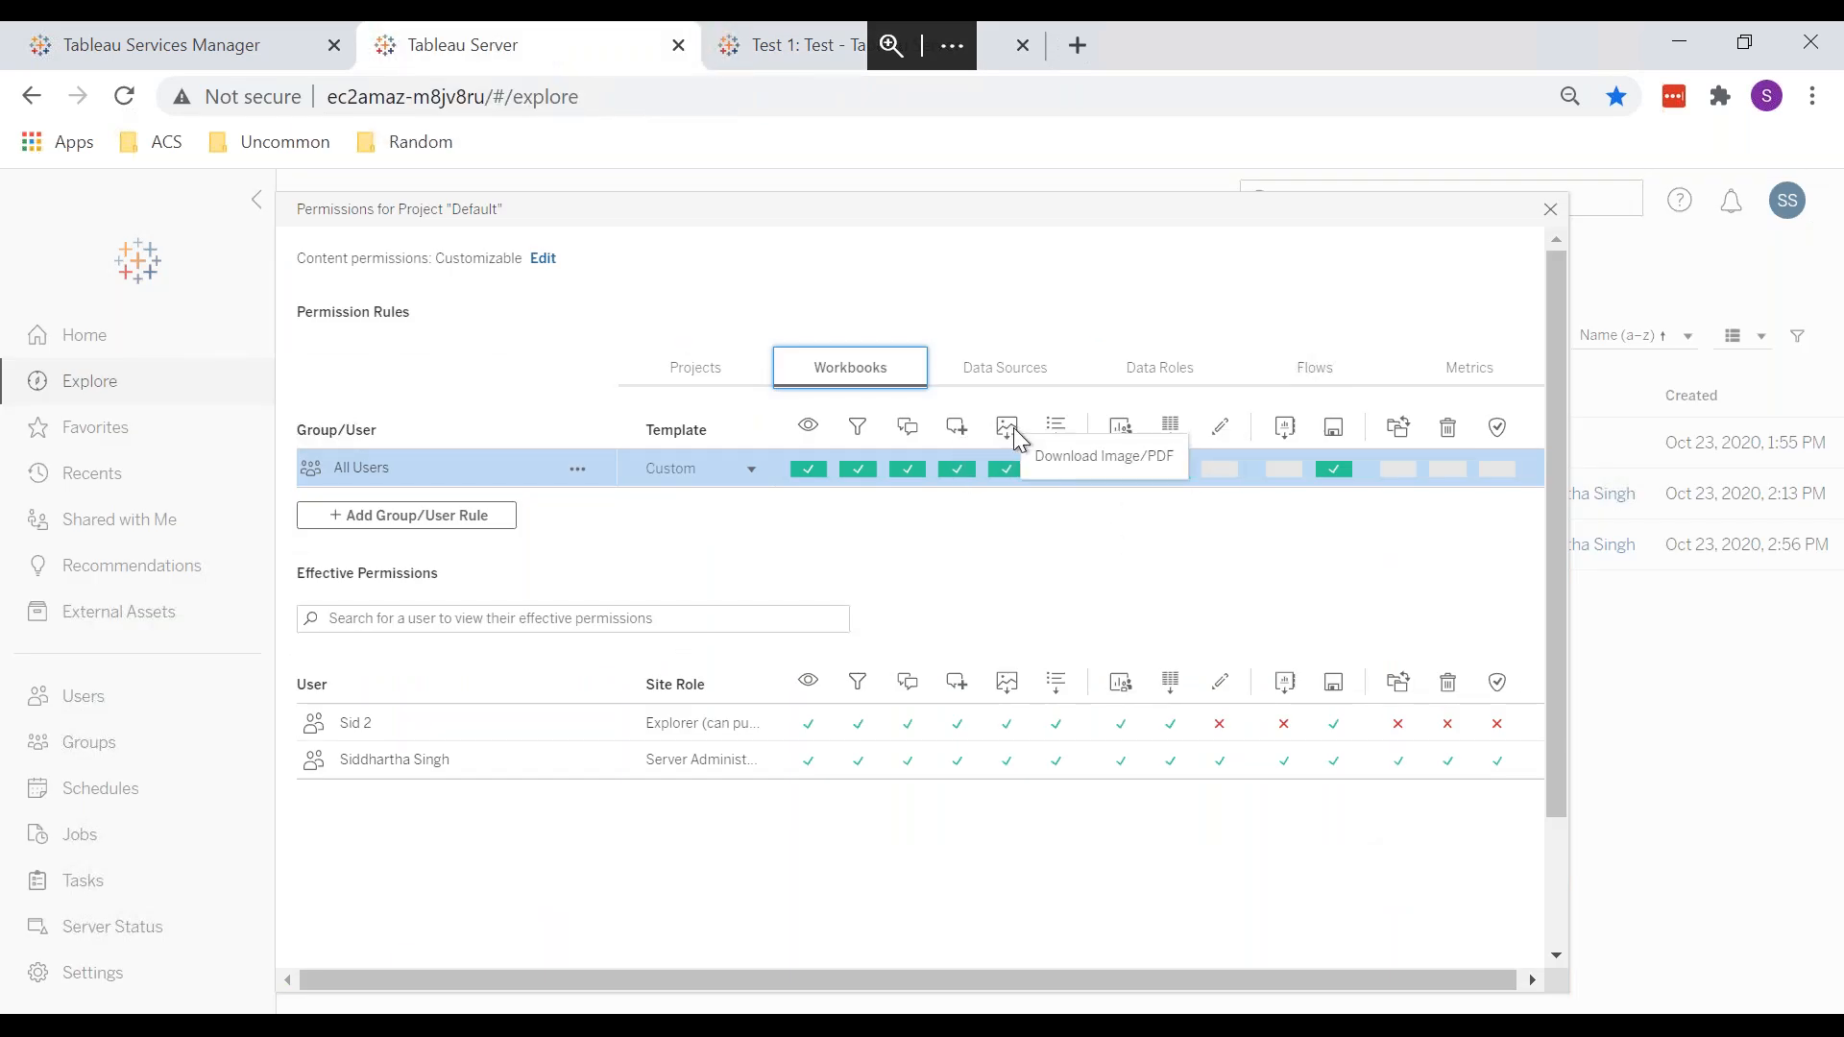
left_click(790, 45)
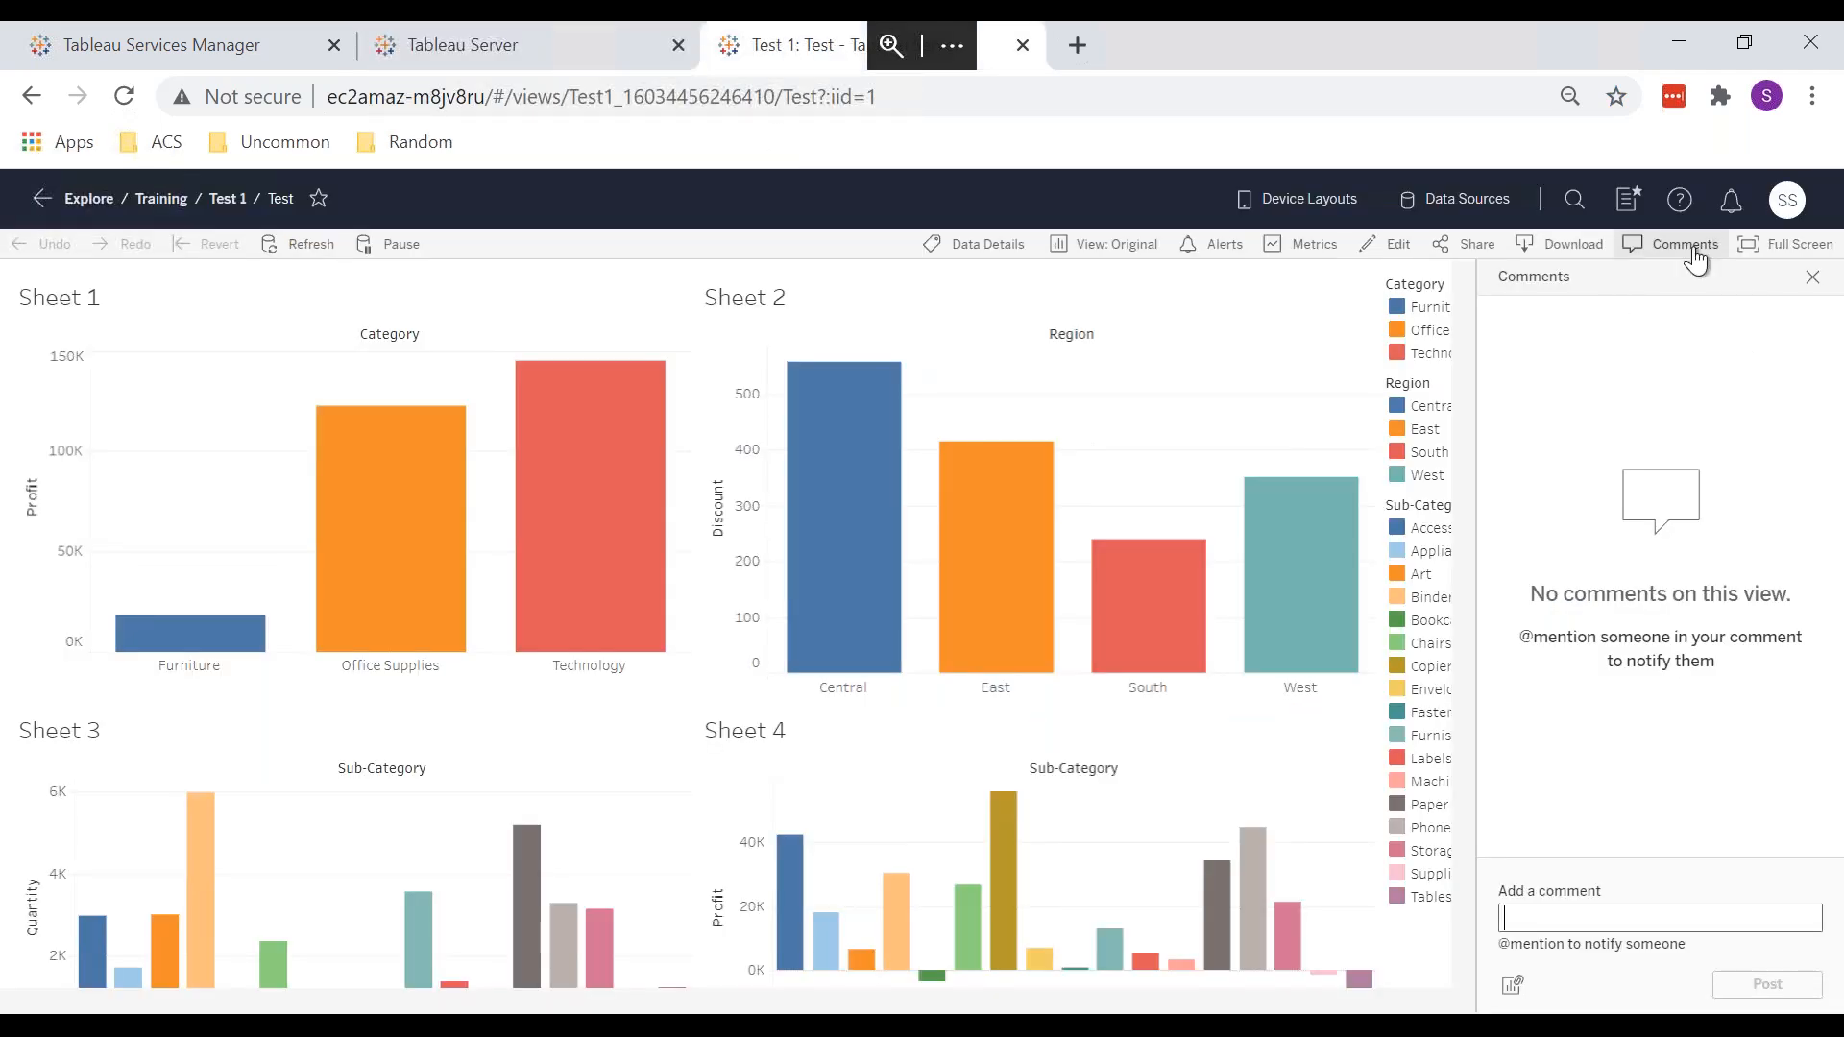
Step: Show the Download dialog offering Image, Data, Crosstab, PDF, PowerPoint and Tableau Workbook formats
left_click(1547, 255)
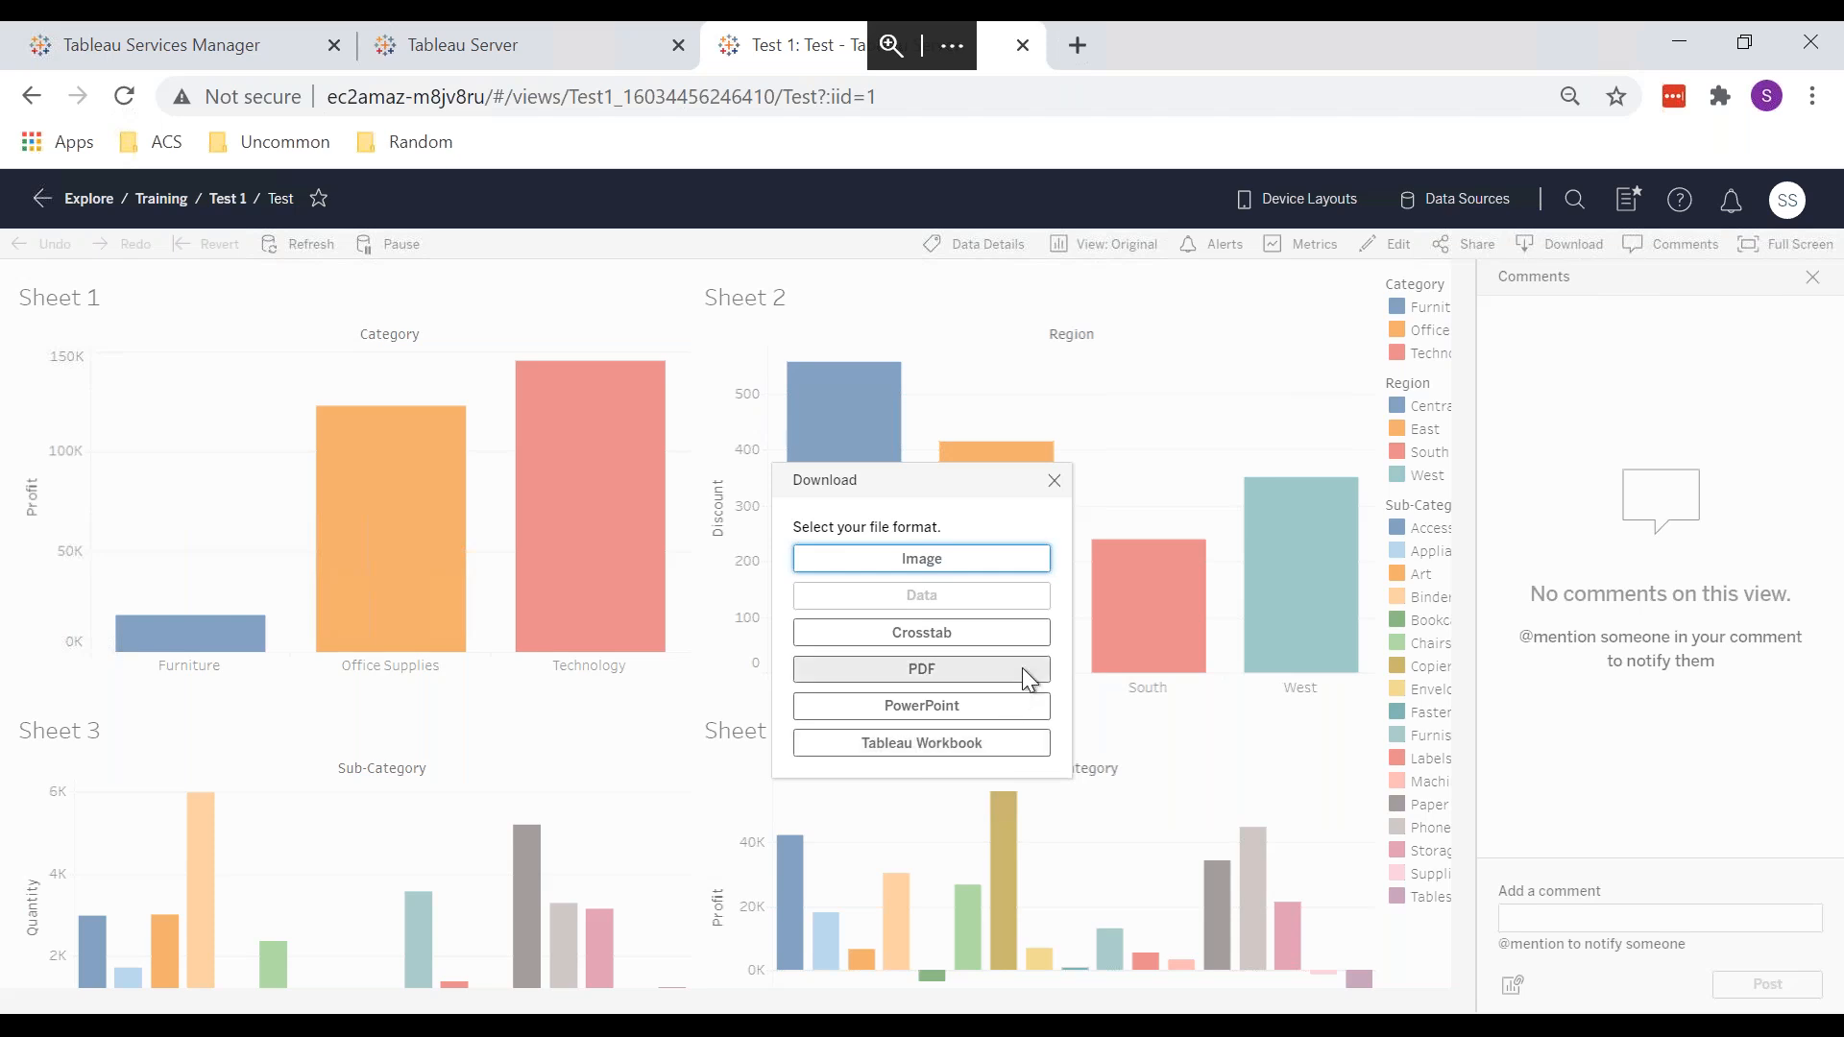
Step: Close the Download dialog and Comments panel, then glance at the Default project permissions
left_click(1053, 482)
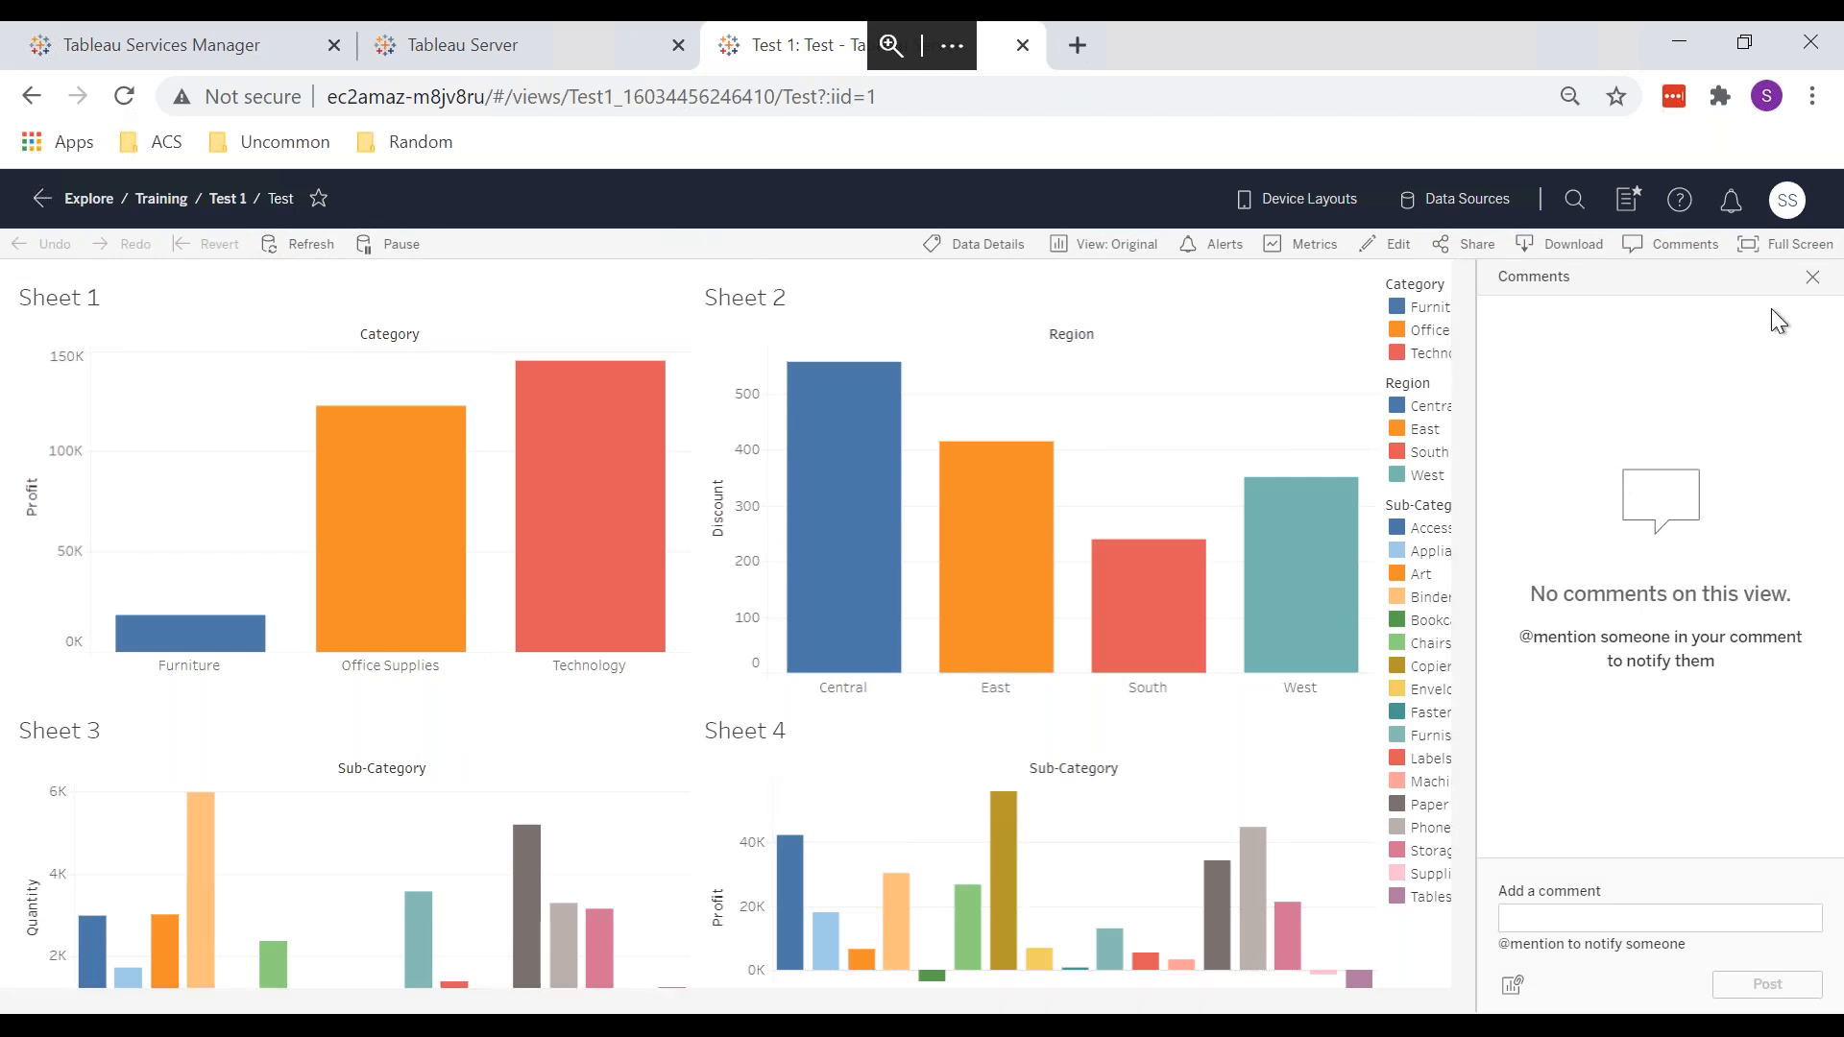
left_click(1812, 278)
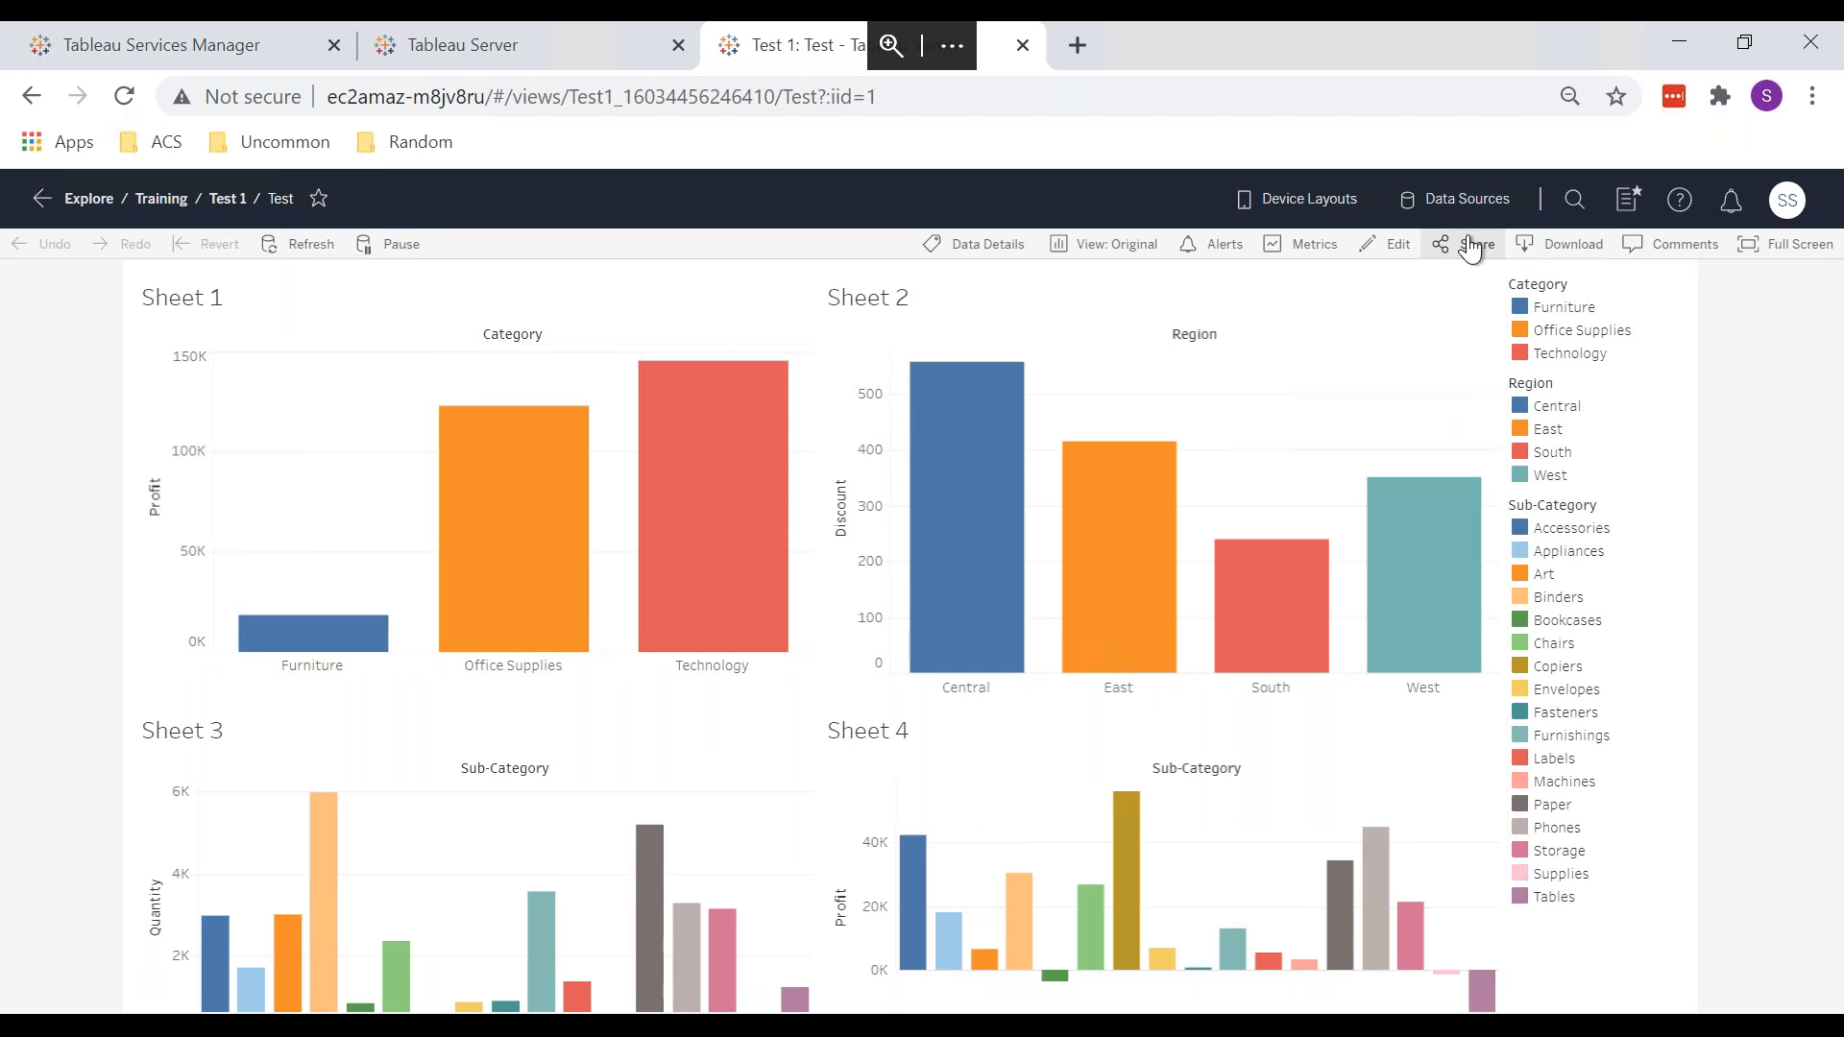
left_click(493, 54)
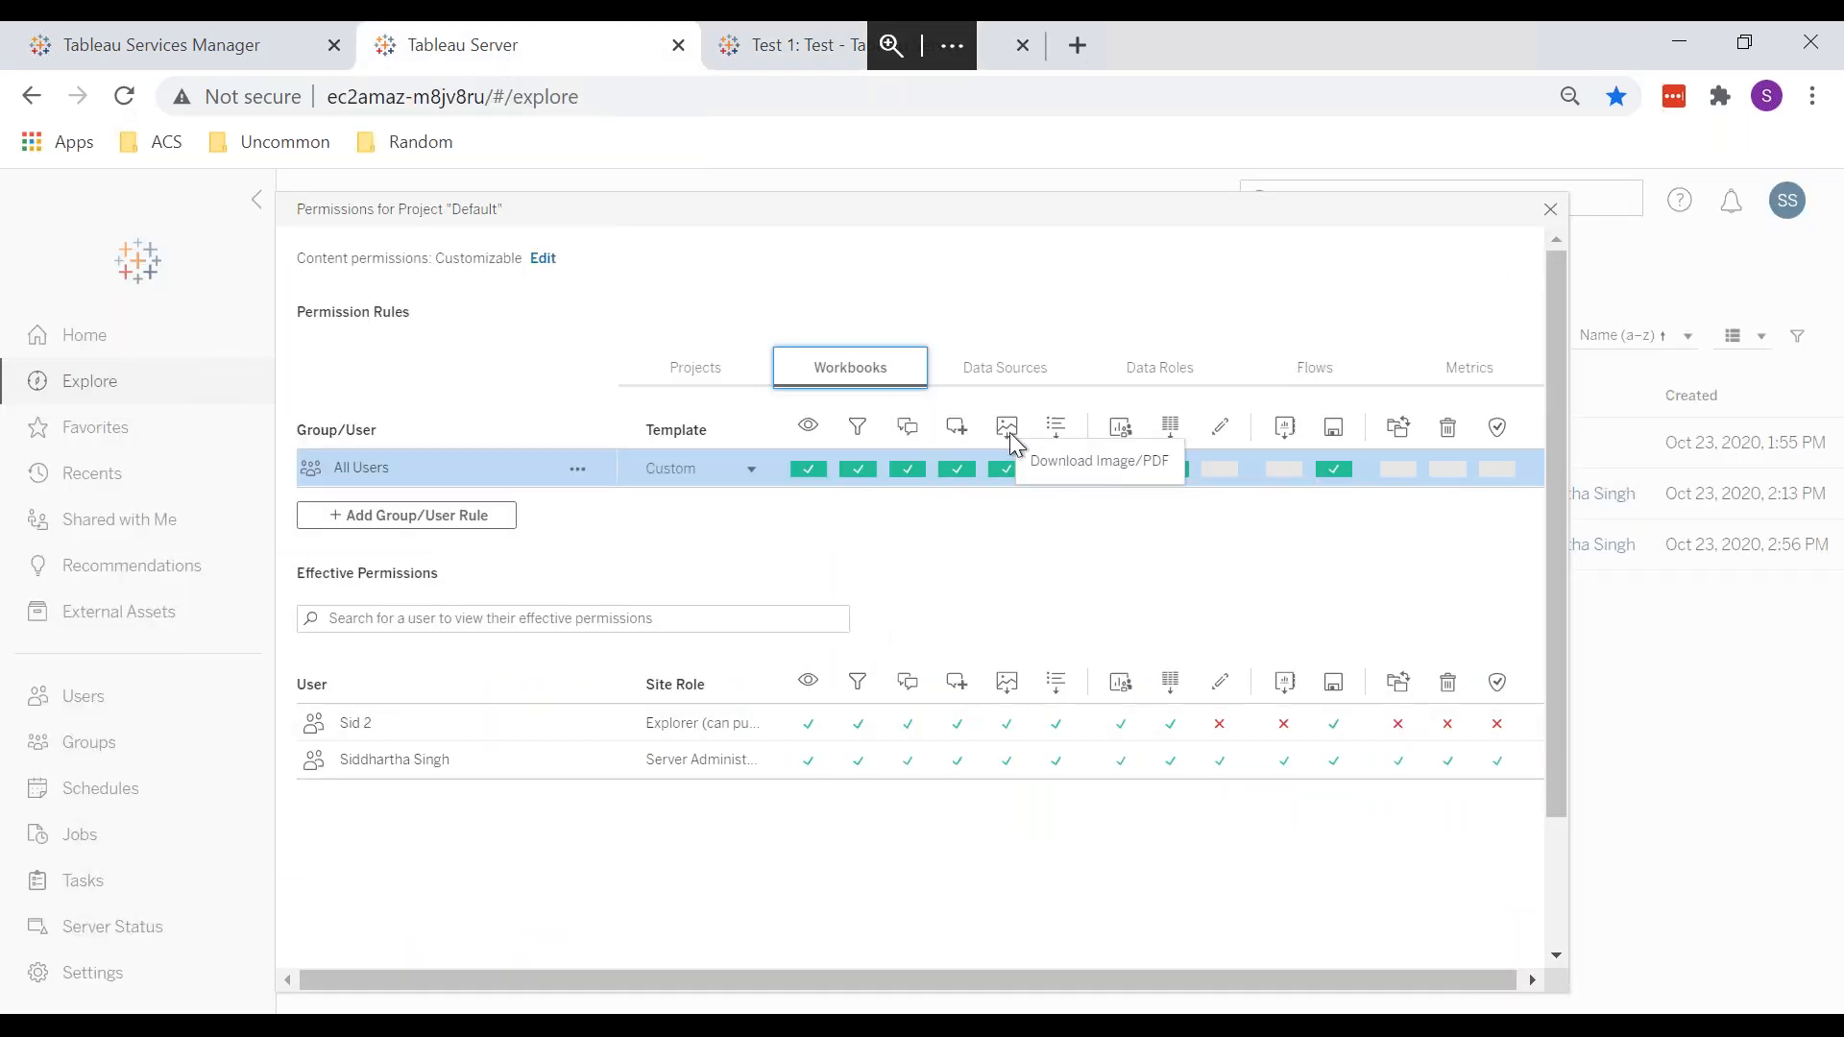
left_click(780, 44)
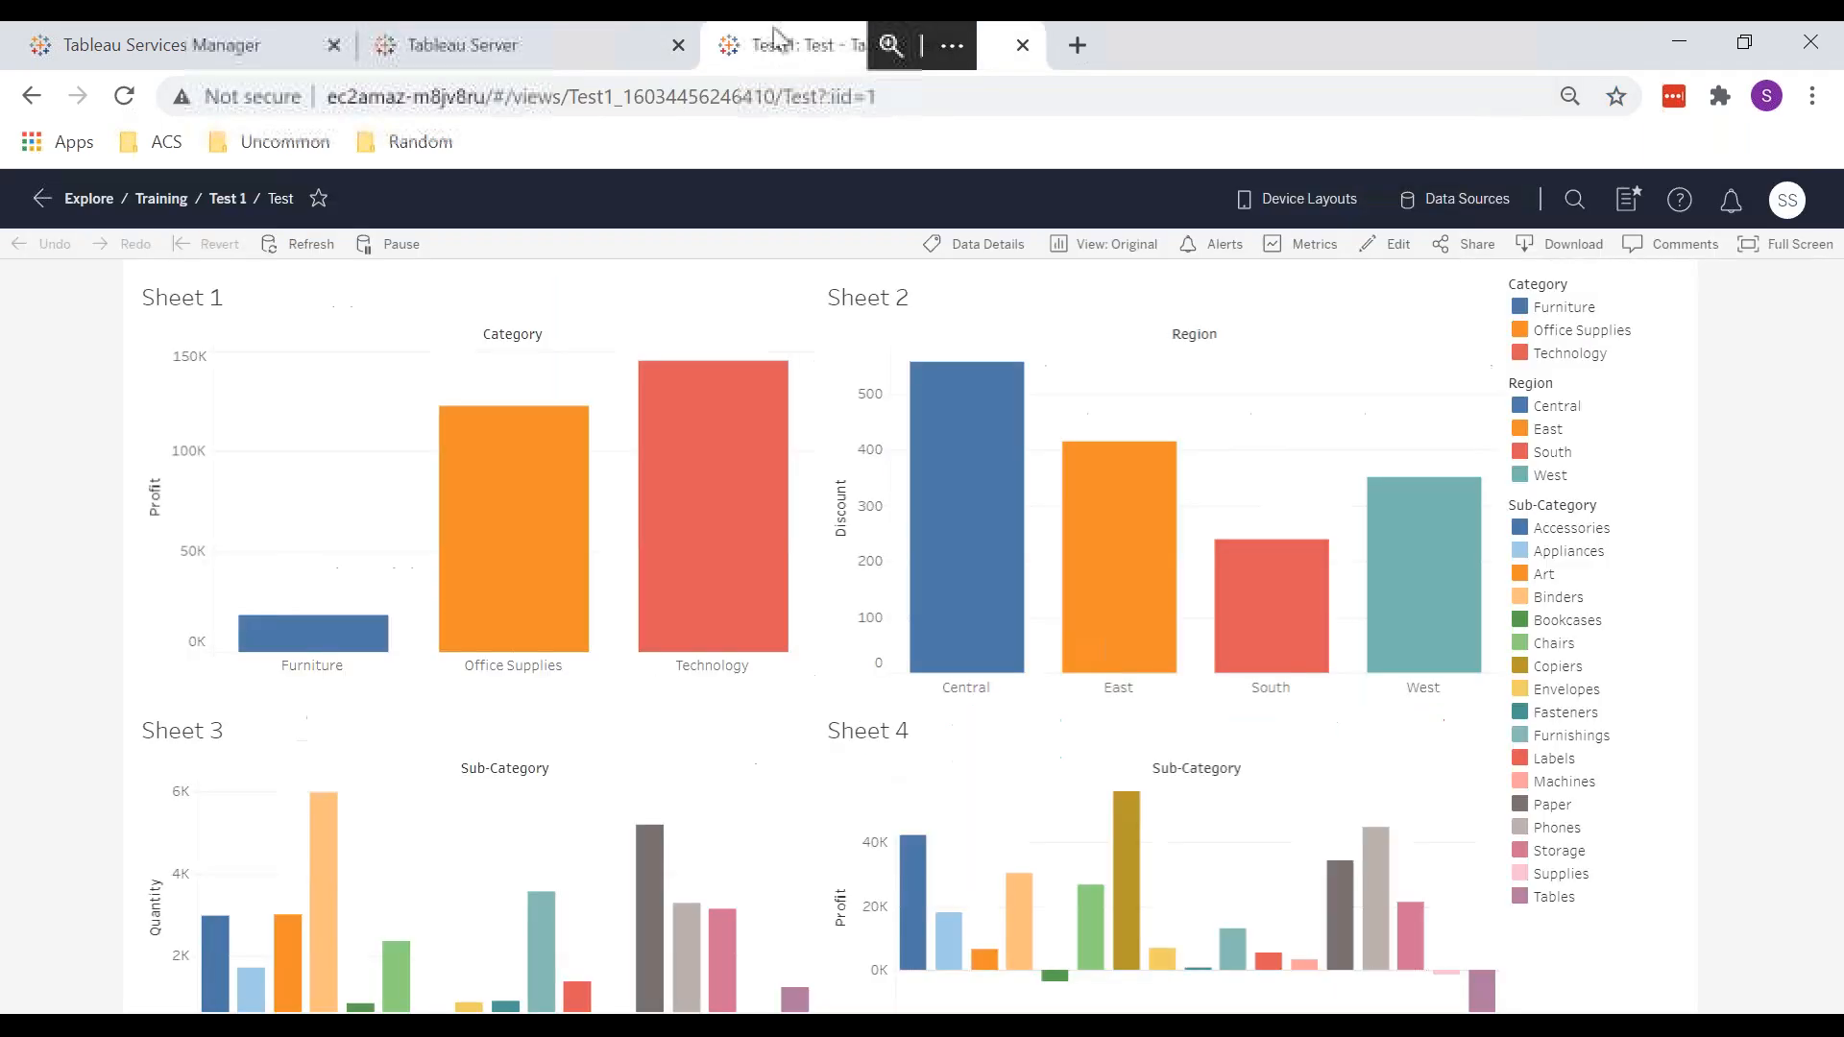
Step: Compare the Download options with Default's download permissions, then select Sheet 2's Central bar
left_click(1541, 244)
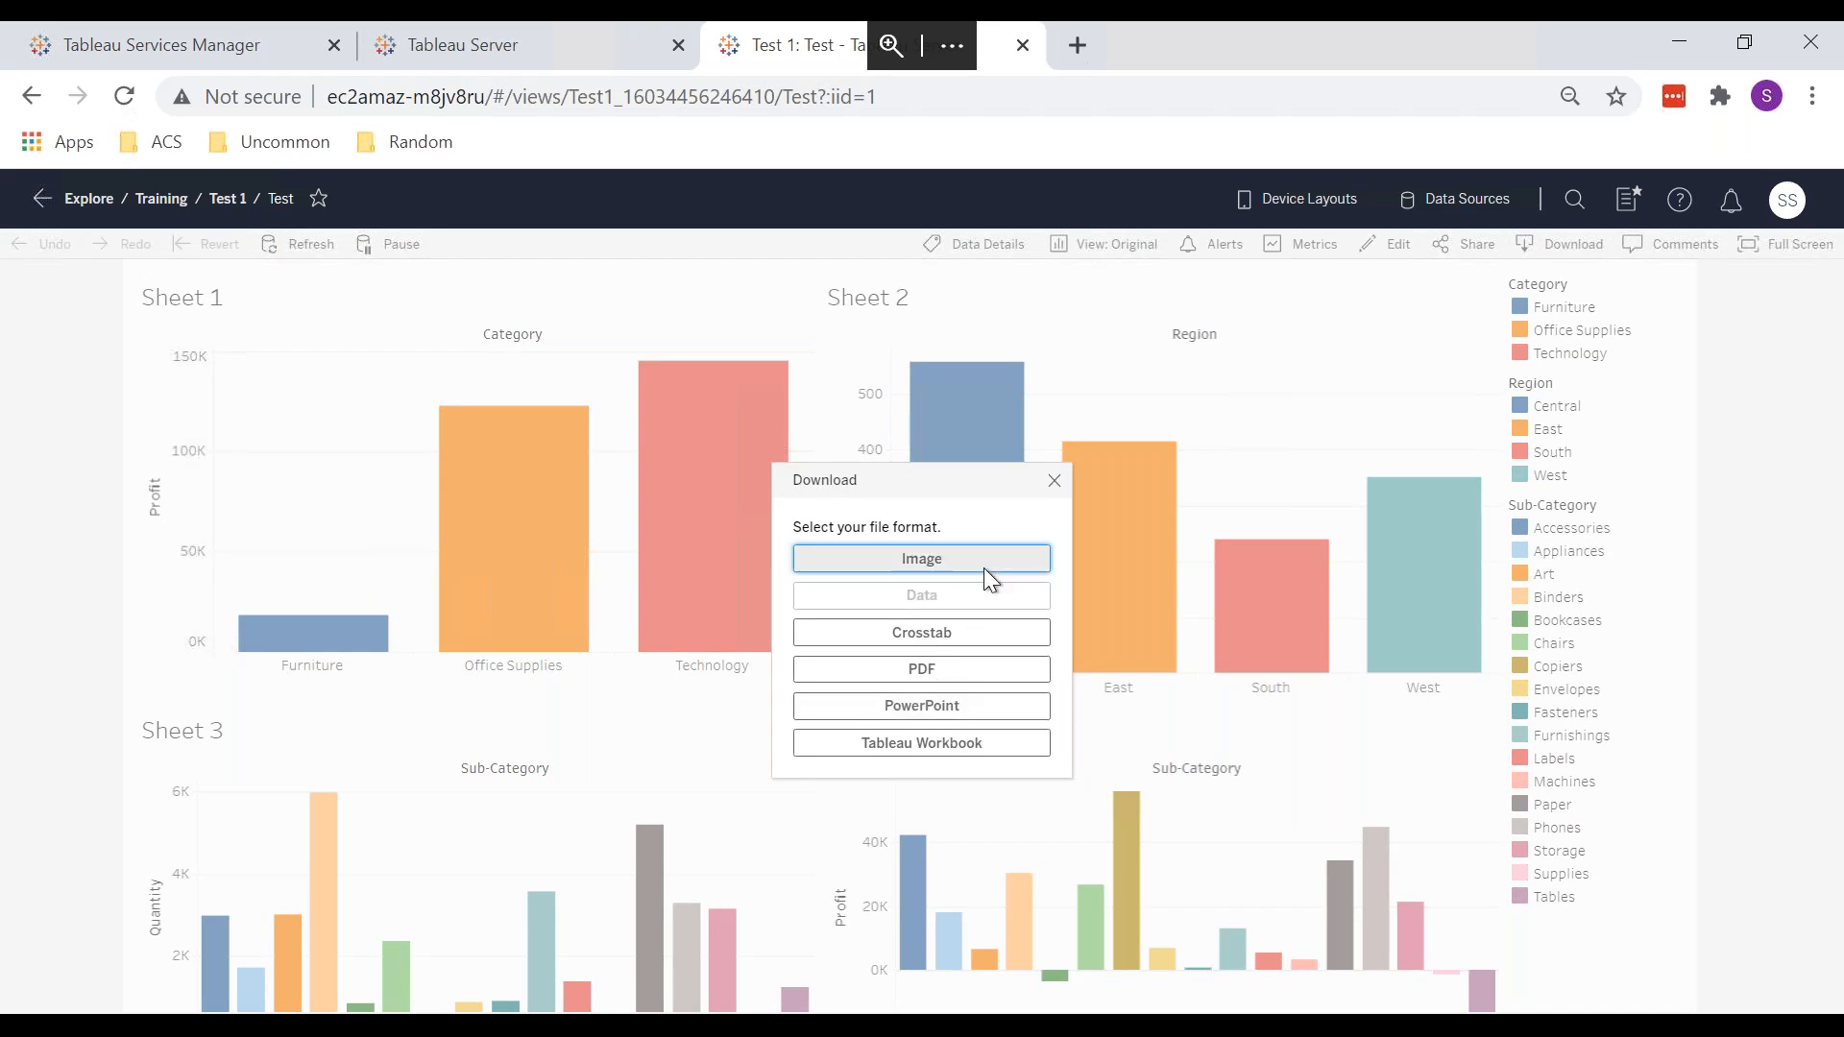
left_click(481, 44)
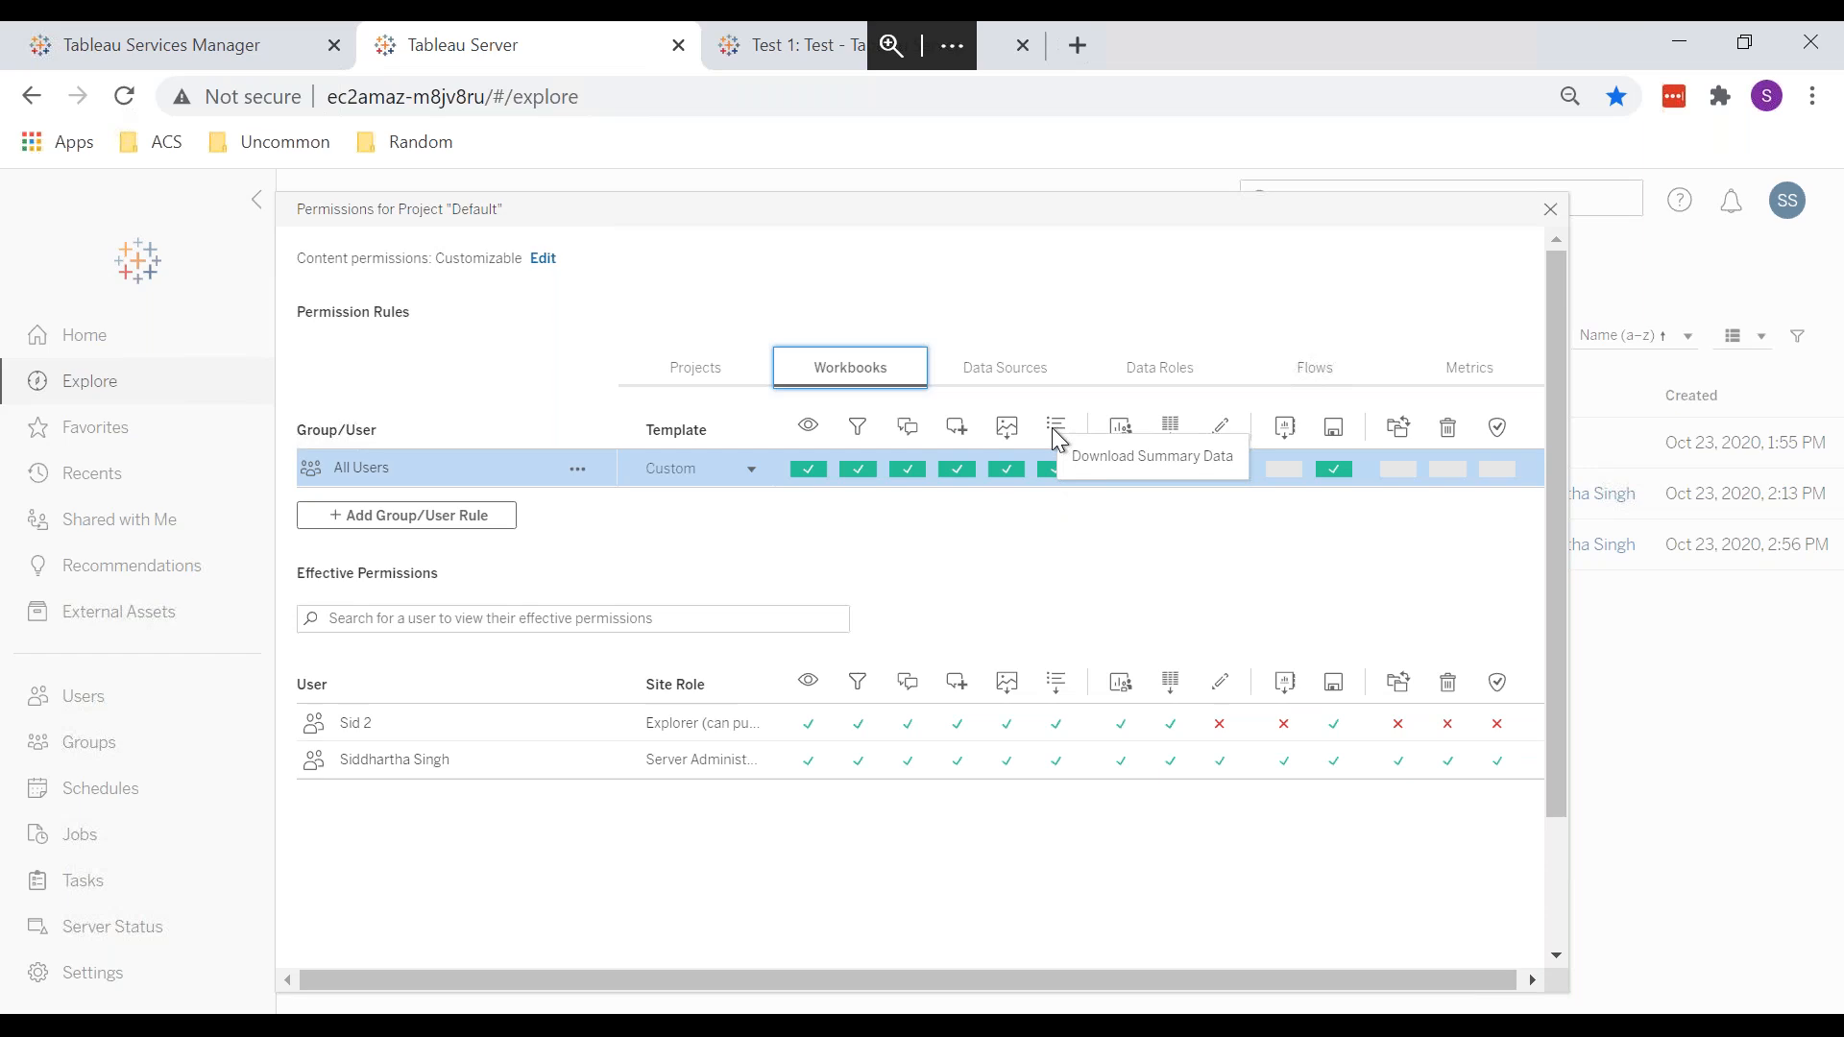
left_click(790, 45)
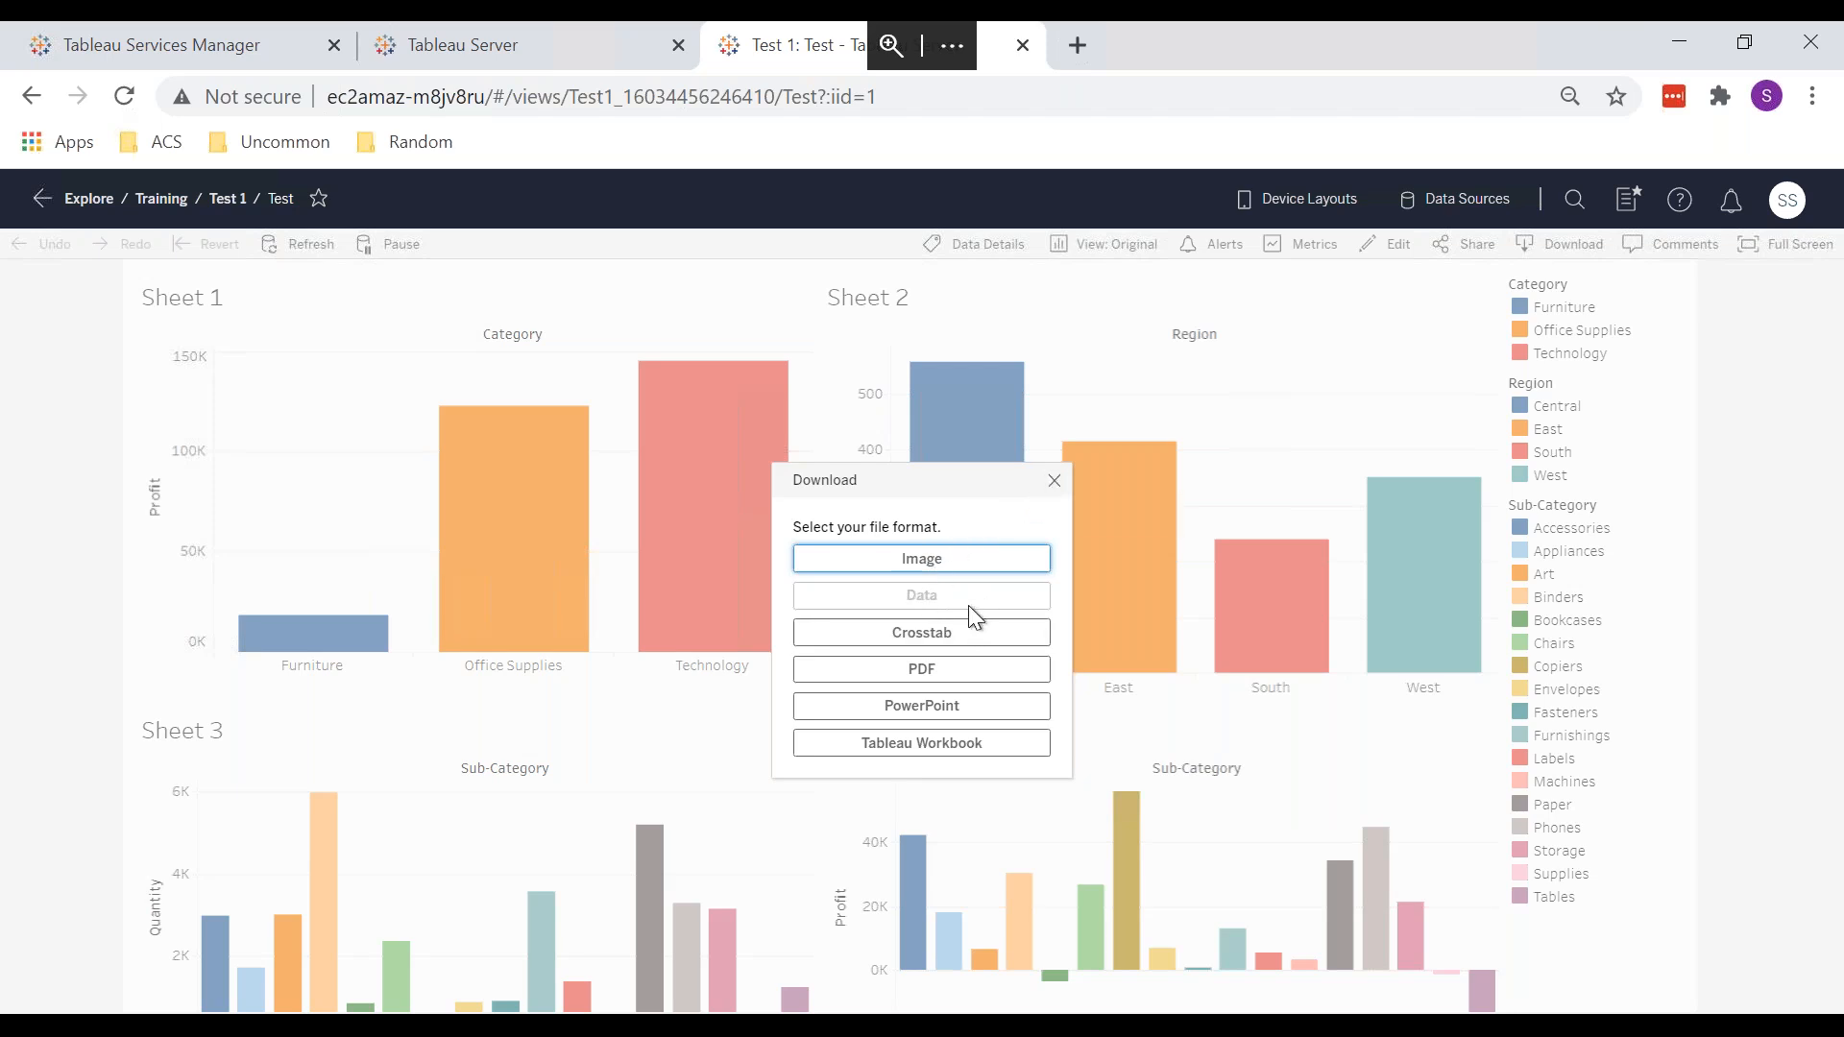
left_click(1054, 480)
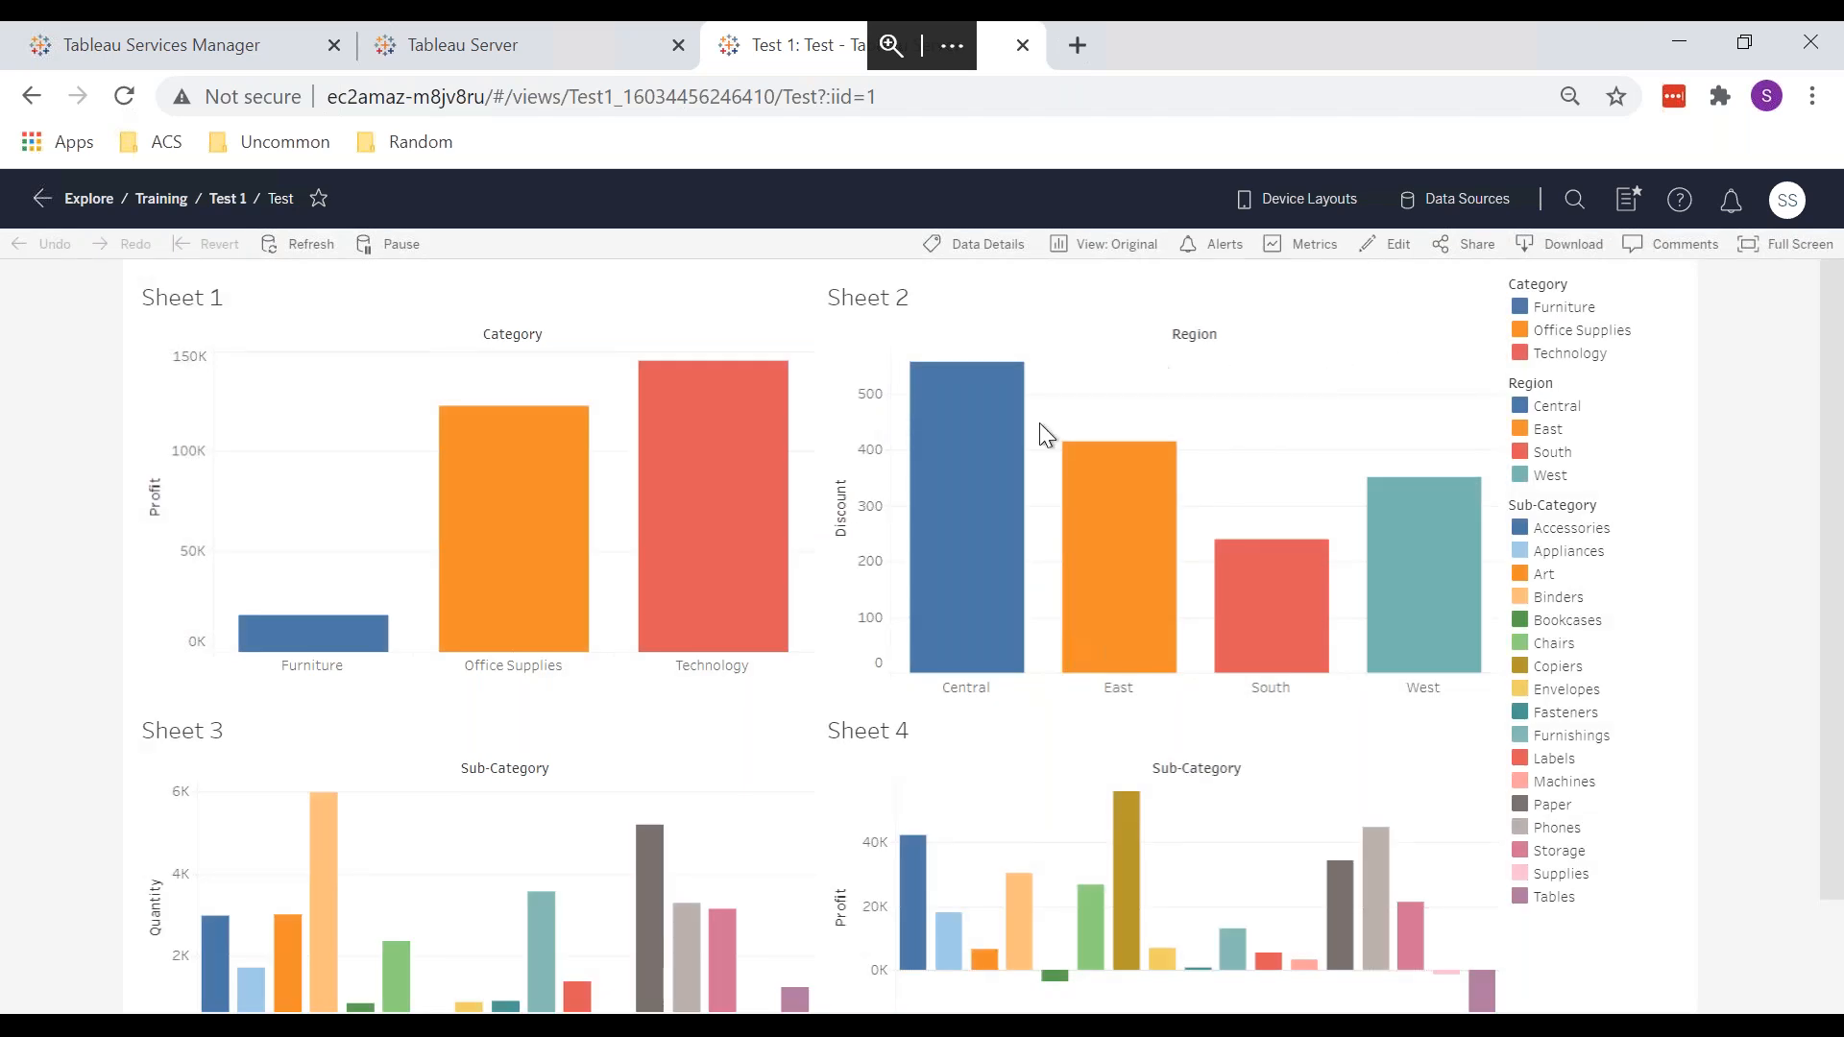
left_click(984, 437)
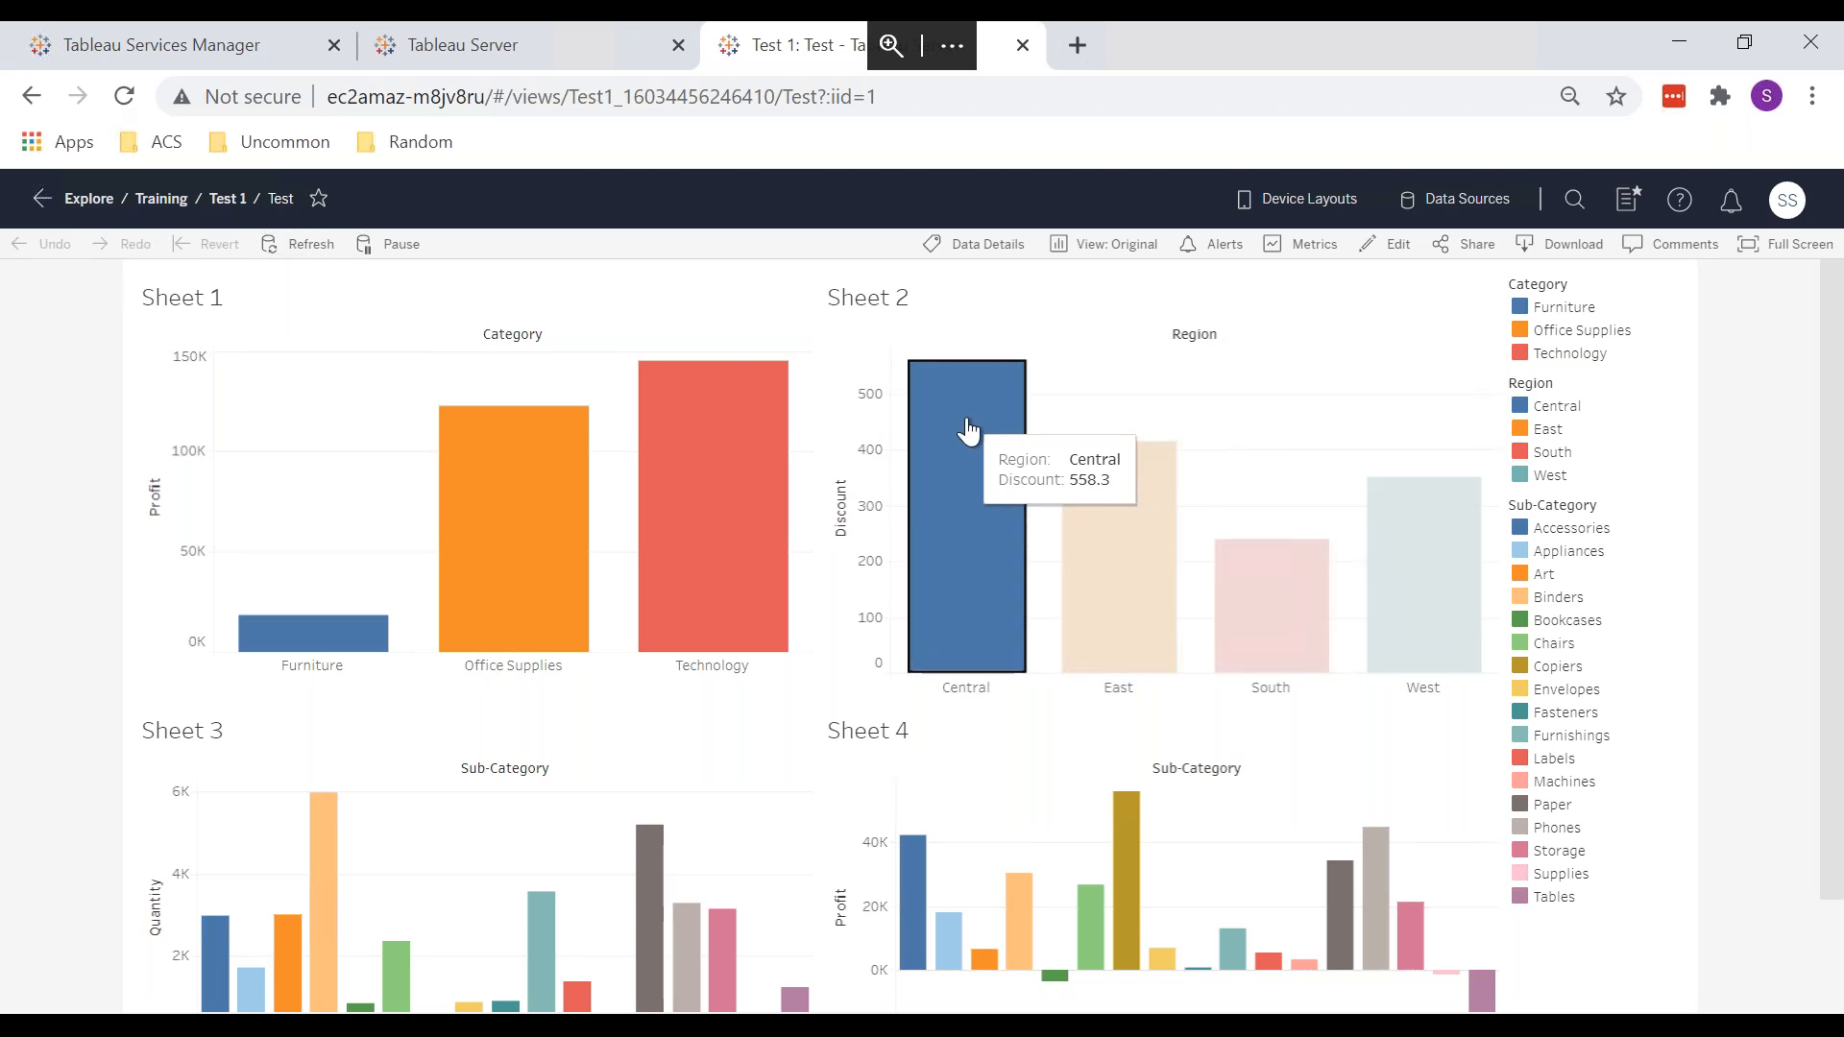
Step: View the Central bar's underlying data on the Full Data tab, scrolling through its Region and Discount rows
left_click(1573, 240)
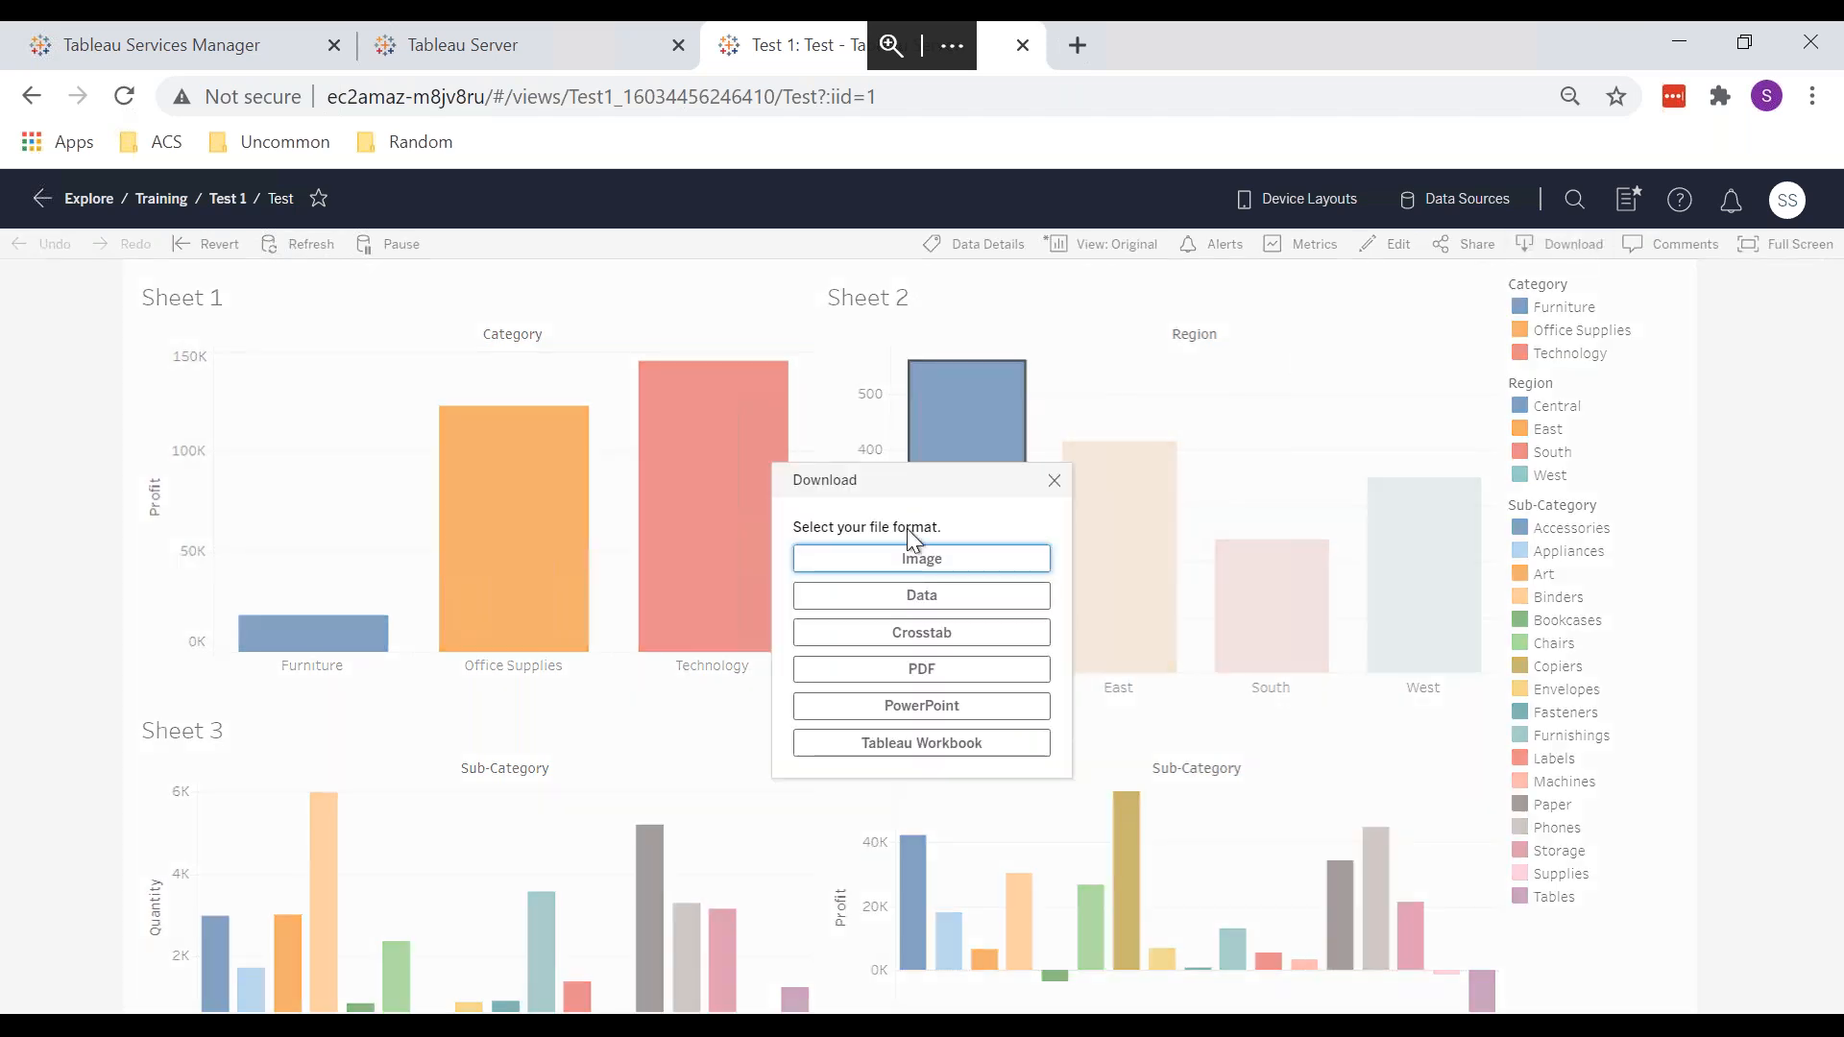
left_click(889, 596)
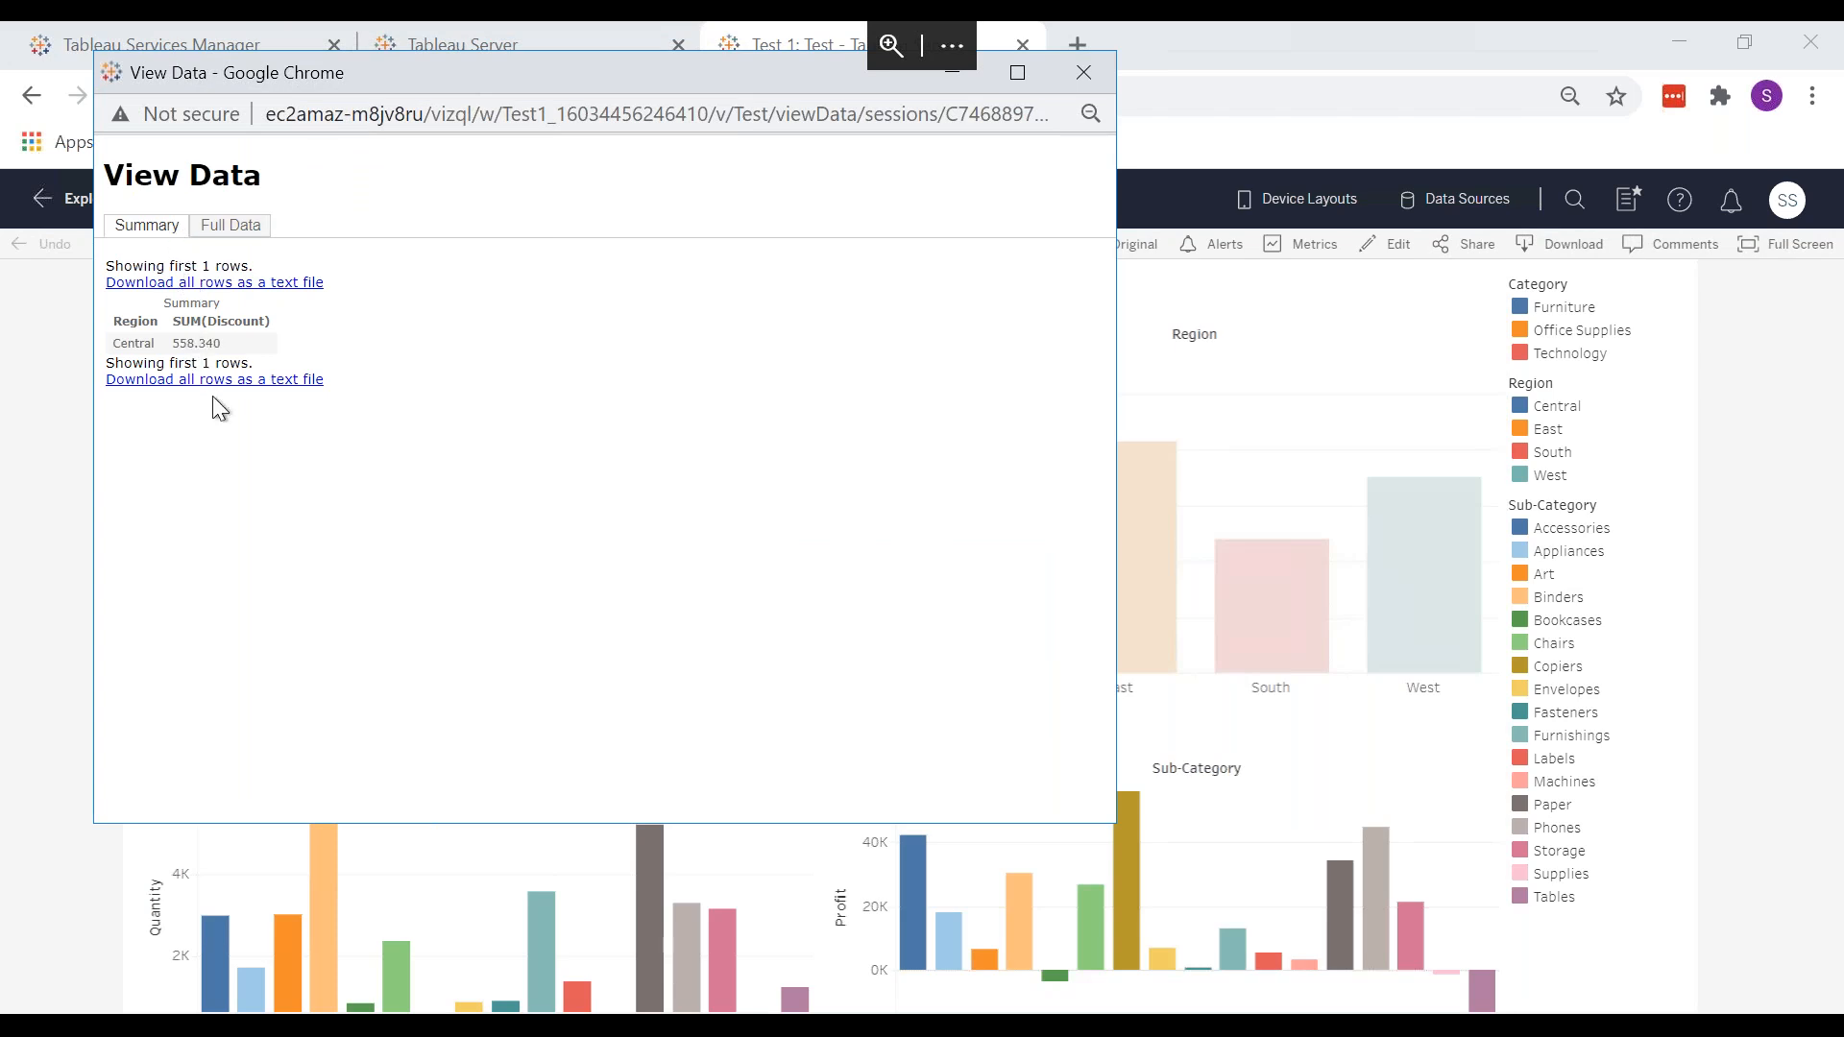
left_click(251, 230)
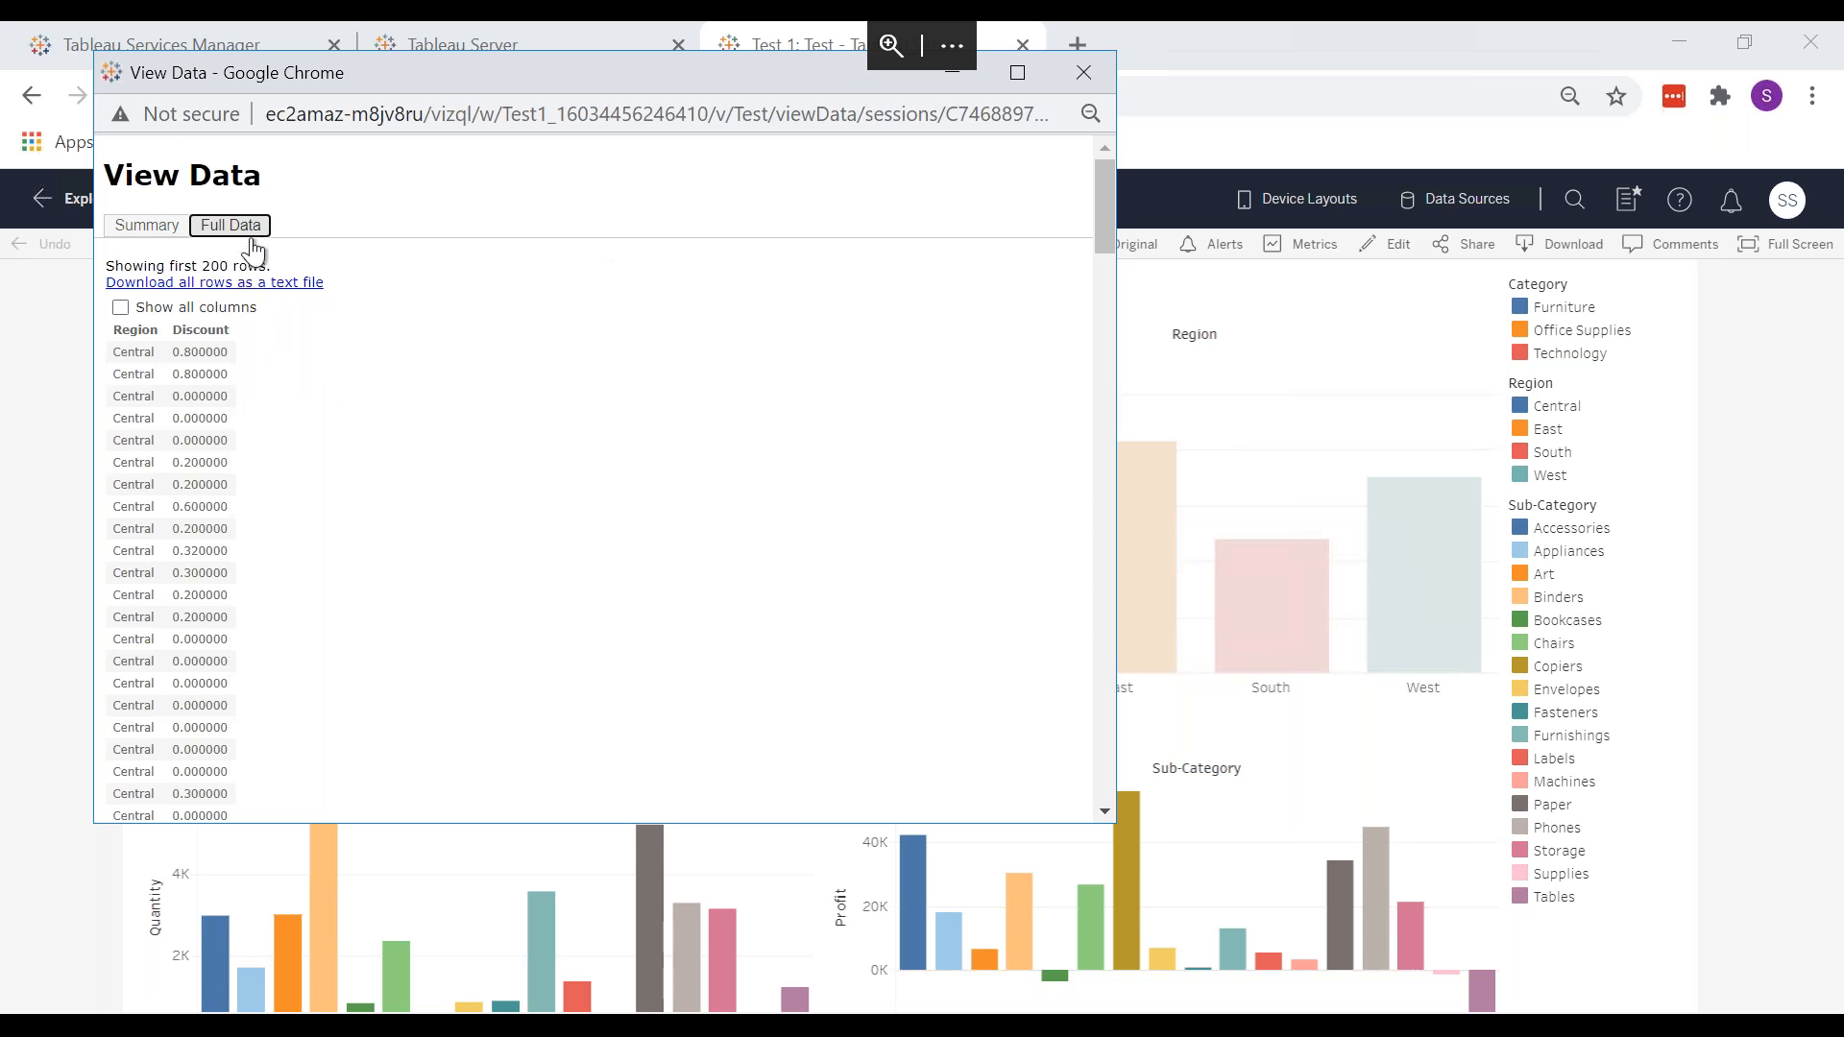
scroll(396, 480, "down", 18)
scroll(395, 473, "down", 10)
scroll(395, 473, "up", 20)
Step: Close View Data, check the Default permissions page, then deselect the Central bar on the dashboard
left_click(1082, 72)
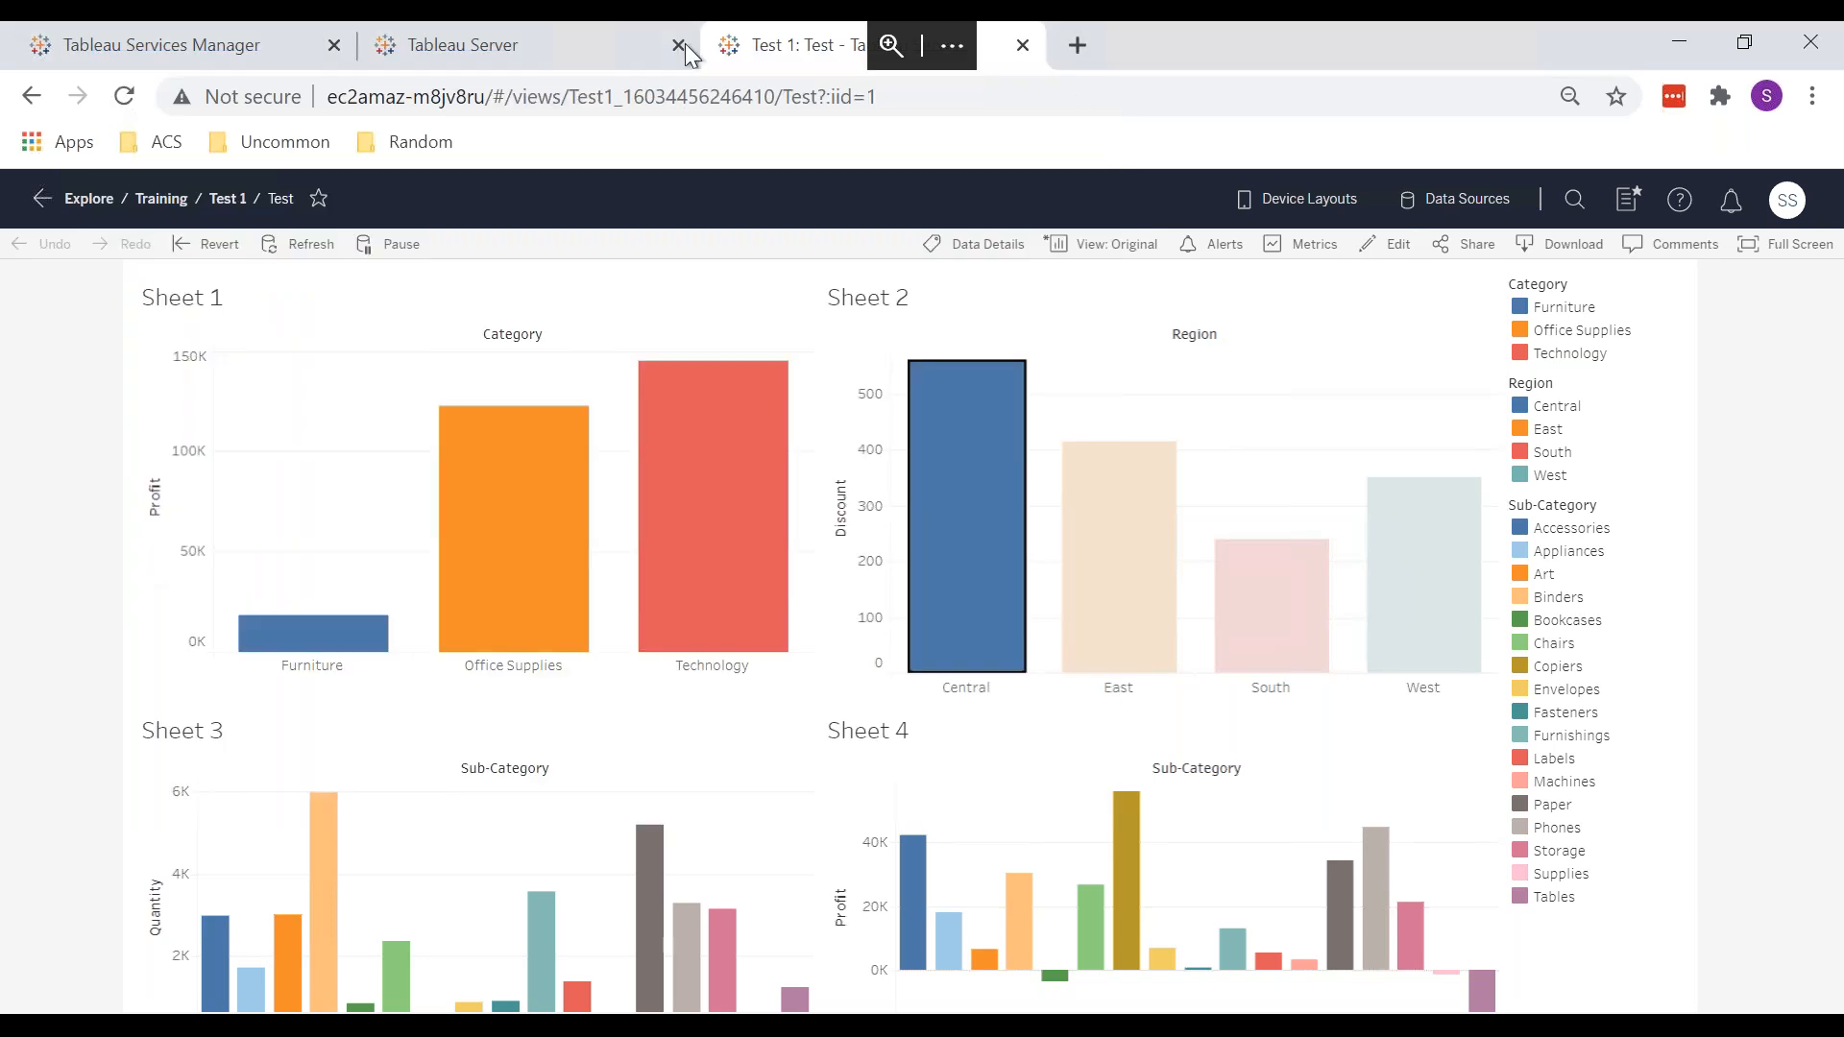
left_click(548, 34)
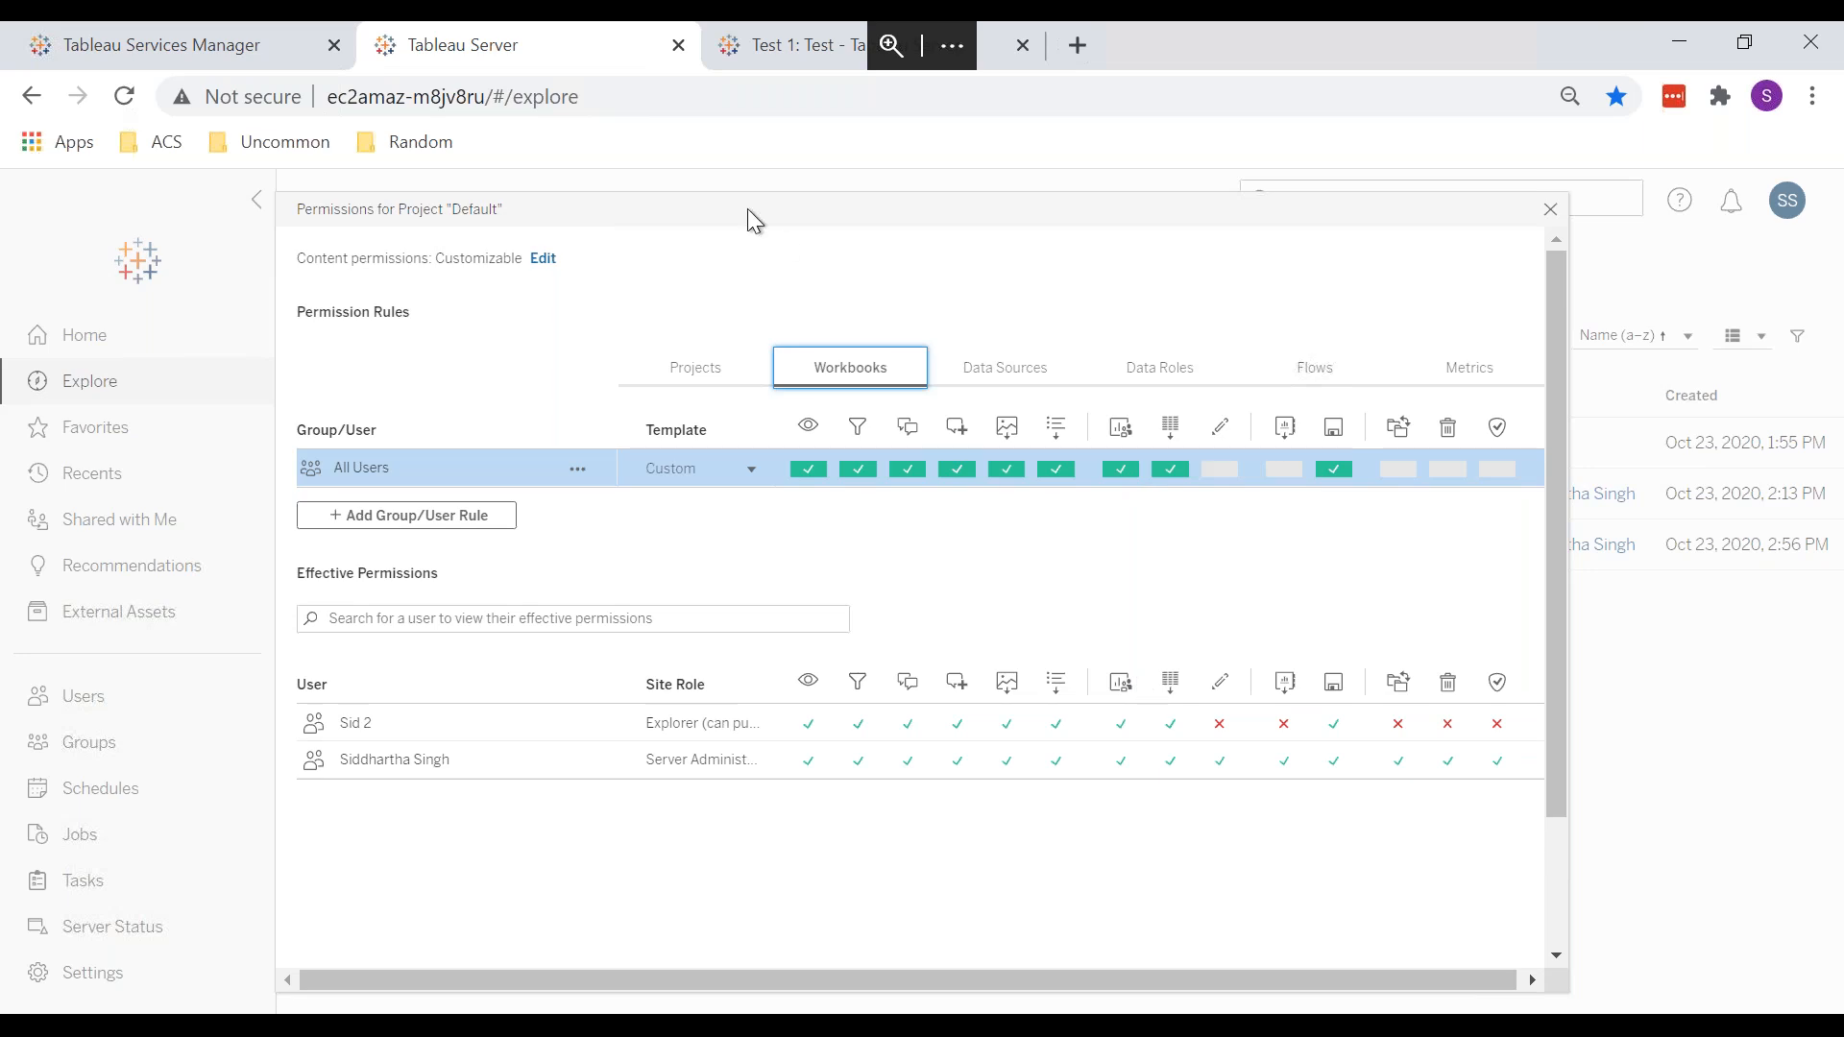
left_click(760, 45)
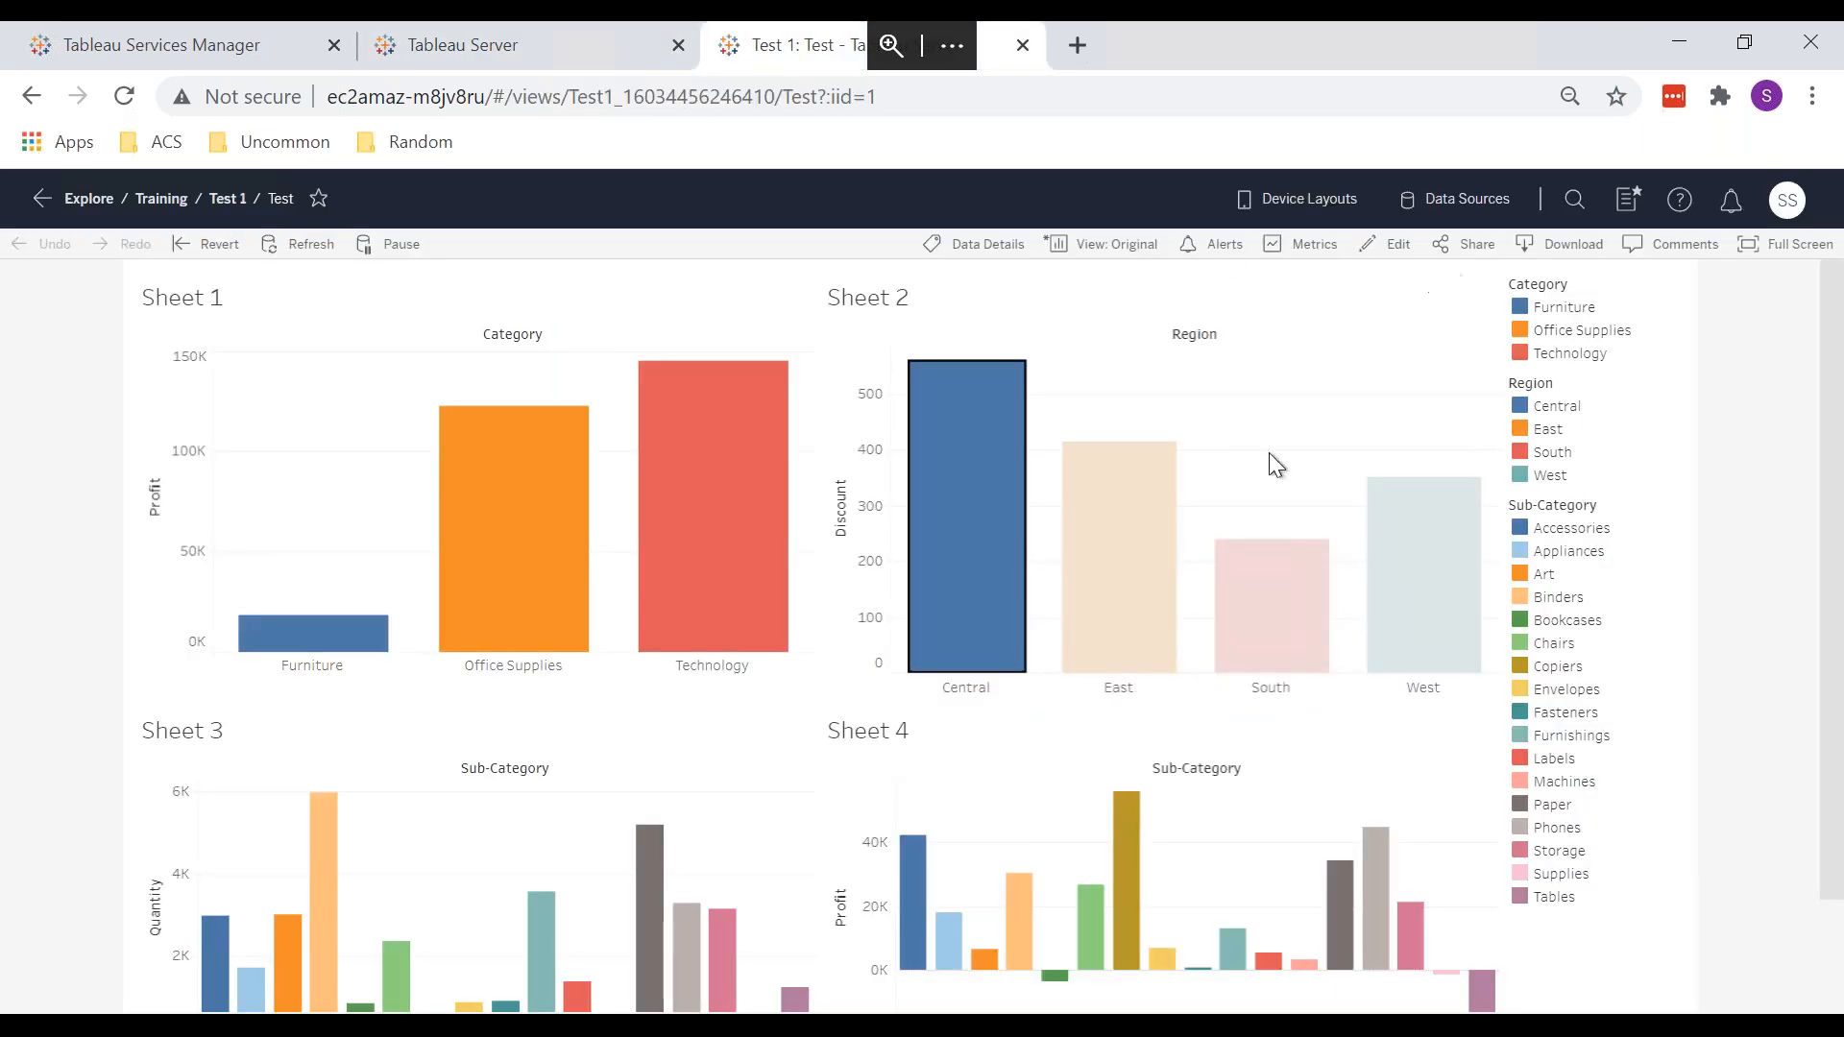
left_click(1311, 363)
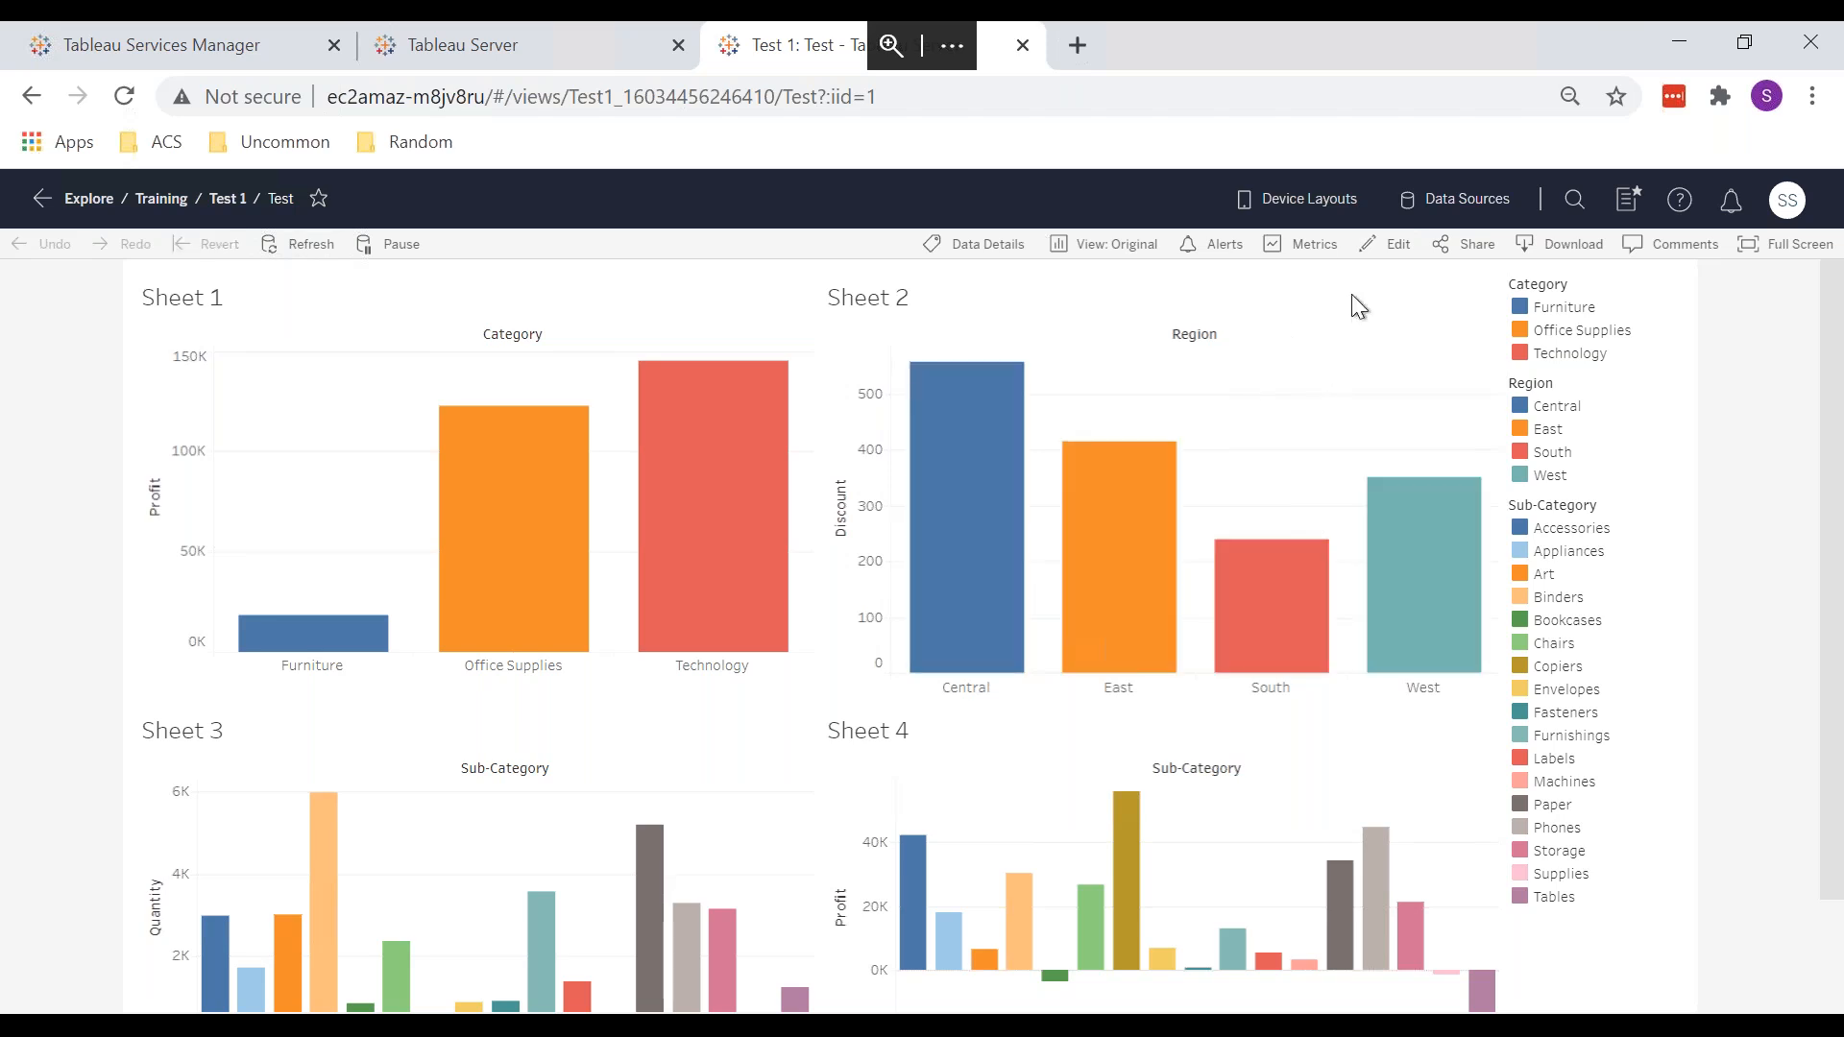
left_click(1460, 253)
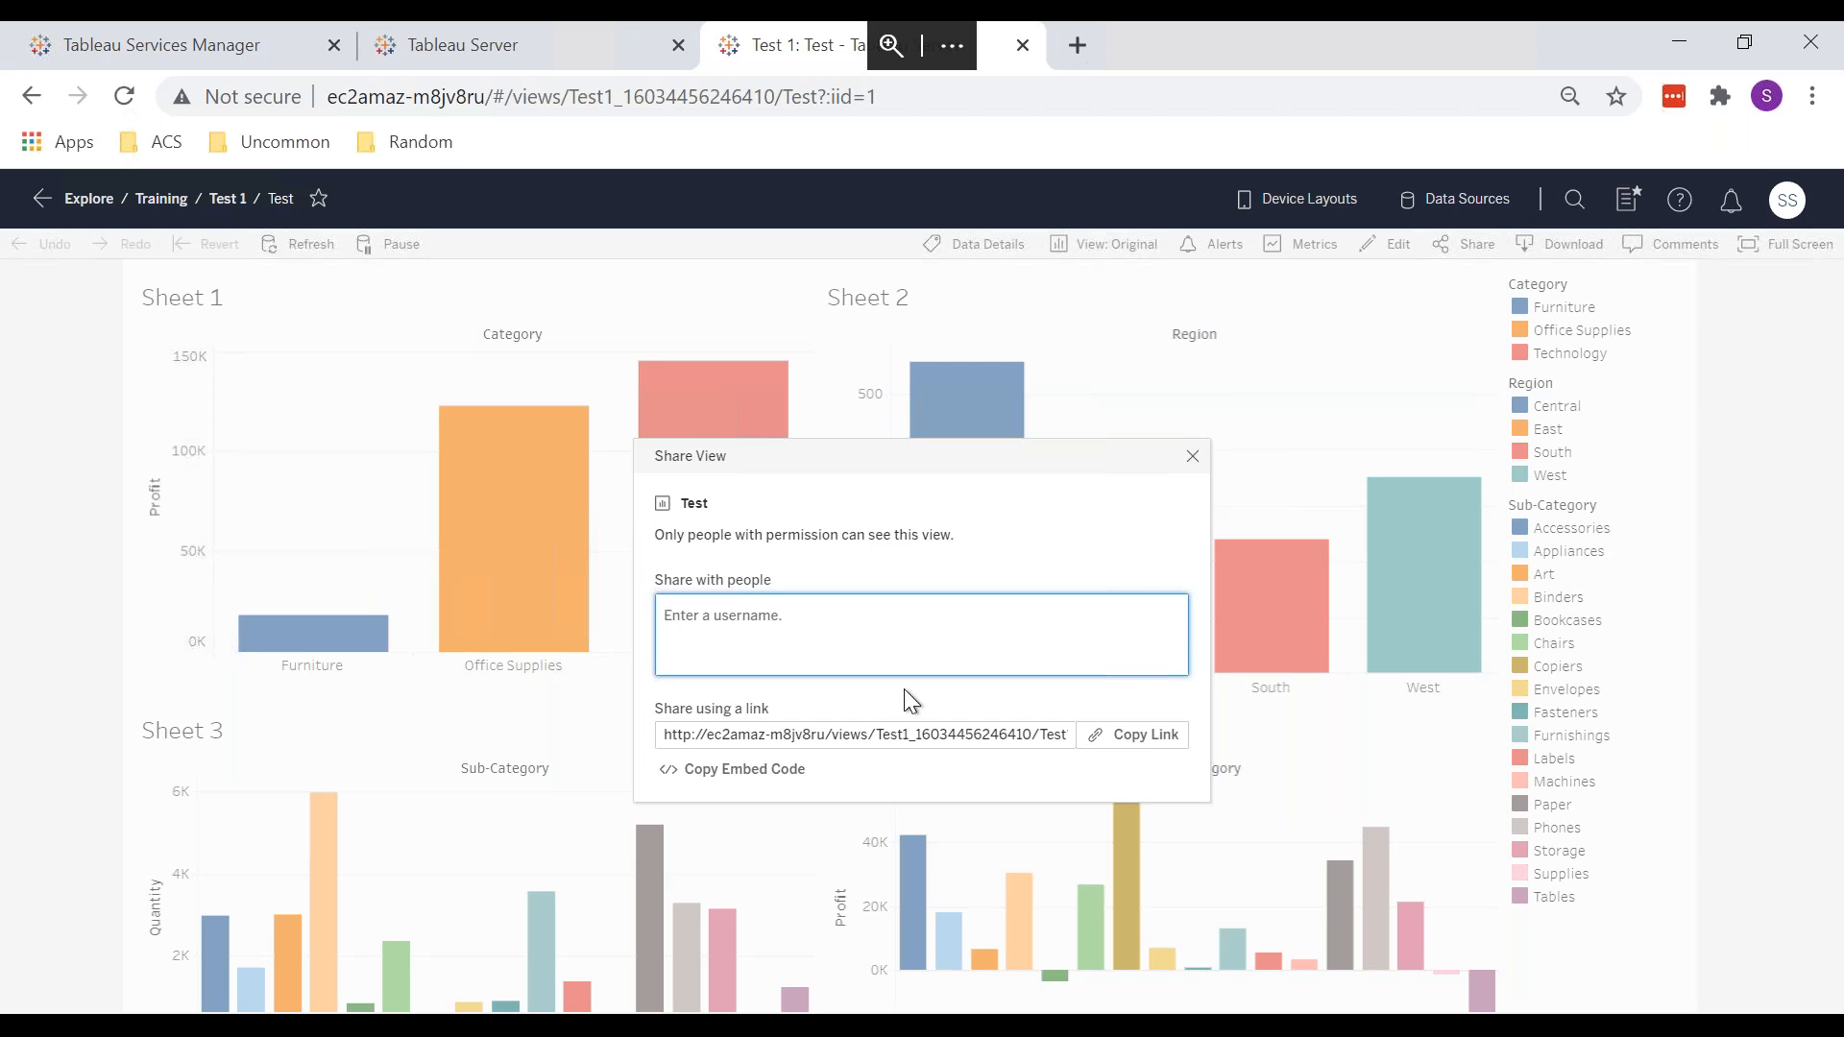
left_click(1192, 457)
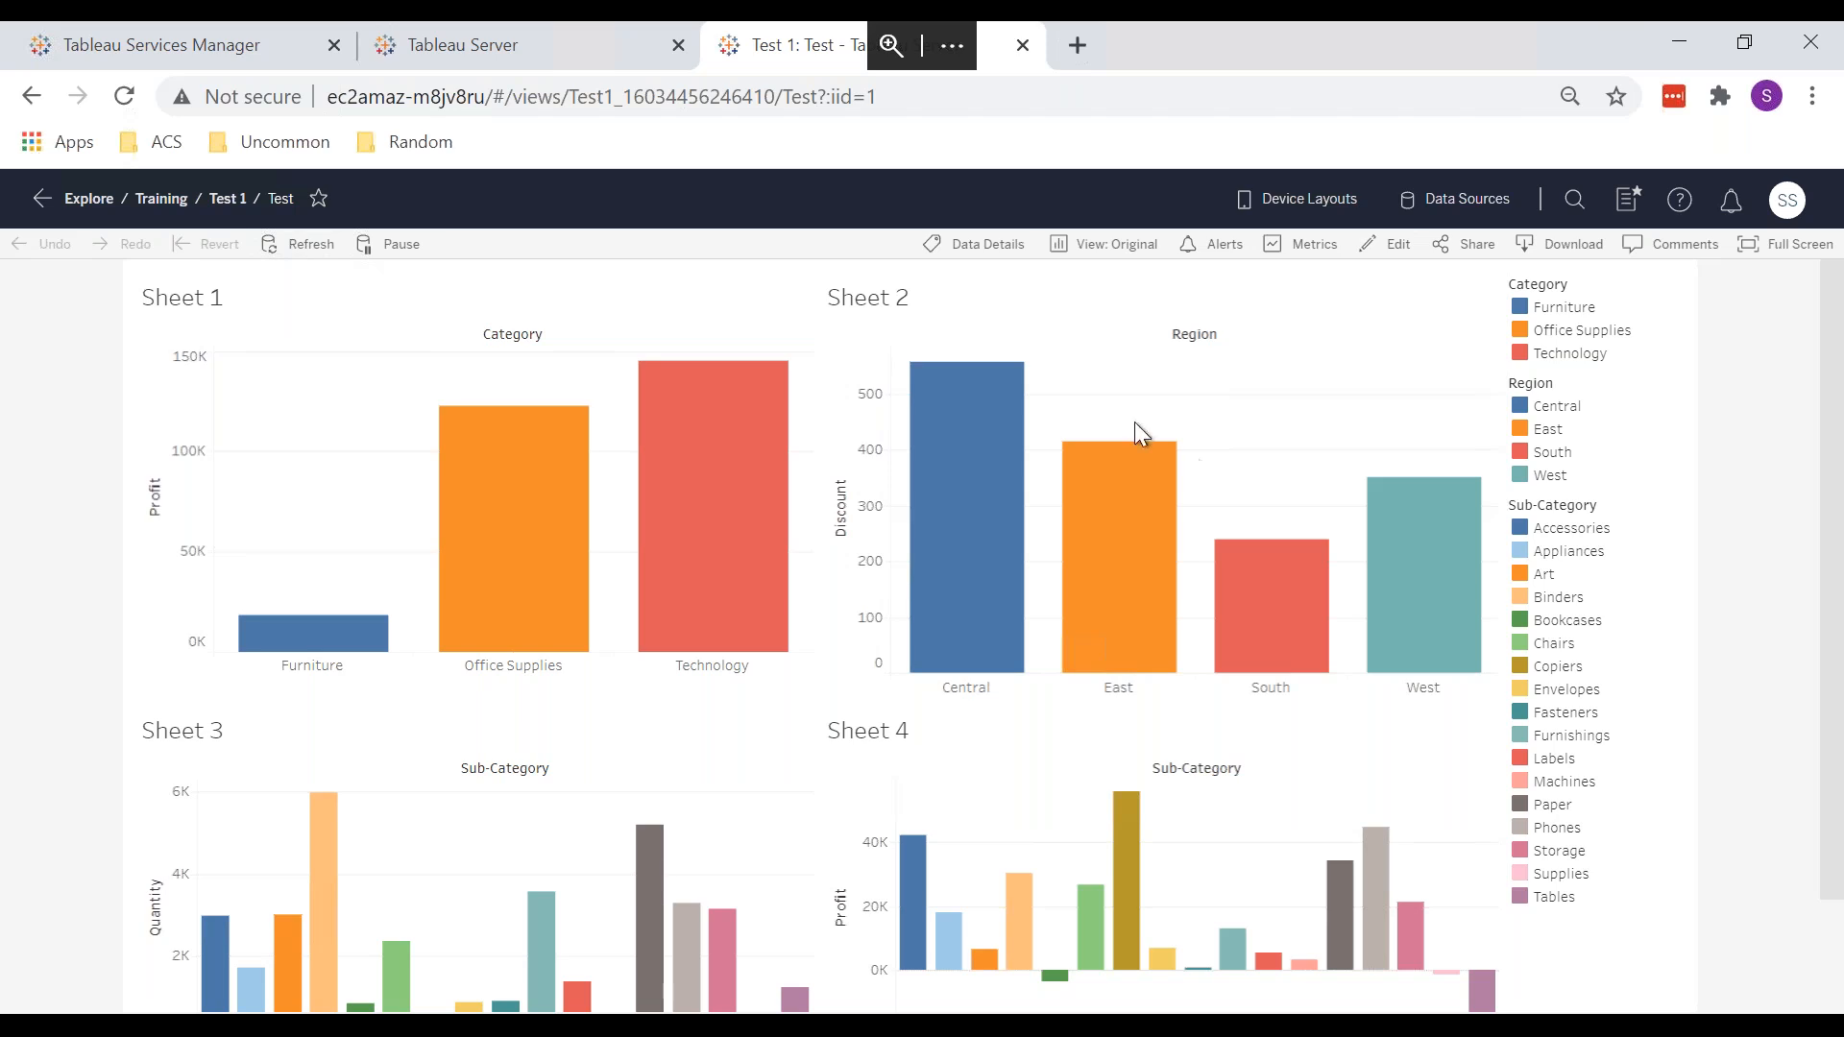
left_click(549, 60)
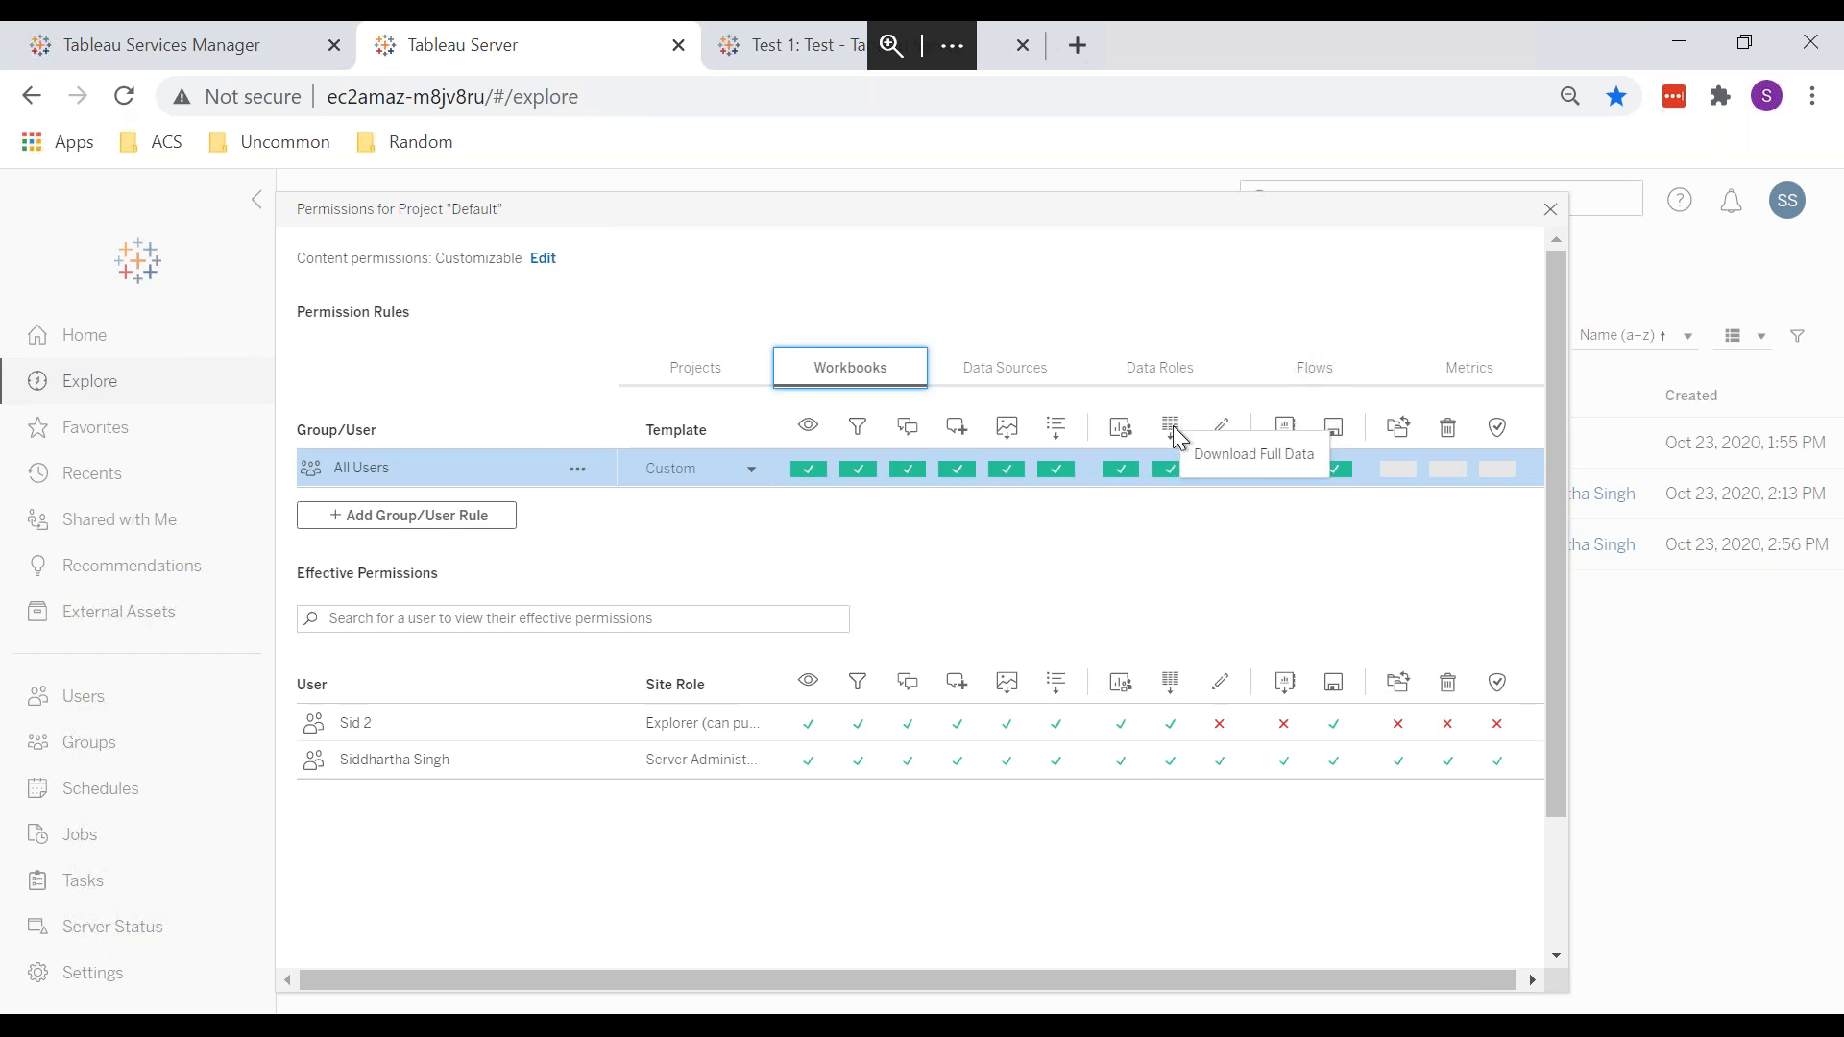
scroll(1174, 427, "right", 1)
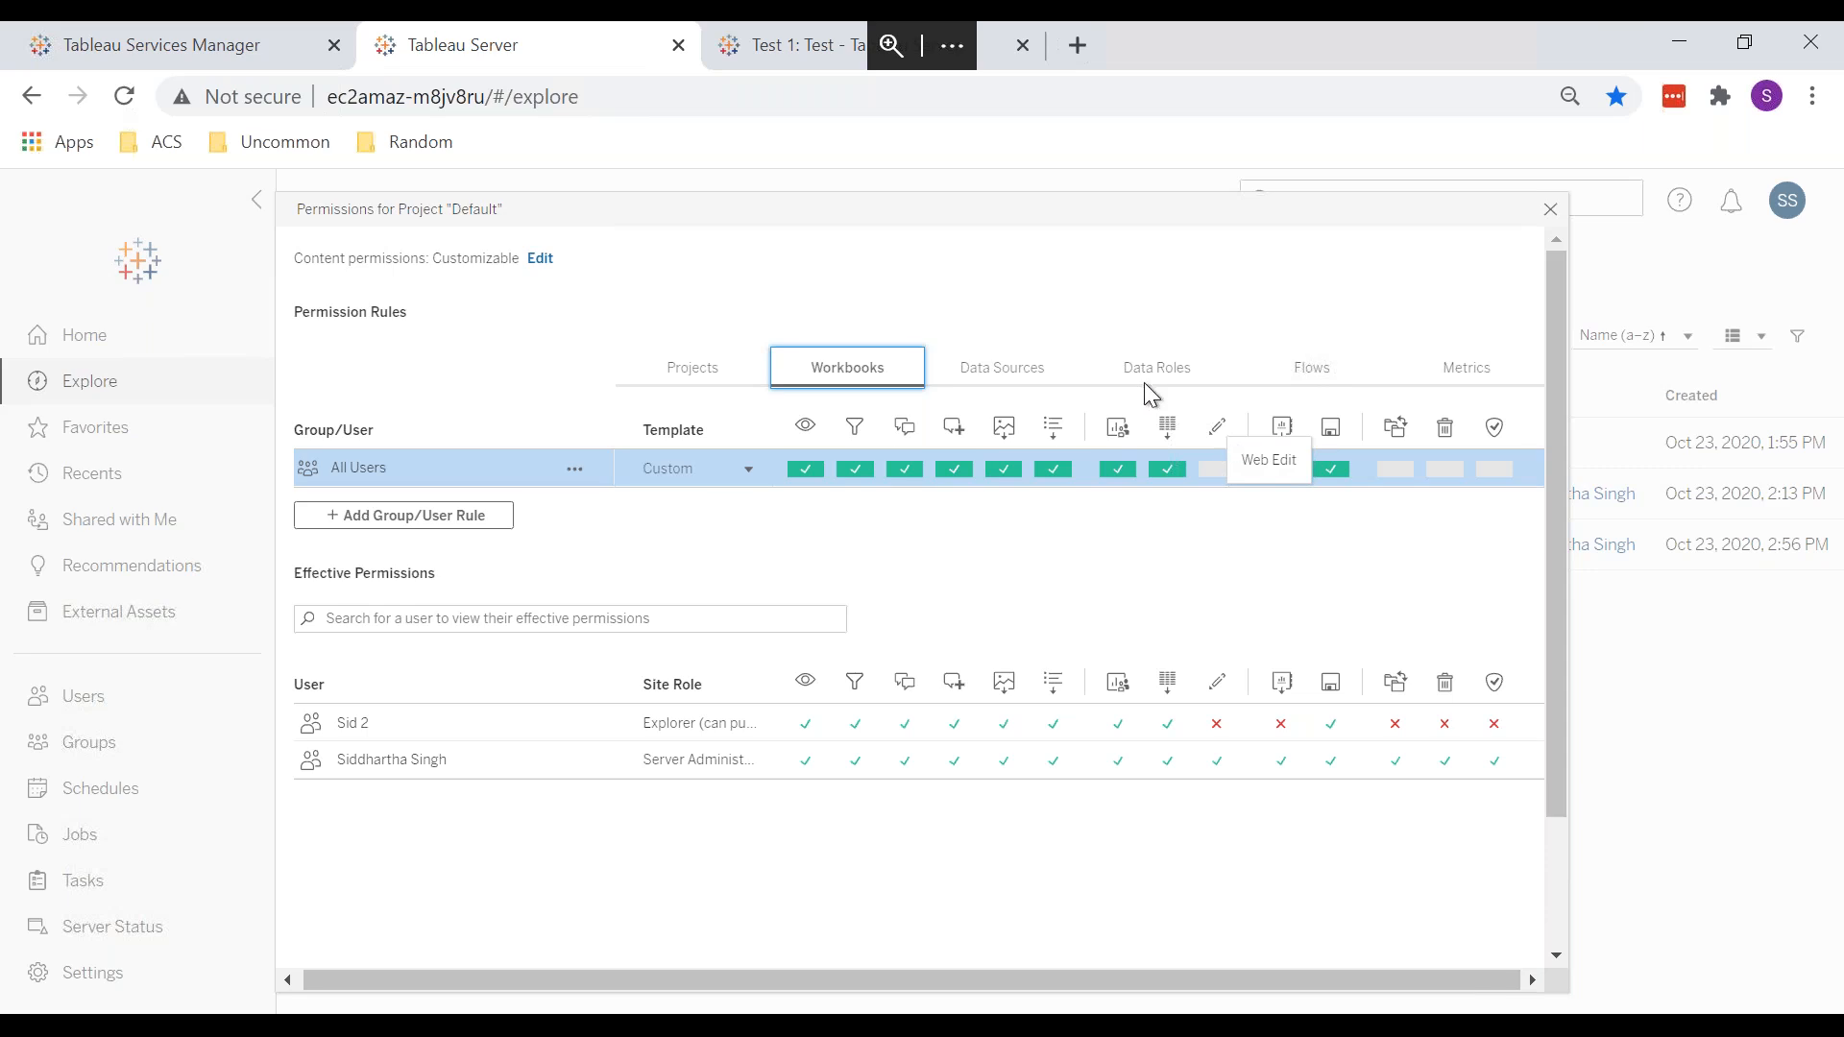
left_click(764, 55)
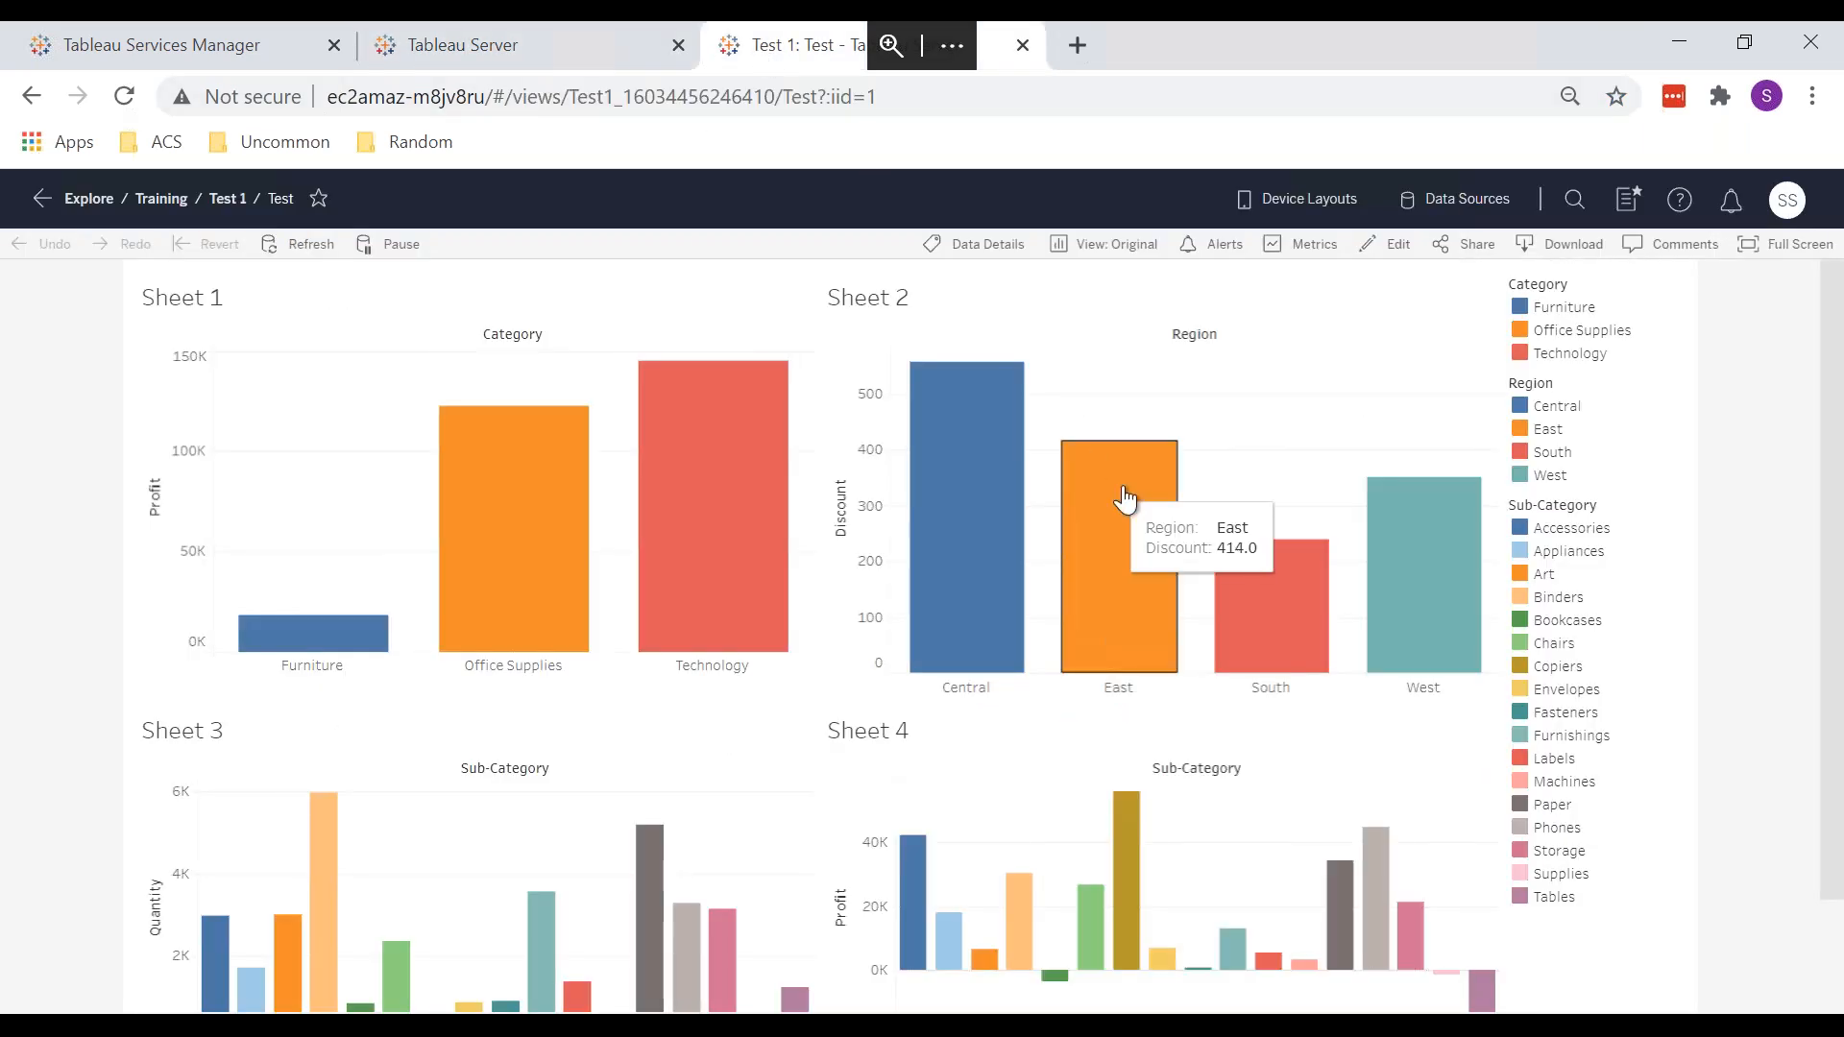
Step: Edit Test 1 in the browser, moving between Sheet 1 and the Test dashboard, ending on Sheet 1
left_click(1382, 258)
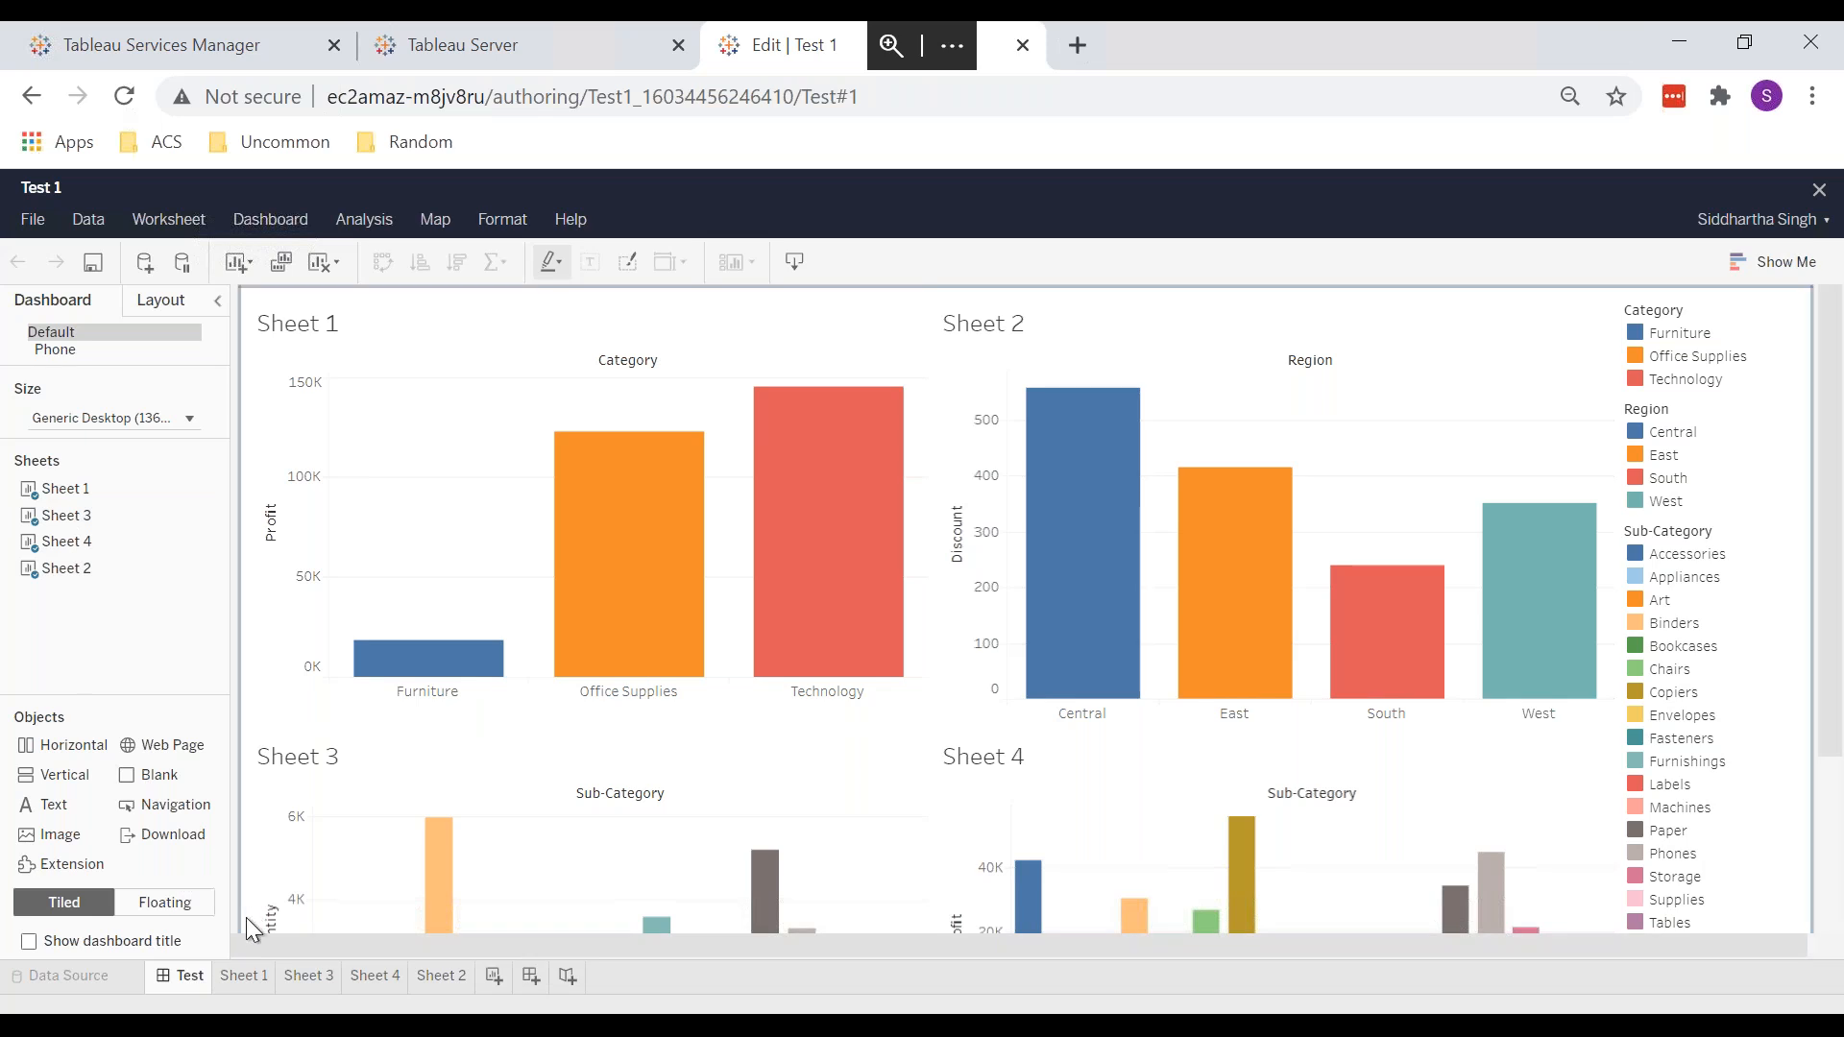
left_click(246, 977)
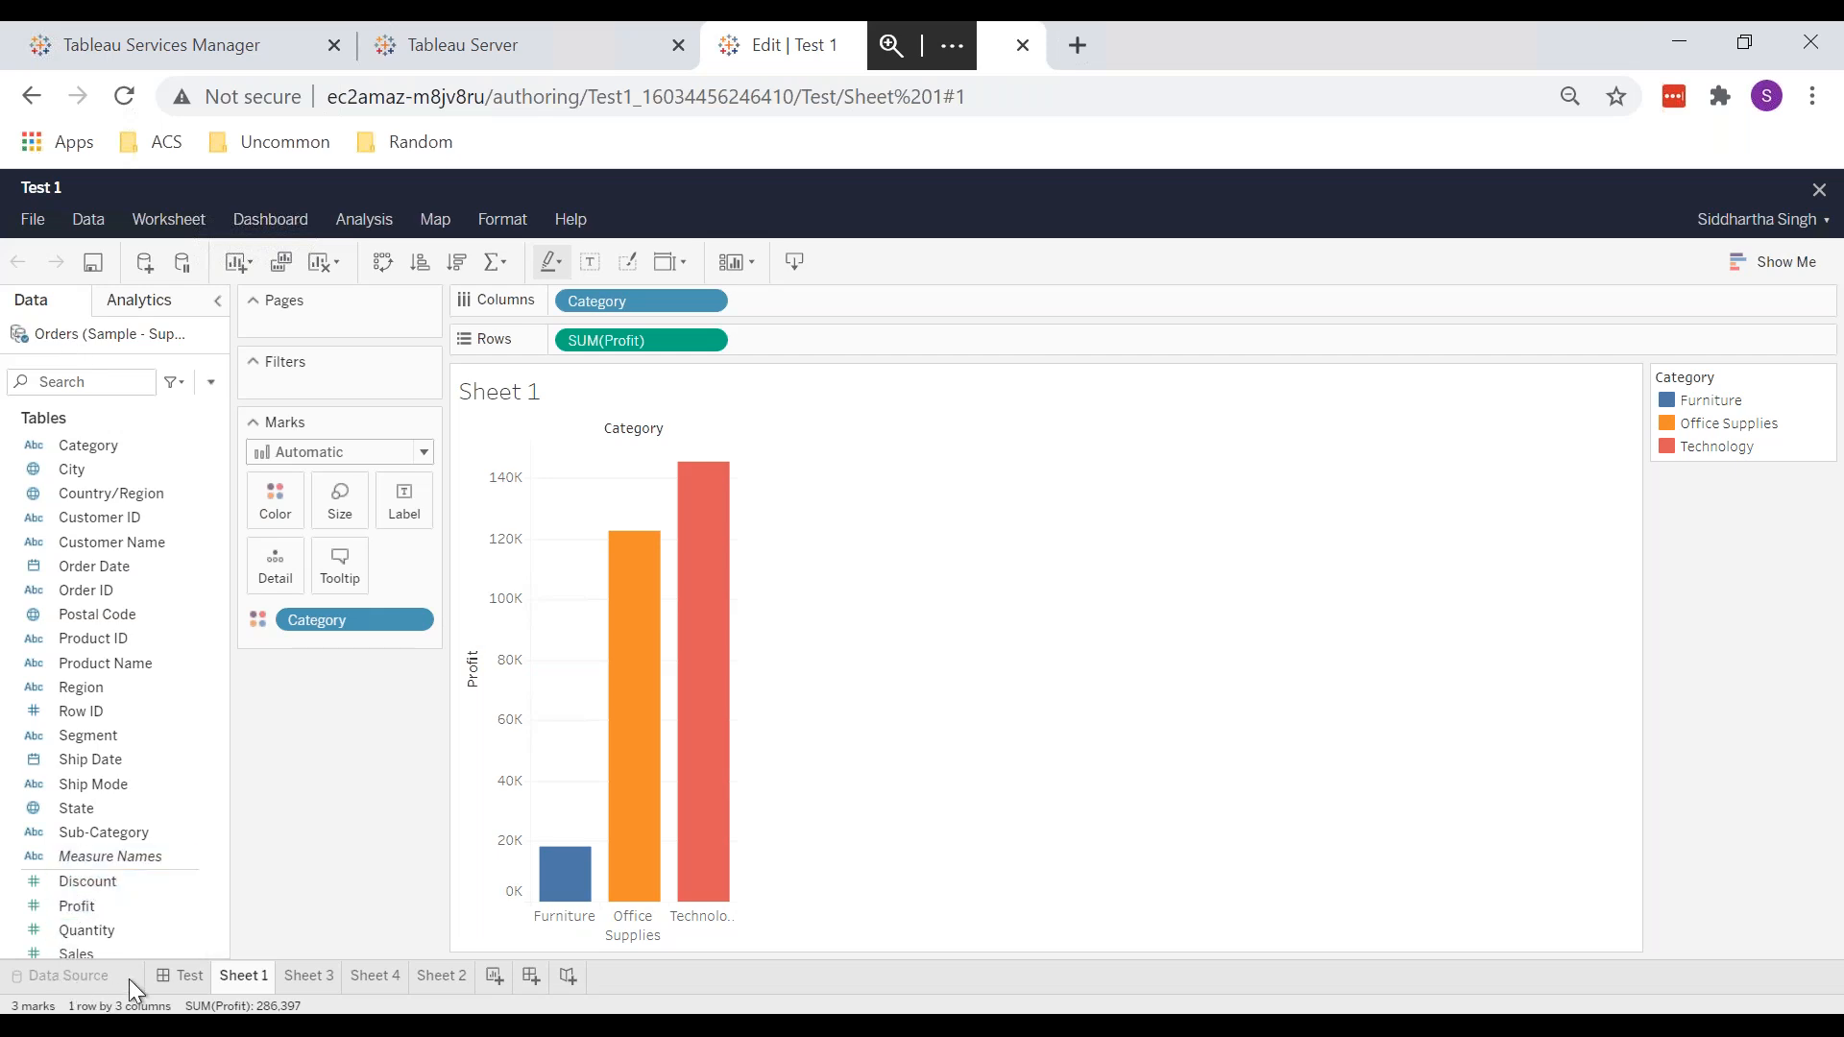
left_click(183, 979)
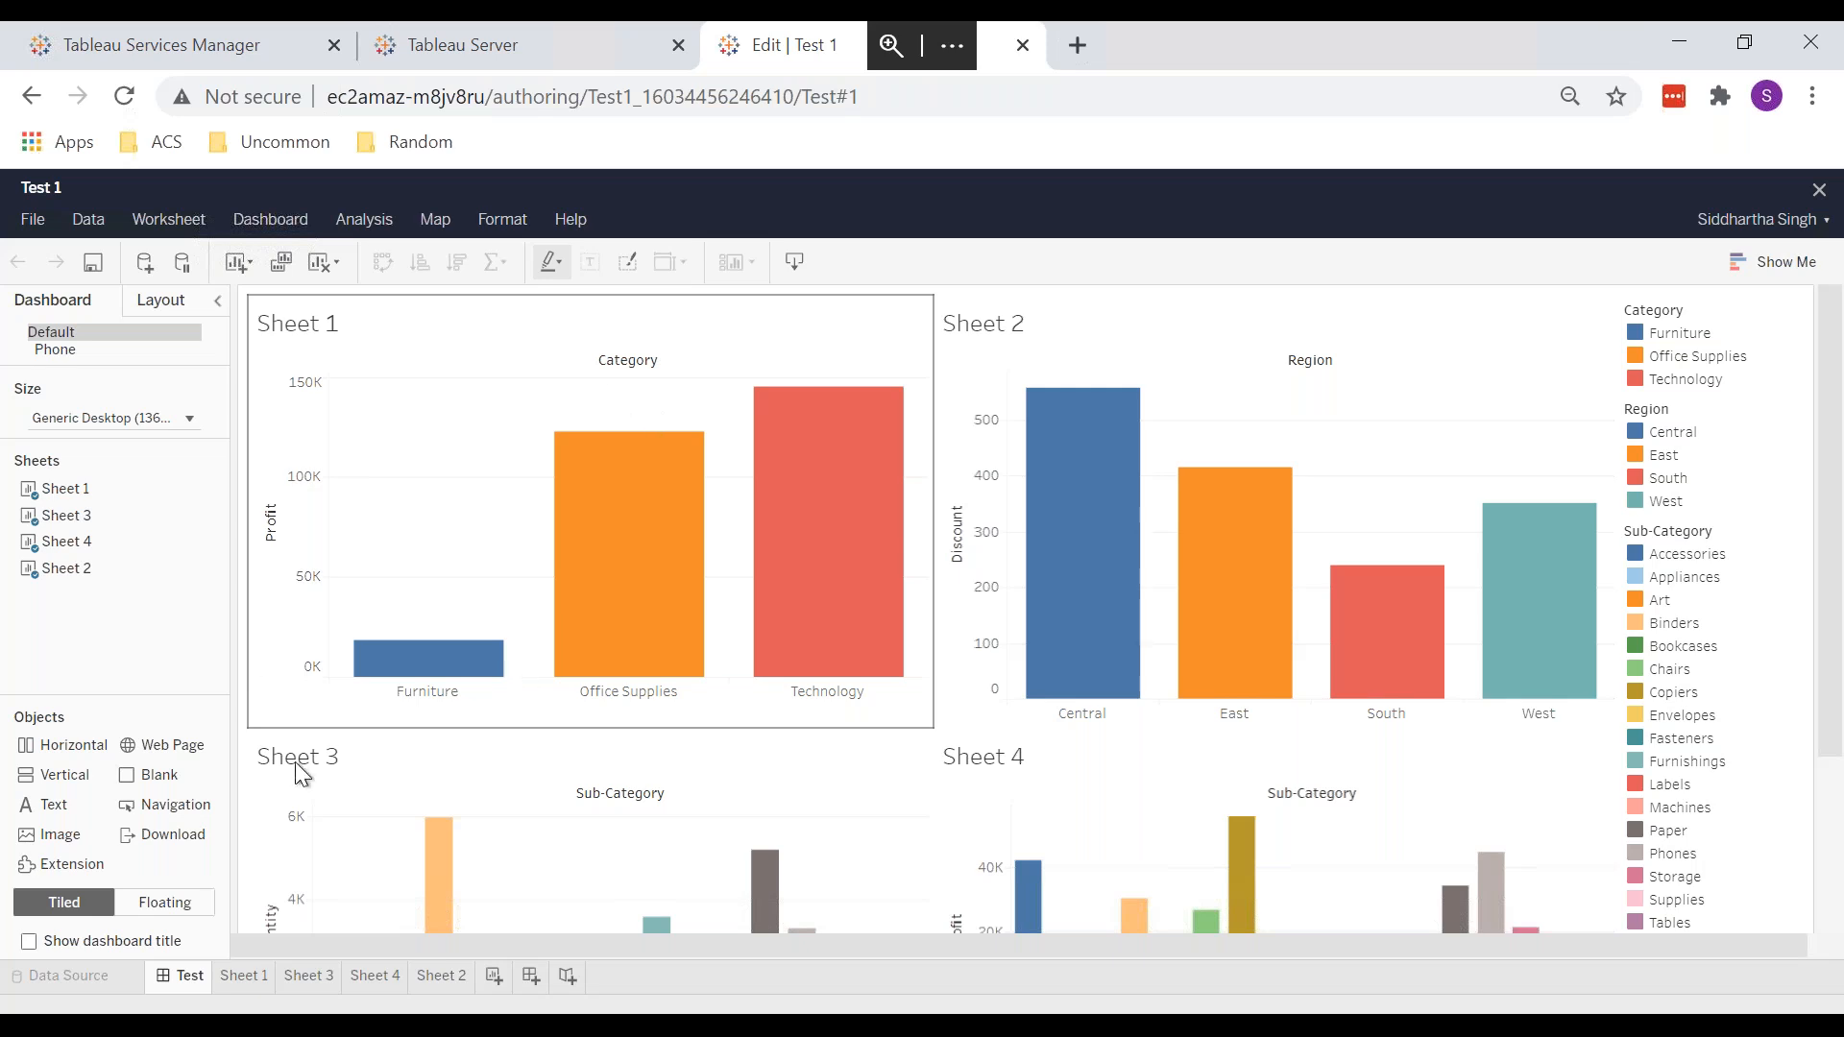
mouse_move(624, 659)
left_click(246, 974)
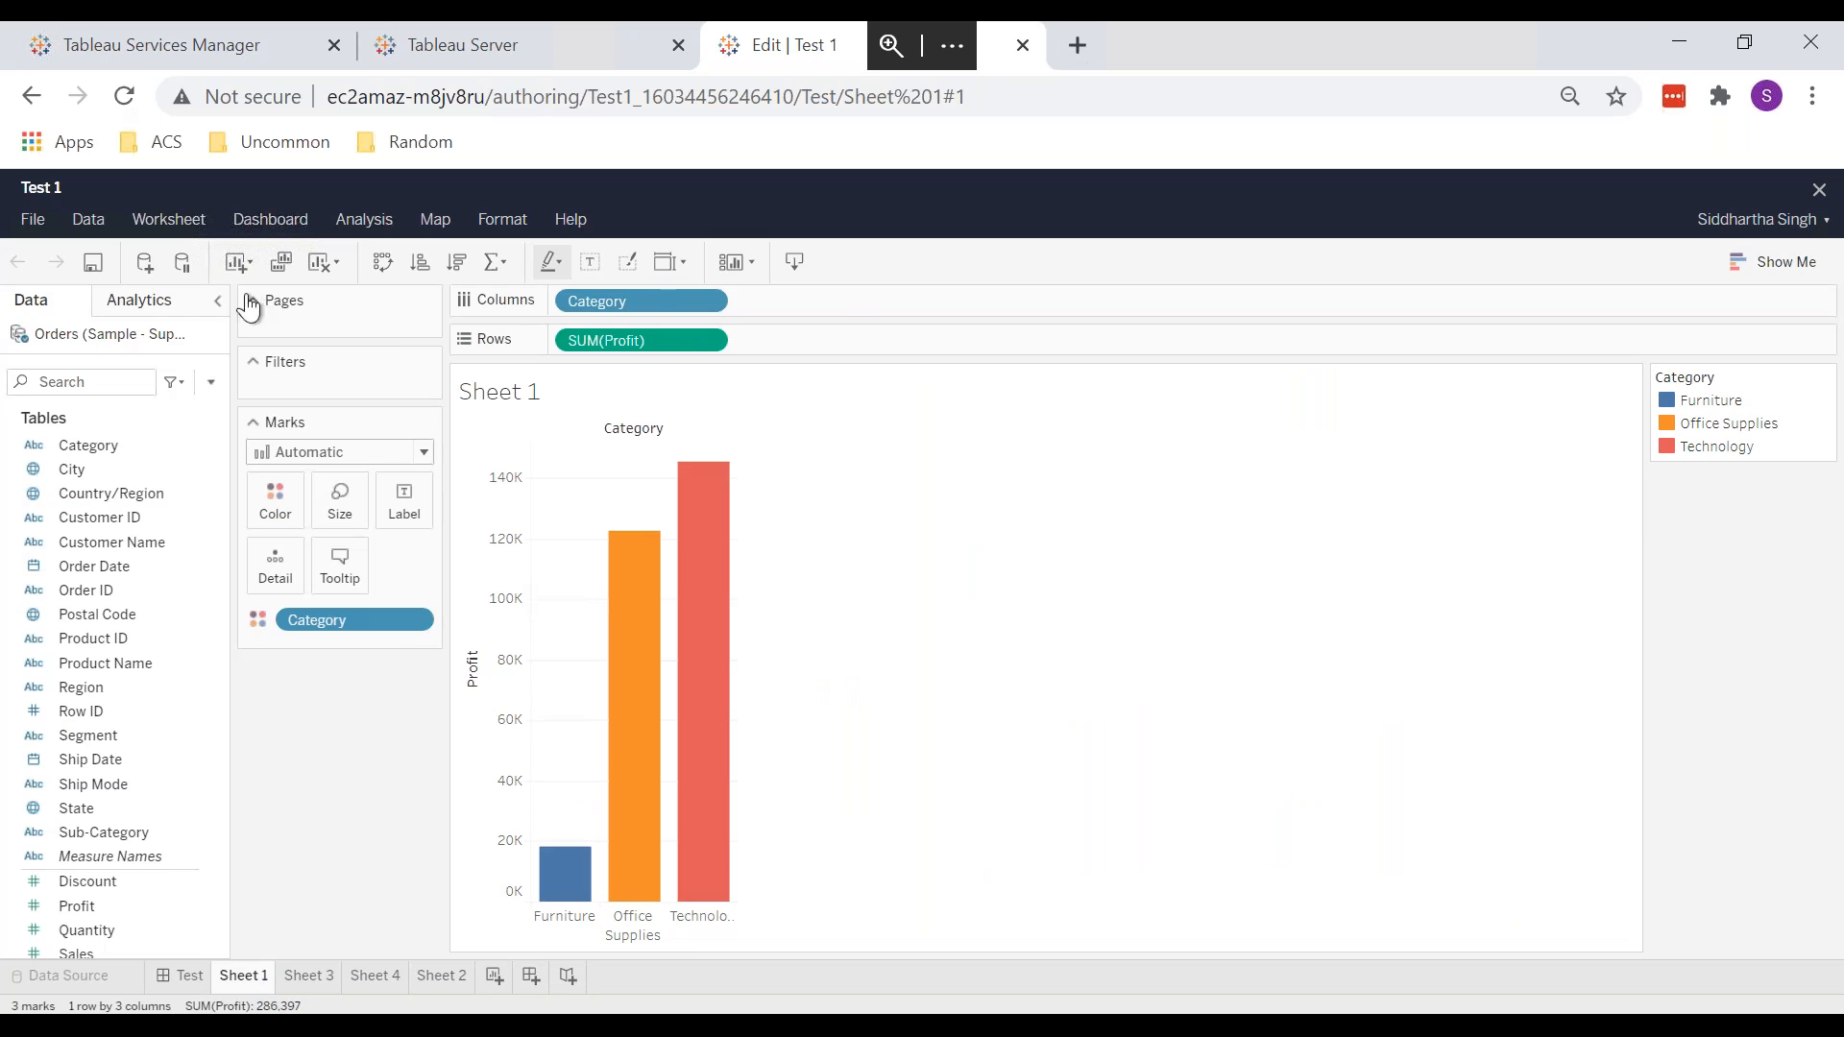
left_click(35, 221)
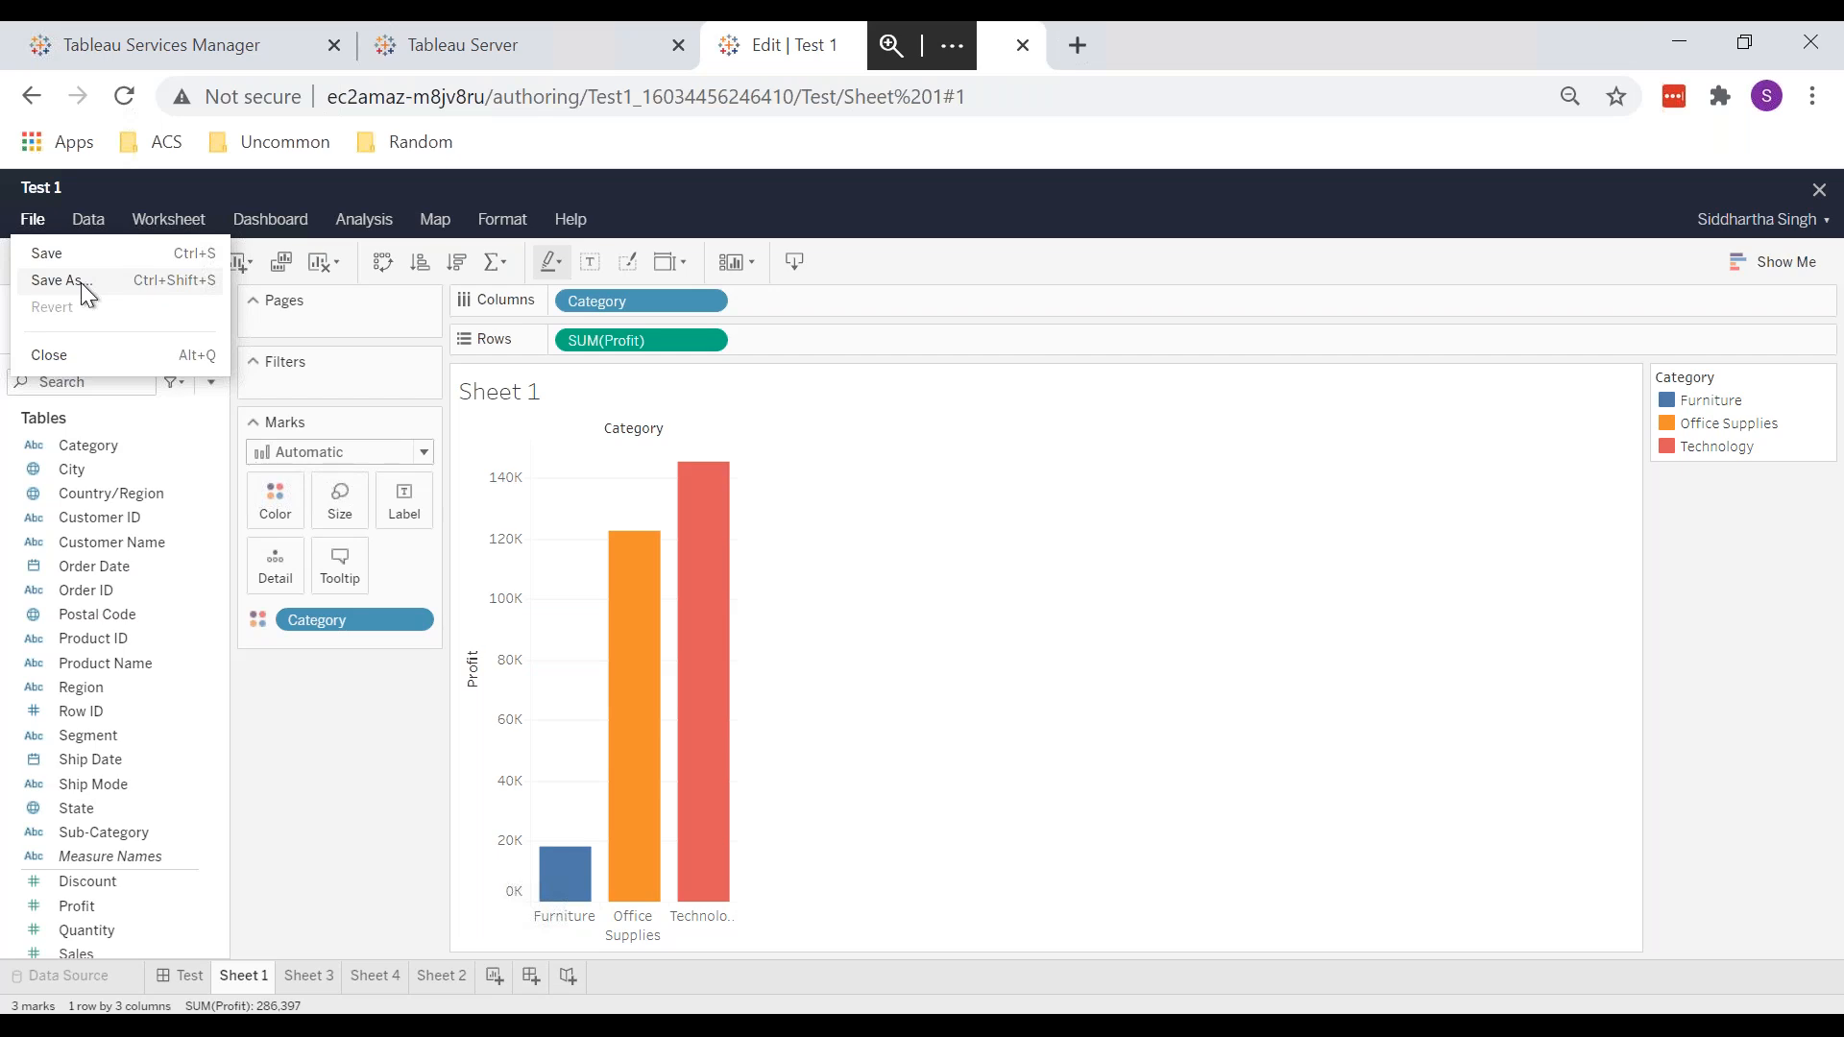
Step: Close web authoring via File > Close and return to the Default project's workbook permissions
left_click(101, 347)
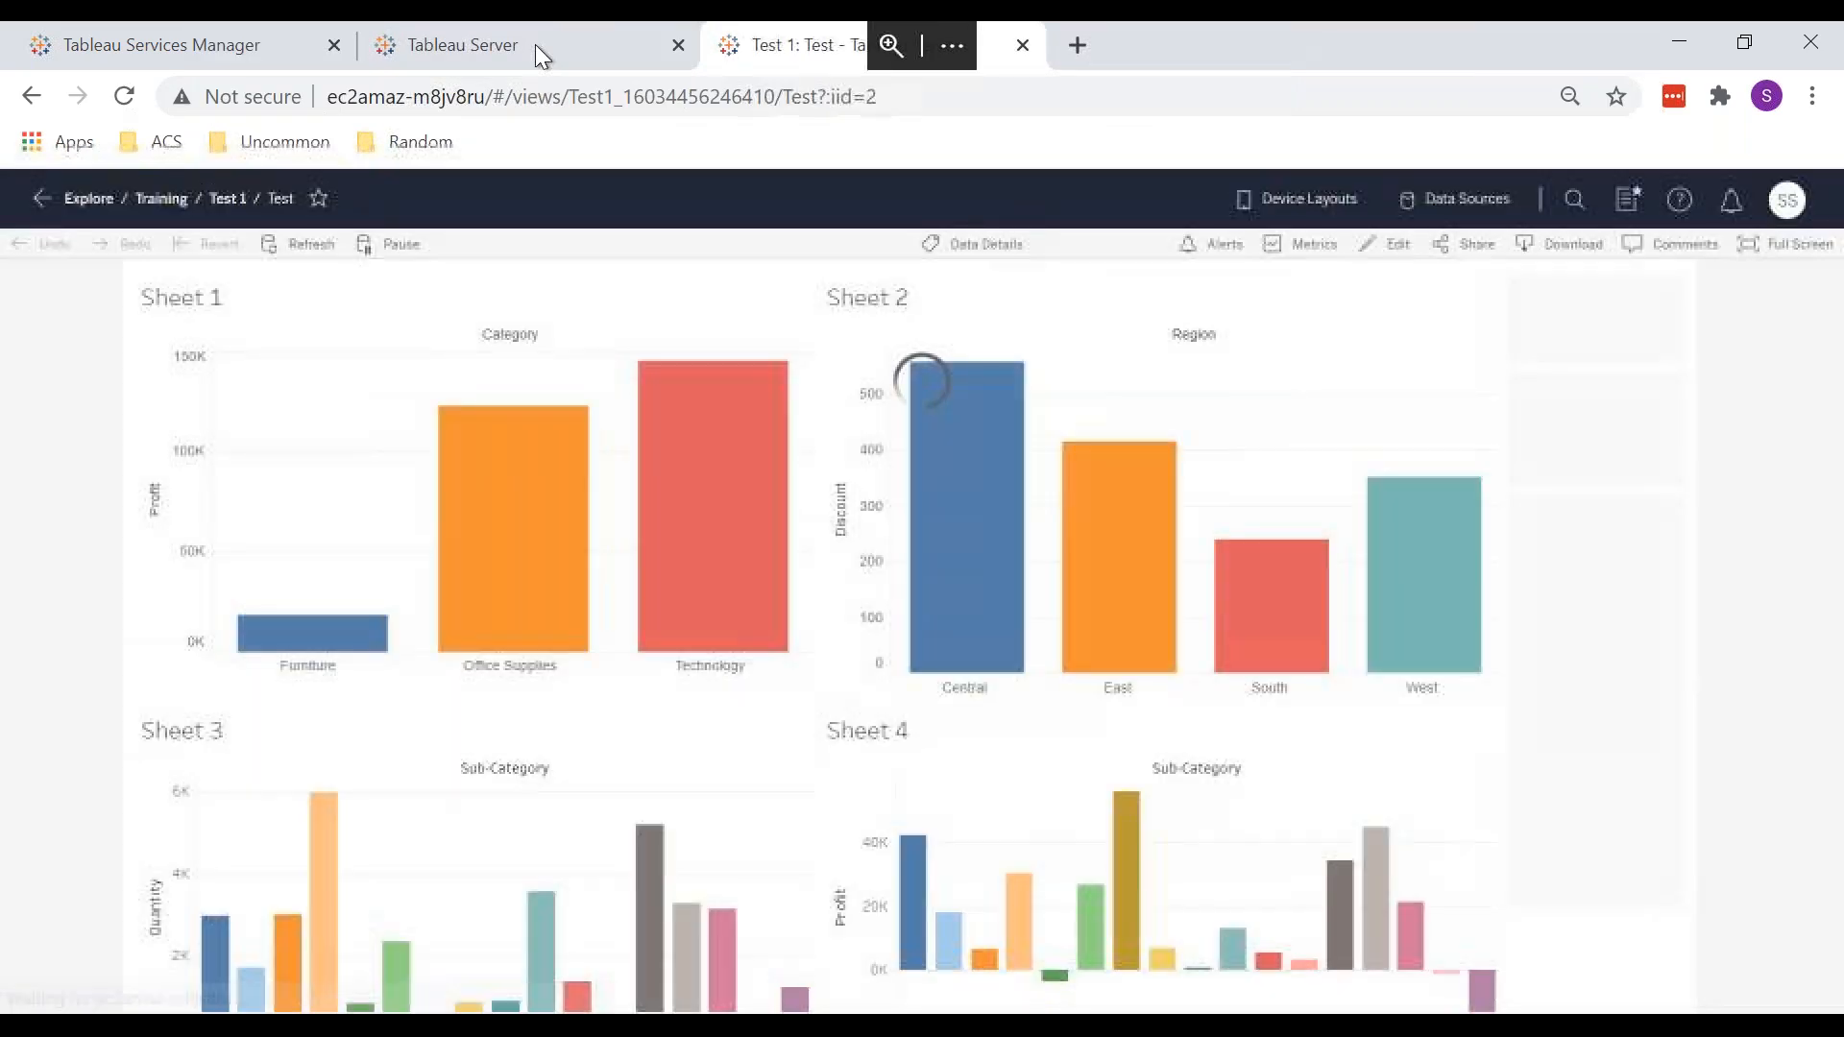
left_click(534, 44)
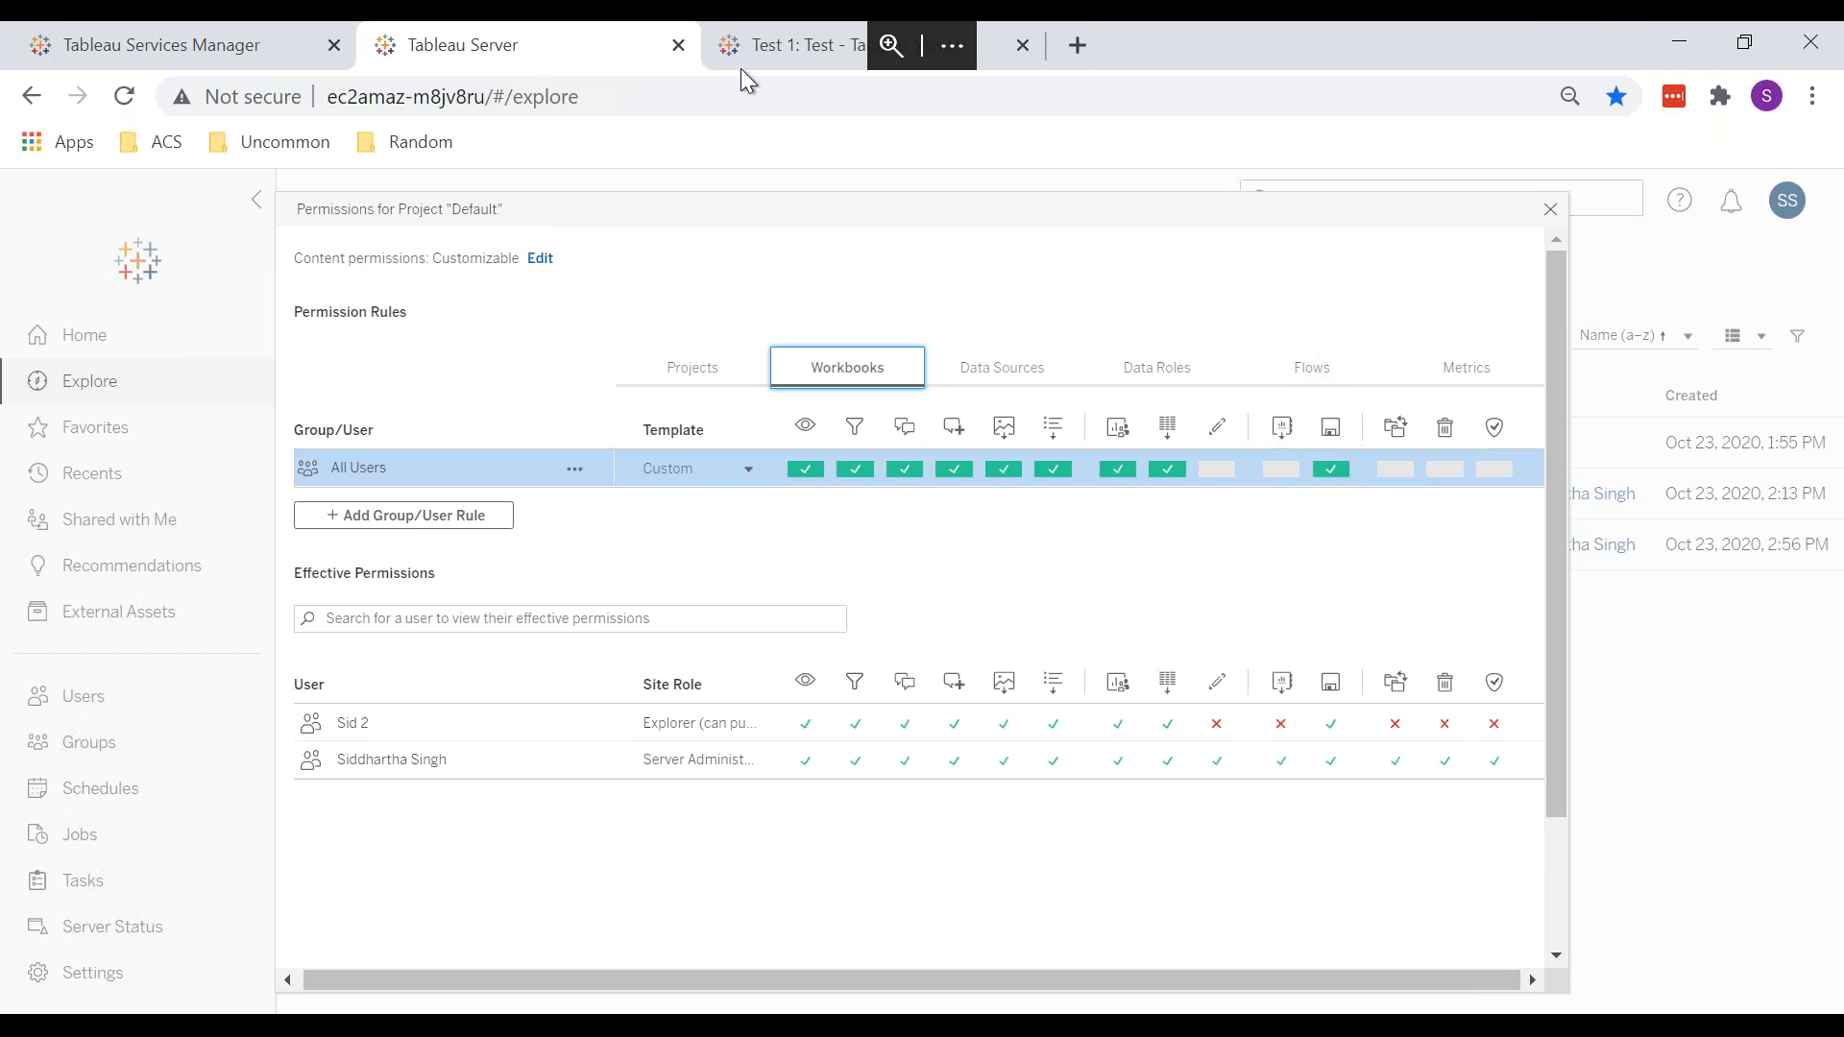
Step: Recheck the Test dashboard's download formats against Default permissions, then switch to Tableau Desktop
left_click(777, 53)
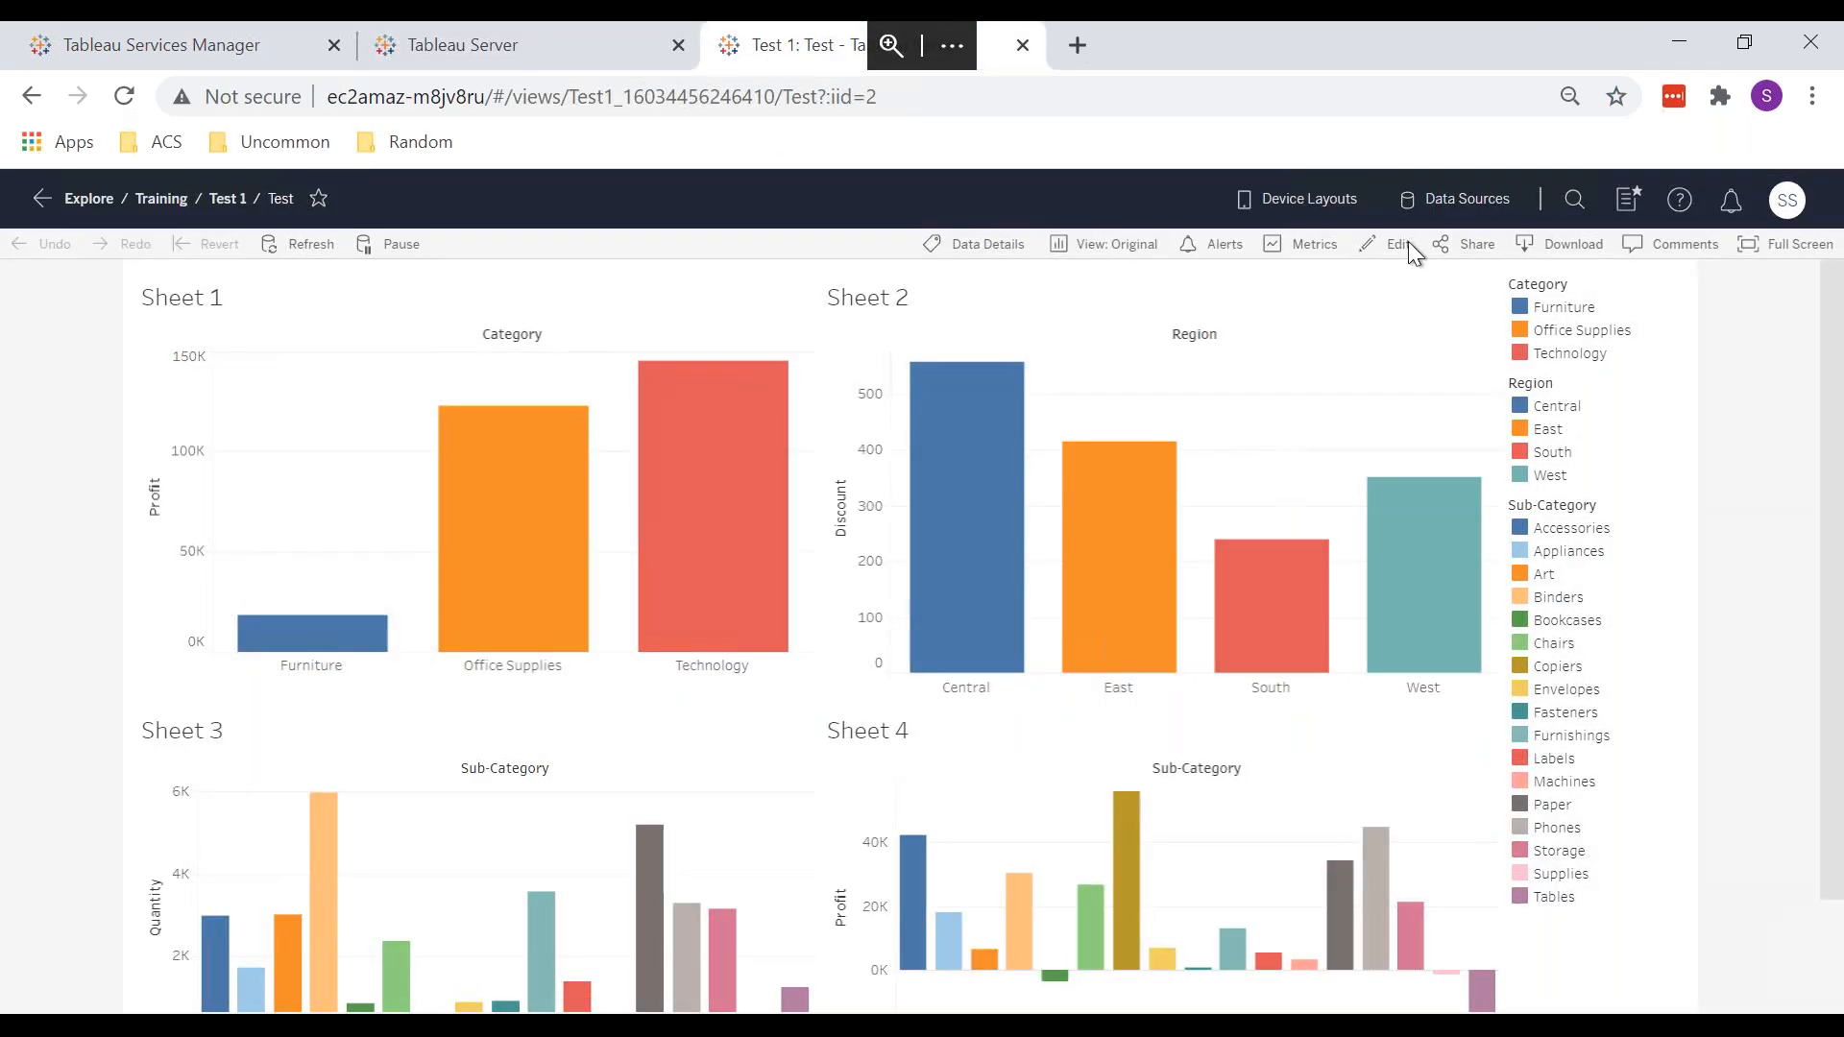
left_click(1537, 242)
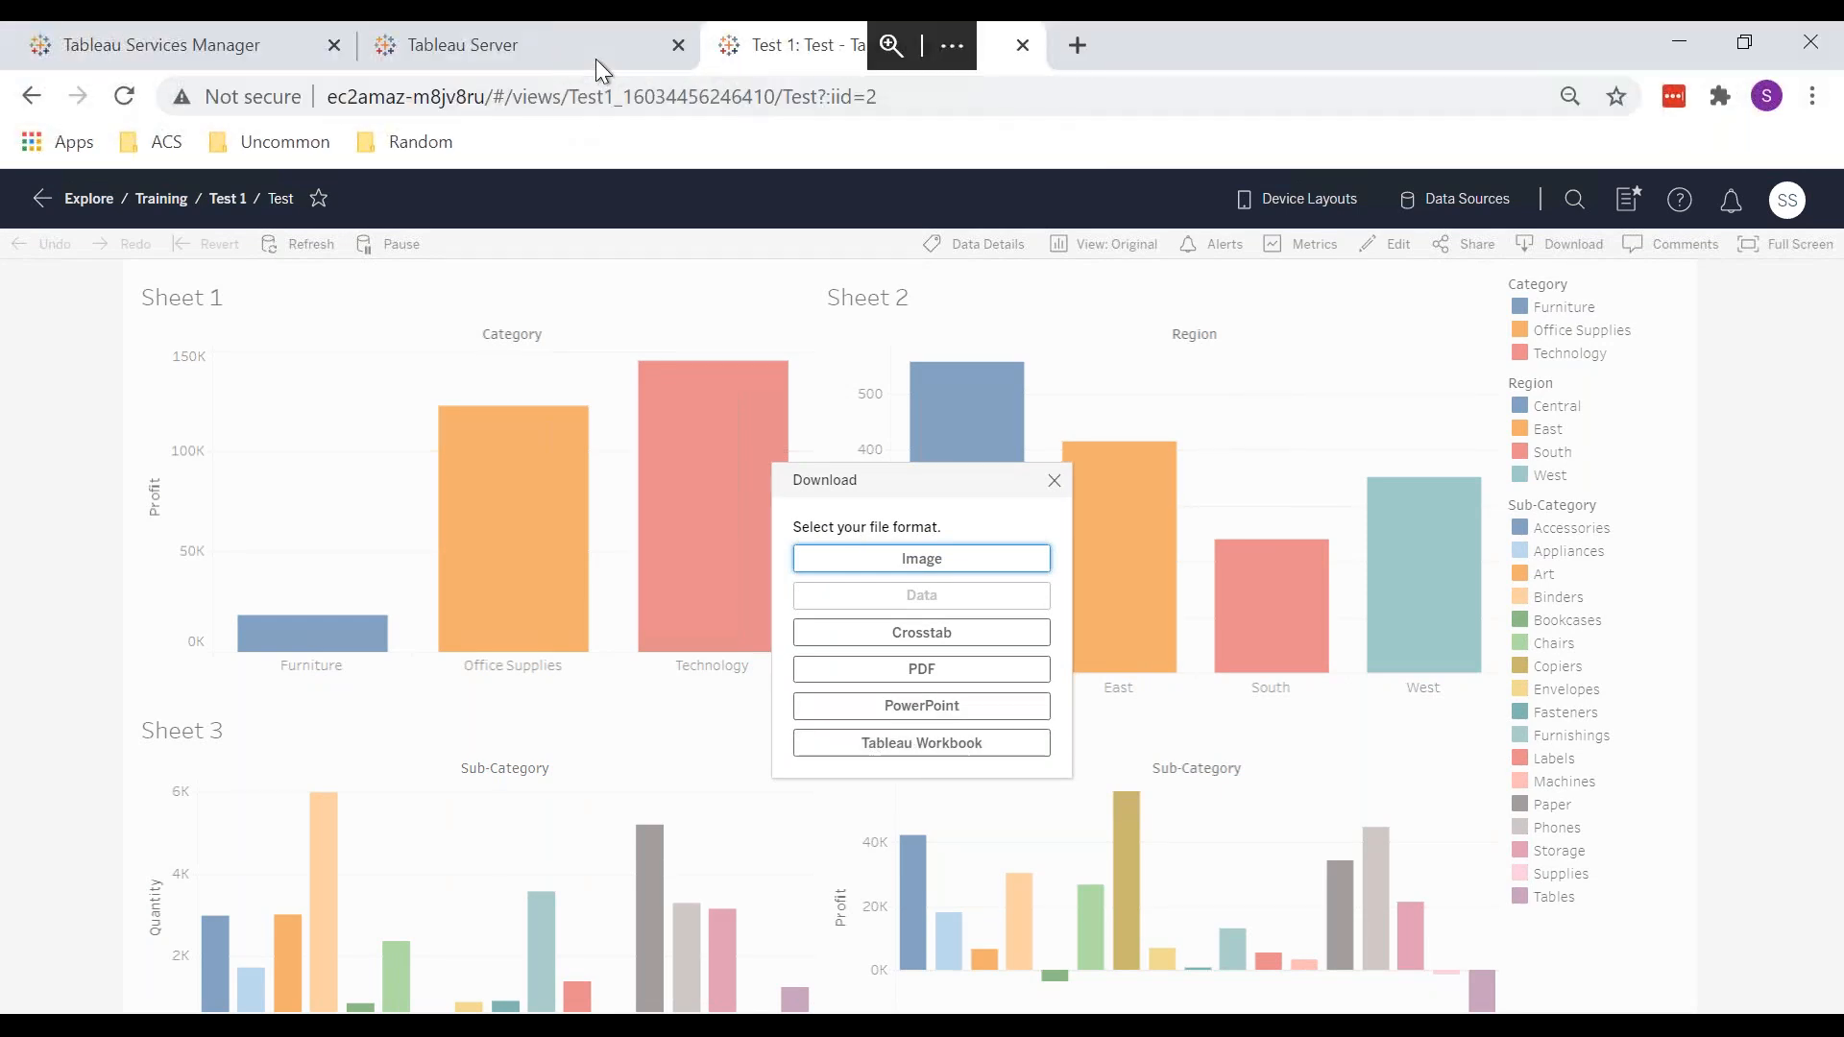
left_click(1053, 478)
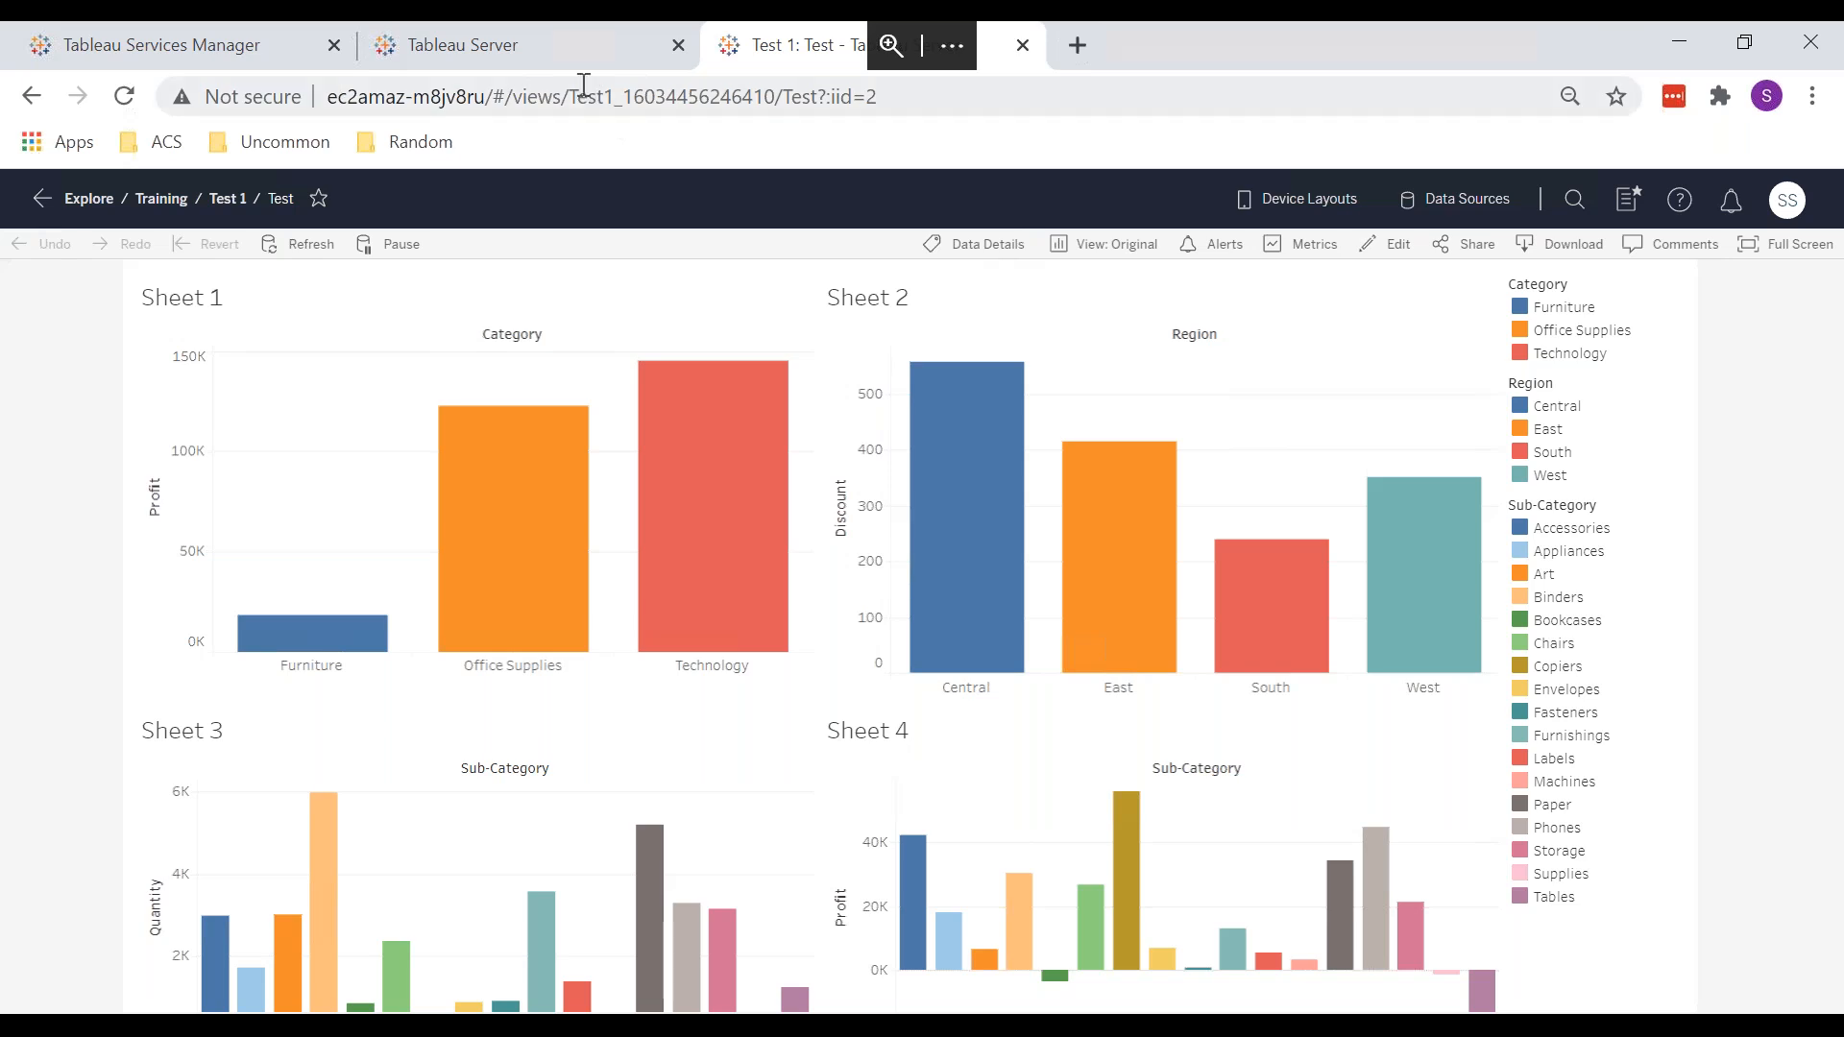
left_click(564, 60)
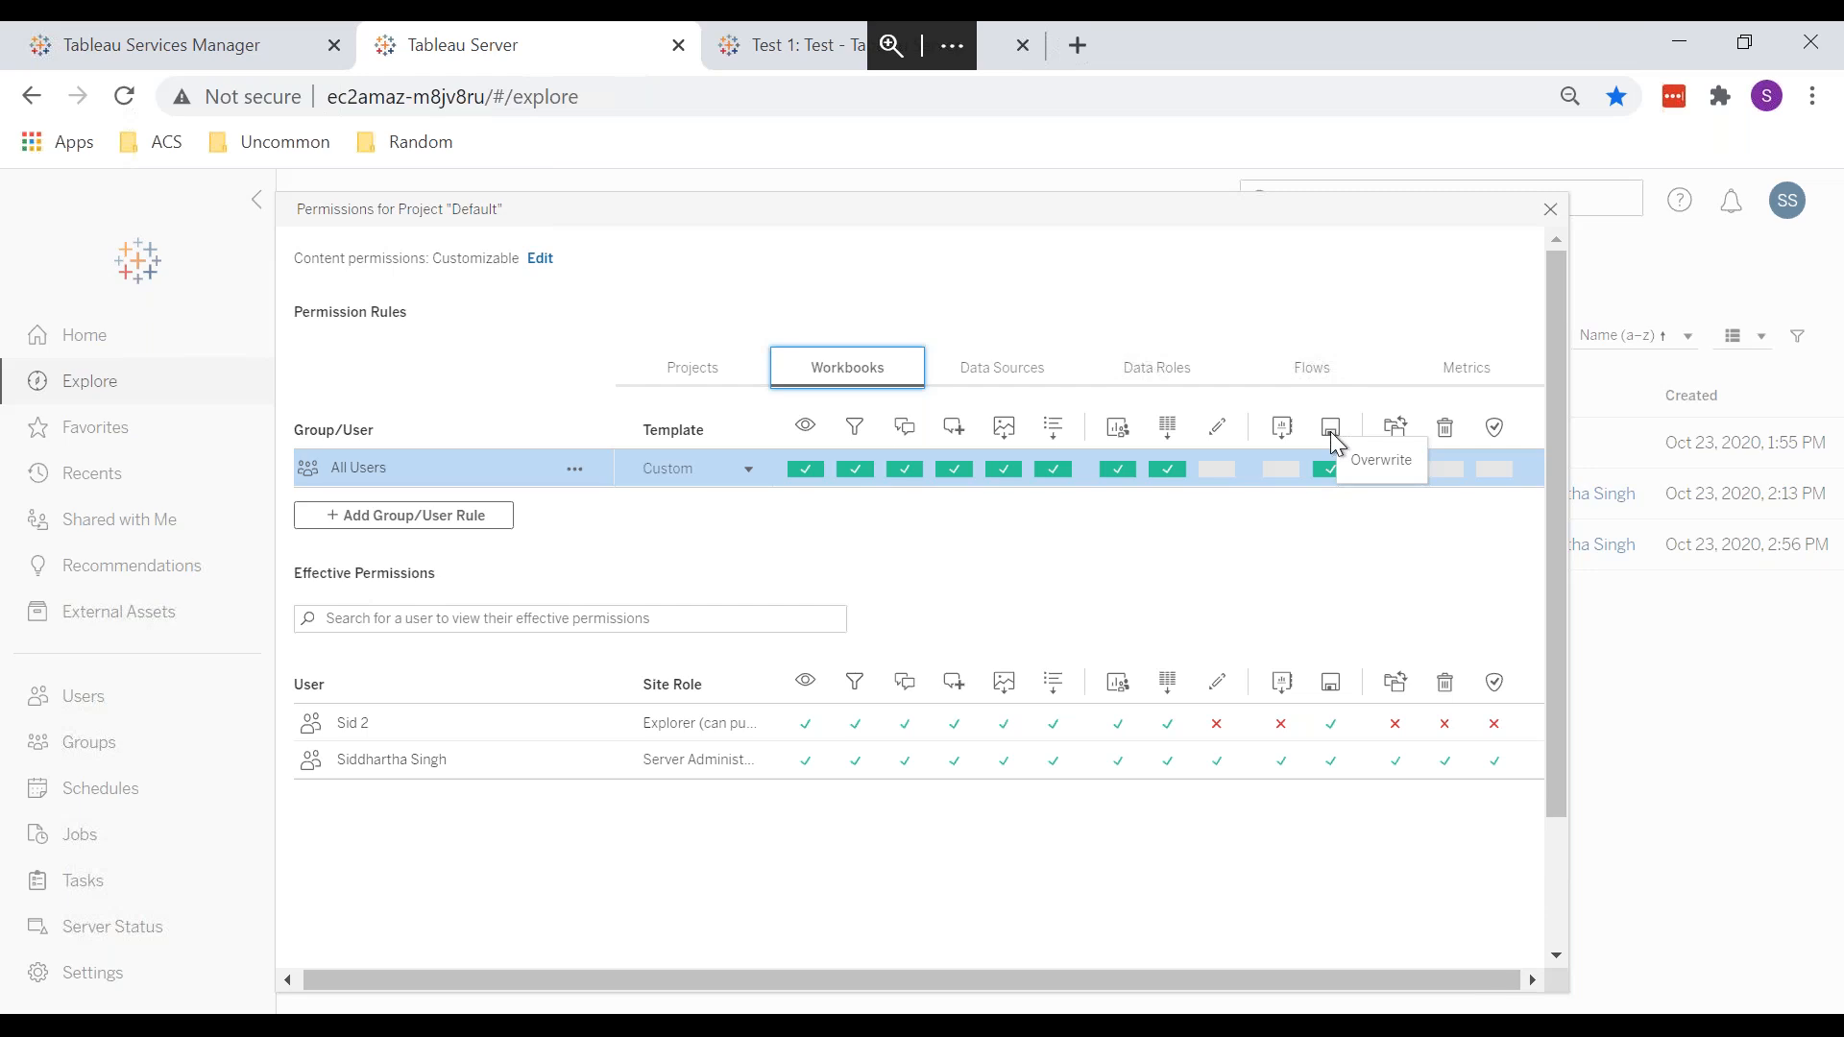
left_click(772, 47)
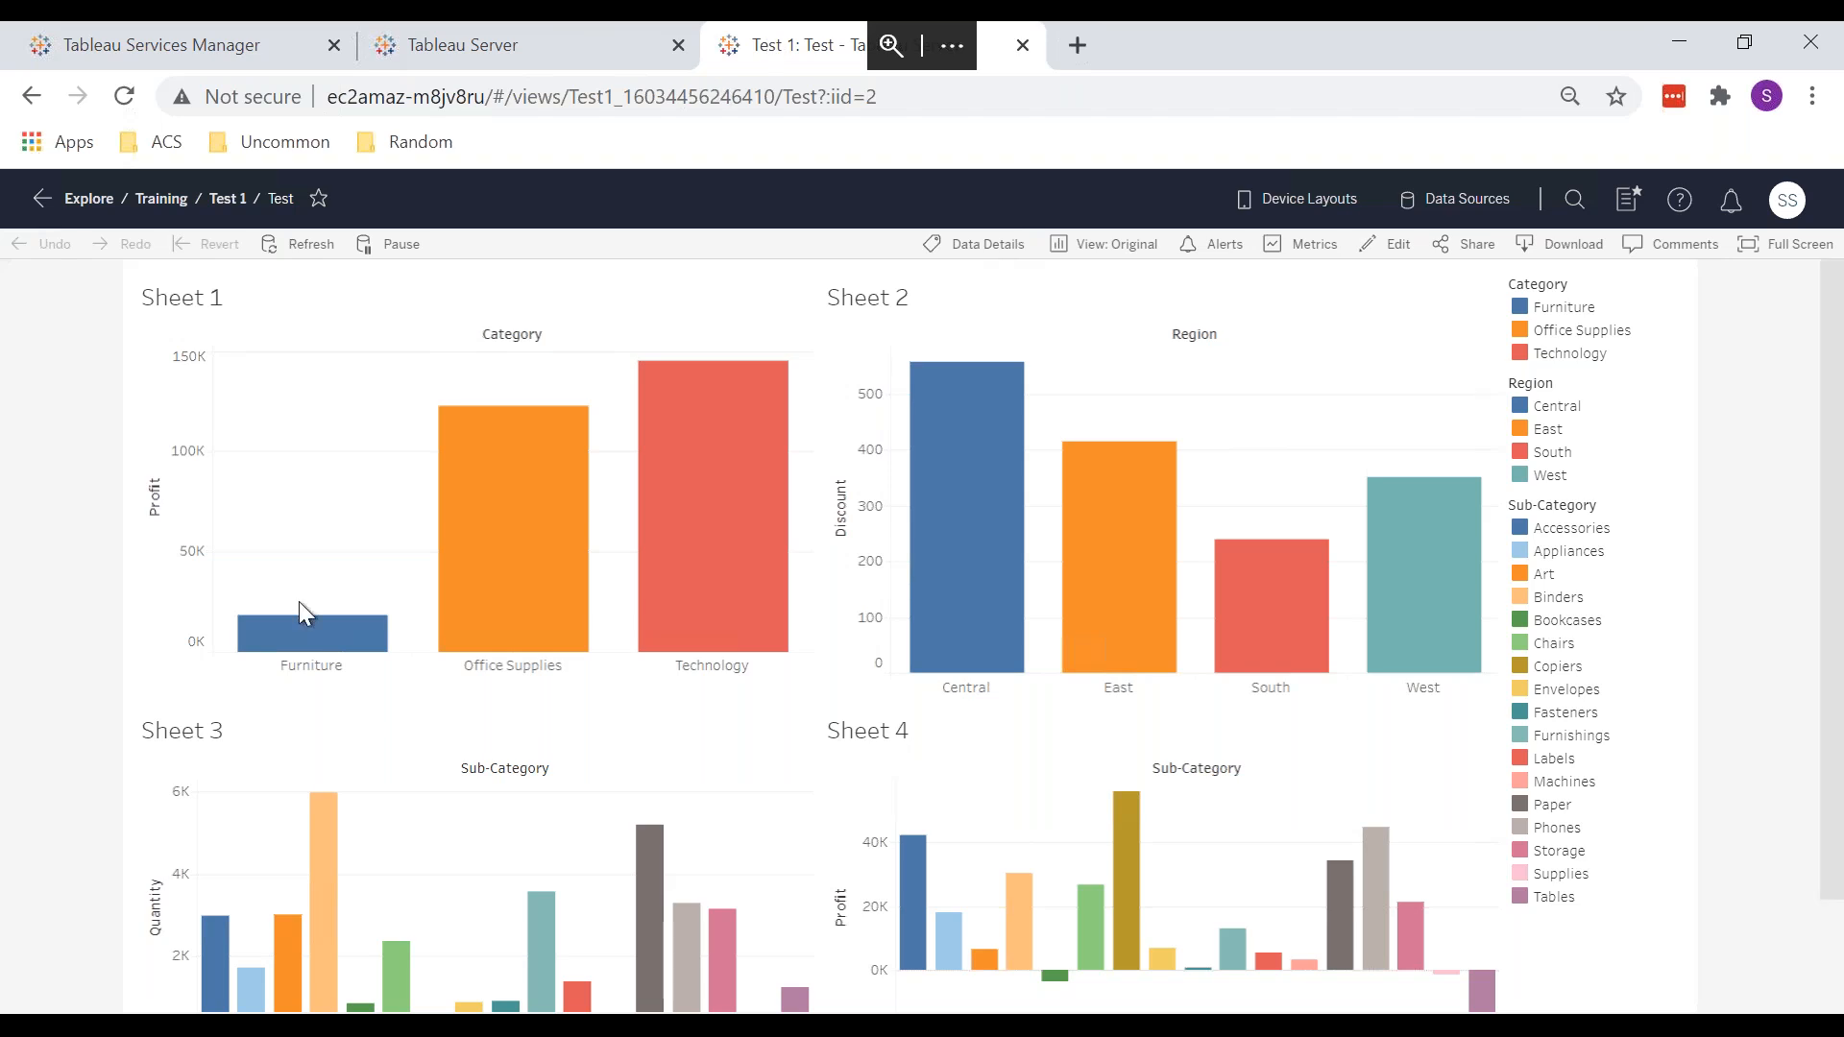
left_click(422, 1026)
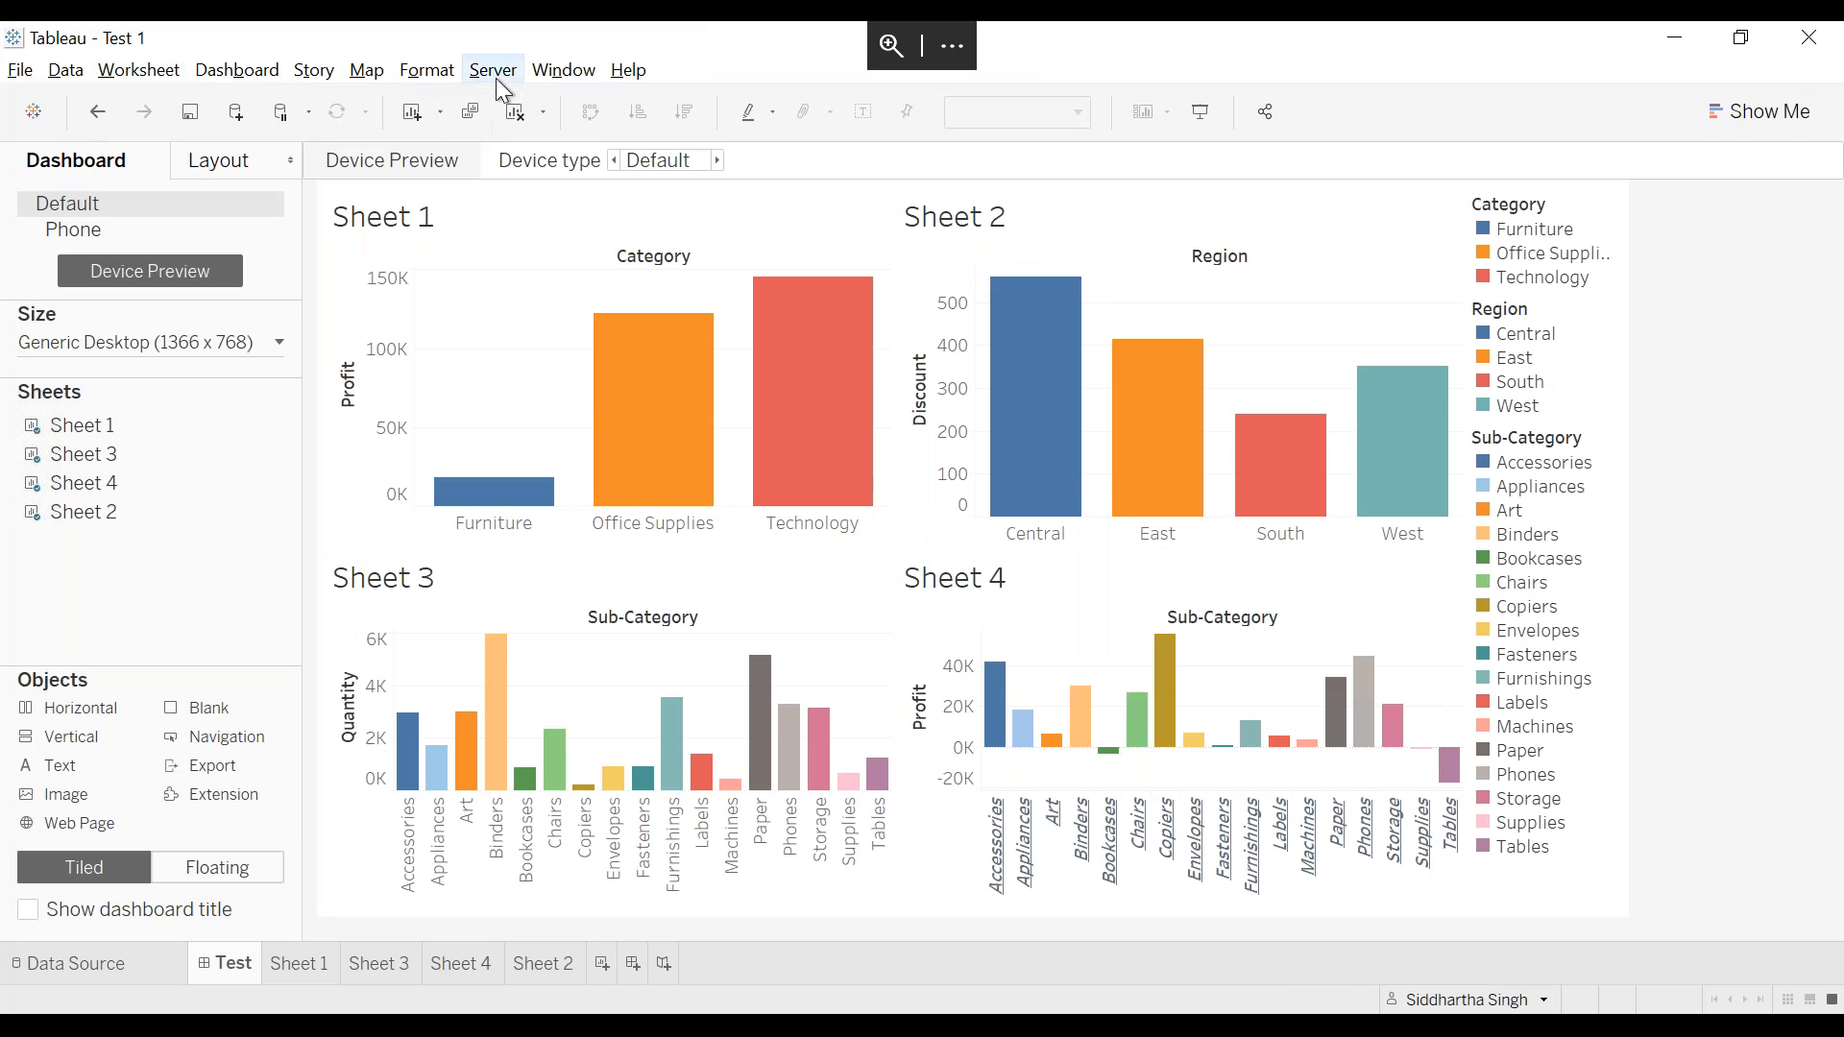
Step: Publish the dashboard workbook to the Training project, renaming it from Test 2 to Test 1
left_click(496, 77)
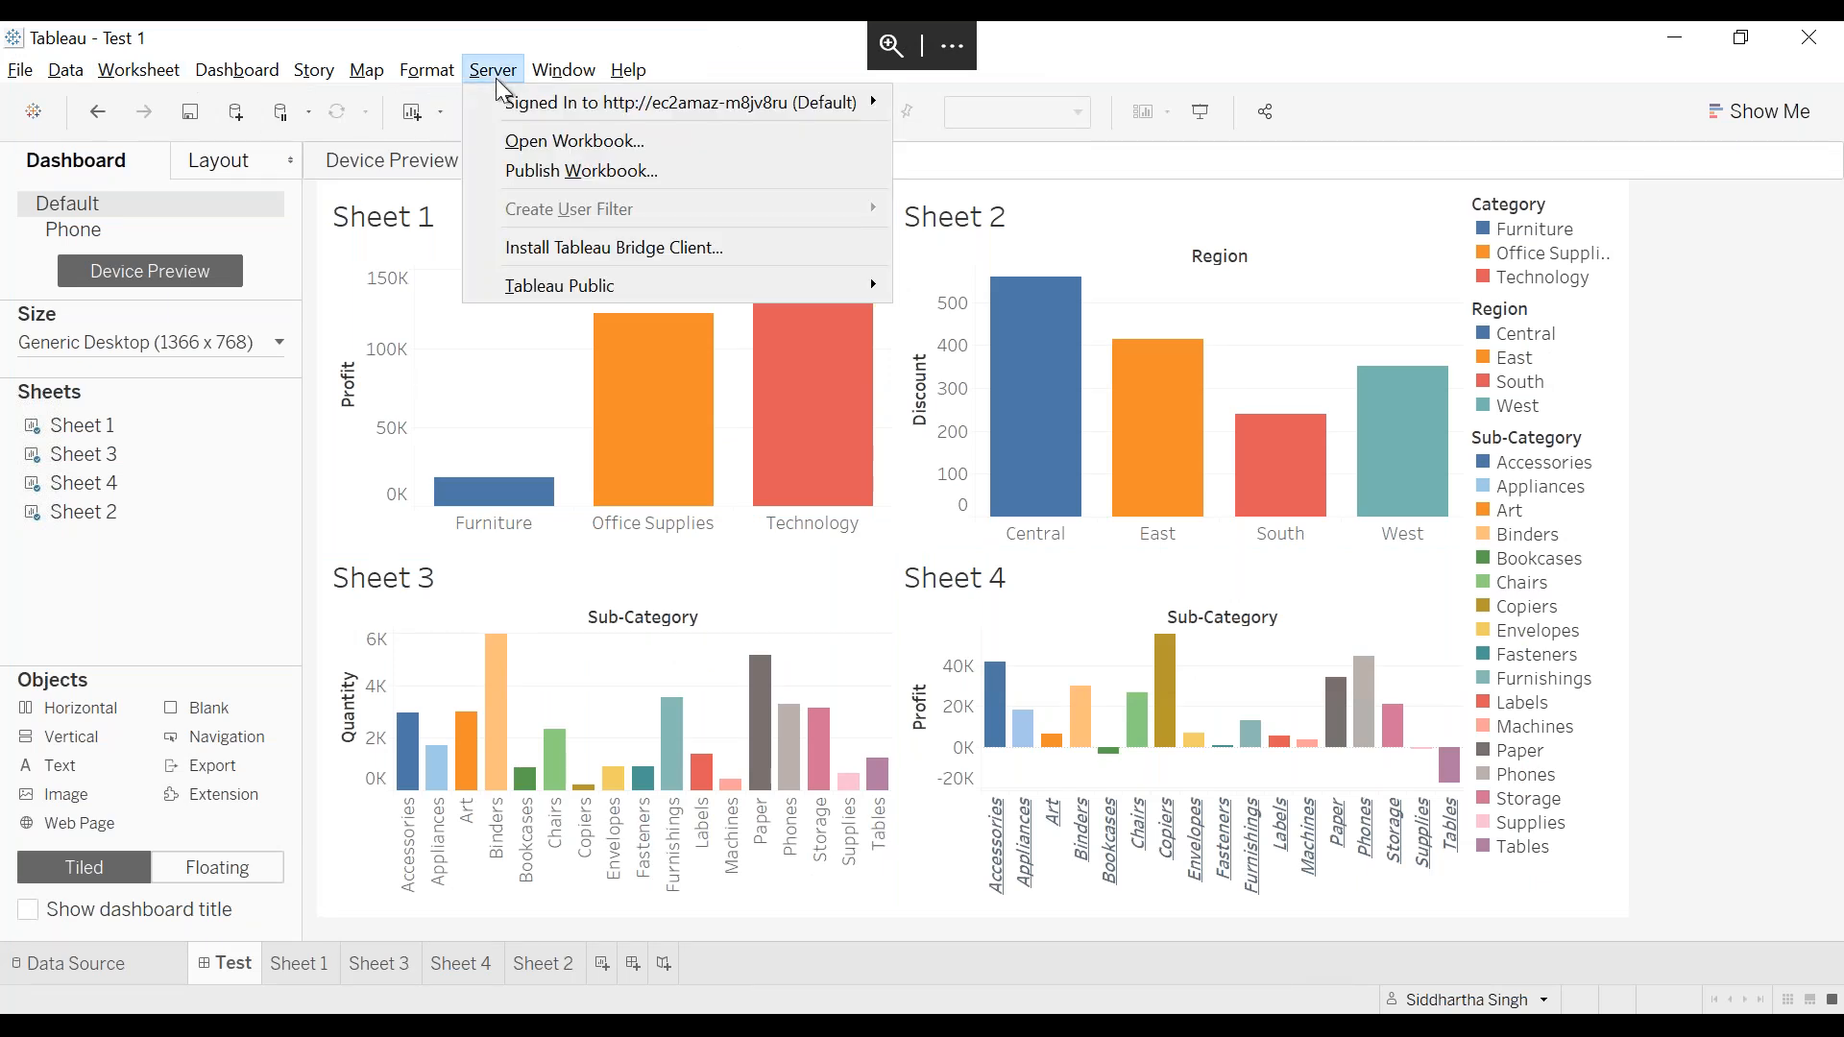
left_click(534, 173)
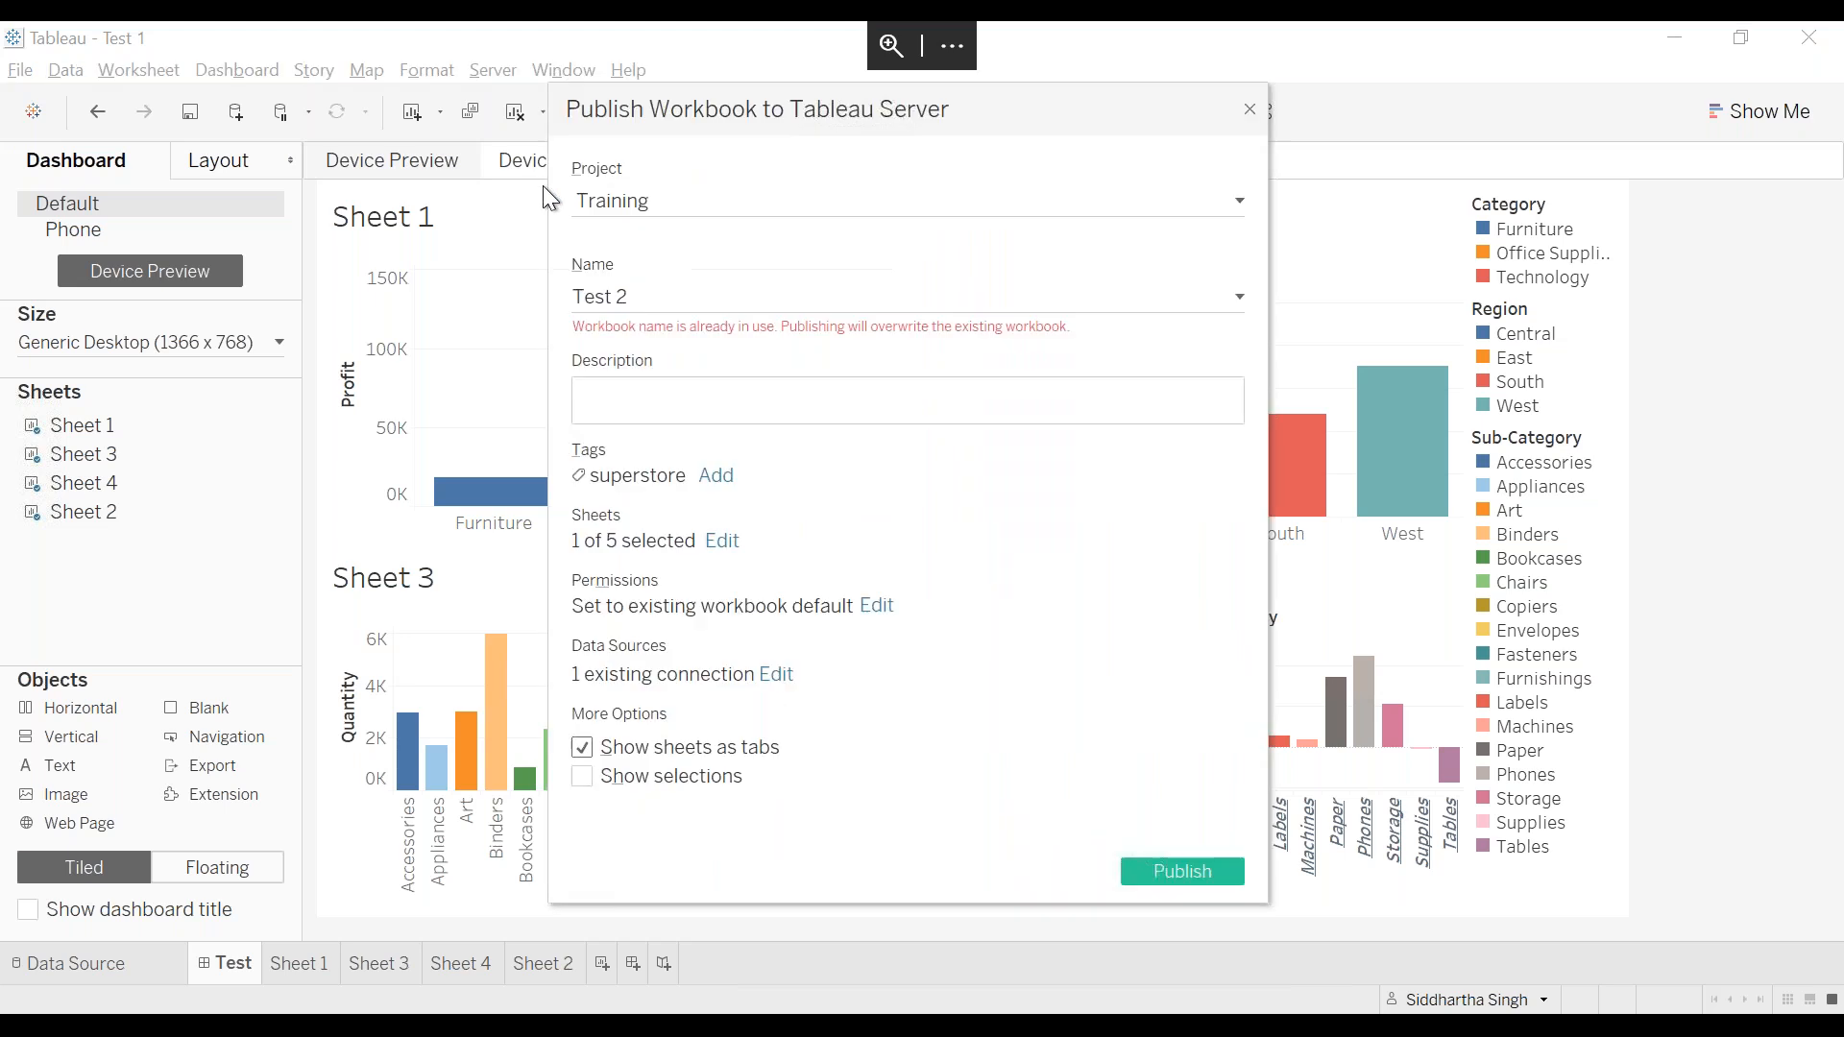
key("BackSpace")
type("1")
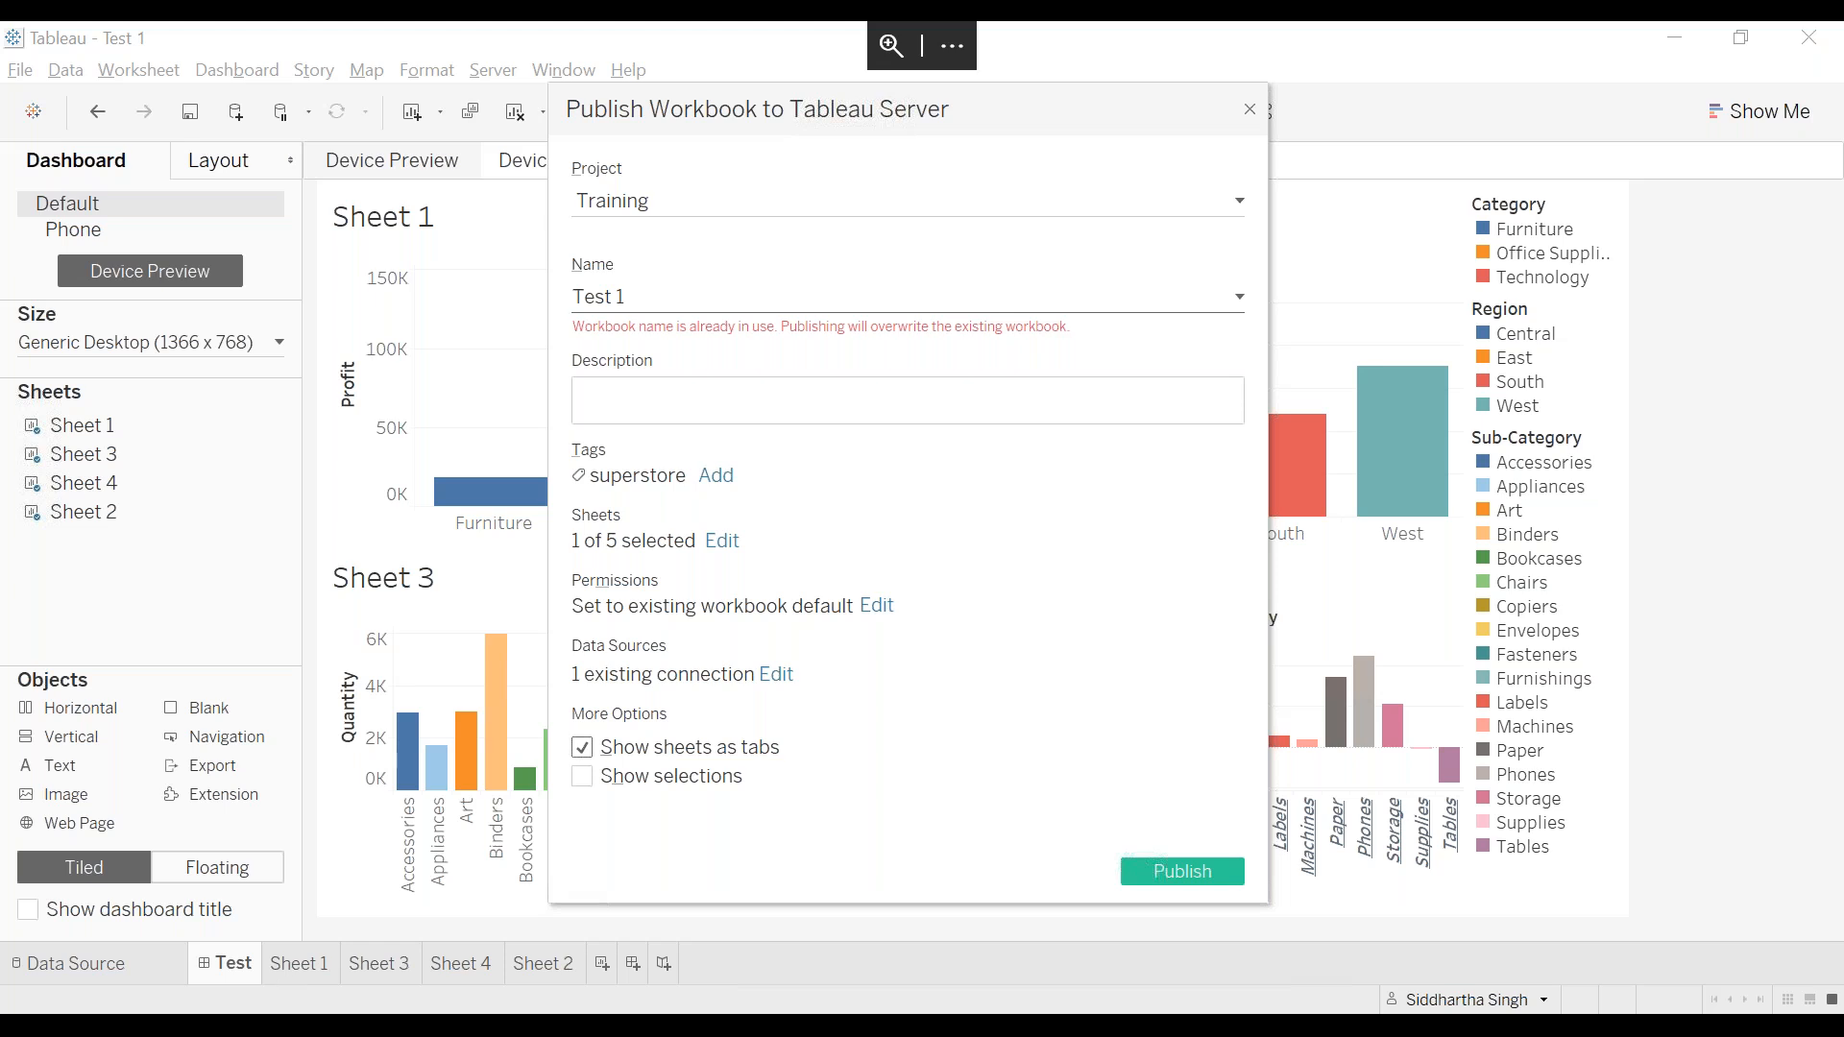
Step: Review the Default project's workbook permission rules in the browser, then close that dialog
left_click(233, 939)
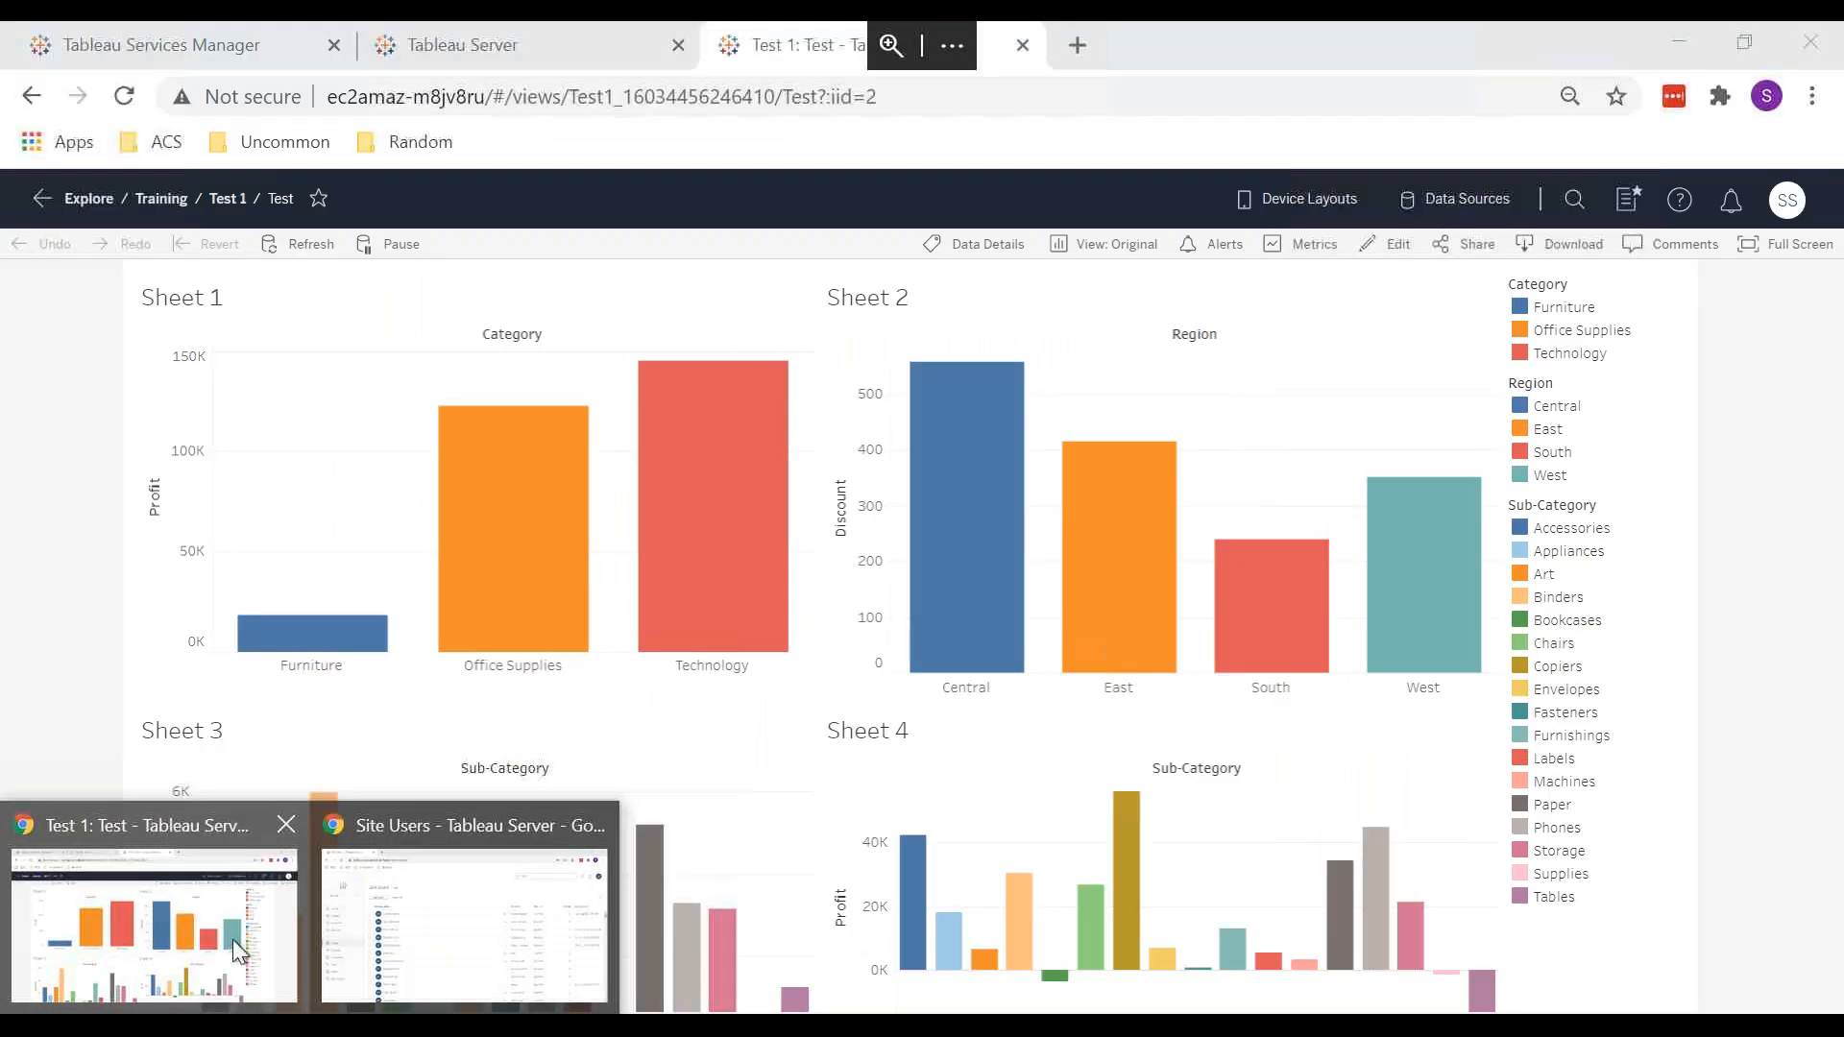
left_click(233, 939)
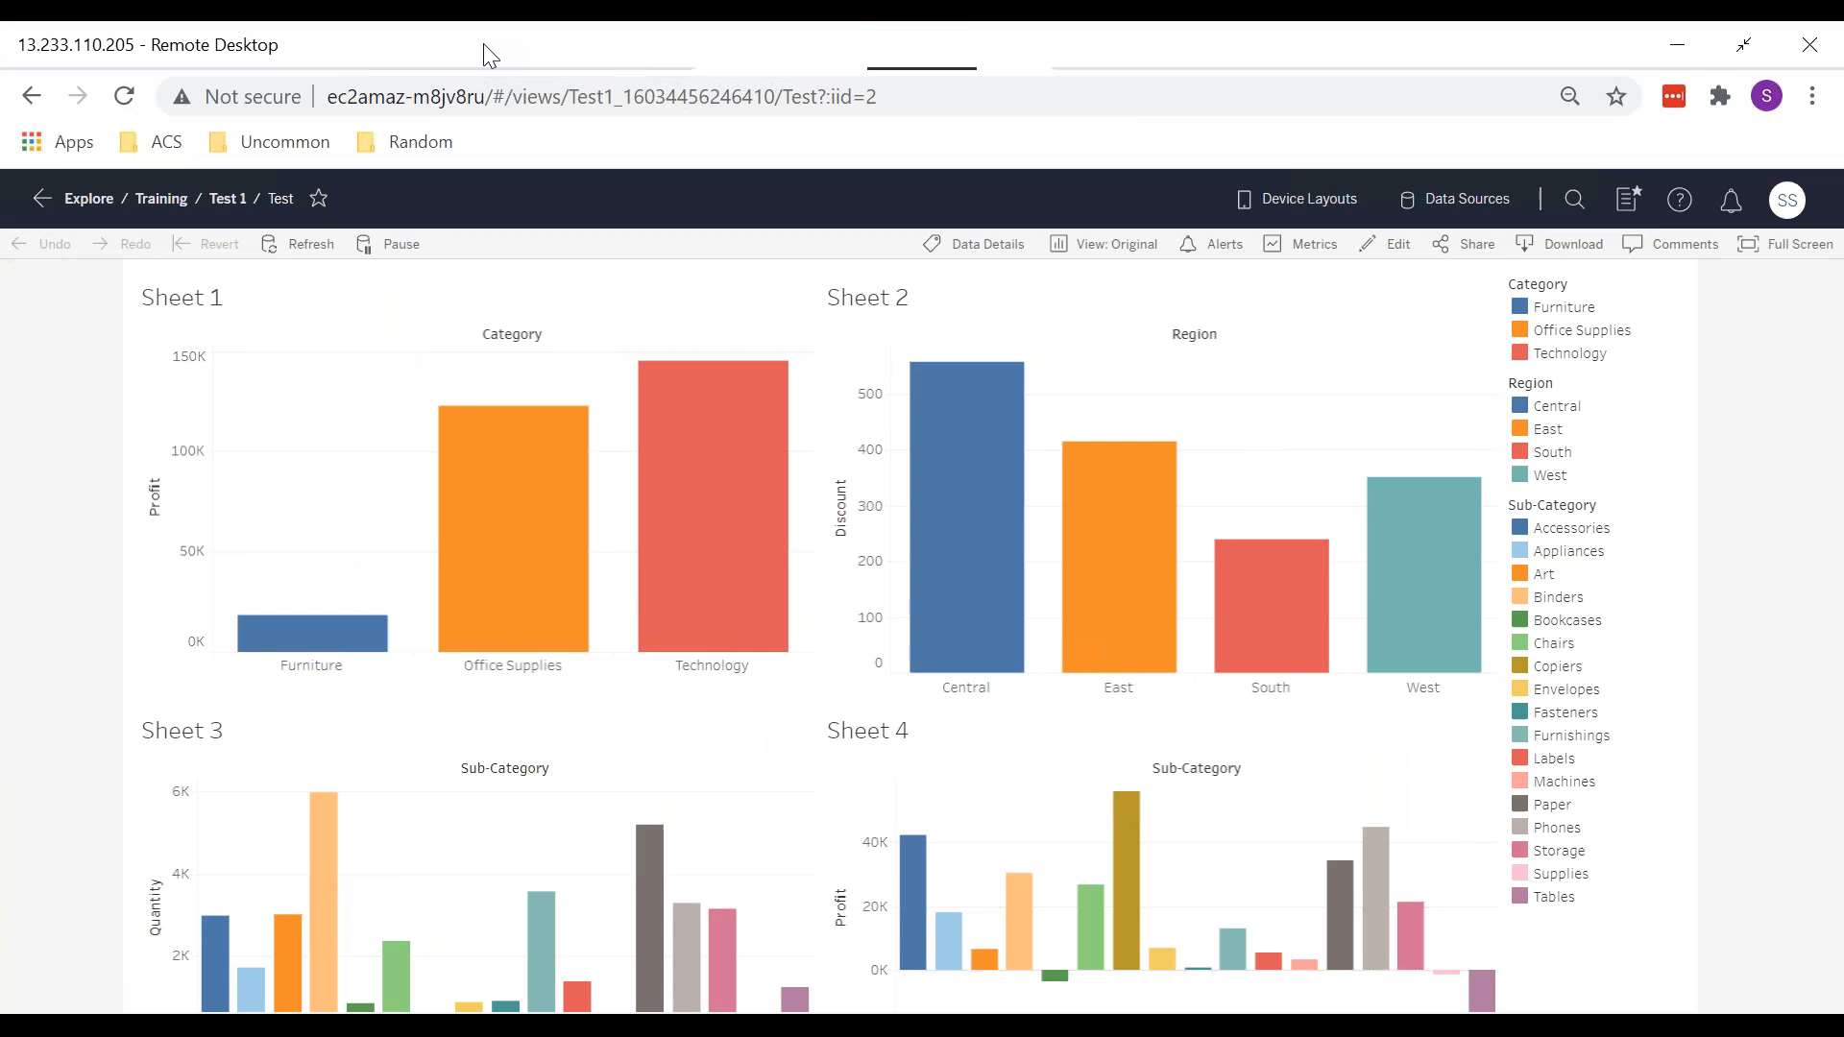
left_click(469, 44)
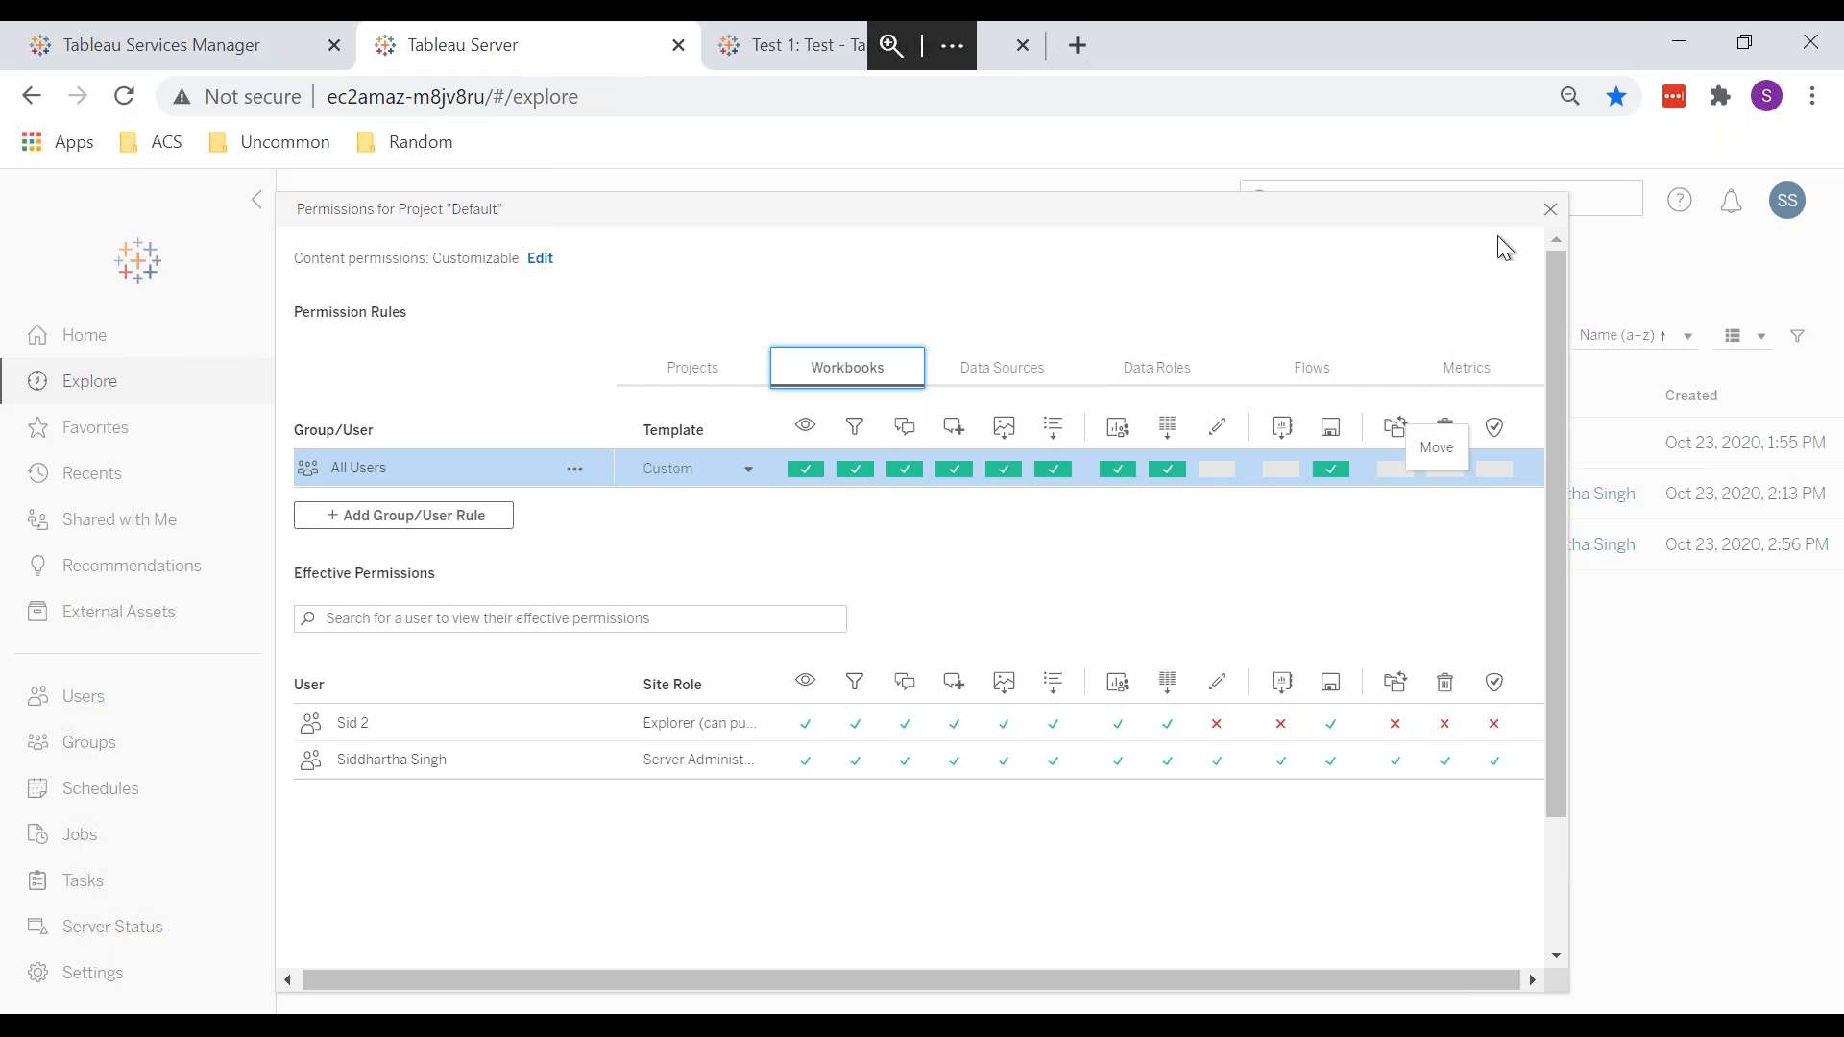
left_click(1543, 212)
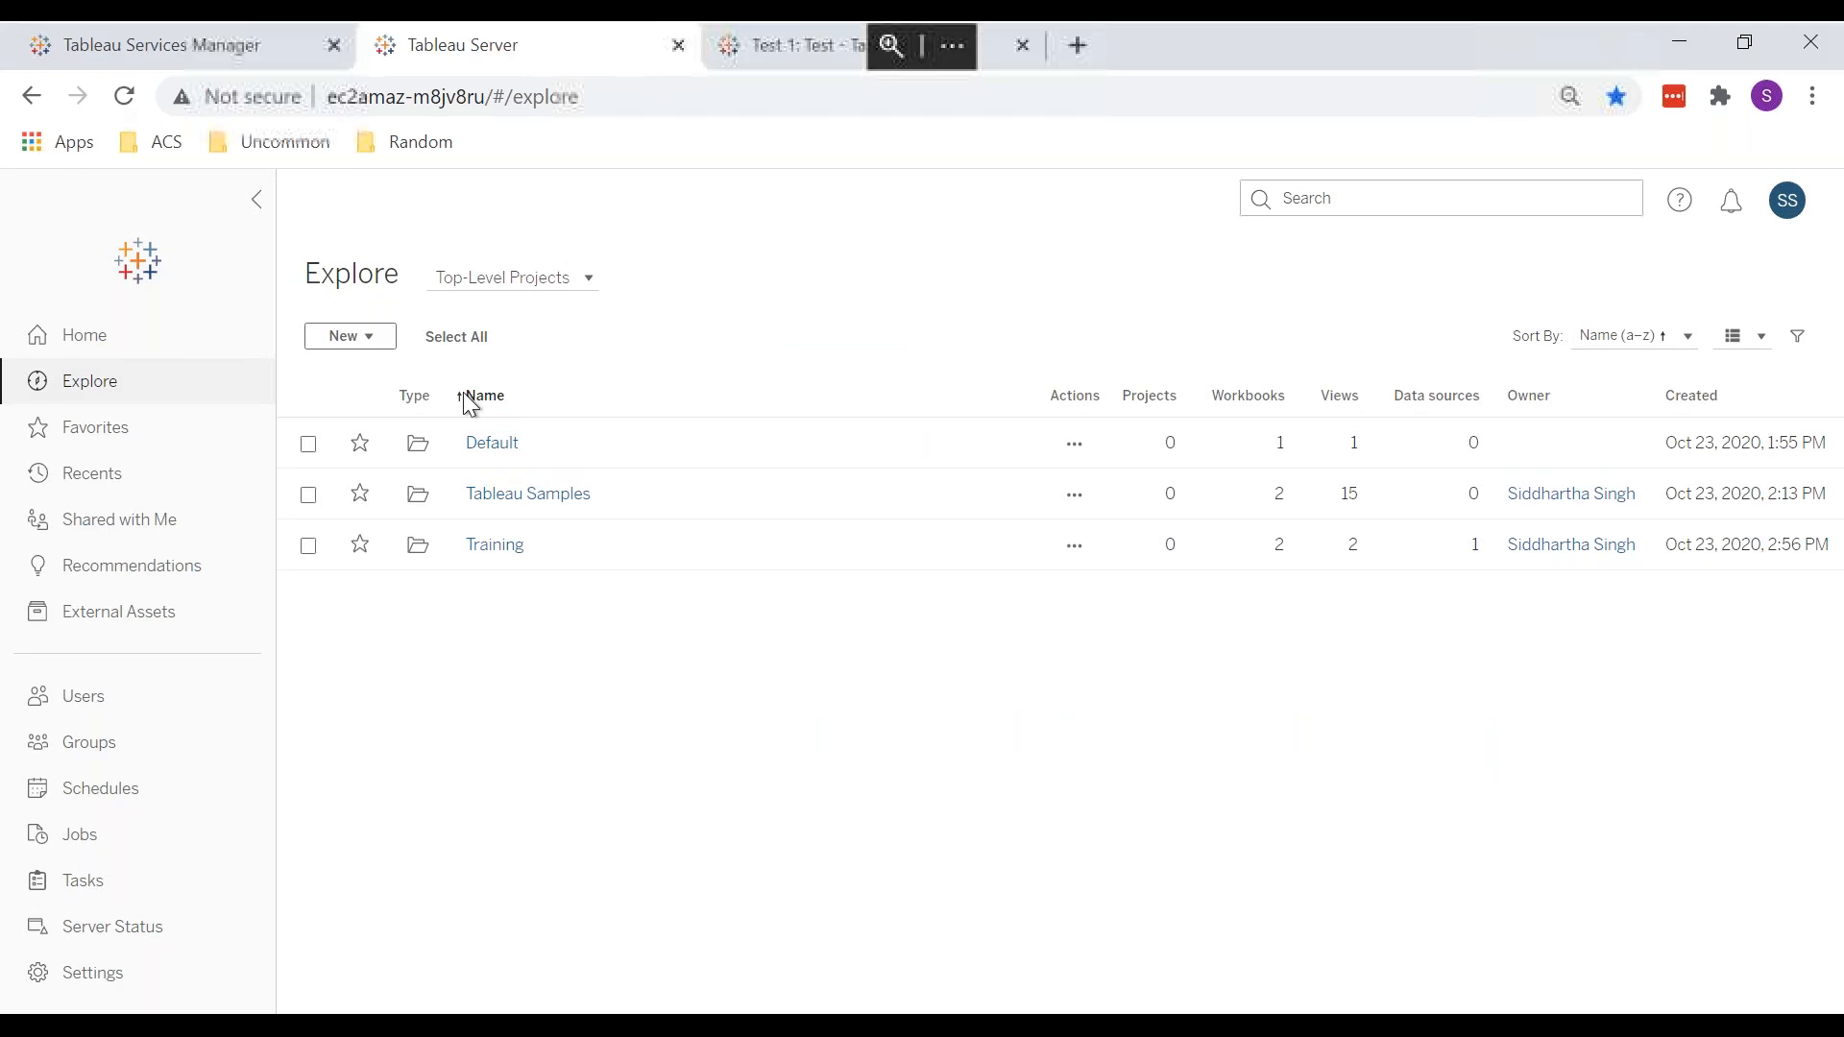
left_click(511, 449)
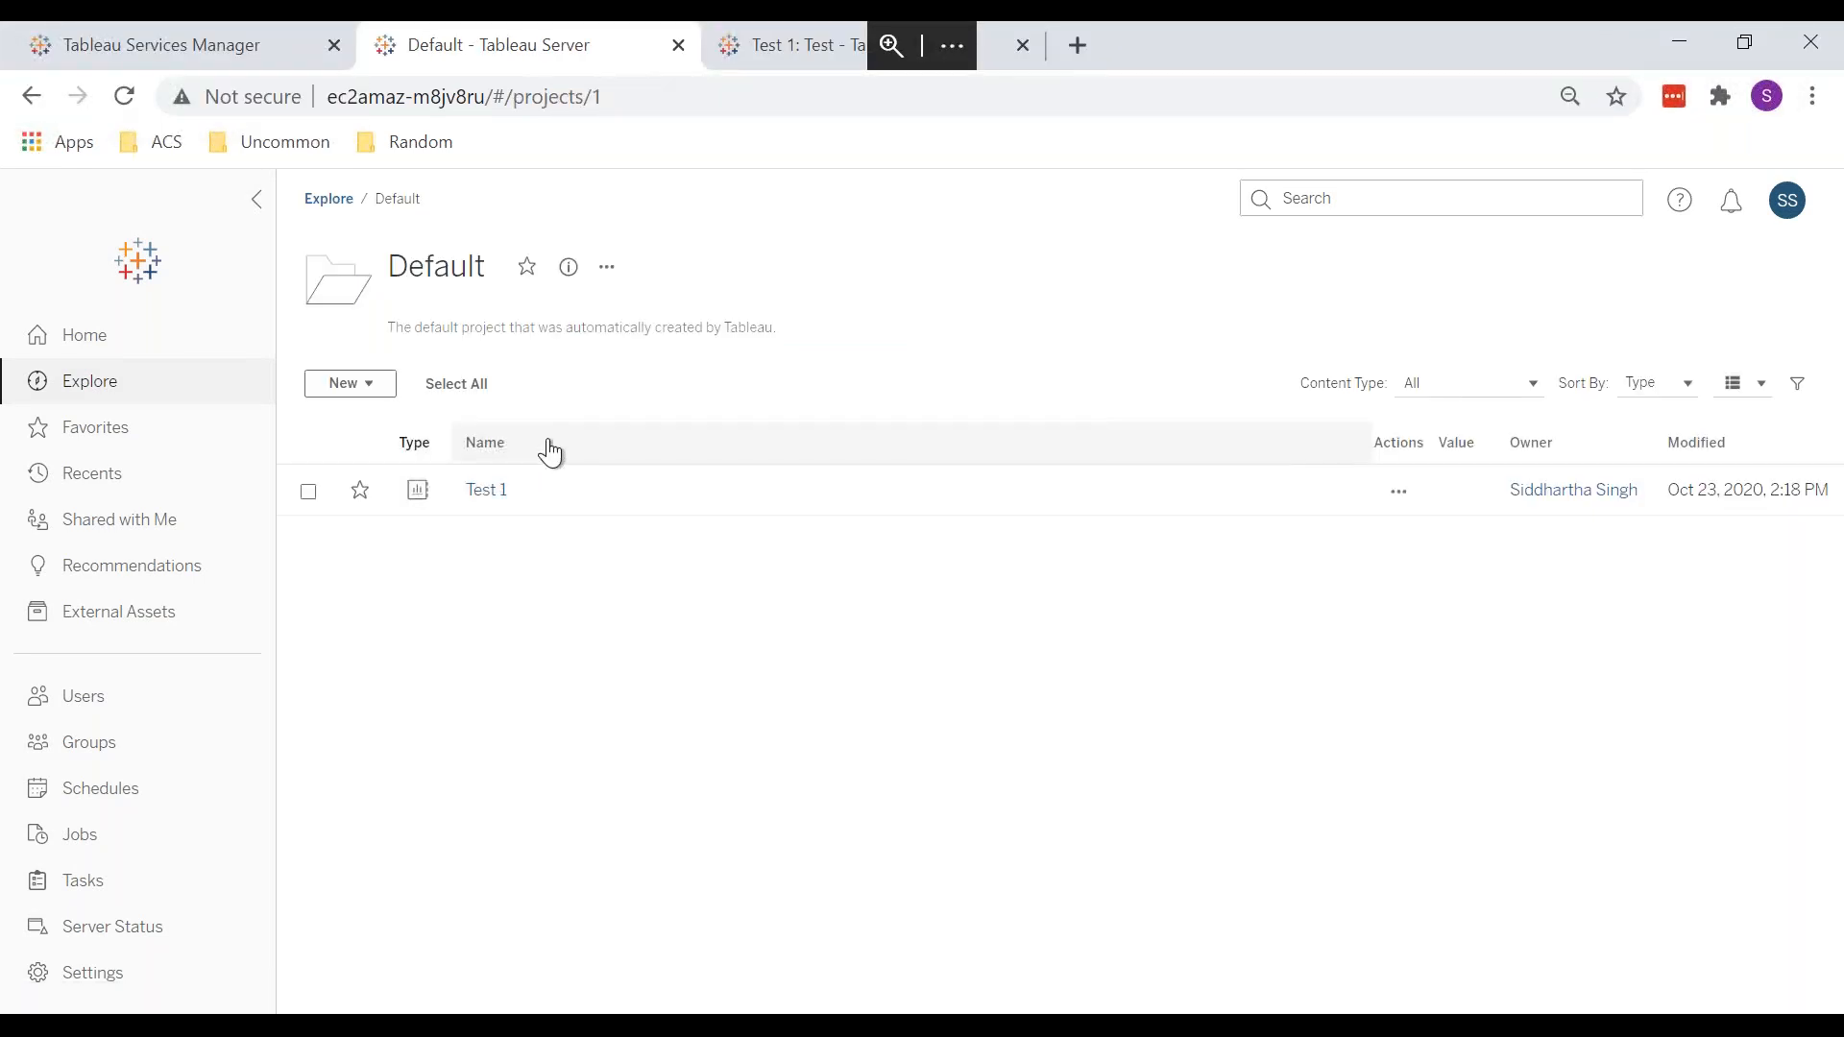
left_click(1404, 488)
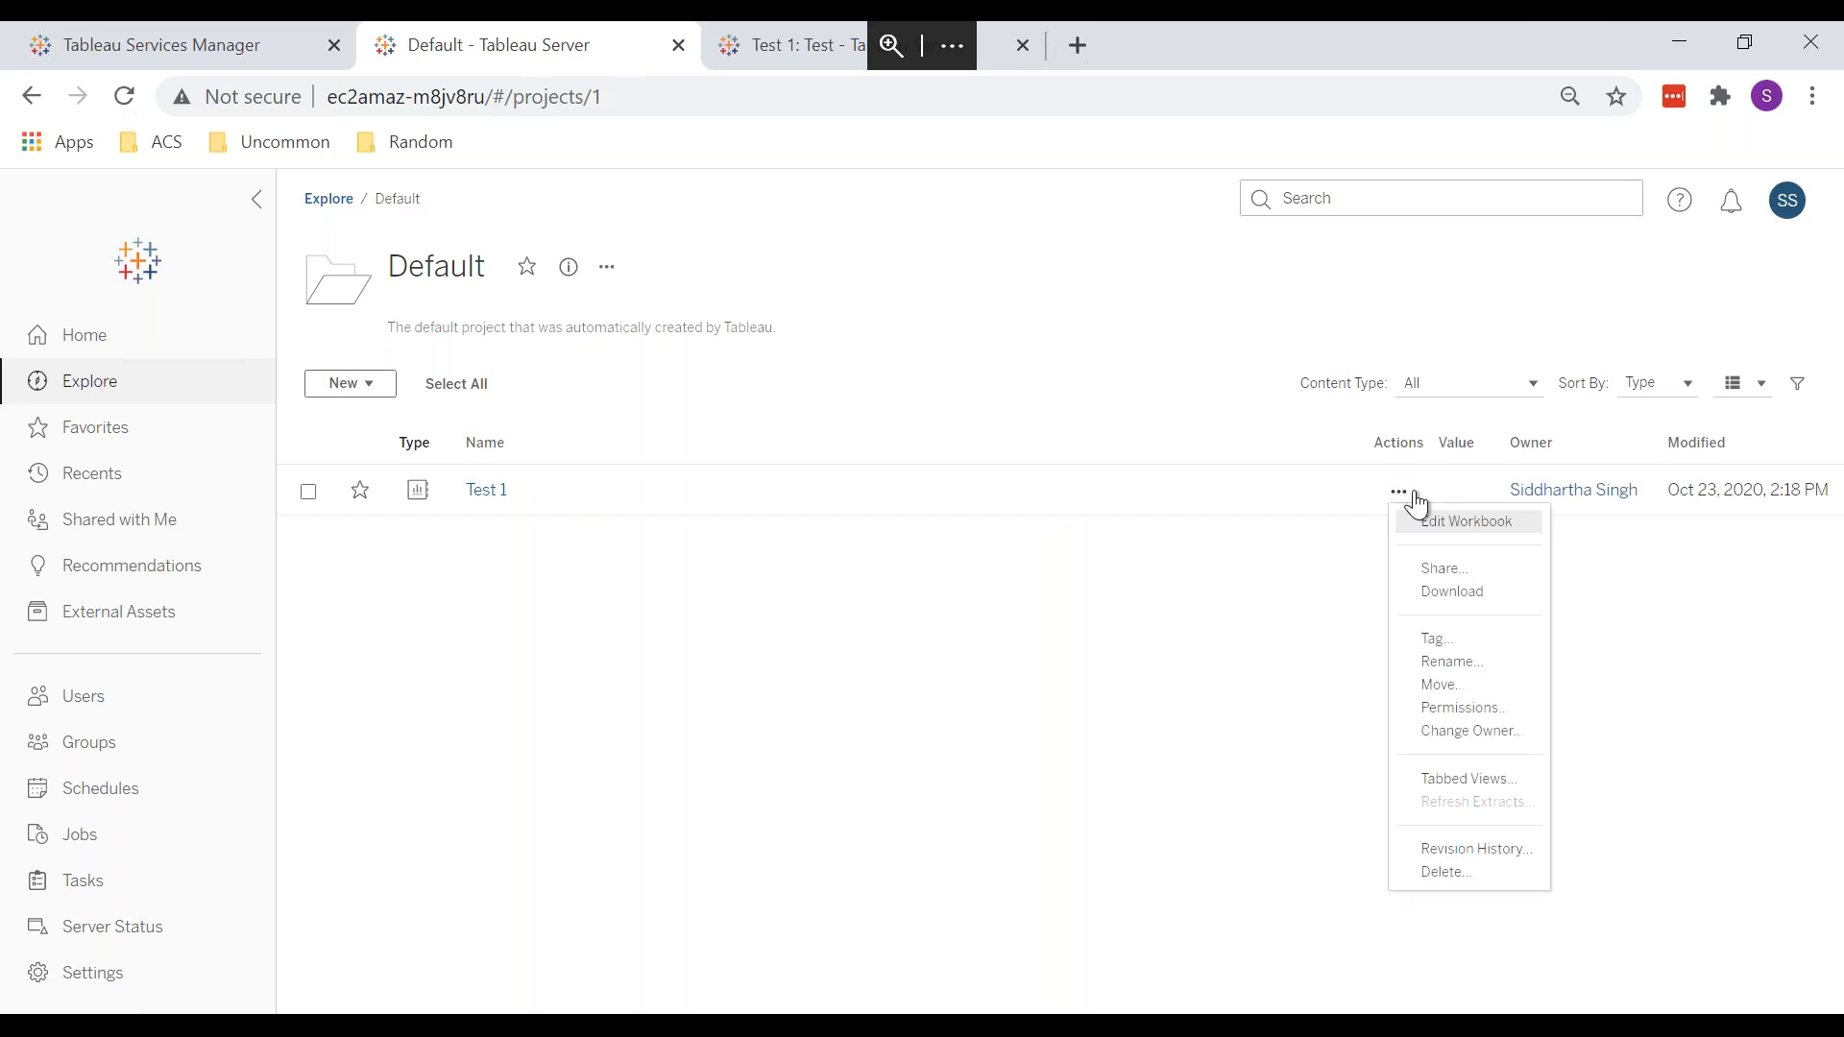
left_click(1447, 686)
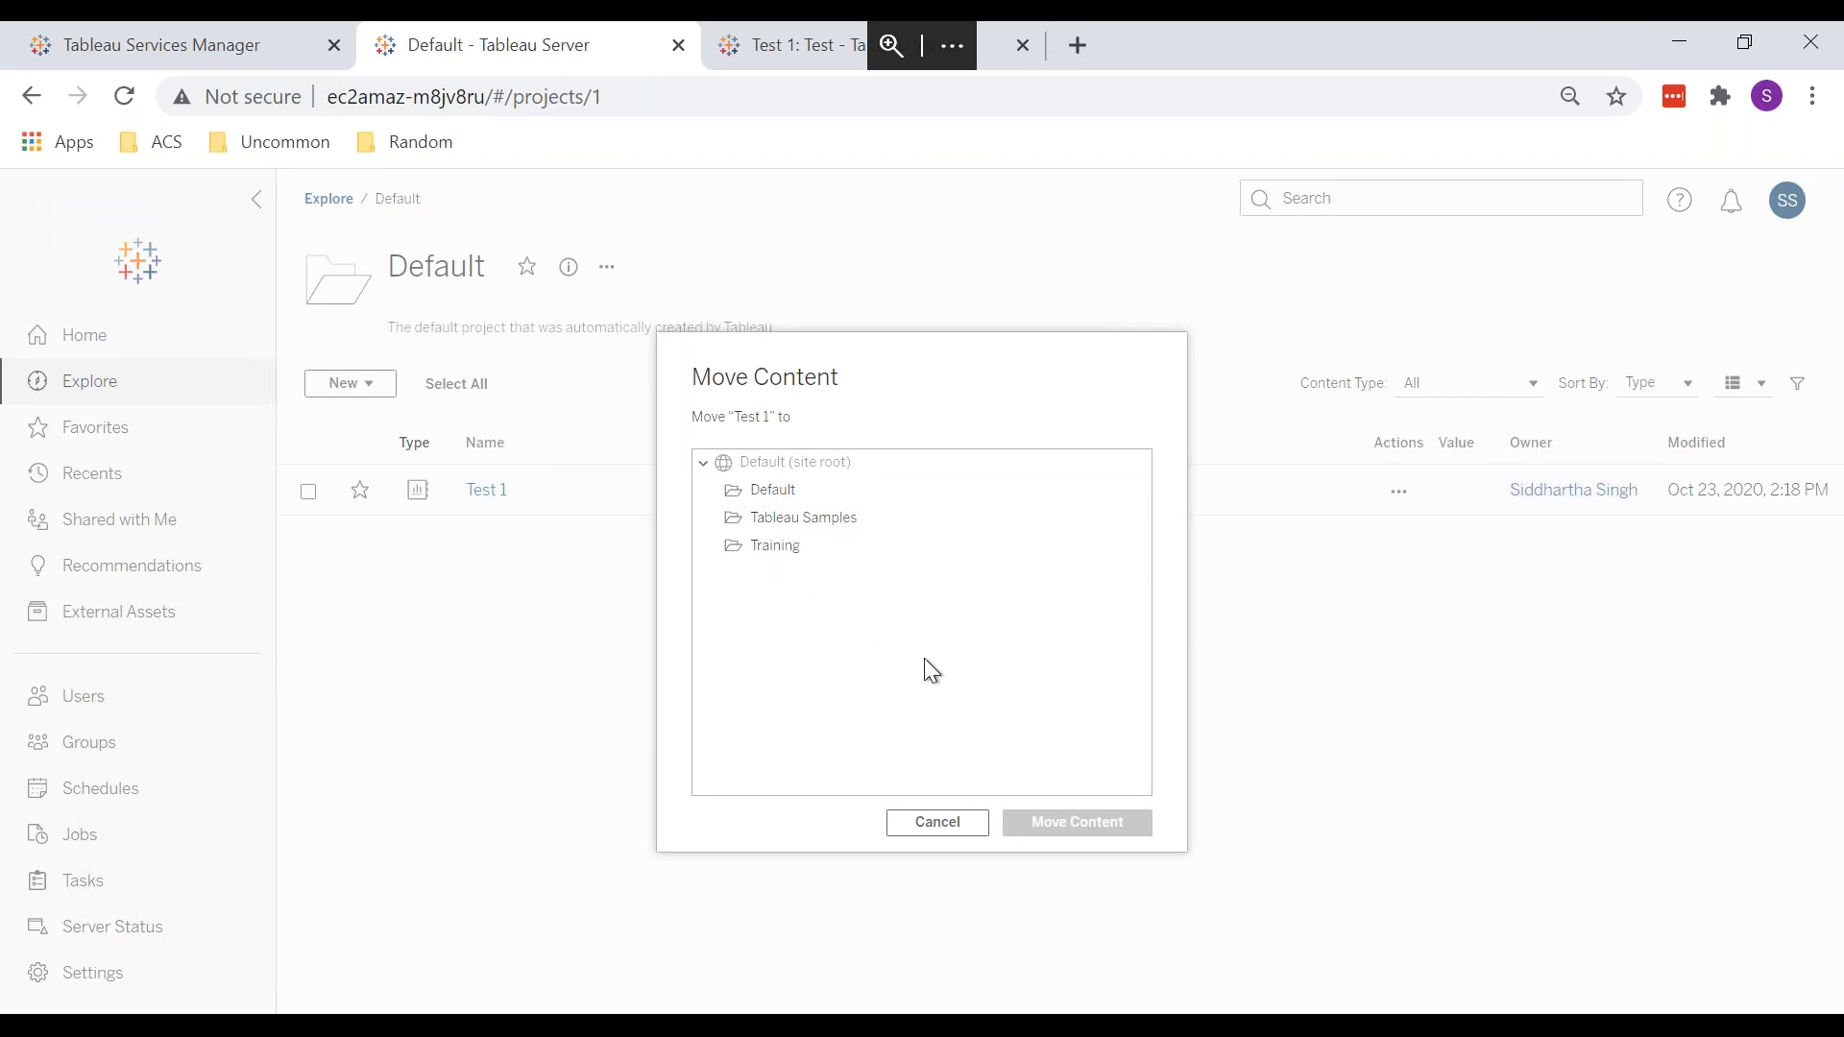
left_click(928, 826)
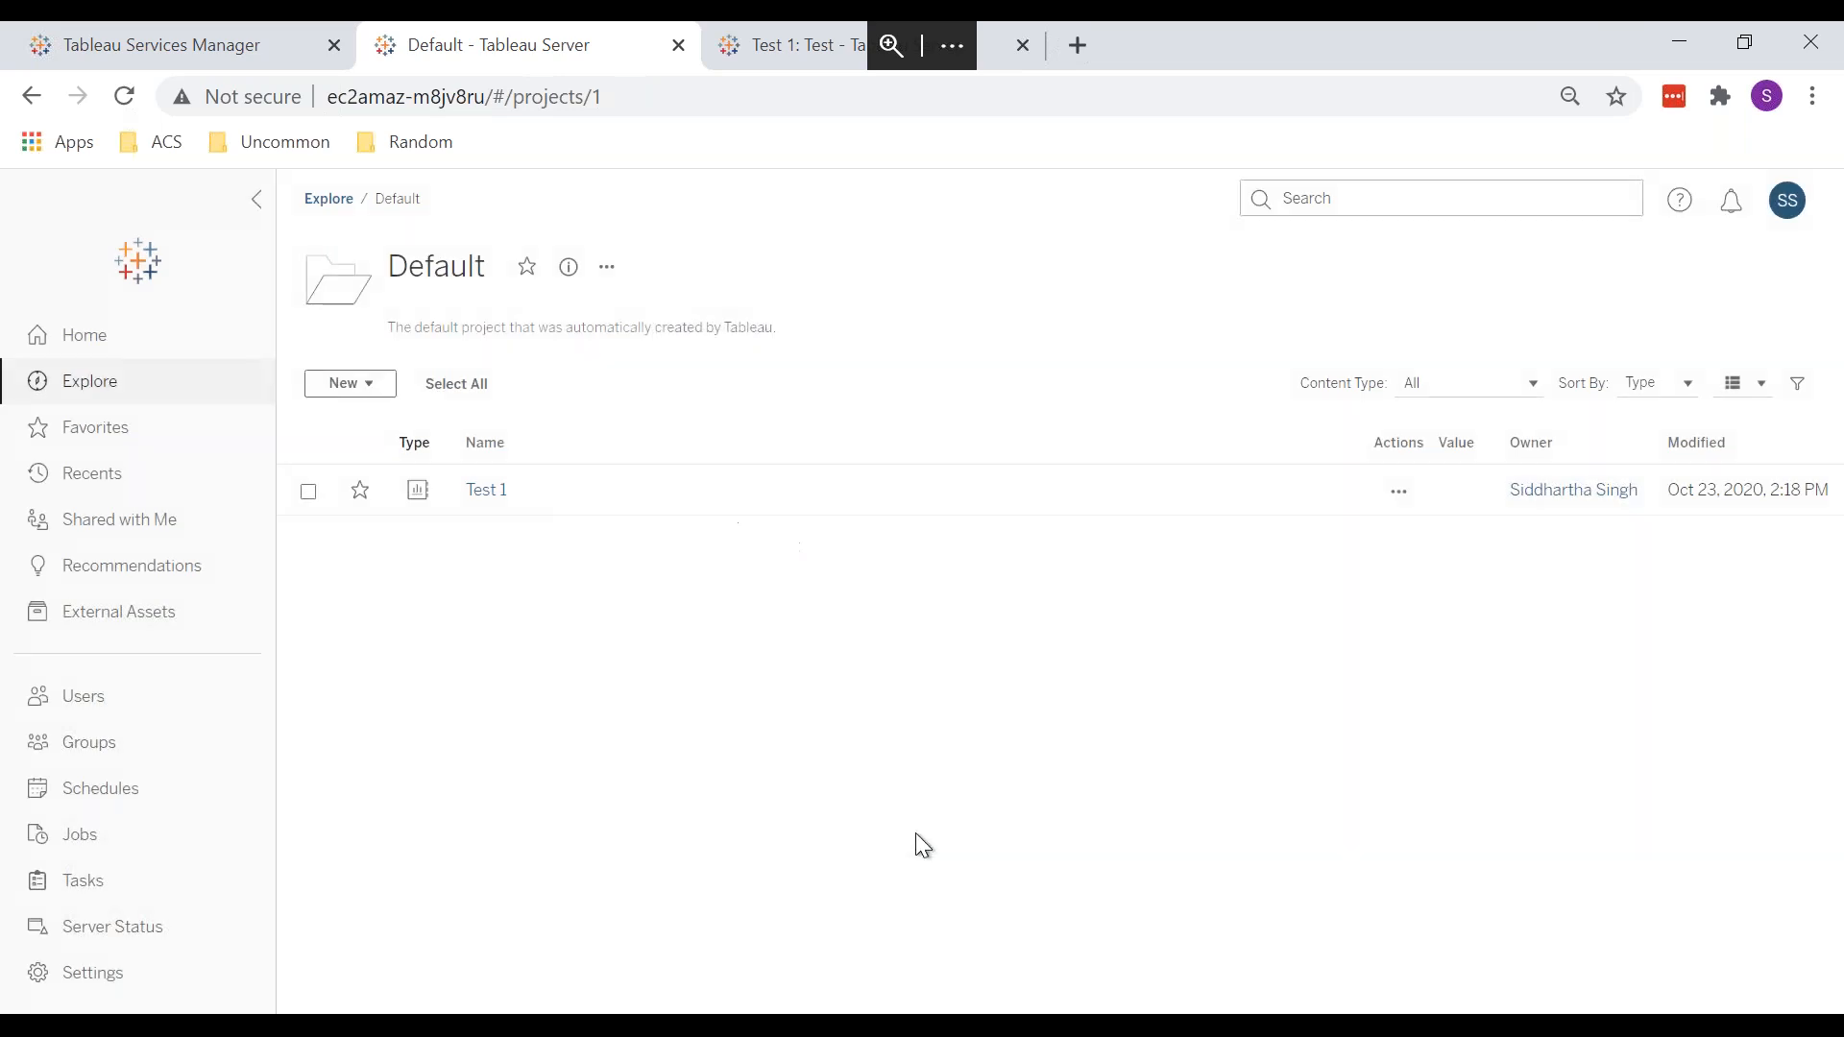
left_click(338, 201)
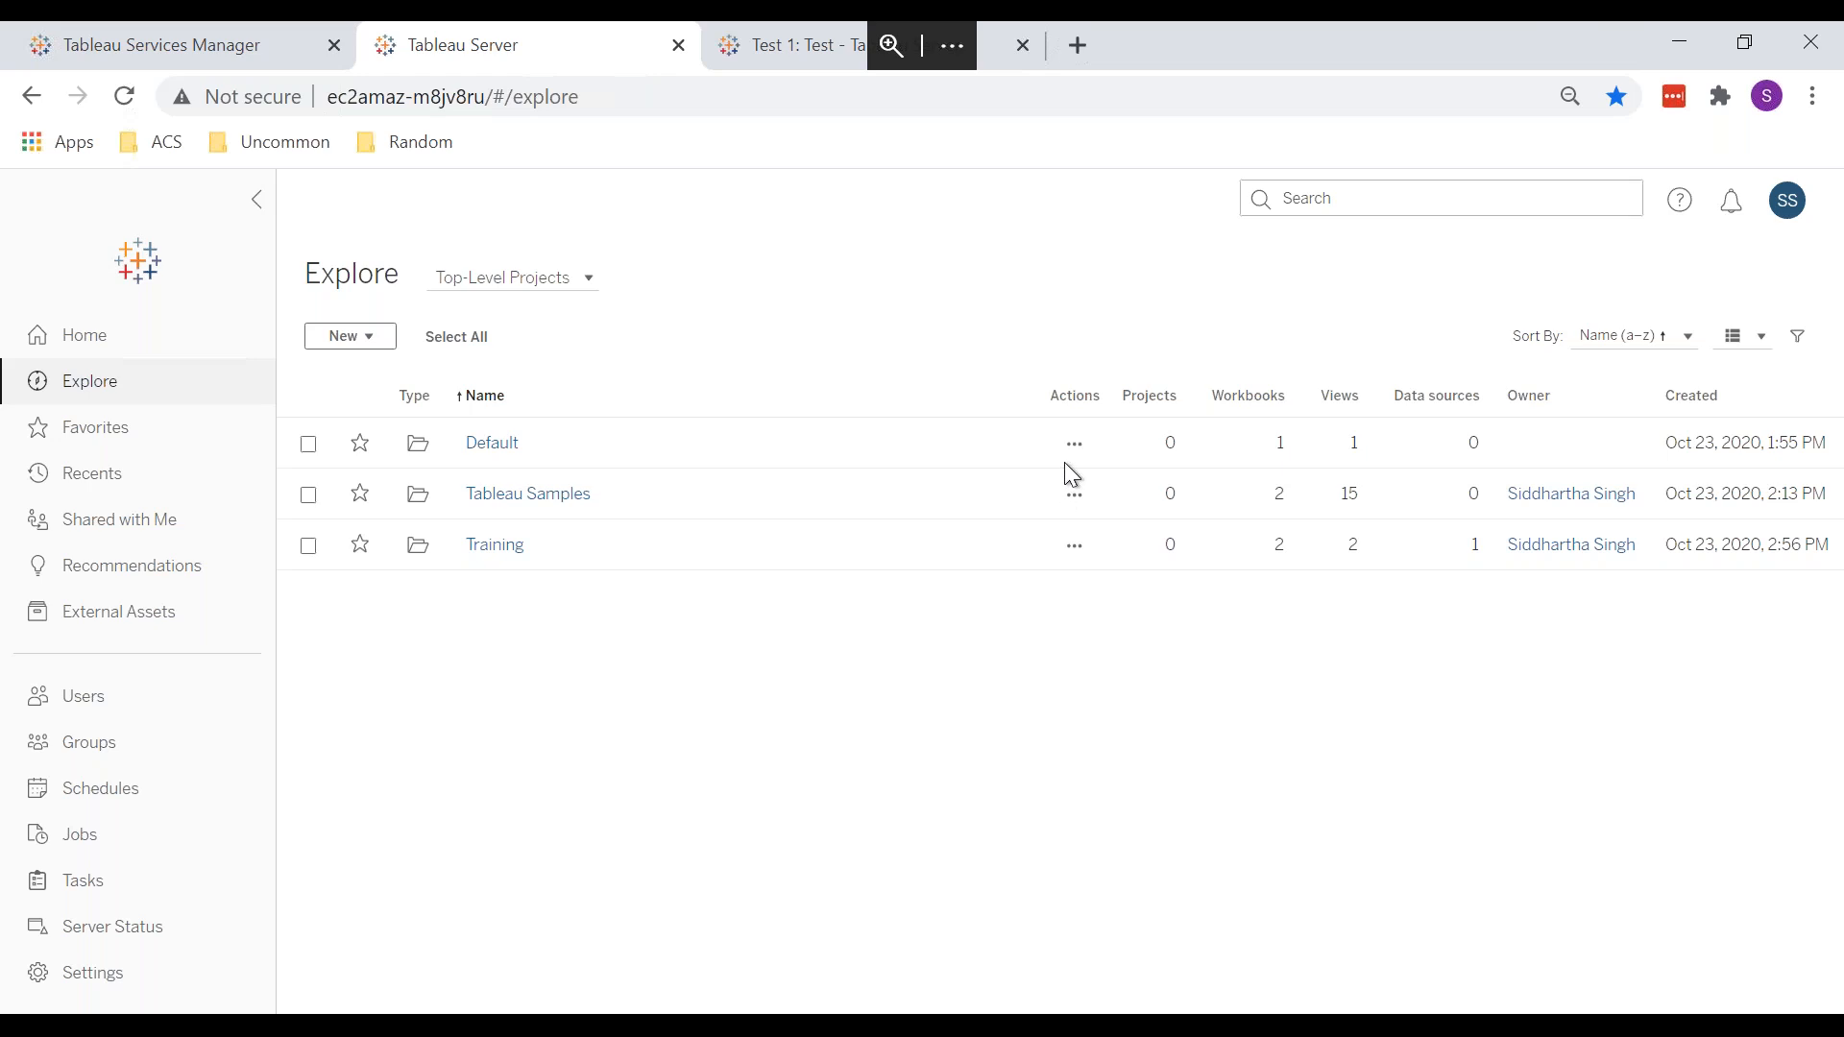
Step: Open the Default project's Permissions dialog showing its Workbooks rules
left_click(1075, 447)
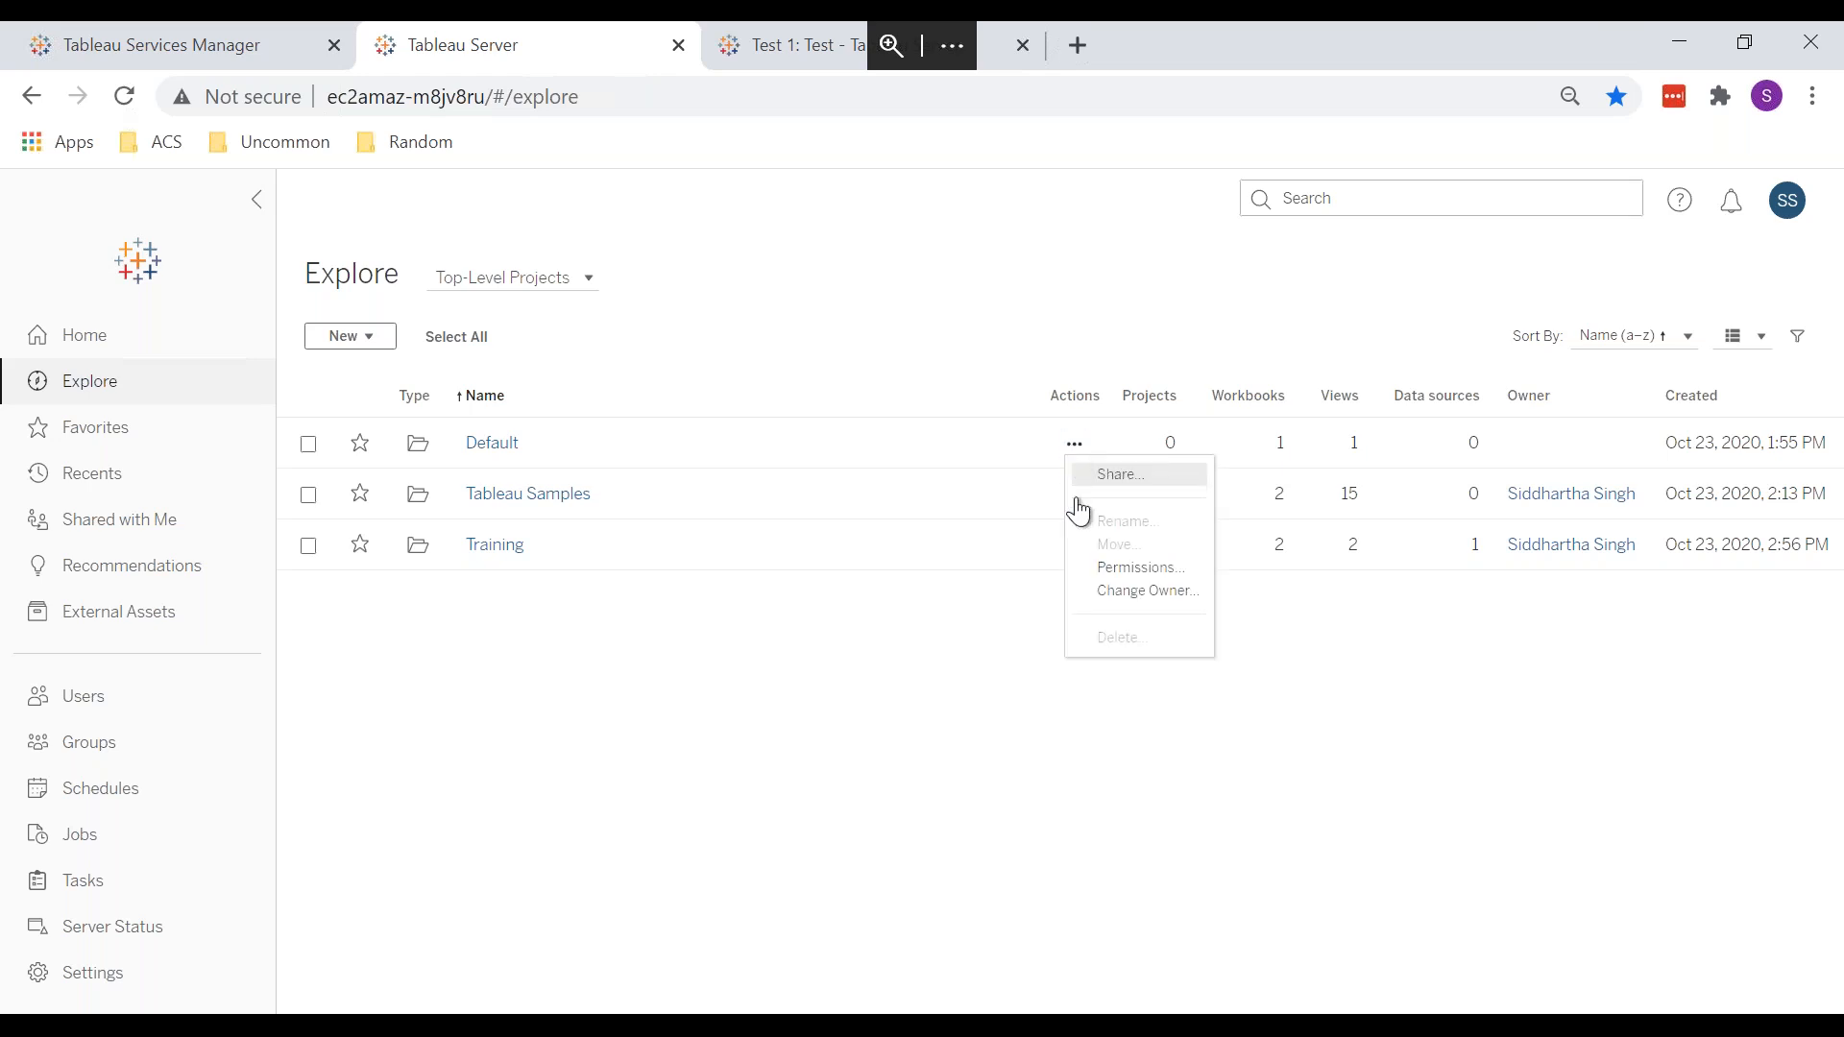
left_click(1102, 575)
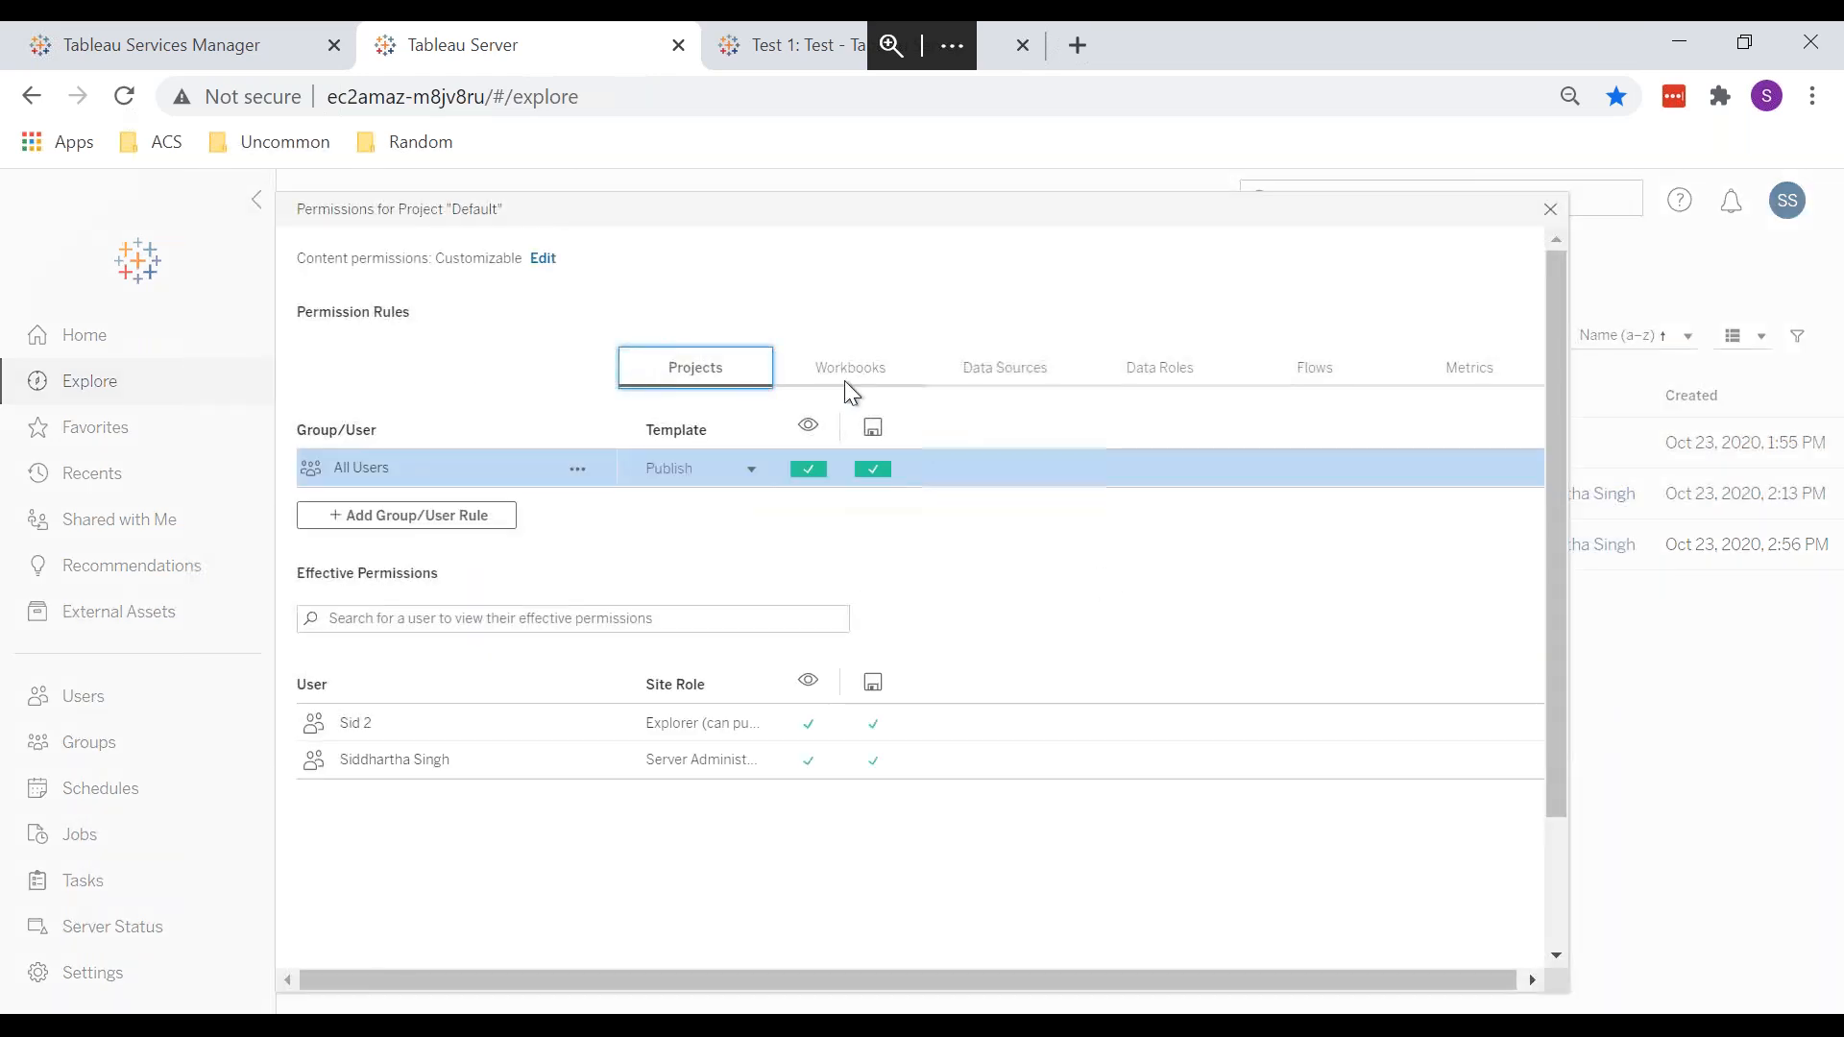
left_click(849, 385)
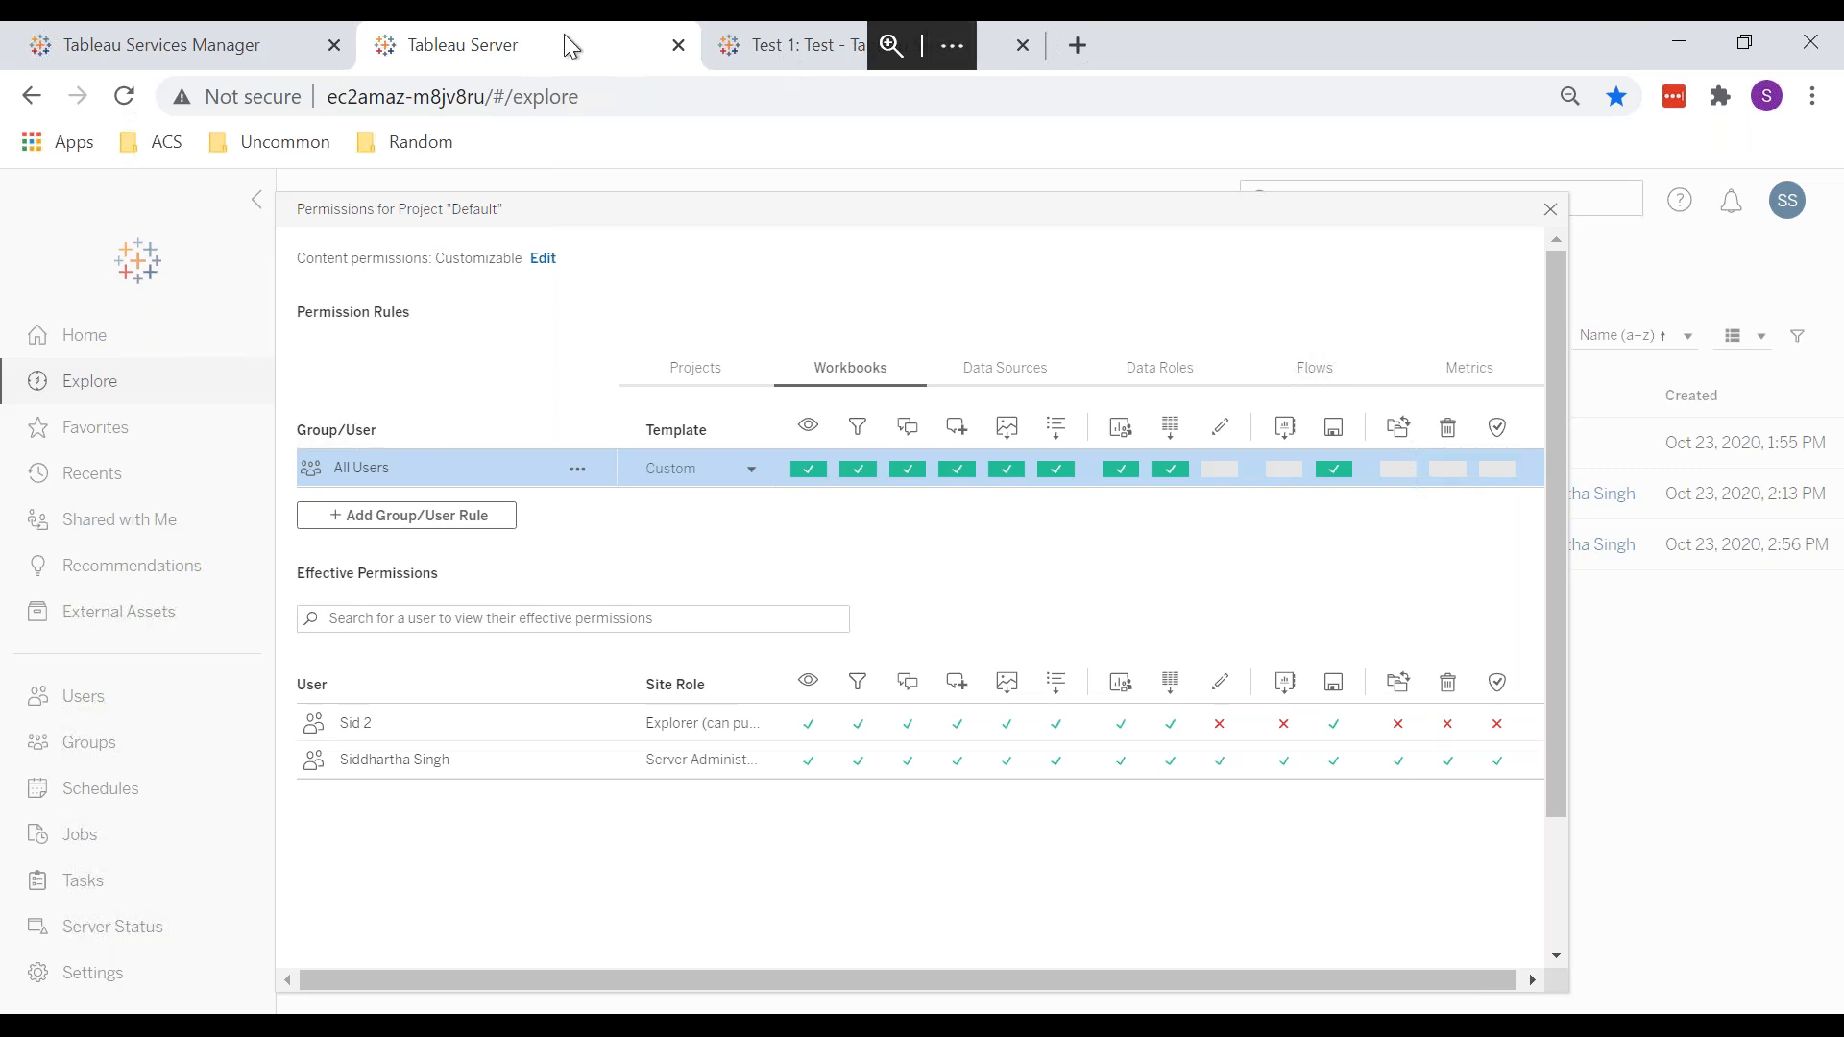
Step: Open Training's contents and Test 1's actions menu, then return to Default's workbook rules
left_click(789, 48)
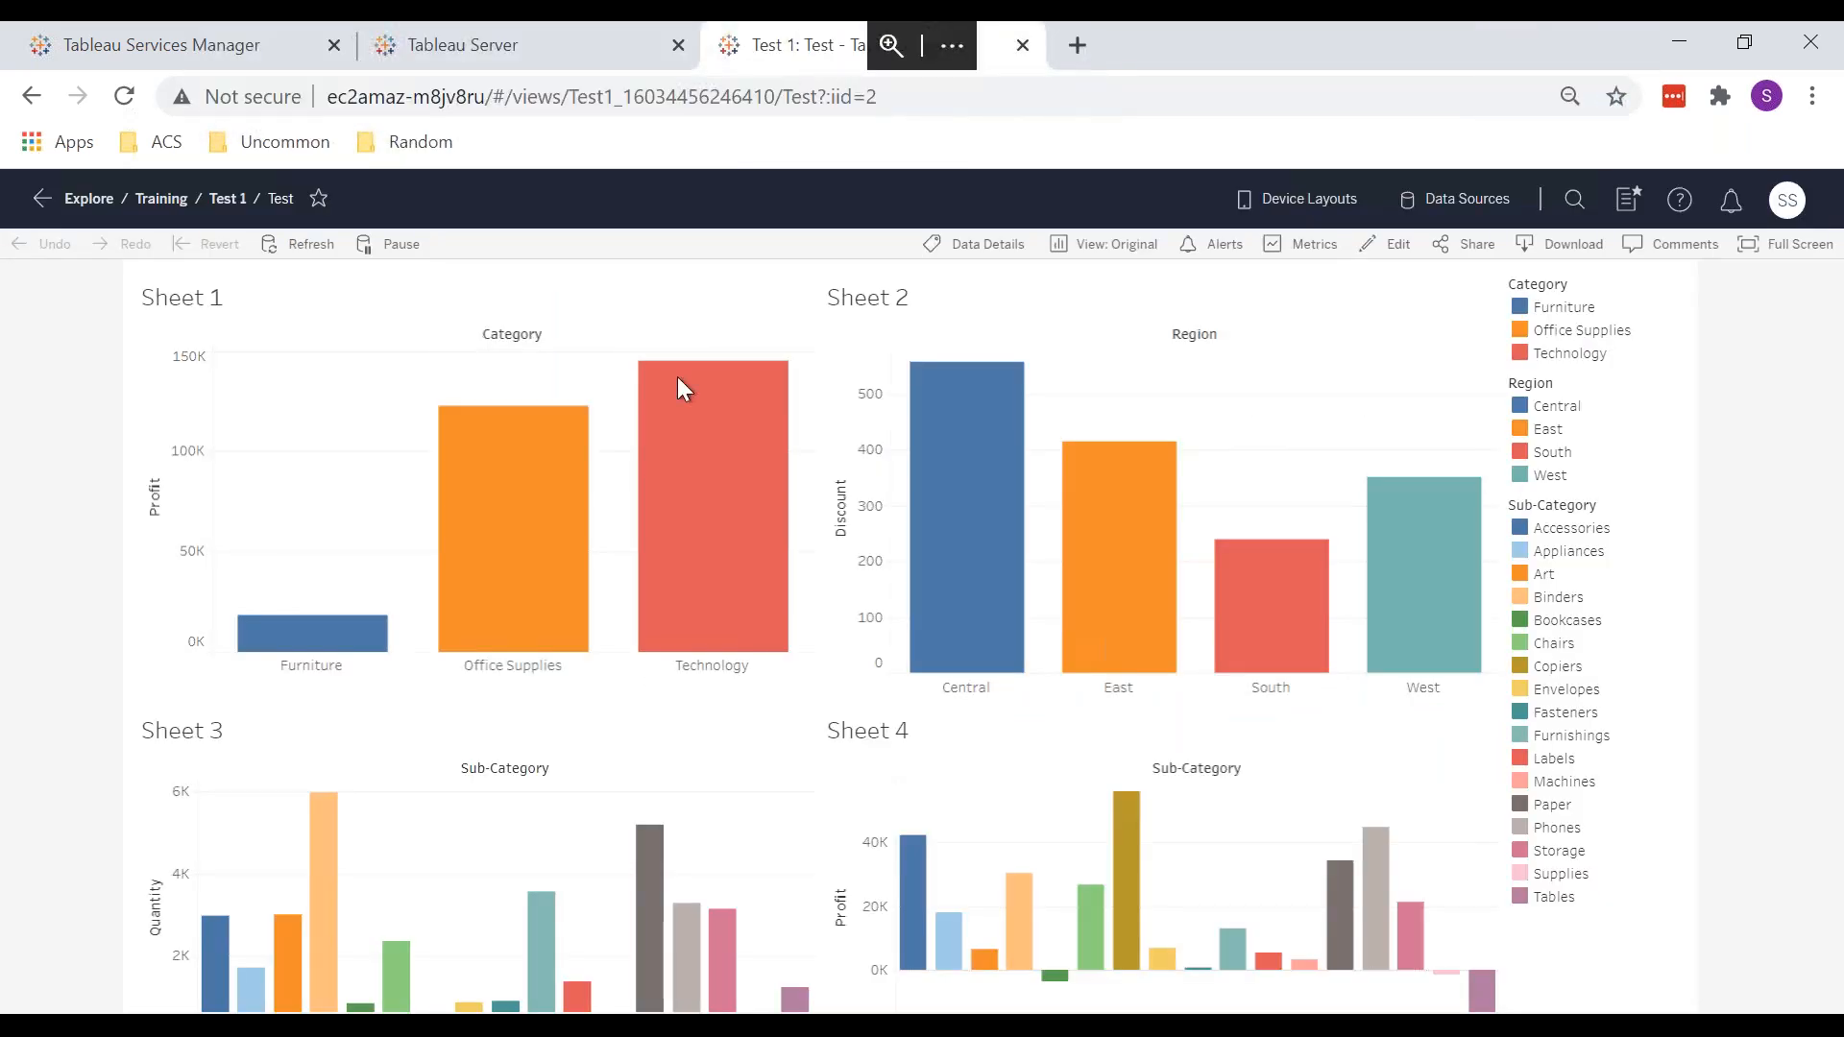
left_click(146, 202)
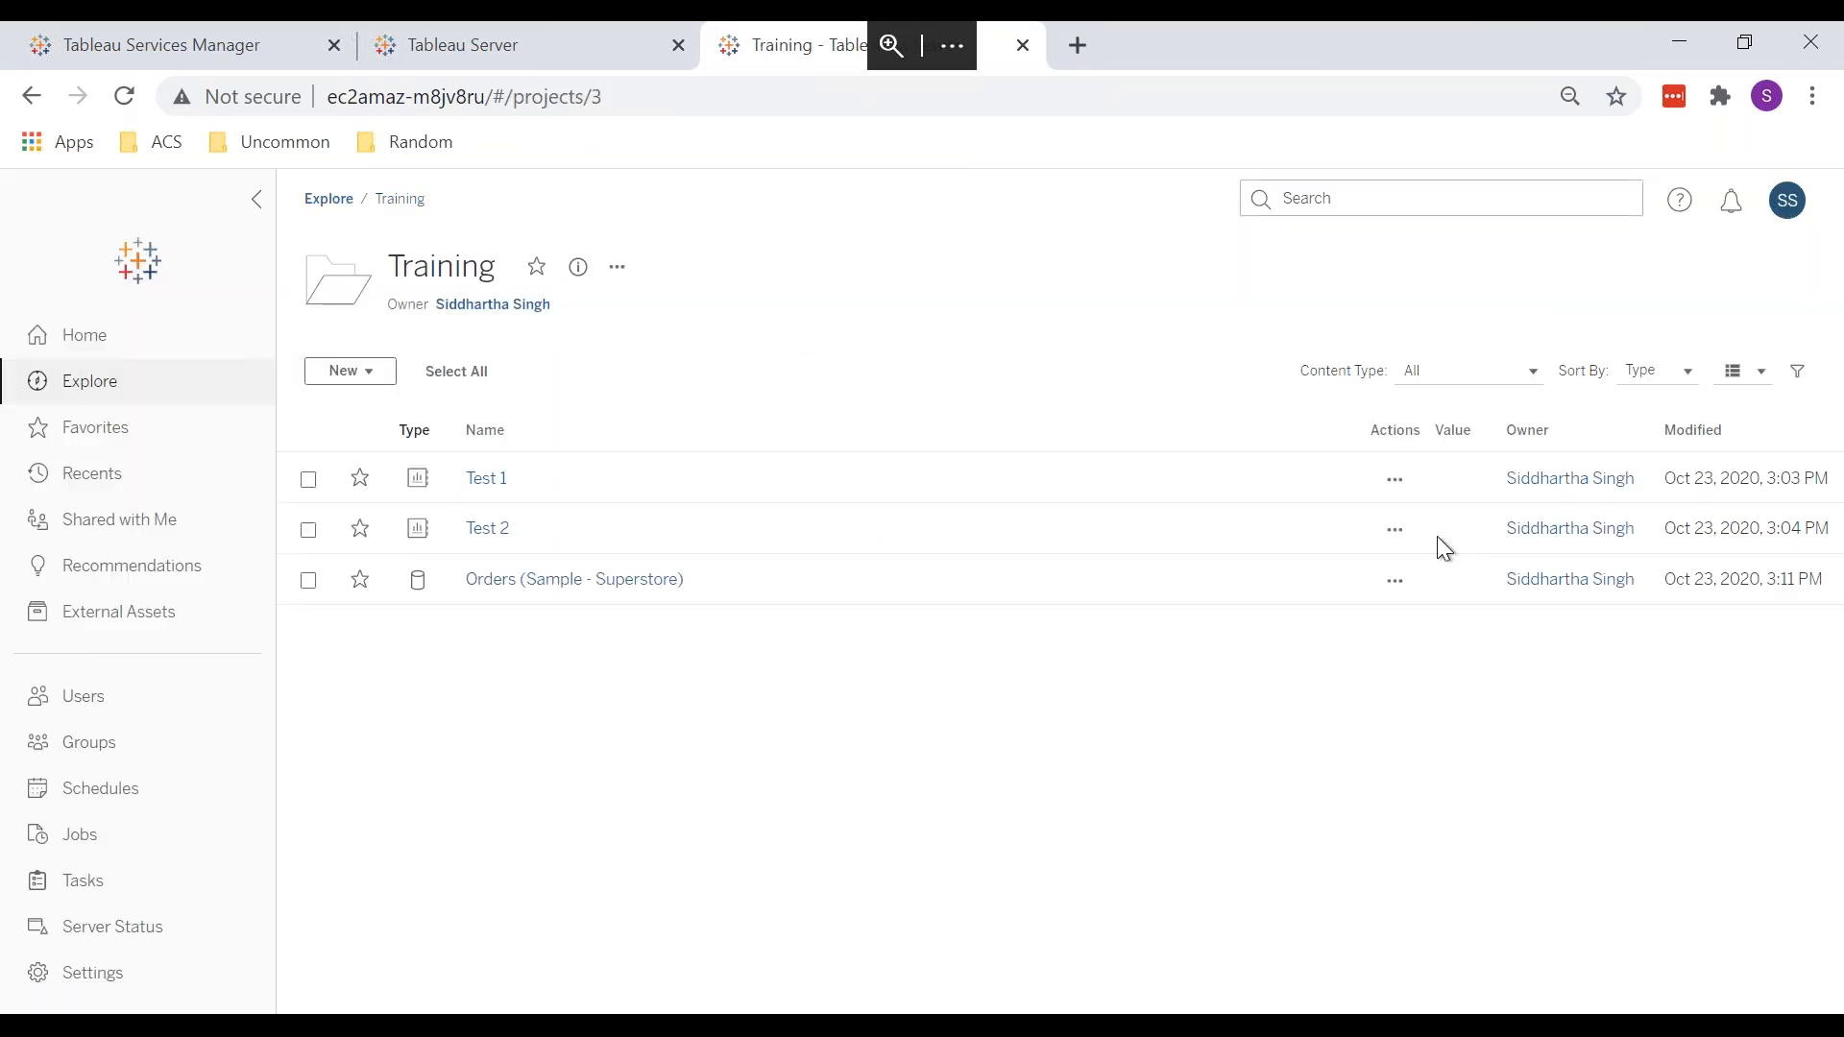
left_click(1395, 479)
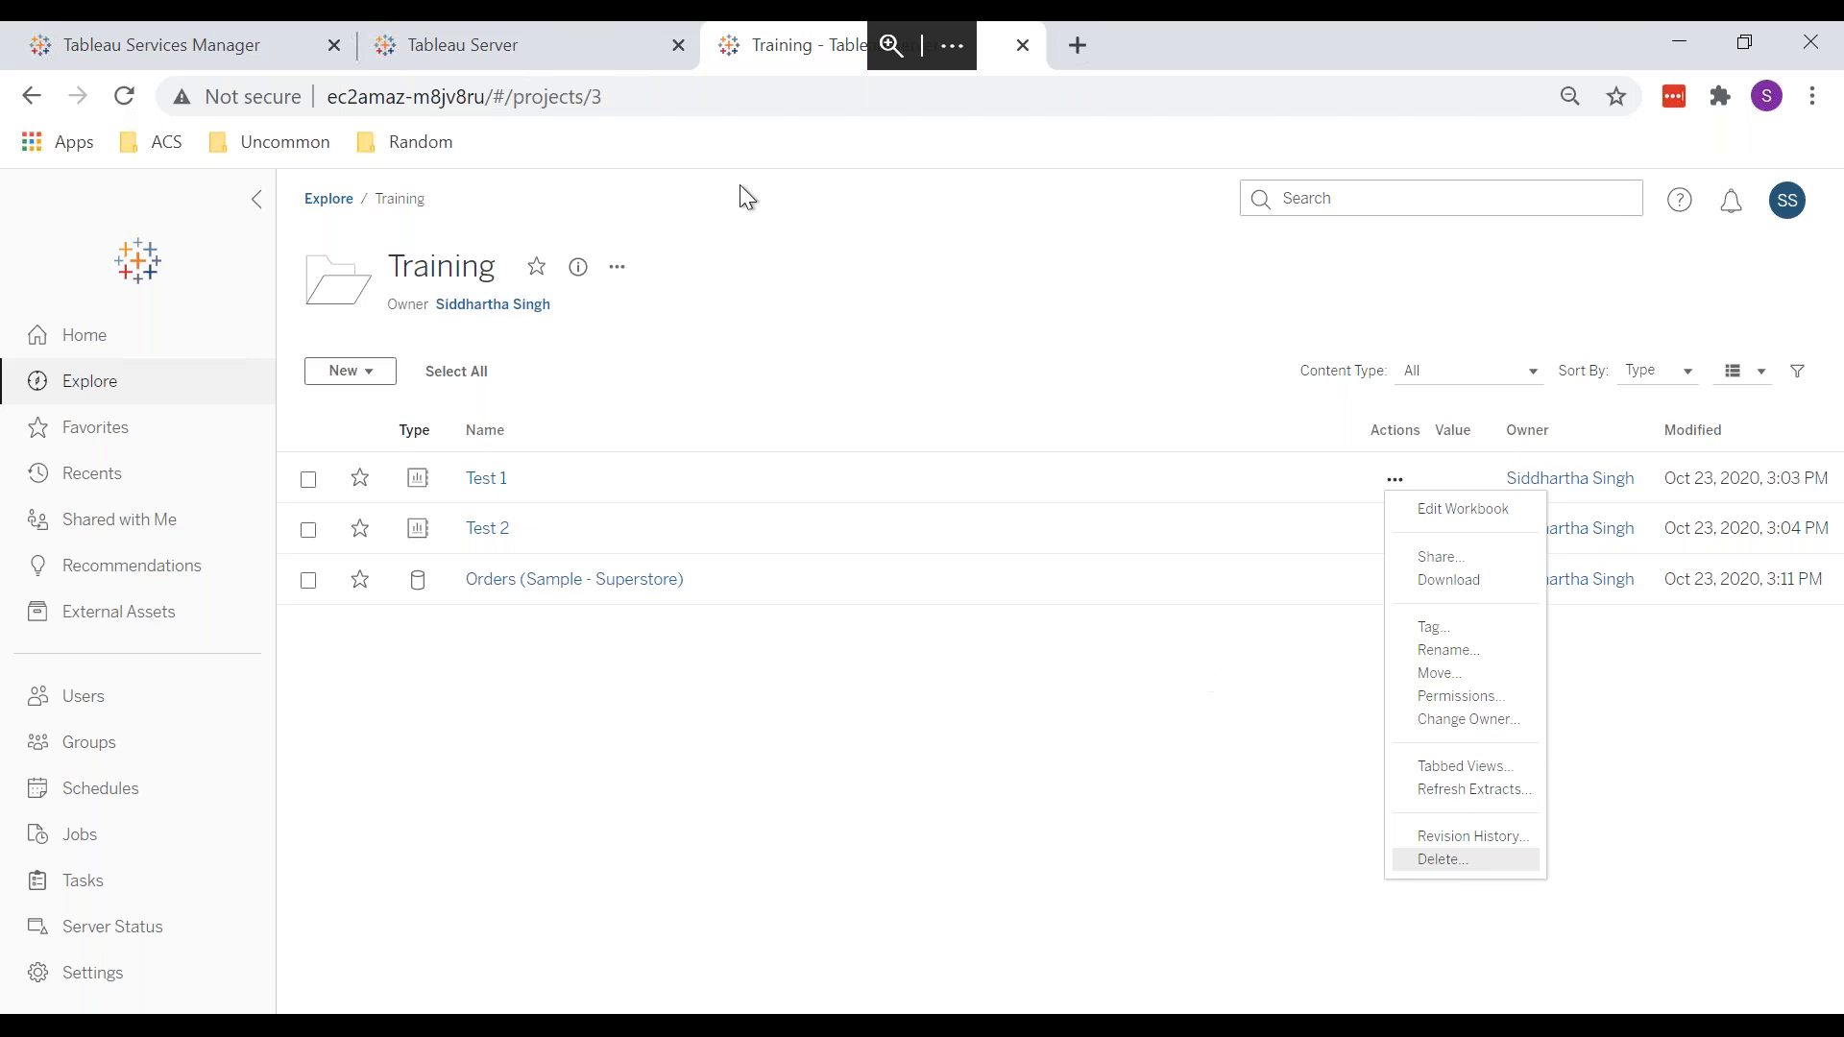
left_click(545, 41)
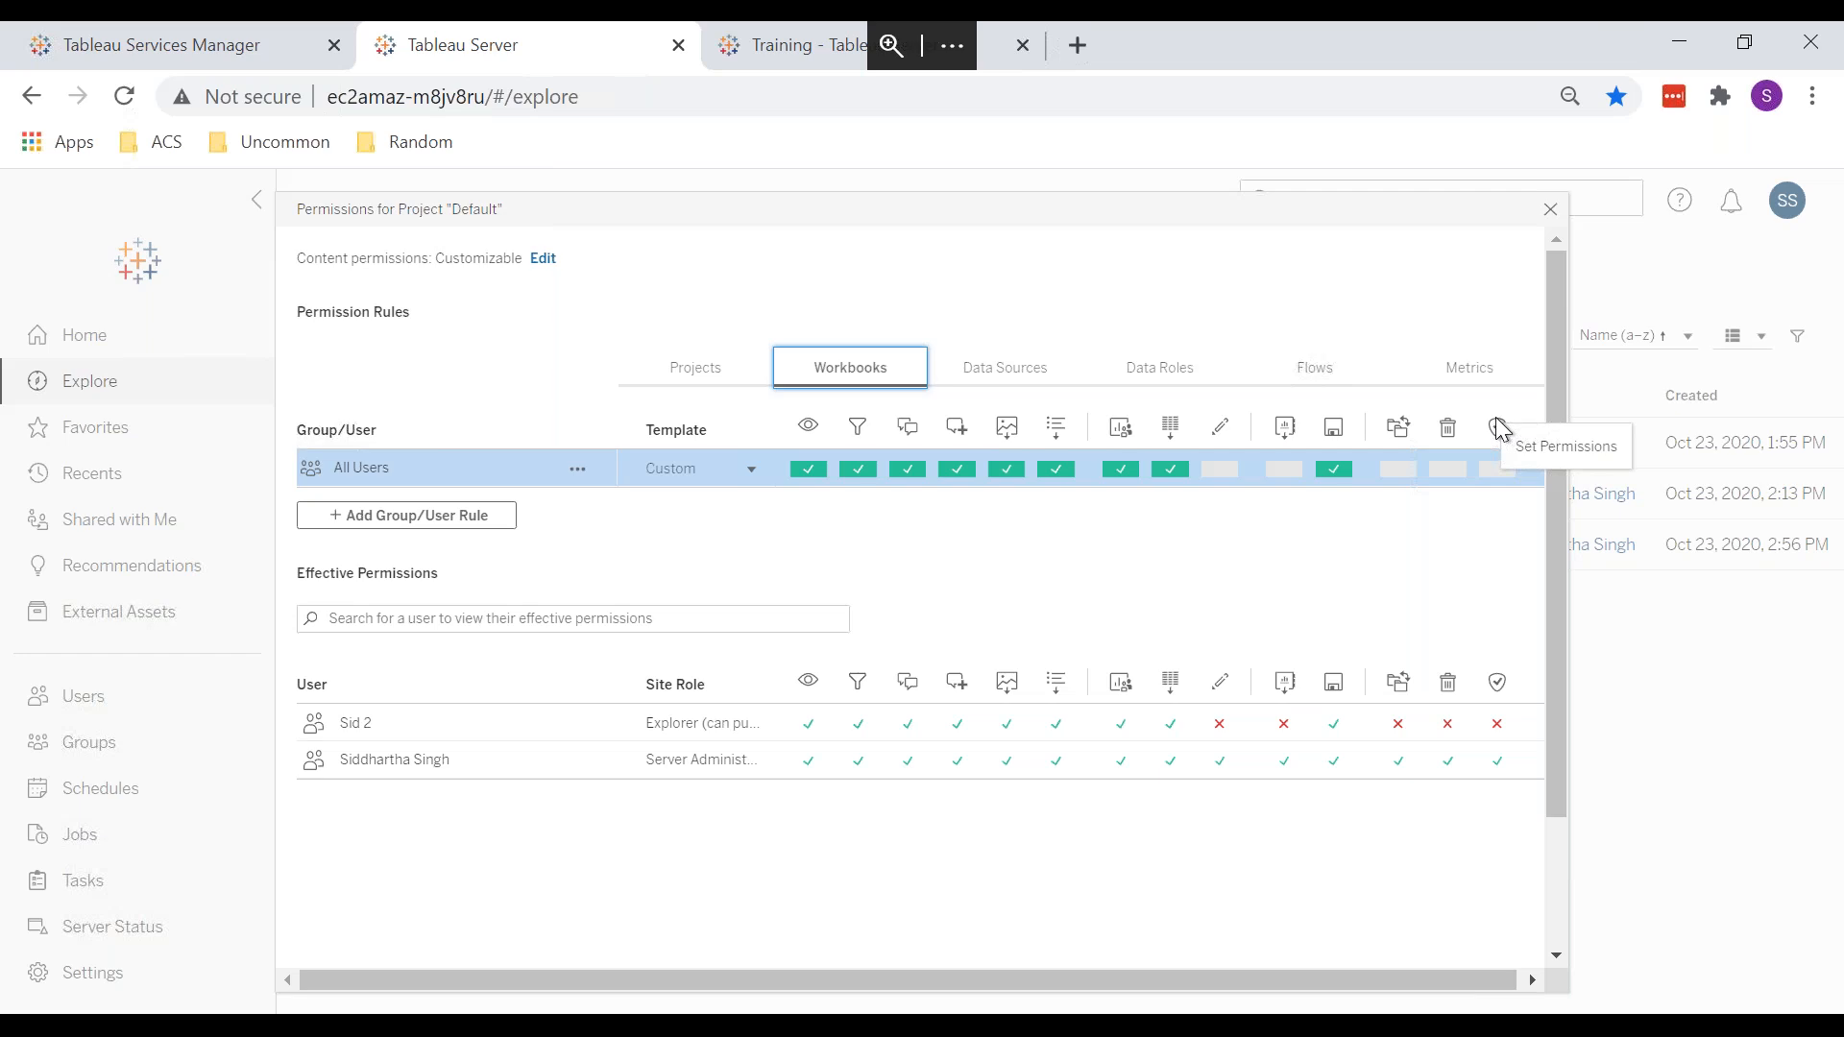
Step: Open the Test 1 workbook's permissions, compare them with Default's workbook rules, then close them
left_click(774, 52)
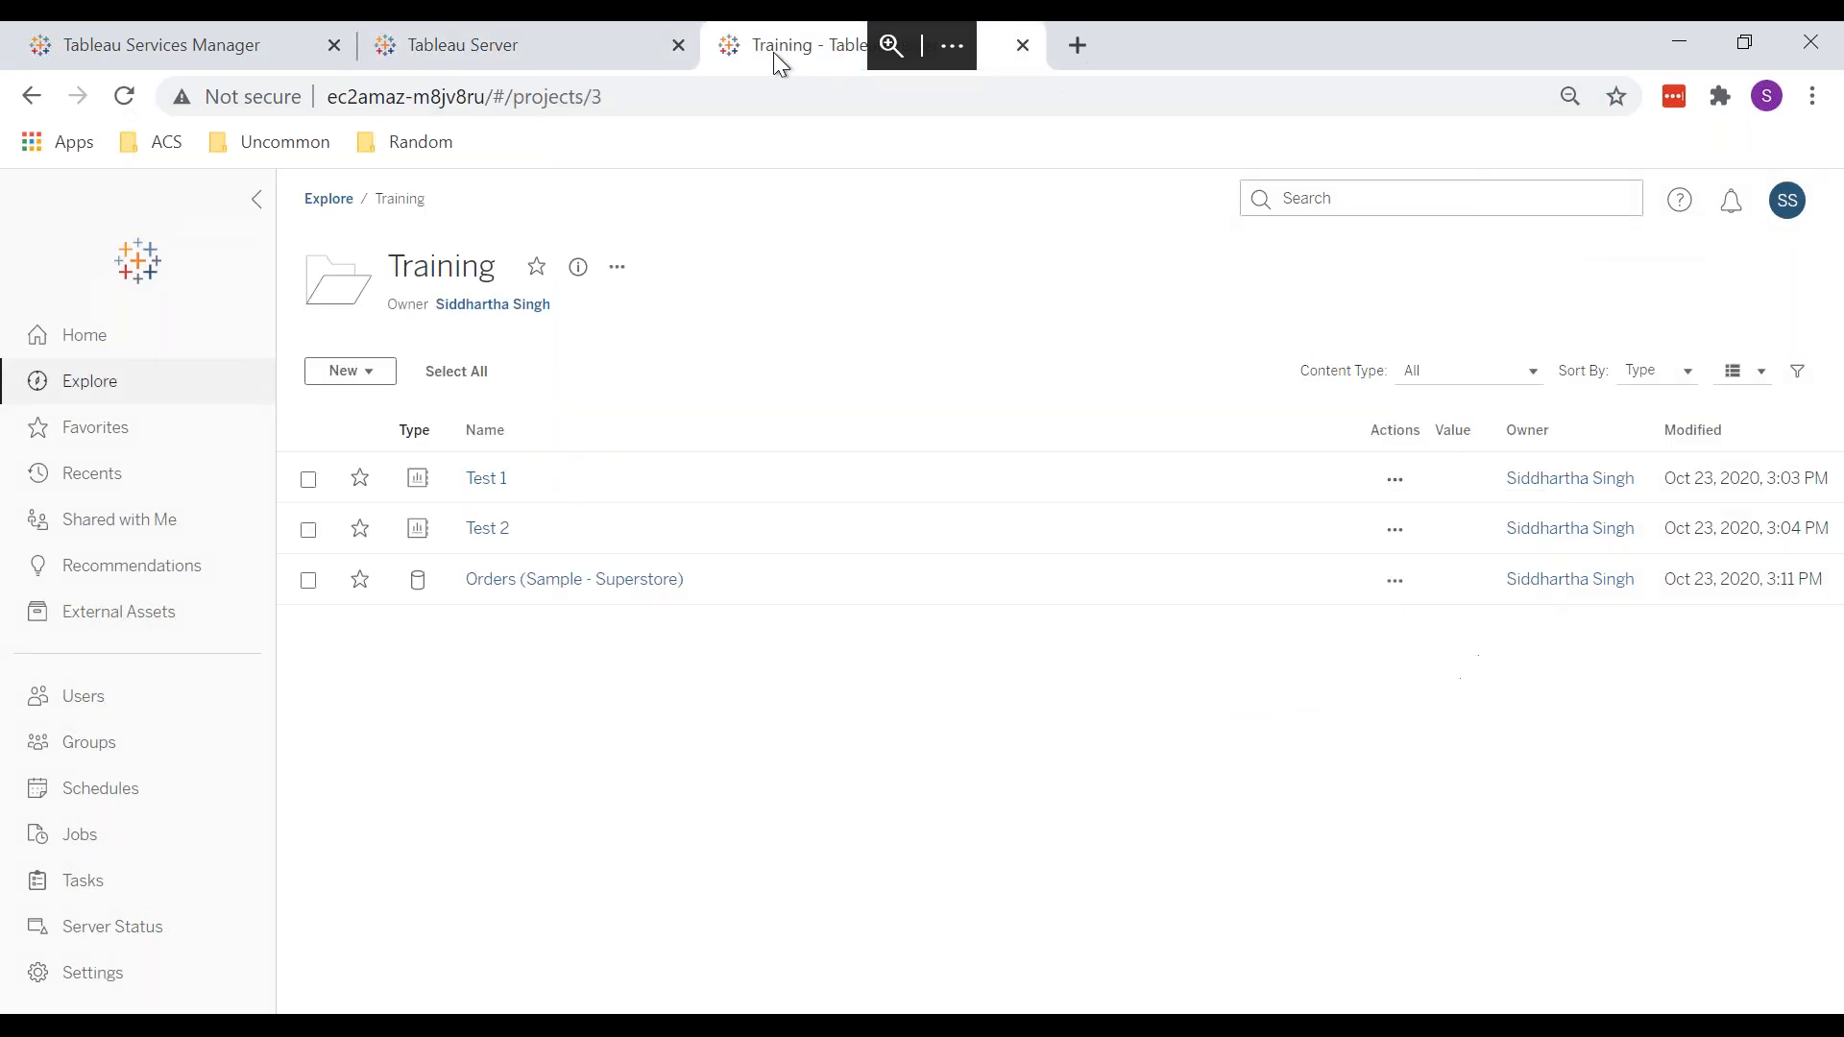
left_click(487, 480)
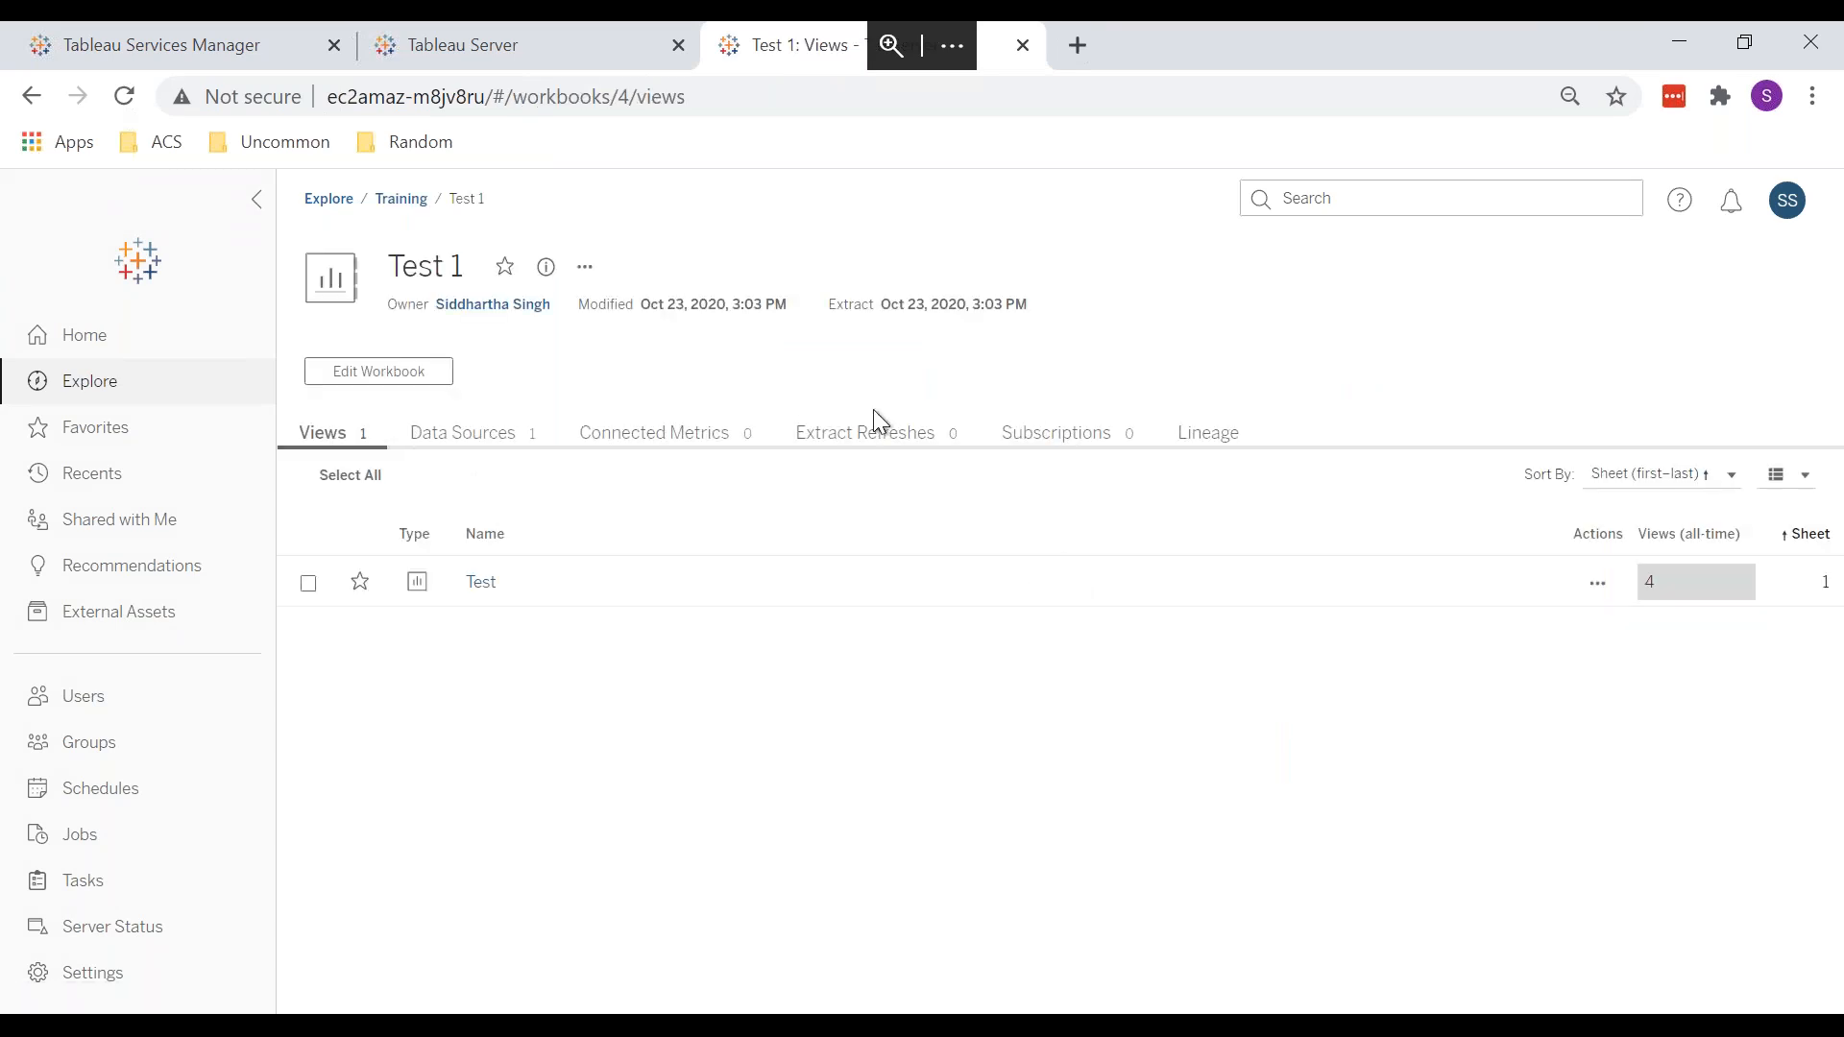
left_click(586, 269)
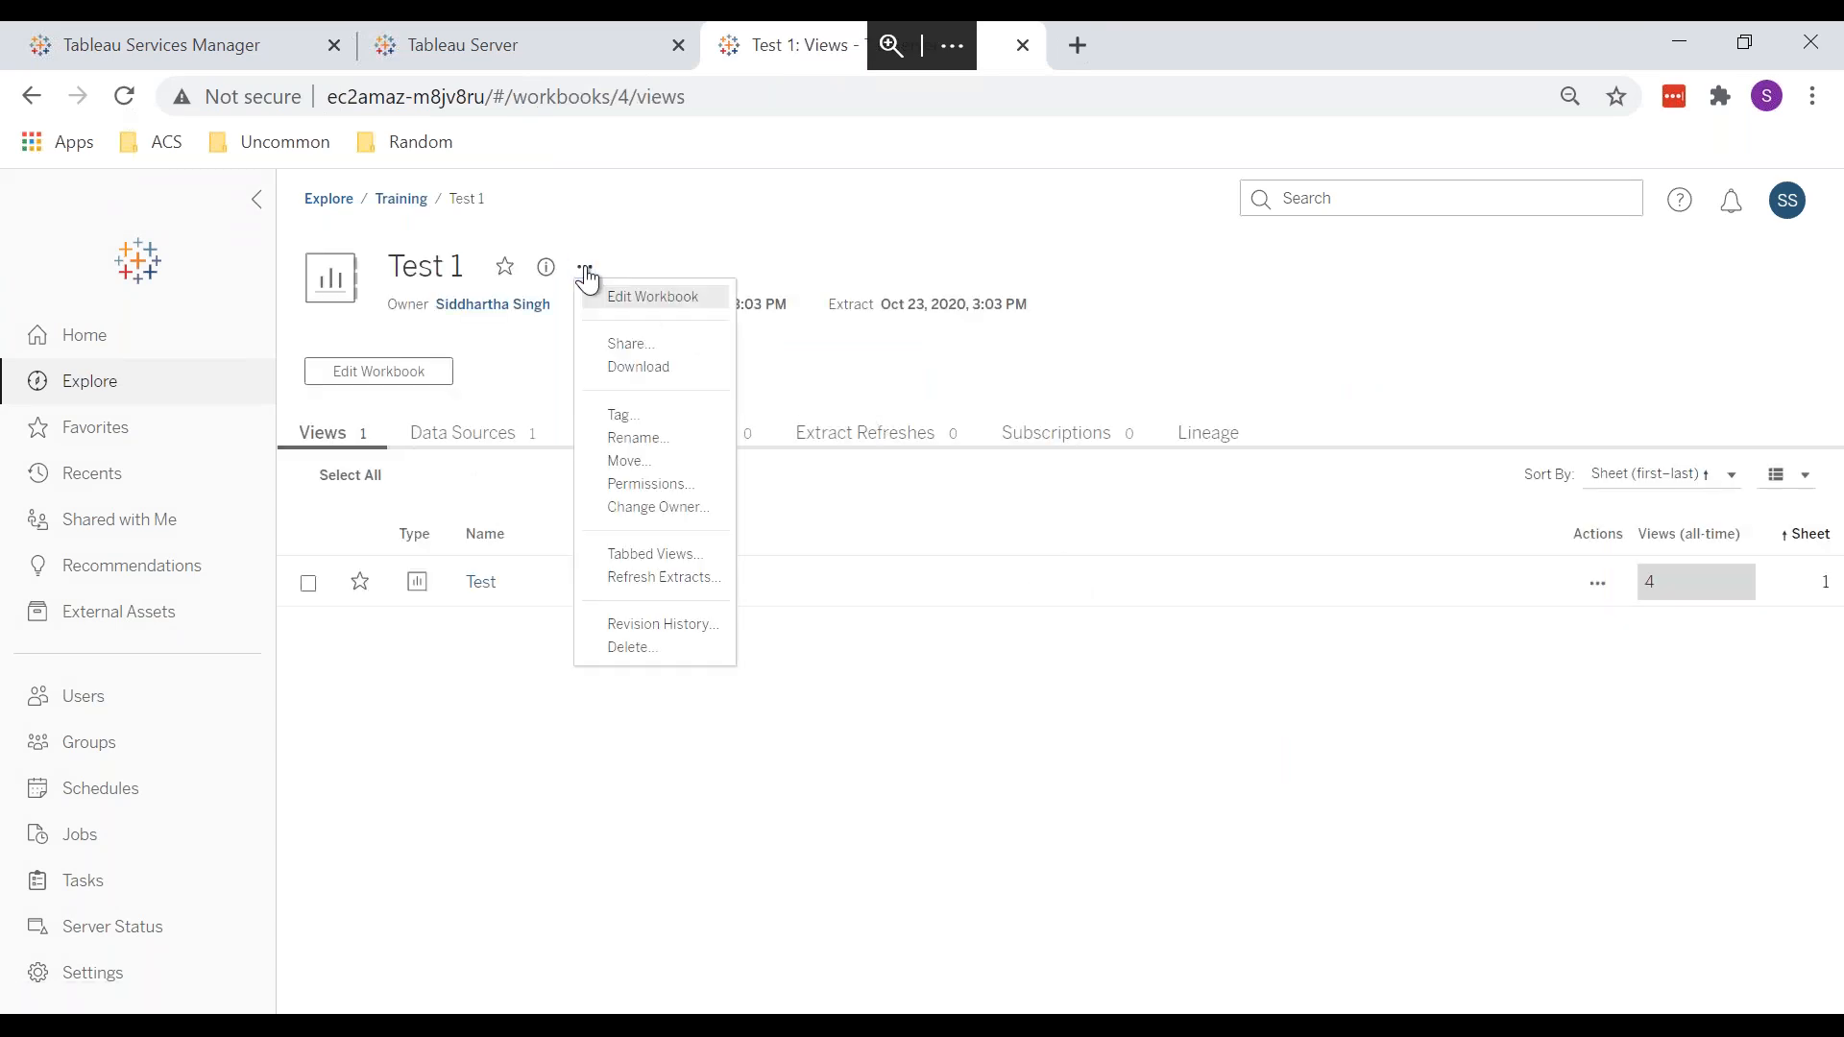
left_click(667, 485)
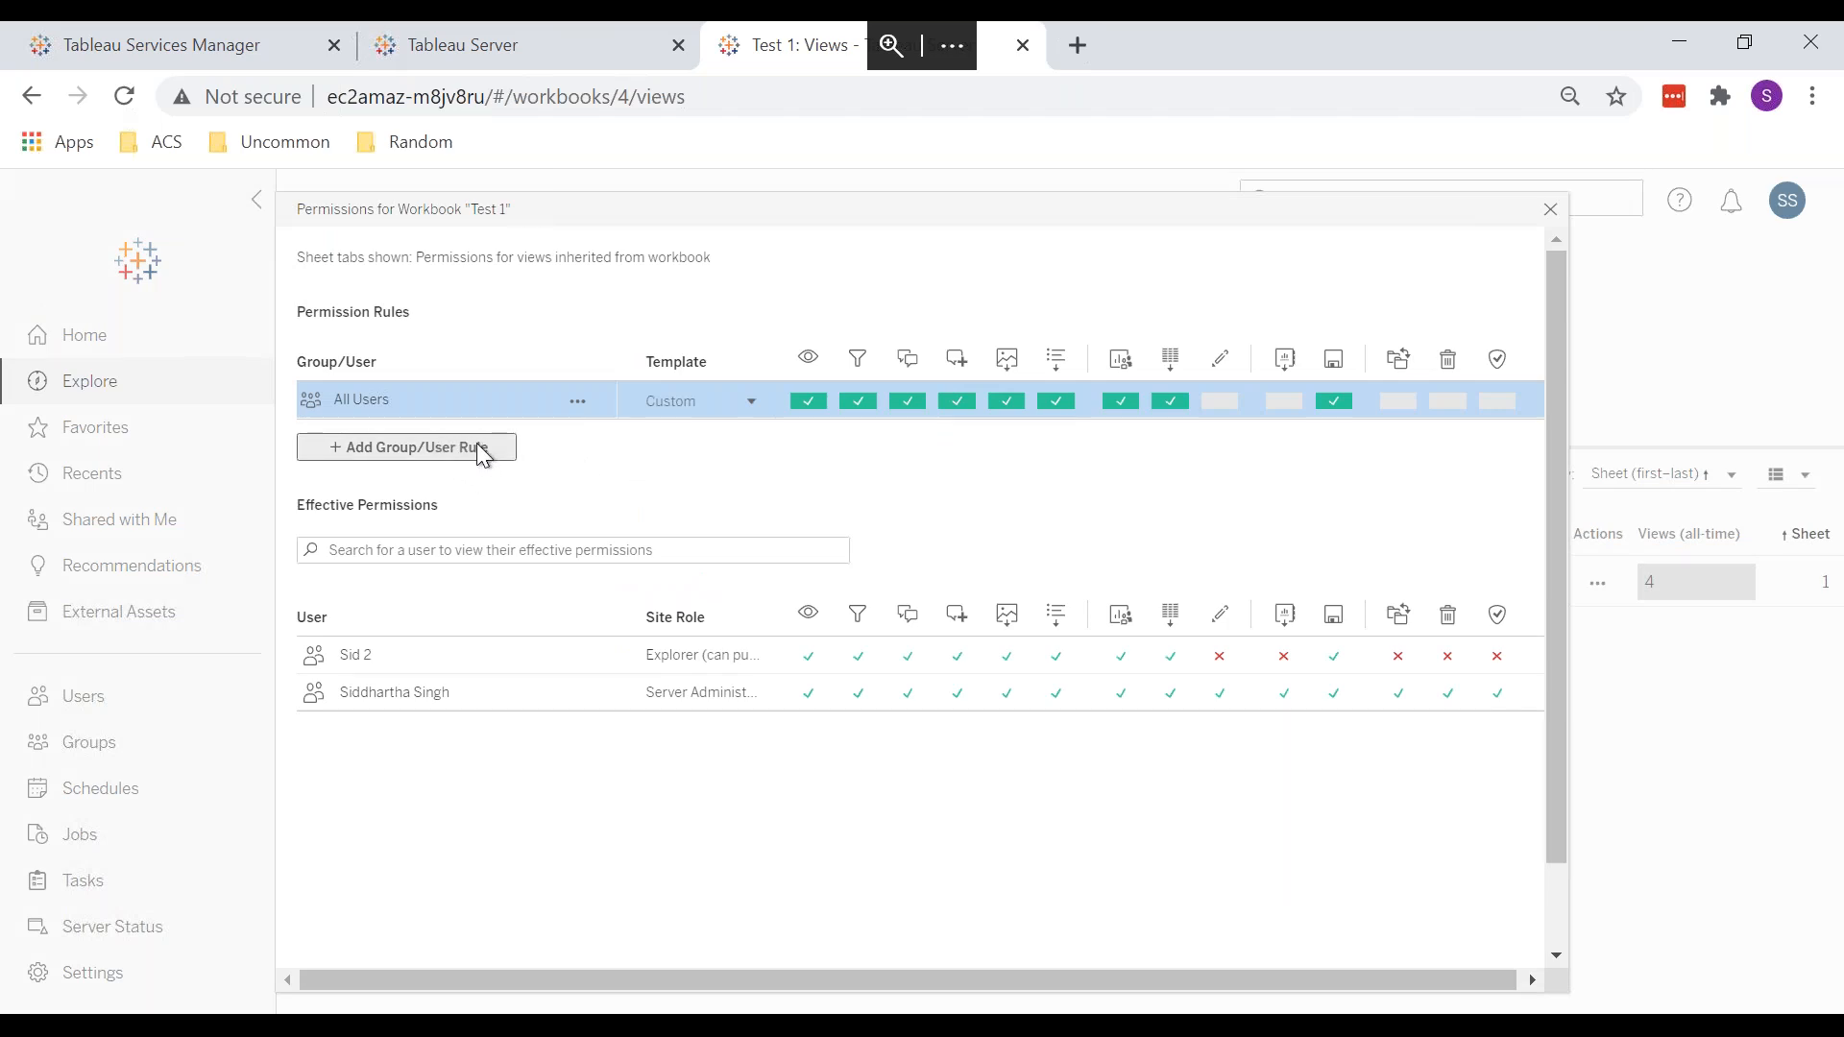
left_click(503, 54)
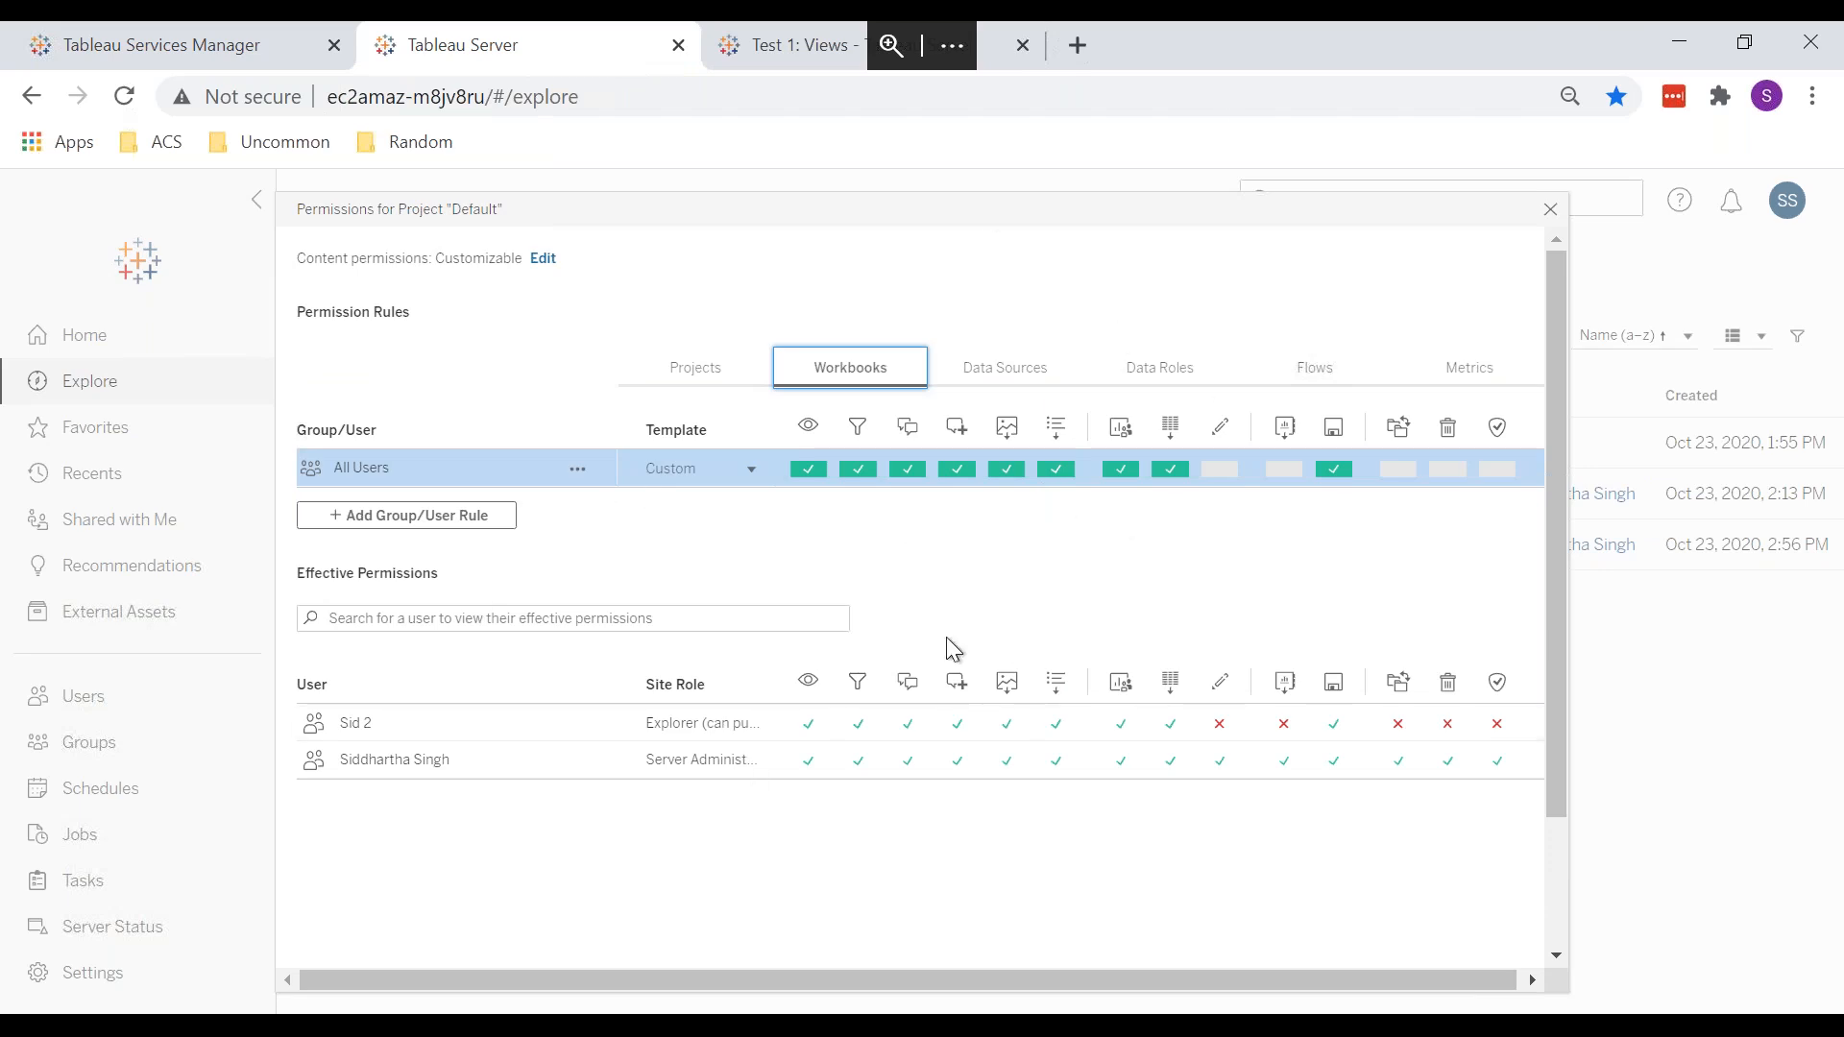
left_click(778, 45)
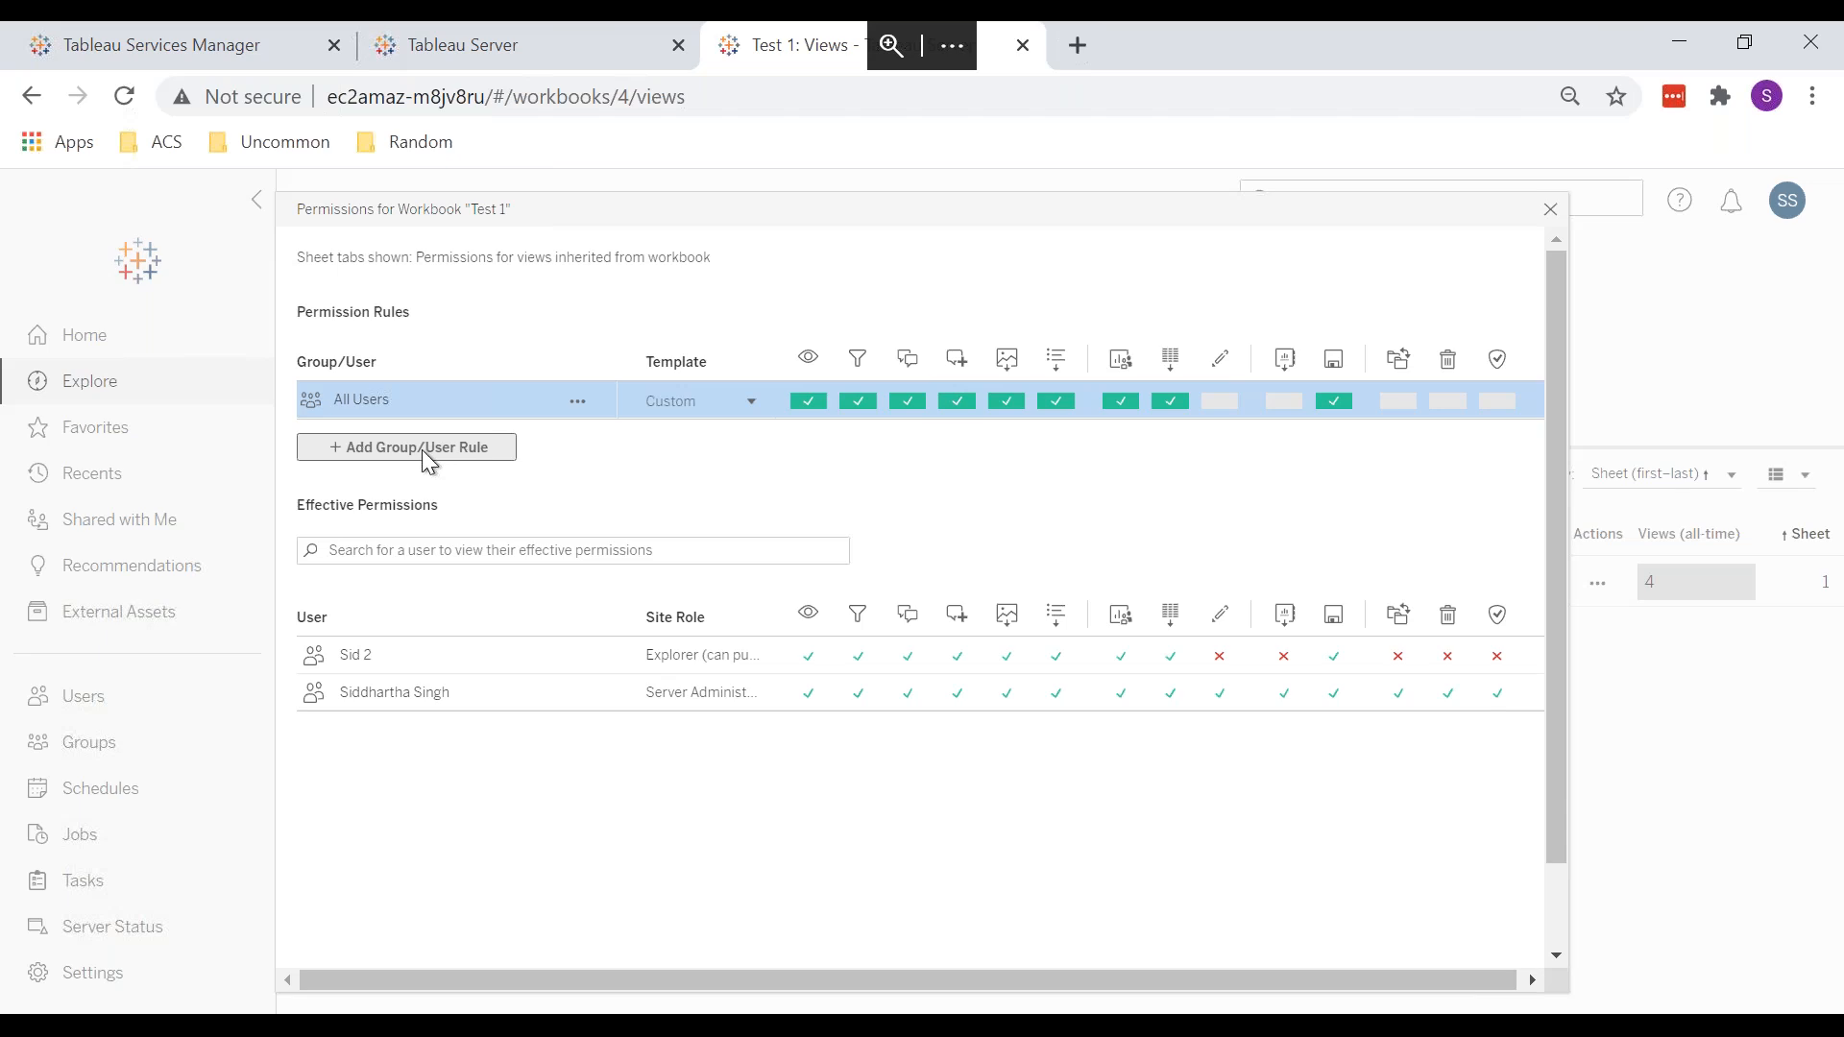
left_click(1548, 210)
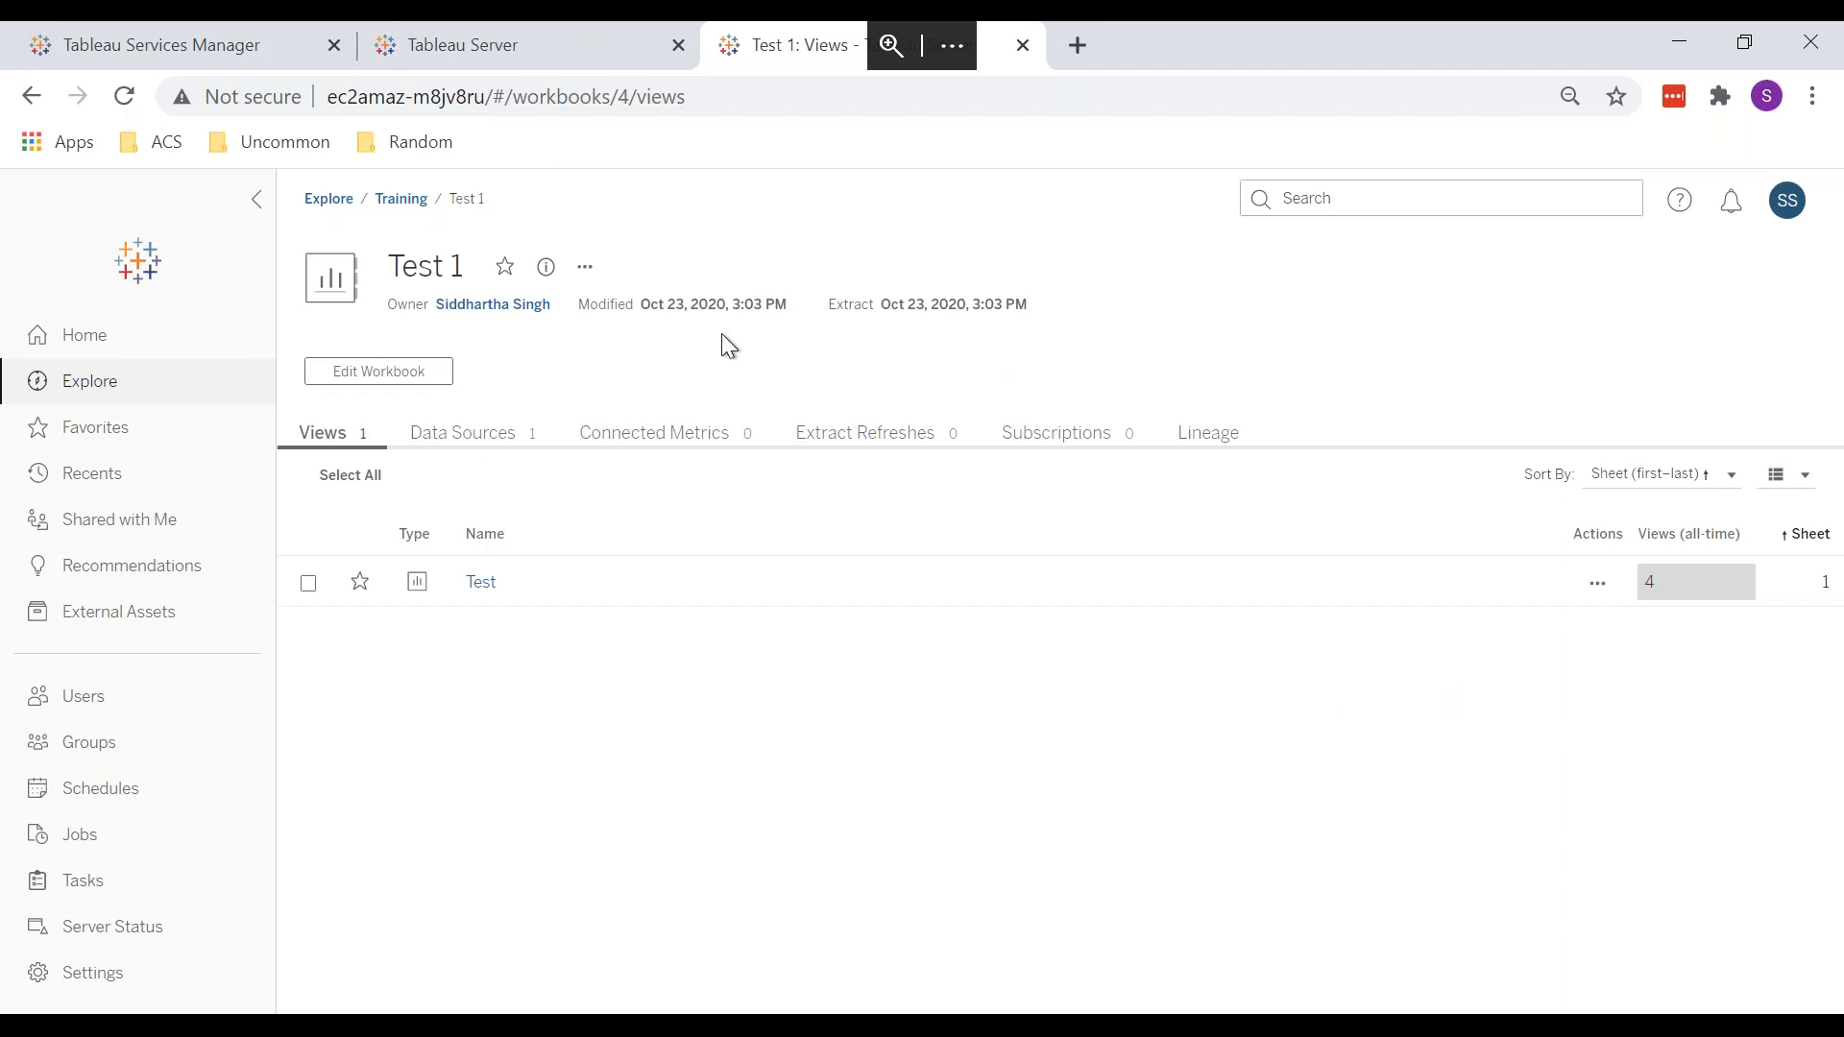
Step: Dismiss Test 1's Change Owner dialog, recheck its permissions, then return to Default's Workbooks rules
left_click(476, 38)
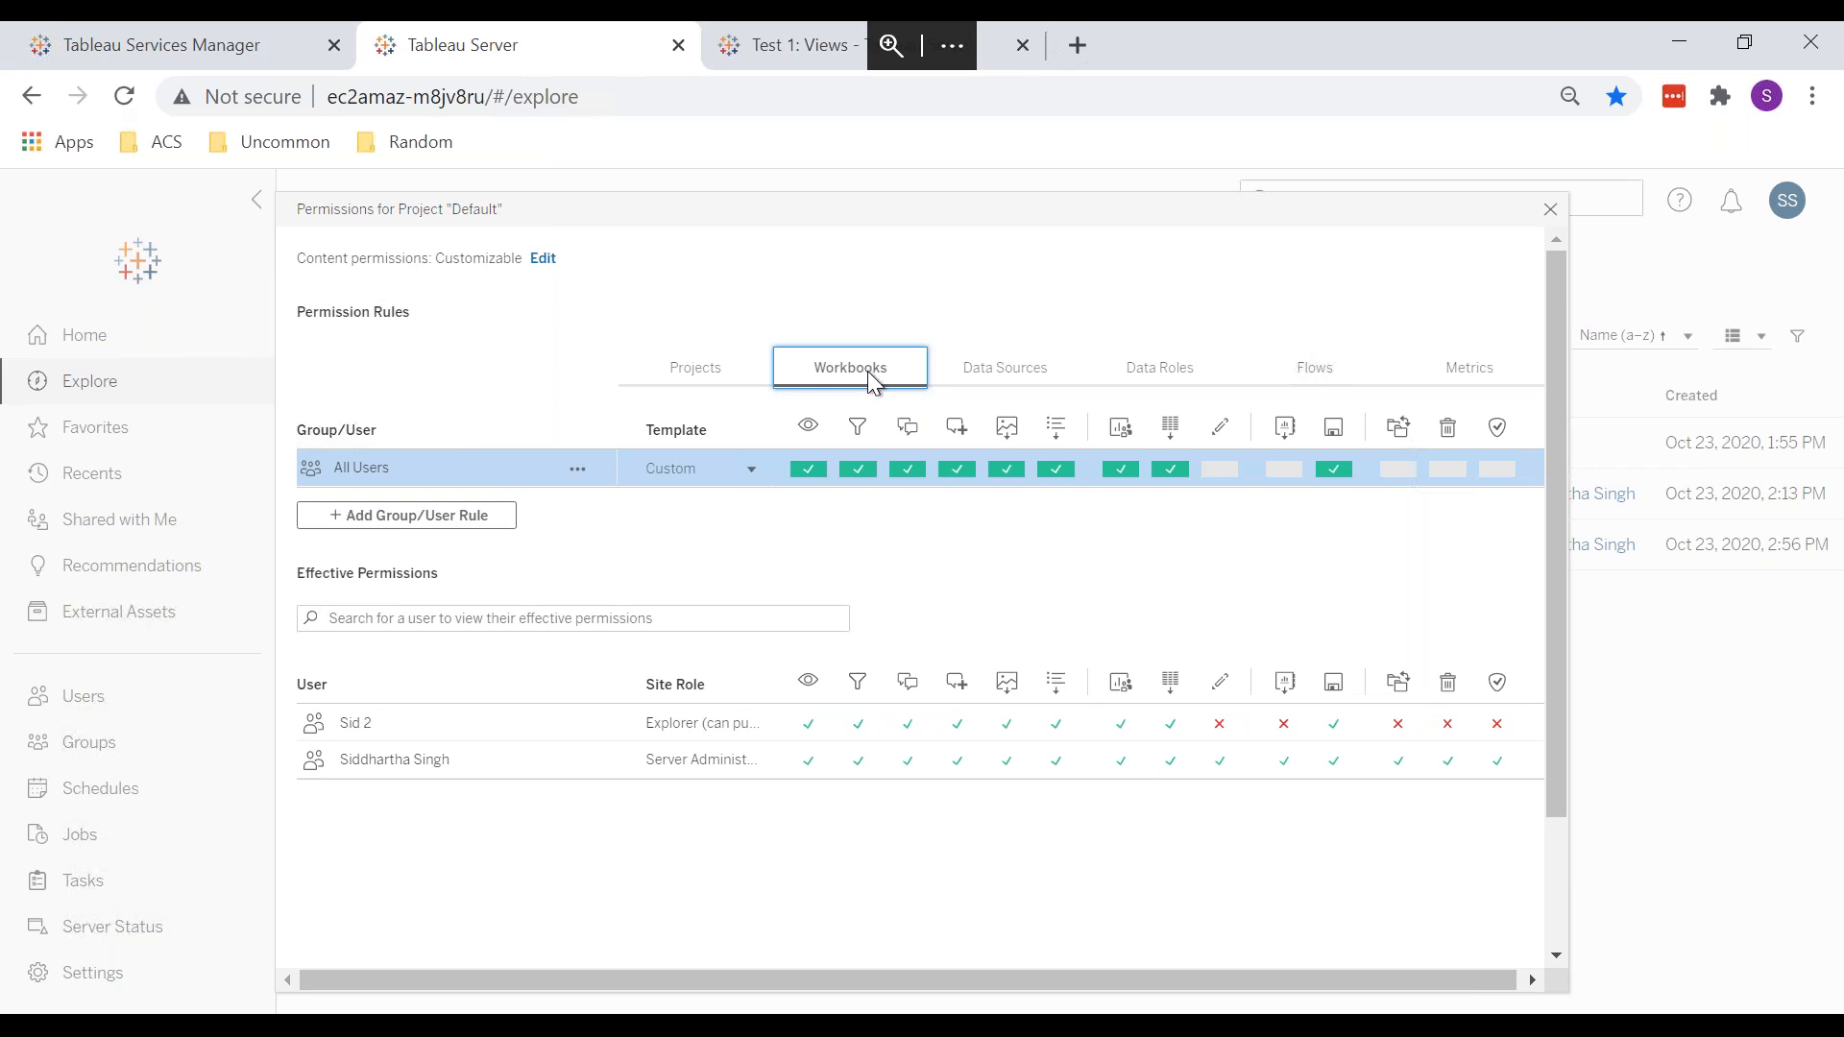
left_click(797, 58)
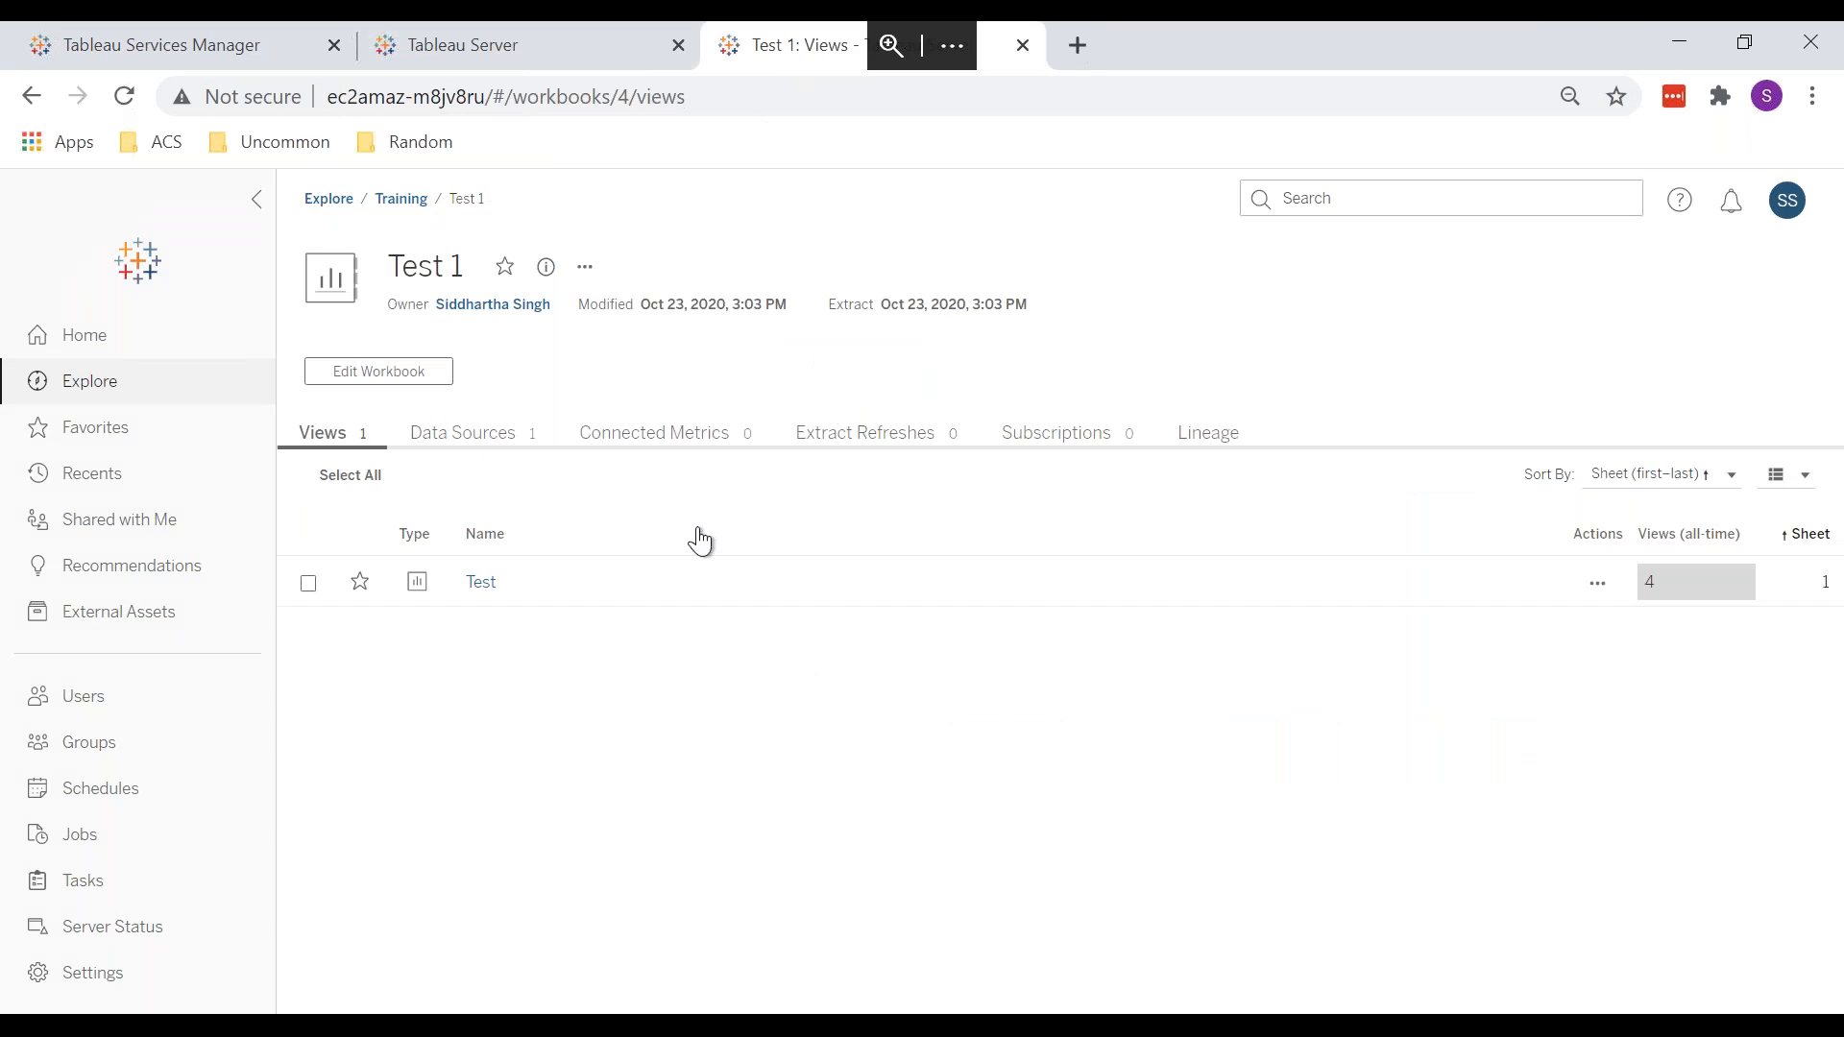
left_click(585, 271)
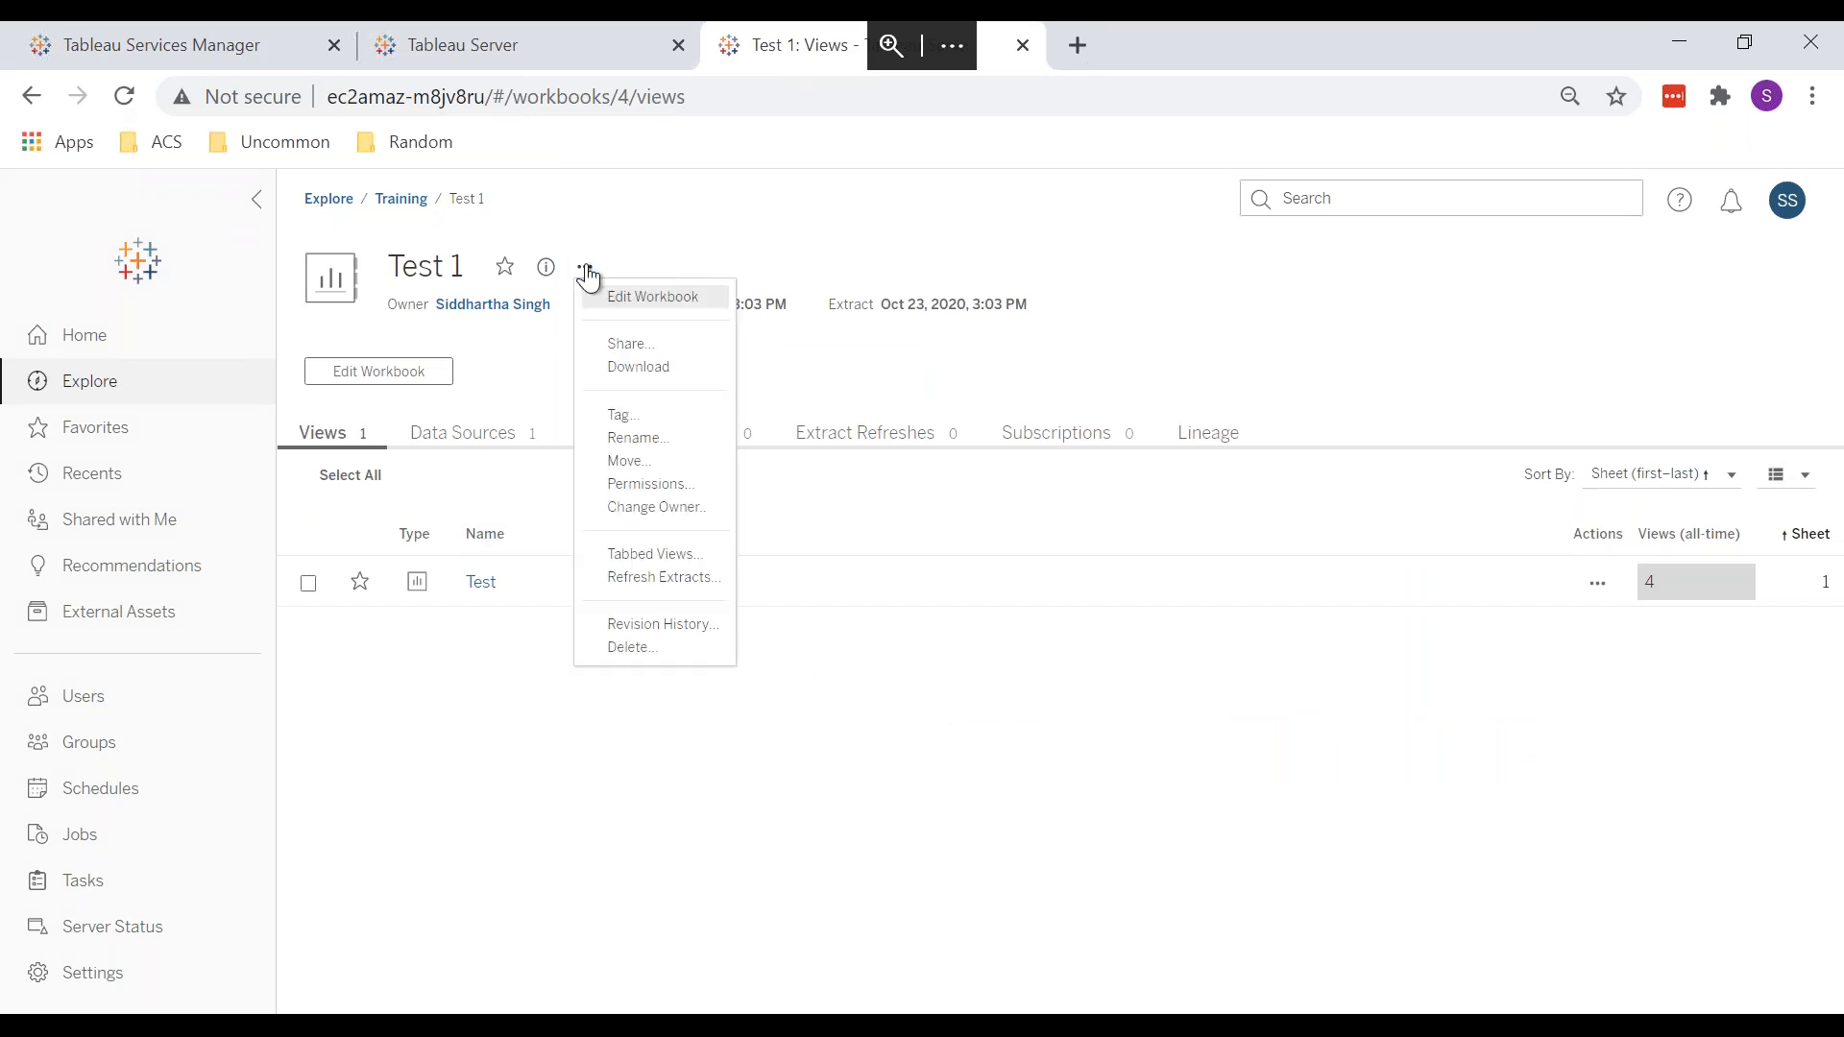
left_click(674, 504)
key("Escape")
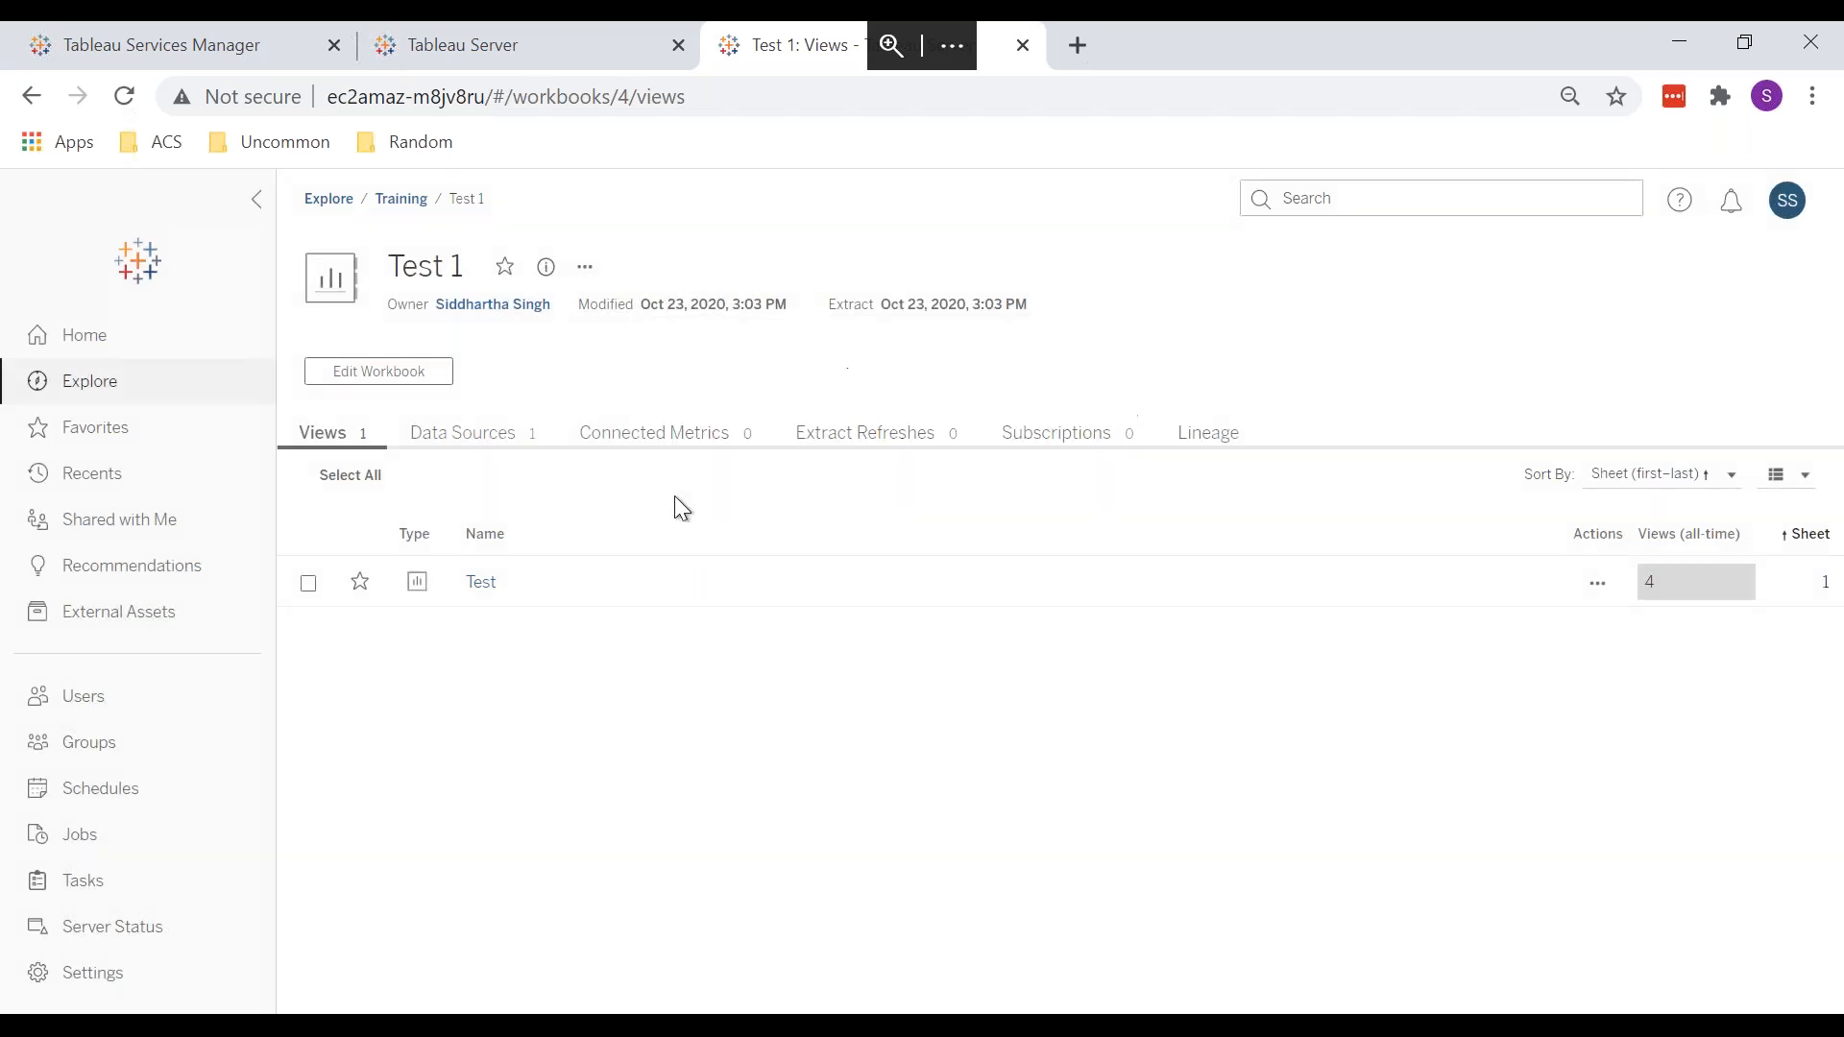
left_click(587, 271)
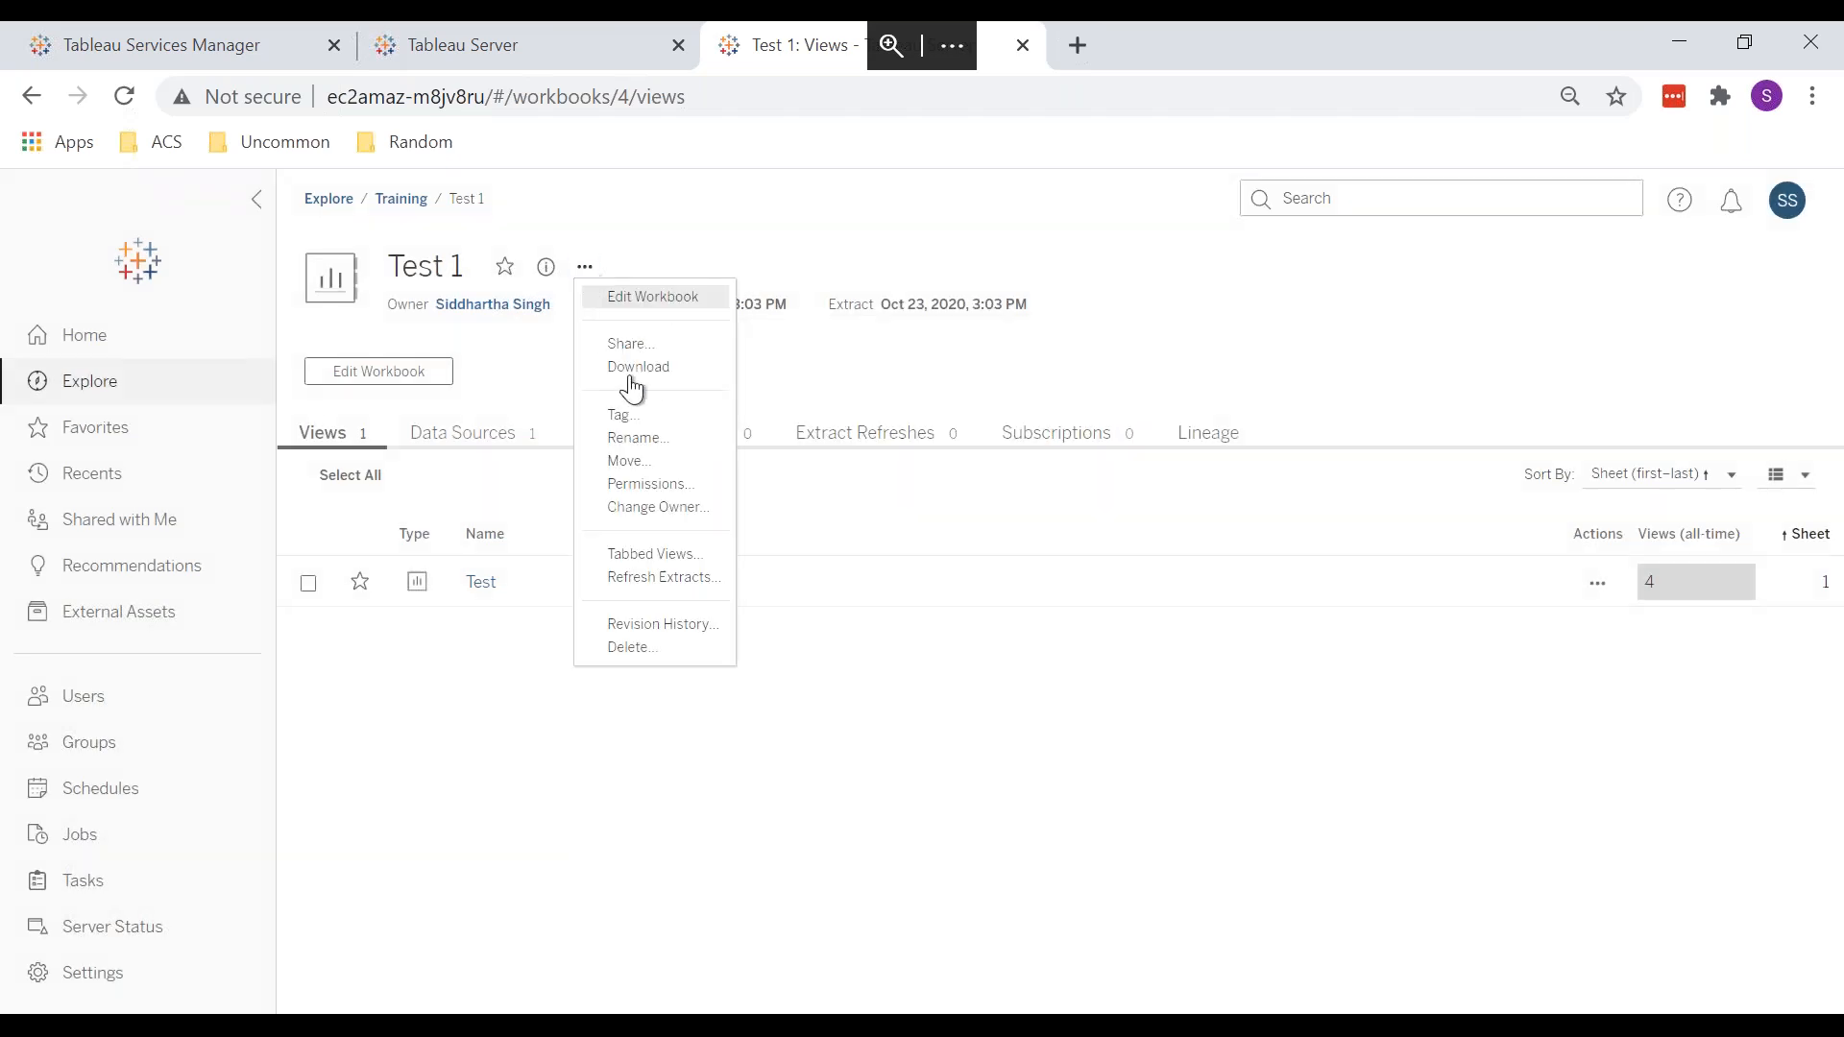
left_click(677, 487)
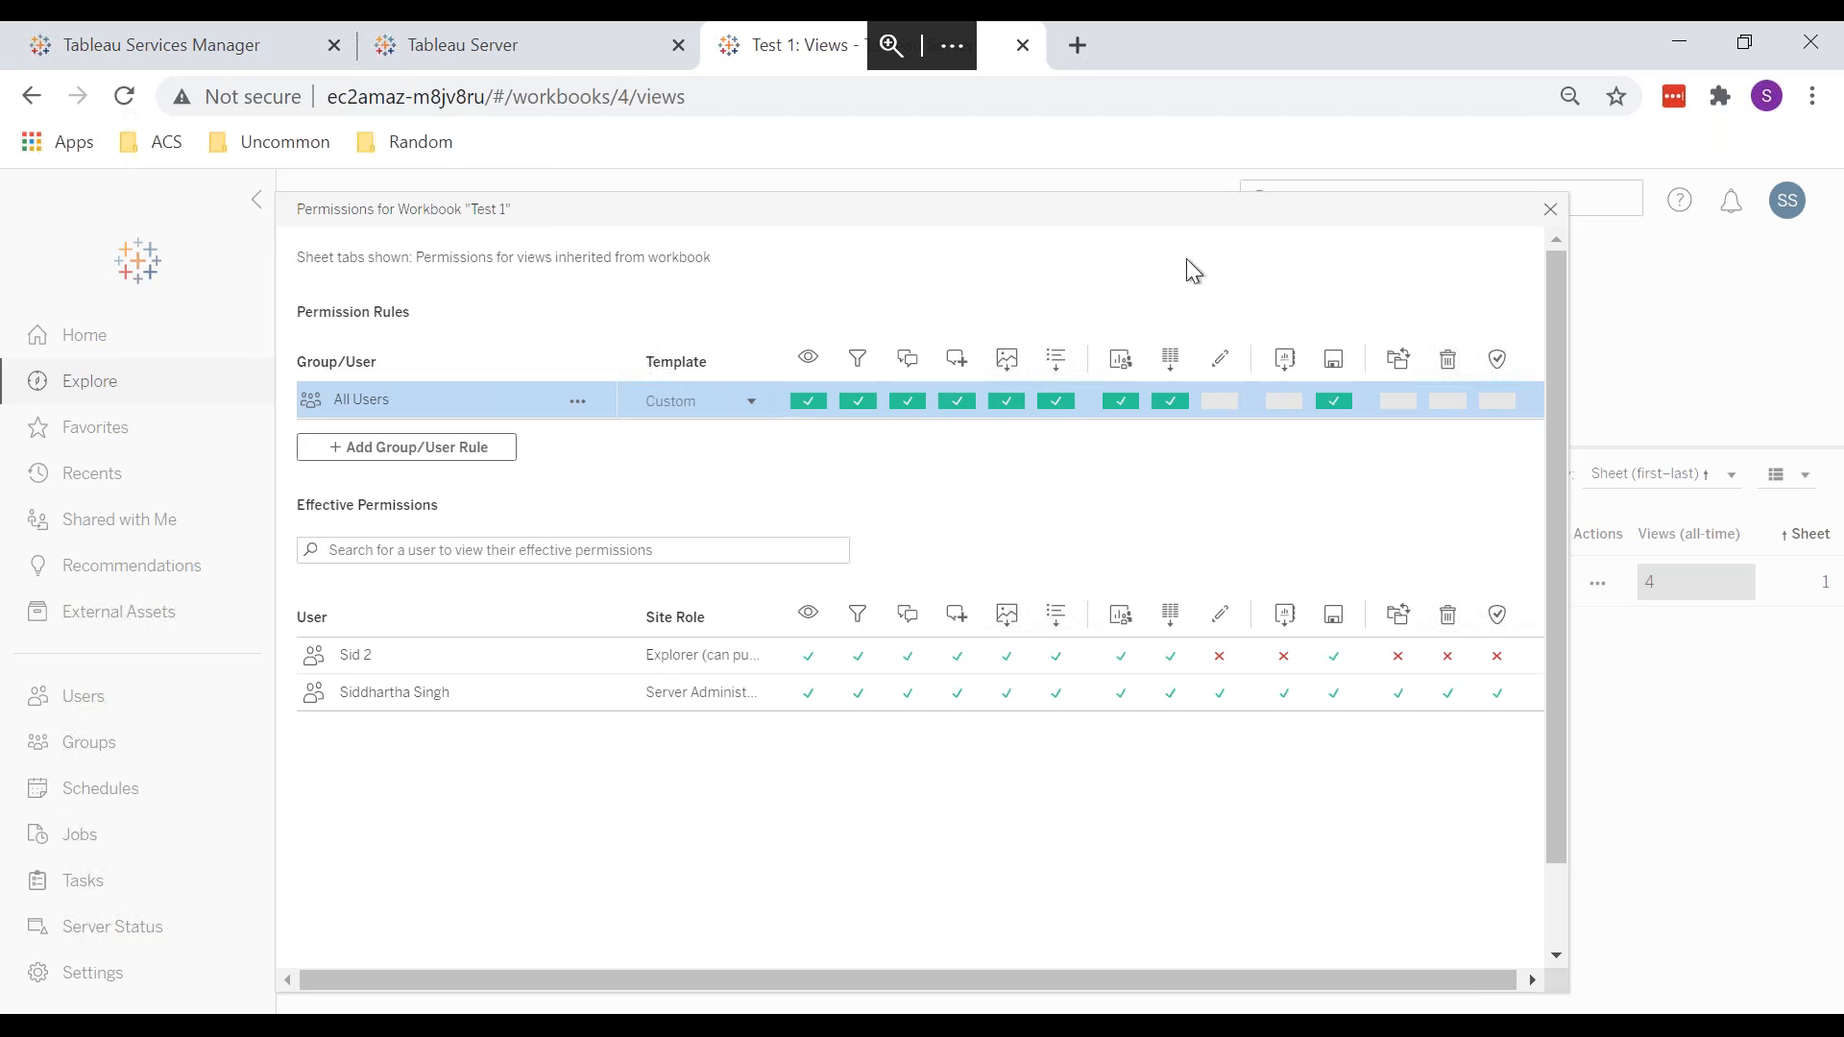
left_click(1550, 210)
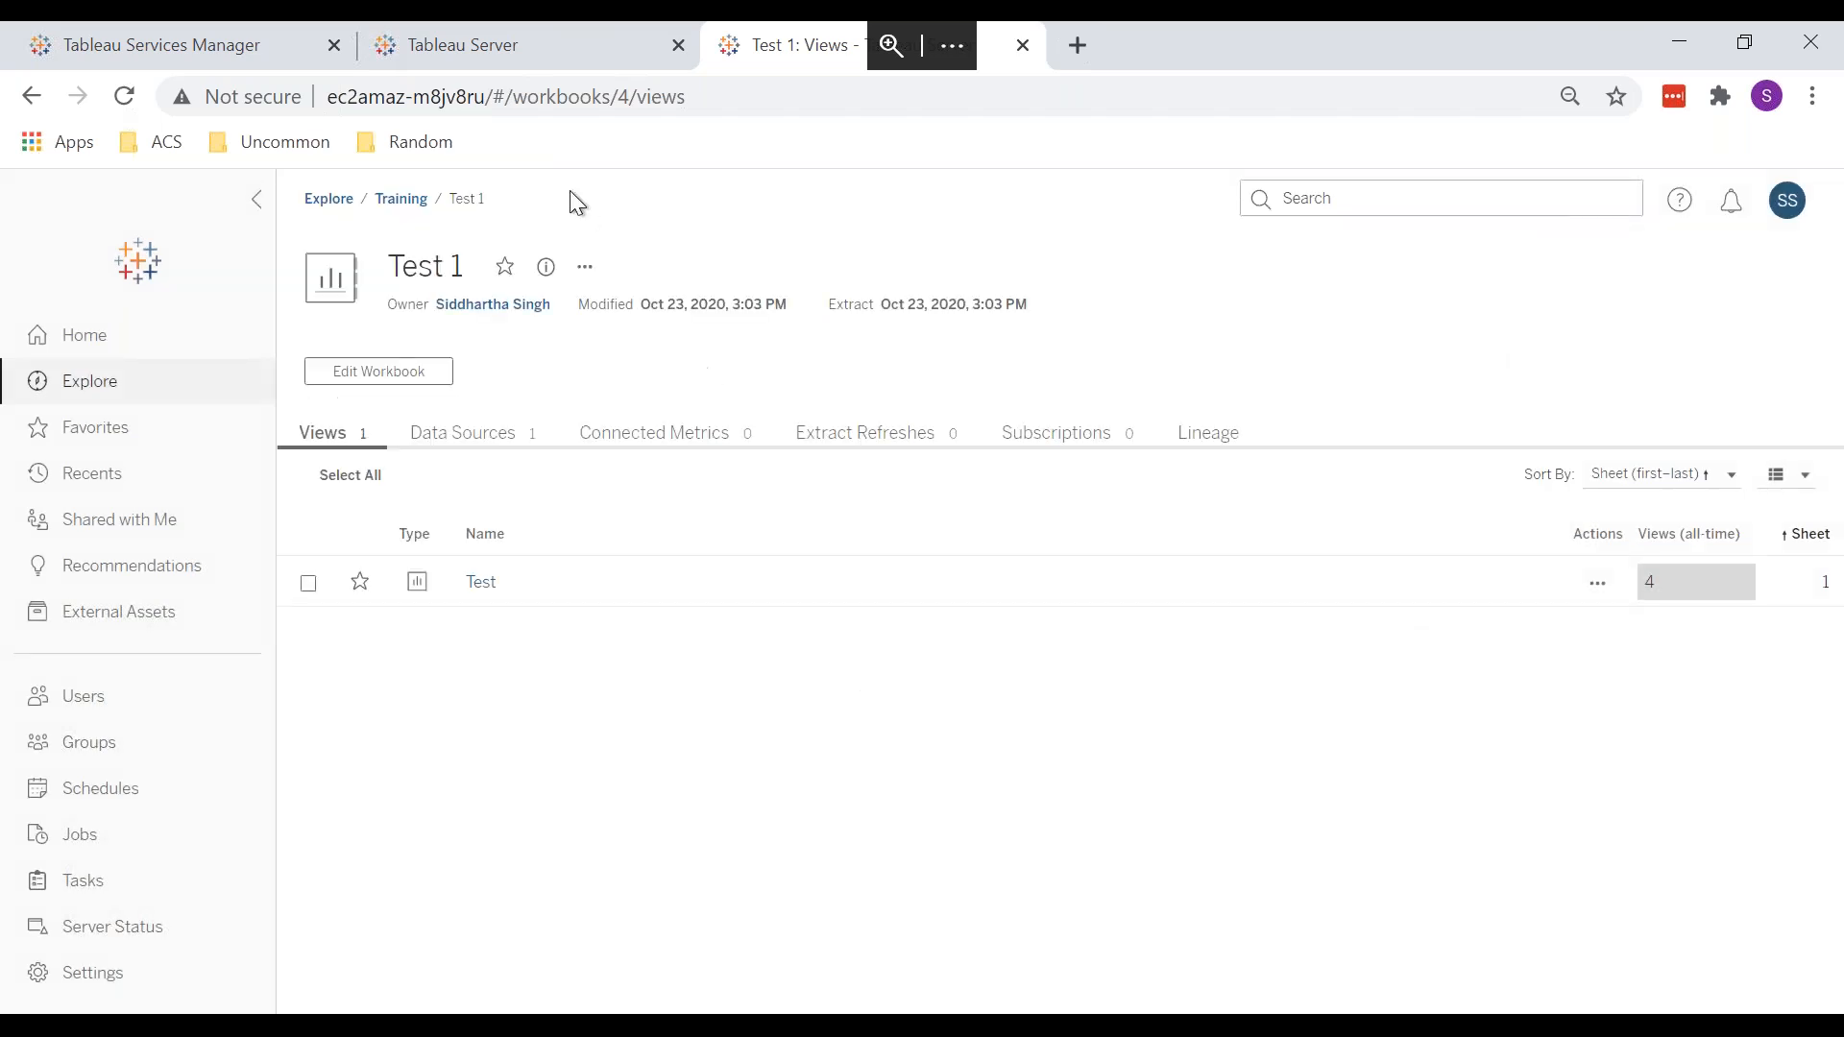
left_click(492, 47)
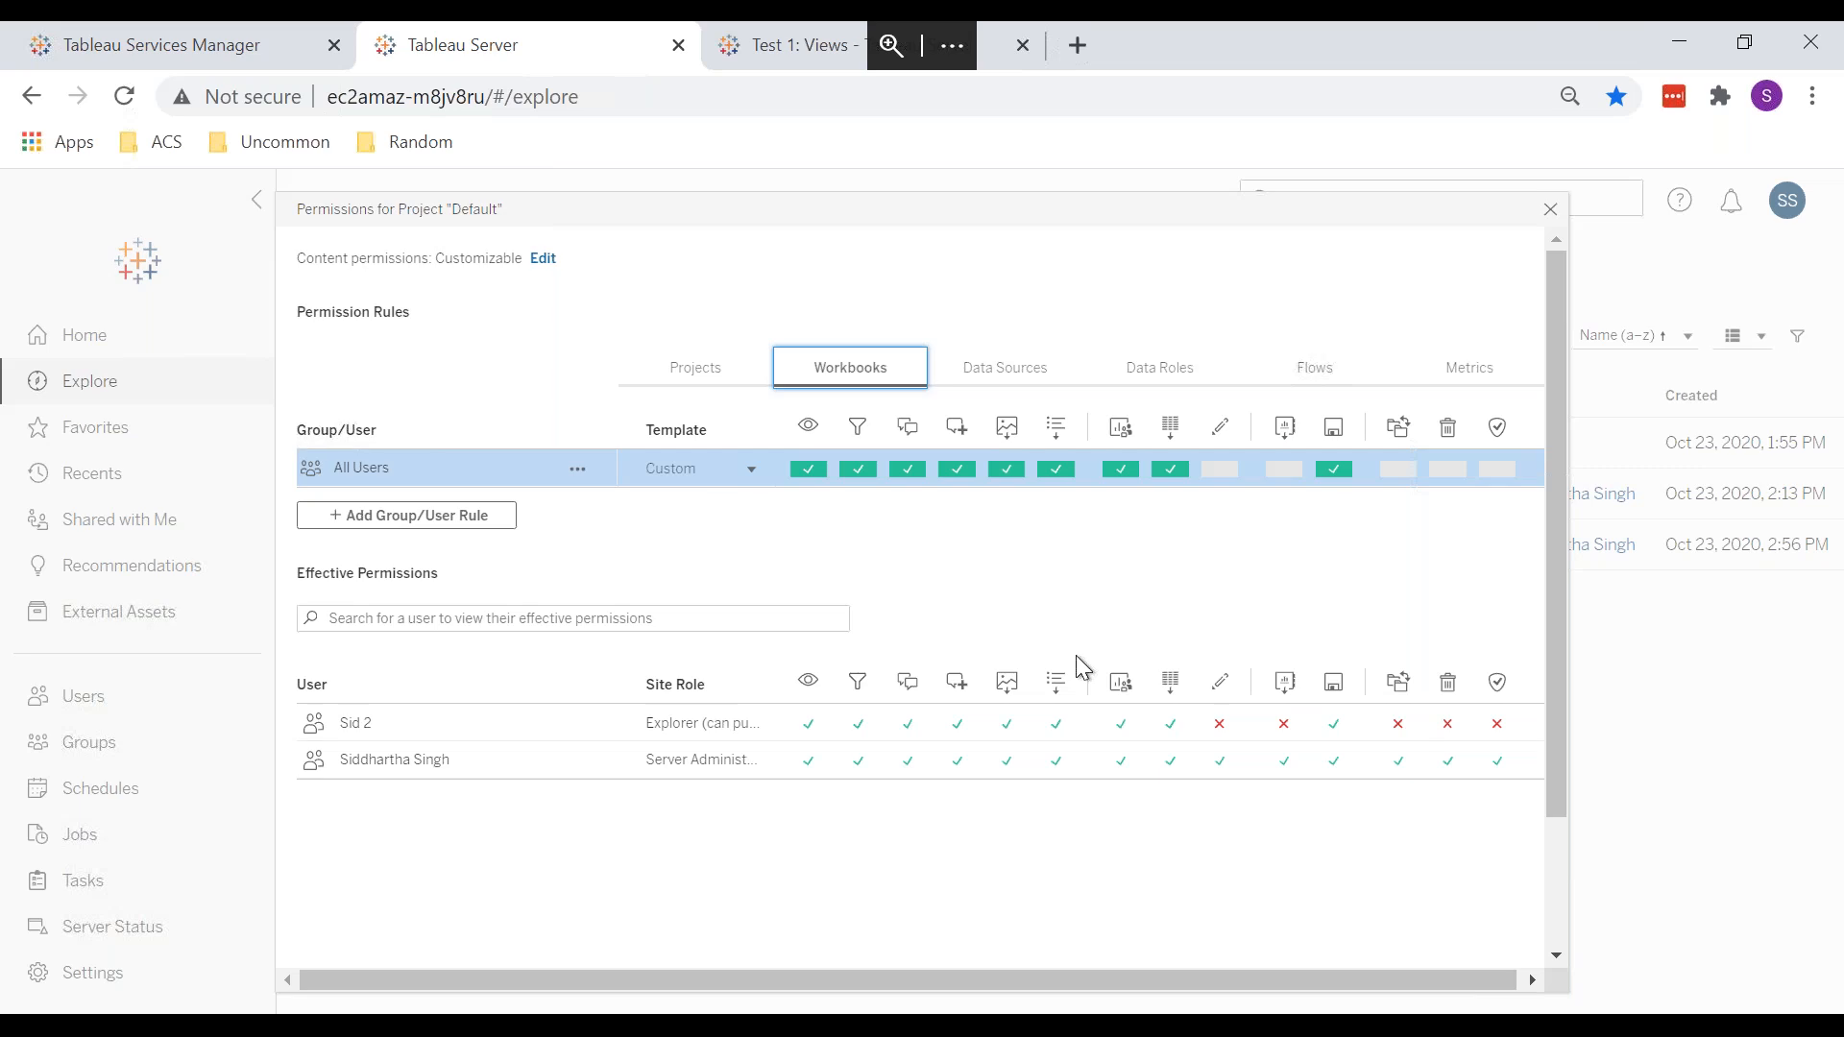
Step: Show Default's Data Sources permissions, open the Training project page, and toggle Data Roles/Data Sources
left_click(1019, 388)
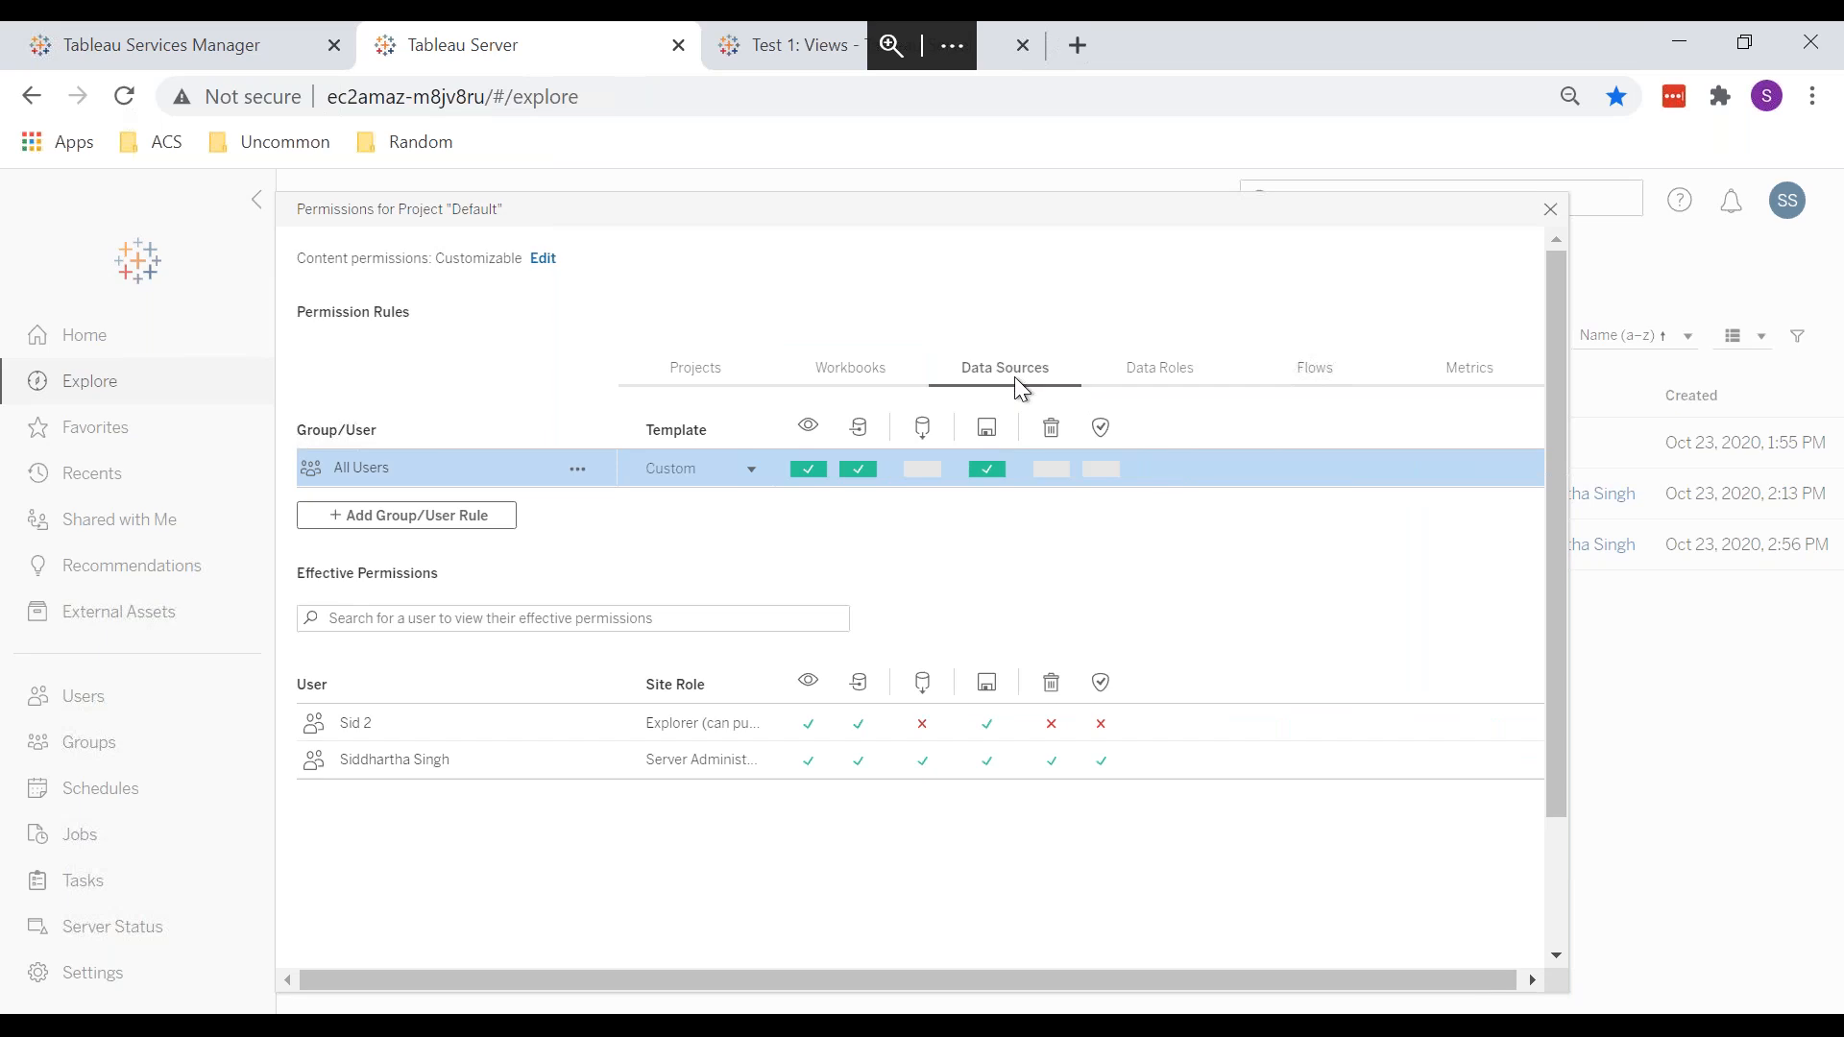
left_click(798, 55)
left_click(396, 204)
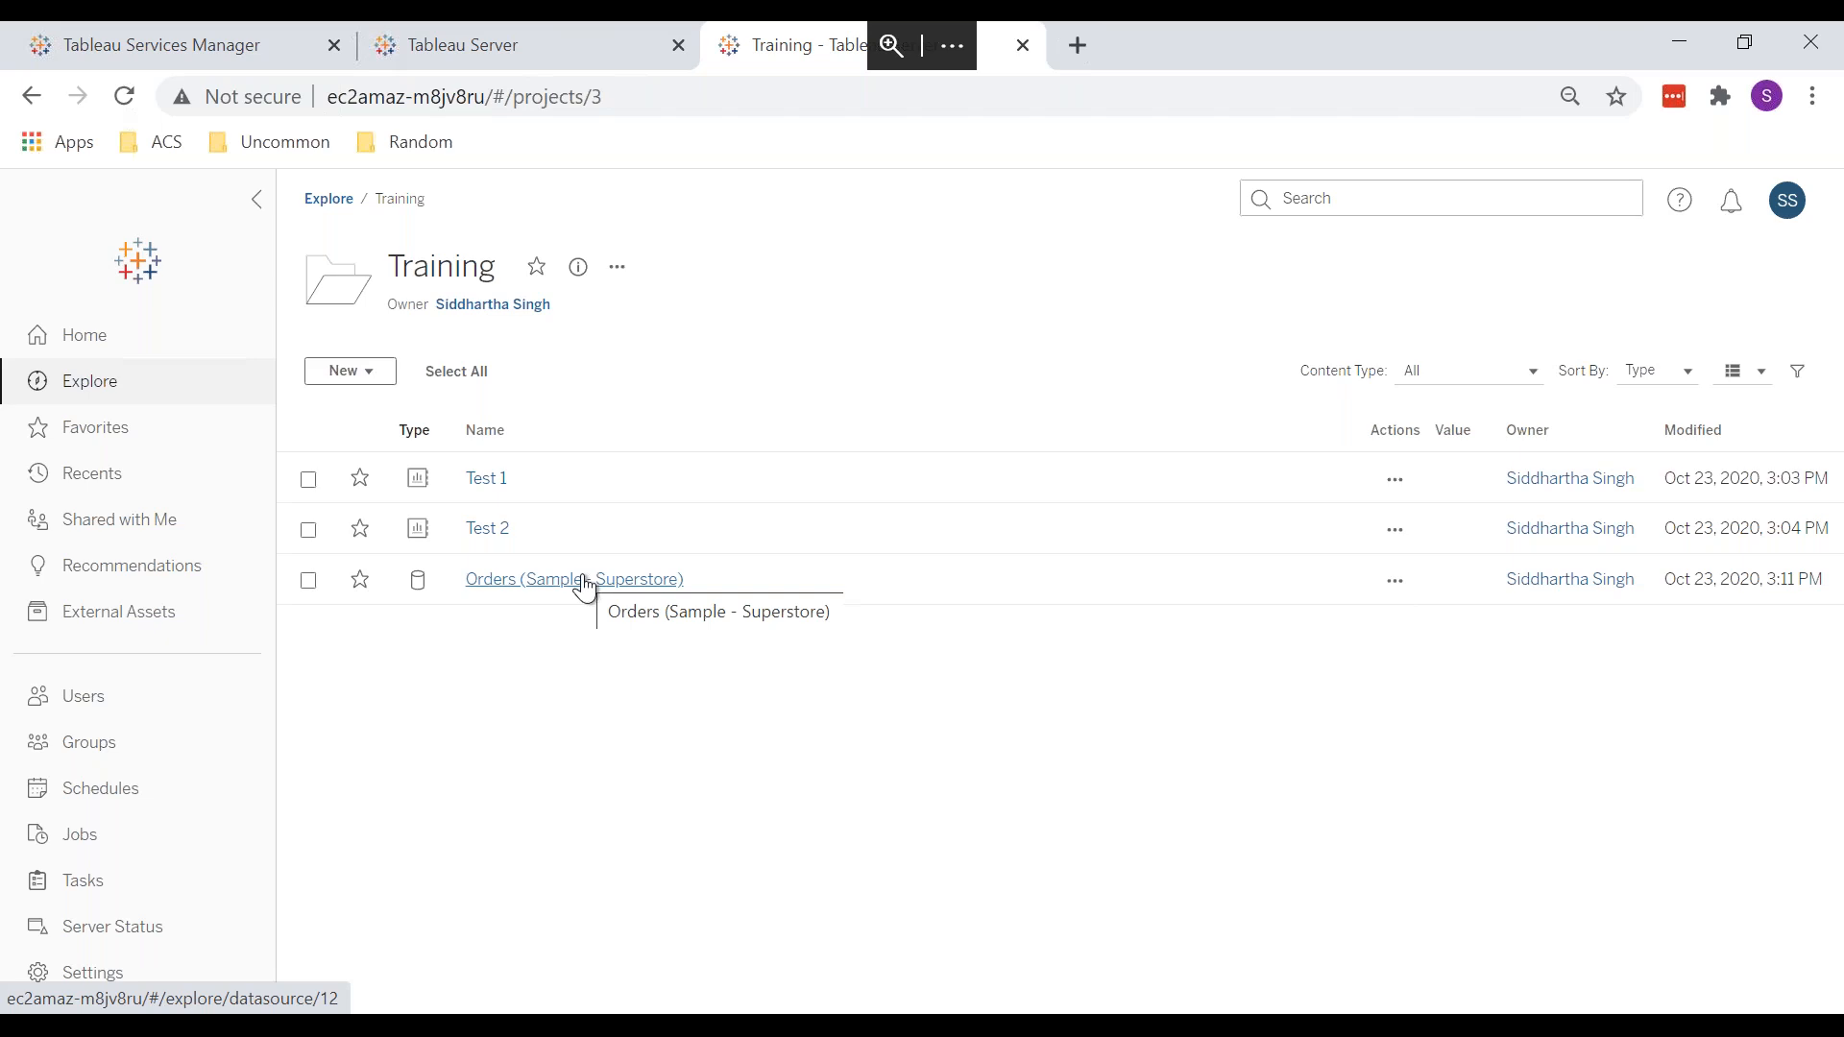
left_click(503, 41)
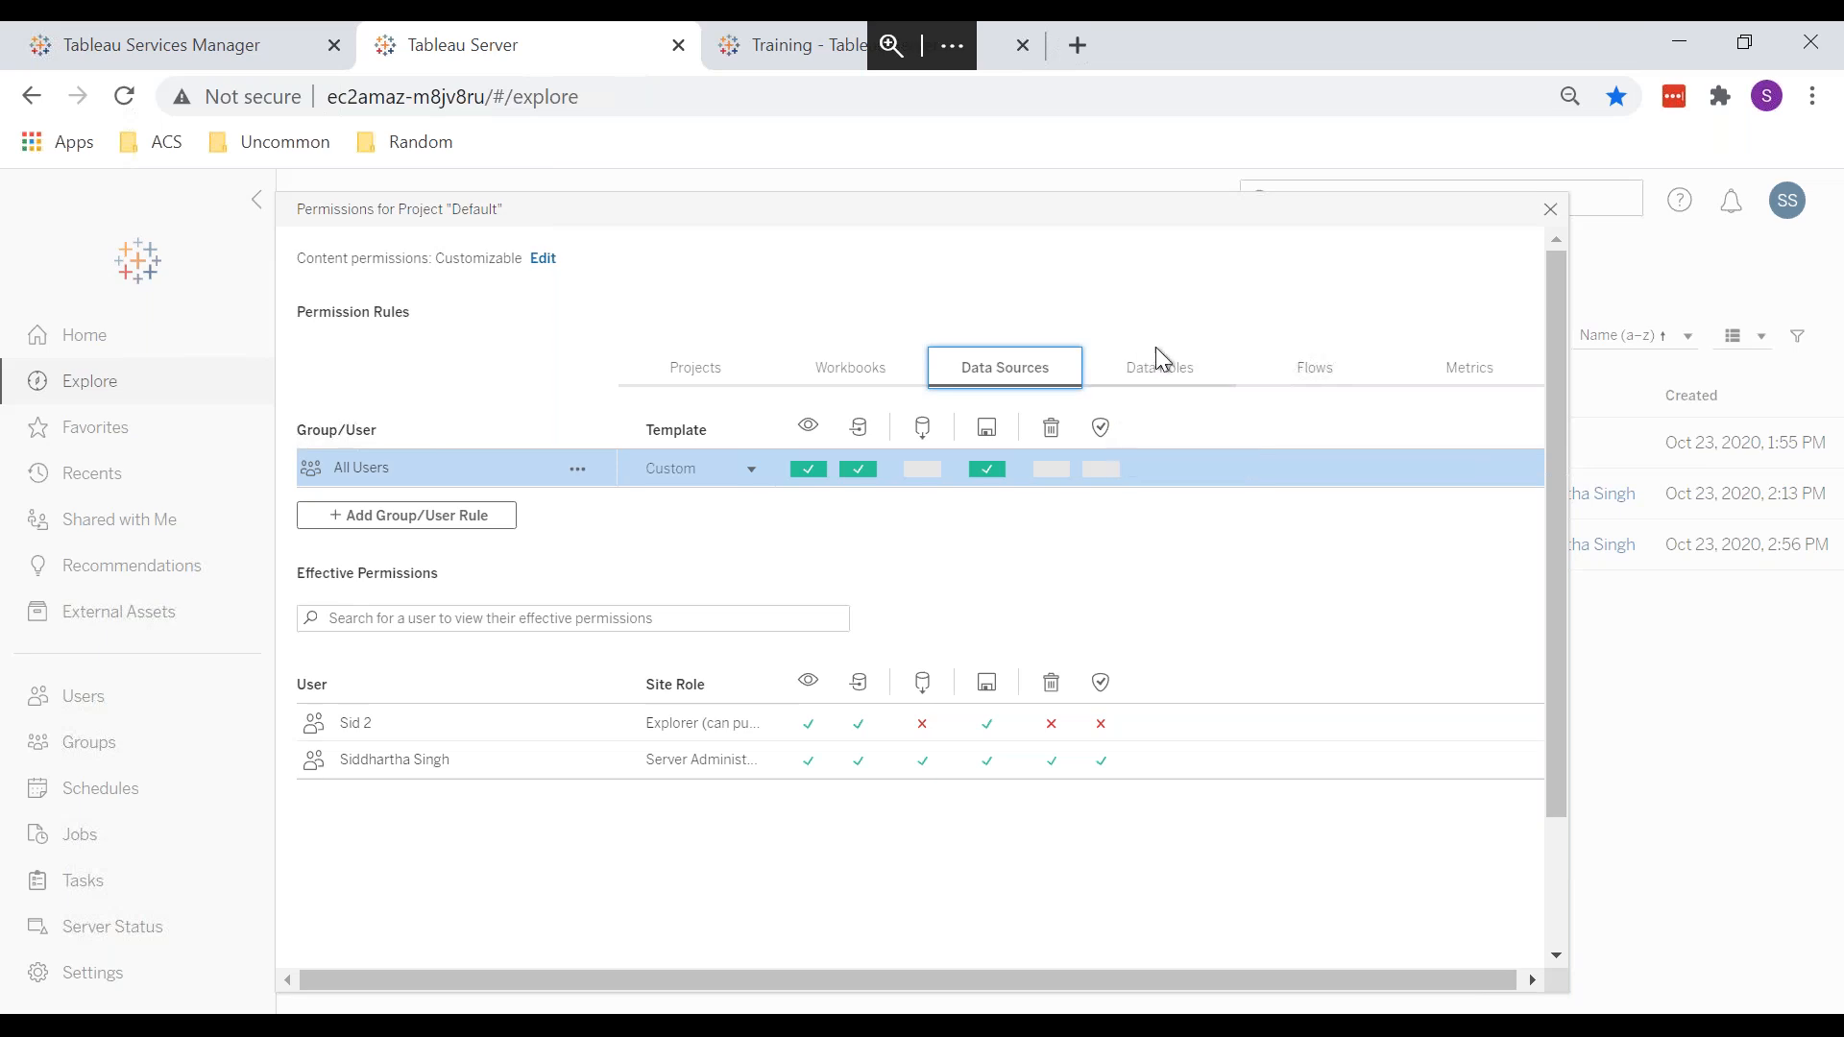
left_click(1180, 374)
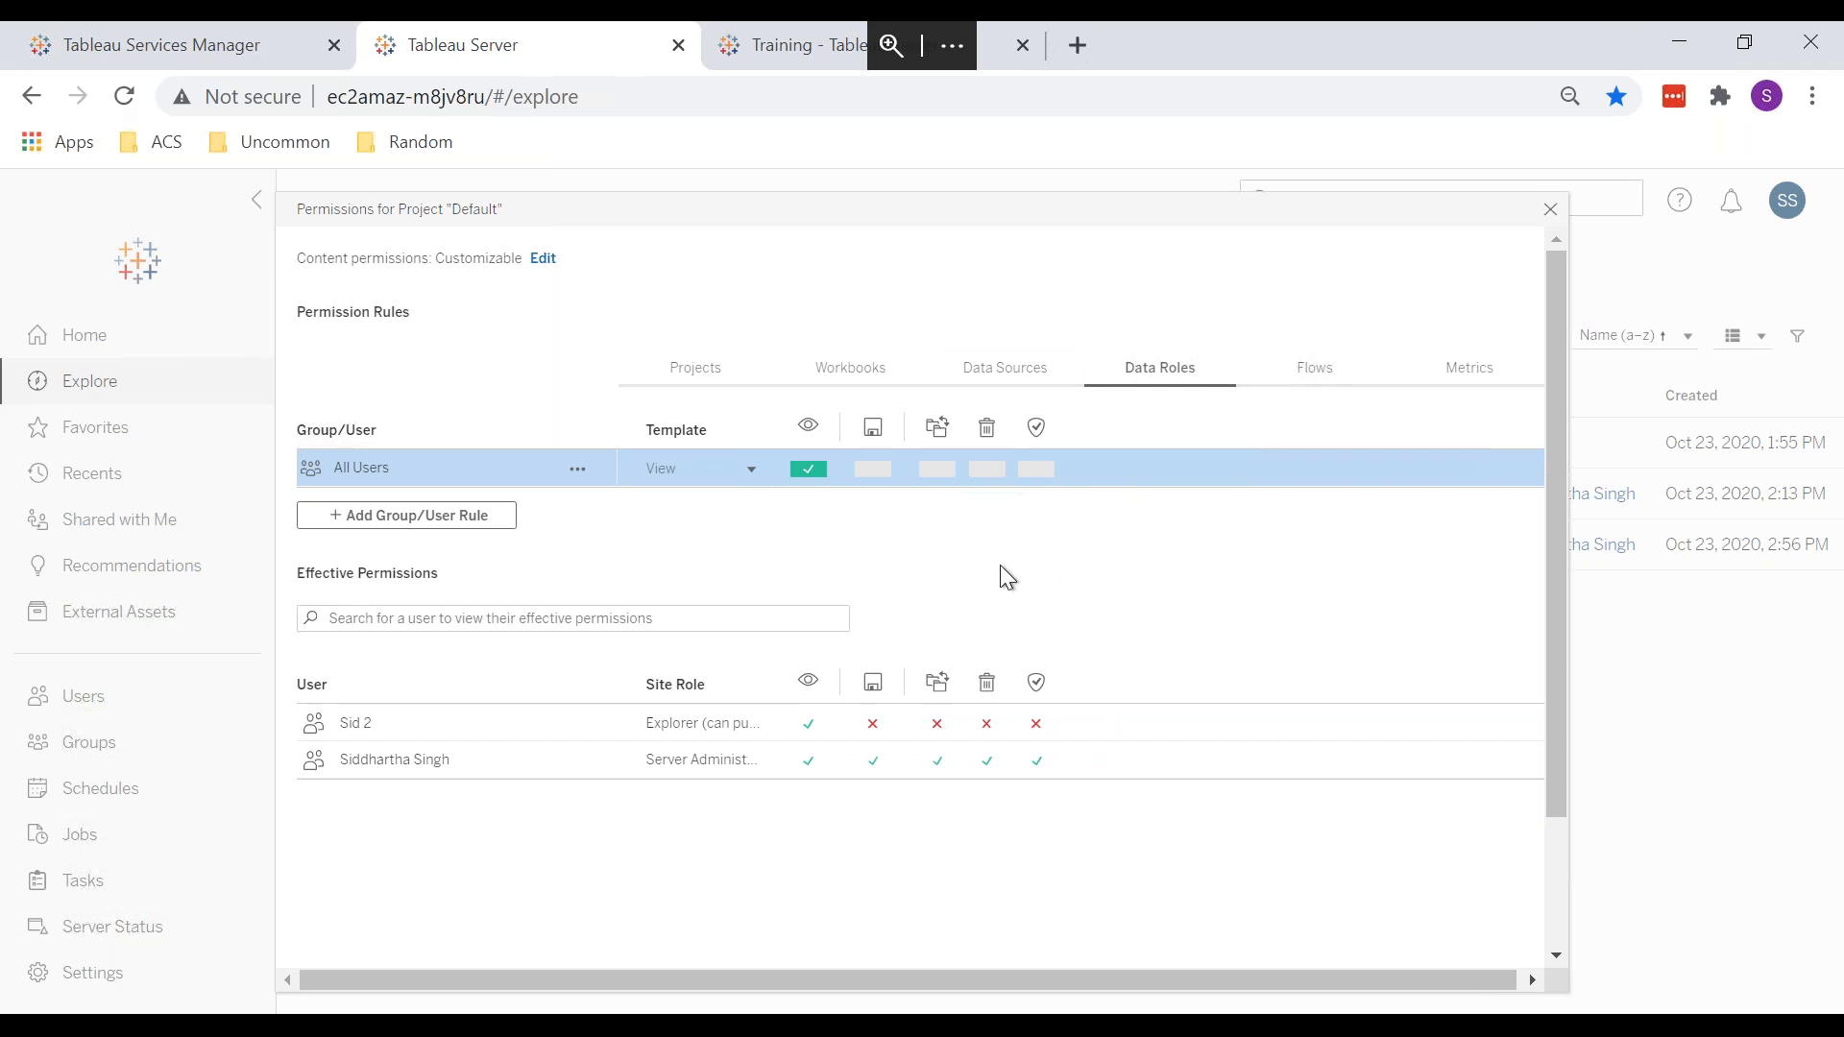
left_click(999, 374)
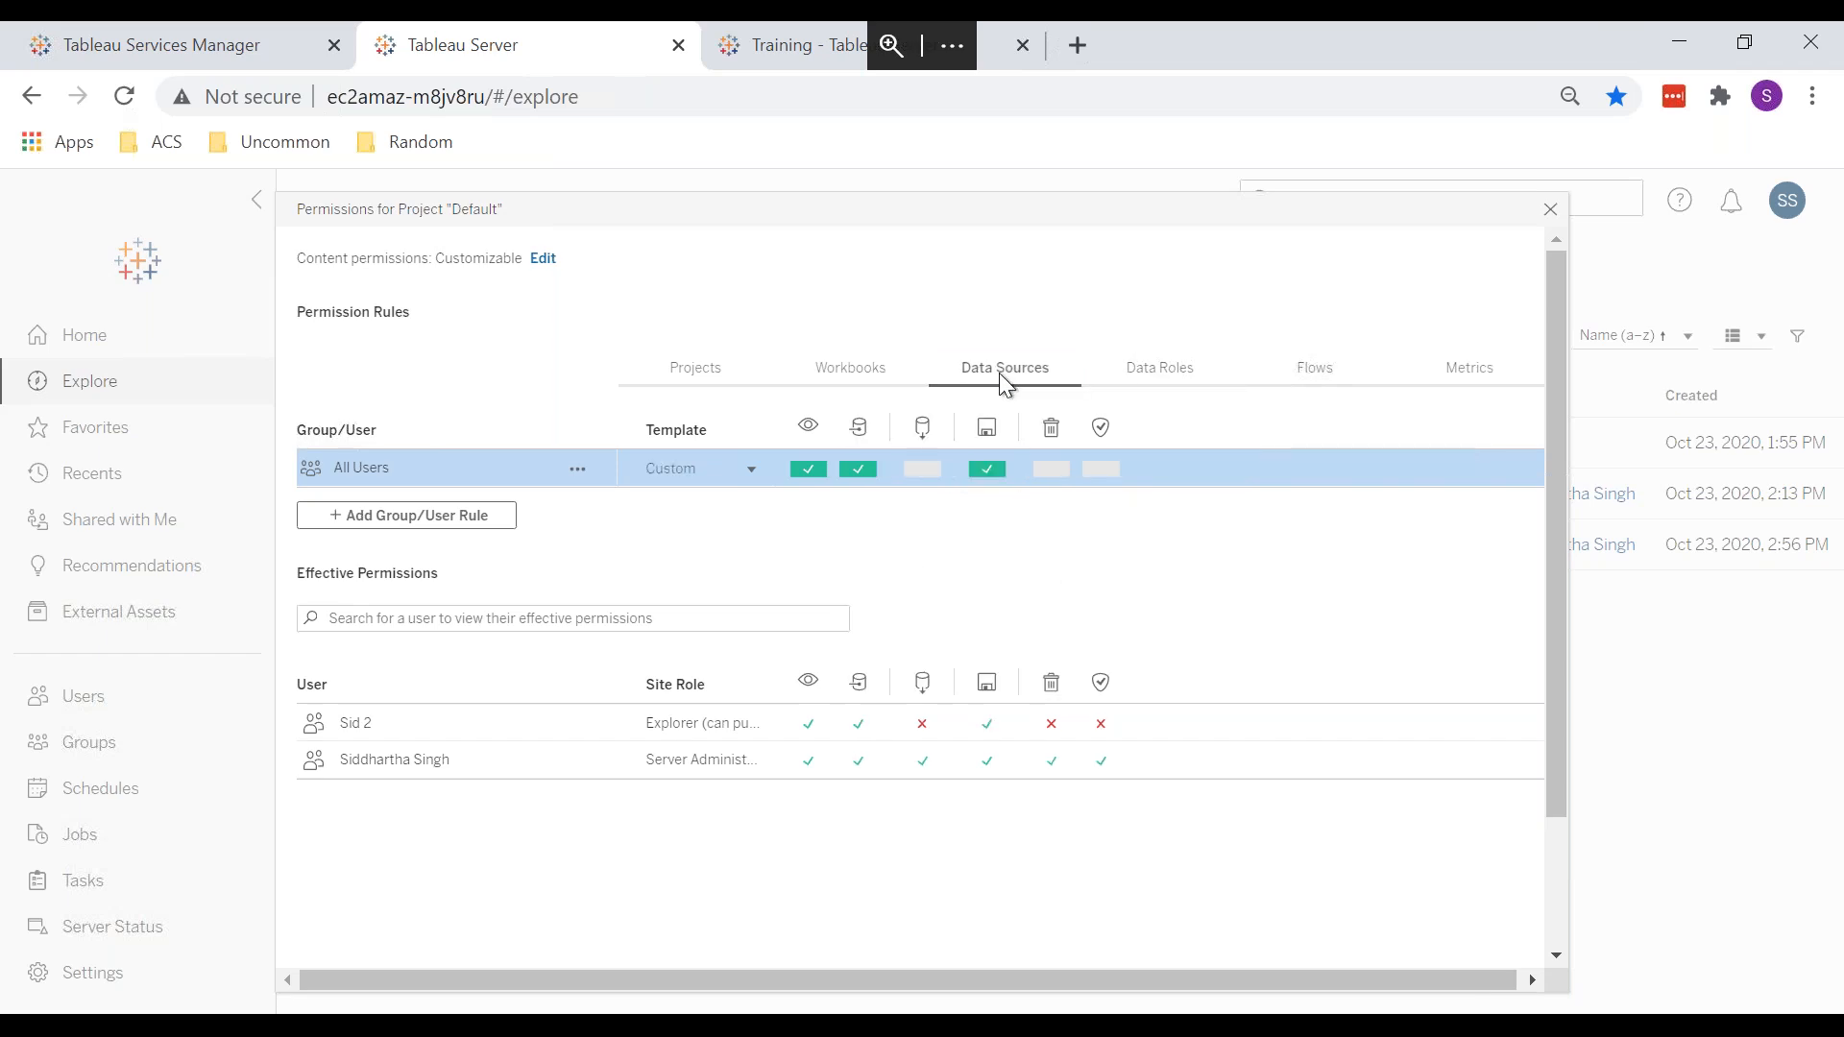
Step: Open the Orders (Sample - Superstore) data source from Training, then return to Default's data source permissions
left_click(776, 55)
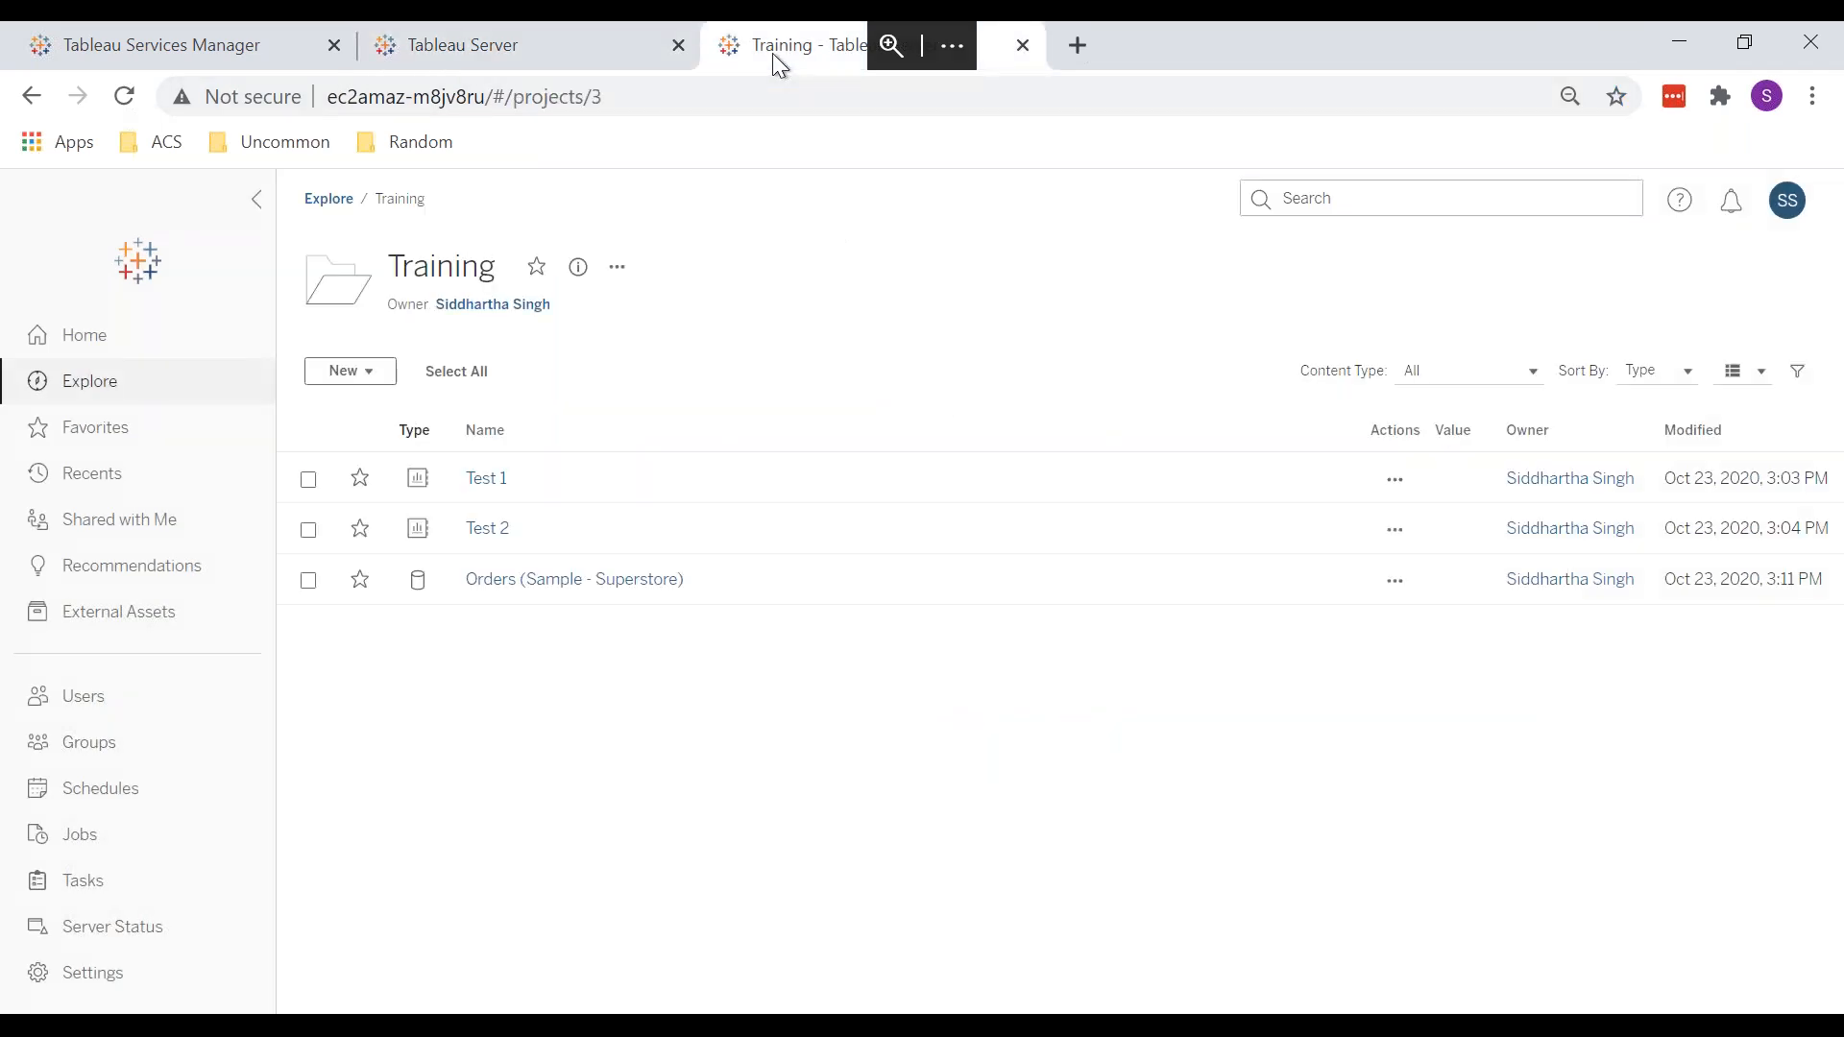
left_click(497, 580)
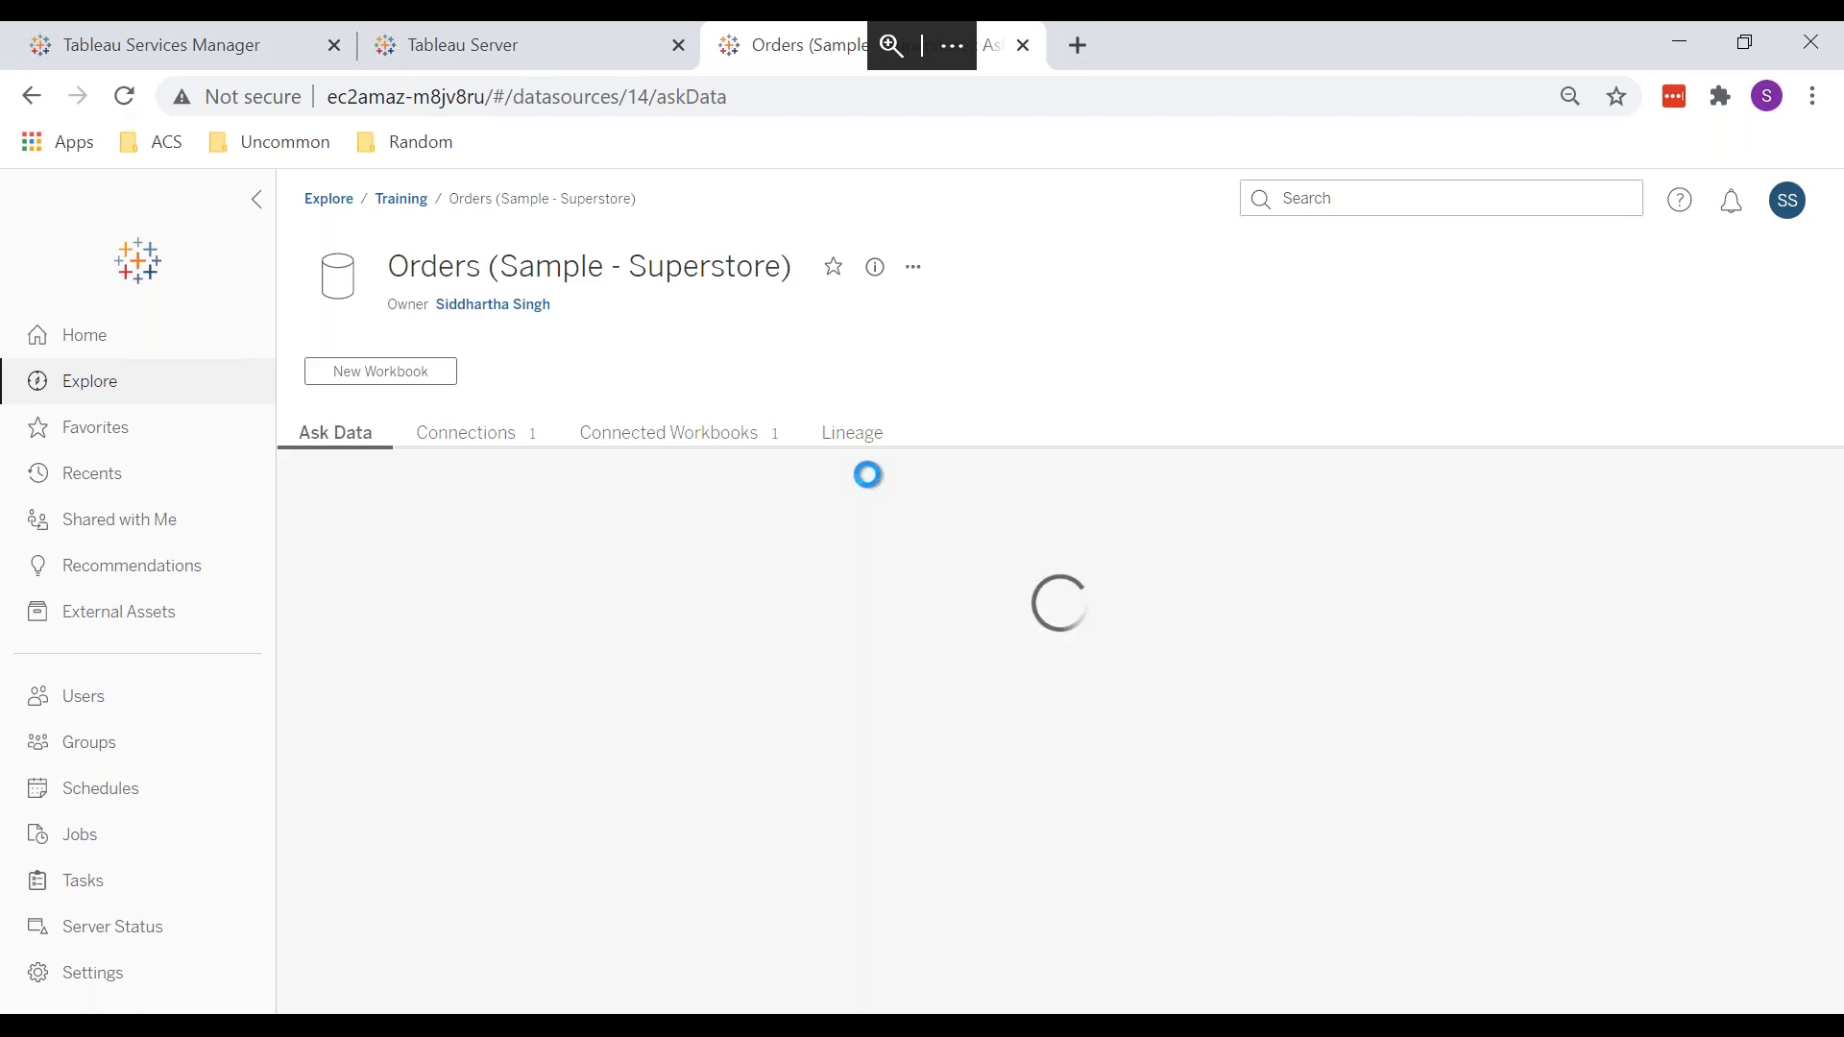
left_click(558, 57)
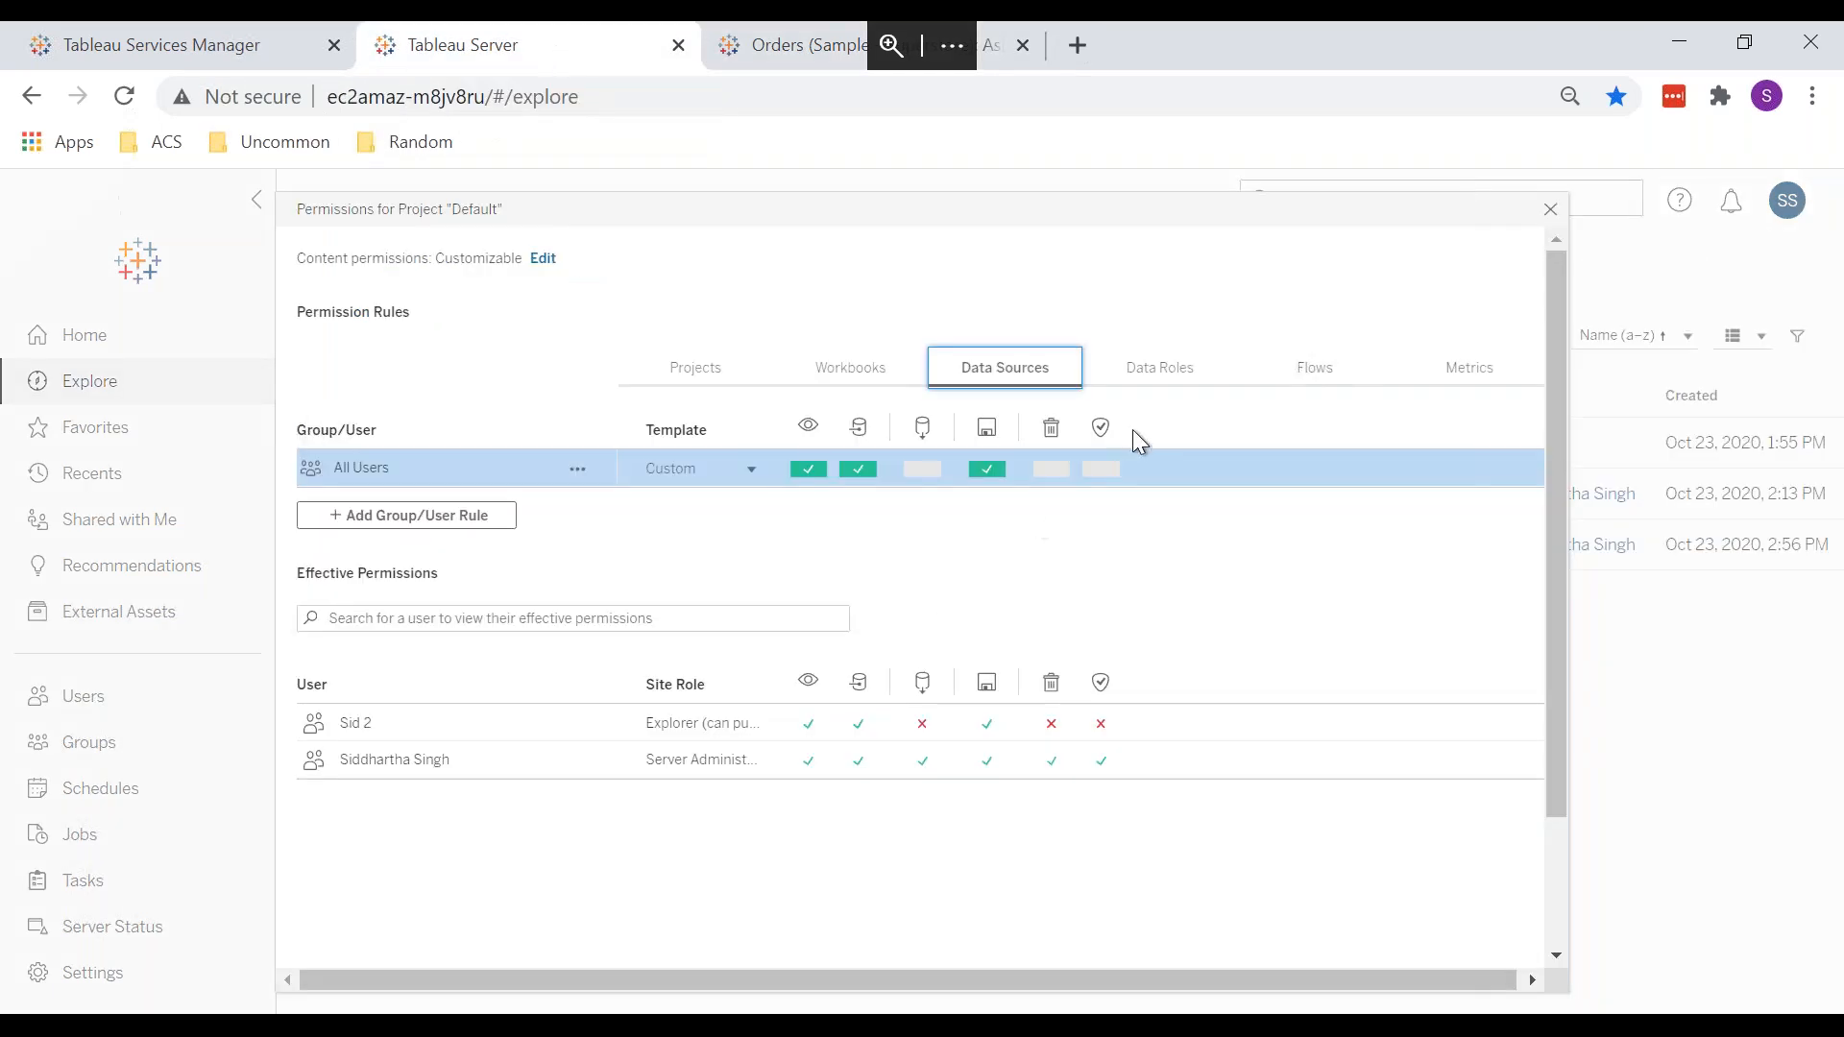
Step: Compare Default's Data Roles and Flows permissions, ending on the Data Roles View rule
left_click(1175, 371)
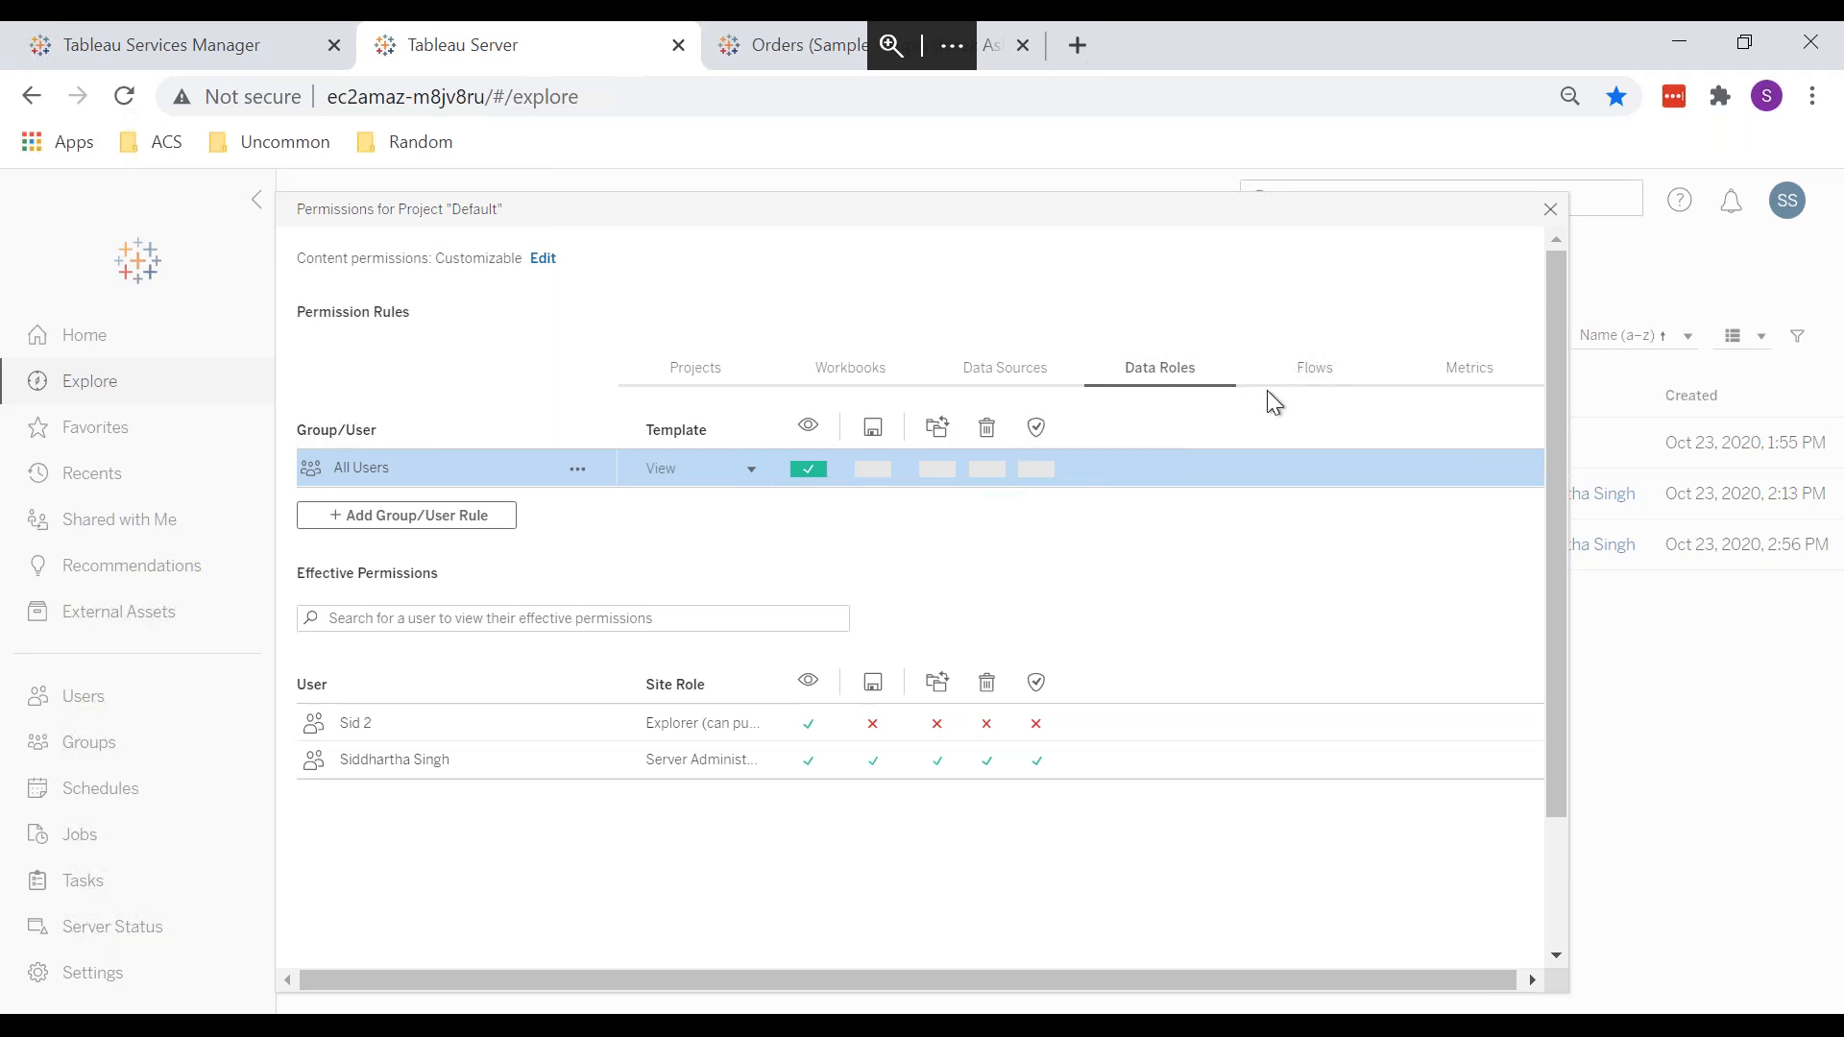
left_click(1316, 371)
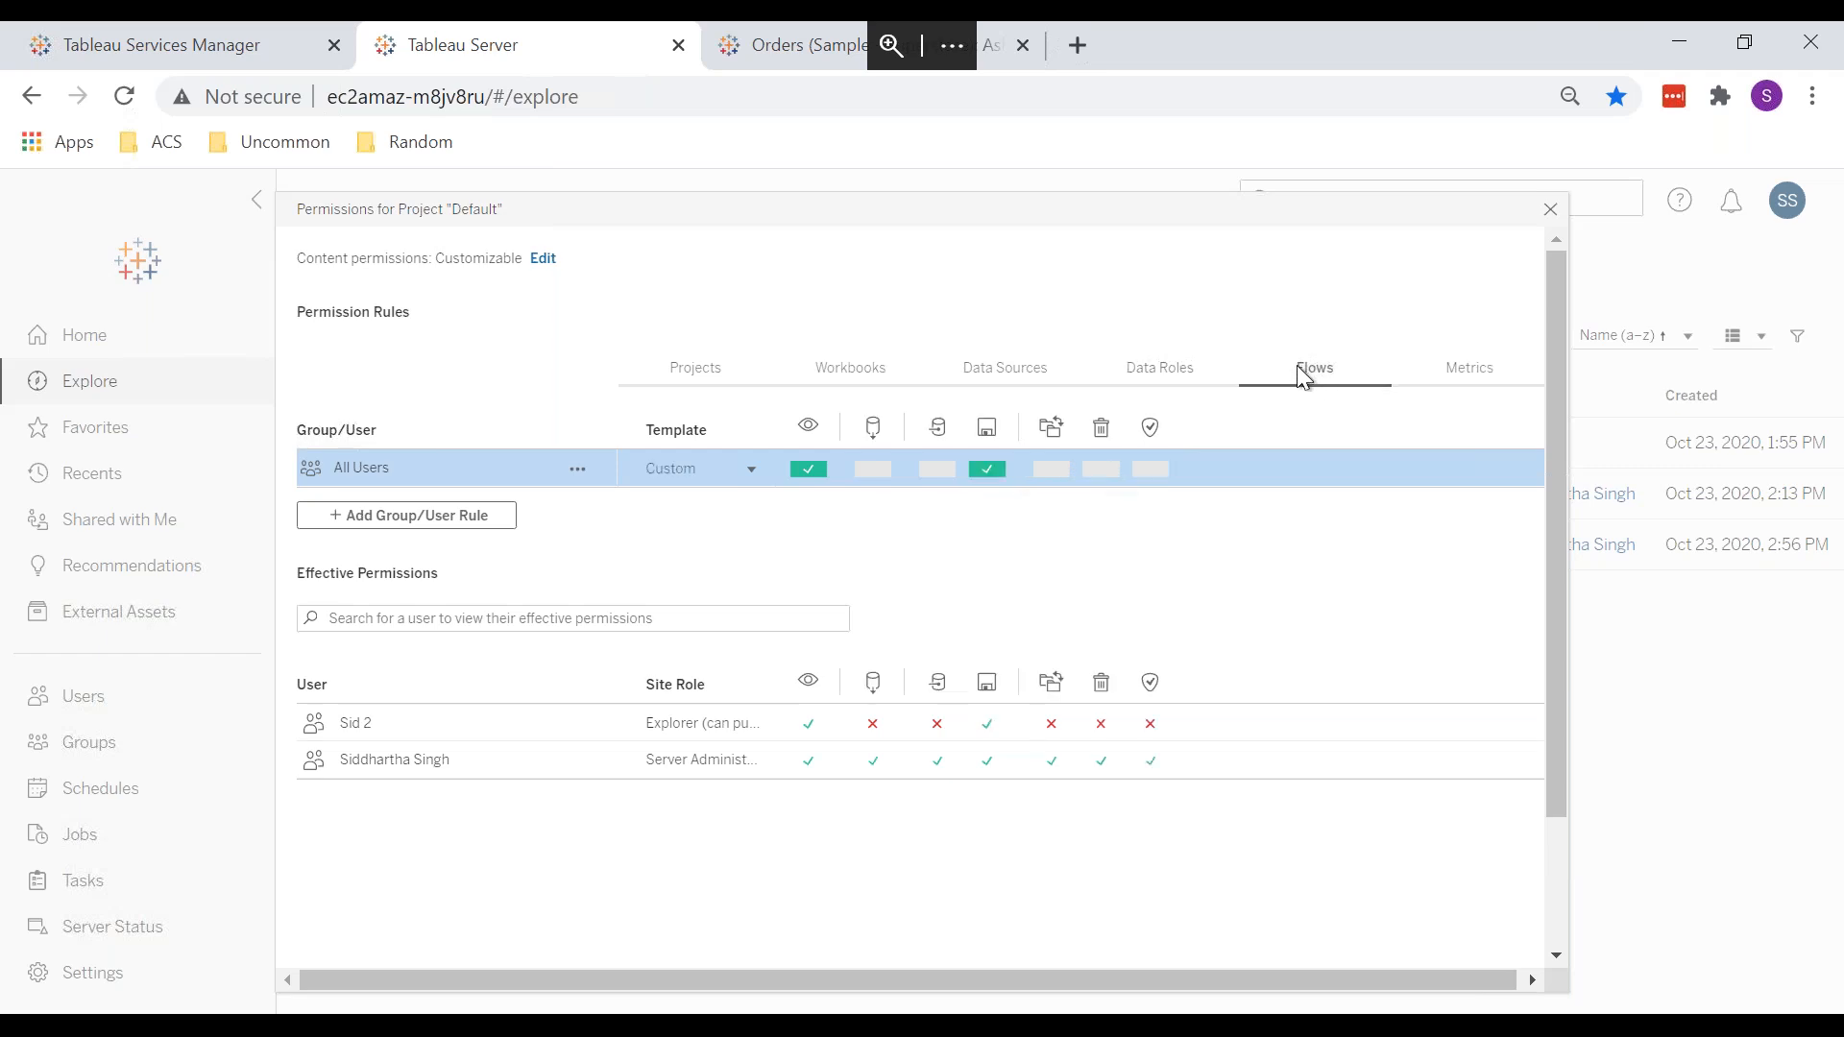
left_click(1127, 369)
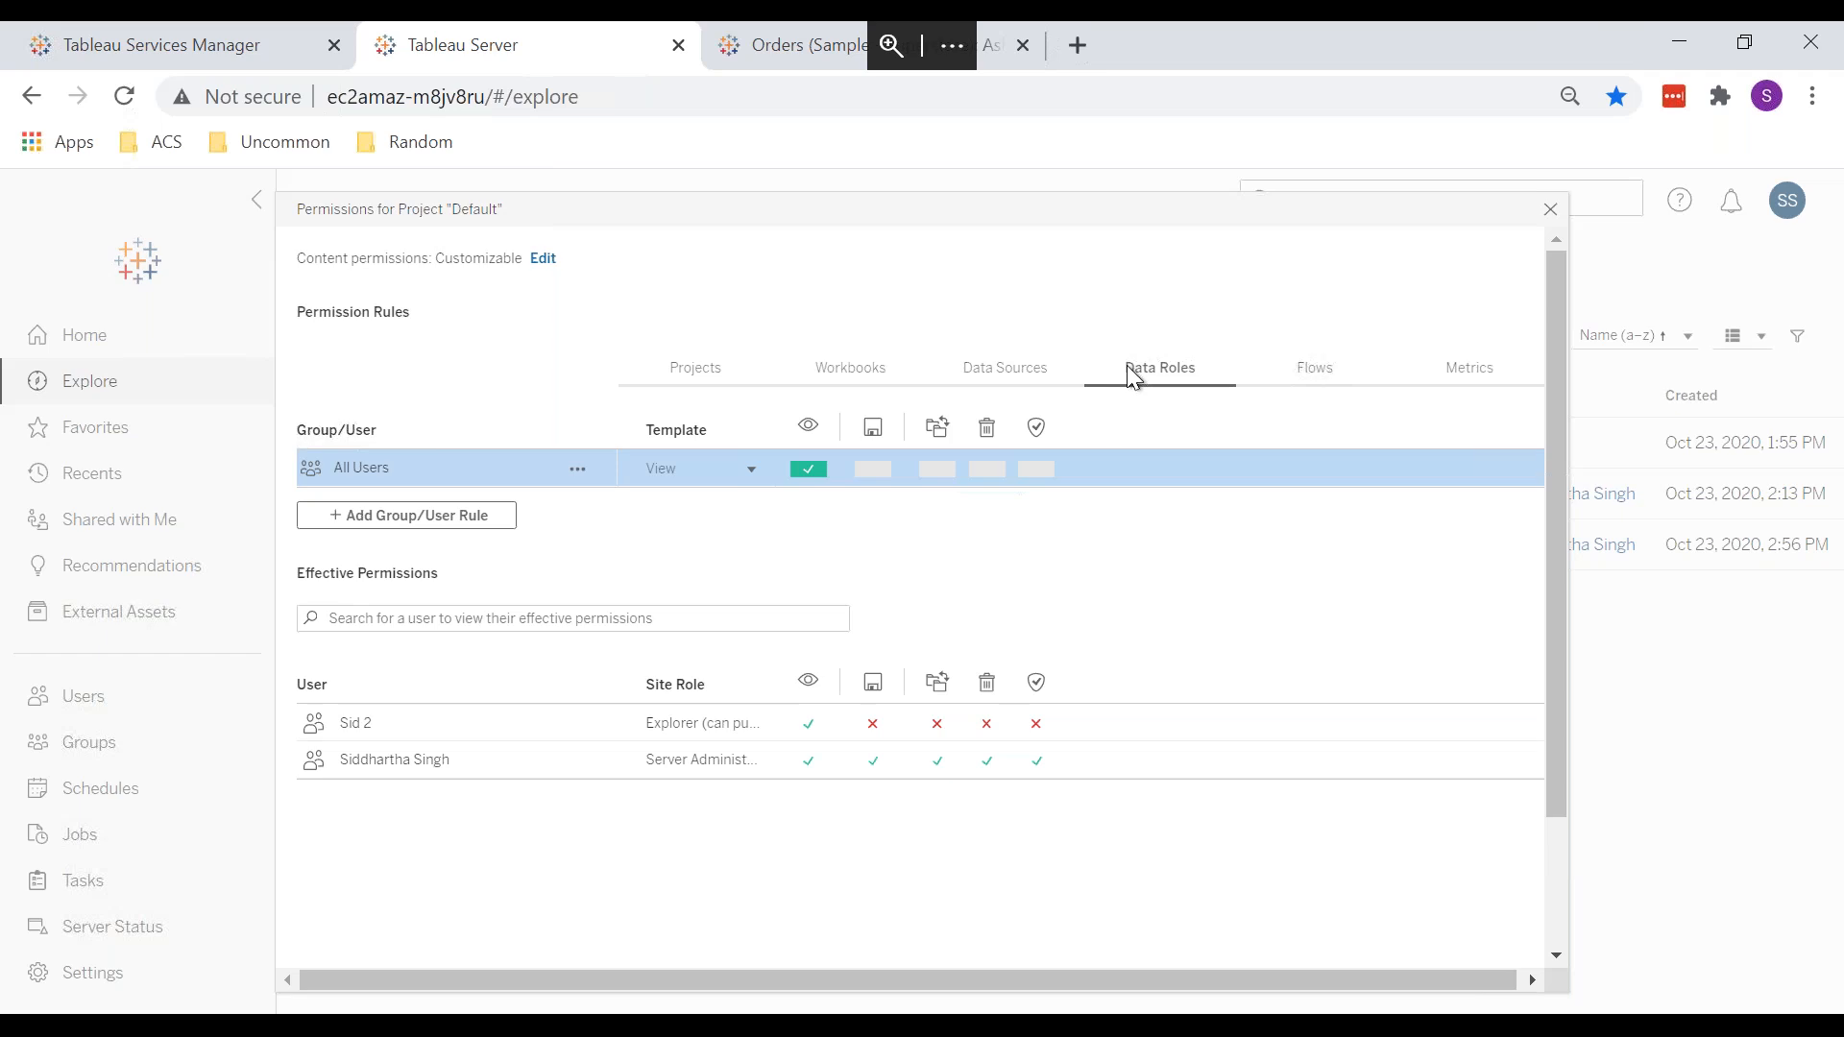
Step: Close and reopen the Default project's Permissions dialog to show its Projects rules
left_click(1550, 210)
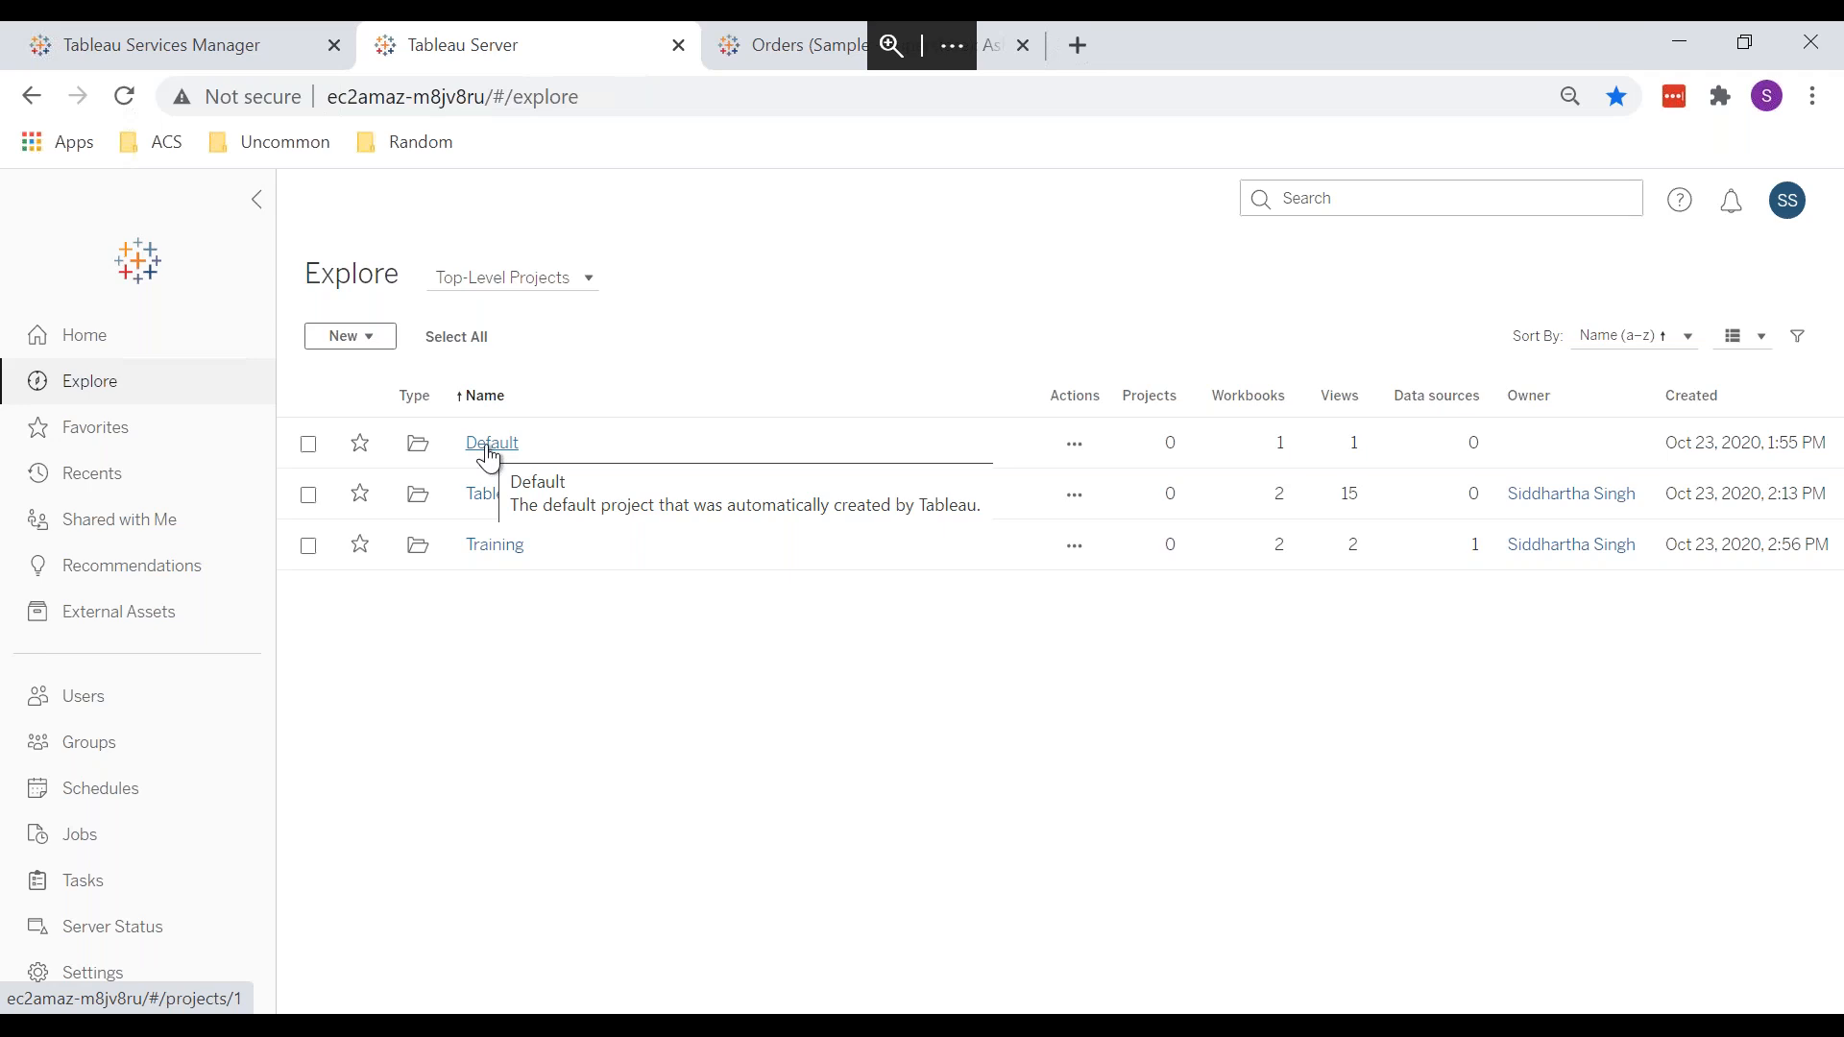
left_click(1075, 444)
left_click(1103, 572)
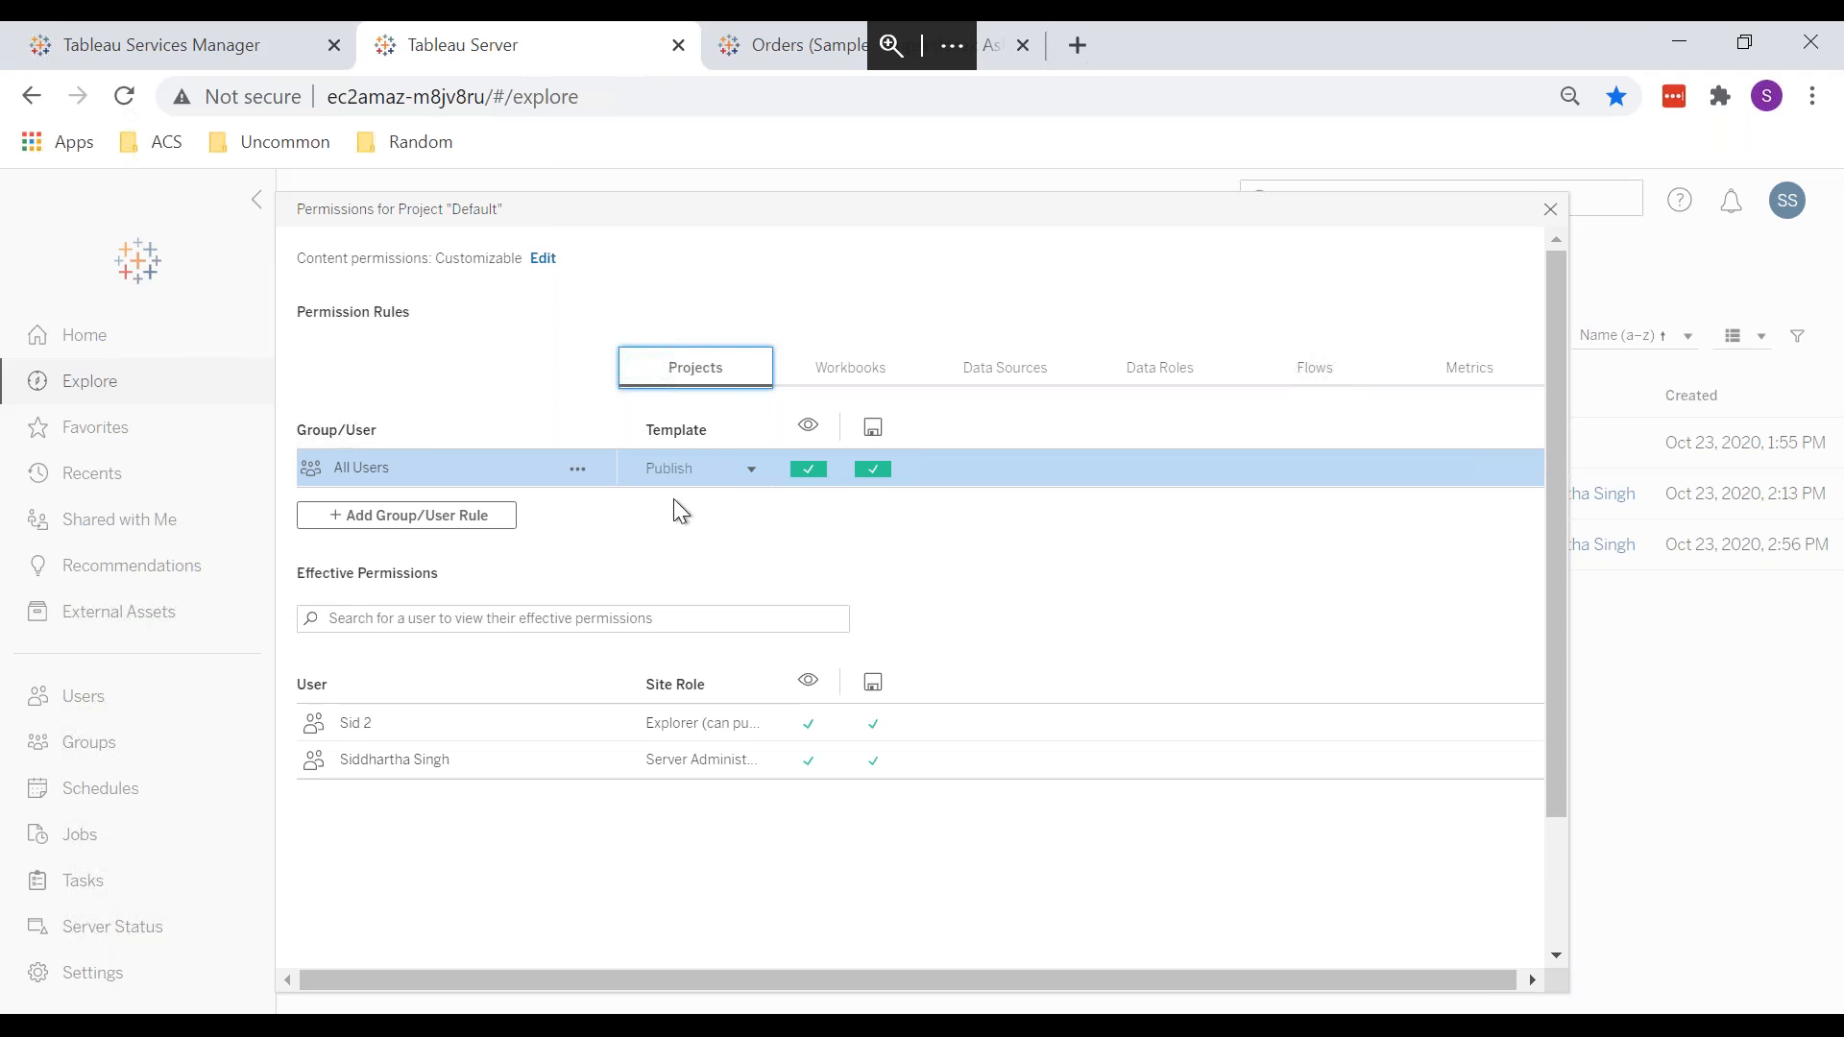
Step: Switch between Default's Workbooks and Projects permissions, ending on the project-level Publish rule
left_click(843, 377)
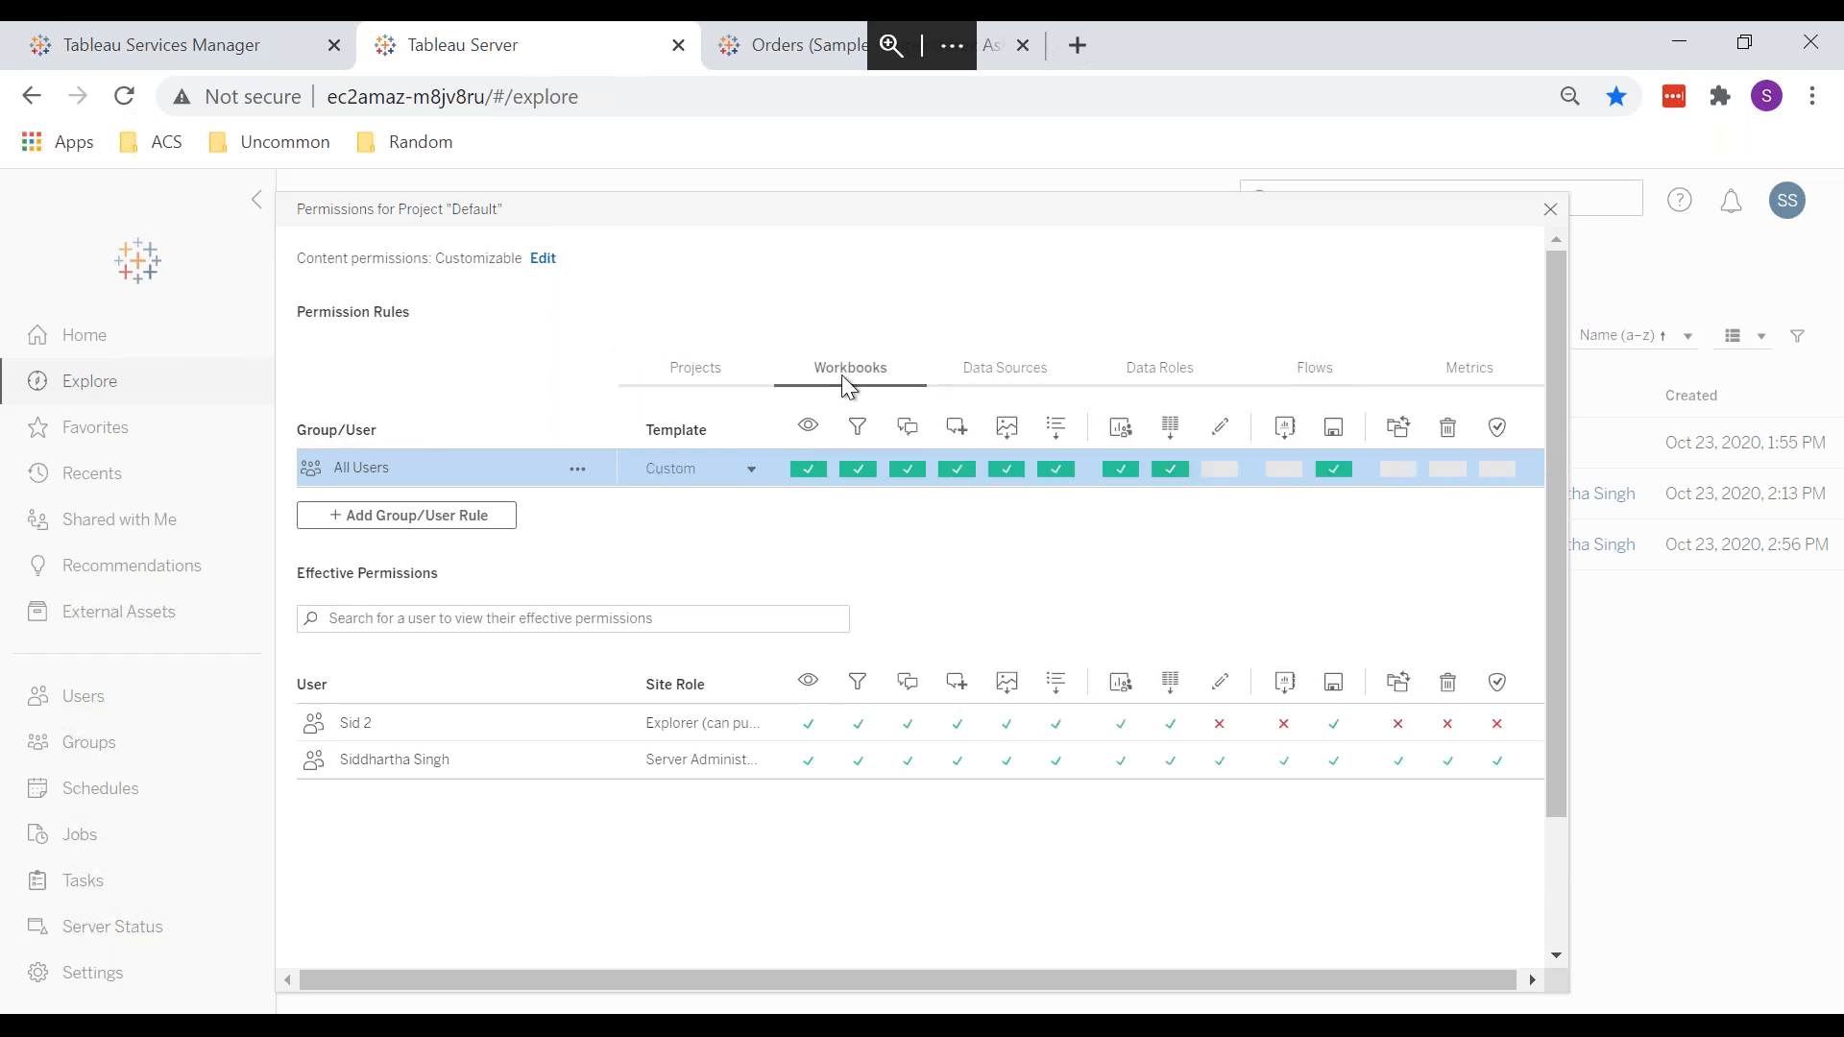
left_click(701, 375)
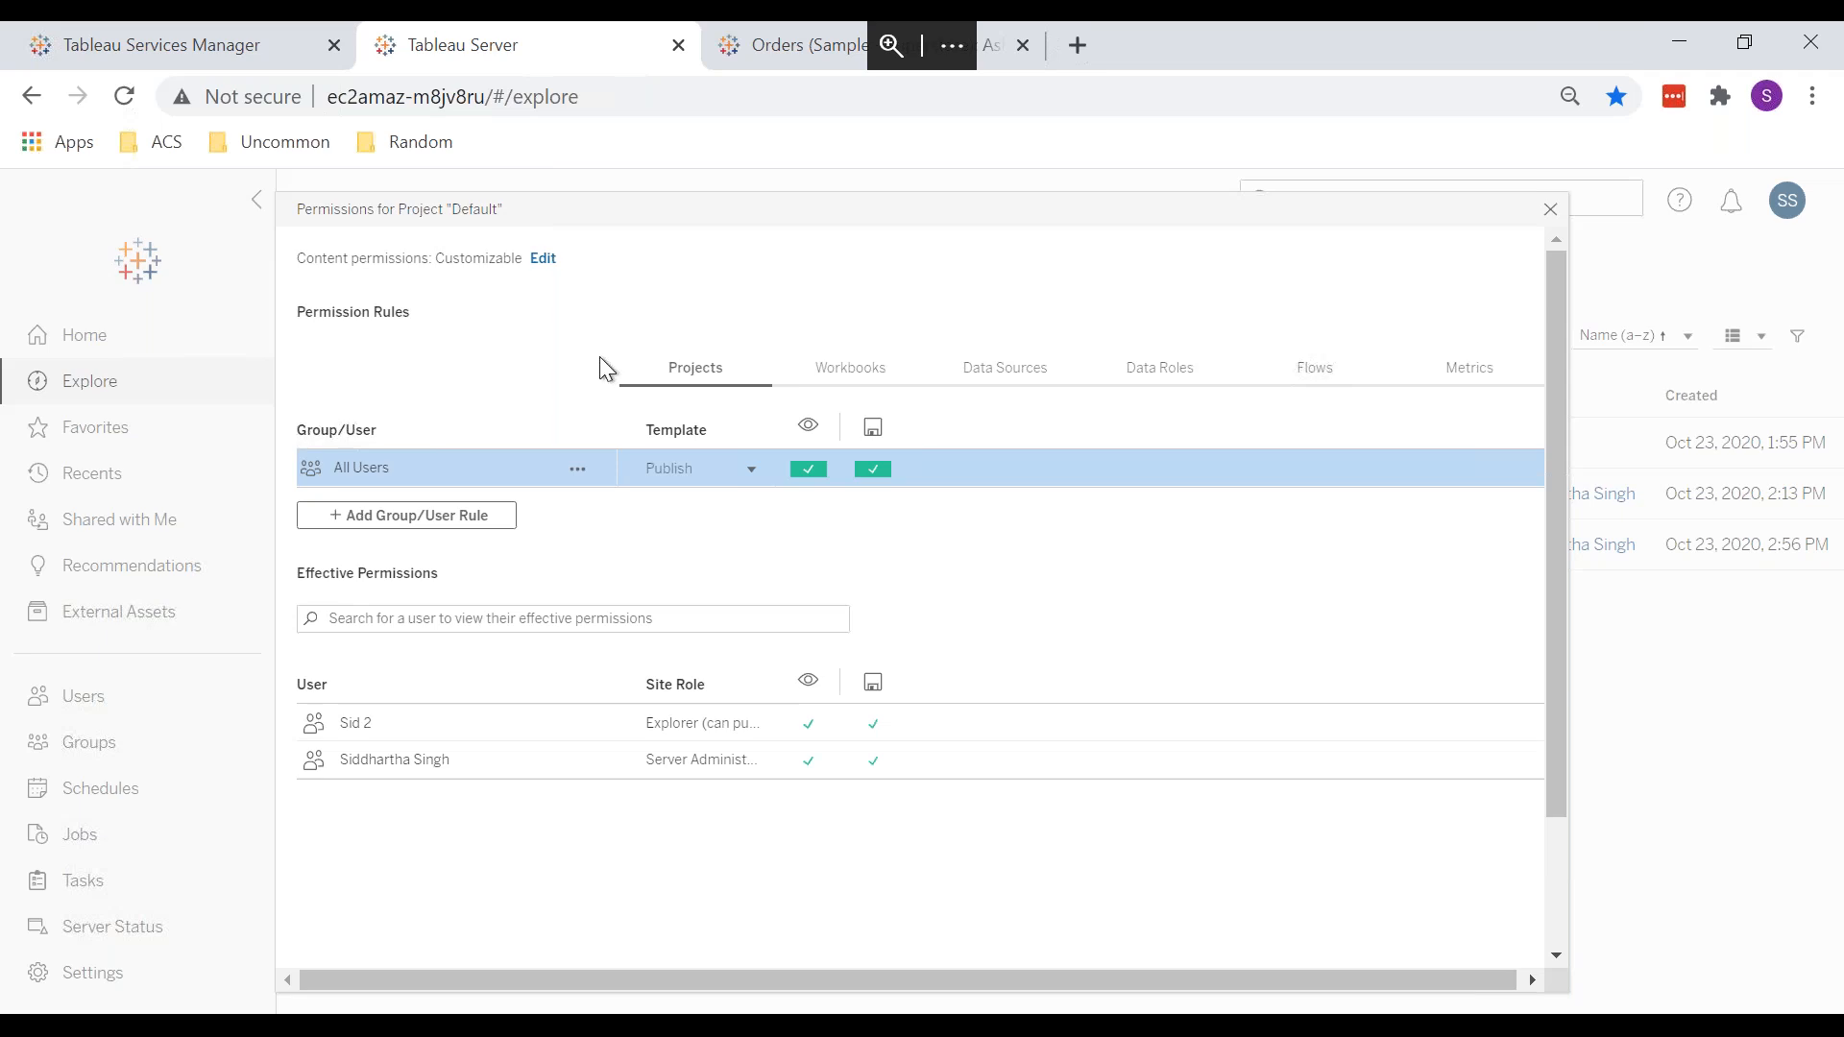
left_click(861, 375)
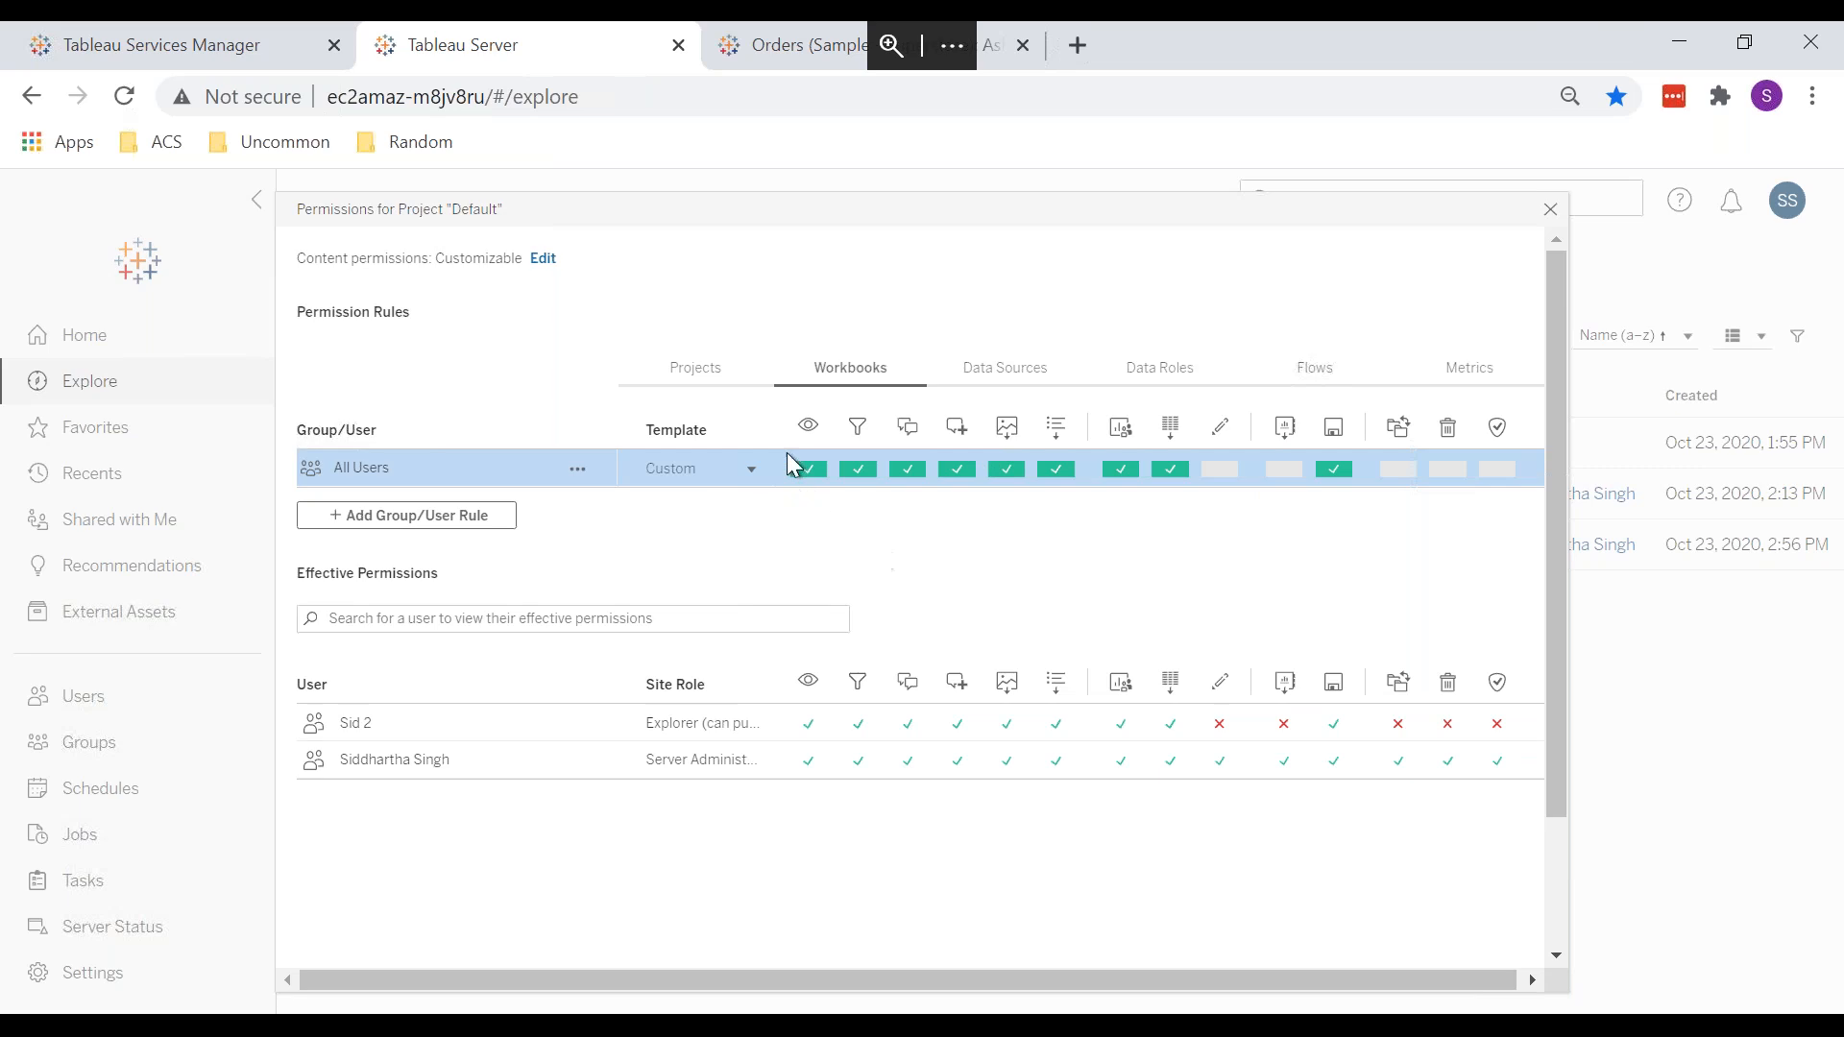
left_click(689, 369)
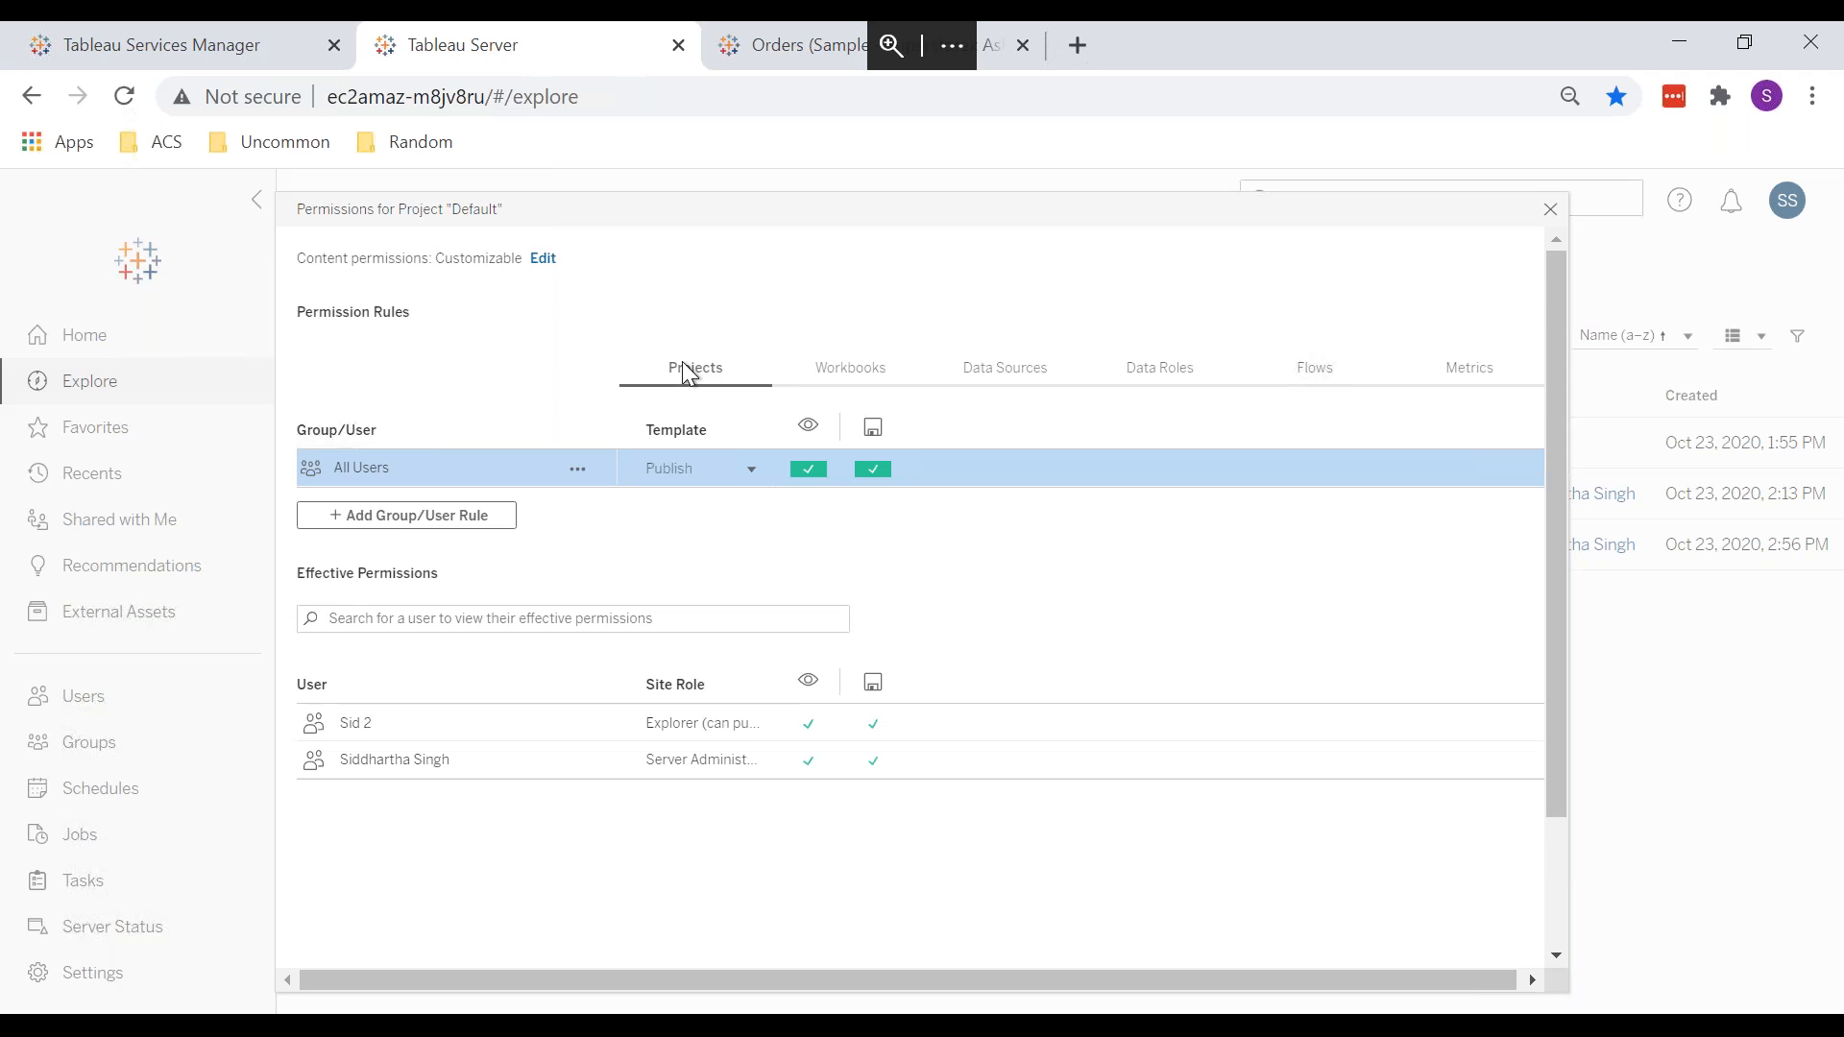
Step: Compare the Default project's workbook rules with its data source rules (All Users: View, Connect, Save)
left_click(836, 372)
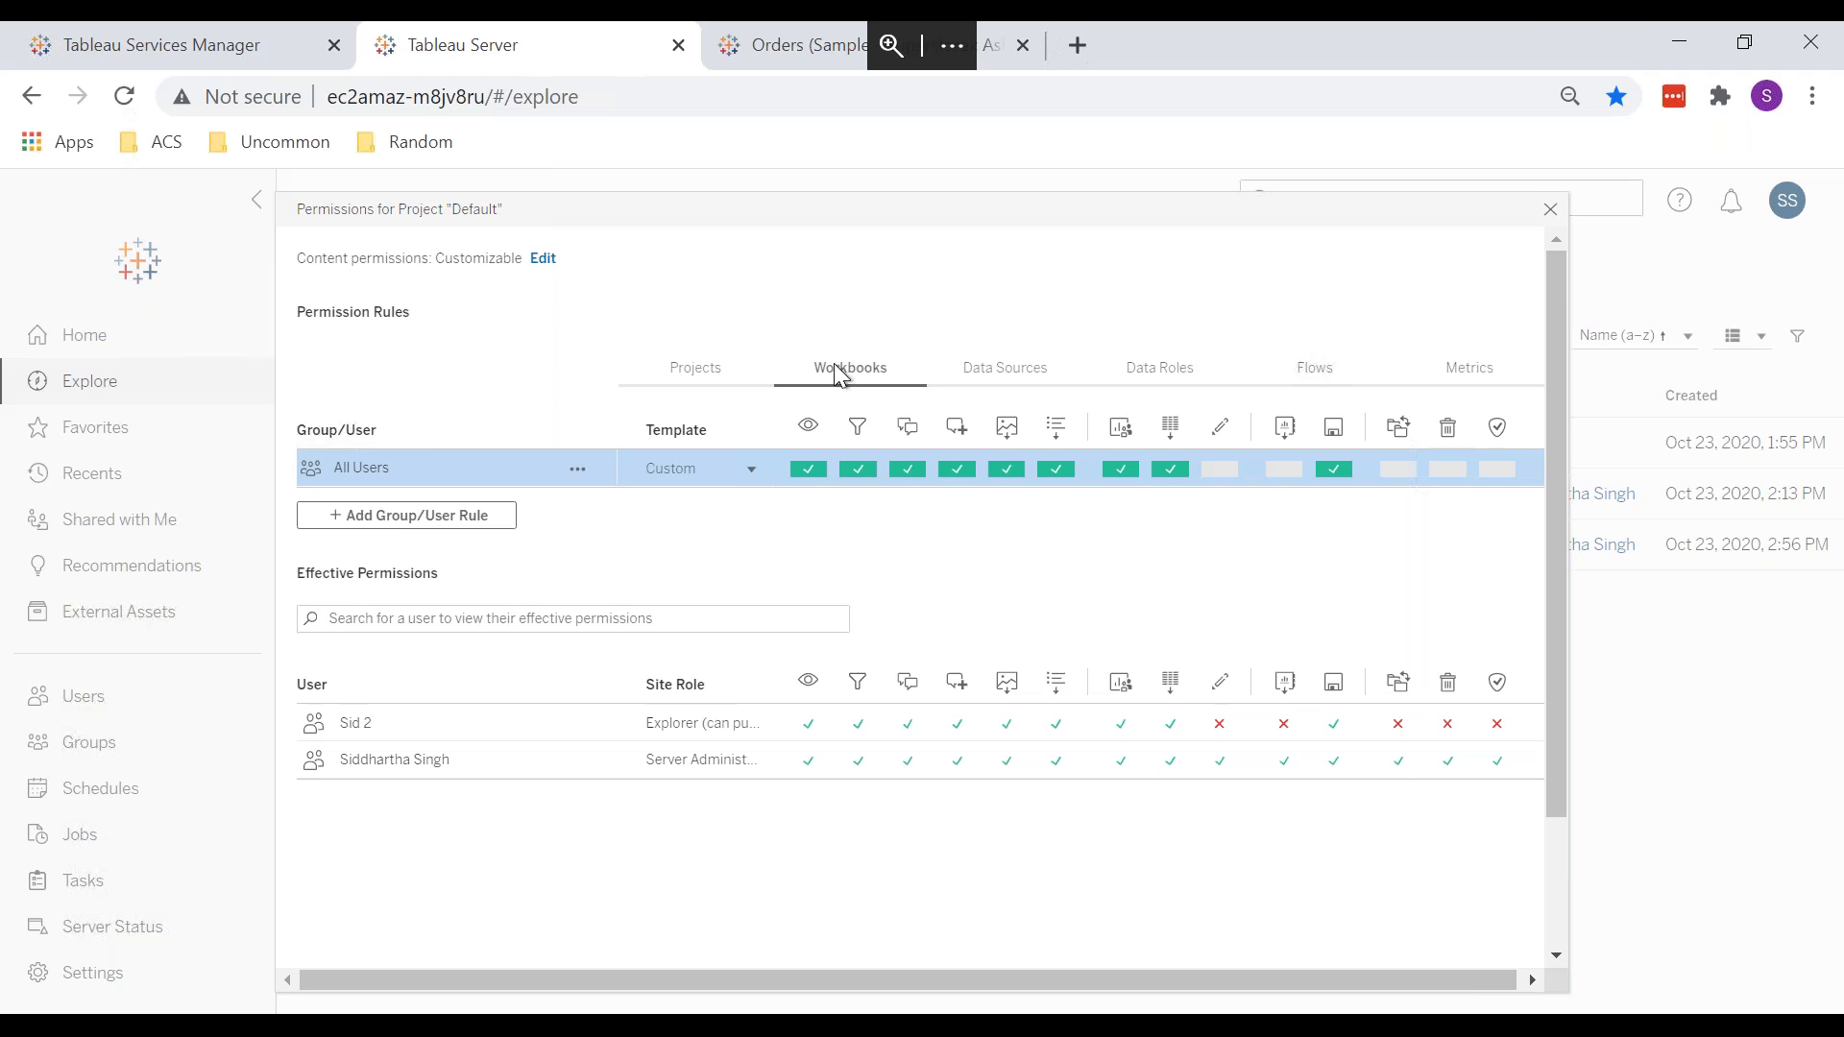
left_click(1005, 378)
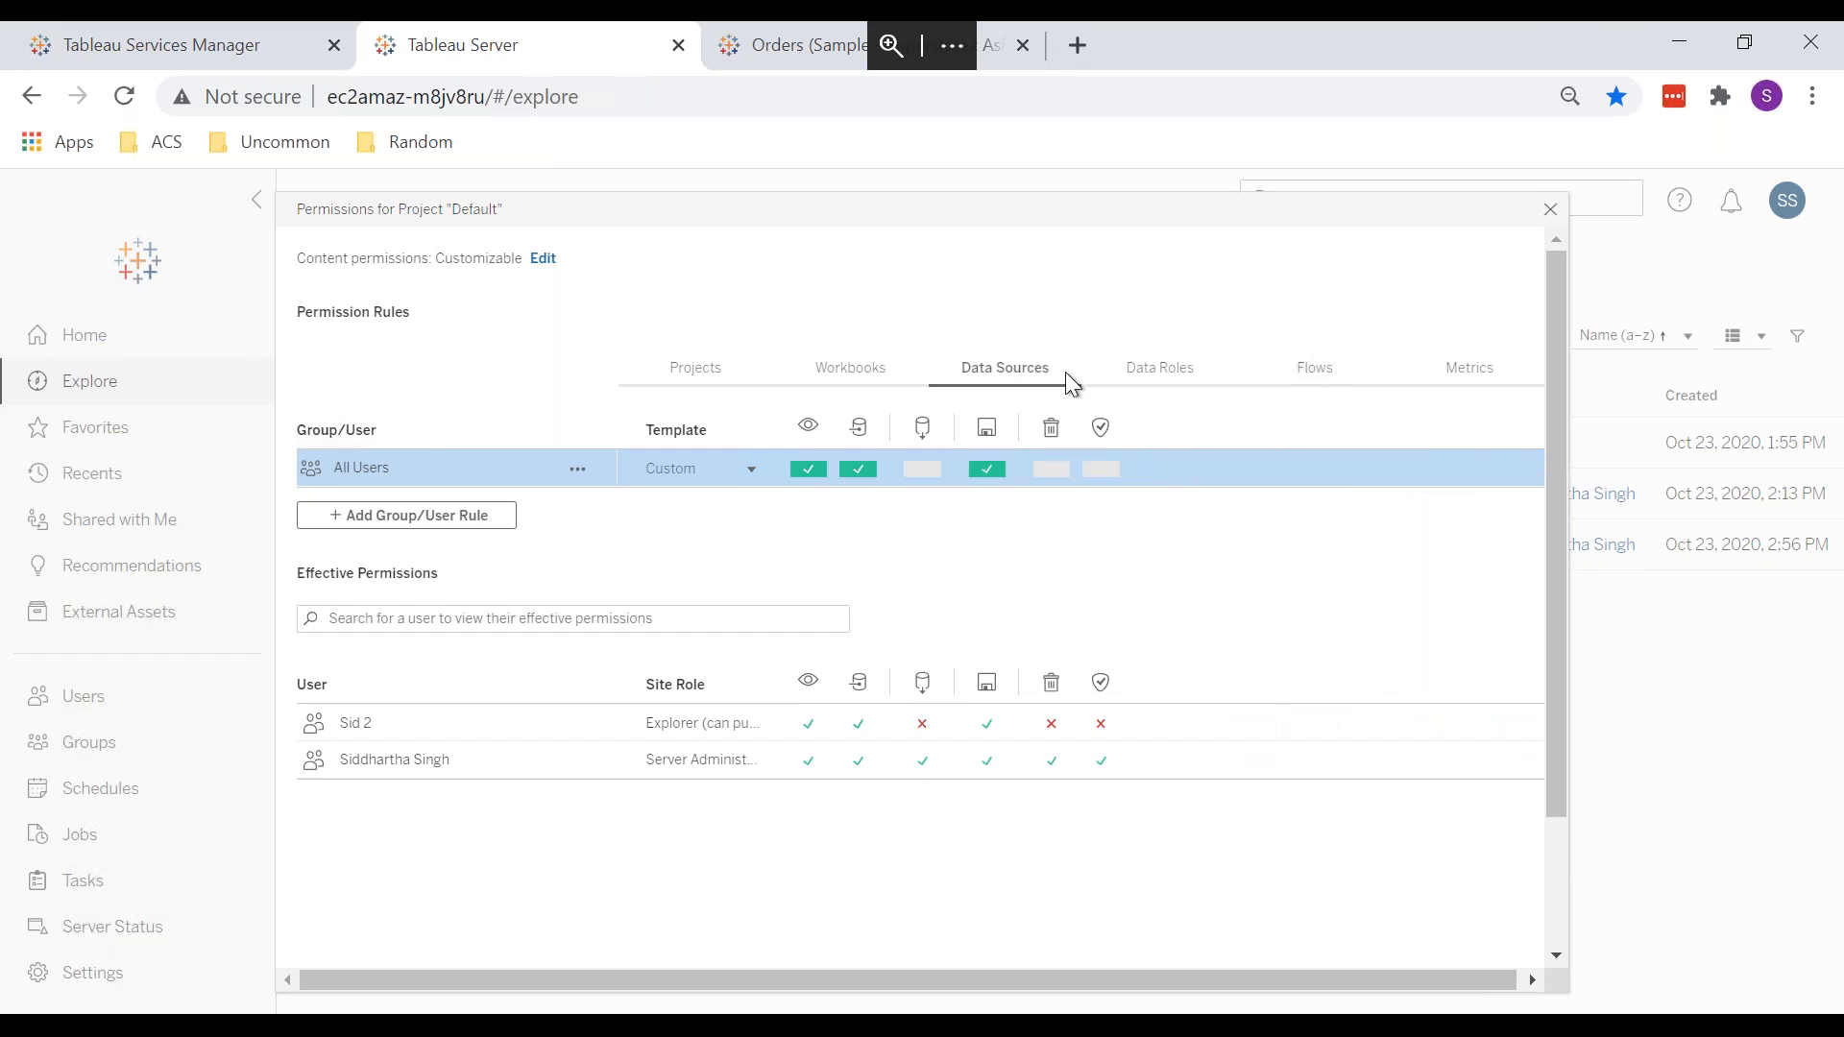
Step: Check the Default project's data role rules, then its flow rules with All Users on Custom
left_click(1158, 380)
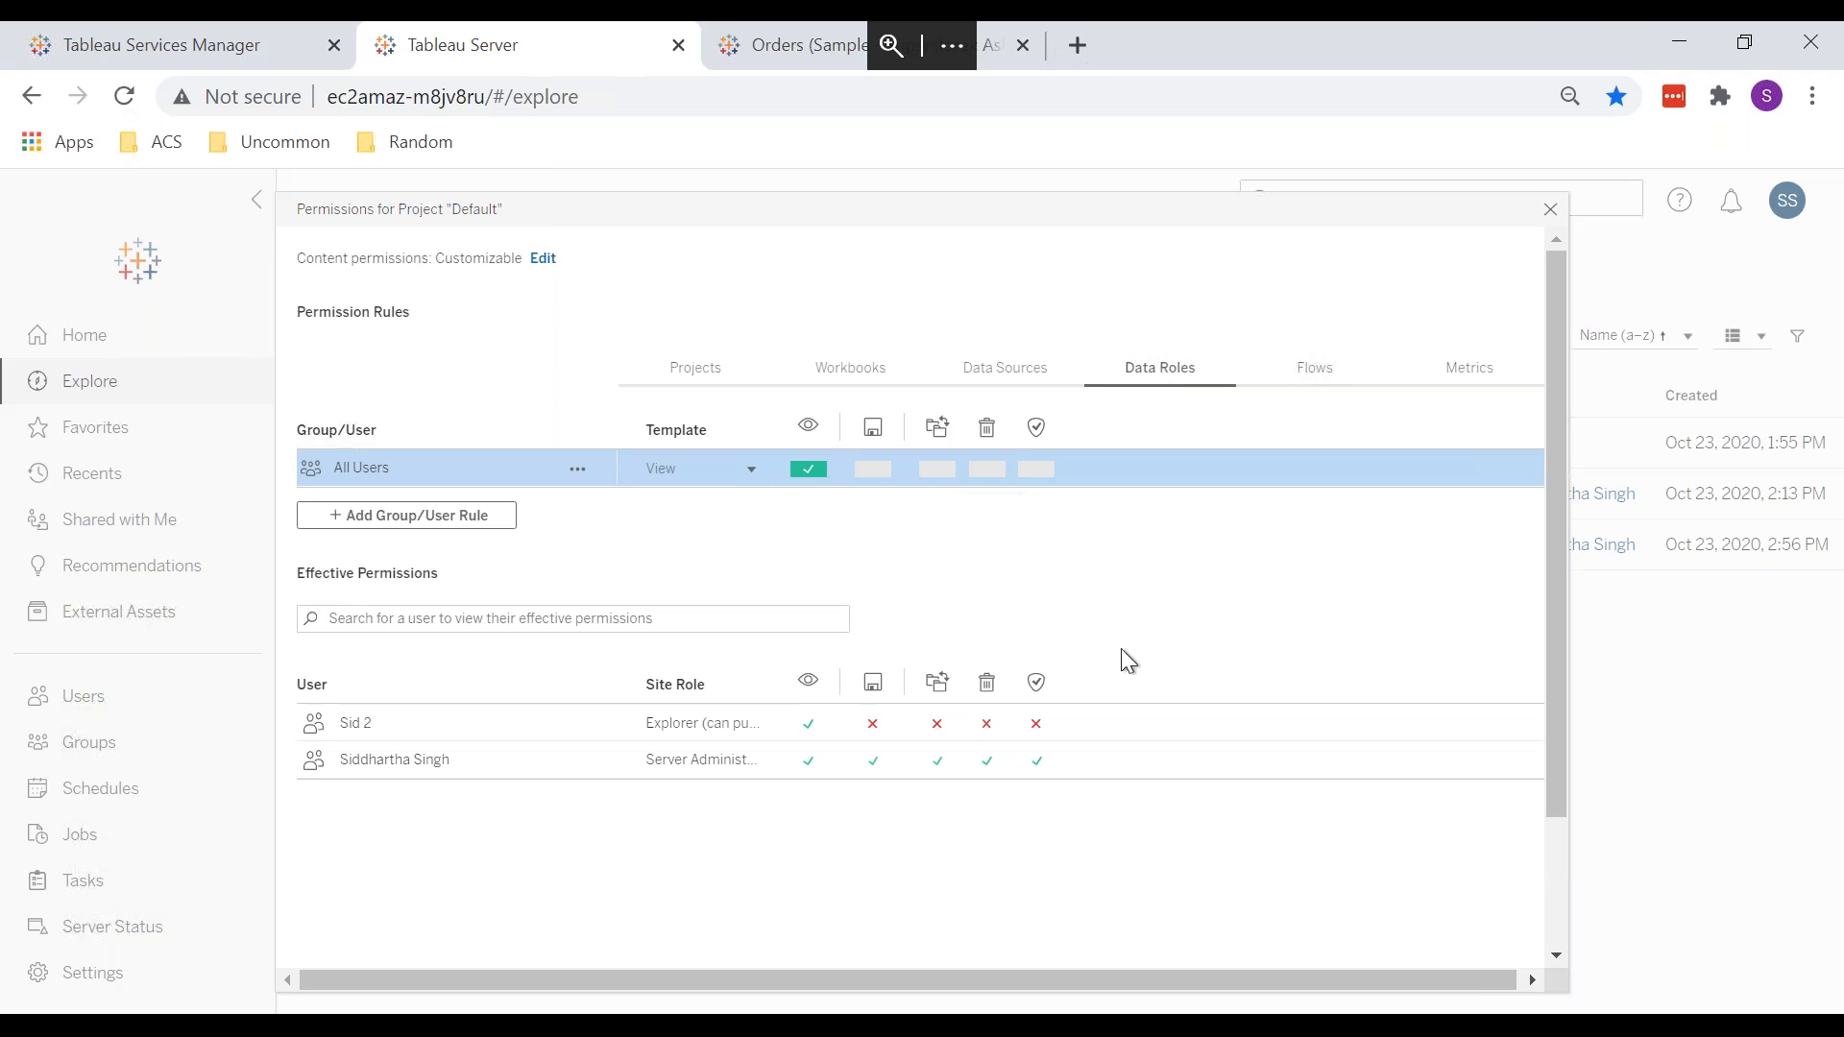
left_click(1332, 368)
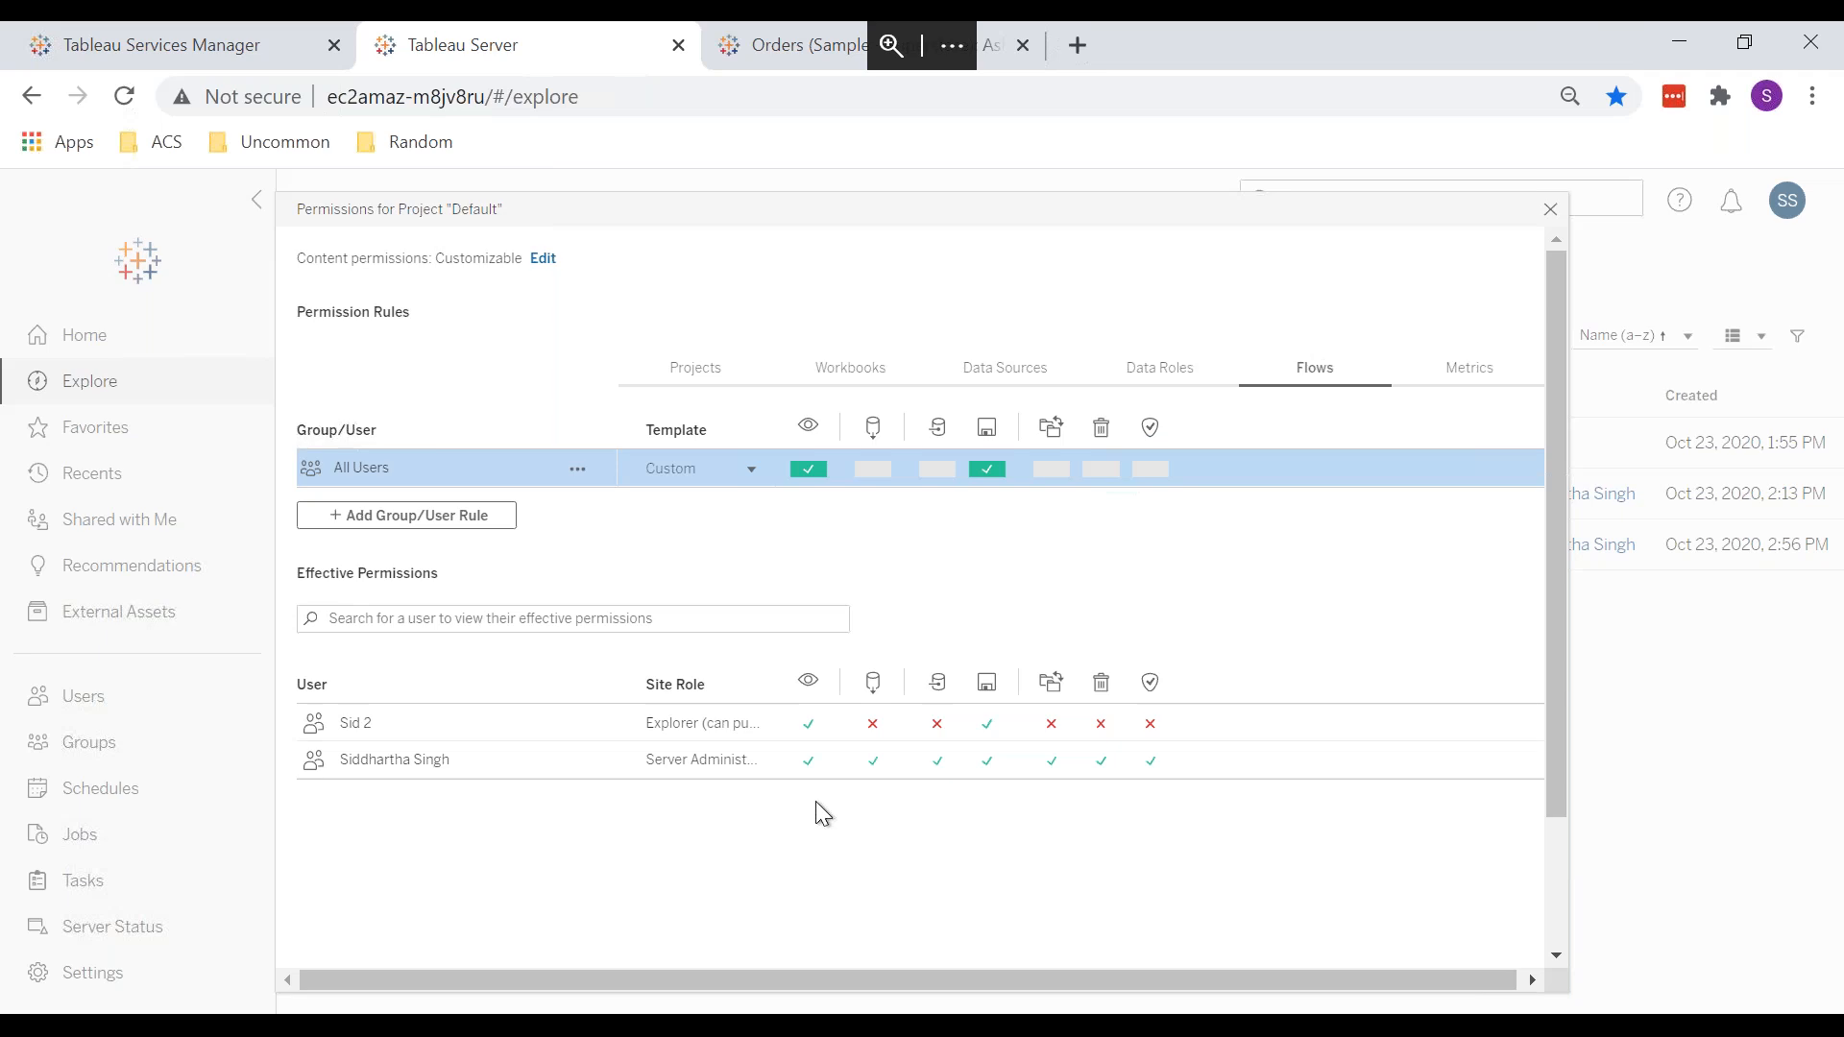
Step: Close Publish Workbook and view Test 1's Orders (Sample - Superstore) data source from Training
left_click(398, 1010)
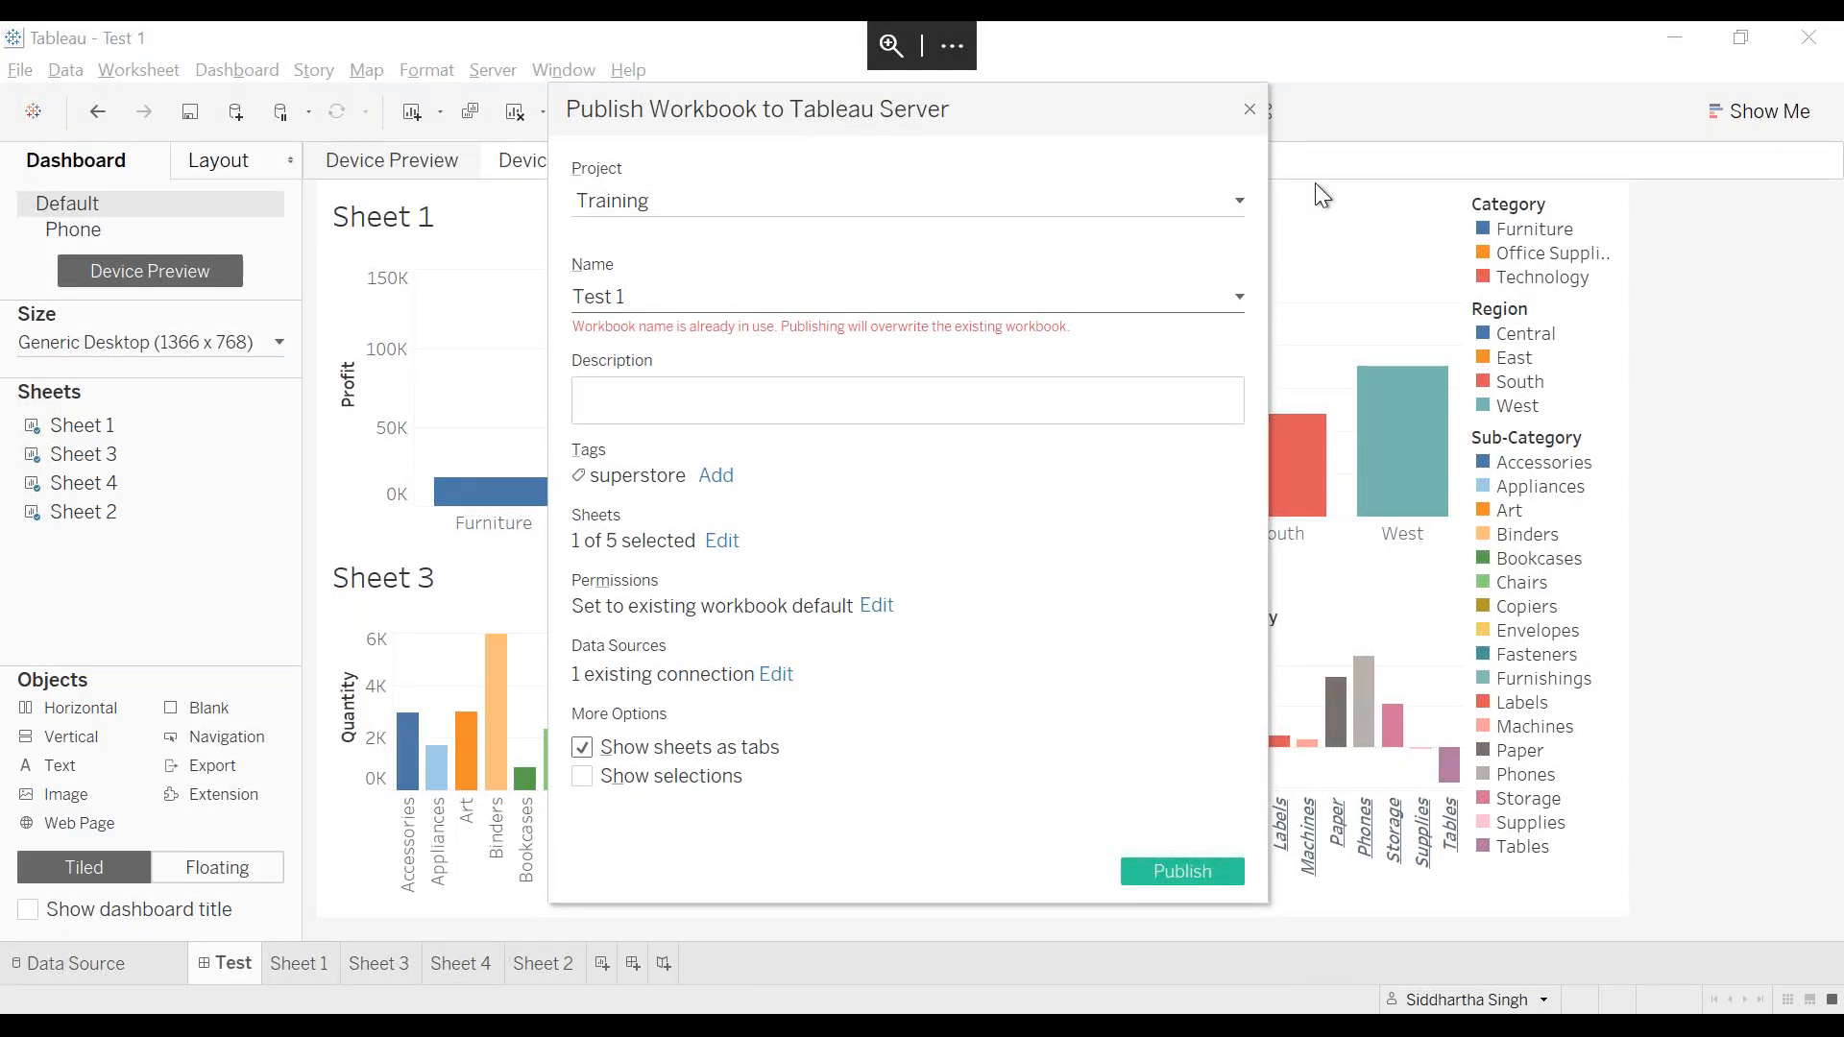
left_click(1249, 109)
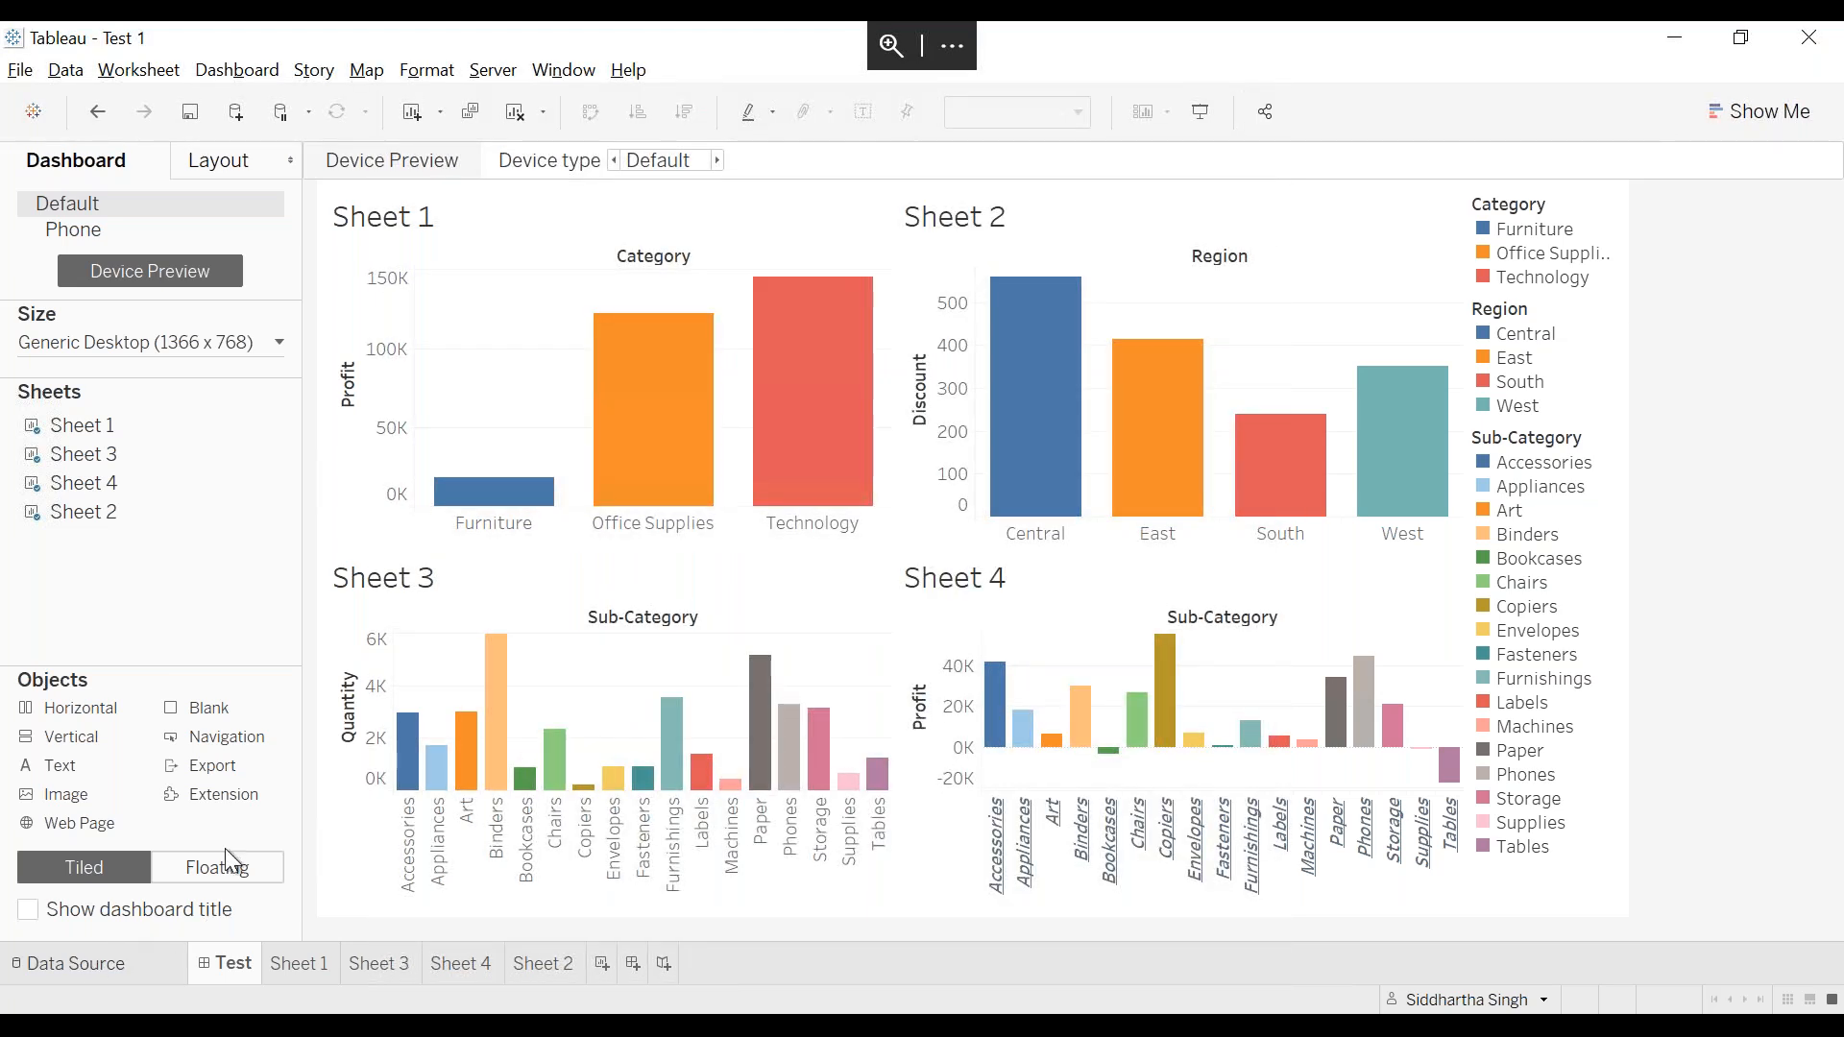
left_click(76, 964)
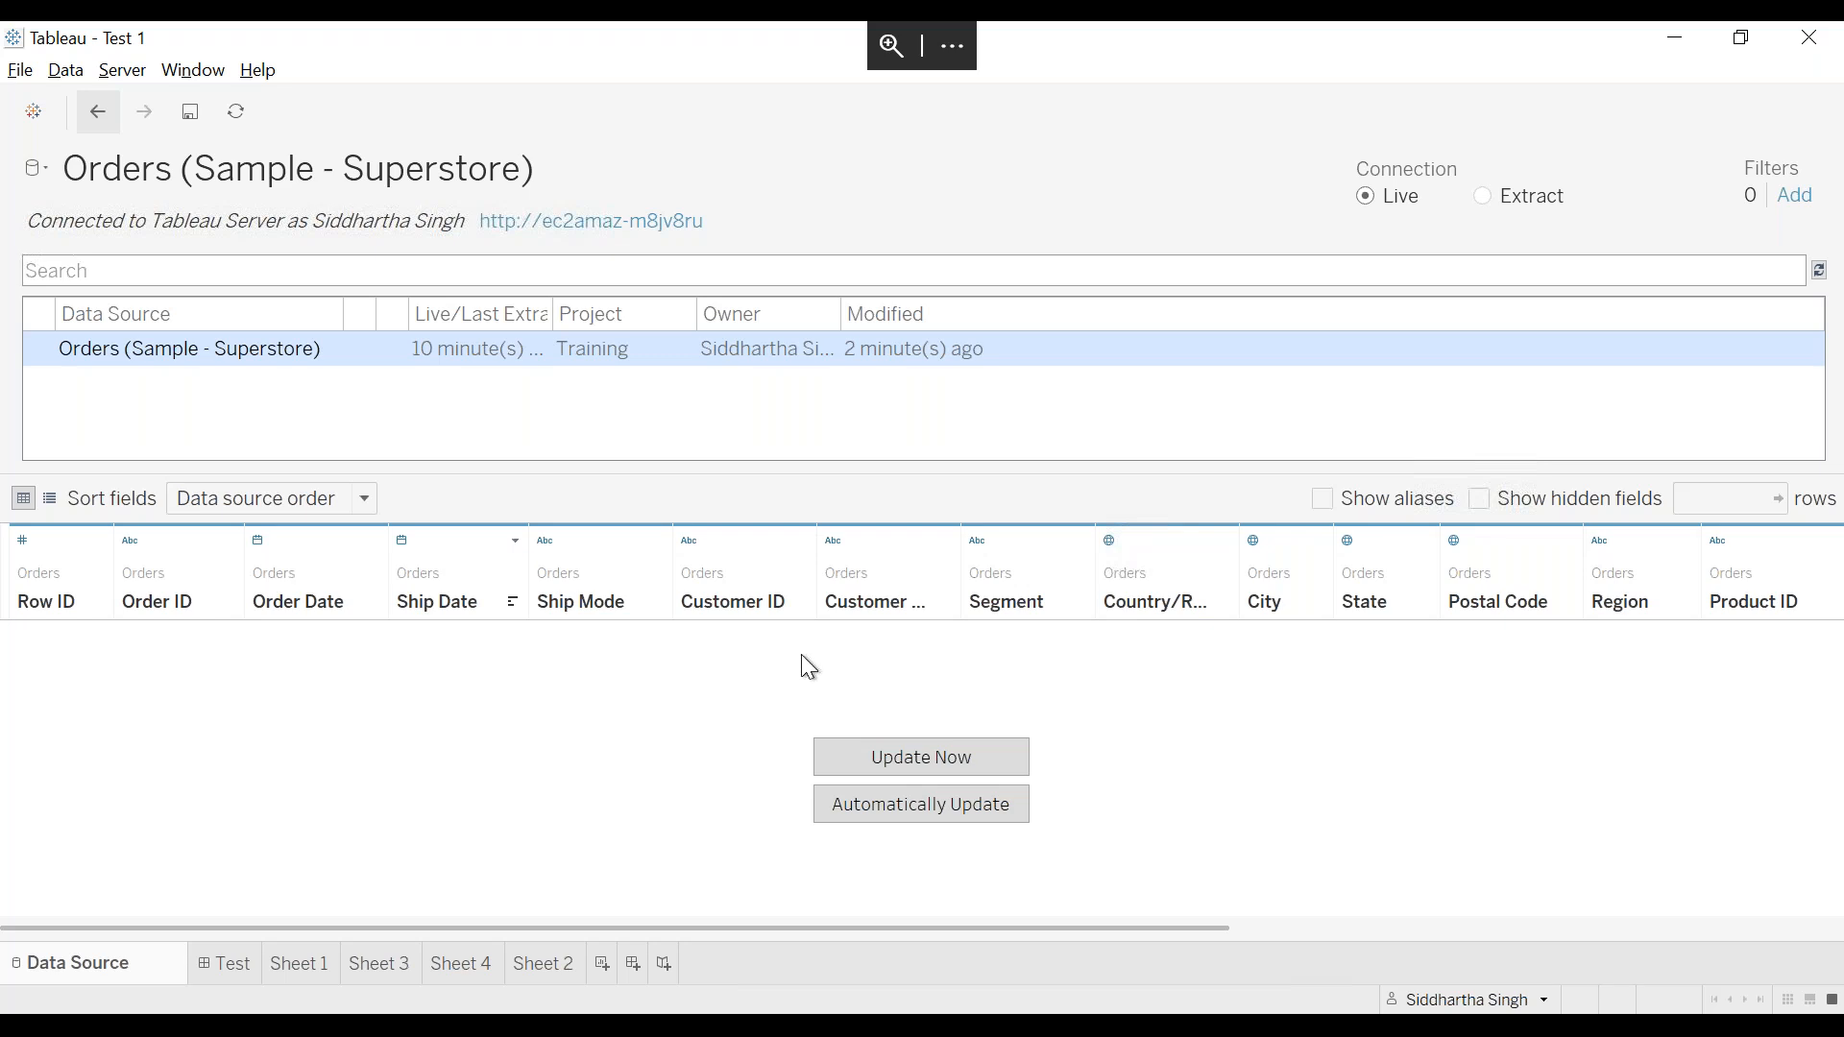
Step: Minimize Tableau Desktop to return to the Default project's flow permissions in the browser
left_click(1701, 40)
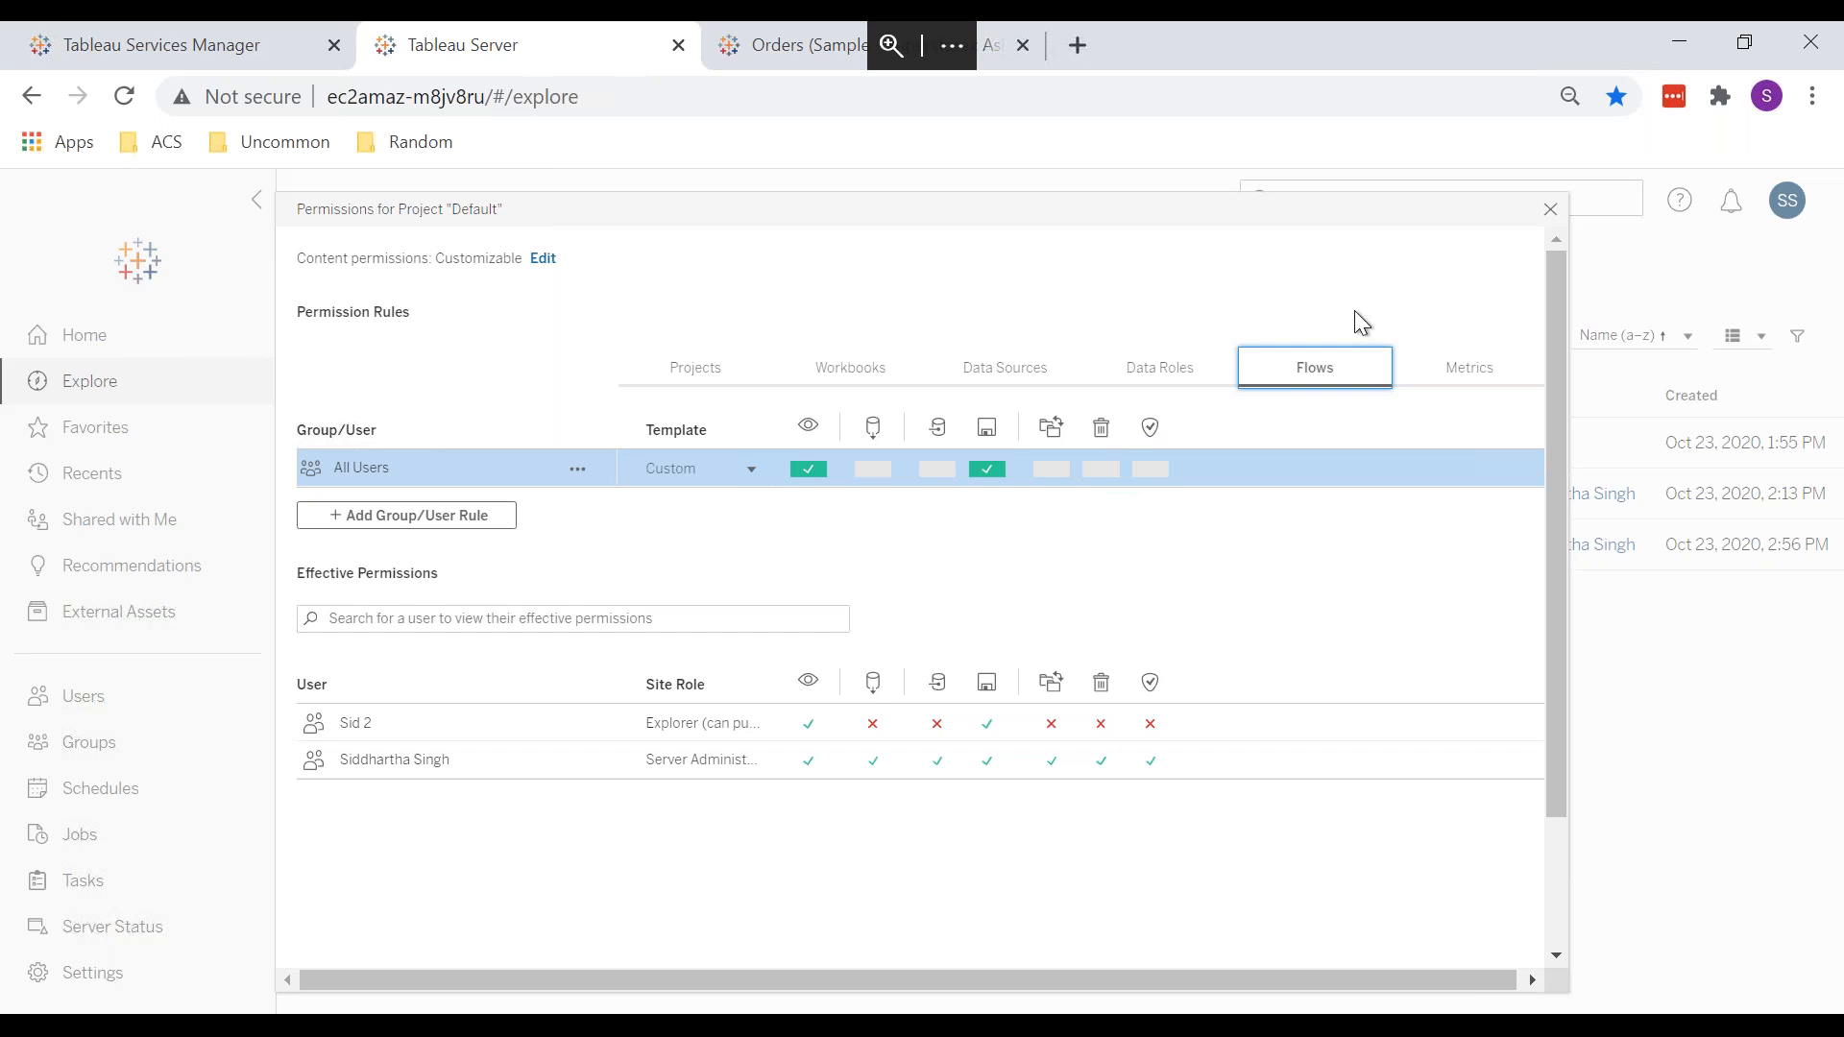
Step: Close the permissions, visit Training, then return to Explore and open Default's actions menu
left_click(1551, 209)
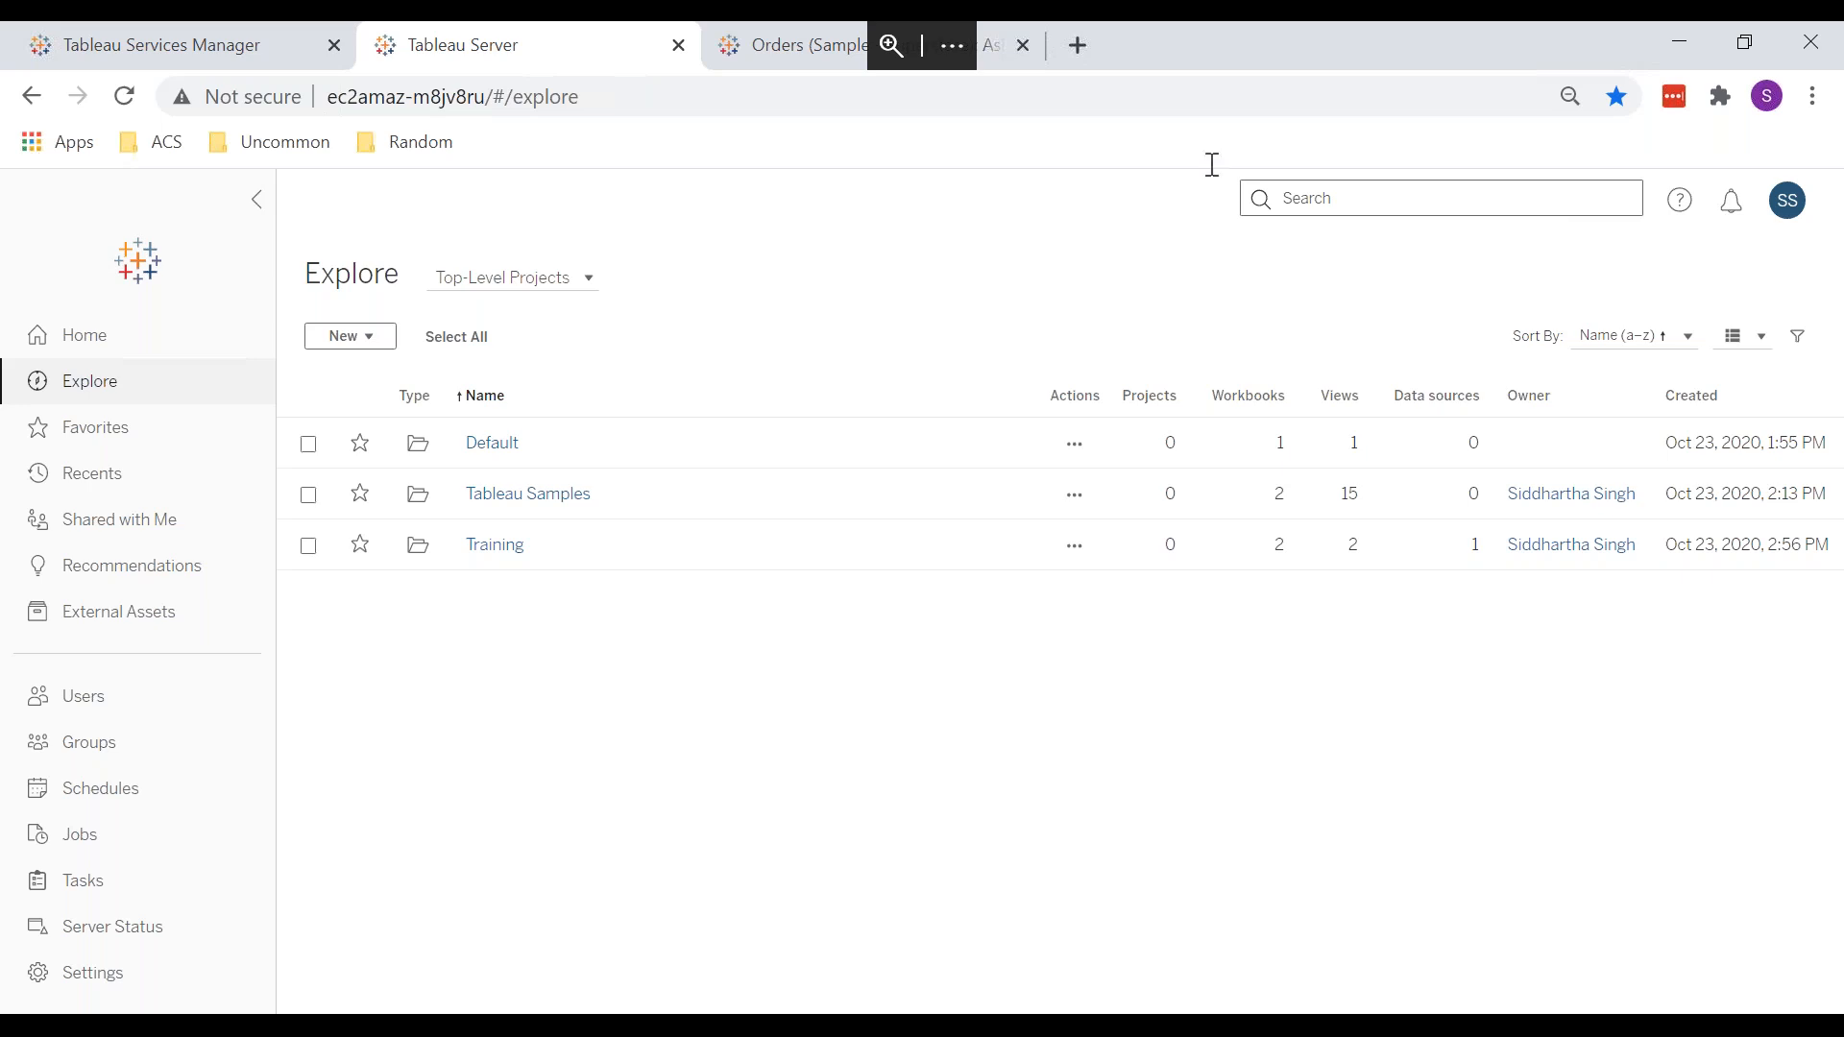
left_click(494, 542)
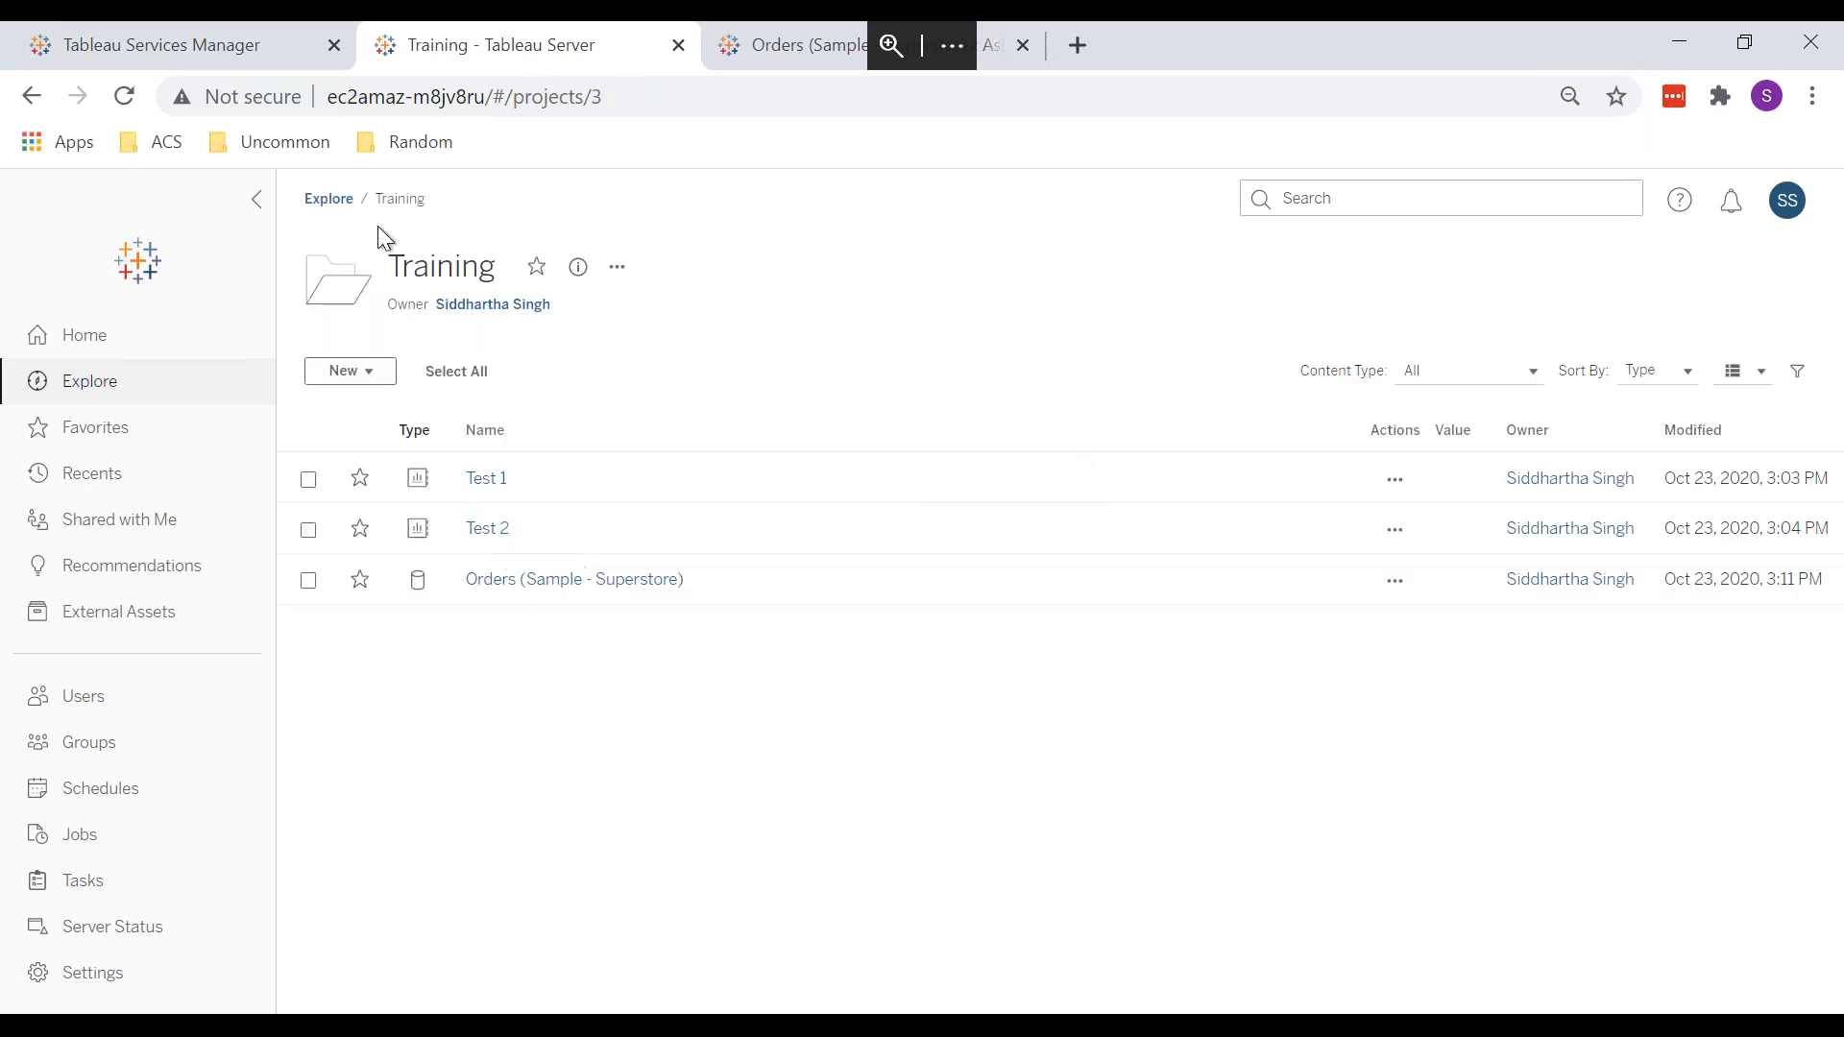
left_click(332, 202)
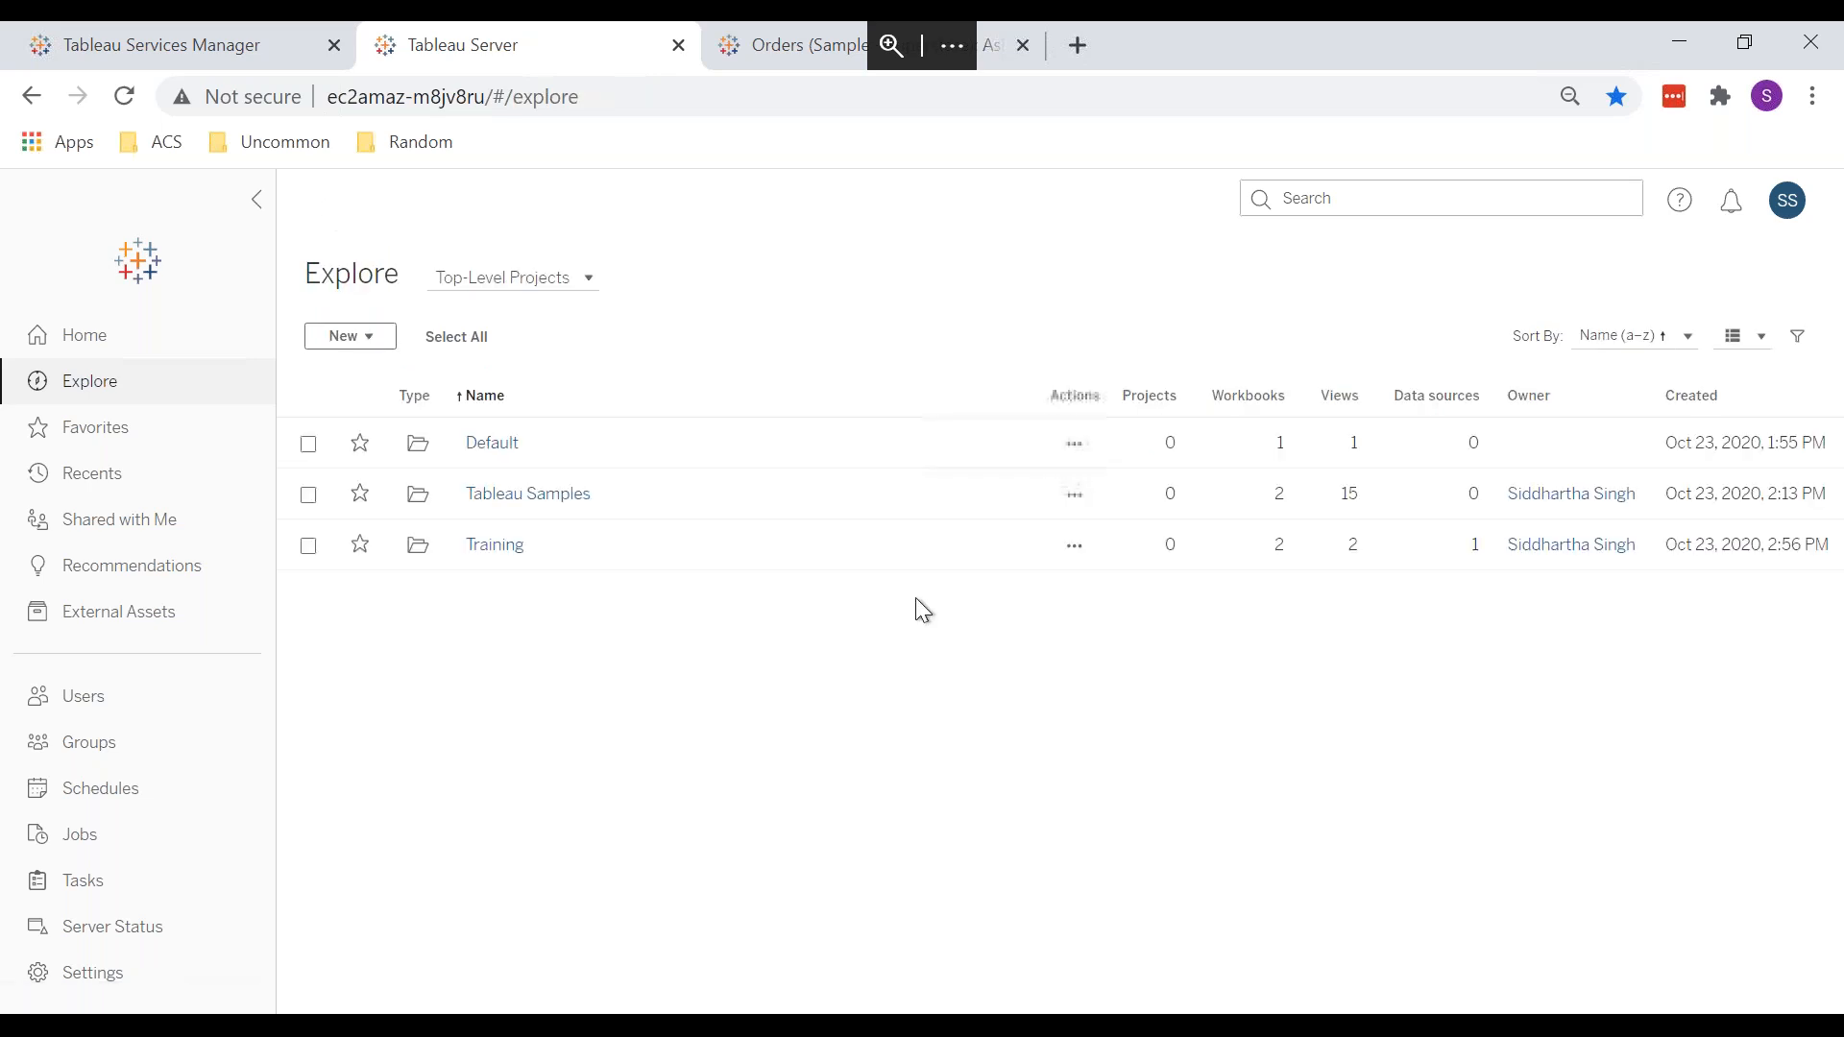
left_click(1075, 446)
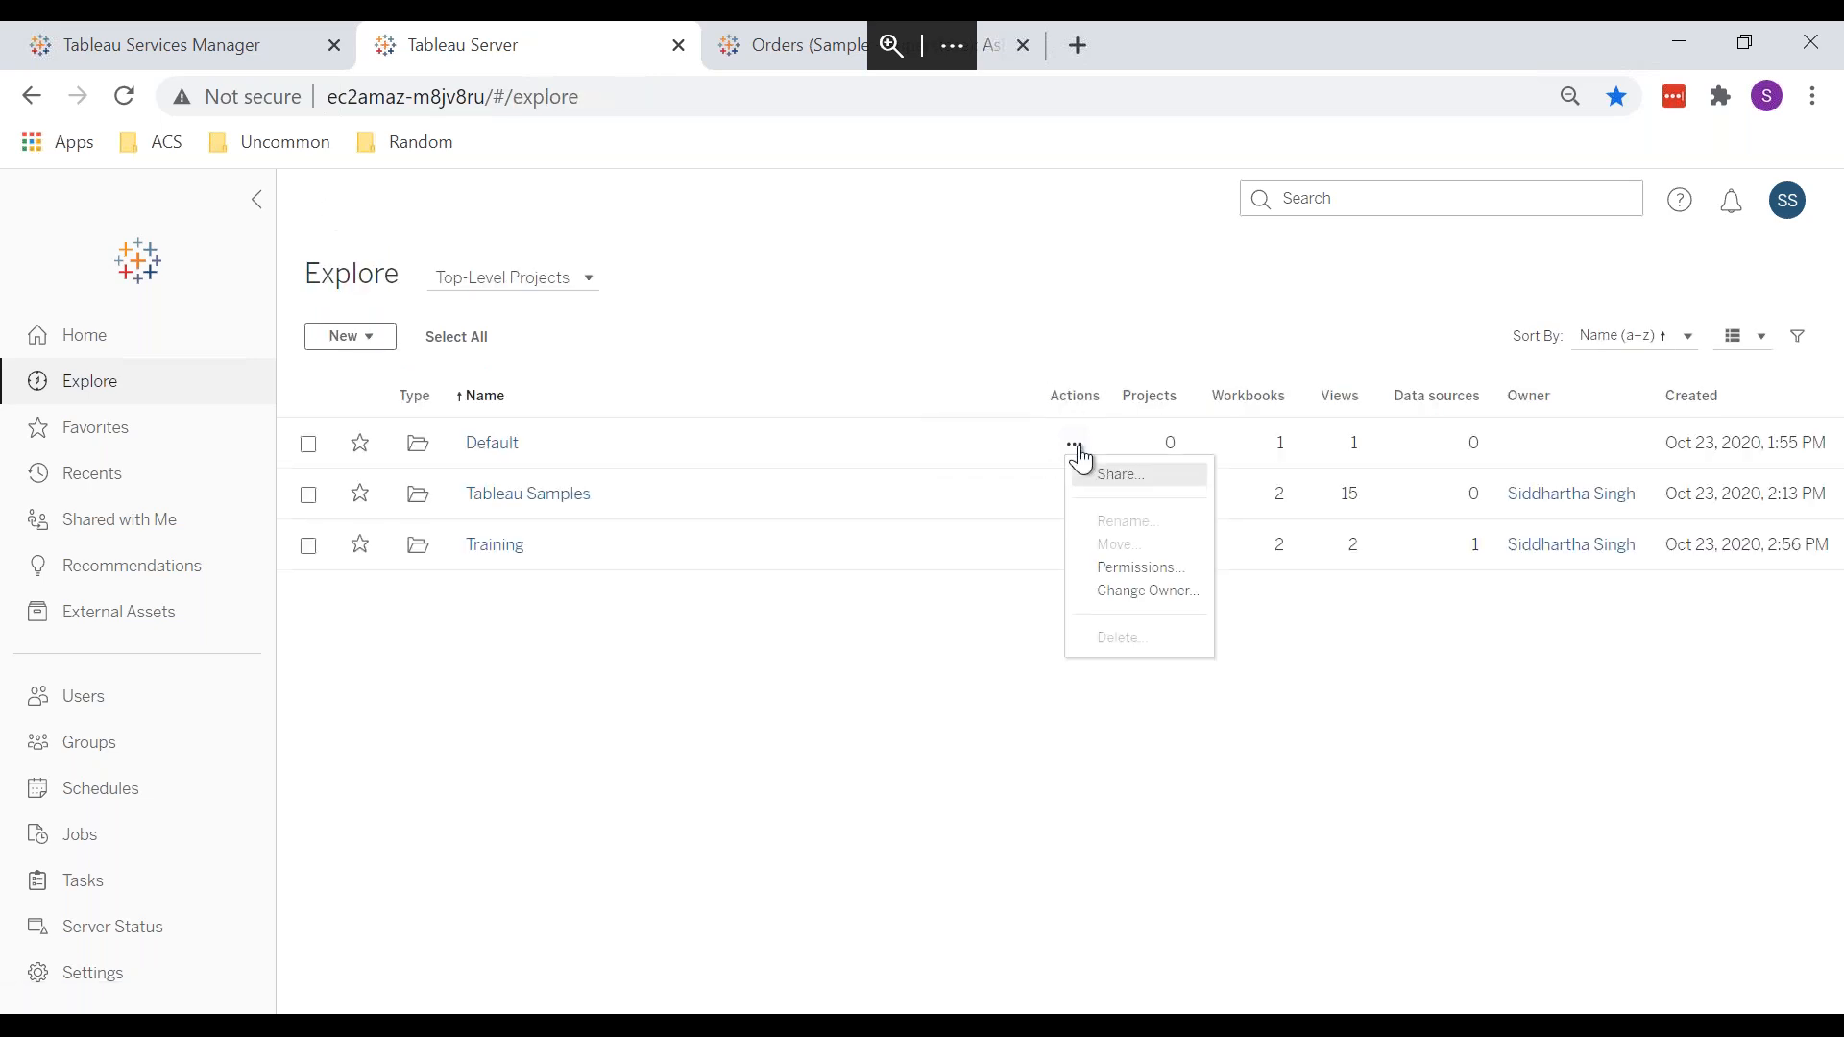
Step: Give All Users the Overwrite capability on Default's flows, review Metrics permissions, then close
left_click(1136, 565)
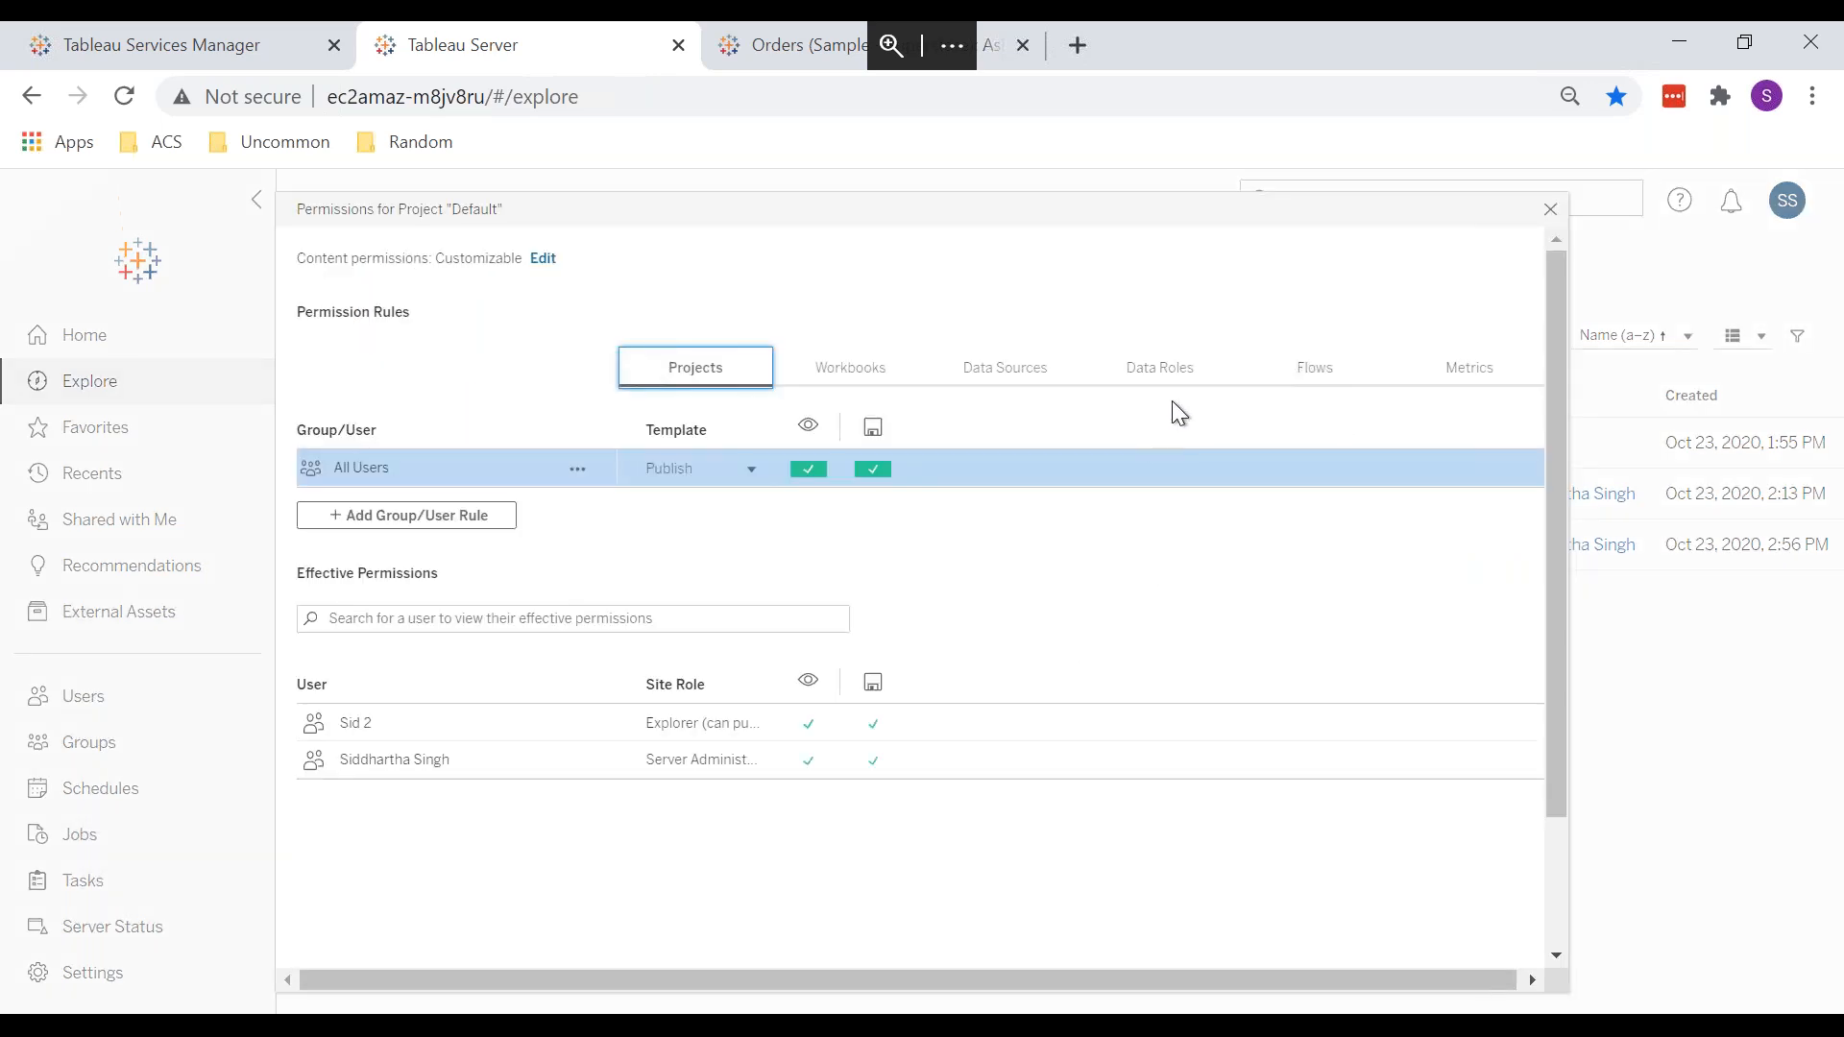
left_click(1315, 375)
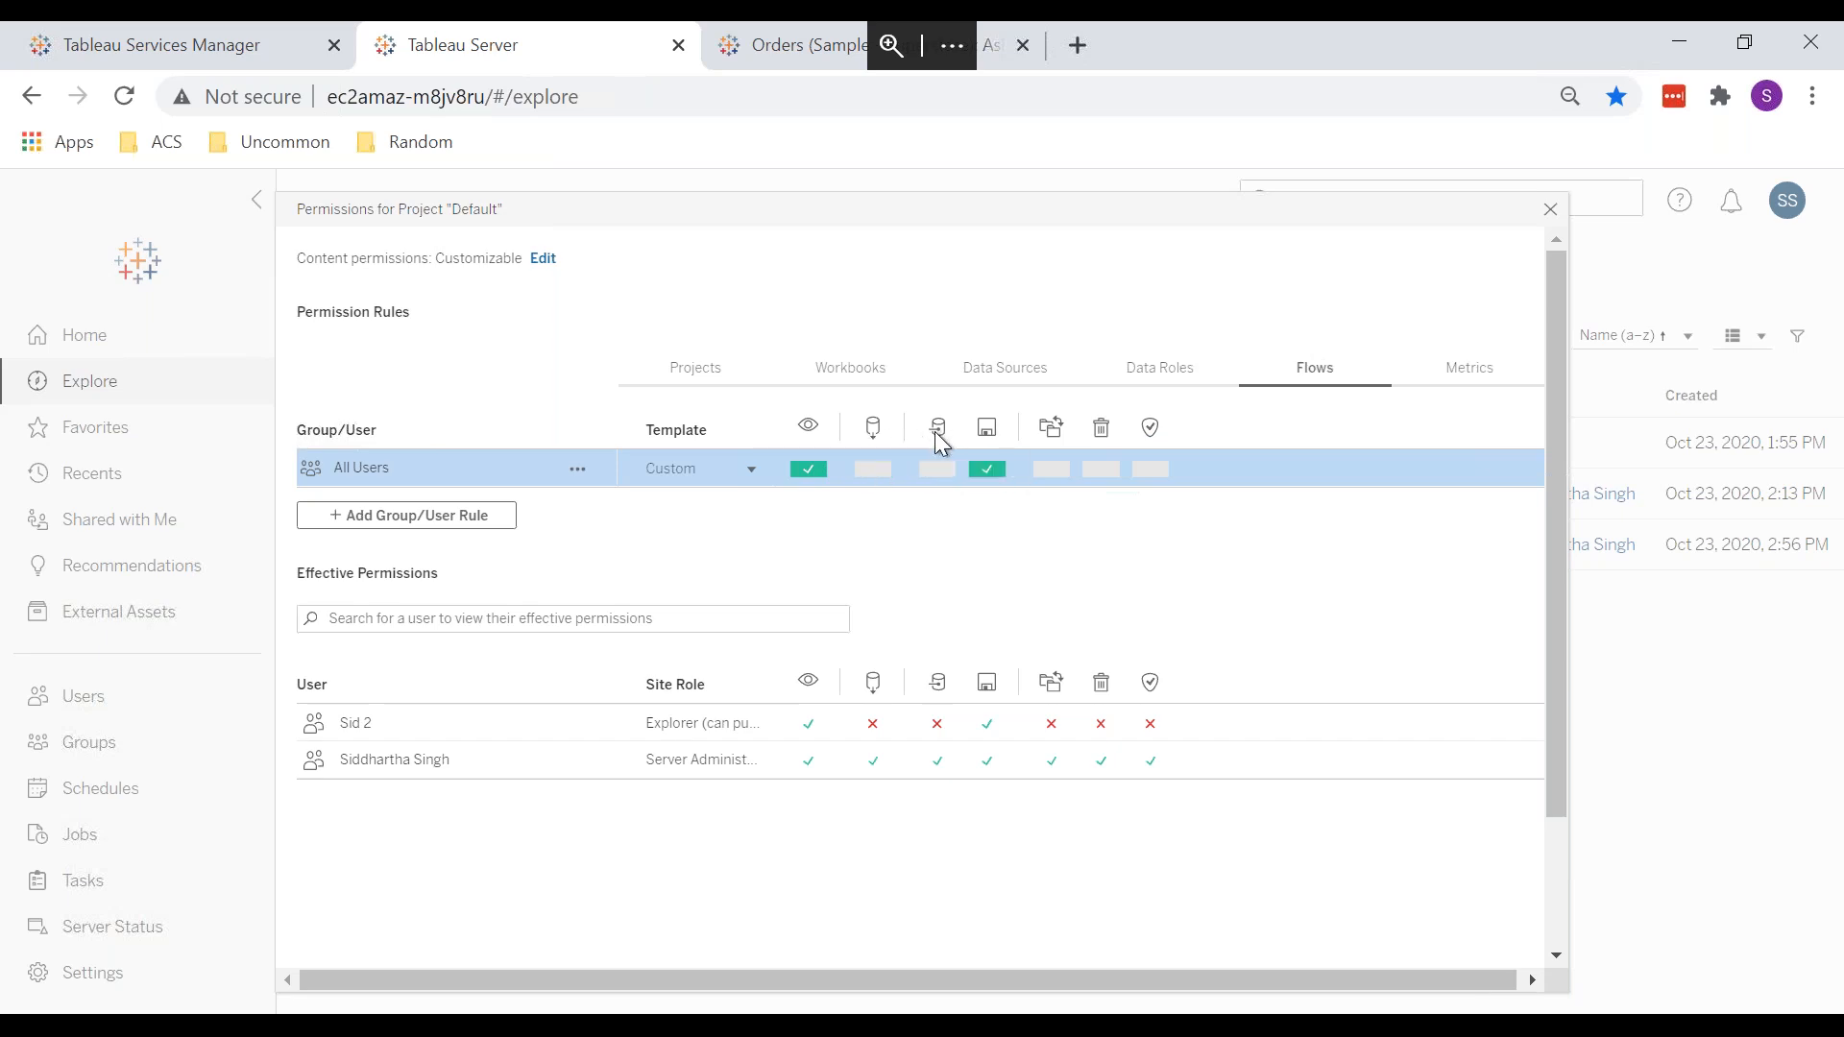
left_click(987, 468)
left_click(1456, 376)
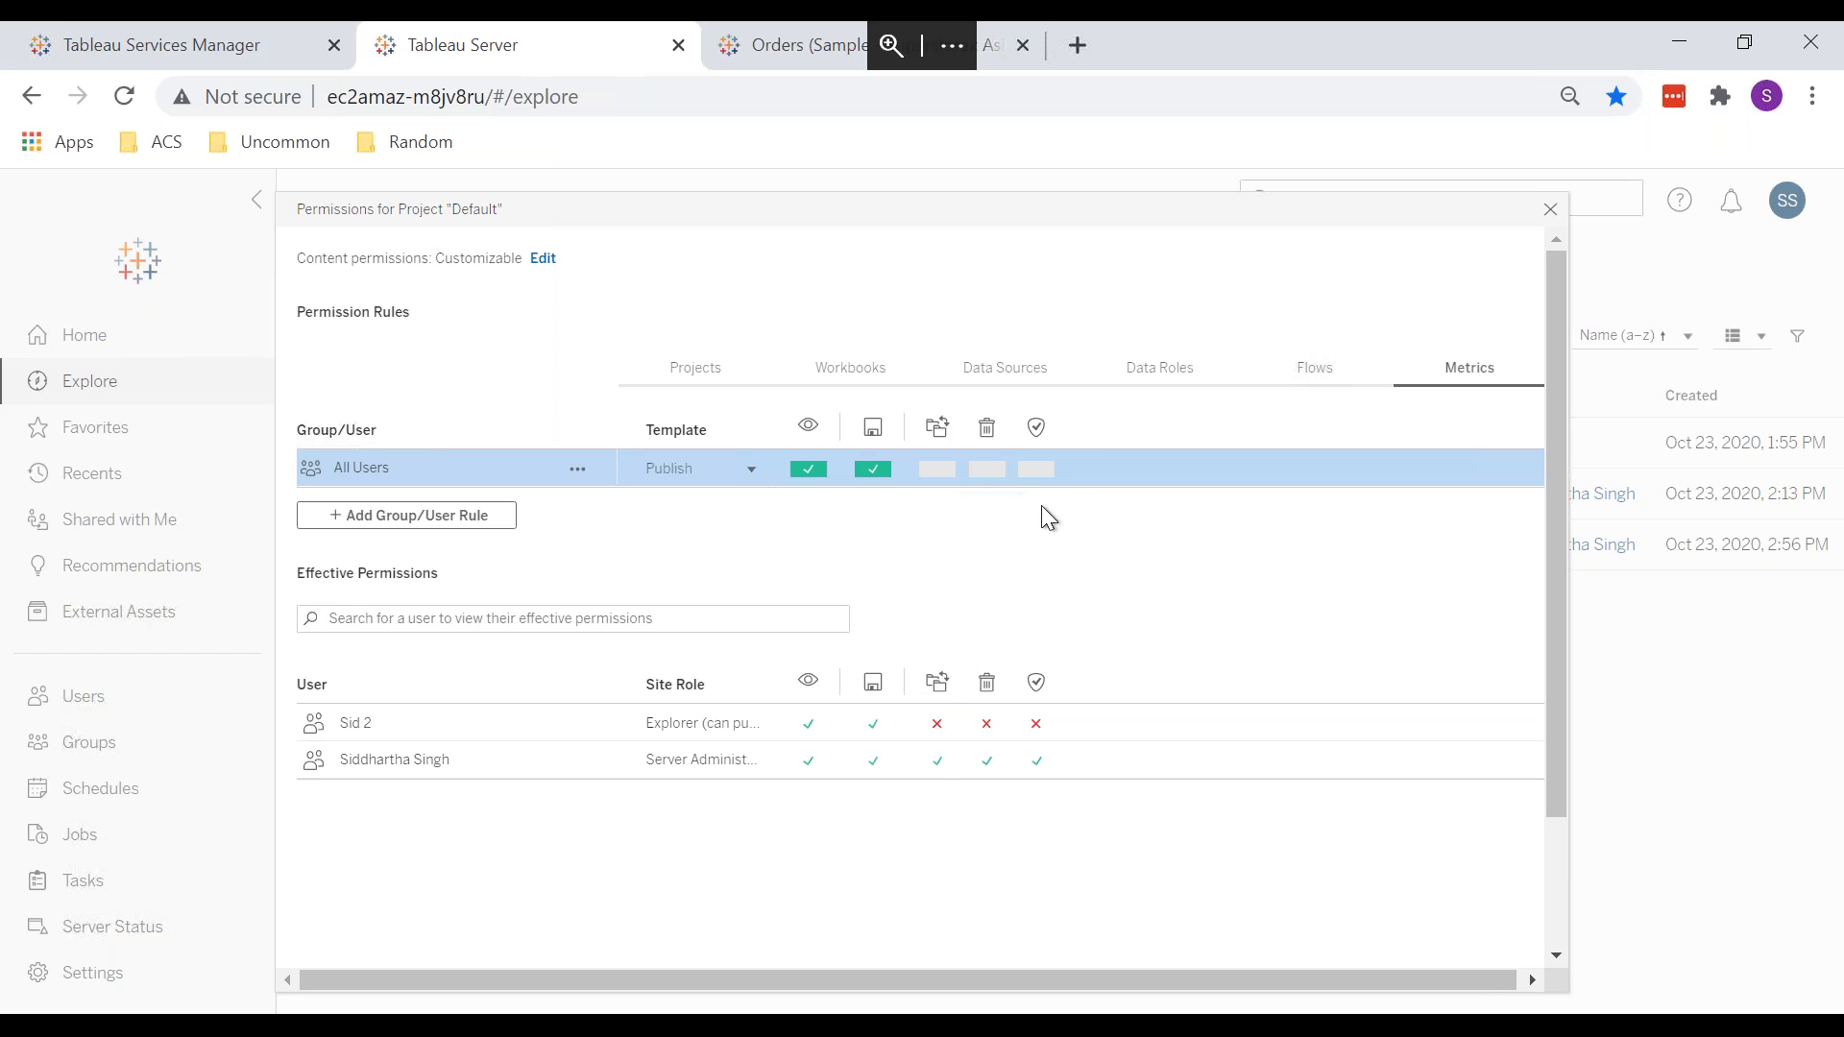
left_click(1550, 209)
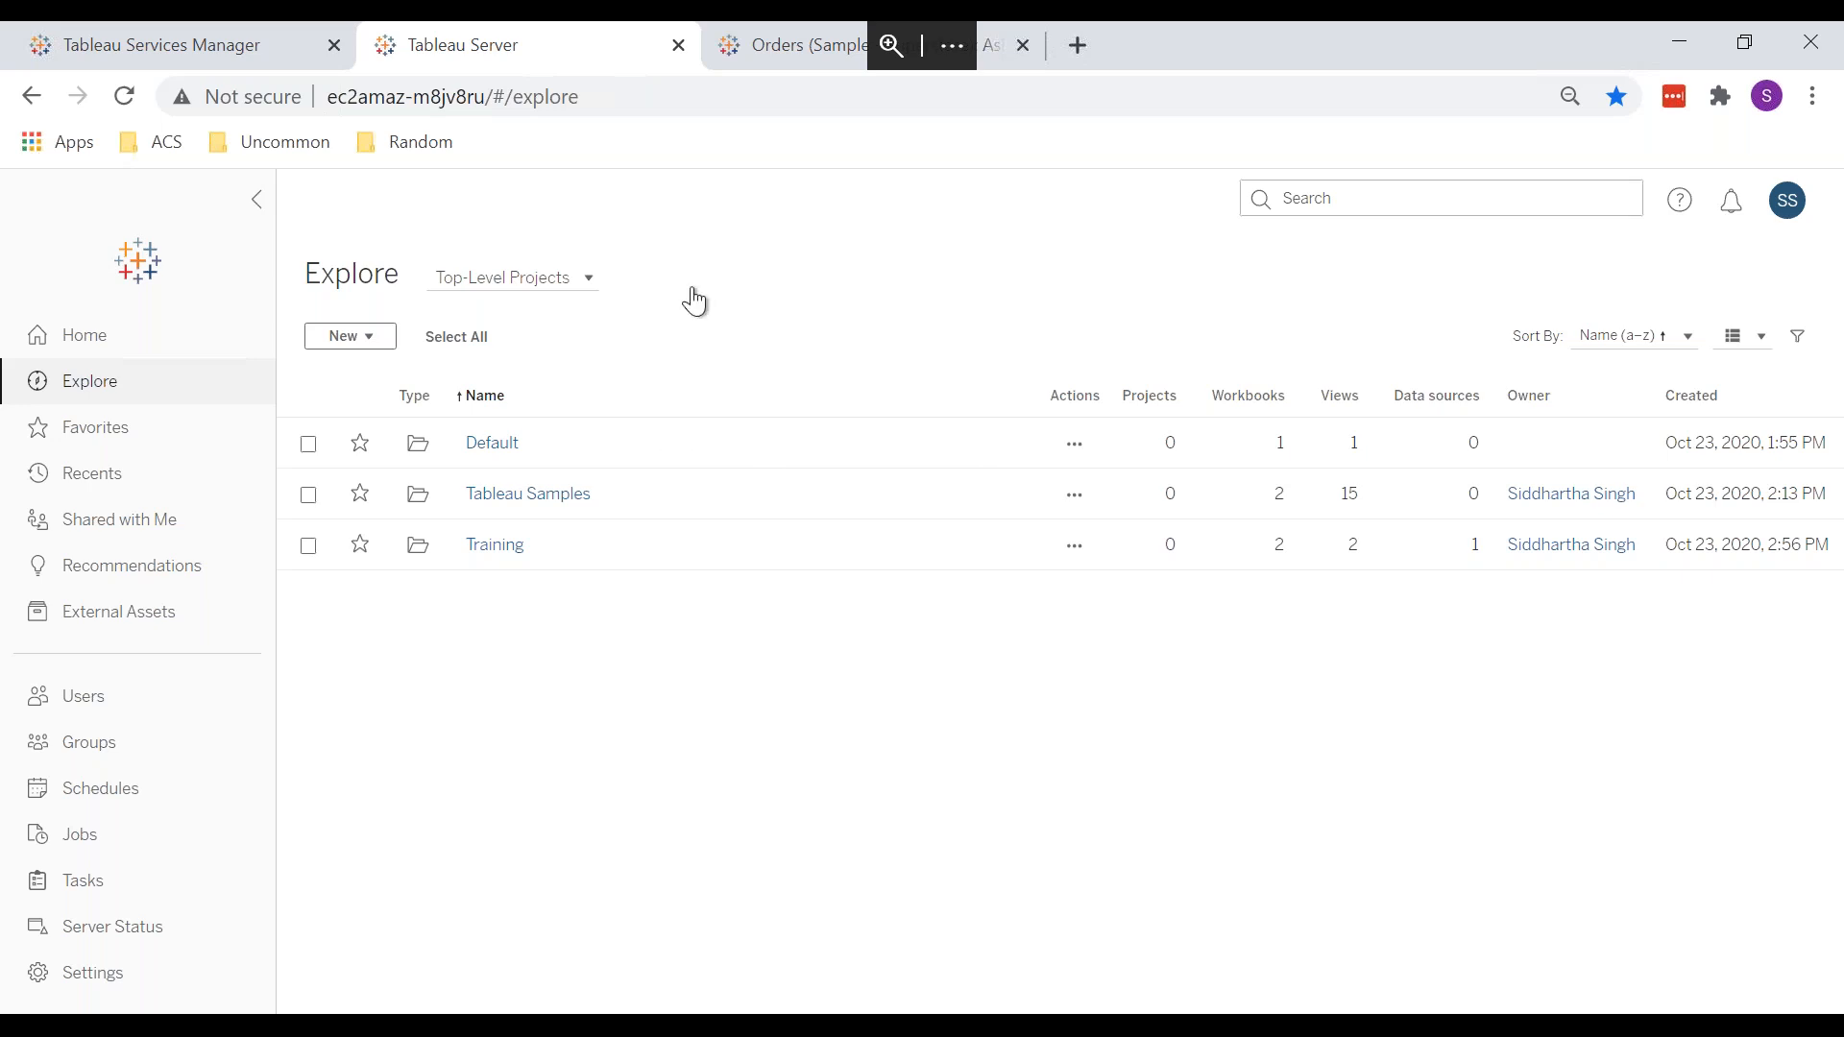
Step: From the Orders tab, open the Training project's Test 1 workbook permissions
left_click(741, 48)
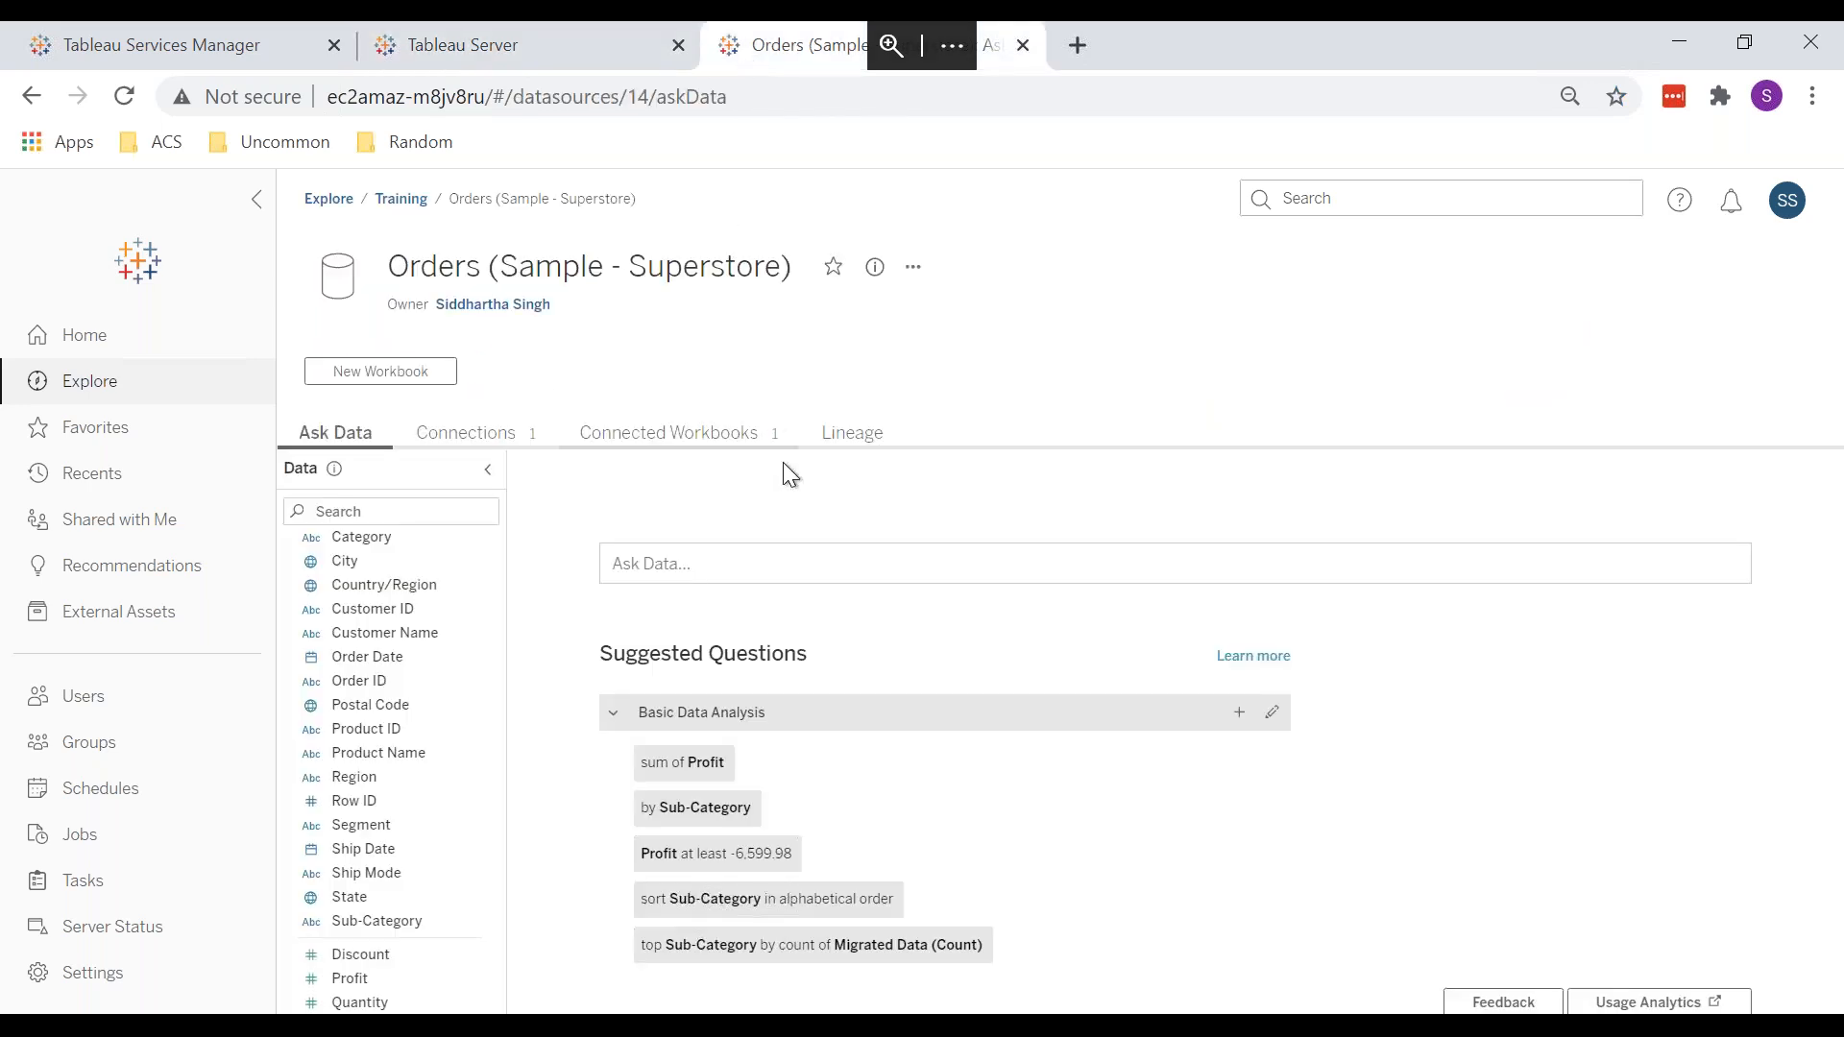
left_click(401, 199)
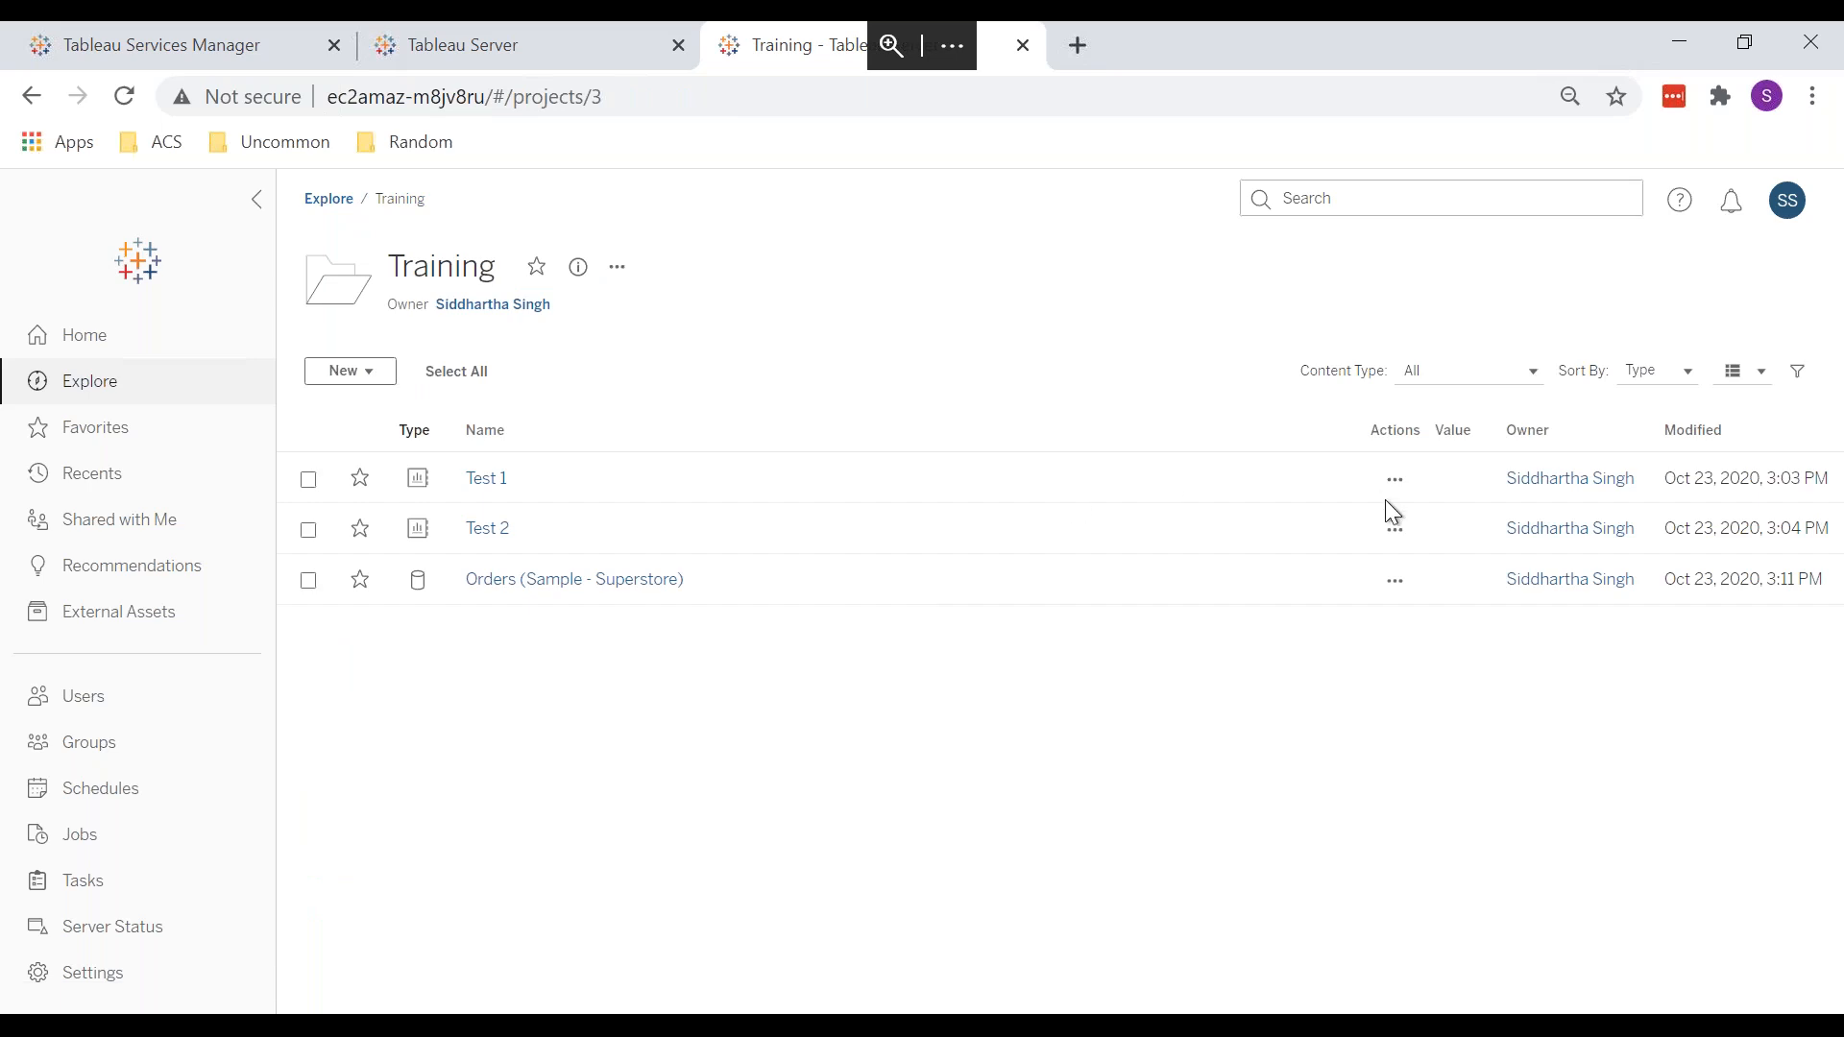
left_click(1395, 480)
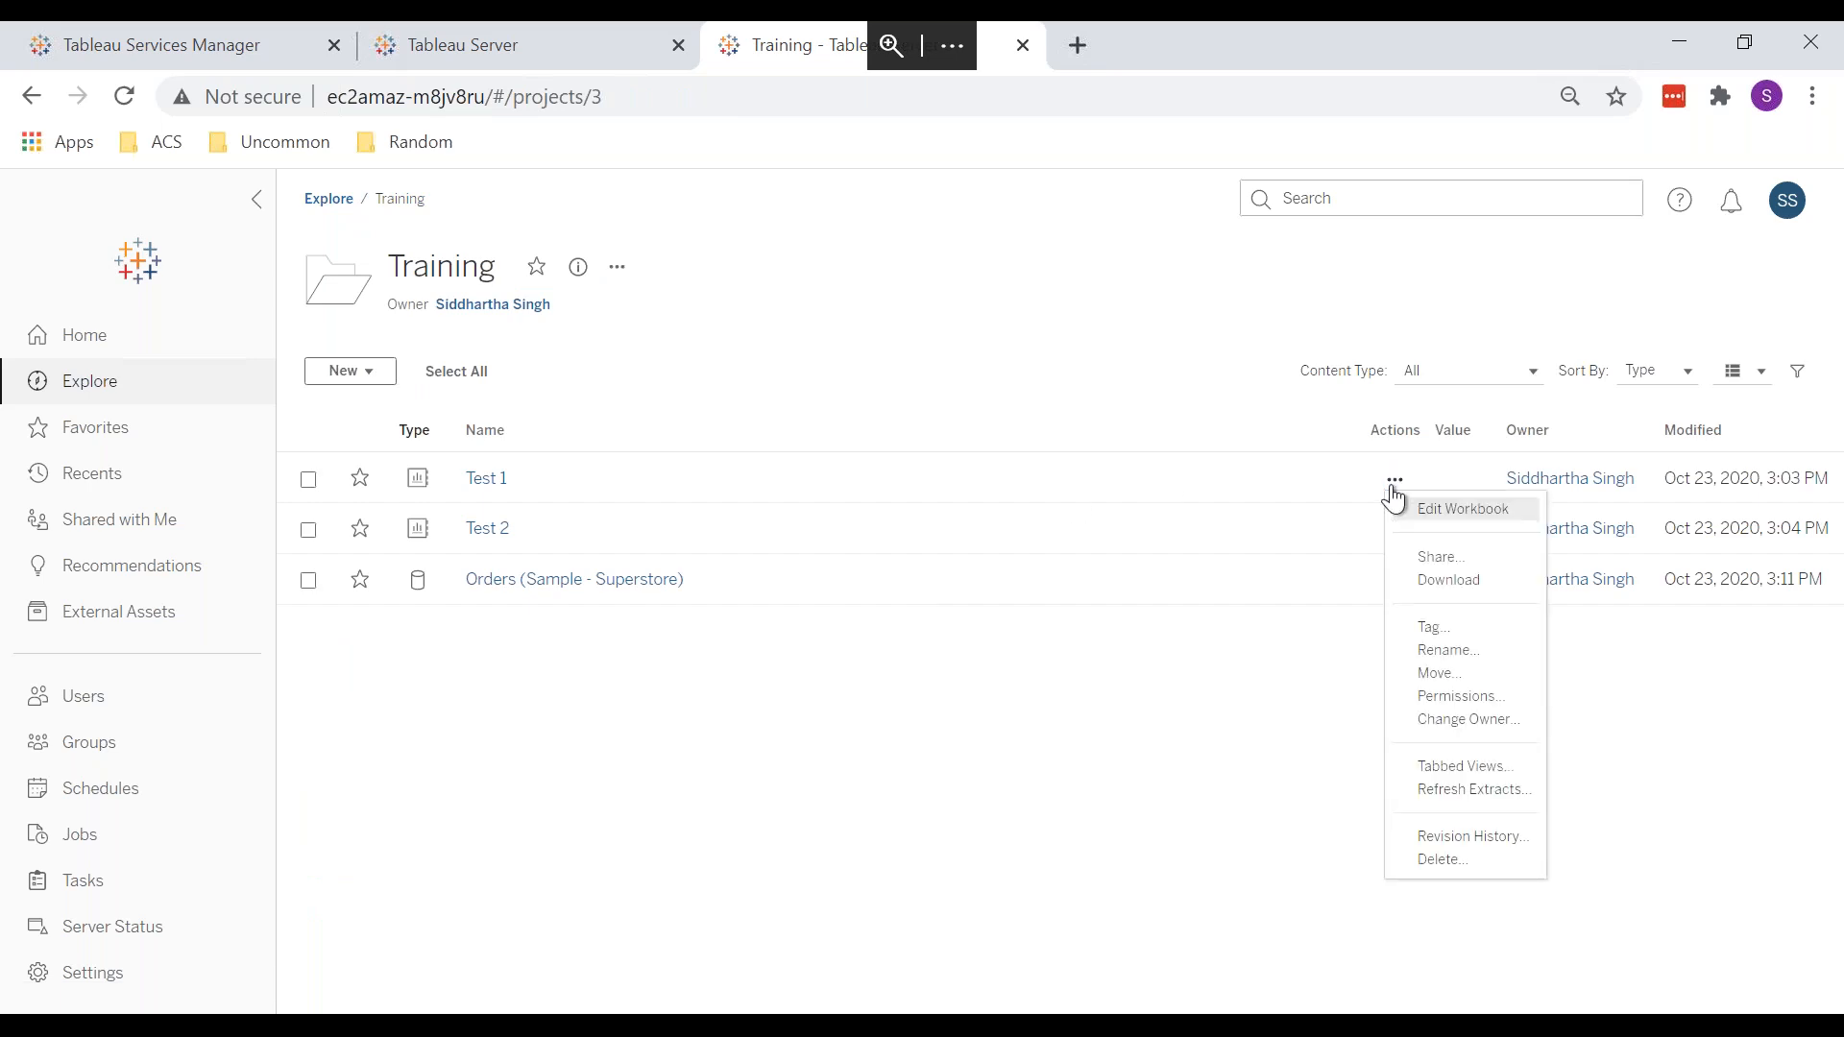
left_click(1440, 694)
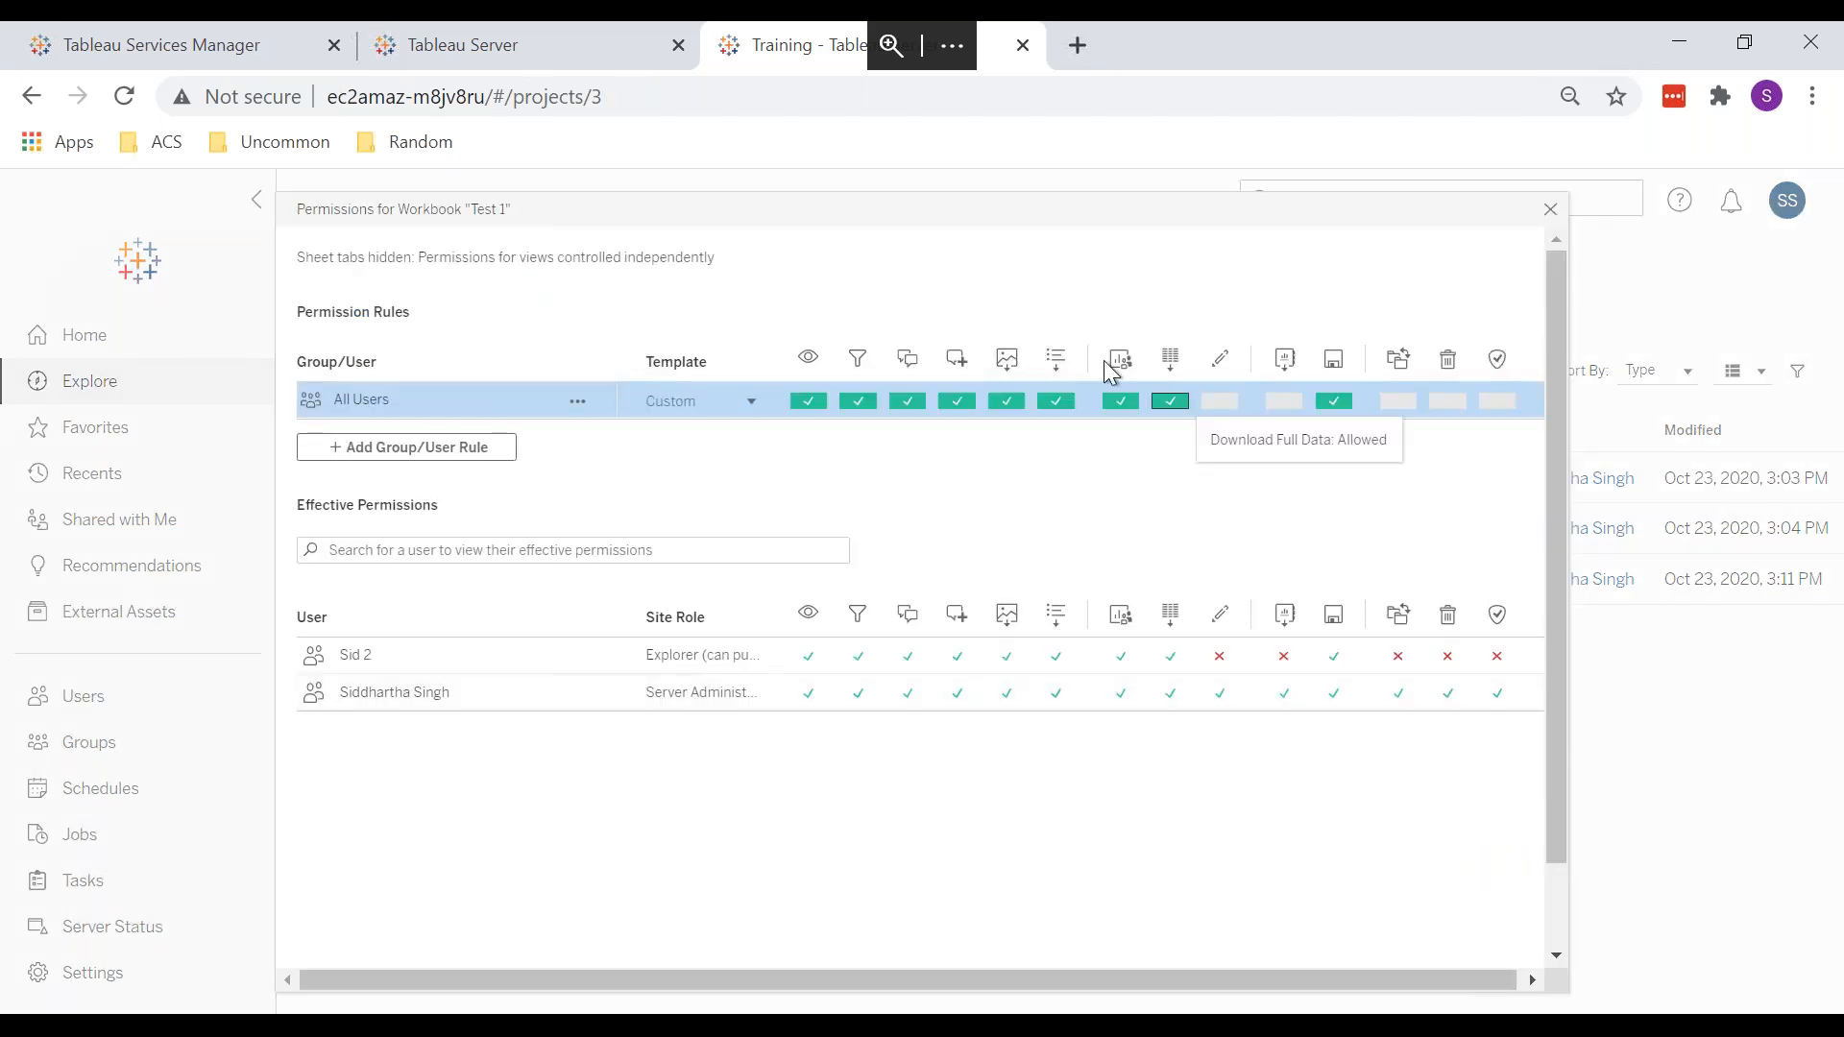
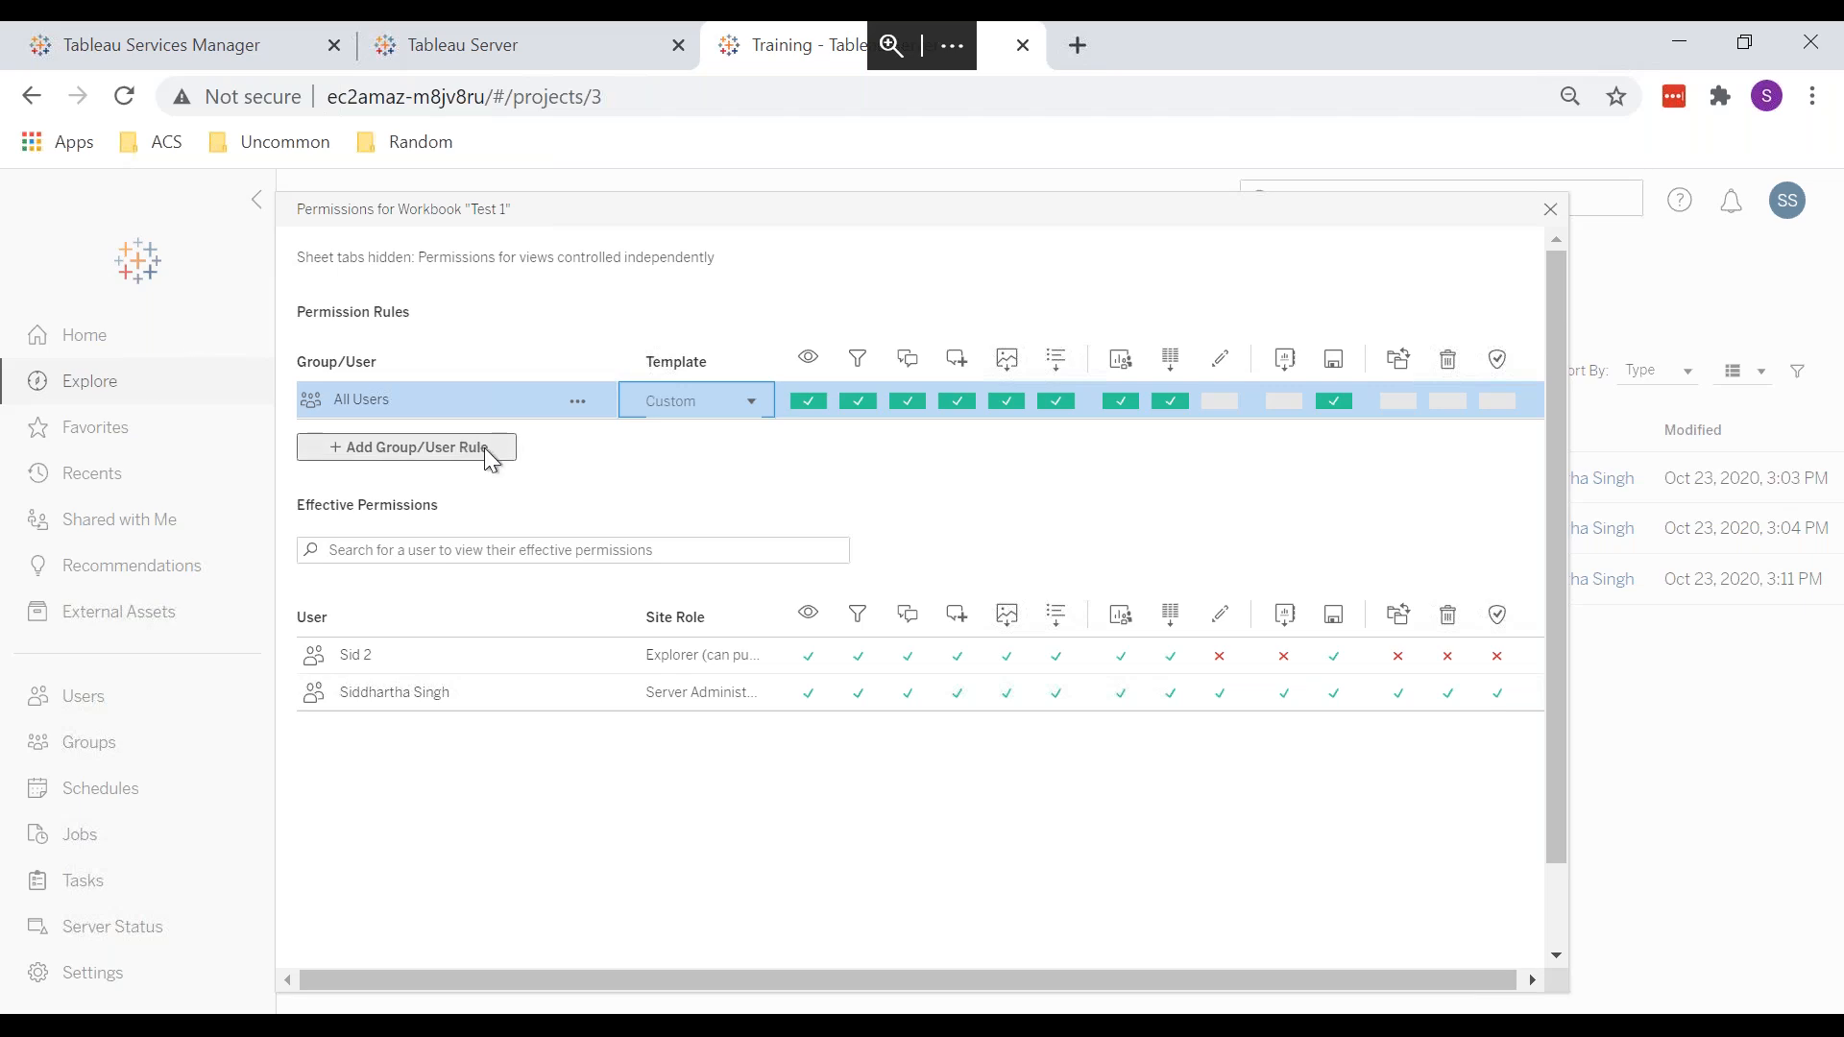
Step: Dismiss Test 1's permissions and go back to the Default, Tableau Samples and Training project list
left_click(1550, 209)
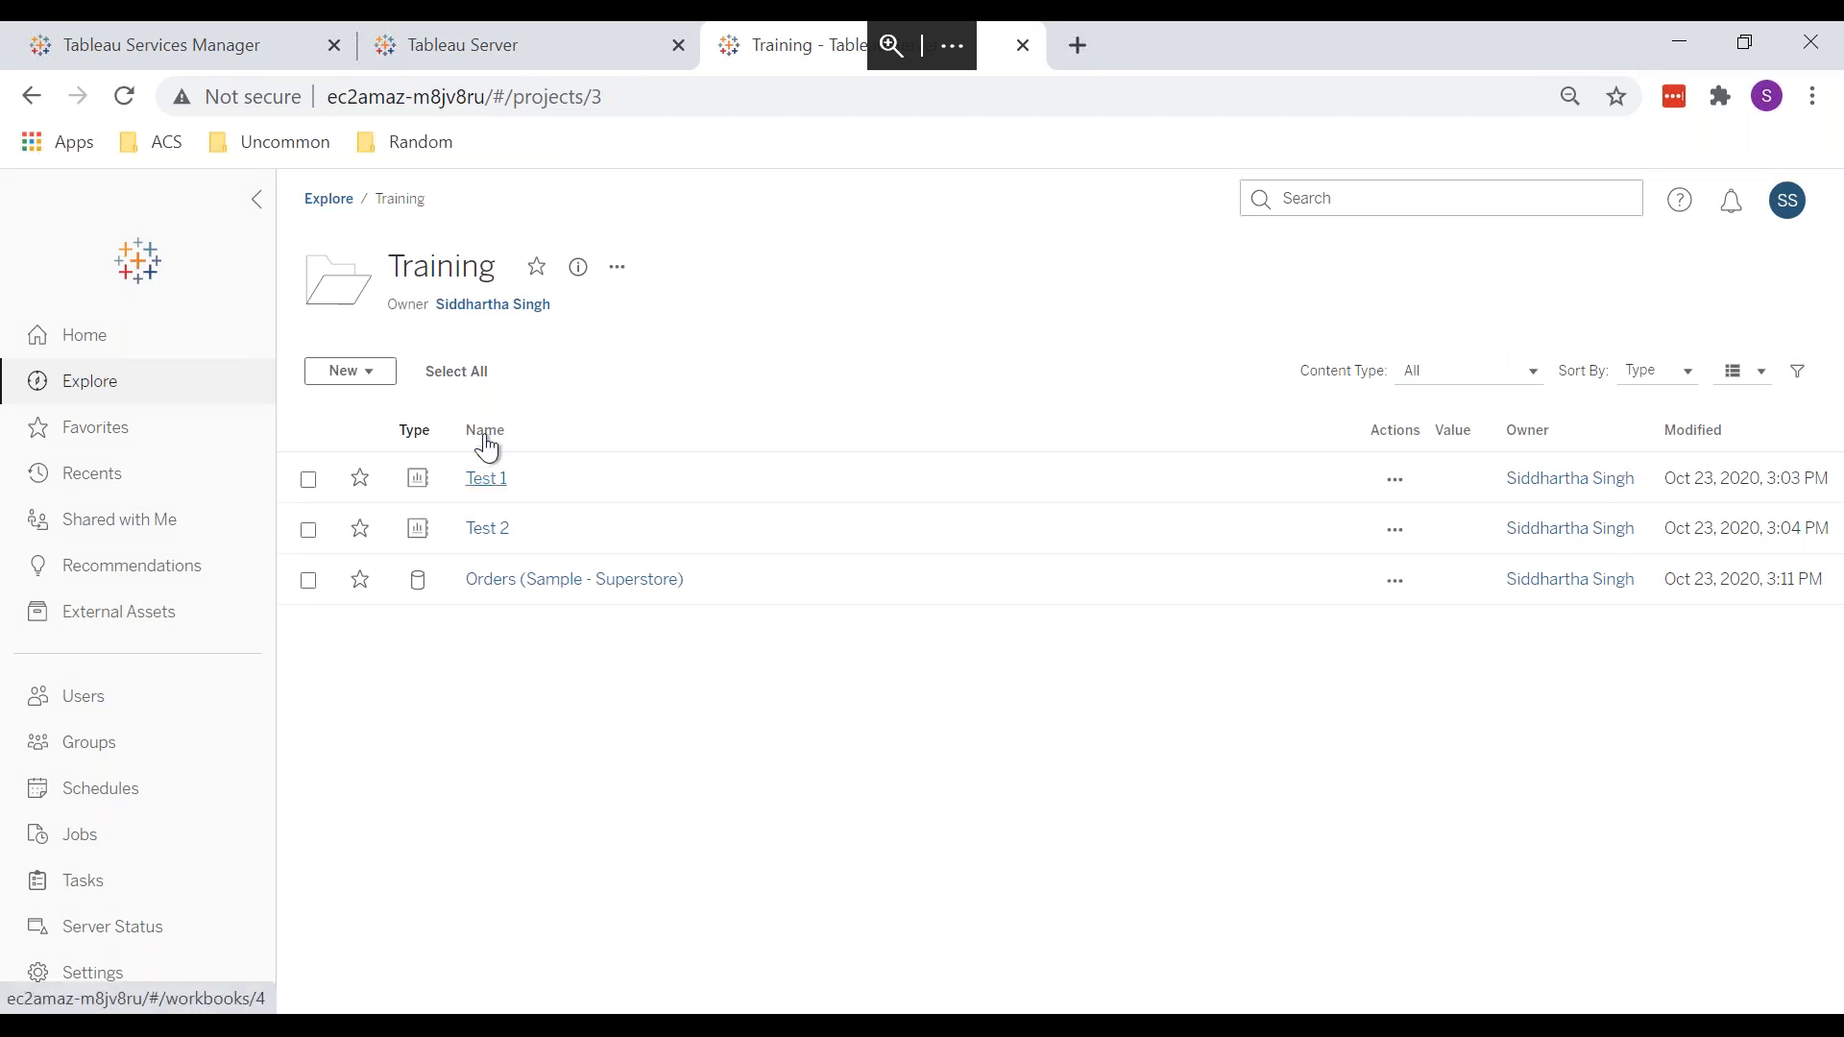
left_click(329, 198)
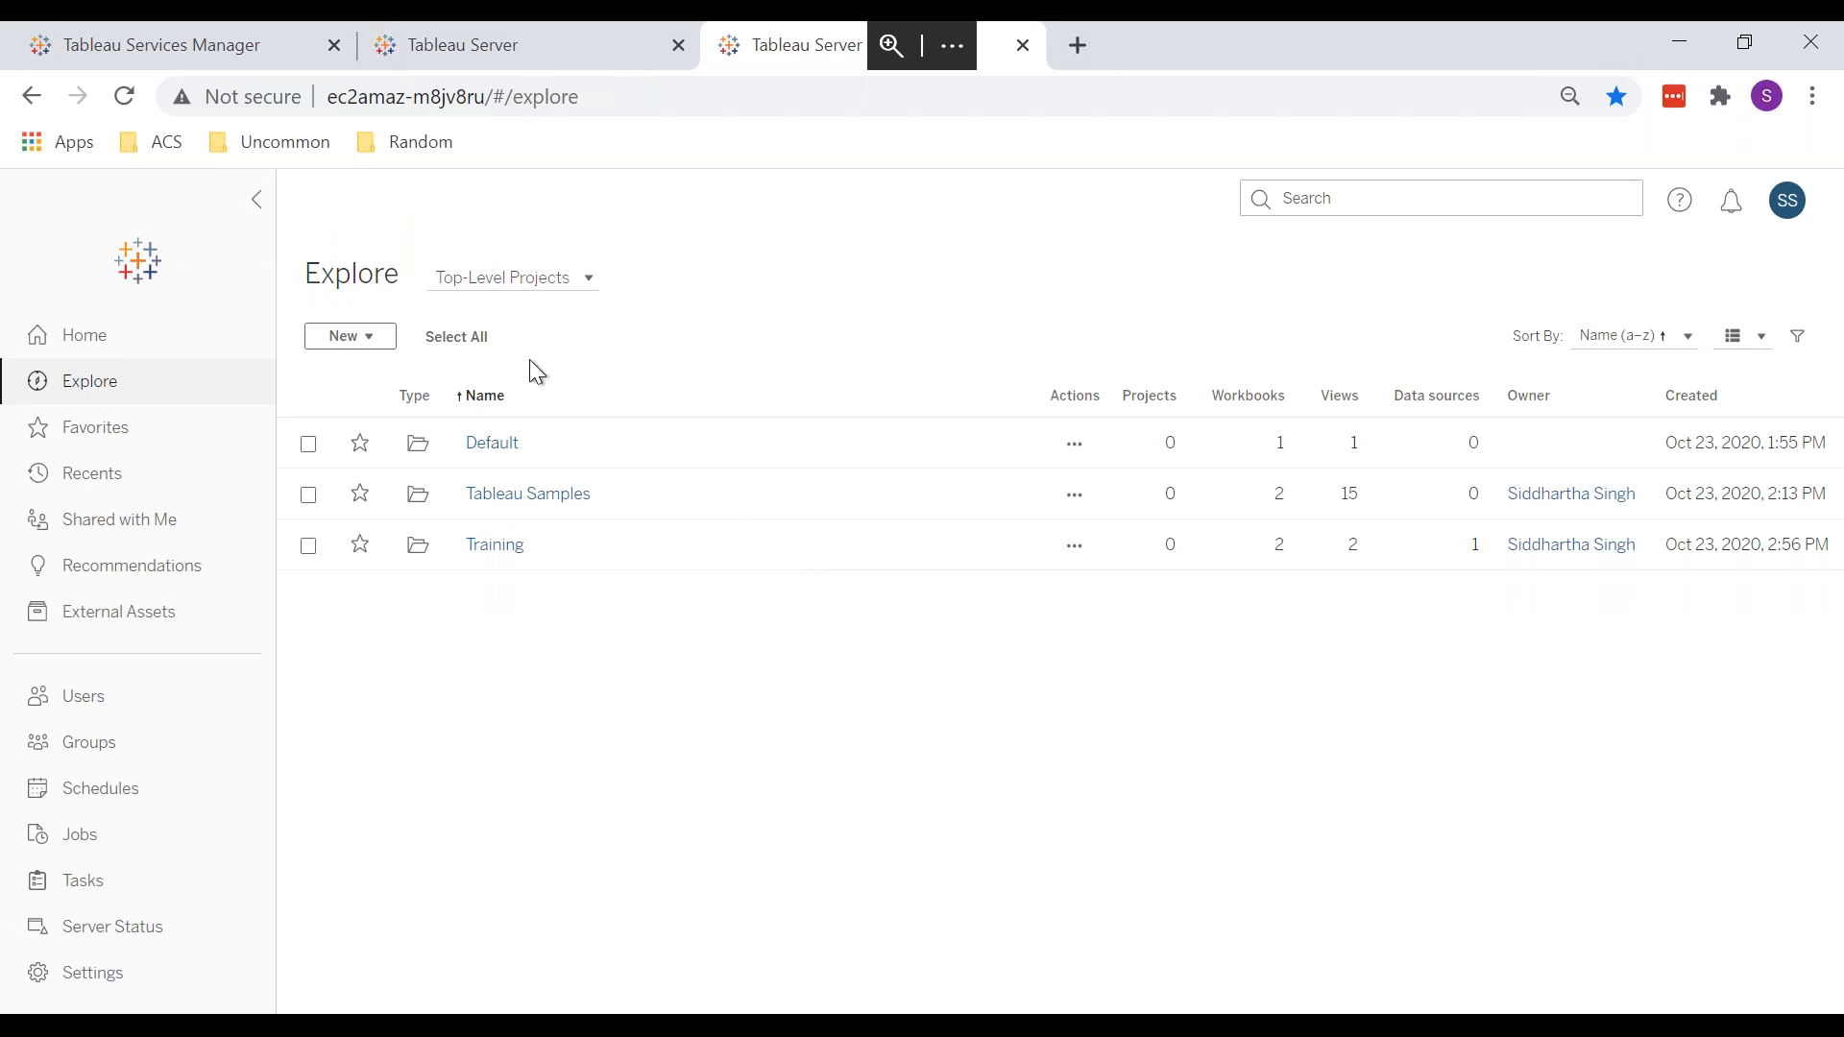
key("alt+Tab")
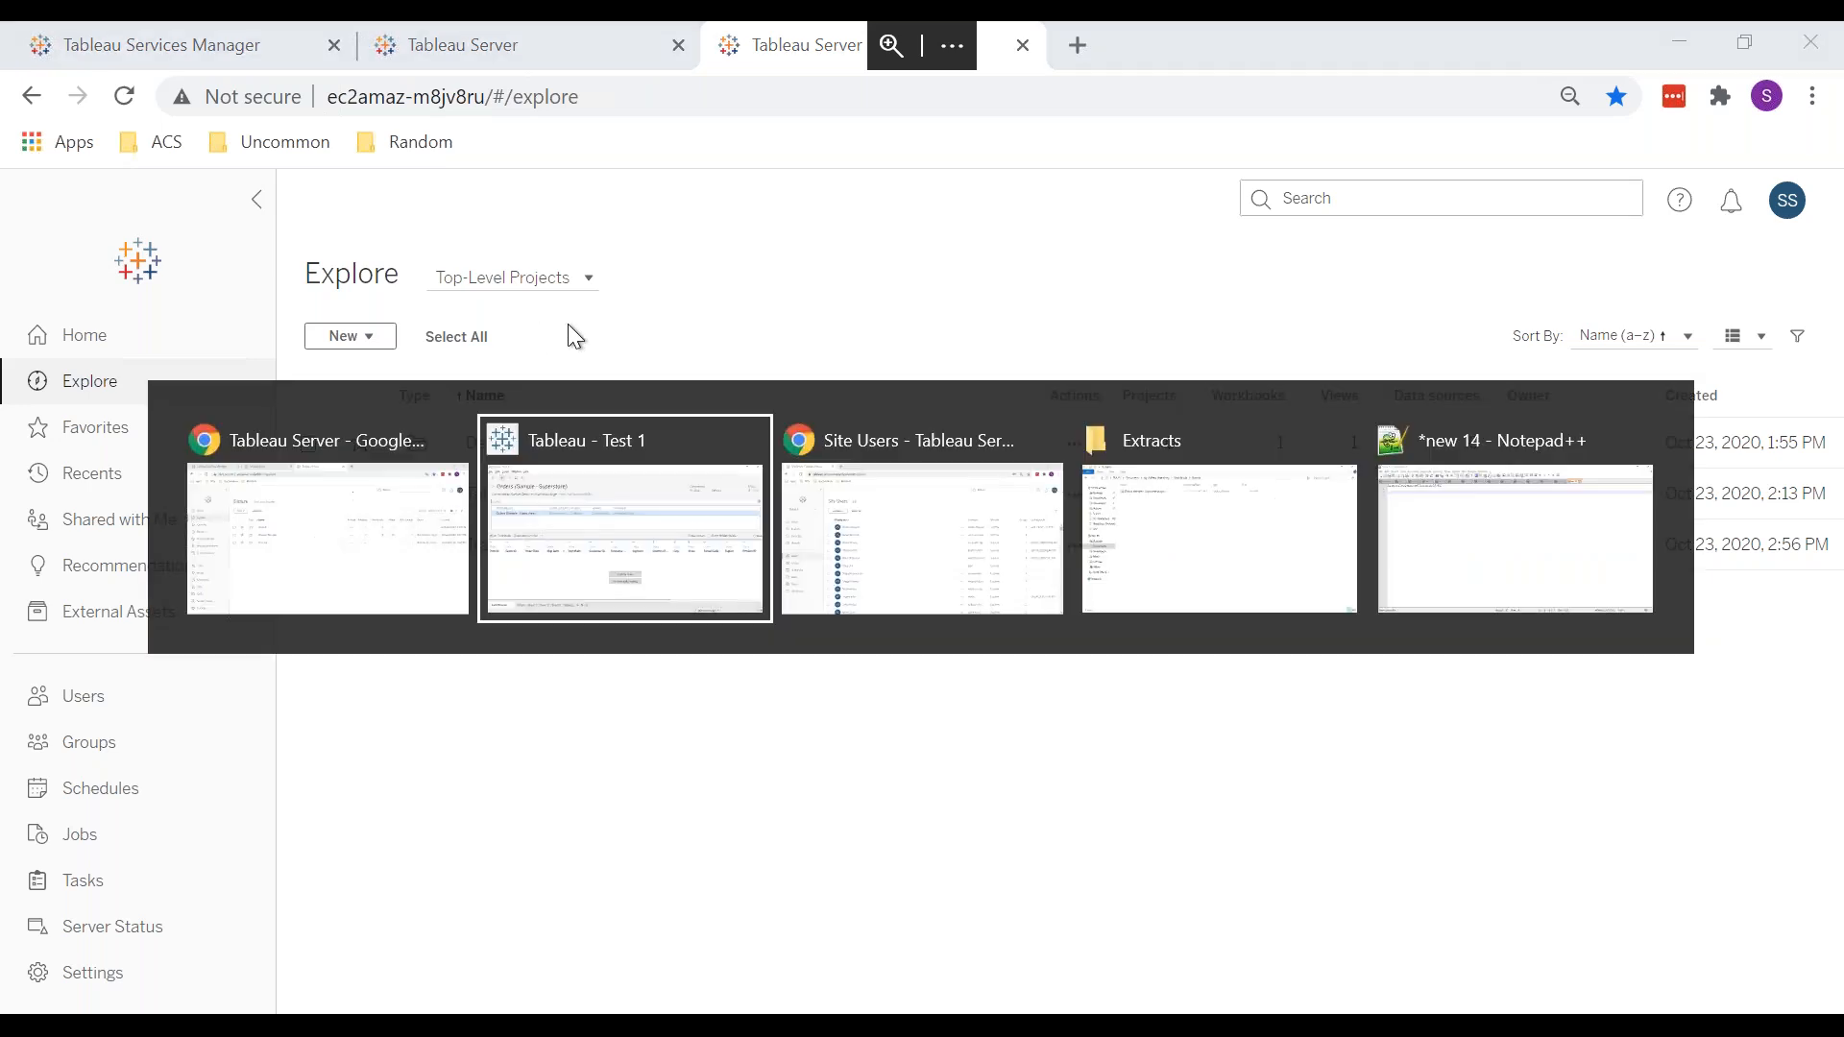
key("Escape")
left_click(1740, 40)
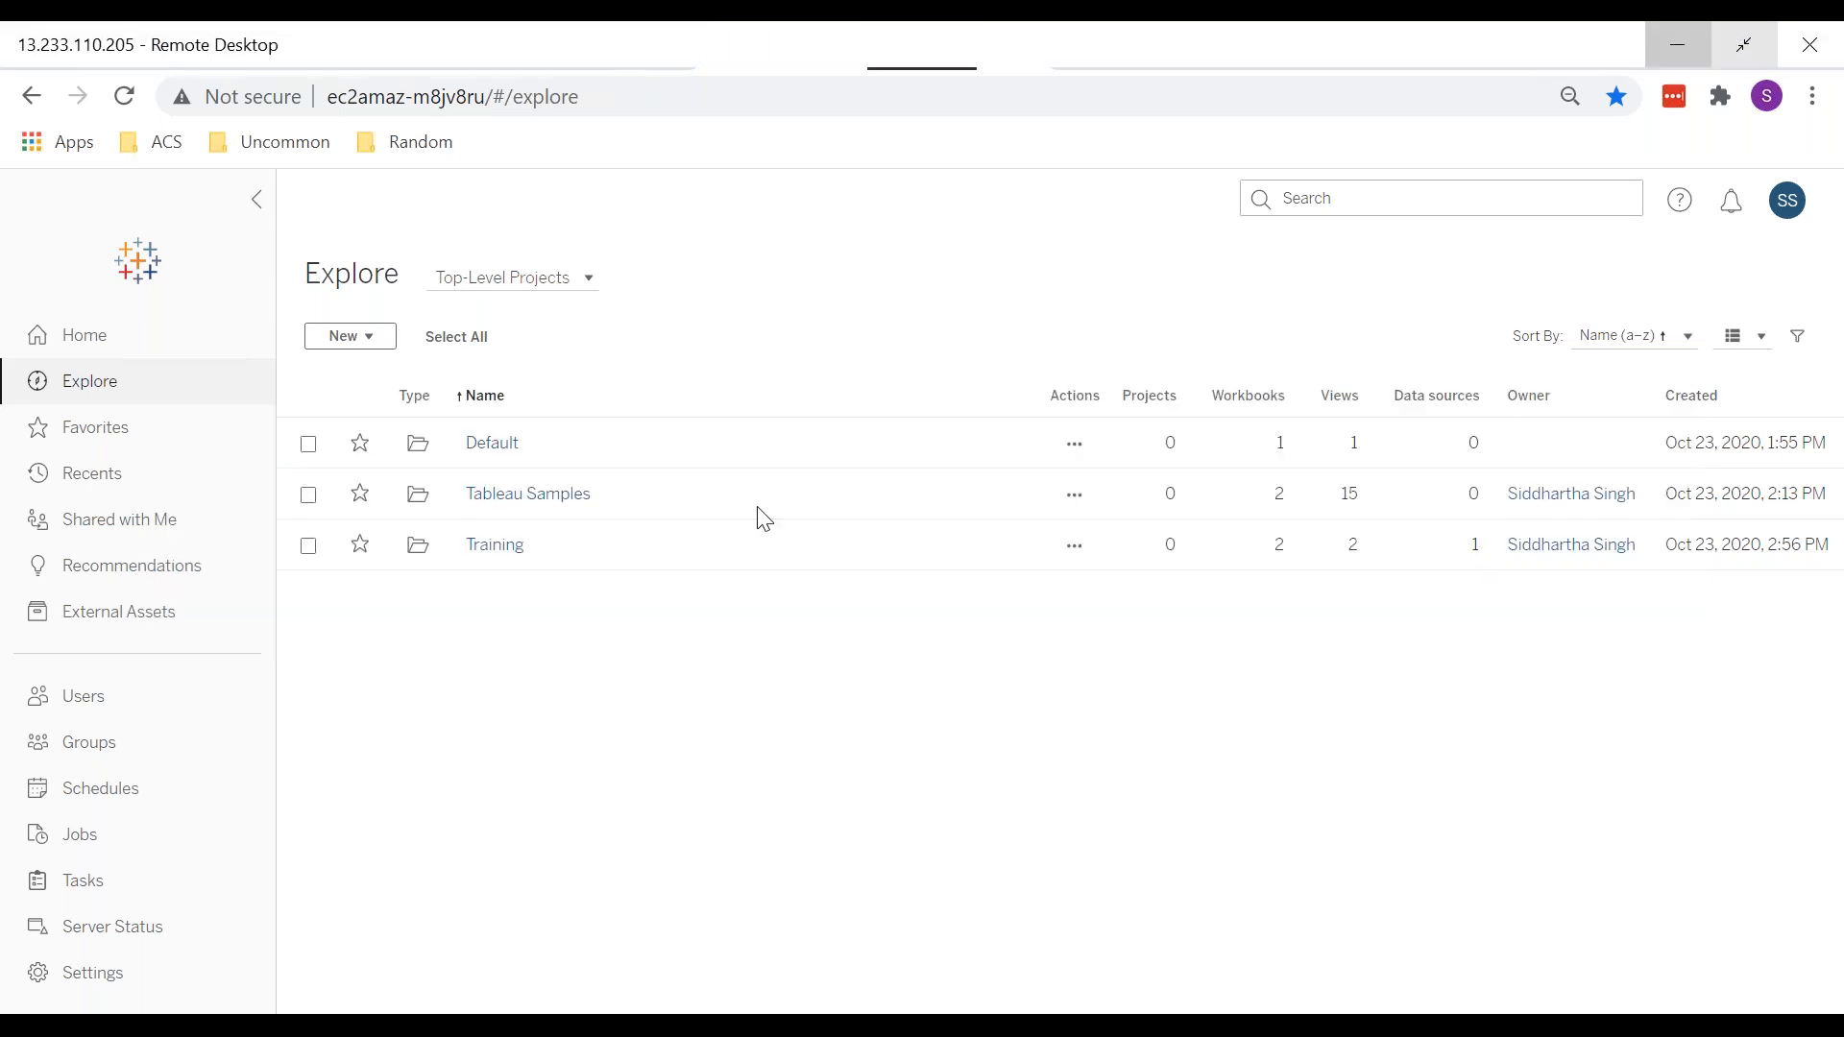
left_click(1676, 41)
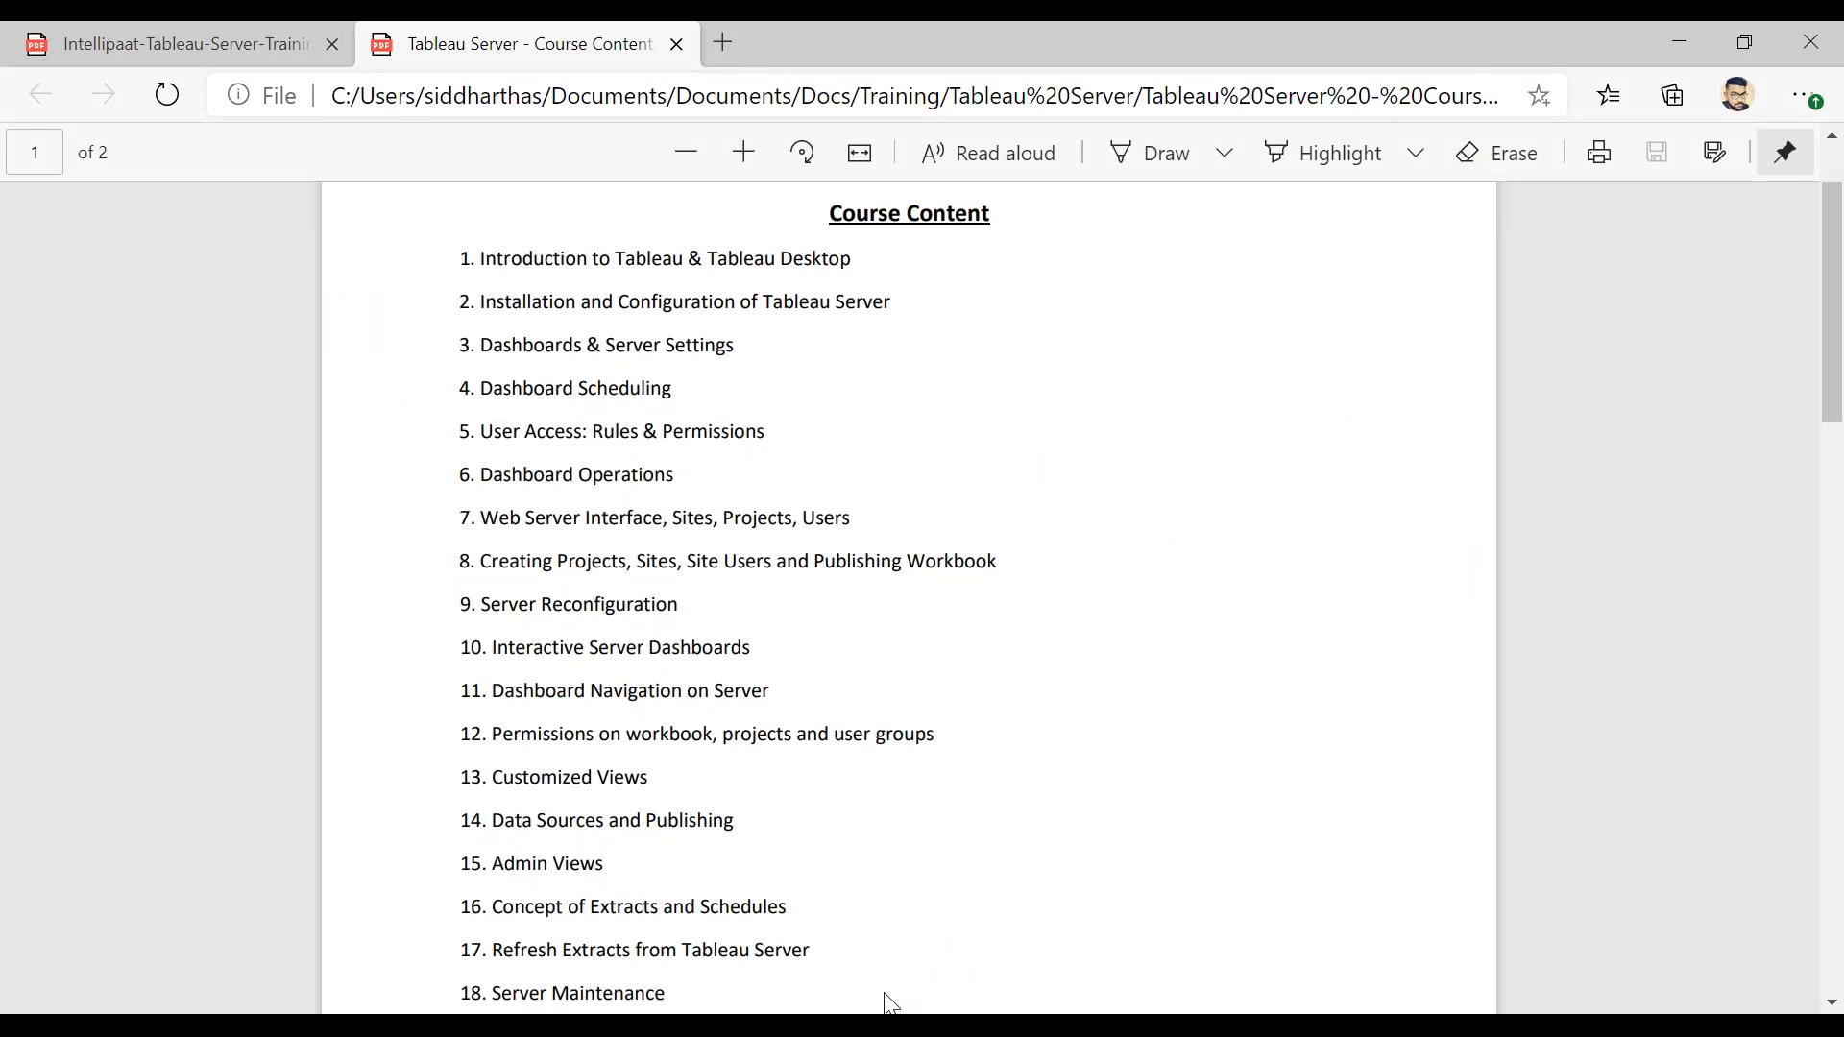
mouse_move(1059, 1024)
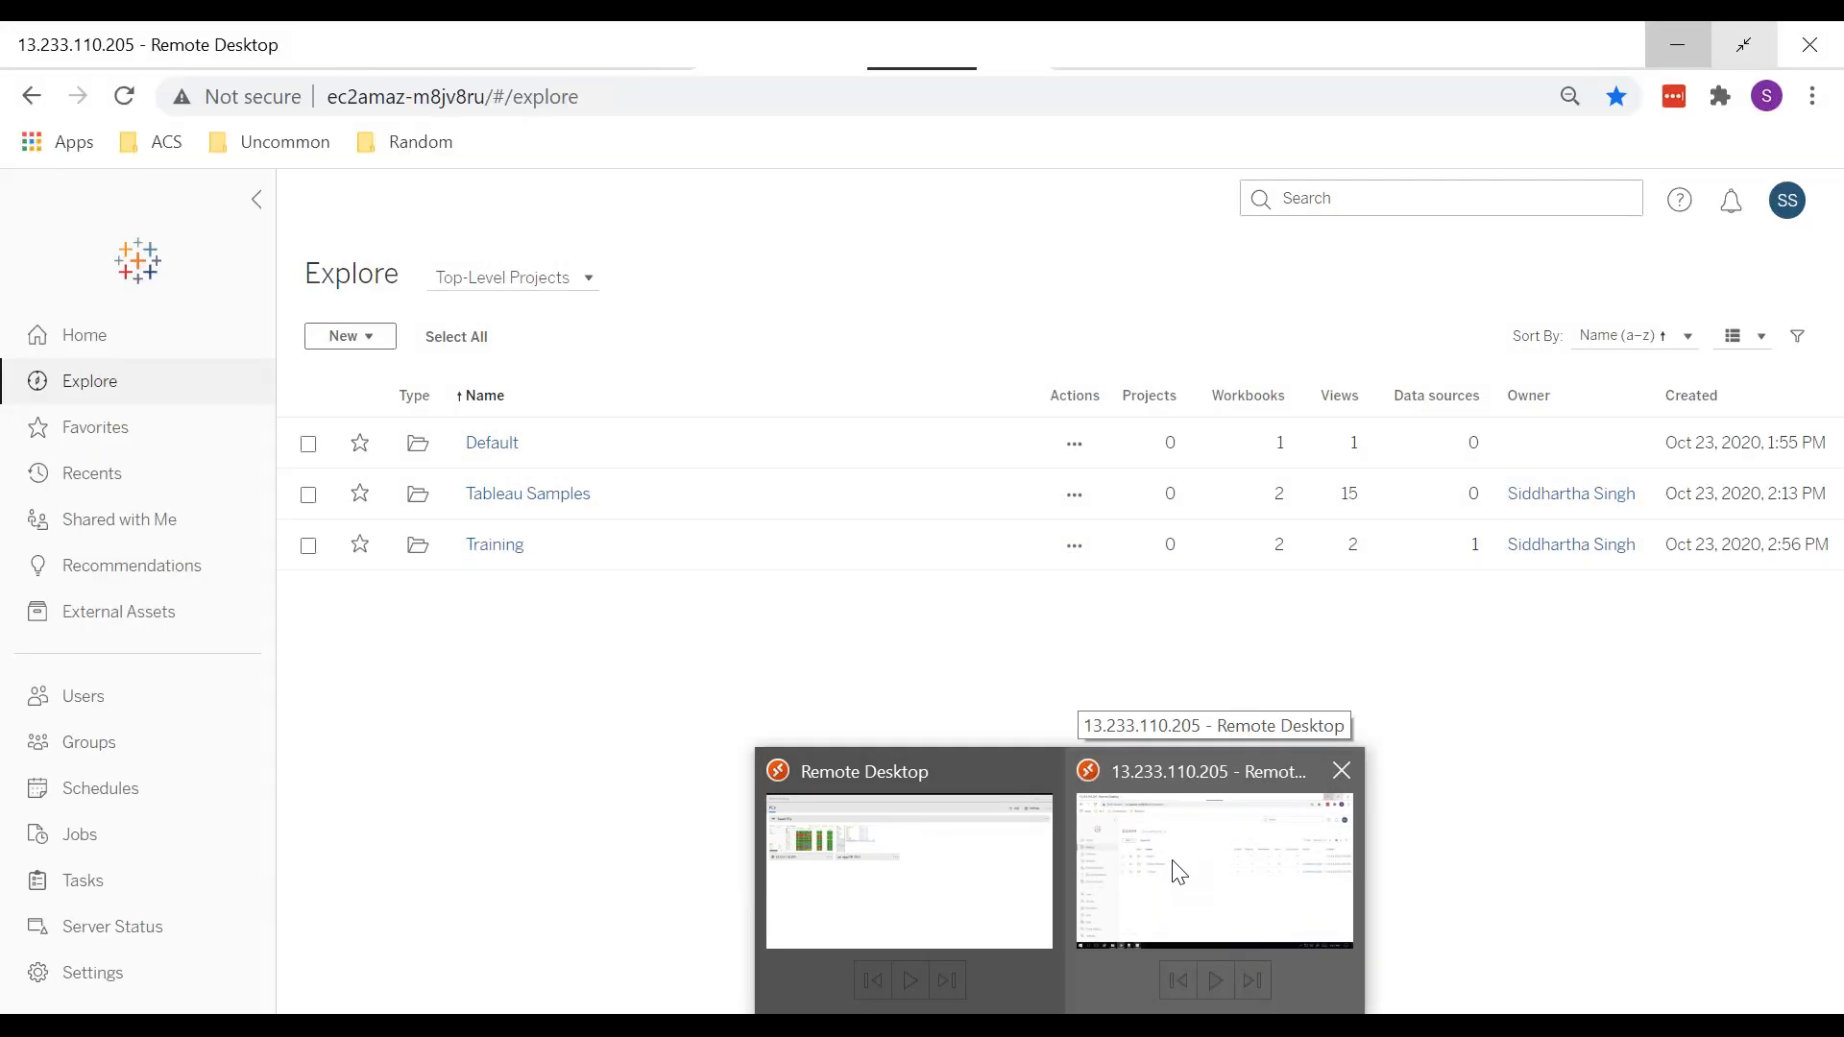
left_click(1179, 872)
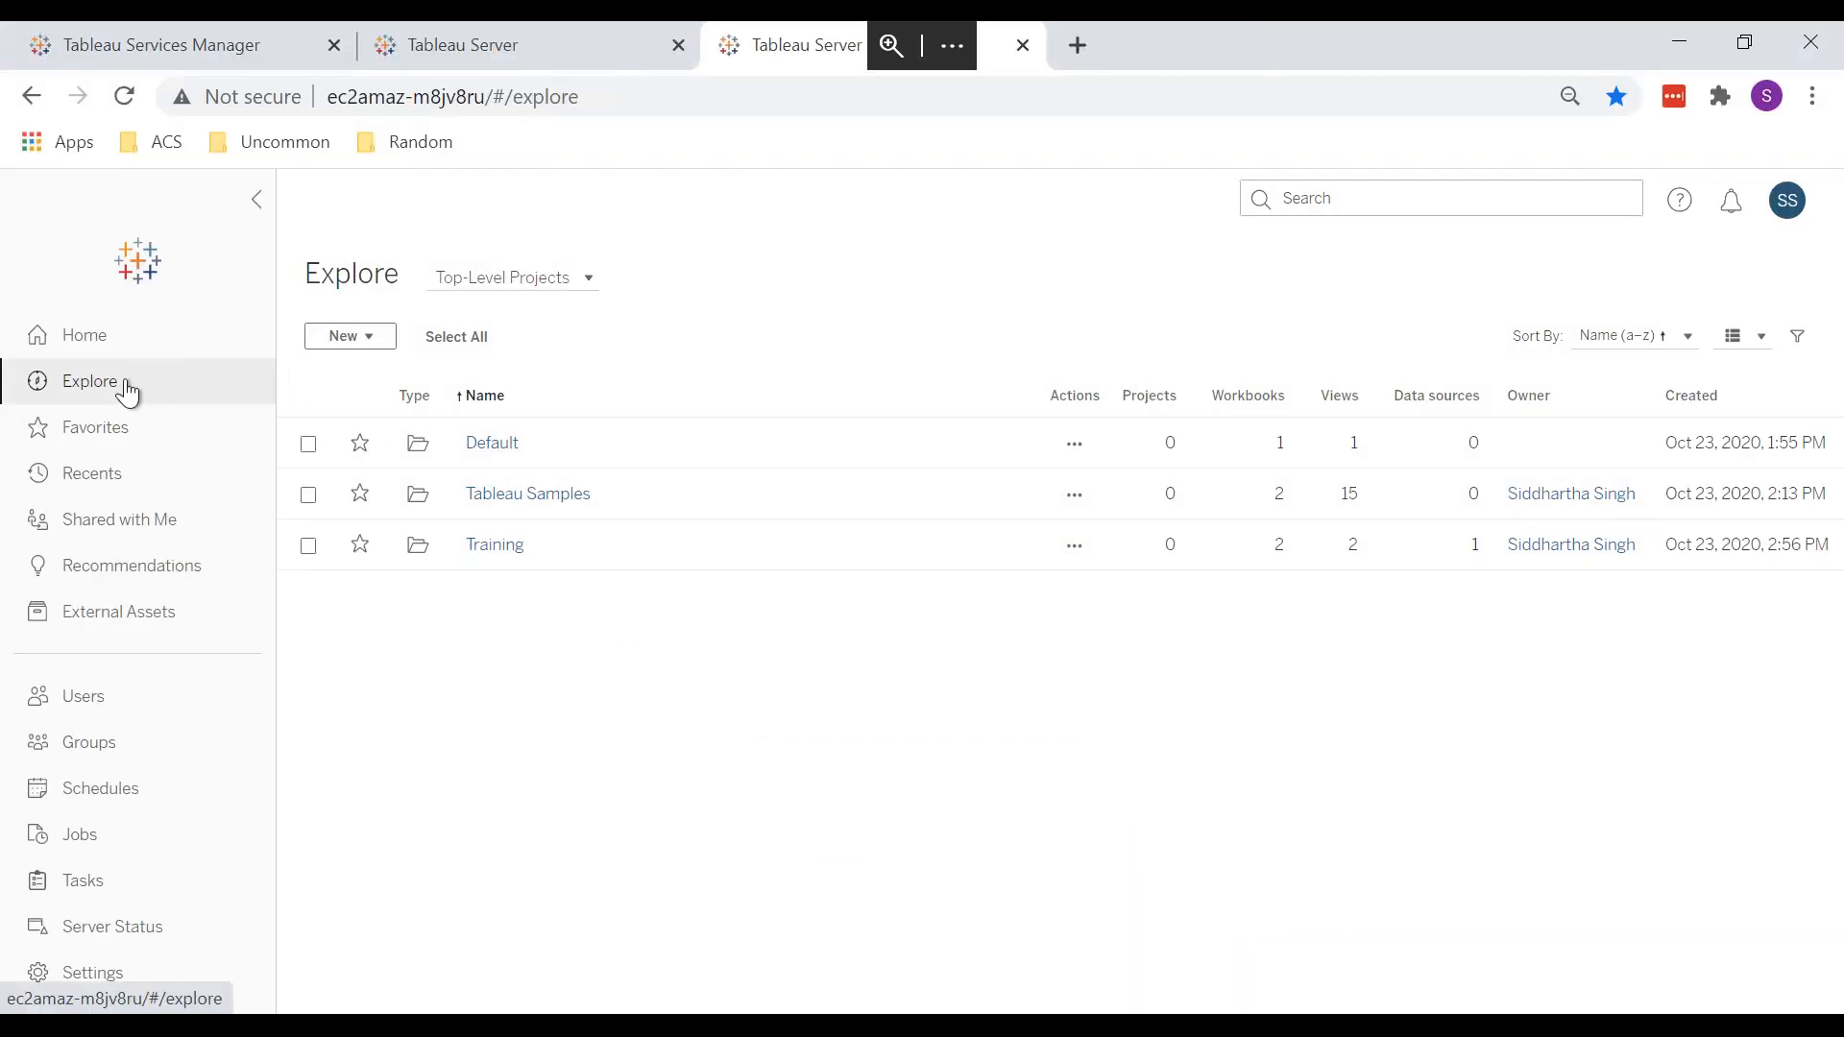
Step: Show the empty Extract Refreshes list for Training's Test 1 workbook, then switch to Tableau Desktop
left_click(496, 442)
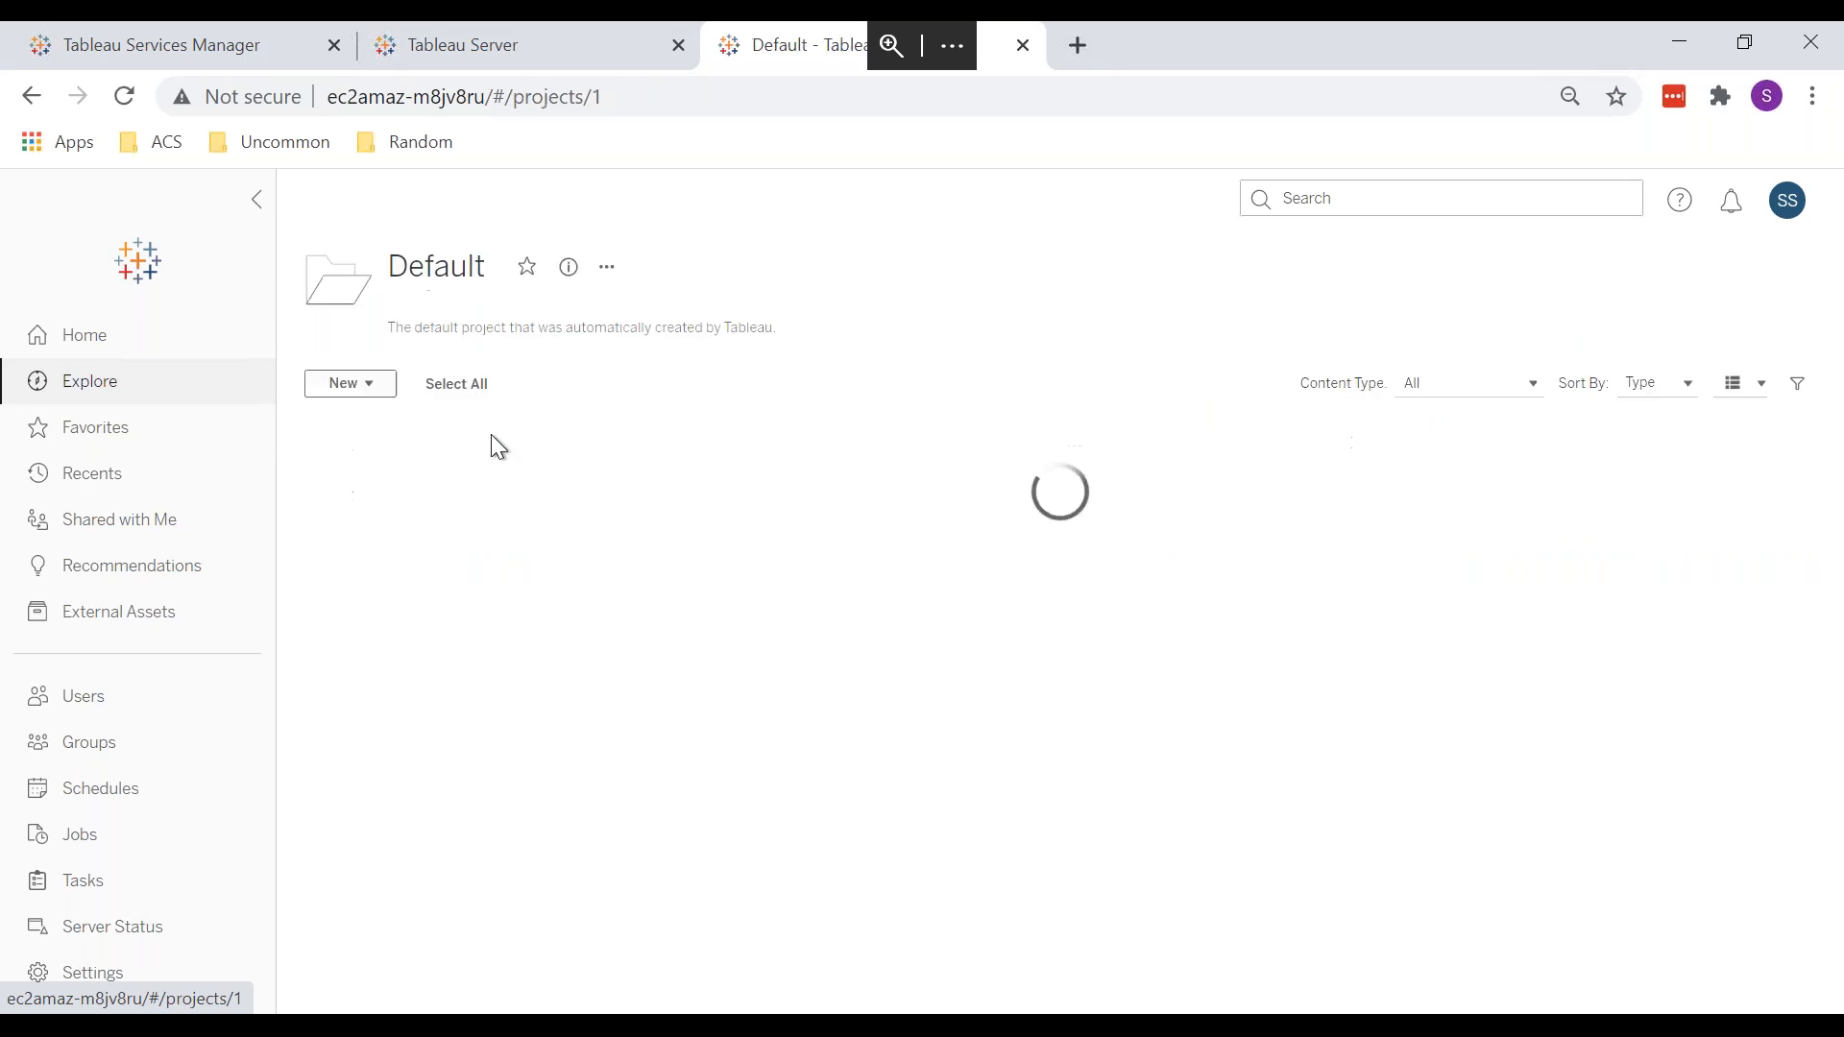
left_click(135, 384)
left_click(496, 545)
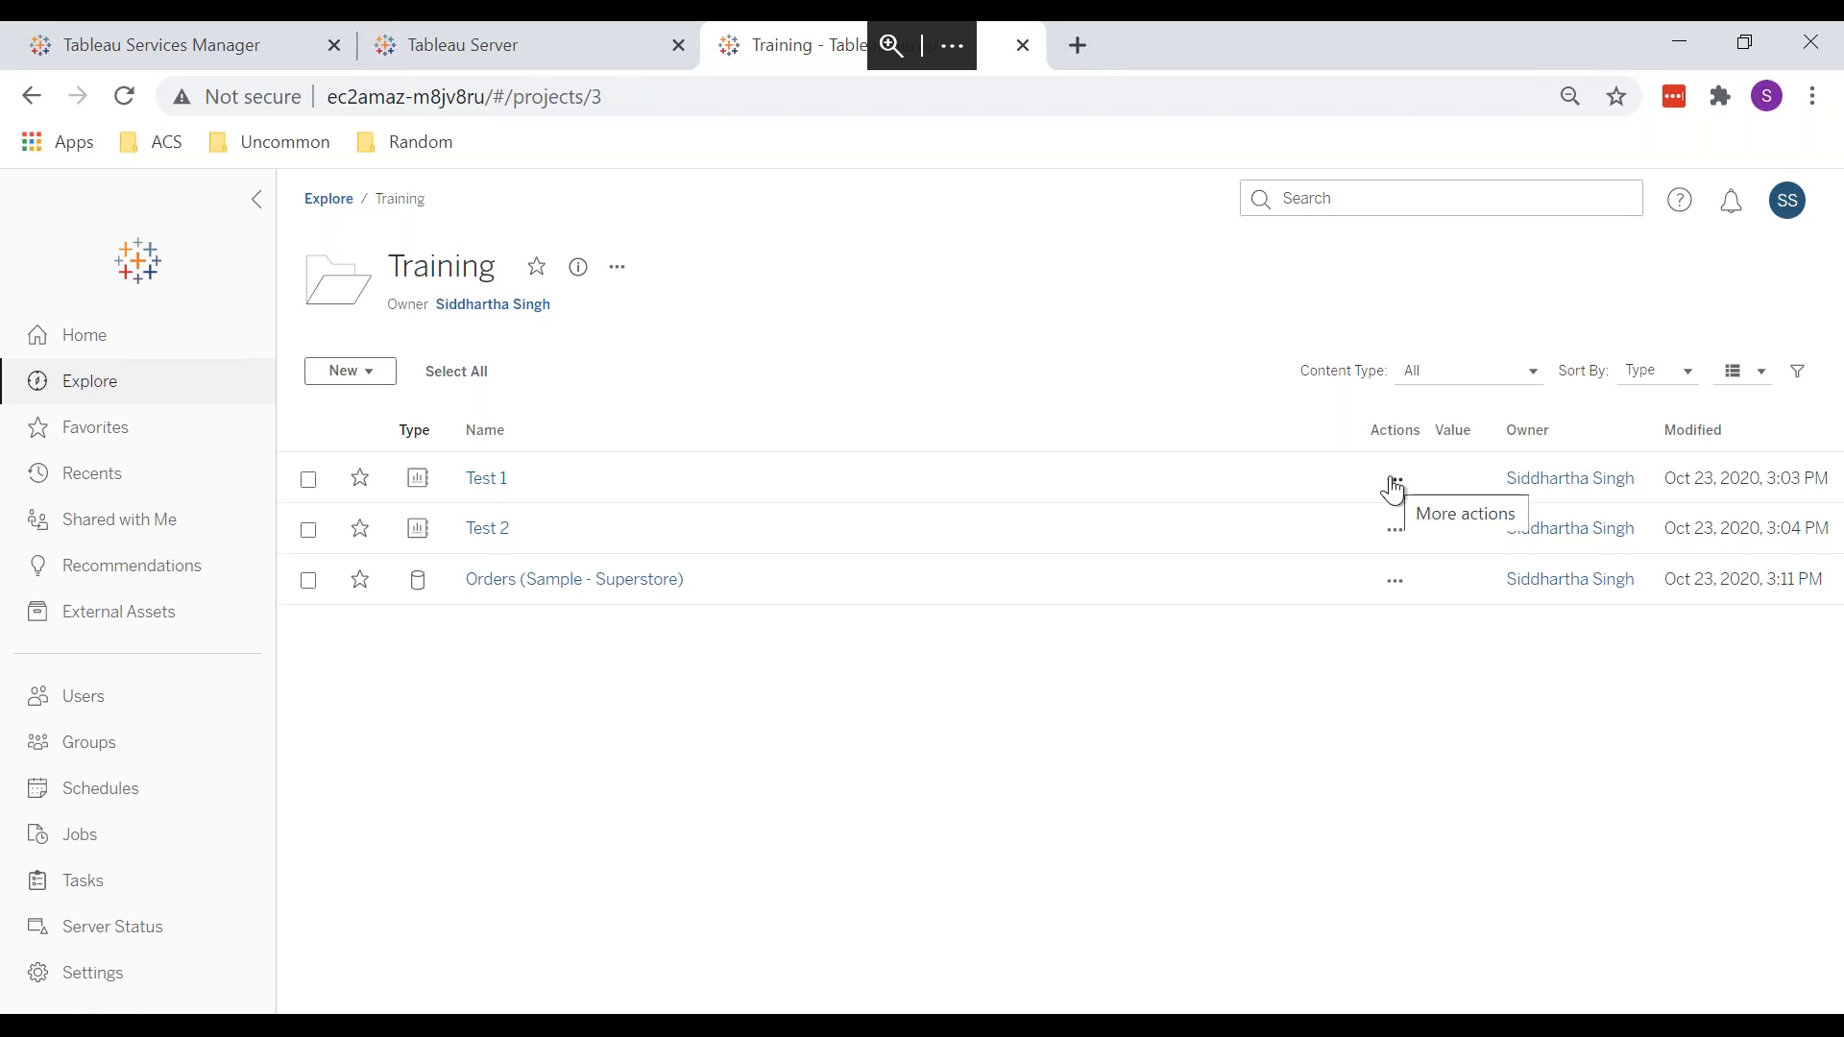
left_click(491, 483)
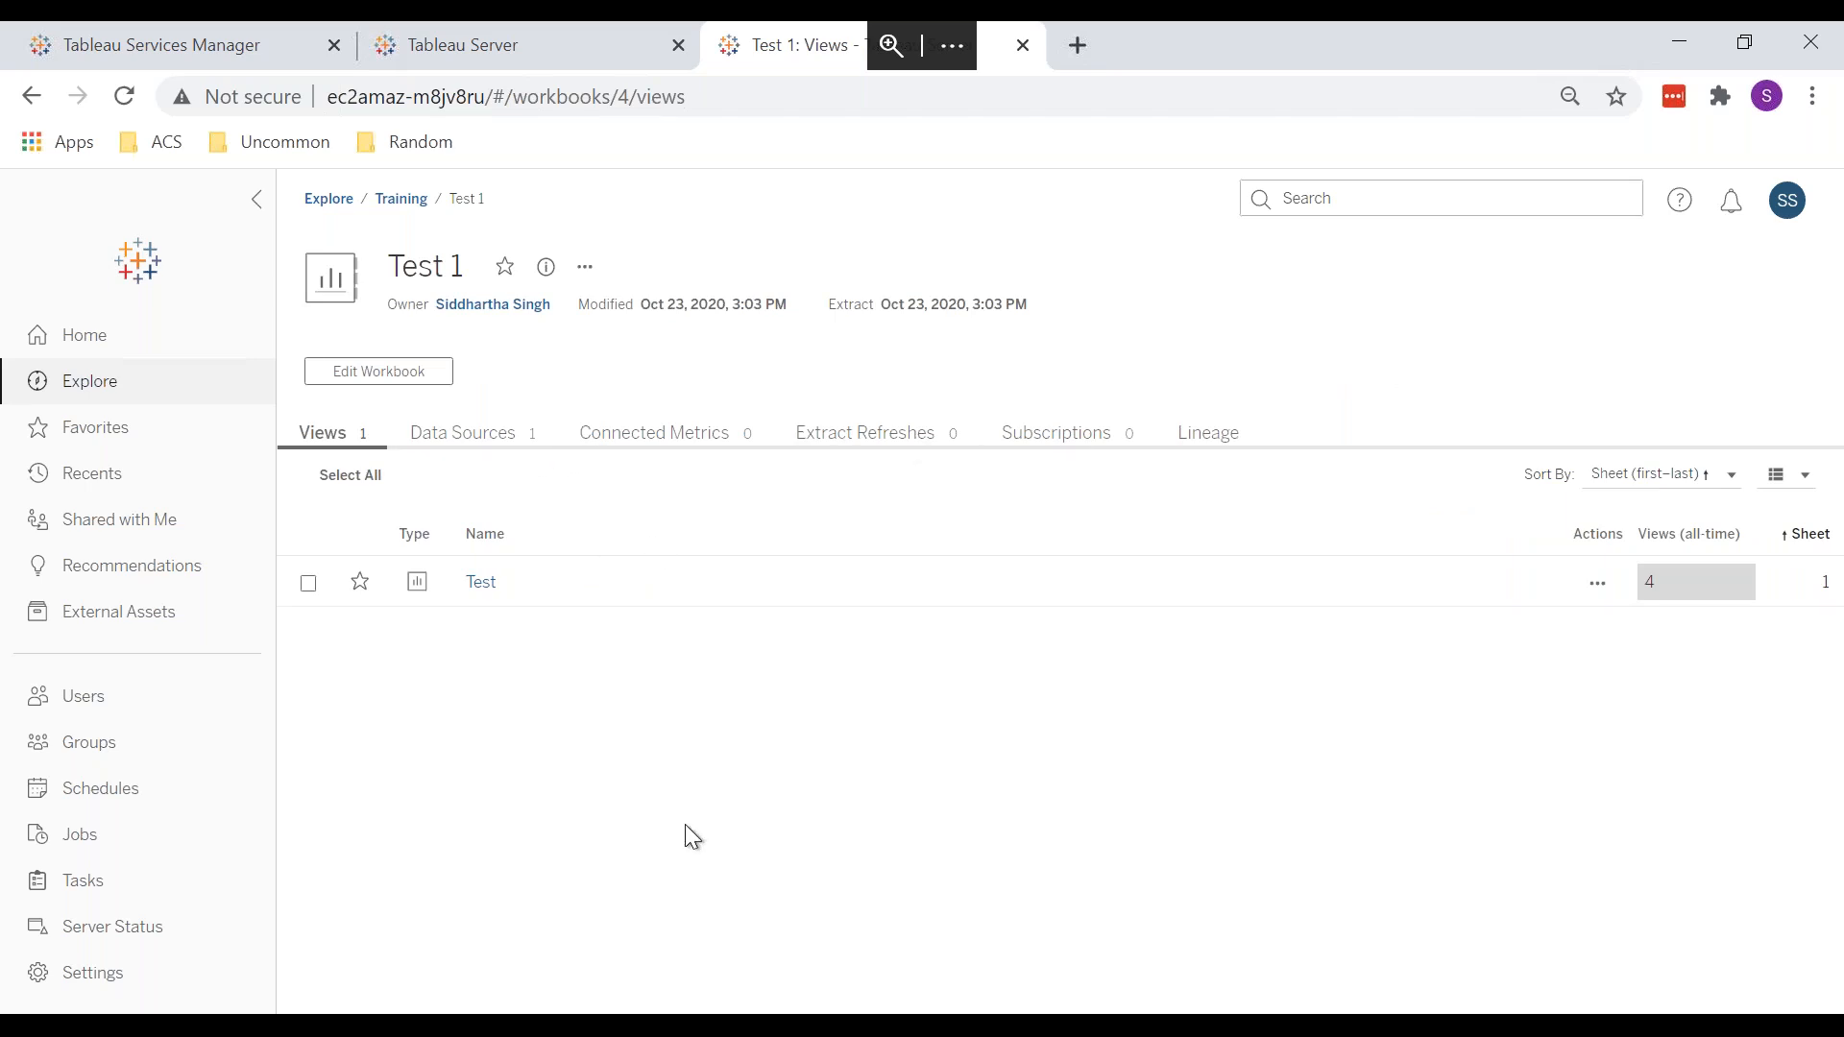
left_click(822, 441)
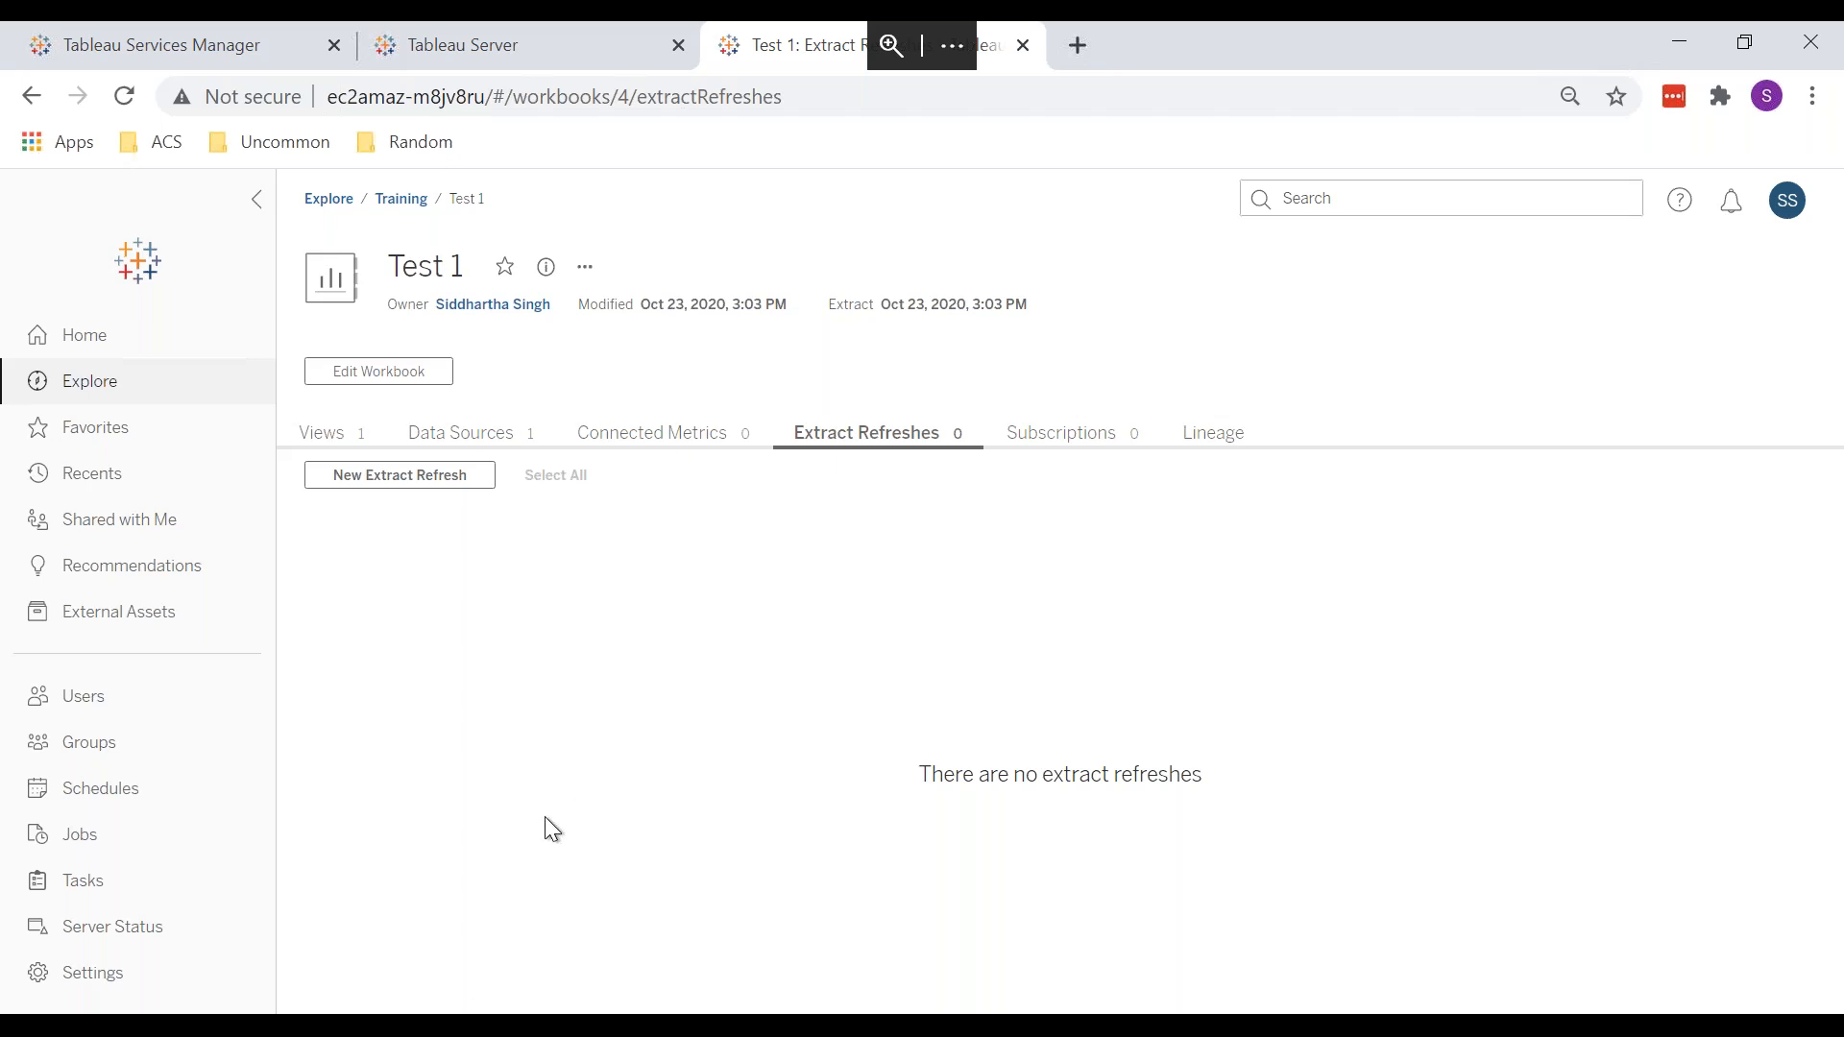
key("alt+Tab")
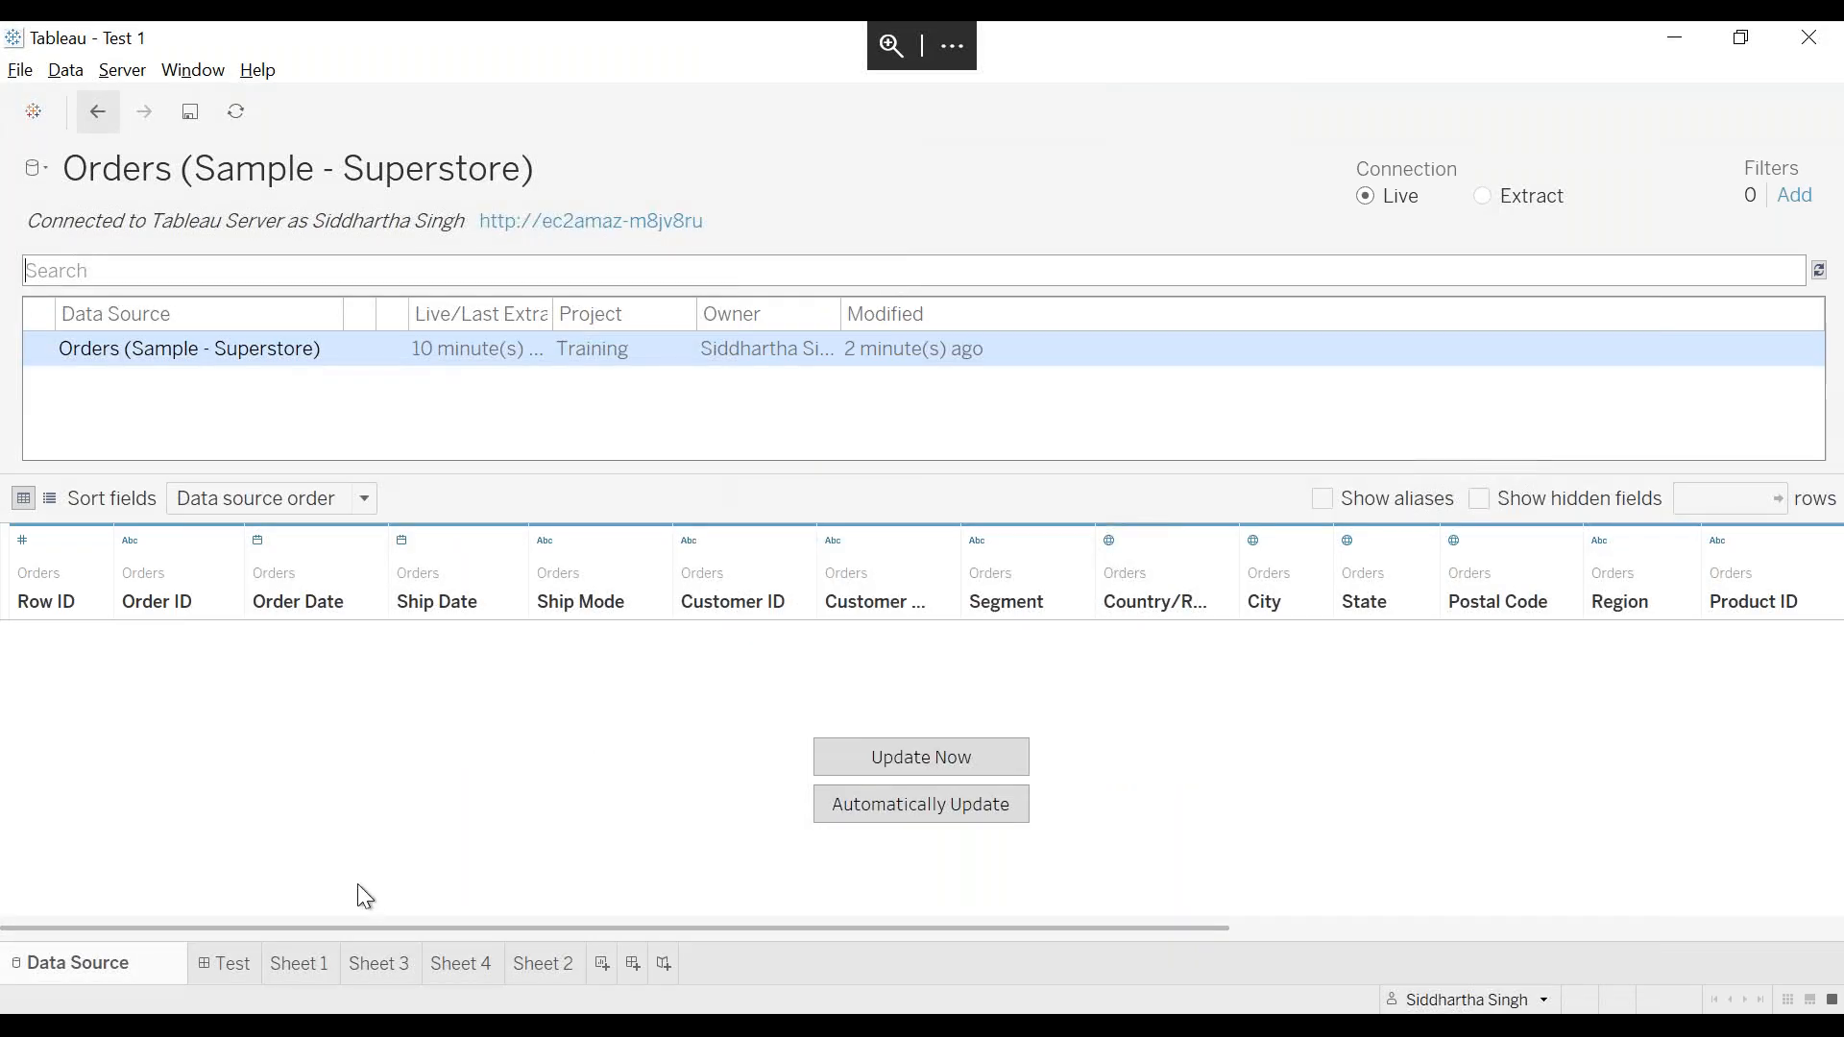
Step: Show the Test dashboard and bring up Publish Workbook settings targeting Training, then return to the browser
left_click(239, 962)
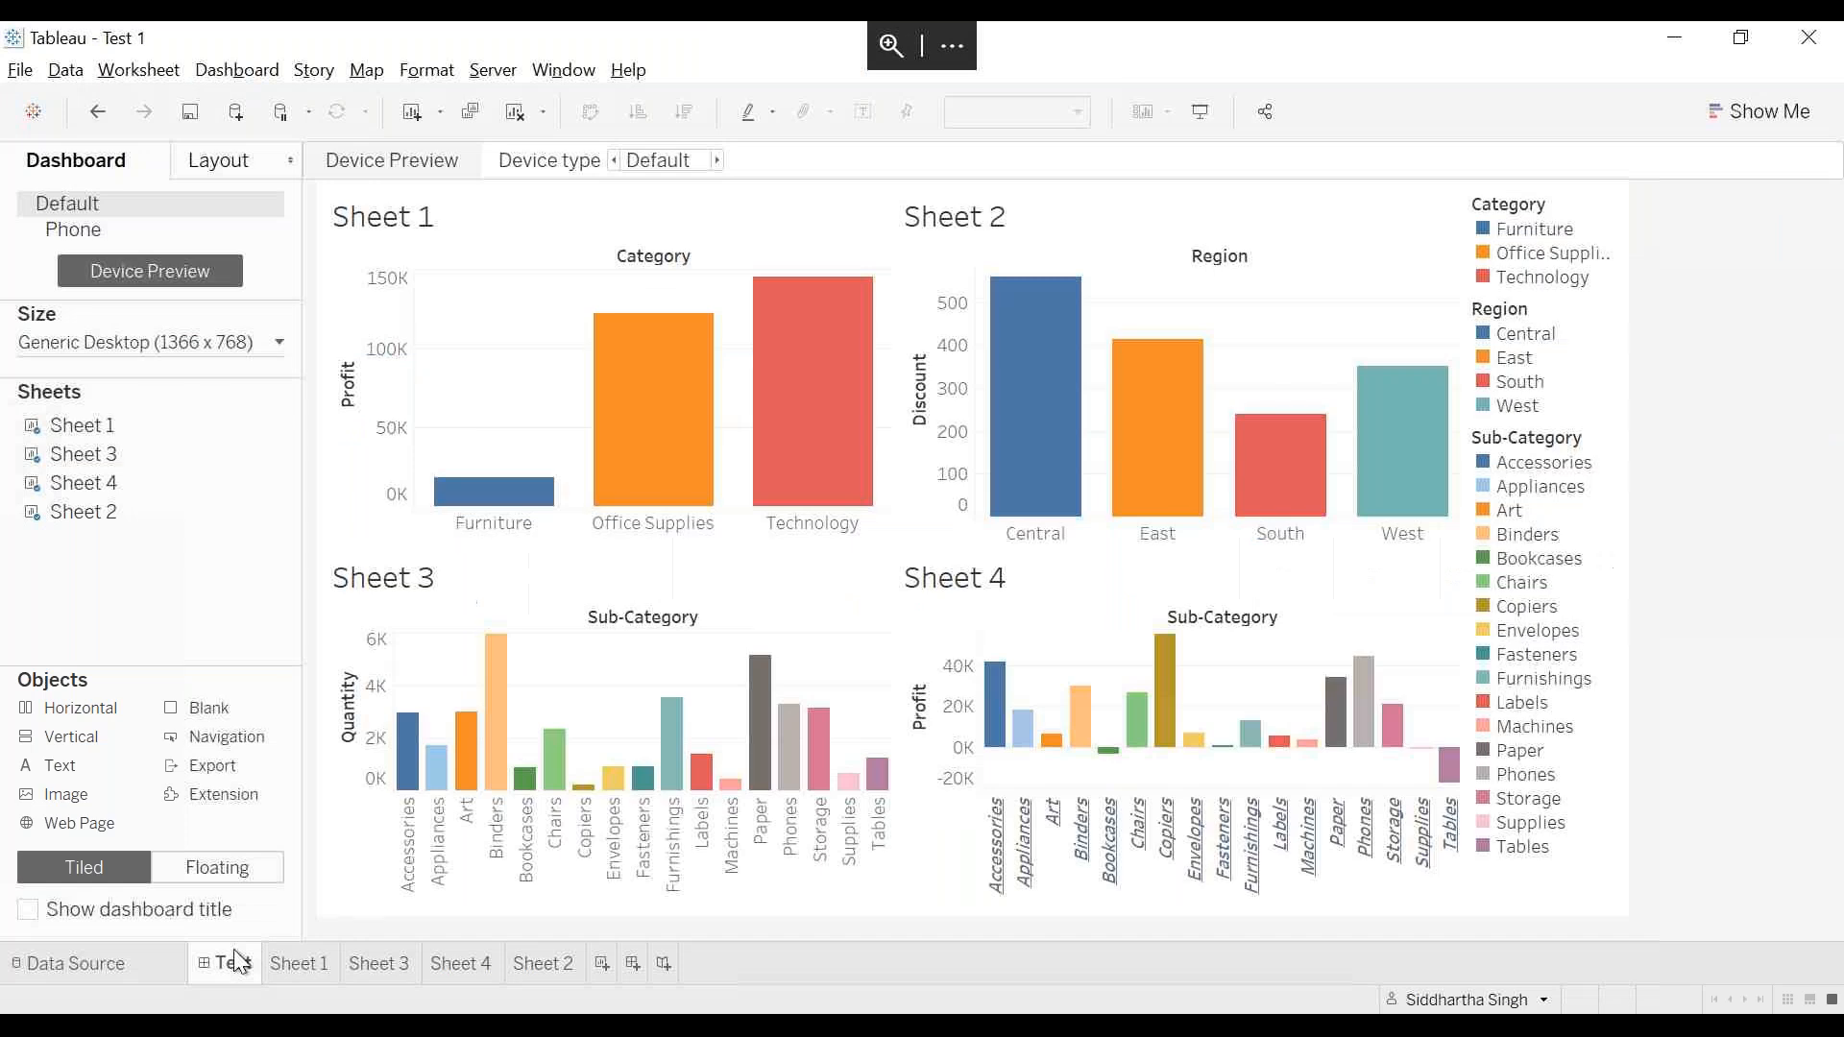
left_click(492, 70)
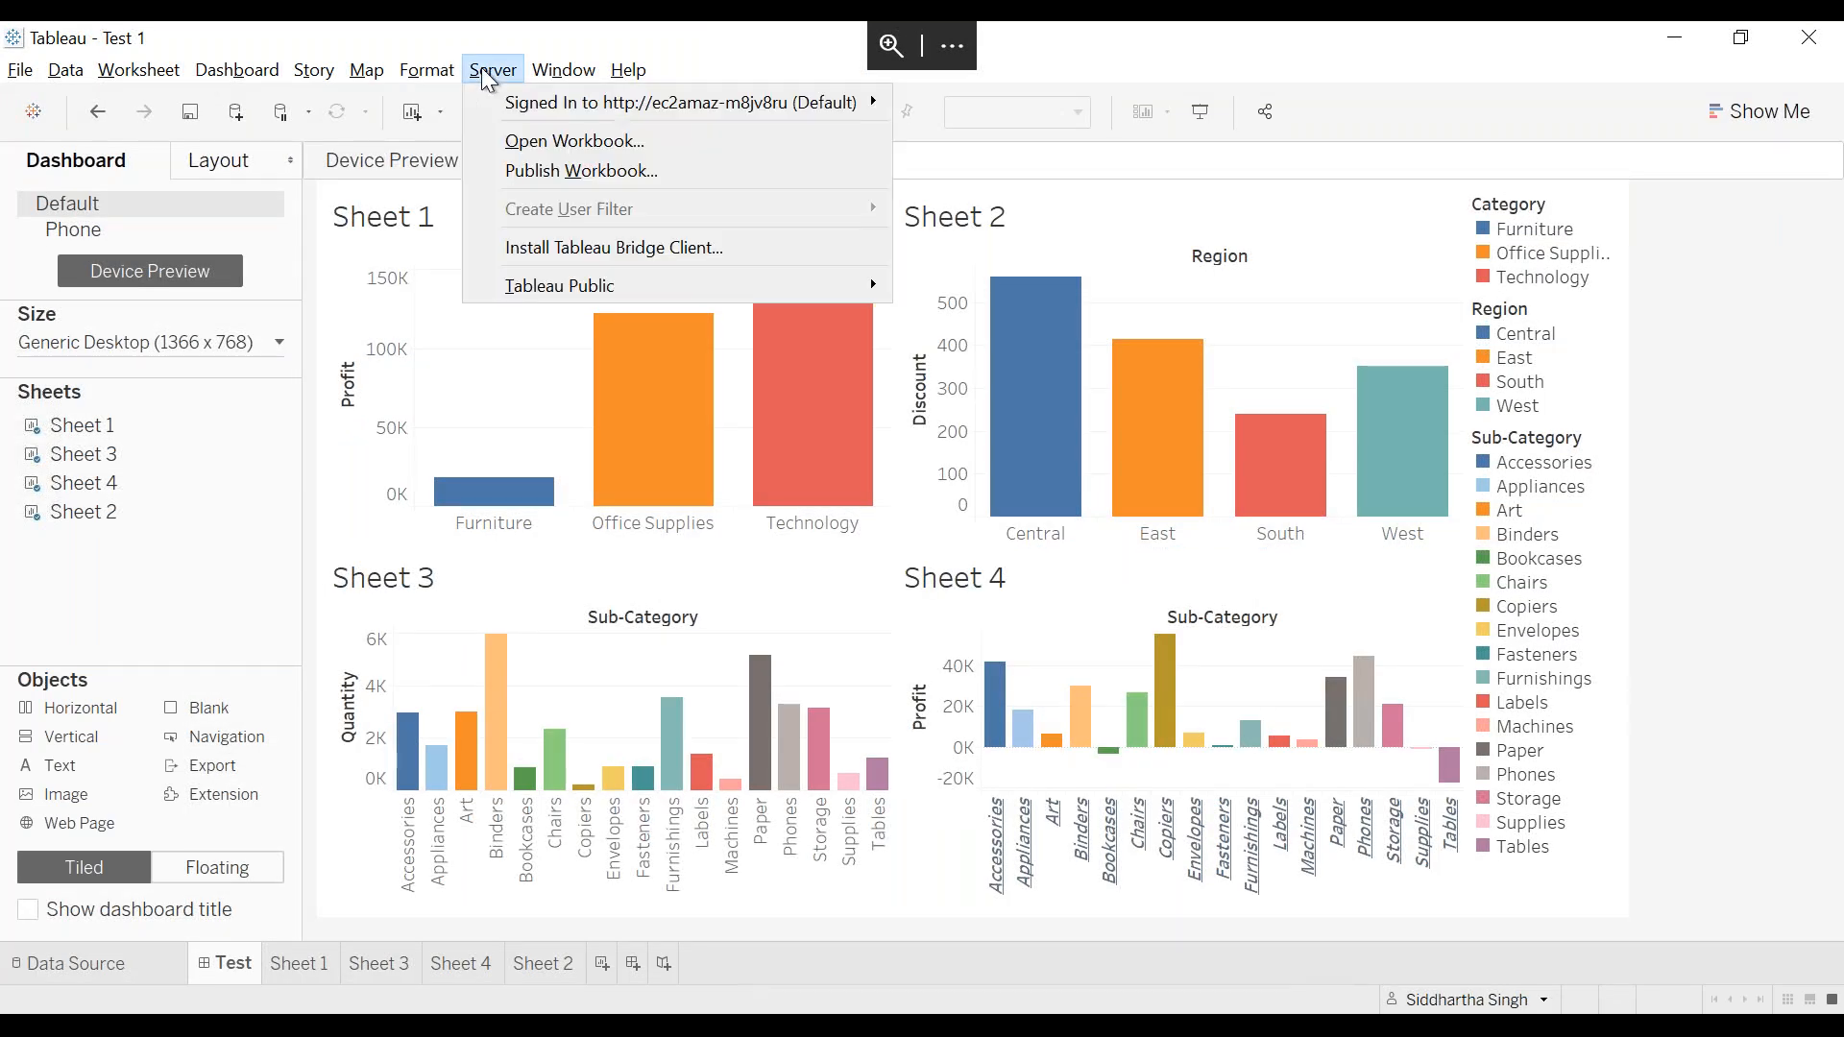
left_click(544, 169)
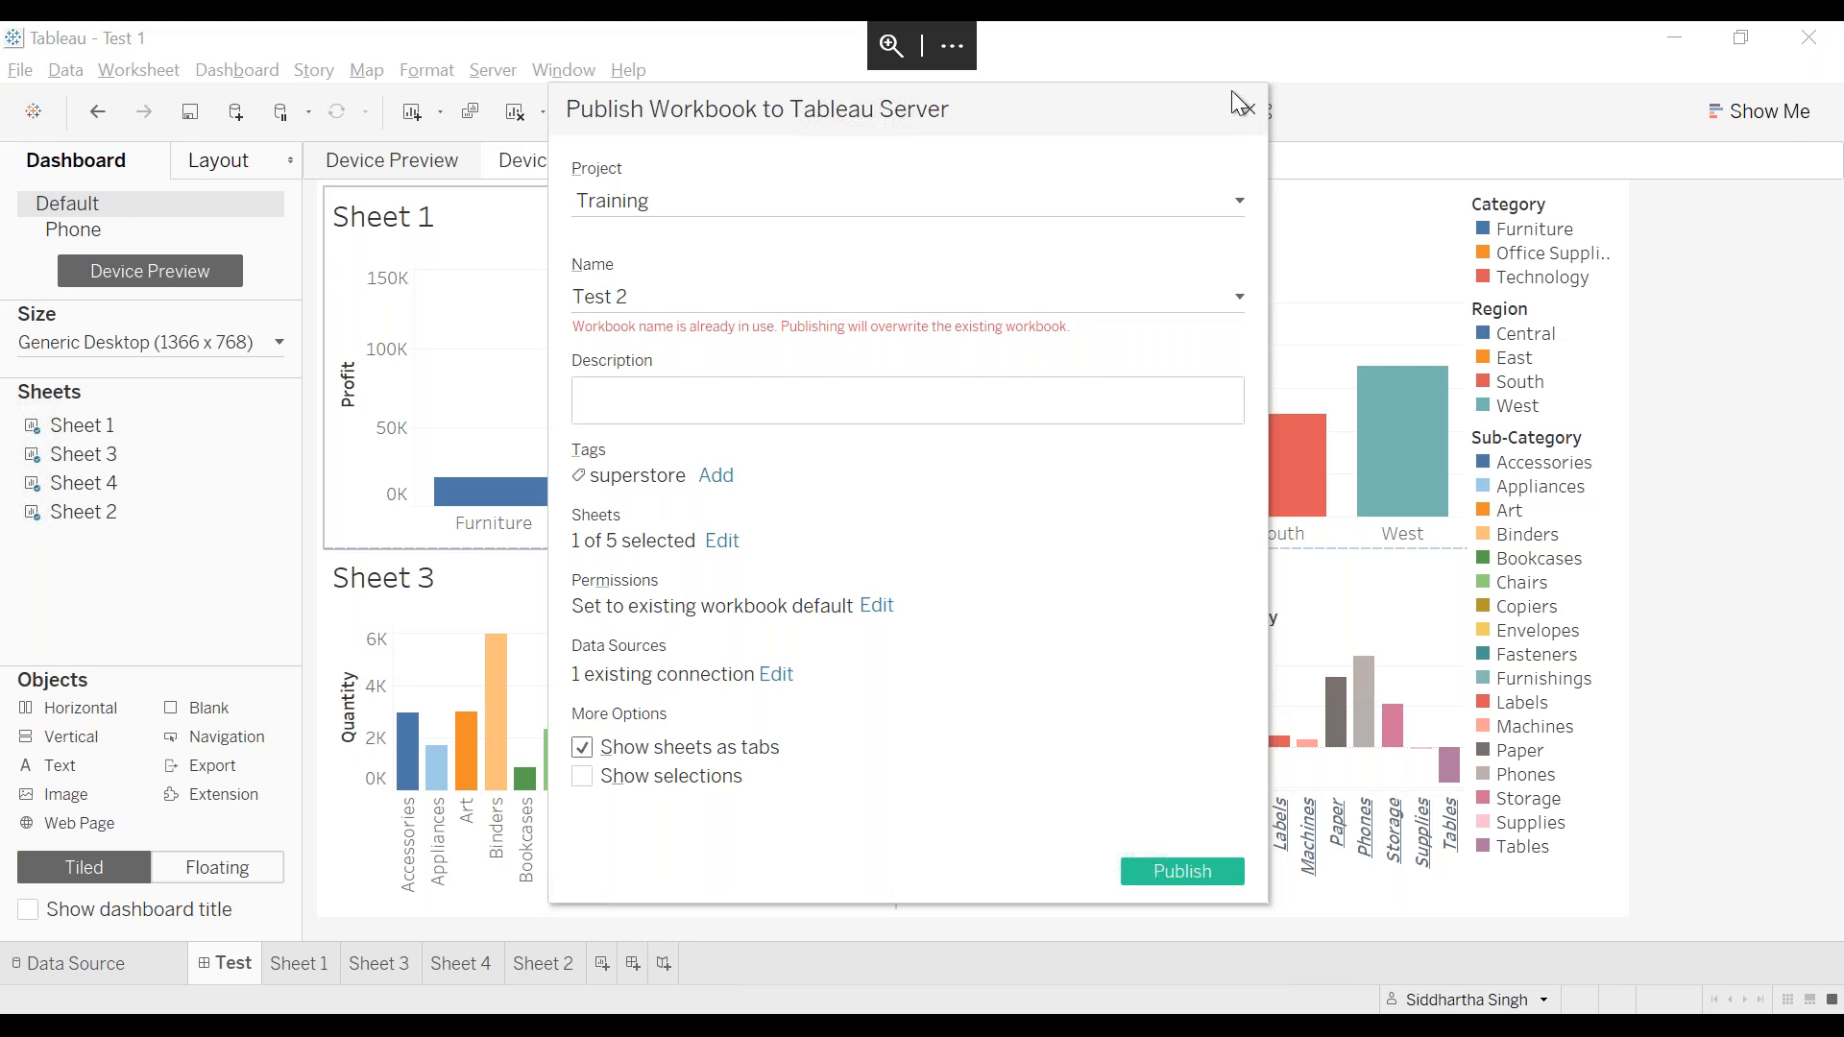
left_click(1249, 112)
left_click(490, 71)
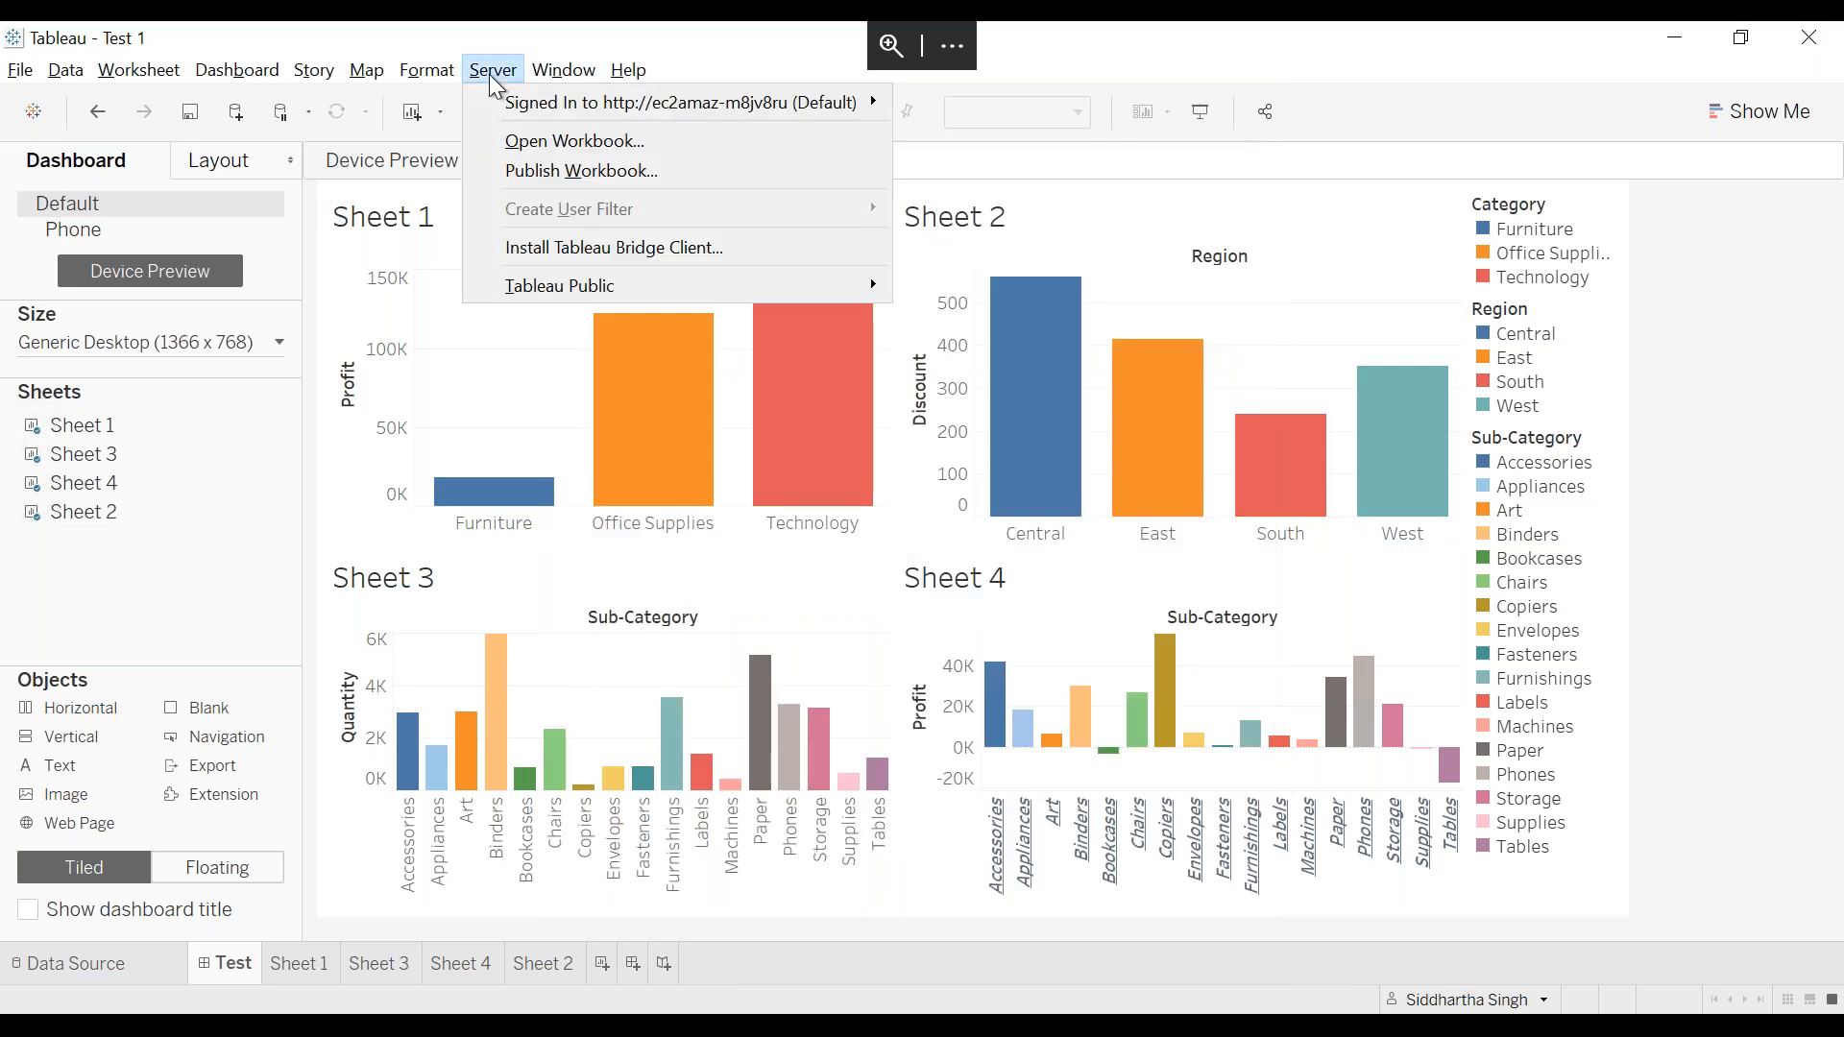
left_click(549, 170)
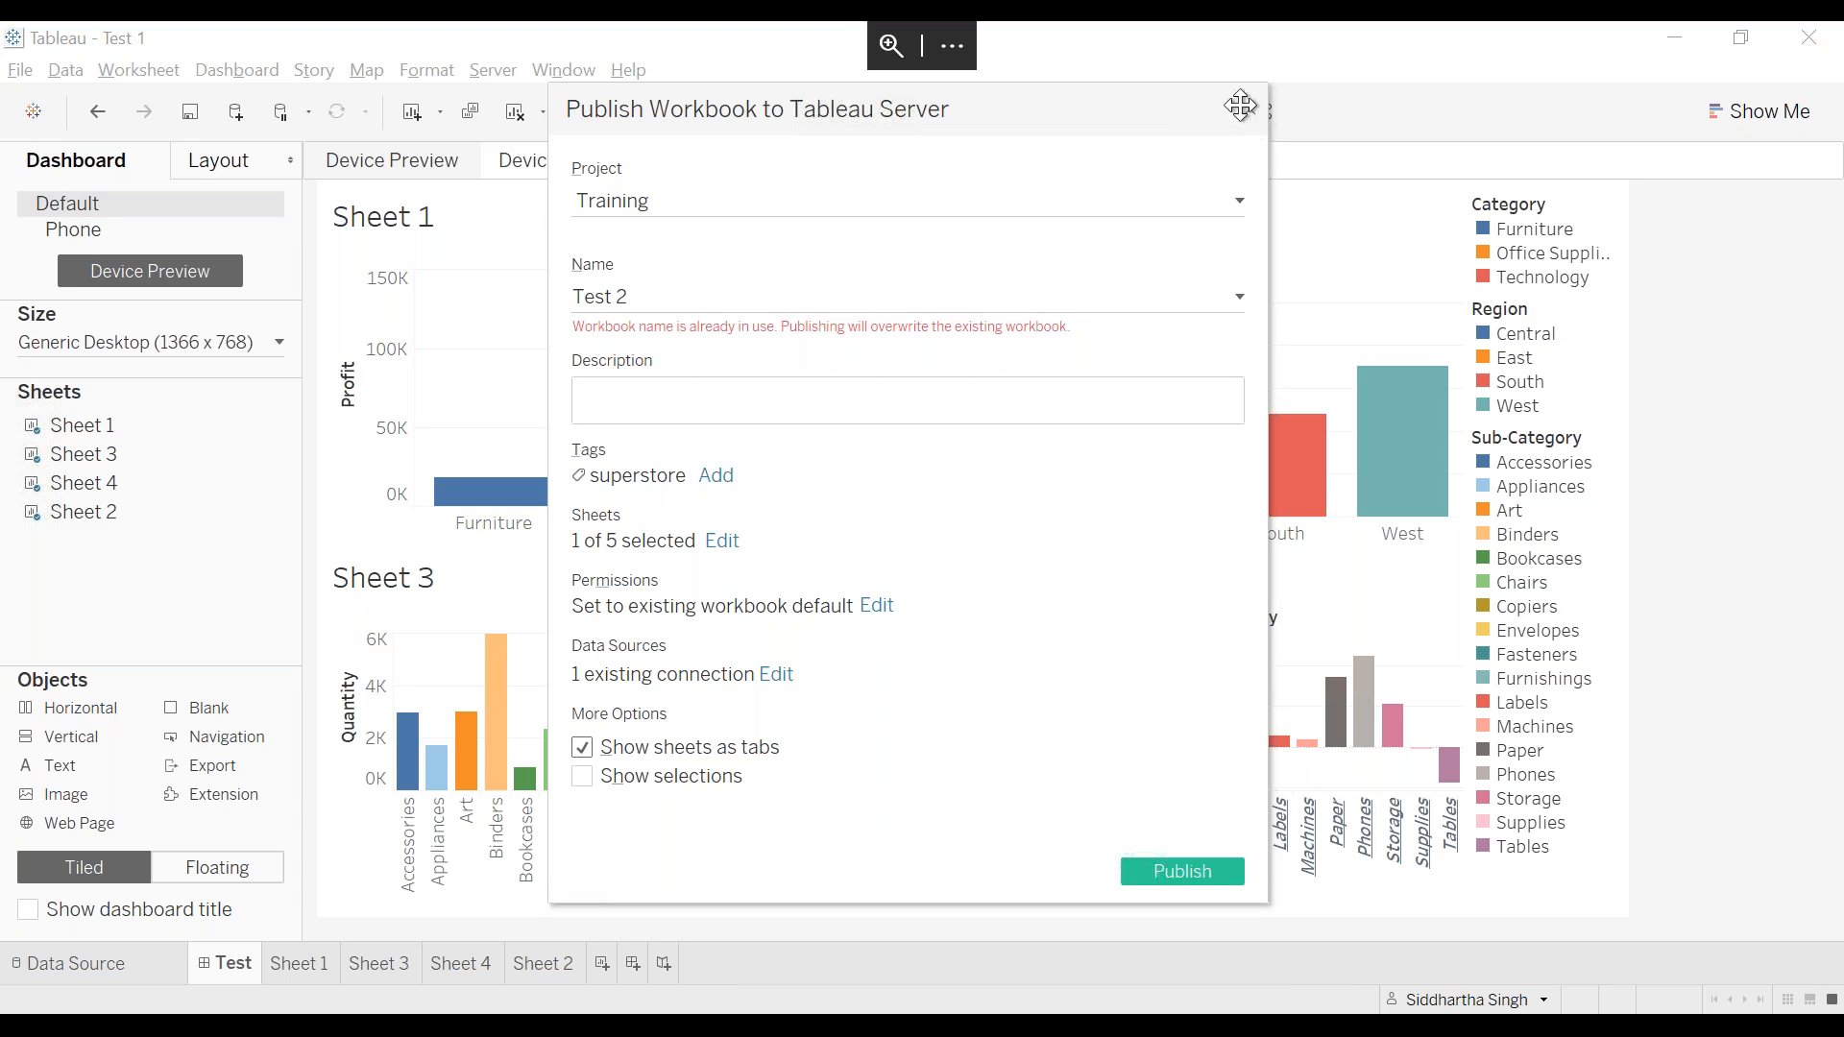
key("alt+Tab")
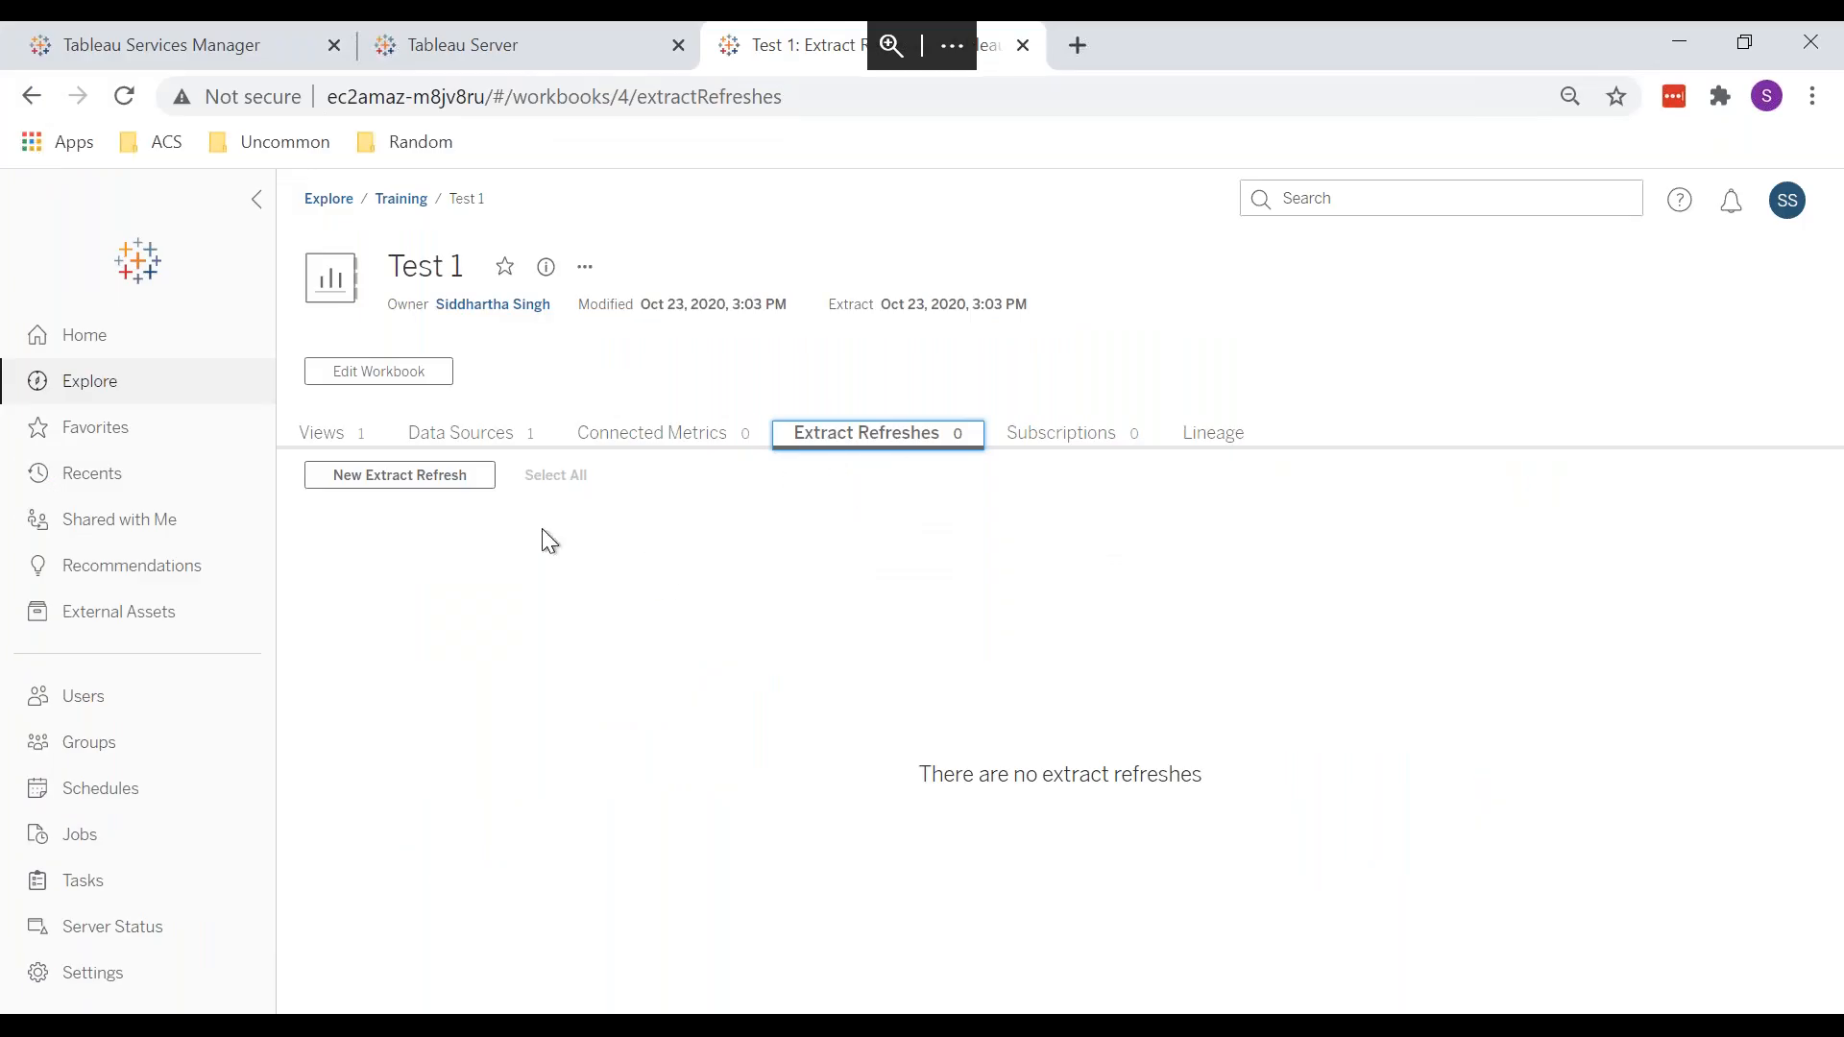
left_click(425, 477)
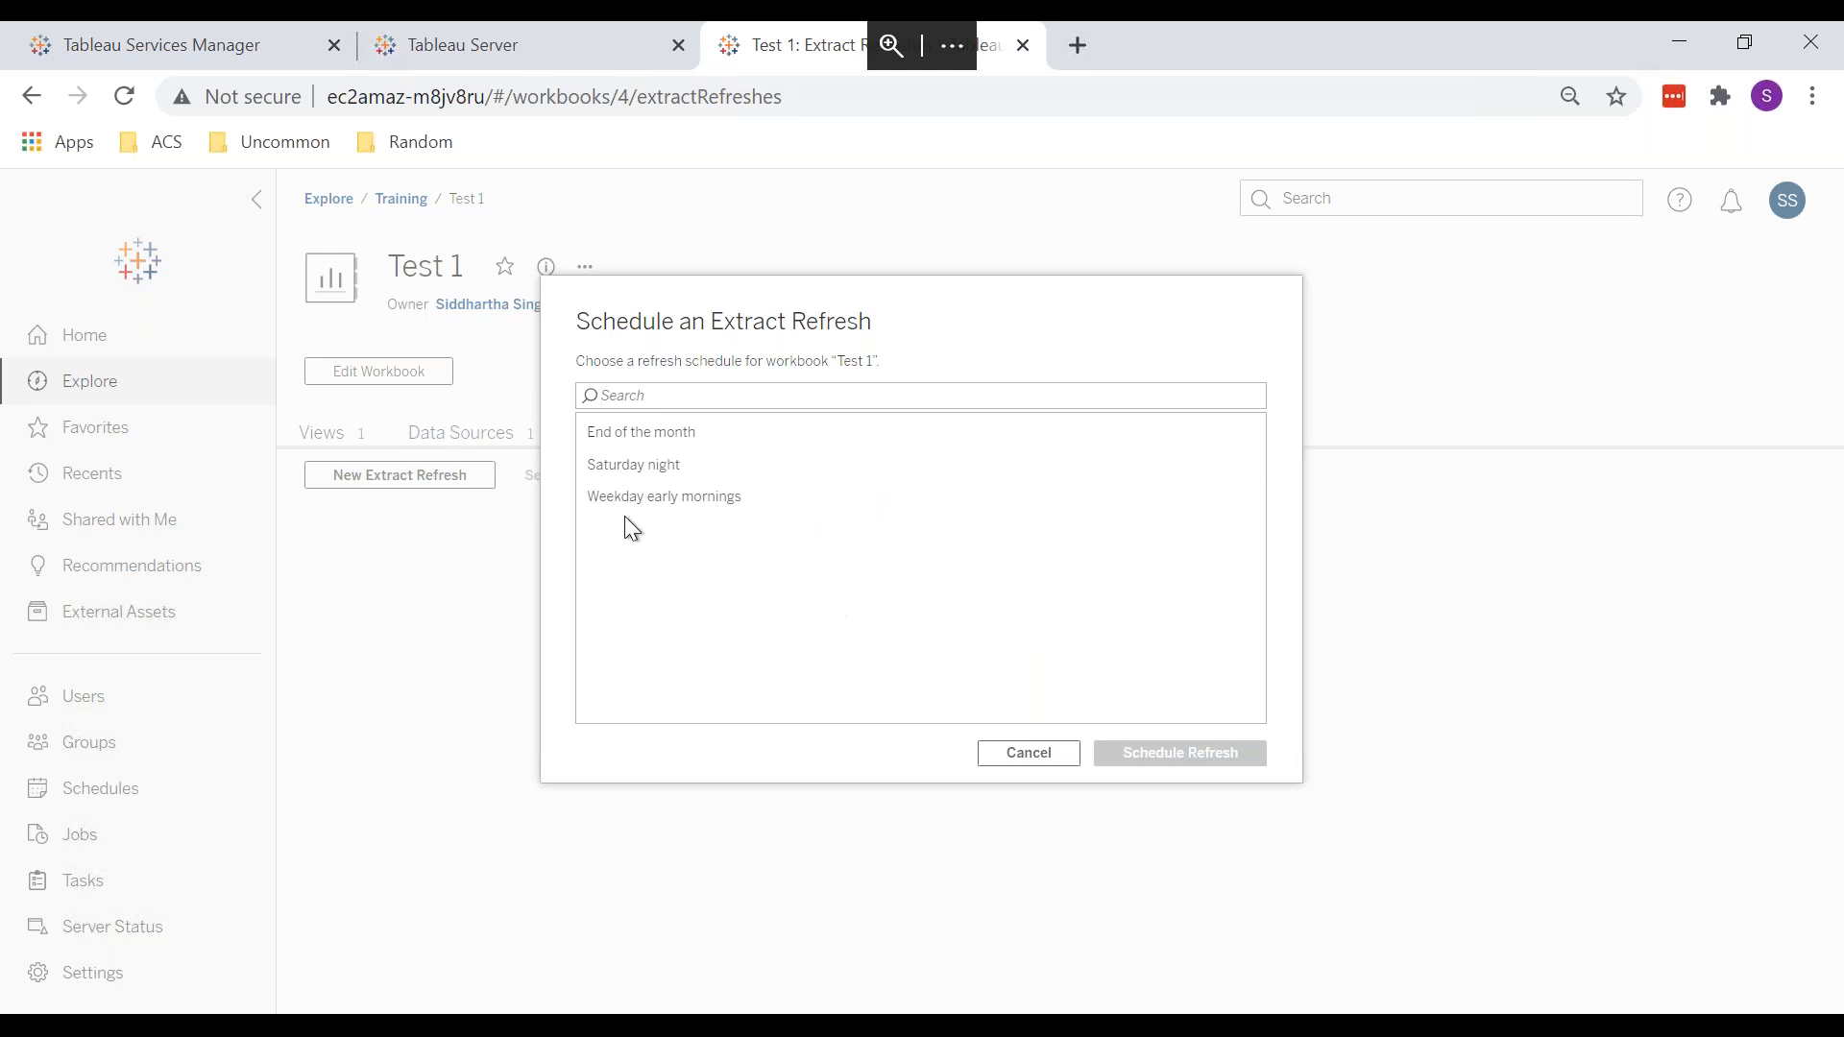
left_click(1020, 757)
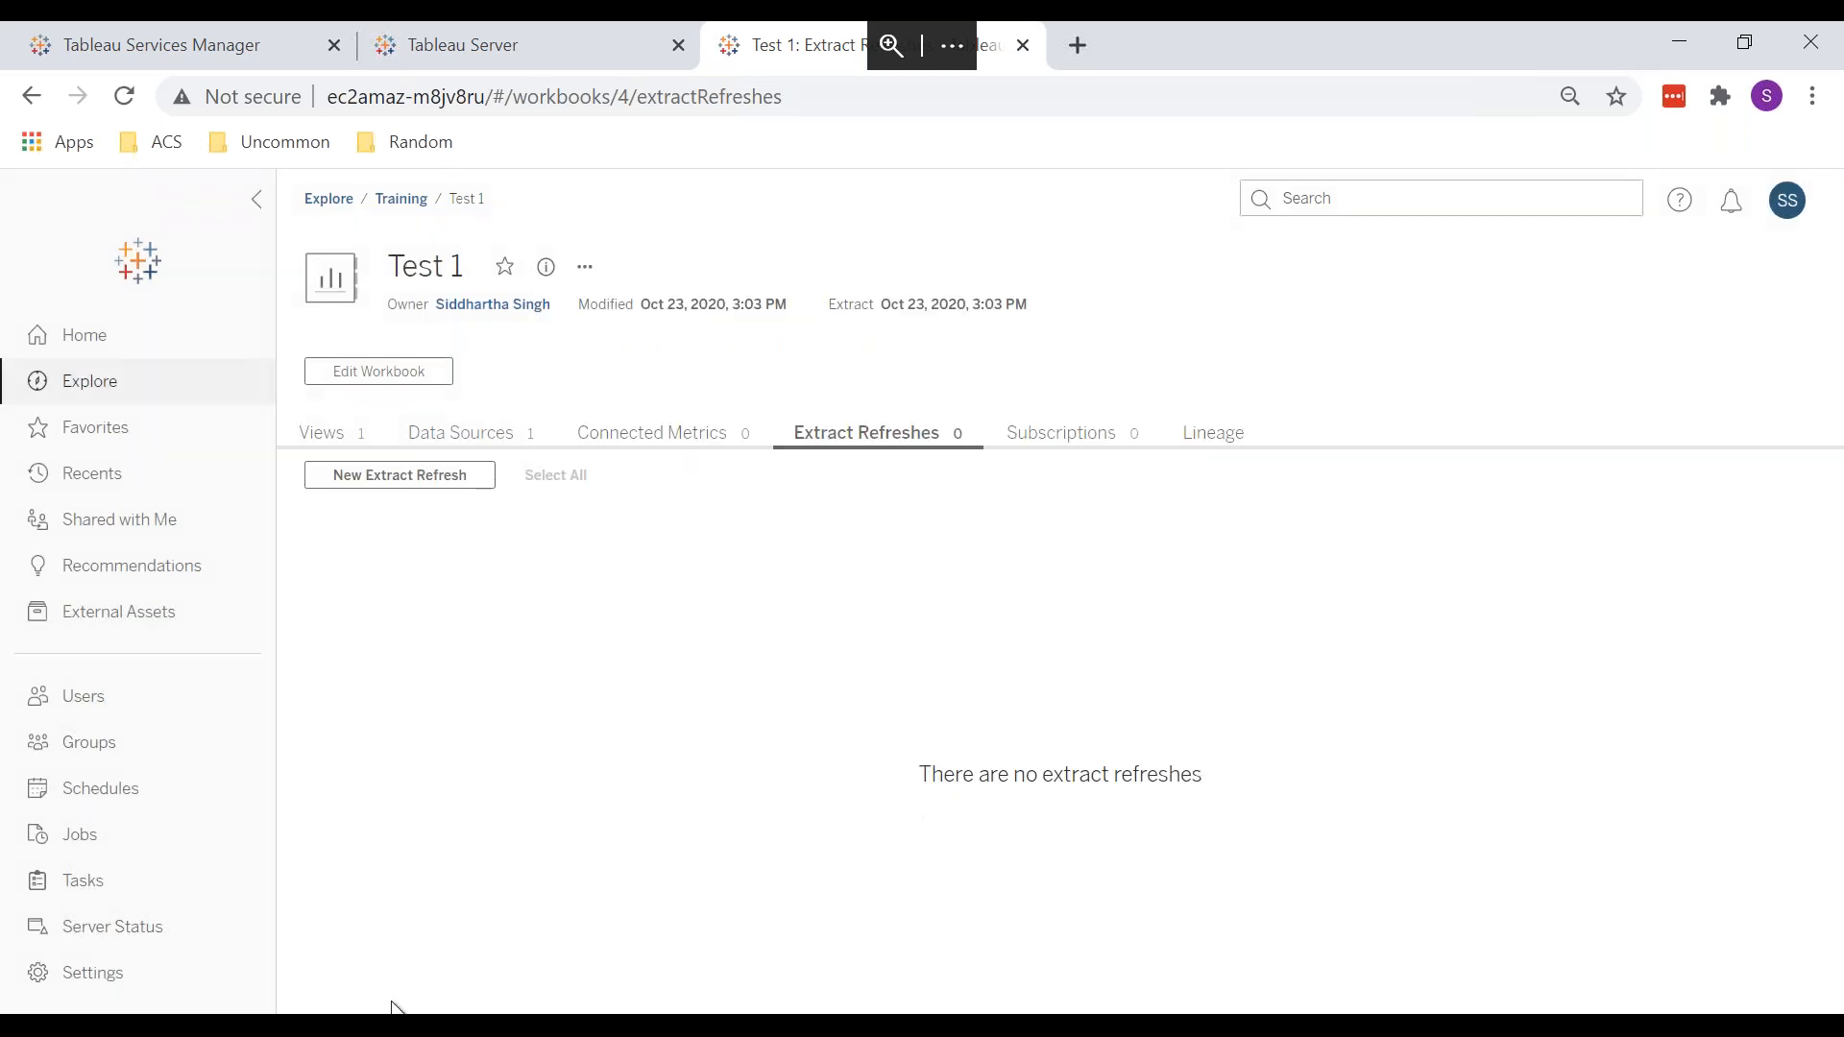
Step: Start a new extract refresh for the 360 Degree Feedback Evaluation Data SY19-20 workbook
mouse_move(398, 1006)
left_click(474, 901)
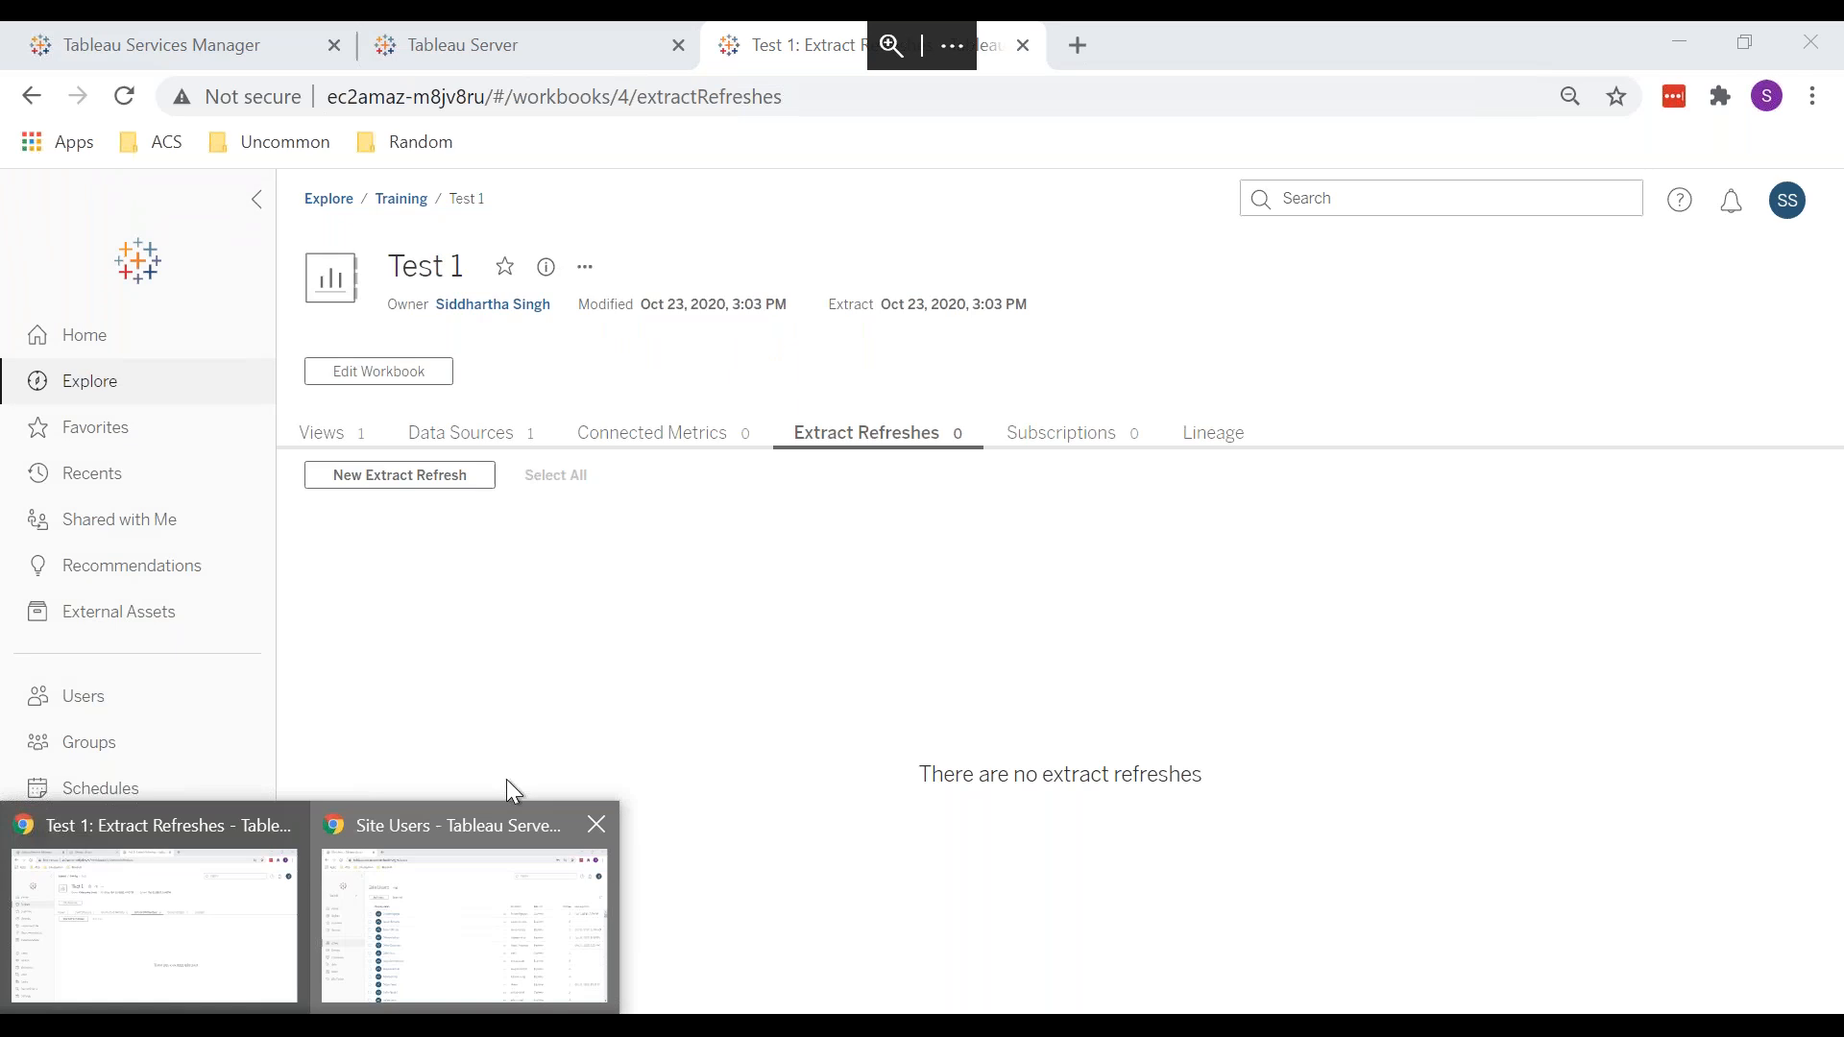
left_click(144, 459)
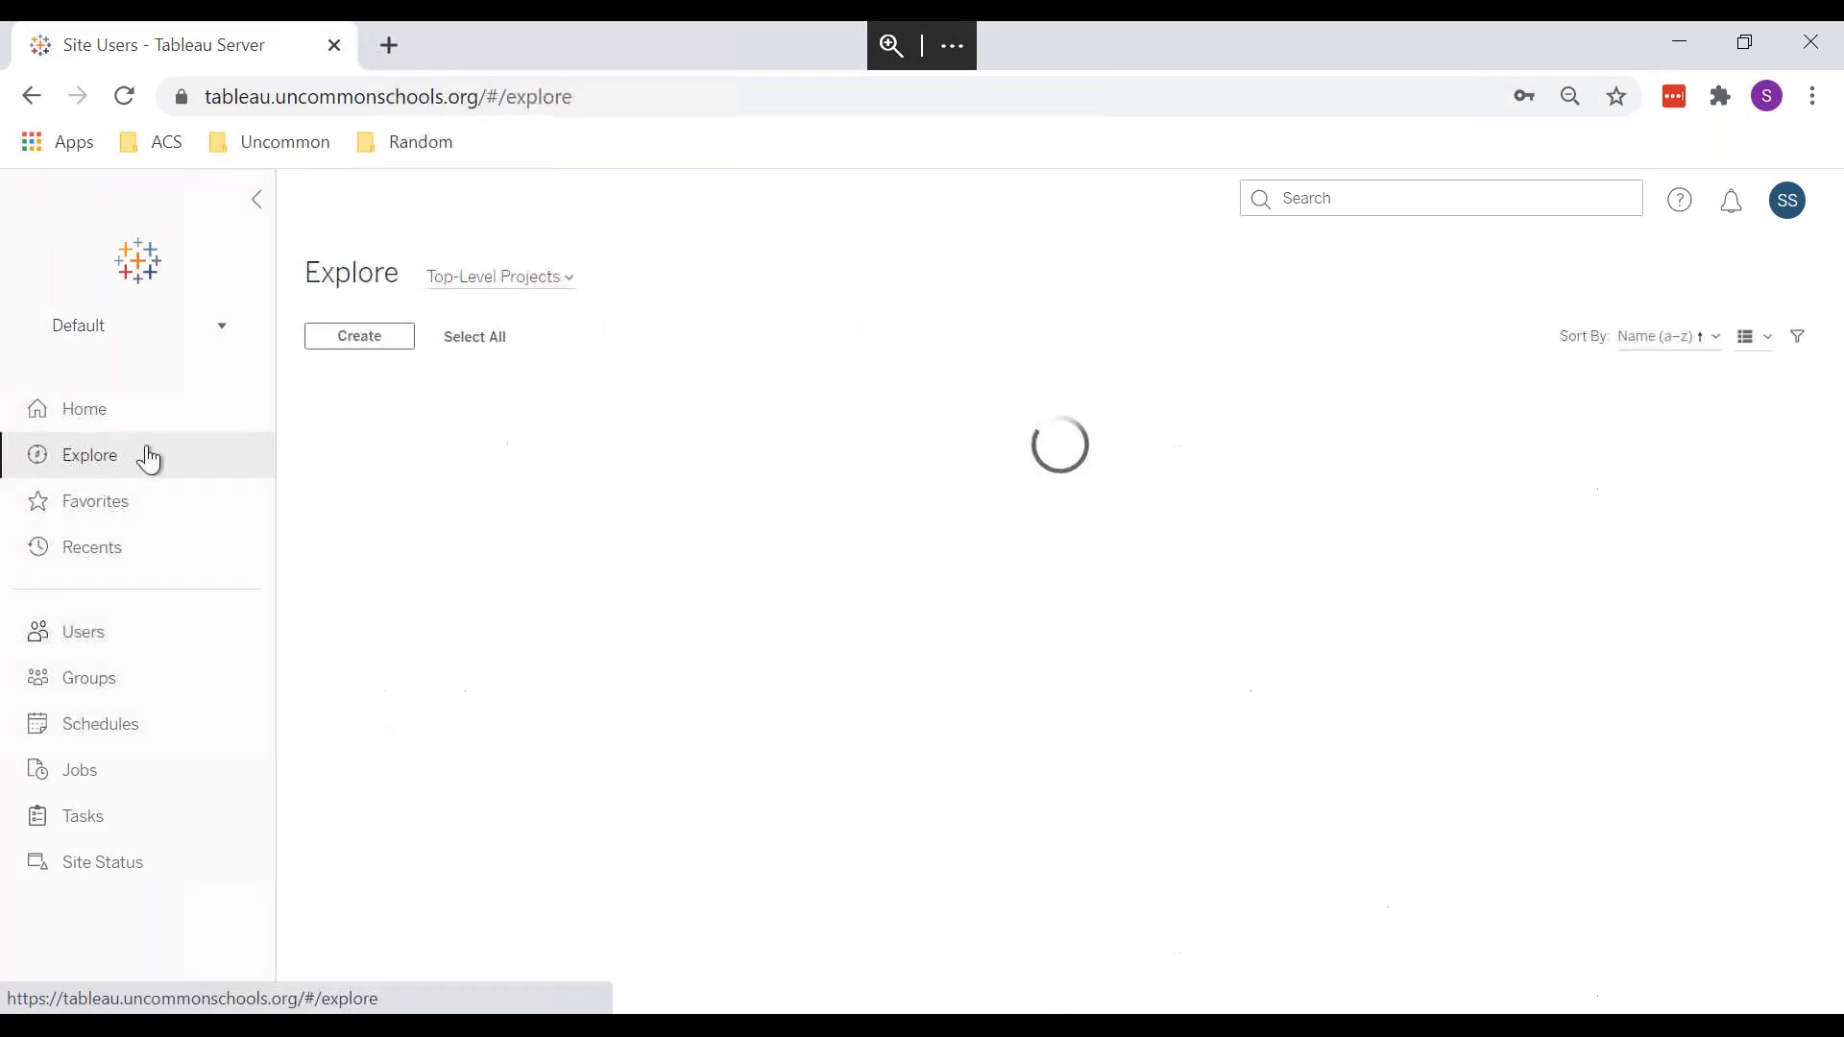
left_click(550, 504)
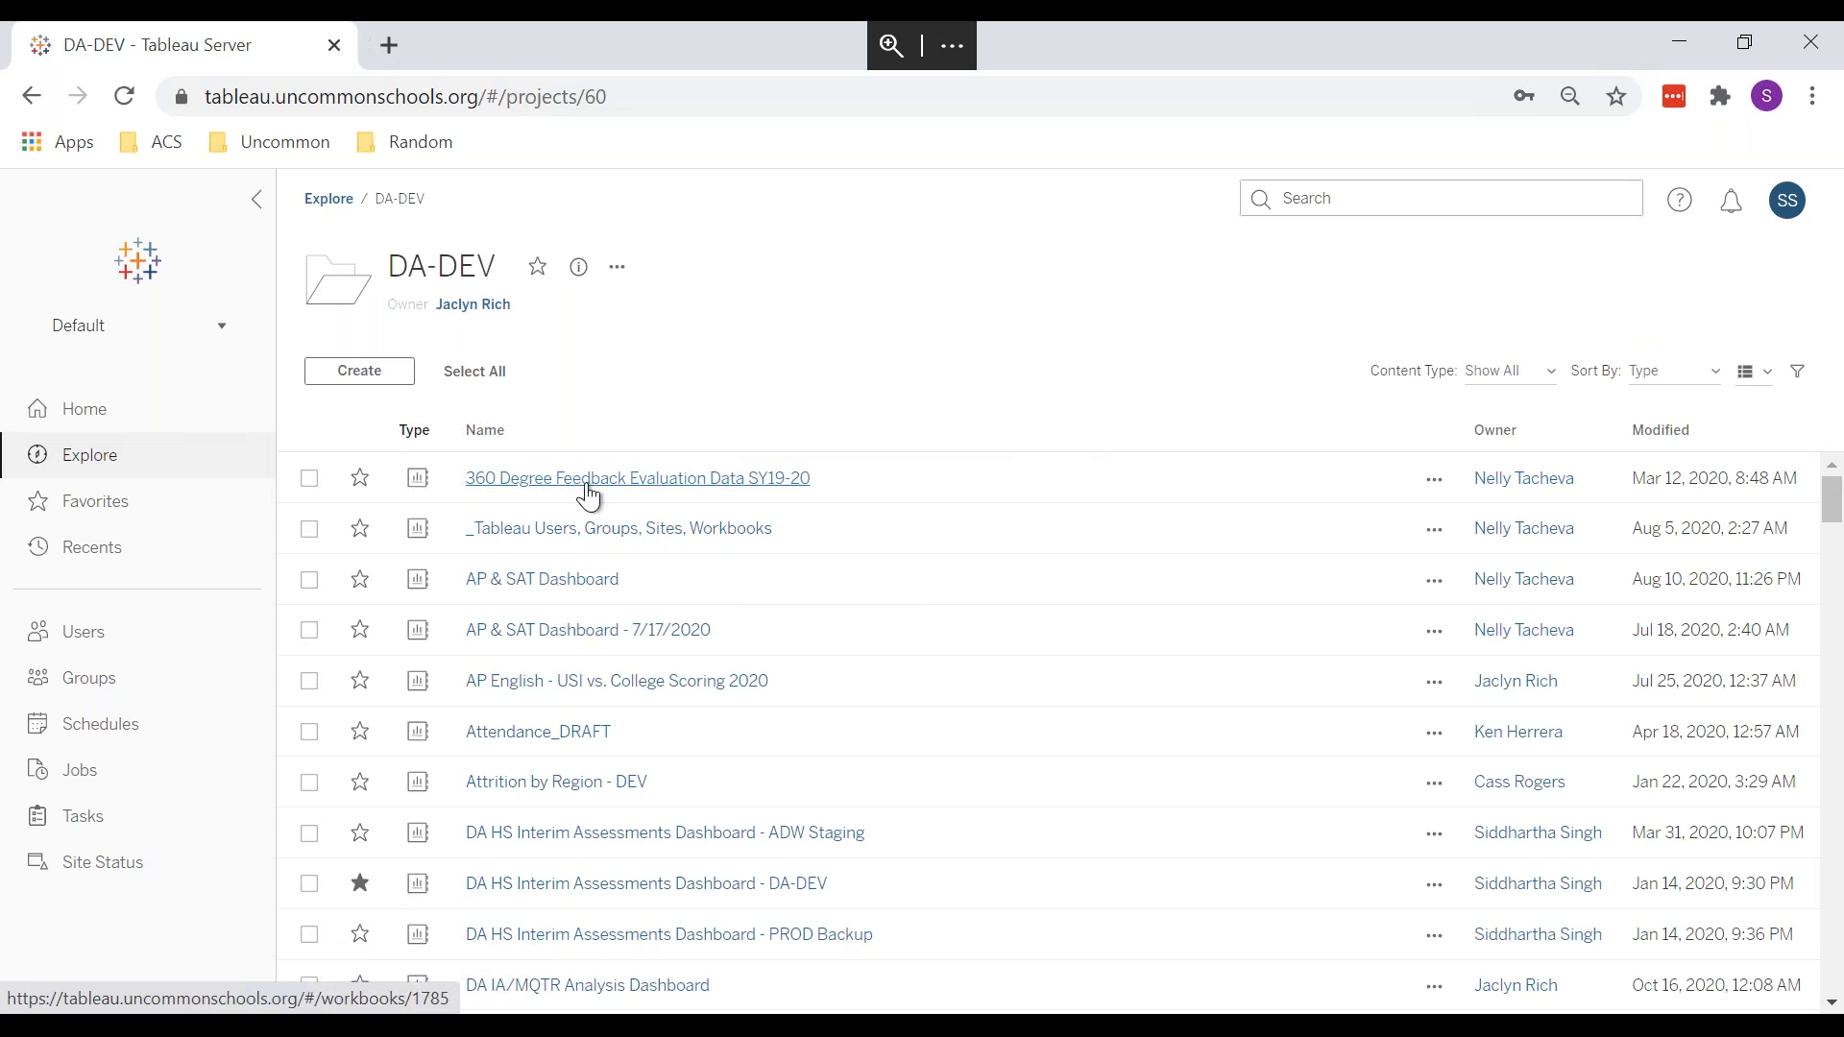
left_click(588, 485)
left_click(674, 434)
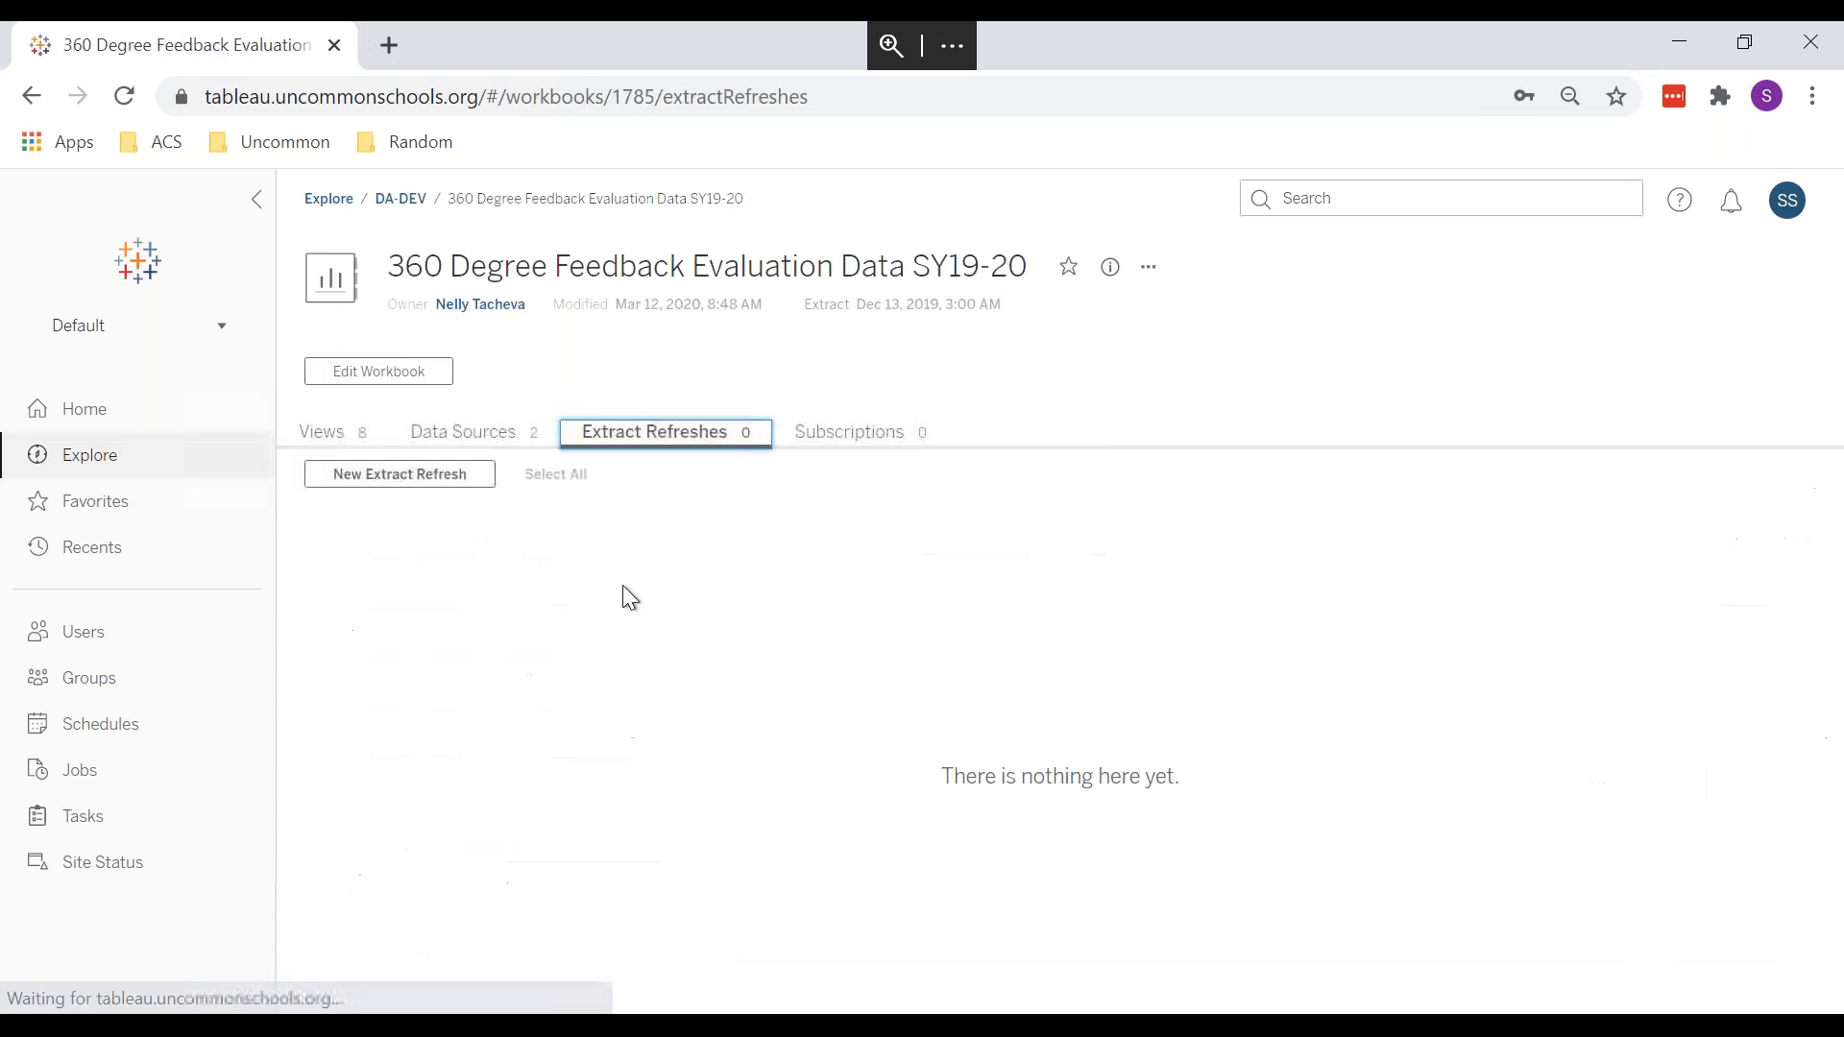
left_click(428, 475)
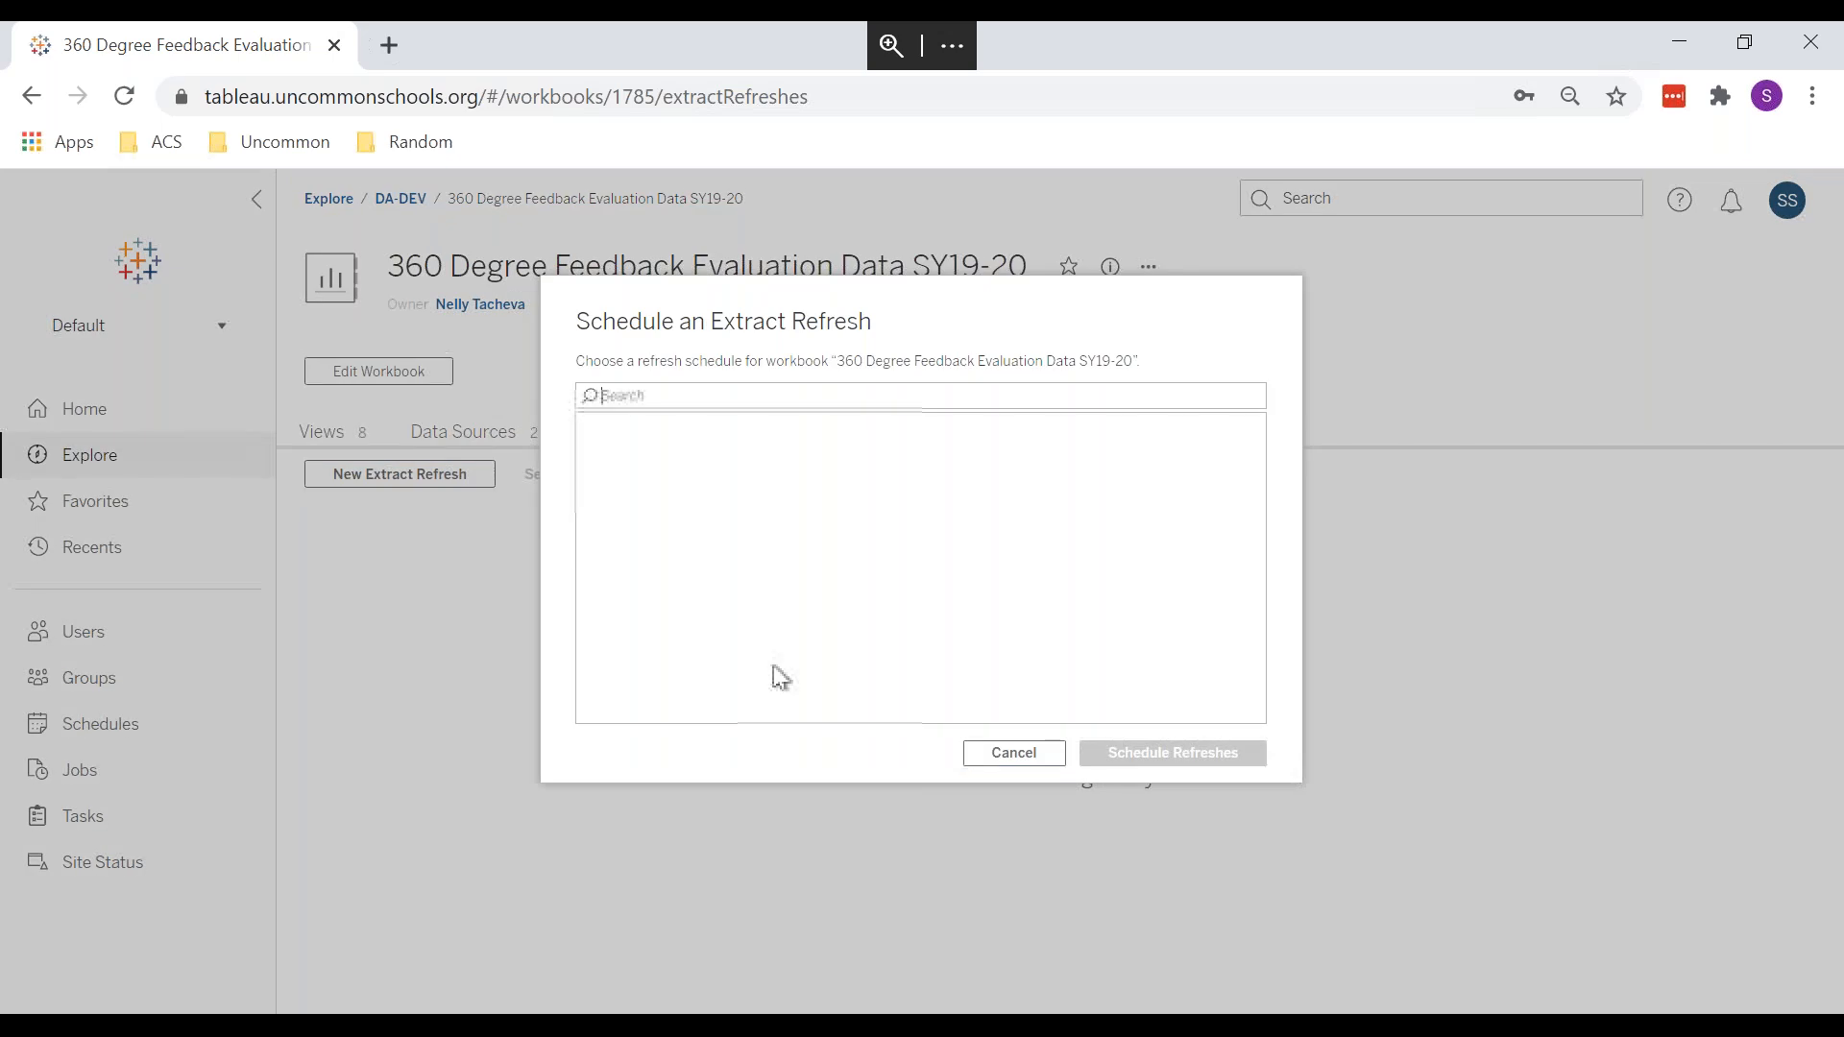
mouse_move(1253, 466)
left_mouse_down()
mouse_move(1250, 631)
mouse_move(1249, 436)
left_mouse_up()
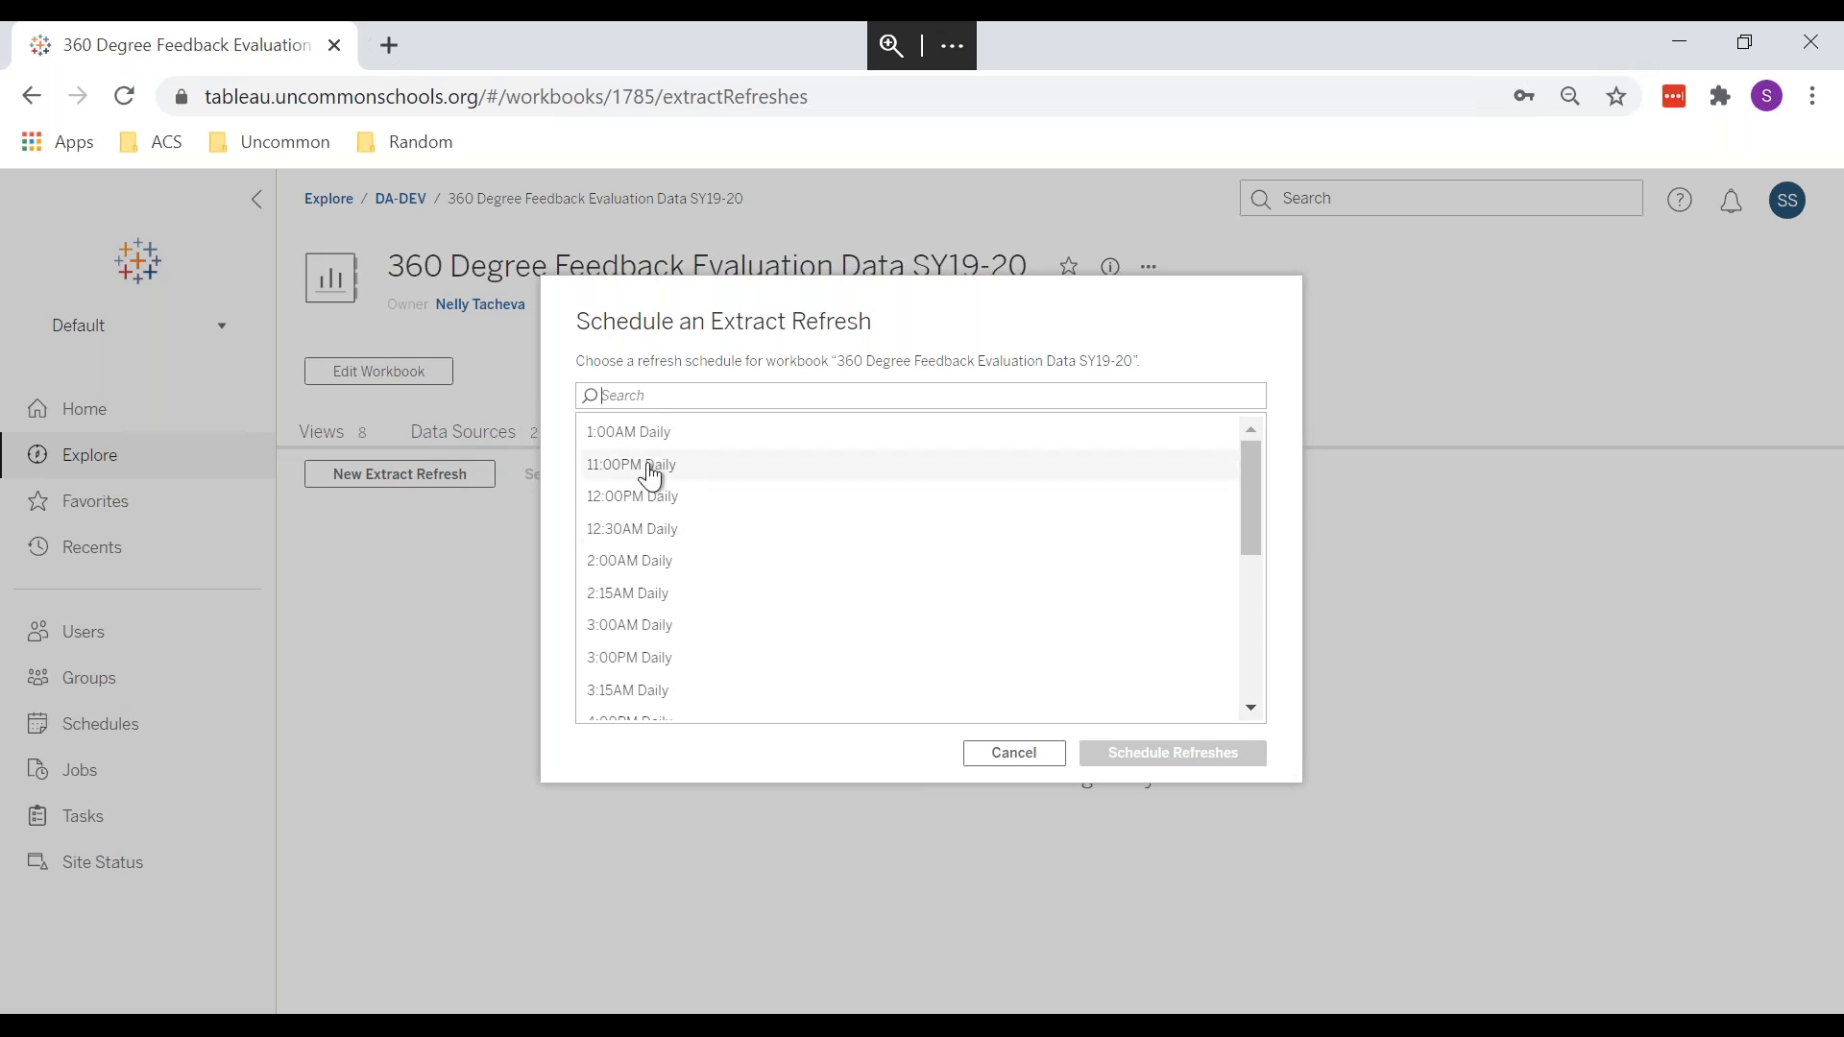
Step: Browse the daily schedules, select 2:00AM Daily, then cancel without adding a refresh
scroll(796, 611, "down", 6)
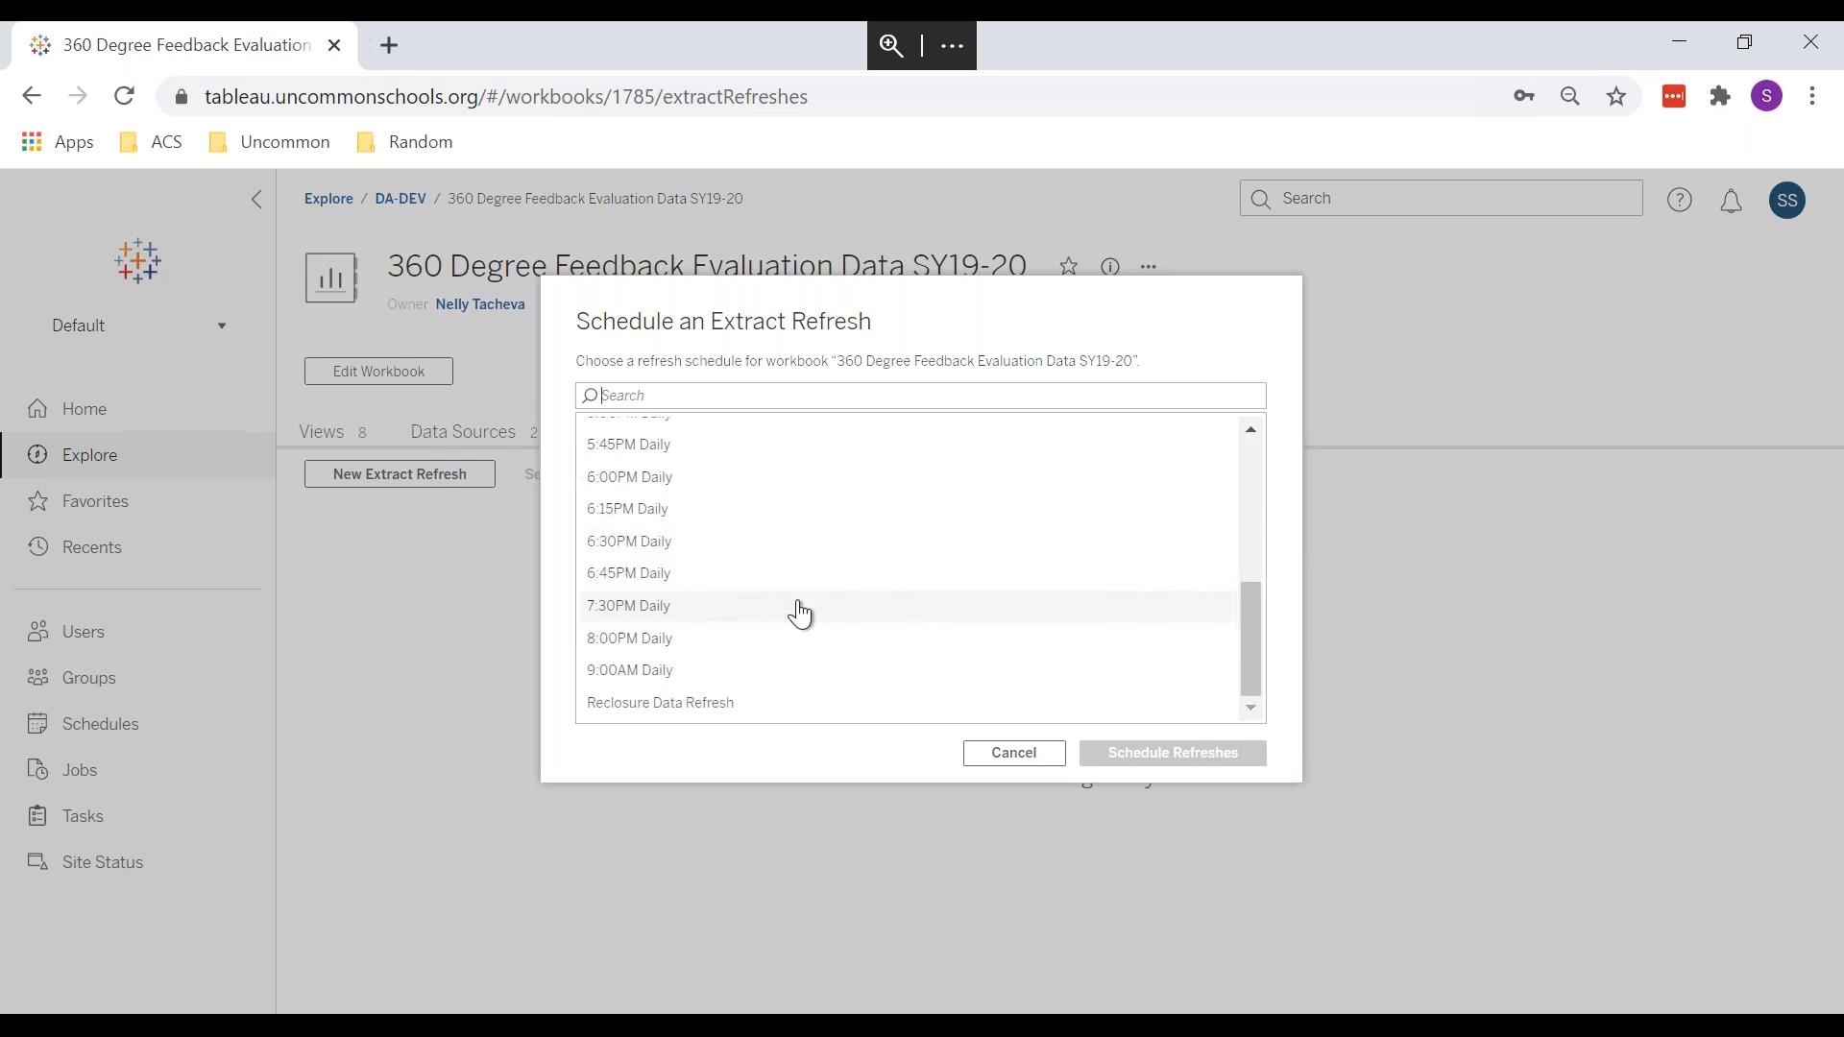
scroll(797, 611, "up", 6)
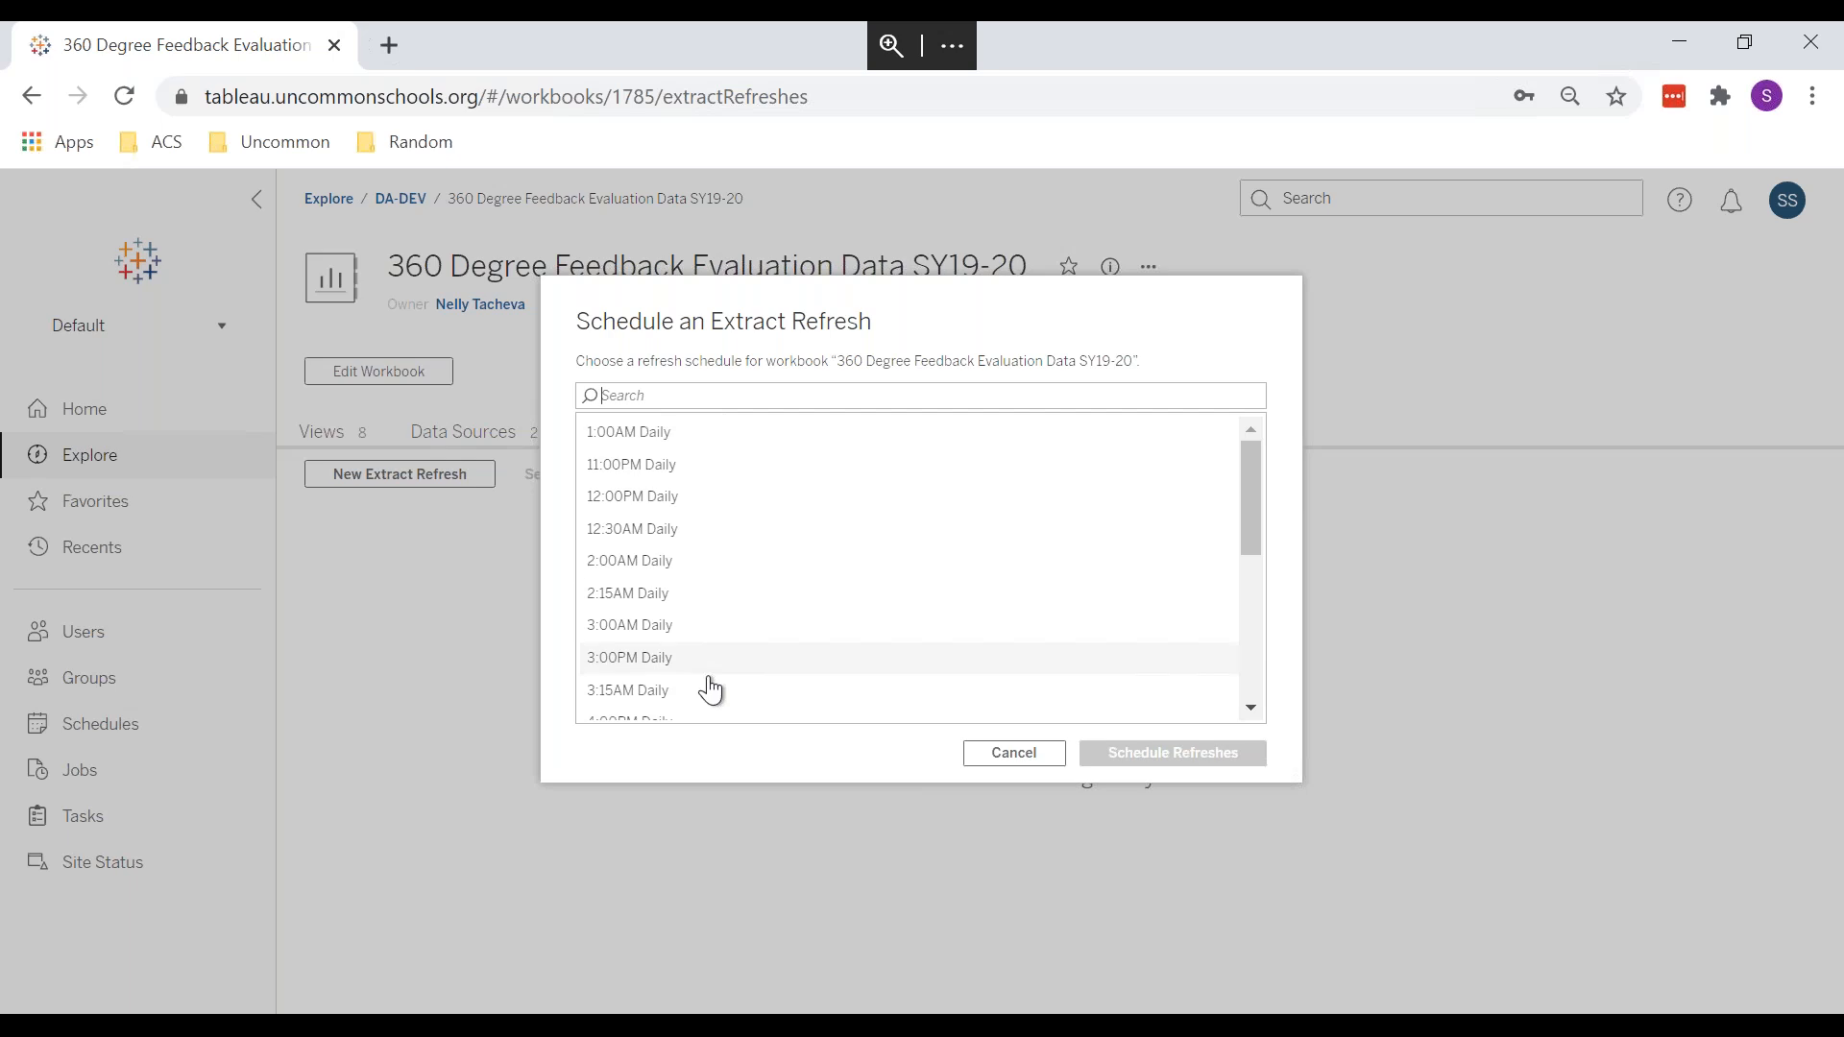
scroll(711, 690, "down", 6)
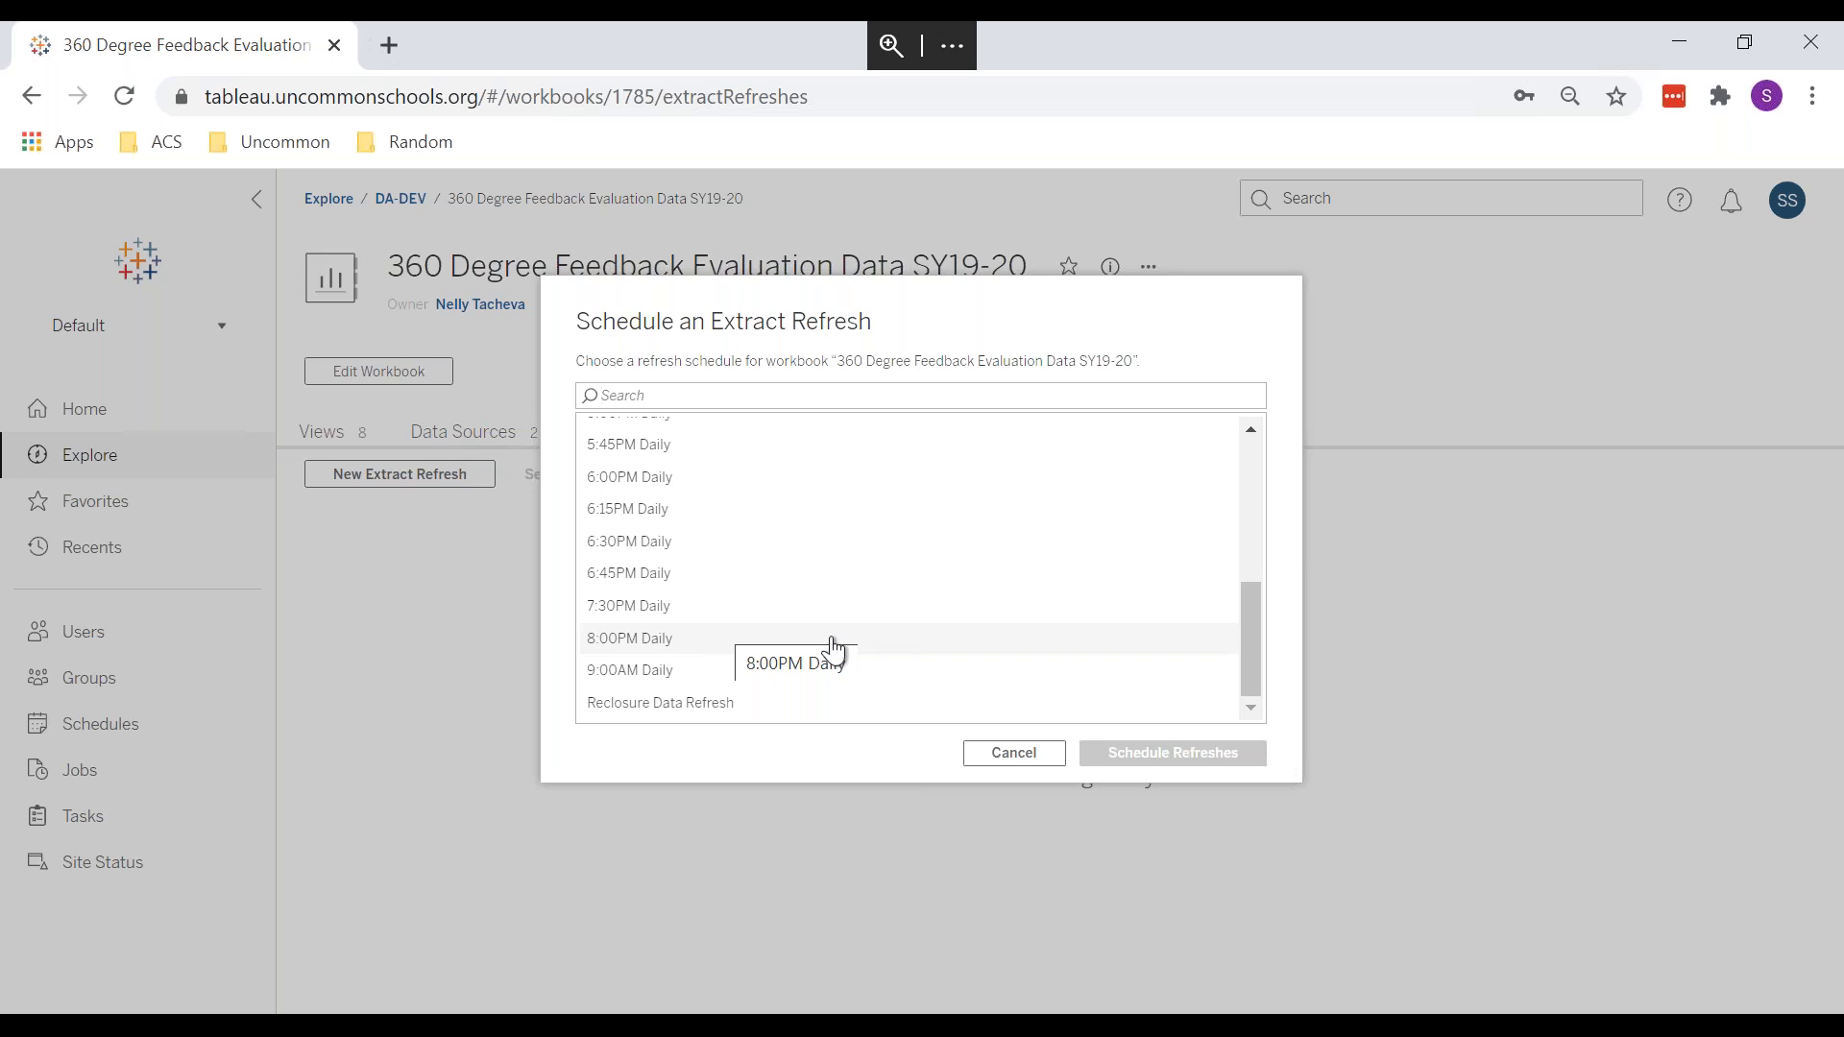
scroll(826, 653, "up", 5)
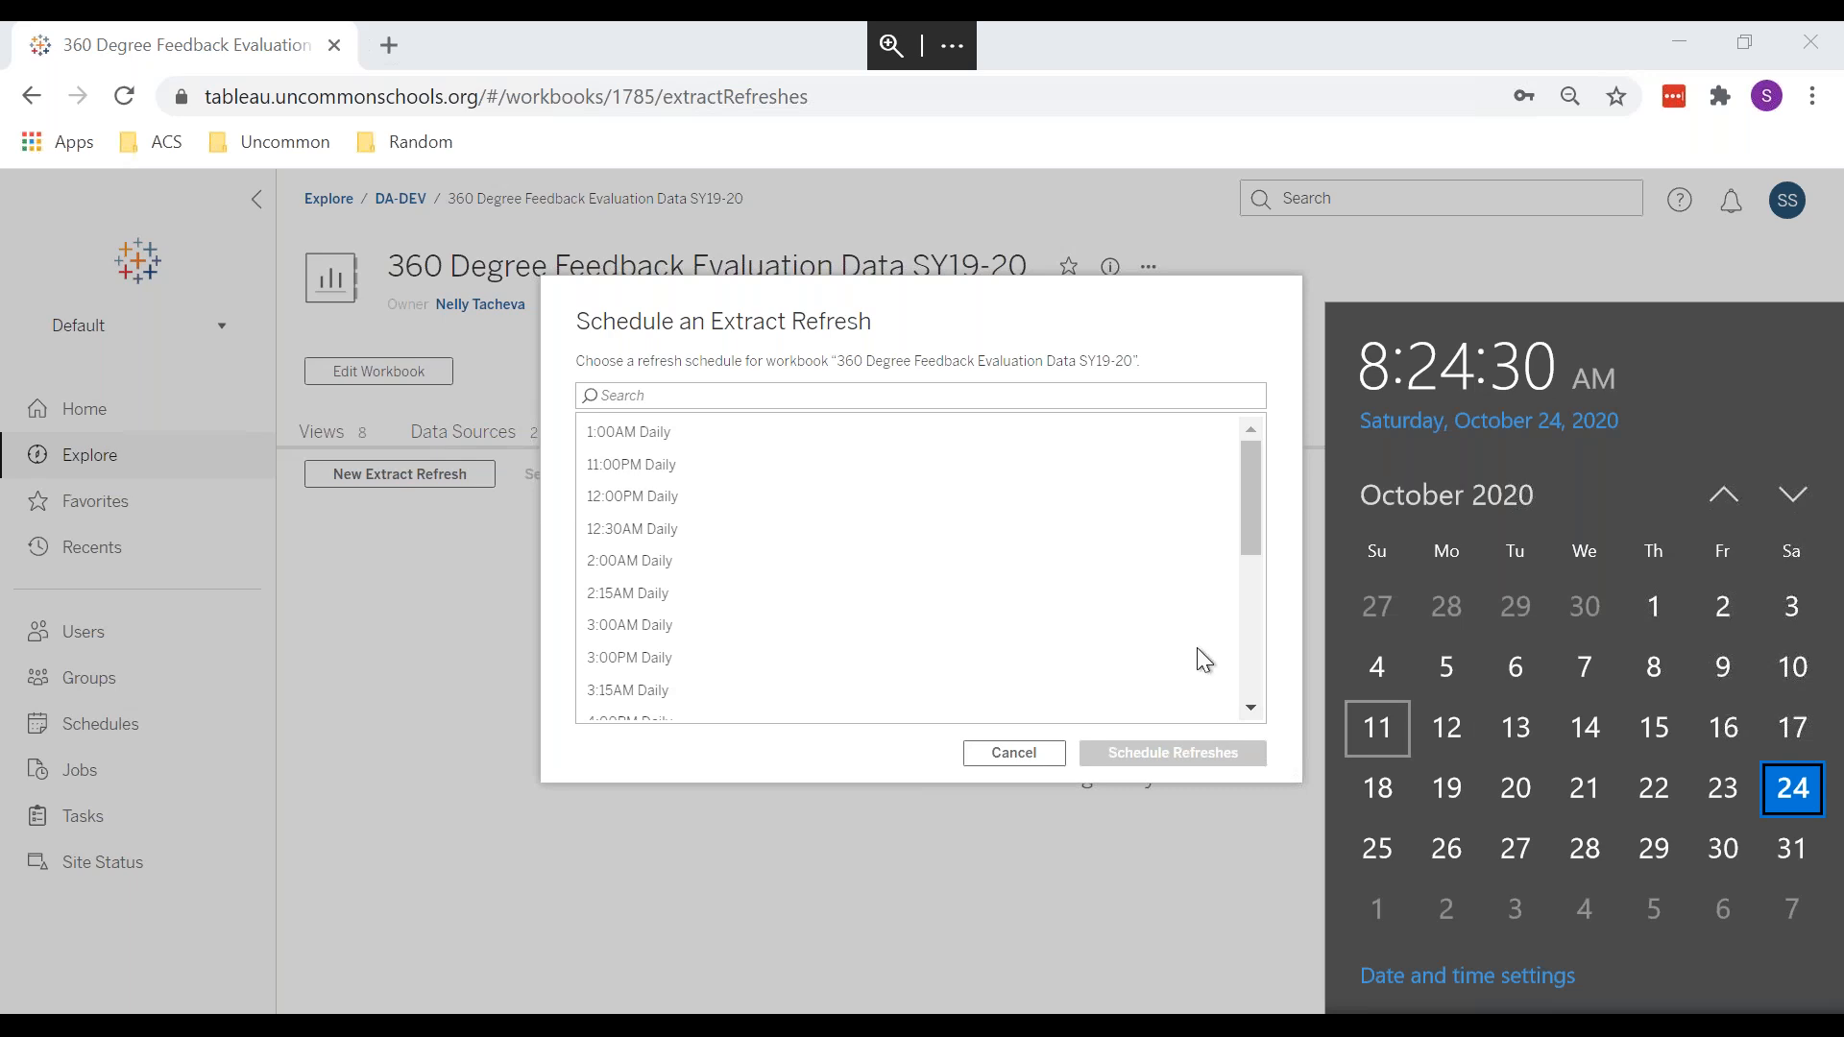
left_click(1104, 561)
left_click(1014, 753)
mouse_move(1489, 29)
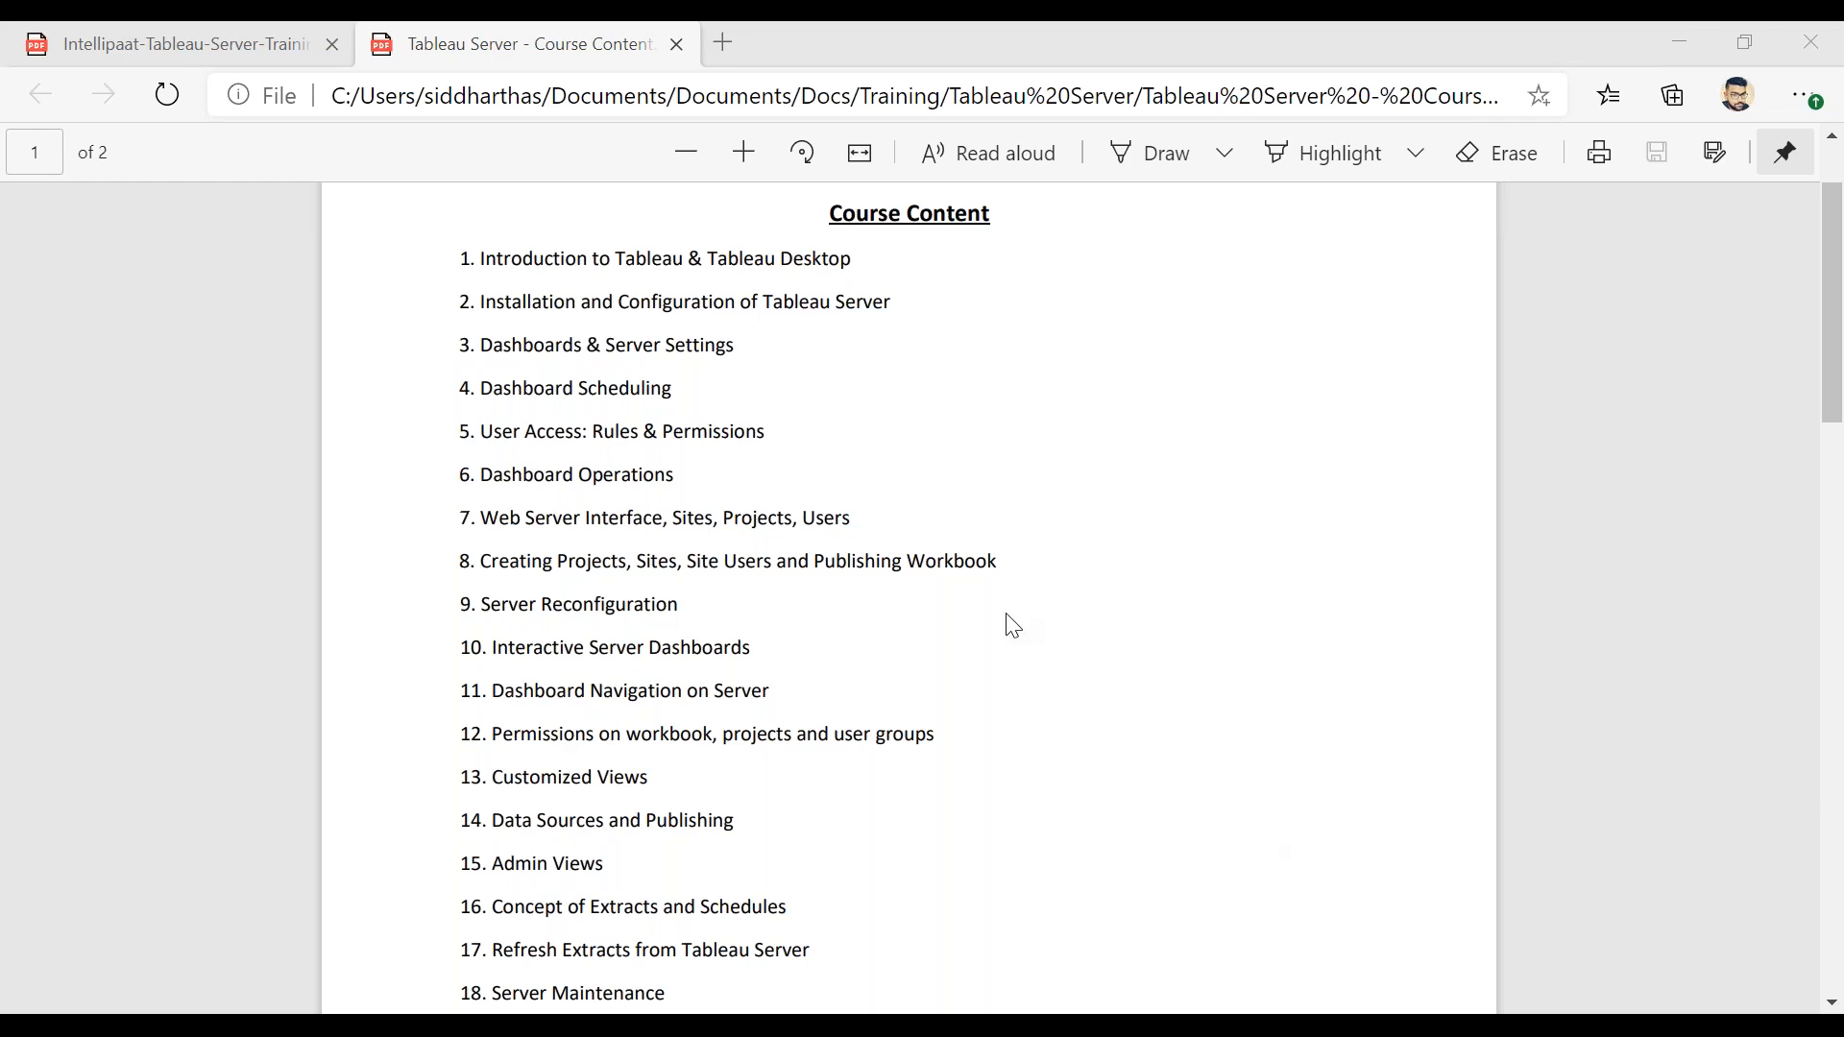
left_click(713, 591)
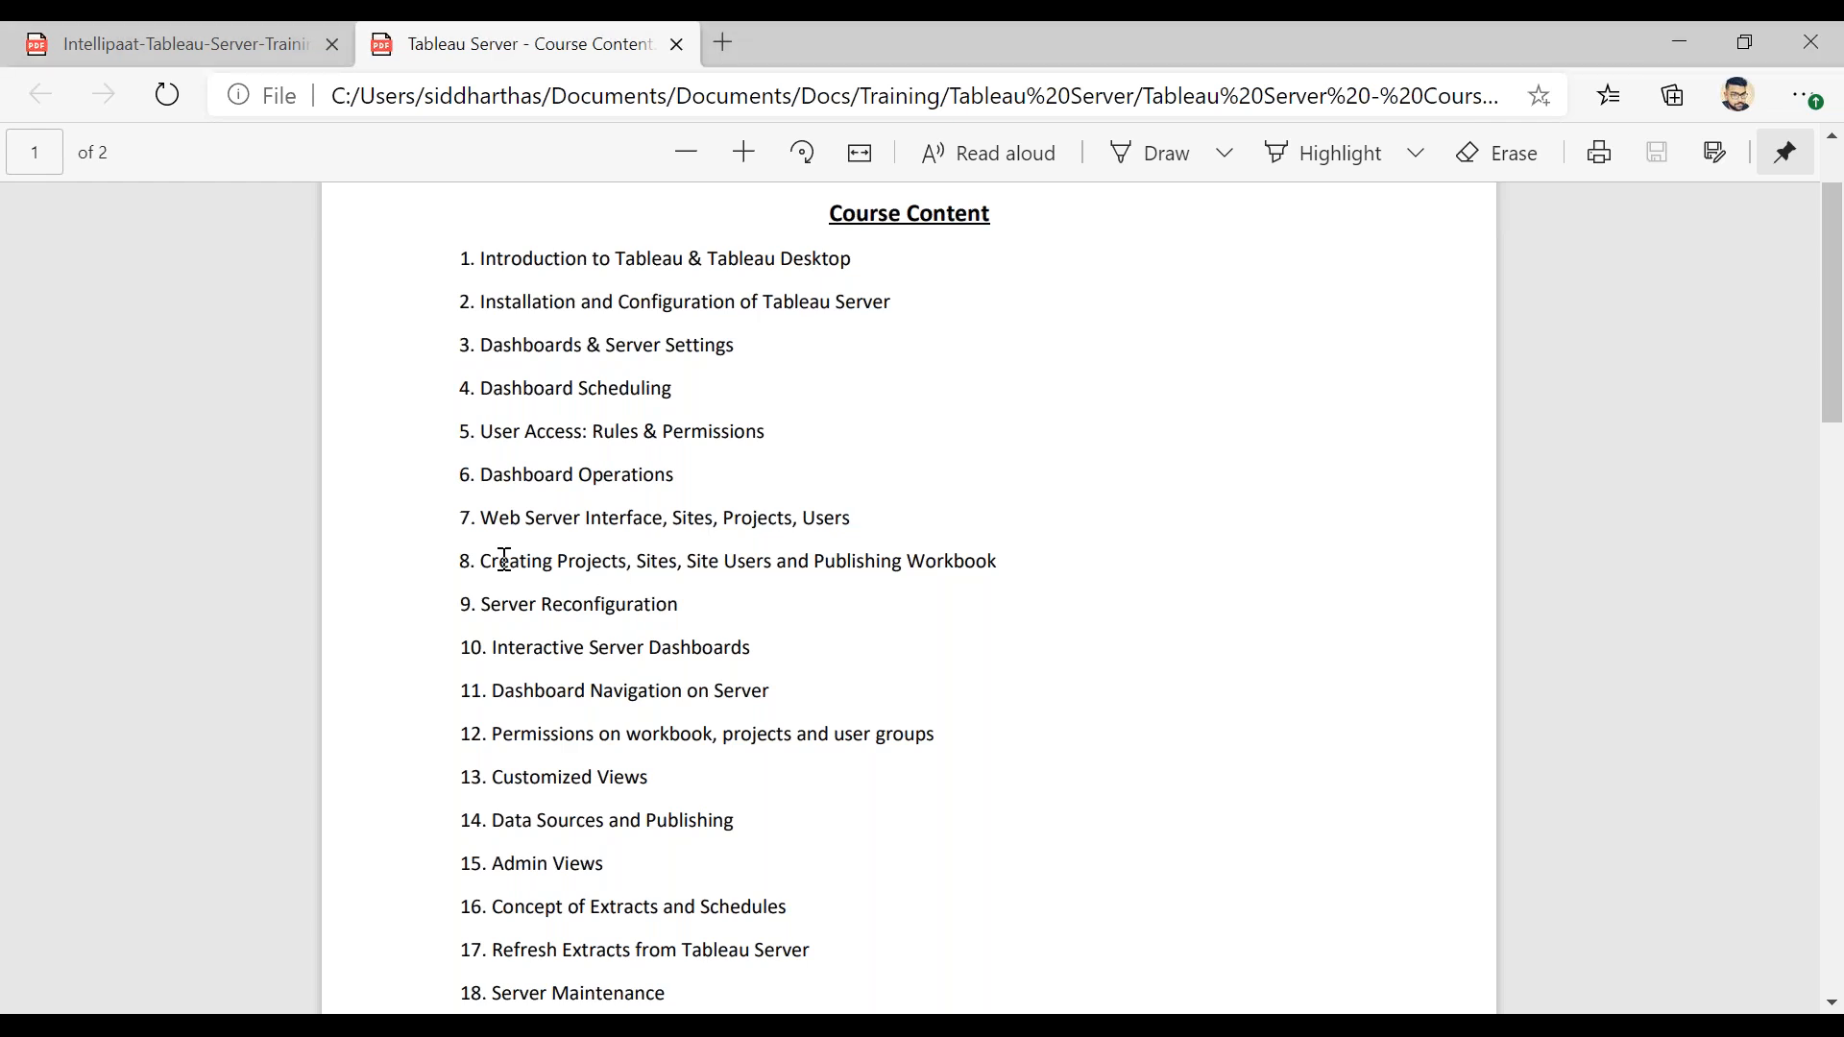
left_click_drag(499, 561, 591, 562)
left_click_drag(515, 431, 669, 439)
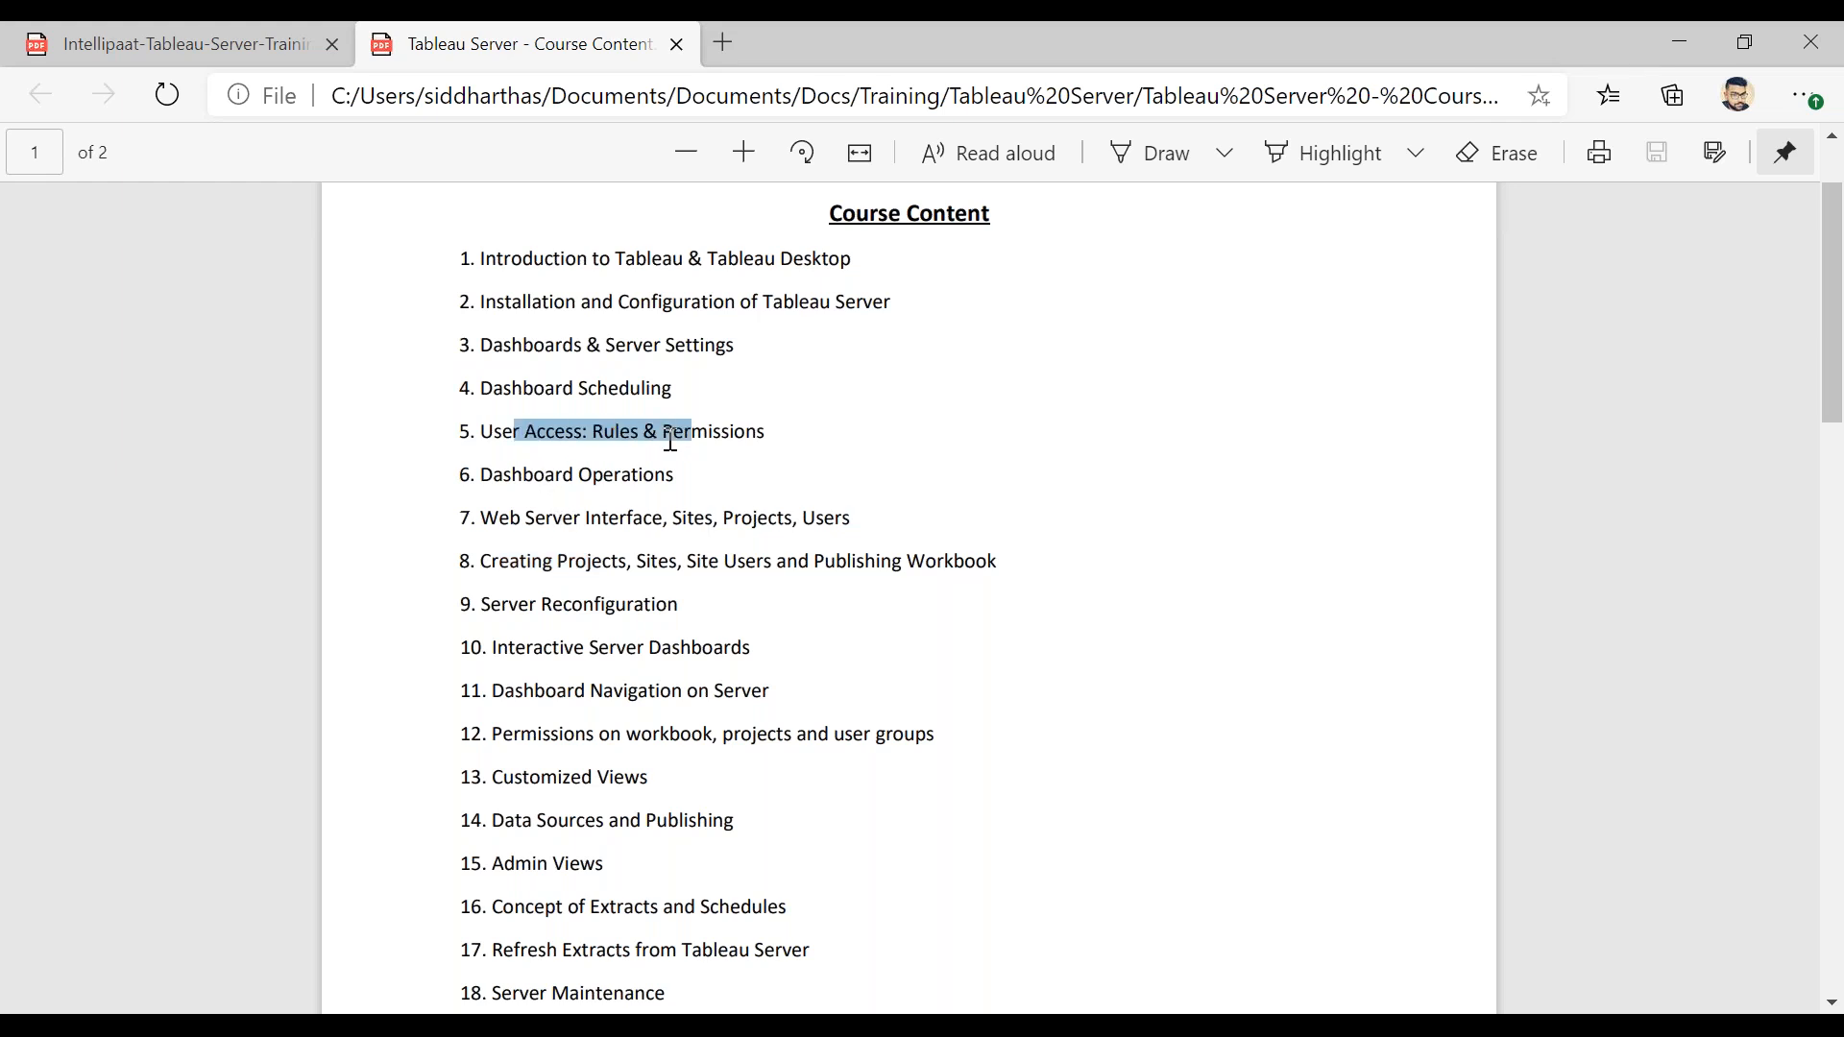
left_click(573, 475)
left_click_drag(493, 474, 639, 475)
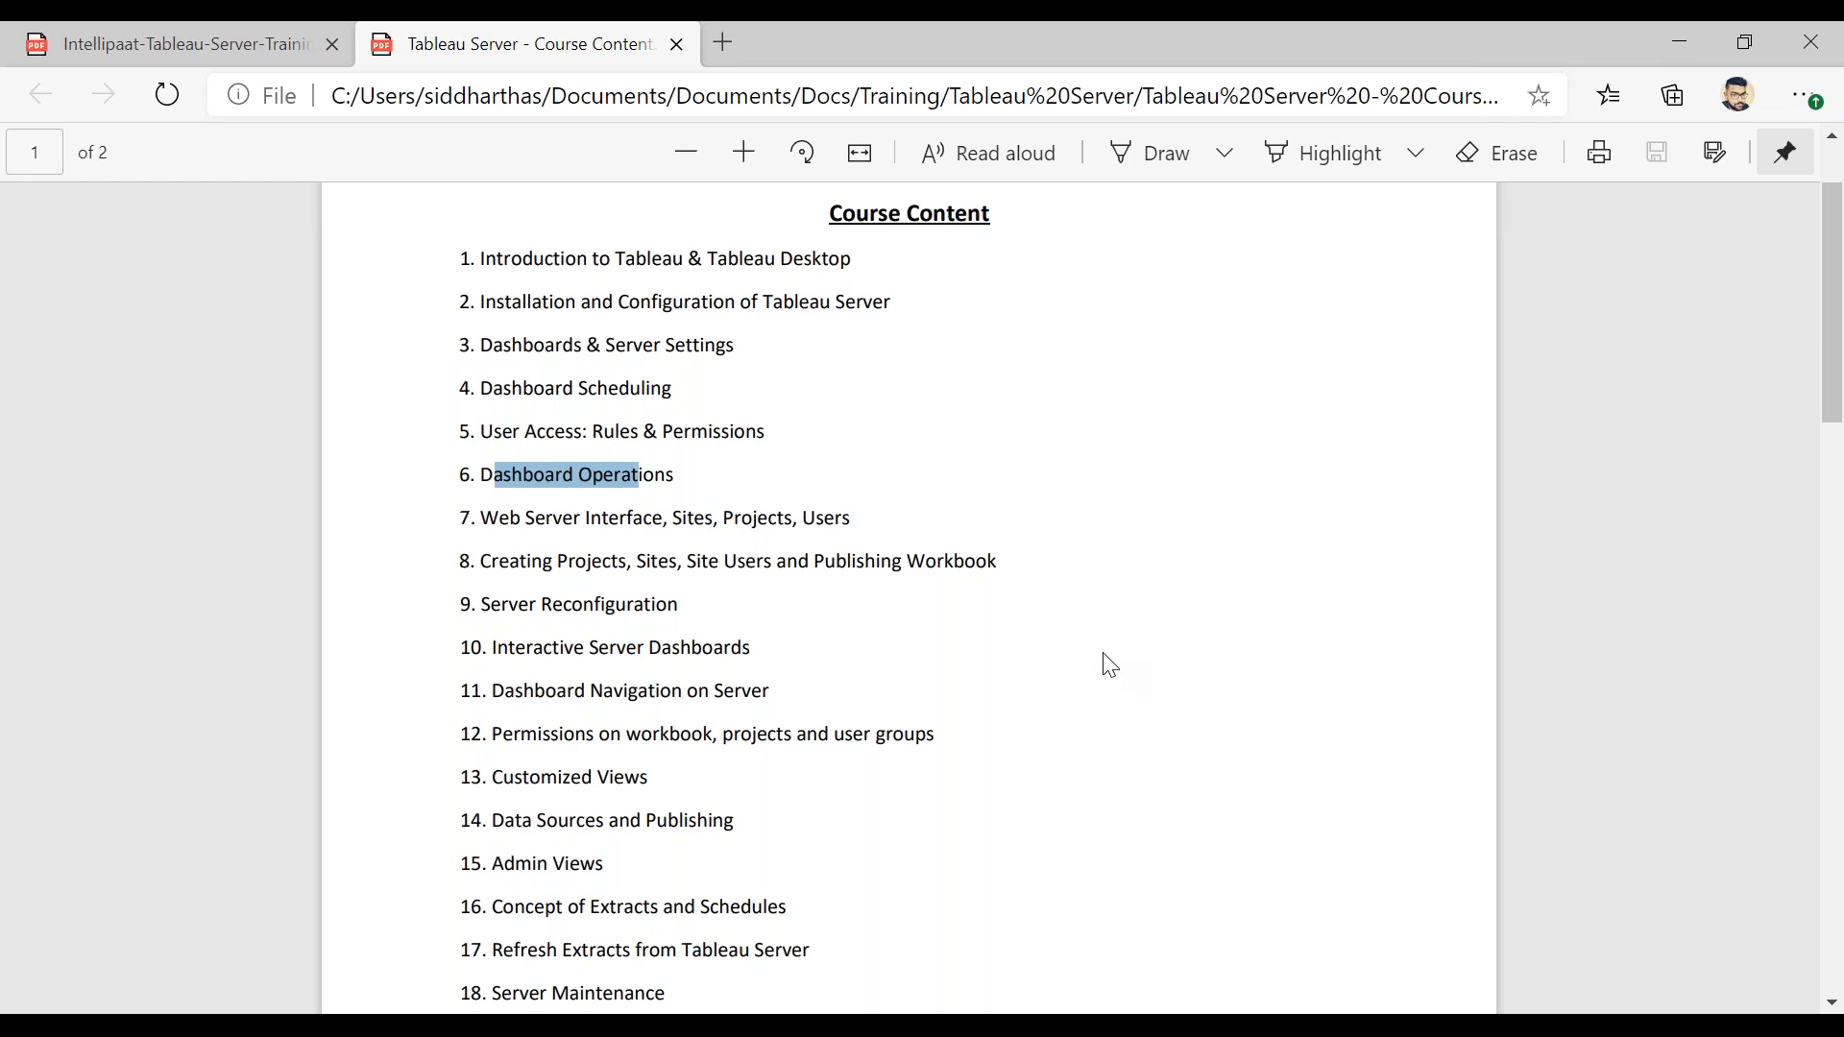
left_click(1035, 590)
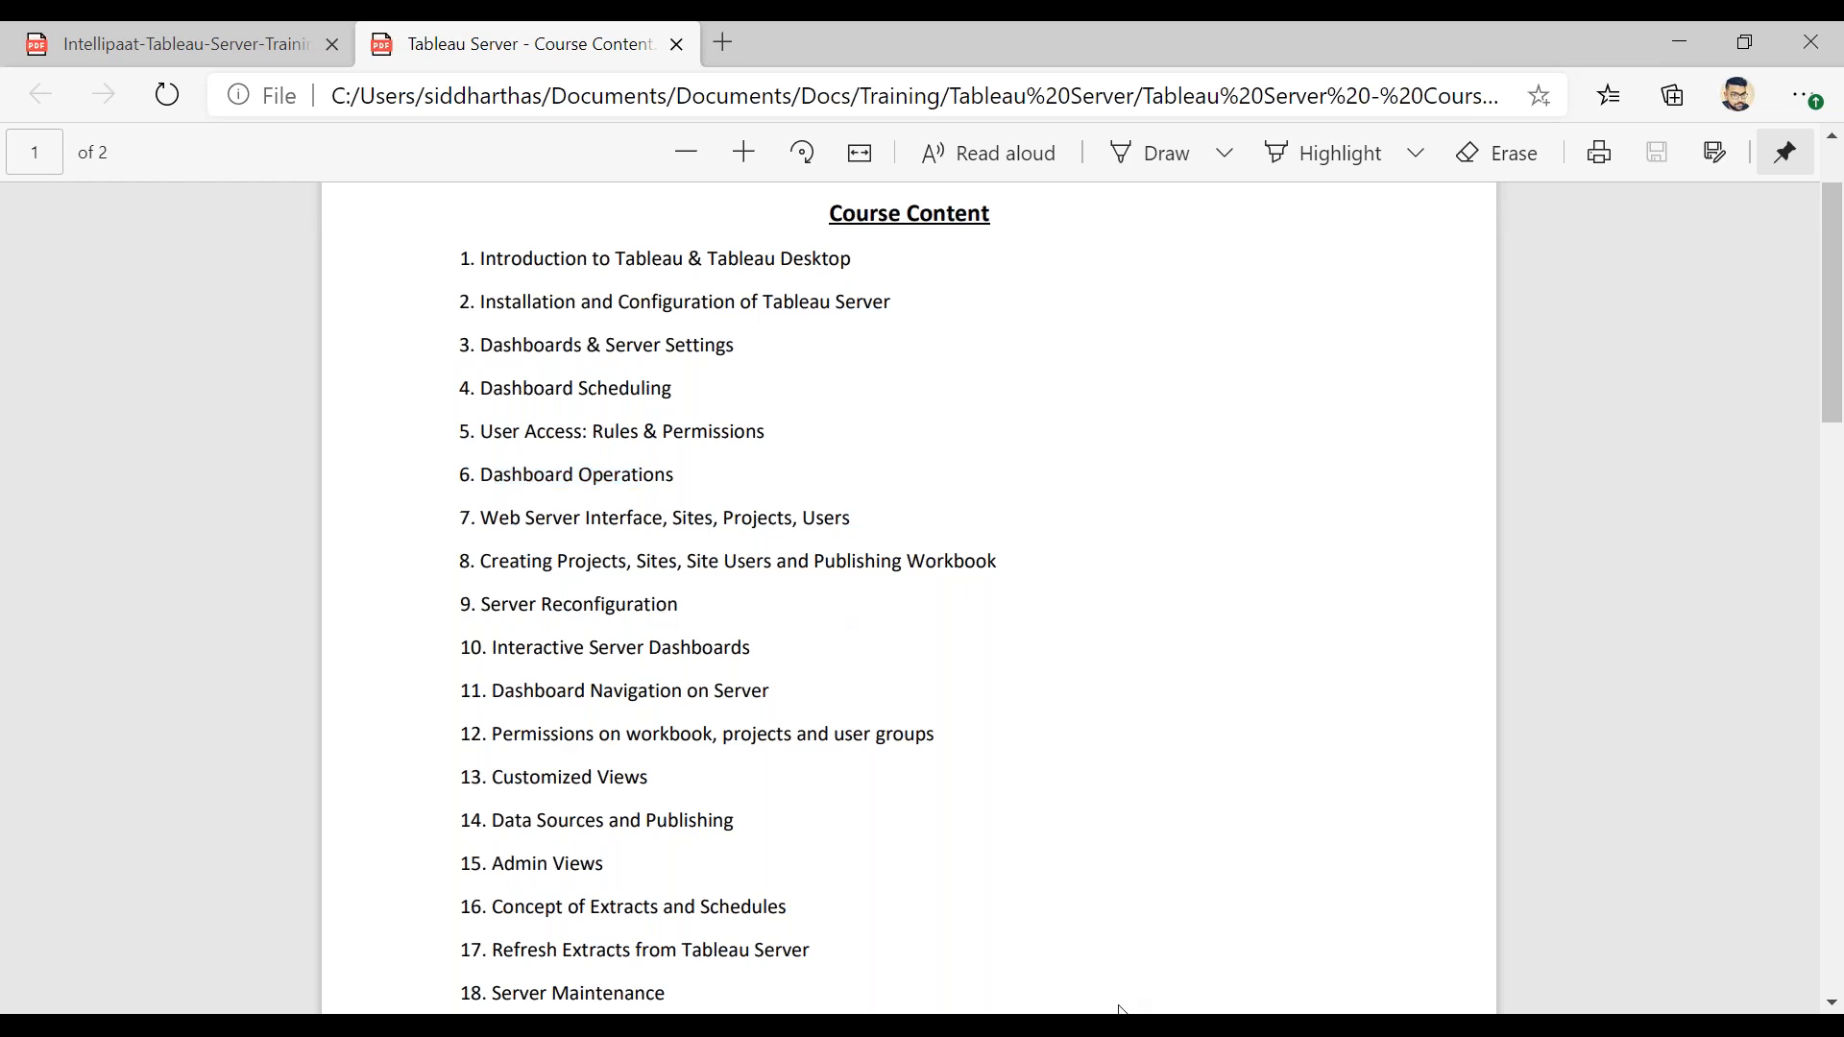
mouse_move(995, 1026)
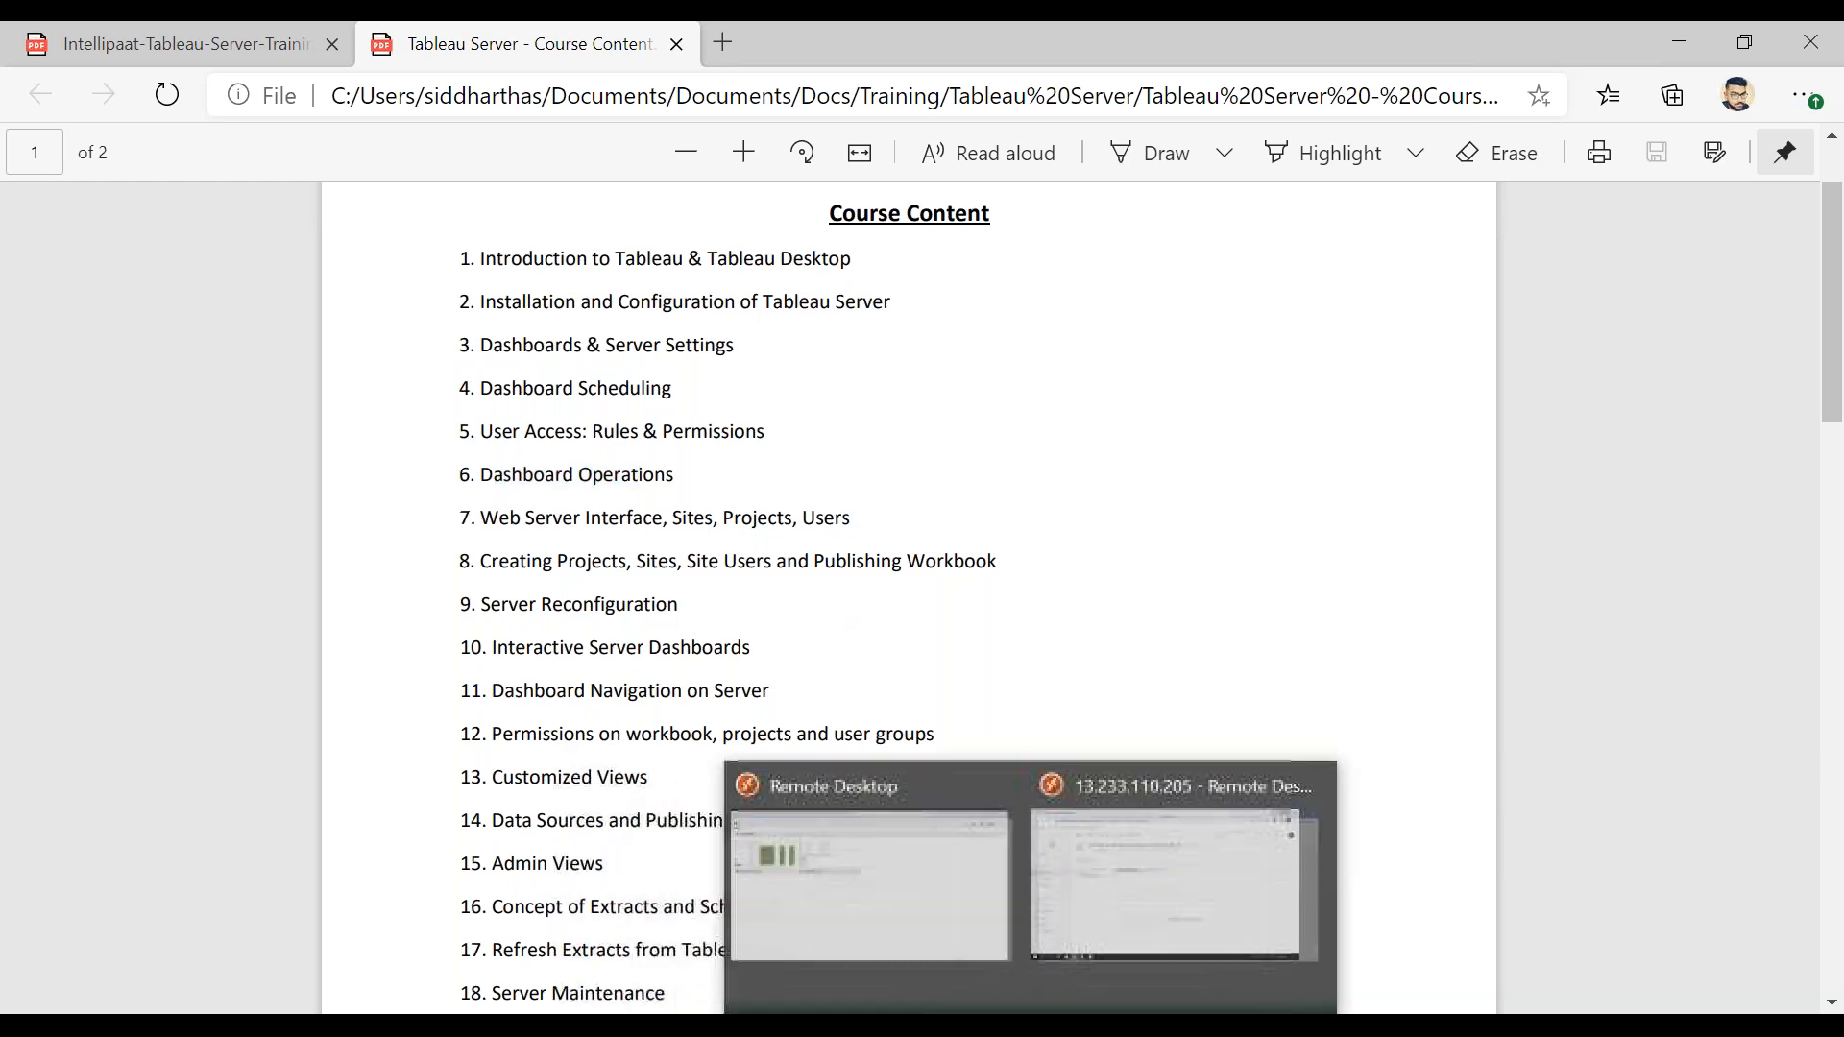
Step: Return to the remote session's Home page and bring up the test server's top-level projects
left_click(1143, 893)
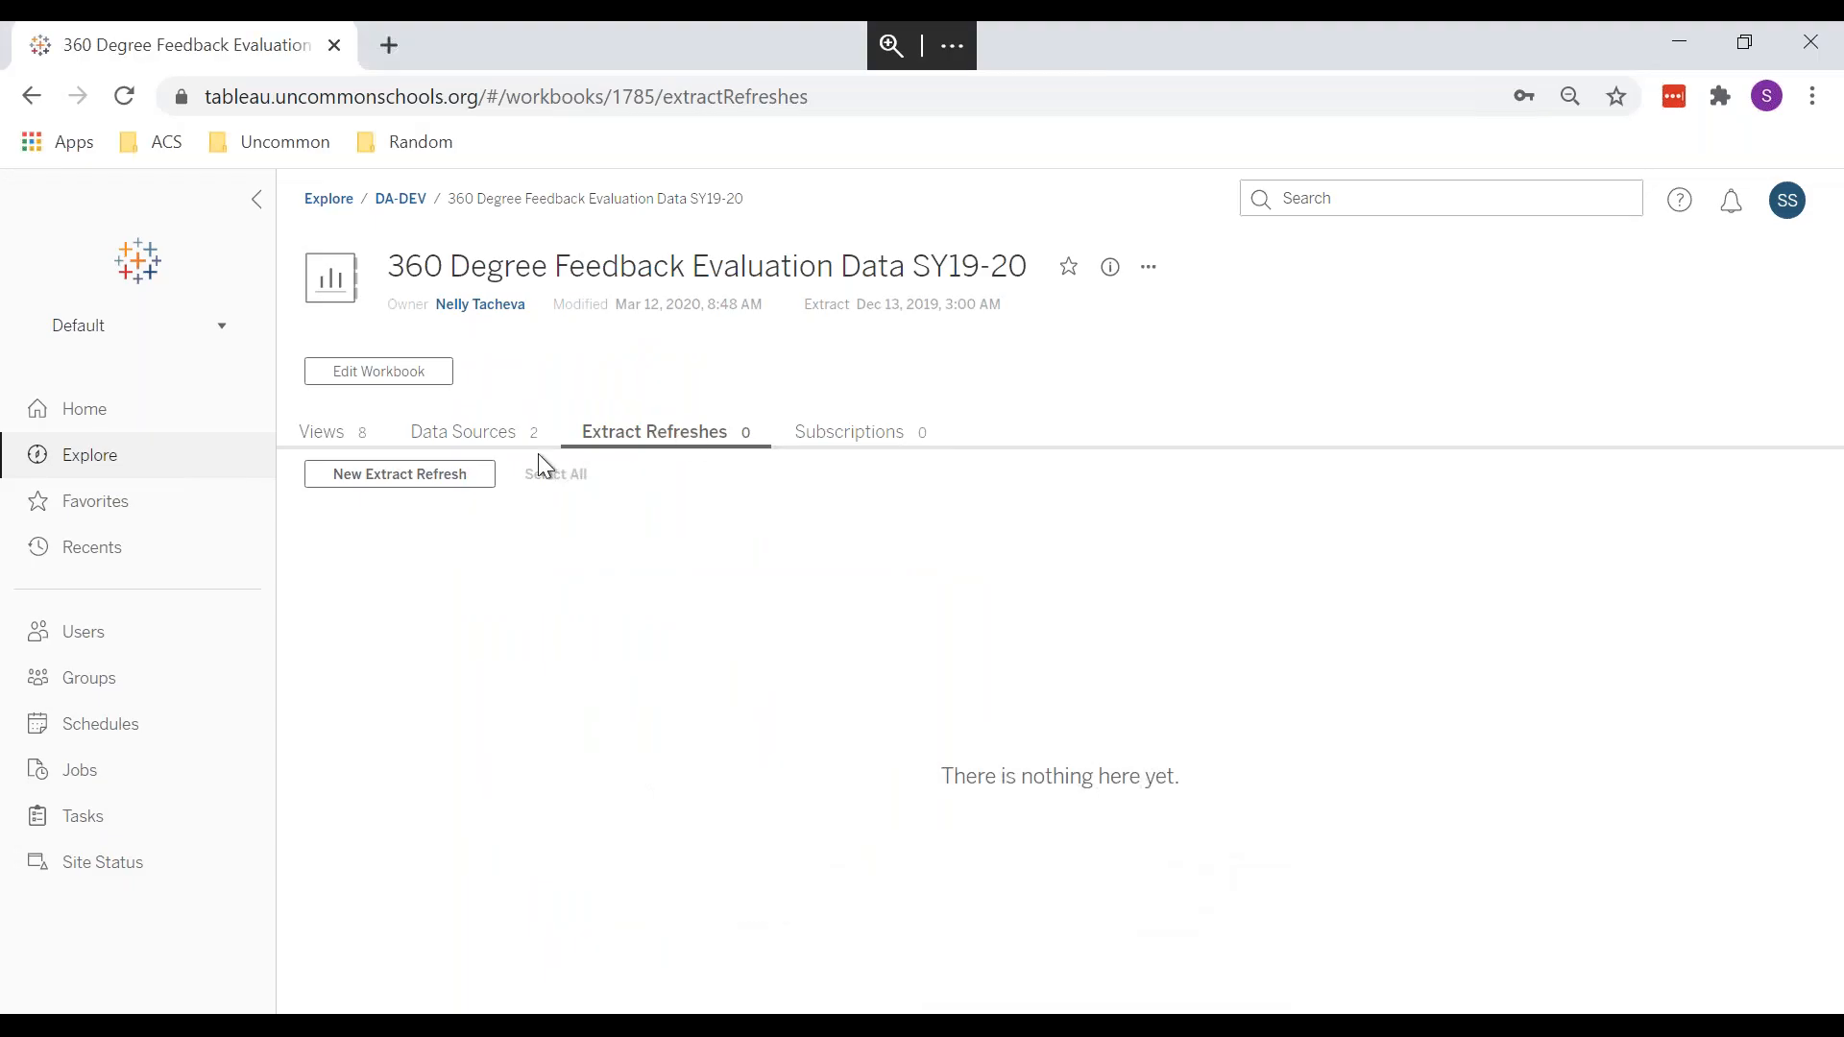
left_click(84, 421)
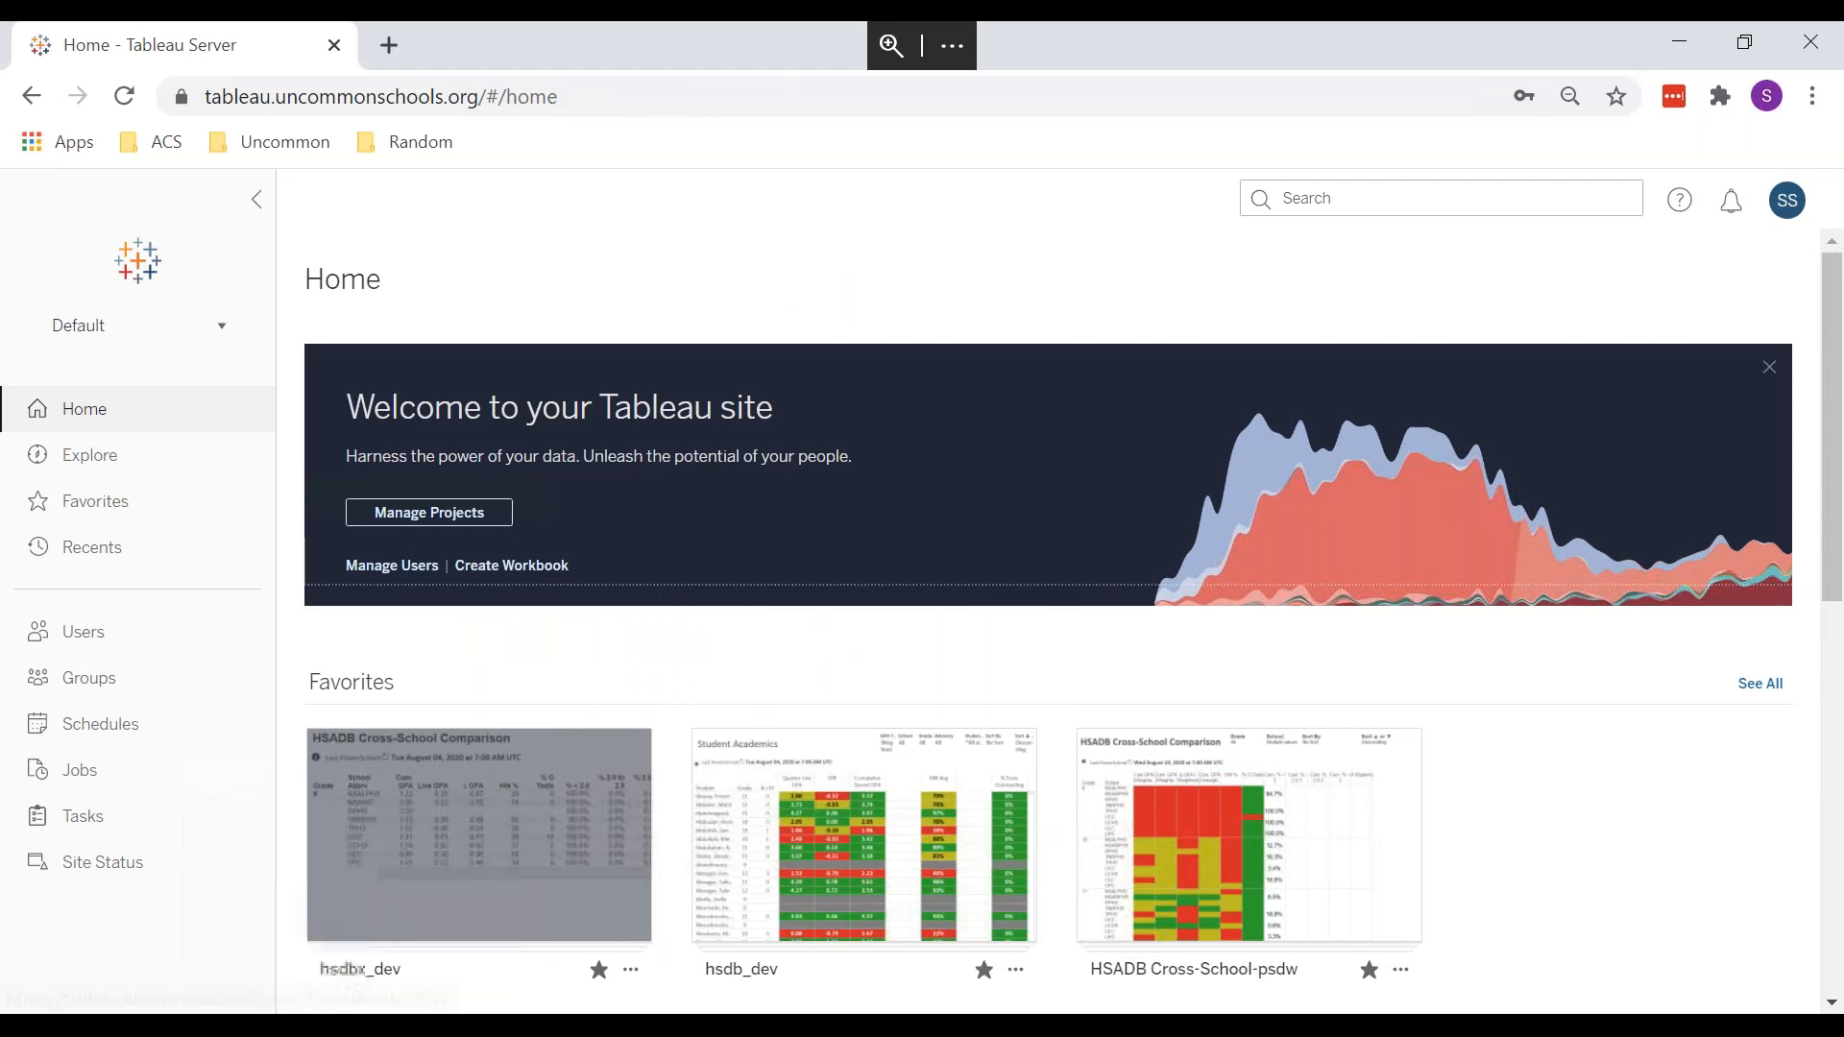
mouse_move(309, 1024)
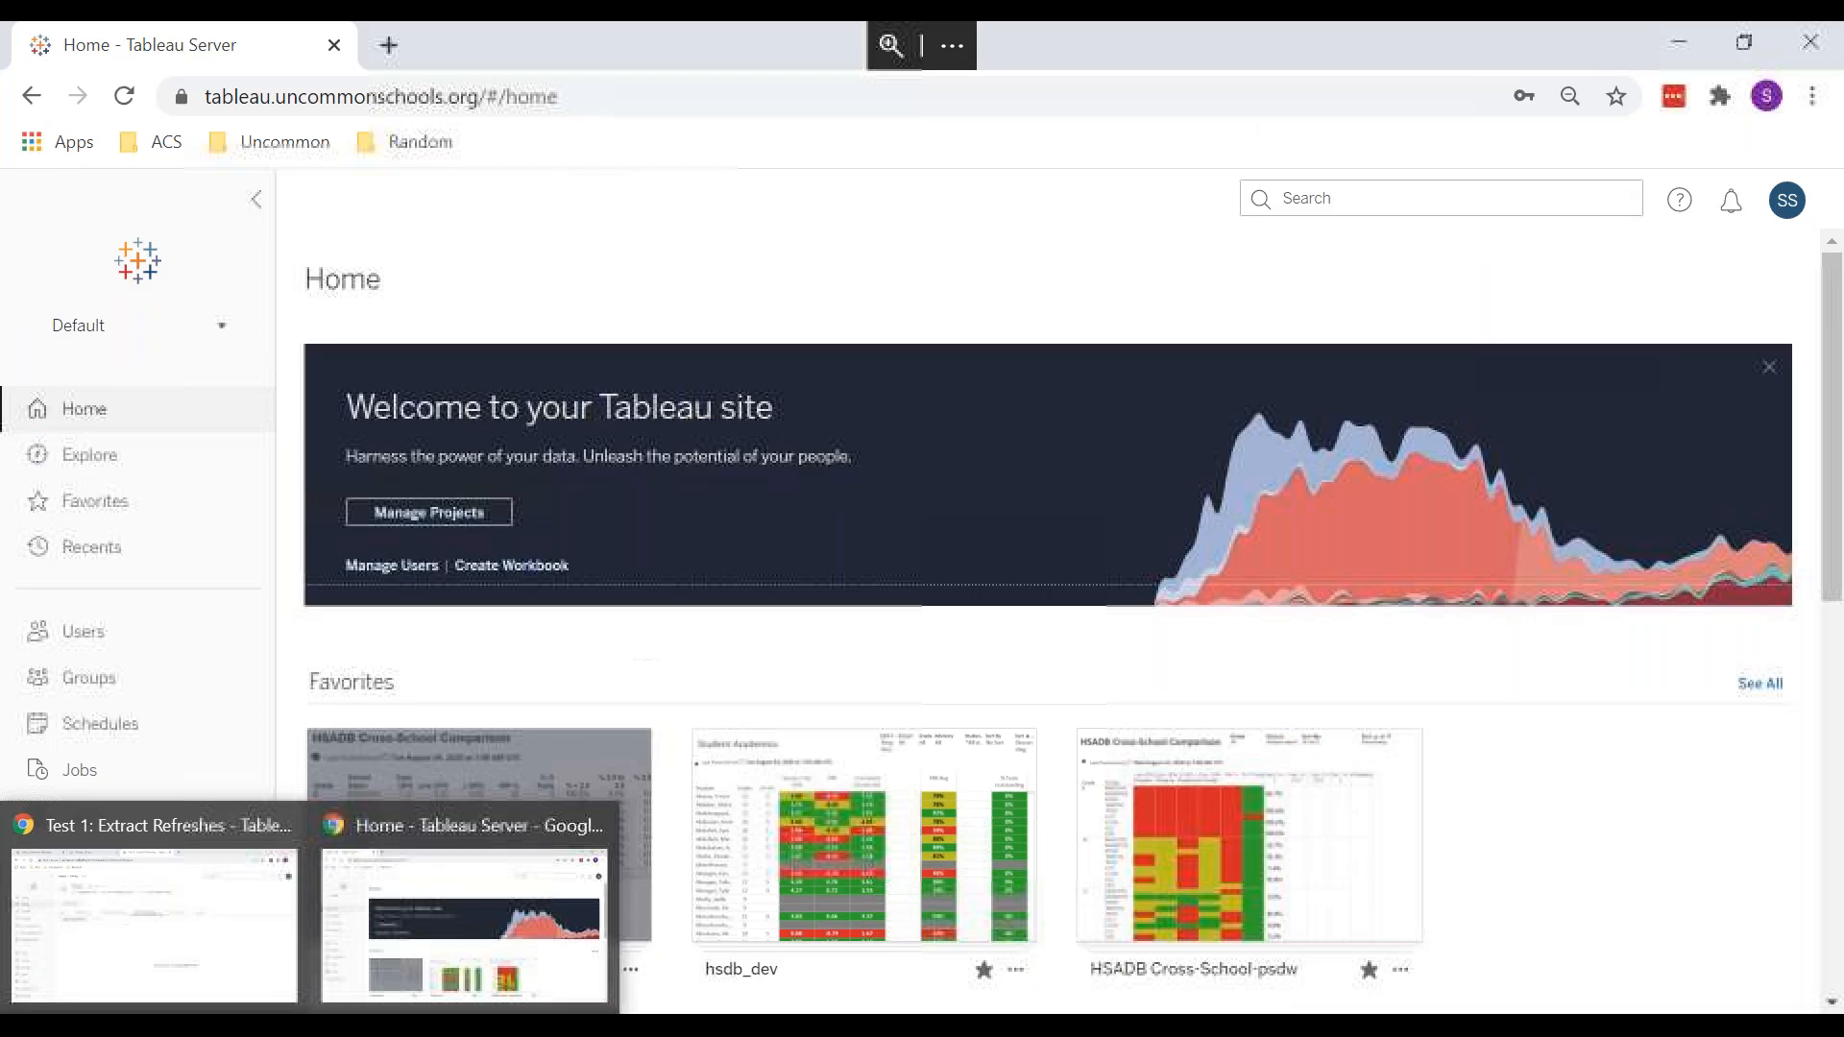
left_click(154, 912)
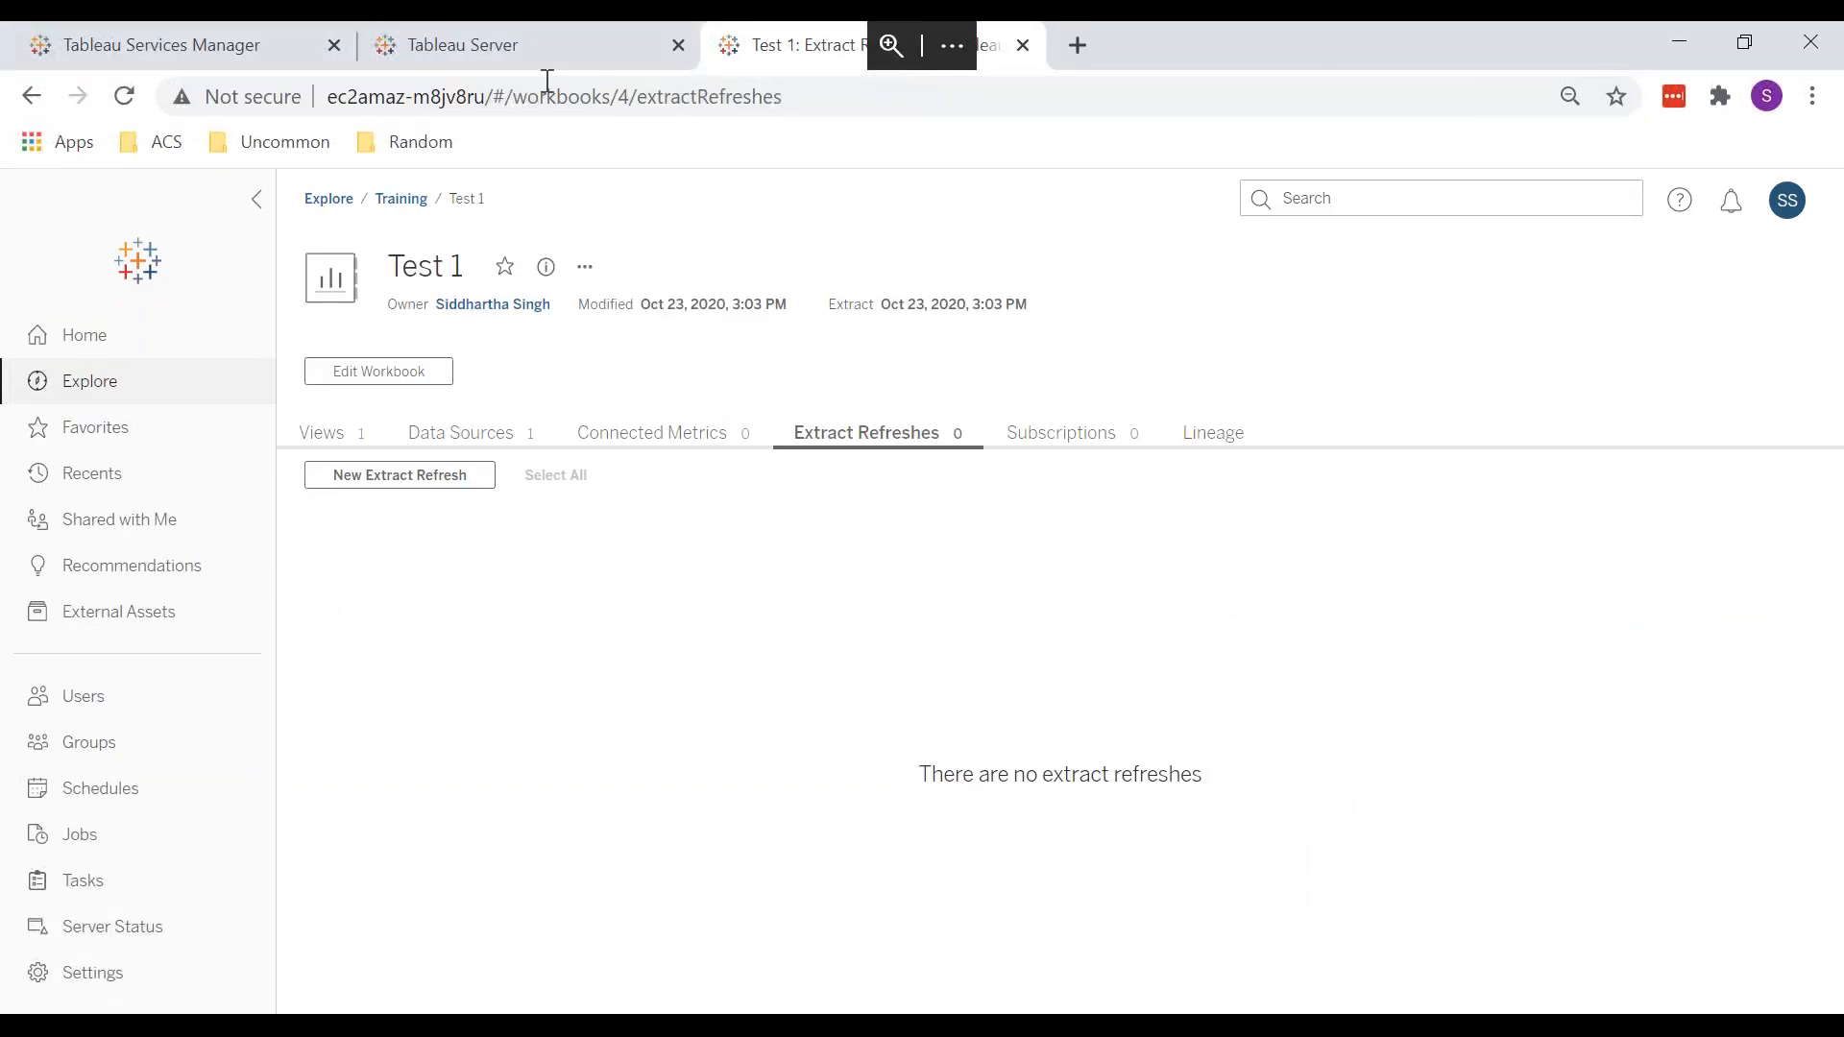
left_click(547, 55)
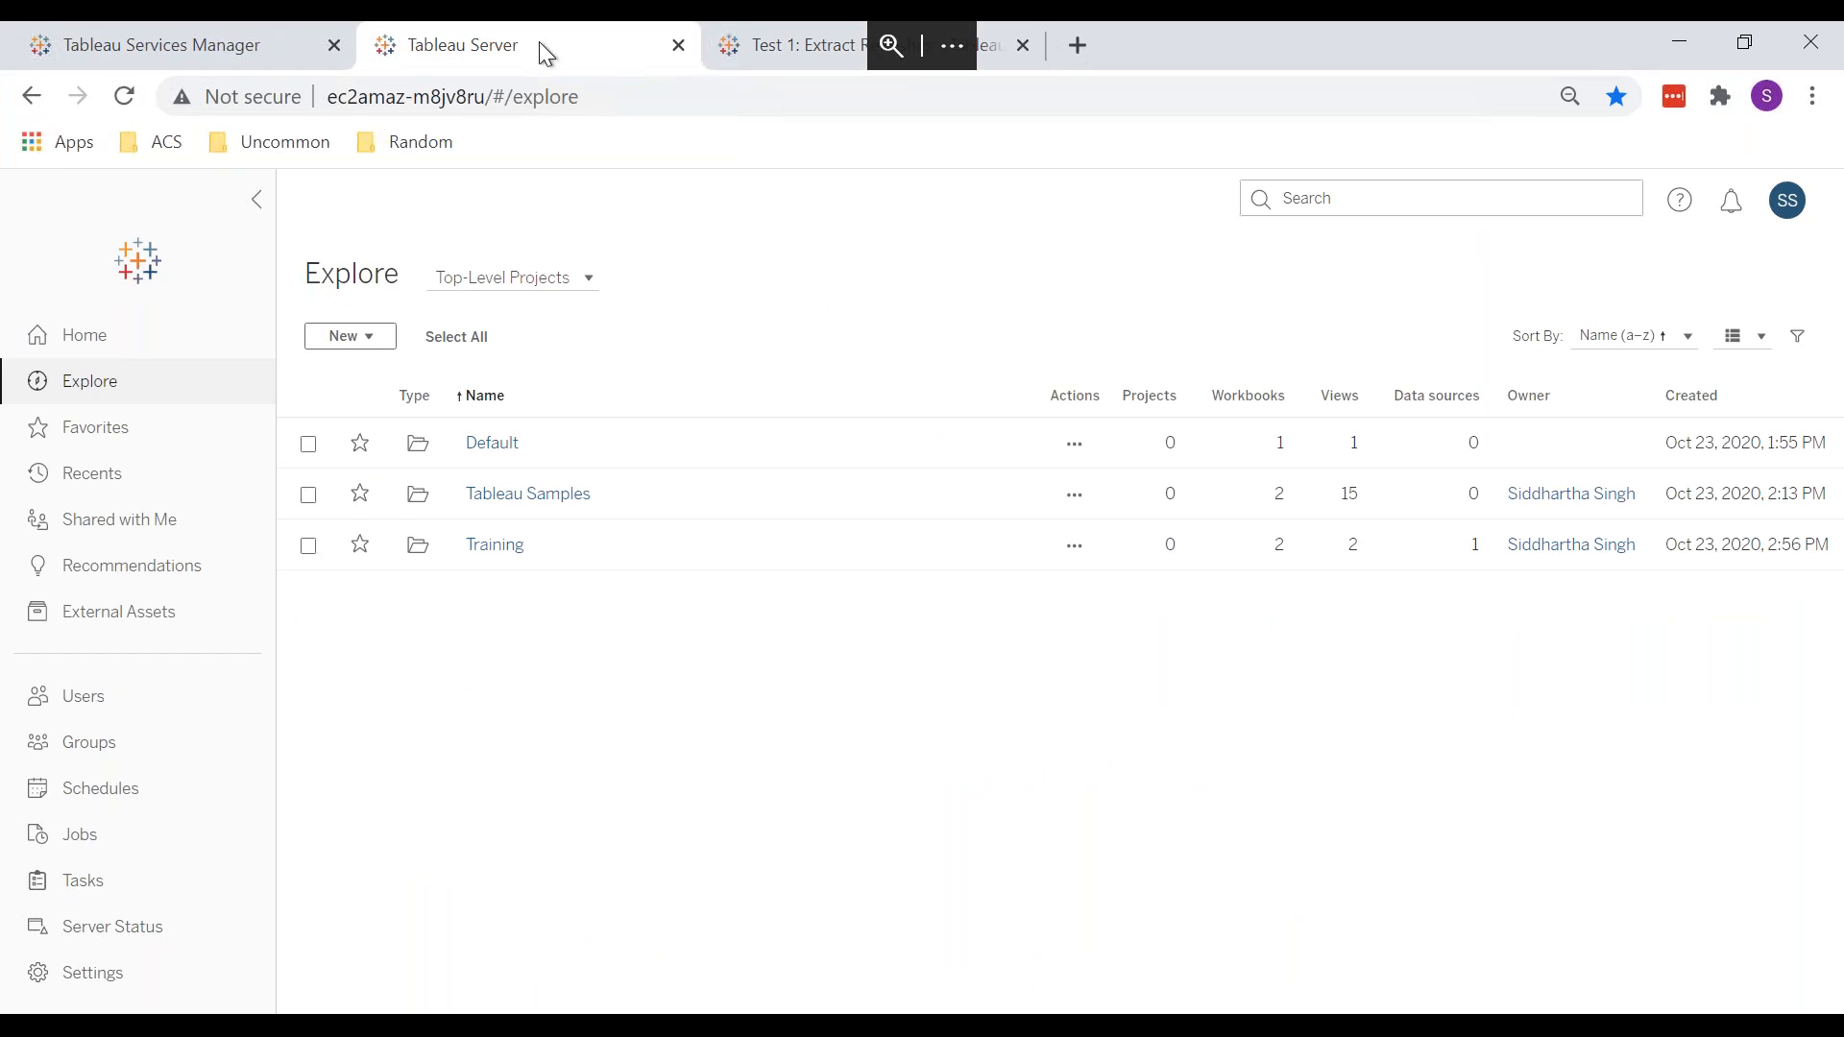
Step: Review the trial licence for 25 creators expiring November 6, 2020, then minimize the remote session
left_click(227, 53)
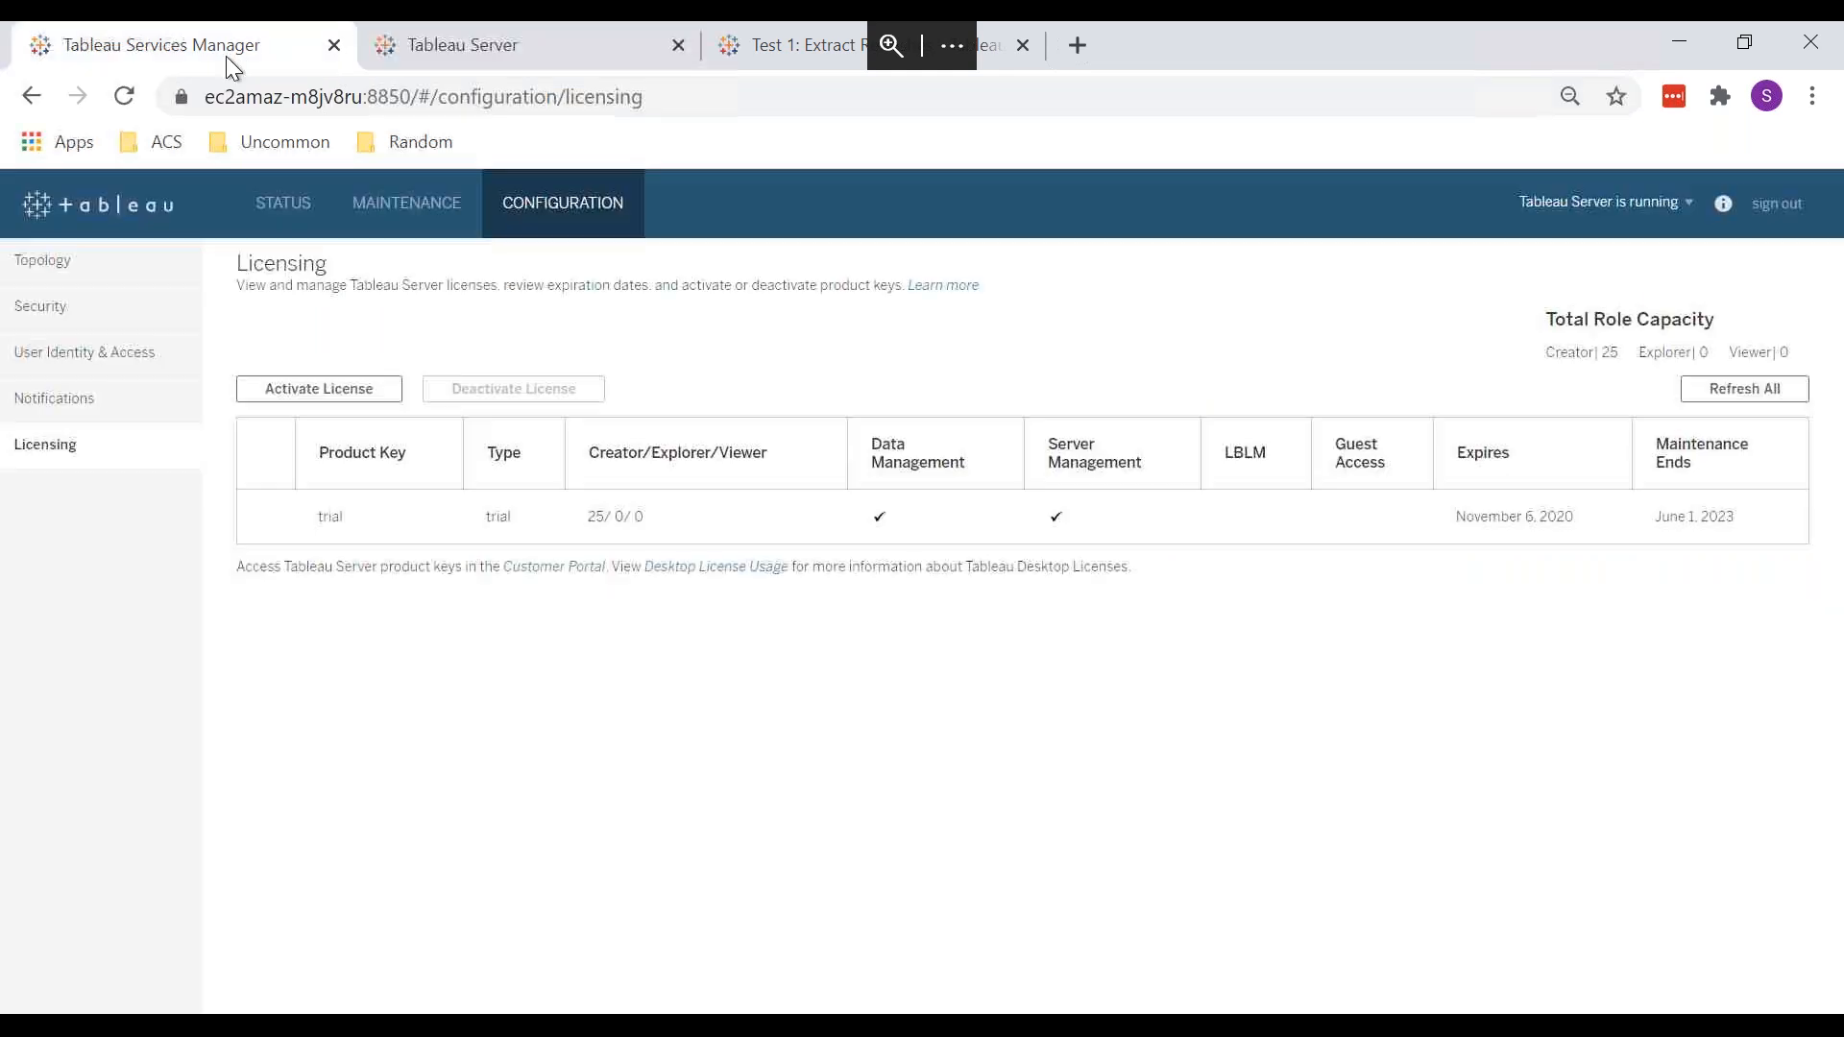
left_click(569, 55)
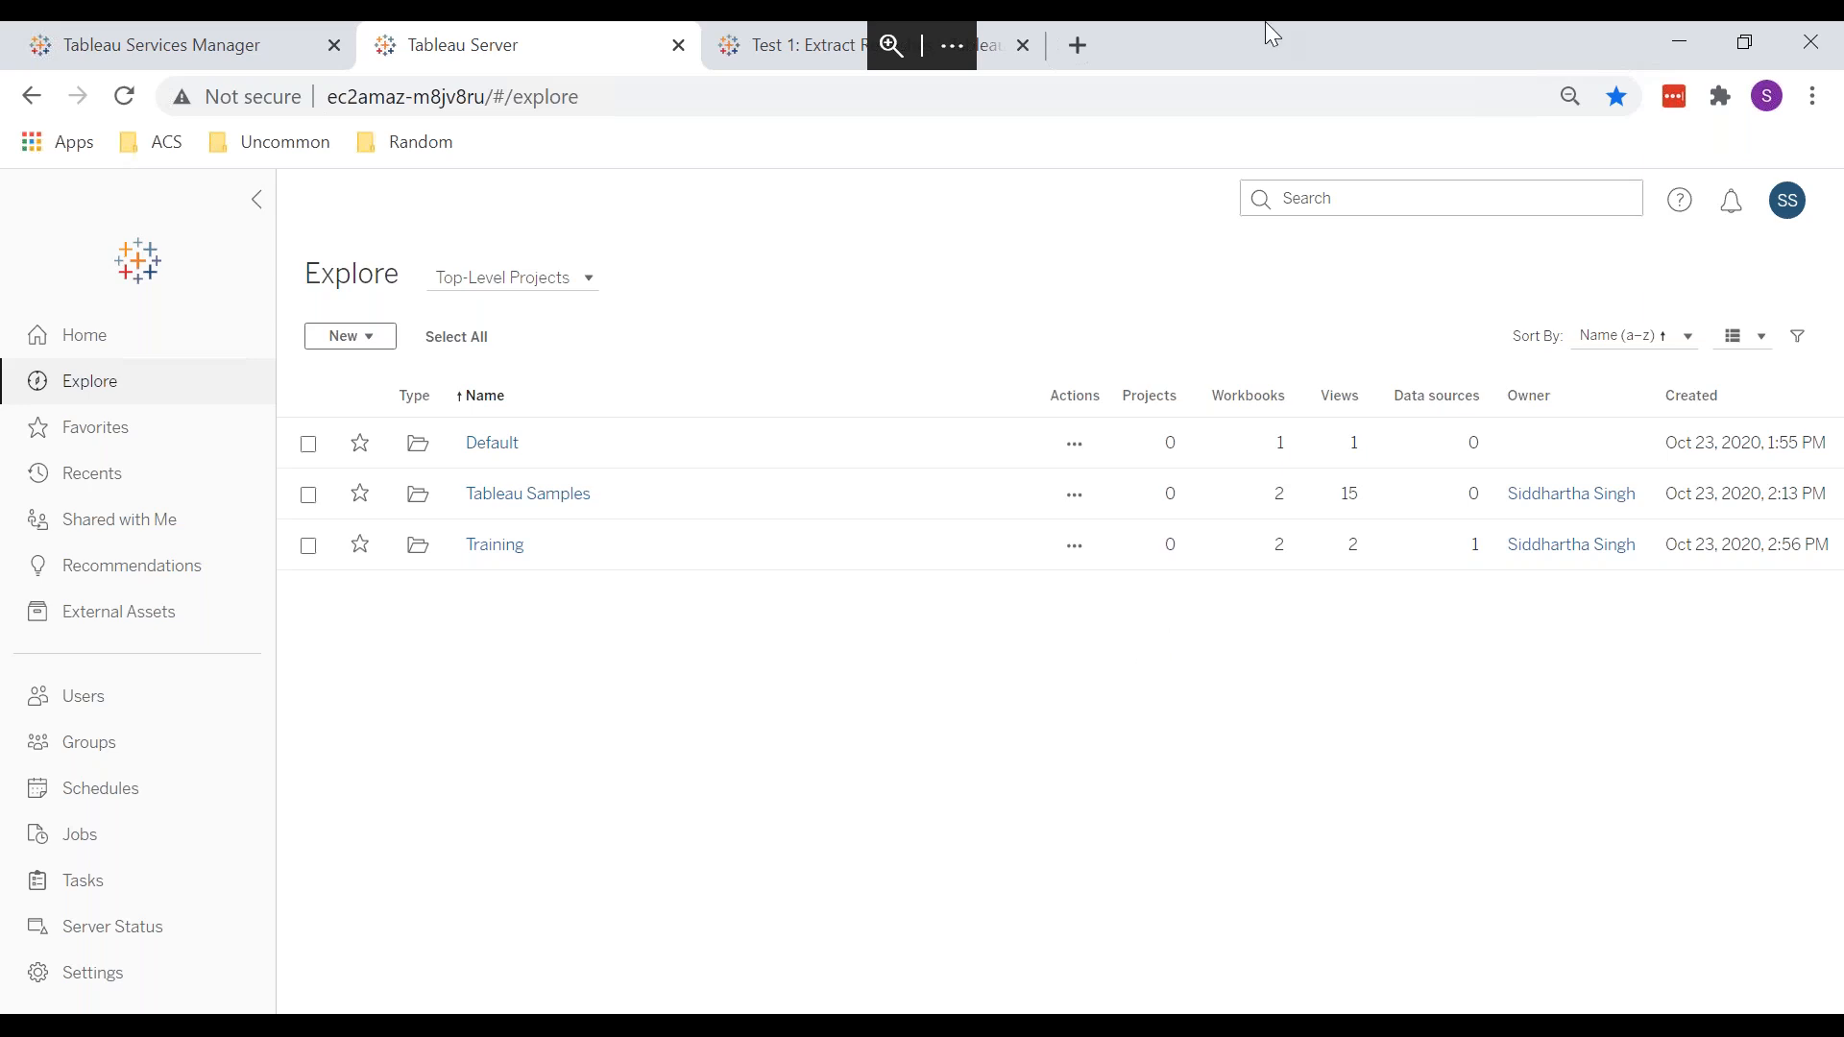
mouse_move(1265, 21)
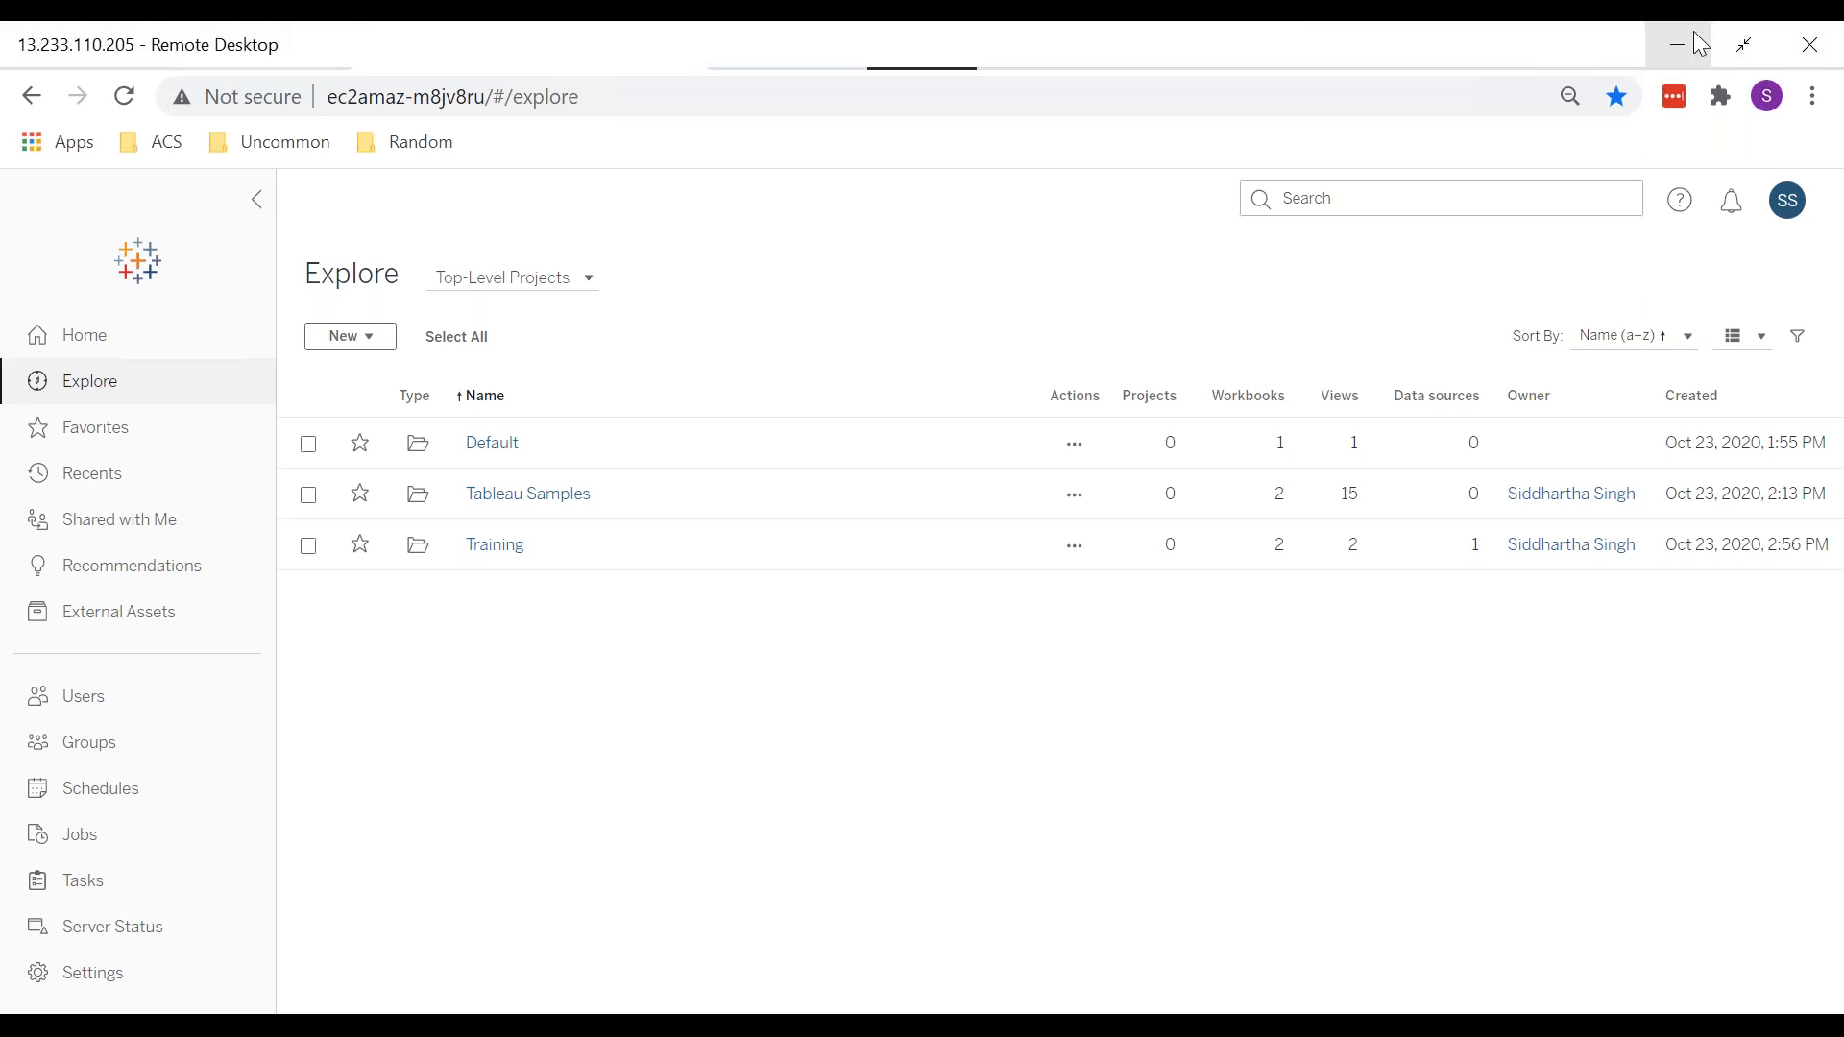
left_click(1694, 35)
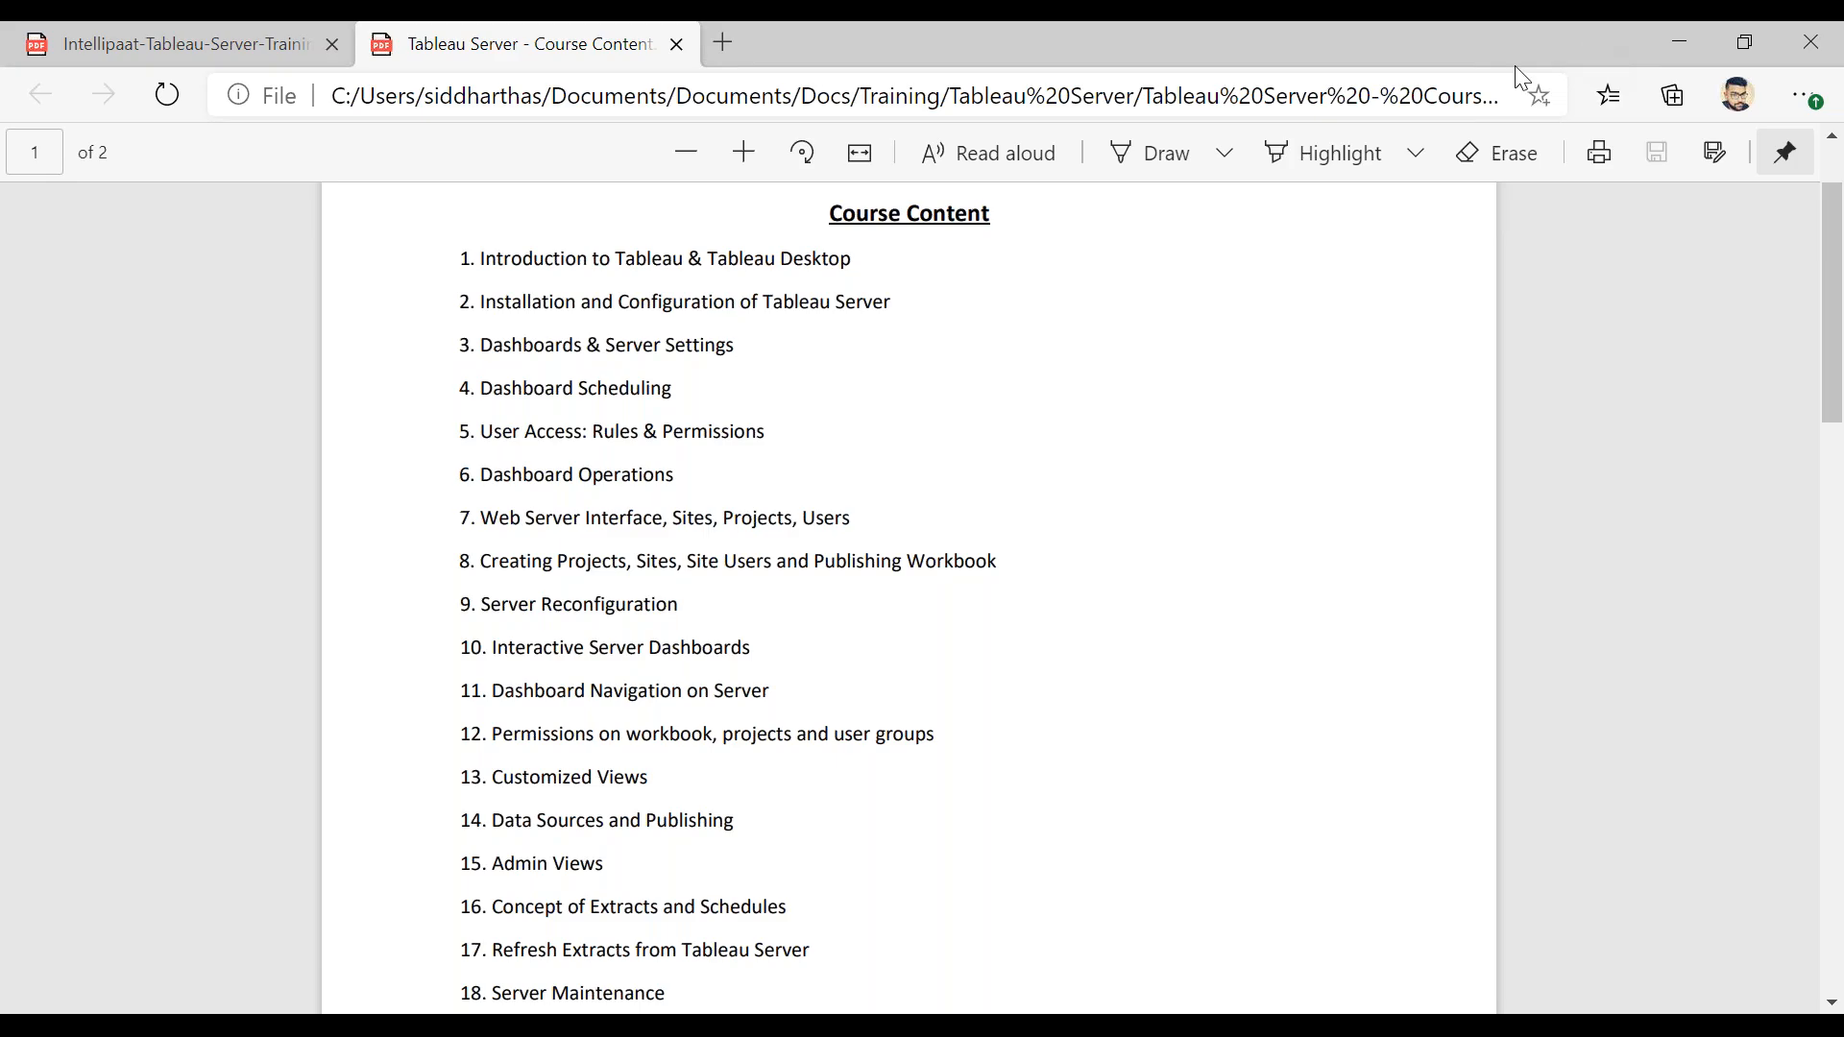